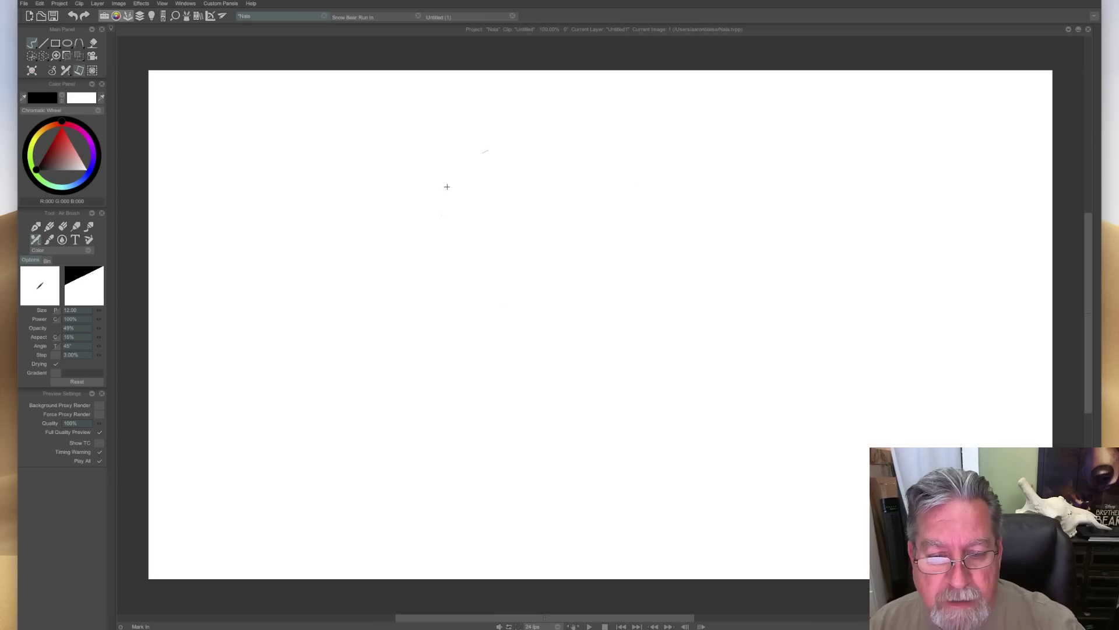
Sketch a cub's head in profile facing right, with a round skull, muzzle, nose, chin, large eye and raised brow.
mouse_move(719, 271)
mouse_down()
mouse_move(675, 200)
mouse_move(729, 145)
mouse_move(812, 194)
mouse_move(790, 166)
mouse_move(694, 165)
mouse_move(713, 271)
mouse_up()
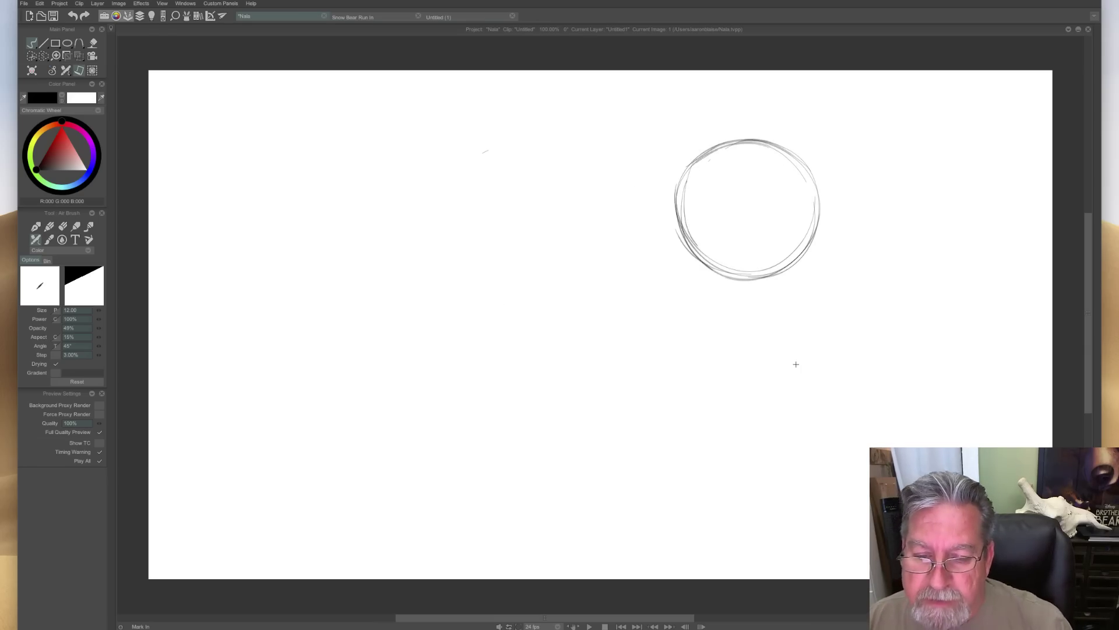
mouse_move(807, 165)
mouse_down()
mouse_move(870, 215)
mouse_move(847, 211)
mouse_move(870, 222)
mouse_move(864, 261)
mouse_up()
drag(811, 174, 742, 153)
mouse_move(874, 231)
mouse_down()
mouse_move(862, 266)
mouse_move(847, 228)
mouse_move(872, 245)
mouse_move(846, 230)
mouse_move(875, 227)
mouse_move(861, 272)
mouse_move(870, 248)
mouse_move(849, 270)
mouse_move(813, 274)
mouse_move(795, 251)
mouse_move(816, 273)
mouse_move(857, 269)
mouse_move(813, 273)
mouse_move(794, 248)
mouse_up()
mouse_move(856, 273)
mouse_down()
mouse_move(829, 300)
mouse_move(785, 280)
mouse_move(811, 301)
mouse_move(783, 278)
mouse_up()
mouse_move(778, 219)
mouse_down()
mouse_move(799, 222)
mouse_move(766, 201)
mouse_move(788, 186)
mouse_move(802, 210)
mouse_up()
mouse_move(773, 189)
mouse_down()
mouse_move(802, 211)
mouse_move(774, 199)
mouse_move(769, 213)
mouse_move(768, 196)
mouse_move(786, 192)
mouse_move(764, 208)
mouse_move(801, 214)
mouse_move(788, 210)
mouse_move(778, 166)
mouse_move(744, 189)
mouse_move(873, 225)
mouse_up()
drag(809, 173, 823, 197)
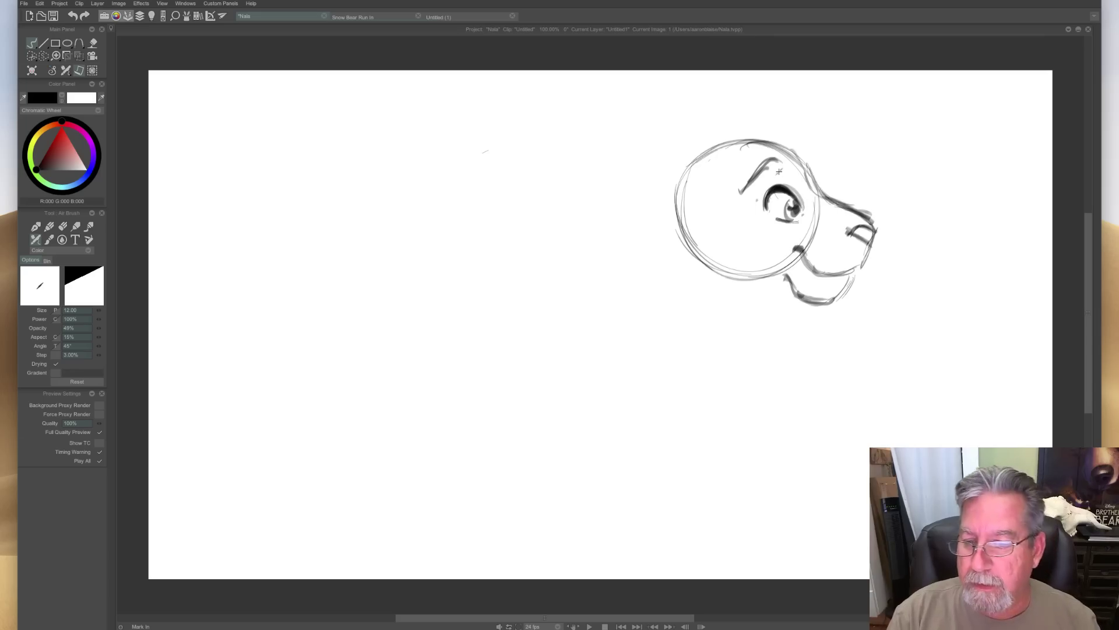
Reinforce the forehead and muzzle contours, shade the nose and extend the line under the chin.
mouse_move(815, 181)
mouse_down()
mouse_move(767, 138)
mouse_move(790, 151)
mouse_move(724, 143)
mouse_up()
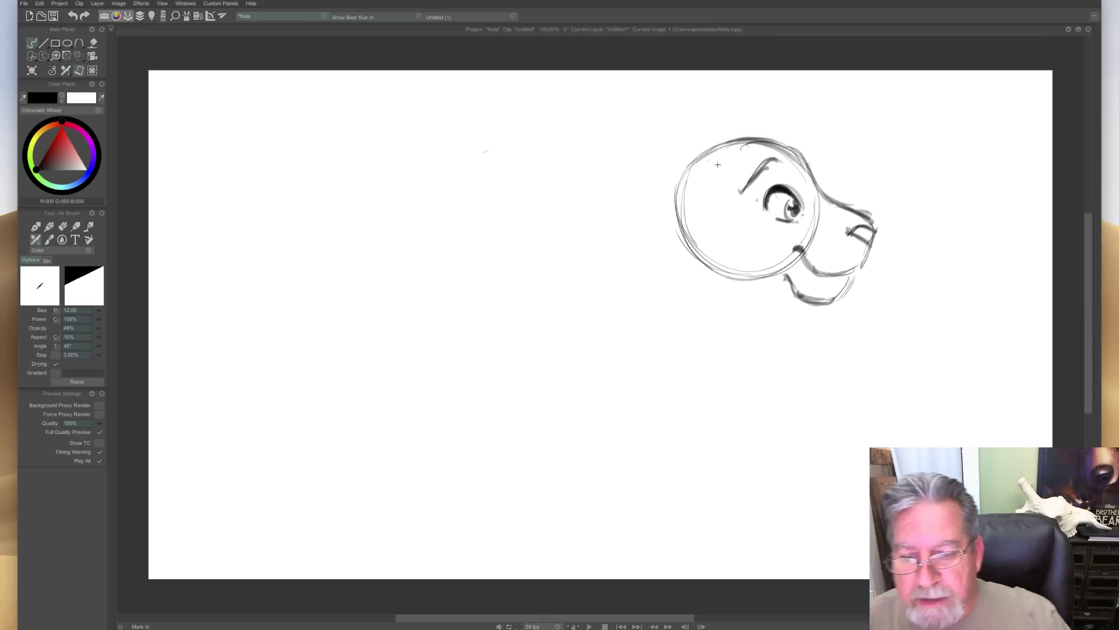
drag(860, 265, 838, 274)
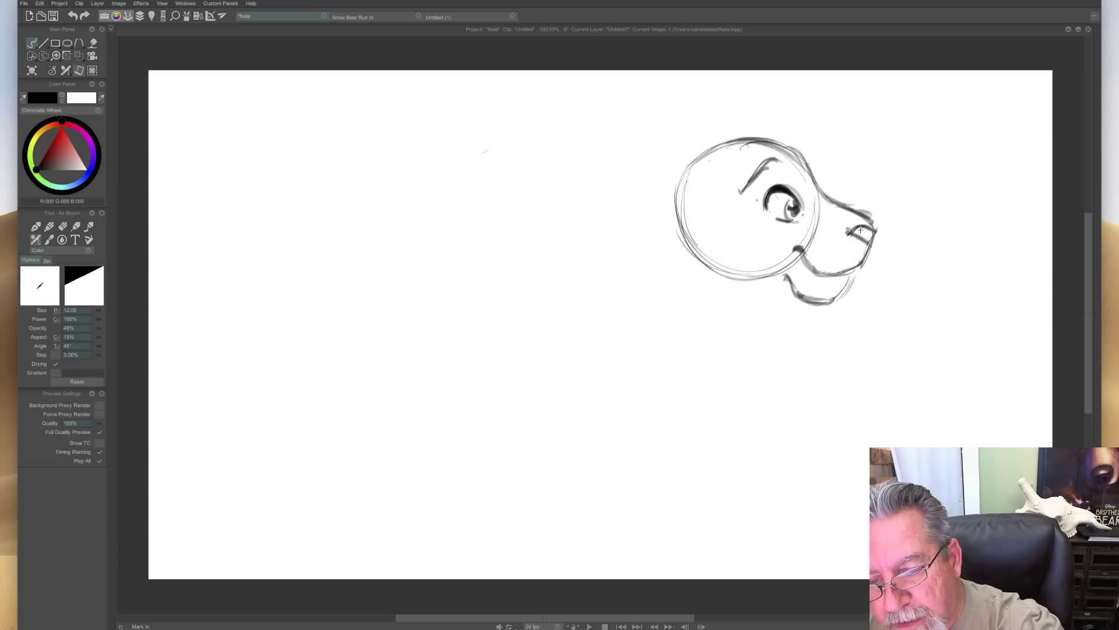
mouse_move(851, 233)
mouse_down()
mouse_move(869, 246)
mouse_move(853, 228)
mouse_up()
mouse_move(849, 279)
mouse_down()
mouse_move(811, 303)
mouse_move(773, 277)
mouse_up()
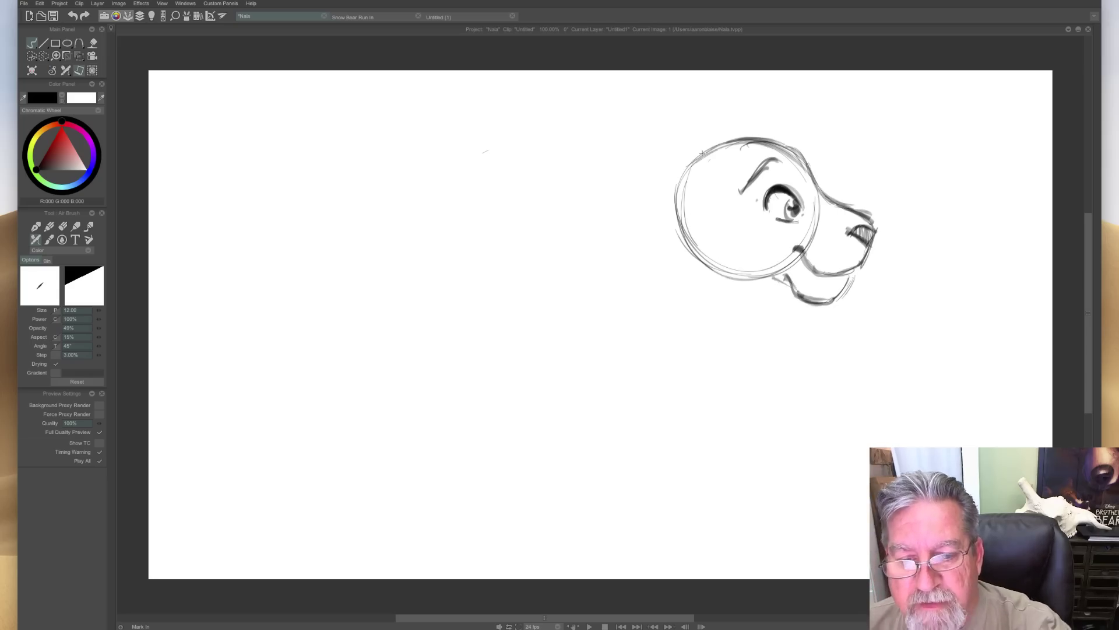
Draw the large near ear behind the skull circle and the smaller far ear on top of the head.
mouse_move(709, 169)
mouse_down()
mouse_move(696, 115)
mouse_move(670, 163)
mouse_up()
mouse_move(687, 114)
mouse_down()
mouse_move(648, 202)
mouse_move(679, 233)
mouse_up()
drag(702, 136, 692, 208)
drag(699, 164, 682, 223)
drag(662, 174, 643, 205)
drag(649, 193, 681, 236)
drag(737, 133, 764, 129)
drag(757, 111, 765, 131)
mouse_move(752, 106)
mouse_down()
mouse_move(763, 130)
mouse_move(751, 114)
mouse_move(732, 135)
mouse_up()
Darken the rear cheek curve below the near ear and draw the throat line down from the jaw.
mouse_move(703, 185)
mouse_down()
mouse_move(683, 265)
mouse_move(715, 277)
mouse_up()
mouse_move(680, 238)
mouse_down()
mouse_move(735, 290)
mouse_move(738, 315)
mouse_move(789, 281)
mouse_move(736, 321)
mouse_up()
drag(786, 281, 744, 319)
drag(689, 230, 698, 286)
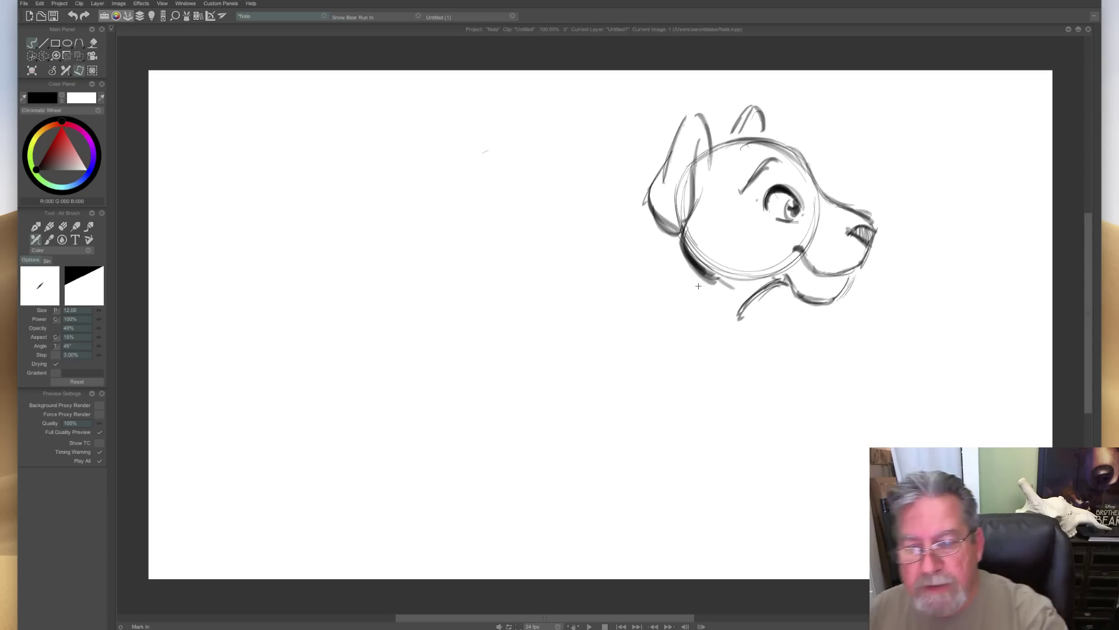
Darken the brow and add markings around the eye, on the muzzle and at the mouth corner.
mouse_move(785, 162)
mouse_down()
mouse_move(803, 194)
mouse_move(741, 207)
mouse_move(770, 223)
mouse_up()
mouse_move(782, 160)
mouse_down()
mouse_move(748, 185)
mouse_move(756, 178)
mouse_up()
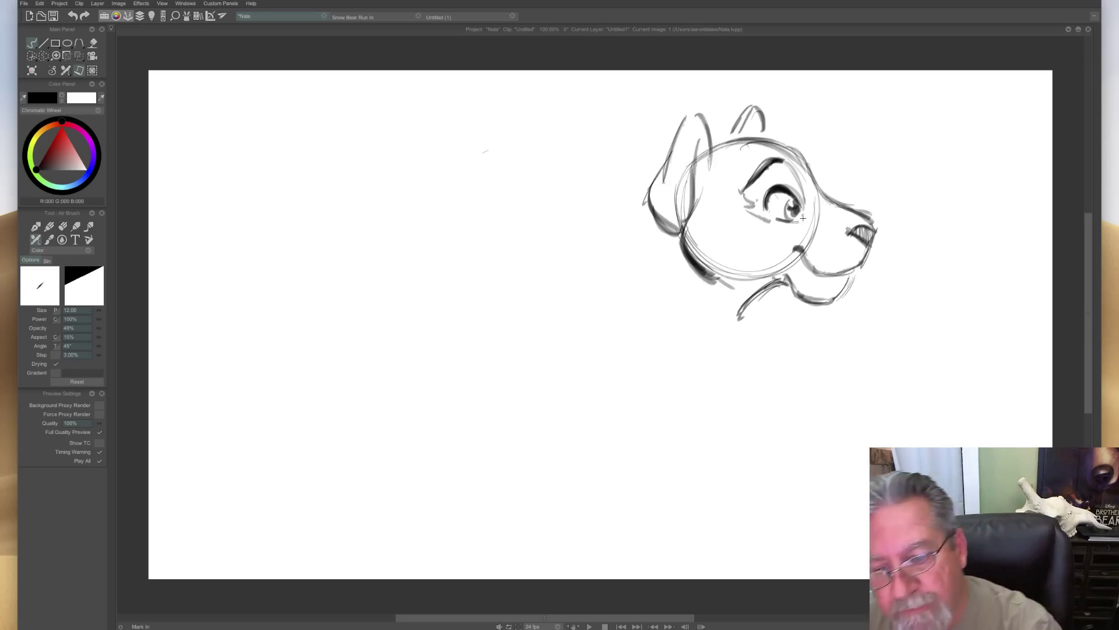
mouse_move(837, 230)
mouse_down()
mouse_move(800, 243)
mouse_move(783, 273)
mouse_up()
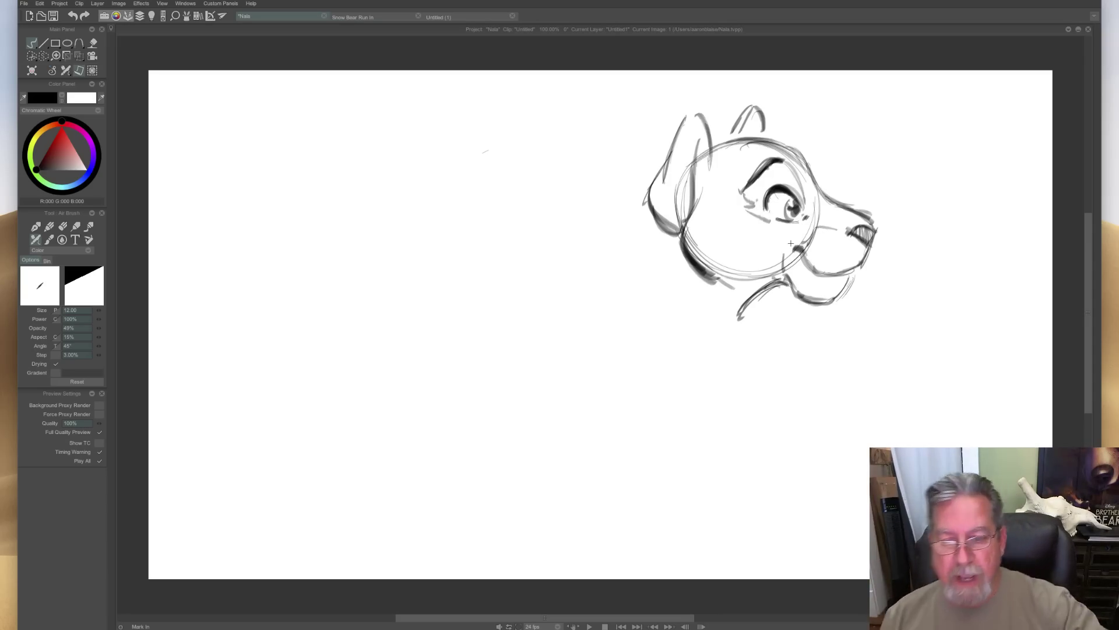
Move the head sketch to the right with the Transform tool to make room for the body.
key(t)
mouse_move(665, 272)
mouse_down()
mouse_move(704, 275)
mouse_move(708, 261)
mouse_up()
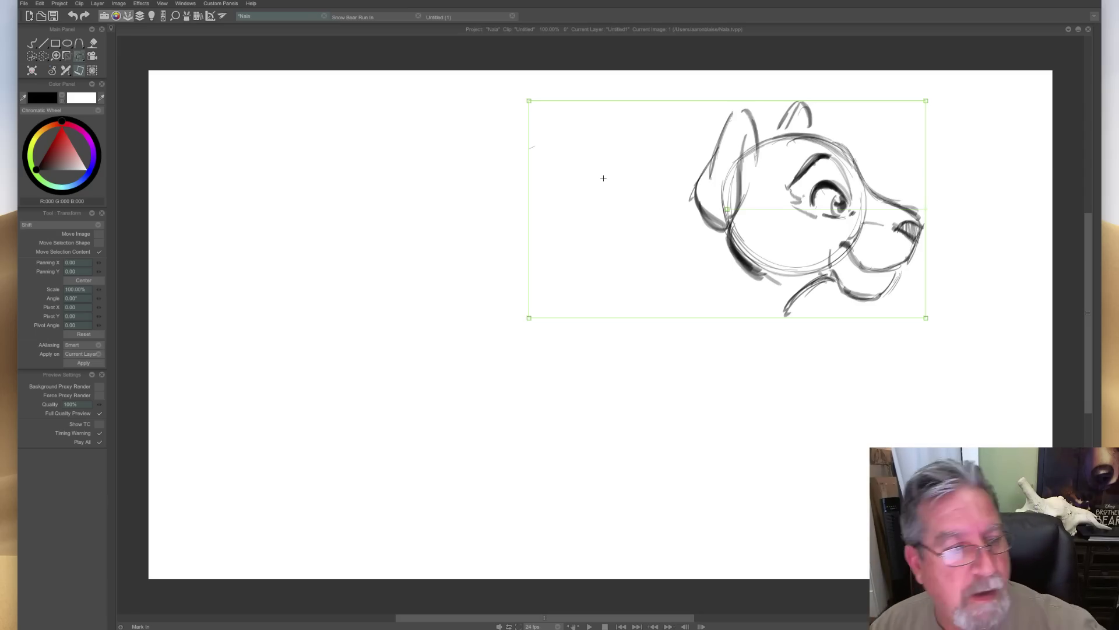
Reselect the sketching brush and draw the nape, the throat line and the long back line.
click(65, 71)
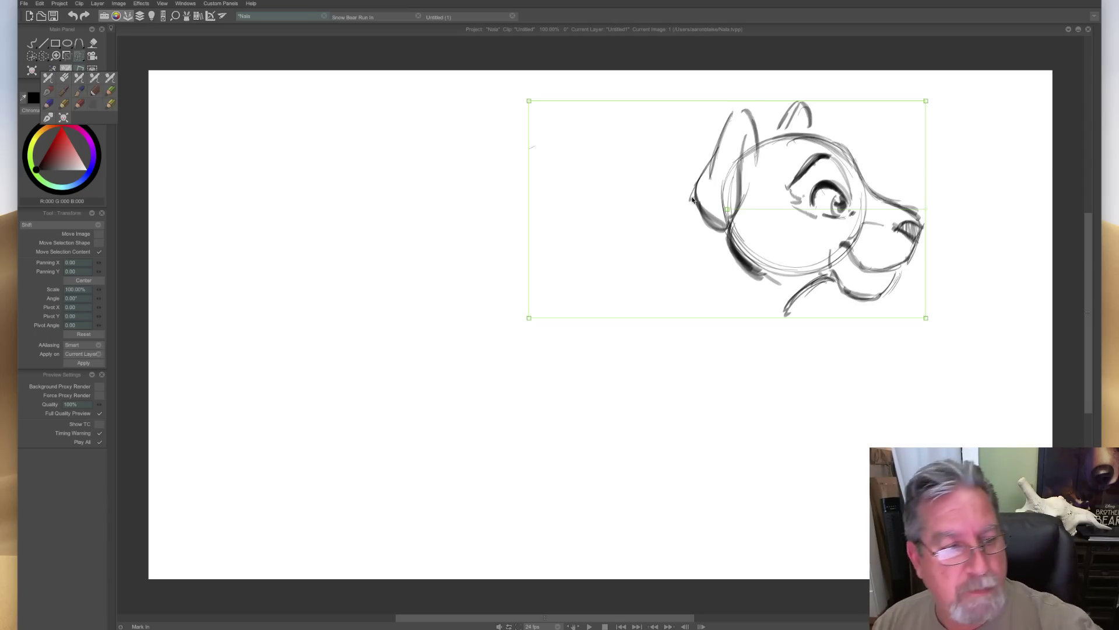
click(63, 80)
drag(695, 201, 643, 226)
drag(708, 192, 642, 231)
drag(686, 204, 653, 229)
drag(672, 160, 678, 154)
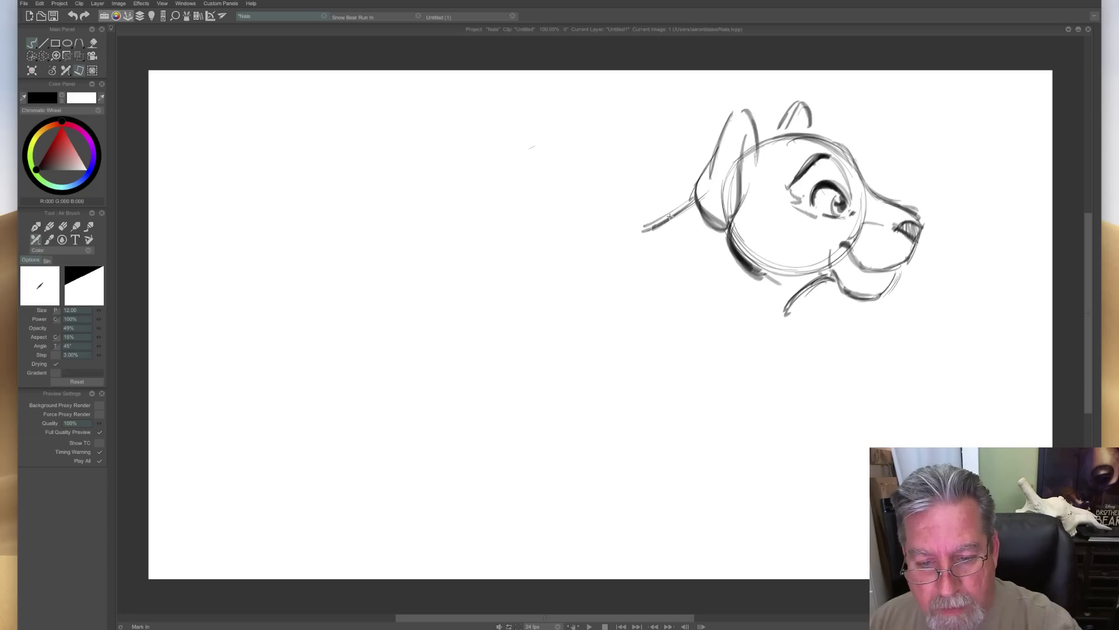
drag(674, 214, 613, 236)
drag(783, 303, 752, 341)
mouse_move(656, 220)
mouse_down()
mouse_move(610, 239)
mouse_move(492, 232)
mouse_up()
mouse_move(566, 237)
mouse_down()
mouse_move(385, 257)
mouse_move(527, 245)
mouse_up()
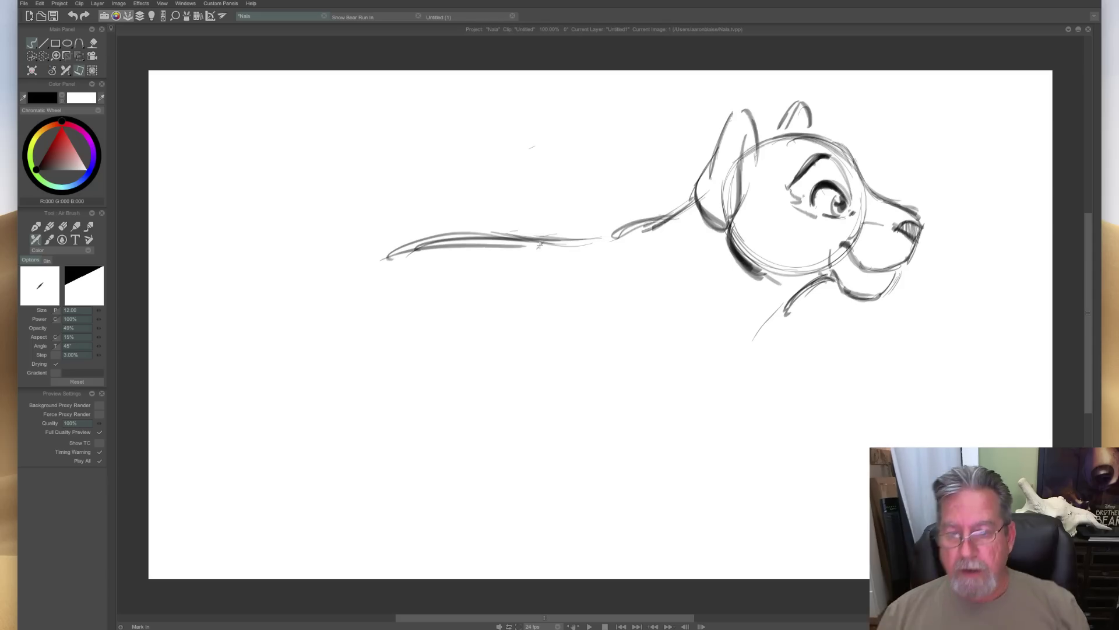
mouse_move(656, 219)
mouse_down()
mouse_move(606, 241)
mouse_move(432, 246)
mouse_move(427, 255)
mouse_up()
Draw the chest curve, belly line, shoulder and upper foreleg, and thicken the line over the withers.
drag(755, 346, 672, 417)
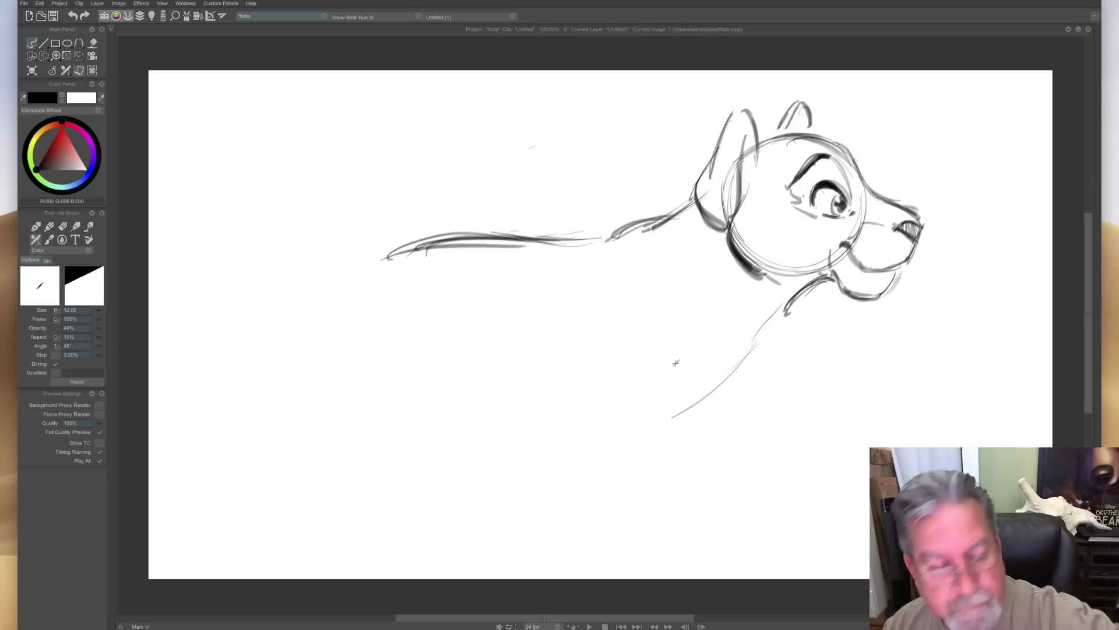
mouse_move(497, 411)
mouse_down()
mouse_move(588, 419)
mouse_move(503, 411)
mouse_up()
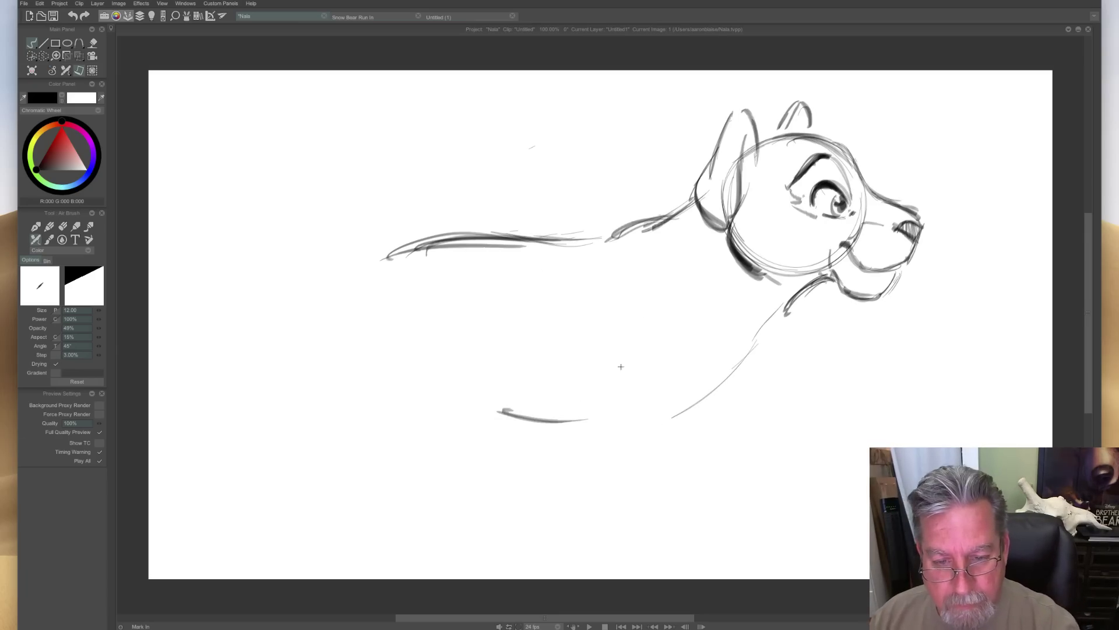
mouse_move(692, 252)
mouse_down()
mouse_move(737, 356)
mouse_move(732, 394)
mouse_up()
mouse_move(630, 318)
mouse_down()
mouse_move(644, 382)
mouse_move(674, 434)
mouse_up()
mouse_move(627, 340)
mouse_down()
mouse_move(639, 408)
mouse_move(675, 442)
mouse_move(637, 380)
mouse_up()
drag(633, 233, 690, 262)
drag(613, 255, 607, 257)
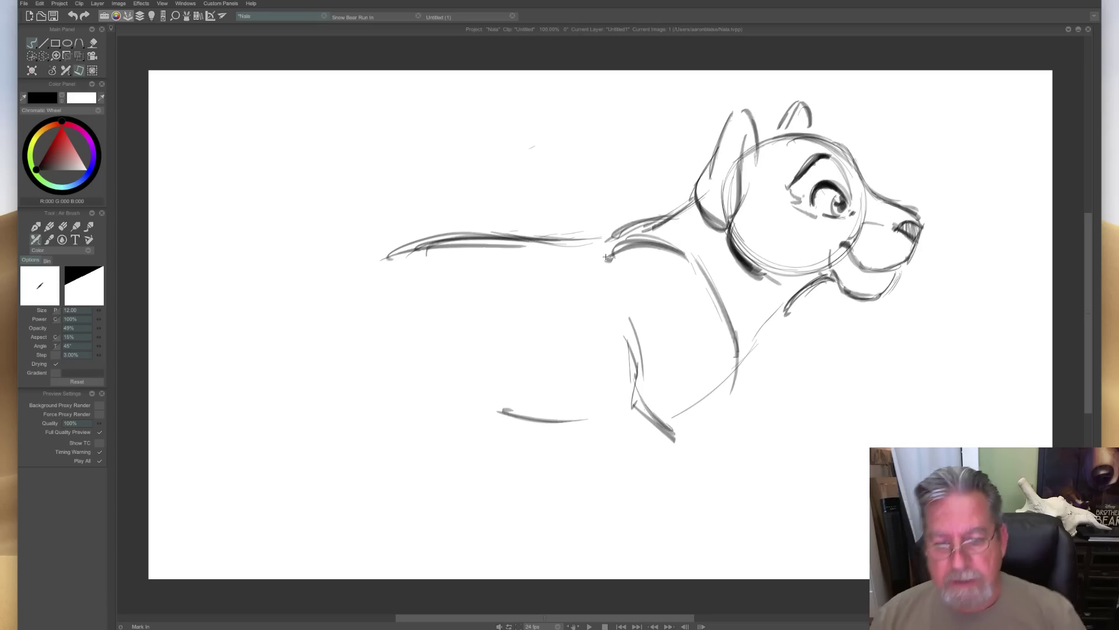
drag(683, 207, 608, 237)
drag(626, 222, 599, 248)
Draw the raised near foreleg with its bent paw and darken its outline up to the shoulder.
mouse_move(734, 399)
mouse_down()
mouse_move(781, 452)
mouse_move(787, 485)
mouse_move(773, 516)
mouse_up()
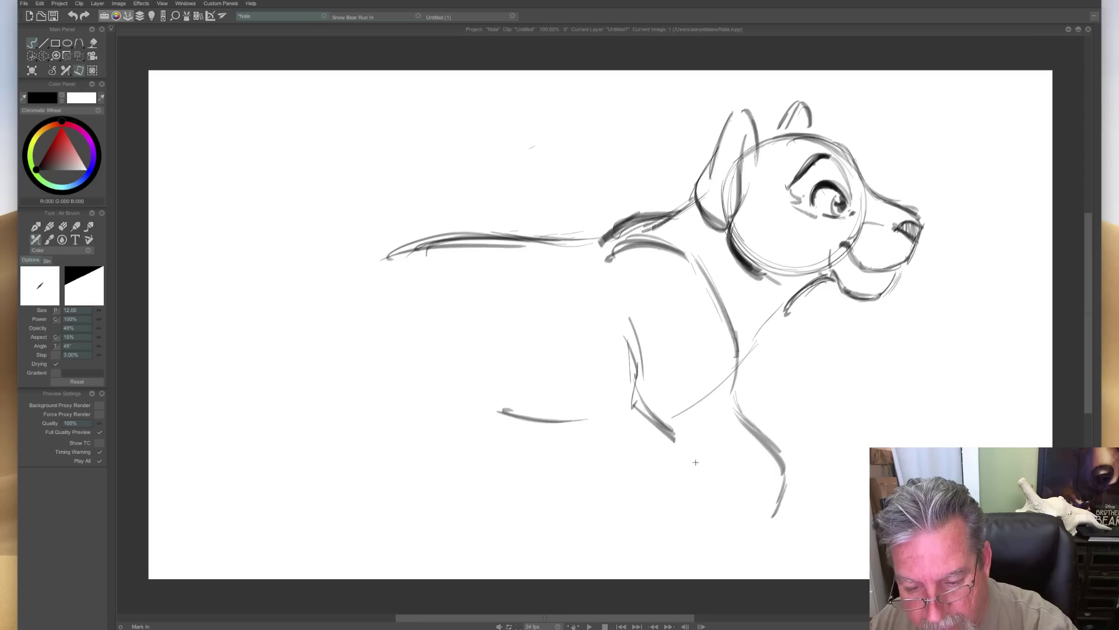
mouse_move(647, 422)
mouse_down()
mouse_move(768, 521)
mouse_move(730, 539)
mouse_up()
mouse_move(728, 487)
mouse_down()
mouse_move(709, 519)
mouse_move(735, 540)
mouse_move(720, 538)
mouse_move(752, 542)
mouse_move(748, 533)
mouse_up()
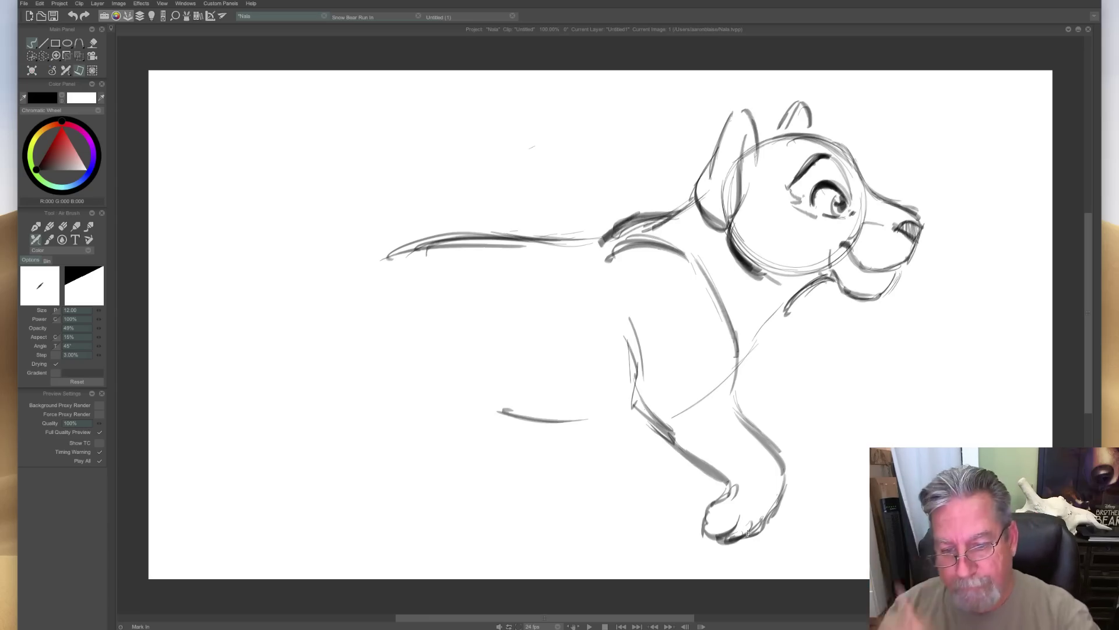
mouse_move(704, 269)
mouse_down()
mouse_move(735, 365)
mouse_move(731, 394)
mouse_up()
mouse_move(765, 432)
mouse_down()
mouse_move(735, 399)
mouse_move(784, 466)
mouse_move(772, 522)
mouse_up()
mouse_move(630, 376)
mouse_down()
mouse_move(638, 421)
mouse_move(707, 467)
mouse_up()
Move the whole drawing up by about 60 pixels with the Transform tool and apply it.
click(79, 56)
click(122, 69)
drag(494, 327, 492, 298)
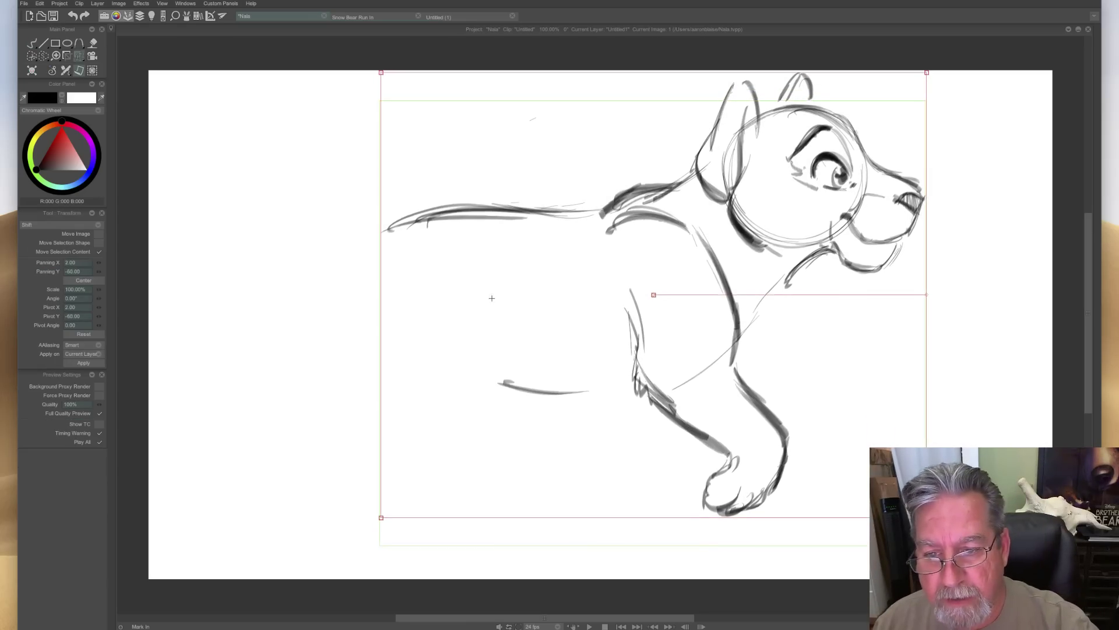
key(Return)
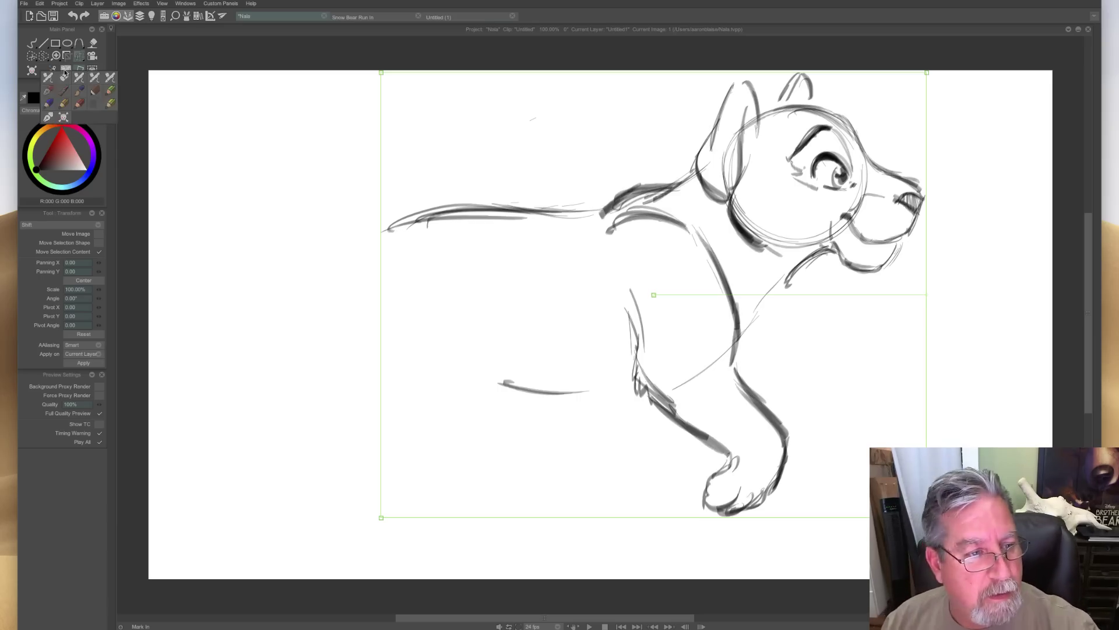
With the sketching brush, add fur strokes along the chest and draw the planted far foreleg with its paw.
click(65, 72)
click(52, 83)
mouse_move(787, 272)
mouse_down()
mouse_move(742, 343)
mouse_move(749, 296)
mouse_up()
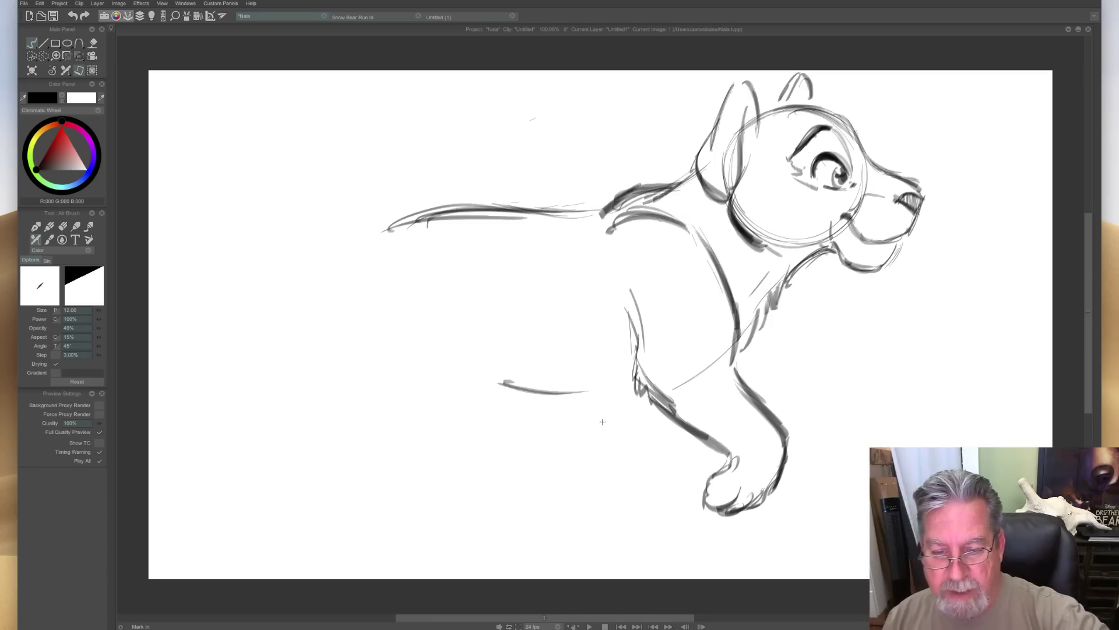
drag(666, 417, 616, 506)
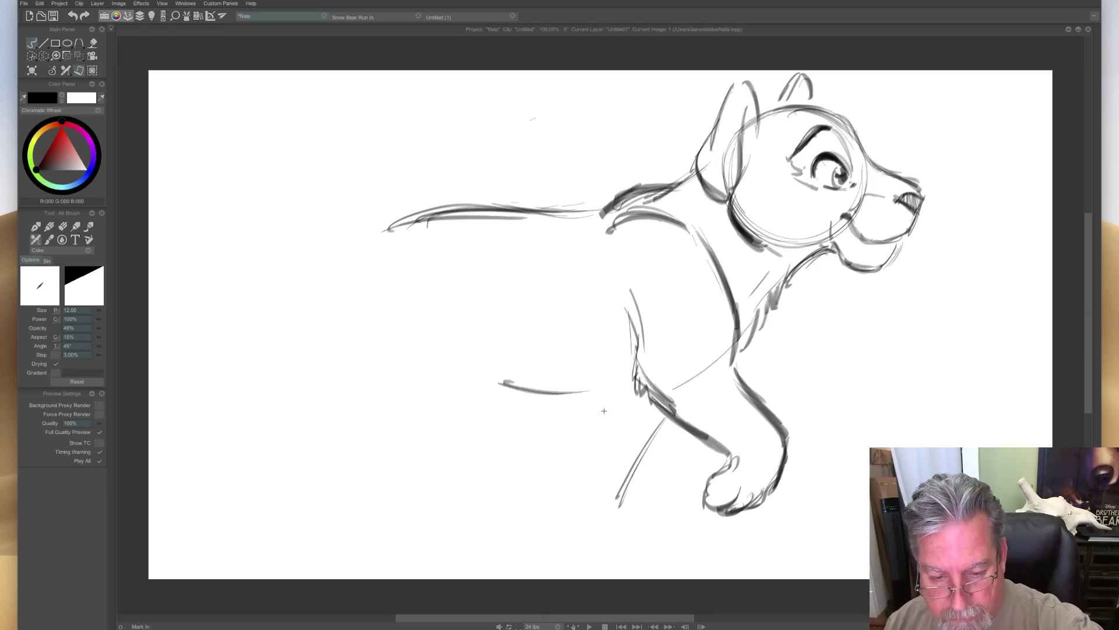
drag(590, 397, 581, 498)
drag(621, 473, 636, 521)
mouse_move(583, 477)
mouse_down()
mouse_move(648, 520)
mouse_move(649, 534)
mouse_move(593, 479)
mouse_move(628, 535)
mouse_move(656, 511)
mouse_move(663, 534)
mouse_move(659, 524)
mouse_move(634, 538)
mouse_move(588, 537)
mouse_up()
mouse_move(581, 490)
mouse_down()
mouse_move(585, 530)
mouse_move(624, 549)
mouse_up()
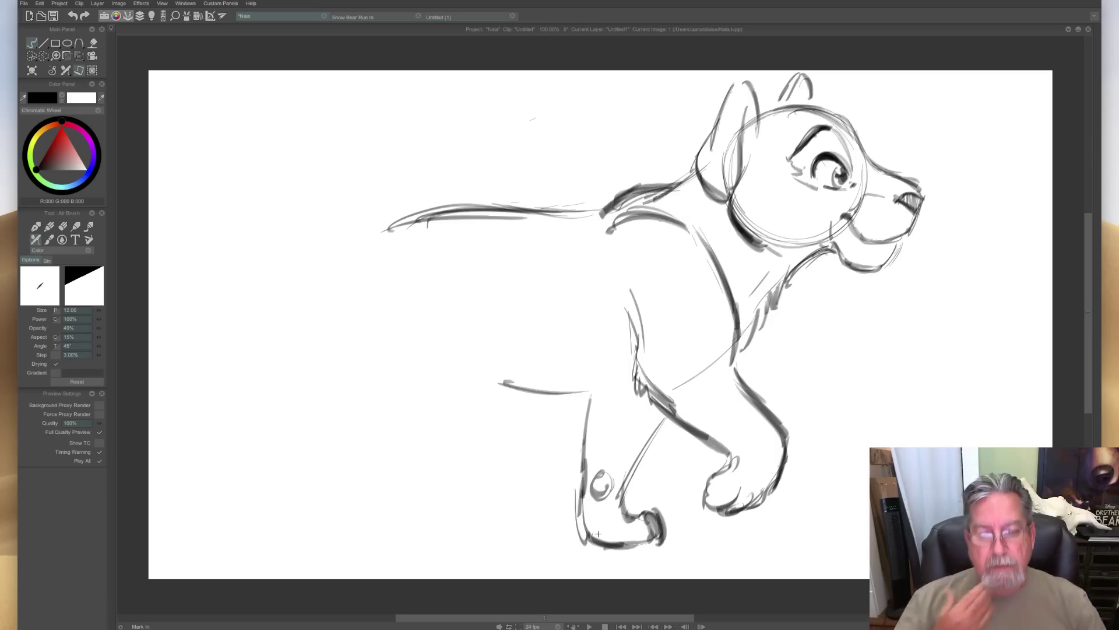
Darken the back line, extend it to the rump and reinforce the shoulder curve.
mouse_move(616, 214)
mouse_down()
mouse_move(445, 215)
mouse_move(350, 239)
mouse_up()
drag(456, 206, 364, 232)
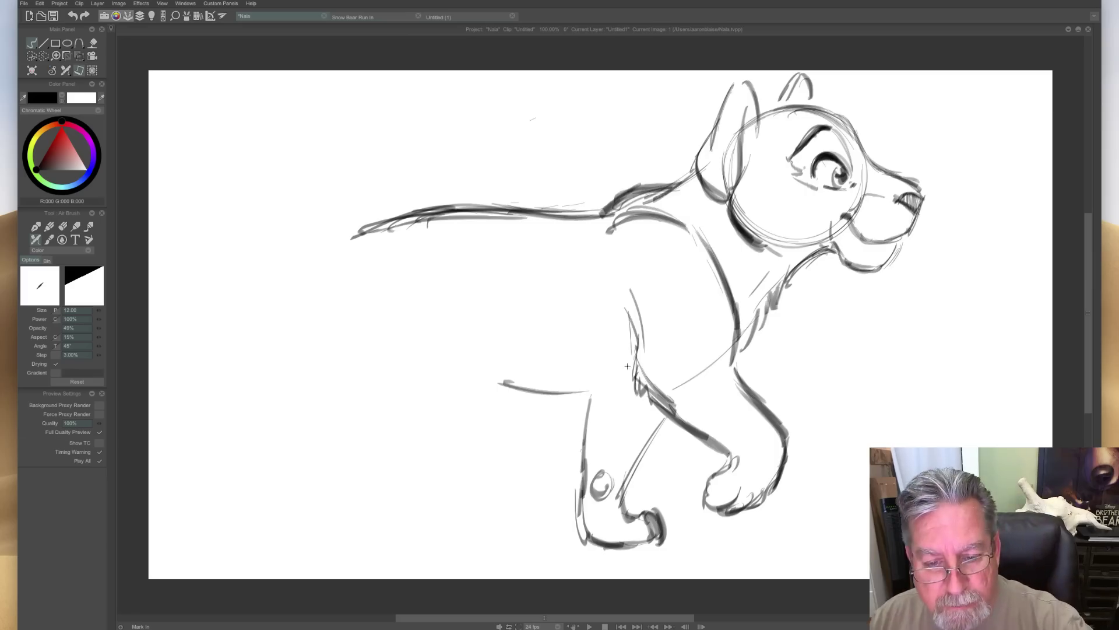
mouse_move(611, 233)
mouse_down()
mouse_move(687, 243)
mouse_move(612, 239)
mouse_up()
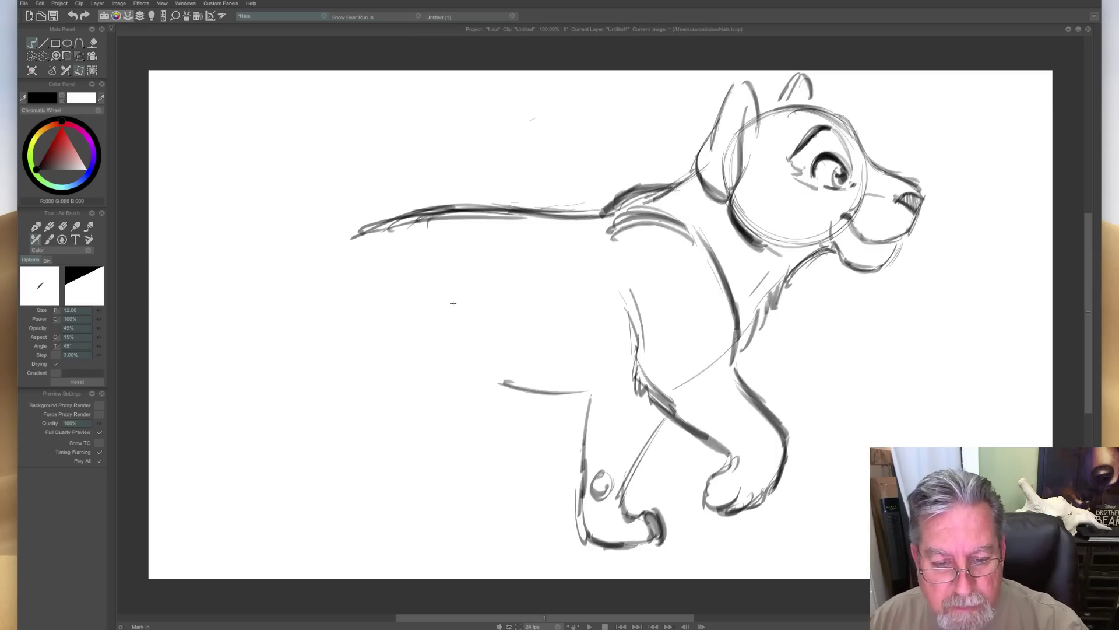
Sketch a trial front edge for the hind thigh, and darken the belly line with fur strokes behind the elbow.
drag(472, 263, 470, 353)
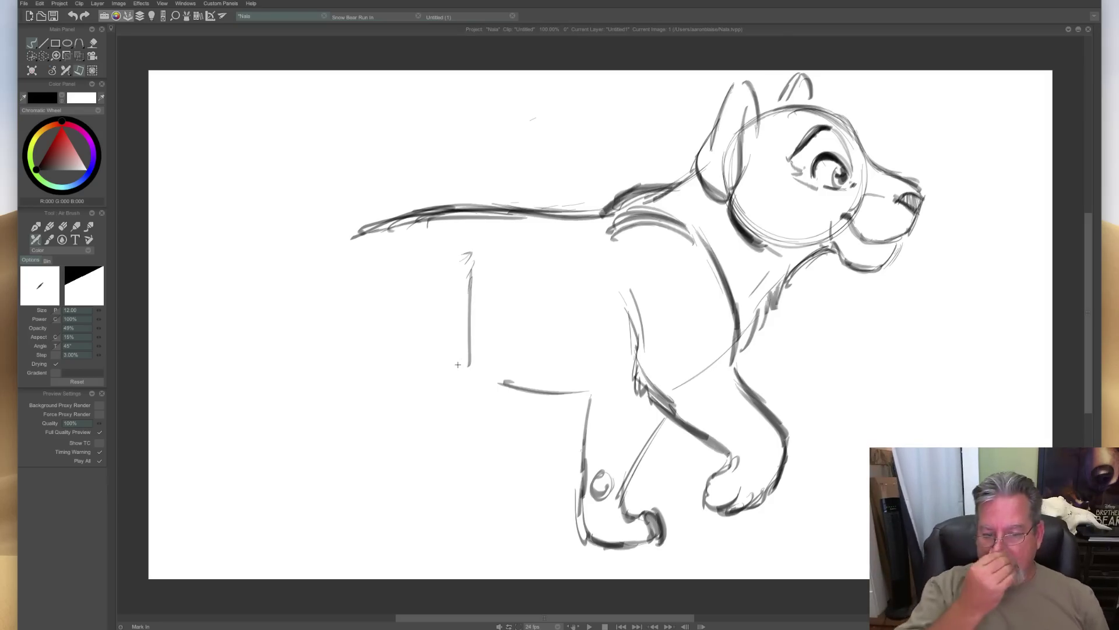
drag(635, 393, 576, 405)
mouse_move(602, 391)
mouse_down()
mouse_move(527, 396)
mouse_move(591, 400)
mouse_up()
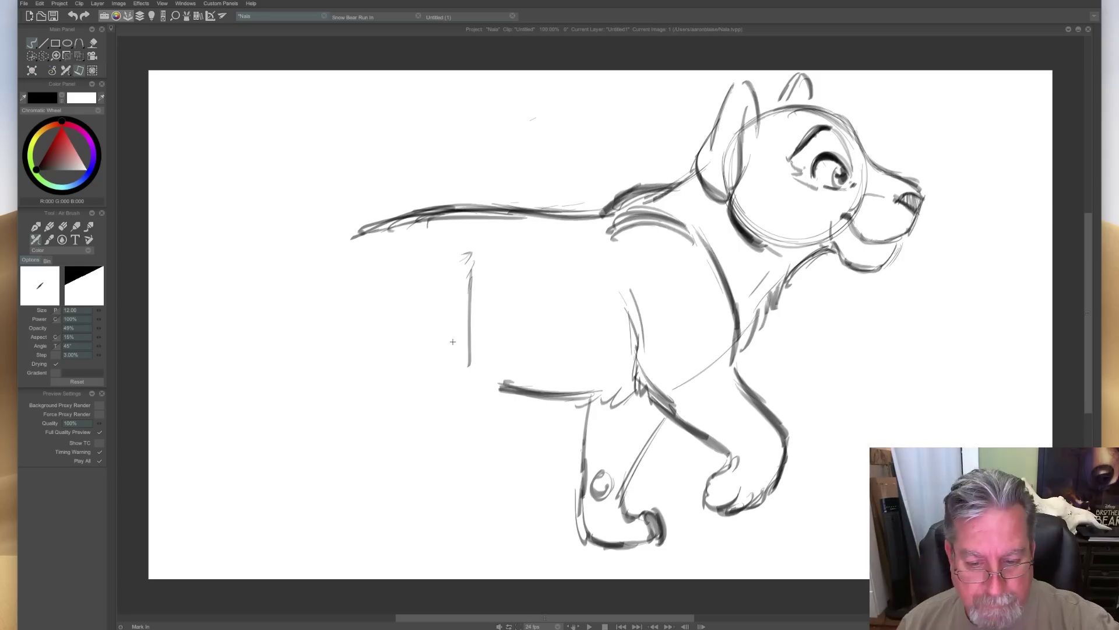
drag(480, 314, 484, 369)
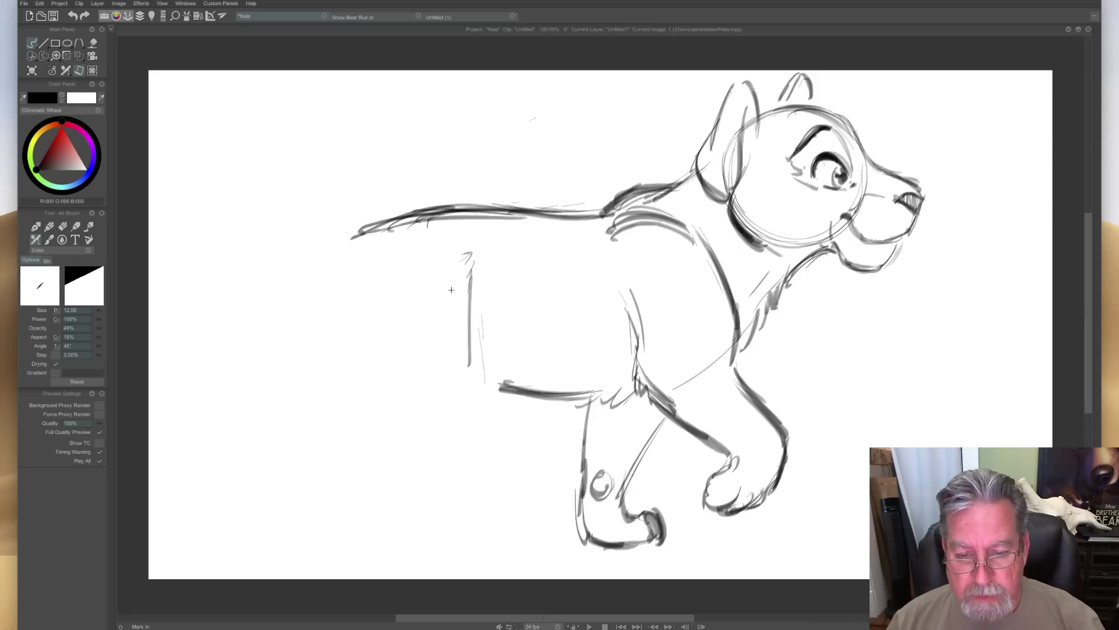
Add an inner contour line to the raised foreleg and erase the heavy vertical thigh line.
key(e)
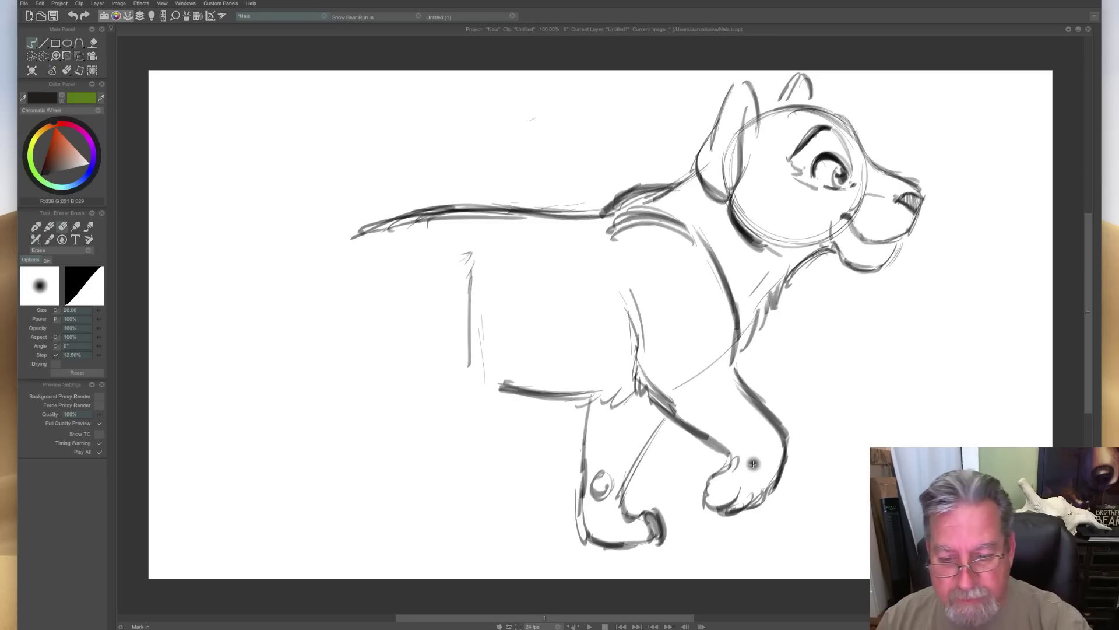
key(e)
drag(679, 396, 738, 432)
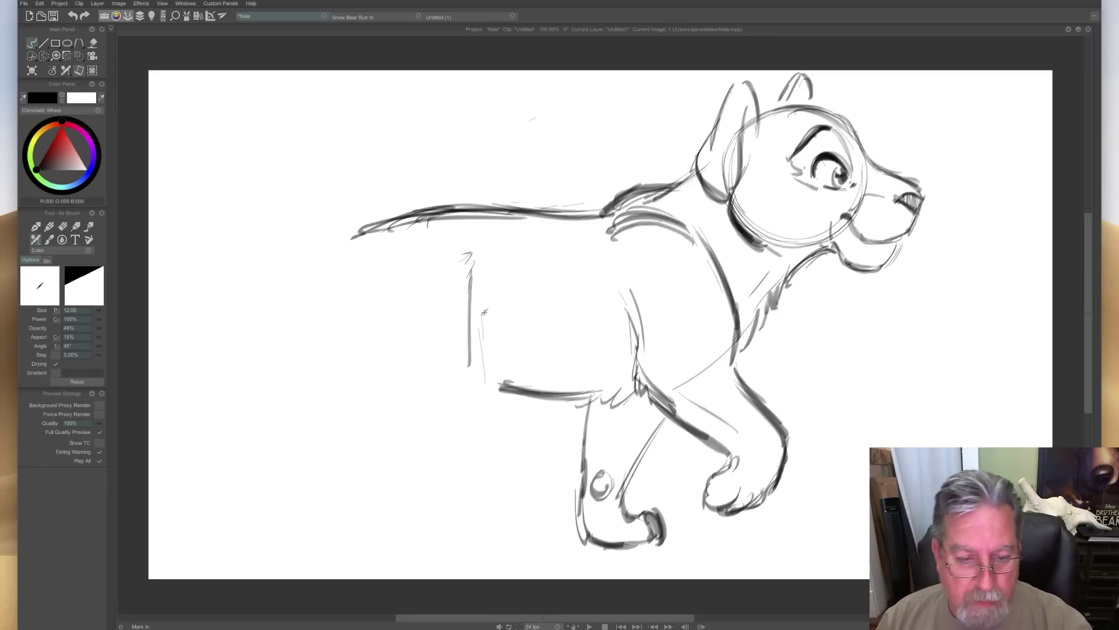
key(e)
drag(467, 262, 470, 364)
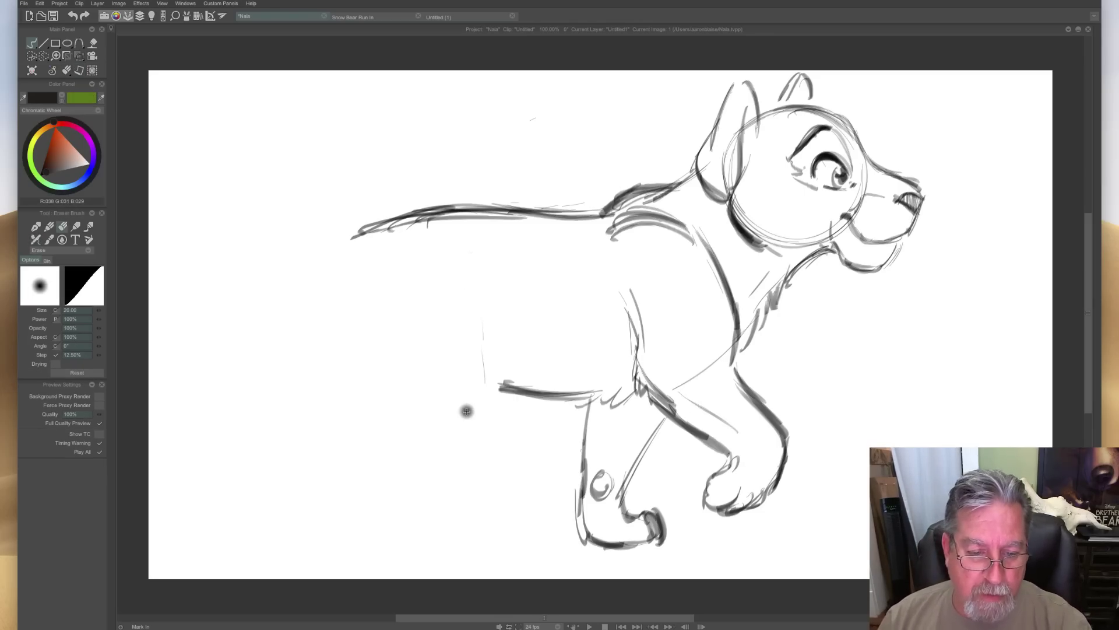
Draw the near hind leg with a curved thigh, hock and forward-planted paw.
key(e)
drag(470, 261, 497, 383)
mouse_move(496, 342)
mouse_down()
mouse_move(499, 470)
mouse_move(493, 457)
mouse_move(526, 522)
mouse_up()
mouse_move(494, 459)
mouse_down()
mouse_move(527, 521)
mouse_move(542, 515)
mouse_up()
drag(530, 519, 561, 548)
drag(536, 515, 556, 542)
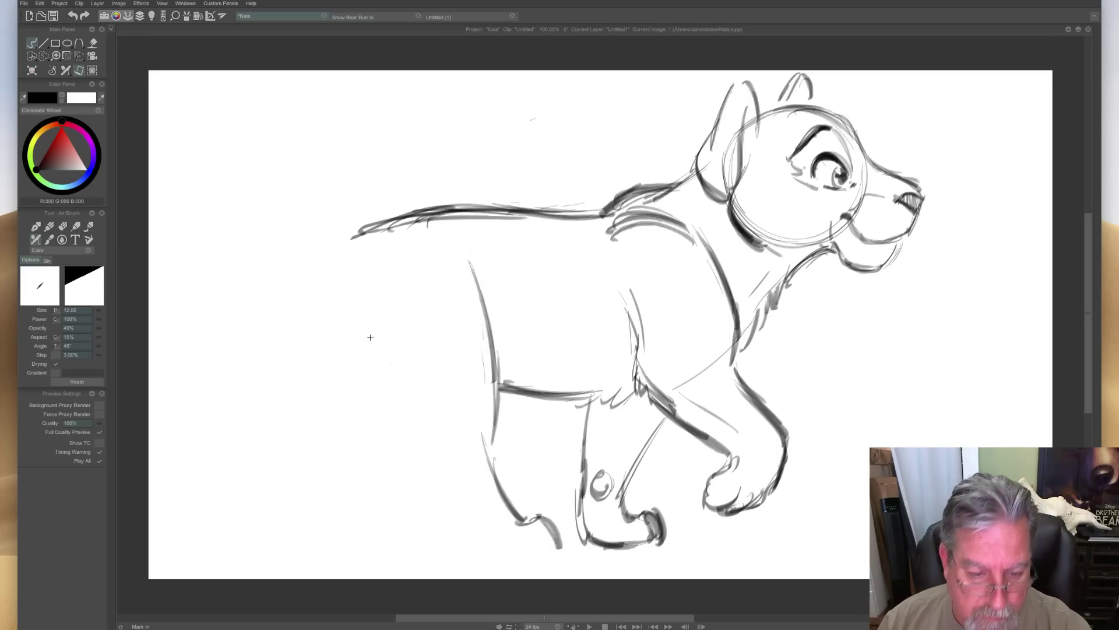
mouse_move(352, 300)
mouse_down()
mouse_move(411, 423)
mouse_move(417, 478)
mouse_move(476, 537)
mouse_up()
mouse_move(491, 473)
mouse_down()
mouse_move(528, 520)
mouse_move(561, 540)
mouse_move(504, 553)
mouse_move(485, 539)
mouse_up()
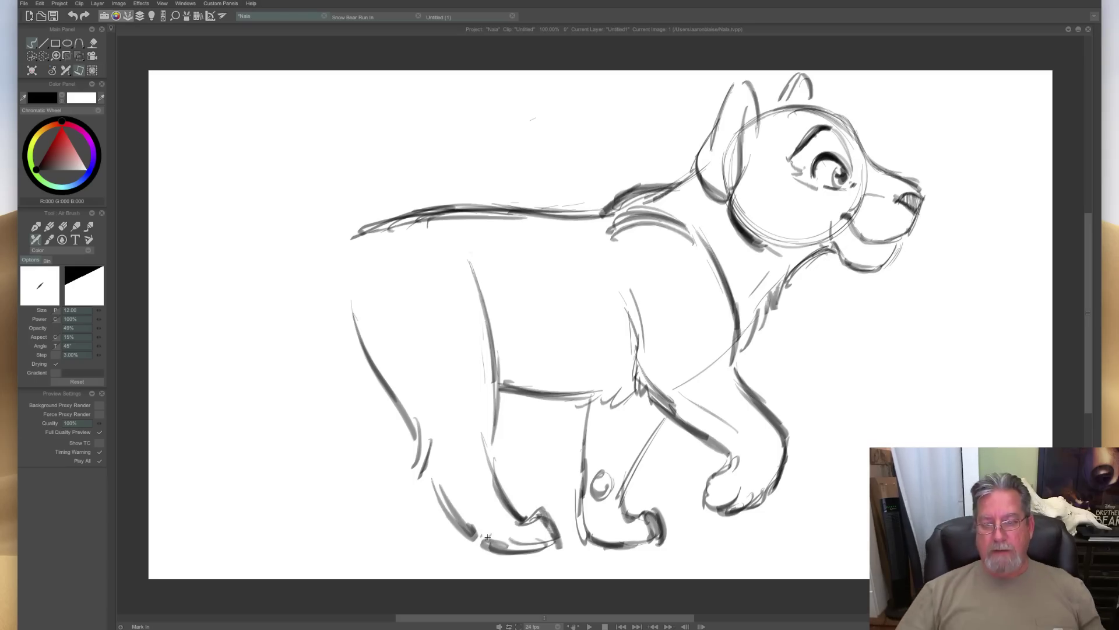
Draw the rump contour and the trailing far hind leg with its hock and paw.
mouse_move(333, 264)
mouse_down()
mouse_move(301, 411)
mouse_move(287, 427)
mouse_up()
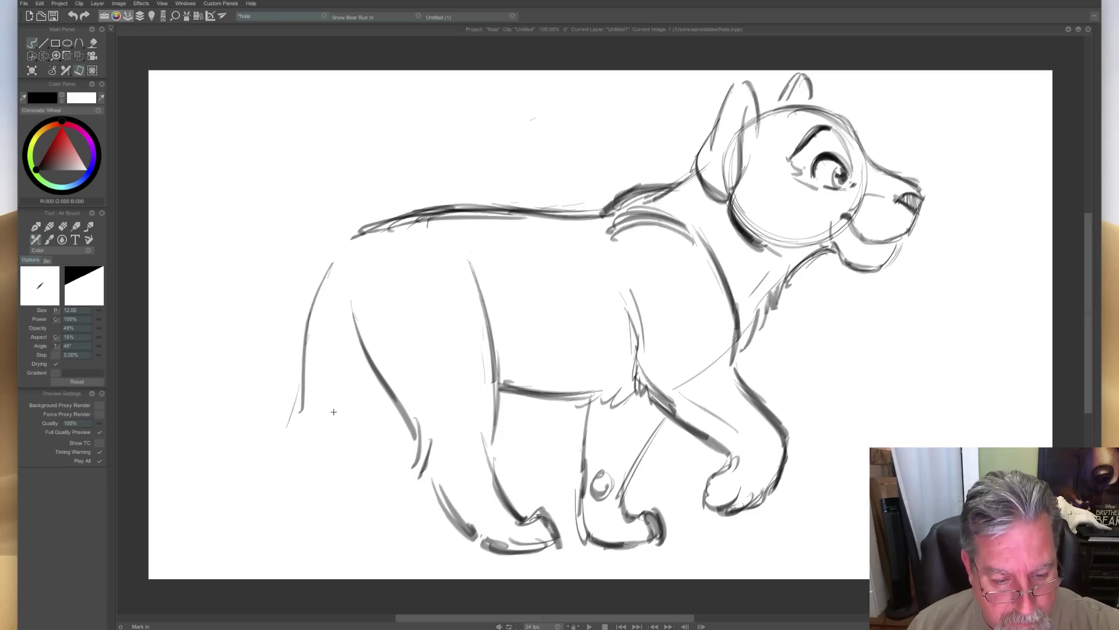
drag(389, 405, 333, 446)
drag(302, 390, 282, 420)
drag(314, 372, 277, 431)
drag(387, 409, 298, 478)
mouse_move(304, 408)
mouse_down()
mouse_move(263, 445)
mouse_move(252, 518)
mouse_up()
mouse_move(304, 472)
mouse_down()
mouse_move(301, 527)
mouse_move(297, 501)
mouse_move(301, 521)
mouse_move(320, 509)
mouse_move(330, 535)
mouse_move(269, 541)
mouse_up()
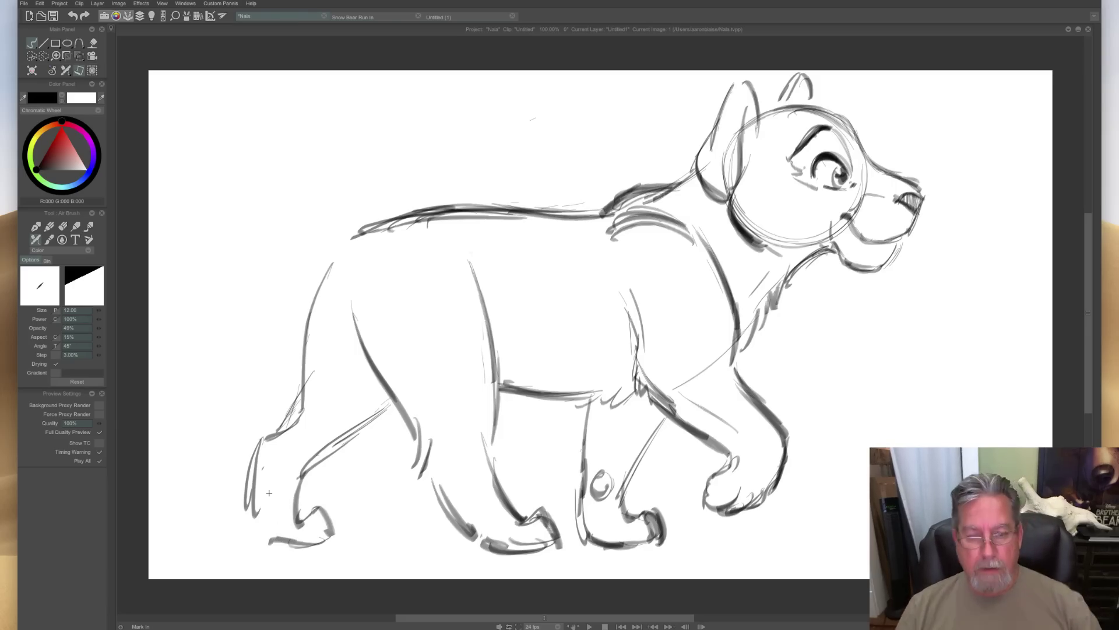
Transform the whole lion cub drawing, scaling it down to about 84%, shifting it toward the canvas's right side and applying the result.
click(78, 57)
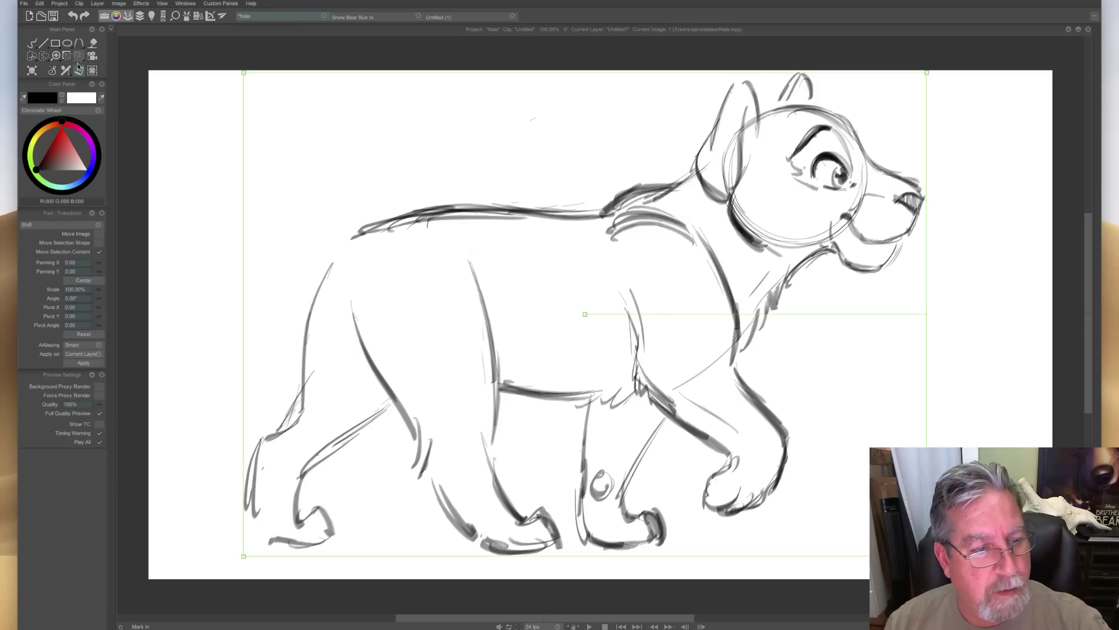
drag(414, 424, 520, 434)
drag(329, 81, 384, 120)
drag(448, 313, 461, 294)
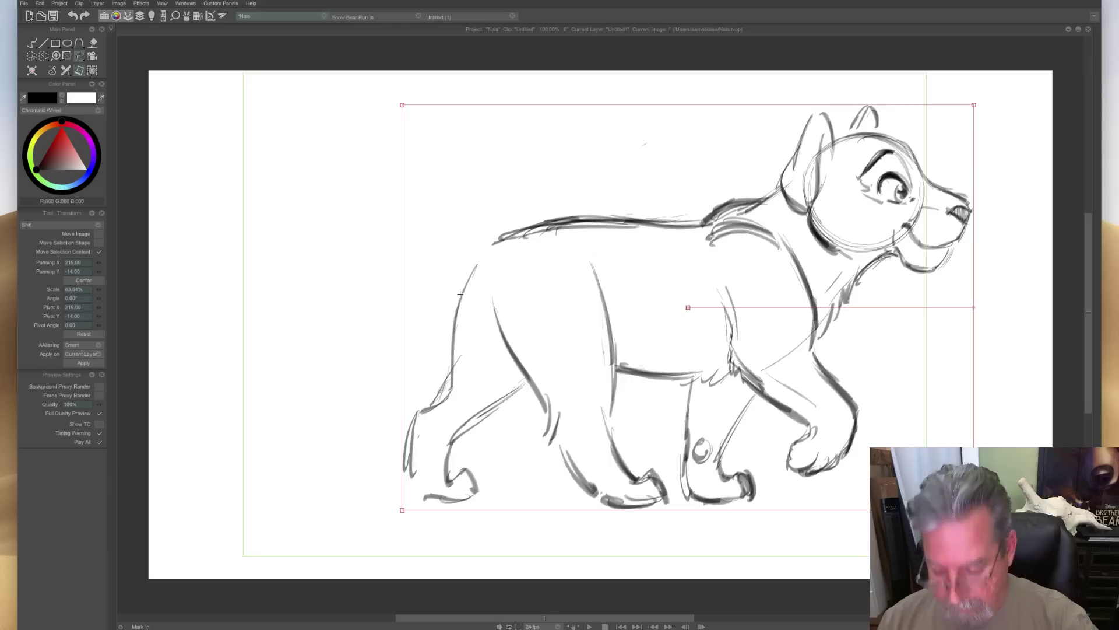
key(Return)
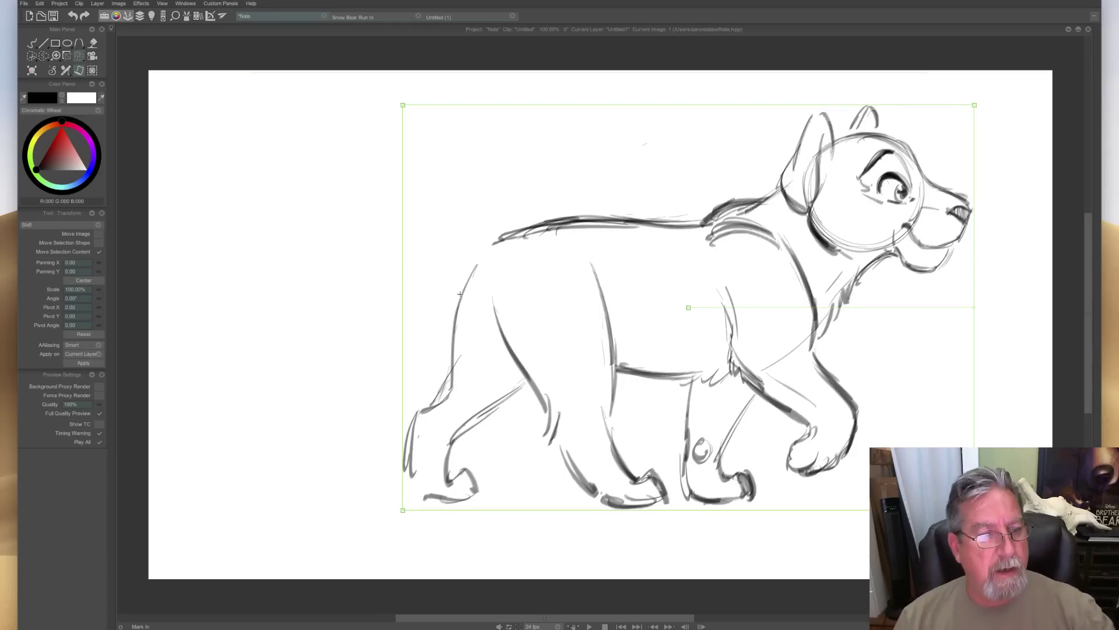
Draw the cub's long tail sweeping down behind the rump, ending in a dark, upturned tuft.
click(66, 71)
click(52, 79)
mouse_move(458, 279)
mouse_down()
mouse_move(500, 251)
mouse_move(386, 360)
mouse_move(280, 417)
mouse_up()
mouse_move(485, 275)
mouse_down()
mouse_move(413, 334)
mouse_move(368, 406)
mouse_move(489, 283)
mouse_move(467, 292)
mouse_move(342, 441)
mouse_move(274, 422)
mouse_move(247, 398)
mouse_move(296, 458)
mouse_up()
mouse_move(260, 415)
mouse_down()
mouse_move(265, 440)
mouse_move(250, 400)
mouse_up()
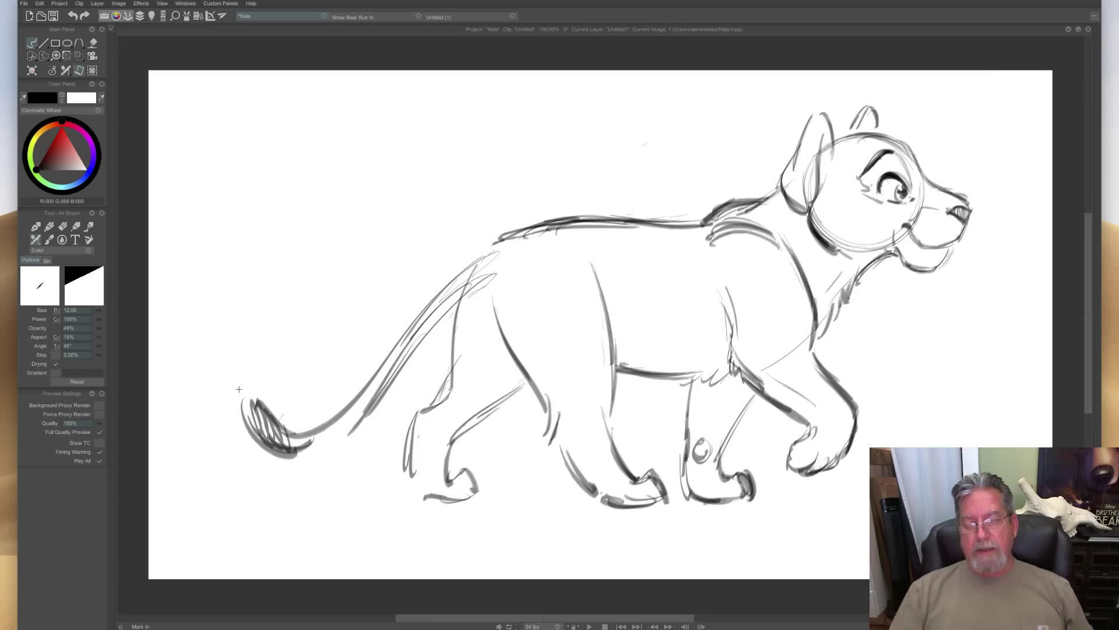
Darken the far hind leg's contours, hock and paw, and add fur strokes under the tail base.
mouse_move(474, 281)
mouse_down()
mouse_move(442, 393)
mouse_move(415, 407)
mouse_move(409, 459)
mouse_up()
mouse_move(429, 419)
mouse_down()
mouse_move(431, 441)
mouse_move(430, 426)
mouse_up()
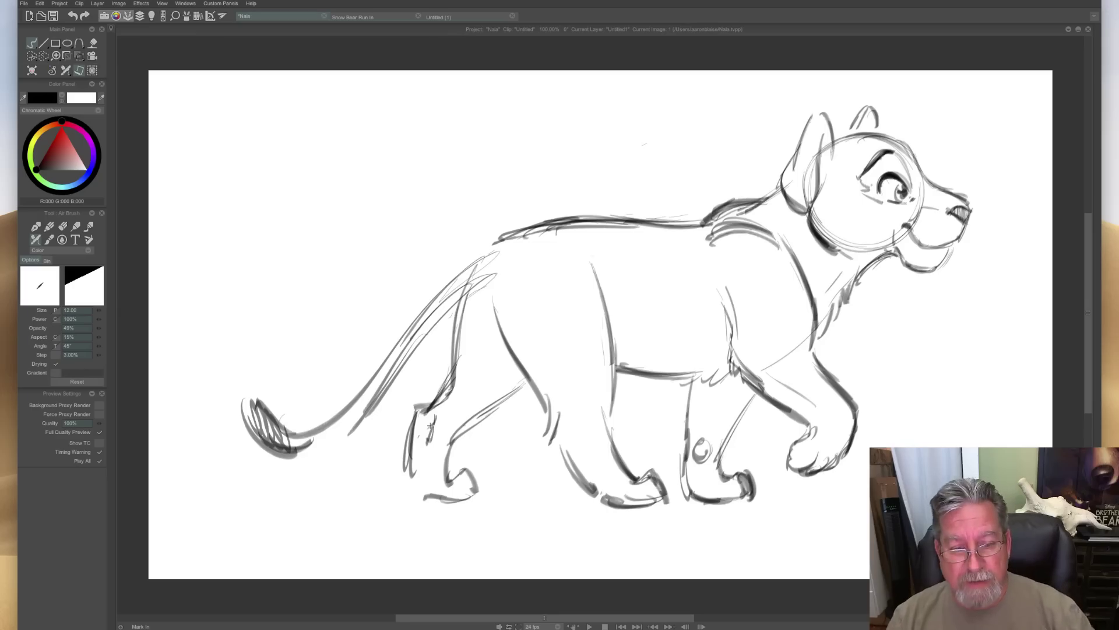
drag(482, 289, 542, 402)
drag(467, 297, 433, 408)
mouse_move(495, 327)
mouse_down()
mouse_move(467, 380)
mouse_move(415, 410)
mouse_move(408, 456)
mouse_up()
mouse_move(436, 415)
mouse_down()
mouse_move(414, 446)
mouse_move(411, 497)
mouse_move(468, 475)
mouse_move(472, 504)
mouse_move(426, 510)
mouse_up()
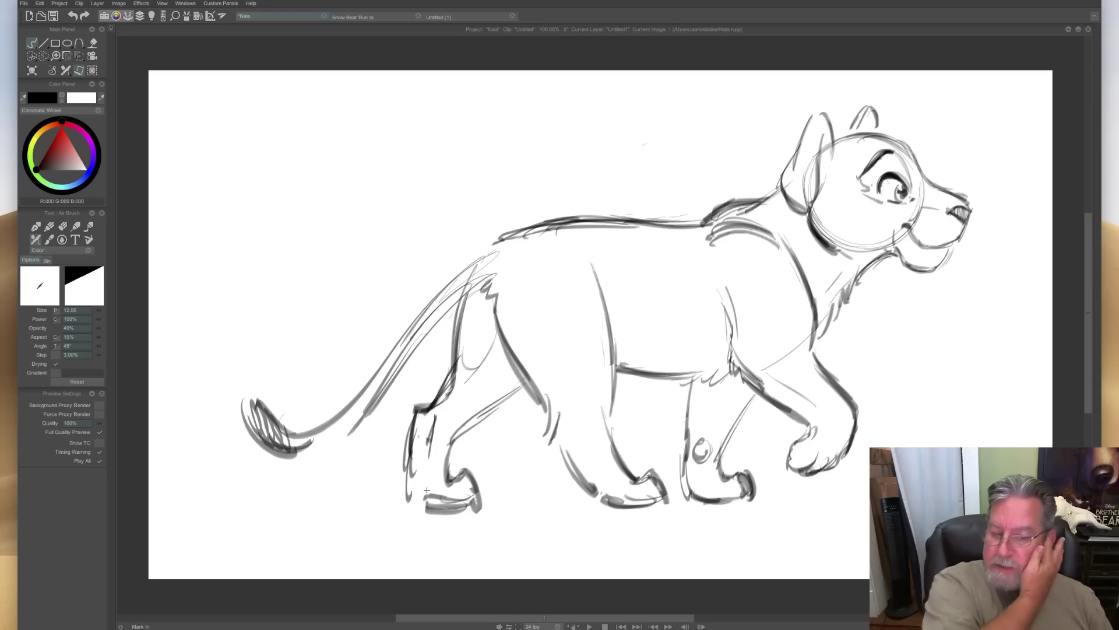
mouse_move(527, 383)
mouse_down()
mouse_move(451, 448)
mouse_move(471, 437)
mouse_up()
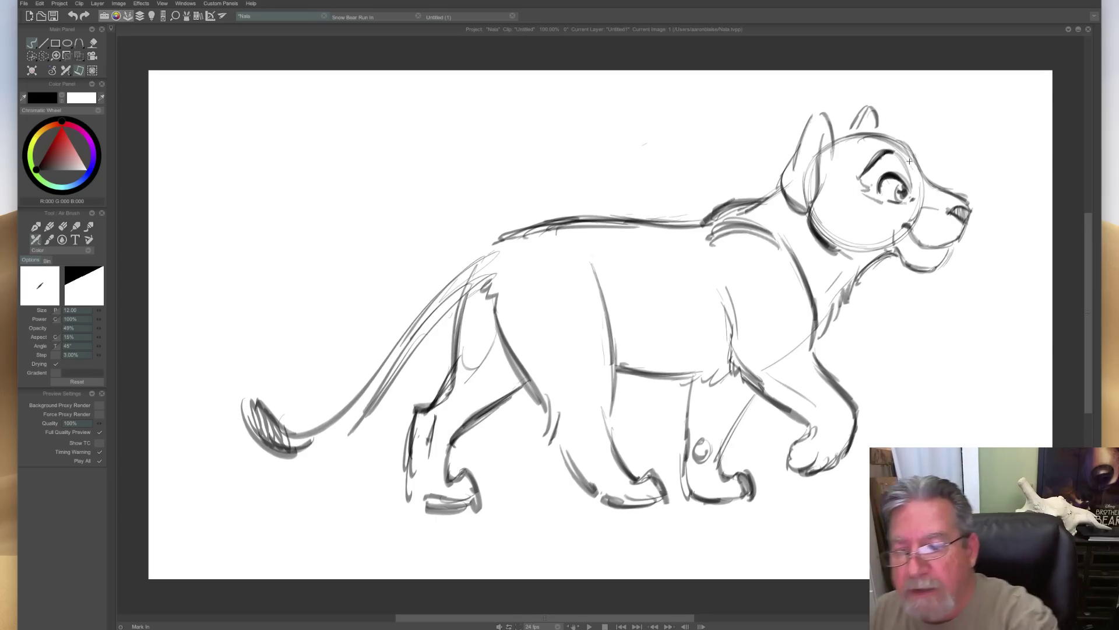
Darken the skull top, chin and near thigh's front edge, and shade the near ear with hatching.
drag(829, 144, 892, 138)
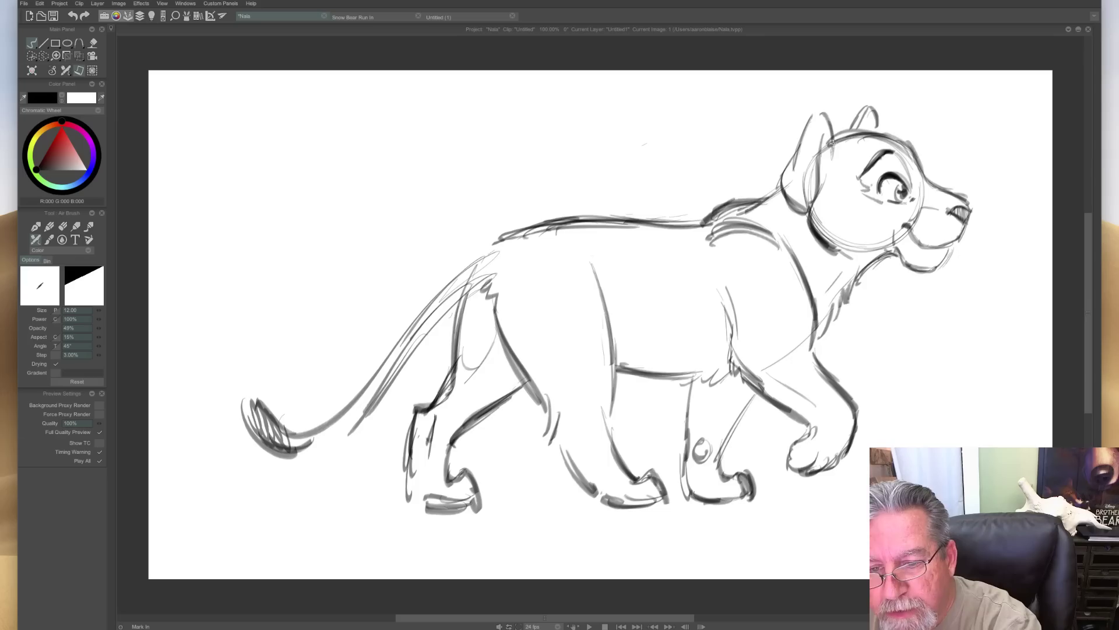
drag(883, 254, 920, 272)
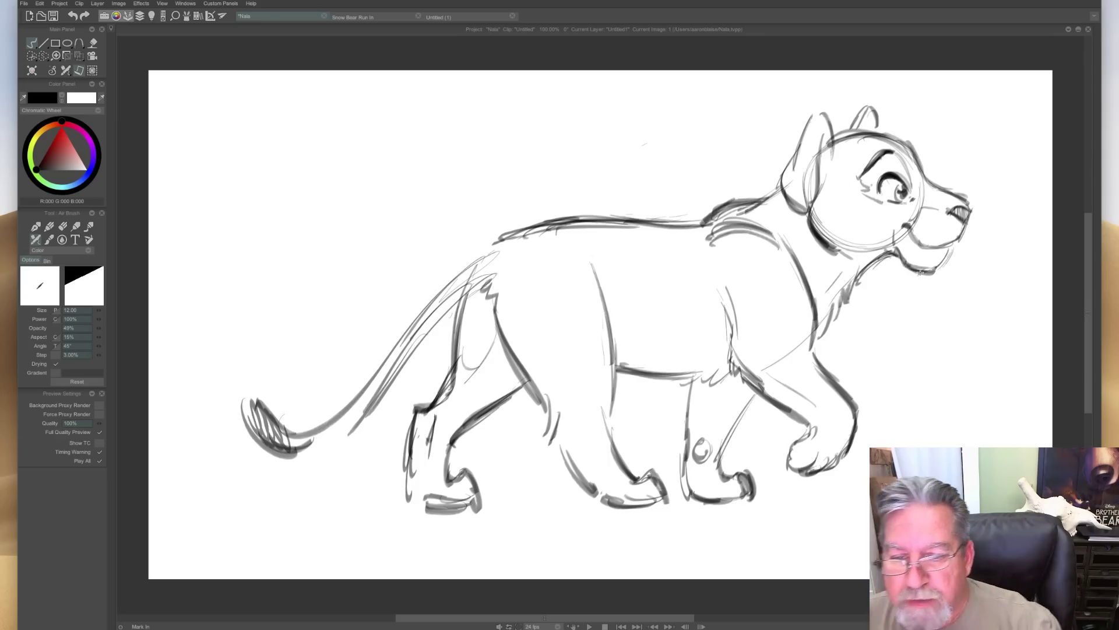
mouse_move(786, 169)
mouse_down()
mouse_move(782, 202)
mouse_move(800, 219)
mouse_up()
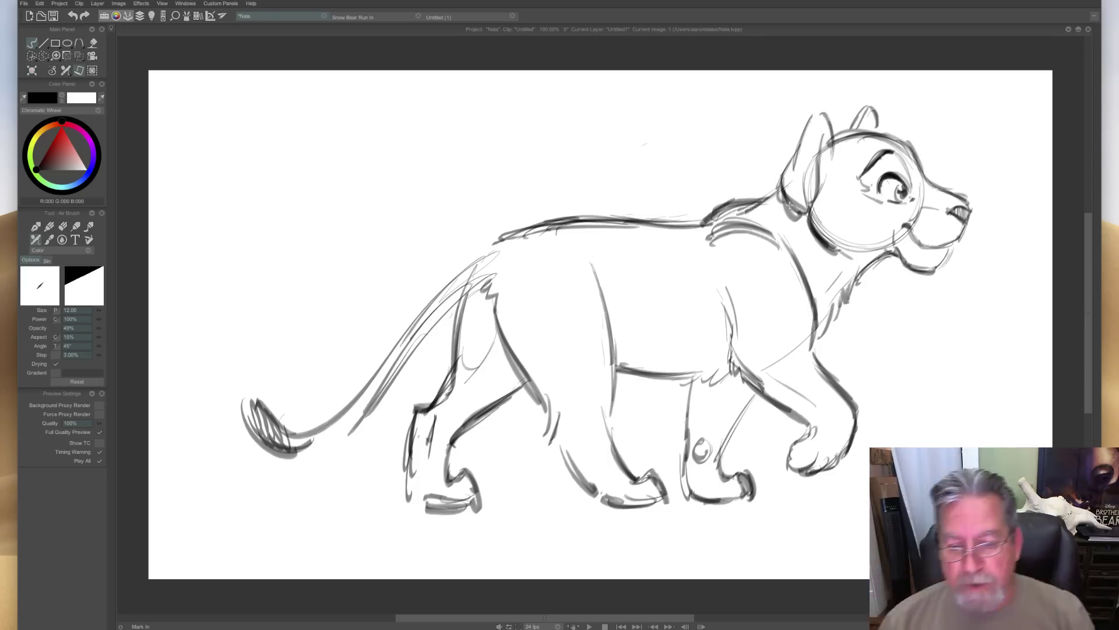
mouse_move(595, 251)
mouse_down()
mouse_move(616, 375)
mouse_move(611, 442)
mouse_up()
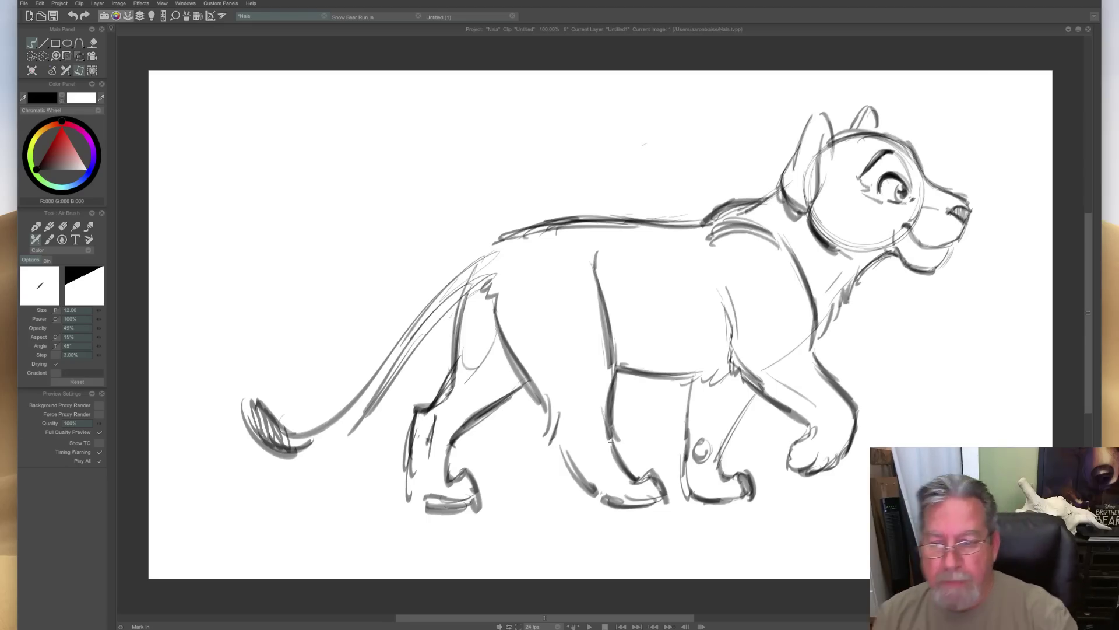
mouse_move(812, 190)
mouse_down()
mouse_move(799, 205)
mouse_move(807, 122)
mouse_move(784, 198)
mouse_move(793, 142)
mouse_up()
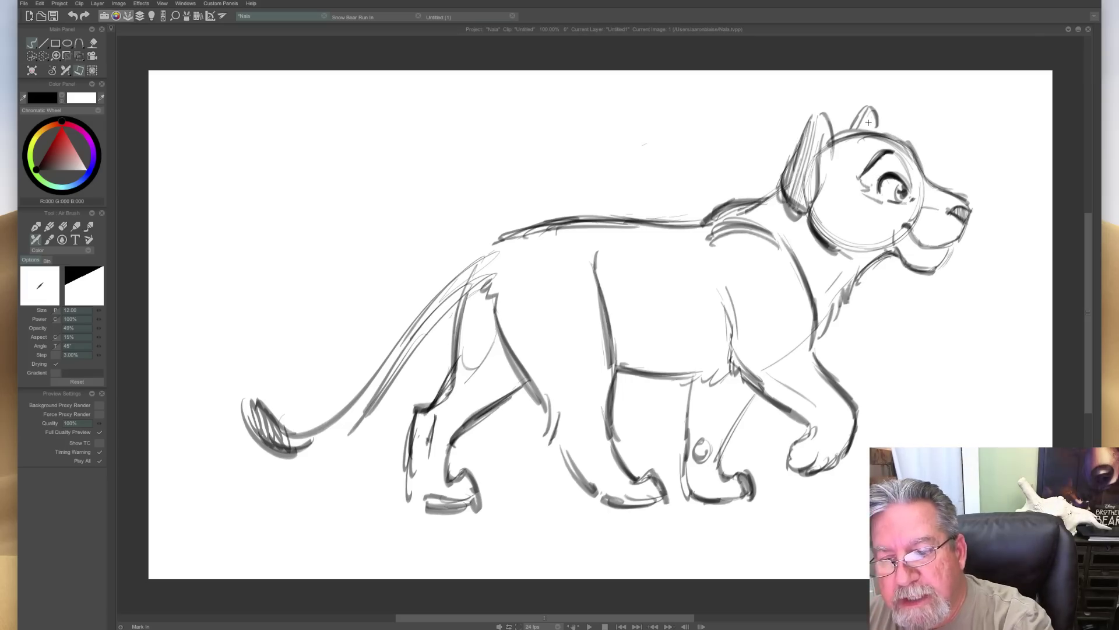
Add light guide arcs around the muzzle and above the head, plus short neck strokes behind the near ear.
drag(809, 228, 851, 279)
mouse_move(943, 271)
mouse_down()
mouse_move(980, 223)
mouse_move(970, 171)
mouse_up()
drag(873, 98, 840, 97)
drag(788, 138, 785, 169)
drag(809, 215, 839, 251)
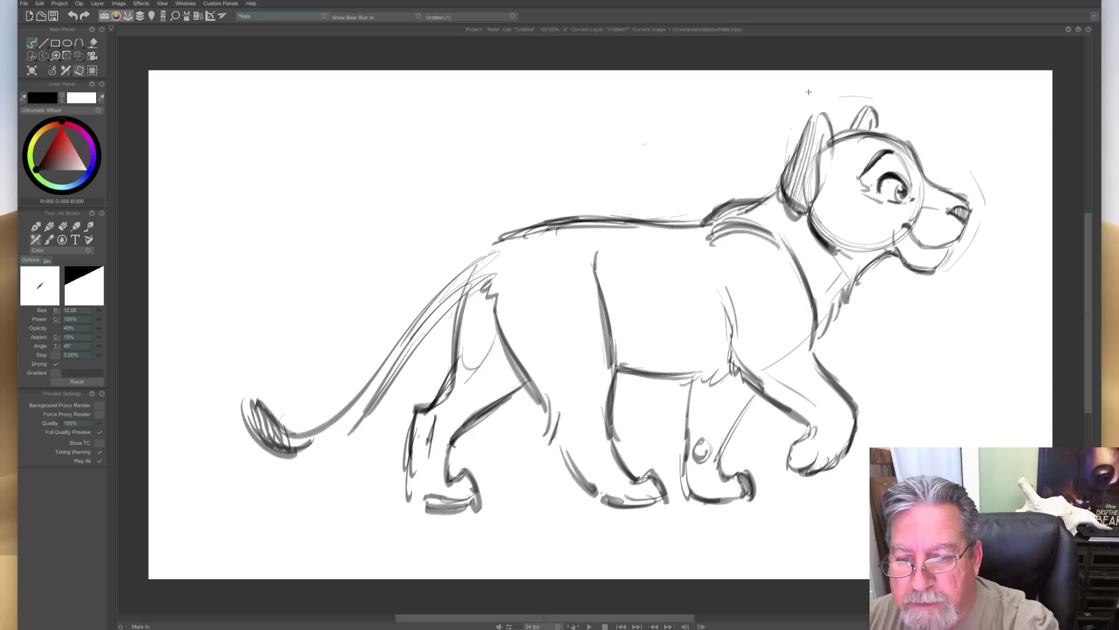
drag(779, 150, 787, 161)
Mark the neck, chest and shoulder divisions with guide lines, and reinforce the shoulder hump and the raised foreleg's wrist.
drag(812, 225, 880, 307)
drag(737, 172, 856, 384)
drag(705, 236, 730, 332)
drag(716, 271, 709, 357)
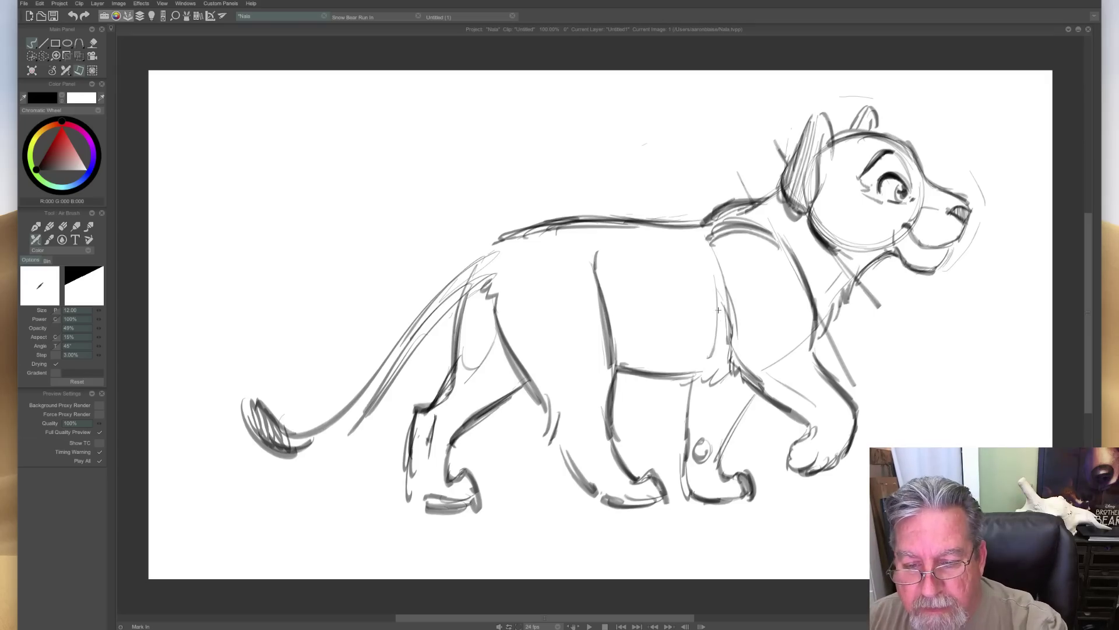
drag(754, 199, 702, 230)
drag(815, 360, 845, 456)
drag(847, 414, 829, 424)
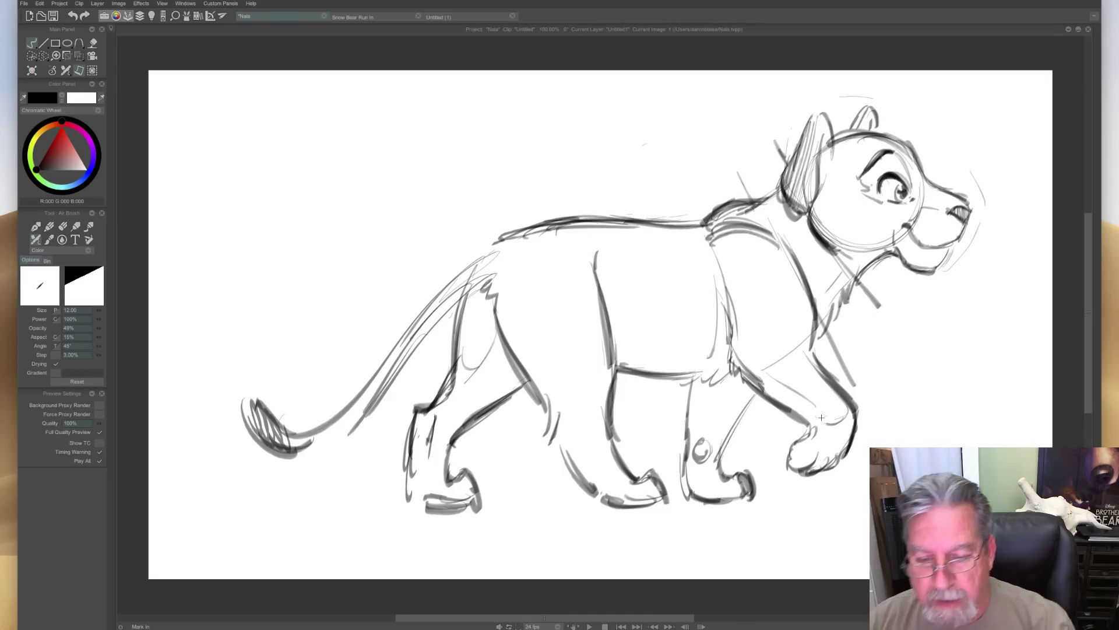
Mark the torso and hip divisions, thicken the back, rump and belly lines, and strengthen the tail's underside and base.
drag(590, 204, 600, 309)
drag(724, 383, 620, 385)
mouse_move(697, 205)
mouse_down()
mouse_move(618, 201)
mouse_move(479, 256)
mouse_up()
mouse_move(583, 223)
mouse_down()
mouse_move(478, 272)
mouse_move(566, 357)
mouse_up()
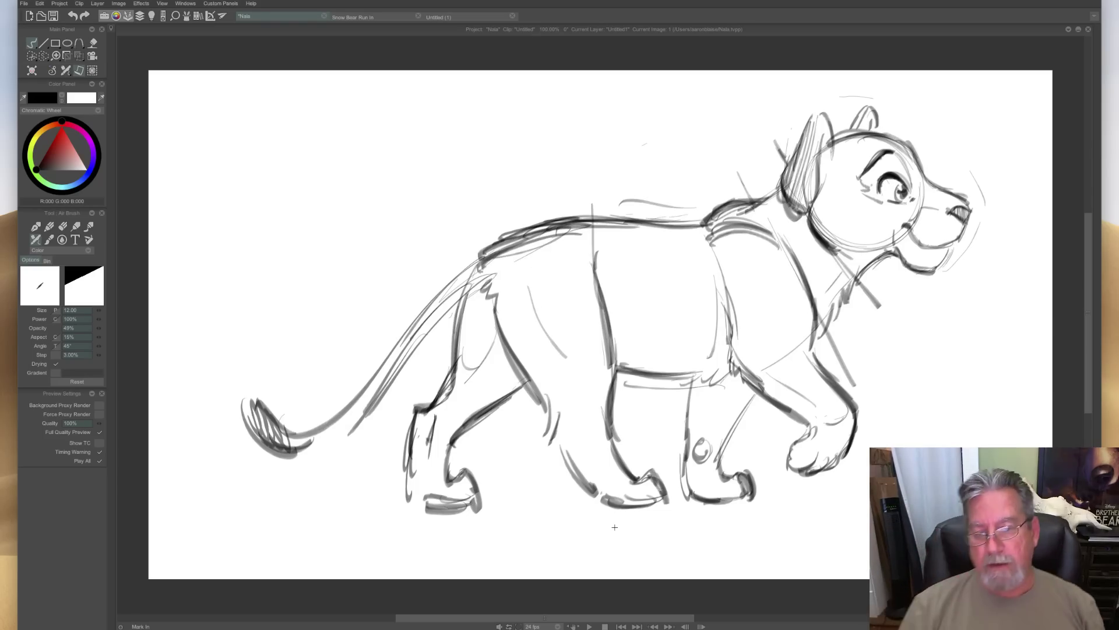
mouse_move(466, 284)
mouse_down()
mouse_move(387, 388)
mouse_move(317, 449)
mouse_up()
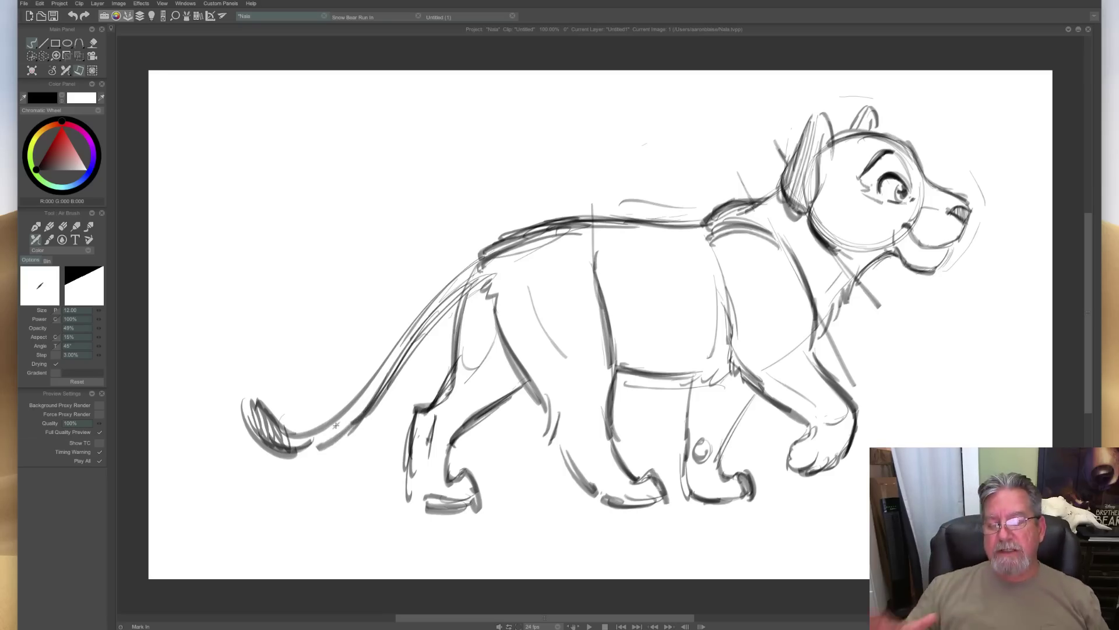
drag(483, 261, 469, 292)
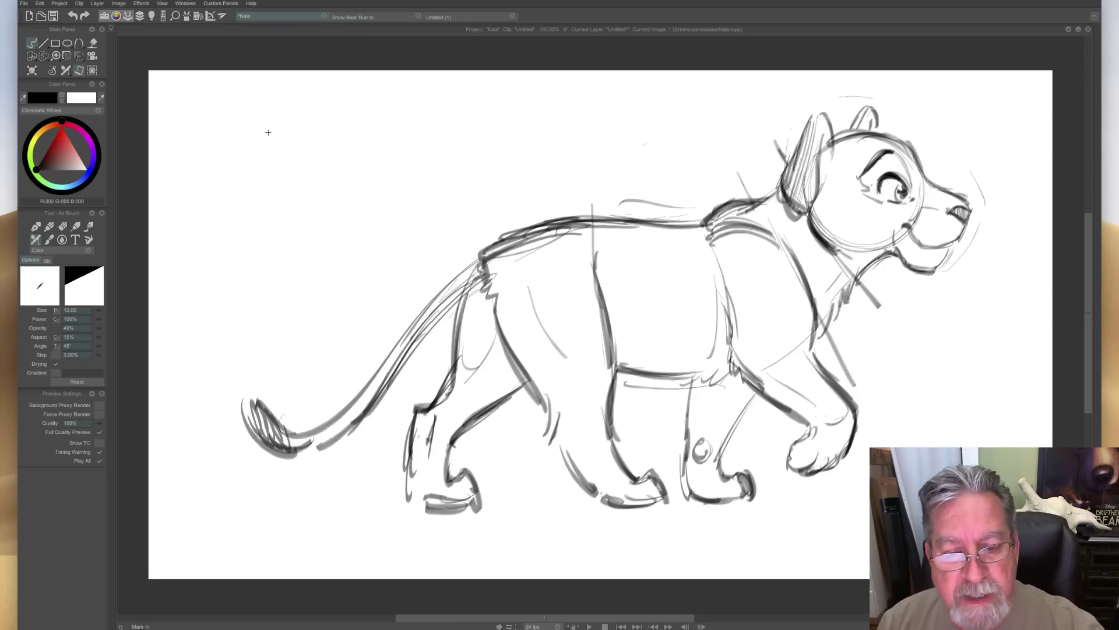
Sketch a small front-facing cub head with round ears, eyes, nose and chin in the empty area above the tail.
mouse_move(261, 164)
mouse_down()
mouse_move(297, 198)
mouse_move(273, 186)
mouse_up()
mouse_move(302, 151)
mouse_down()
mouse_move(313, 137)
mouse_move(314, 176)
mouse_up()
mouse_move(253, 148)
mouse_down()
mouse_move(273, 187)
mouse_move(267, 205)
mouse_move(284, 208)
mouse_move(291, 178)
mouse_up()
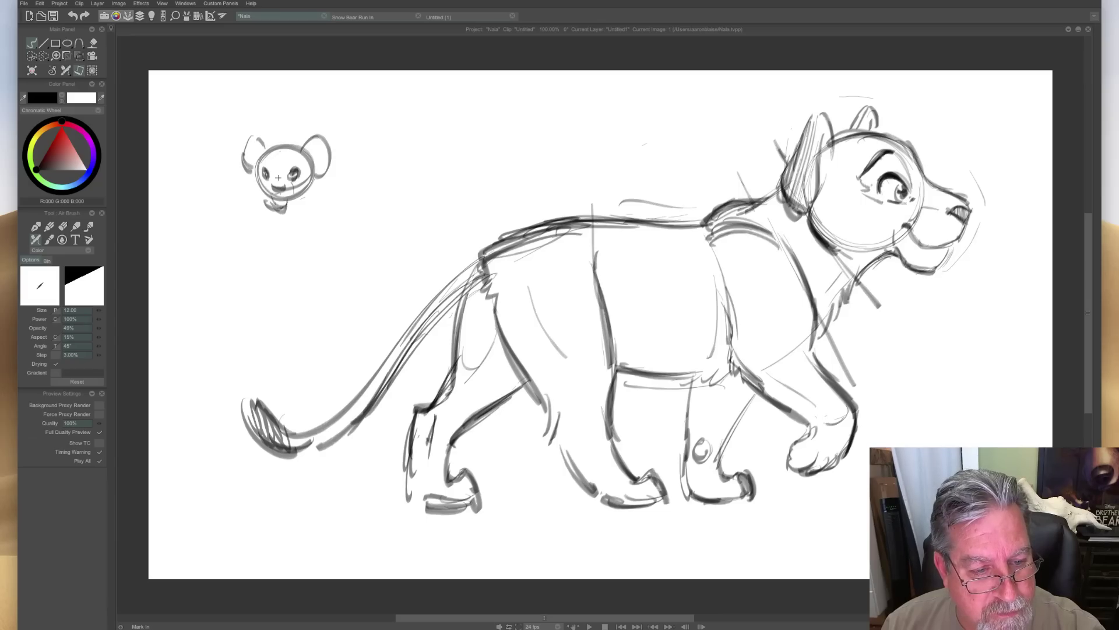
drag(257, 174, 262, 200)
mouse_move(312, 170)
mouse_down()
mouse_move(300, 202)
mouse_move(277, 211)
mouse_up()
Draw the small cub's neck, chest and two straight front legs with paws.
mouse_move(317, 181)
mouse_down()
mouse_move(298, 230)
mouse_move(280, 230)
mouse_move(271, 210)
mouse_move(327, 233)
mouse_move(321, 250)
mouse_move(274, 257)
mouse_move(291, 263)
mouse_up()
mouse_move(328, 221)
mouse_down()
mouse_move(329, 251)
mouse_move(294, 262)
mouse_move(303, 260)
mouse_up()
drag(290, 240, 270, 256)
mouse_move(284, 240)
mouse_down()
mouse_move(282, 259)
mouse_move(325, 310)
mouse_up()
drag(317, 263, 313, 309)
drag(273, 257, 289, 313)
mouse_move(321, 192)
mouse_down()
mouse_move(349, 236)
mouse_move(339, 255)
mouse_up()
drag(326, 292, 334, 328)
drag(272, 307, 294, 330)
Draw the small cub's back, hind leg and curled tail, and darken the large cub's jaw edge.
mouse_move(333, 192)
mouse_down()
mouse_move(357, 228)
mouse_move(366, 197)
mouse_move(366, 286)
mouse_up()
mouse_move(363, 288)
mouse_down()
mouse_move(356, 312)
mouse_move(374, 306)
mouse_move(355, 318)
mouse_up()
drag(336, 281, 337, 294)
mouse_move(371, 244)
mouse_down()
mouse_move(403, 278)
mouse_move(392, 268)
mouse_up()
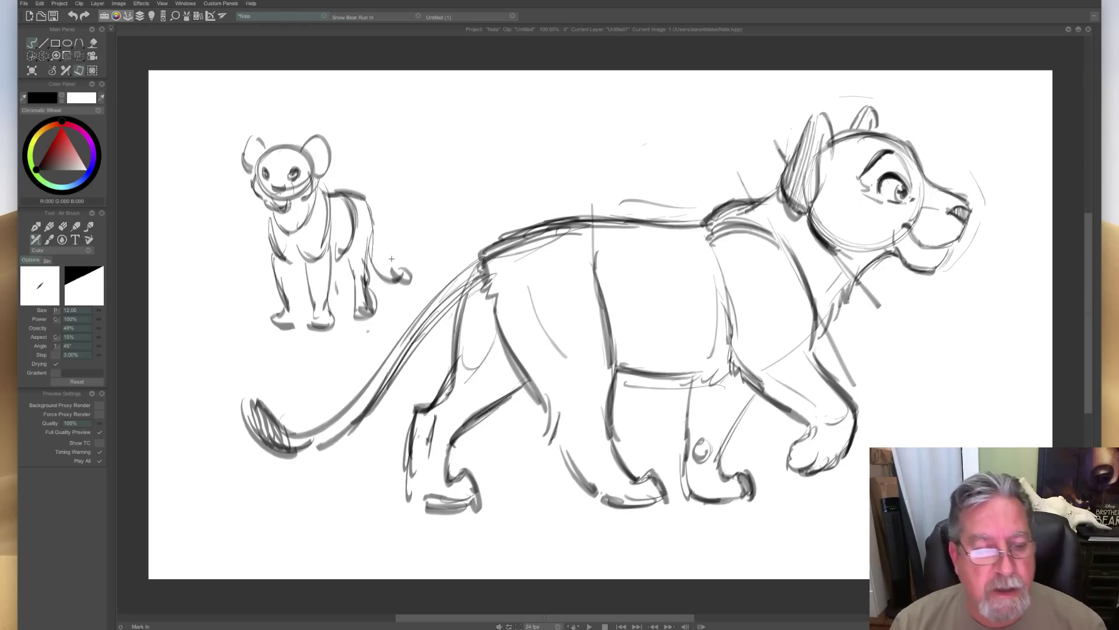
mouse_move(333, 194)
mouse_down()
mouse_move(357, 236)
mouse_move(348, 241)
mouse_up()
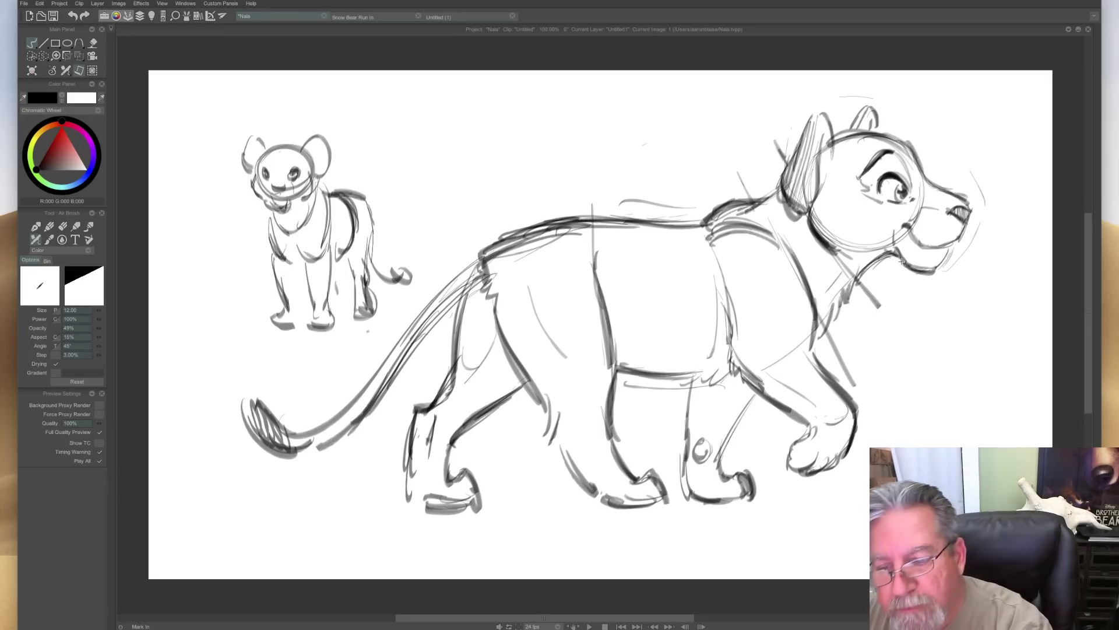
drag(811, 215, 833, 247)
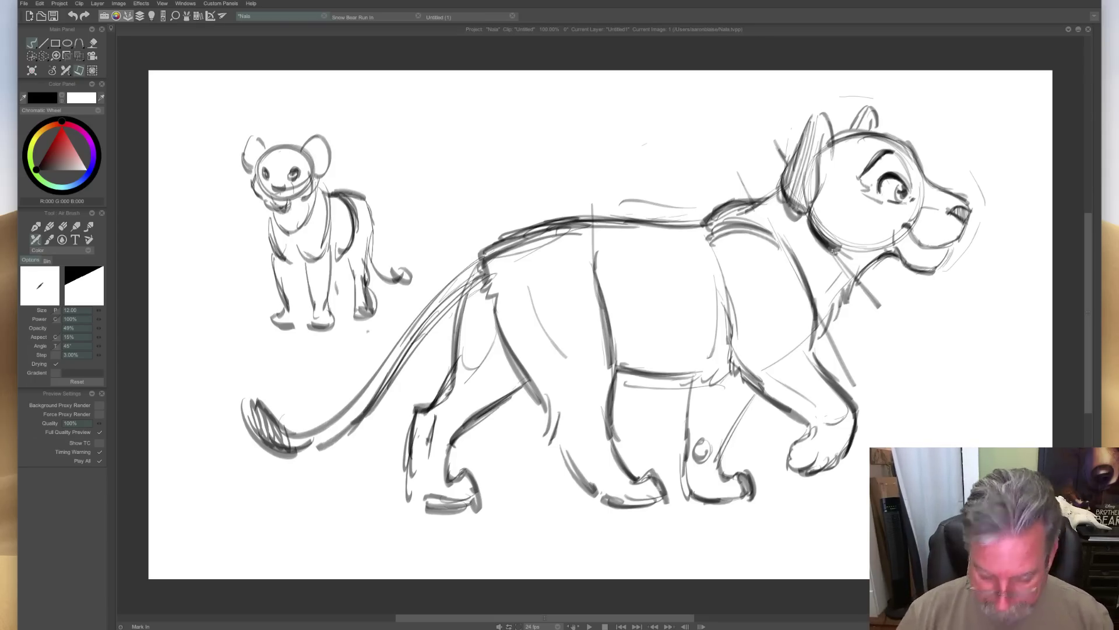
Go to image 2 in the timeline and clear it to get a blank canvas.
key(Tab)
click(205, 562)
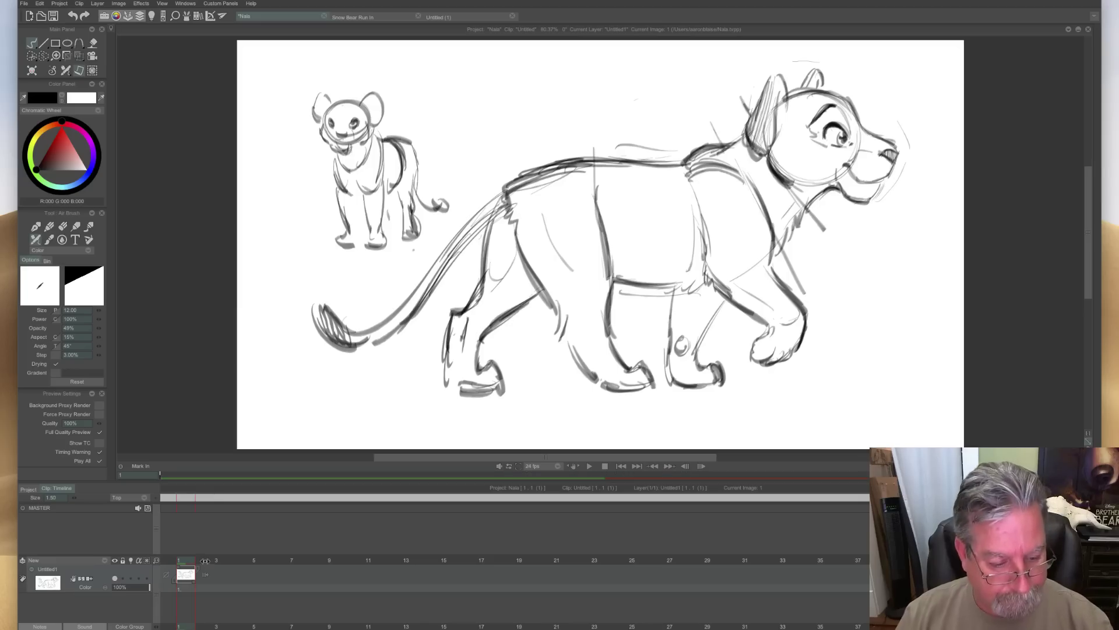
click(33, 72)
key(Tab)
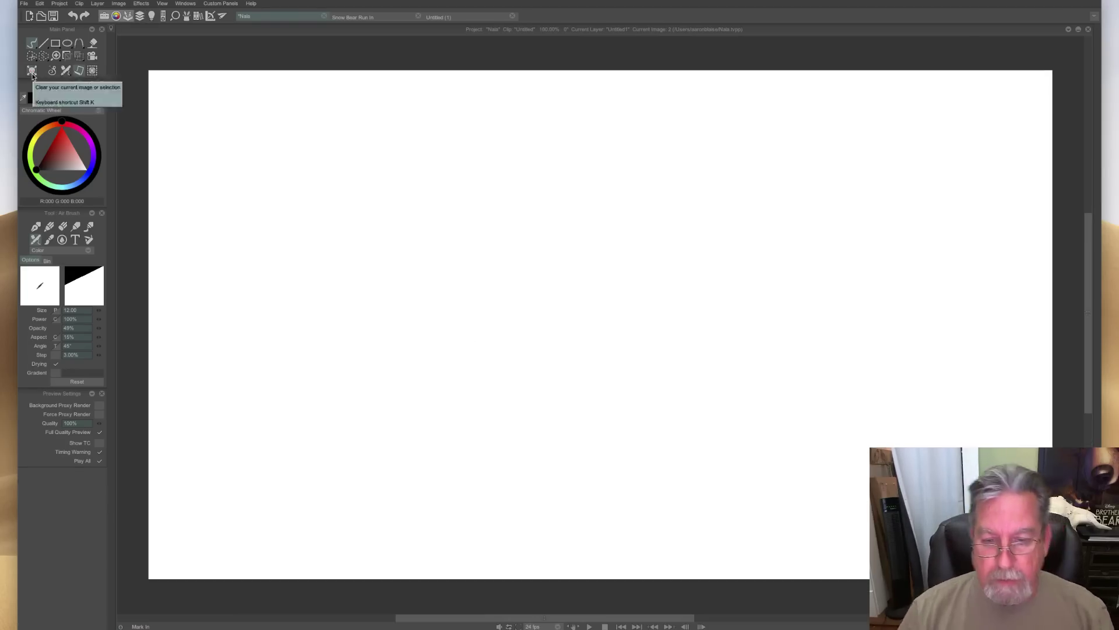
Sketch a tilted head circle with a nose and muzzle, and outline the near eye for a three-quarter cub pose.
mouse_move(433, 293)
mouse_down()
mouse_move(413, 151)
mouse_move(545, 225)
mouse_move(407, 303)
mouse_up()
mouse_move(513, 156)
mouse_down()
mouse_move(435, 253)
mouse_move(407, 260)
mouse_move(443, 245)
mouse_move(407, 268)
mouse_move(436, 282)
mouse_move(450, 255)
mouse_move(428, 282)
mouse_move(410, 278)
mouse_move(410, 261)
mouse_move(402, 268)
mouse_move(436, 278)
mouse_up()
mouse_move(437, 216)
mouse_down()
mouse_move(415, 216)
mouse_move(410, 233)
mouse_move(396, 224)
mouse_move(399, 273)
mouse_up()
mouse_move(450, 245)
mouse_down()
mouse_move(441, 165)
mouse_move(471, 208)
mouse_move(463, 215)
mouse_move(490, 184)
mouse_move(475, 171)
mouse_move(493, 189)
mouse_move(460, 177)
mouse_up()
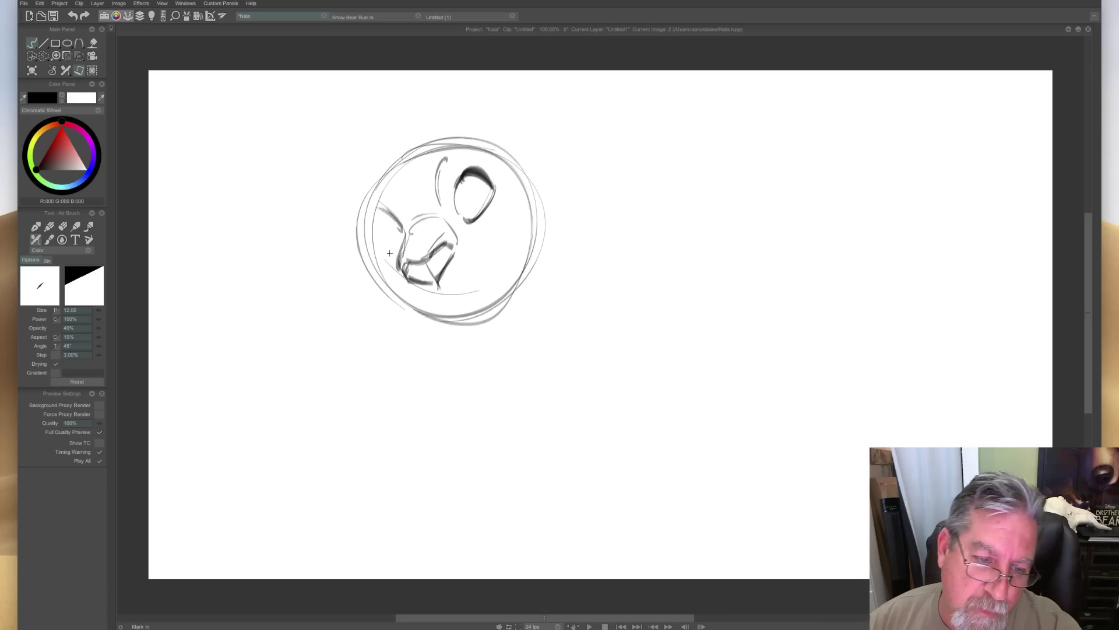
Draw the far eye, add both pupils and a heavy near eyebrow, and shade the nose.
drag(380, 225, 385, 257)
mouse_move(471, 204)
mouse_down()
mouse_move(477, 183)
mouse_move(481, 198)
mouse_up()
mouse_move(374, 238)
mouse_down()
mouse_move(397, 250)
mouse_move(389, 236)
mouse_up()
mouse_move(492, 159)
mouse_down()
mouse_move(450, 140)
mouse_move(436, 168)
mouse_move(431, 203)
mouse_move(513, 175)
mouse_move(464, 232)
mouse_up()
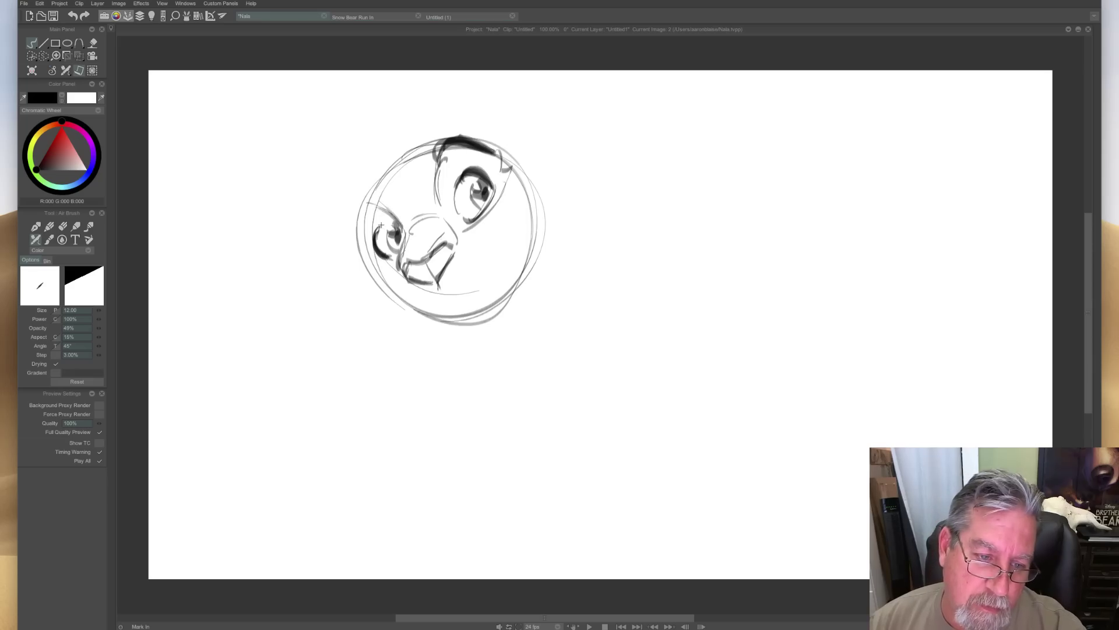
drag(384, 218, 371, 230)
mouse_move(461, 240)
mouse_down()
mouse_move(402, 264)
mouse_move(452, 248)
mouse_move(426, 260)
mouse_move(437, 274)
mouse_move(407, 274)
mouse_up()
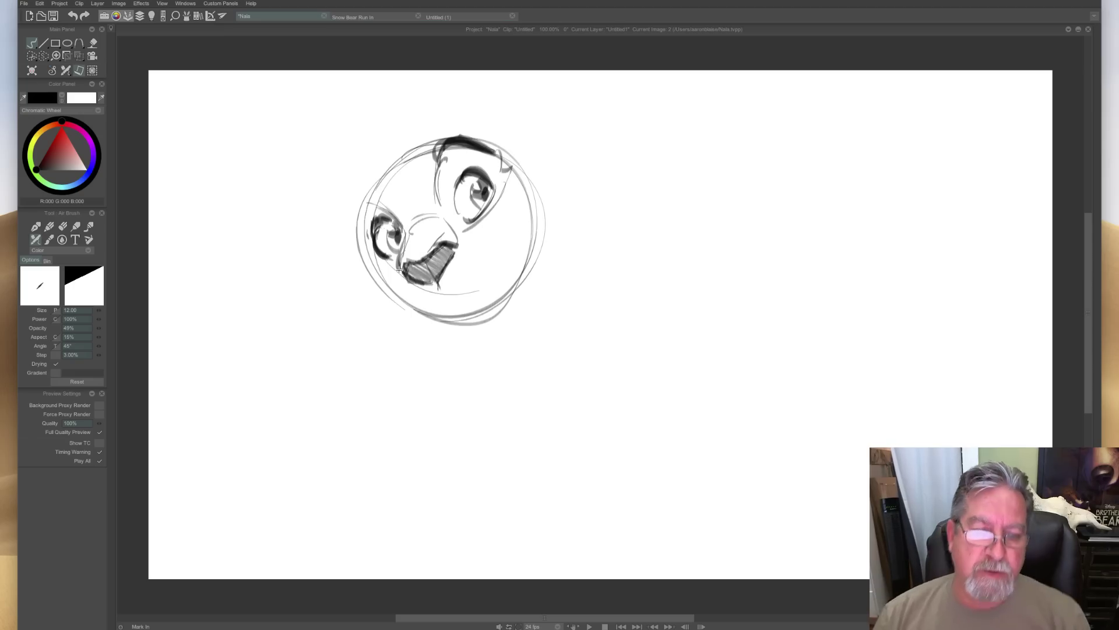
Draw the forehead and far brow contour, the muzzle sides and upper lip, and the rounded chin below the circle.
drag(367, 200, 358, 238)
mouse_move(438, 136)
mouse_down()
mouse_move(422, 134)
mouse_move(372, 182)
mouse_move(356, 260)
mouse_move(382, 252)
mouse_up()
mouse_move(443, 282)
mouse_down()
mouse_move(445, 298)
mouse_move(421, 317)
mouse_move(486, 299)
mouse_up()
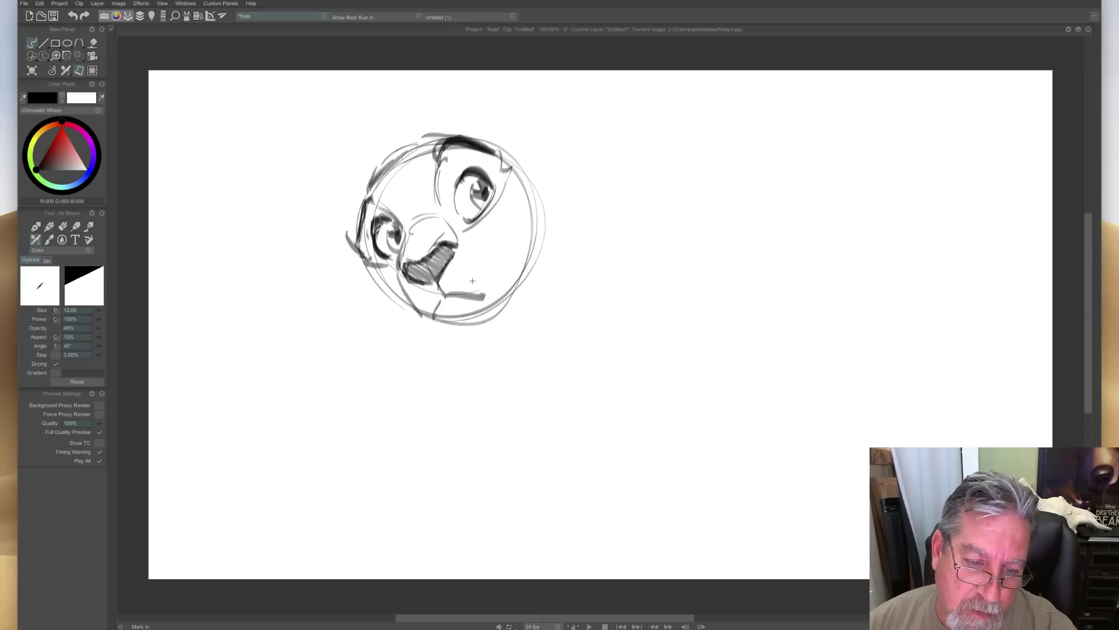
drag(462, 230, 500, 299)
mouse_move(433, 321)
mouse_down()
mouse_move(473, 332)
mouse_move(449, 345)
mouse_move(485, 318)
mouse_move(480, 370)
mouse_up()
drag(510, 315, 486, 372)
mouse_move(478, 363)
mouse_down()
mouse_move(511, 307)
mouse_move(508, 338)
mouse_move(482, 370)
mouse_up()
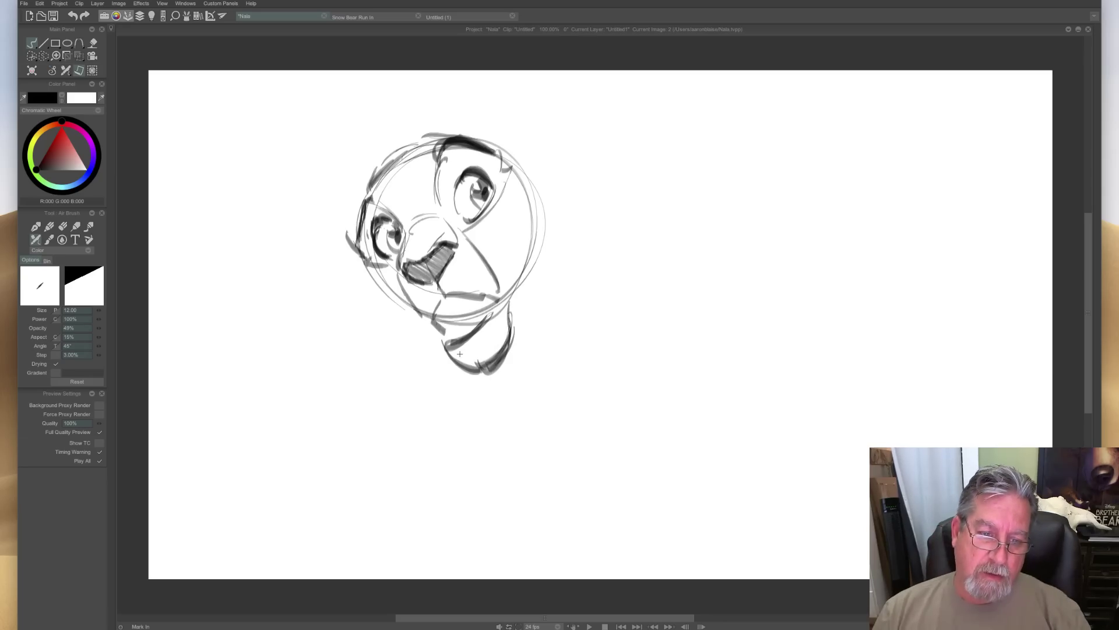
Shade the inside of the open mouth between the upper lip and chin.
drag(464, 301, 475, 305)
mouse_move(445, 308)
mouse_down()
mouse_move(432, 324)
mouse_move(444, 306)
mouse_move(473, 324)
mouse_move(446, 323)
mouse_move(449, 339)
mouse_up()
mouse_move(487, 299)
mouse_down()
mouse_move(451, 322)
mouse_move(482, 299)
mouse_move(461, 309)
mouse_move(447, 330)
mouse_up()
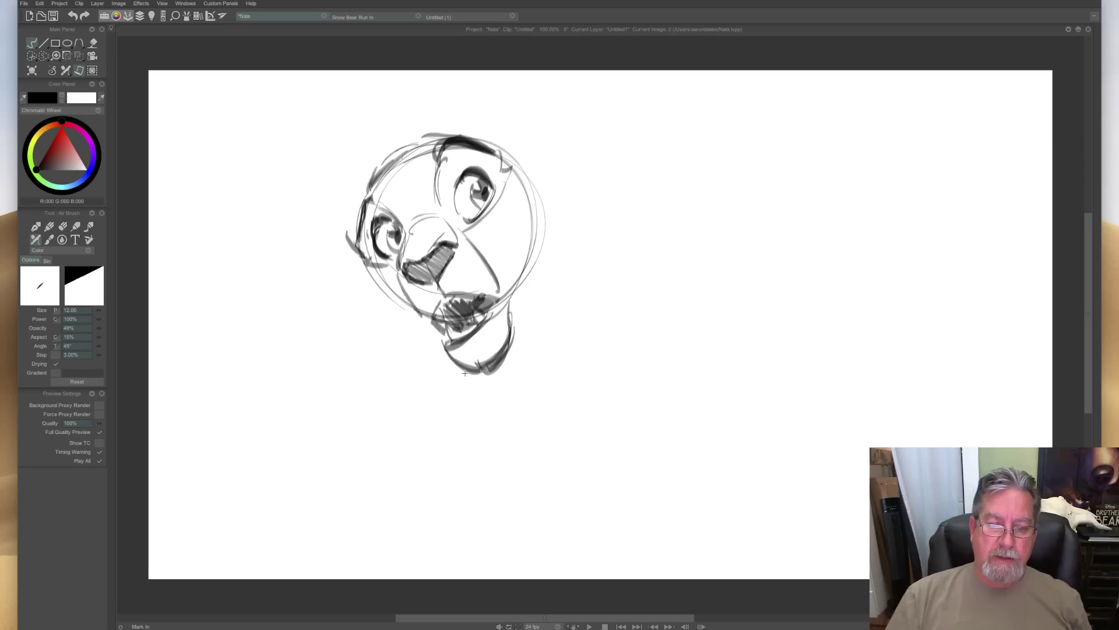
Draw the outer cheek contours on both sides of the head circle.
mouse_move(520, 168)
mouse_down()
mouse_move(548, 178)
mouse_move(571, 233)
mouse_up()
drag(560, 186, 540, 294)
drag(565, 224, 536, 294)
drag(353, 266, 357, 300)
mouse_move(361, 260)
mouse_down()
mouse_move(369, 312)
mouse_move(408, 337)
mouse_up()
drag(368, 301, 416, 345)
Draw the two large rounded ears with inner contour lines, adding fur strokes inside the near ear.
mouse_move(466, 128)
mouse_down()
mouse_move(513, 91)
mouse_move(563, 121)
mouse_move(583, 199)
mouse_up()
drag(522, 82, 578, 198)
drag(472, 108, 574, 184)
mouse_move(320, 201)
mouse_down()
mouse_move(356, 187)
mouse_move(326, 260)
mouse_move(345, 278)
mouse_up()
drag(344, 274, 359, 282)
drag(319, 198, 335, 285)
drag(338, 182, 362, 189)
mouse_move(303, 202)
mouse_down()
mouse_move(350, 179)
mouse_move(333, 274)
mouse_up()
drag(306, 218, 355, 282)
mouse_move(504, 93)
mouse_down()
mouse_move(515, 151)
mouse_move(518, 117)
mouse_move(557, 161)
mouse_up()
drag(326, 204, 349, 234)
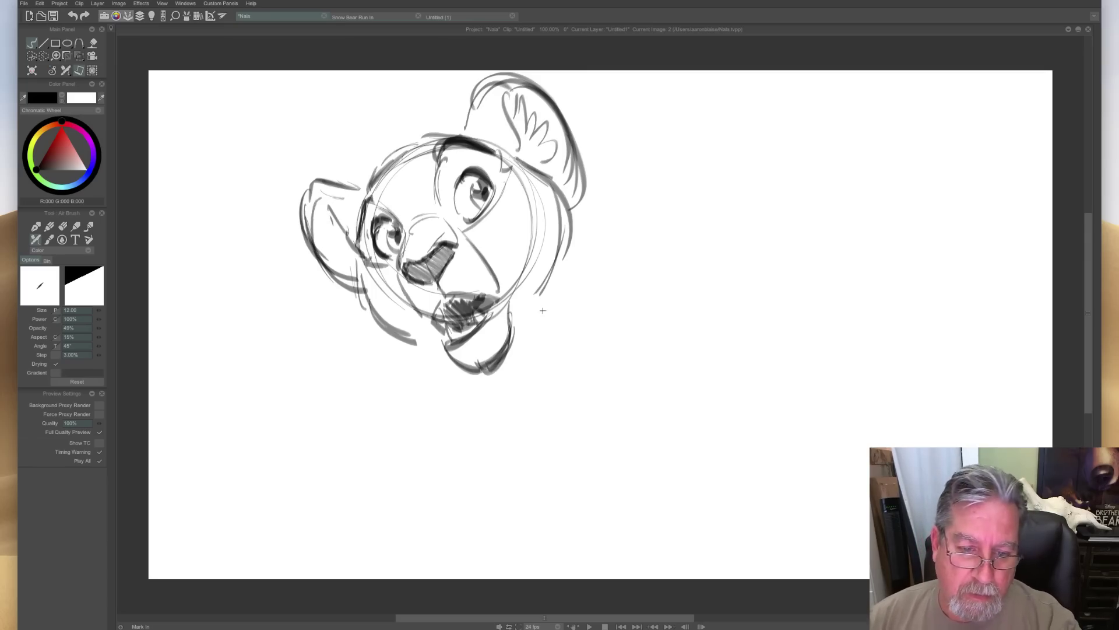
Sketch the shoulder curve, the neck and chest line, and the near foreleg below the head.
mouse_move(579, 270)
mouse_down()
mouse_move(557, 264)
mouse_move(641, 329)
mouse_move(634, 317)
mouse_up()
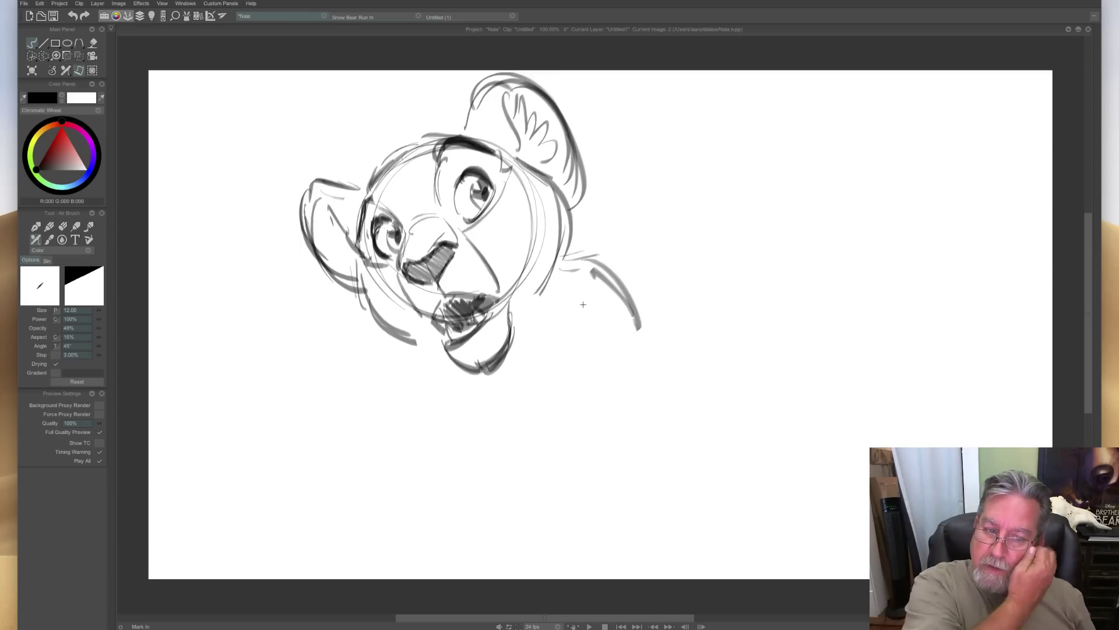
mouse_move(560, 255)
mouse_down()
mouse_move(508, 407)
mouse_move(528, 468)
mouse_up()
mouse_move(617, 396)
mouse_down()
mouse_move(629, 477)
mouse_move(593, 540)
mouse_up()
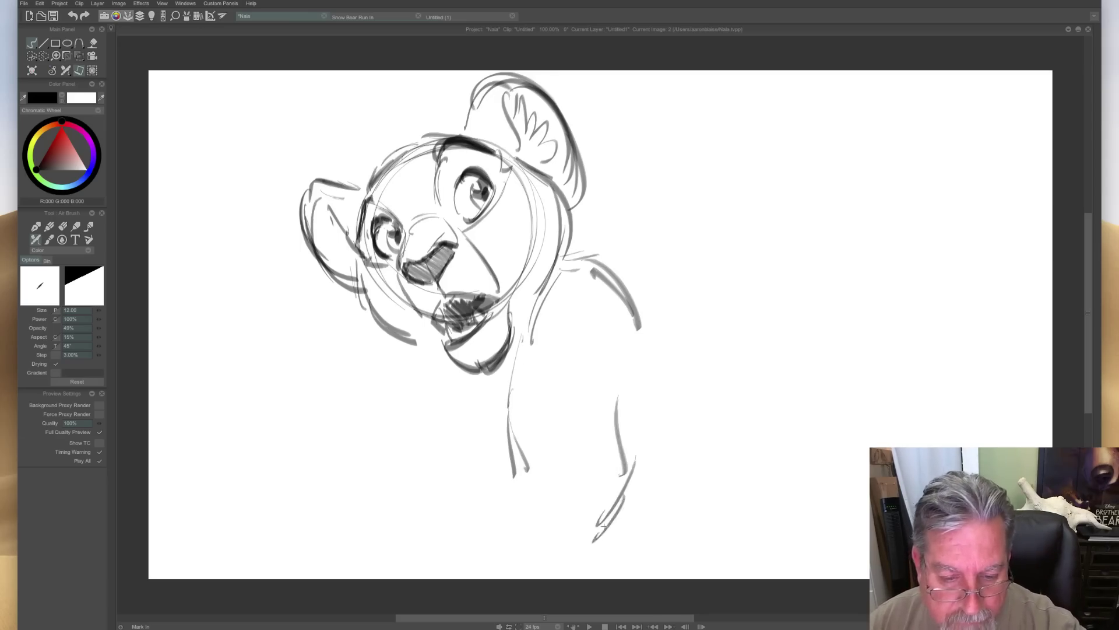
Add the far chest edge and chest fur strokes, extend the back line down from the shoulder, and darken both eyes' outlines.
mouse_move(403, 329)
mouse_down()
mouse_move(431, 344)
mouse_move(442, 391)
mouse_move(432, 391)
mouse_up()
mouse_move(465, 377)
mouse_down()
mouse_move(449, 398)
mouse_move(464, 419)
mouse_up()
drag(470, 399, 477, 432)
drag(481, 422, 490, 440)
drag(433, 362, 428, 475)
mouse_move(635, 309)
mouse_down()
mouse_move(688, 381)
mouse_move(755, 415)
mouse_up()
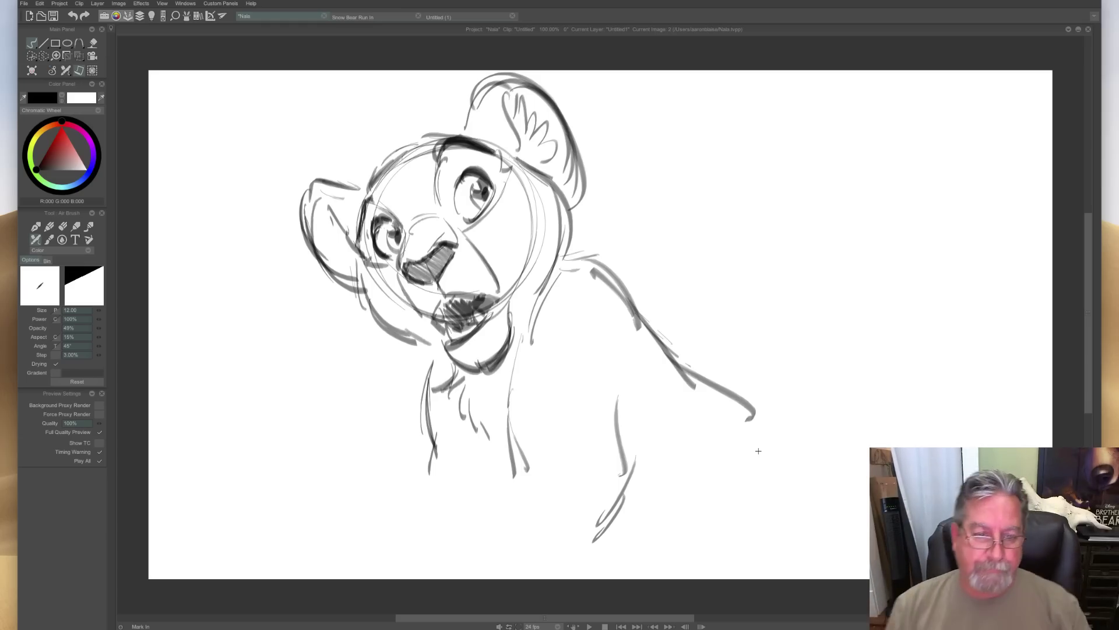
drag(379, 225, 379, 240)
drag(465, 173, 468, 179)
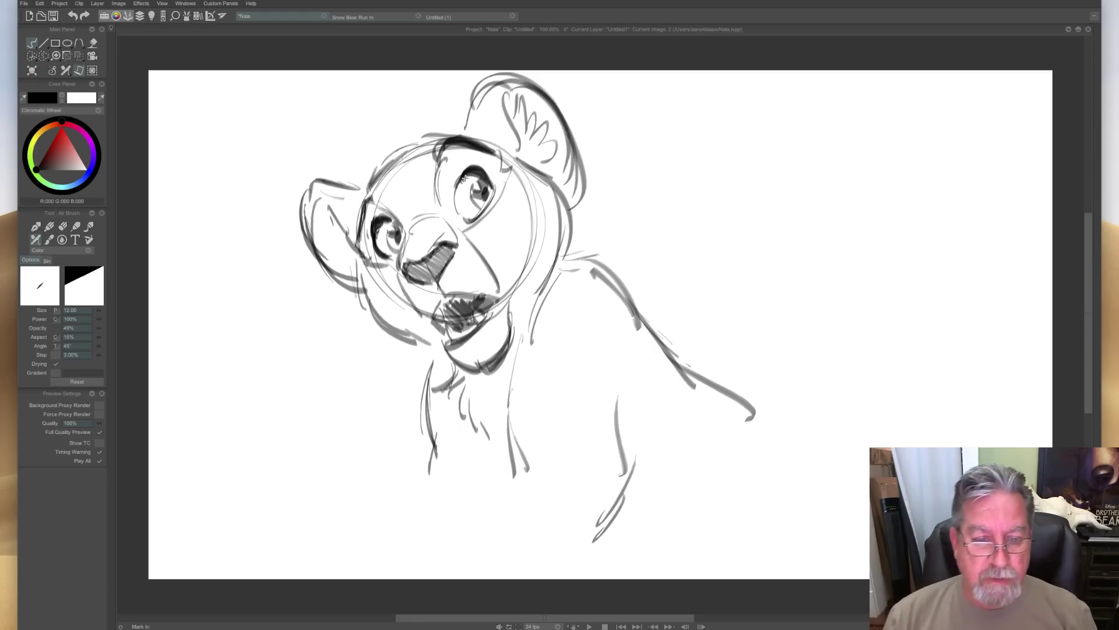
Scale the lion cub sketch down and move it into the canvas's upper-left corner.
key(ctrl+t)
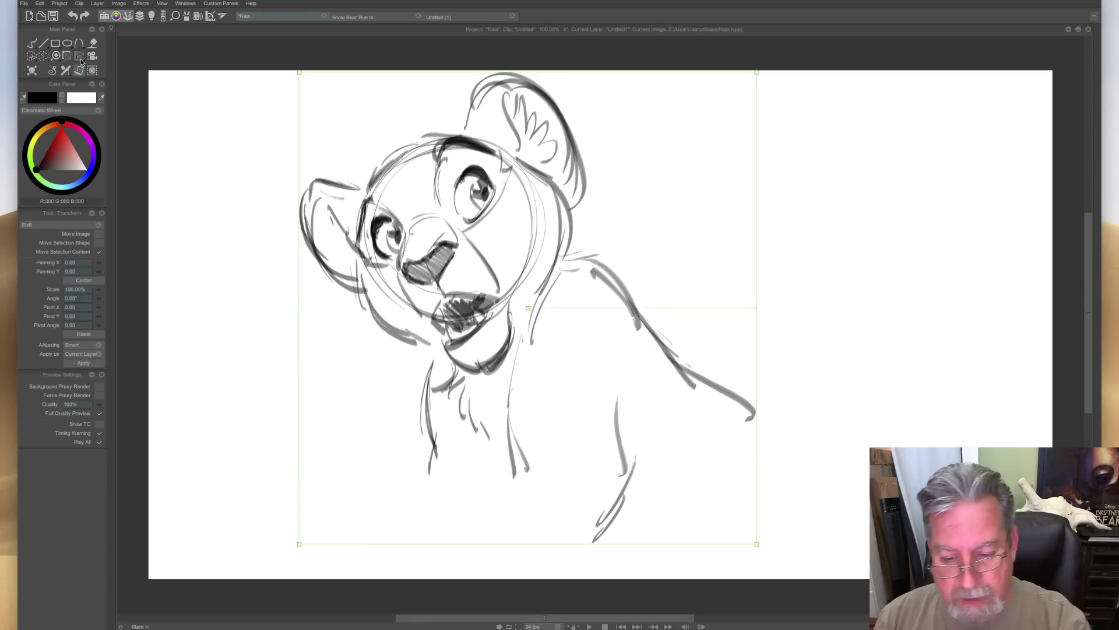
drag(757, 543, 653, 435)
mouse_move(513, 379)
mouse_down()
mouse_move(300, 328)
mouse_move(293, 300)
mouse_up()
key(Return)
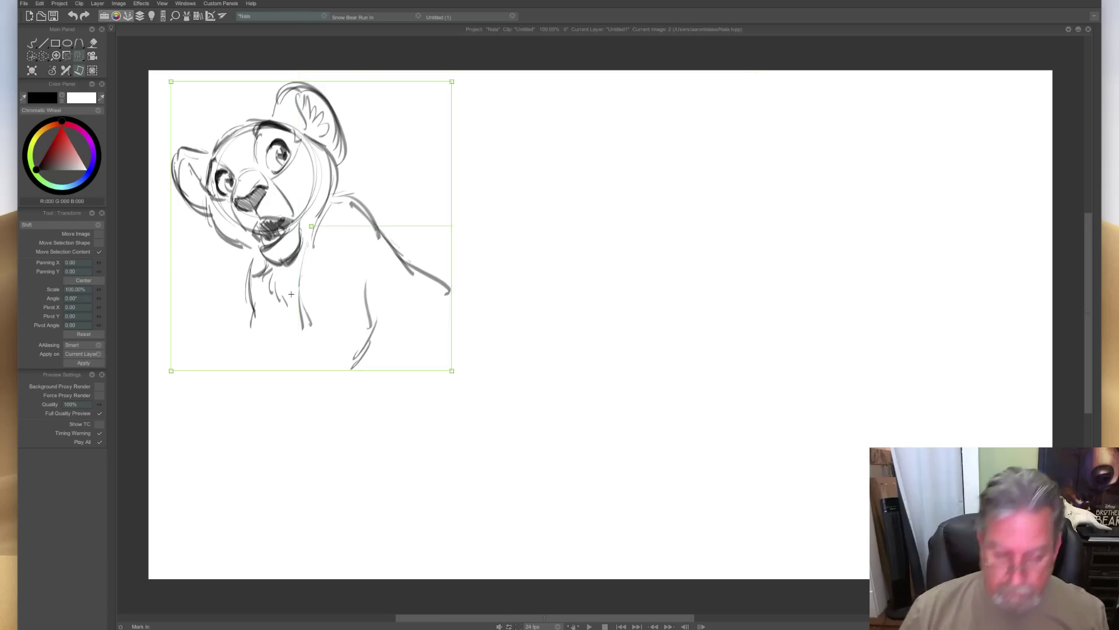
With the brush, sketch a new head circle beside the first cub and add the brow, muzzle and nose of a left-facing profile.
click(49, 70)
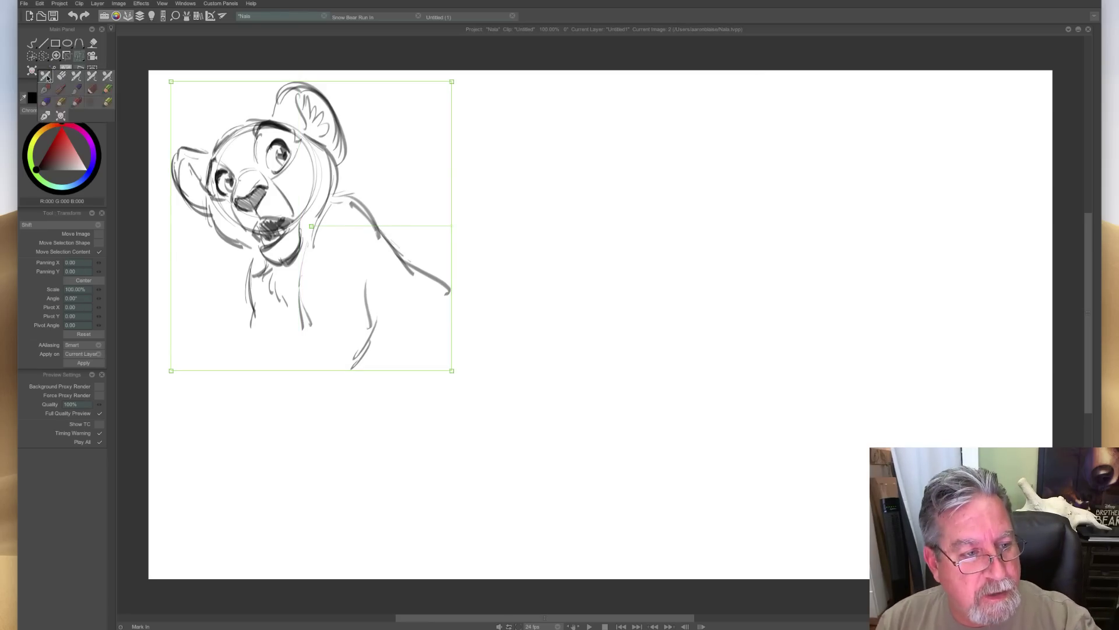
click(44, 78)
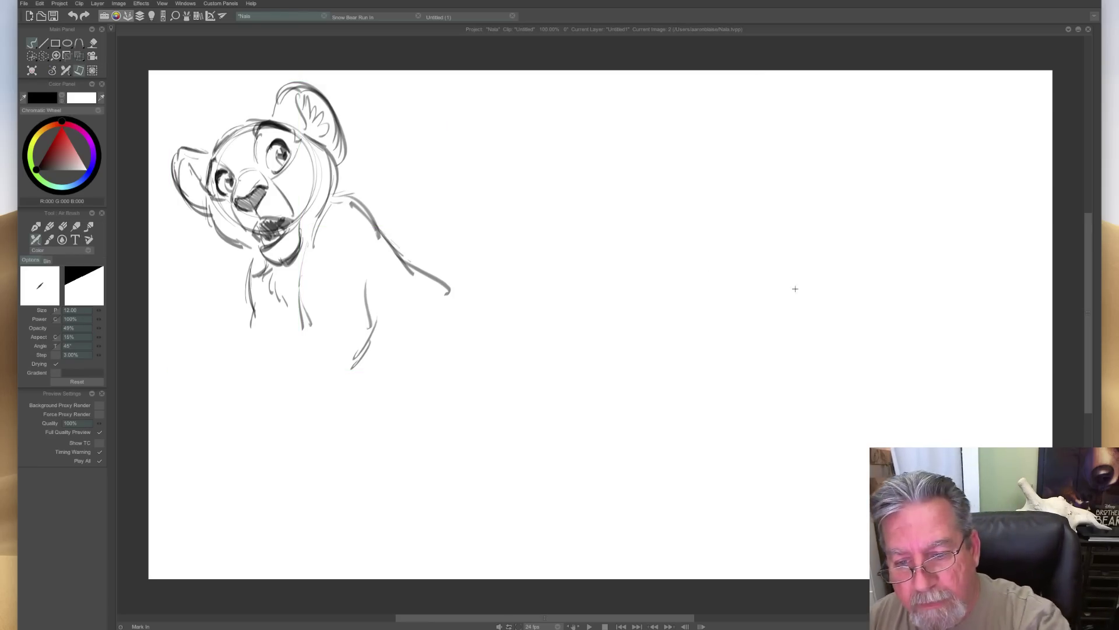
drag(717, 220, 723, 252)
drag(851, 211, 749, 325)
drag(678, 239, 860, 230)
drag(715, 181, 858, 264)
mouse_move(698, 210)
mouse_down()
mouse_move(679, 269)
mouse_move(626, 291)
mouse_move(670, 334)
mouse_up()
mouse_move(626, 293)
mouse_down()
mouse_move(634, 333)
mouse_move(668, 331)
mouse_move(635, 335)
mouse_up()
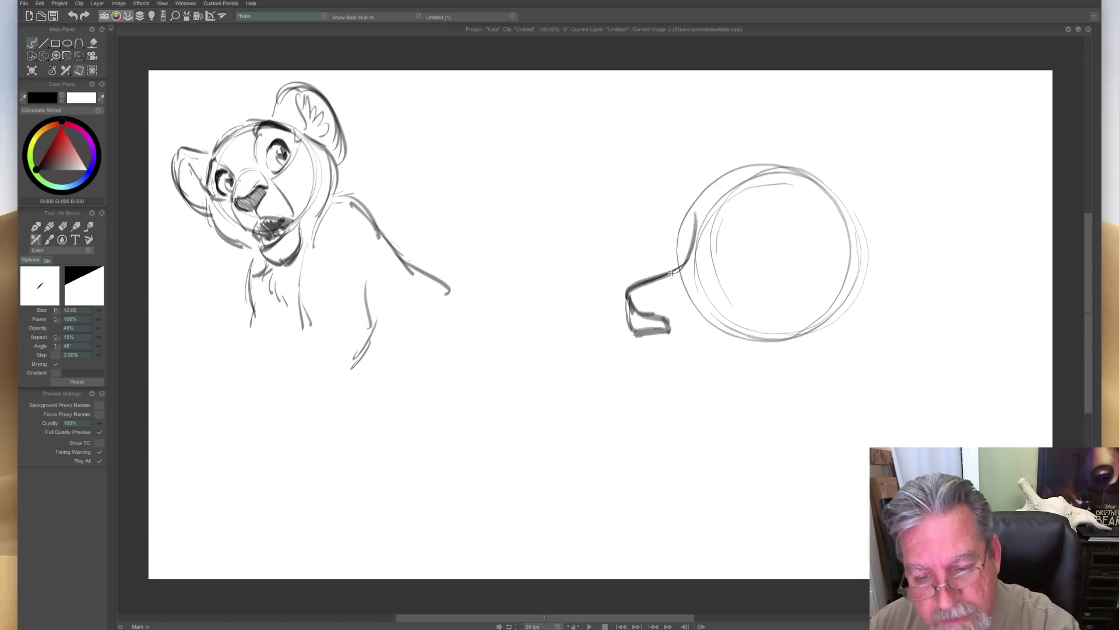
Draw the profile's mouth and chin, add the half-closed eye with its brow, and shade the nose.
mouse_move(713, 314)
mouse_down()
mouse_move(620, 348)
mouse_move(657, 357)
mouse_move(625, 358)
mouse_move(680, 398)
mouse_up()
mouse_move(725, 310)
mouse_down()
mouse_move(780, 308)
mouse_move(758, 267)
mouse_move(729, 285)
mouse_move(760, 297)
mouse_move(719, 305)
mouse_move(763, 295)
mouse_move(747, 313)
mouse_move(729, 300)
mouse_up()
mouse_move(803, 272)
mouse_down()
mouse_move(723, 254)
mouse_move(807, 272)
mouse_move(735, 256)
mouse_move(711, 301)
mouse_up()
drag(815, 278, 793, 293)
drag(802, 296, 764, 315)
mouse_move(781, 271)
mouse_down()
mouse_move(765, 300)
mouse_move(750, 286)
mouse_up()
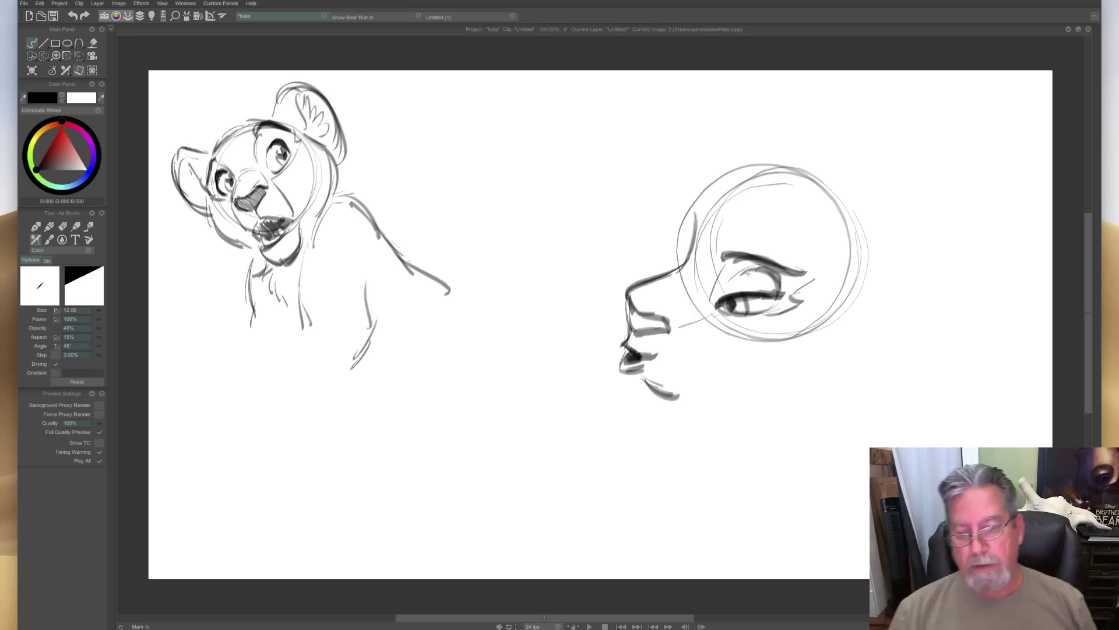
mouse_move(669, 328)
mouse_down()
mouse_move(640, 313)
mouse_move(631, 335)
mouse_up()
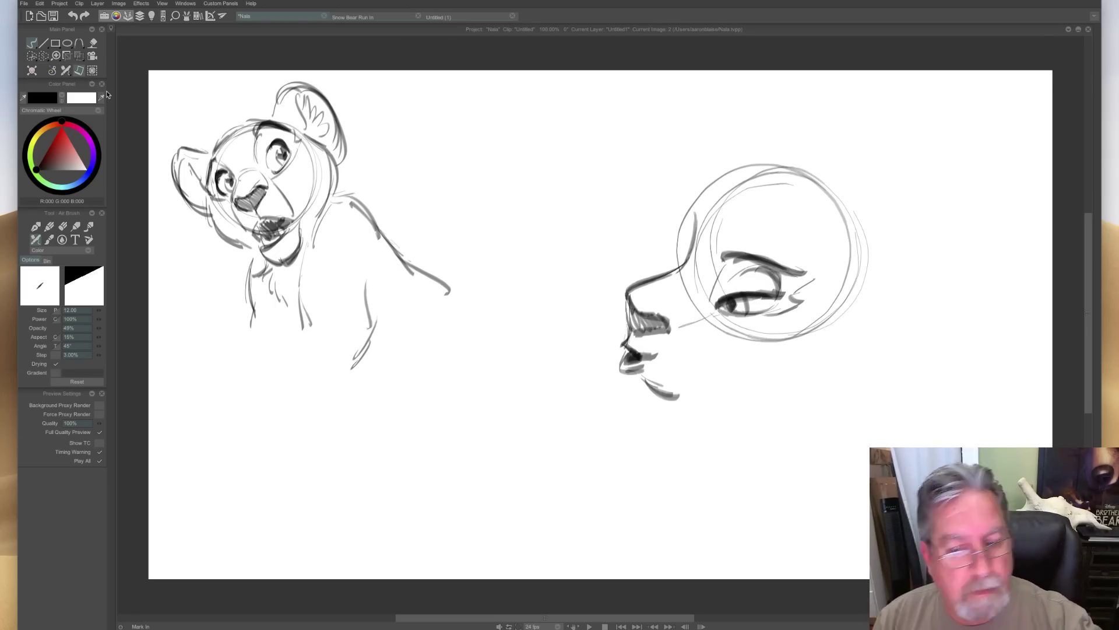
Darken the profile's forehead and crown, and draw the jaw, cheek fur and a neck line extending behind the head.
mouse_move(696, 230)
mouse_down()
mouse_move(751, 172)
mouse_move(840, 184)
mouse_up()
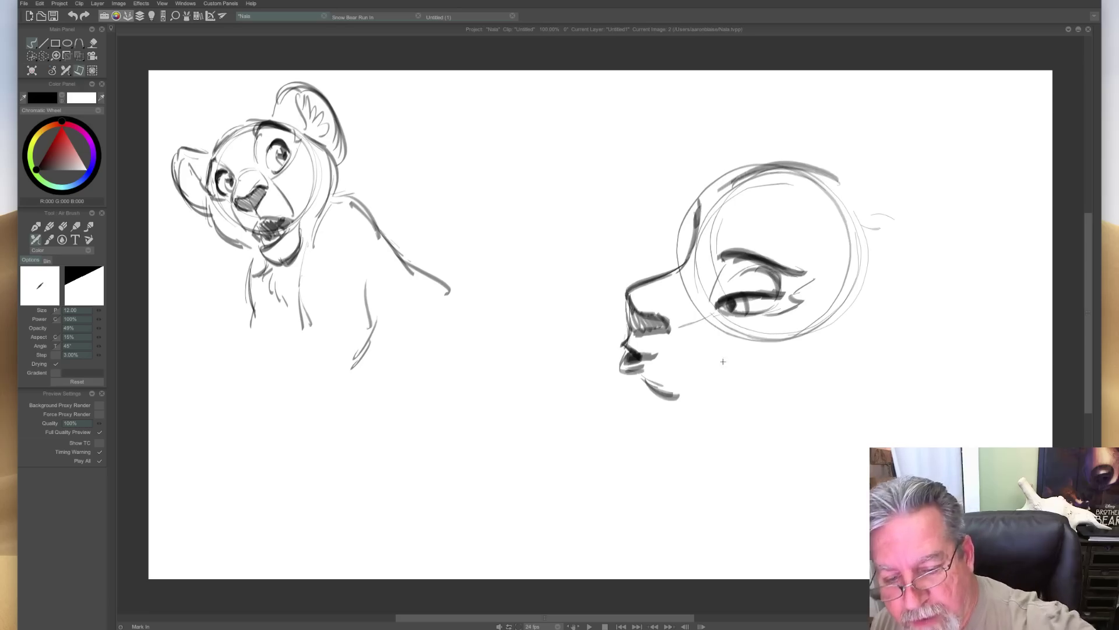
drag(659, 394, 719, 394)
mouse_move(852, 331)
mouse_down()
mouse_move(804, 374)
mouse_move(721, 389)
mouse_move(806, 380)
mouse_move(860, 334)
mouse_up()
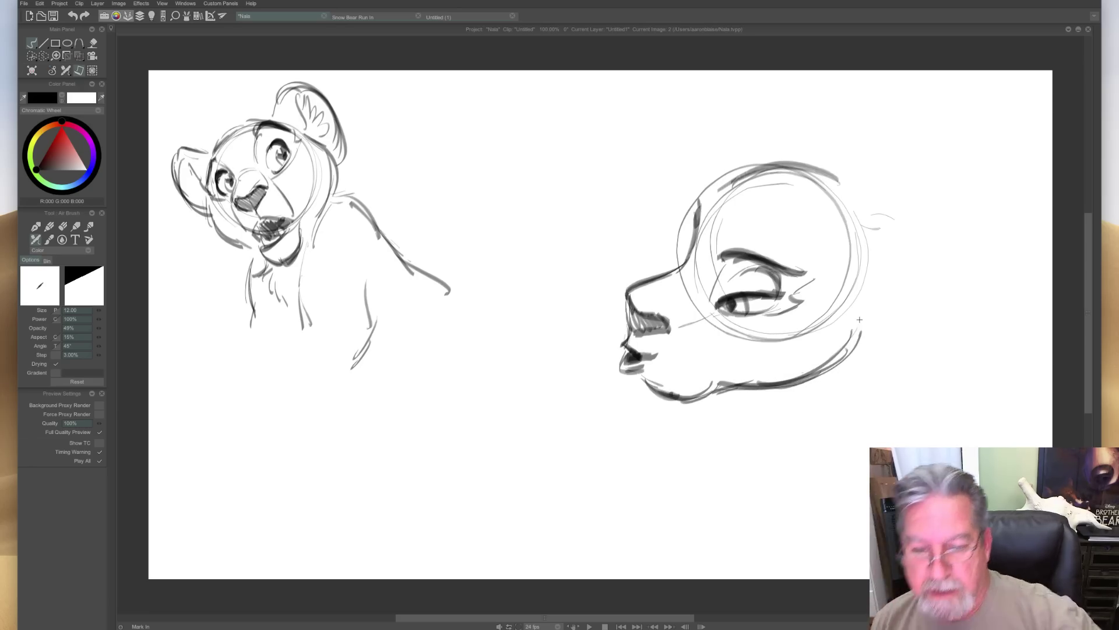
mouse_move(873, 289)
mouse_down()
mouse_move(868, 337)
mouse_move(778, 386)
mouse_up()
mouse_move(869, 316)
mouse_down()
mouse_move(803, 376)
mouse_move(942, 397)
mouse_up()
drag(799, 386, 907, 395)
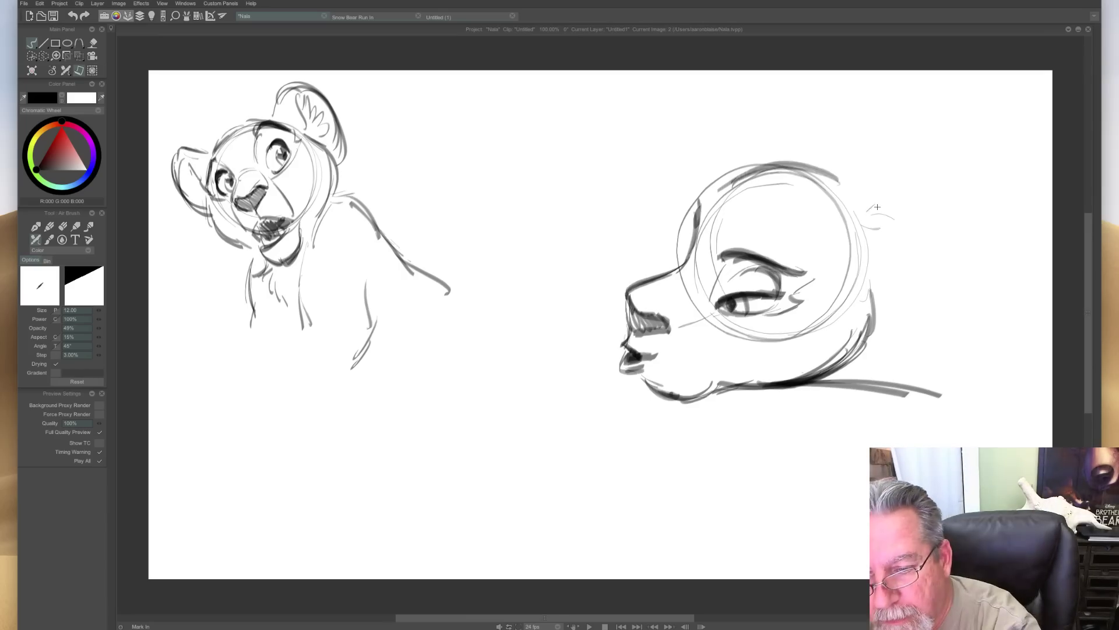
Draw both ears on the profile head, add inner ear fur strokes, and darken the top of the skull.
drag(864, 216, 942, 274)
drag(933, 225, 872, 346)
mouse_move(815, 163)
mouse_down()
mouse_move(860, 196)
mouse_move(771, 125)
mouse_move(796, 164)
mouse_move(758, 109)
mouse_up()
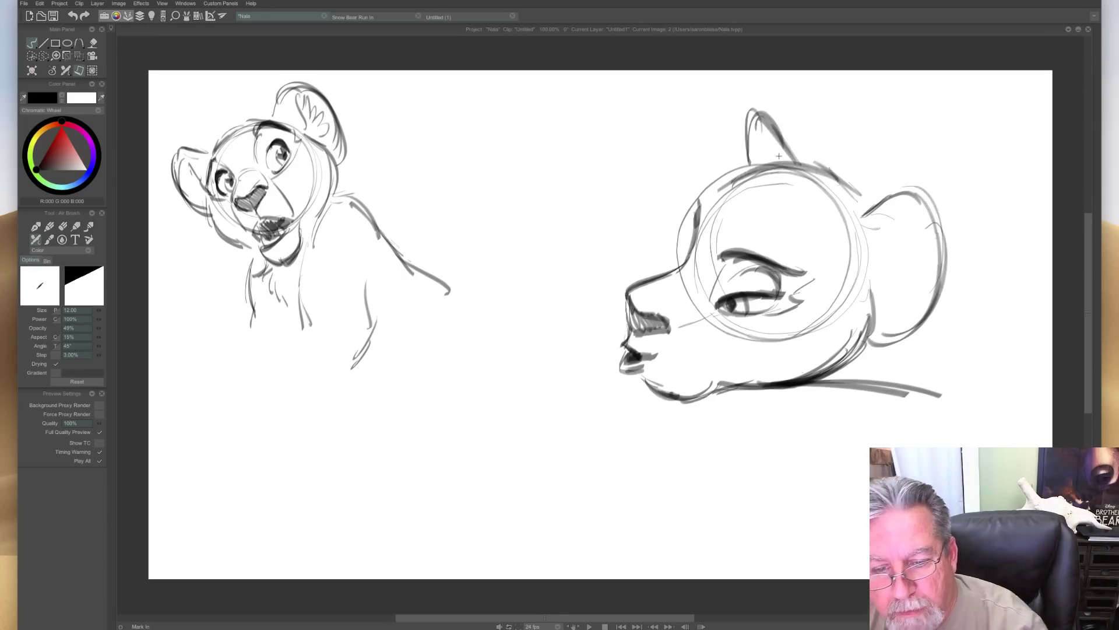
mouse_move(909, 215)
mouse_down()
mouse_move(870, 266)
mouse_move(905, 233)
mouse_move(908, 290)
mouse_move(887, 309)
mouse_up()
mouse_move(758, 128)
mouse_down()
mouse_move(764, 163)
mouse_move(874, 197)
mouse_up()
mouse_move(817, 165)
mouse_down()
mouse_move(729, 187)
mouse_move(843, 169)
mouse_up()
mouse_move(728, 177)
mouse_down()
mouse_move(706, 193)
mouse_move(804, 224)
mouse_up()
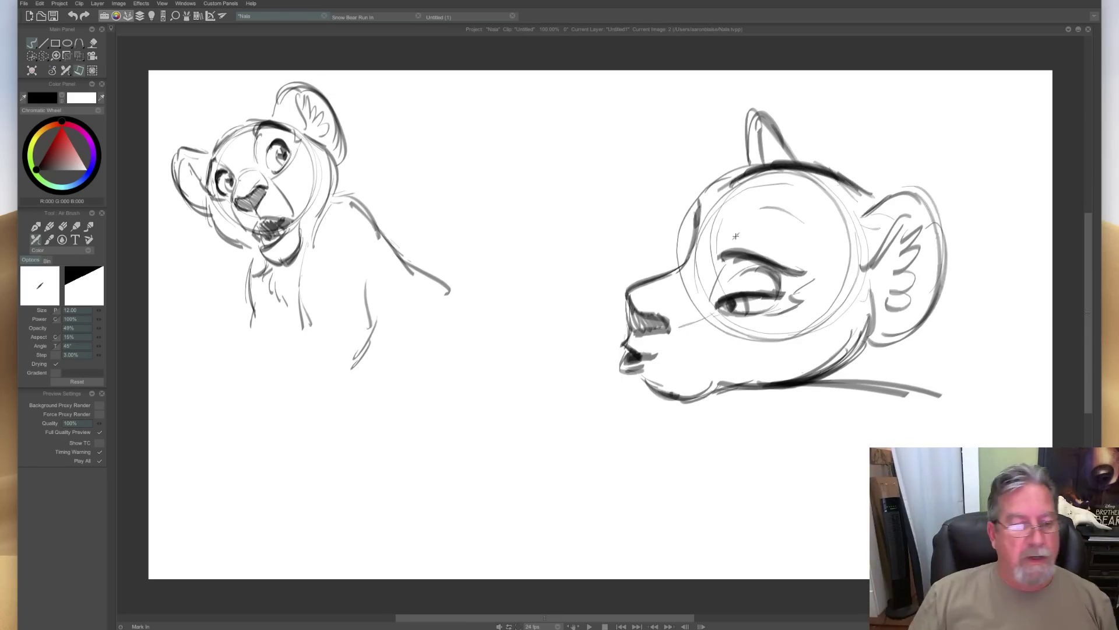
Save the project, and select the profile head to scale it down and move it next to the first sketch, clearing the selection.
key(super+s)
click(44, 57)
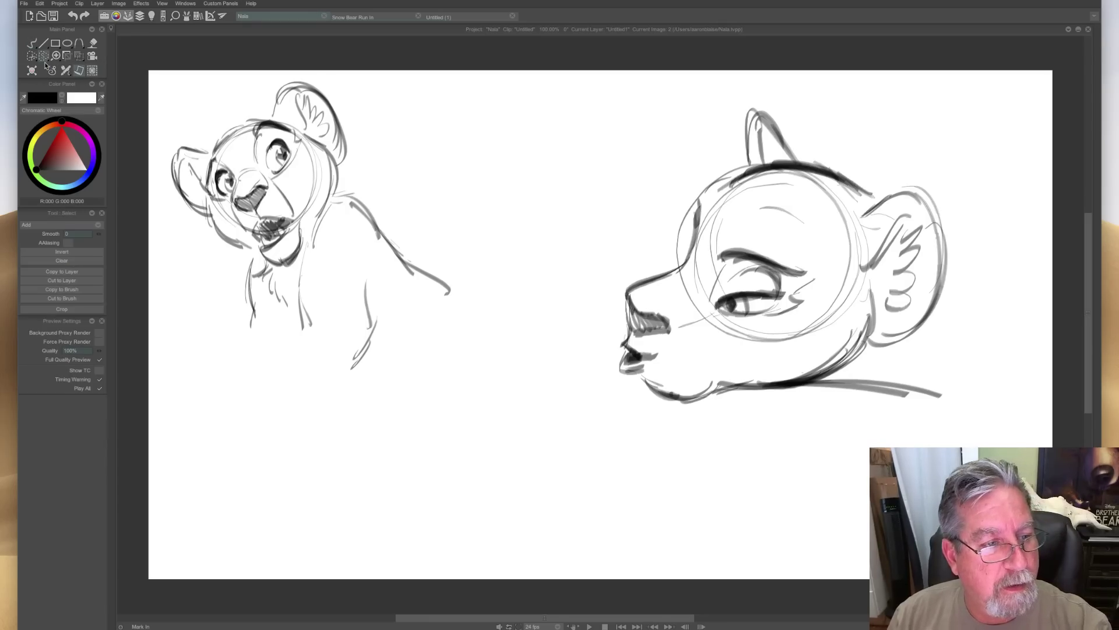
mouse_move(609, 269)
mouse_down()
mouse_move(658, 171)
mouse_move(838, 96)
mouse_move(1021, 295)
mouse_move(804, 498)
mouse_move(596, 353)
mouse_move(596, 272)
mouse_up()
click(79, 56)
mouse_move(598, 499)
mouse_down()
mouse_move(680, 418)
mouse_move(647, 452)
mouse_up()
drag(707, 387, 532, 318)
drag(472, 383, 465, 308)
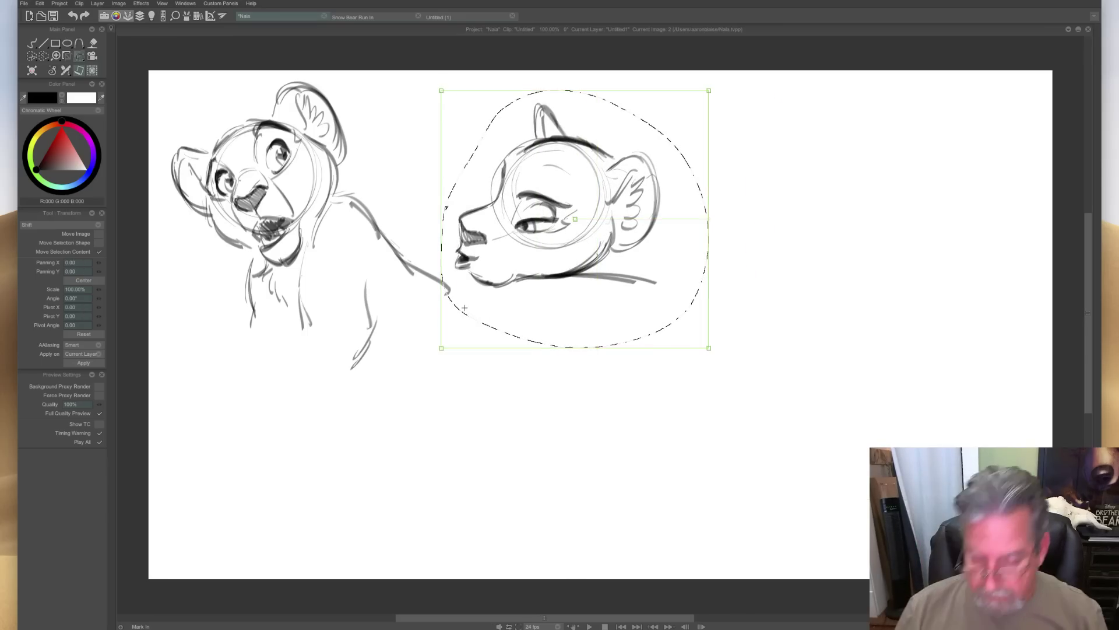
key(Return)
click(46, 58)
click(80, 151)
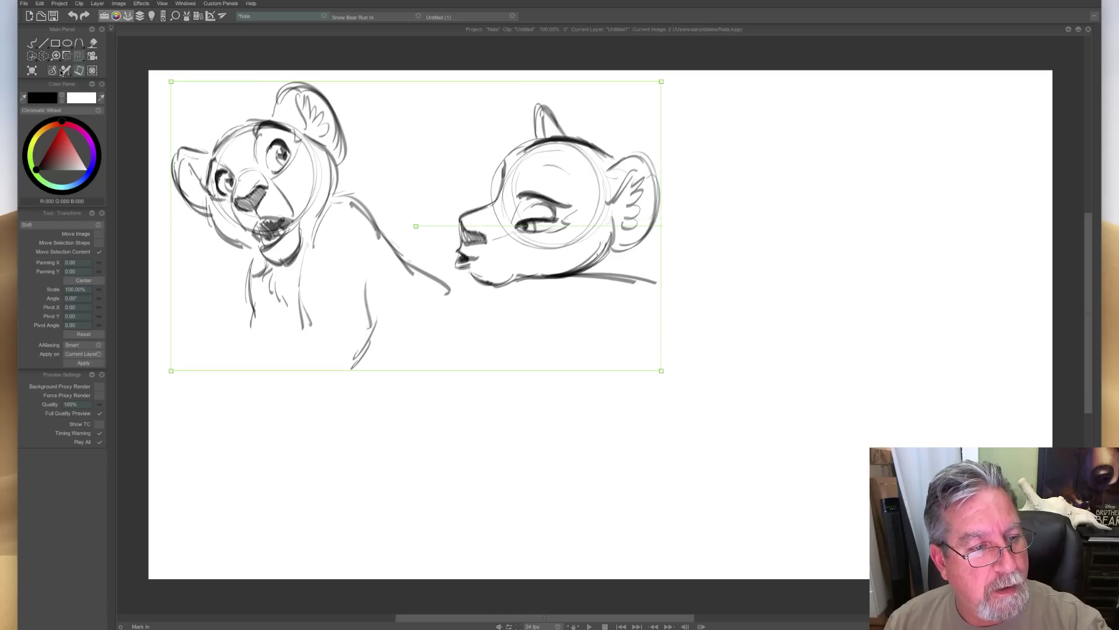
With the brush, sketch a third head circle beside the profile and add the nose, muzzle bridge, brow lines and closed eyes.
click(64, 71)
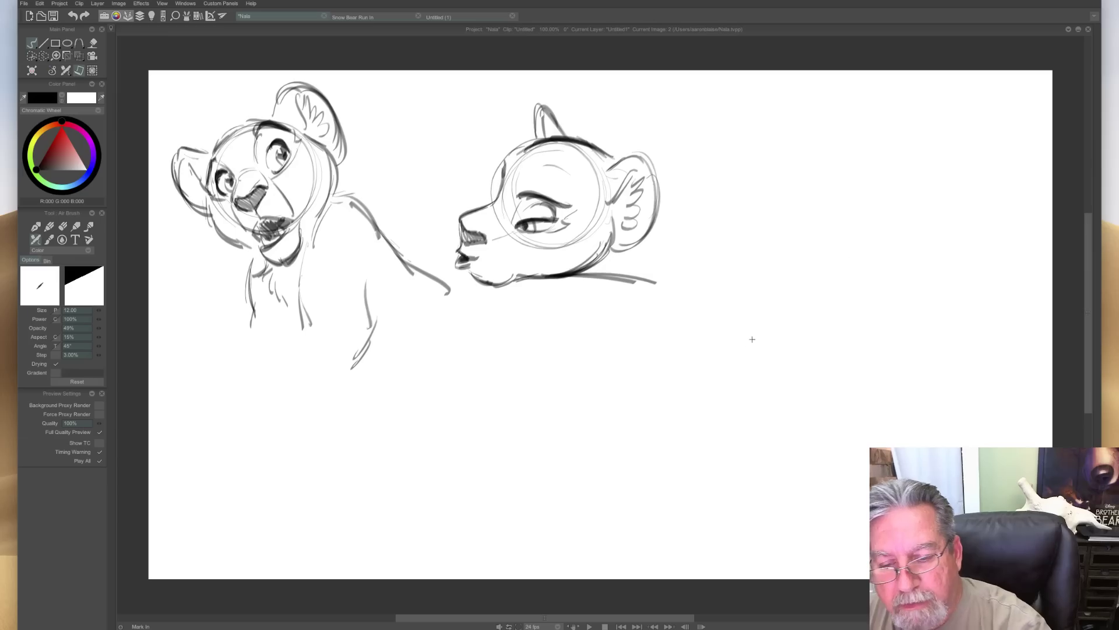
mouse_move(865, 329)
mouse_down()
mouse_move(742, 295)
mouse_move(750, 279)
mouse_move(805, 355)
mouse_up()
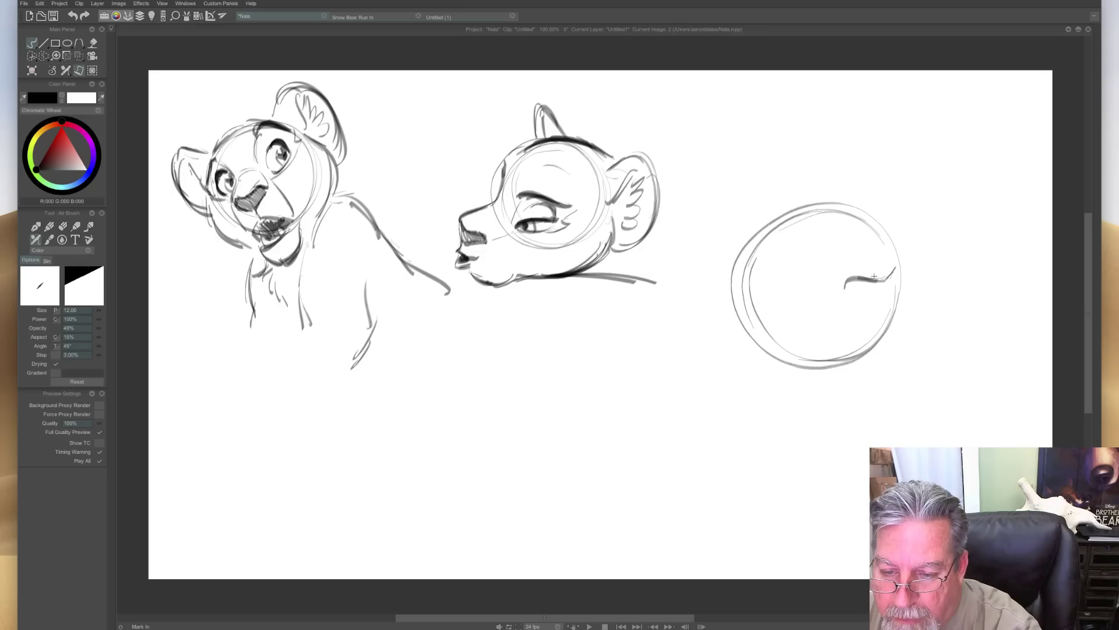
drag(876, 295, 853, 294)
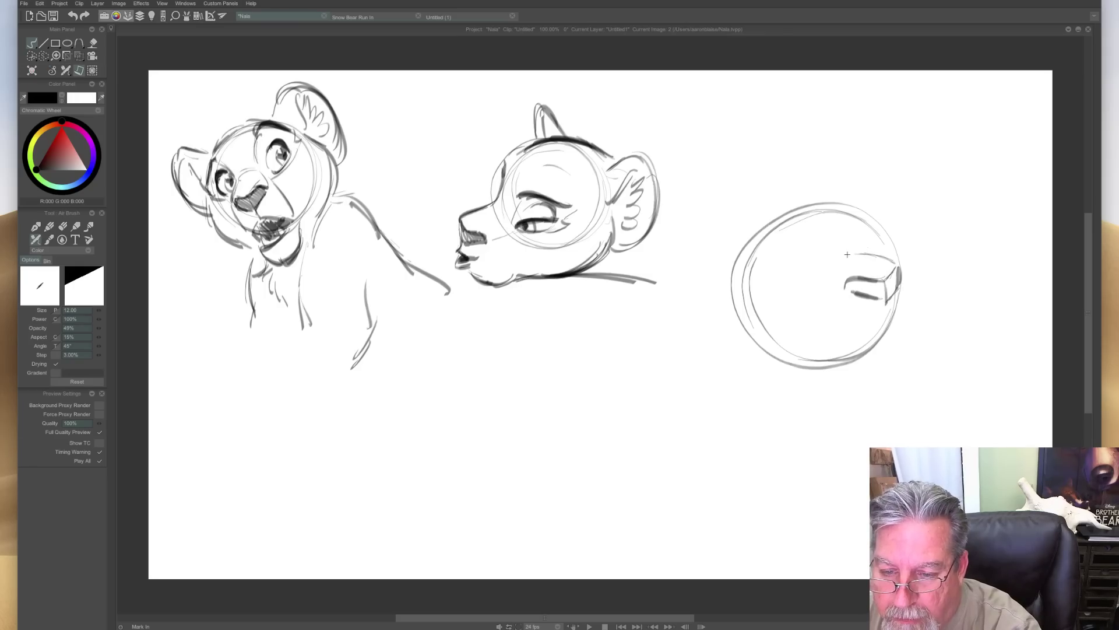
drag(865, 249, 861, 204)
drag(831, 255, 788, 221)
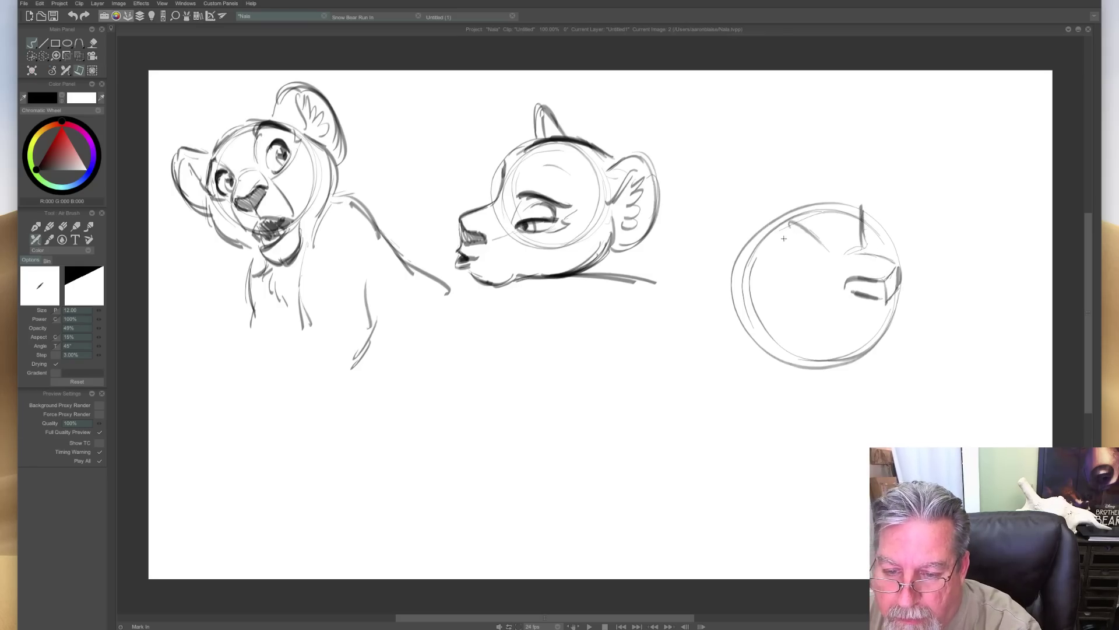
mouse_move(785, 272)
mouse_down()
mouse_move(820, 270)
mouse_move(782, 270)
mouse_up()
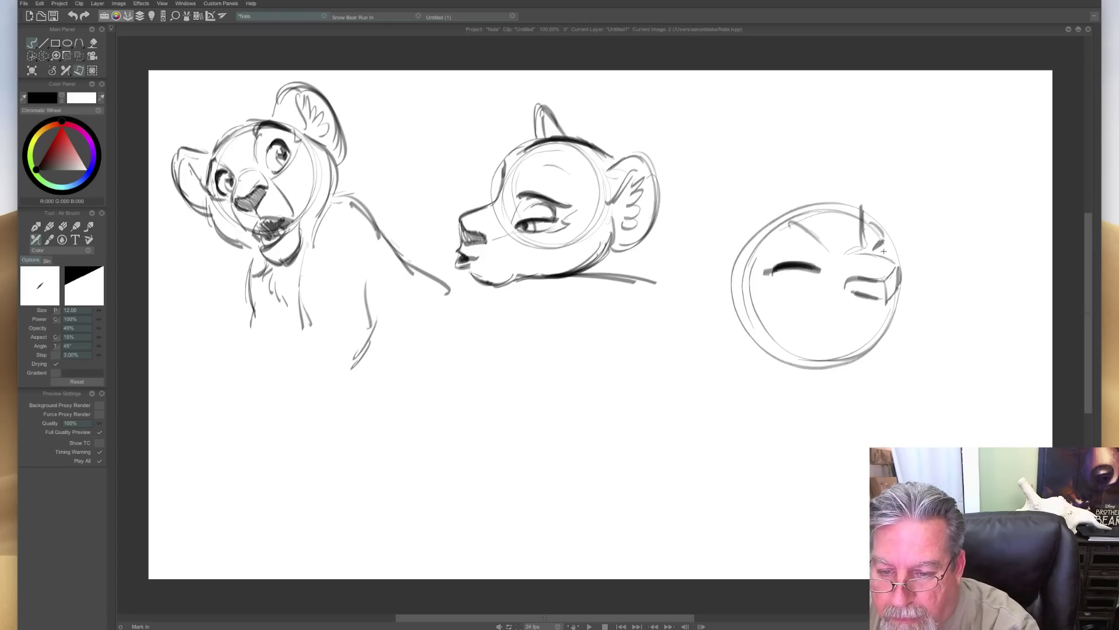
mouse_move(812, 256)
mouse_down()
mouse_move(771, 245)
mouse_move(788, 242)
mouse_move(765, 270)
mouse_move(809, 275)
mouse_move(781, 270)
mouse_up()
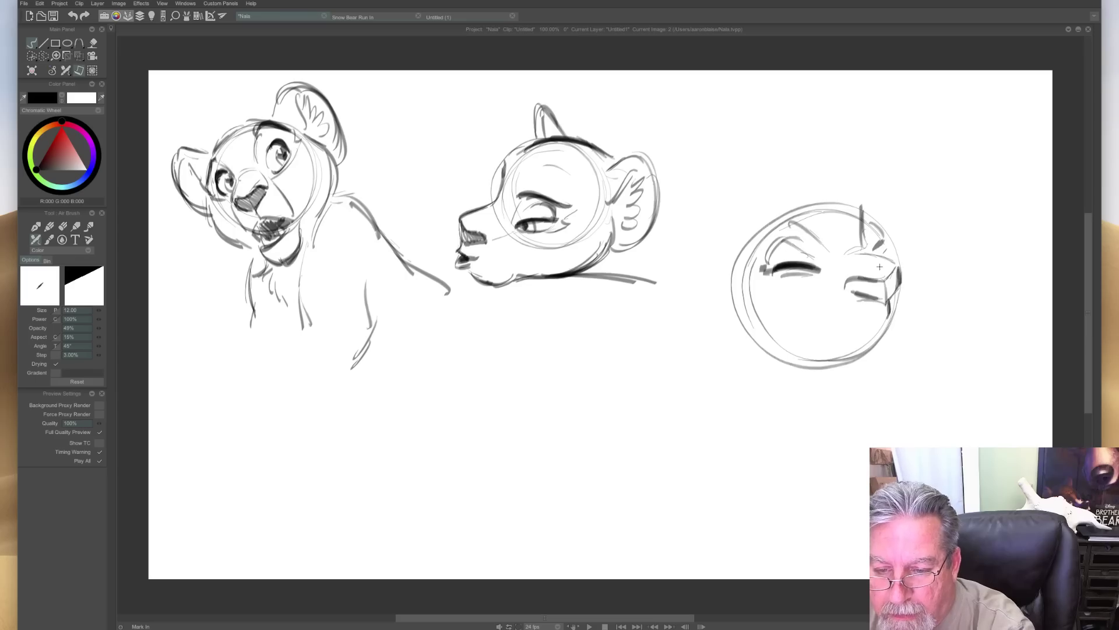
drag(872, 251, 879, 251)
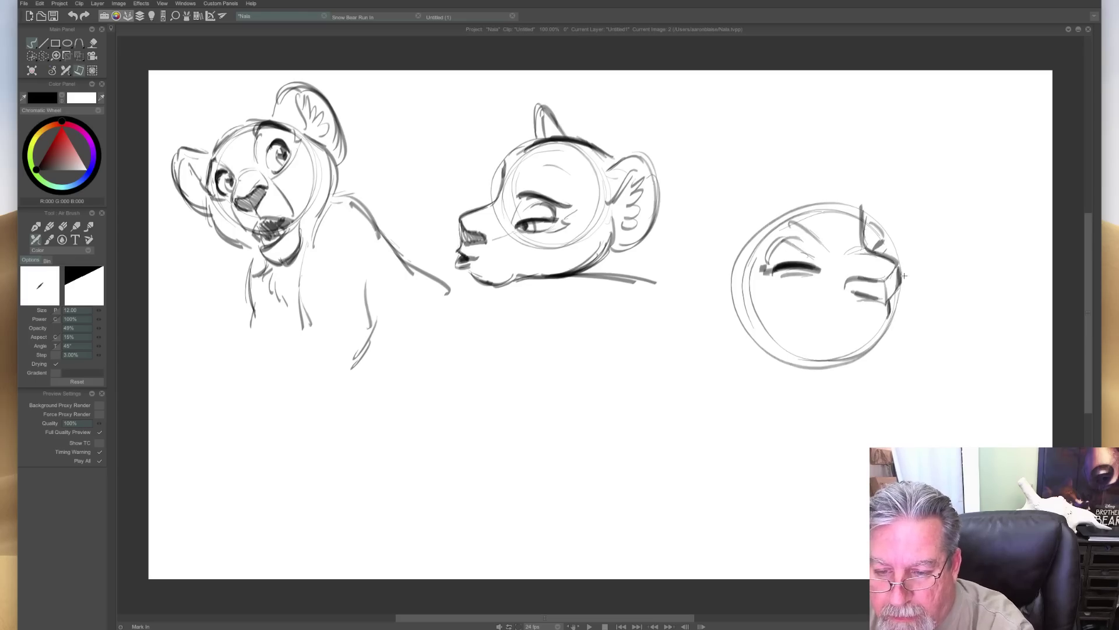
Draw the third head's smiling mouth, muzzle and chin, and shade the nose.
mouse_move(903, 315)
mouse_down()
mouse_move(820, 340)
mouse_move(801, 305)
mouse_move(900, 337)
mouse_move(892, 361)
mouse_move(902, 335)
mouse_move(898, 360)
mouse_move(835, 365)
mouse_move(861, 370)
mouse_up()
drag(798, 303, 849, 344)
mouse_move(900, 269)
mouse_down()
mouse_move(865, 285)
mouse_move(874, 297)
mouse_move(850, 294)
mouse_up()
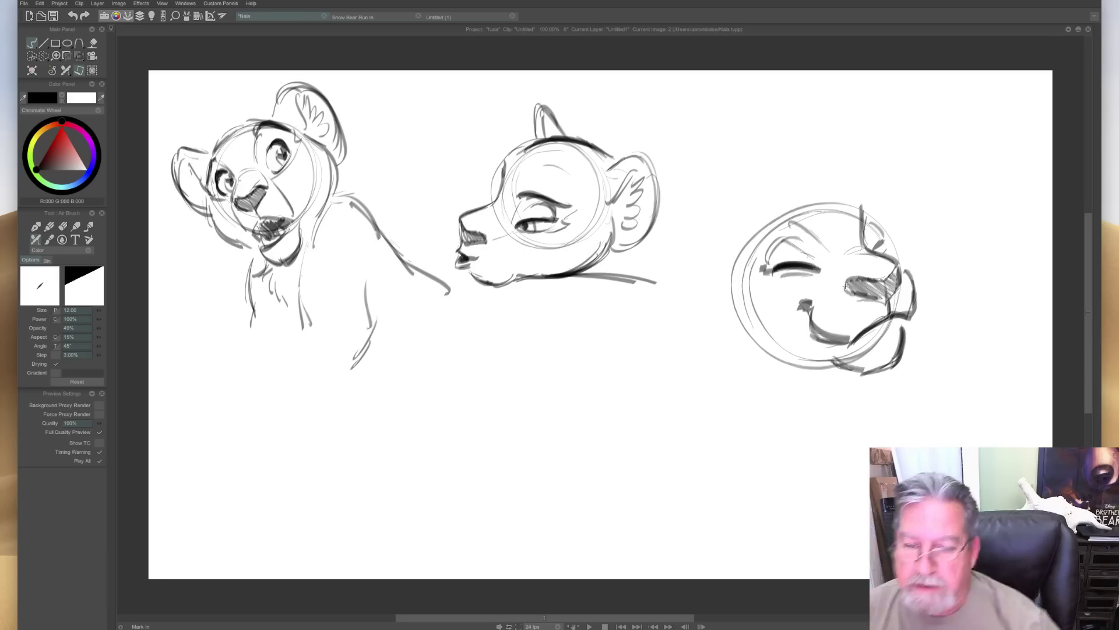
Draw the third head's crown contour and darken the brow above the near closed eye.
drag(862, 196, 887, 217)
mouse_move(749, 259)
mouse_down()
mouse_move(758, 233)
mouse_move(788, 214)
mouse_move(758, 257)
mouse_up()
mouse_move(776, 213)
mouse_down()
mouse_move(808, 193)
mouse_move(756, 217)
mouse_move(768, 200)
mouse_move(743, 232)
mouse_up()
mouse_move(743, 232)
mouse_down()
mouse_move(779, 208)
mouse_move(802, 221)
mouse_move(775, 208)
mouse_move(759, 241)
mouse_up()
drag(794, 208, 767, 252)
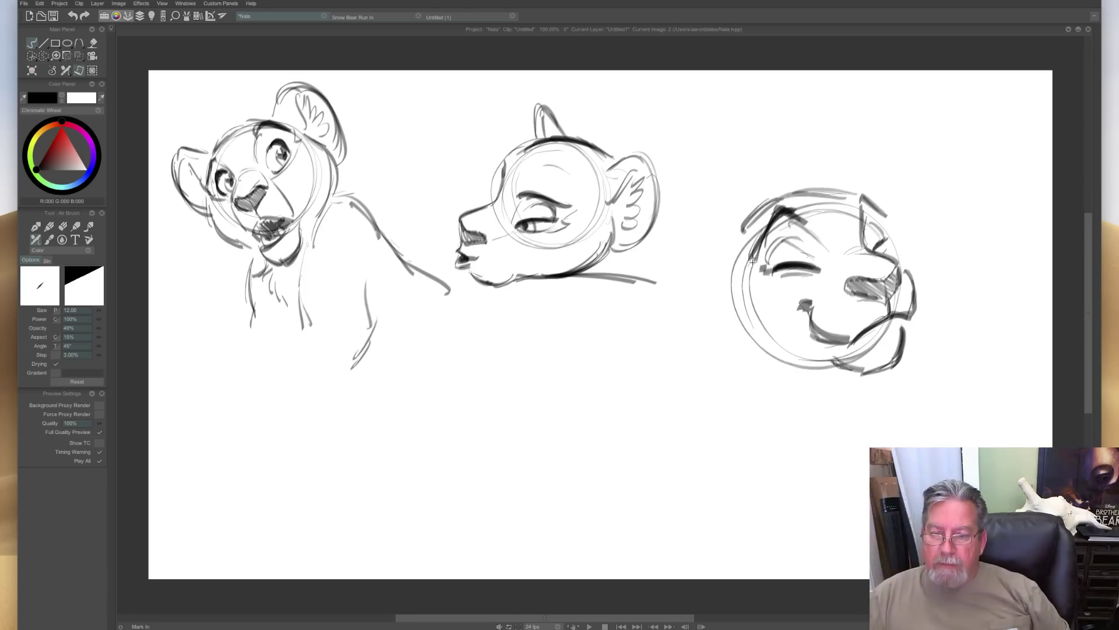
Outline both ears of the smiling head and draw the cheek contours on both sides of the face.
mouse_move(752, 217)
mouse_down()
mouse_move(695, 180)
mouse_move(672, 248)
mouse_move(718, 312)
mouse_up()
mouse_move(843, 191)
mouse_down()
mouse_move(860, 165)
mouse_move(902, 221)
mouse_up()
drag(875, 161, 907, 234)
mouse_move(722, 285)
mouse_down()
mouse_move(715, 322)
mouse_move(727, 304)
mouse_move(728, 336)
mouse_move(770, 369)
mouse_up()
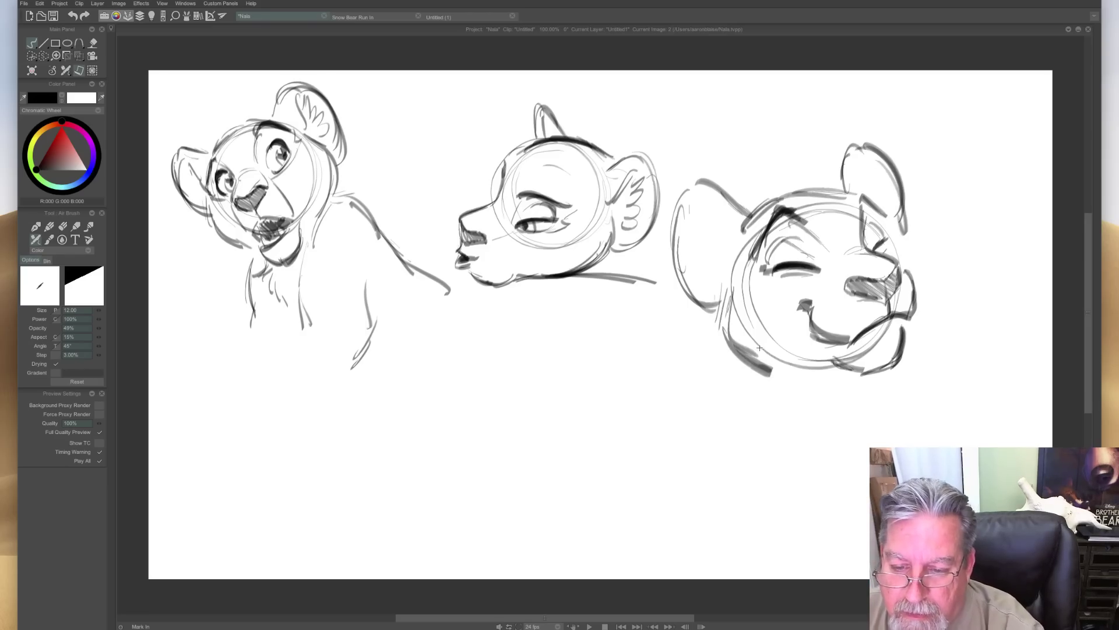
drag(912, 249, 916, 283)
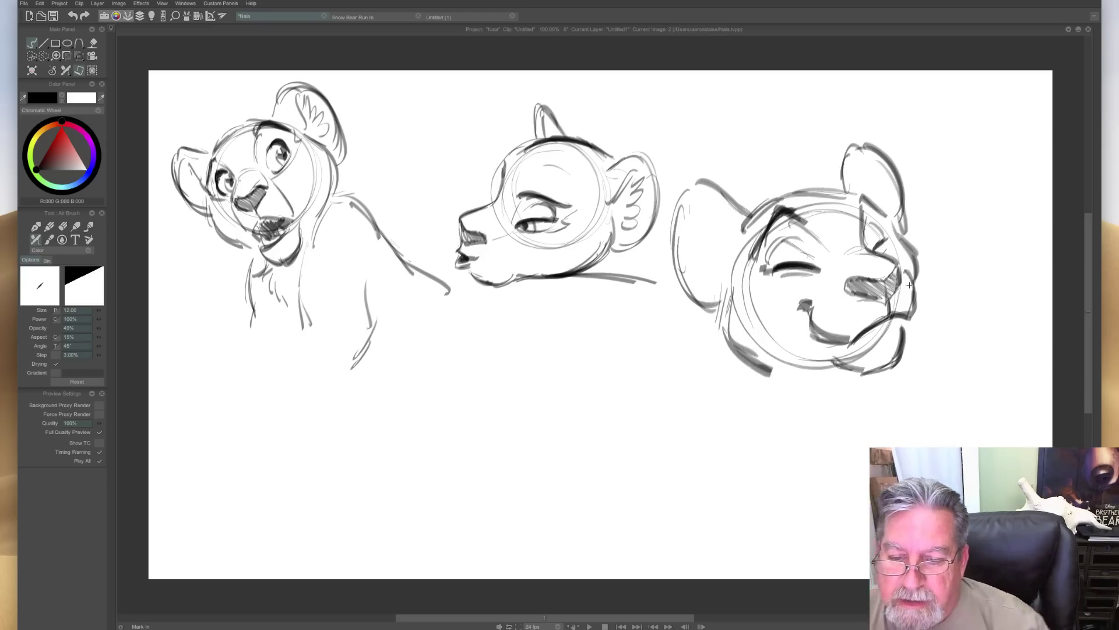
Darken the near ear's outline and add fur strokes inside it.
mouse_move(727, 252)
mouse_down()
mouse_move(696, 197)
mouse_move(750, 220)
mouse_up()
mouse_move(670, 196)
mouse_down()
mouse_move(694, 312)
mouse_move(720, 312)
mouse_up()
drag(699, 274, 689, 301)
mouse_move(709, 217)
mouse_down()
mouse_move(691, 255)
mouse_move(700, 285)
mouse_up()
Sketch the smiling cub's neck, chest and shoulder lines below the head, and add inner detail to the far ear.
drag(862, 377, 843, 447)
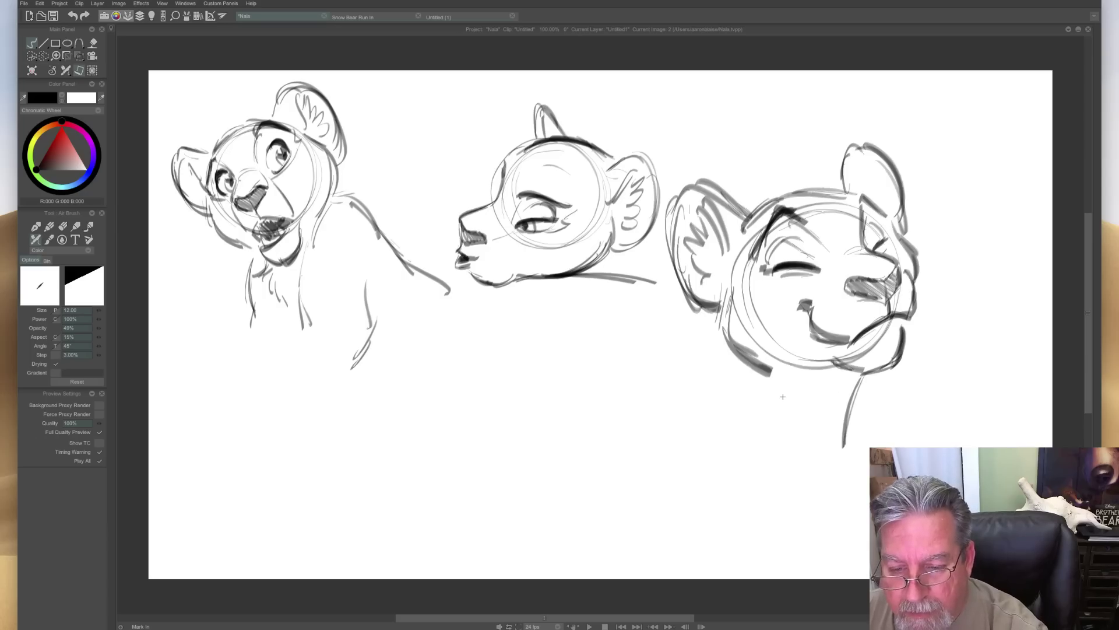
mouse_move(727, 312)
mouse_down()
mouse_move(703, 376)
mouse_move(710, 356)
mouse_up()
drag(787, 367, 822, 358)
mouse_move(797, 418)
mouse_down()
mouse_move(825, 387)
mouse_move(772, 463)
mouse_up()
mouse_move(746, 367)
mouse_down()
mouse_move(714, 430)
mouse_move(729, 406)
mouse_up()
drag(719, 345, 683, 418)
drag(718, 331, 674, 421)
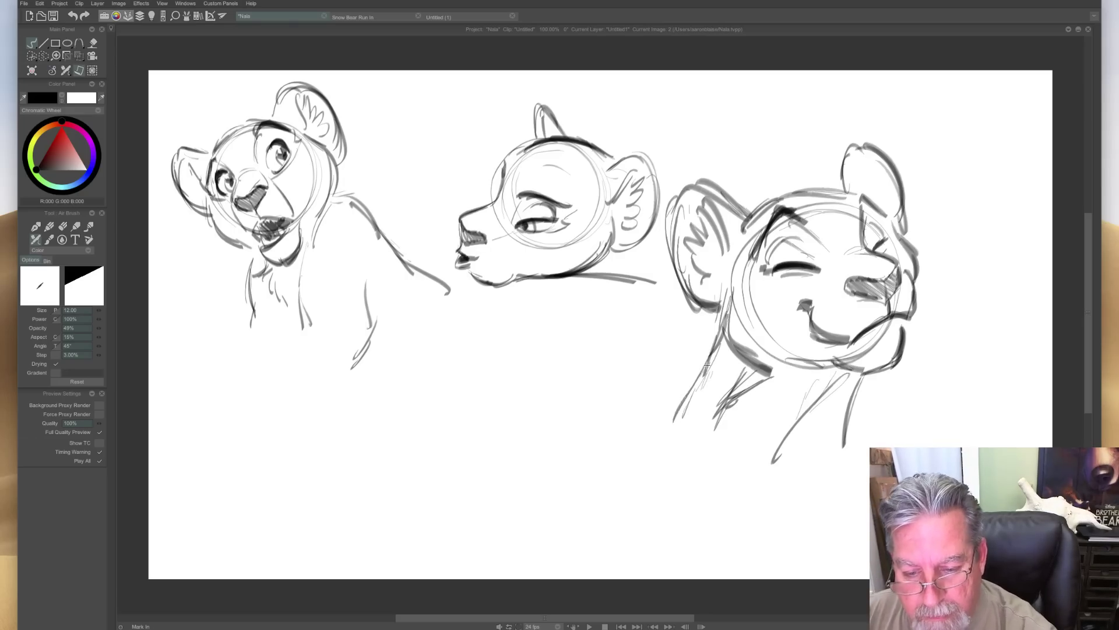
drag(710, 362, 674, 456)
drag(855, 402, 862, 447)
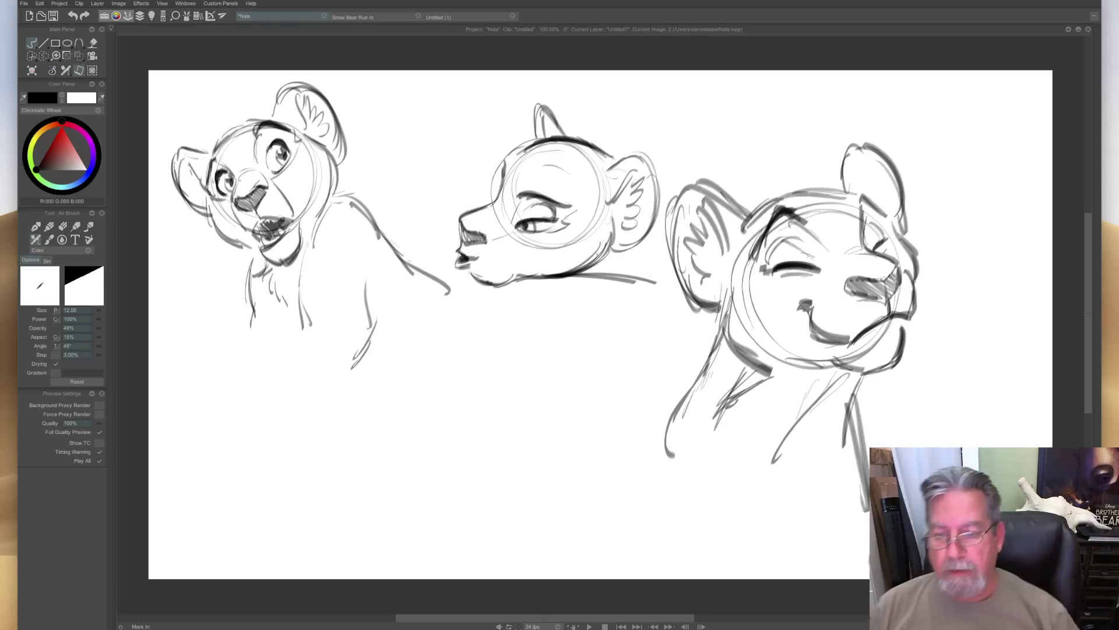
drag(869, 162, 875, 201)
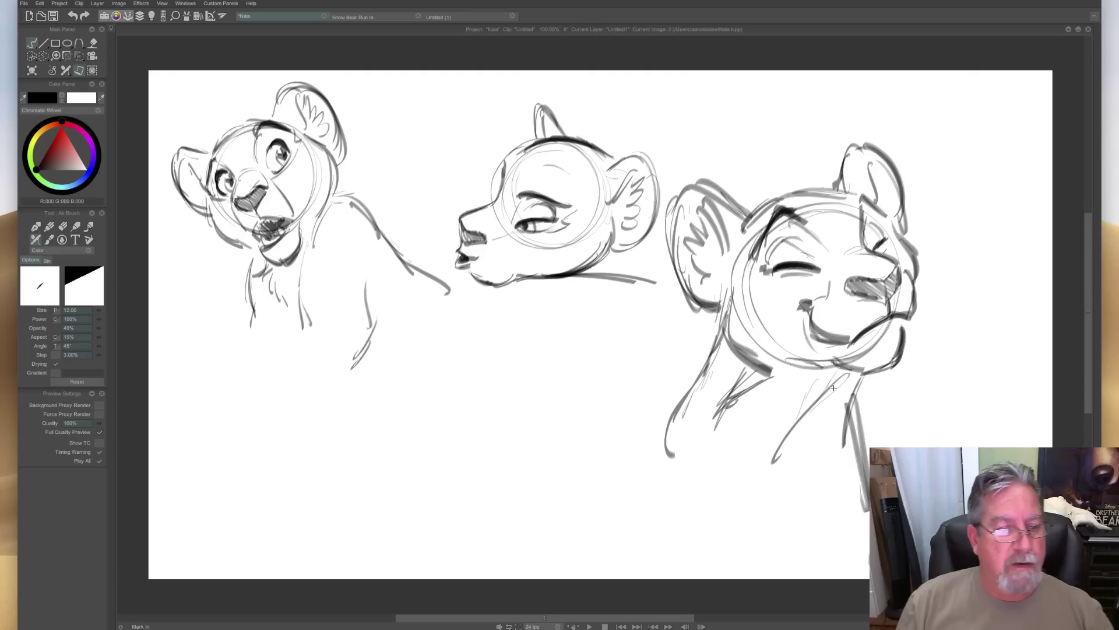
Select the smiling cub with a freehand outline, scale it to about 72%, and move it into the canvas's upper-right corner.
click(43, 56)
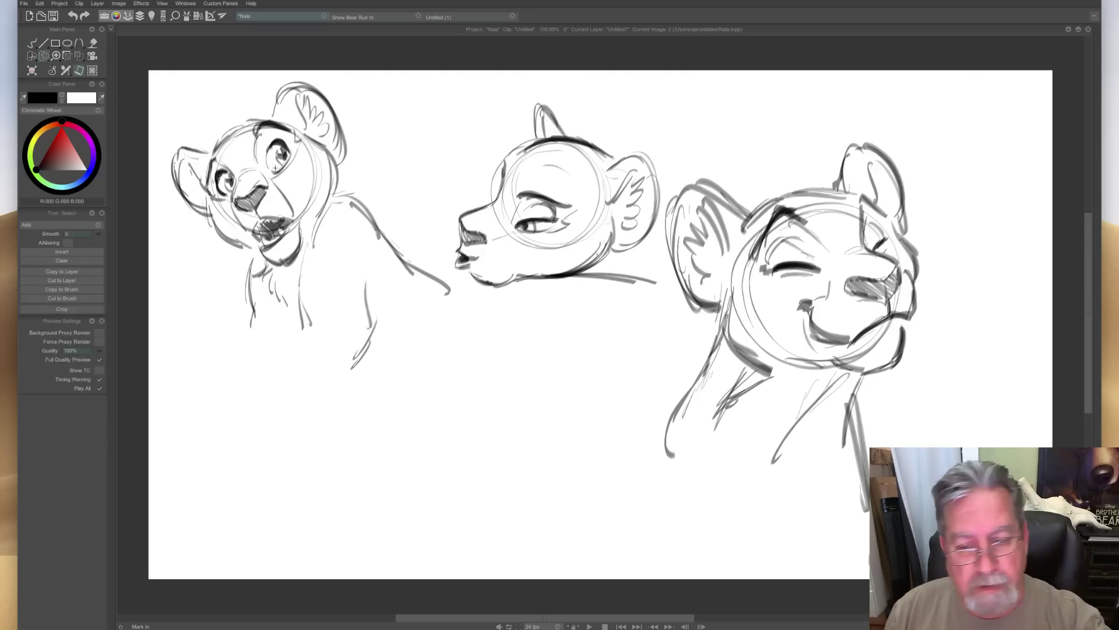
drag(662, 363, 659, 264)
mouse_move(673, 168)
mouse_down()
mouse_move(933, 149)
mouse_move(770, 575)
mouse_move(635, 376)
mouse_up()
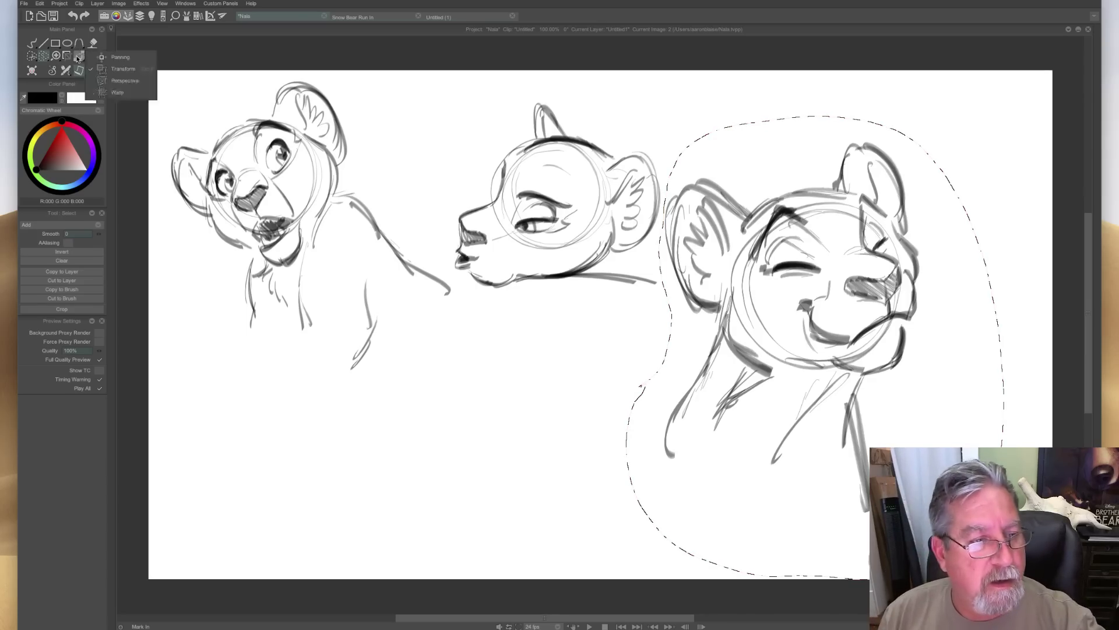
click(93, 71)
drag(627, 580, 690, 519)
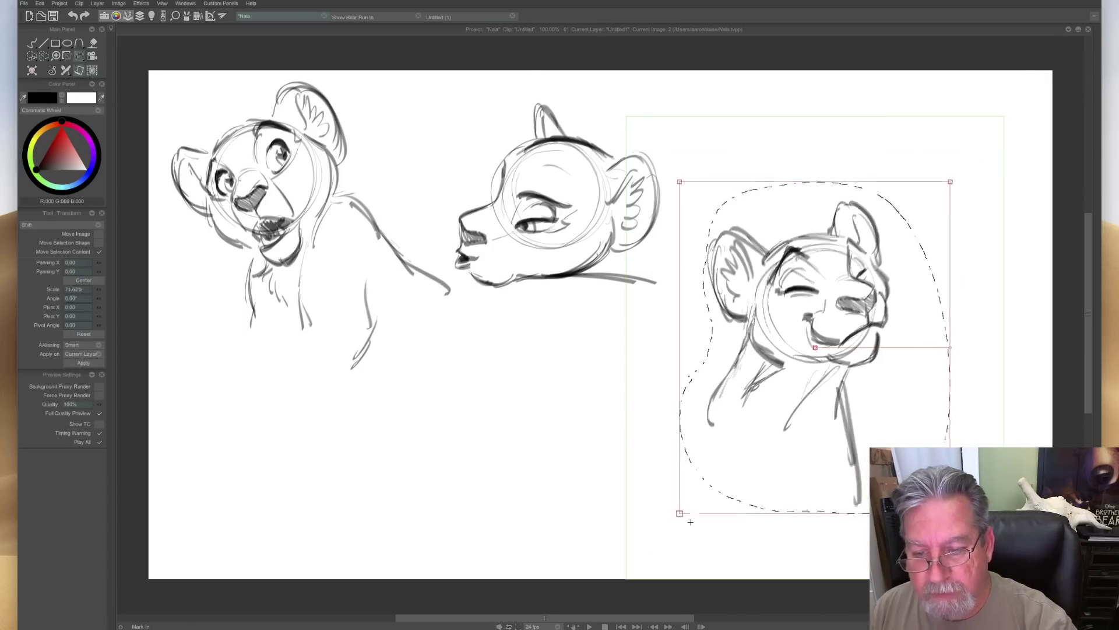
drag(759, 438, 790, 352)
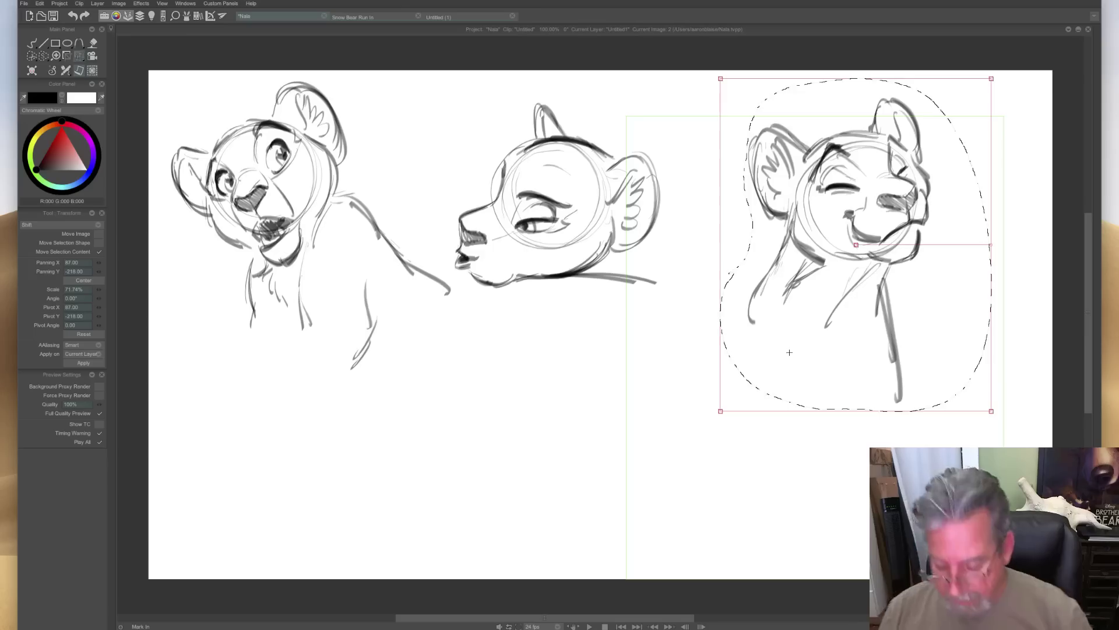
key(Return)
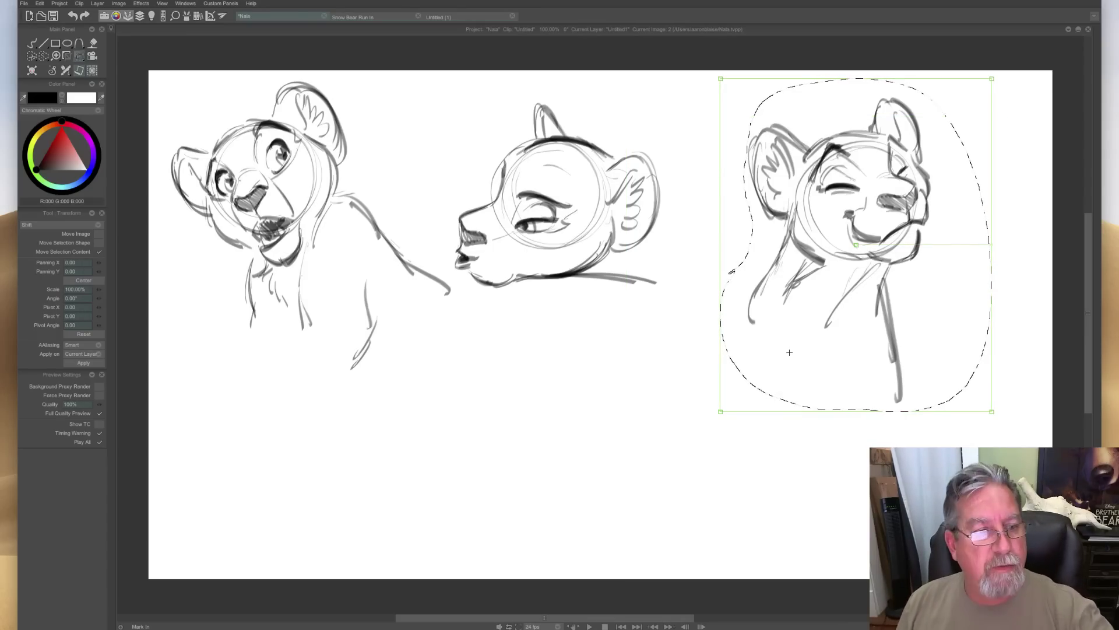
Clear the selection around the smiling cub and sketch a construction circle for a fourth head below the profile head.
right_click(45, 56)
click(78, 153)
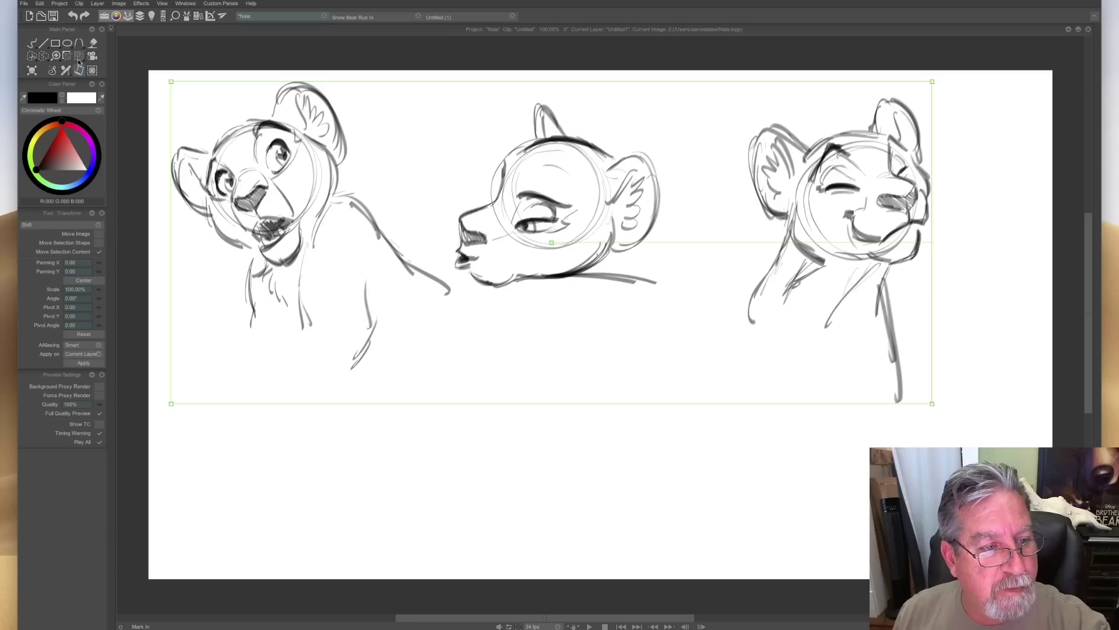
click(66, 72)
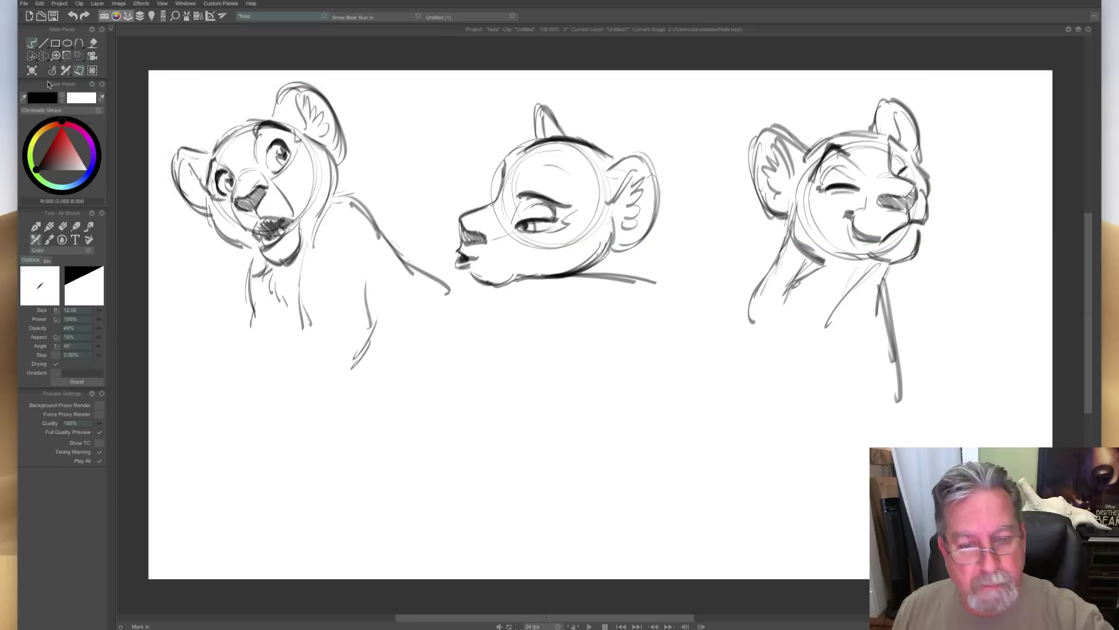
click(49, 81)
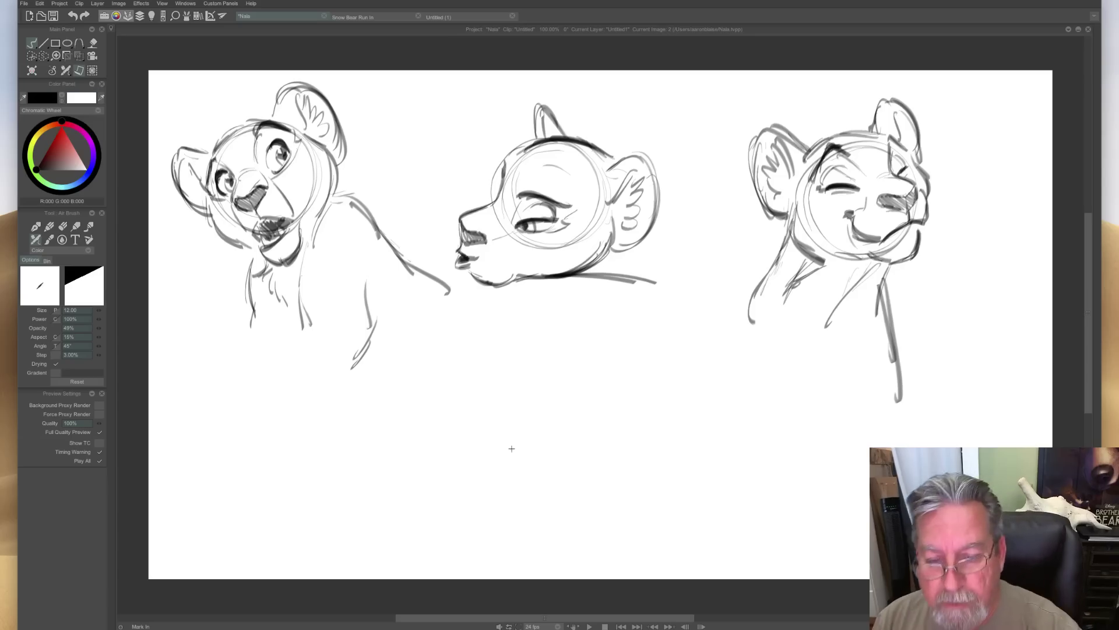
drag(525, 424, 580, 330)
mouse_move(519, 420)
mouse_down()
mouse_move(515, 395)
mouse_move(645, 474)
mouse_up()
mouse_move(543, 414)
mouse_down()
mouse_move(665, 342)
mouse_move(610, 473)
mouse_move(543, 357)
mouse_move(653, 463)
mouse_up()
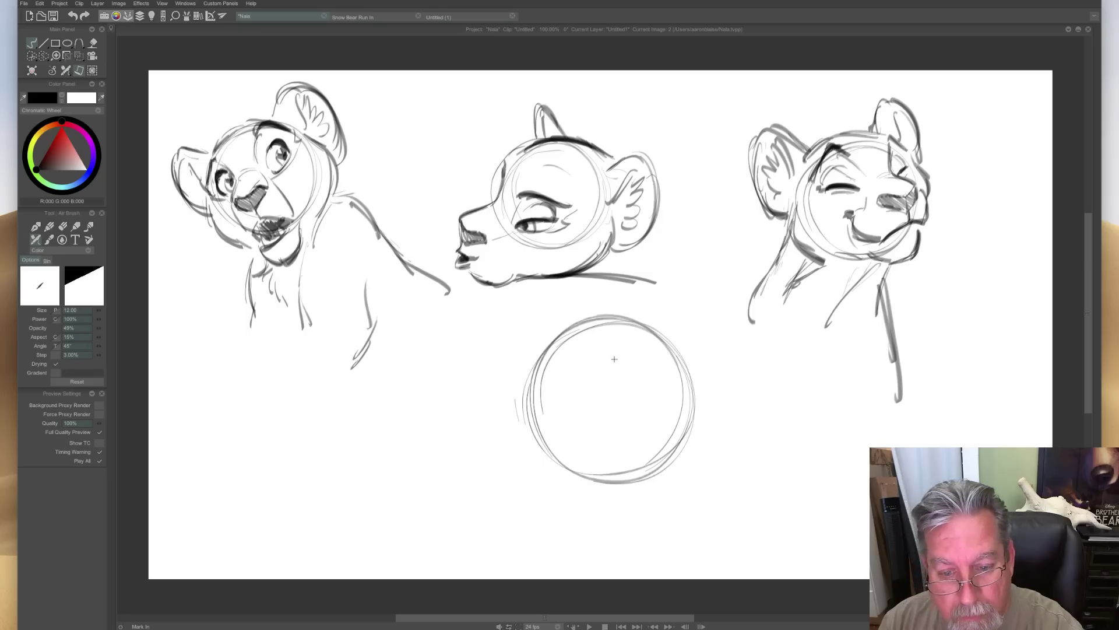
Draw the upturned nose, long muzzle, wide-open mouth and chin of the roaring head over the construction circle.
mouse_move(614, 357)
mouse_down()
mouse_move(590, 359)
mouse_move(615, 364)
mouse_move(612, 373)
mouse_move(575, 385)
mouse_move(593, 381)
mouse_move(580, 354)
mouse_move(623, 359)
mouse_move(655, 328)
mouse_up()
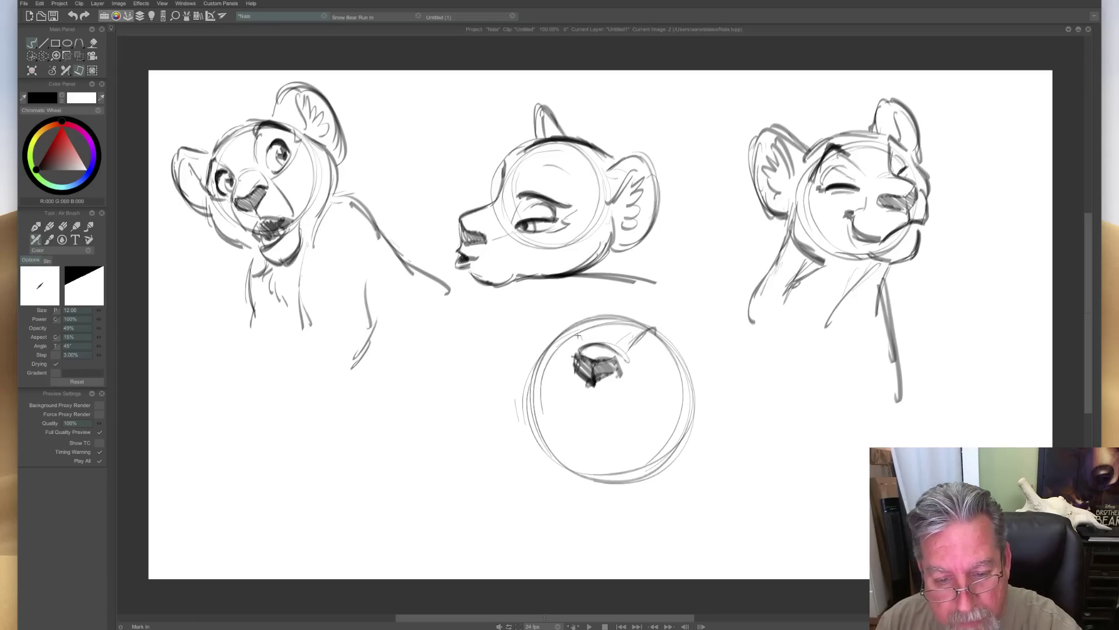
drag(592, 383, 593, 418)
drag(624, 360, 638, 437)
drag(571, 365, 564, 440)
mouse_move(593, 409)
mouse_down()
mouse_move(569, 444)
mouse_move(632, 449)
mouse_move(627, 491)
mouse_up()
drag(625, 438, 630, 494)
mouse_move(577, 435)
mouse_down()
mouse_move(571, 484)
mouse_move(621, 505)
mouse_move(583, 543)
mouse_move(625, 528)
mouse_move(576, 526)
mouse_up()
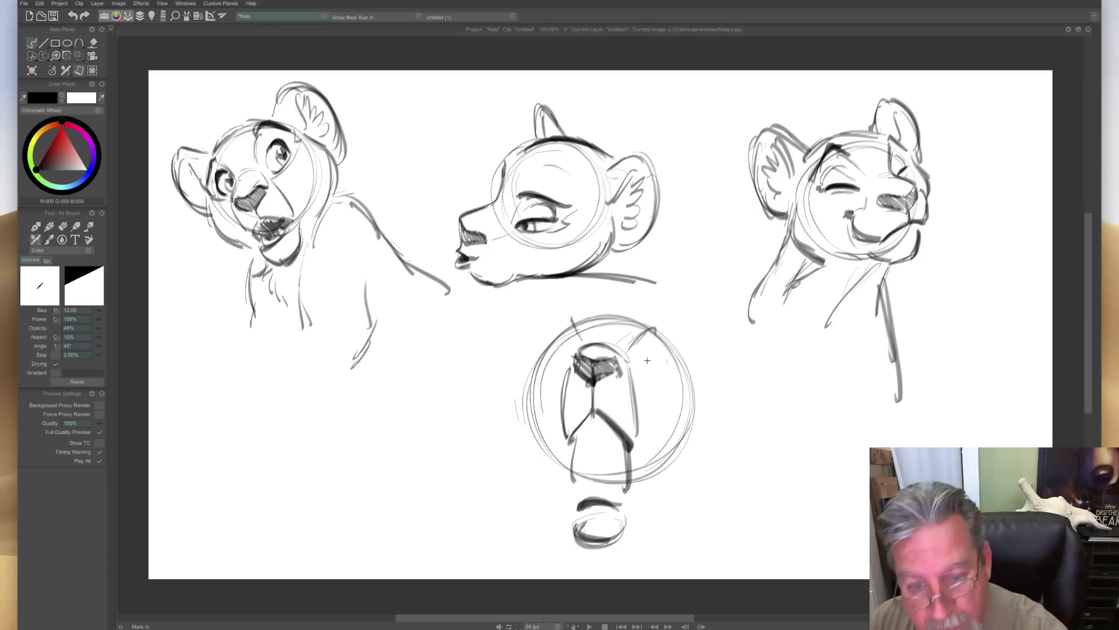
Draw both eyes with pupils on the roaring head and add upper and lower teeth inside its mouth.
mouse_move(646, 347)
mouse_down()
mouse_move(641, 382)
mouse_move(670, 356)
mouse_move(668, 374)
mouse_up()
mouse_move(646, 349)
mouse_down()
mouse_move(659, 340)
mouse_move(671, 367)
mouse_up()
mouse_move(648, 345)
mouse_down()
mouse_move(671, 360)
mouse_move(664, 347)
mouse_up()
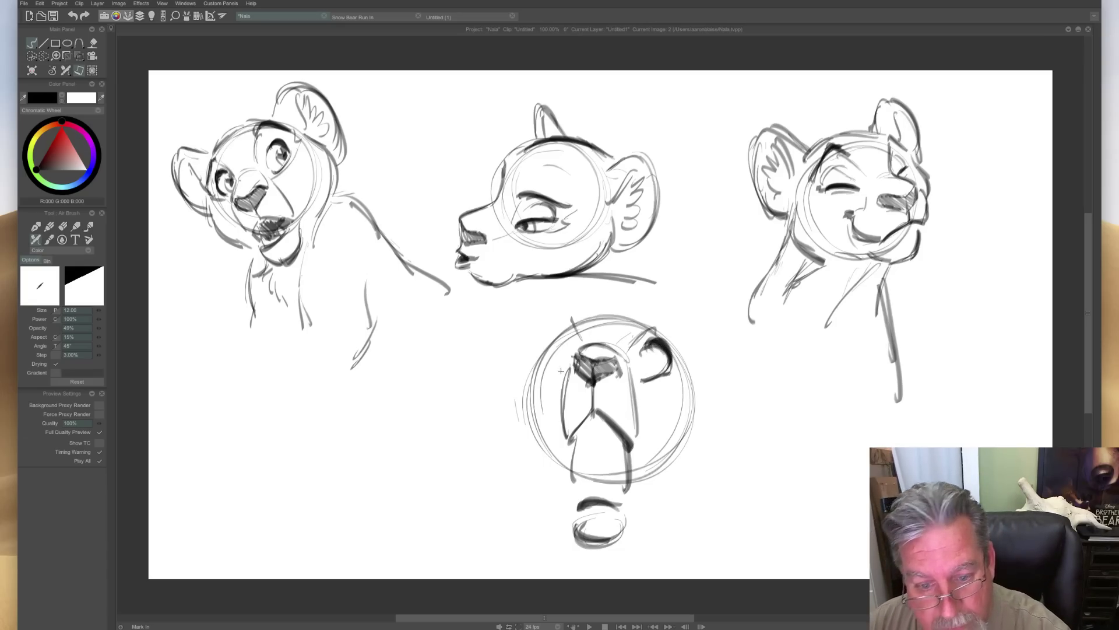
mouse_move(565, 338)
mouse_down()
mouse_move(546, 366)
mouse_move(549, 351)
mouse_move(565, 350)
mouse_move(556, 368)
mouse_up()
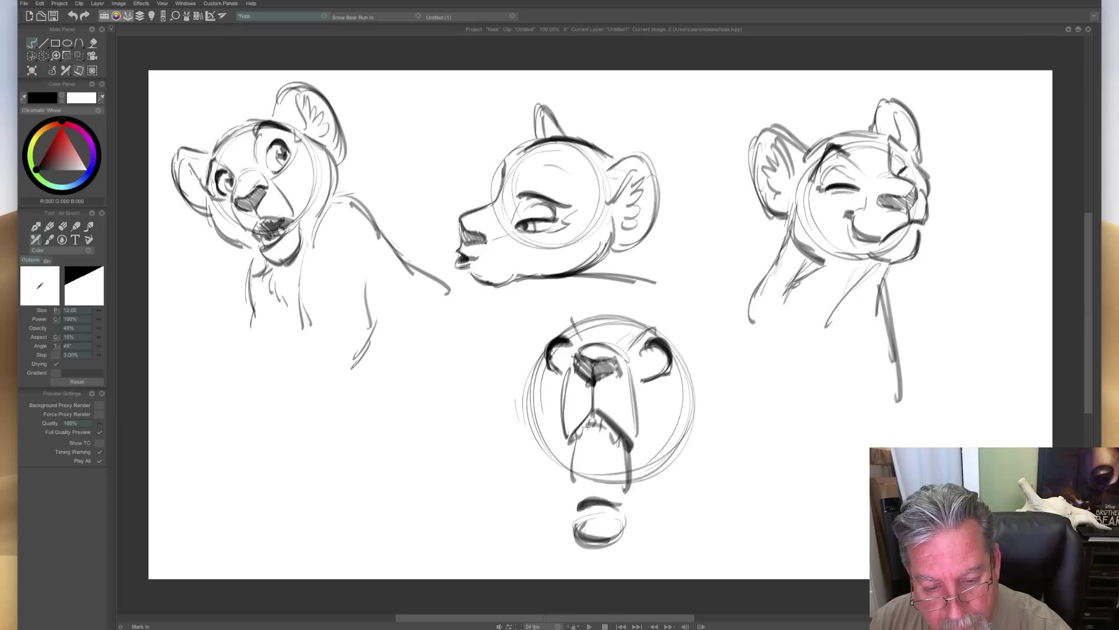
mouse_move(608, 486)
mouse_down()
mouse_move(622, 502)
mouse_move(582, 487)
mouse_move(580, 505)
mouse_up()
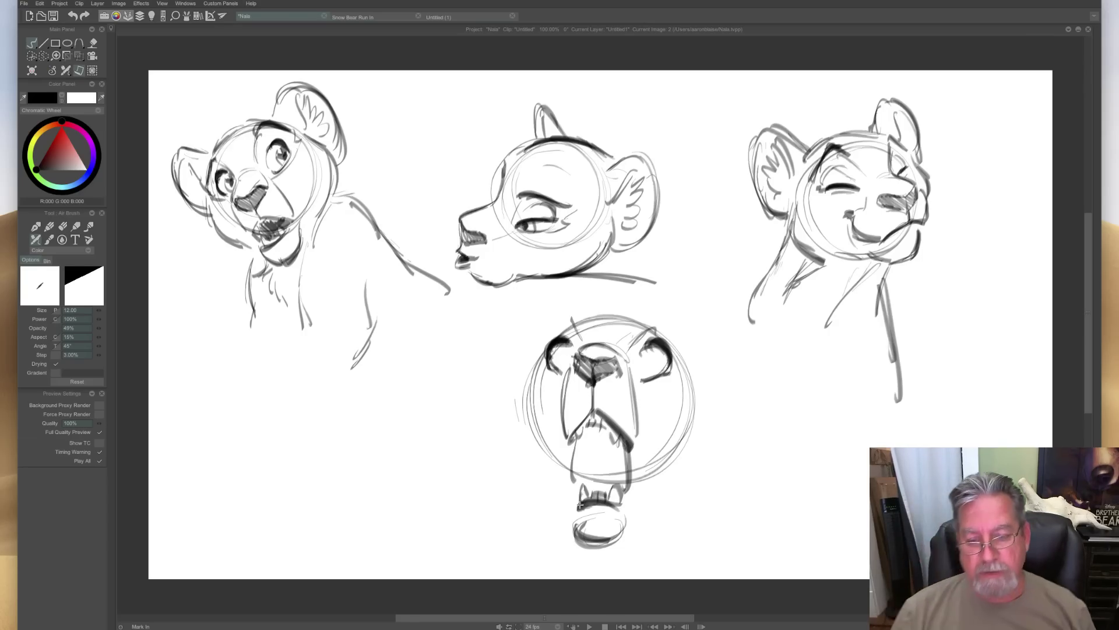
mouse_move(637, 359)
mouse_down()
mouse_move(656, 361)
mouse_move(642, 373)
mouse_move(647, 353)
mouse_up()
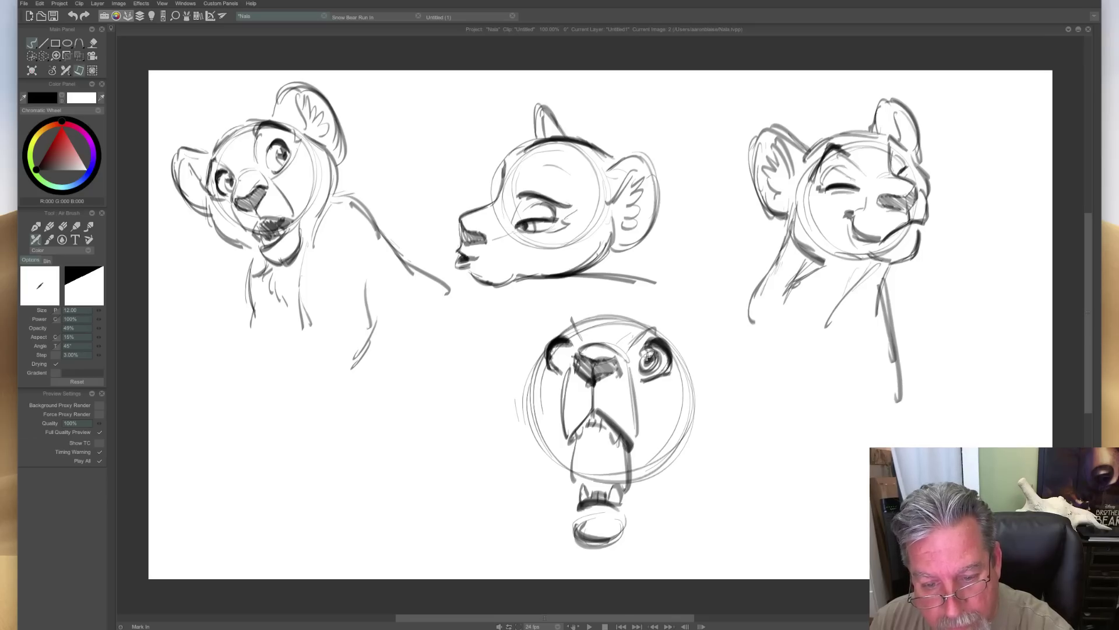
drag(551, 349, 562, 350)
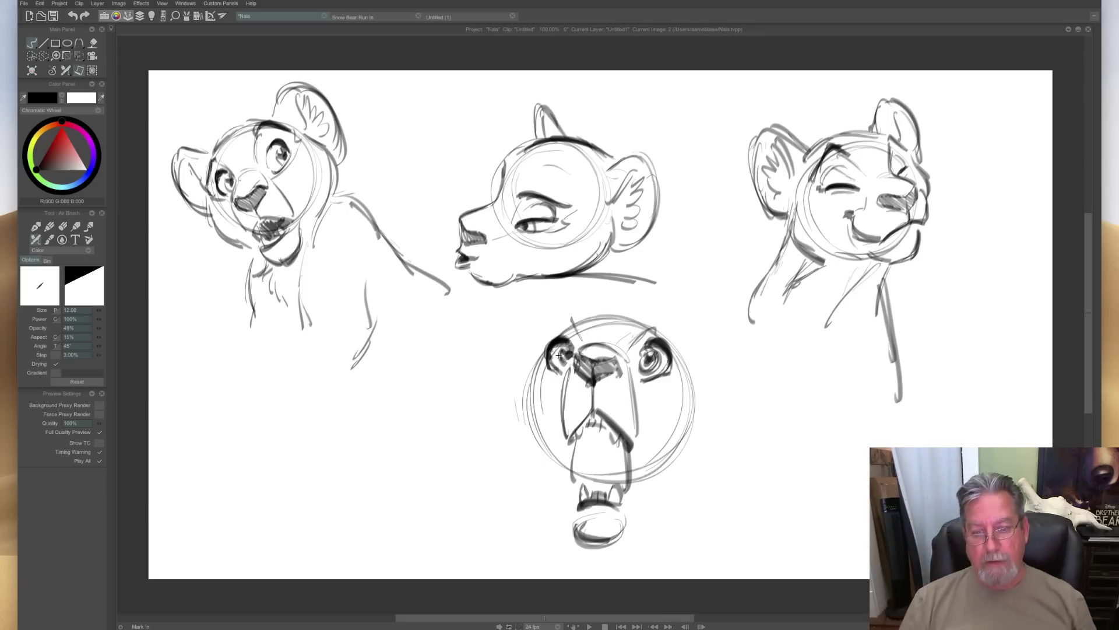
Add lower eyelids and raised brows to the roaring head, and draw the cheek and jaw contours on both sides.
drag(669, 370, 642, 380)
drag(547, 362, 562, 375)
mouse_move(662, 321)
mouse_down()
mouse_move(639, 336)
mouse_move(678, 343)
mouse_up()
drag(585, 311, 528, 372)
drag(687, 378, 666, 458)
mouse_move(687, 374)
mouse_down()
mouse_move(685, 464)
mouse_move(639, 519)
mouse_up()
mouse_move(530, 369)
mouse_down()
mouse_move(521, 423)
mouse_move(524, 412)
mouse_move(528, 452)
mouse_up()
drag(523, 411, 561, 515)
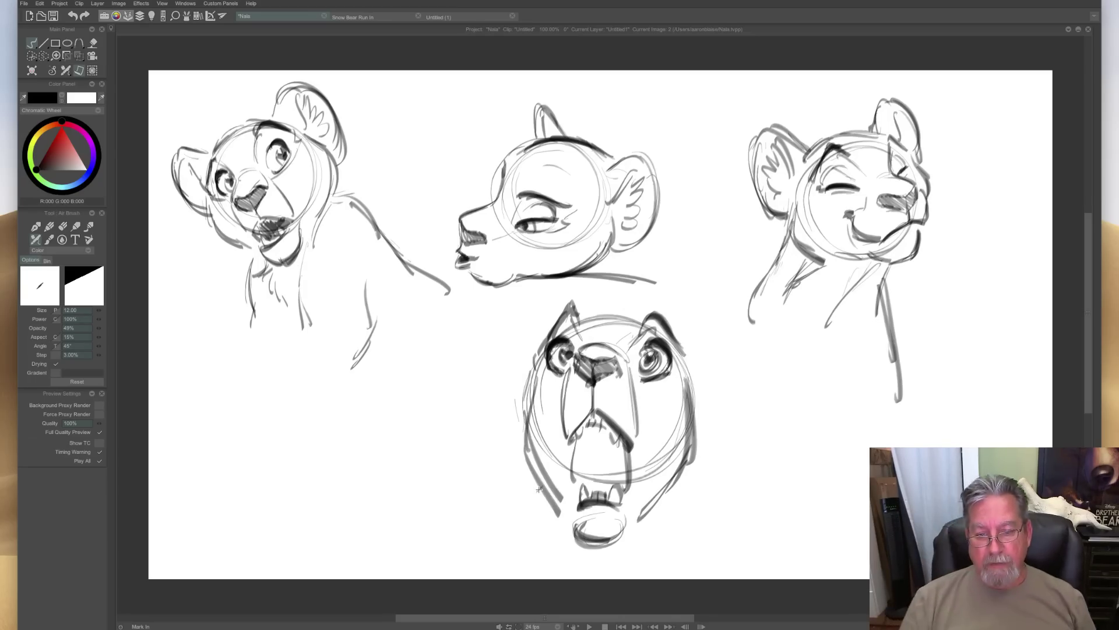
Outline the roaring head's crown and both low-set ears, and hatch the inside of its open mouth dark.
mouse_move(627, 312)
mouse_down()
mouse_move(588, 301)
mouse_move(556, 335)
mouse_up()
mouse_move(684, 341)
mouse_down()
mouse_move(743, 386)
mouse_move(695, 479)
mouse_up()
drag(748, 415, 694, 476)
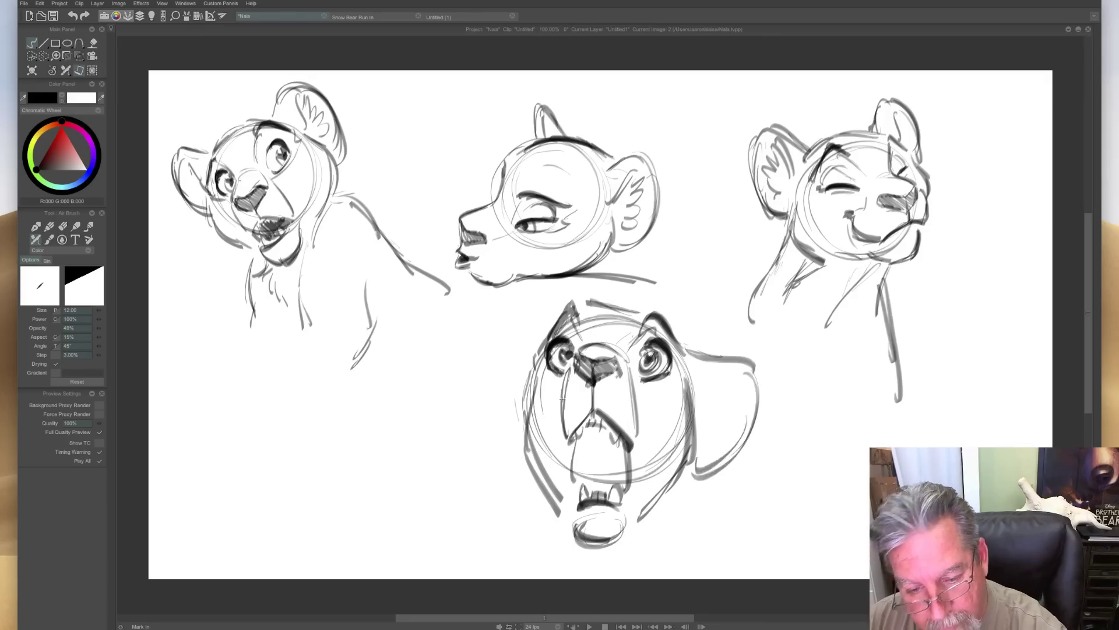
mouse_move(510, 352)
mouse_down()
mouse_move(485, 364)
mouse_move(499, 458)
mouse_move(516, 467)
mouse_up()
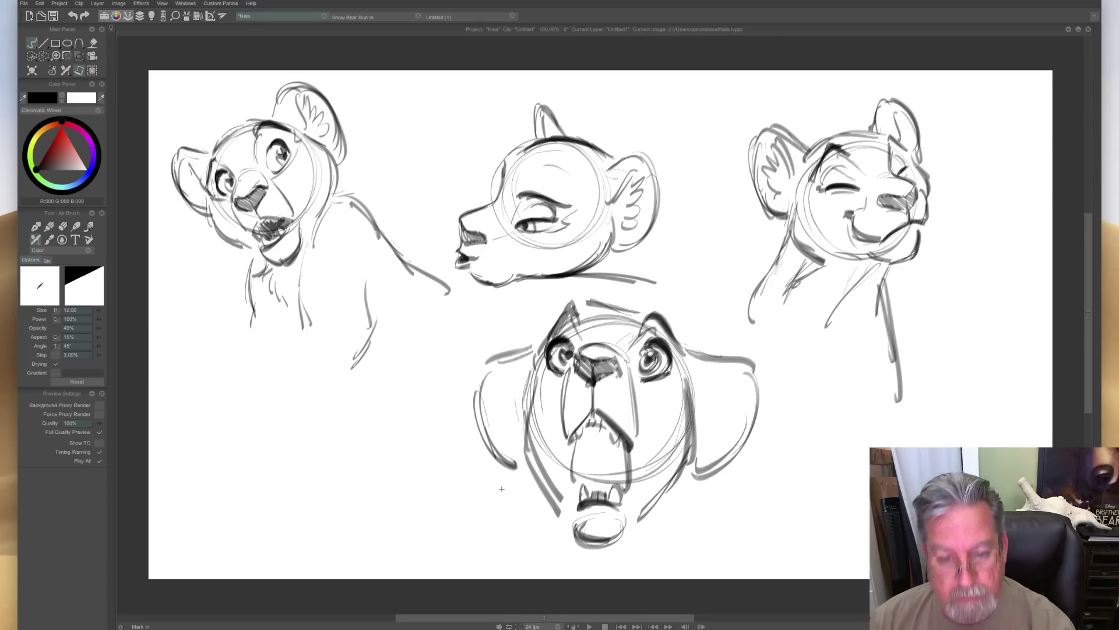
drag(619, 468, 590, 480)
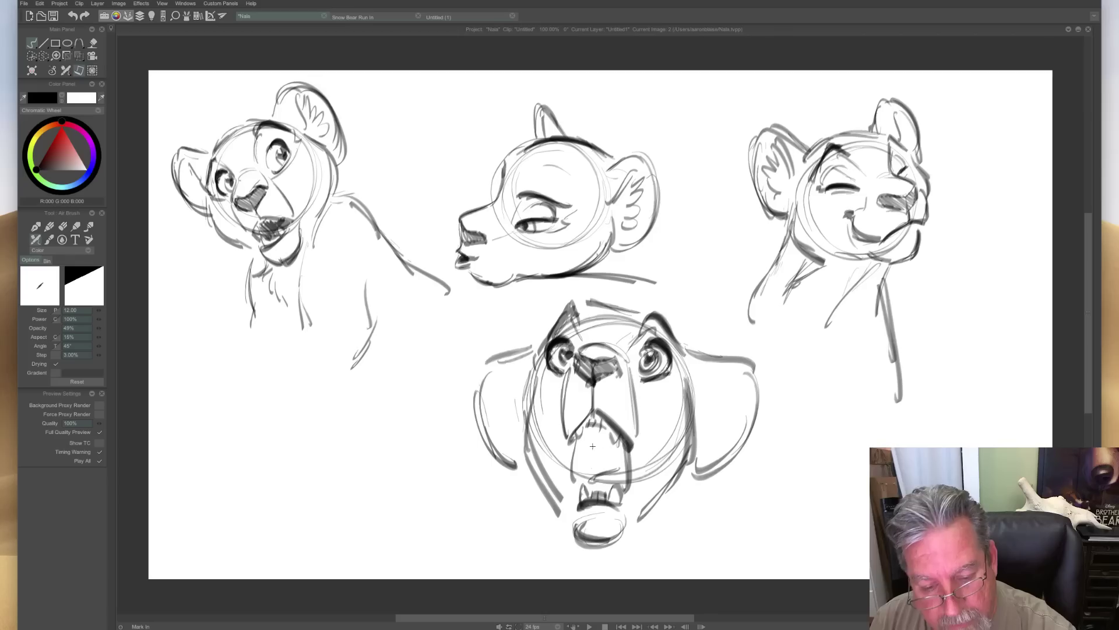
mouse_move(617, 445)
mouse_down()
mouse_move(595, 427)
mouse_move(622, 481)
mouse_move(585, 440)
mouse_move(600, 468)
mouse_move(595, 476)
mouse_move(578, 459)
mouse_move(579, 475)
mouse_move(619, 447)
mouse_move(624, 457)
mouse_move(603, 436)
mouse_move(614, 460)
mouse_move(557, 498)
mouse_up()
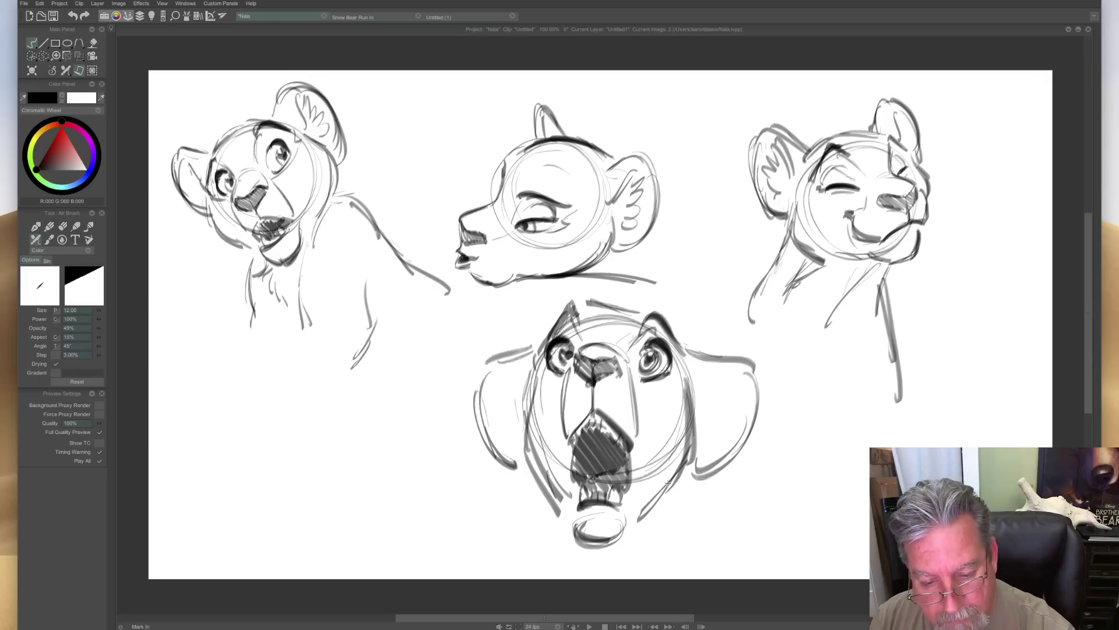
Sketch the neck lines and jaw fur below the roaring head, and add fur strokes inside both ears.
drag(670, 479, 653, 561)
drag(647, 501, 630, 518)
drag(652, 516, 634, 566)
drag(566, 512, 558, 526)
drag(544, 473, 543, 561)
mouse_move(697, 402)
mouse_down()
mouse_move(736, 377)
mouse_move(740, 402)
mouse_move(713, 446)
mouse_up()
mouse_move(517, 404)
mouse_down()
mouse_move(497, 374)
mouse_move(517, 446)
mouse_move(479, 449)
mouse_up()
drag(481, 367, 523, 470)
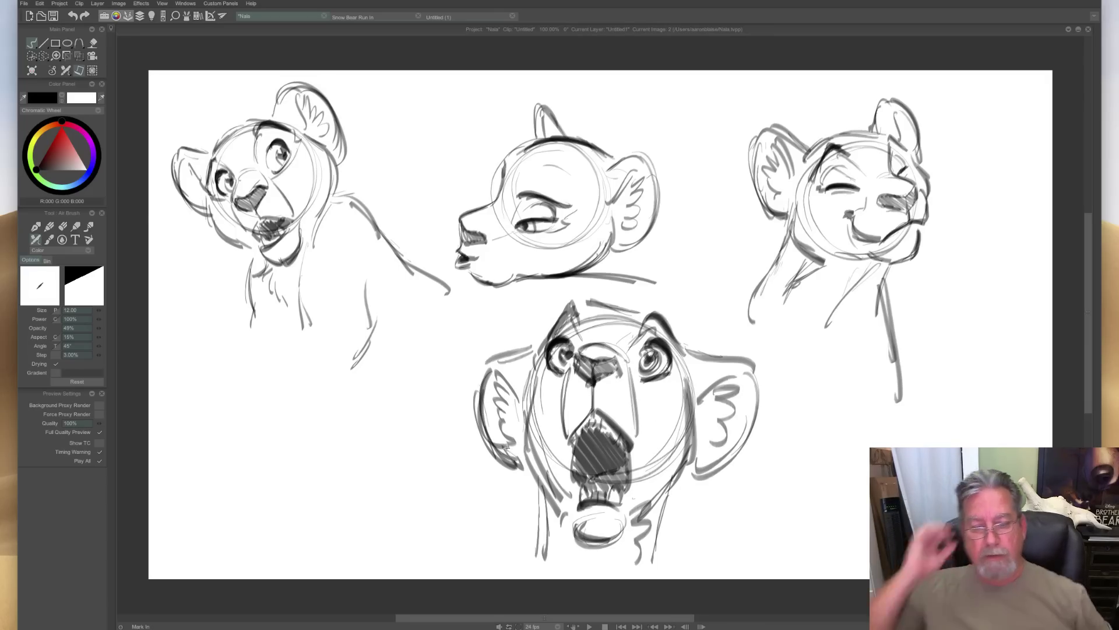
Darken the roaring head's nose, muzzle and ear contours, and redraw the profile head's ear slightly larger.
mouse_move(610, 361)
mouse_down()
mouse_move(581, 372)
mouse_move(577, 356)
mouse_move(619, 367)
mouse_move(581, 374)
mouse_move(591, 437)
mouse_up()
drag(564, 377, 578, 478)
drag(637, 442, 633, 483)
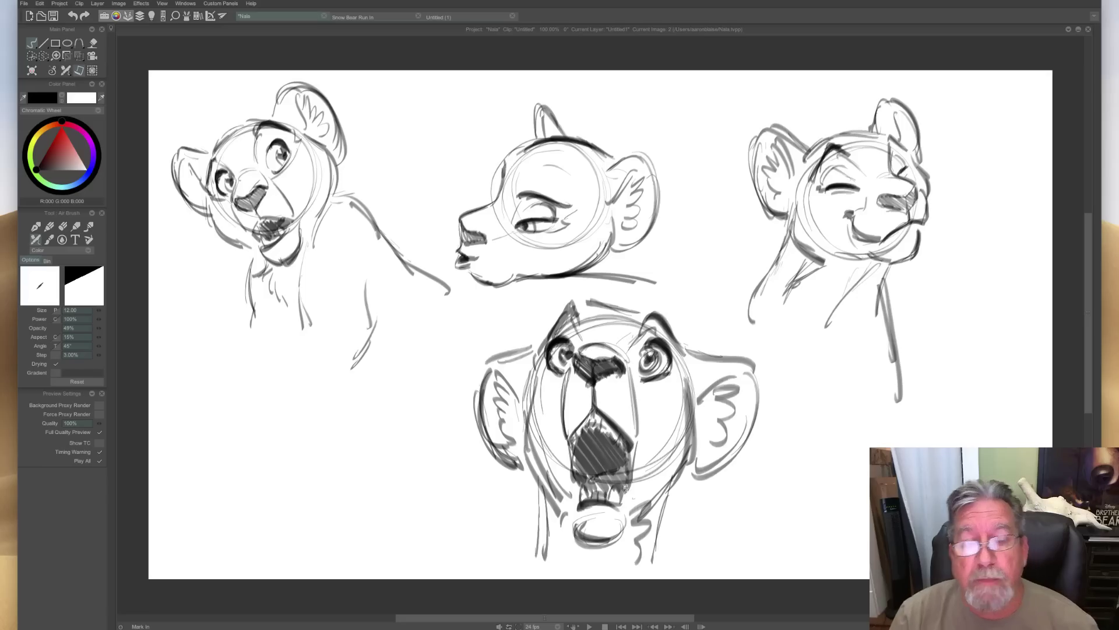
mouse_move(608, 167)
mouse_down()
mouse_move(636, 162)
mouse_move(638, 243)
mouse_move(667, 191)
mouse_move(603, 188)
mouse_up()
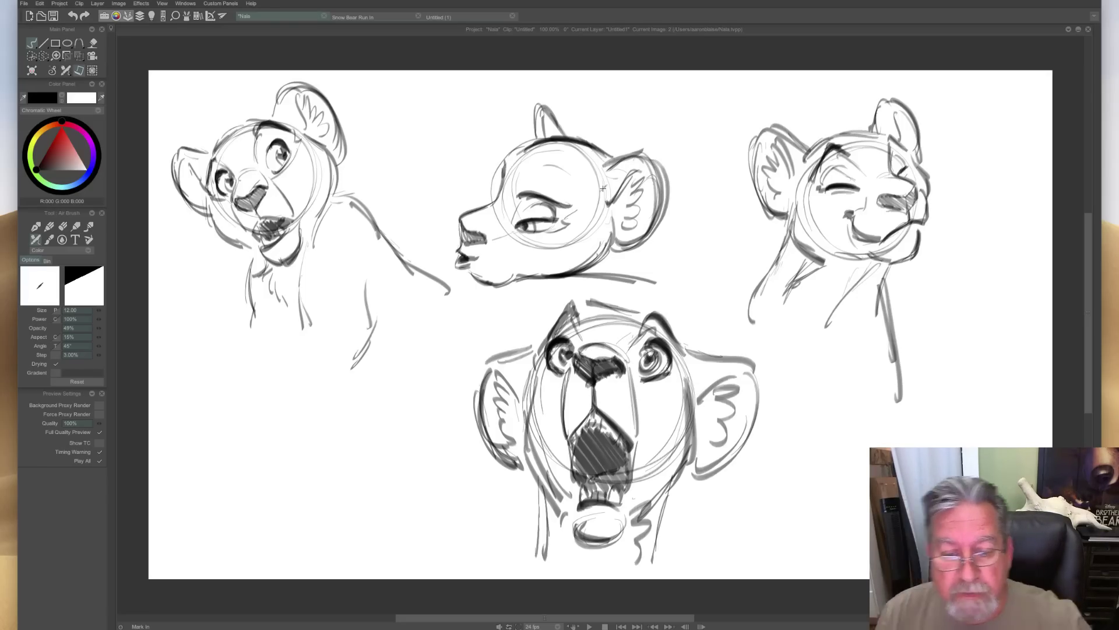
mouse_move(689, 351)
mouse_down()
mouse_move(753, 369)
mouse_move(723, 467)
mouse_move(693, 395)
mouse_up()
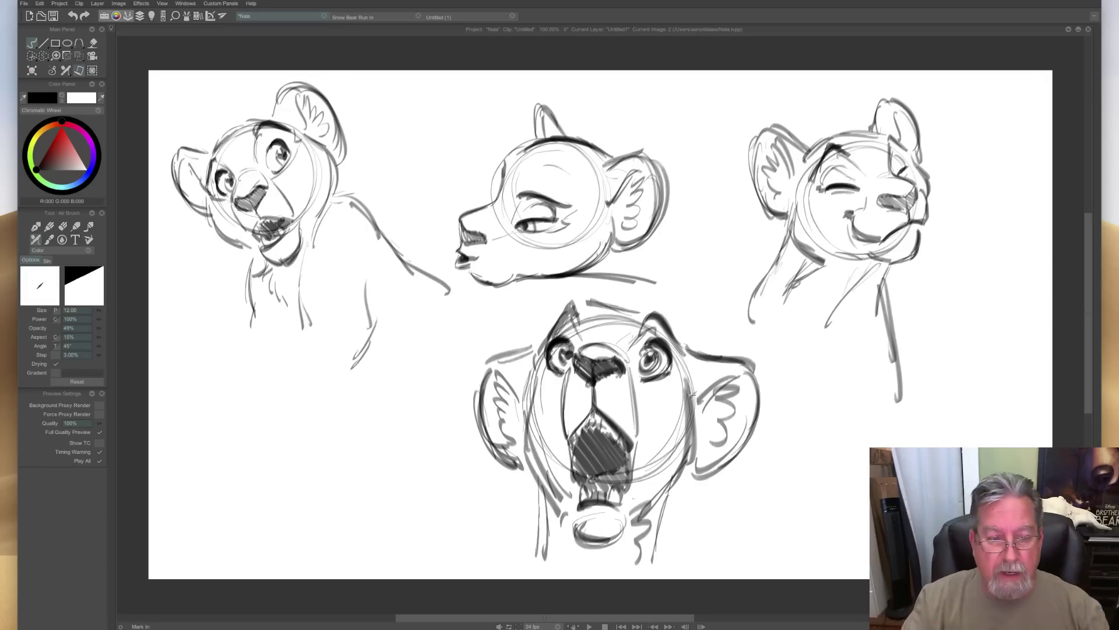
Extend the first cub's back line down toward the rump and draw its near front leg and shaded paw.
mouse_move(341, 194)
mouse_down()
mouse_move(368, 208)
mouse_move(386, 256)
mouse_move(389, 245)
mouse_move(471, 307)
mouse_move(496, 354)
mouse_move(477, 306)
mouse_up()
mouse_move(389, 246)
mouse_down()
mouse_move(486, 314)
mouse_move(494, 343)
mouse_up()
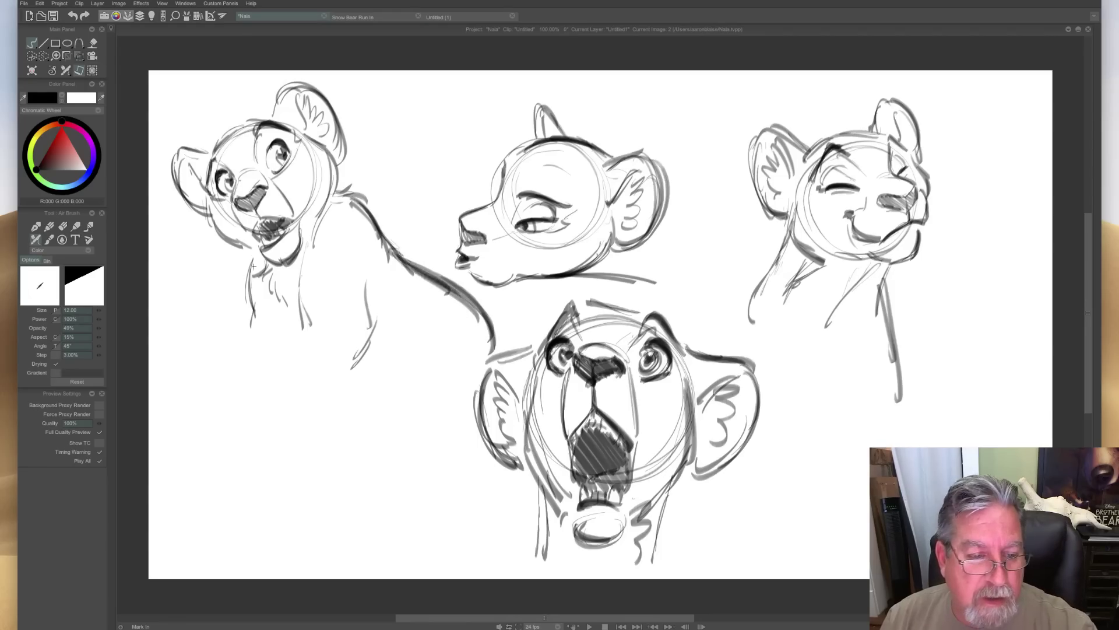
drag(307, 281, 294, 341)
drag(371, 336, 337, 390)
drag(303, 333, 274, 397)
mouse_move(338, 386)
mouse_down()
mouse_move(316, 410)
mouse_move(266, 405)
mouse_up()
drag(285, 397, 257, 389)
mouse_move(265, 394)
mouse_down()
mouse_move(253, 414)
mouse_move(308, 421)
mouse_up()
mouse_move(308, 421)
mouse_down()
mouse_move(240, 422)
mouse_move(289, 400)
mouse_move(253, 426)
mouse_move(266, 400)
mouse_move(250, 400)
mouse_move(247, 412)
mouse_move(278, 409)
mouse_move(266, 428)
mouse_move(284, 415)
mouse_up()
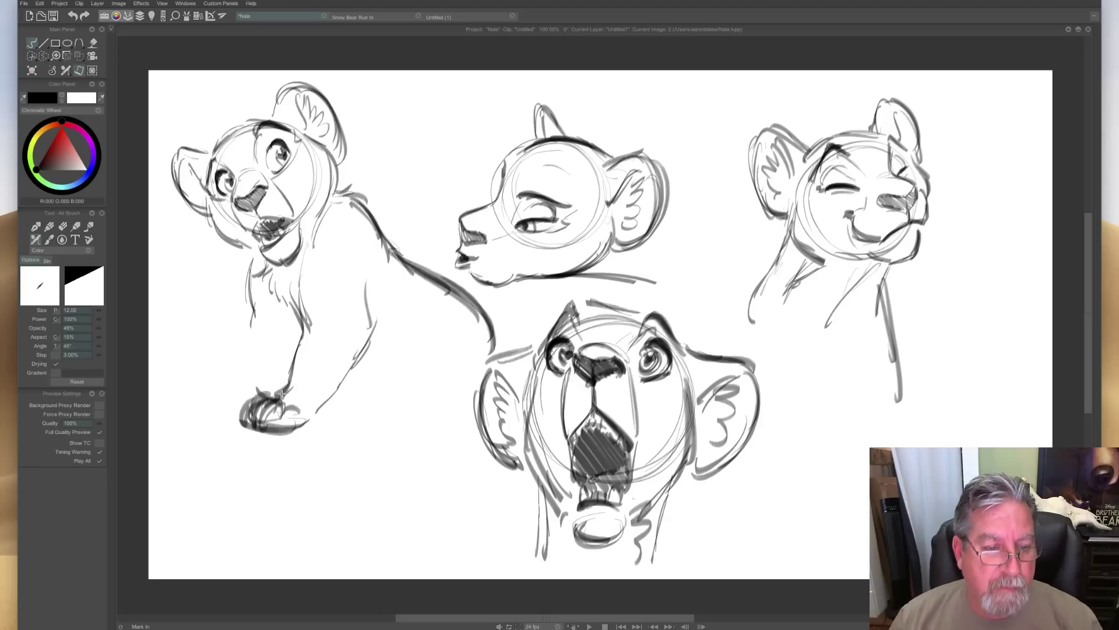
Draw the first cub's far front leg and paw, and touch up the end of its back line.
drag(255, 313, 239, 395)
mouse_move(239, 386)
mouse_down()
mouse_move(210, 404)
mouse_move(221, 424)
mouse_up()
drag(236, 405, 232, 417)
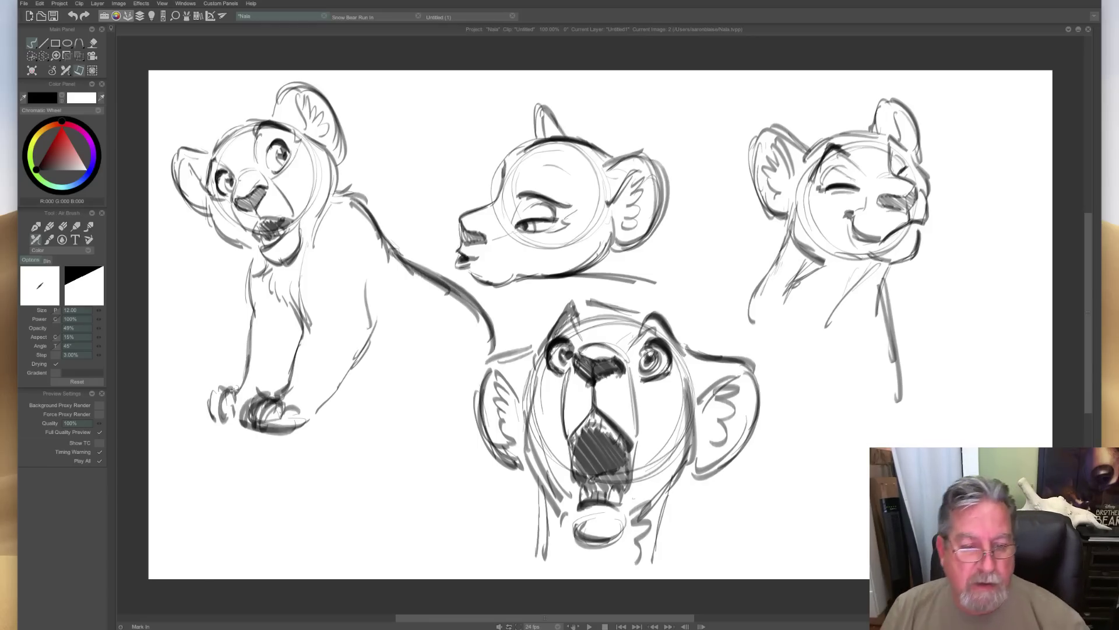
drag(483, 317, 497, 337)
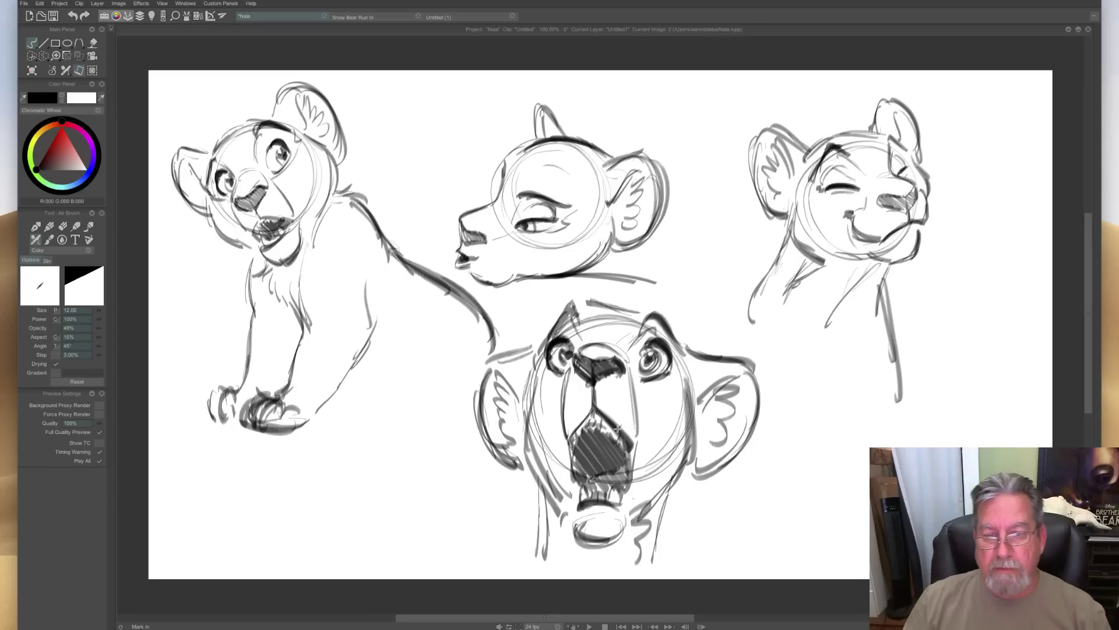
Darken the outline of the profile head's enlarged ear.
mouse_move(608, 166)
mouse_down()
mouse_move(635, 147)
mouse_move(633, 249)
mouse_up()
drag(659, 174, 617, 246)
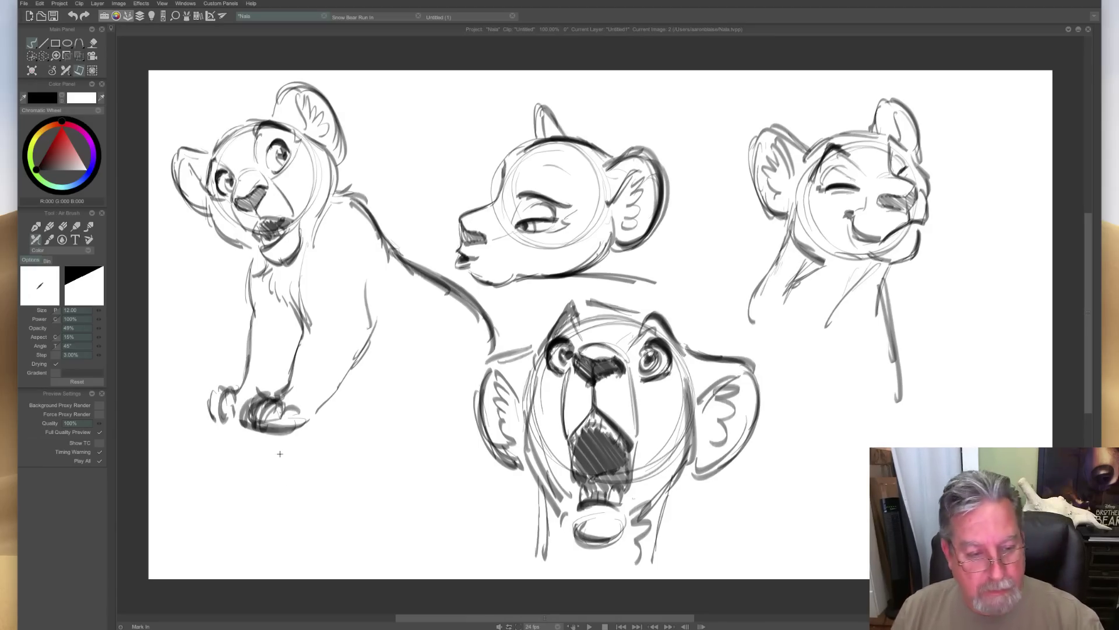
Show the timeline and flip between images 1 and 2 to compare the walking-cub page with the expression page.
key(l)
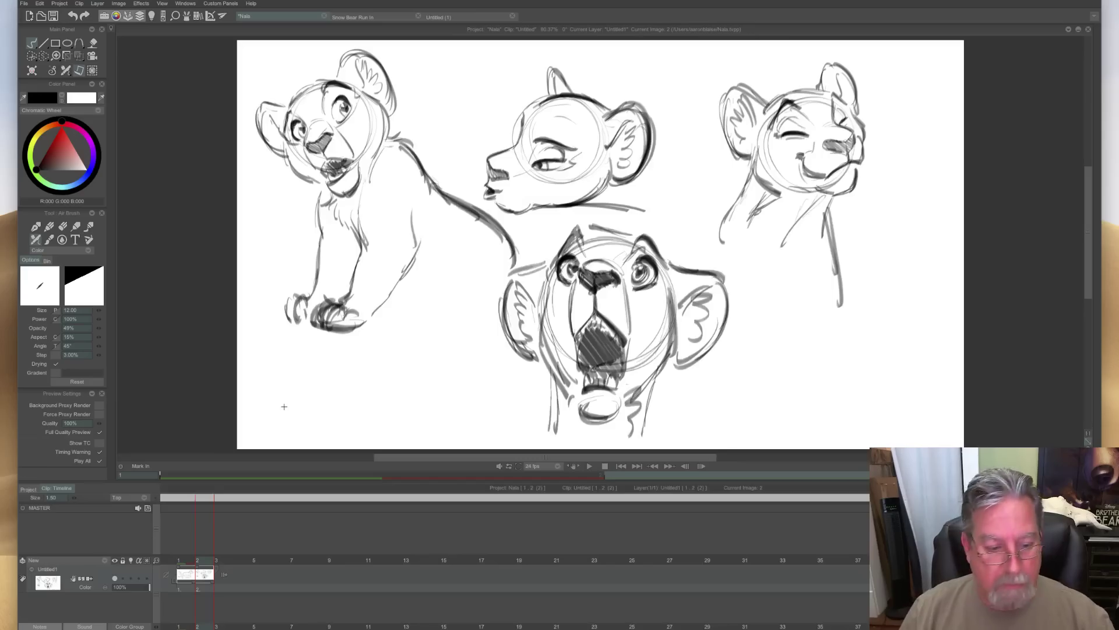
click(185, 560)
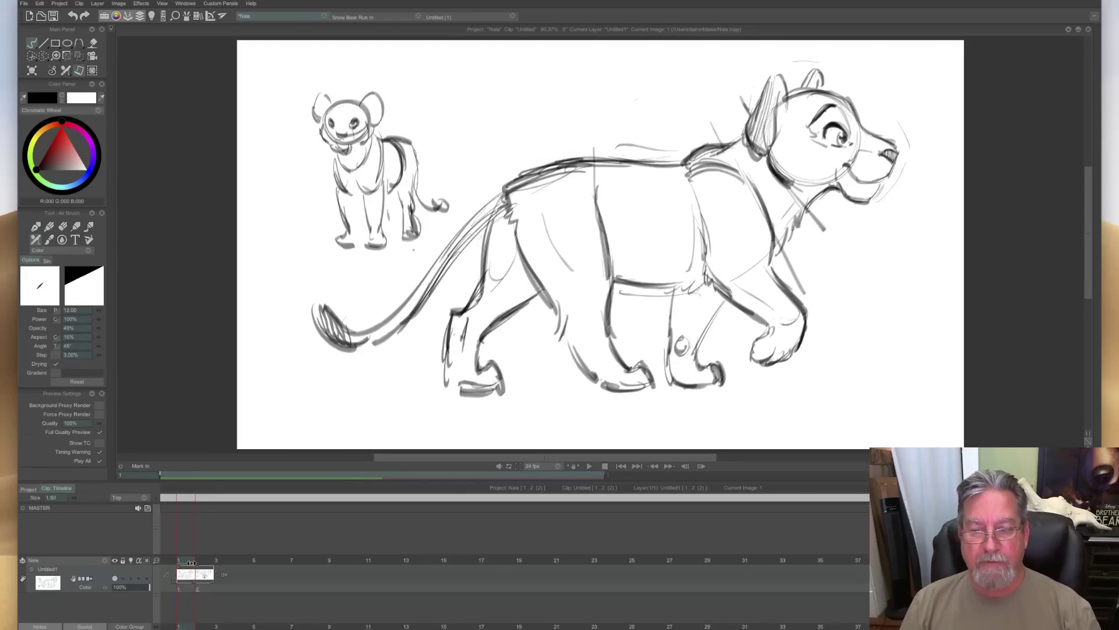
click(206, 563)
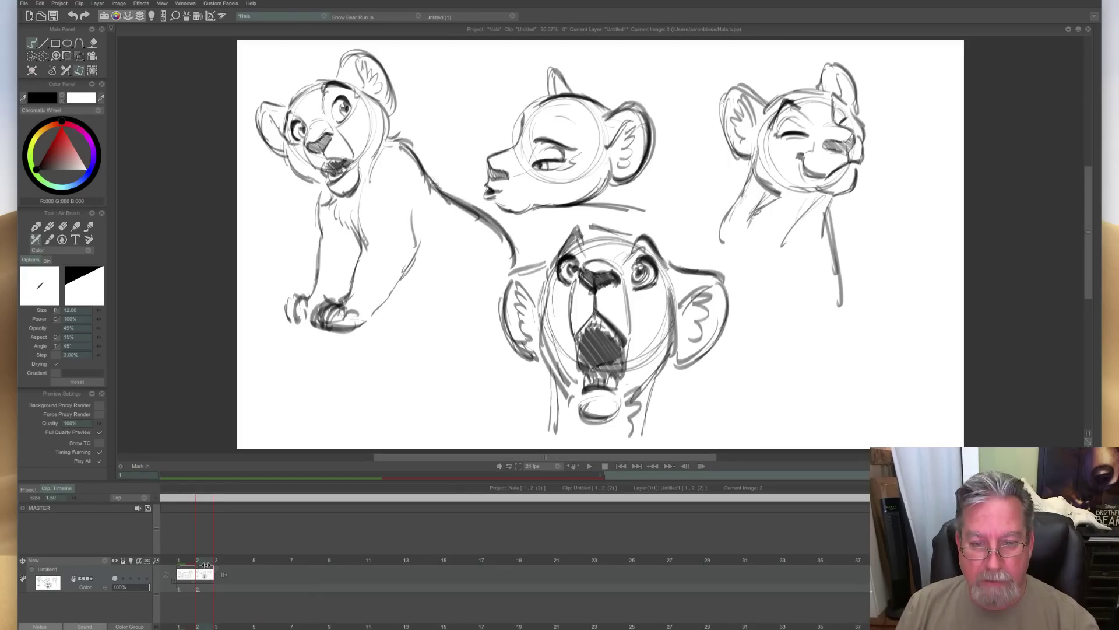
click(185, 561)
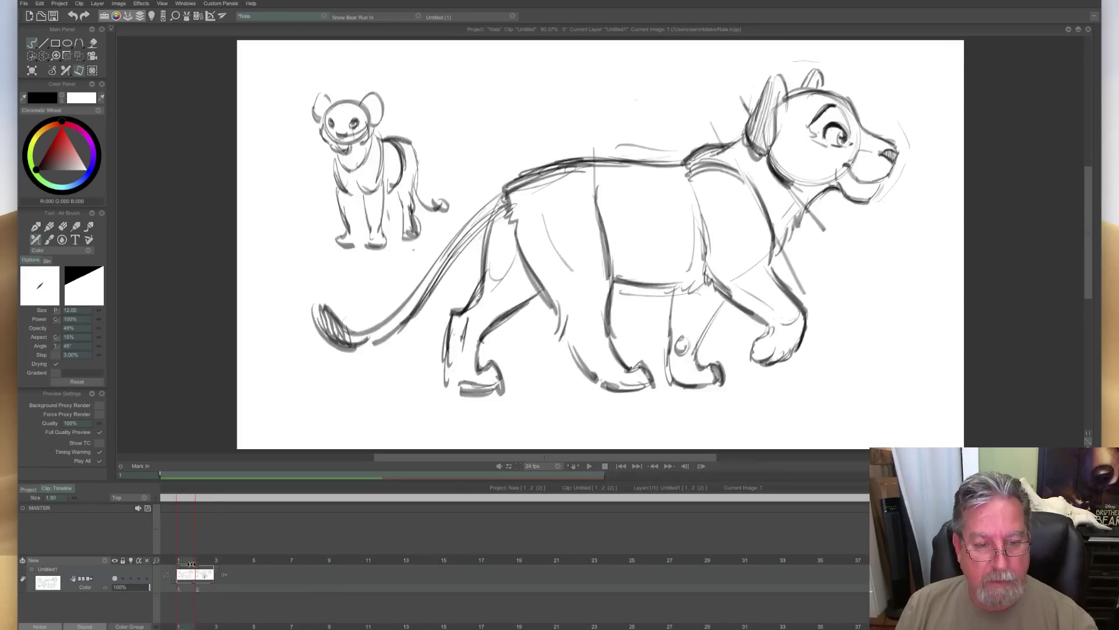
click(209, 562)
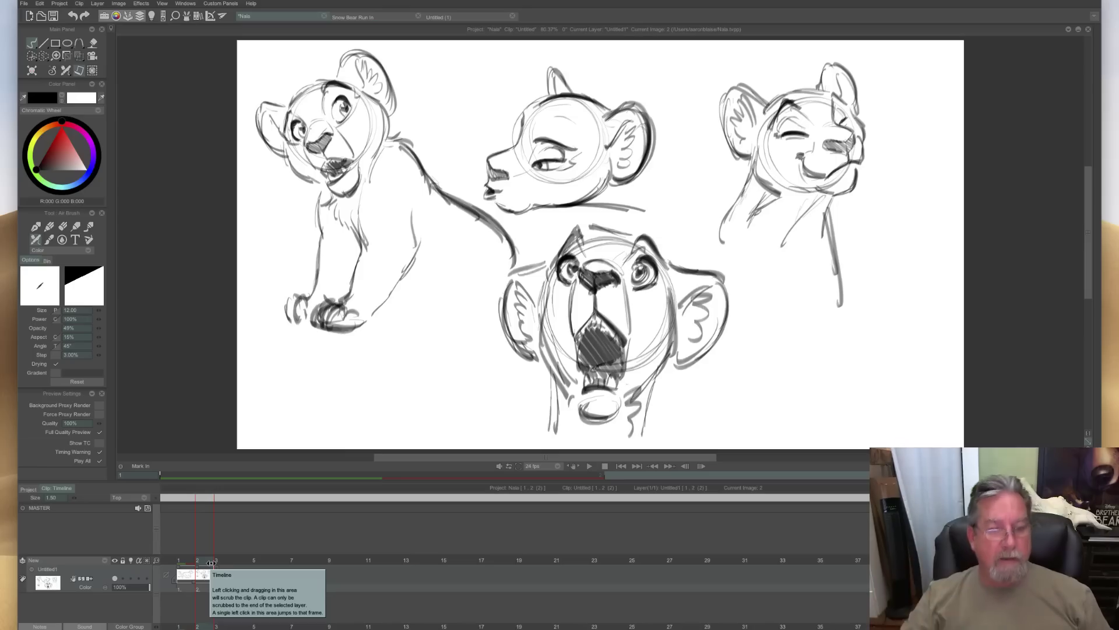
Save the Nala project, create a new 1920 × 1080 project at 24 fps, and hide the timeline.
key(super+s)
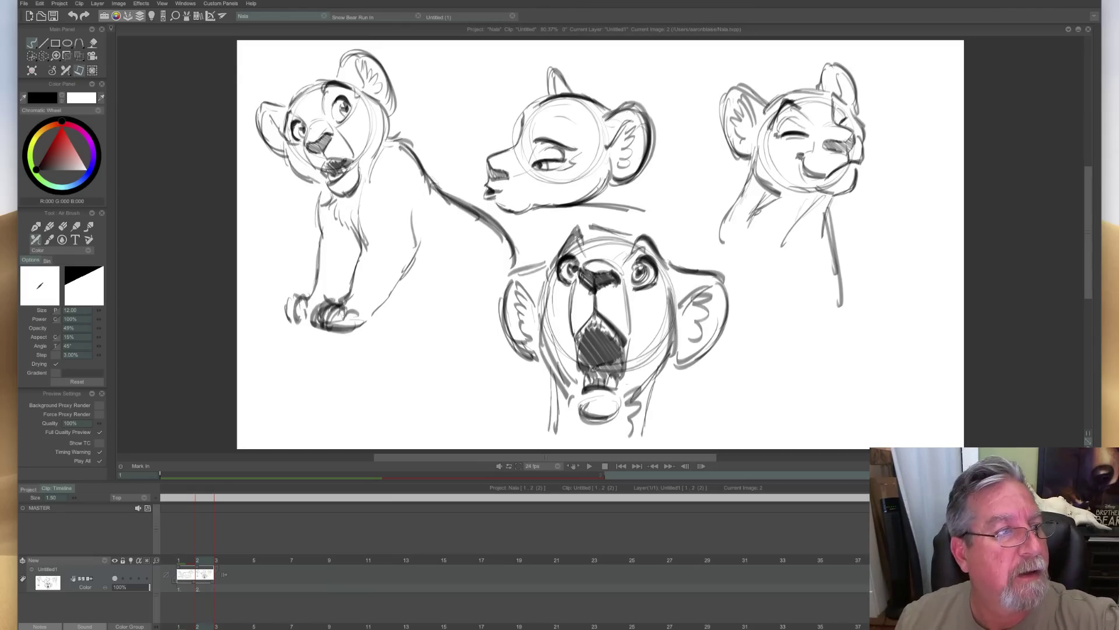
key(super+n)
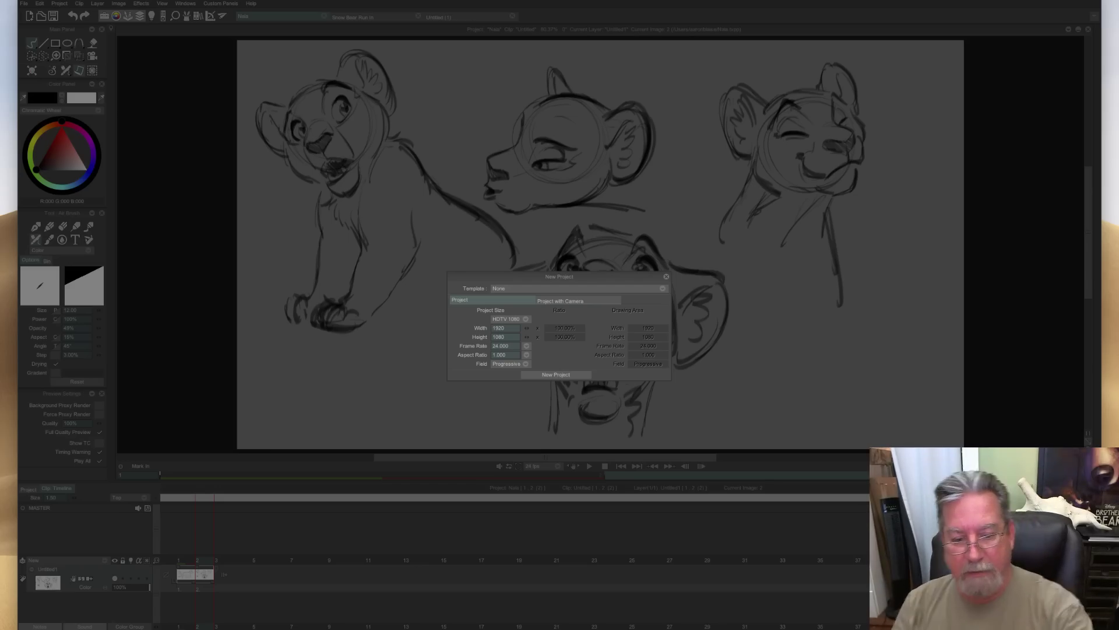
click(555, 374)
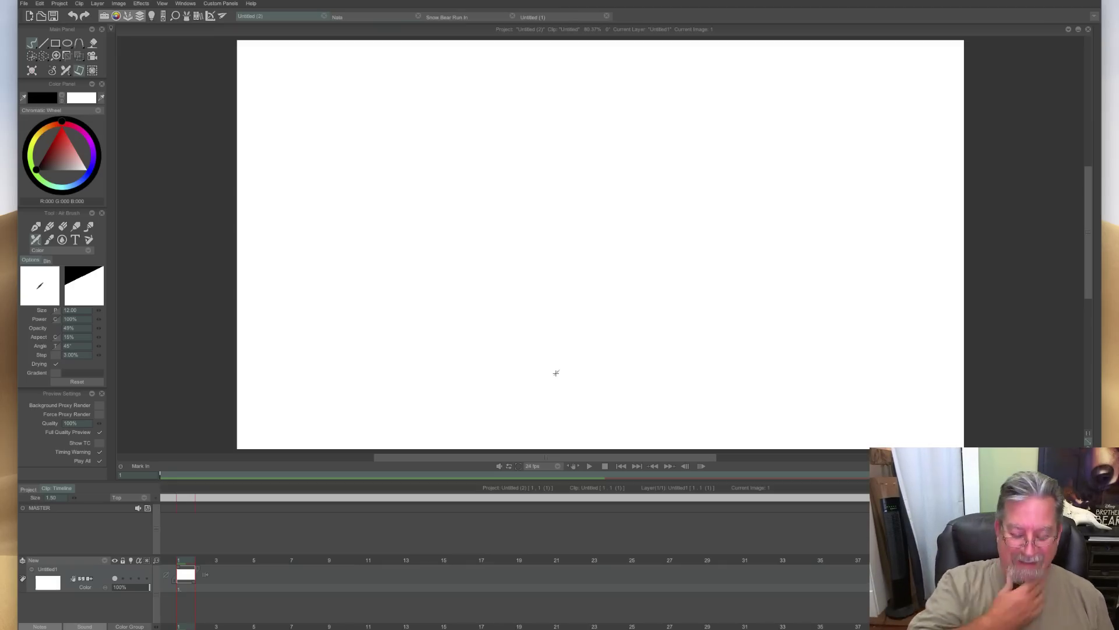
key(Tab)
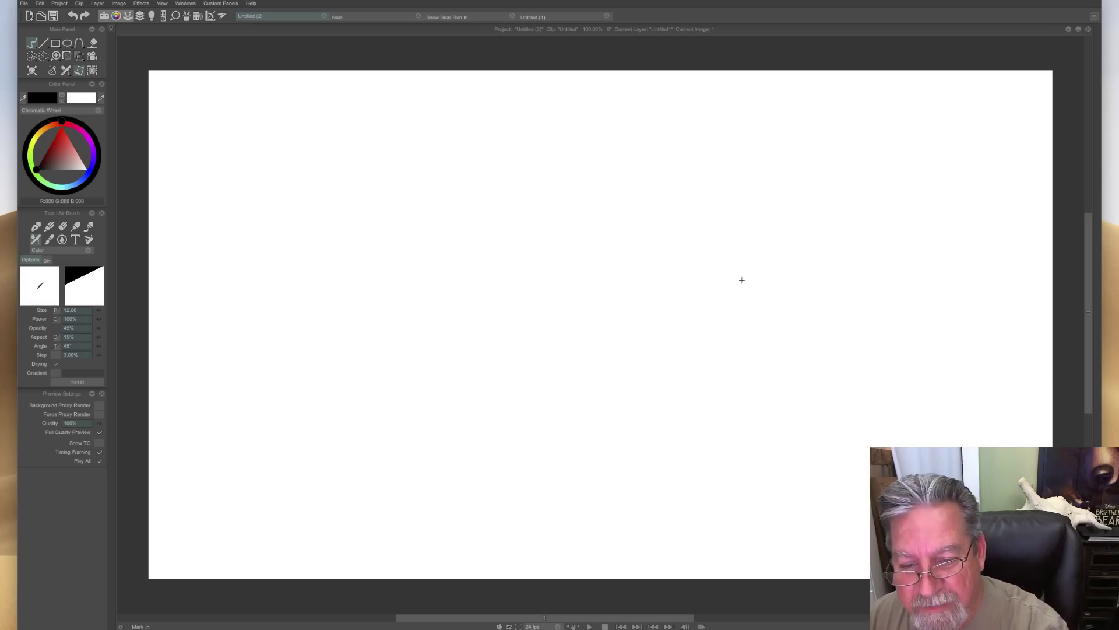
Sketch the head's construction circle in the upper right part of the canvas, rough in the cheek and lighten the stray lines.
mouse_move(703, 206)
mouse_down()
mouse_move(787, 255)
mouse_move(693, 233)
mouse_move(729, 263)
mouse_up()
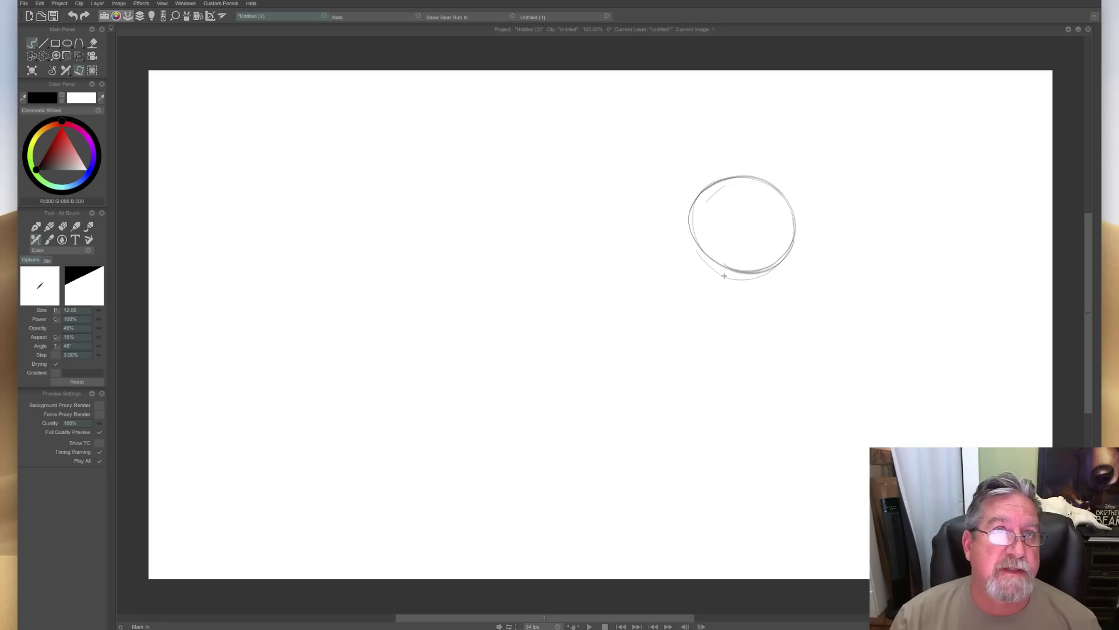
mouse_move(717, 187)
mouse_down()
mouse_move(790, 195)
mouse_move(693, 231)
mouse_move(710, 274)
mouse_up()
key(e)
drag(712, 204, 790, 194)
key(b)
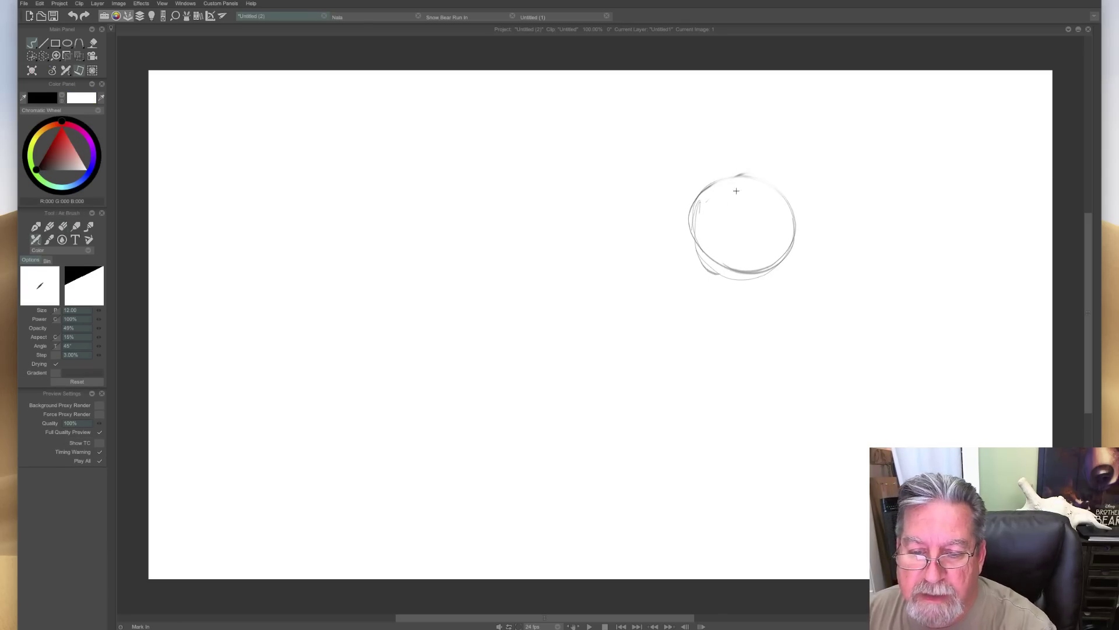
Draw the right-facing muzzle with its dark nose, mouth line and lower jaw on the head circle.
drag(765, 256, 738, 259)
drag(706, 216, 756, 272)
mouse_move(697, 235)
mouse_down()
mouse_move(705, 197)
mouse_move(739, 273)
mouse_up()
mouse_move(786, 197)
mouse_down()
mouse_move(716, 188)
mouse_move(831, 225)
mouse_move(828, 250)
mouse_move(833, 228)
mouse_move(822, 240)
mouse_move(815, 228)
mouse_move(827, 241)
mouse_move(796, 266)
mouse_move(770, 243)
mouse_move(817, 267)
mouse_move(835, 229)
mouse_move(816, 234)
mouse_move(804, 285)
mouse_move(773, 267)
mouse_up()
Draw the eye with its dark upper lid, pupil and corner marking, and add the eyebrow above it.
mouse_move(779, 217)
mouse_down()
mouse_move(741, 212)
mouse_move(765, 221)
mouse_up()
key(e)
key(e)
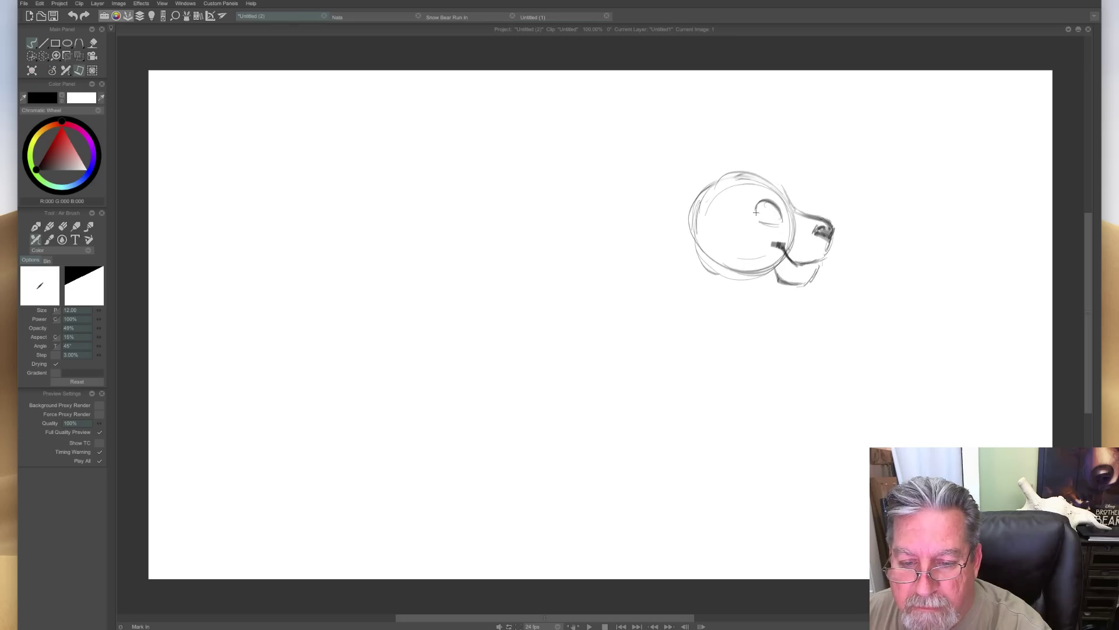
drag(755, 209, 779, 218)
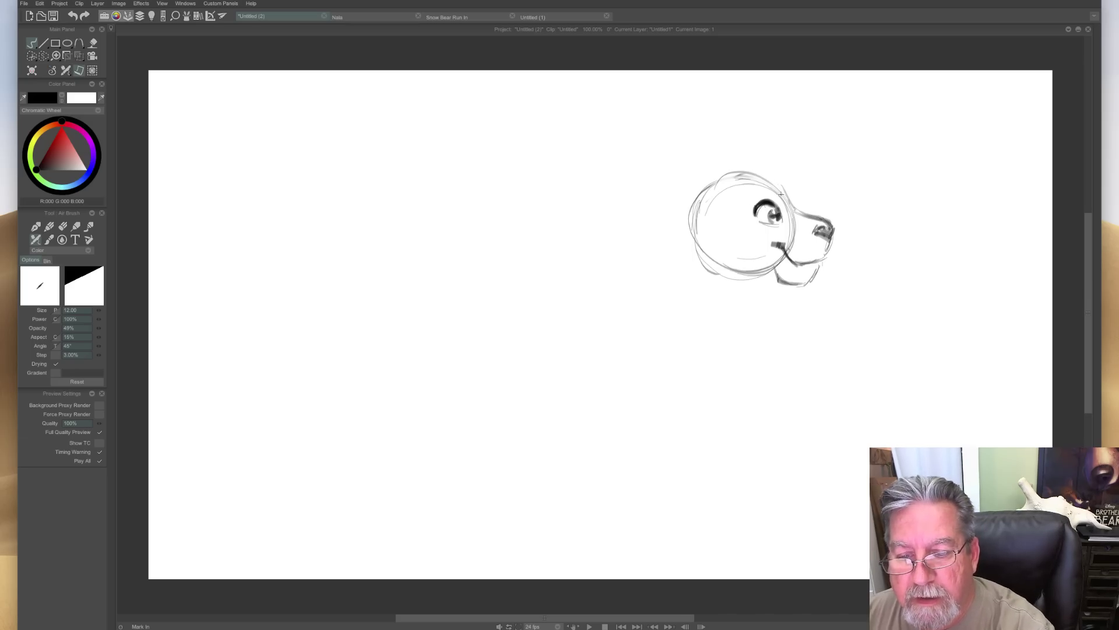
mouse_move(745, 194)
mouse_down()
mouse_move(772, 178)
mouse_move(744, 217)
mouse_move(765, 225)
mouse_up()
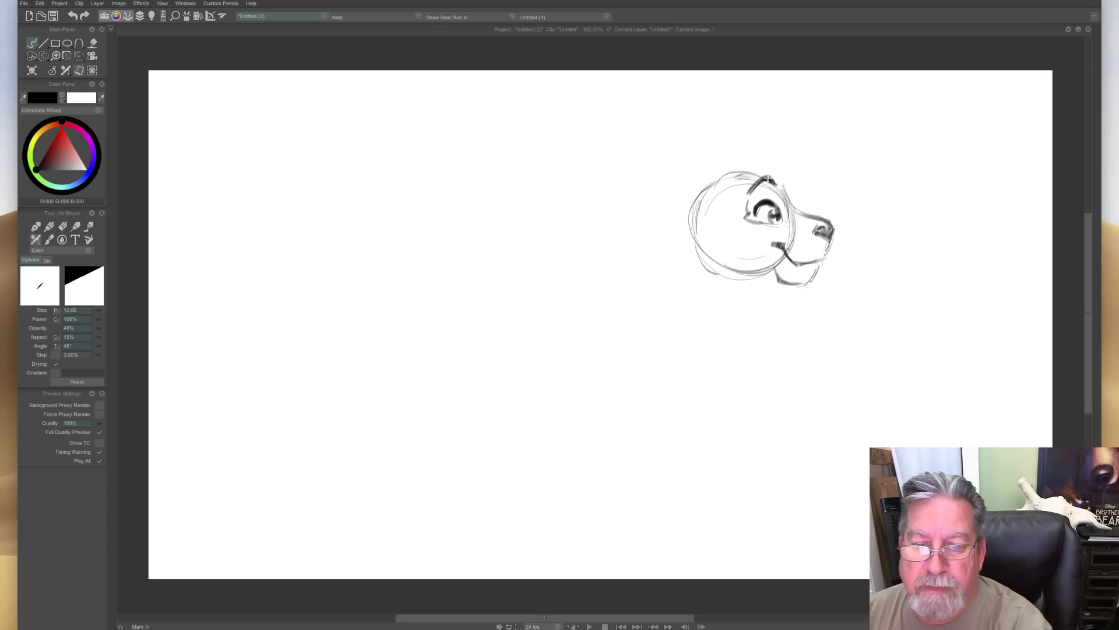
Draw two rounded ears behind the head, and darken the top of the skull and the back of the cheek.
mouse_move(775, 175)
mouse_down()
mouse_move(667, 170)
mouse_move(658, 196)
mouse_move(692, 231)
mouse_move(670, 168)
mouse_move(673, 231)
mouse_move(660, 204)
mouse_move(685, 217)
mouse_up()
mouse_move(676, 178)
mouse_down()
mouse_move(691, 217)
mouse_move(671, 233)
mouse_move(697, 240)
mouse_move(707, 268)
mouse_up()
mouse_move(777, 183)
mouse_down()
mouse_move(717, 181)
mouse_move(682, 168)
mouse_move(707, 160)
mouse_move(732, 176)
mouse_up()
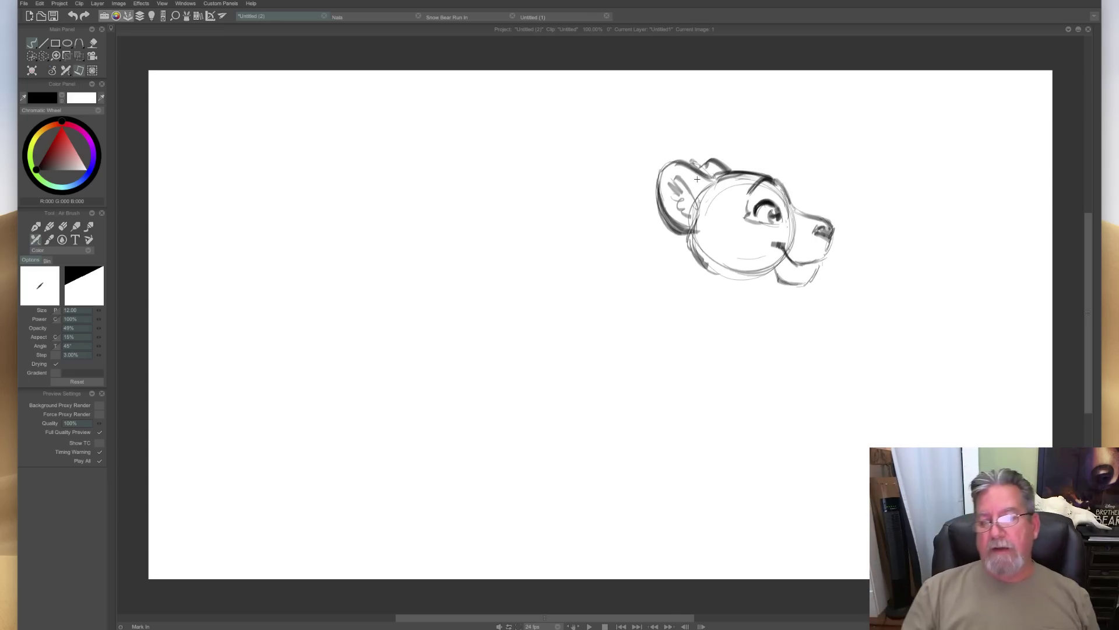
mouse_move(702, 206)
mouse_down()
mouse_move(694, 251)
mouse_move(707, 271)
mouse_move(698, 257)
mouse_up()
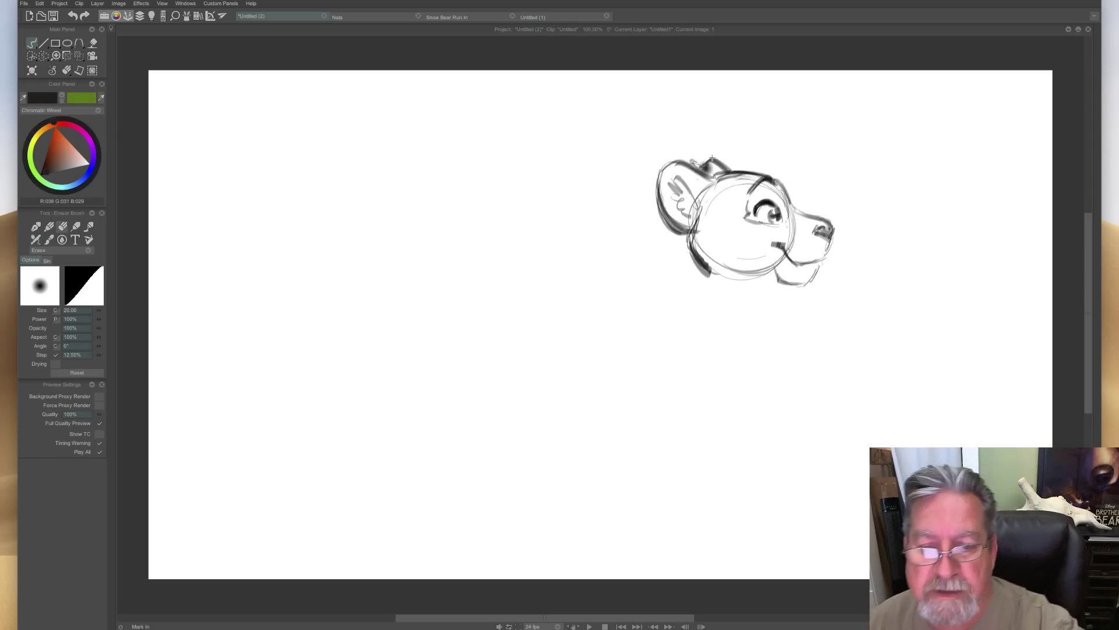
Replace the rounded ears with a narrower, upright near ear seen from the side.
drag(712, 157, 670, 225)
mouse_move(692, 158)
mouse_down()
mouse_move(657, 210)
mouse_move(661, 192)
mouse_move(695, 190)
mouse_move(732, 161)
mouse_move(721, 174)
mouse_move(725, 153)
mouse_move(704, 158)
mouse_move(674, 204)
mouse_move(688, 235)
mouse_up()
key(n)
drag(672, 208, 685, 236)
drag(714, 171, 691, 235)
drag(709, 197, 687, 220)
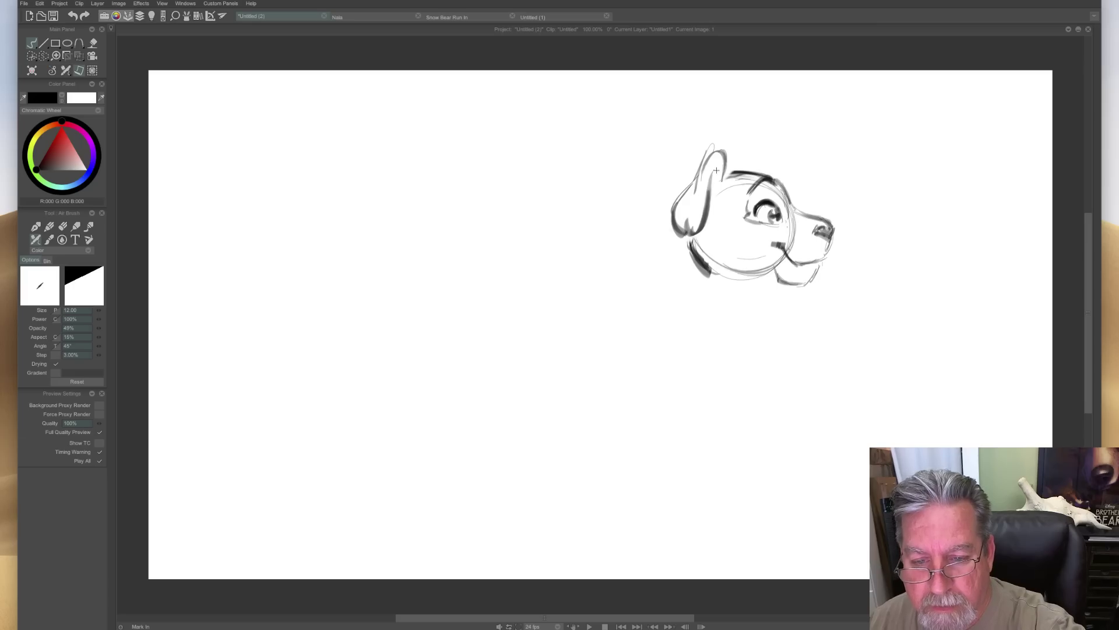
Darken the near ear, add fur tufts at its front edge and draw the small far ear.
drag(717, 170, 708, 215)
mouse_move(723, 150)
mouse_down()
mouse_move(711, 176)
mouse_move(699, 153)
mouse_move(691, 199)
mouse_move(673, 207)
mouse_move(690, 225)
mouse_up()
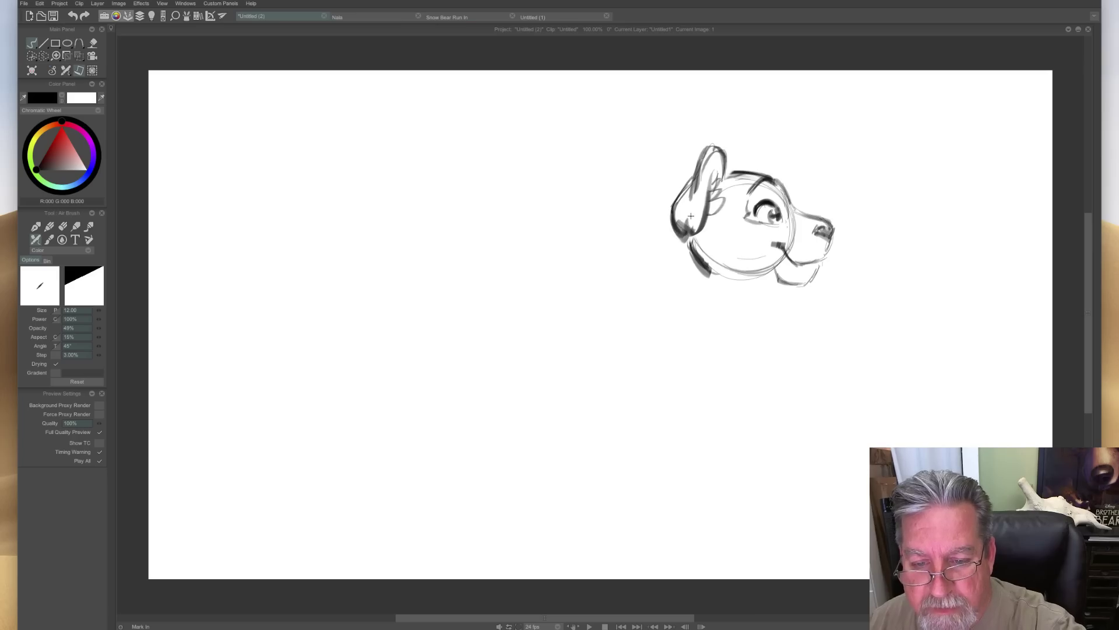
mouse_move(728, 160)
mouse_down()
mouse_move(739, 146)
mouse_move(748, 173)
mouse_move(730, 167)
mouse_up()
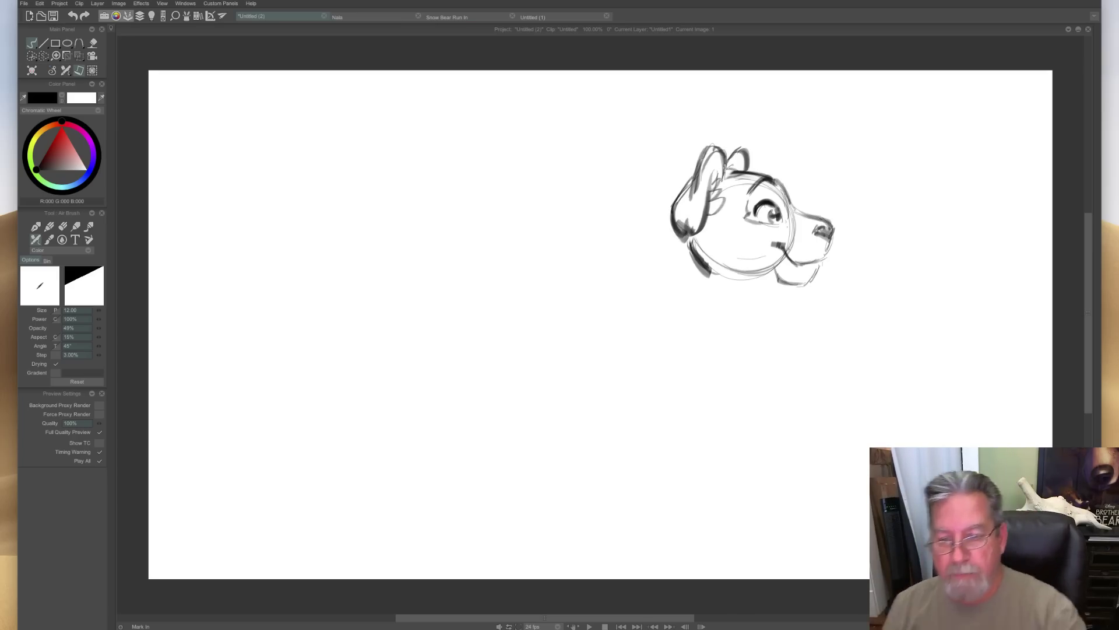
Darken the lower jaw, and draw the throat, the nape down to the shoulder and the side of the neck.
mouse_move(778, 280)
mouse_down()
mouse_move(809, 281)
mouse_move(793, 270)
mouse_move(814, 267)
mouse_move(810, 280)
mouse_move(763, 293)
mouse_move(773, 255)
mouse_up()
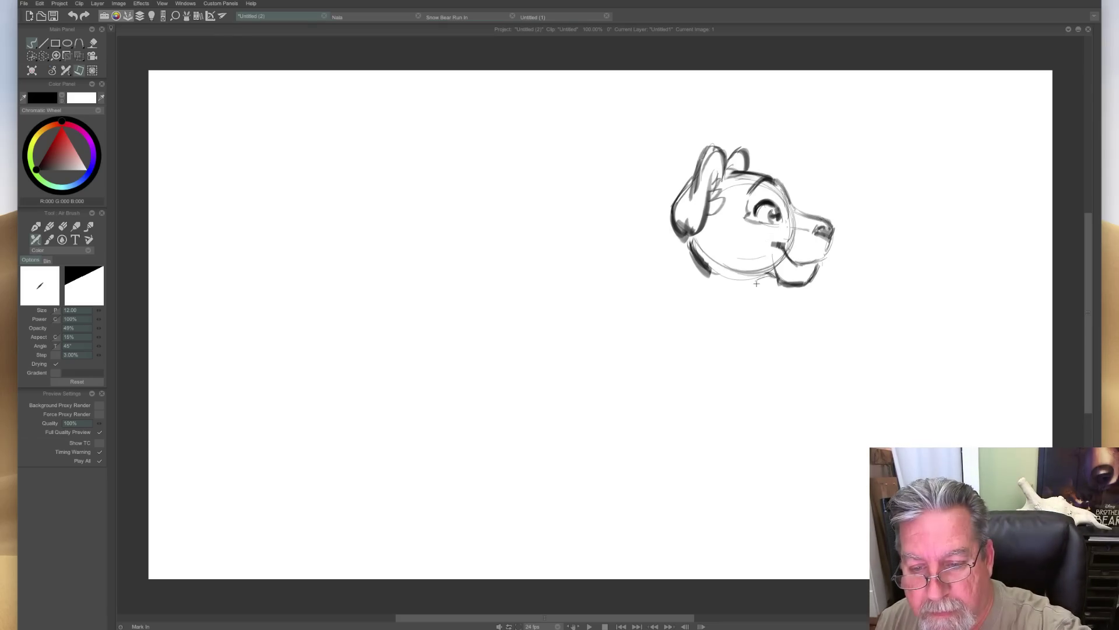
mouse_move(717, 328)
mouse_down()
mouse_move(749, 292)
mouse_move(718, 327)
mouse_up()
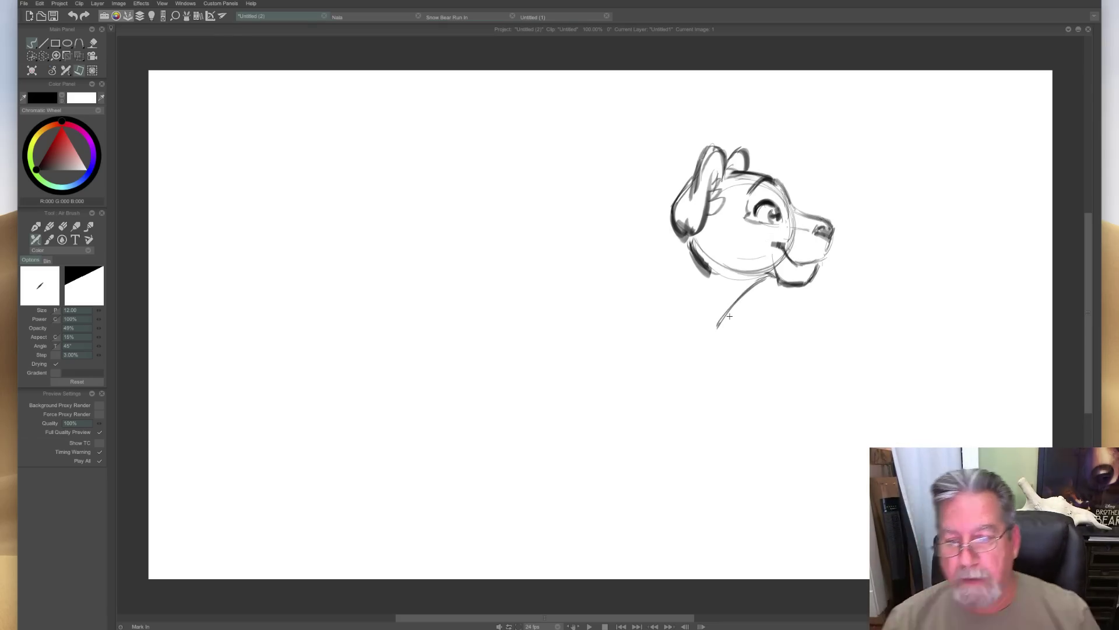
mouse_move(767, 275)
mouse_down()
mouse_move(720, 317)
mouse_move(763, 276)
mouse_up()
mouse_move(667, 227)
mouse_down()
mouse_move(642, 227)
mouse_move(597, 268)
mouse_up()
drag(663, 253, 694, 341)
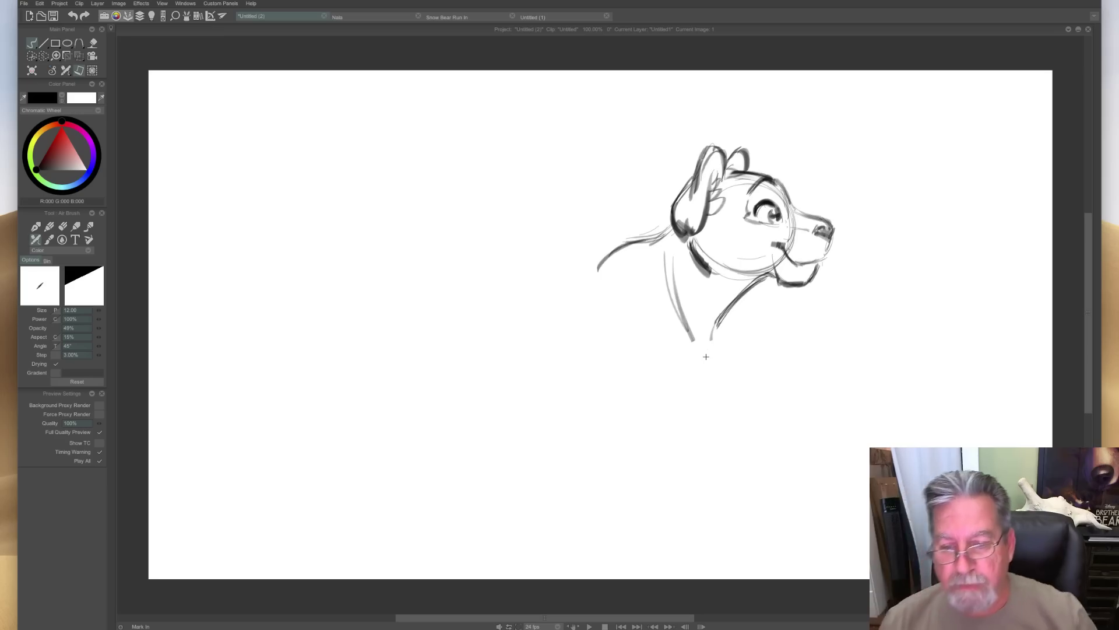
Extend the back line from the shoulders to the rump, and add a second throat line under the jaw.
drag(596, 261, 403, 289)
drag(469, 263, 402, 302)
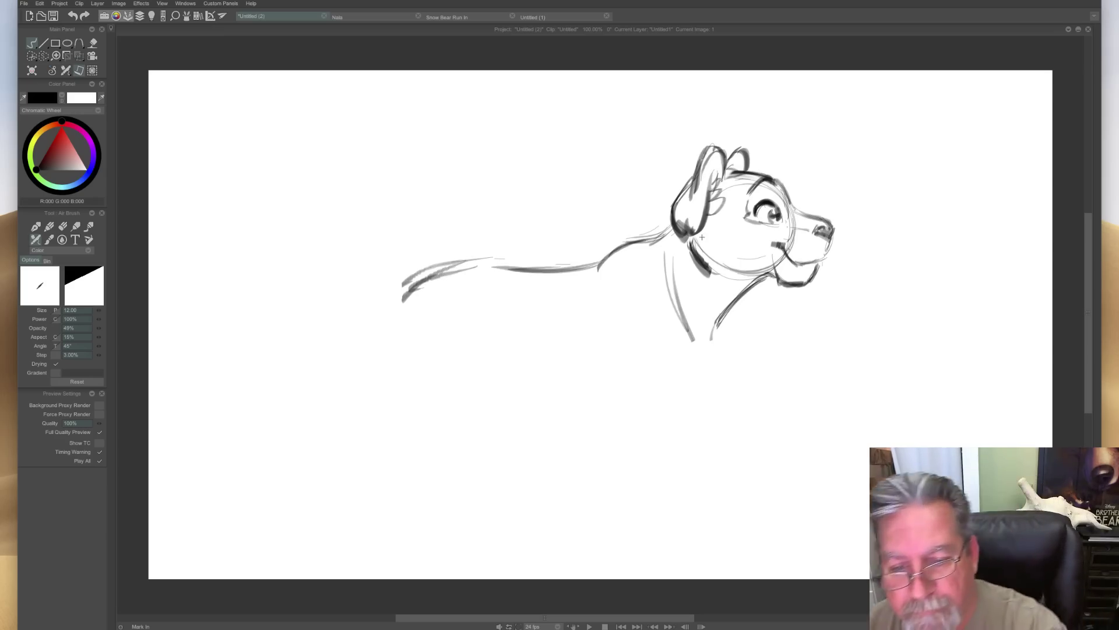
mouse_move(698, 258)
mouse_down()
mouse_move(750, 266)
mouse_move(721, 278)
mouse_move(703, 323)
mouse_up()
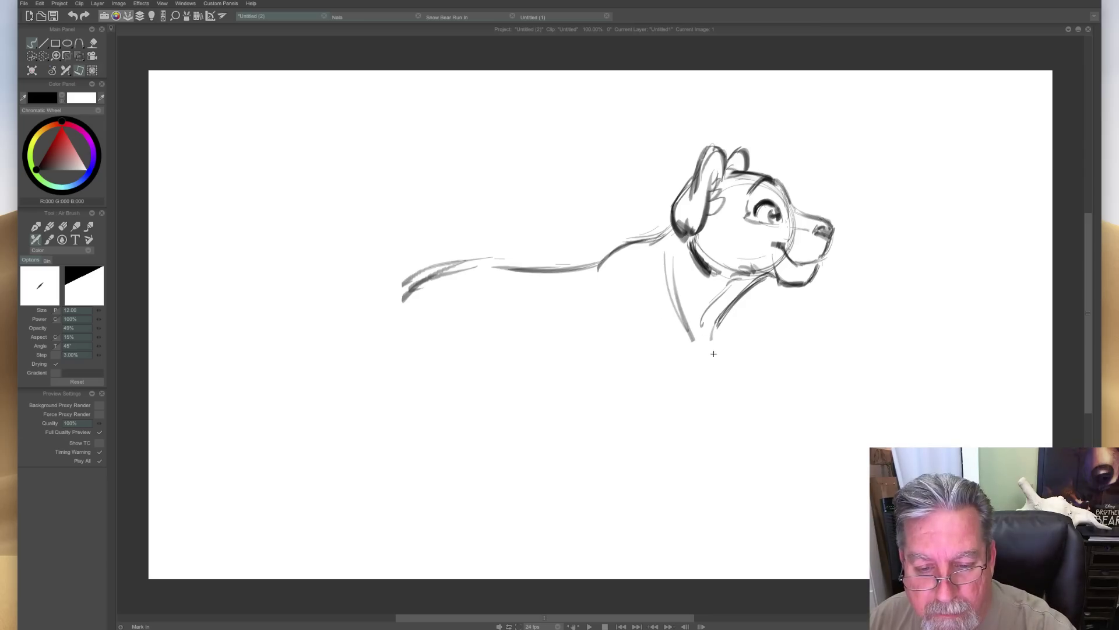
Draw the chest line and the front and back contours of the near front leg from elbow to wrist.
mouse_move(663, 265)
mouse_down()
mouse_move(688, 345)
mouse_move(680, 391)
mouse_up()
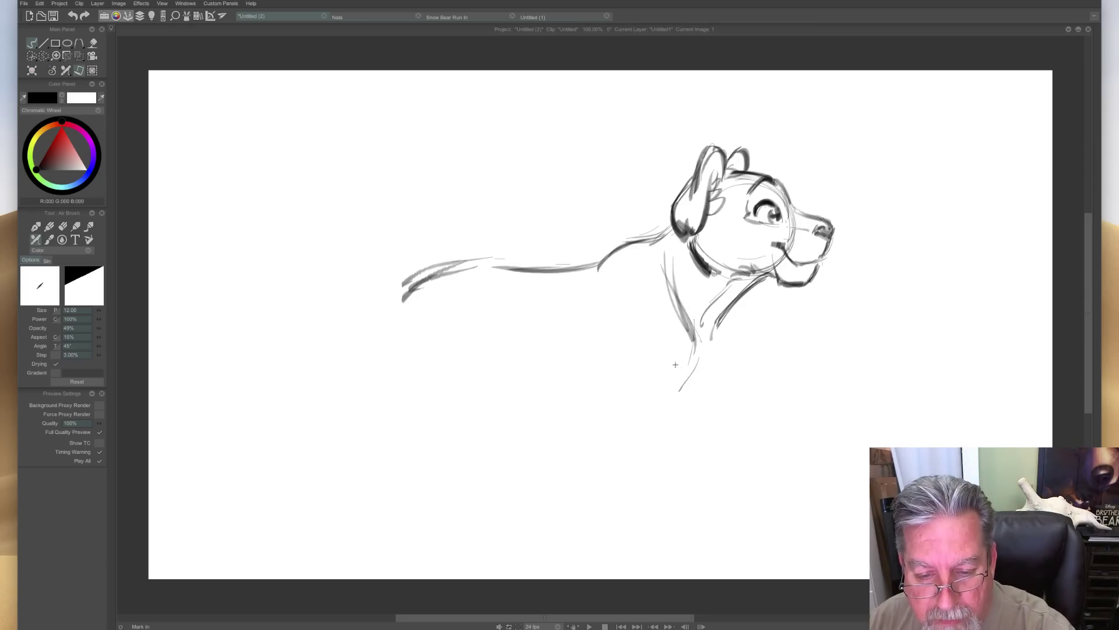
mouse_move(618, 344)
mouse_down()
mouse_move(618, 386)
mouse_move(606, 394)
mouse_move(636, 434)
mouse_up()
mouse_move(621, 368)
mouse_down()
mouse_move(607, 398)
mouse_move(646, 446)
mouse_up()
drag(679, 392, 704, 440)
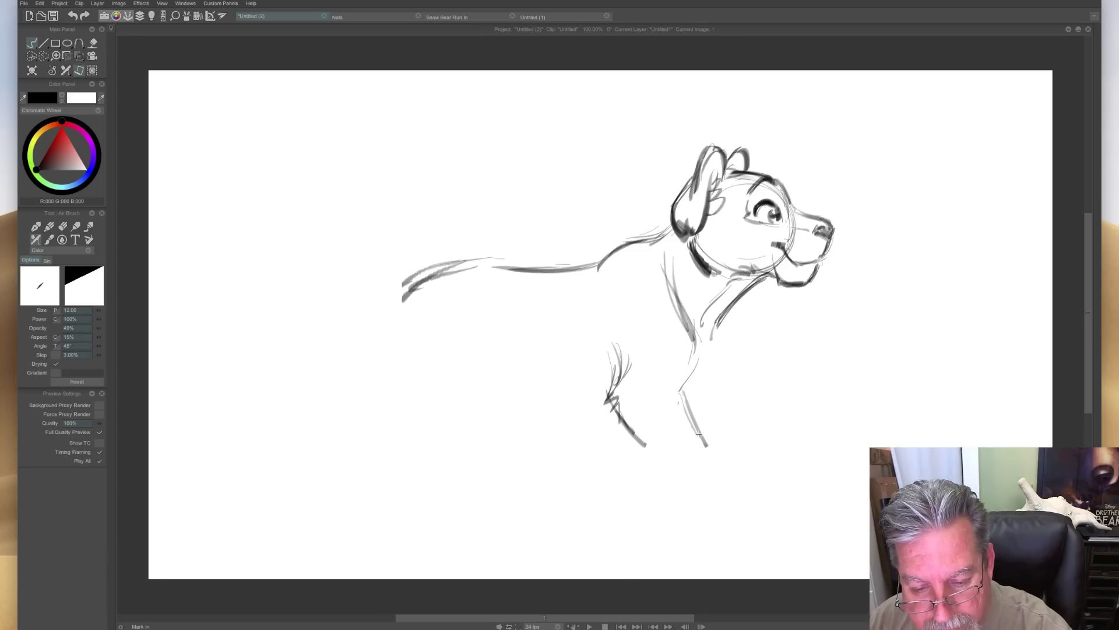
mouse_move(695, 336)
mouse_down()
mouse_move(680, 397)
mouse_move(693, 390)
mouse_up()
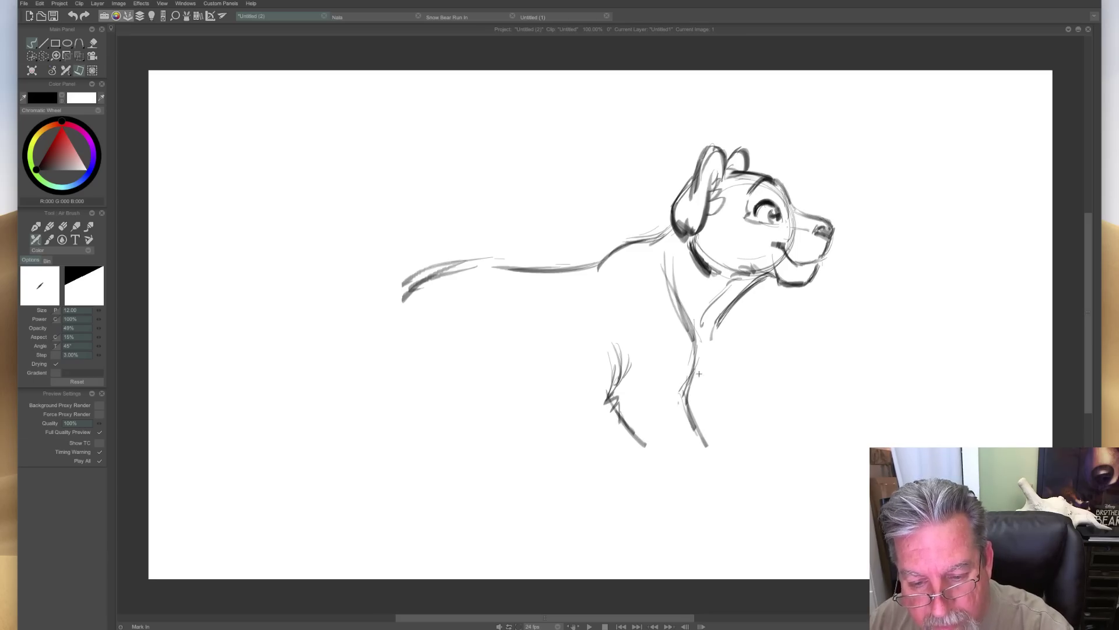
drag(707, 330, 692, 378)
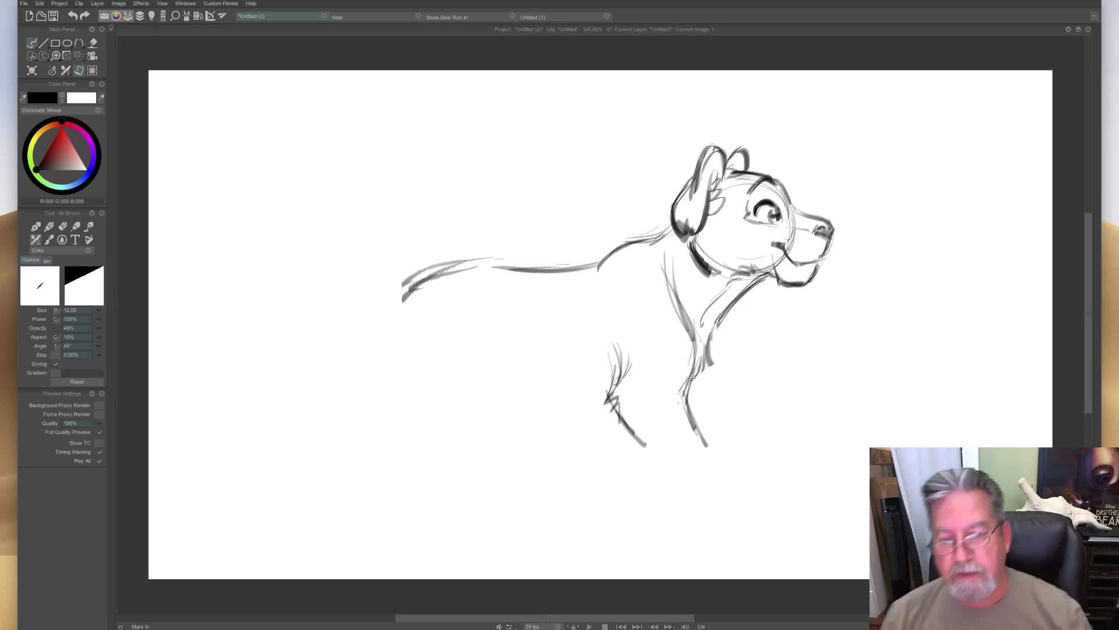
Draw the near front leg's lifted, folded-back paw with dark pads, and strengthen the back of the forearm.
mouse_move(630, 427)
mouse_down()
mouse_move(664, 460)
mouse_move(707, 469)
mouse_move(681, 477)
mouse_move(666, 501)
mouse_move(644, 491)
mouse_move(654, 496)
mouse_up()
drag(657, 469, 644, 486)
drag(659, 467, 647, 478)
mouse_move(655, 462)
mouse_down()
mouse_move(645, 477)
mouse_move(664, 470)
mouse_up()
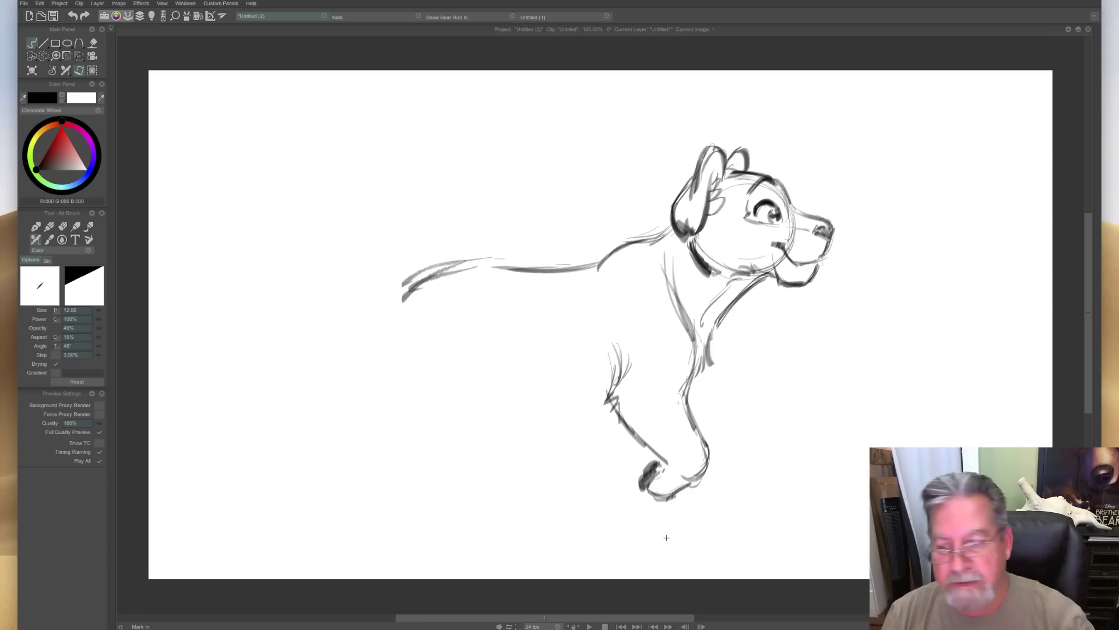
drag(622, 415, 667, 465)
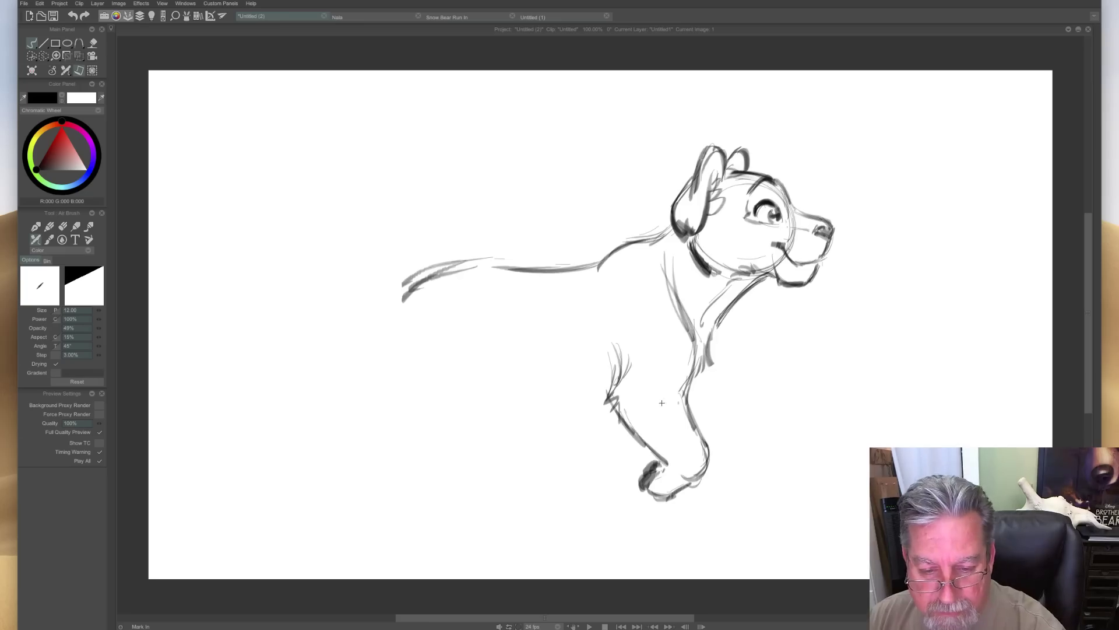
mouse_move(643, 475)
mouse_down()
mouse_move(642, 503)
mouse_move(645, 470)
mouse_up()
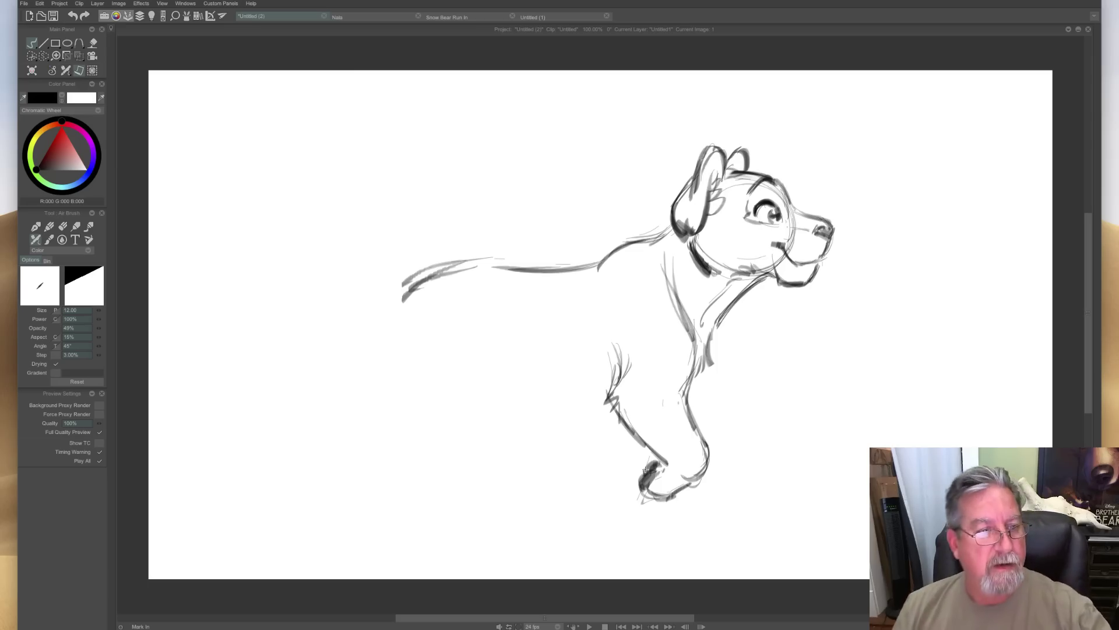
Move the whole sketch about 86 pixels up and 9 pixels right with the Transform tool, and return to the drawing brush.
click(79, 56)
drag(438, 379, 451, 359)
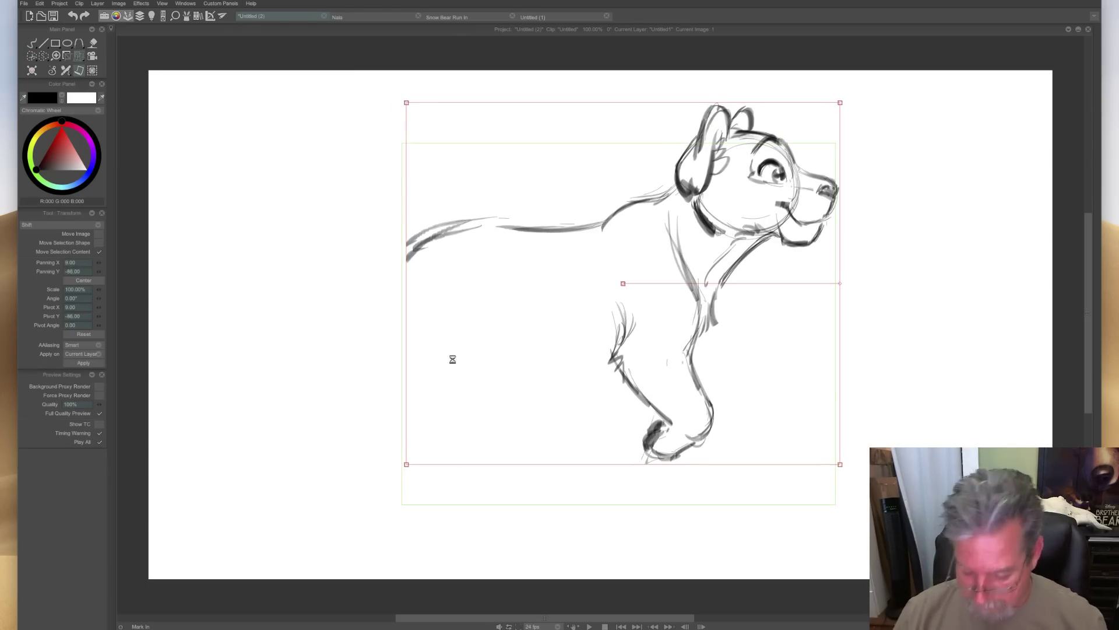
click(66, 70)
click(49, 79)
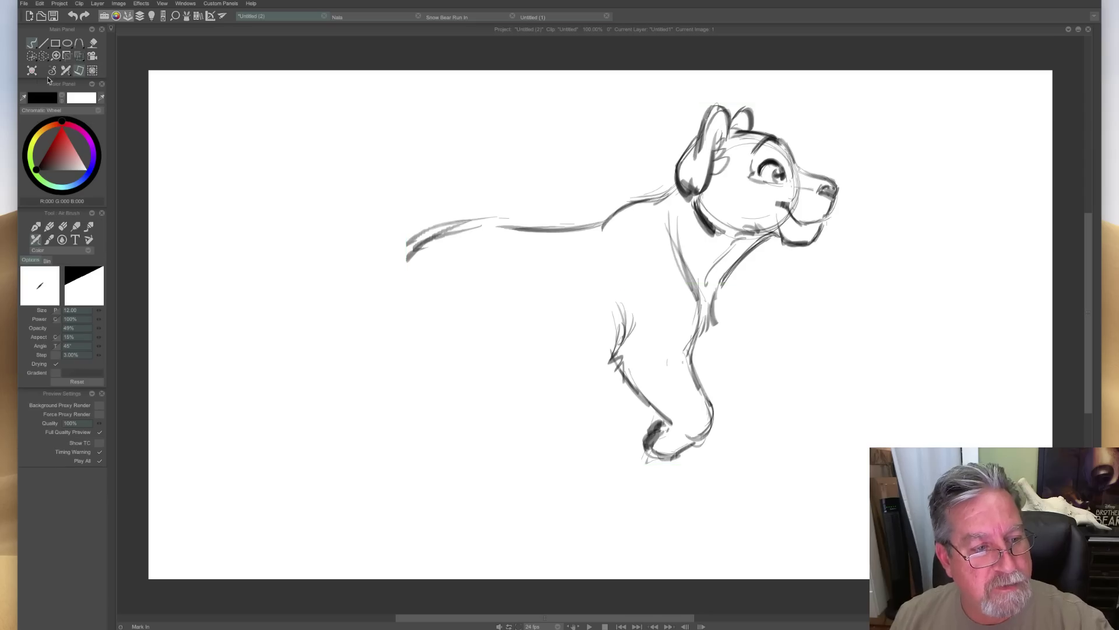
Start the far front leg's line, draw the belly curve, and darken and lengthen the rump line.
drag(623, 459, 649, 407)
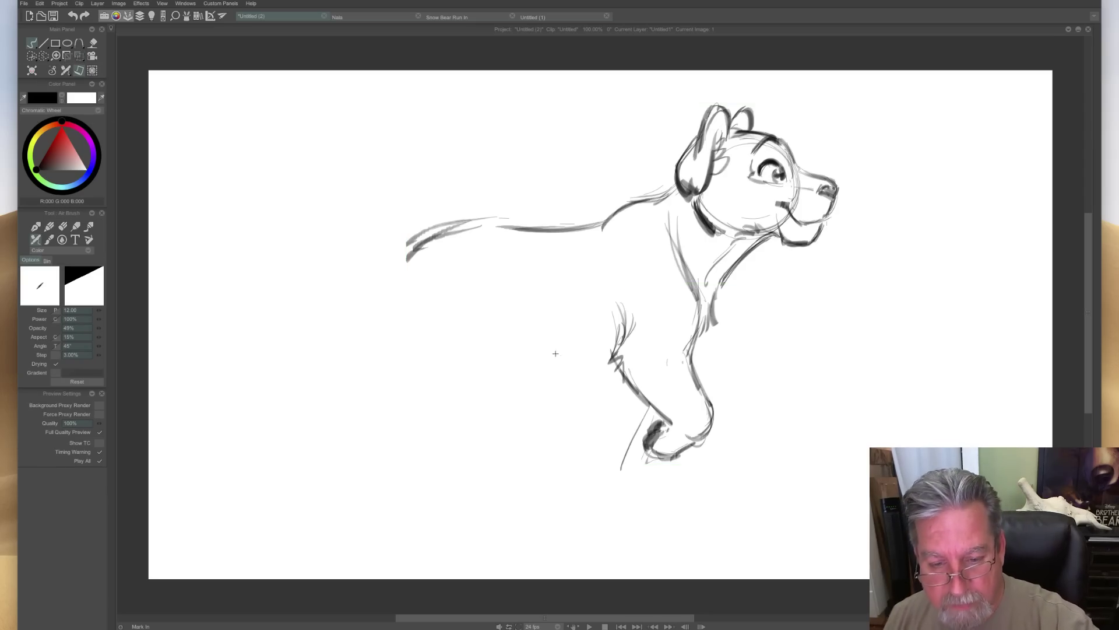
mouse_move(606, 353)
mouse_down()
mouse_move(566, 355)
mouse_move(487, 333)
mouse_move(494, 349)
mouse_move(588, 362)
mouse_move(527, 363)
mouse_move(575, 376)
mouse_move(530, 370)
mouse_up()
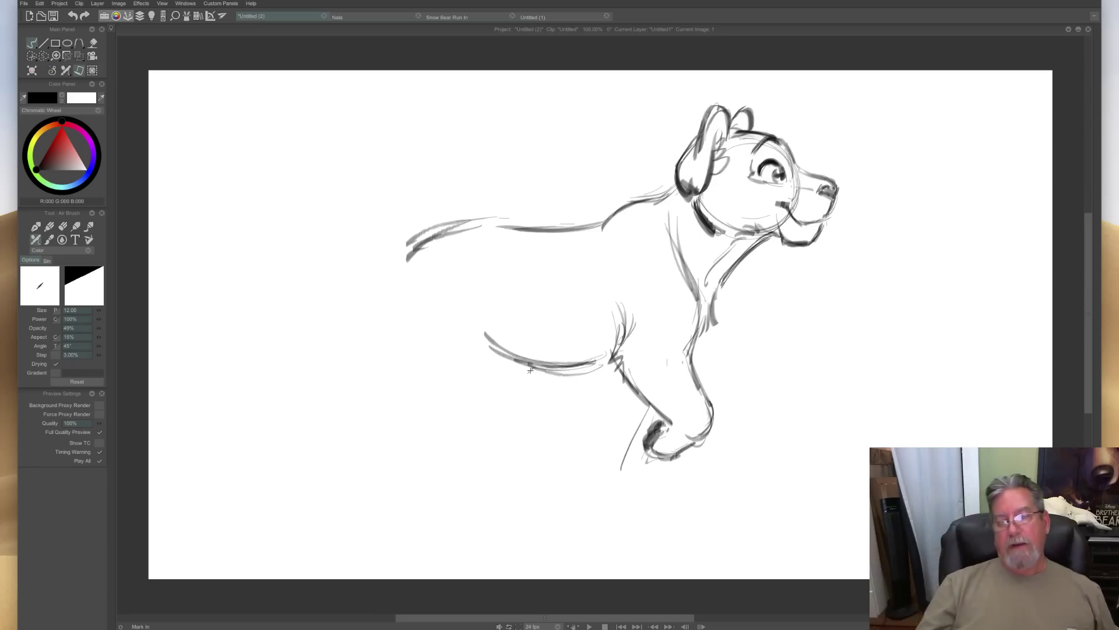
mouse_move(554, 230)
mouse_down()
mouse_move(475, 226)
mouse_move(400, 261)
mouse_up()
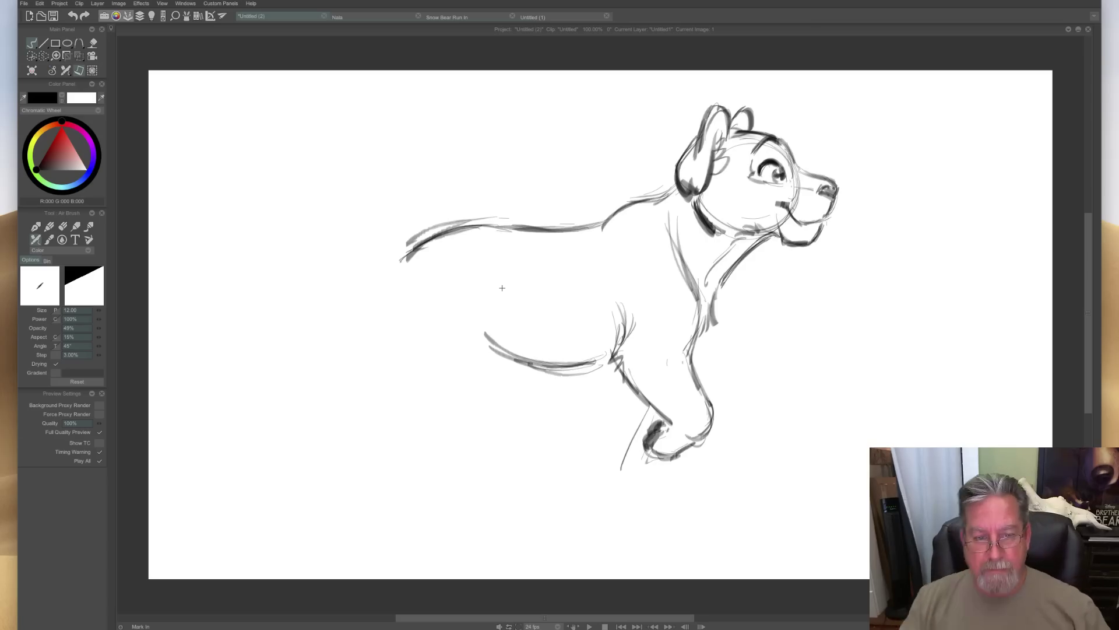
drag(436, 238, 383, 280)
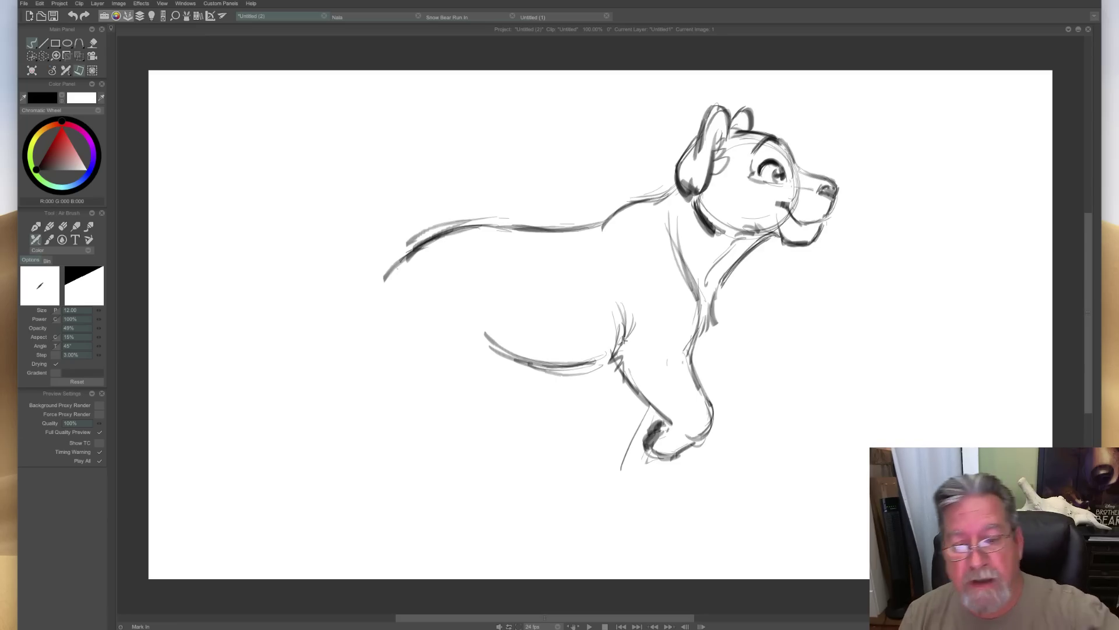
Darken the nape line, erase the rough neck line and draw a curved shoulder contour below the nape.
key(e)
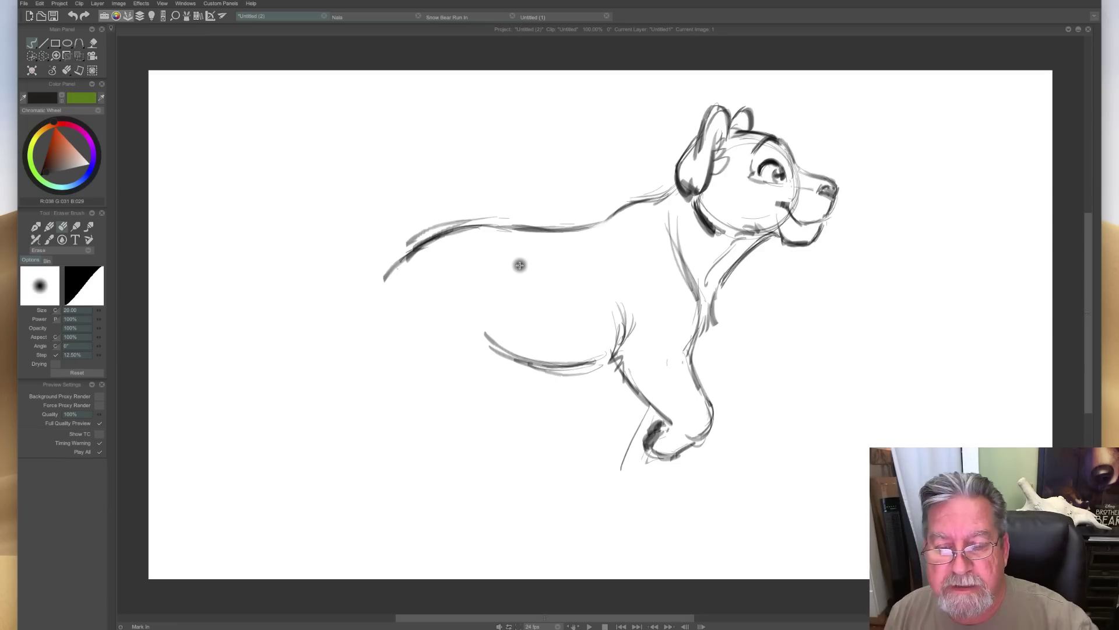
key(b)
drag(656, 200, 675, 184)
drag(670, 189, 609, 216)
mouse_move(638, 201)
mouse_down()
mouse_move(601, 225)
mouse_move(682, 265)
mouse_up()
key(e)
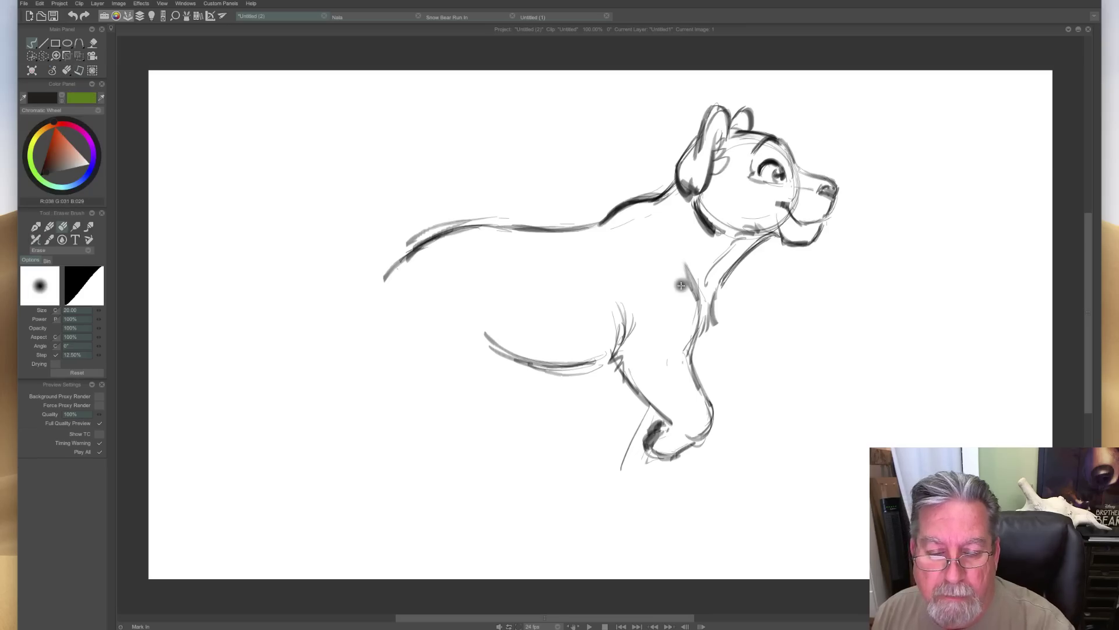
key(b)
mouse_move(611, 234)
mouse_down()
mouse_move(646, 220)
mouse_move(612, 235)
mouse_move(681, 246)
mouse_up()
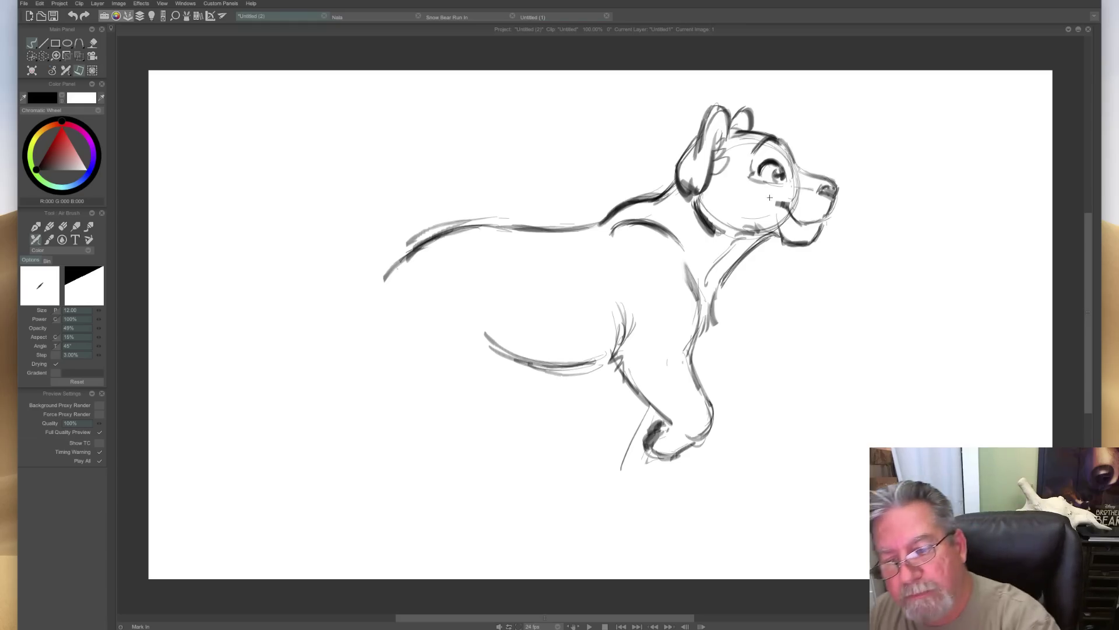
Erase the head circle's construction lines around the mouth, cheek and muzzle.
key(e)
drag(778, 215, 778, 229)
drag(795, 189, 792, 207)
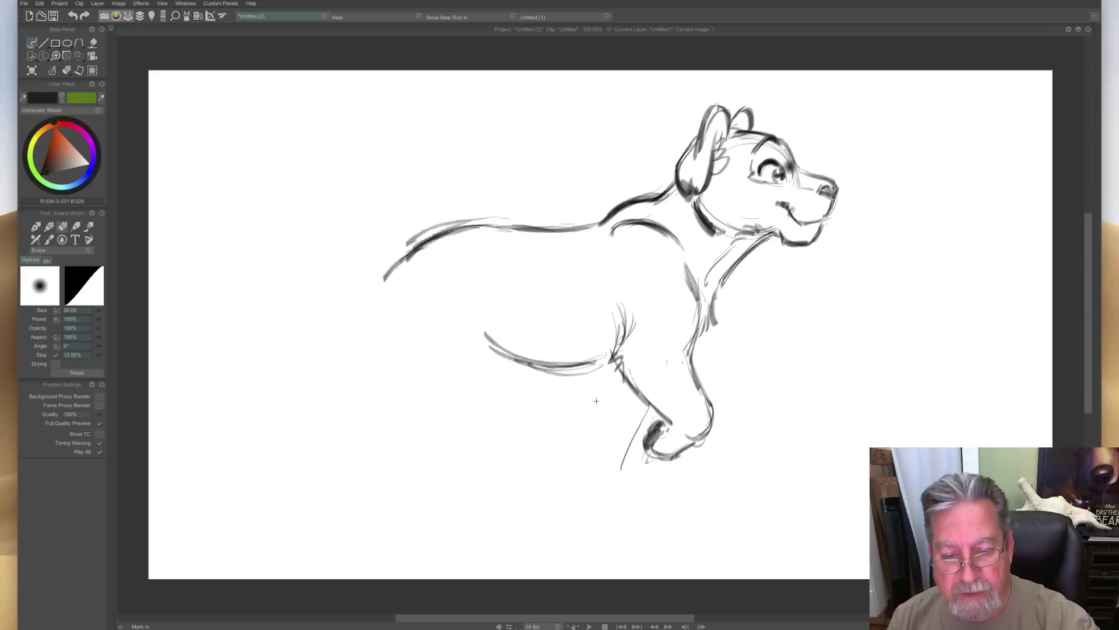
Draw the far front leg beneath the chest with its planted paw, dark toes and sole.
key(e)
drag(644, 397, 616, 462)
mouse_move(590, 375)
mouse_down()
mouse_move(587, 443)
mouse_move(610, 455)
mouse_up()
mouse_move(612, 402)
mouse_down()
mouse_move(588, 472)
mouse_move(621, 477)
mouse_move(589, 478)
mouse_move(594, 489)
mouse_up()
mouse_move(626, 476)
mouse_down()
mouse_move(632, 467)
mouse_move(657, 480)
mouse_move(653, 490)
mouse_up()
drag(644, 465, 654, 491)
mouse_move(625, 477)
mouse_down()
mouse_move(639, 469)
mouse_move(643, 495)
mouse_up()
mouse_move(635, 466)
mouse_down()
mouse_move(625, 485)
mouse_move(643, 495)
mouse_up()
drag(644, 467, 653, 492)
drag(661, 484, 601, 495)
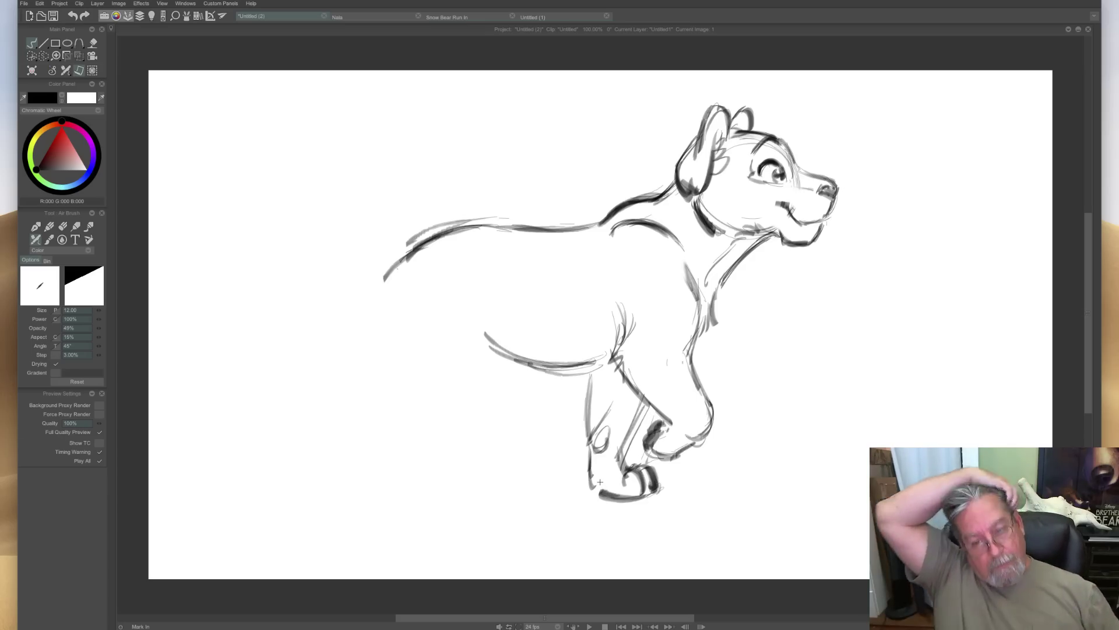
Draw the near hind leg's flank and front contour down to the toe, and erase the belly line crossing the thigh.
drag(495, 258, 520, 360)
mouse_move(499, 295)
mouse_down()
mouse_move(522, 369)
mouse_move(517, 433)
mouse_move(545, 482)
mouse_move(573, 499)
mouse_up()
mouse_move(514, 441)
mouse_down()
mouse_move(547, 479)
mouse_move(535, 468)
mouse_up()
drag(520, 373, 512, 446)
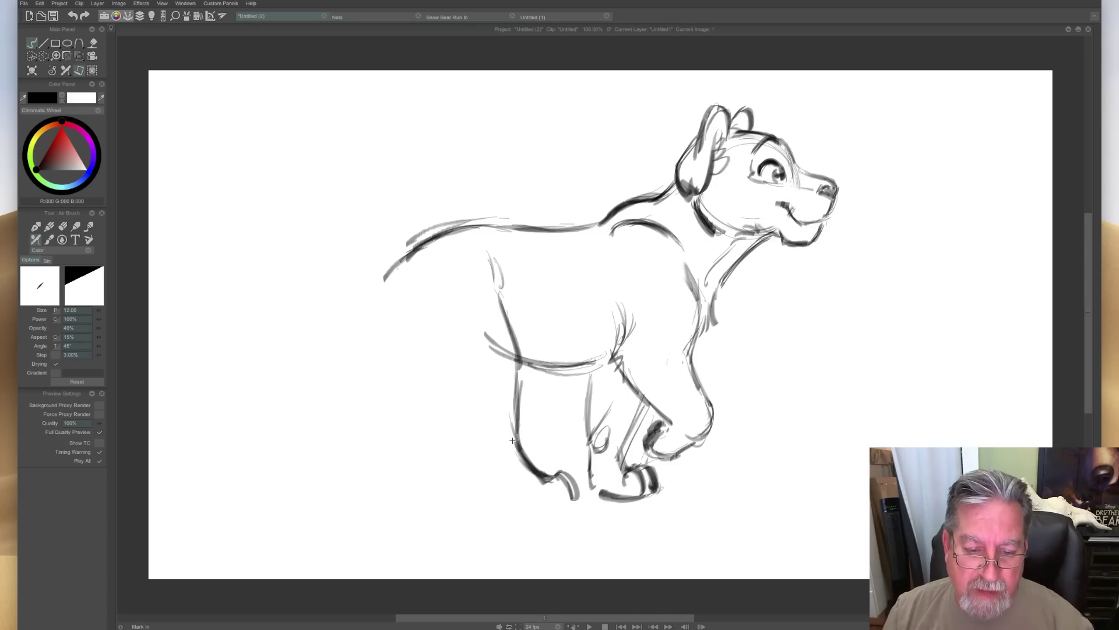
key(e)
mouse_move(502, 354)
mouse_down()
mouse_move(482, 320)
mouse_move(509, 372)
mouse_up()
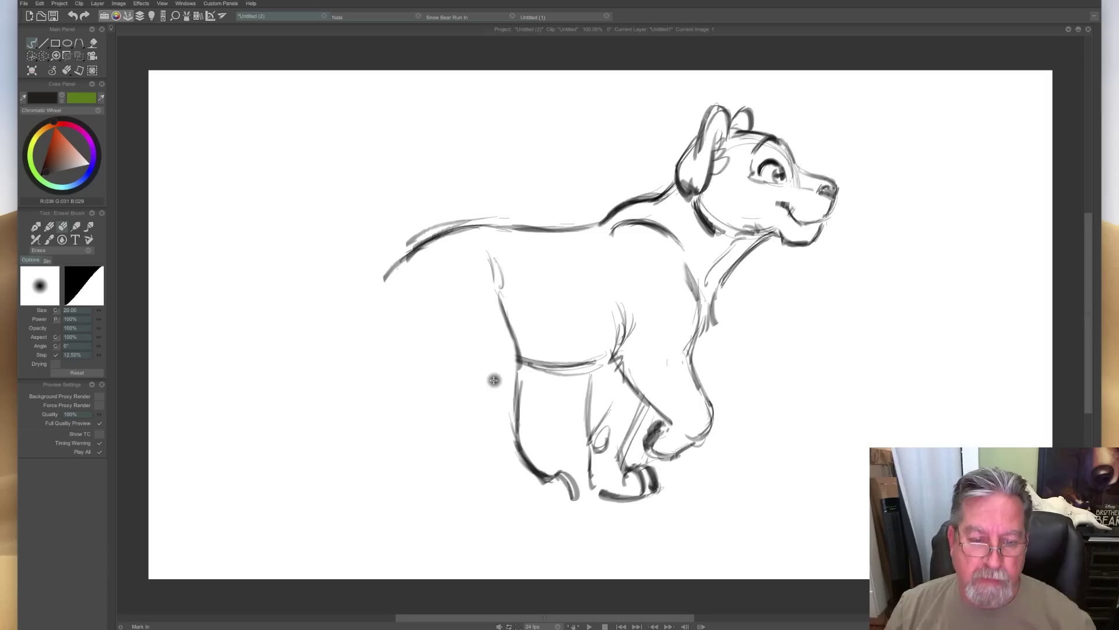
Darken the near hind leg's front contour, and draw its back contour, hock and planted paw with dark toes.
mouse_move(496, 296)
mouse_down()
mouse_move(519, 443)
mouse_move(542, 474)
mouse_move(558, 466)
mouse_move(576, 495)
mouse_move(525, 499)
mouse_up()
drag(517, 434, 545, 474)
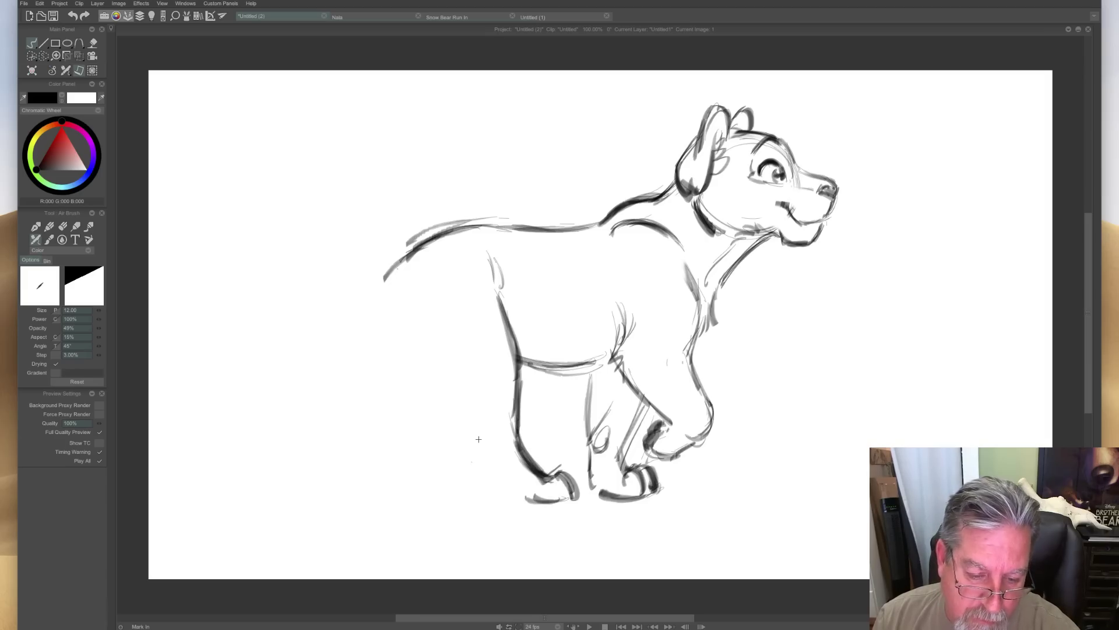
mouse_move(477, 443)
mouse_down()
mouse_move(485, 467)
mouse_move(525, 498)
mouse_move(484, 462)
mouse_up()
mouse_move(460, 412)
mouse_down()
mouse_move(476, 458)
mouse_move(506, 486)
mouse_up()
drag(399, 306, 443, 377)
mouse_move(402, 310)
mouse_down()
mouse_move(400, 340)
mouse_move(454, 402)
mouse_move(466, 365)
mouse_up()
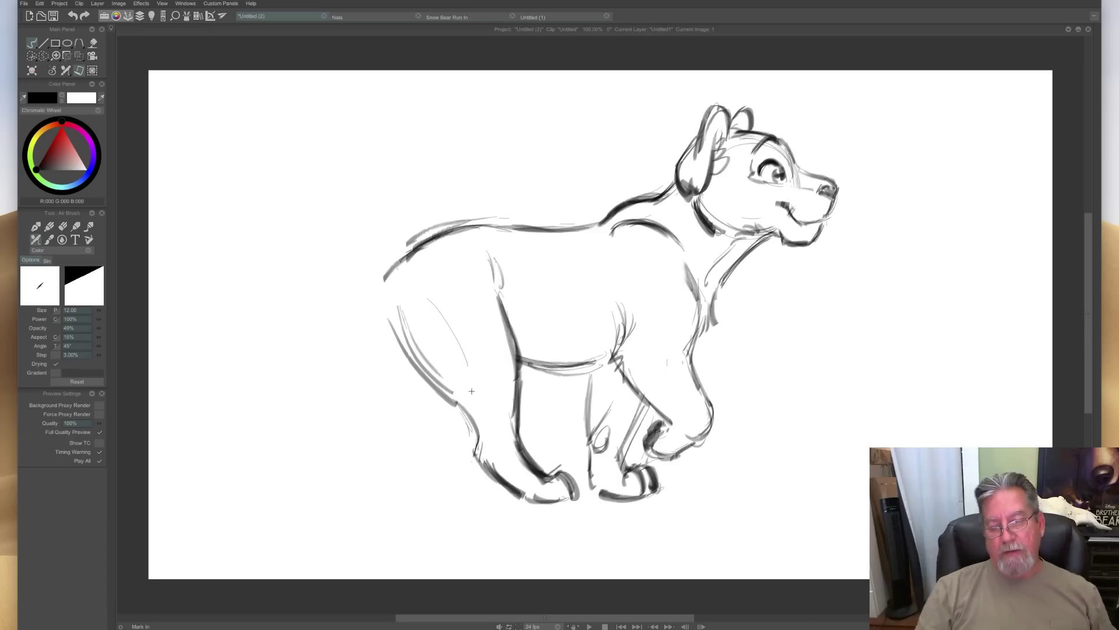
mouse_move(457, 402)
mouse_down()
mouse_move(472, 453)
mouse_move(513, 496)
mouse_up()
drag(478, 447, 464, 418)
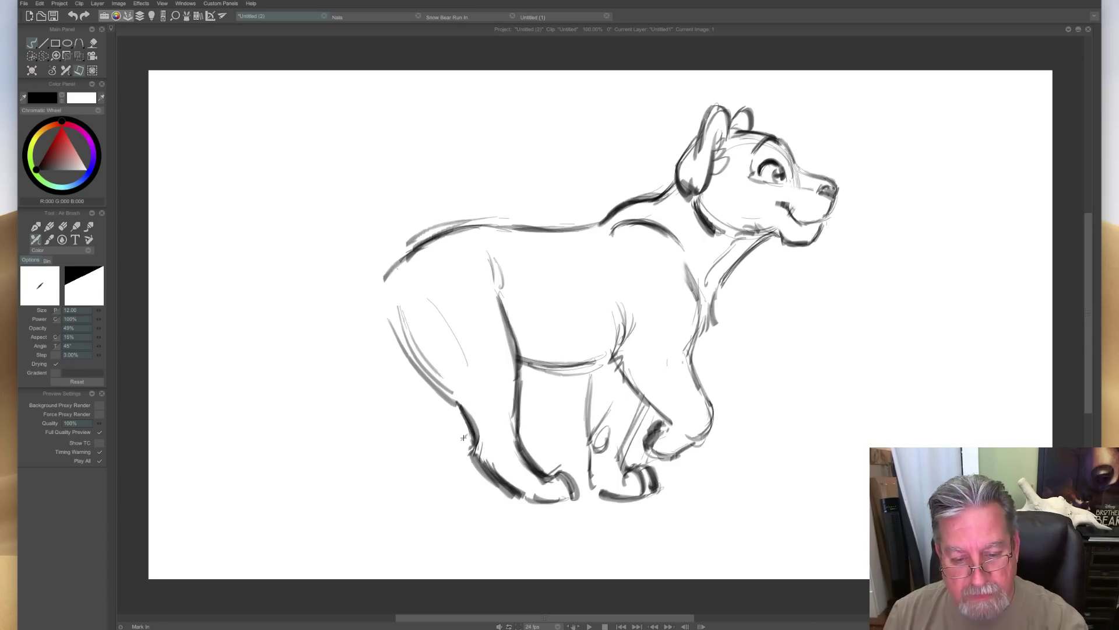
mouse_move(541, 466)
mouse_down()
mouse_move(578, 497)
mouse_move(541, 502)
mouse_move(532, 490)
mouse_up()
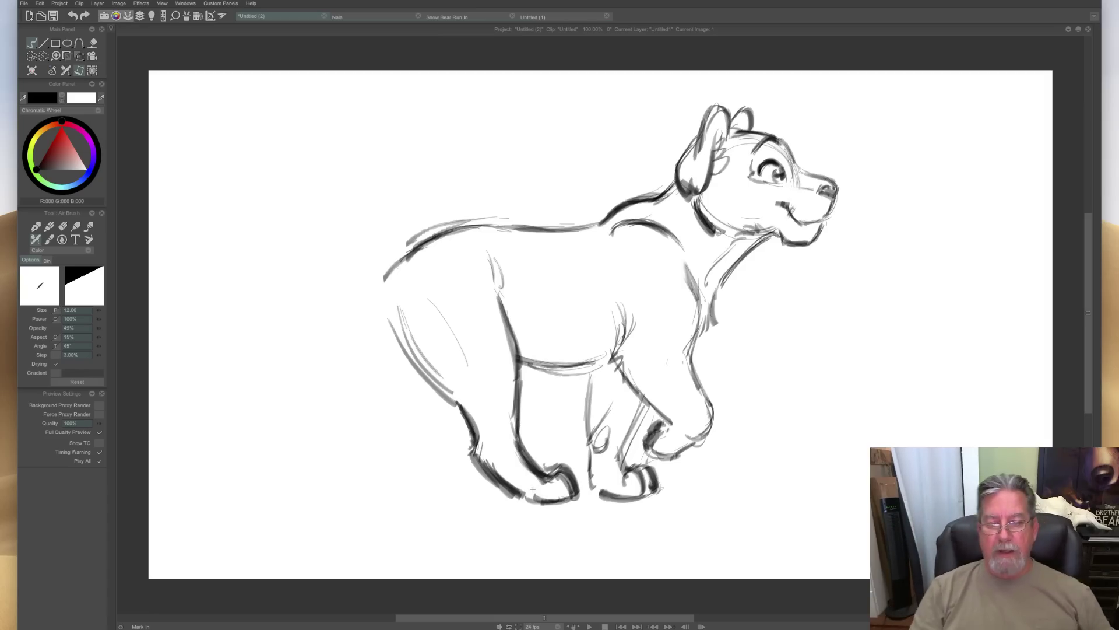
Darken the rump line and the back contour of the near thigh.
drag(402, 263, 462, 232)
drag(402, 258, 456, 233)
mouse_move(385, 275)
mouse_down()
mouse_move(470, 231)
mouse_move(430, 362)
mouse_up()
drag(402, 304, 443, 386)
Draw the far hind leg stretched out behind the body, with its thigh, hock and planted paw.
drag(384, 272, 353, 368)
drag(365, 327, 354, 367)
mouse_move(472, 330)
mouse_down()
mouse_move(432, 353)
mouse_move(421, 395)
mouse_move(380, 421)
mouse_up()
drag(360, 366, 334, 396)
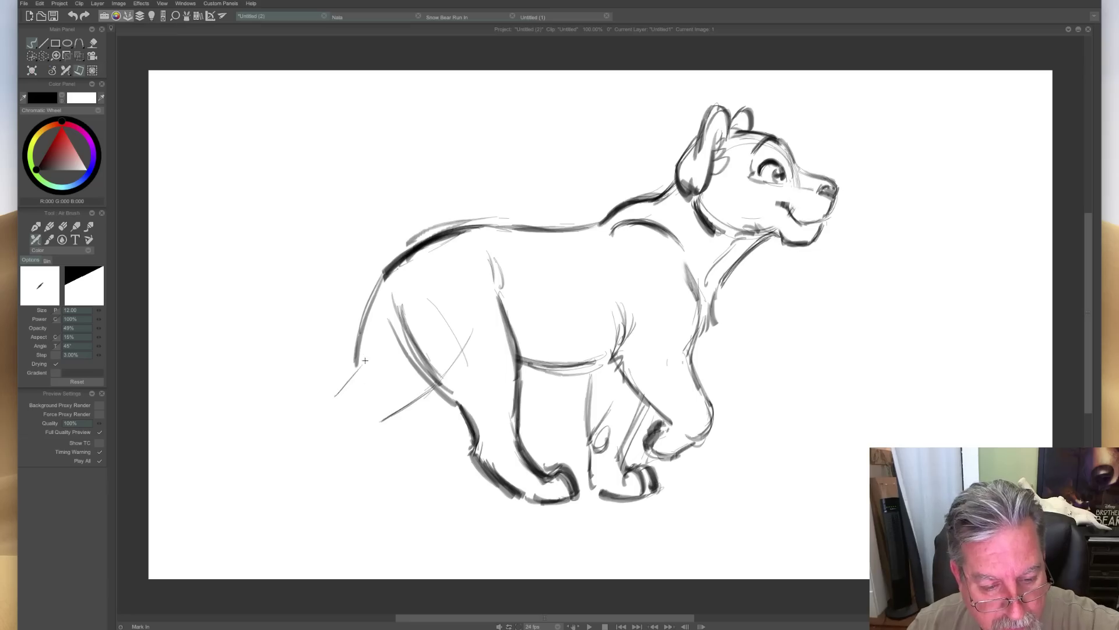
drag(361, 350, 353, 374)
mouse_move(416, 390)
mouse_down()
mouse_move(364, 428)
mouse_move(344, 468)
mouse_up()
mouse_move(357, 373)
mouse_down()
mouse_move(318, 417)
mouse_move(317, 432)
mouse_move(340, 418)
mouse_move(316, 464)
mouse_up()
mouse_move(325, 411)
mouse_down()
mouse_move(313, 471)
mouse_move(368, 469)
mouse_move(382, 485)
mouse_move(373, 495)
mouse_up()
mouse_move(356, 445)
mouse_down()
mouse_move(359, 479)
mouse_move(336, 493)
mouse_move(320, 466)
mouse_move(326, 493)
mouse_up()
mouse_move(317, 454)
mouse_down()
mouse_move(330, 493)
mouse_move(373, 491)
mouse_move(333, 500)
mouse_up()
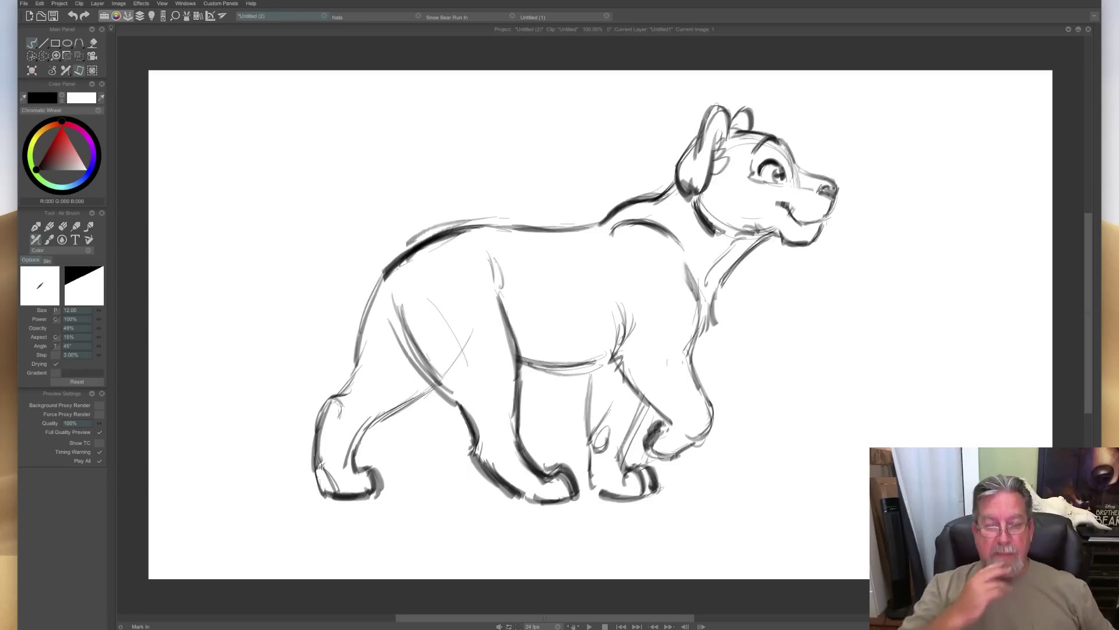
Move the whole cub drawing right and slightly down on the canvas with the Transform tool.
click(79, 58)
drag(491, 402, 555, 411)
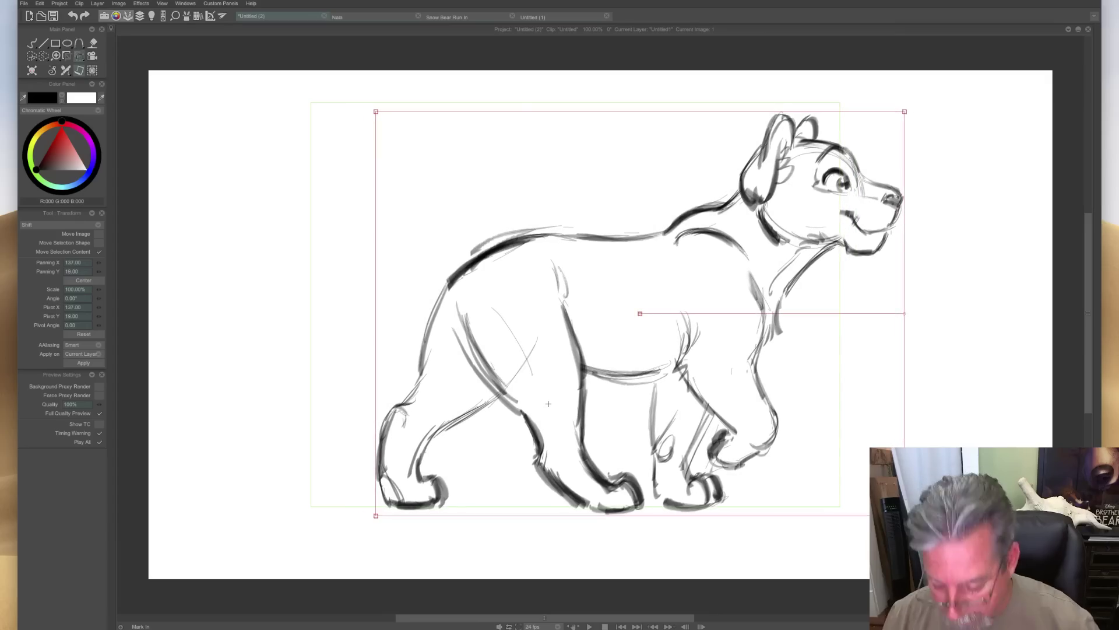
key(Return)
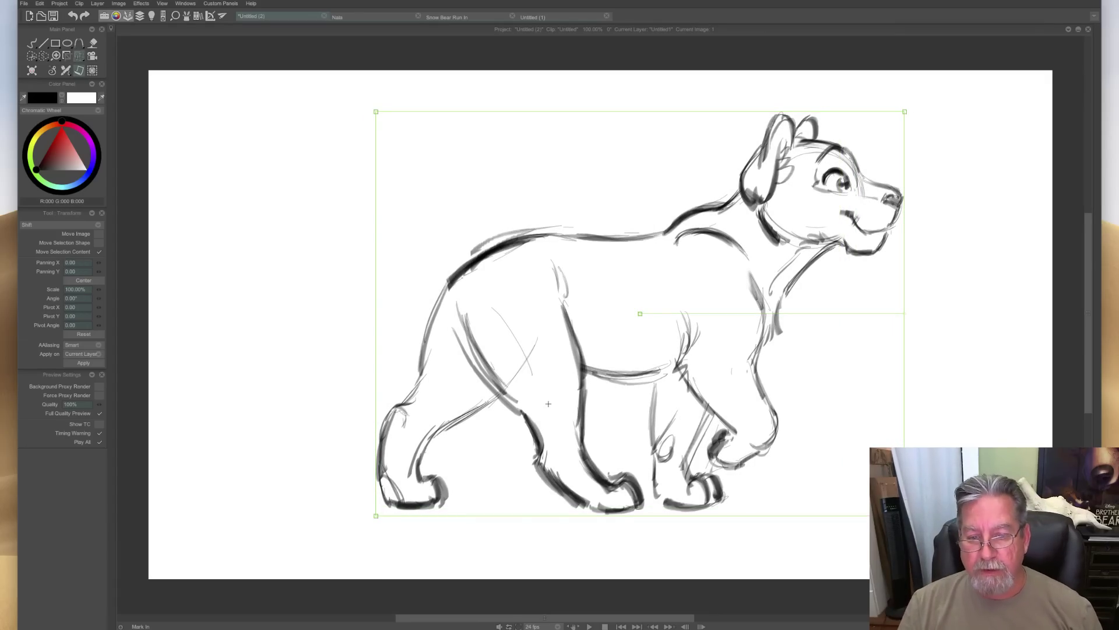
Draw a long tail sweeping down from the rump and curling up into a dark hatched tuft.
click(66, 70)
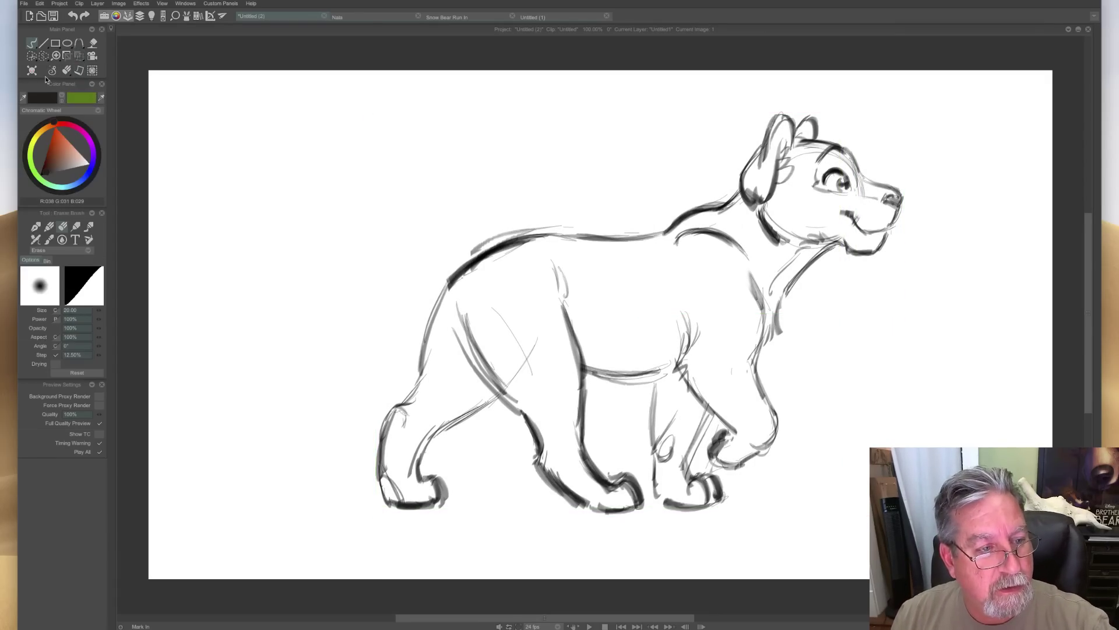
right_click(64, 74)
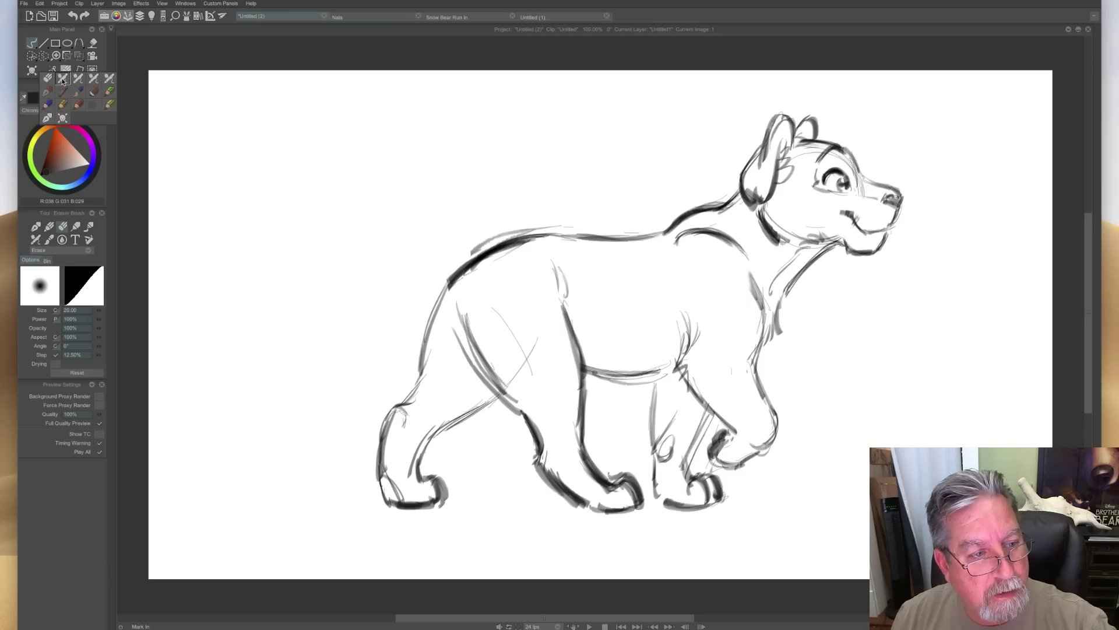
click(63, 79)
mouse_move(446, 279)
mouse_down()
mouse_move(307, 443)
mouse_move(324, 413)
mouse_move(276, 452)
mouse_move(267, 389)
mouse_move(283, 446)
mouse_move(228, 413)
mouse_move(264, 449)
mouse_move(289, 454)
mouse_move(223, 423)
mouse_move(282, 457)
mouse_move(256, 423)
mouse_move(239, 449)
mouse_up()
mouse_move(446, 306)
mouse_down()
mouse_move(416, 342)
mouse_move(450, 313)
mouse_move(340, 434)
mouse_up()
drag(385, 384, 303, 462)
drag(360, 420, 286, 460)
Erase the far hind leg's line crossing the tail base, and darken the area under the tail.
key(e)
drag(447, 287, 426, 328)
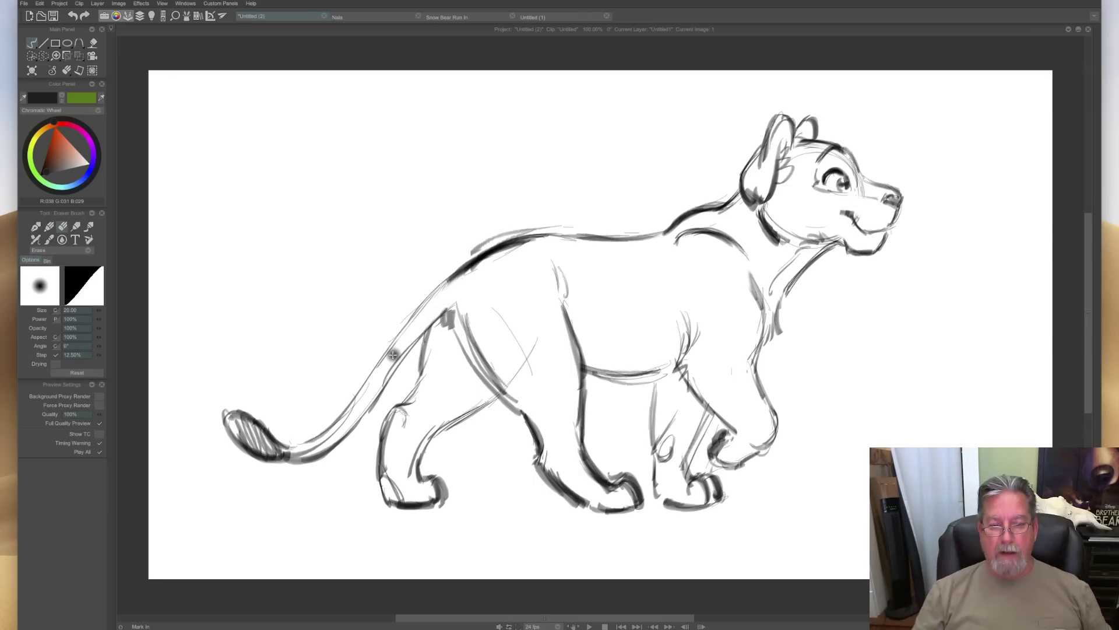
key(b)
drag(443, 318, 455, 300)
drag(455, 302, 468, 340)
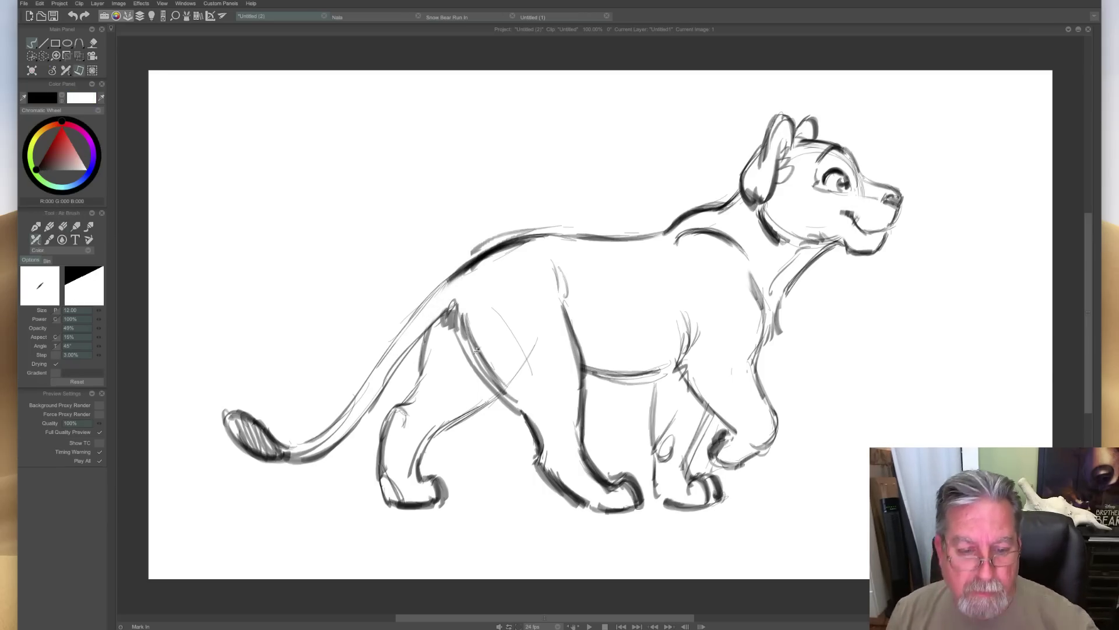
Darken the belly line and the contours of the far front leg.
mouse_move(671, 373)
mouse_down()
mouse_move(604, 383)
mouse_move(667, 376)
mouse_up()
mouse_move(609, 383)
mouse_down()
mouse_move(653, 396)
mouse_move(651, 433)
mouse_up()
drag(711, 411, 687, 455)
mouse_move(711, 414)
mouse_down()
mouse_move(687, 463)
mouse_move(691, 487)
mouse_up()
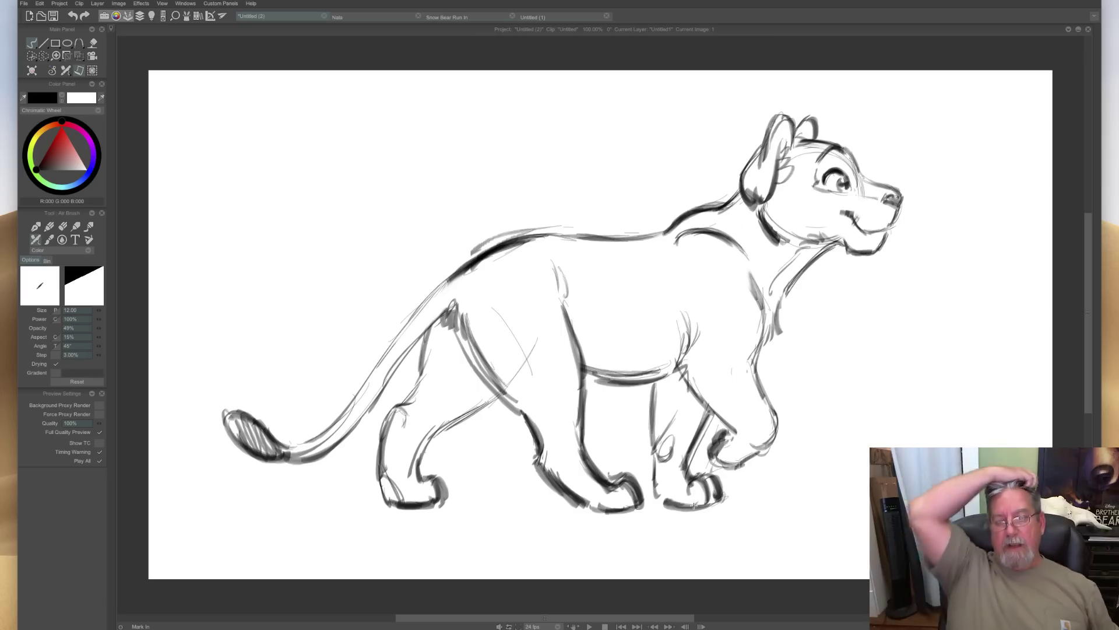
Strengthen the chest and belly contours, sketch a light line across the near upper foreleg, and hatch the far front leg.
drag(747, 248, 764, 346)
mouse_move(781, 283)
mouse_down()
mouse_move(764, 350)
mouse_move(617, 378)
mouse_up()
drag(720, 365, 599, 382)
drag(683, 372, 608, 382)
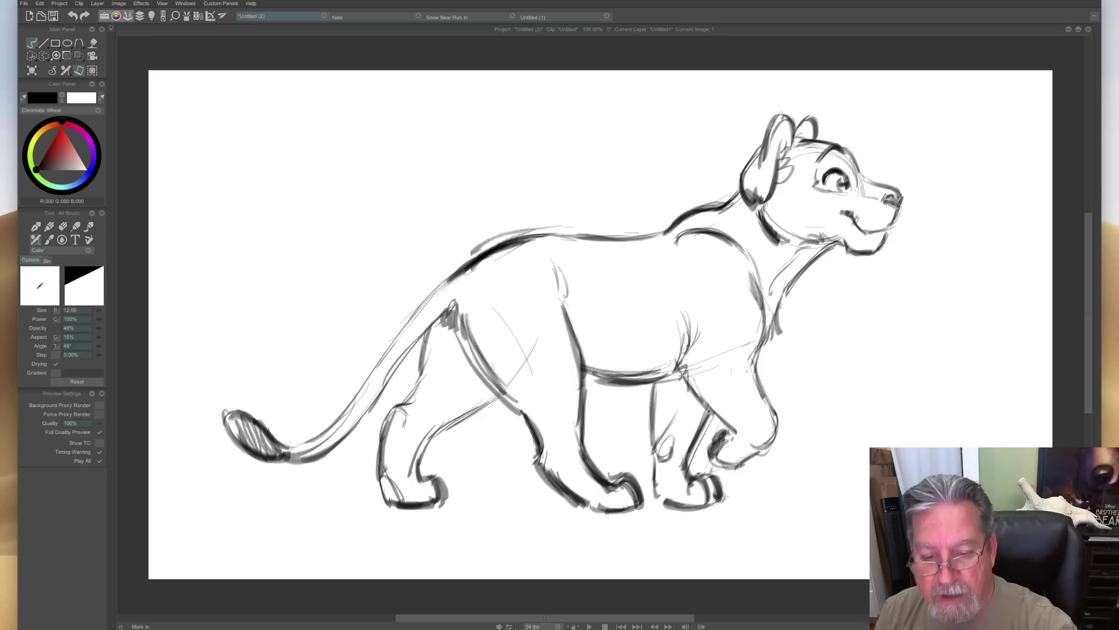
mouse_move(653, 387)
mouse_down()
mouse_move(680, 378)
mouse_move(652, 401)
mouse_move(680, 386)
mouse_move(658, 409)
mouse_move(698, 392)
mouse_move(646, 429)
mouse_move(696, 418)
mouse_move(654, 450)
mouse_move(698, 436)
mouse_move(657, 466)
mouse_move(655, 511)
mouse_up()
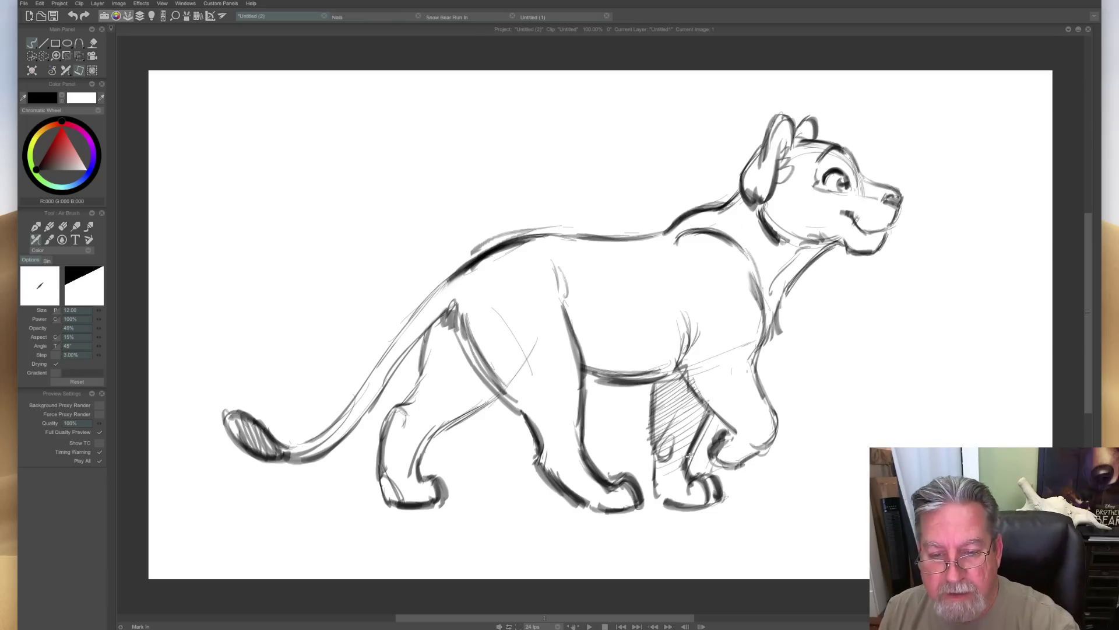
Darken the nape and the raised near front leg's contours, and add a second curve inside the shoulder.
drag(714, 207, 622, 242)
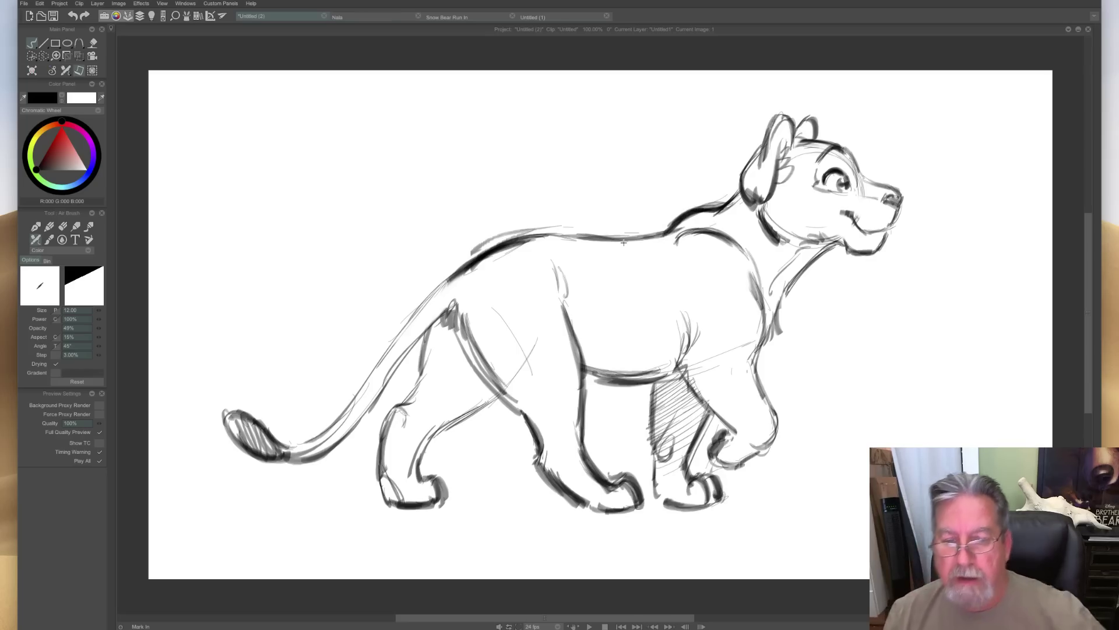
drag(680, 377, 735, 432)
mouse_move(756, 370)
mouse_down()
mouse_move(766, 430)
mouse_move(737, 463)
mouse_up()
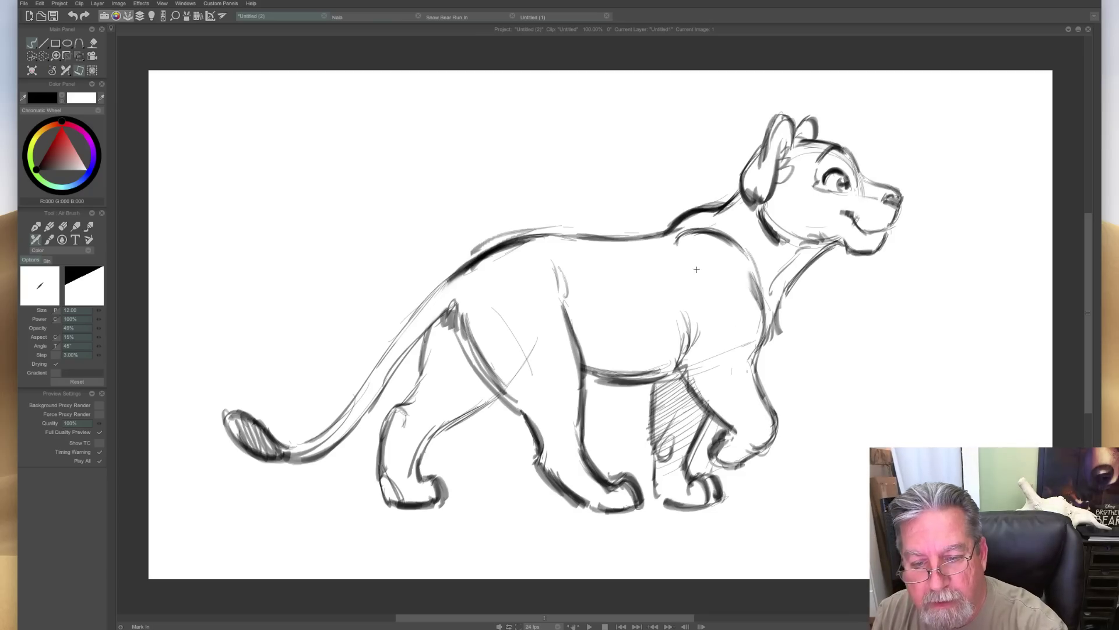
drag(679, 240, 736, 252)
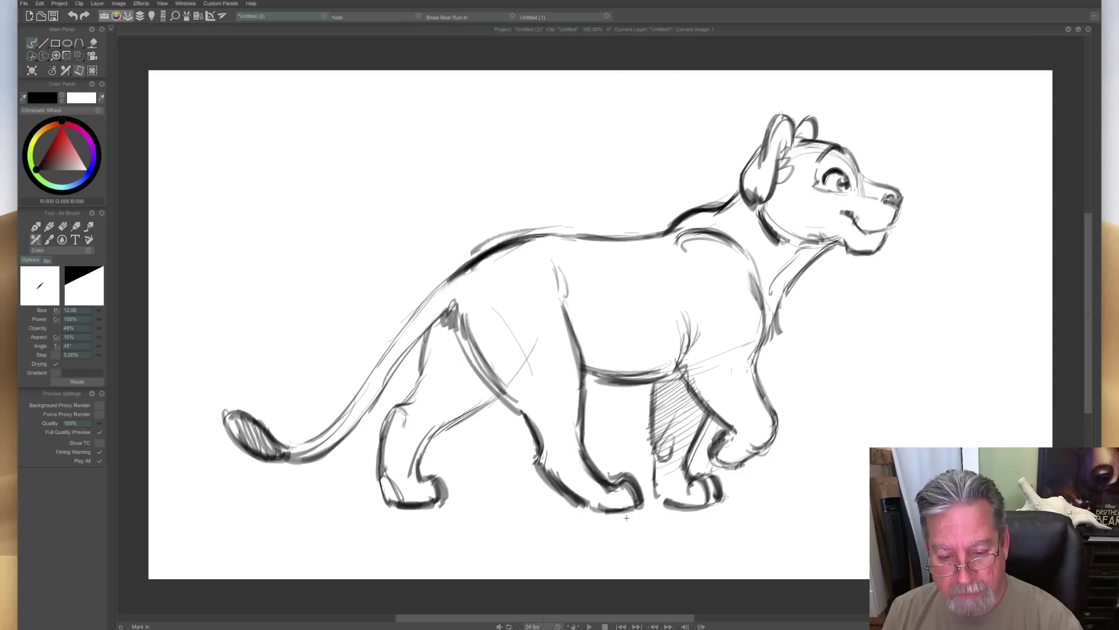
drag(732, 431, 738, 436)
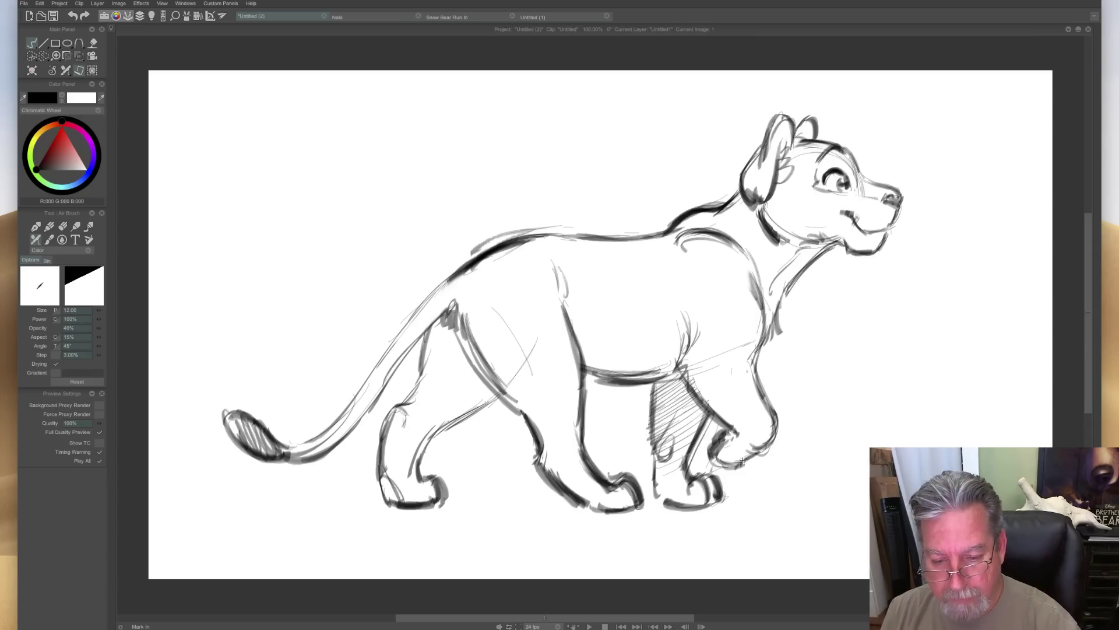
Shade the far hind leg with diagonal hatching from the tail base down to the hock.
mouse_move(461, 349)
mouse_down()
mouse_move(432, 393)
mouse_move(442, 382)
mouse_up()
drag(432, 338, 429, 362)
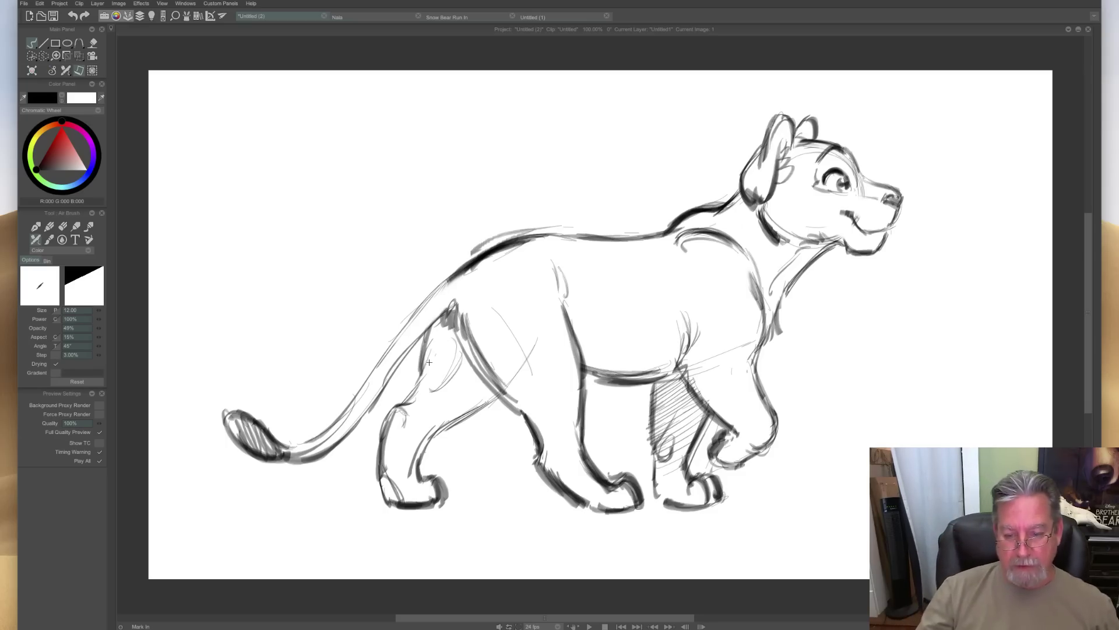
drag(652, 381, 652, 451)
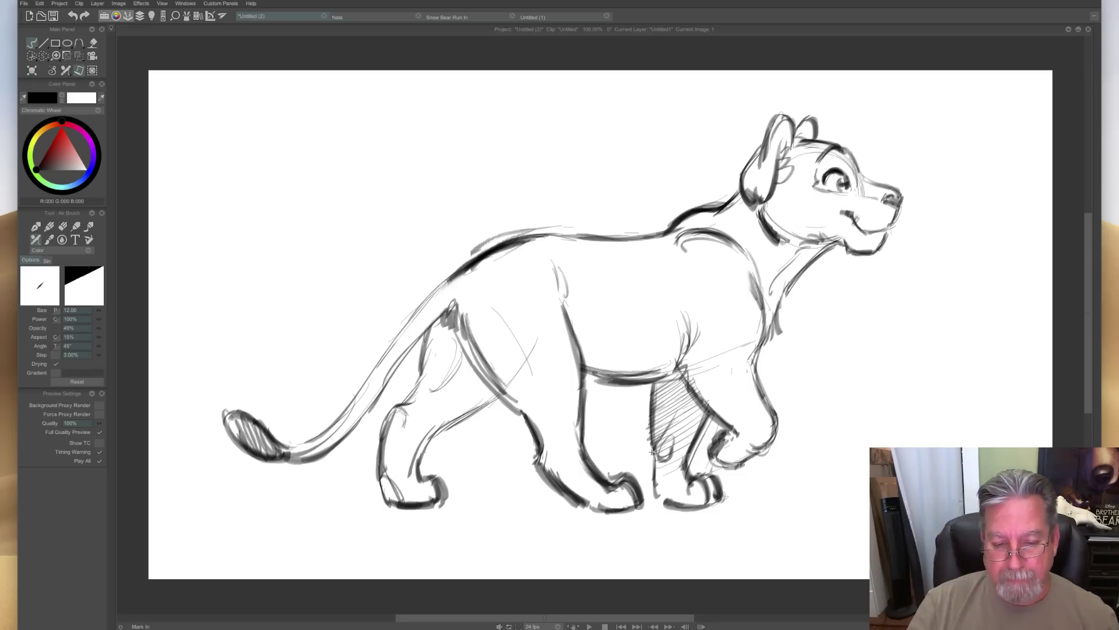
mouse_move(446, 327)
mouse_down()
mouse_move(426, 342)
mouse_move(421, 378)
mouse_up()
drag(472, 347, 414, 391)
drag(478, 367, 408, 414)
drag(483, 388, 420, 429)
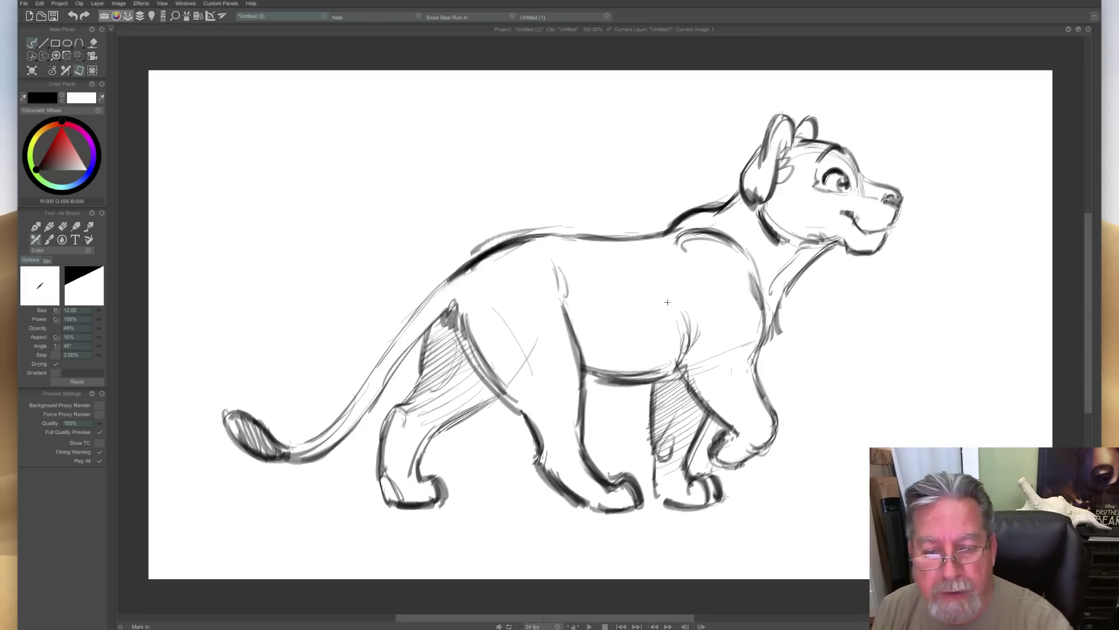
Sketch a light ribcage curve, and darken the nape, muzzle bridge, raised front paw and upper edge of the tail.
mouse_move(612, 268)
mouse_down()
mouse_move(589, 280)
mouse_move(603, 288)
mouse_move(562, 296)
mouse_move(569, 316)
mouse_up()
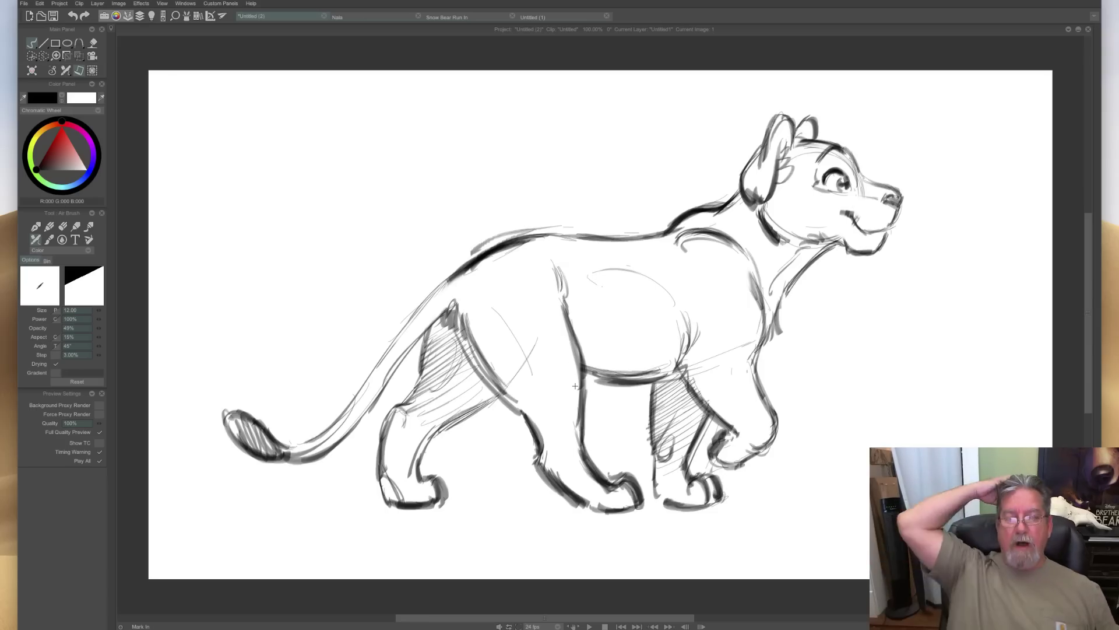
mouse_move(721, 204)
mouse_down()
mouse_move(743, 182)
mouse_move(728, 195)
mouse_up()
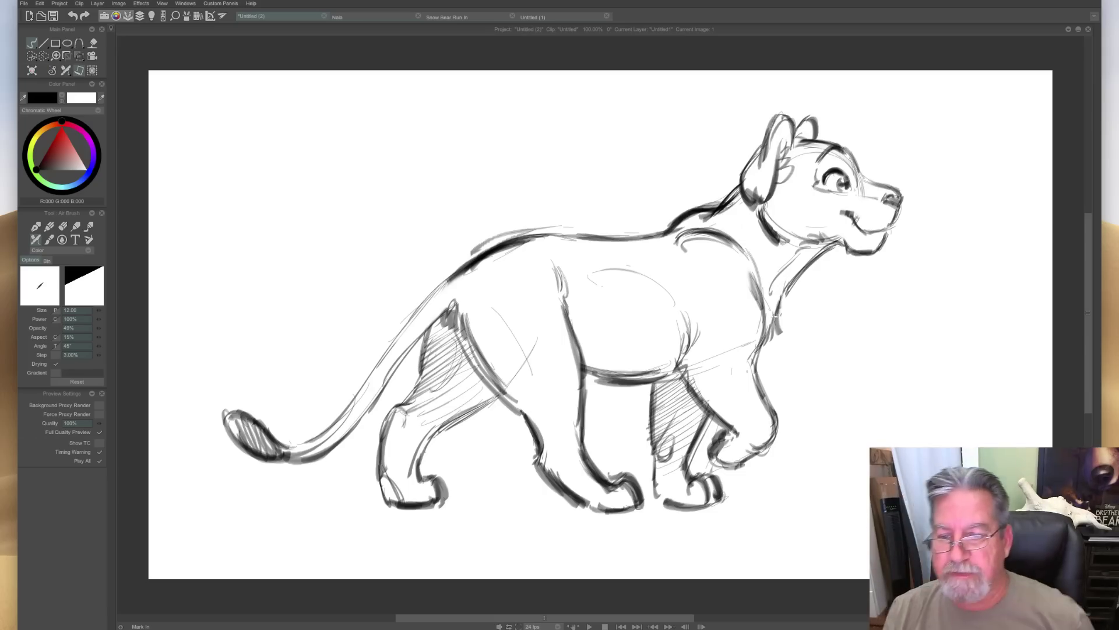
mouse_move(858, 170)
mouse_down()
mouse_move(899, 193)
mouse_move(888, 188)
mouse_up()
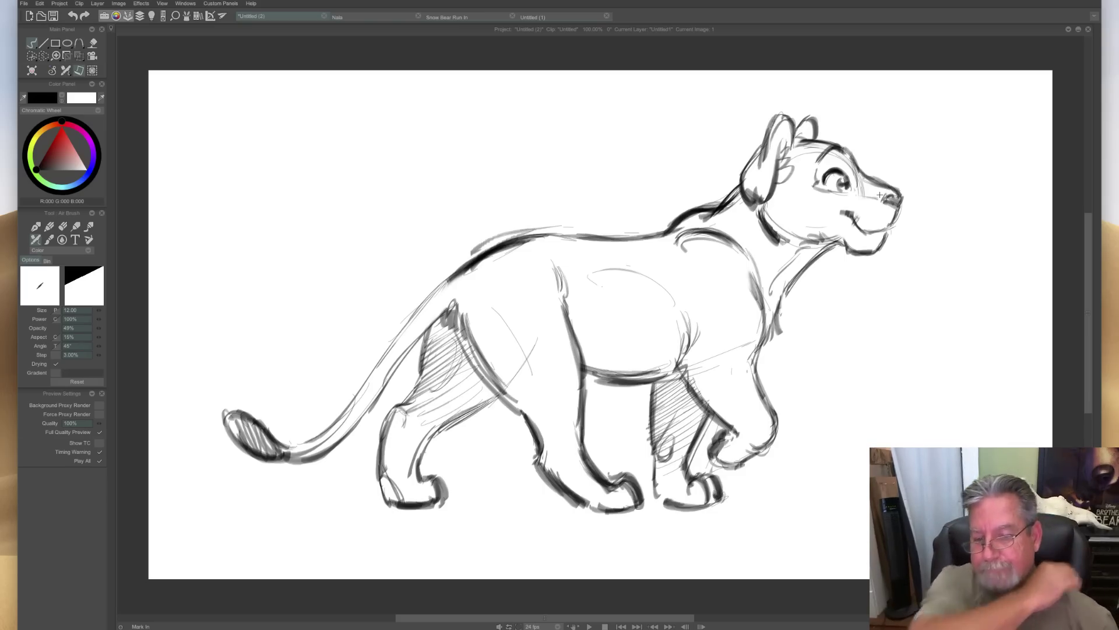
mouse_move(758, 379)
mouse_down()
mouse_move(776, 436)
mouse_move(737, 470)
mouse_up()
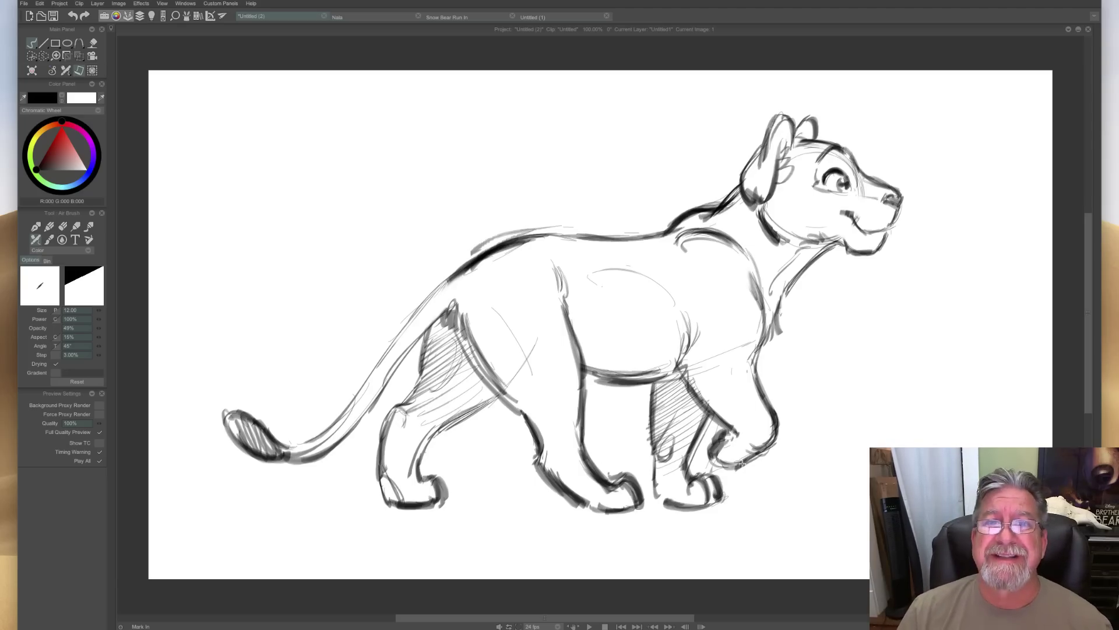
drag(456, 275, 386, 354)
drag(456, 271, 379, 369)
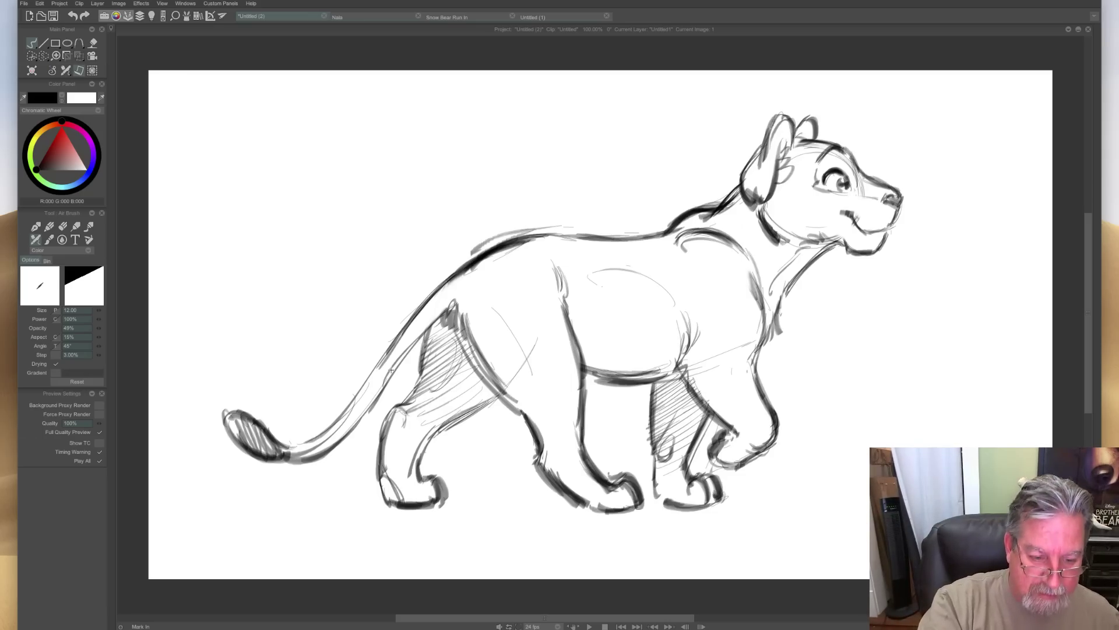
Add a second image after the first in the timeline, and turn on the light table to ghost the first drawing.
key(Down)
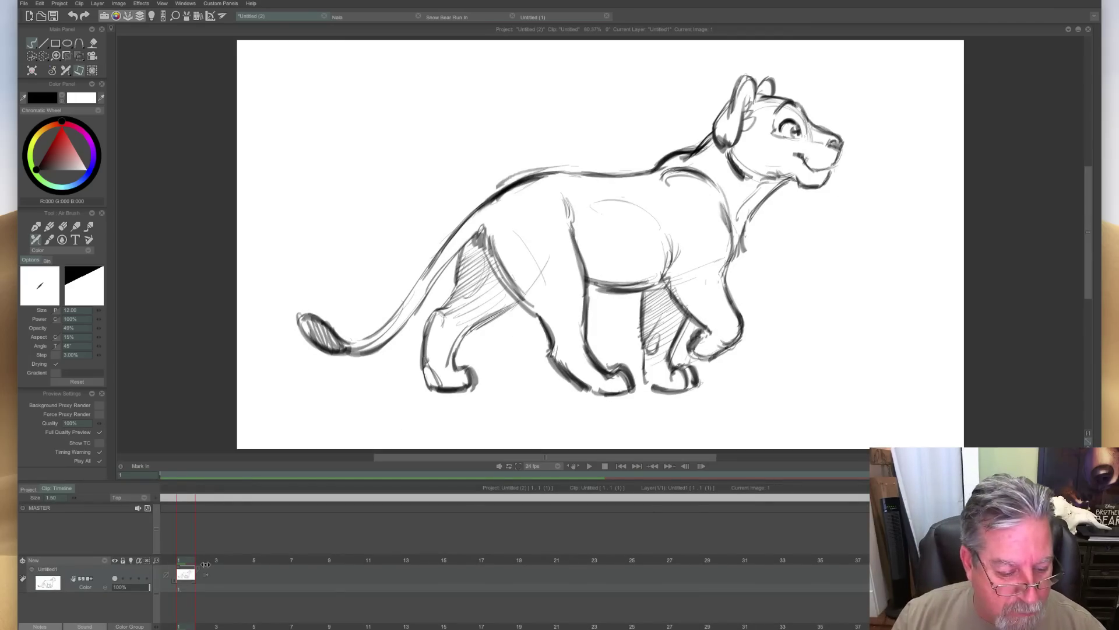
key(Right)
click(33, 73)
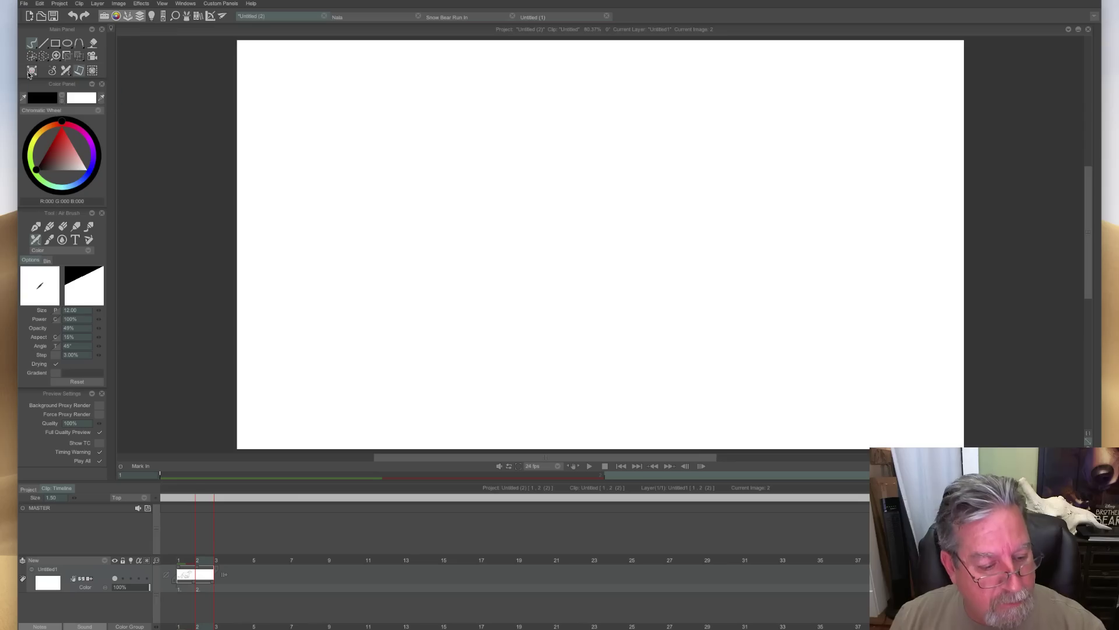
click(132, 579)
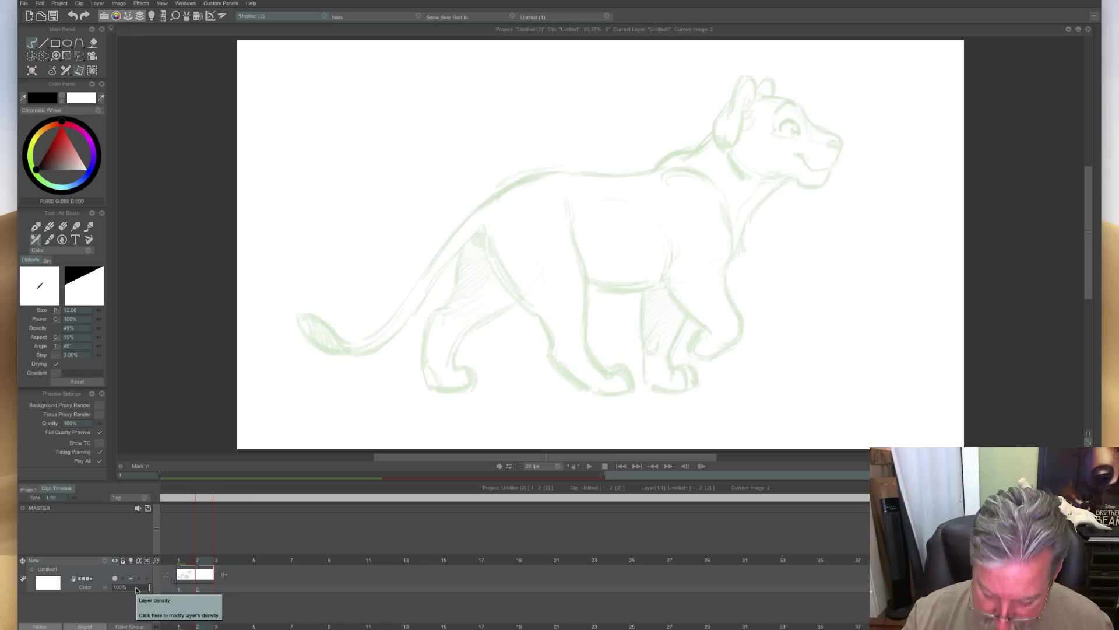
key(Down)
On the second image, draw the nape and shoulder hump, the chest contour and a front leg planted beneath the chest.
mouse_move(717, 208)
mouse_down()
mouse_move(740, 185)
mouse_move(728, 216)
mouse_move(660, 244)
mouse_move(681, 215)
mouse_move(703, 209)
mouse_move(648, 248)
mouse_up()
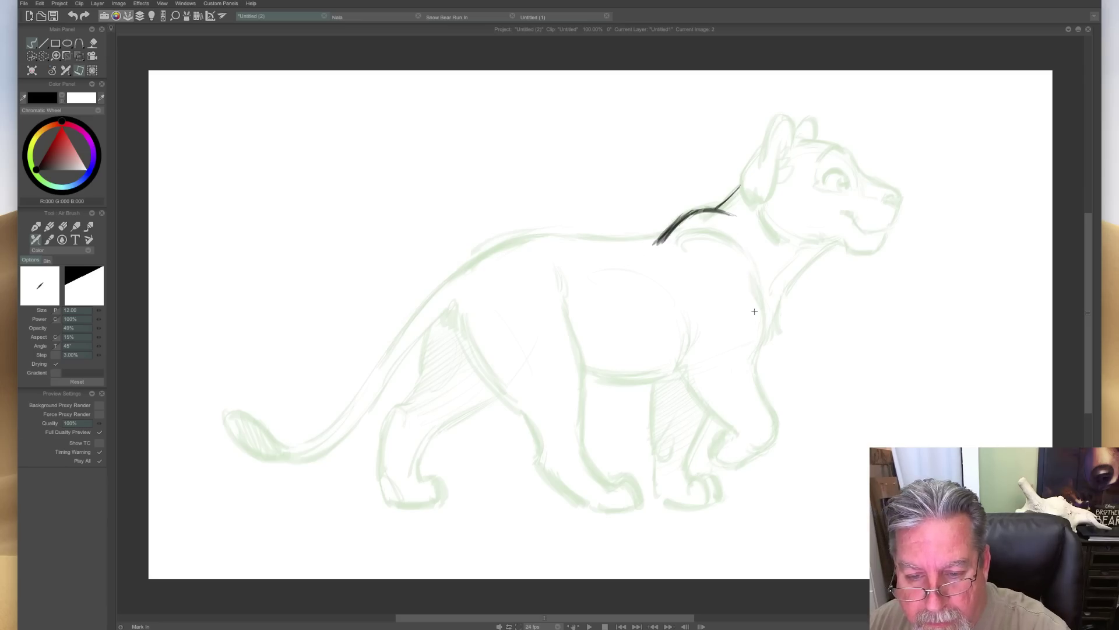
mouse_move(745, 257)
mouse_down()
mouse_move(745, 350)
mouse_move(745, 267)
mouse_move(709, 386)
mouse_move(739, 358)
mouse_move(691, 465)
mouse_move(687, 456)
mouse_move(692, 480)
mouse_move(682, 469)
mouse_move(665, 479)
mouse_move(686, 488)
mouse_up()
key(e)
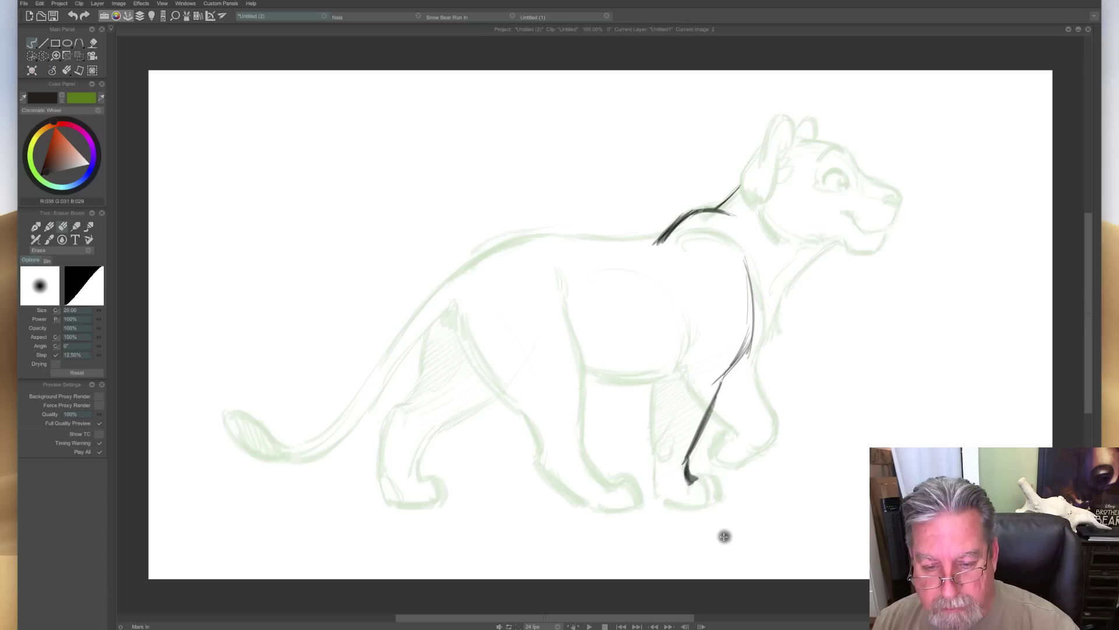
key(e)
drag(672, 337, 663, 362)
mouse_move(674, 314)
mouse_down()
mouse_move(653, 378)
mouse_move(657, 502)
mouse_up()
drag(654, 464, 660, 505)
mouse_move(649, 396)
mouse_down()
mouse_move(704, 479)
mouse_move(707, 503)
mouse_move(698, 486)
mouse_move(712, 505)
mouse_move(705, 475)
mouse_move(716, 477)
mouse_move(717, 505)
mouse_move(719, 475)
mouse_move(720, 503)
mouse_move(713, 480)
mouse_move(719, 500)
mouse_move(659, 505)
mouse_up()
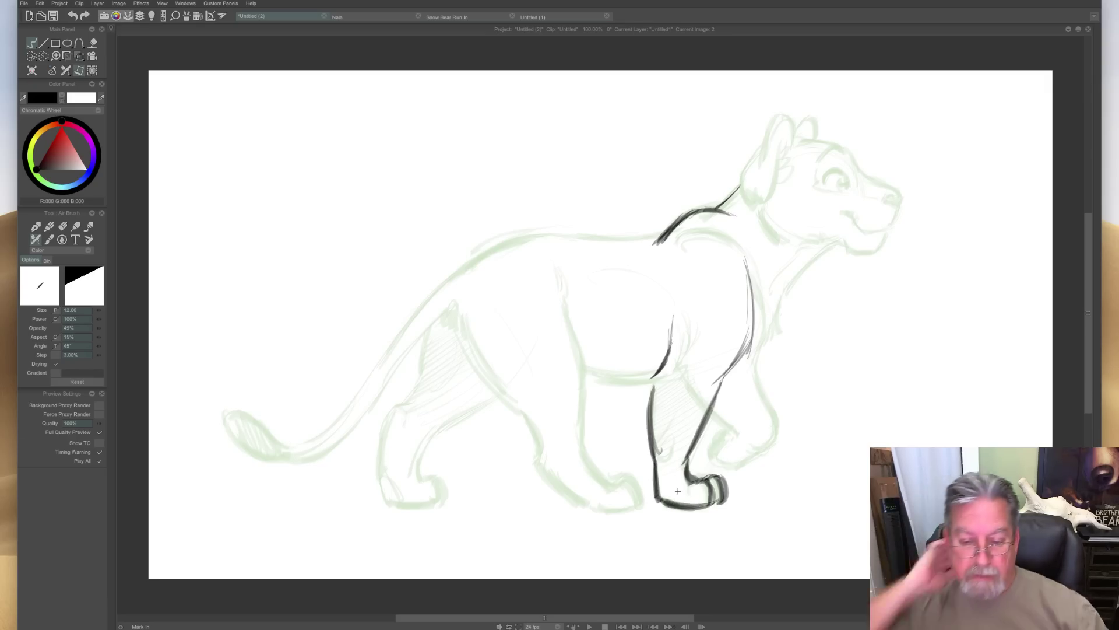
Darken the new front leg's shoulder contour, and draw the throat line with chest fur down to the leg.
drag(750, 344, 720, 379)
drag(754, 289, 749, 353)
drag(747, 260, 754, 320)
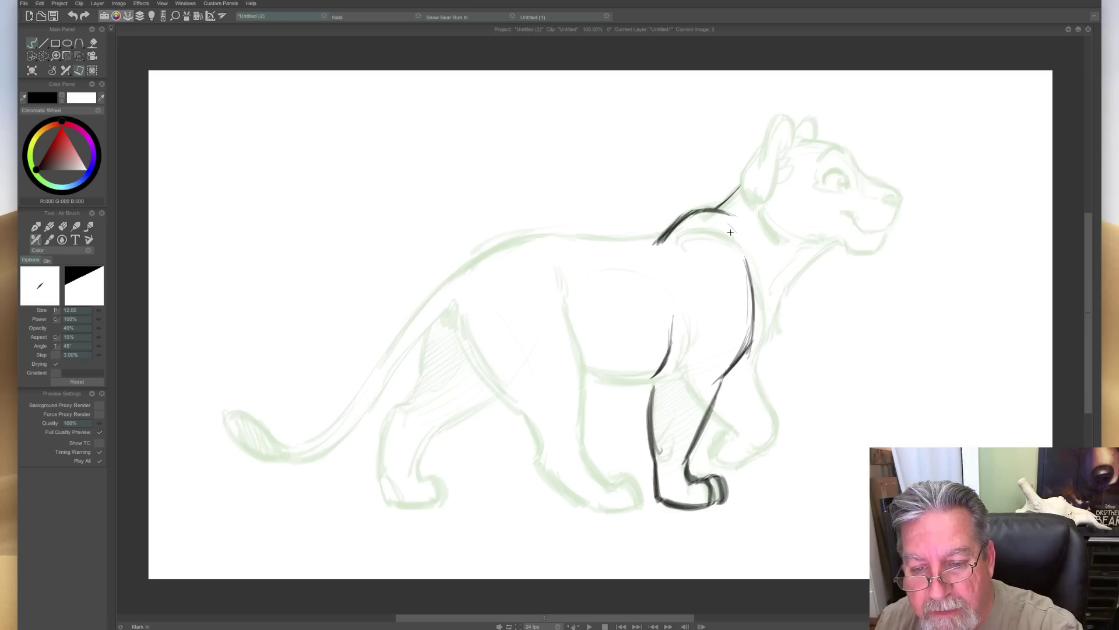
mouse_move(834, 249)
mouse_down()
mouse_move(790, 279)
mouse_move(820, 255)
mouse_move(776, 310)
mouse_move(776, 338)
mouse_move(770, 317)
mouse_move(762, 351)
mouse_move(760, 337)
mouse_move(729, 375)
mouse_up()
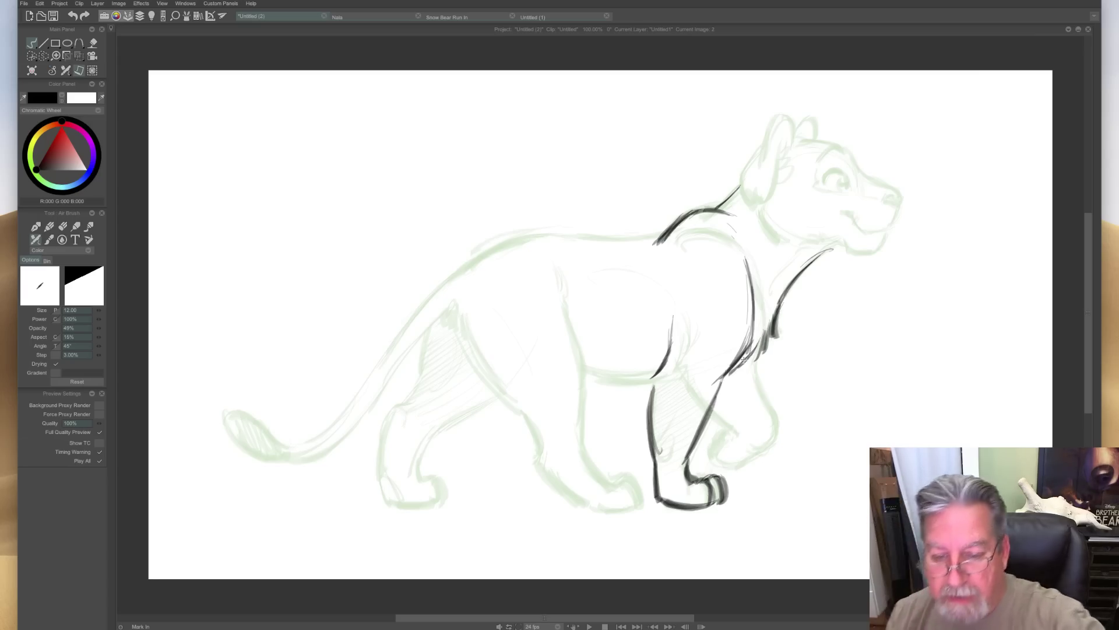
Draw the back from shoulder to rump, both thigh contours of the trailing hind leg, and a short flank fold.
mouse_move(656, 237)
mouse_down()
mouse_move(551, 237)
mouse_move(446, 285)
mouse_up()
drag(542, 234, 445, 285)
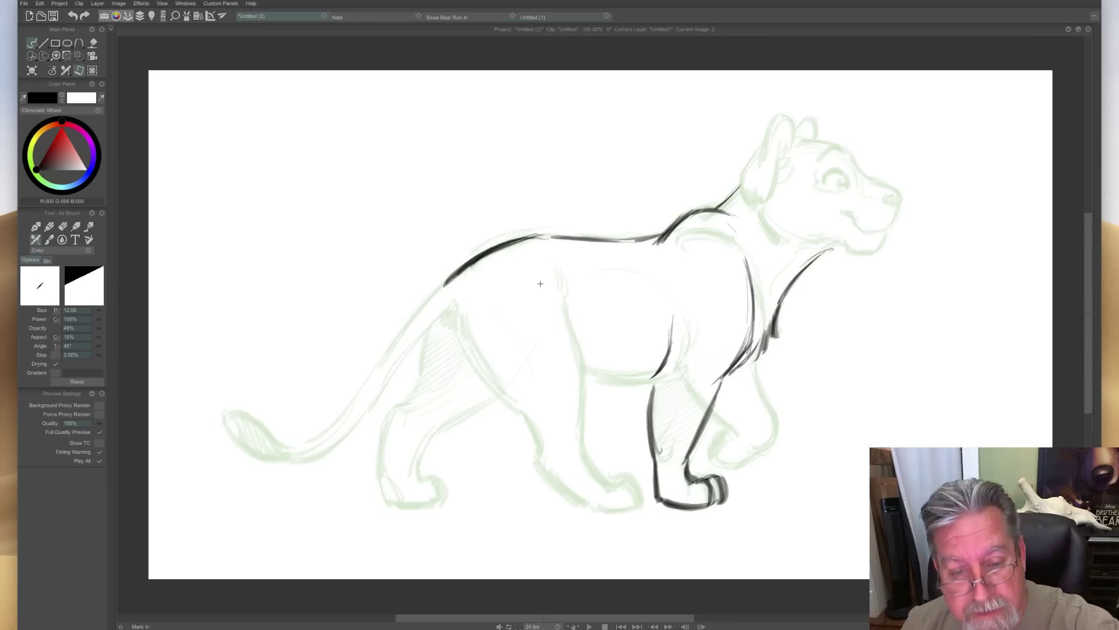
drag(550, 270, 521, 357)
mouse_move(547, 294)
mouse_down()
mouse_move(508, 374)
mouse_move(485, 394)
mouse_move(510, 376)
mouse_move(435, 434)
mouse_up()
drag(440, 310, 421, 375)
drag(558, 371, 516, 382)
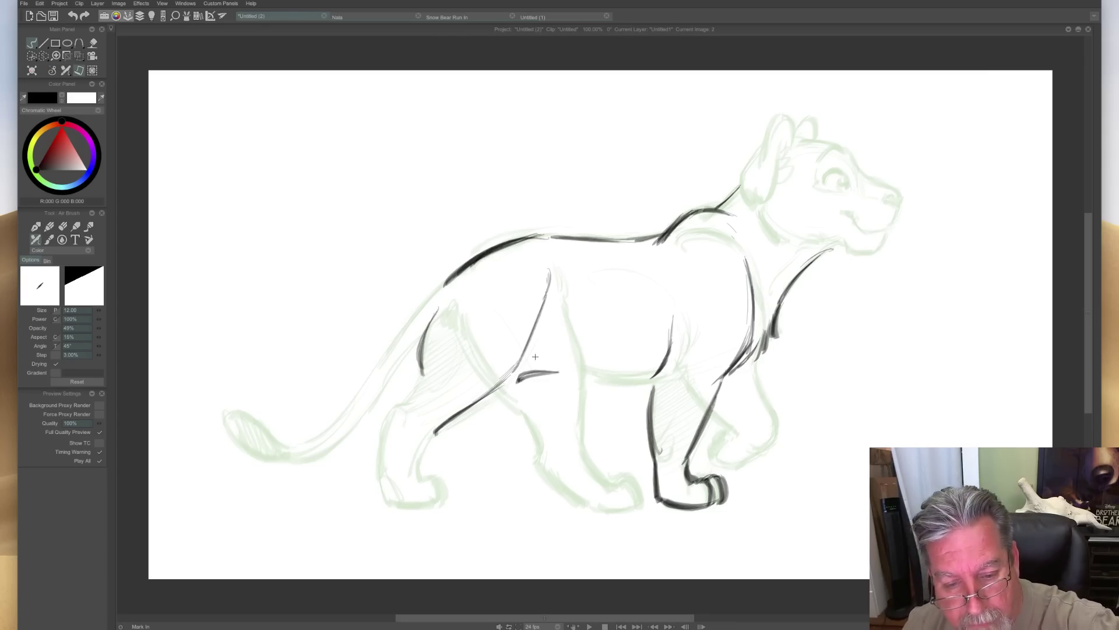
Draw the hock and lower part of the trailing hind leg, and the belly line to the front leg.
drag(433, 435, 417, 479)
mouse_move(413, 399)
mouse_down()
mouse_move(421, 377)
mouse_move(380, 457)
mouse_up()
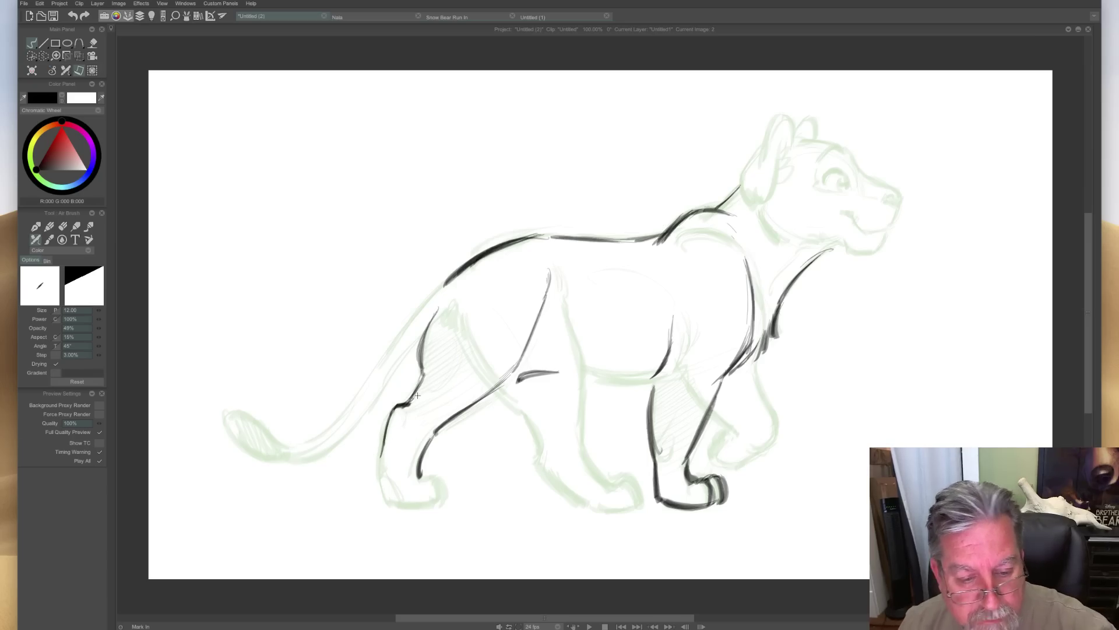
drag(407, 410, 399, 429)
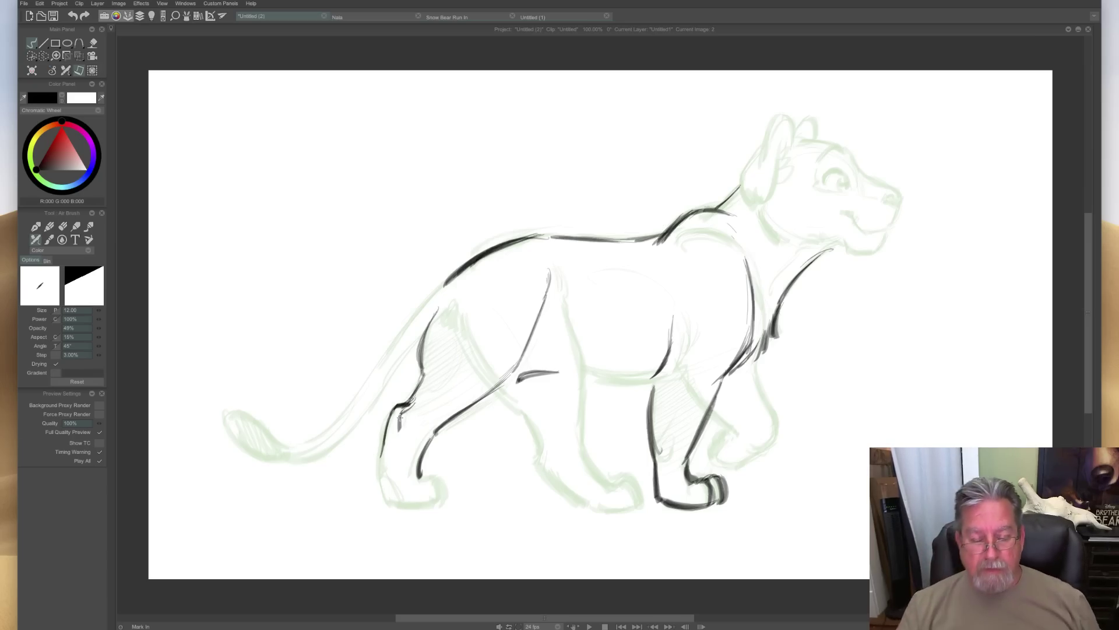
mouse_move(657, 375)
mouse_down()
mouse_move(645, 388)
mouse_move(656, 415)
mouse_move(565, 372)
mouse_move(646, 383)
mouse_up()
mouse_move(646, 382)
mouse_down()
mouse_move(552, 371)
mouse_move(519, 379)
mouse_up()
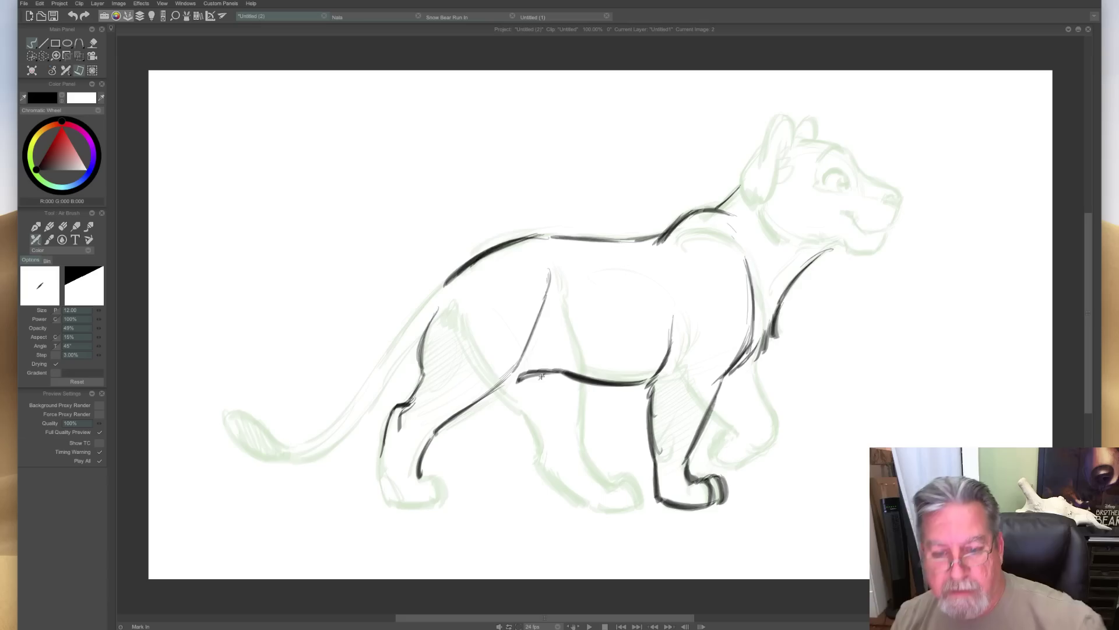
Draw the forward hind leg with its planted paw, and darken its rear contour below the thigh.
mouse_move(549, 311)
mouse_down()
mouse_move(582, 452)
mouse_move(608, 477)
mouse_up()
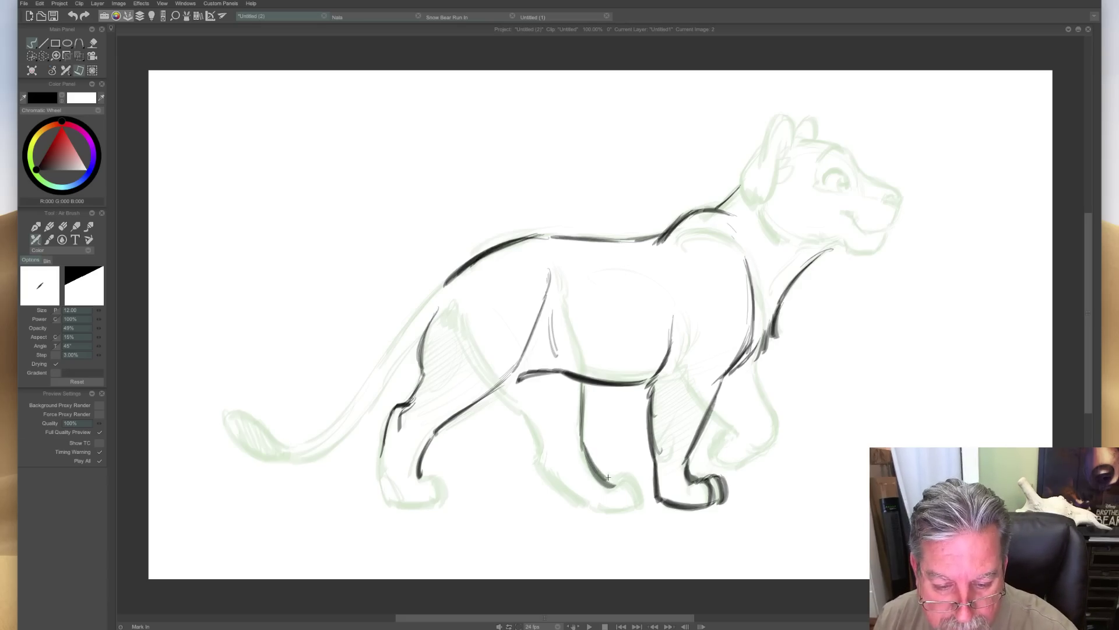
mouse_move(612, 478)
mouse_down()
mouse_move(629, 474)
mouse_move(641, 505)
mouse_move(619, 475)
mouse_move(630, 497)
mouse_move(602, 473)
mouse_up()
mouse_move(506, 397)
mouse_down()
mouse_move(528, 421)
mouse_move(533, 456)
mouse_move(554, 461)
mouse_move(551, 477)
mouse_move(583, 505)
mouse_move(636, 506)
mouse_move(597, 503)
mouse_up()
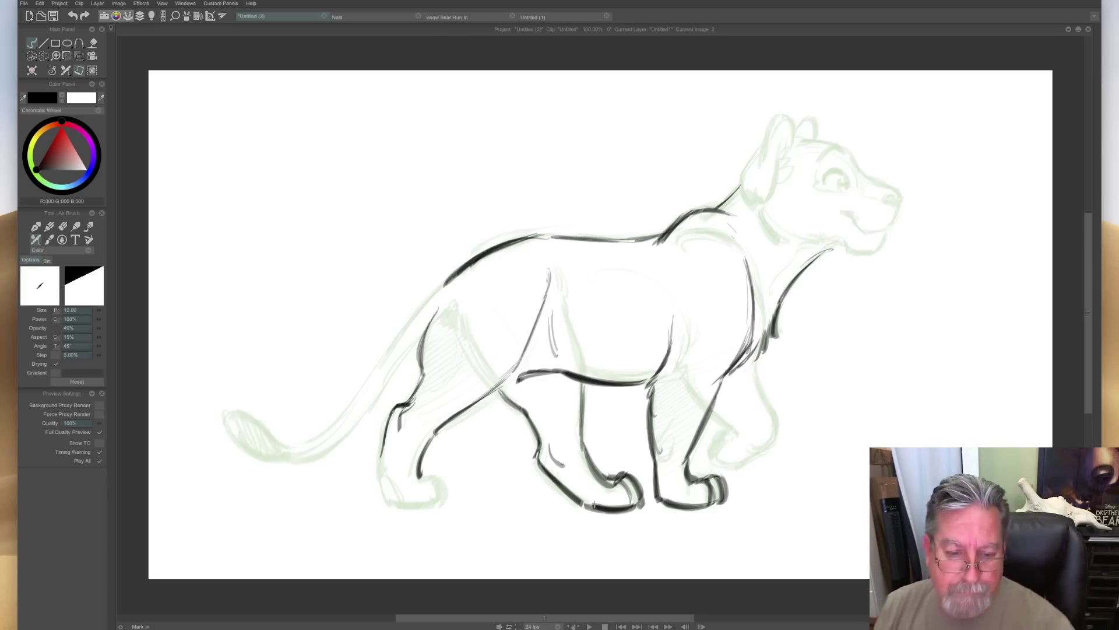
key(e)
key(b)
drag(502, 391, 536, 433)
drag(505, 396, 539, 445)
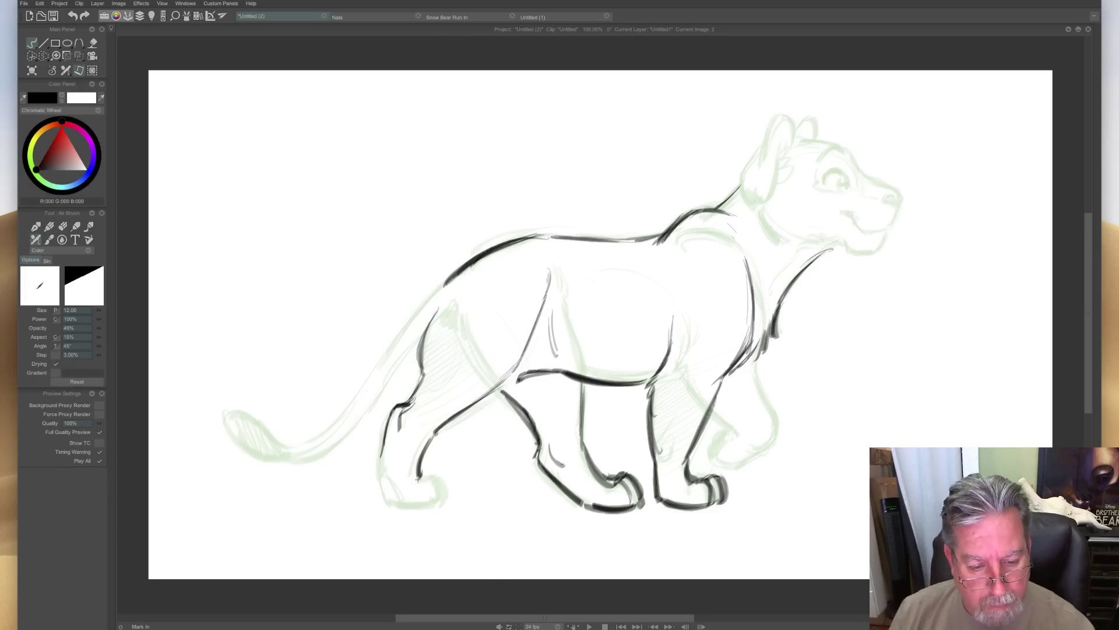
Draw the trailing hind paw, add light haunch contour lines, and darken the back of the thigh.
mouse_move(415, 477)
mouse_down()
mouse_move(440, 500)
mouse_move(443, 487)
mouse_move(434, 502)
mouse_move(392, 503)
mouse_up()
drag(378, 457, 388, 500)
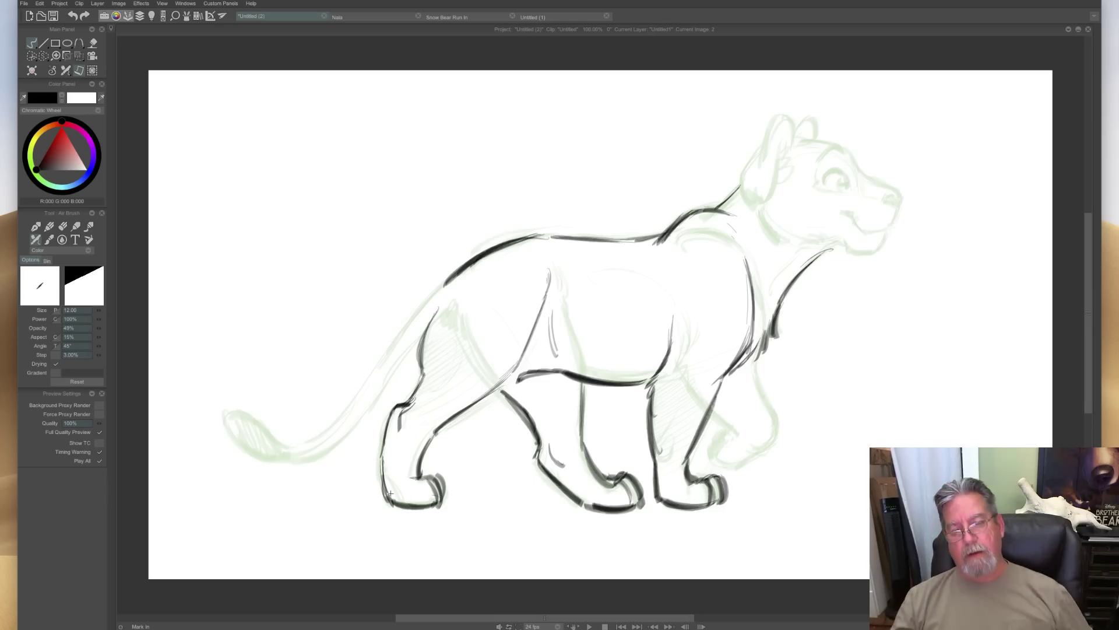
drag(483, 272, 466, 352)
drag(470, 292, 463, 364)
drag(434, 318, 405, 410)
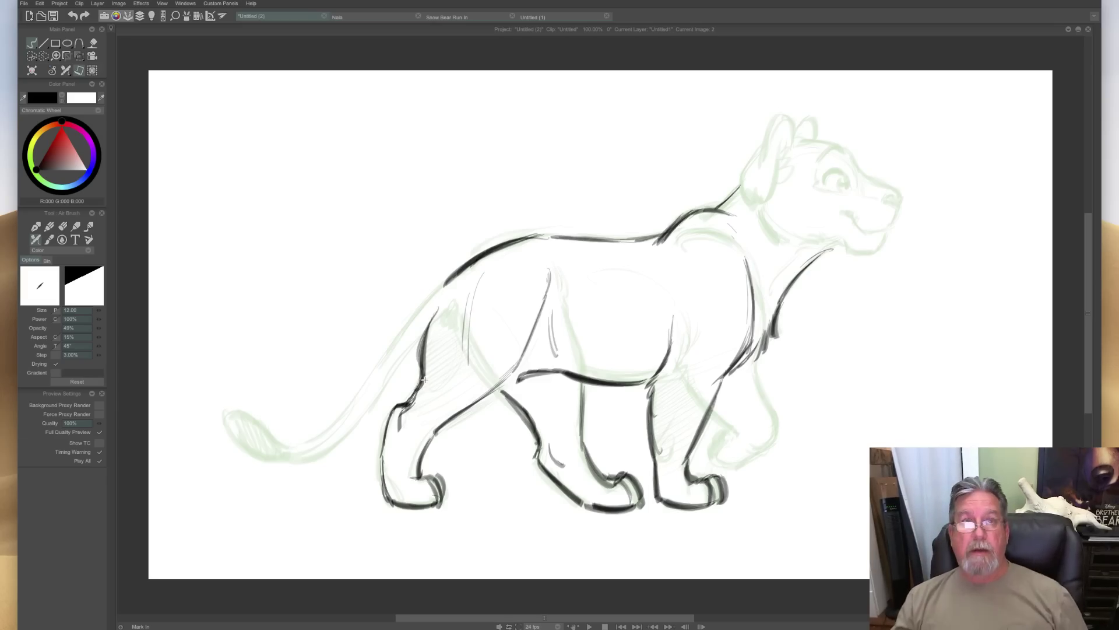
Flip repeatedly between the first and second images to compare the two poses.
key(Left)
key(Right)
key(Left)
key(Right)
key(Left)
key(Right)
key(Left)
key(Right)
key(Left)
key(Right)
key(Left)
key(Right)
key(Left)
key(Right)
Hatch the upper part of the far hind leg, and draw the raised front leg with its curled, shaded paw.
mouse_move(516, 376)
mouse_down()
mouse_move(569, 373)
mouse_move(535, 423)
mouse_move(558, 406)
mouse_move(577, 435)
mouse_up()
mouse_move(749, 353)
mouse_down()
mouse_move(783, 406)
mouse_move(777, 439)
mouse_move(789, 427)
mouse_move(745, 468)
mouse_up()
mouse_move(768, 408)
mouse_down()
mouse_move(753, 415)
mouse_move(746, 382)
mouse_up()
mouse_move(753, 416)
mouse_down()
mouse_move(745, 384)
mouse_move(770, 426)
mouse_move(738, 443)
mouse_move(728, 464)
mouse_move(748, 465)
mouse_move(736, 446)
mouse_move(715, 470)
mouse_move(707, 464)
mouse_move(728, 446)
mouse_move(708, 461)
mouse_move(731, 423)
mouse_move(716, 402)
mouse_move(772, 455)
mouse_move(731, 461)
mouse_up()
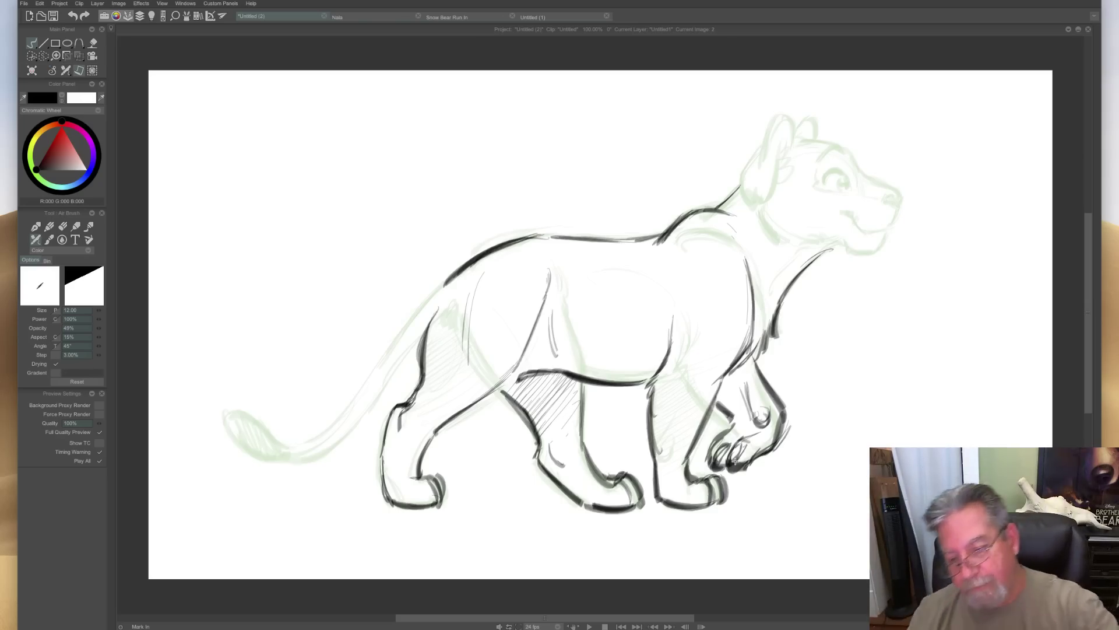
mouse_move(742, 419)
mouse_down()
mouse_move(727, 443)
mouse_move(758, 418)
mouse_move(714, 470)
mouse_move(719, 437)
mouse_up()
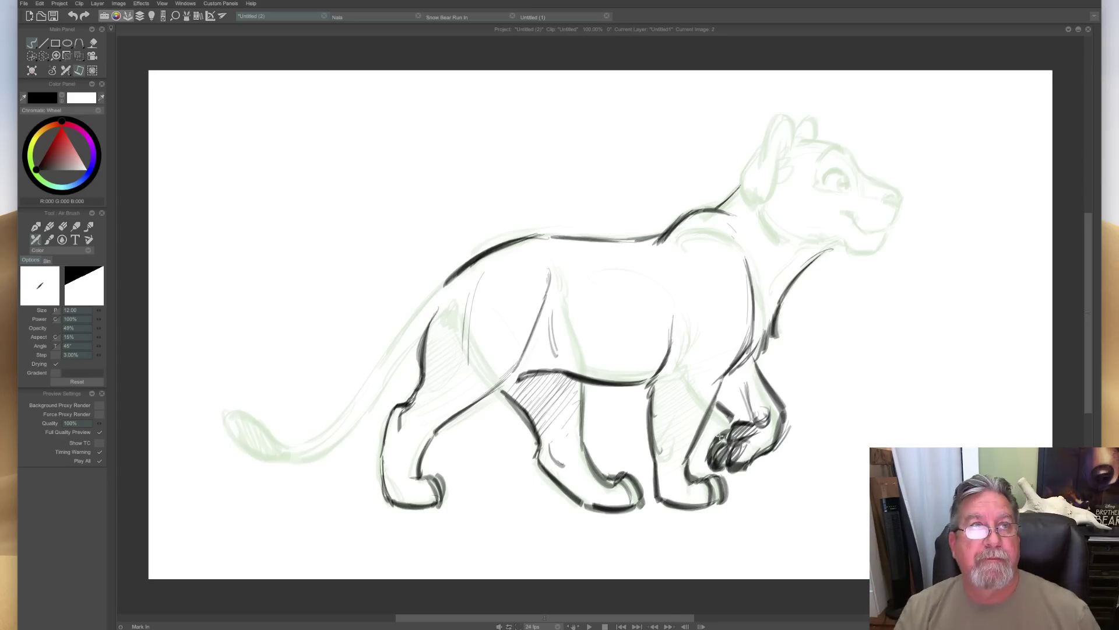
Save the project as "Nala walk demo".
key(super+s)
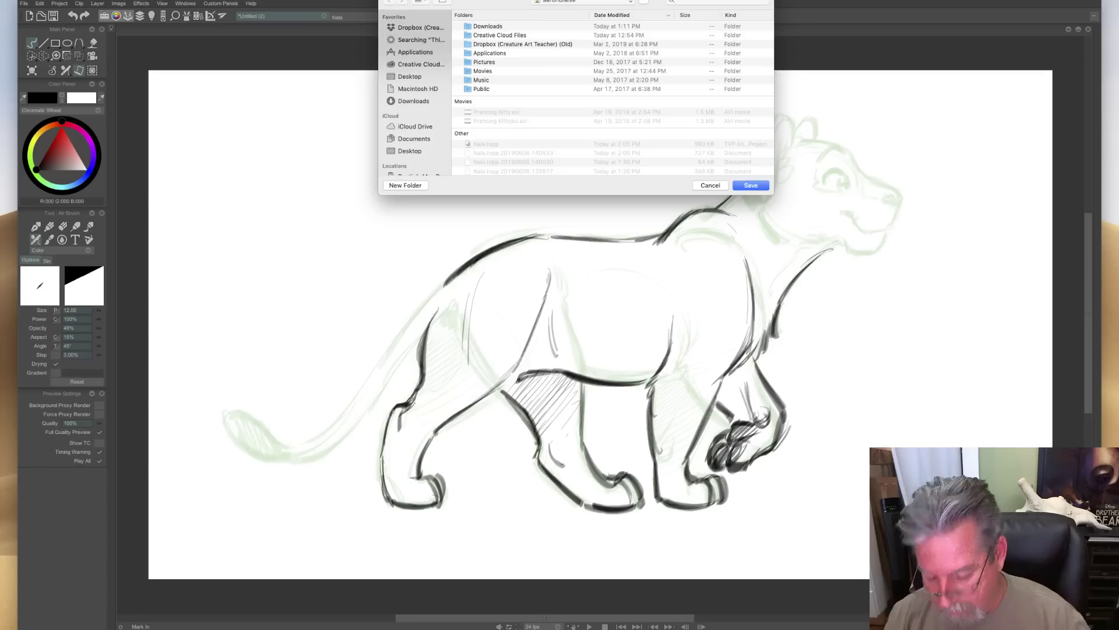
key(Return)
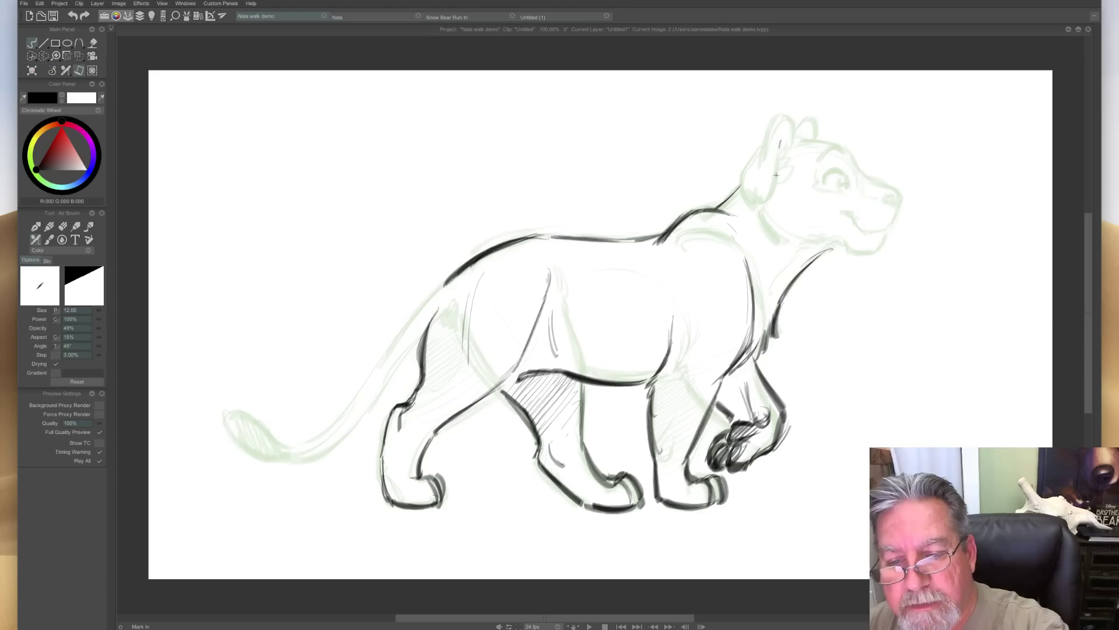
Draw both ears, the rear cheek contour beneath the near ear, and the neck line down to the shoulder.
mouse_move(780, 139)
mouse_down()
mouse_move(771, 187)
mouse_move(750, 205)
mouse_up()
mouse_move(787, 143)
mouse_down()
mouse_move(785, 114)
mouse_move(740, 182)
mouse_move(755, 218)
mouse_move(786, 241)
mouse_up()
mouse_move(809, 120)
mouse_down()
mouse_move(816, 140)
mouse_move(811, 120)
mouse_up()
drag(740, 190, 684, 221)
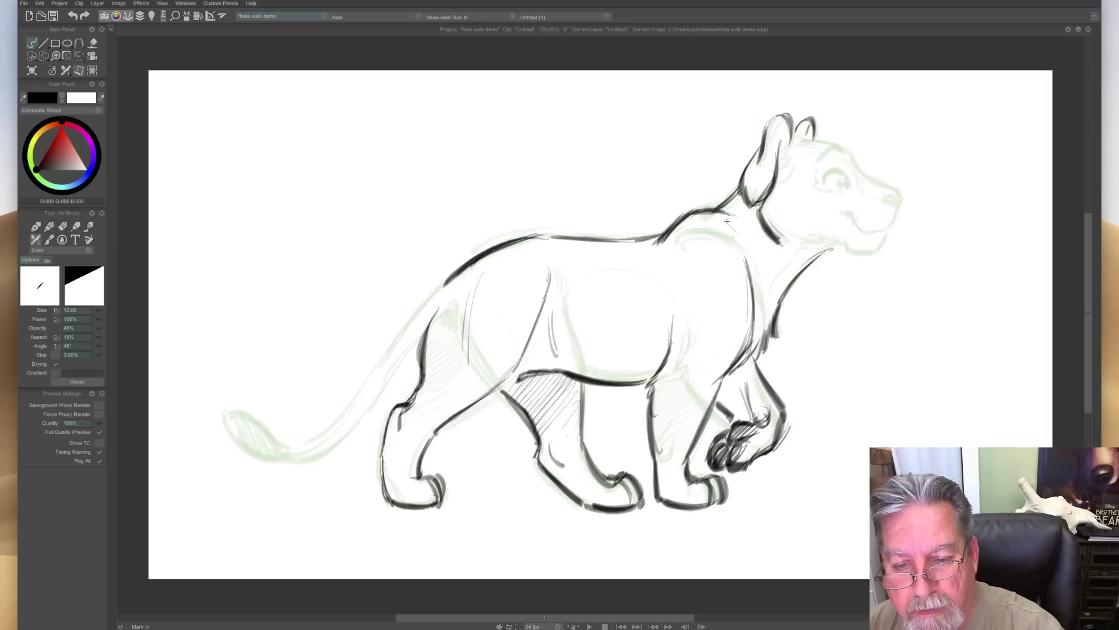
Draw the face profile with forehead, brow, eye, nose, mouth and chin.
mouse_move(813, 138)
mouse_down()
mouse_move(800, 139)
mouse_move(846, 147)
mouse_move(815, 169)
mouse_move(839, 146)
mouse_move(825, 186)
mouse_move(837, 169)
mouse_move(847, 191)
mouse_move(844, 178)
mouse_move(824, 182)
mouse_move(879, 182)
mouse_move(902, 199)
mouse_move(898, 208)
mouse_move(888, 195)
mouse_move(887, 227)
mouse_move(864, 232)
mouse_move(845, 214)
mouse_move(859, 227)
mouse_up()
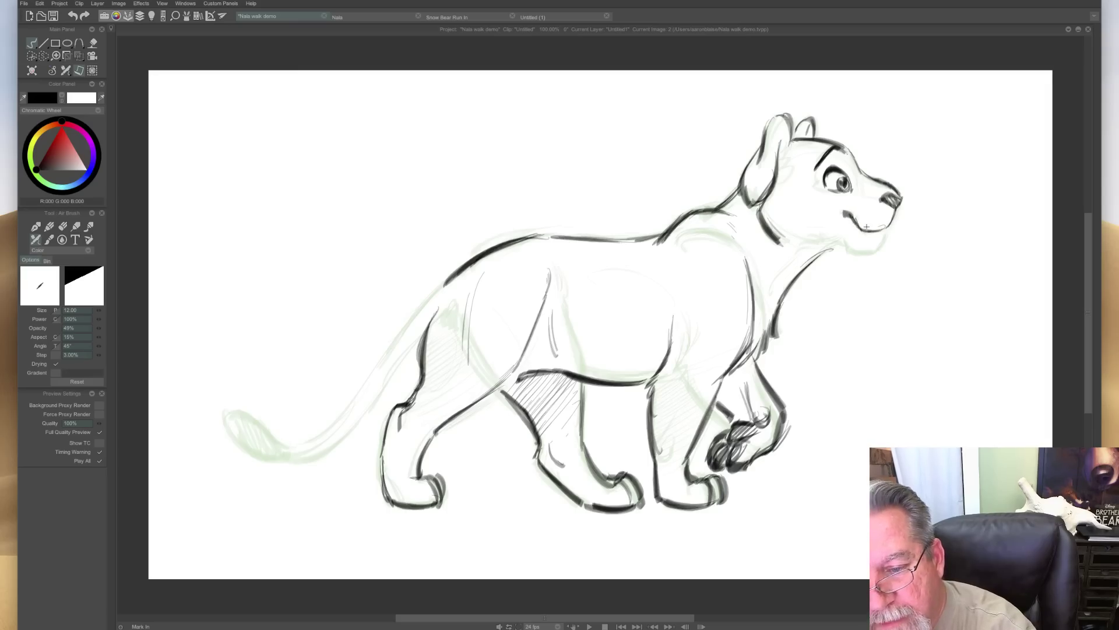
mouse_move(811, 172)
mouse_down()
mouse_move(810, 187)
mouse_move(833, 192)
mouse_up()
mouse_move(882, 234)
mouse_down()
mouse_move(870, 252)
mouse_move(836, 239)
mouse_move(872, 254)
mouse_move(848, 251)
mouse_up()
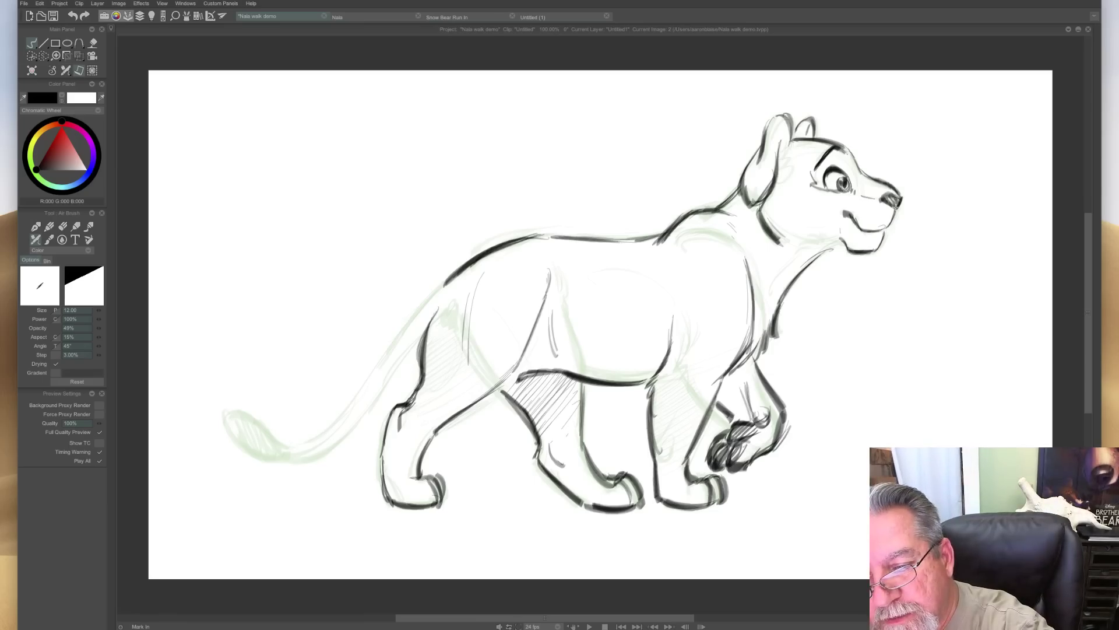
drag(844, 215, 851, 215)
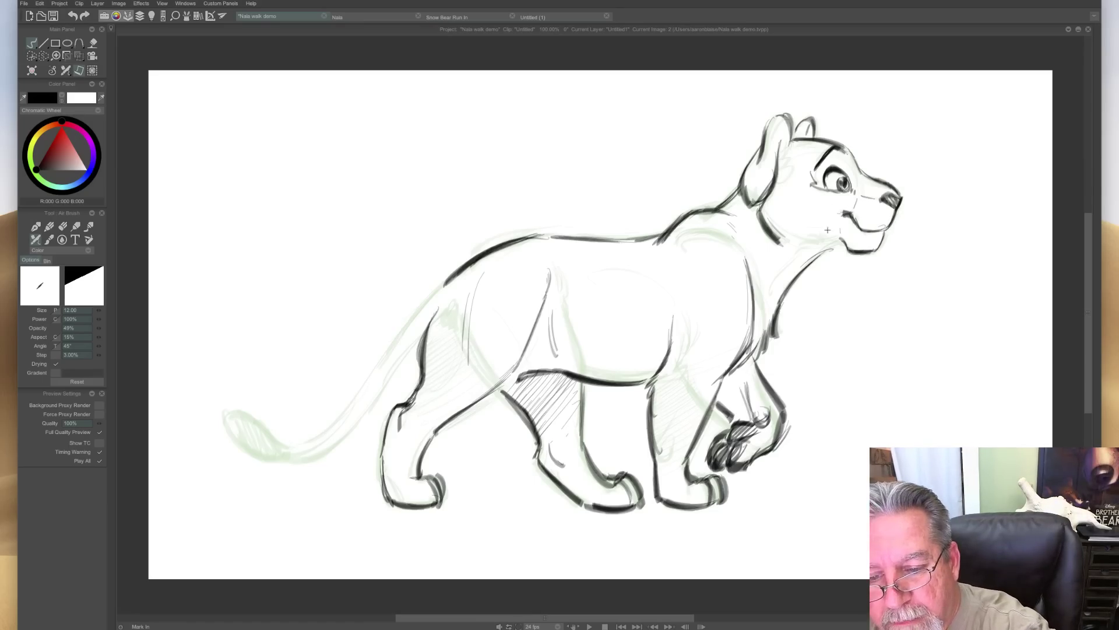
Add fur strokes on the jaw and inside the ear, and strengthen the throat line below the chin.
mouse_move(842, 244)
mouse_down()
mouse_move(811, 263)
mouse_move(821, 235)
mouse_move(789, 259)
mouse_move(776, 272)
mouse_move(785, 295)
mouse_up()
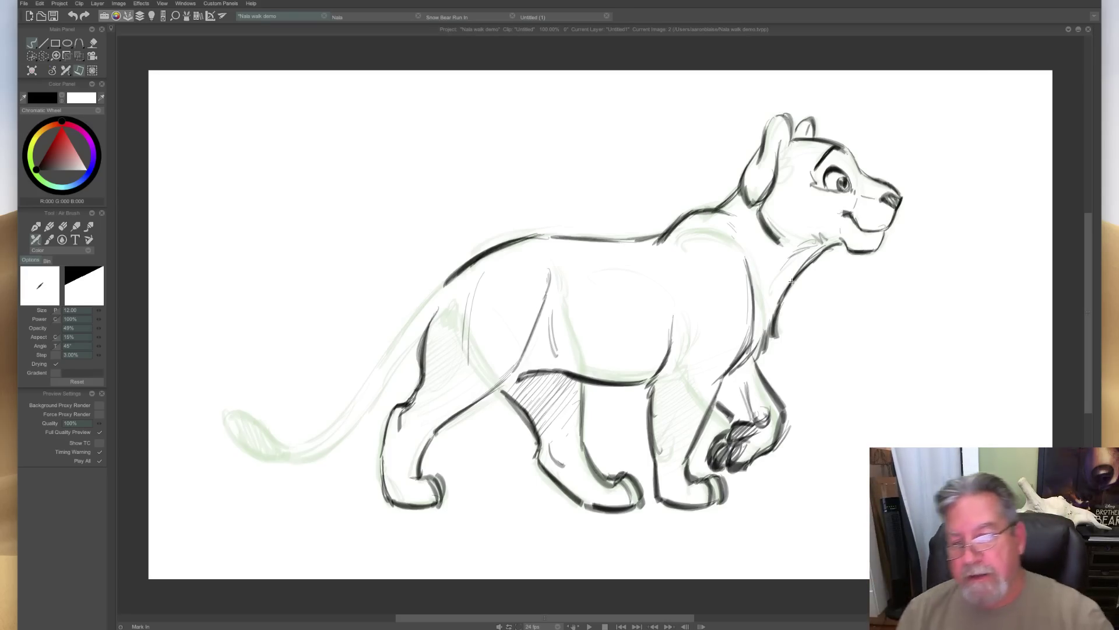
drag(788, 133, 777, 188)
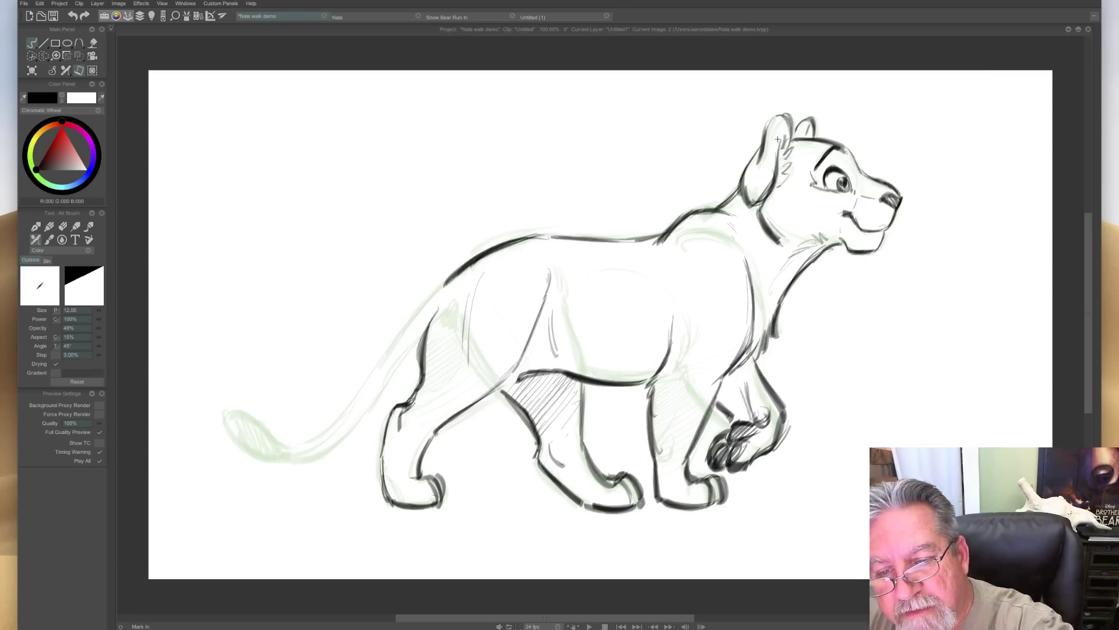
mouse_move(760, 145)
mouse_down()
mouse_move(741, 185)
mouse_move(759, 205)
mouse_move(777, 188)
mouse_up()
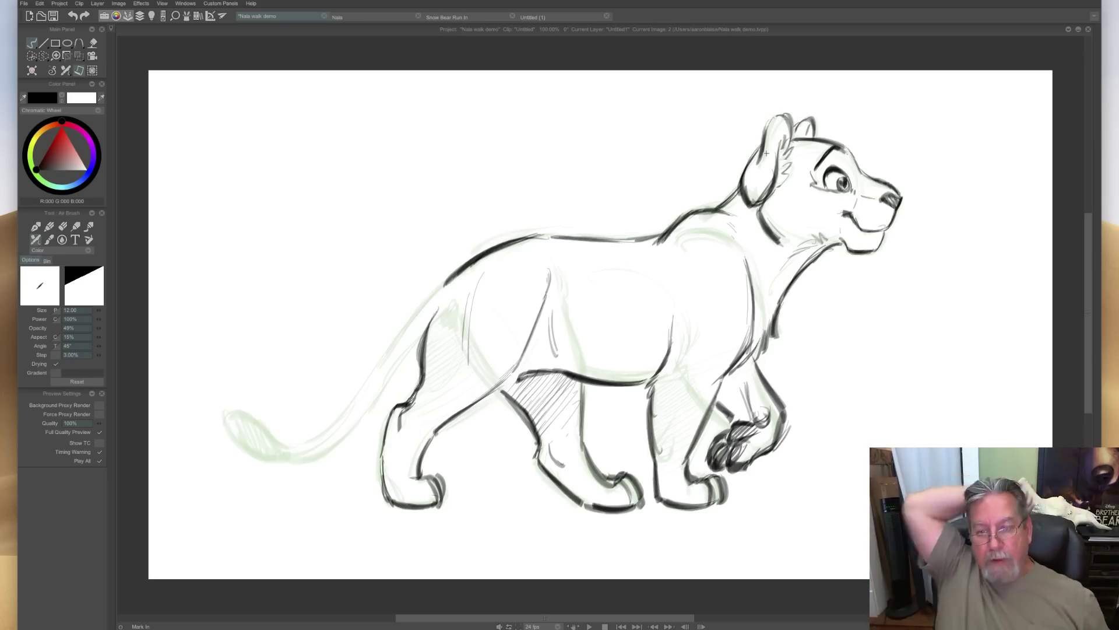
Draw the tail with its shaded tuft, and reinforce the ear contours.
drag(446, 277, 400, 341)
mouse_move(437, 297)
mouse_down()
mouse_move(330, 432)
mouse_move(295, 442)
mouse_up()
mouse_move(400, 362)
mouse_down()
mouse_move(358, 423)
mouse_move(306, 460)
mouse_move(280, 461)
mouse_move(265, 423)
mouse_move(232, 409)
mouse_move(277, 458)
mouse_move(233, 423)
mouse_move(239, 438)
mouse_up()
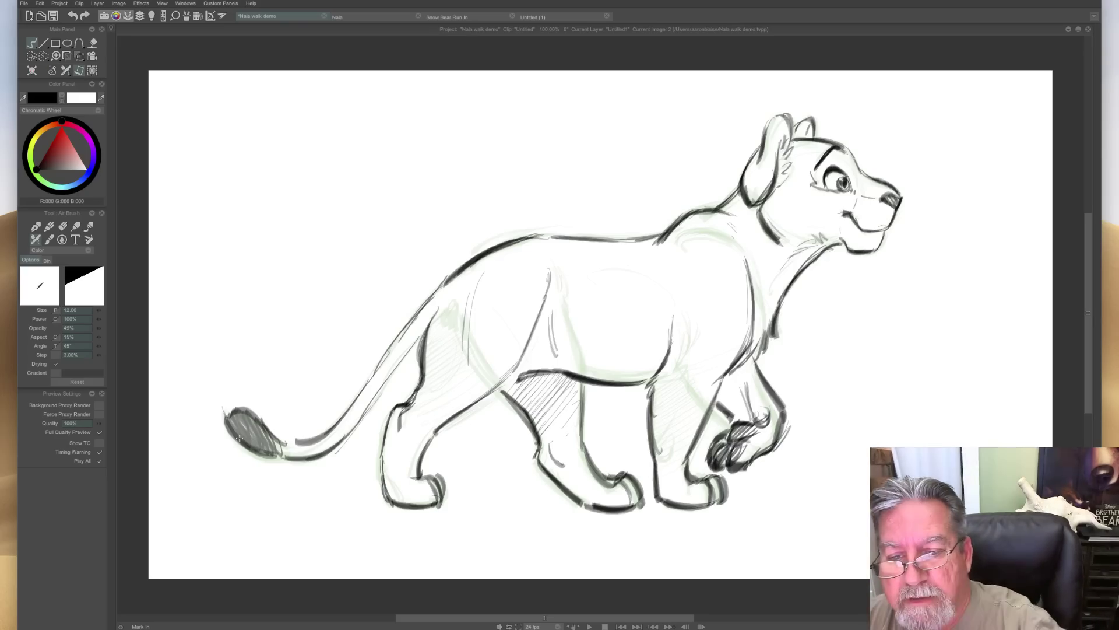
mouse_move(786, 120)
mouse_down()
mouse_move(789, 150)
mouse_move(771, 113)
mouse_move(764, 140)
mouse_move(812, 121)
mouse_move(816, 142)
mouse_up()
Flip back and forth between the two completed drawings to check the movement.
key(Left)
key(Right)
key(Left)
key(Right)
key(Left)
key(Right)
key(Left)
key(Right)
key(Left)
key(Right)
key(Left)
key(Right)
key(Left)
key(Right)
key(Left)
key(Right)
Hatch the raised front leg and the far hind leg as shadow, and check the shading against the first image.
mouse_move(751, 364)
mouse_down()
mouse_move(733, 385)
mouse_move(750, 379)
mouse_move(740, 402)
mouse_move(753, 390)
mouse_move(762, 410)
mouse_up()
drag(563, 388, 568, 439)
key(Left)
key(Right)
key(Left)
key(Right)
key(Left)
key(Right)
On the first image, darken the front thigh contour and add strokes behind the near front leg's elbow.
key(Left)
drag(566, 280, 580, 318)
mouse_move(678, 312)
mouse_down()
mouse_move(672, 344)
mouse_move(660, 345)
mouse_up()
key(Right)
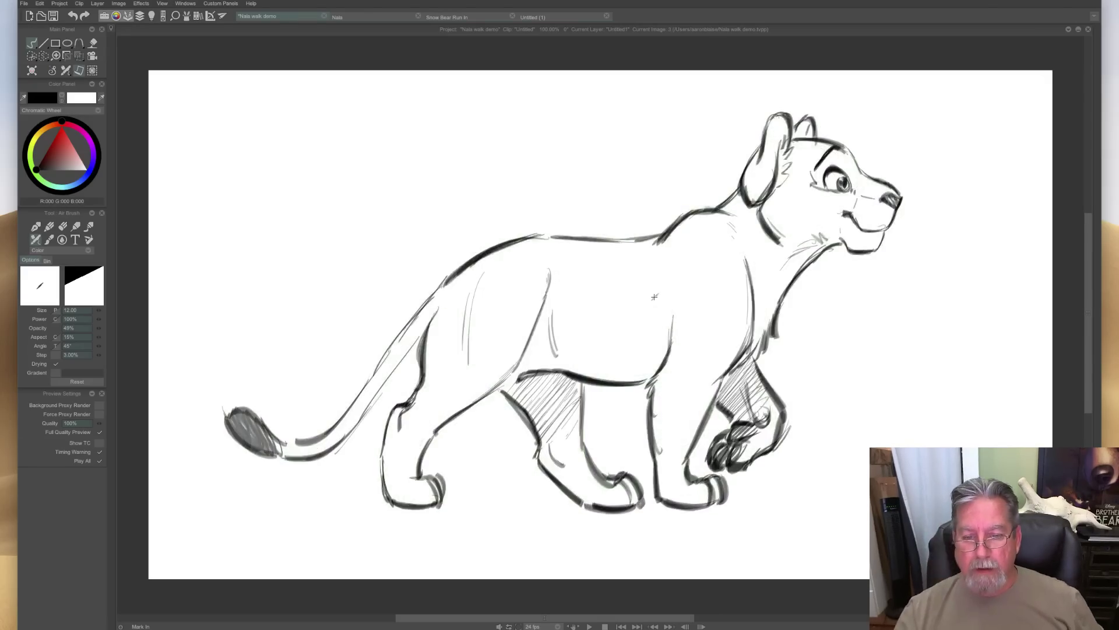
Show the timeline, insert a new image between the two drawings at frame 2, and clear its contents.
key(Left)
key(Tab)
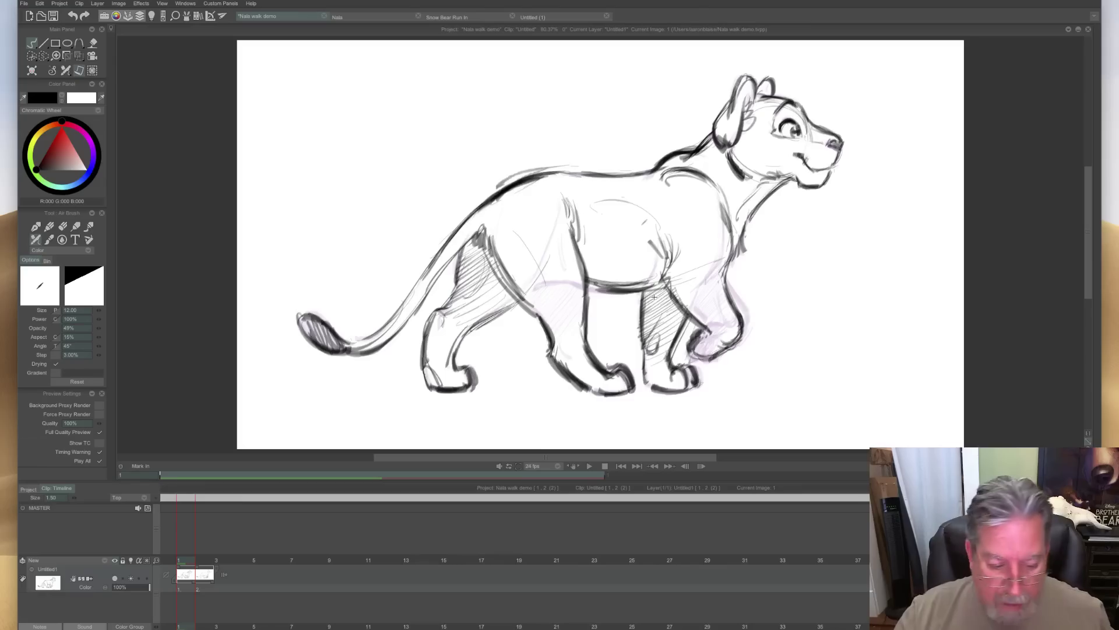
drag(196, 584, 218, 590)
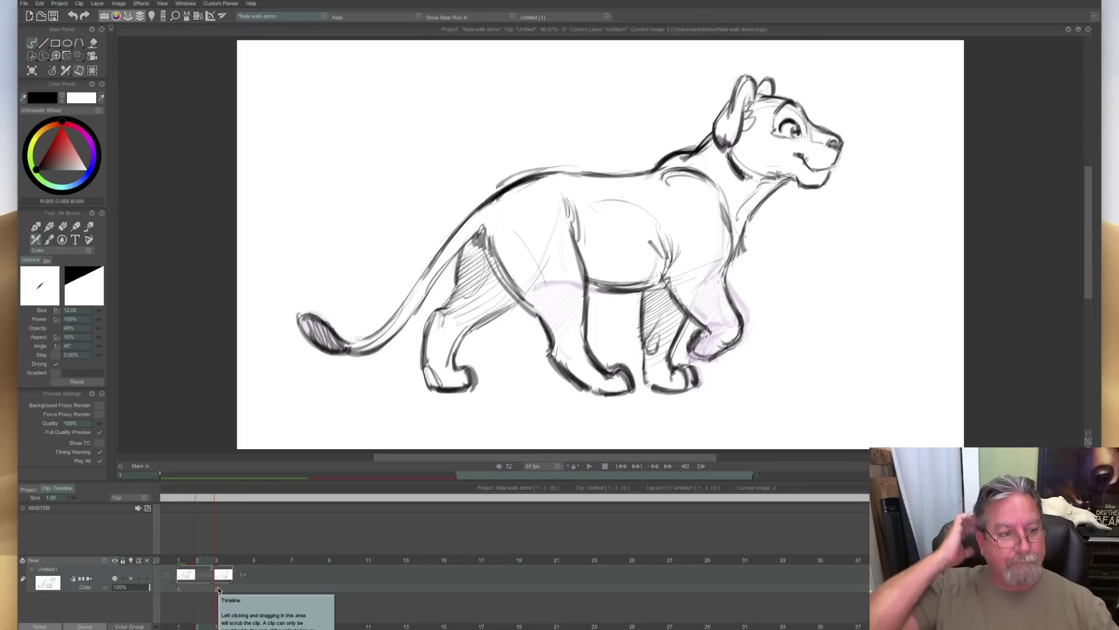
click(32, 71)
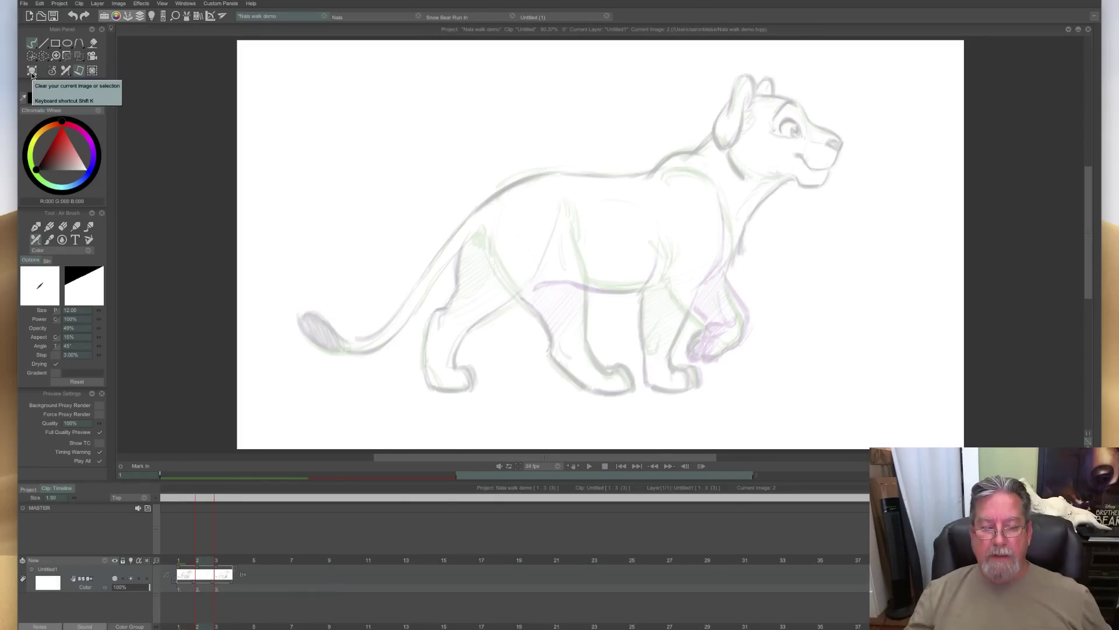
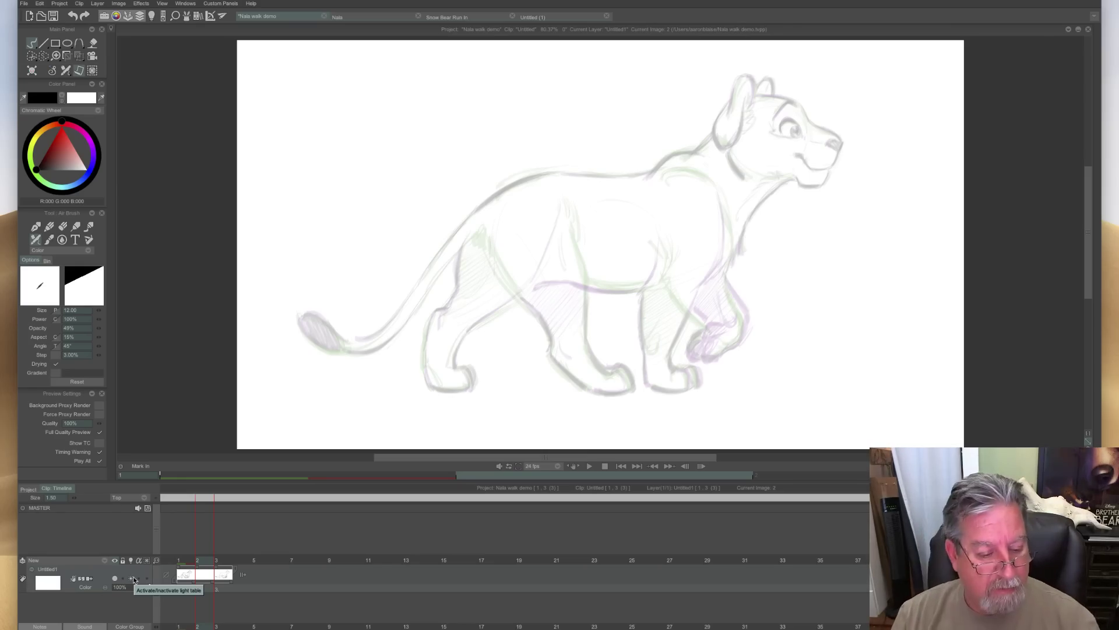
Turn off the light table and sketch a large construction circle for a lion's head in the middle of the image.
click(130, 578)
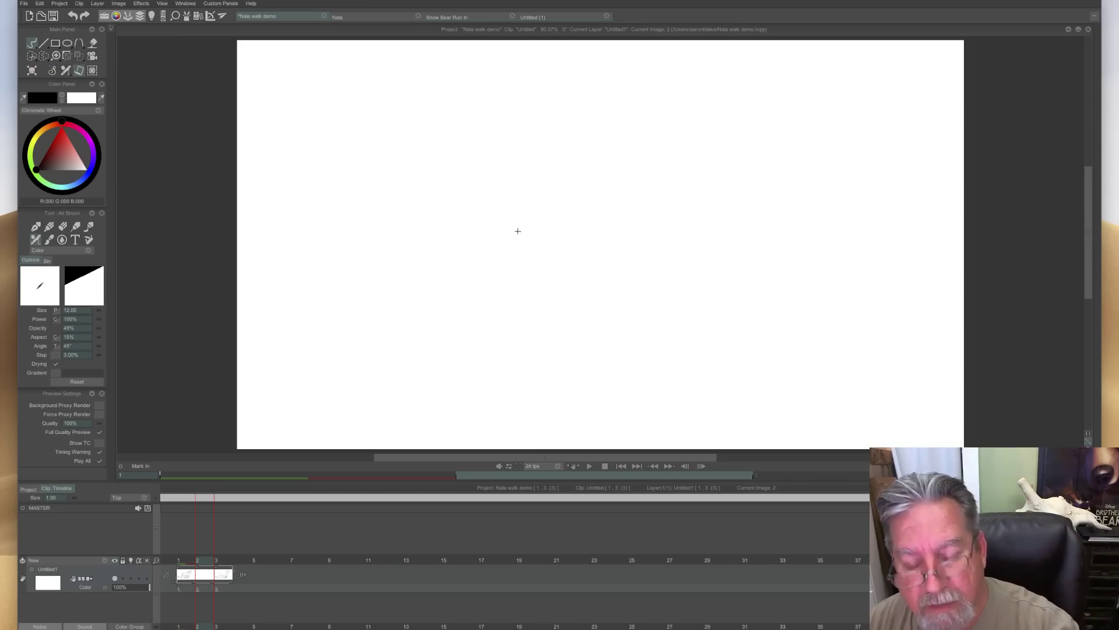
key(F12)
mouse_move(647, 213)
mouse_down()
mouse_move(622, 187)
mouse_move(654, 327)
mouse_move(497, 305)
mouse_move(607, 207)
mouse_up()
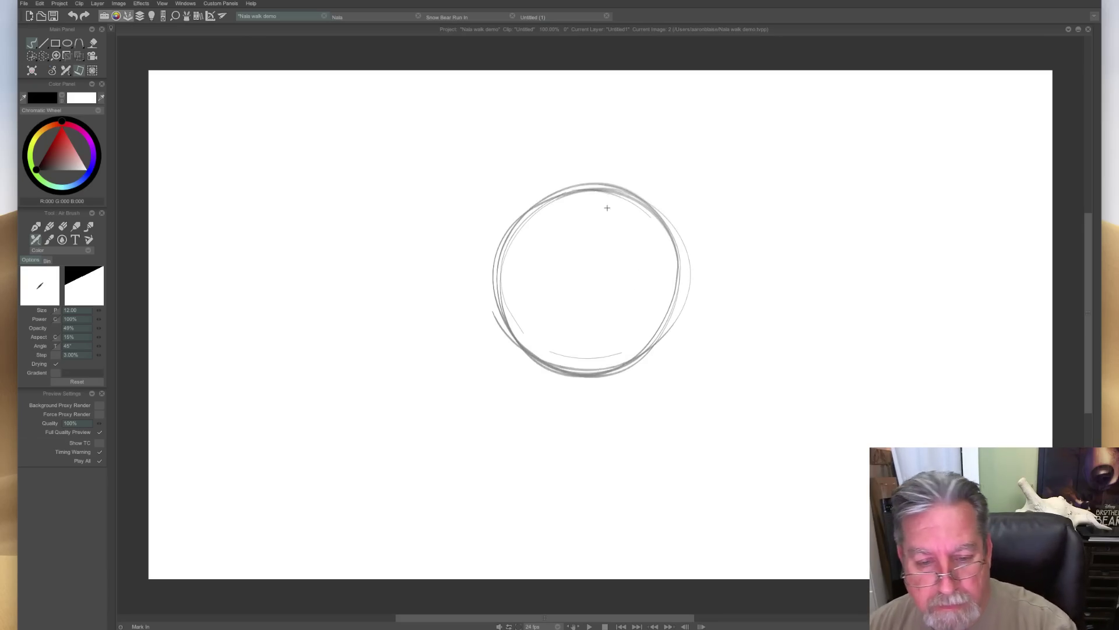
Inside the circle, sketch the tilted nose, the nose bridge and the first brow line.
mouse_move(604, 290)
mouse_down()
mouse_move(559, 314)
mouse_move(535, 301)
mouse_move(611, 289)
mouse_move(618, 296)
mouse_move(582, 337)
mouse_move(541, 317)
mouse_move(534, 326)
mouse_move(575, 341)
mouse_move(550, 328)
mouse_move(614, 308)
mouse_up()
mouse_move(568, 263)
mouse_down()
mouse_move(526, 264)
mouse_move(530, 250)
mouse_move(552, 272)
mouse_up()
drag(555, 271, 536, 298)
drag(602, 269, 627, 288)
mouse_move(557, 272)
mouse_down()
mouse_move(529, 248)
mouse_move(542, 259)
mouse_up()
drag(553, 275, 526, 307)
drag(535, 307, 524, 313)
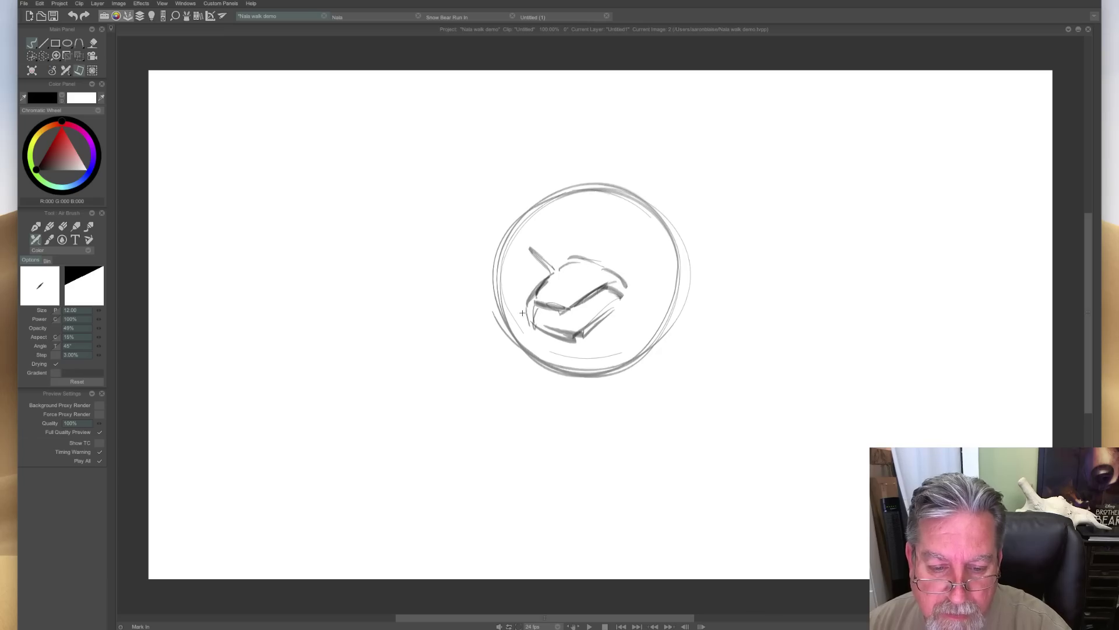
Draw the muzzle's lower edges, the open mouth and a rounded chin with a few fur strokes below the circle.
mouse_move(575, 339)
mouse_down()
mouse_move(583, 362)
mouse_move(648, 357)
mouse_move(668, 309)
mouse_move(657, 292)
mouse_move(671, 279)
mouse_move(664, 347)
mouse_up()
mouse_move(583, 363)
mouse_down()
mouse_move(540, 382)
mouse_move(506, 341)
mouse_move(514, 315)
mouse_move(513, 353)
mouse_move(541, 387)
mouse_up()
drag(512, 346, 542, 384)
mouse_move(640, 386)
mouse_down()
mouse_move(579, 380)
mouse_move(567, 425)
mouse_up()
mouse_move(583, 376)
mouse_down()
mouse_move(565, 425)
mouse_move(643, 367)
mouse_move(557, 427)
mouse_move(546, 451)
mouse_up()
drag(661, 358, 668, 391)
drag(662, 355, 671, 400)
mouse_move(659, 386)
mouse_down()
mouse_move(642, 434)
mouse_move(588, 455)
mouse_up()
mouse_move(639, 425)
mouse_down()
mouse_move(598, 455)
mouse_move(633, 432)
mouse_move(566, 455)
mouse_move(584, 456)
mouse_up()
drag(560, 396, 546, 436)
drag(553, 436, 599, 450)
Draw both eyes with dark upper lids and pupils, and add the brow lines above them.
drag(670, 249, 628, 269)
mouse_move(626, 213)
mouse_down()
mouse_move(620, 254)
mouse_move(625, 215)
mouse_move(654, 237)
mouse_move(645, 199)
mouse_move(668, 235)
mouse_move(637, 216)
mouse_move(671, 238)
mouse_up()
mouse_move(664, 207)
mouse_down()
mouse_move(629, 216)
mouse_move(673, 238)
mouse_up()
drag(625, 208, 617, 257)
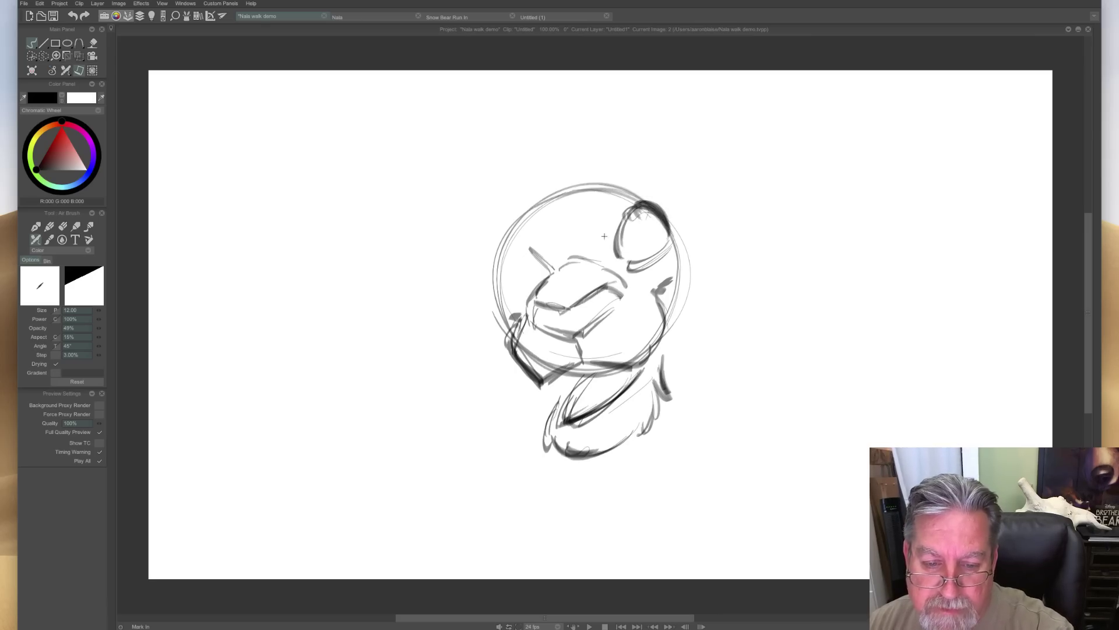
mouse_move(529, 267)
mouse_down()
mouse_move(502, 250)
mouse_move(506, 293)
mouse_move(535, 273)
mouse_up()
mouse_move(501, 252)
mouse_down()
mouse_move(528, 264)
mouse_move(495, 252)
mouse_move(492, 292)
mouse_move(495, 265)
mouse_move(493, 277)
mouse_up()
drag(494, 259, 509, 300)
mouse_move(679, 201)
mouse_down()
mouse_move(601, 184)
mouse_move(589, 244)
mouse_move(498, 214)
mouse_up()
drag(500, 217, 485, 244)
mouse_move(635, 232)
mouse_down()
mouse_move(633, 256)
mouse_move(647, 234)
mouse_move(654, 246)
mouse_move(656, 231)
mouse_move(635, 239)
mouse_move(649, 224)
mouse_move(658, 241)
mouse_up()
mouse_move(515, 270)
mouse_down()
mouse_move(527, 297)
mouse_move(524, 262)
mouse_up()
Sketch the brow ridge, a hair tuft on top of the head and the outer contours of both cheeks.
drag(493, 221, 489, 254)
drag(627, 150, 663, 169)
drag(585, 167, 654, 158)
mouse_move(526, 187)
mouse_down()
mouse_move(581, 154)
mouse_move(552, 145)
mouse_up()
mouse_move(553, 146)
mouse_down()
mouse_move(571, 166)
mouse_move(535, 153)
mouse_up()
drag(535, 154, 561, 170)
drag(527, 169, 546, 173)
mouse_move(546, 173)
mouse_down()
mouse_move(491, 202)
mouse_move(461, 320)
mouse_move(472, 353)
mouse_move(515, 388)
mouse_up()
mouse_move(700, 205)
mouse_down()
mouse_move(729, 235)
mouse_move(737, 274)
mouse_move(693, 373)
mouse_up()
drag(739, 300, 695, 371)
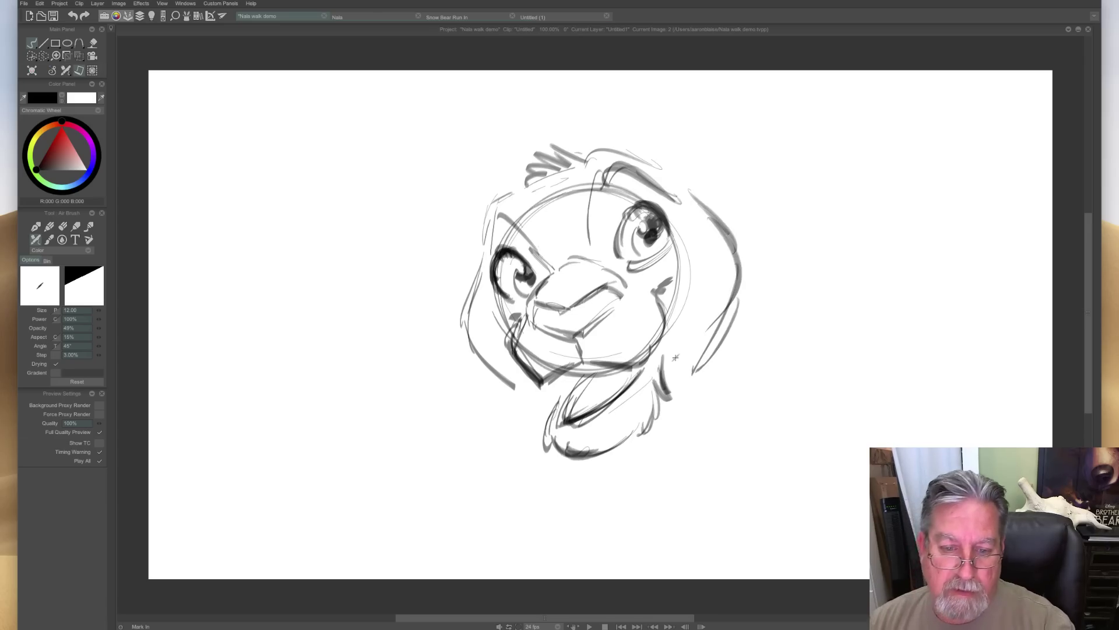
Draw two large rounded ears, one on each side of the head.
mouse_move(645, 153)
mouse_down()
mouse_move(773, 139)
mouse_move(758, 268)
mouse_up()
drag(775, 134, 632, 160)
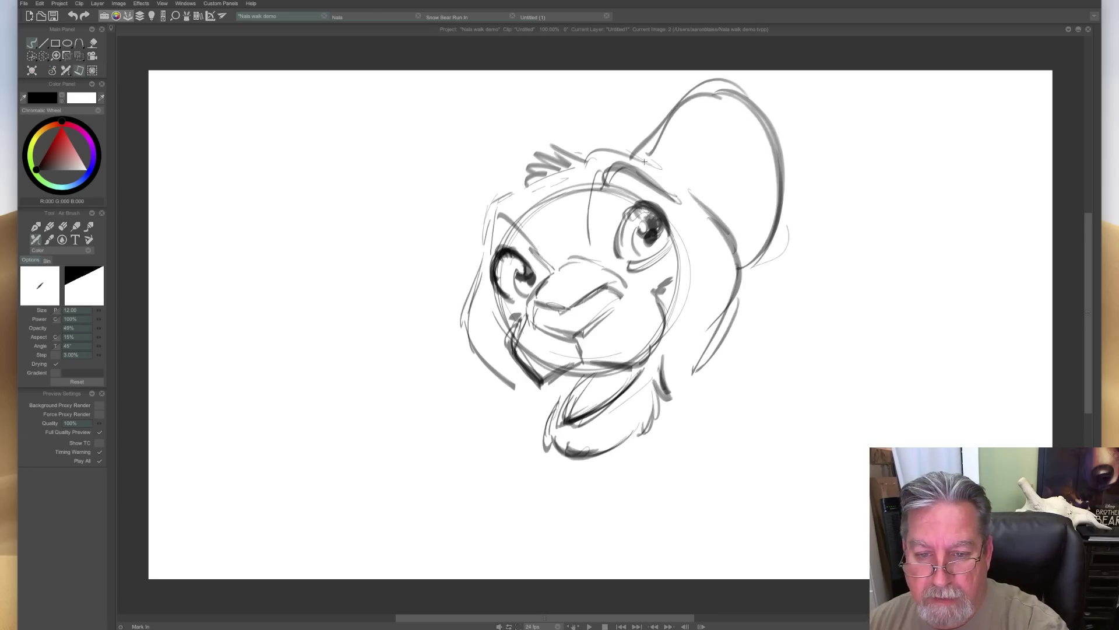
drag(671, 109, 641, 165)
mouse_move(493, 178)
mouse_down()
mouse_move(398, 257)
mouse_move(464, 322)
mouse_up()
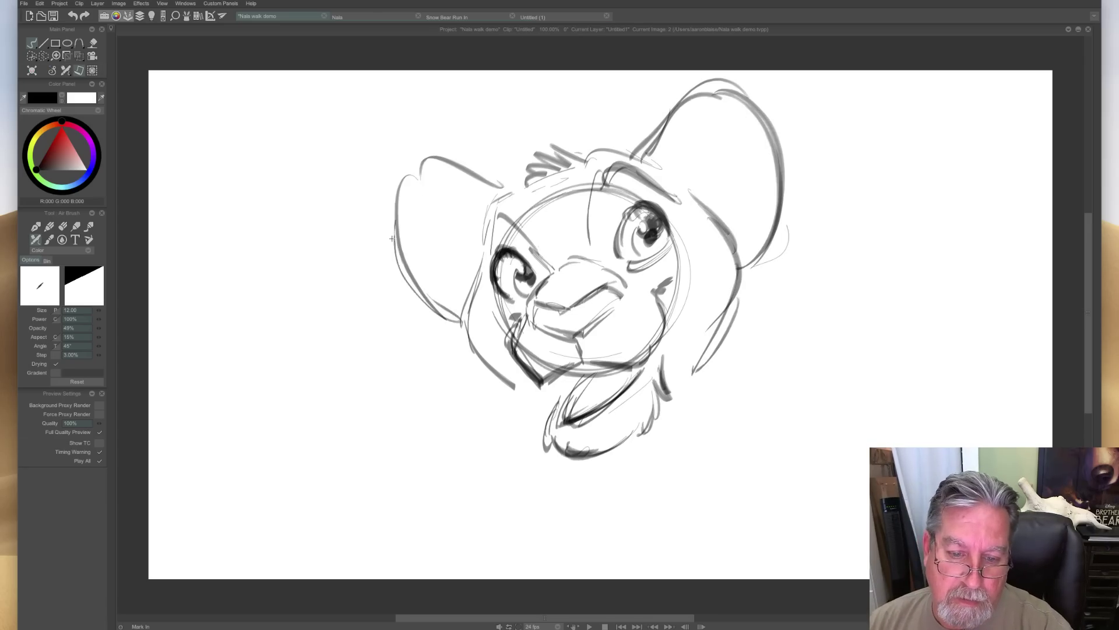
drag(389, 227, 466, 319)
drag(501, 188, 403, 159)
mouse_move(402, 164)
mouse_down()
mouse_move(390, 245)
mouse_move(403, 251)
mouse_up()
Add teeth in the open mouth, hatch the nose dark and strengthen the lines around both eyes.
mouse_move(634, 365)
mouse_down()
mouse_move(607, 394)
mouse_move(570, 400)
mouse_move(605, 402)
mouse_move(610, 387)
mouse_move(579, 402)
mouse_move(562, 389)
mouse_move(559, 405)
mouse_move(557, 393)
mouse_move(585, 400)
mouse_move(614, 385)
mouse_move(614, 368)
mouse_move(563, 387)
mouse_up()
mouse_move(563, 316)
mouse_down()
mouse_move(605, 301)
mouse_move(588, 321)
mouse_move(587, 297)
mouse_move(578, 334)
mouse_move(574, 304)
mouse_move(567, 332)
mouse_move(561, 302)
mouse_move(544, 326)
mouse_move(530, 303)
mouse_move(551, 336)
mouse_up()
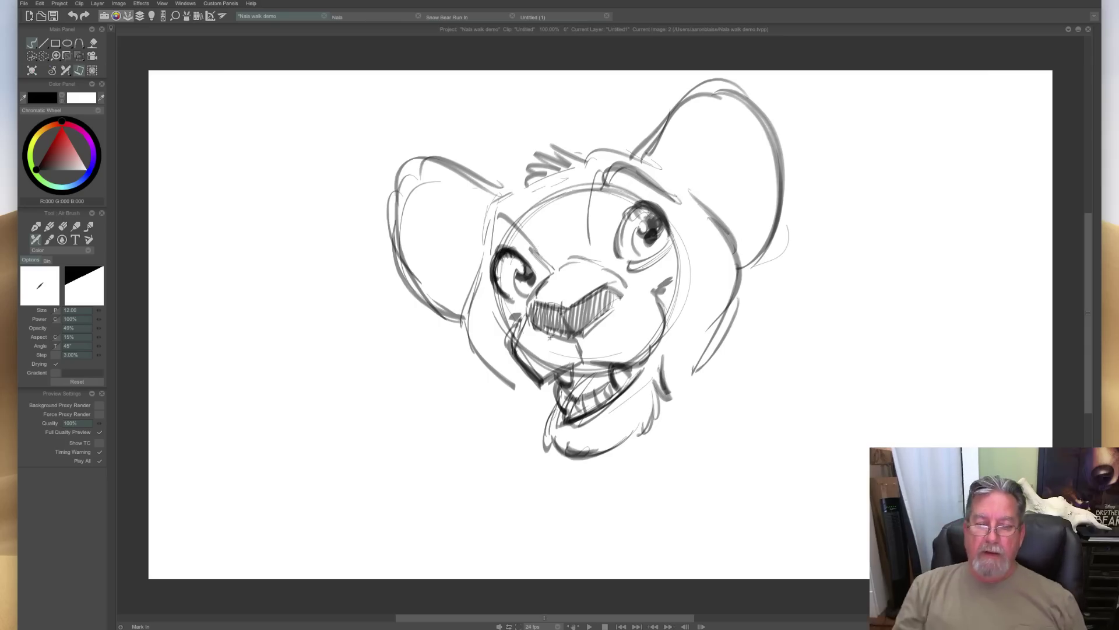
drag(603, 180, 604, 259)
mouse_move(681, 203)
mouse_down()
mouse_move(681, 224)
mouse_move(696, 225)
mouse_move(659, 256)
mouse_up()
drag(481, 264, 485, 255)
mouse_move(495, 213)
mouse_down()
mouse_move(482, 258)
mouse_move(498, 212)
mouse_up()
Draw fur tufts and inner contour lines inside both ears.
mouse_move(430, 178)
mouse_down()
mouse_move(444, 217)
mouse_move(426, 221)
mouse_move(436, 279)
mouse_up()
drag(710, 111, 708, 196)
mouse_move(714, 151)
mouse_down()
mouse_move(741, 164)
mouse_move(754, 216)
mouse_up()
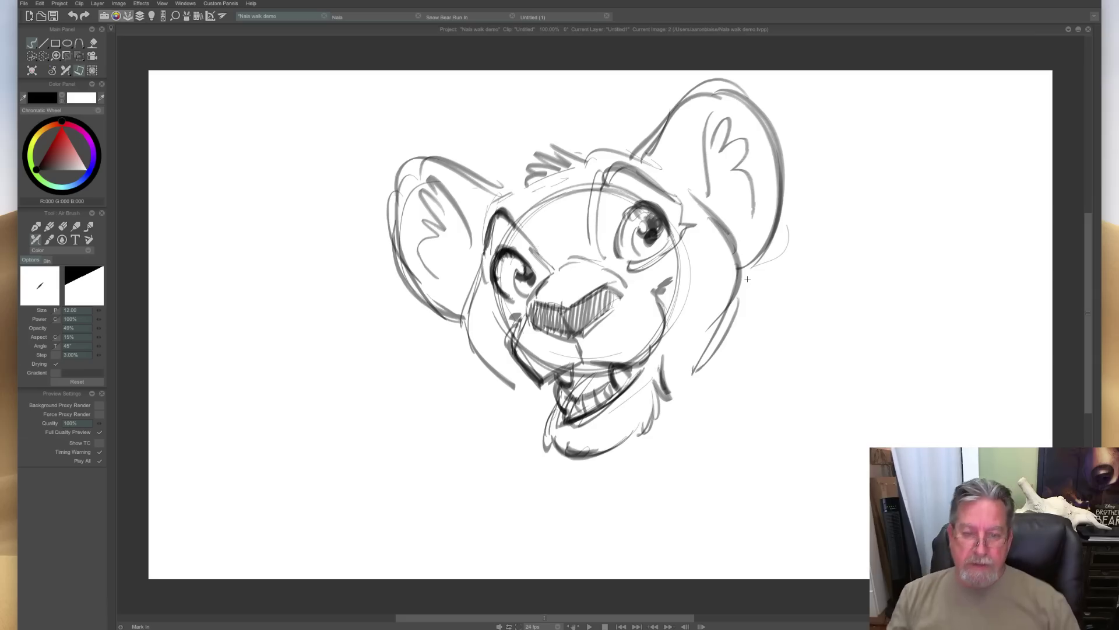
Thicken and darken the cheek contours on both sides of the face with layered strokes.
drag(474, 280, 455, 341)
mouse_move(482, 285)
mouse_down()
mouse_move(479, 369)
mouse_move(504, 398)
mouse_up()
drag(473, 357, 531, 421)
drag(694, 201, 749, 302)
drag(735, 258, 751, 294)
mouse_move(706, 373)
mouse_down()
mouse_move(750, 292)
mouse_move(697, 389)
mouse_up()
drag(745, 245, 712, 371)
drag(750, 312, 688, 387)
drag(508, 406, 481, 382)
Darken the outline of the chin and add more strokes to the hair tuft on top of the head.
mouse_move(633, 281)
mouse_down()
mouse_move(660, 304)
mouse_move(650, 341)
mouse_up()
drag(557, 400, 547, 449)
mouse_move(552, 432)
mouse_down()
mouse_move(555, 450)
mouse_move(635, 434)
mouse_move(648, 413)
mouse_up()
mouse_move(645, 429)
mouse_down()
mouse_move(597, 458)
mouse_move(559, 462)
mouse_up()
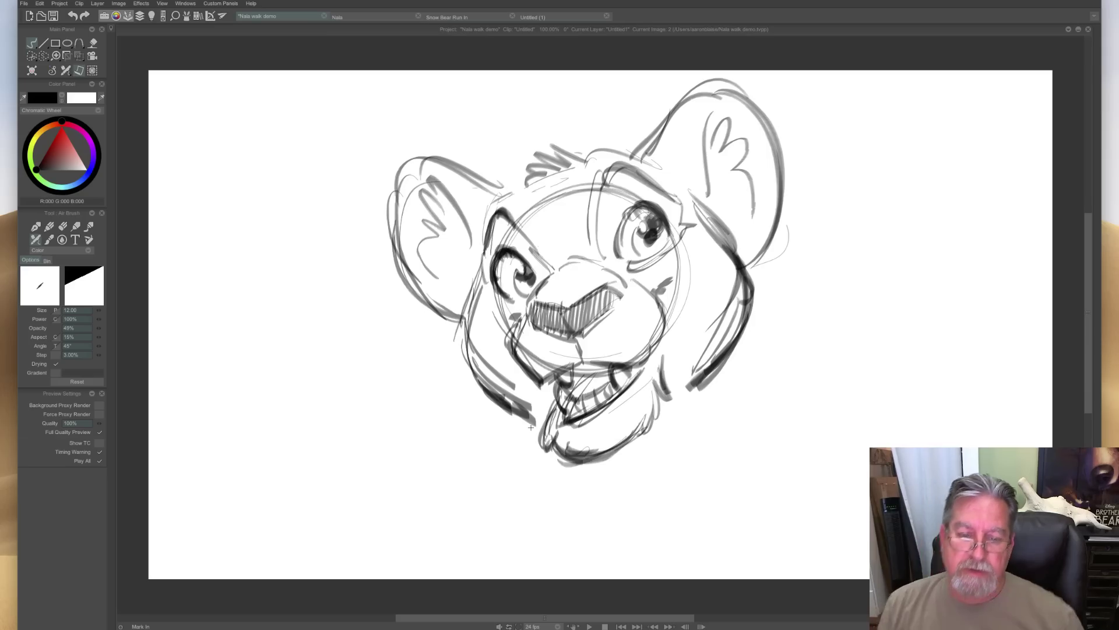
mouse_move(597, 157)
mouse_down()
mouse_move(552, 134)
mouse_move(561, 160)
mouse_up()
drag(548, 150, 526, 164)
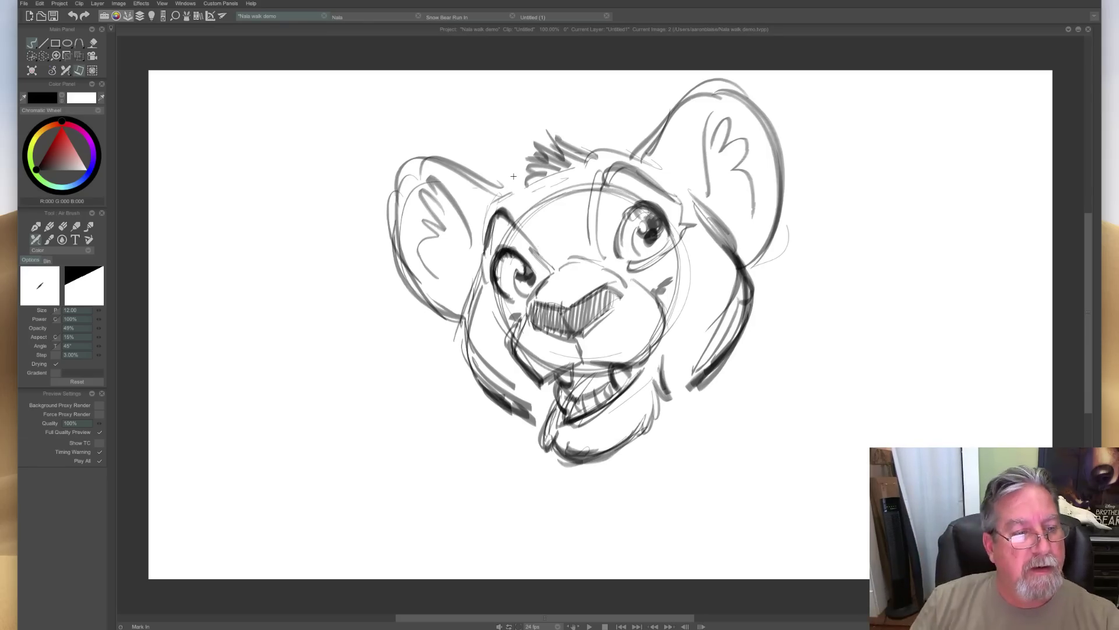
Sketch both sides of the neck below the cheeks, with loose fur strokes on the throat and chest.
drag(720, 314, 702, 466)
drag(714, 373, 694, 491)
drag(541, 432, 523, 490)
drag(528, 409, 513, 487)
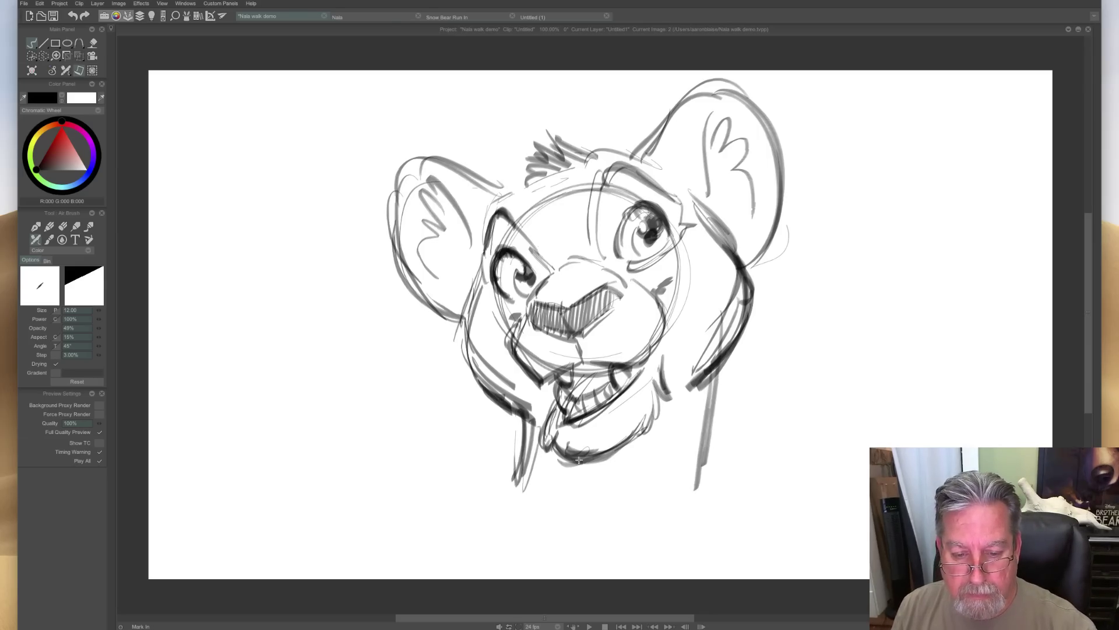
mouse_move(670, 432)
mouse_down()
mouse_move(647, 501)
mouse_move(624, 528)
mouse_up()
drag(568, 467, 553, 519)
drag(702, 436, 697, 554)
drag(516, 496, 491, 538)
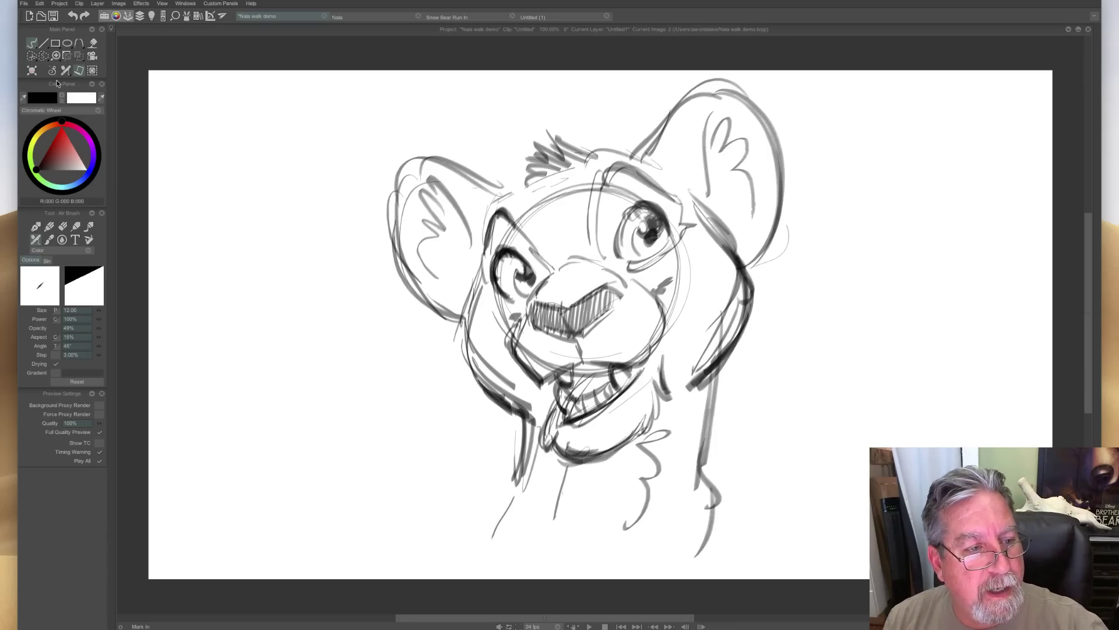
Clear the lion head sketch from the image and turn the light table back on.
click(32, 70)
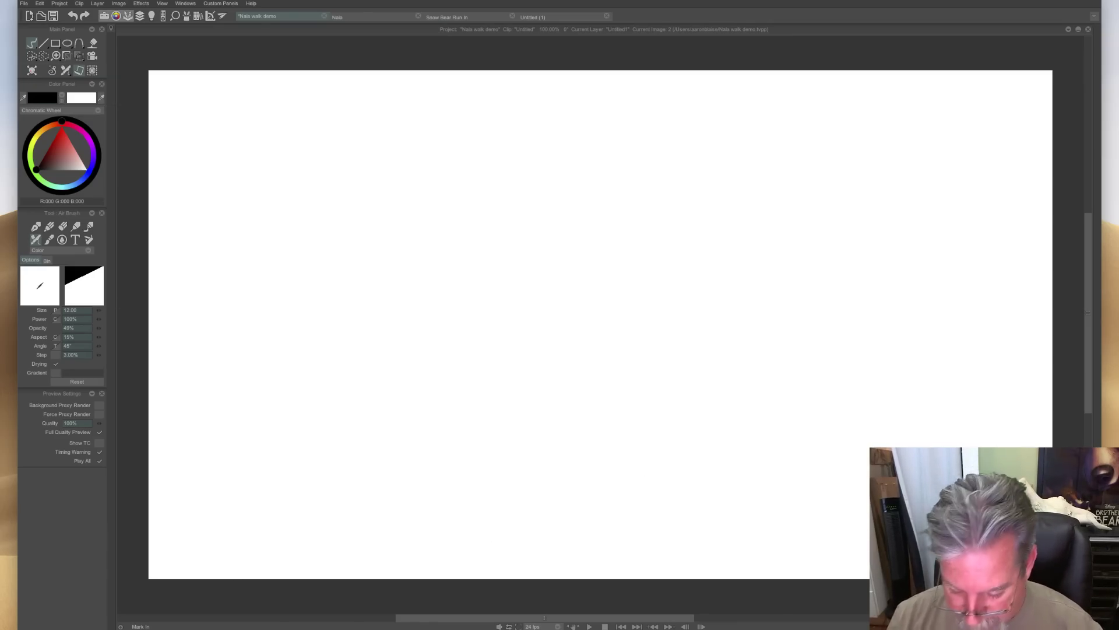
key(Tab)
click(130, 580)
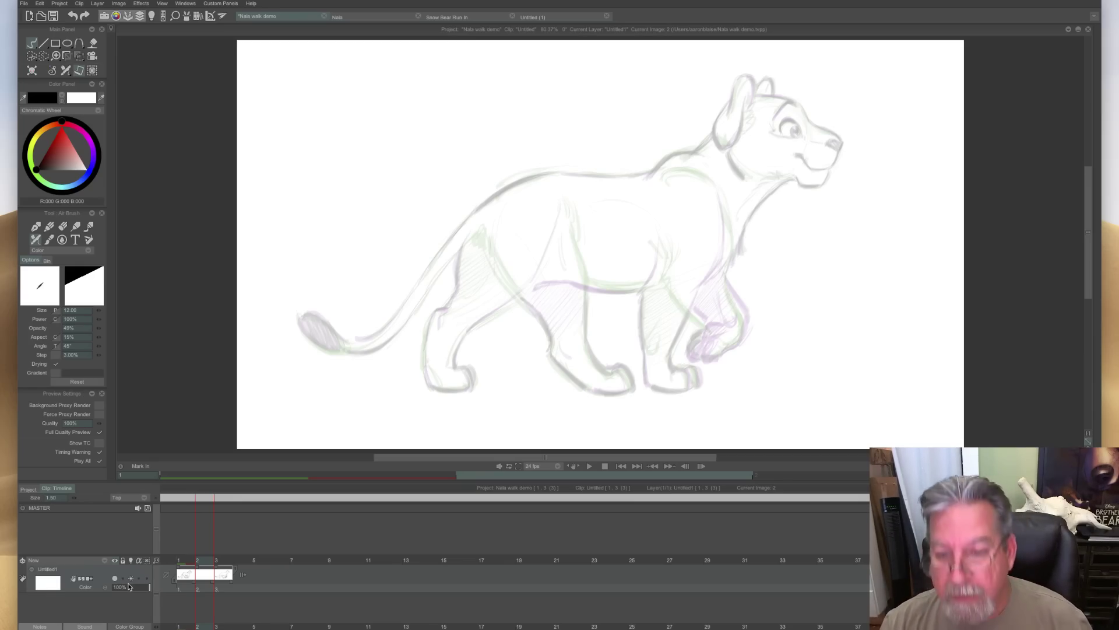
key(Tab)
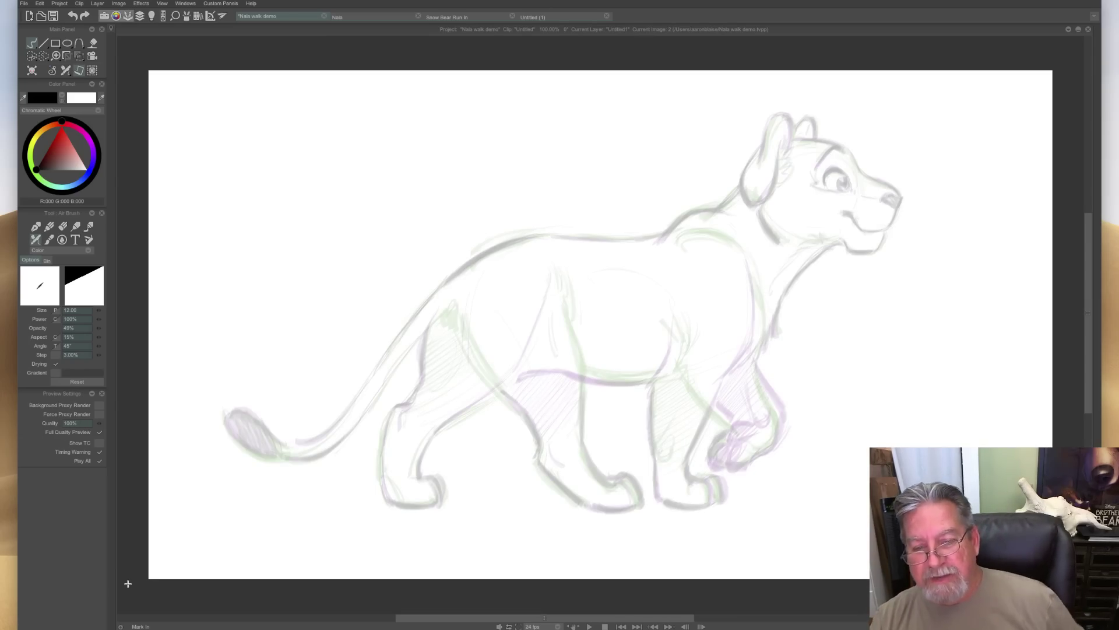
On the in-between image, draw the cub's back line from the rump to the shoulder over the ghosted poses.
mouse_move(744, 189)
mouse_down()
mouse_move(699, 222)
mouse_move(726, 221)
mouse_move(682, 218)
mouse_move(659, 243)
mouse_move(679, 220)
mouse_move(661, 242)
mouse_move(741, 235)
mouse_move(679, 228)
mouse_move(615, 247)
mouse_move(519, 233)
mouse_move(494, 245)
mouse_move(589, 239)
mouse_up()
key(e)
key(e)
drag(500, 238, 674, 238)
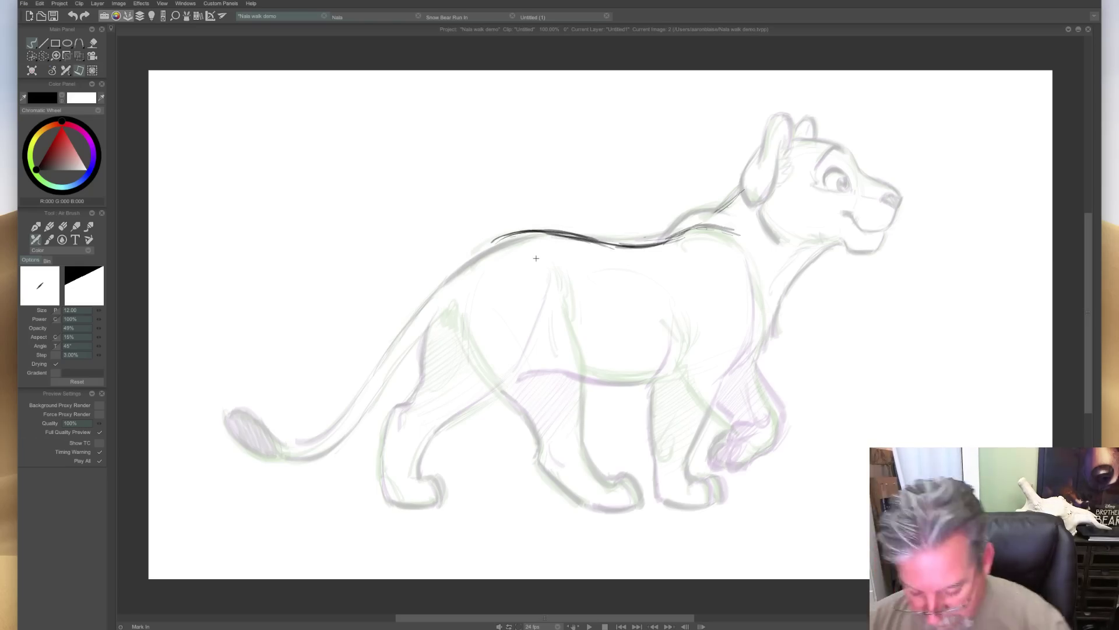
Flip between the first image and the in-between to check the movement of the back line.
key(Left)
key(Right)
key(Left)
key(Right)
key(Left)
key(Right)
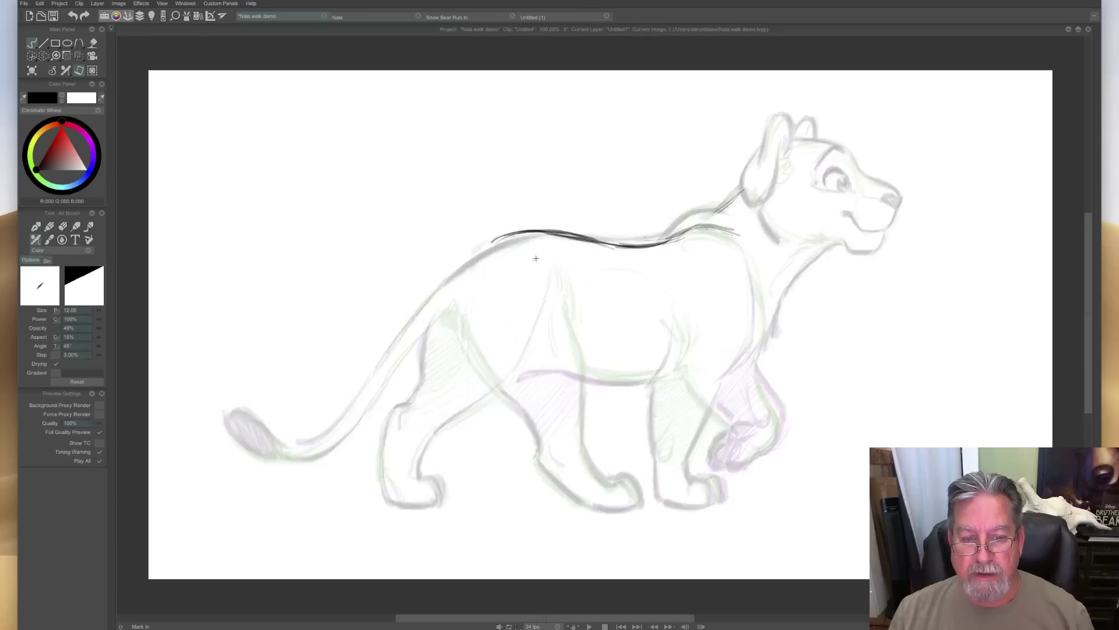
key(Left)
key(Right)
key(Left)
key(Right)
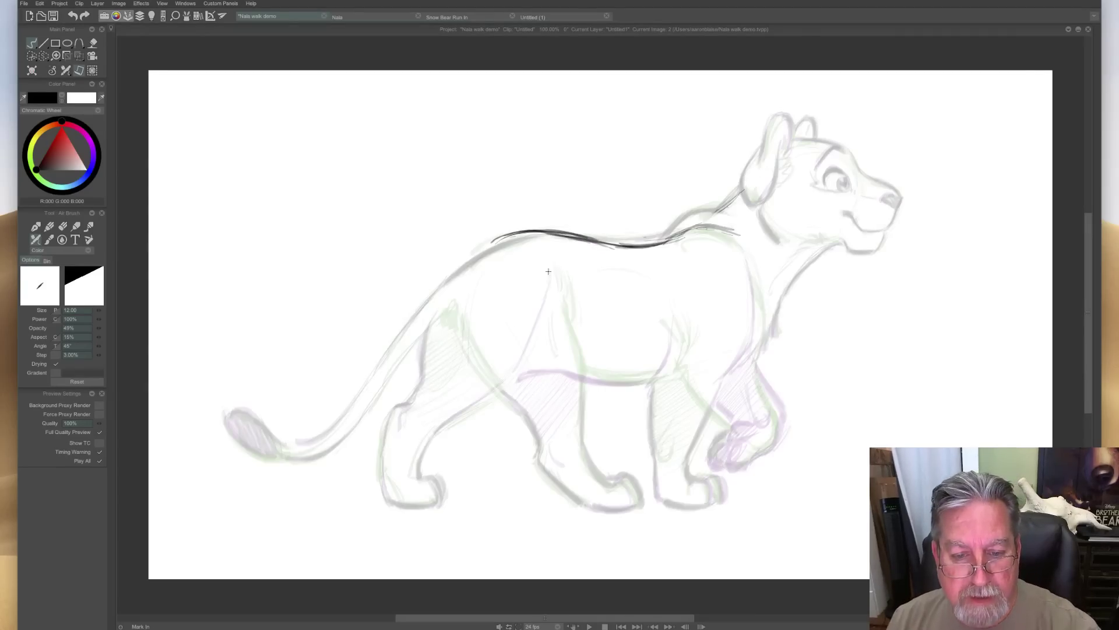
Draw the front contour of the near hind thigh, curving from the flank down and back past the knee.
drag(549, 264, 553, 288)
key(Left)
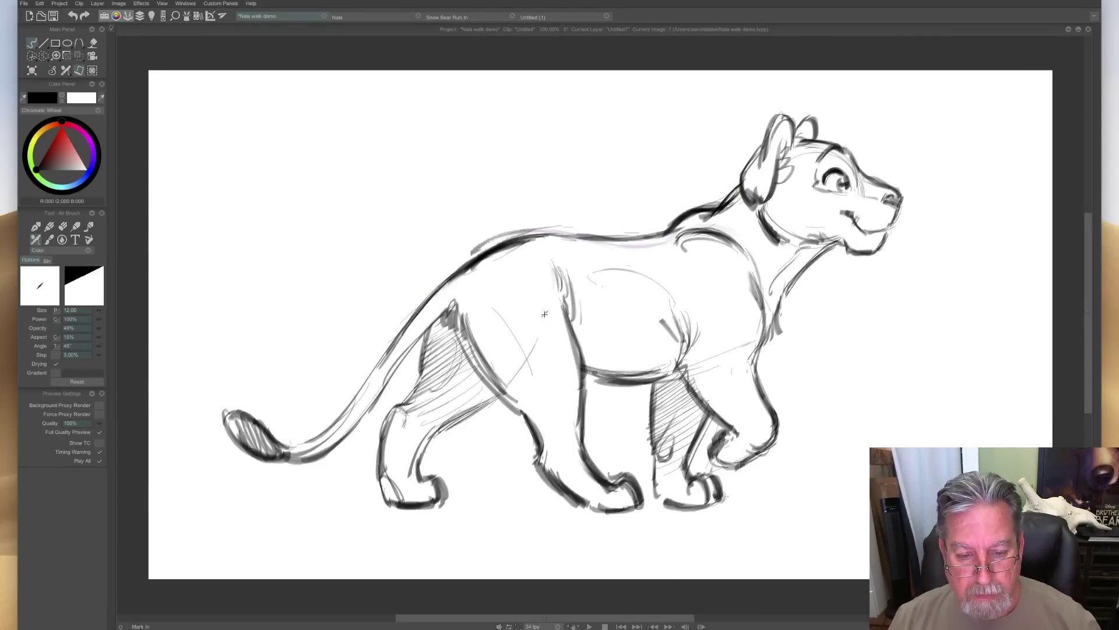
key(Right)
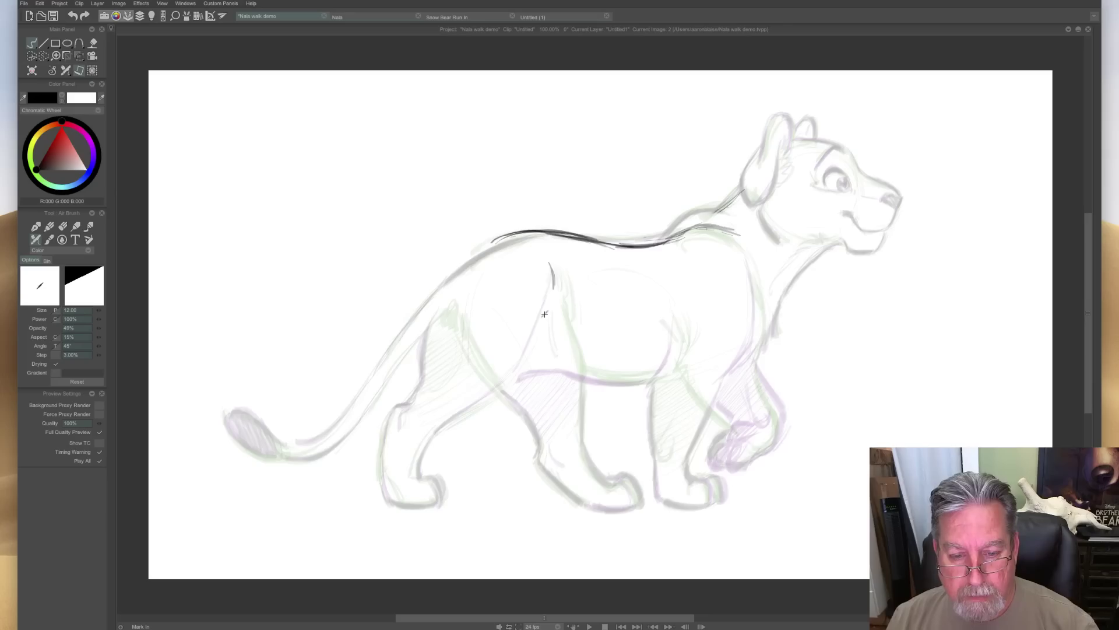
drag(549, 253, 556, 275)
drag(550, 255, 548, 360)
mouse_move(554, 280)
mouse_down()
mouse_move(545, 373)
mouse_move(504, 428)
mouse_up()
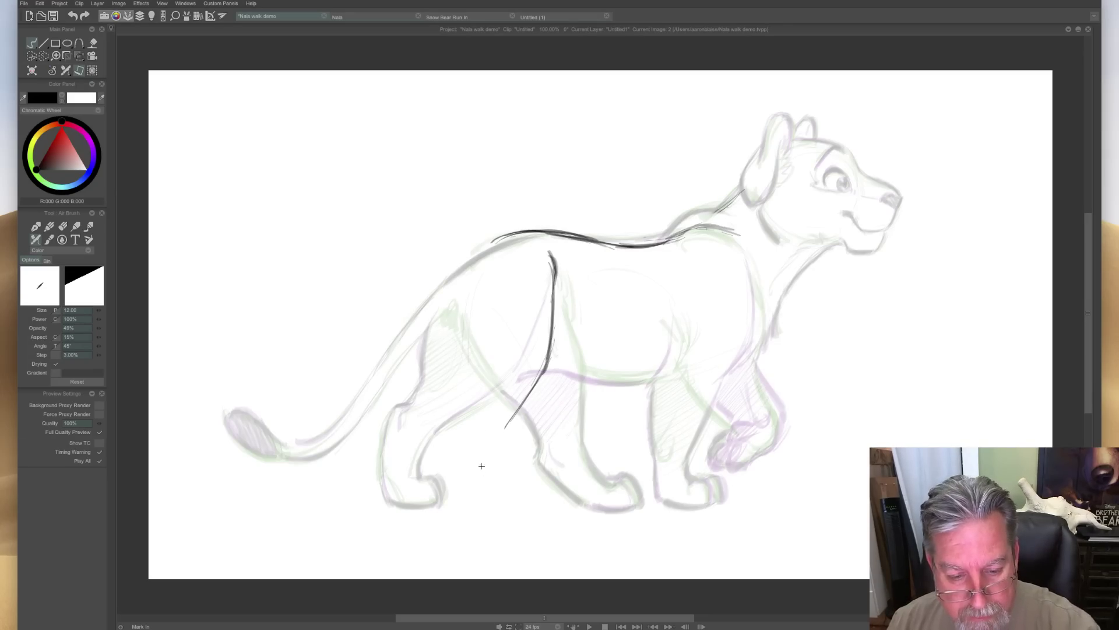
Continue the near hind leg's front contour down the shin and draw the front of the paw at ground level.
drag(511, 475, 521, 505)
drag(540, 372, 486, 470)
mouse_move(515, 401)
mouse_down()
mouse_move(484, 440)
mouse_move(497, 476)
mouse_move(515, 471)
mouse_up()
drag(512, 474, 525, 504)
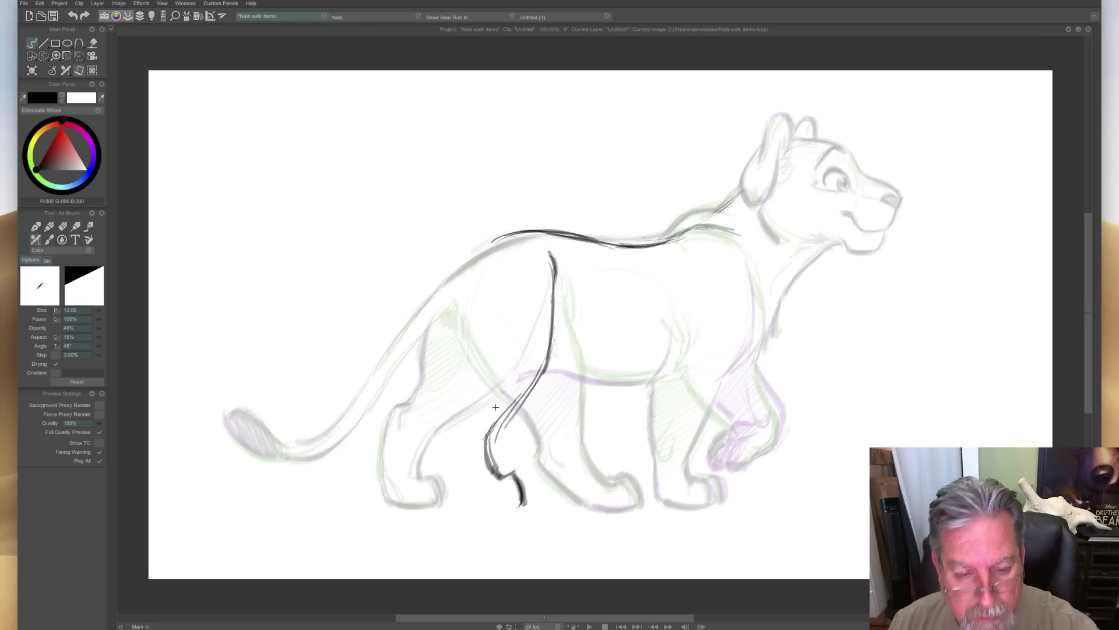
Draw the near hind leg's rear contour from the rump through the hock to the heel, and close the paw's sole.
drag(450, 297, 454, 425)
mouse_move(456, 380)
mouse_down()
mouse_move(436, 442)
mouse_move(476, 505)
mouse_up()
mouse_move(445, 449)
mouse_down()
mouse_move(471, 493)
mouse_move(498, 507)
mouse_move(487, 508)
mouse_up()
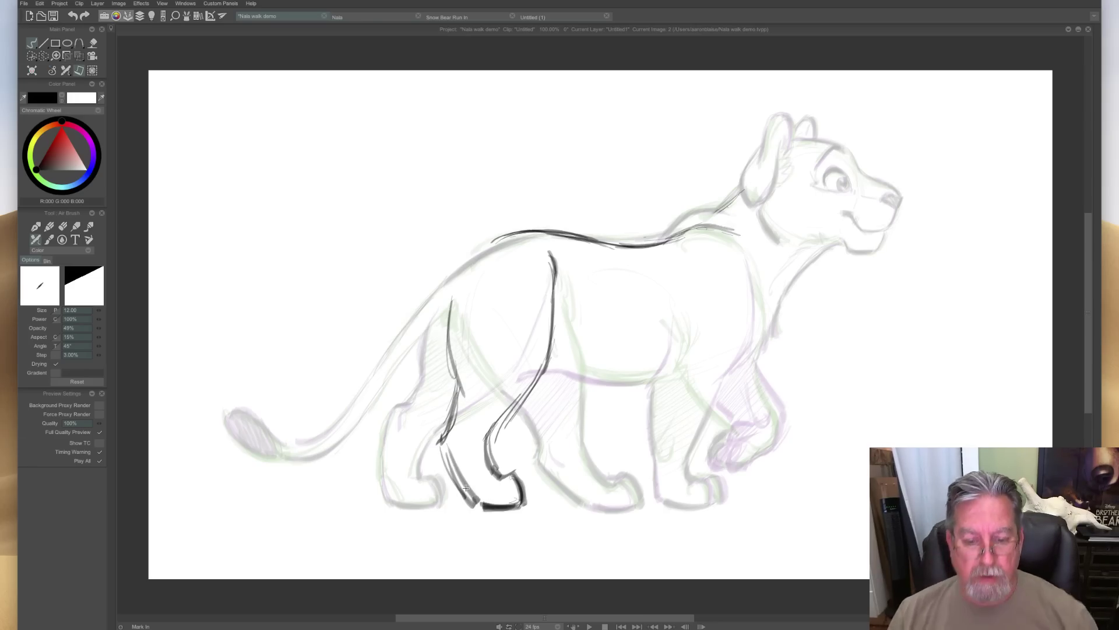
Flip repeatedly through the three images to check how the near hind leg moves through the in-between pose.
key(Right)
key(Left)
key(Right)
key(Left)
key(Left)
key(Right)
key(Right)
key(Left)
key(Left)
key(Right)
key(Right)
key(Left)
key(Left)
key(Right)
key(Right)
key(Left)
key(Right)
key(Left)
key(Left)
key(Right)
key(Right)
key(Left)
key(Left)
key(Right)
key(Right)
key(Left)
key(Right)
key(Left)
key(Right)
key(Left)
key(Right)
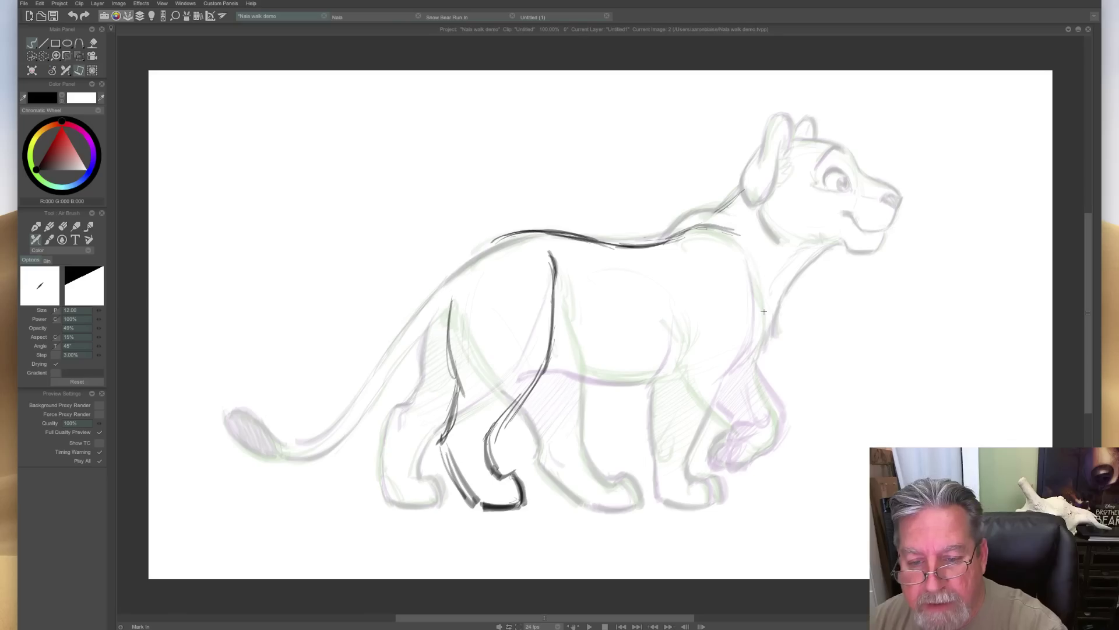
Erase the back line's end over the shoulder and draw an arched shoulder blade contour slightly below it.
mouse_move(676, 241)
mouse_down()
mouse_move(746, 249)
mouse_move(753, 263)
mouse_move(690, 263)
mouse_up()
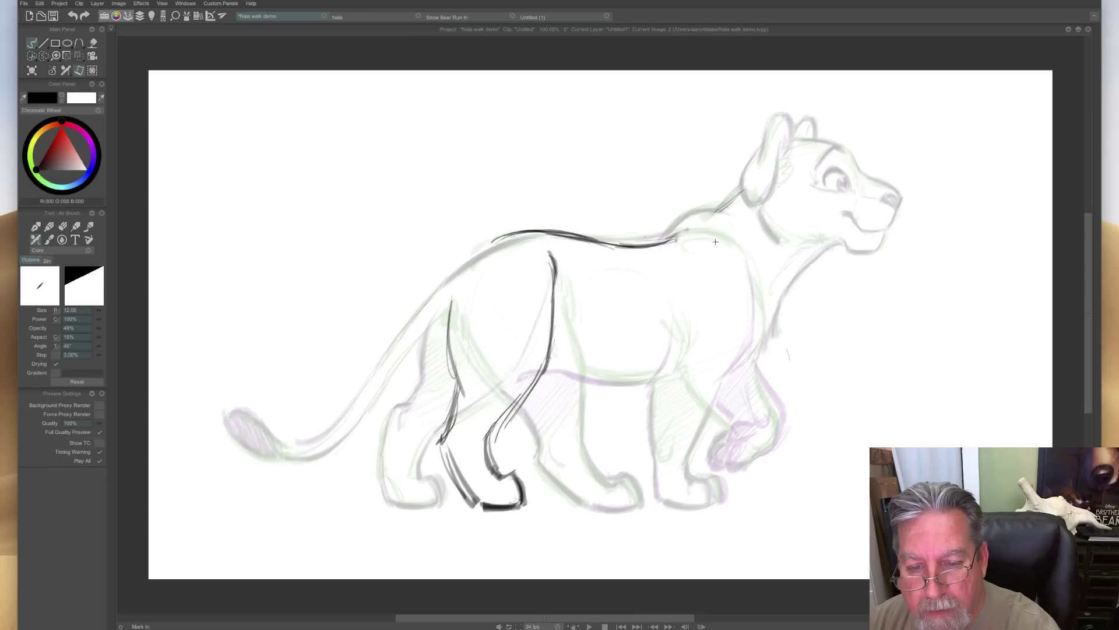
mouse_move(700, 236)
mouse_down()
mouse_move(752, 256)
mouse_move(681, 257)
mouse_move(752, 262)
mouse_up()
drag(678, 258, 753, 261)
drag(686, 255, 756, 265)
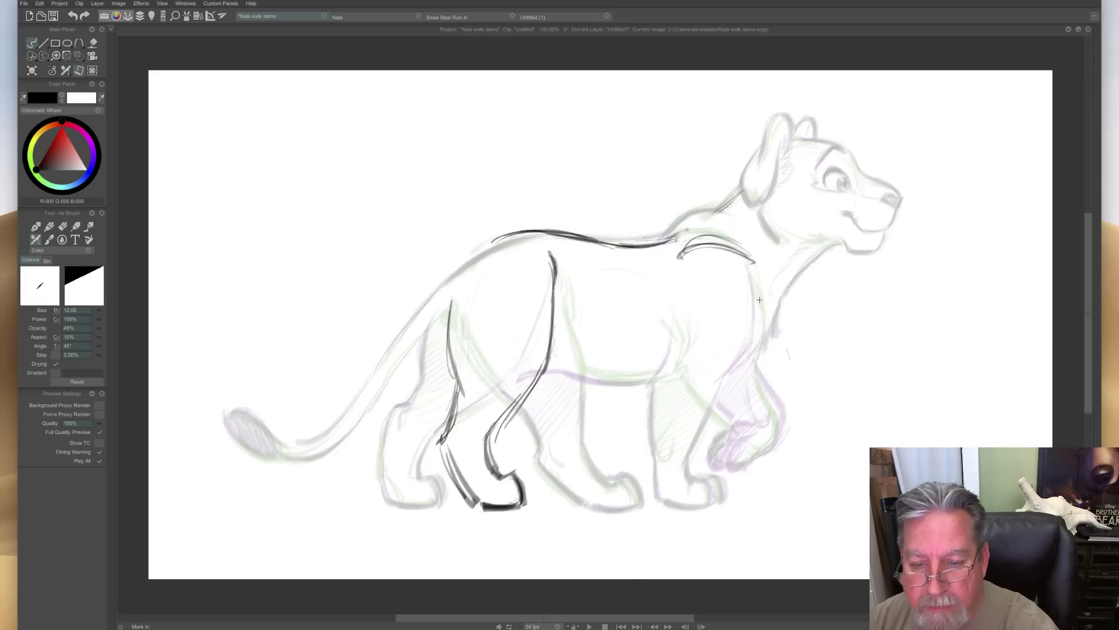
Draw the near front leg's front contour reaching forward from the chest, with the top of its paw.
mouse_move(753, 275)
mouse_down()
mouse_move(779, 354)
mouse_move(772, 400)
mouse_move(814, 476)
mouse_up()
drag(776, 404, 815, 487)
mouse_move(791, 450)
mouse_down()
mouse_move(816, 484)
mouse_move(831, 476)
mouse_up()
mouse_move(790, 445)
mouse_down()
mouse_move(816, 482)
mouse_move(837, 478)
mouse_move(809, 513)
mouse_move(838, 483)
mouse_up()
Draw the near front leg's rear contour from the elbow down to the heel, and outline the paw's toes.
key(Left)
mouse_move(699, 371)
mouse_down()
mouse_move(710, 419)
mouse_move(771, 477)
mouse_move(789, 511)
mouse_up()
key(Right)
drag(759, 469, 783, 497)
drag(733, 446, 773, 483)
drag(711, 415, 784, 497)
drag(748, 460, 787, 513)
mouse_move(788, 455)
mouse_down()
mouse_move(819, 489)
mouse_move(837, 481)
mouse_move(847, 511)
mouse_up()
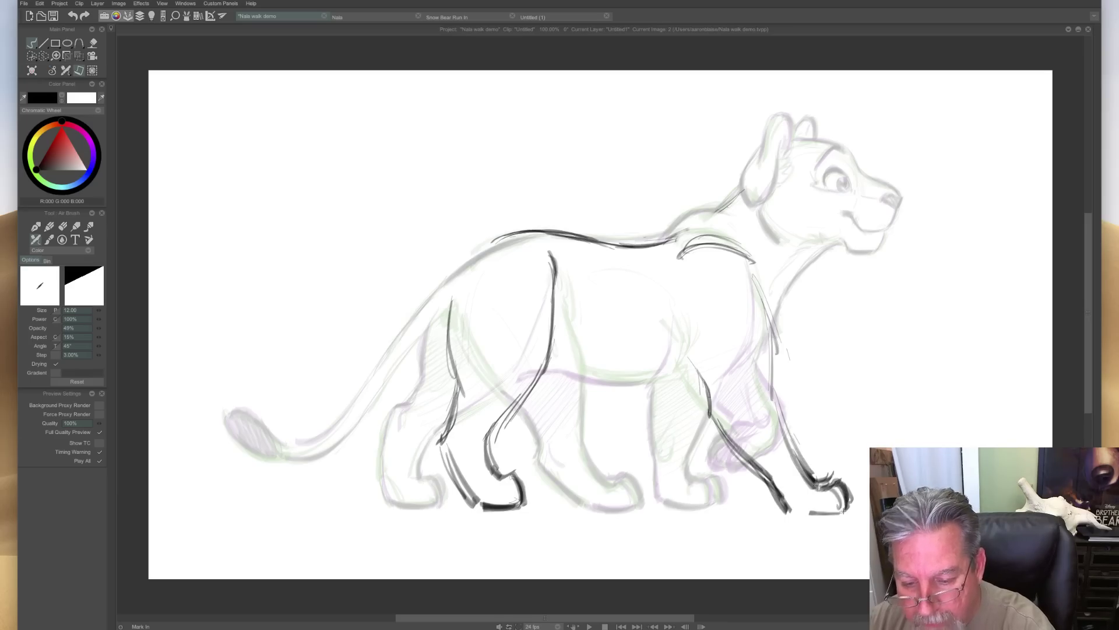
Redraw the near front leg's front contour from the chest down toward the wrist, checking it against the neighbouring drawing.
key(Left)
key(Right)
key(Left)
key(Right)
drag(769, 324, 788, 438)
drag(773, 348, 755, 292)
Flip between the new drawing and its neighbour to check how far the near front leg reaches forward.
key(Left)
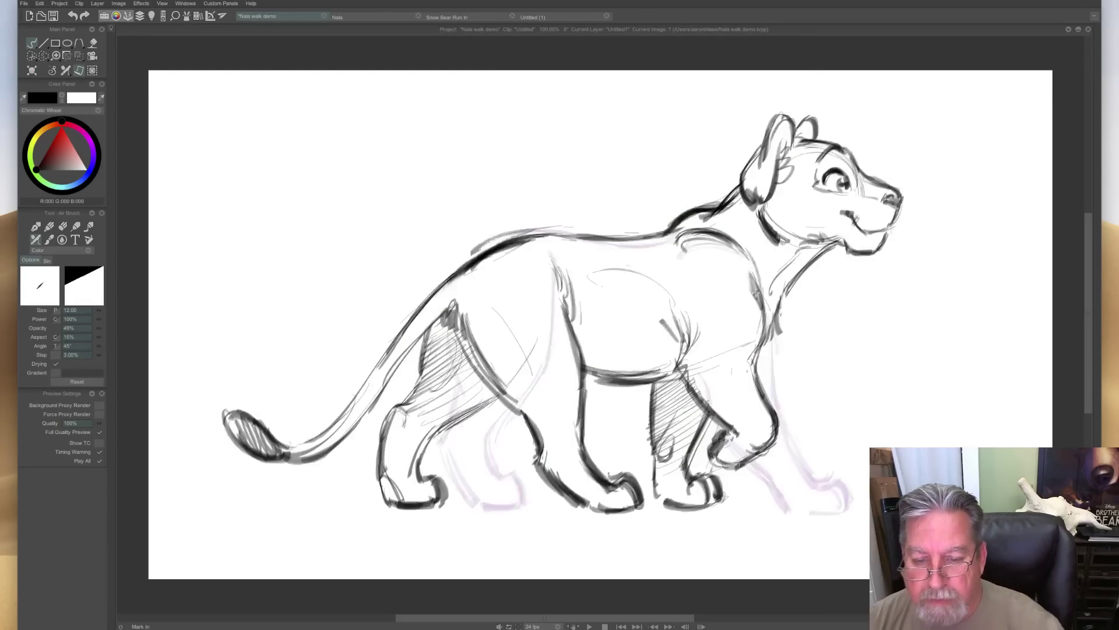
key(Right)
key(Left)
key(Right)
key(Left)
key(Right)
key(Left)
key(Right)
Sketch a short slanted guide stroke beneath the belly to mark the far leg's position, and compare it with the neighbouring drawing.
drag(641, 429, 610, 497)
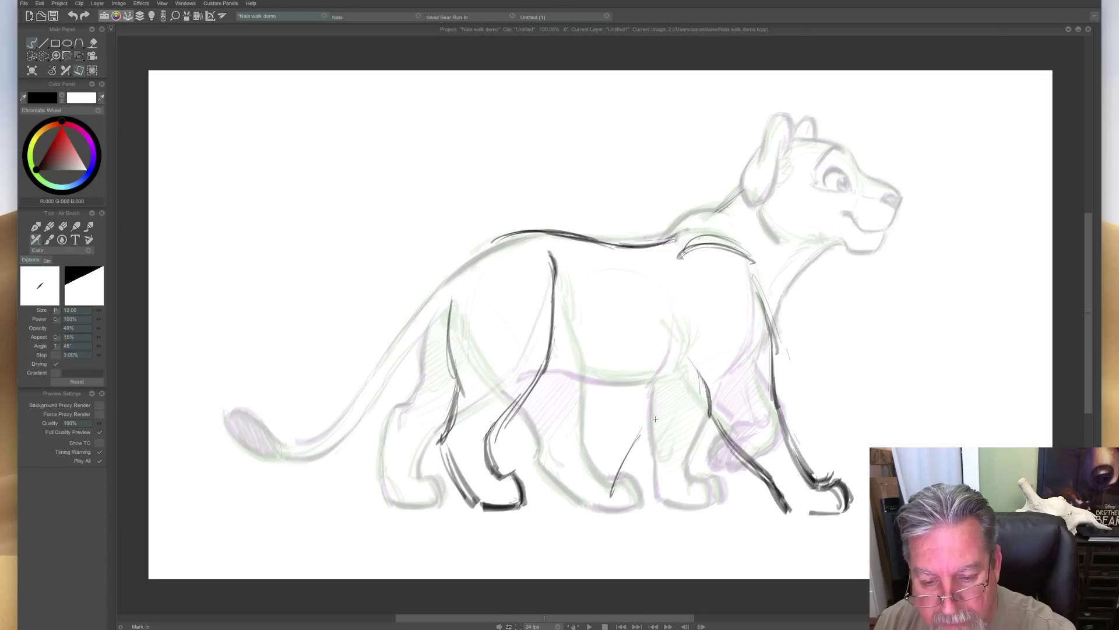
key(Left)
key(Right)
Draw the front part of the belly line running back from the near elbow, slightly below the ghosted belly.
mouse_move(693, 382)
mouse_down()
mouse_move(629, 386)
mouse_move(698, 383)
mouse_up()
drag(614, 383, 696, 383)
key(Left)
key(Right)
key(Left)
key(Right)
drag(698, 382, 628, 388)
key(Left)
key(Right)
Add short converging crease strokes behind the near elbow where the front leg meets the belly.
mouse_move(709, 399)
mouse_down()
mouse_move(676, 343)
mouse_move(683, 336)
mouse_up()
drag(680, 363, 653, 330)
key(Left)
key(Right)
key(Left)
key(Right)
key(Left)
key(Right)
Draw the bold base of the neck rising from the end of the back line above the shoulder blade.
mouse_move(728, 266)
mouse_down()
mouse_move(699, 248)
mouse_move(681, 257)
mouse_up()
key(Left)
key(Right)
drag(700, 218, 682, 223)
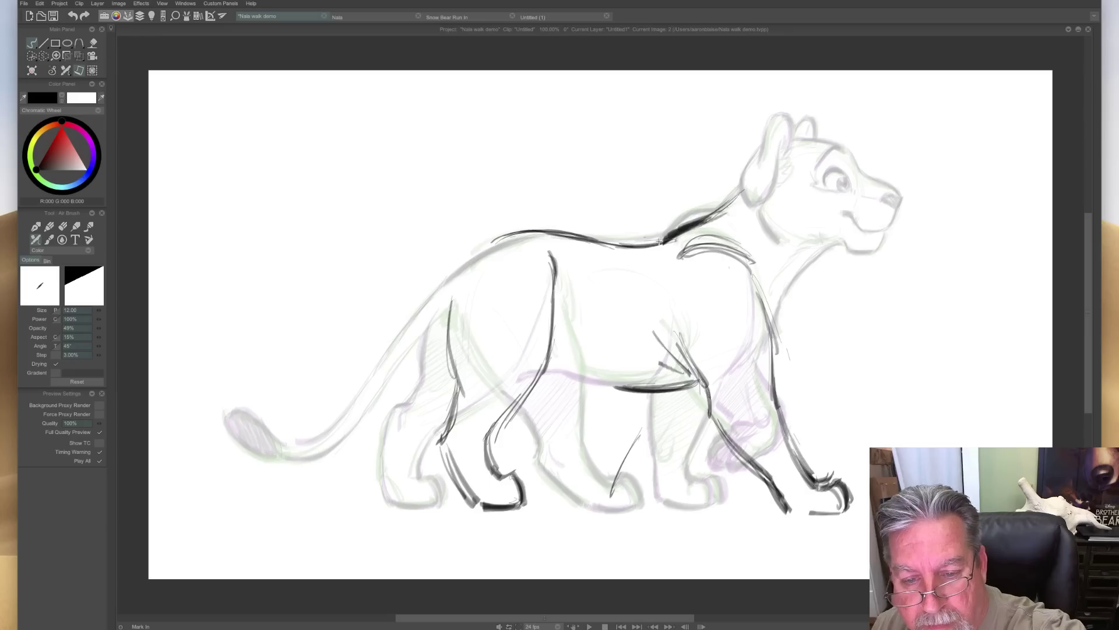
Flip repeatedly between the drawings to check how the back line, neck base and shoulder blade move.
key(Left)
key(Right)
key(Left)
key(Right)
key(Left)
key(Right)
key(Left)
key(Right)
key(Left)
key(Right)
key(Left)
key(Right)
key(Left)
key(Right)
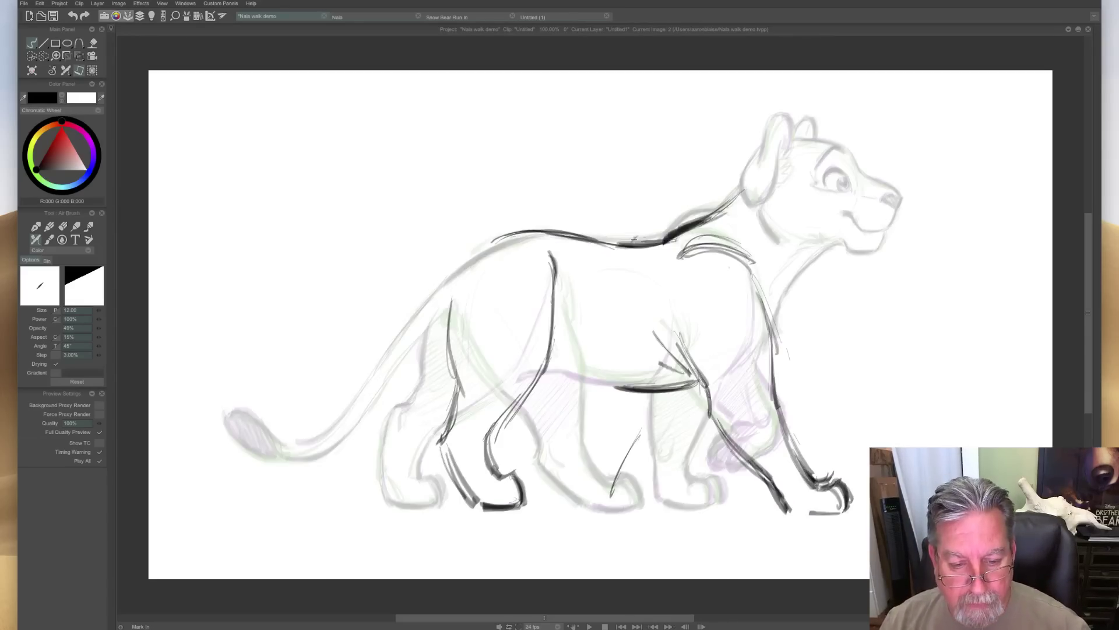
Extend the belly line back to the near hind leg and compare it with the neighbouring drawing.
key(Left)
key(Right)
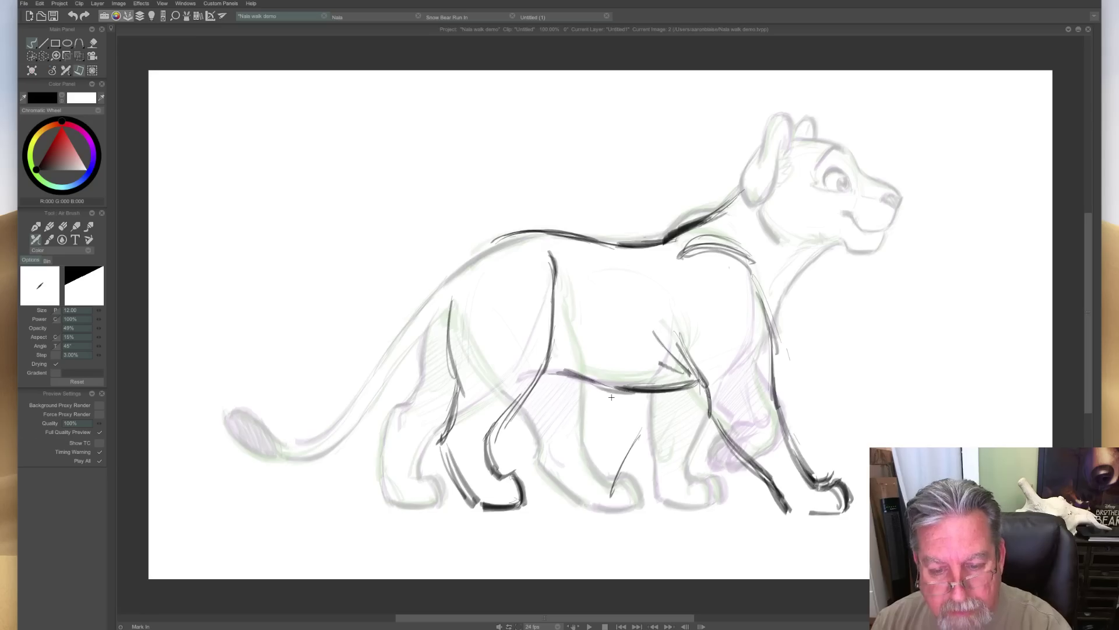
key(Left)
key(Right)
key(Left)
key(Right)
key(Left)
key(Right)
key(Left)
key(Right)
Strengthen the near front leg's front contour with bold strokes from the chest down to the forearm.
key(Right)
key(Left)
key(Right)
key(Left)
key(Right)
key(Left)
Draw the chest contour curving from the lower throat down to the near front leg, checking it against the neighbouring drawing.
key(Right)
key(Left)
drag(760, 306, 777, 405)
drag(767, 327, 786, 424)
drag(772, 336, 776, 401)
drag(758, 296, 772, 361)
key(Left)
key(Right)
key(Right)
key(Left)
key(Right)
key(Left)
drag(797, 272, 774, 340)
key(Right)
key(Left)
key(Right)
key(Left)
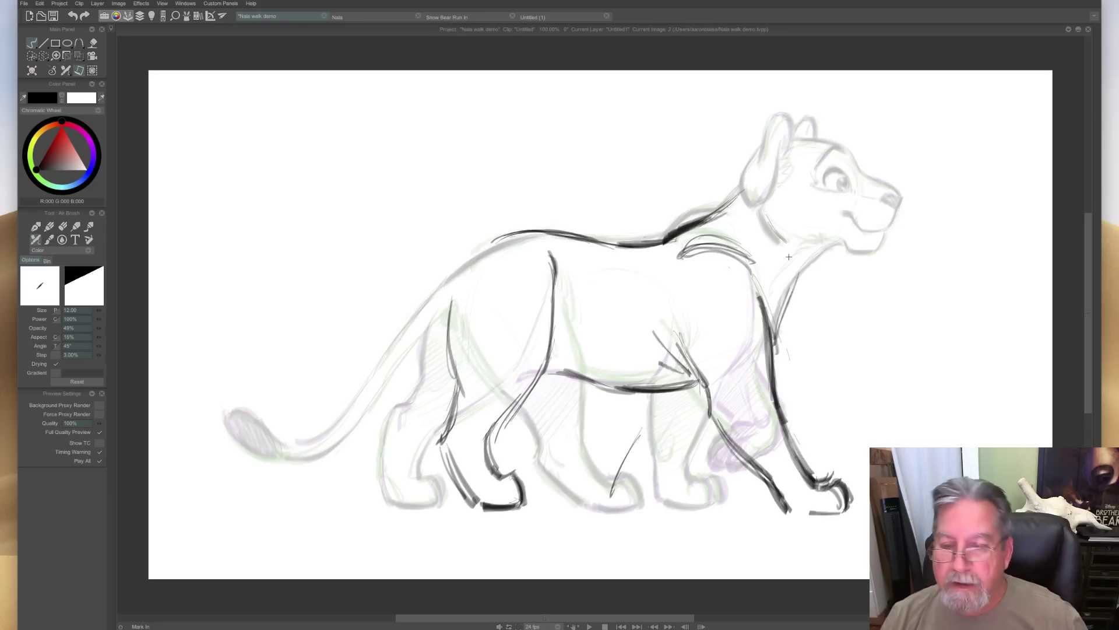
key(Right)
key(Left)
key(Right)
key(Left)
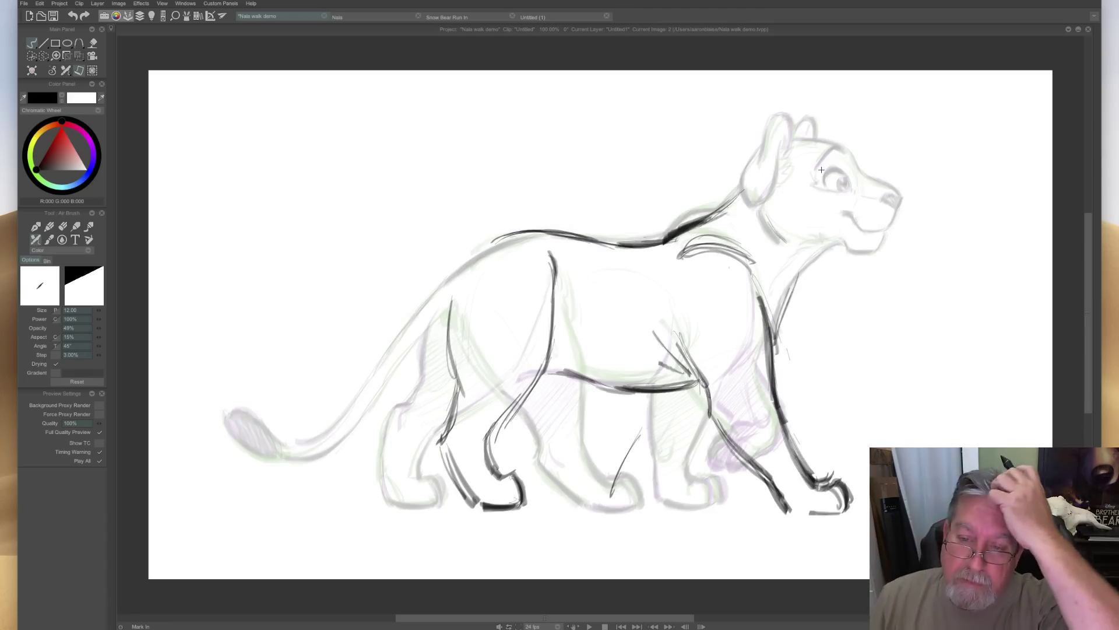
Trace the head's profile over the ghosted image, from the forehead and muzzle to the shaded nose, smiling mouth and chin.
mouse_move(839, 147)
mouse_down()
mouse_move(795, 139)
mouse_move(842, 147)
mouse_move(900, 198)
mouse_move(884, 200)
mouse_up()
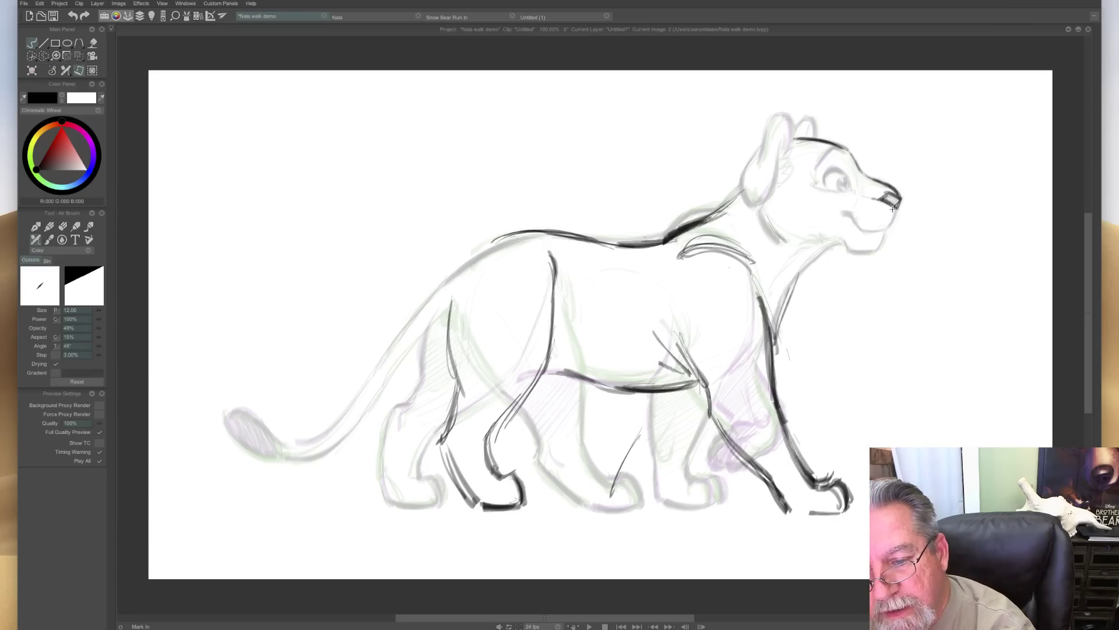
mouse_move(895, 199)
mouse_down()
mouse_move(884, 195)
mouse_move(899, 205)
mouse_up()
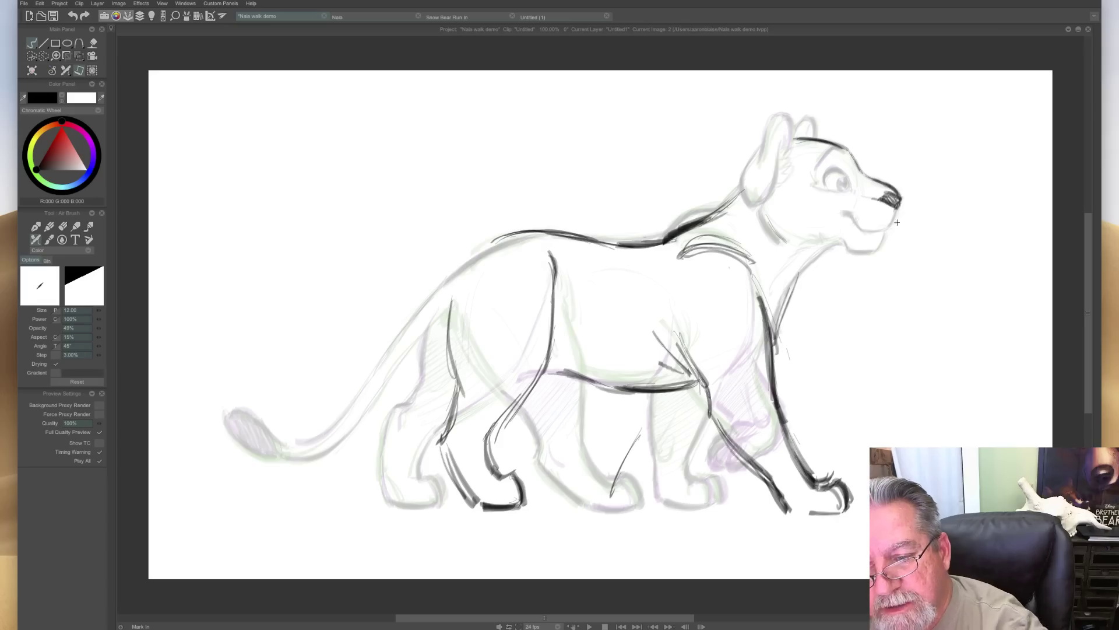
drag(888, 227, 864, 230)
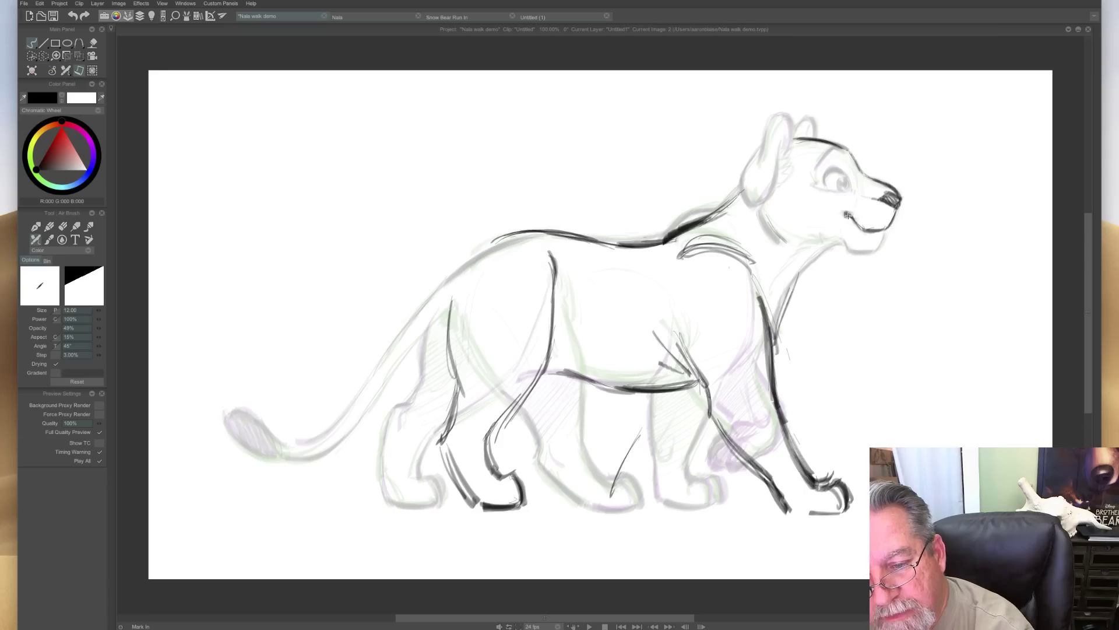
mouse_move(876, 242)
mouse_down()
mouse_move(864, 254)
mouse_move(837, 237)
mouse_move(860, 252)
mouse_move(847, 253)
mouse_up()
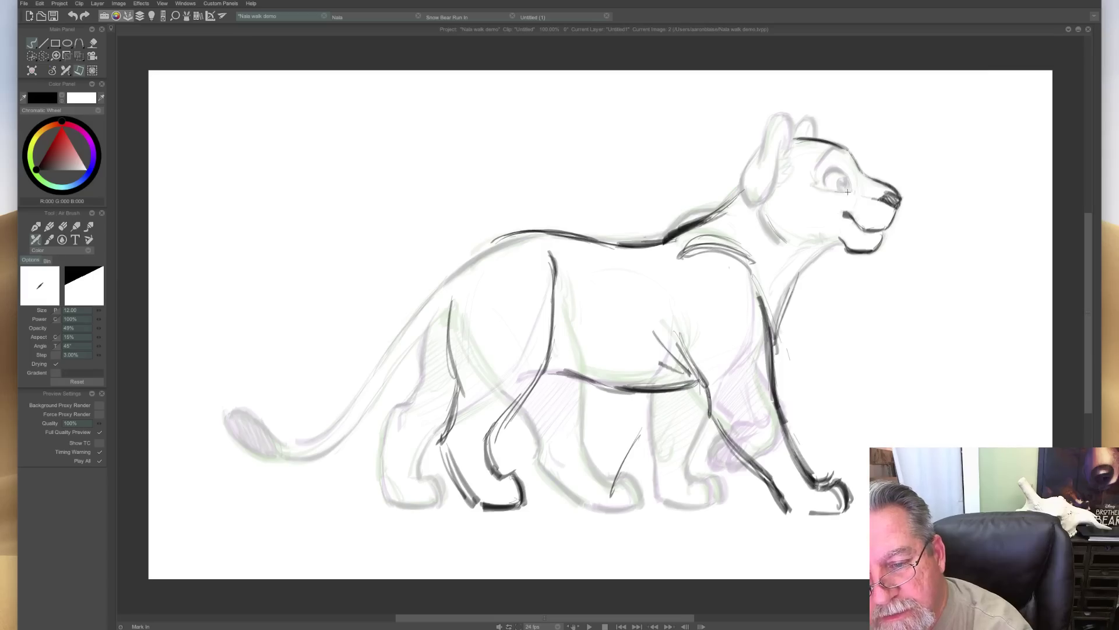
Trace the eye with its pupil and the brow line over the ghosted head.
mouse_move(829, 170)
mouse_down()
mouse_move(825, 187)
mouse_move(838, 183)
mouse_up()
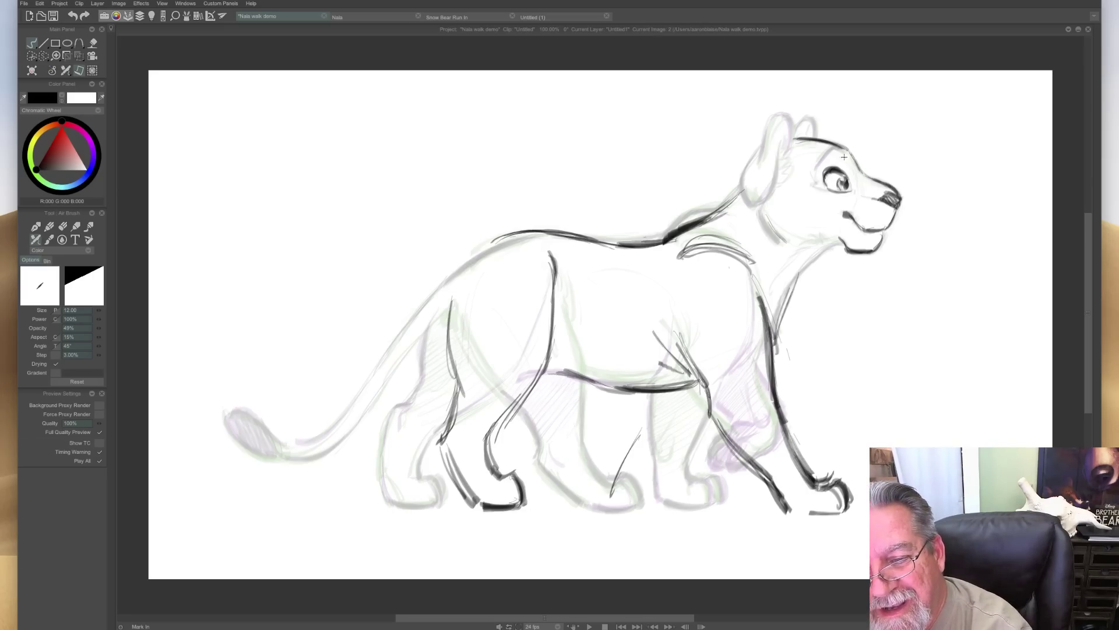
drag(830, 153, 813, 168)
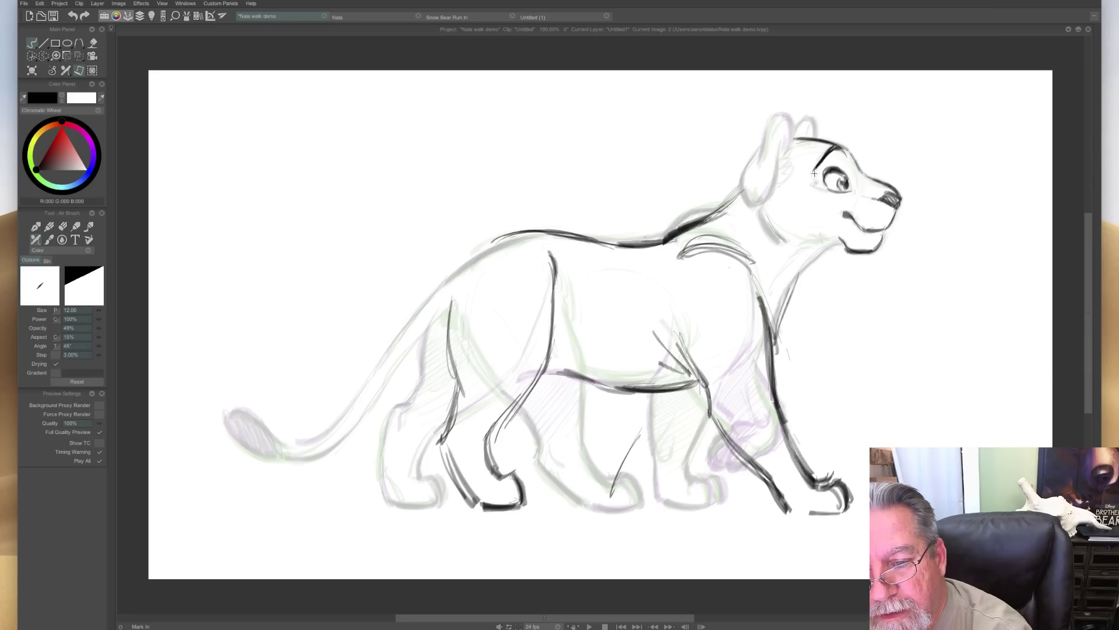
mouse_move(832, 169)
mouse_down()
mouse_move(849, 177)
mouse_move(851, 166)
mouse_up()
Trace both ears, the fur tuft beside the near ear and the curved cheek line behind the jaw.
mouse_move(791, 124)
mouse_down()
mouse_move(789, 152)
mouse_move(765, 116)
mouse_move(759, 159)
mouse_move(742, 172)
mouse_move(758, 203)
mouse_move(773, 175)
mouse_move(755, 205)
mouse_move(791, 153)
mouse_move(785, 171)
mouse_up()
mouse_move(814, 134)
mouse_down()
mouse_move(796, 130)
mouse_move(814, 134)
mouse_up()
mouse_move(758, 194)
mouse_down()
mouse_move(777, 242)
mouse_move(768, 229)
mouse_up()
drag(761, 218, 784, 244)
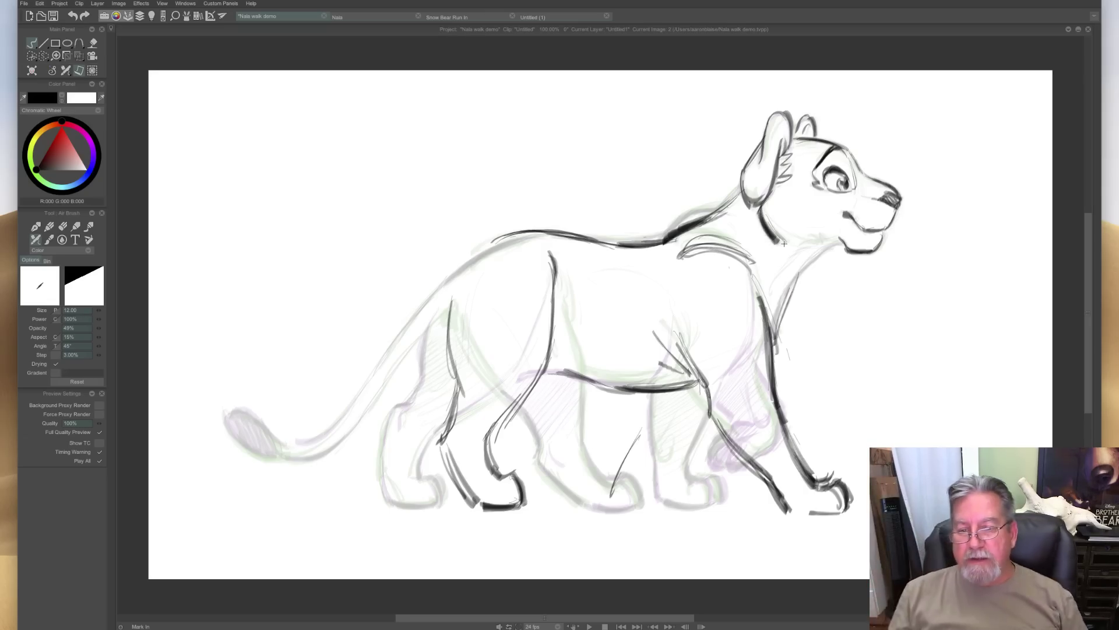
drag(770, 233, 784, 244)
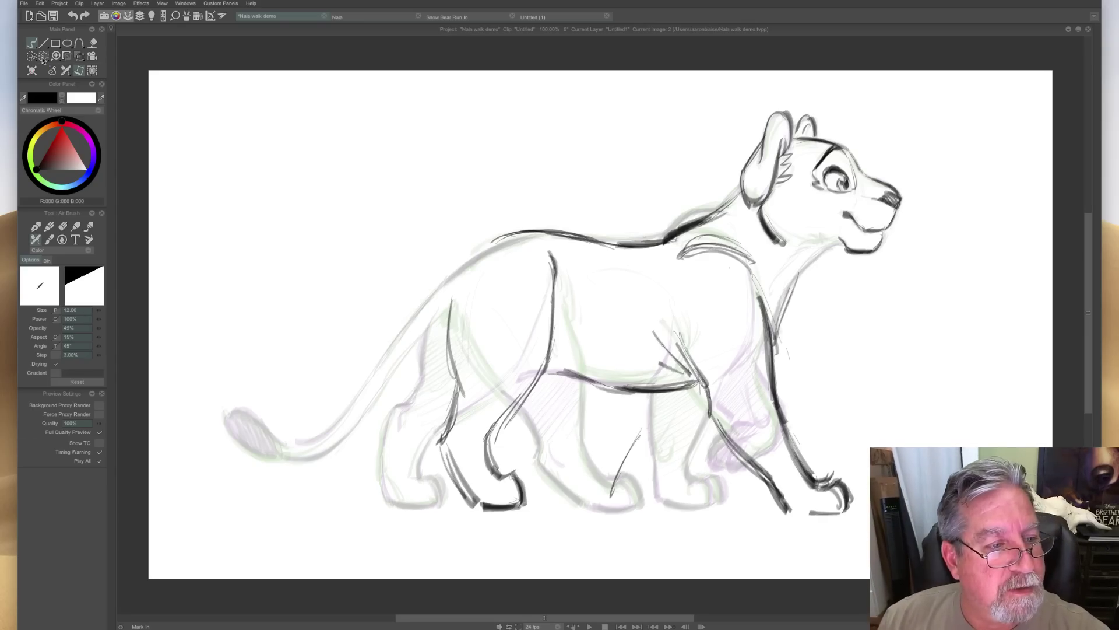
Lasso the head, shift it slightly downward and rotate it about 4.5° to lift the nose, and return to the drawing brush.
click(43, 56)
mouse_move(818, 309)
mouse_down()
mouse_move(738, 210)
mouse_move(780, 91)
mouse_move(865, 316)
mouse_move(802, 289)
mouse_up()
click(80, 56)
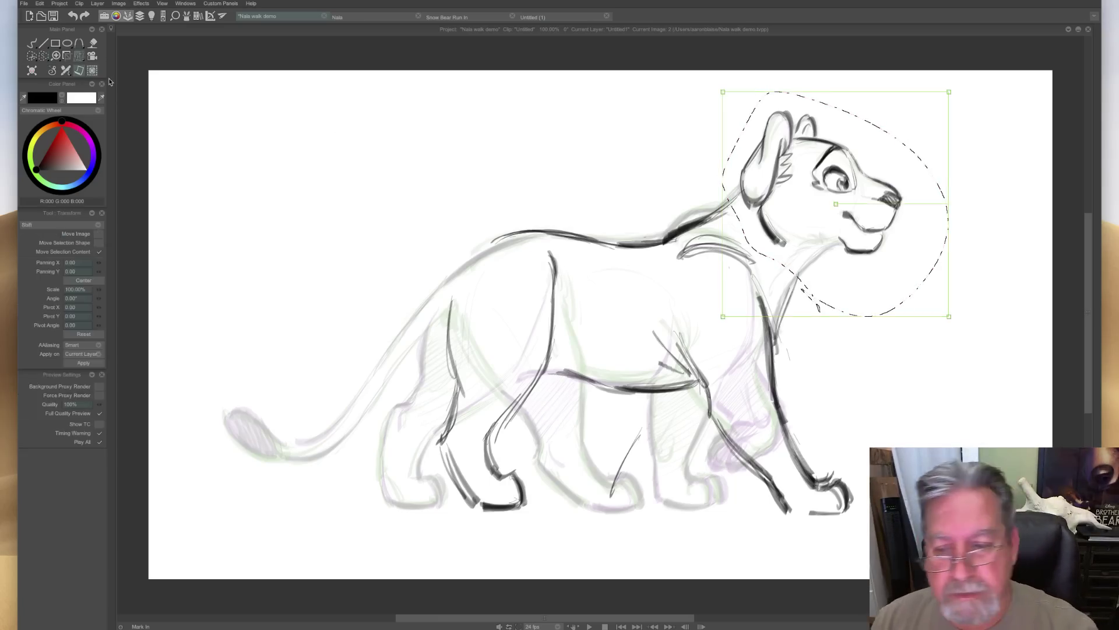
drag(950, 204, 946, 190)
drag(771, 302, 778, 305)
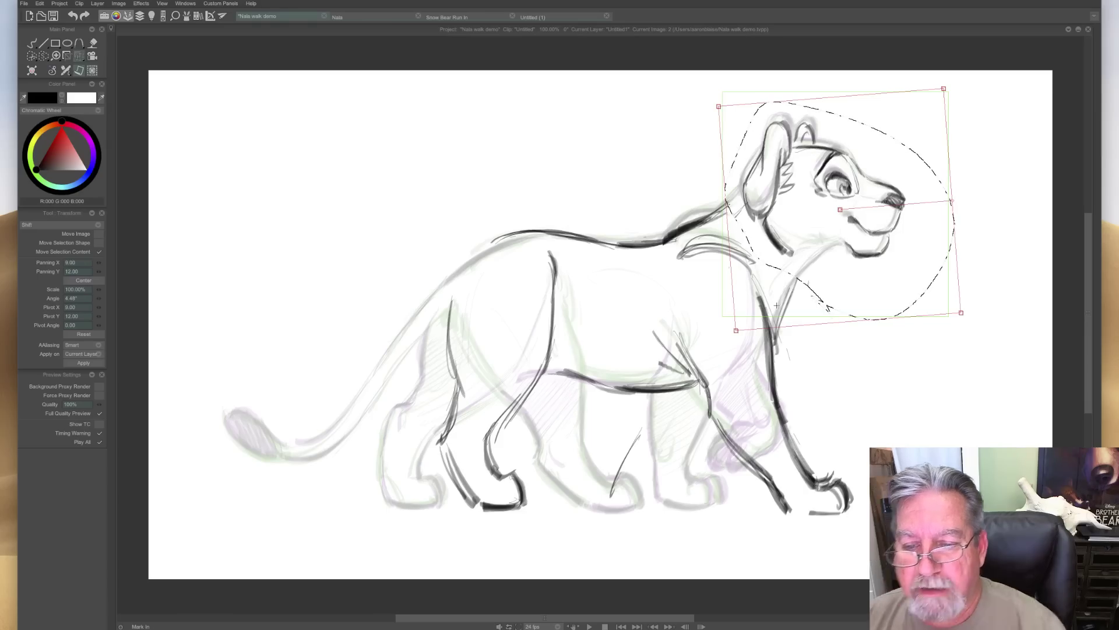
key(Return)
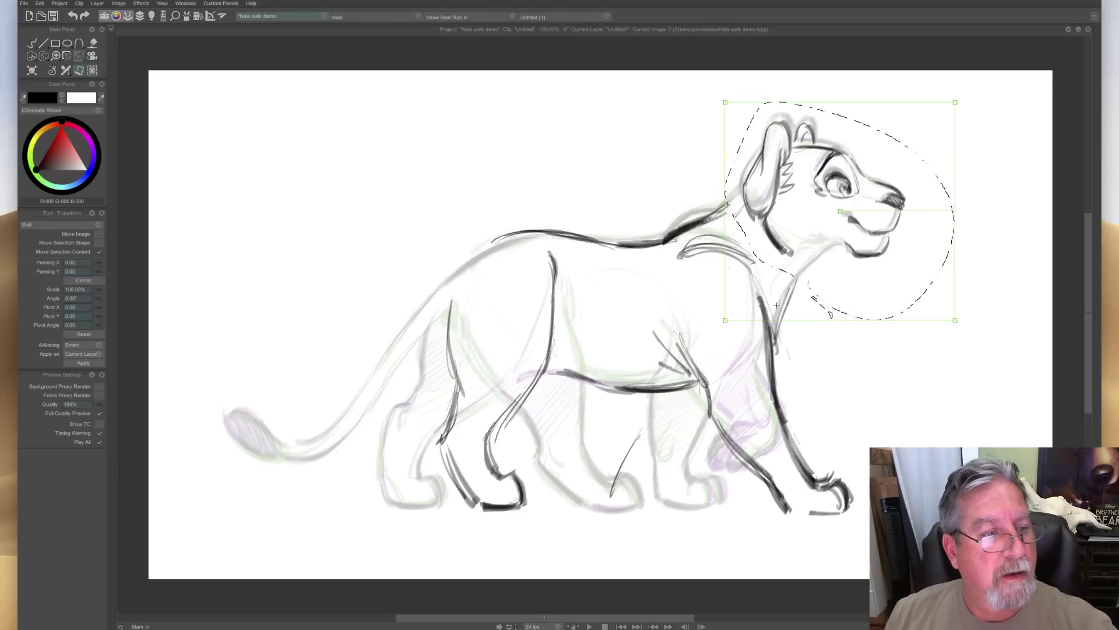
click(46, 59)
click(79, 150)
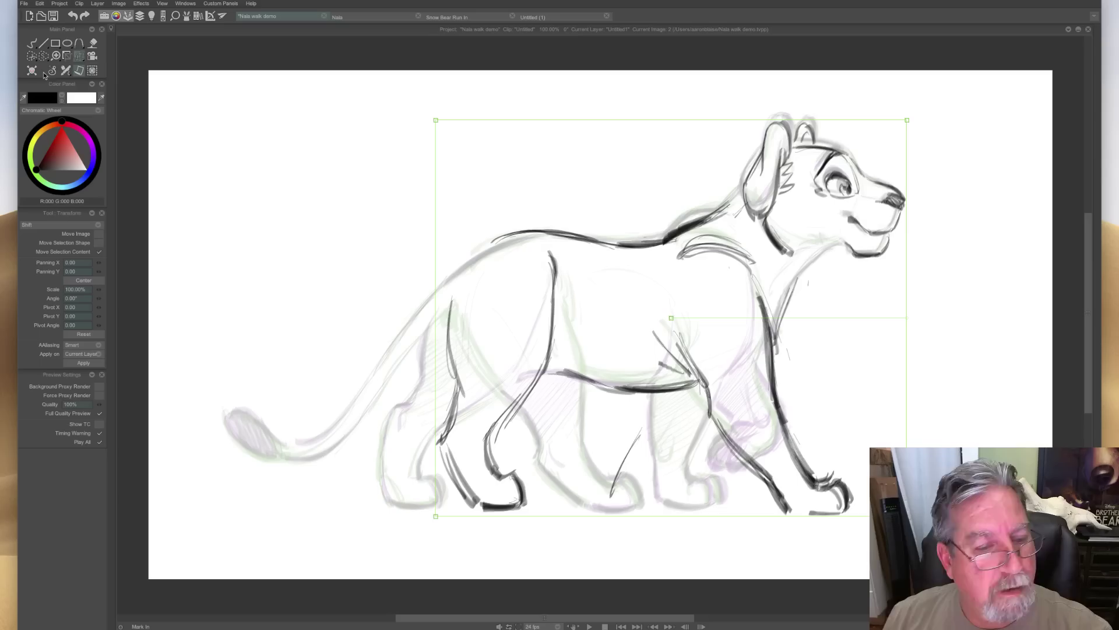
click(65, 72)
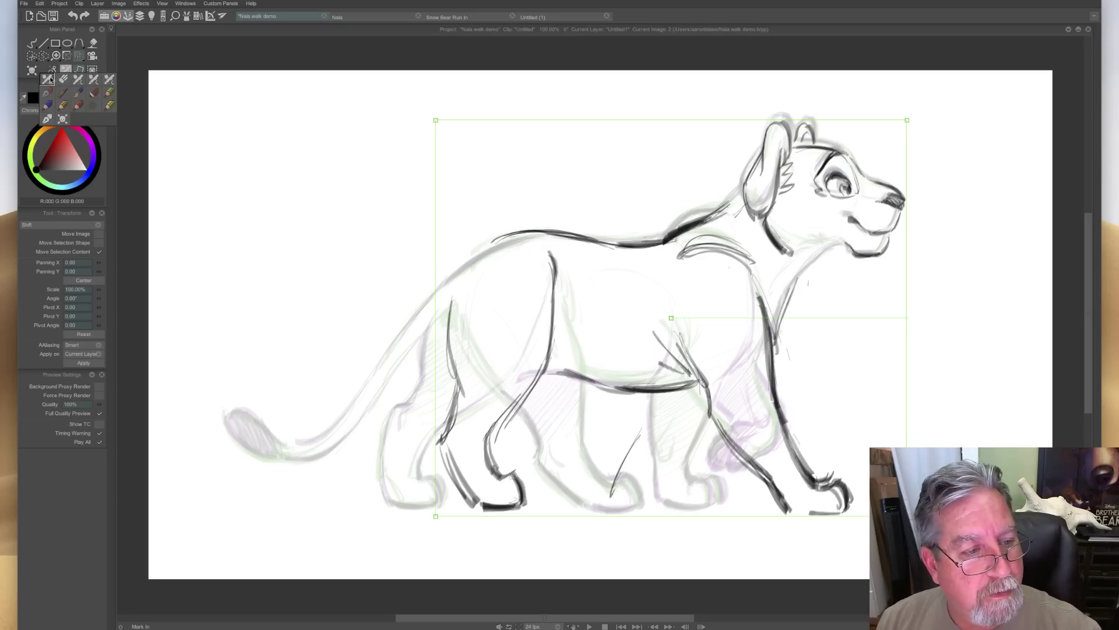
click(48, 79)
Flip repeatedly between the drawings to check the head's drop and tilt in the new pose.
key(Left)
key(Right)
key(Left)
key(Right)
key(Left)
key(Right)
key(Left)
key(Right)
key(Left)
key(Right)
key(Left)
key(Right)
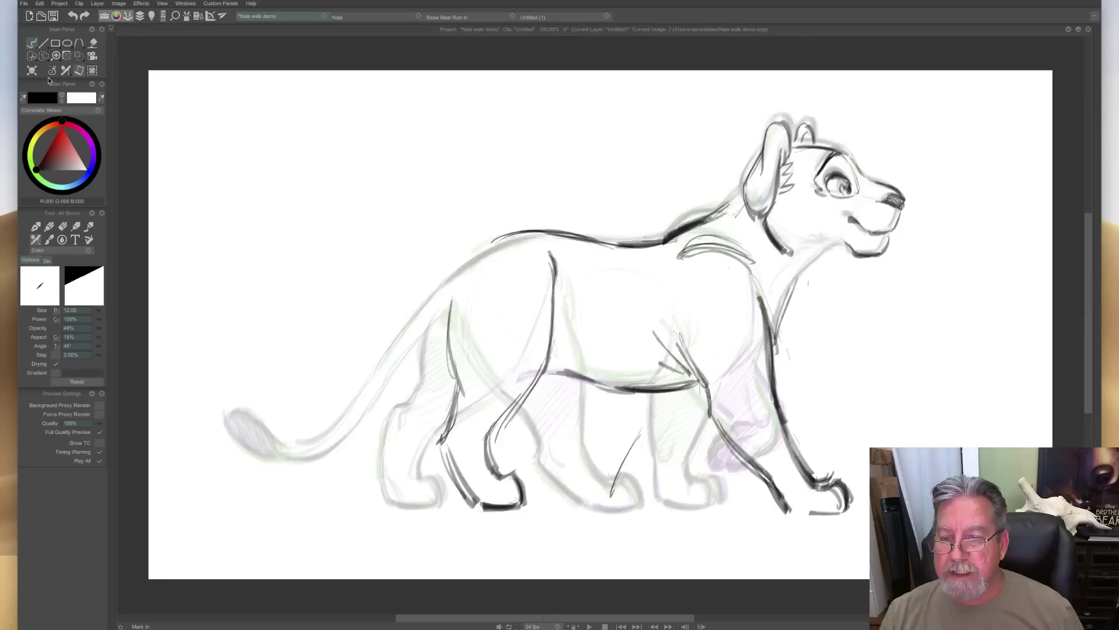
key(Left)
key(Right)
key(Left)
key(Right)
key(Left)
key(Right)
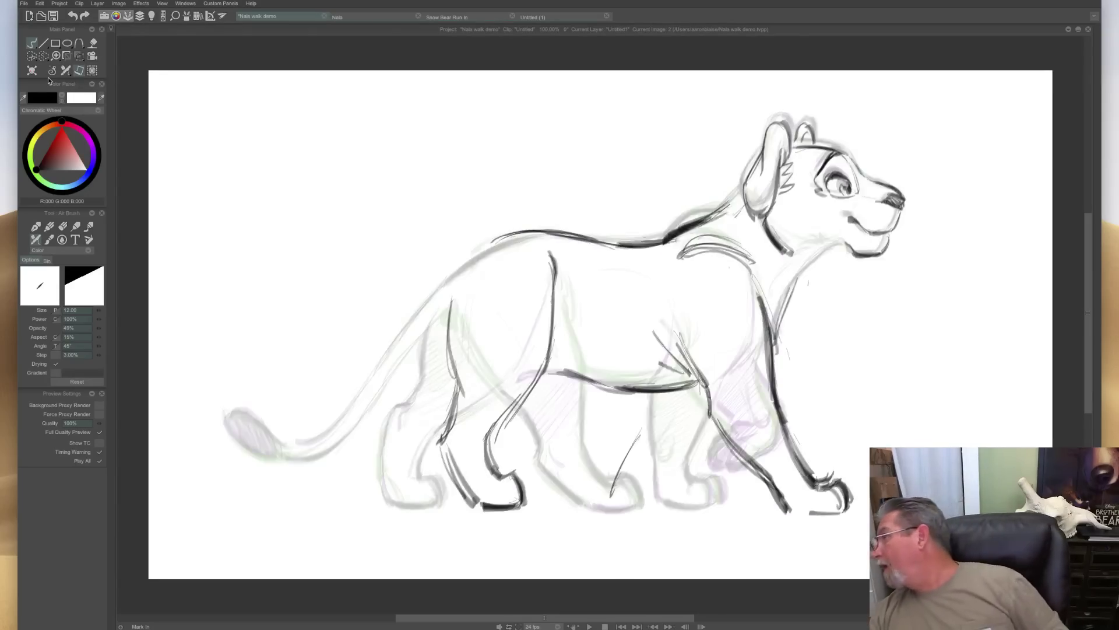
key(Left)
key(Right)
key(Left)
key(Right)
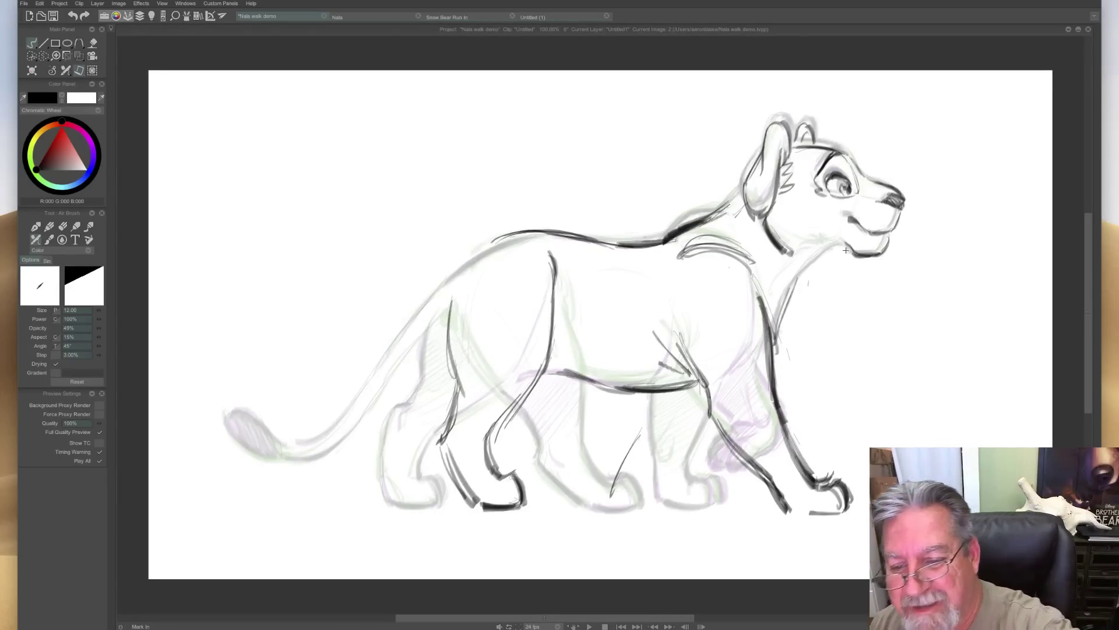
Draw the throat line from under the chin curving down to the chest, and add fur strokes along the jaw.
drag(833, 251, 782, 313)
drag(808, 269, 781, 317)
drag(798, 259, 771, 303)
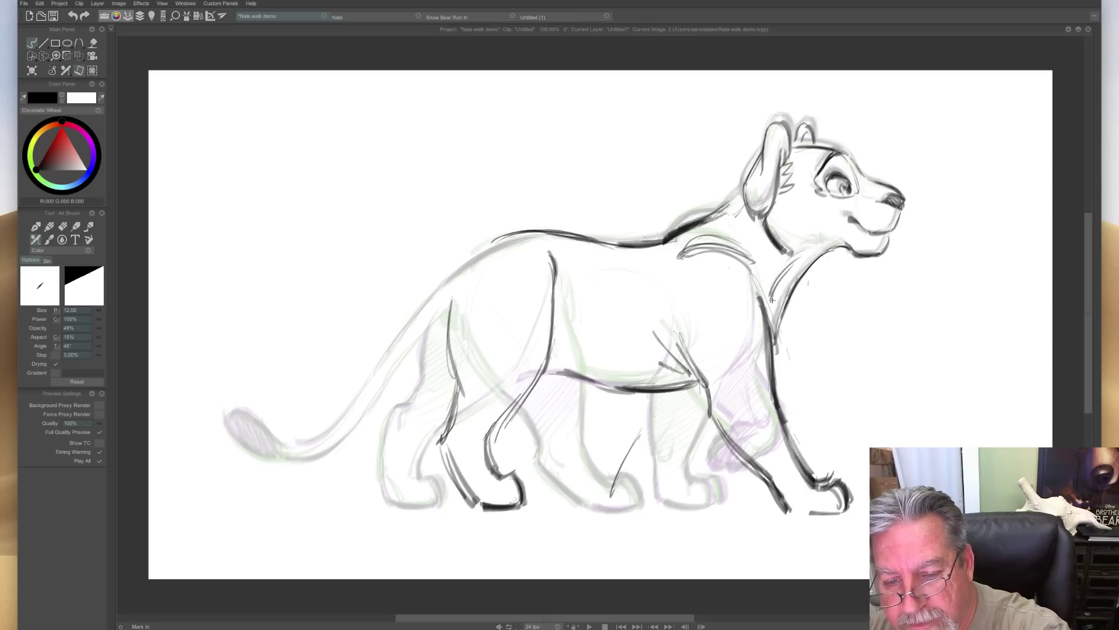
key(Left)
key(Right)
drag(826, 238, 798, 258)
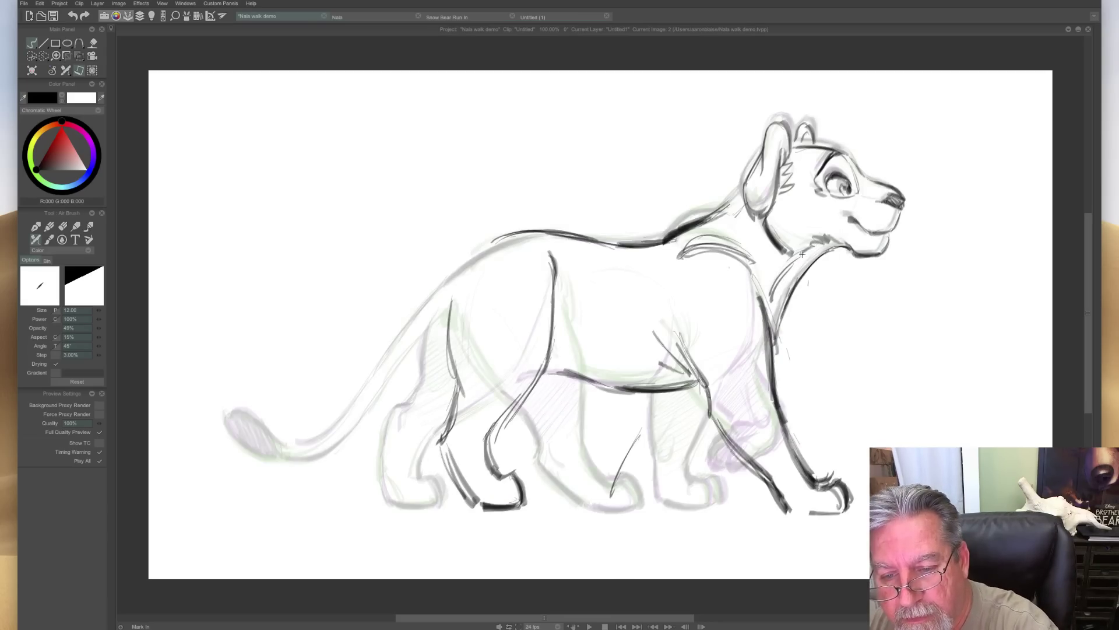
Draw the nape line connecting the neck base to the back of the near ear, checking it against the neighbouring drawing.
key(Left)
key(Right)
key(Left)
key(Right)
drag(716, 216, 746, 192)
key(Left)
key(Right)
key(Left)
key(Right)
key(Left)
key(Right)
drag(727, 204, 747, 181)
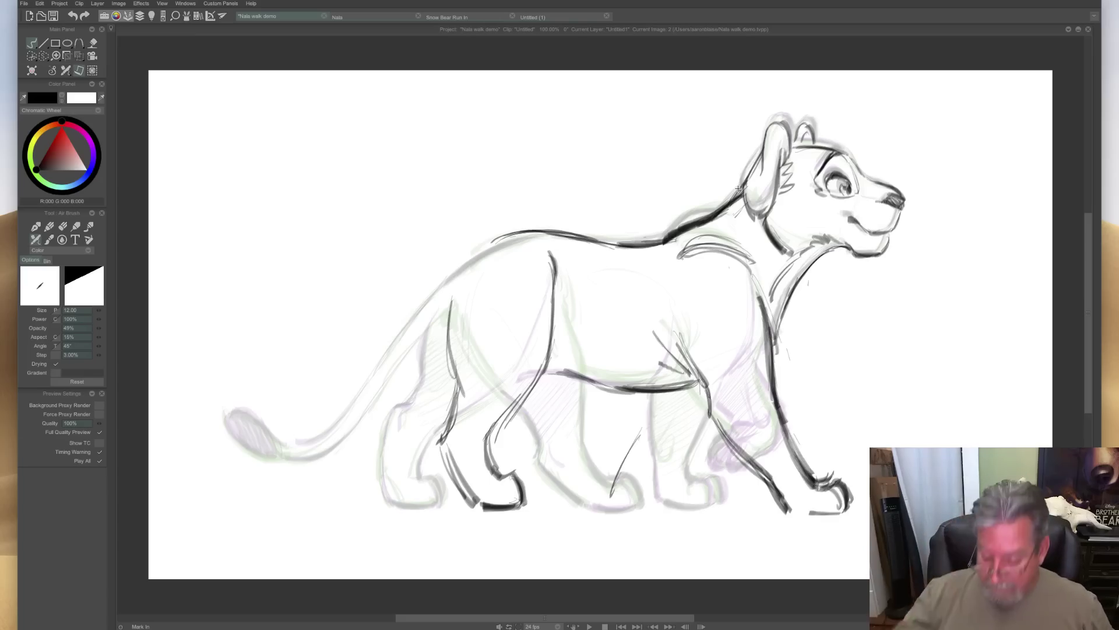
key(Left)
key(Right)
key(Left)
key(Right)
key(Left)
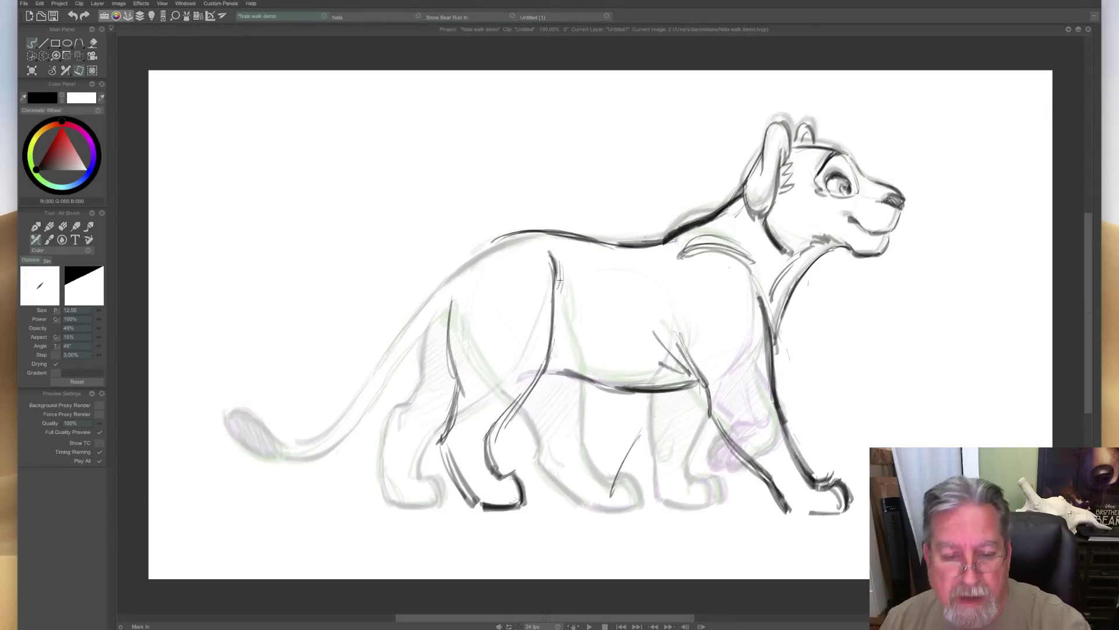
Draw the rump contour from the back line down to the tail base, flipping against the neighbouring drawing to check it.
key(Left)
key(Right)
key(Left)
key(Right)
key(Left)
key(Right)
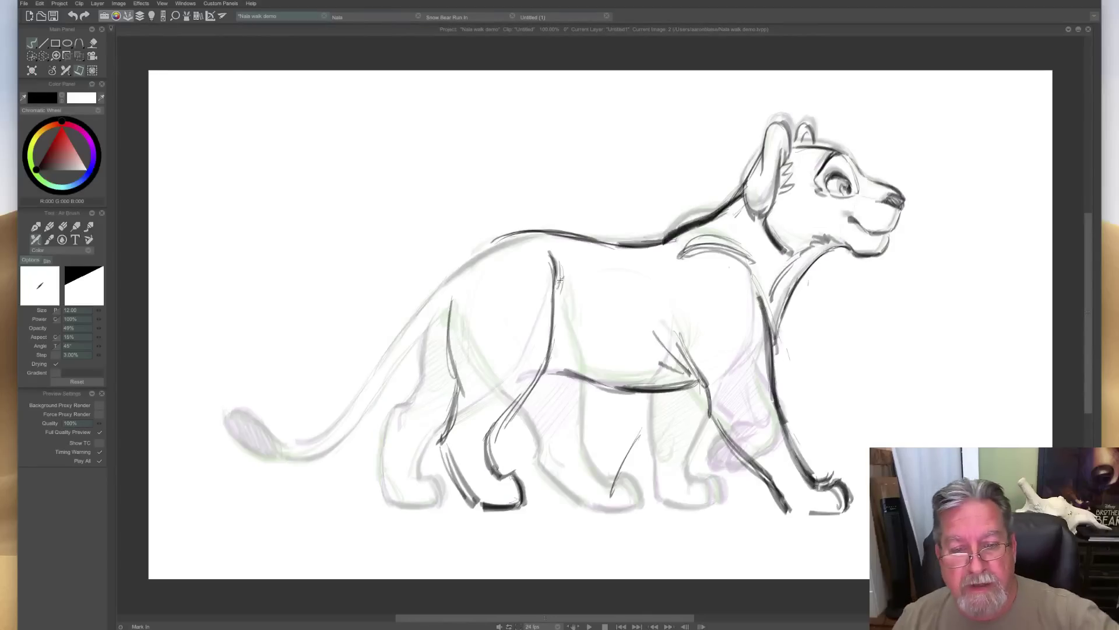
mouse_move(556, 230)
mouse_down()
mouse_move(480, 250)
mouse_move(516, 233)
mouse_move(484, 253)
mouse_up()
key(Left)
key(Right)
key(Left)
key(Right)
key(Left)
key(Right)
key(Left)
key(Right)
Draw the rear contour of the near hind leg from under the tail to the hock, comparing it with the neighbouring drawing.
mouse_move(451, 307)
mouse_down()
mouse_move(441, 437)
mouse_move(464, 461)
mouse_up()
key(Left)
key(Right)
key(Left)
key(Right)
key(Left)
key(Right)
key(Left)
key(Right)
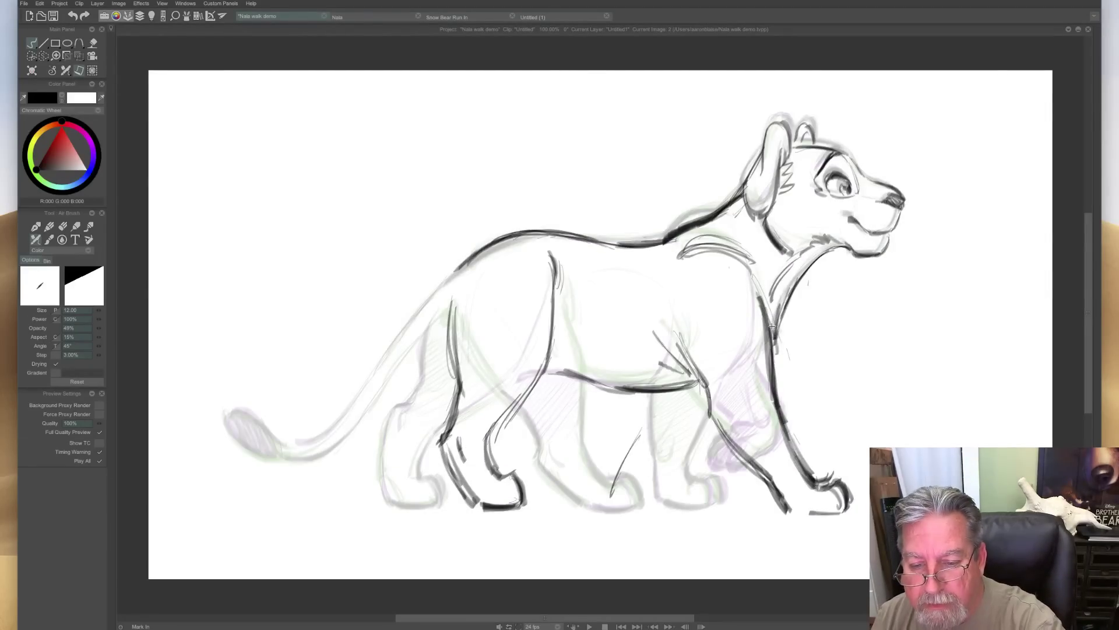
key(Left)
key(Right)
key(Left)
key(Right)
key(Left)
key(Right)
Draw the far foreleg from the belly line down to its planted paw beneath the body.
drag(677, 391, 648, 430)
key(Left)
key(Right)
key(Left)
key(Right)
mouse_move(652, 409)
mouse_down()
mouse_move(612, 471)
mouse_move(634, 500)
mouse_move(641, 482)
mouse_move(593, 442)
mouse_move(642, 399)
mouse_move(590, 435)
mouse_up()
drag(603, 391, 582, 481)
drag(587, 443, 582, 492)
drag(601, 384, 587, 447)
mouse_move(607, 503)
mouse_down()
mouse_move(591, 496)
mouse_move(607, 475)
mouse_move(648, 492)
mouse_move(645, 482)
mouse_move(639, 499)
mouse_move(625, 481)
mouse_up()
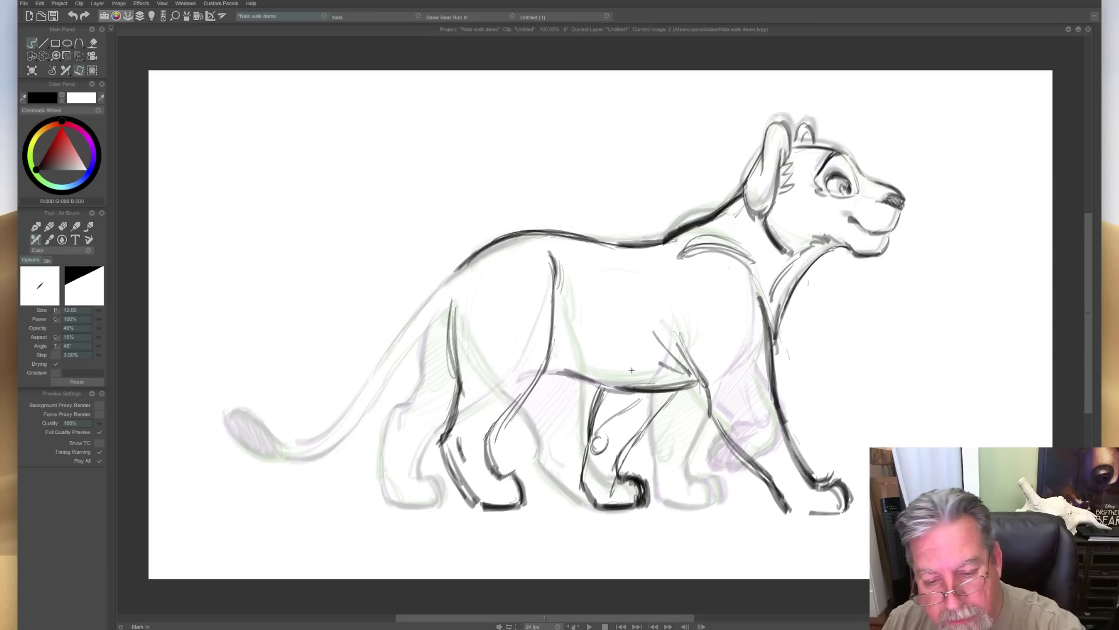
Reinforce the far foreleg's contours and hatch its upper part to set it behind the body.
mouse_move(602, 390)
mouse_down()
mouse_move(580, 488)
mouse_move(615, 508)
mouse_up()
drag(603, 439, 596, 455)
drag(642, 398, 611, 429)
drag(595, 443, 608, 434)
mouse_move(607, 392)
mouse_down()
mouse_move(594, 406)
mouse_move(644, 411)
mouse_move(600, 431)
mouse_up()
drag(656, 408, 597, 457)
drag(674, 392, 632, 442)
drag(675, 392, 620, 454)
Flip between the neighbouring drawings to examine how the far foreleg moves.
key(Left)
key(Right)
key(Left)
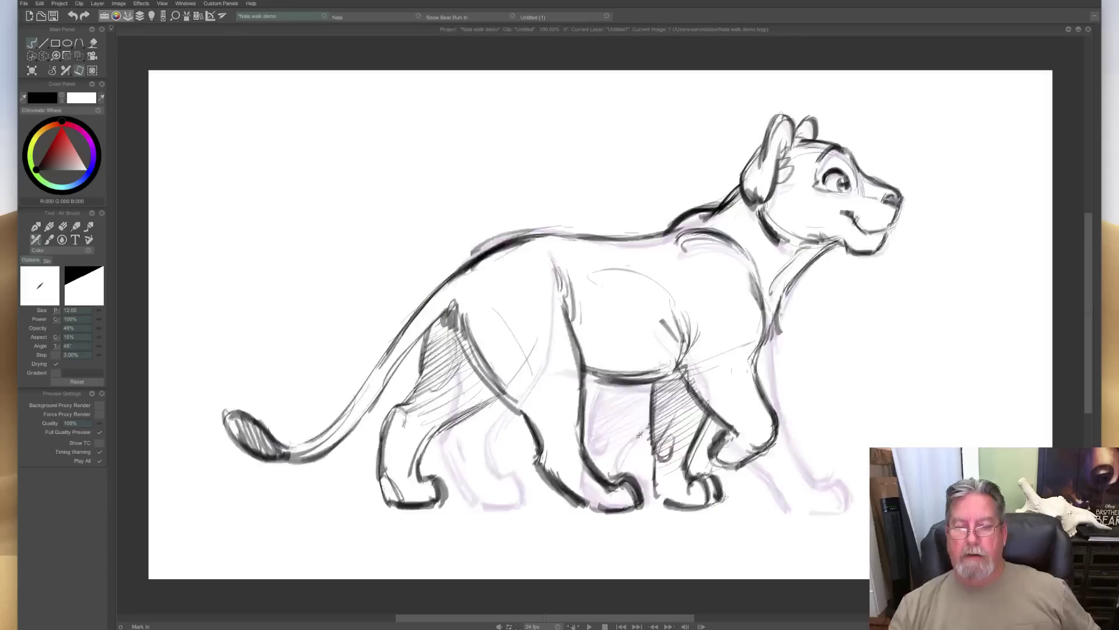
key(Right)
key(Left)
key(Right)
key(Left)
key(Right)
key(Left)
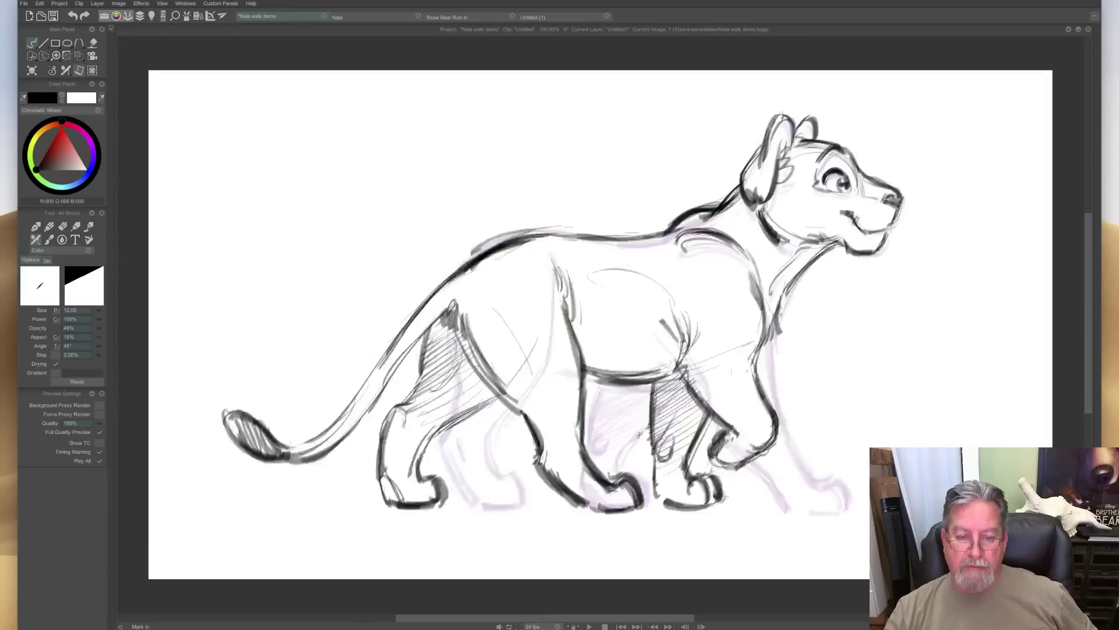
key(Right)
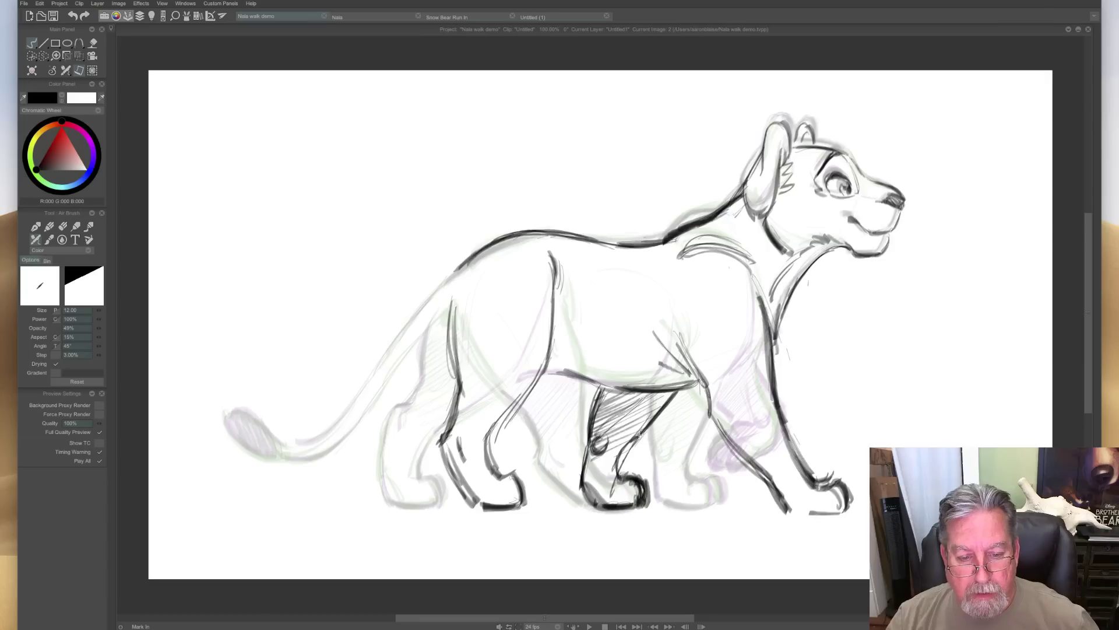
Draw the far hind leg's front edge and paw showing just ahead of the near hind foot.
drag(499, 429, 501, 433)
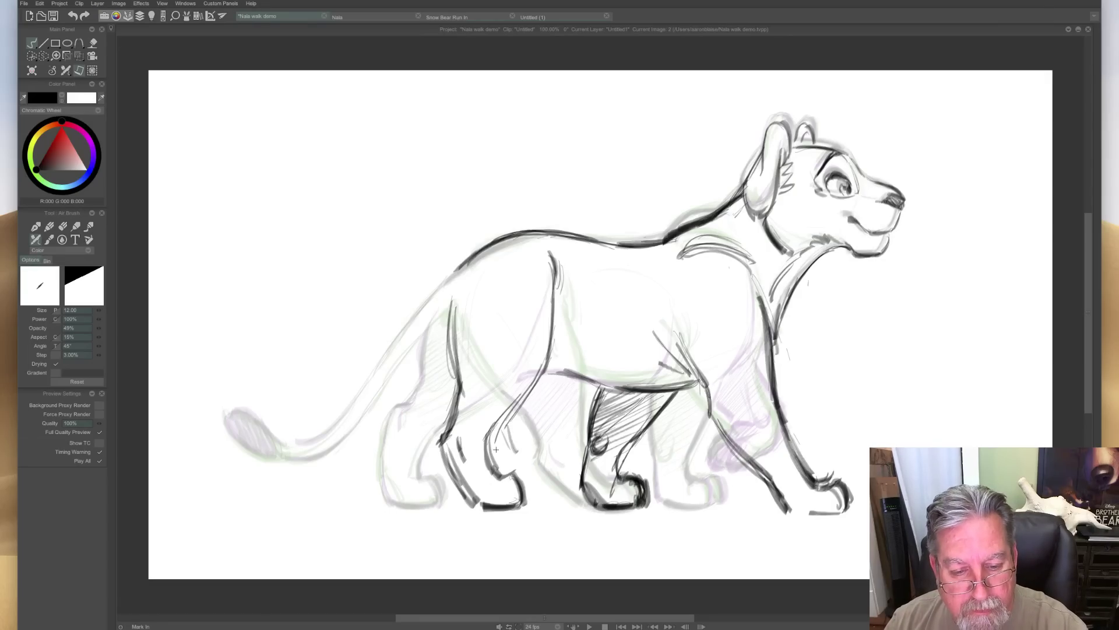
drag(447, 308, 444, 356)
key(Left)
key(Right)
mouse_move(529, 265)
mouse_down()
mouse_move(539, 355)
mouse_move(501, 378)
mouse_move(534, 490)
mouse_up()
drag(510, 425, 531, 470)
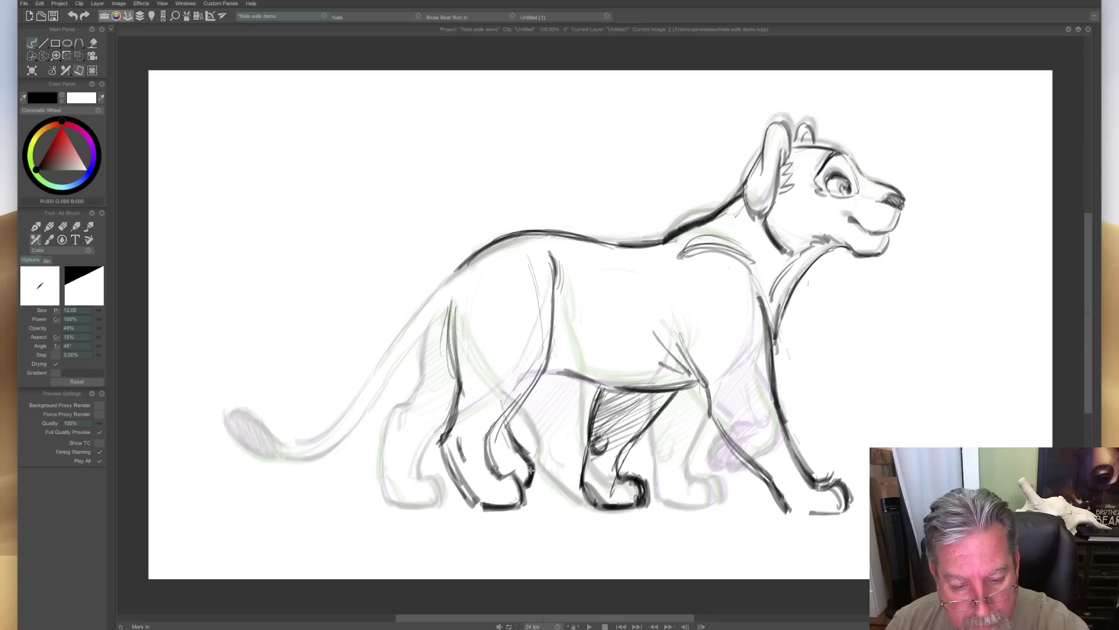
drag(507, 428, 527, 460)
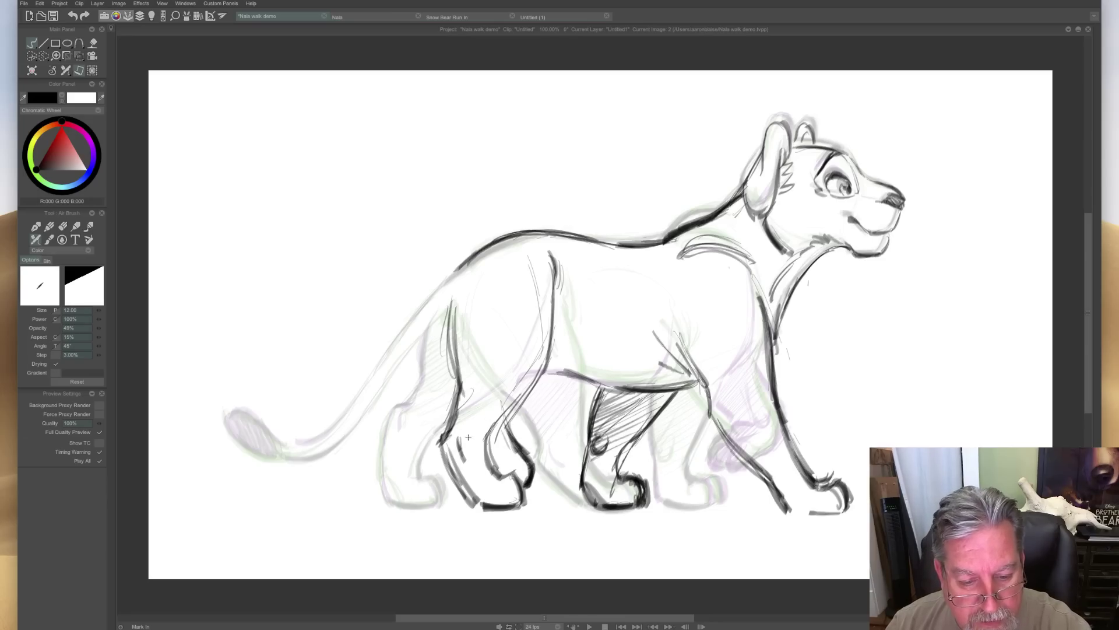
Hatch the visible part of the far hind leg, strengthen the rear thigh line, and check both against the neighbouring drawing.
drag(472, 417, 462, 459)
drag(447, 304, 465, 366)
mouse_move(492, 428)
mouse_down()
mouse_move(491, 461)
mouse_move(512, 439)
mouse_move(500, 477)
mouse_up()
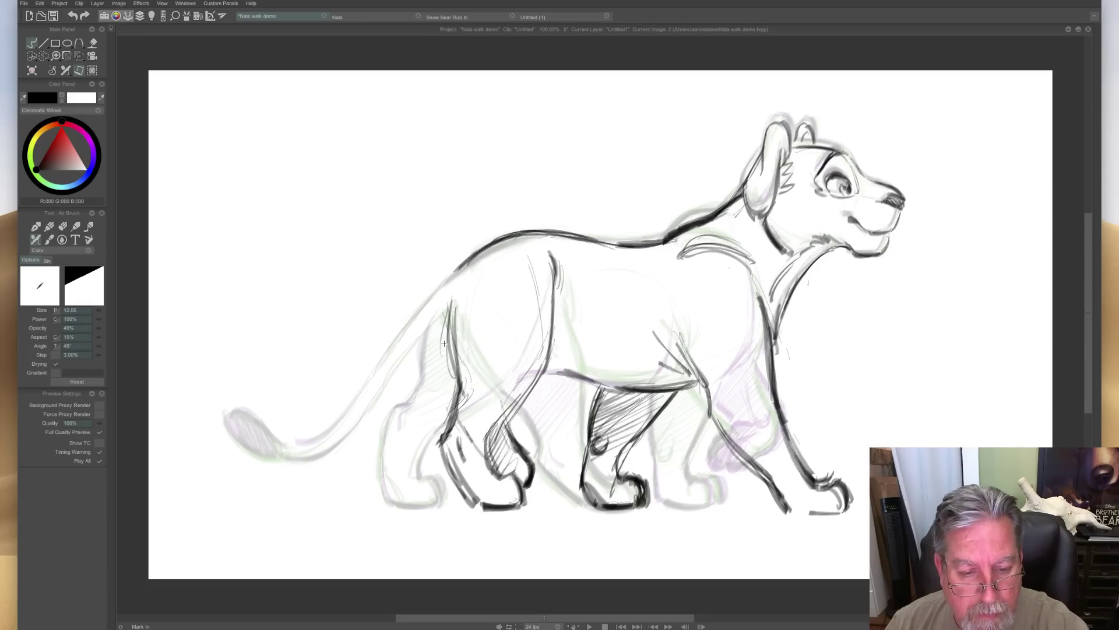
key(Left)
key(Right)
key(Left)
key(Right)
key(Left)
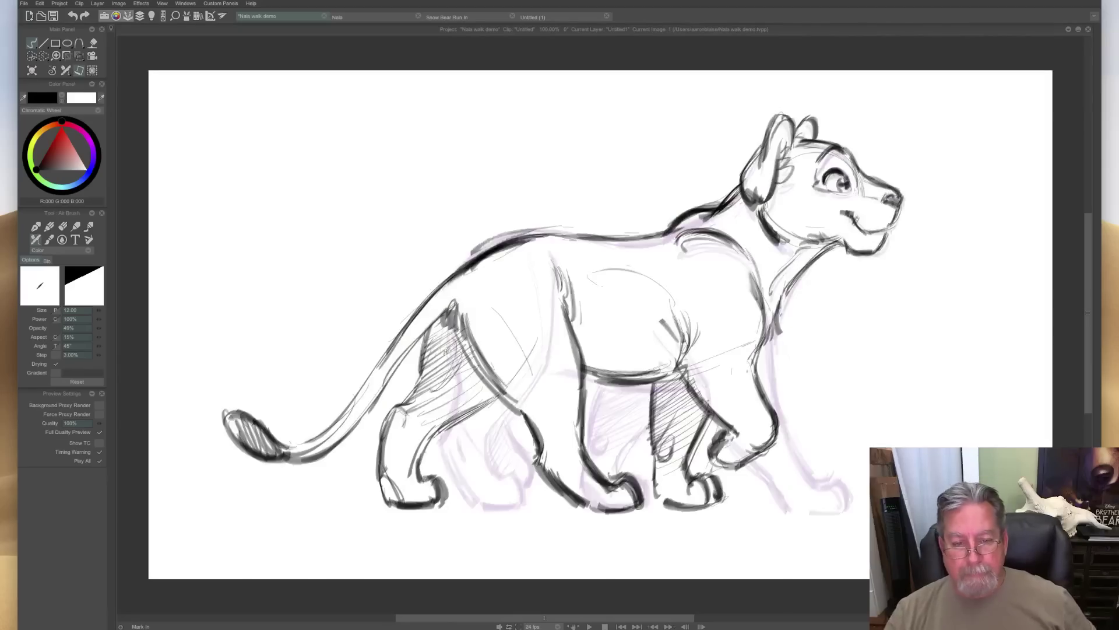
key(Right)
Draw the tail's upper and lower contours from the rump down into its curve, checking them against the neighbouring drawing.
mouse_move(465, 259)
mouse_down()
mouse_move(408, 333)
mouse_move(469, 255)
mouse_move(411, 322)
mouse_move(443, 311)
mouse_move(425, 335)
mouse_move(418, 343)
mouse_move(409, 305)
mouse_move(376, 373)
mouse_up()
key(Left)
key(Right)
drag(410, 317, 326, 433)
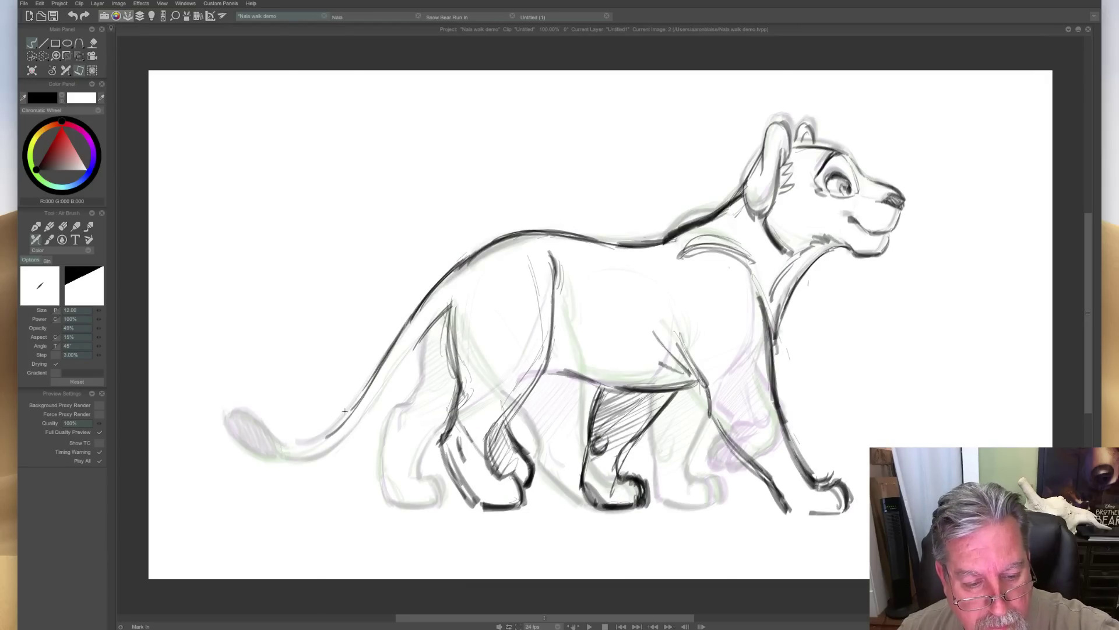
drag(418, 341, 335, 440)
mouse_move(390, 386)
mouse_down()
mouse_move(351, 398)
mouse_move(372, 377)
mouse_move(324, 431)
mouse_up()
drag(371, 386, 332, 419)
key(Left)
key(Right)
key(Left)
key(Right)
key(Left)
key(Right)
key(Left)
key(Right)
Darken the elbow and the upper rear edge of the near foreleg, flipping to compare it with the neighbouring drawing.
mouse_move(689, 382)
mouse_down()
mouse_move(709, 394)
mouse_move(711, 415)
mouse_up()
drag(704, 383, 734, 452)
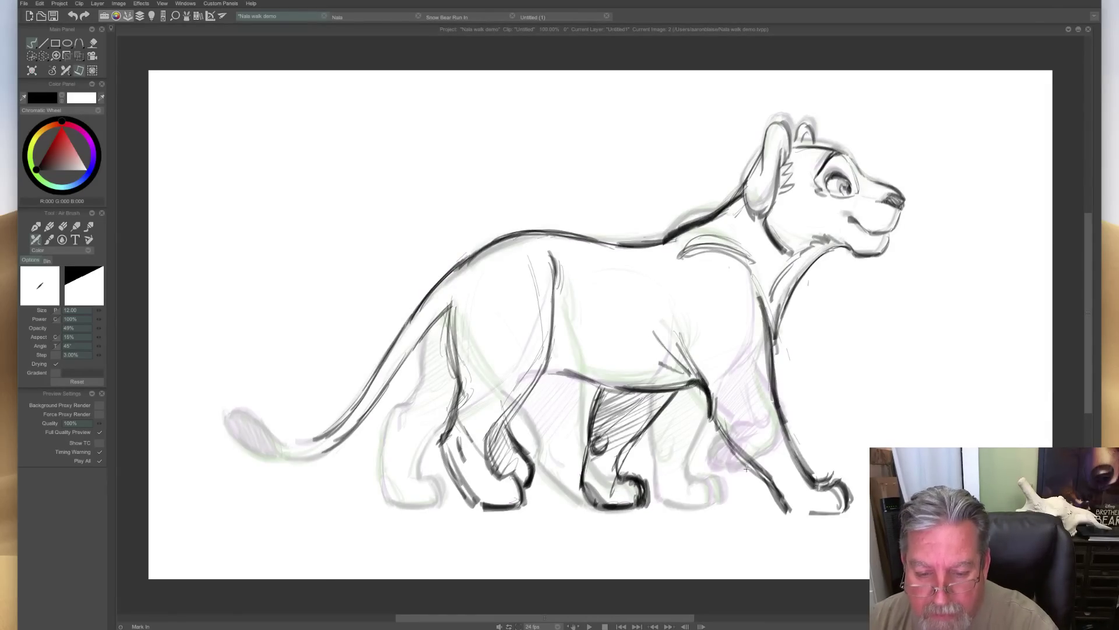
key(Left)
key(Right)
key(Left)
key(Right)
key(Left)
key(Right)
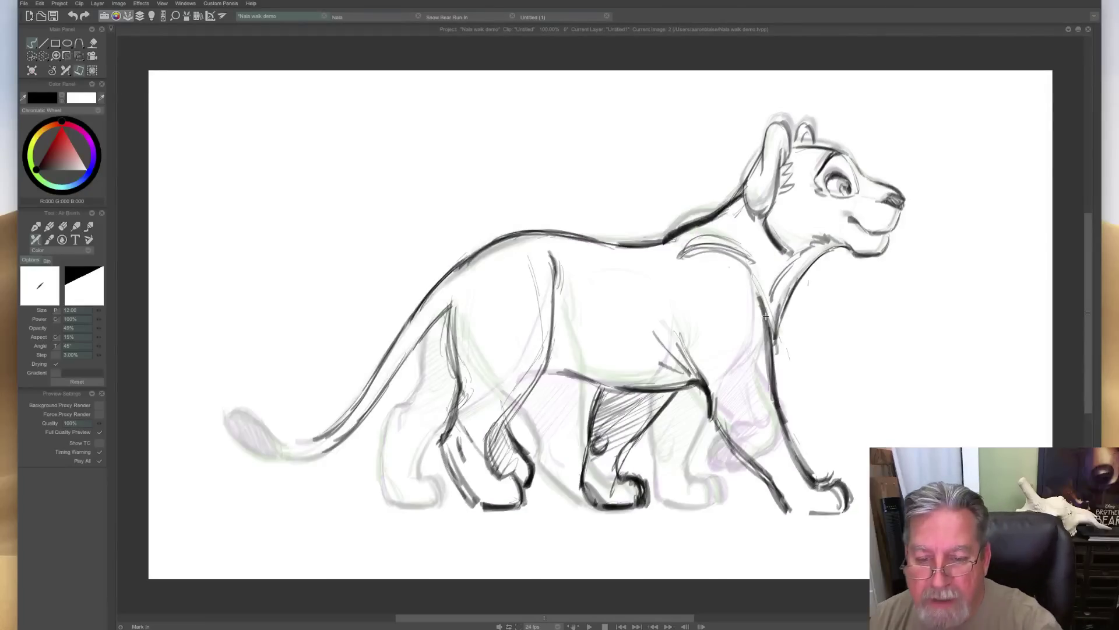
Reinforce the chest line at the top of the near foreleg and the shoulder blade arc.
drag(760, 282, 773, 344)
key(Left)
key(Right)
mouse_move(751, 266)
mouse_down()
mouse_move(709, 240)
mouse_move(690, 246)
mouse_up()
drag(741, 258, 678, 251)
key(Left)
key(Right)
Draw the flank fold in front of the near thigh and darken the rear end of the belly line.
key(Left)
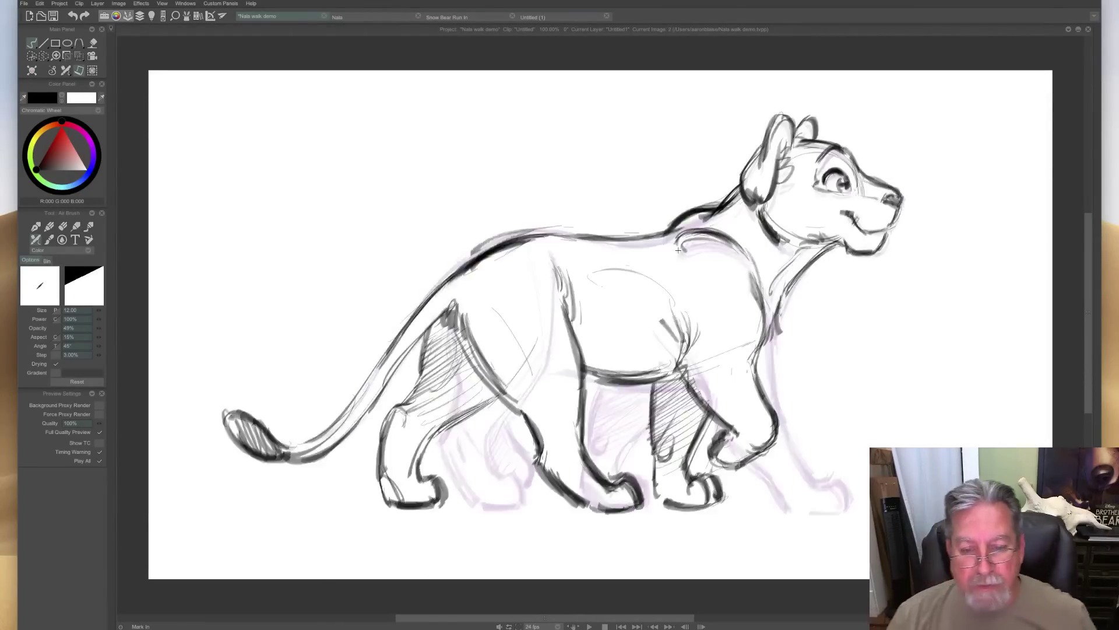
key(Right)
key(Left)
key(Right)
key(Left)
mouse_move(552, 340)
mouse_down()
mouse_move(556, 304)
mouse_move(579, 378)
mouse_move(547, 373)
mouse_move(616, 389)
mouse_up()
key(Right)
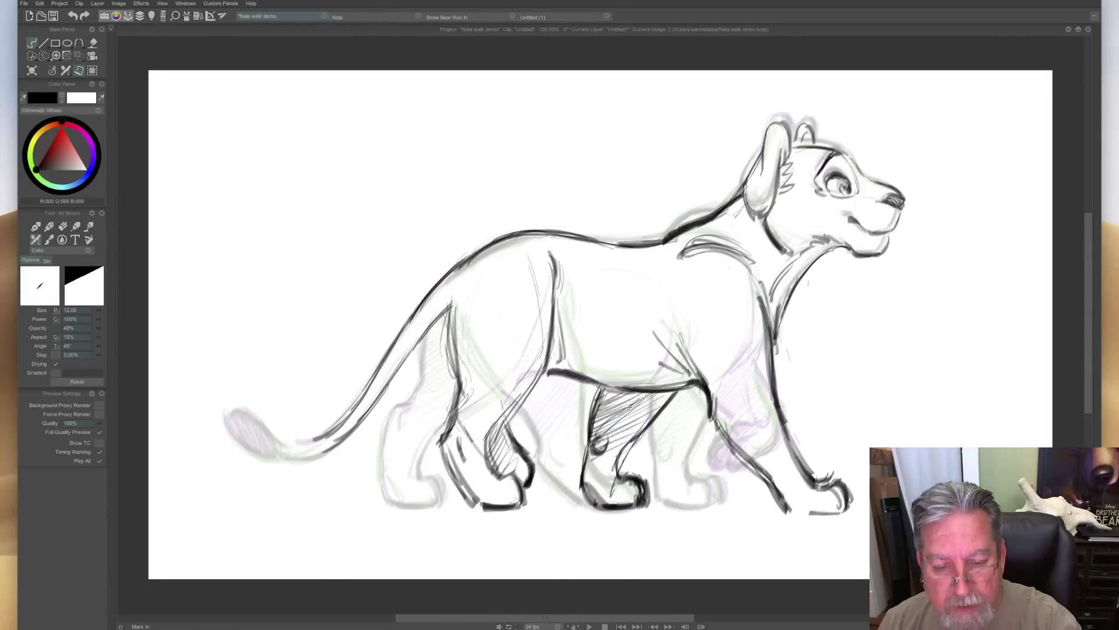
Flip repeatedly between the drawings to review the body and leg movement of the new pose.
key(Left)
key(Right)
key(Left)
key(Right)
key(Left)
key(Right)
key(Left)
key(Right)
key(Left)
key(Right)
Outline the tail tuft with an upper and a lower curve, comparing its position with the neighbouring drawing.
mouse_move(263, 434)
mouse_down()
mouse_move(233, 426)
mouse_move(278, 447)
mouse_move(324, 446)
mouse_up()
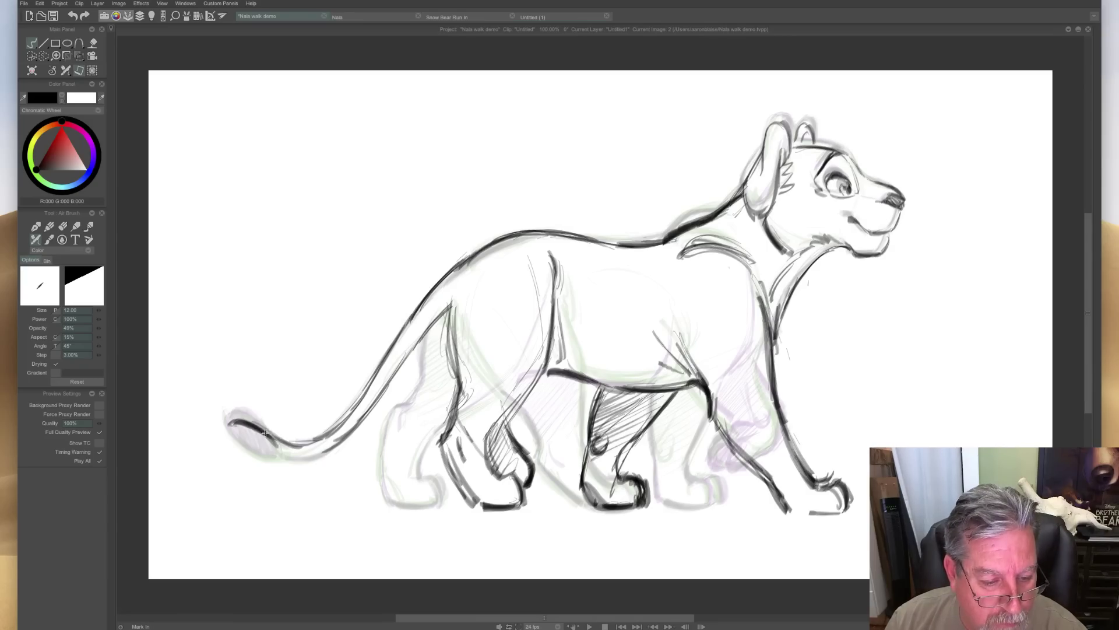
mouse_move(226, 431)
mouse_down()
mouse_move(280, 462)
mouse_move(323, 452)
mouse_move(276, 456)
mouse_up()
key(Left)
key(Right)
key(Left)
key(Right)
key(Left)
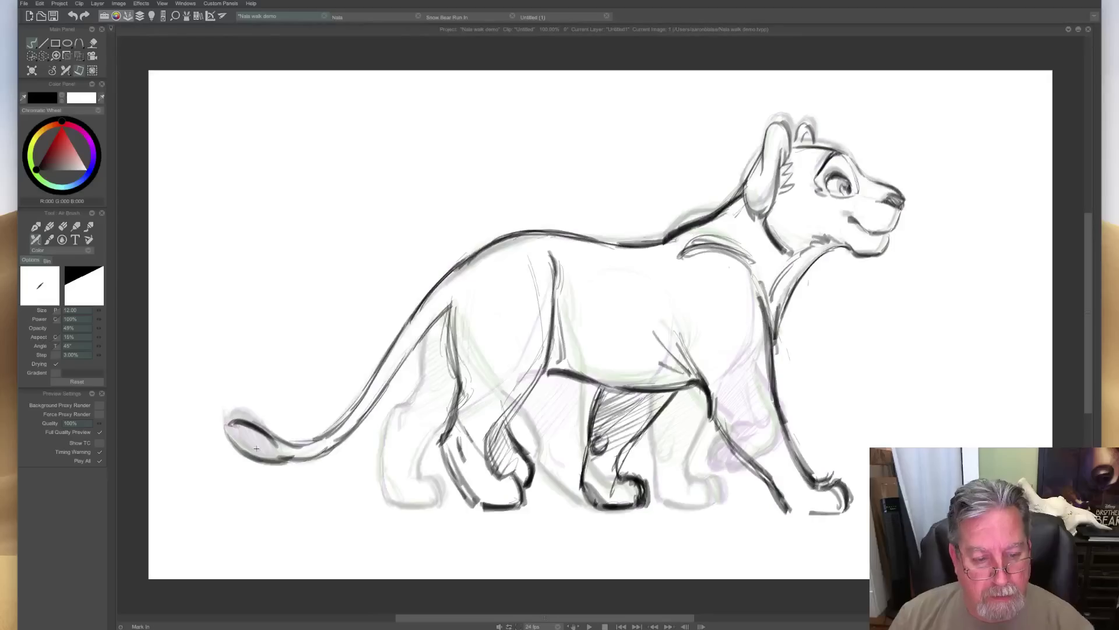
key(Right)
Connect the tail's contours to the tuft, shade the tuft, and flip between drawings to check the tail.
drag(344, 420, 292, 443)
drag(345, 421, 290, 447)
mouse_move(356, 422)
mouse_down()
mouse_move(286, 458)
mouse_move(250, 433)
mouse_move(255, 454)
mouse_move(234, 431)
mouse_move(298, 455)
mouse_up()
key(Left)
key(Right)
key(Left)
key(Right)
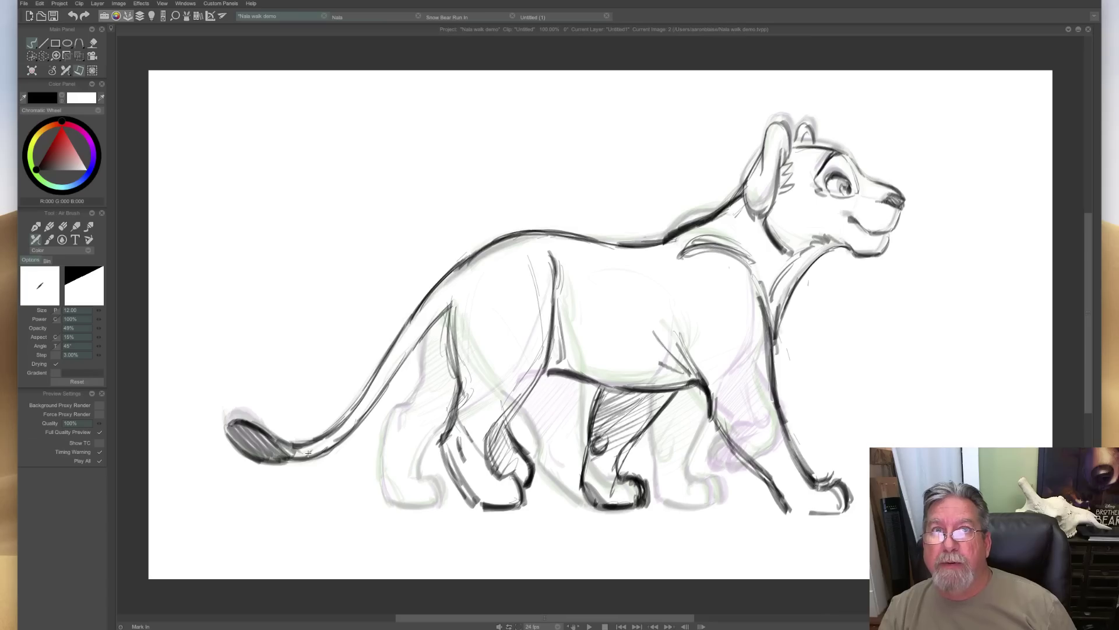
key(Left)
key(Right)
key(Left)
key(Right)
Firm up the near foreleg's rear edge down to the heel and close the sole of its paw.
drag(720, 426, 759, 477)
mouse_move(722, 429)
mouse_down()
mouse_move(773, 487)
mouse_move(770, 478)
mouse_move(837, 512)
mouse_move(791, 514)
mouse_up()
key(Left)
key(Right)
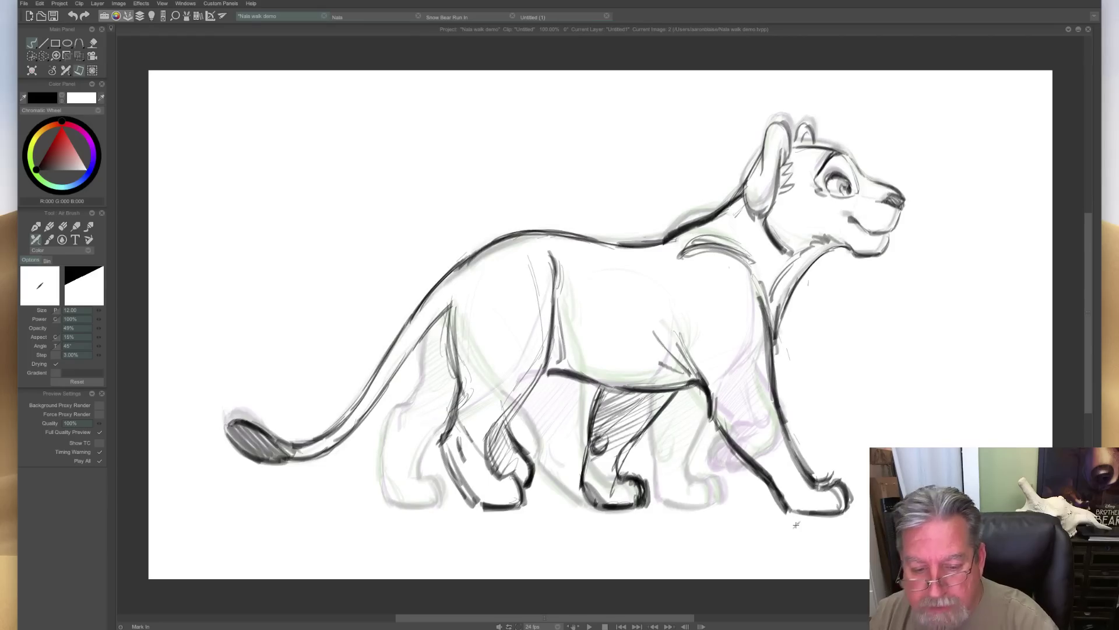
key(Left)
key(Right)
Darken the near hind leg's front and rear contours down to the paw, and flip to check the pose.
mouse_move(539, 373)
mouse_down()
mouse_move(487, 432)
mouse_move(488, 456)
mouse_up()
drag(512, 410, 491, 444)
mouse_move(549, 347)
mouse_down()
mouse_move(500, 424)
mouse_move(501, 476)
mouse_move(528, 503)
mouse_up()
mouse_move(454, 357)
mouse_down()
mouse_move(462, 396)
mouse_move(450, 470)
mouse_move(464, 499)
mouse_up()
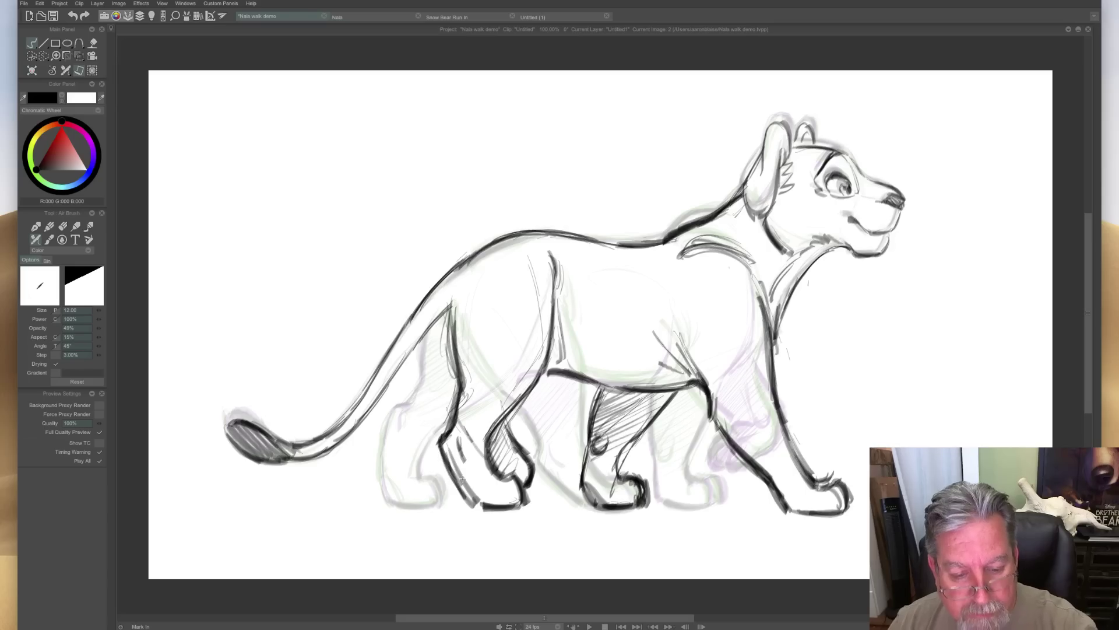
key(Right)
key(Left)
key(Right)
key(Left)
key(Right)
key(Left)
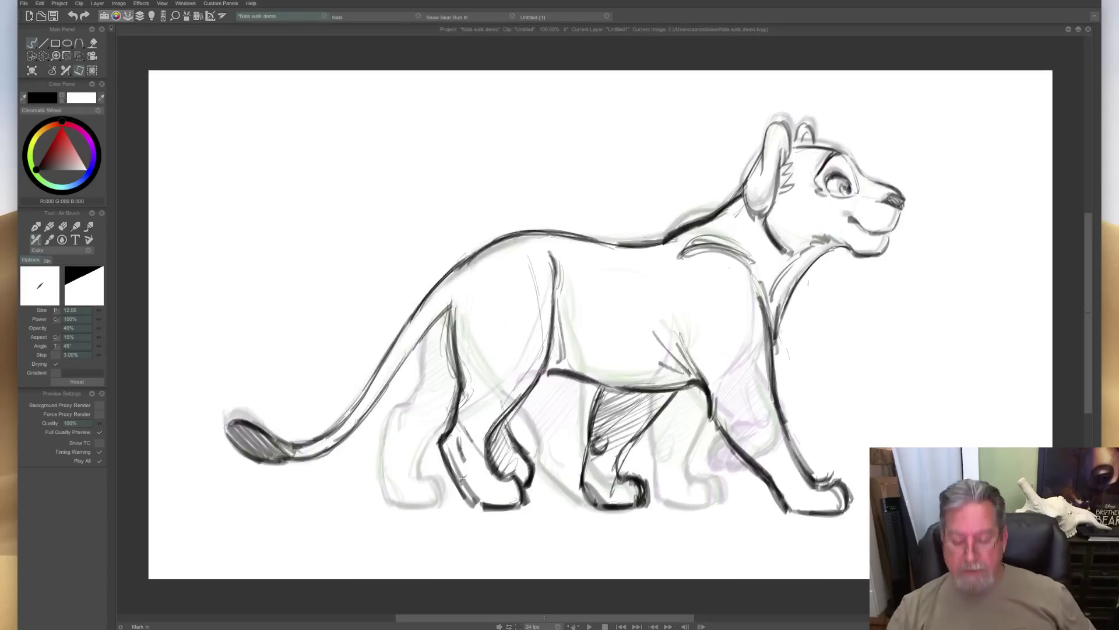
Add a blank drawing at frame 4 and ghost the earlier drawing beneath it.
key(Tab)
mouse_move(204, 563)
mouse_down()
mouse_move(185, 563)
mouse_move(244, 568)
mouse_move(171, 569)
mouse_move(239, 573)
mouse_up()
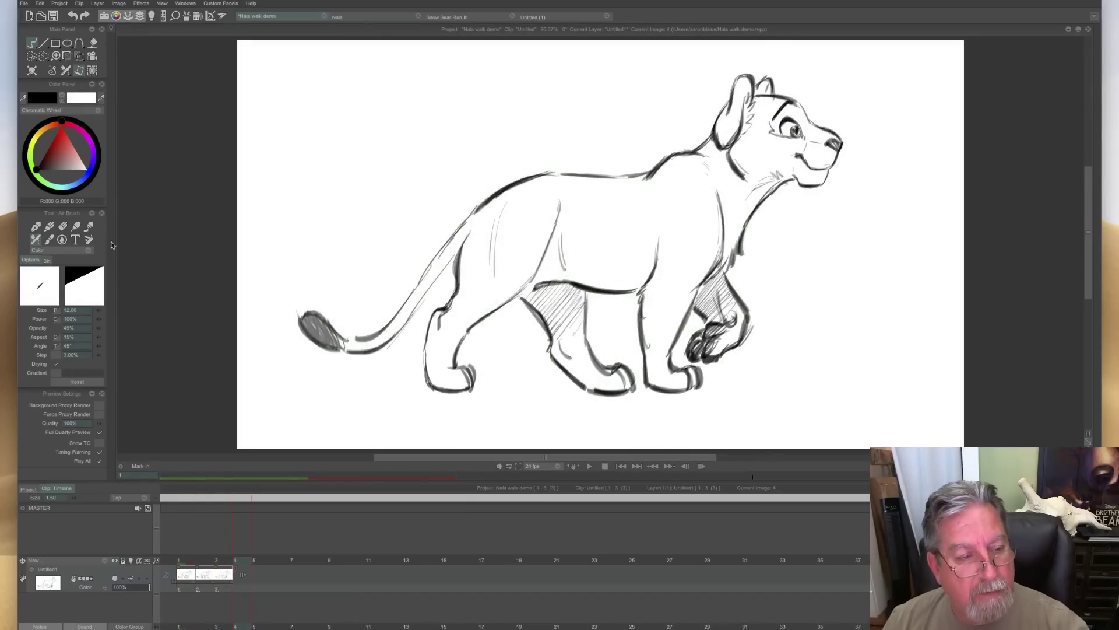
click(31, 72)
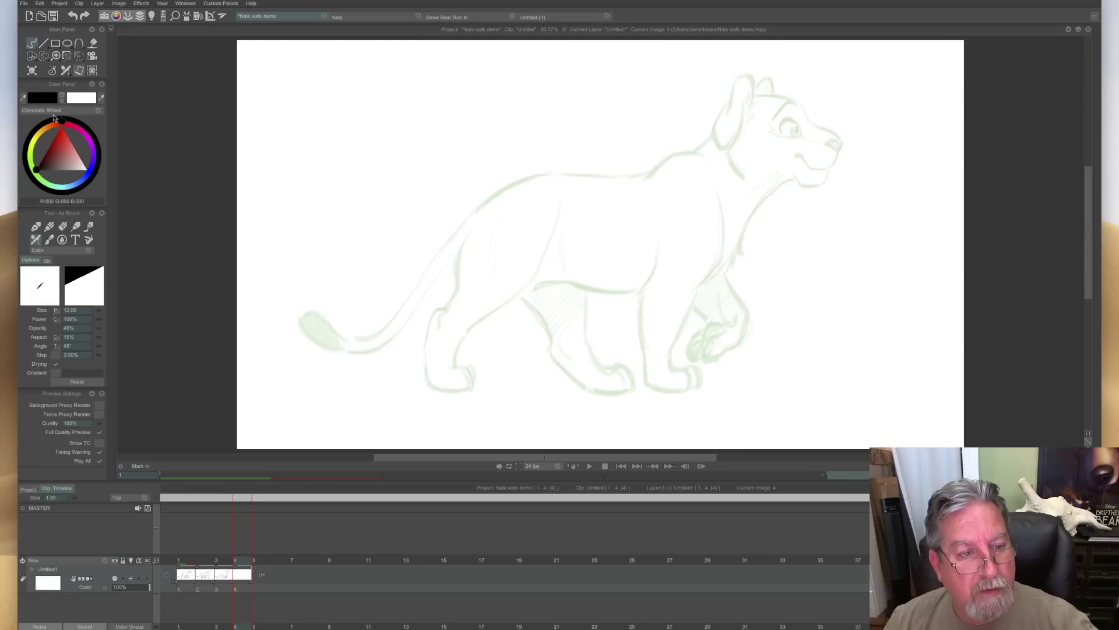
Set the light table to ghost the second previous drawing instead of the first, and lower its opacity.
click(151, 16)
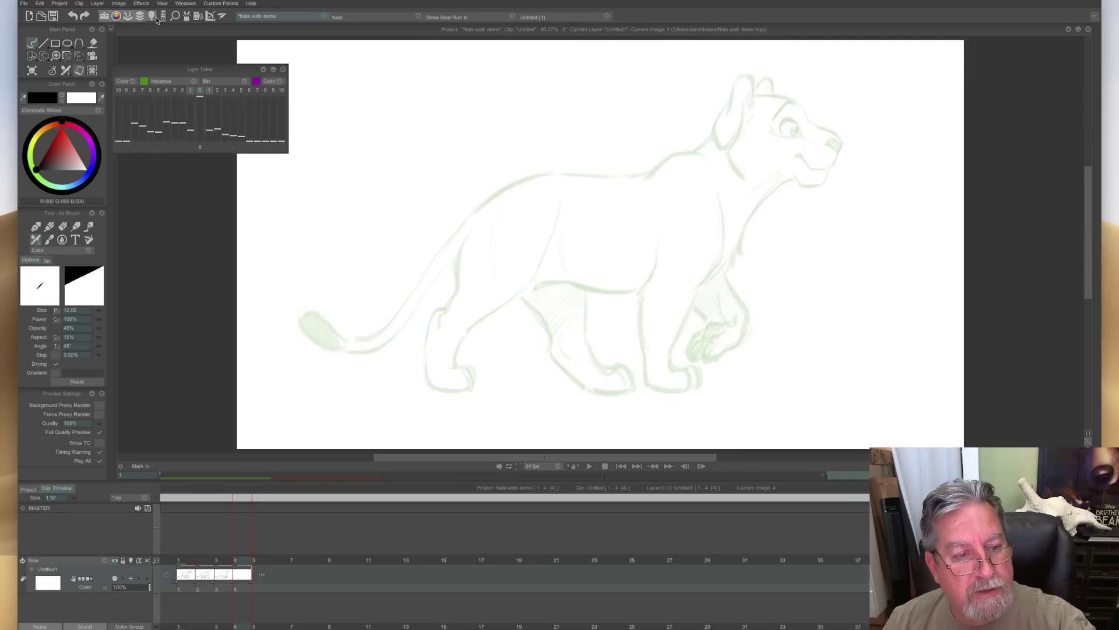
click(188, 98)
click(190, 93)
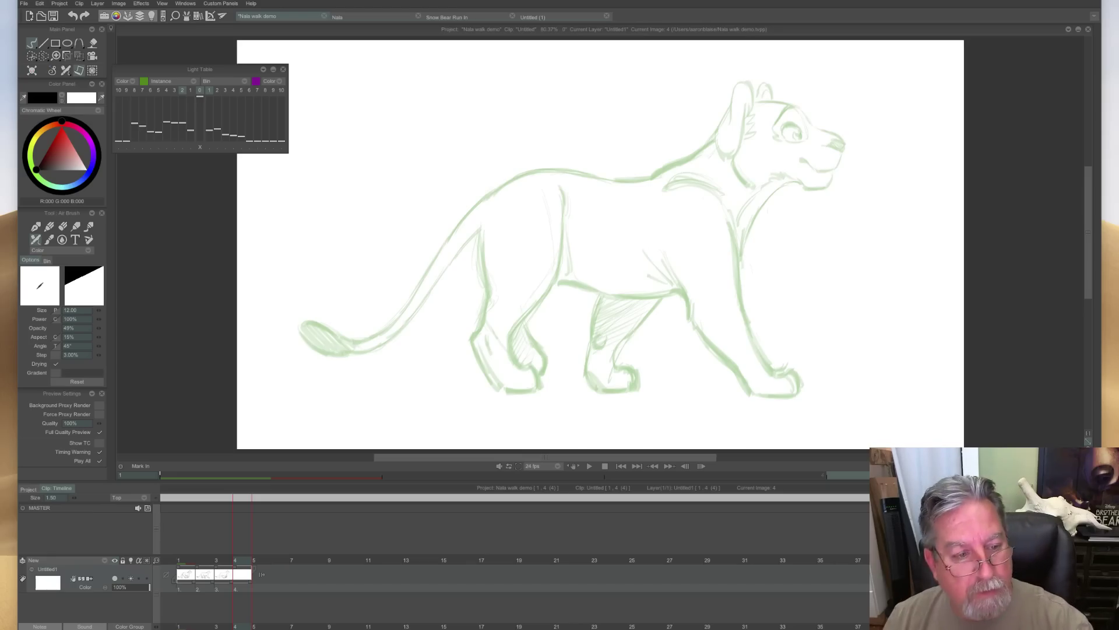
drag(181, 126, 170, 135)
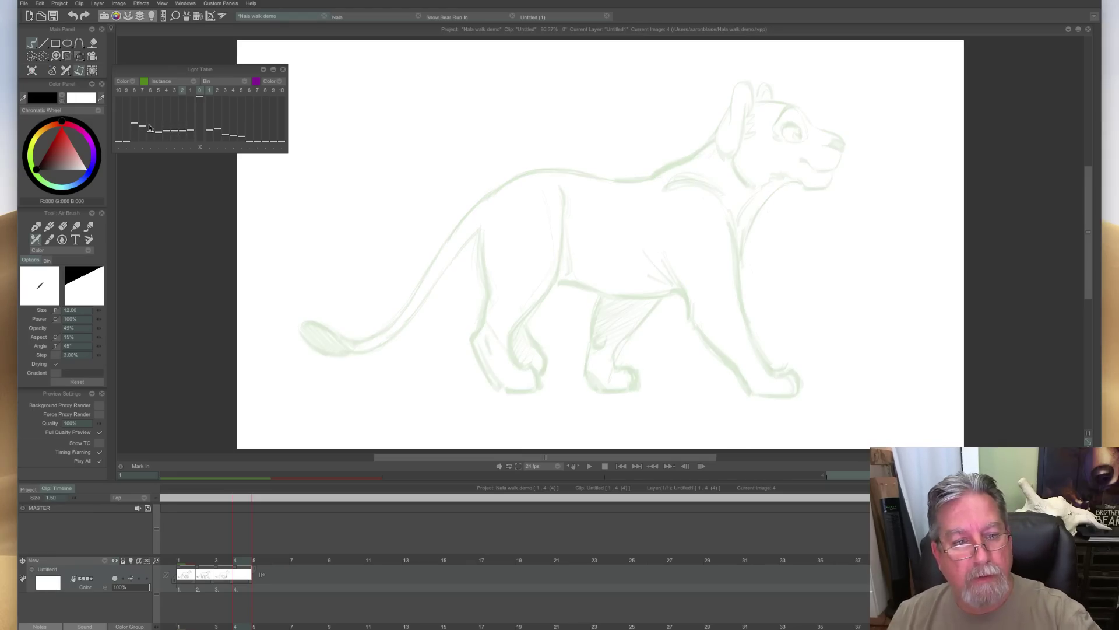
click(274, 70)
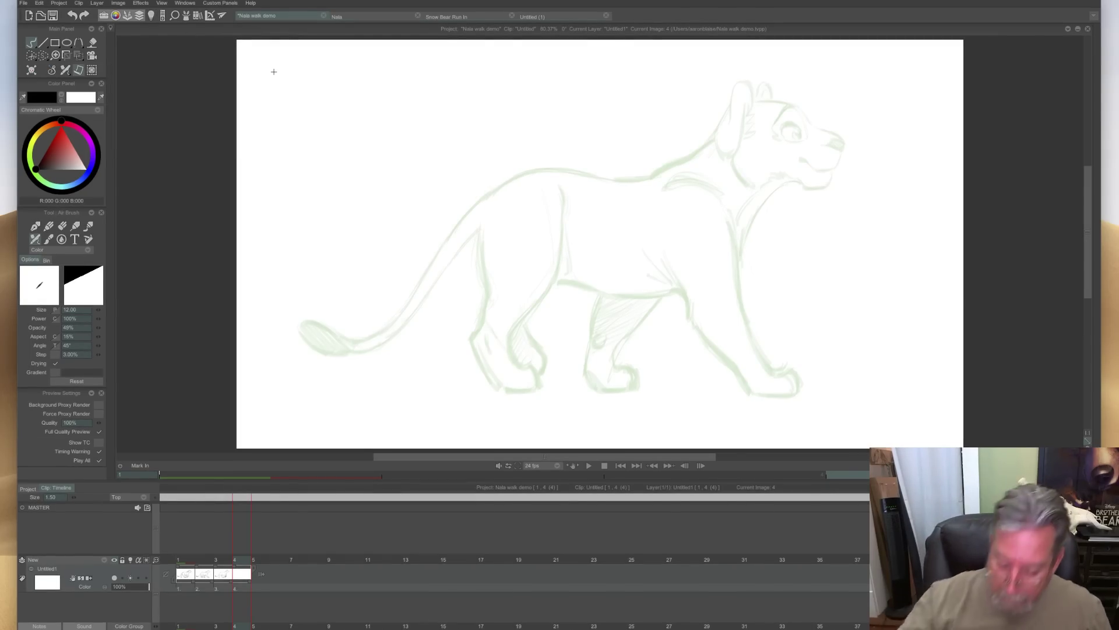
key(Tab)
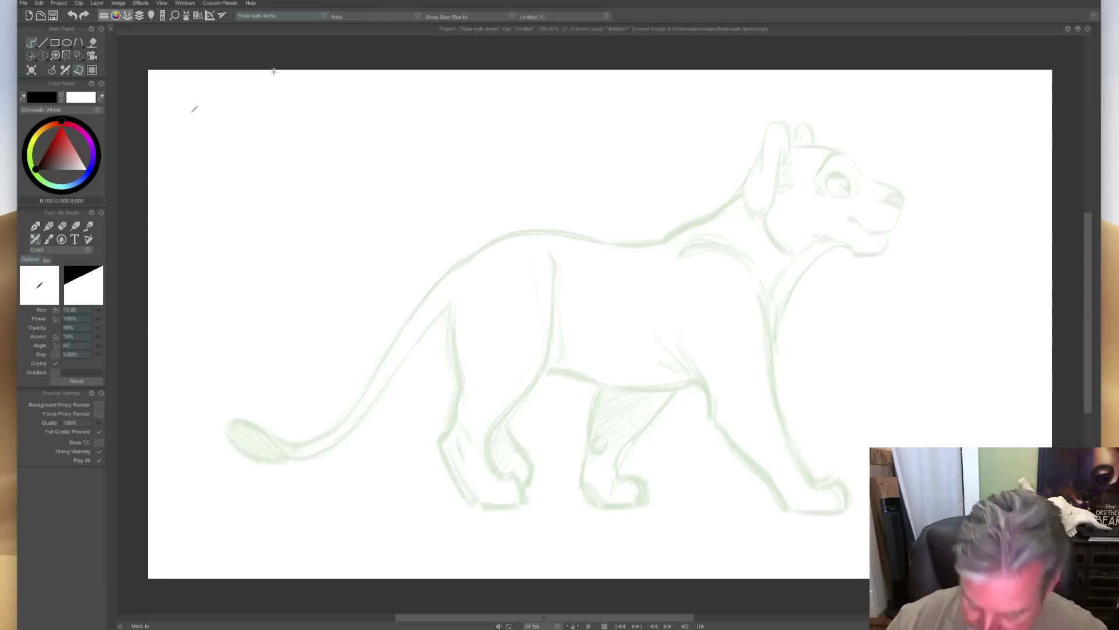
Draw the back line from behind the ear to the rump, flipping against the neighbouring drawings to place it.
key(Left)
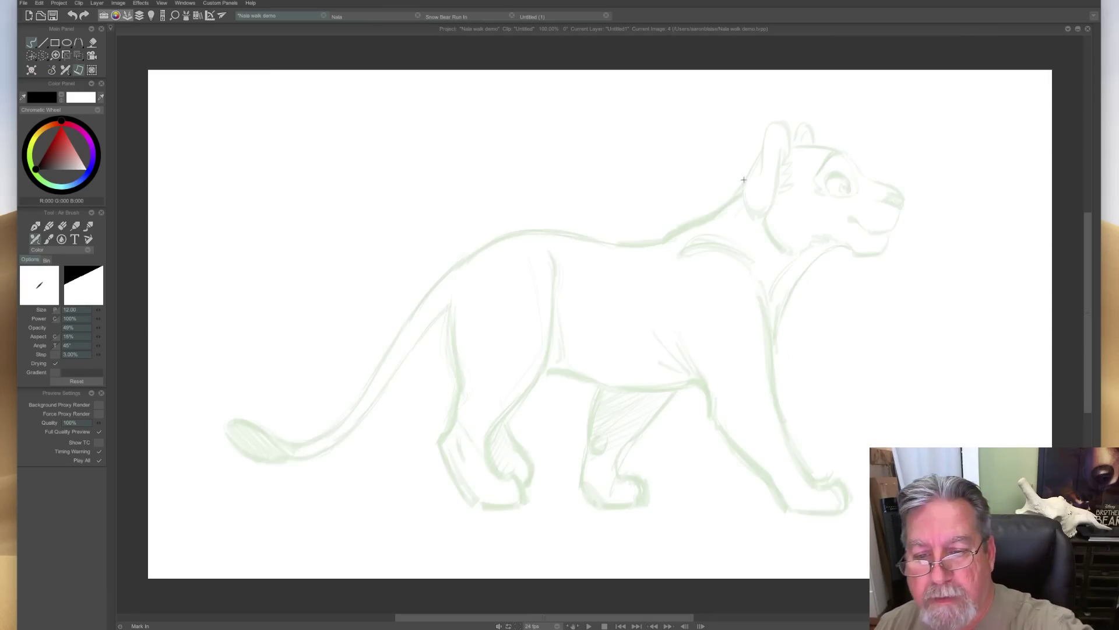
mouse_move(743, 190)
mouse_down()
mouse_move(661, 240)
mouse_move(513, 234)
mouse_move(499, 239)
mouse_move(619, 246)
mouse_move(529, 234)
mouse_move(450, 274)
mouse_up()
key(Left)
key(Right)
key(Left)
key(Right)
drag(509, 234, 453, 273)
drag(516, 232, 446, 278)
key(Left)
key(Right)
key(Left)
key(Right)
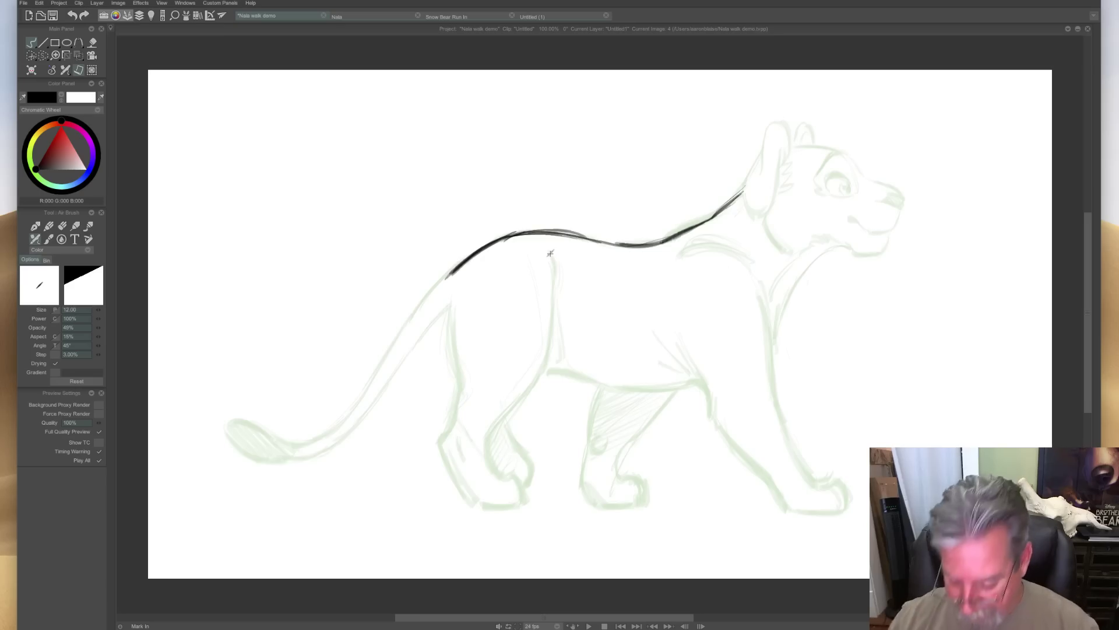
key(Right)
key(Left)
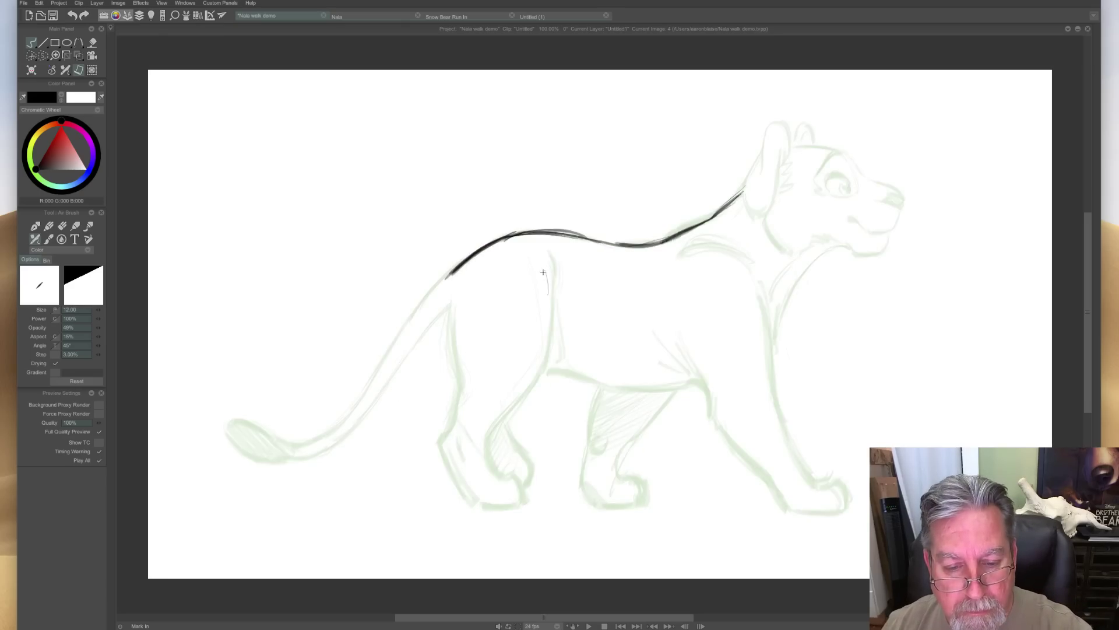
Draw the front contour of the near thigh from the flank down to the hock, comparing it with the adjacent drawing.
drag(545, 269, 545, 308)
key(Right)
key(Left)
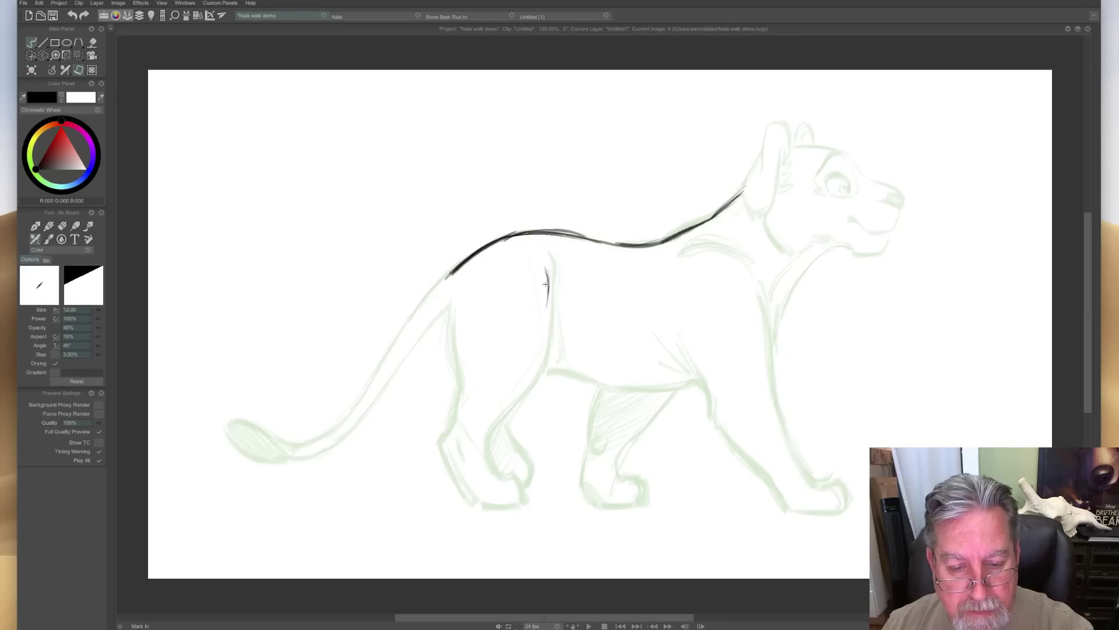
key(Right)
key(Left)
mouse_move(546, 287)
mouse_down()
mouse_move(554, 367)
mouse_move(506, 402)
mouse_up()
drag(551, 366, 506, 404)
key(Right)
key(Left)
Draw the near hind leg's rear contour and its lifted lower leg down to the paw, and flip to check.
mouse_move(446, 311)
mouse_down()
mouse_move(464, 373)
mouse_move(441, 405)
mouse_move(465, 441)
mouse_up()
mouse_move(512, 400)
mouse_down()
mouse_move(492, 415)
mouse_move(451, 392)
mouse_move(444, 400)
mouse_move(468, 441)
mouse_move(523, 448)
mouse_move(531, 484)
mouse_move(514, 497)
mouse_up()
mouse_move(456, 427)
mouse_down()
mouse_move(514, 493)
mouse_move(478, 449)
mouse_up()
key(Left)
key(Right)
key(Left)
key(Right)
key(Left)
key(Right)
Add a muscle line inside the haunch and flip between drawings to check the hind leg.
drag(484, 283, 505, 360)
key(Left)
key(Right)
key(Left)
key(Right)
key(Left)
key(Right)
key(Left)
key(Right)
Sketch the curved shoulder-blade strokes and the front edge of the shoulder down toward the chest.
drag(716, 251, 745, 285)
mouse_move(680, 252)
mouse_down()
mouse_move(718, 243)
mouse_move(726, 270)
mouse_up()
drag(676, 251, 739, 280)
drag(738, 282, 704, 377)
key(Left)
key(Right)
Draw the chest line from the throat, start the near foreleg's front contour, and compare with the neighbouring drawings.
drag(823, 254, 777, 309)
mouse_move(819, 256)
mouse_down()
mouse_move(771, 327)
mouse_move(662, 406)
mouse_up()
drag(748, 286, 713, 361)
key(Left)
key(Right)
key(Left)
key(Right)
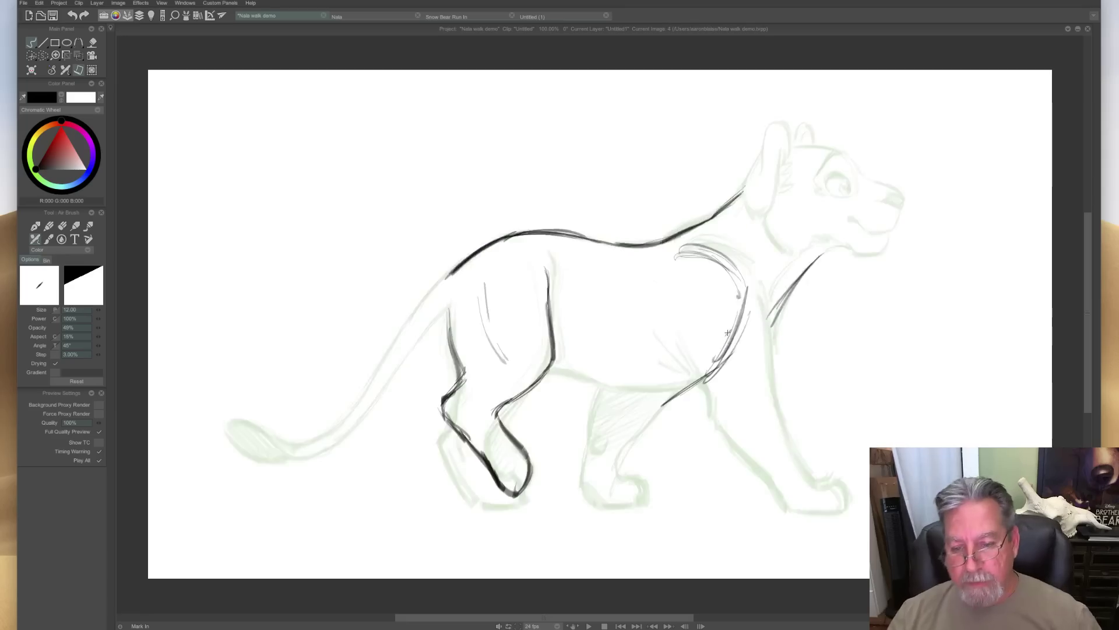
key(Right)
key(Left)
Continue the near foreleg's front contour down to the paw and flip to check its position.
mouse_move(723, 353)
mouse_down()
mouse_move(621, 455)
mouse_move(616, 480)
mouse_move(645, 503)
mouse_move(647, 485)
mouse_up()
key(Left)
key(Right)
key(Left)
key(Right)
Draw the near foreleg's elbow and rear contour, and close the paw with its sole and toes.
mouse_move(652, 320)
mouse_down()
mouse_move(634, 355)
mouse_move(594, 382)
mouse_move(591, 505)
mouse_up()
drag(624, 506, 646, 505)
mouse_move(591, 505)
mouse_down()
mouse_move(633, 507)
mouse_move(598, 501)
mouse_move(632, 478)
mouse_up()
drag(632, 478, 647, 506)
mouse_move(652, 477)
mouse_down()
mouse_move(644, 495)
mouse_move(628, 493)
mouse_up()
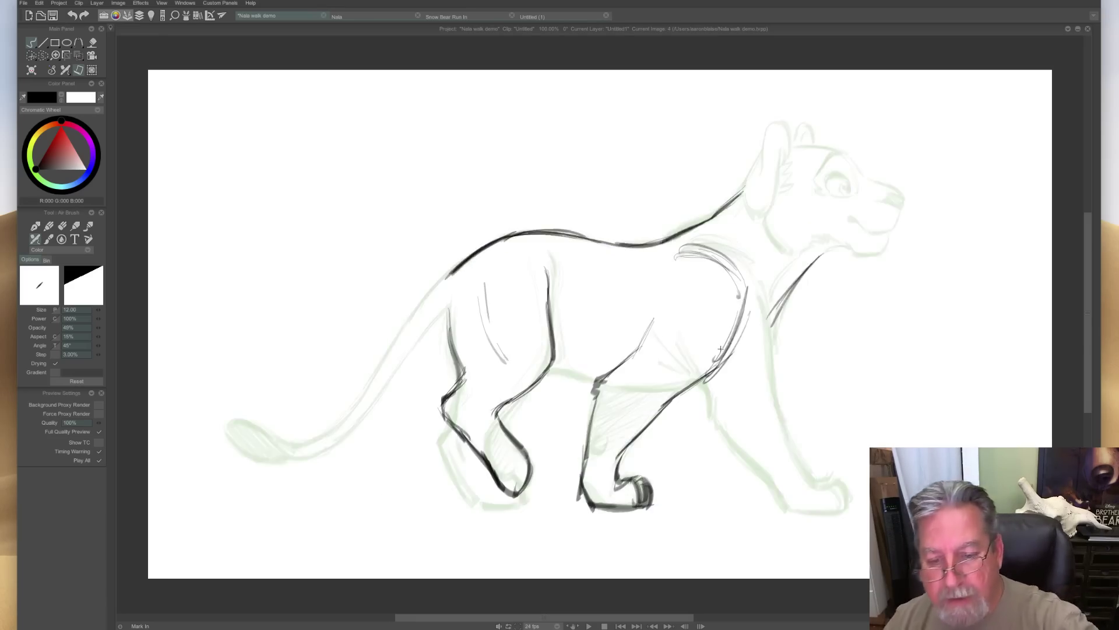
Add fur strokes where the lower chest meets the shoulder, and flip between drawings to check them.
drag(779, 303, 737, 373)
drag(752, 336, 717, 379)
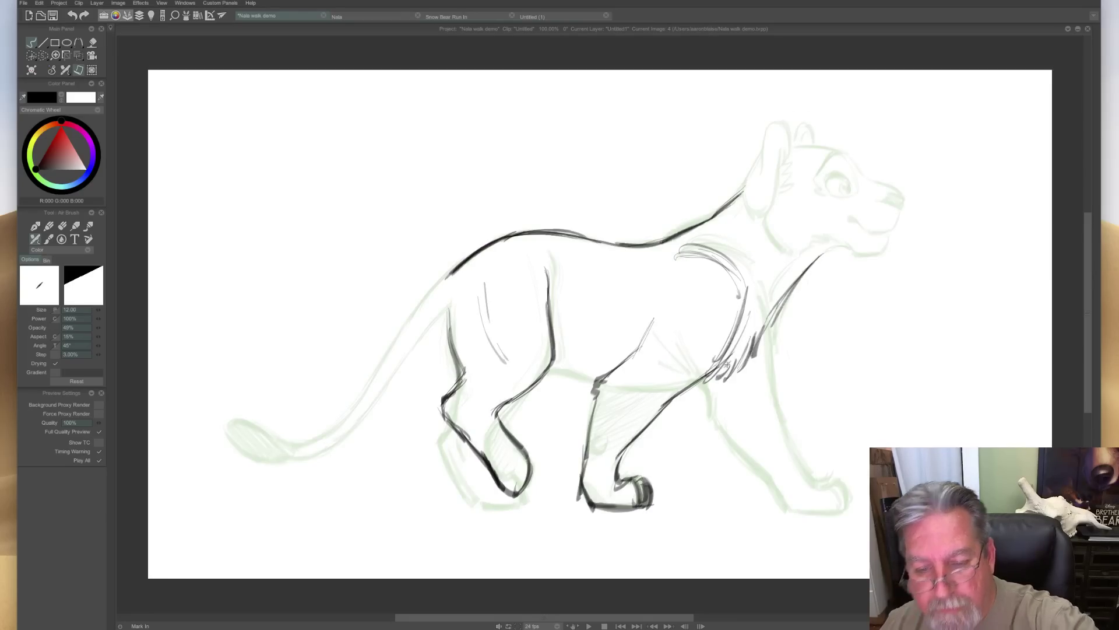
key(Left)
key(Right)
key(Left)
key(Right)
key(Left)
key(Right)
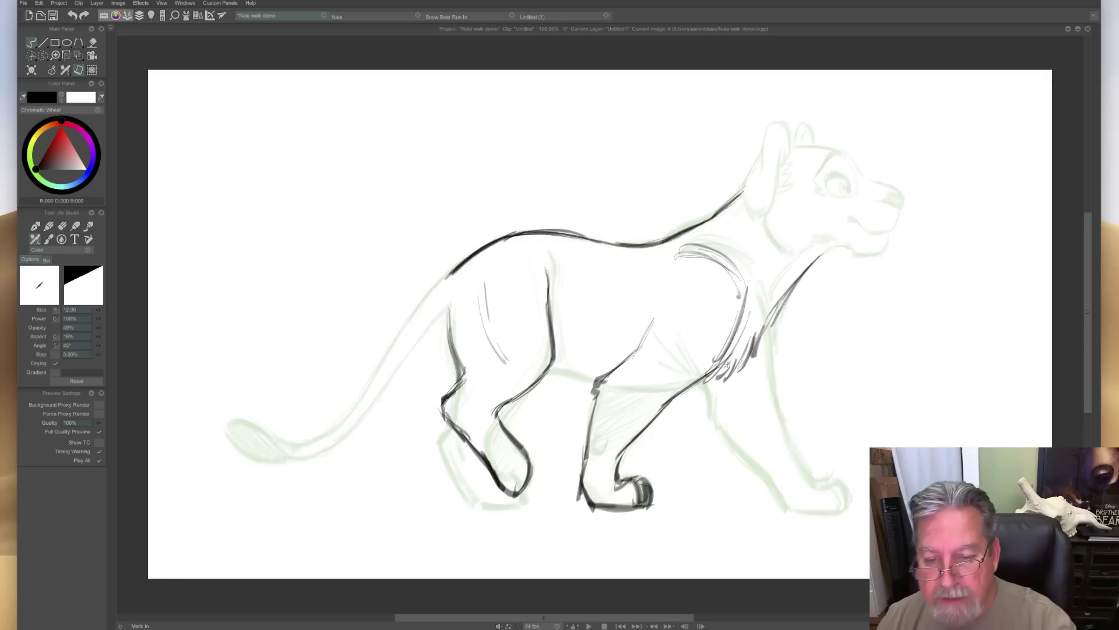
Draw the far foreleg's front and rear contours down to the planted paw.
drag(770, 327, 773, 388)
mouse_move(791, 450)
mouse_down()
mouse_move(776, 404)
mouse_move(706, 383)
mouse_move(718, 391)
mouse_move(709, 406)
mouse_up()
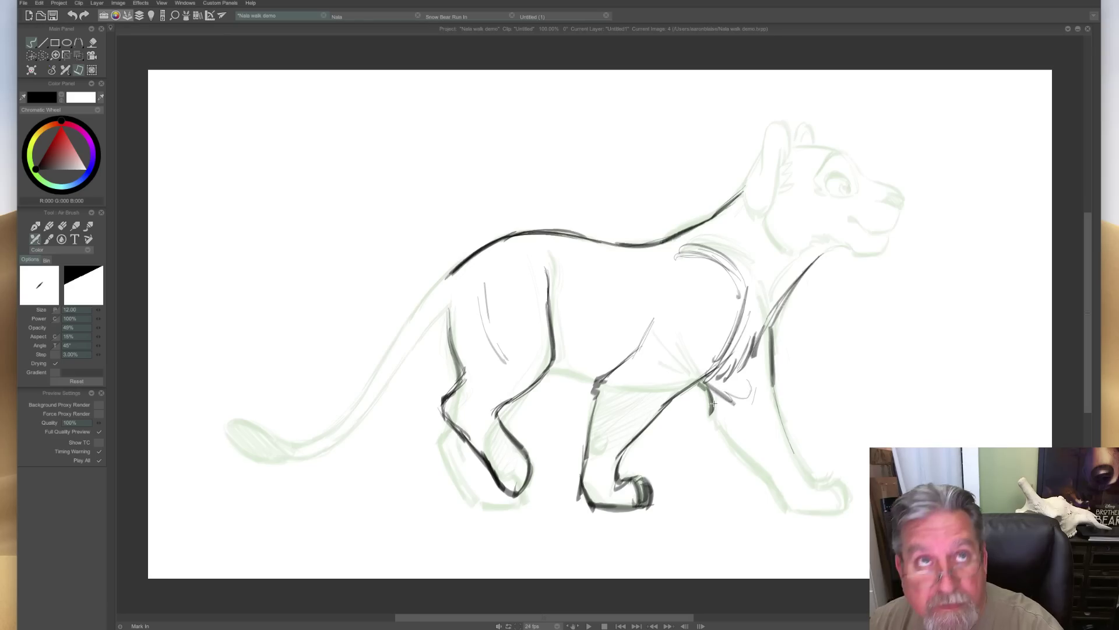
drag(711, 412, 728, 432)
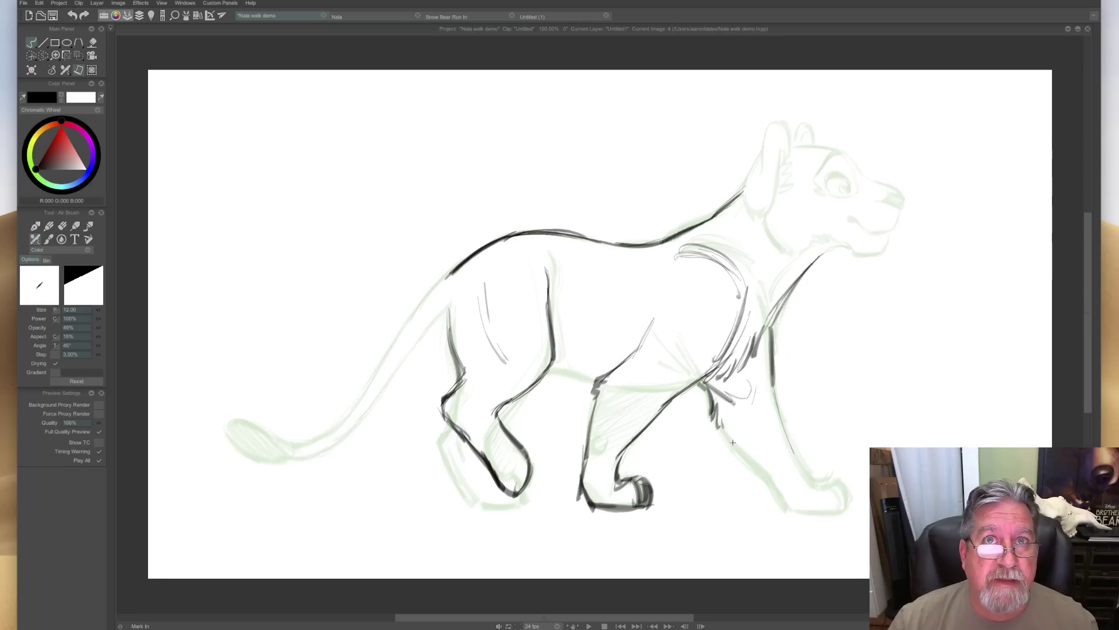
mouse_move(699, 381)
mouse_down()
mouse_move(770, 481)
mouse_move(782, 466)
mouse_move(772, 487)
mouse_move(786, 509)
mouse_up()
mouse_move(798, 462)
mouse_down()
mouse_move(841, 502)
mouse_move(844, 491)
mouse_move(844, 513)
mouse_move(846, 485)
mouse_move(822, 483)
mouse_move(845, 491)
mouse_move(834, 511)
mouse_move(788, 507)
mouse_up()
mouse_move(774, 384)
mouse_down()
mouse_move(788, 444)
mouse_move(822, 488)
mouse_up()
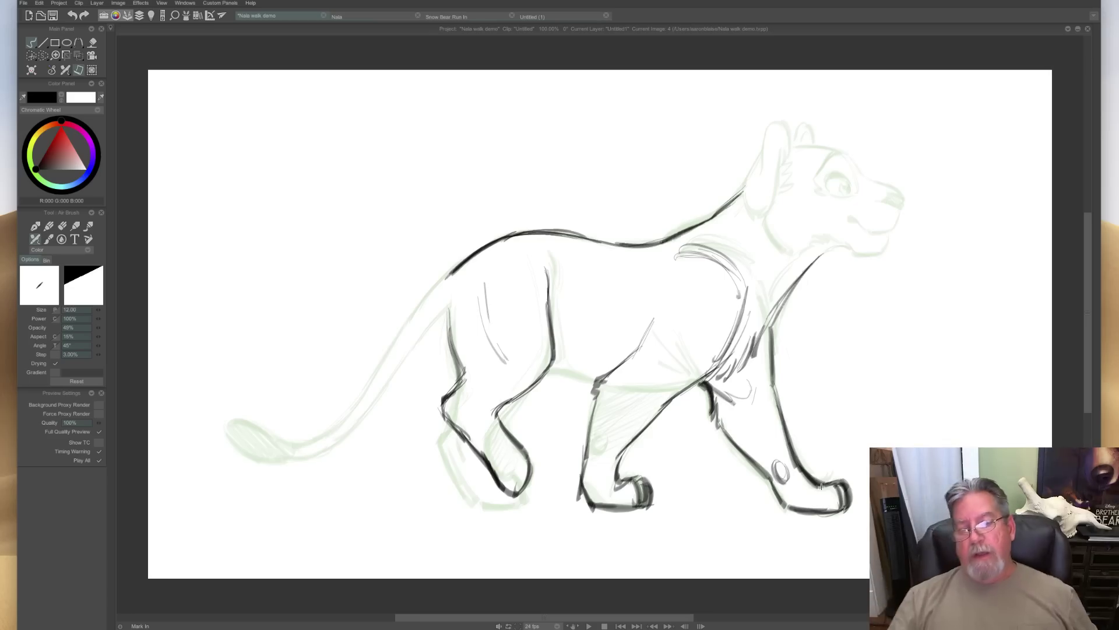
Strengthen the near elbow and shoulder arc, and draw the throat line and the cheek contour behind the jaw.
drag(640, 348, 603, 382)
drag(653, 320, 630, 355)
drag(643, 315, 630, 353)
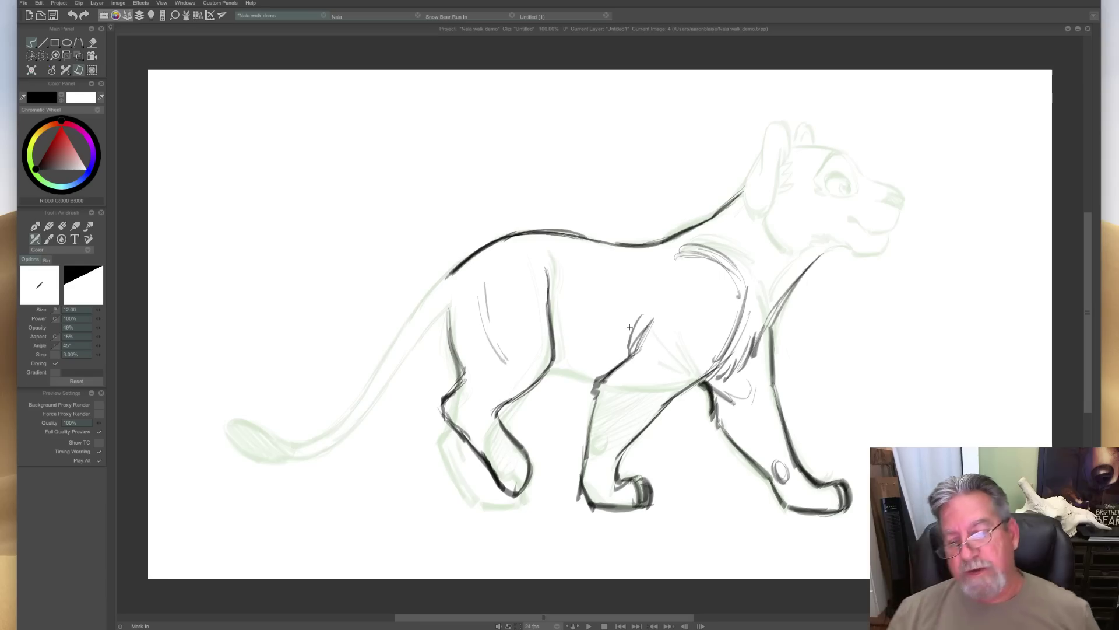
drag(685, 248, 740, 279)
mouse_move(825, 253)
mouse_down()
mouse_move(849, 247)
mouse_move(798, 239)
mouse_move(767, 293)
mouse_up()
mouse_move(776, 191)
mouse_down()
mouse_move(764, 230)
mouse_move(784, 253)
mouse_up()
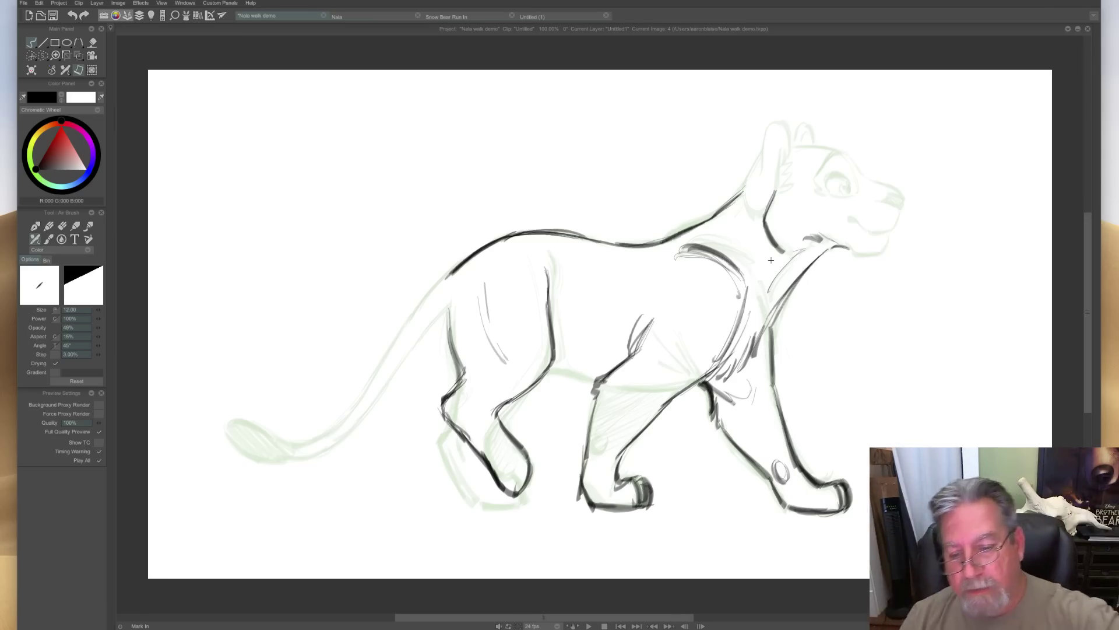
Draw the belly line between the thigh and the elbow, and extend the top of the thigh line.
drag(722, 369, 675, 393)
mouse_move(566, 373)
mouse_down()
mouse_move(600, 383)
mouse_move(567, 372)
mouse_up()
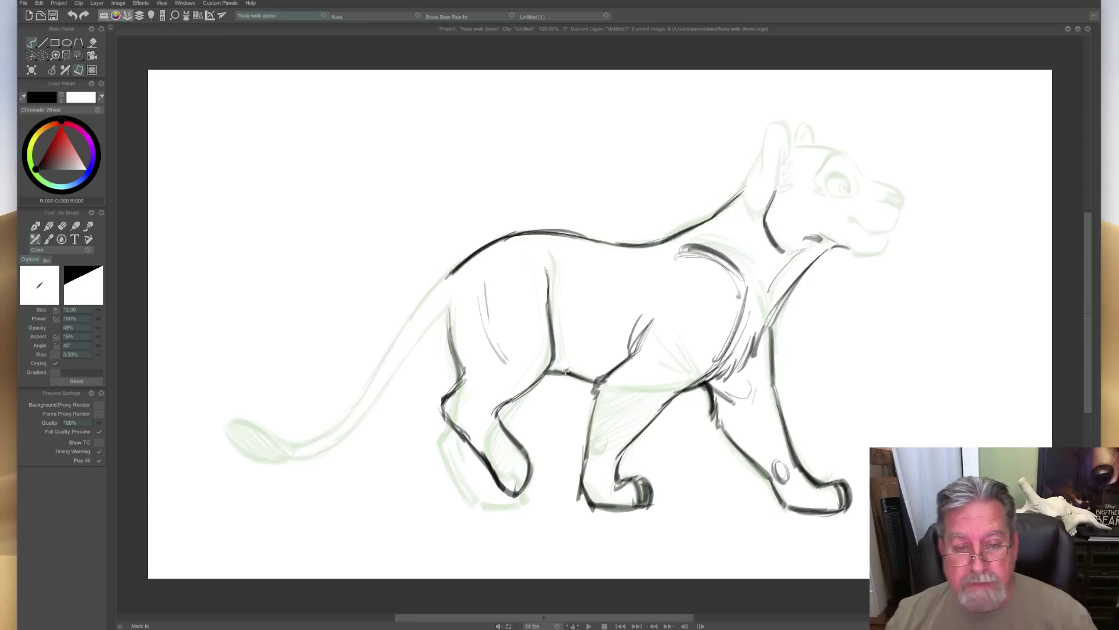
drag(547, 262, 549, 282)
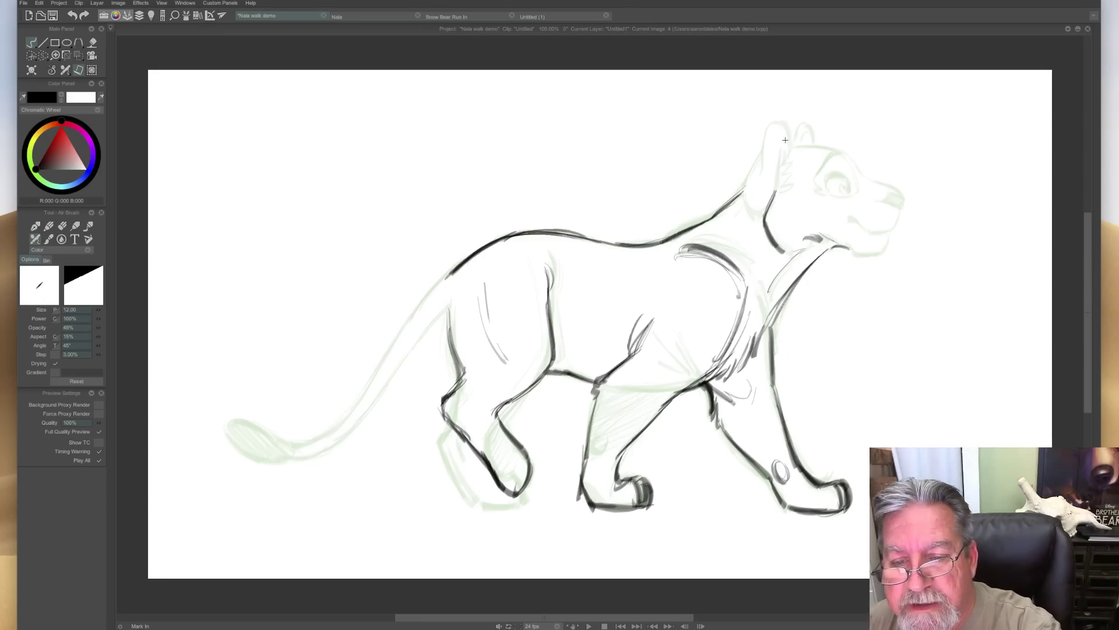
Draw both ears with inner fur strokes, and the top of the head and muzzle up to the nose.
mouse_move(785, 162)
mouse_down()
mouse_move(772, 123)
mouse_move(761, 160)
mouse_move(779, 152)
mouse_move(776, 186)
mouse_move(758, 179)
mouse_move(756, 156)
mouse_move(742, 190)
mouse_move(752, 215)
mouse_move(777, 167)
mouse_move(783, 193)
mouse_up()
mouse_move(780, 150)
mouse_down()
mouse_move(785, 184)
mouse_move(755, 214)
mouse_move(744, 191)
mouse_up()
mouse_move(794, 138)
mouse_down()
mouse_move(800, 121)
mouse_move(904, 198)
mouse_up()
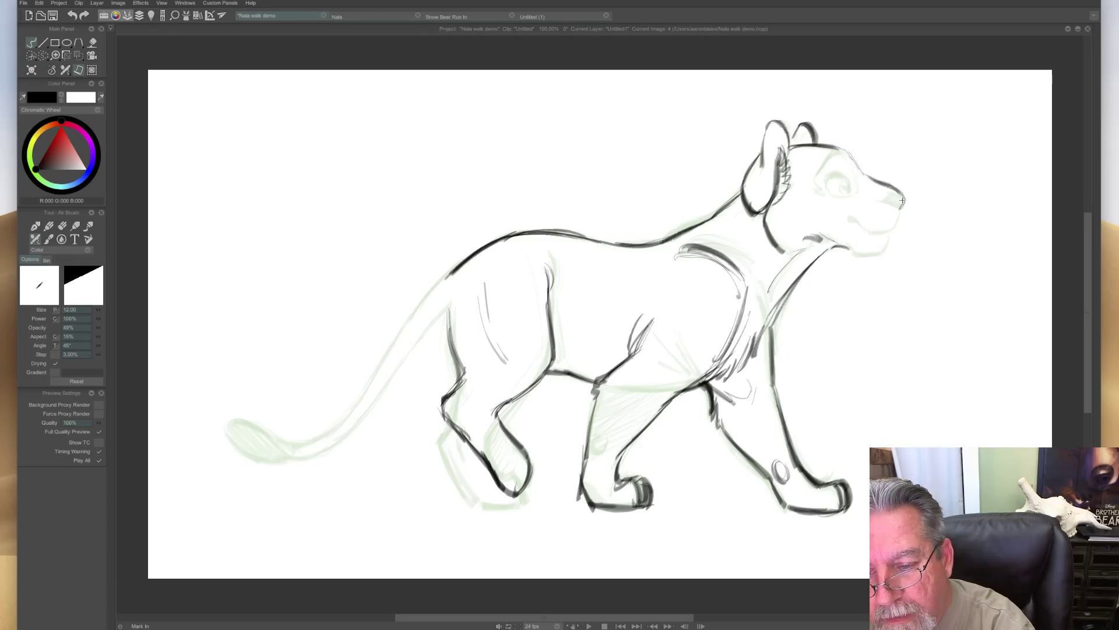
Fill in the nose and draw the muzzle front, smiling mouth and chin.
drag(885, 199, 895, 206)
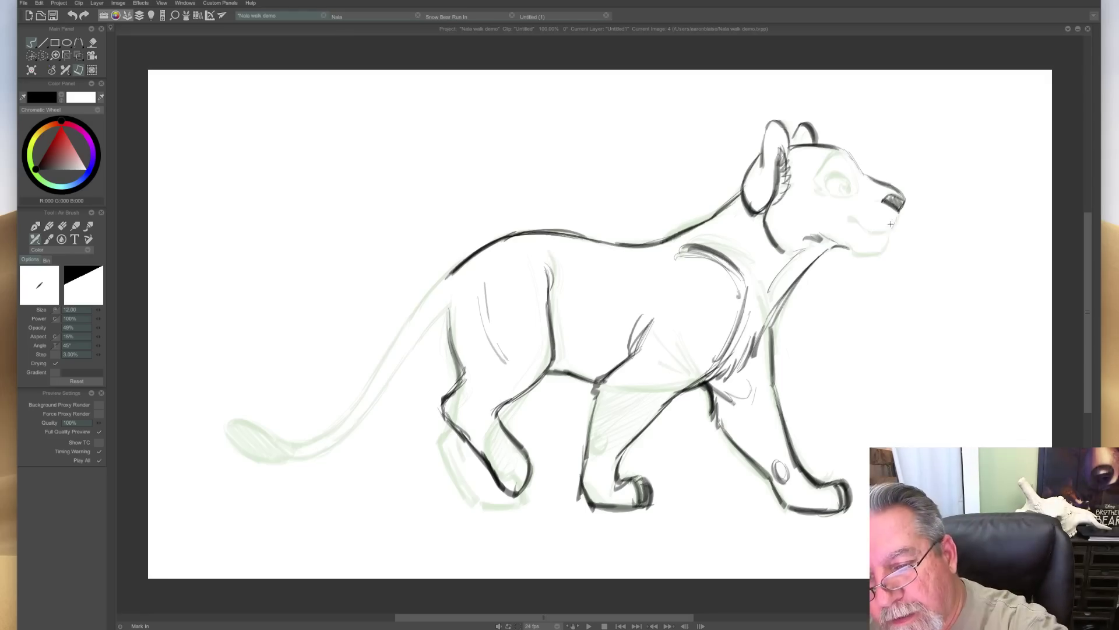
drag(896, 212, 890, 230)
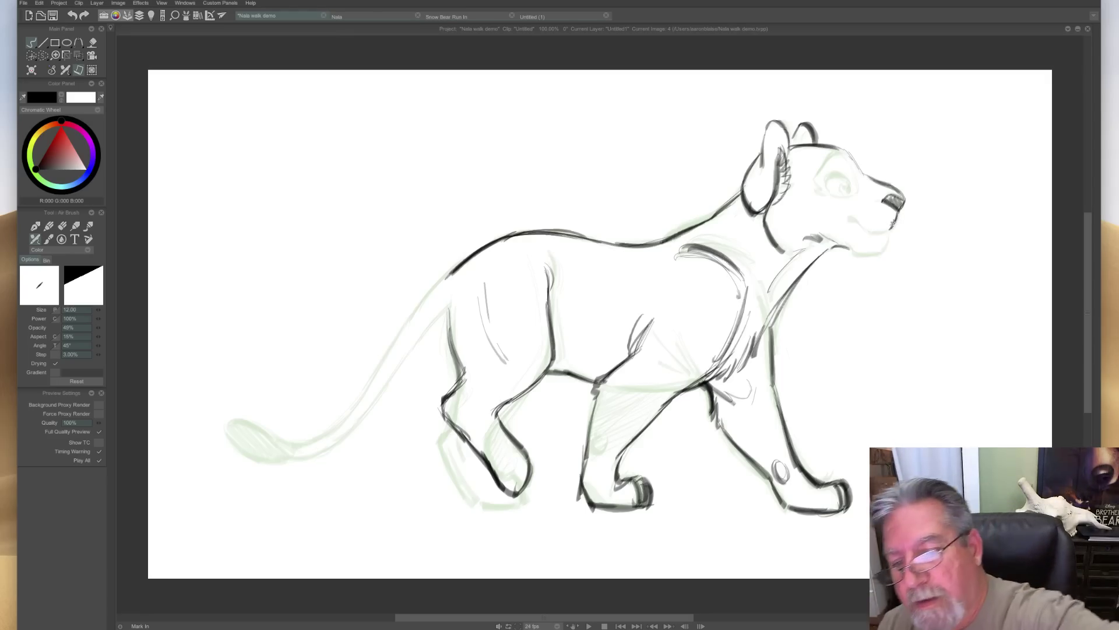
mouse_move(869, 231)
mouse_down()
mouse_move(882, 212)
mouse_move(844, 216)
mouse_up()
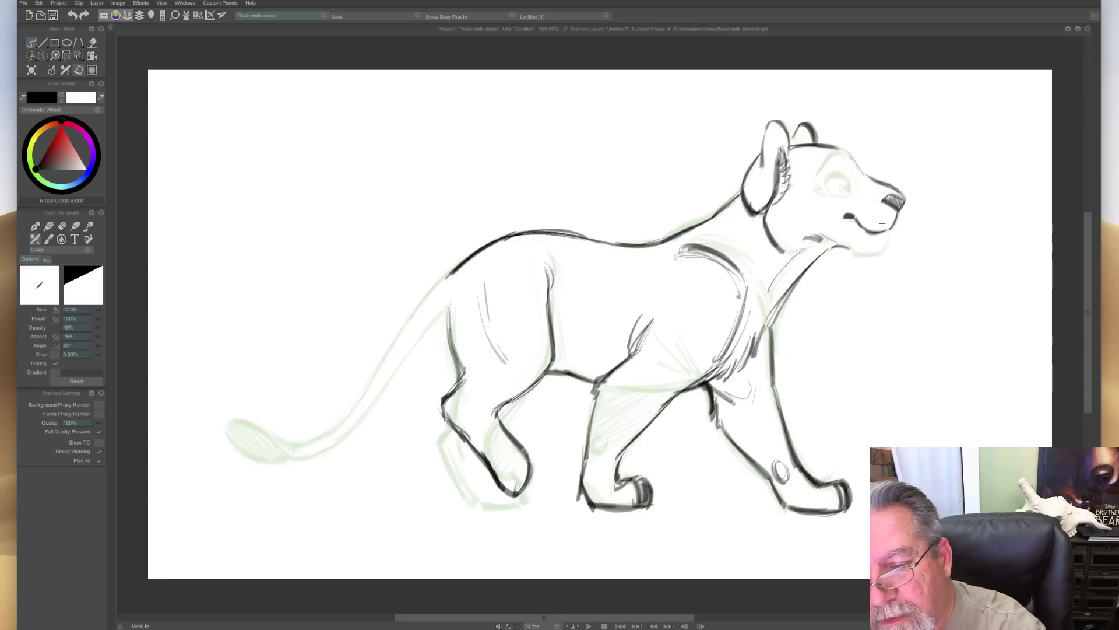
mouse_move(889, 233)
mouse_down()
mouse_move(876, 258)
mouse_move(840, 243)
mouse_up()
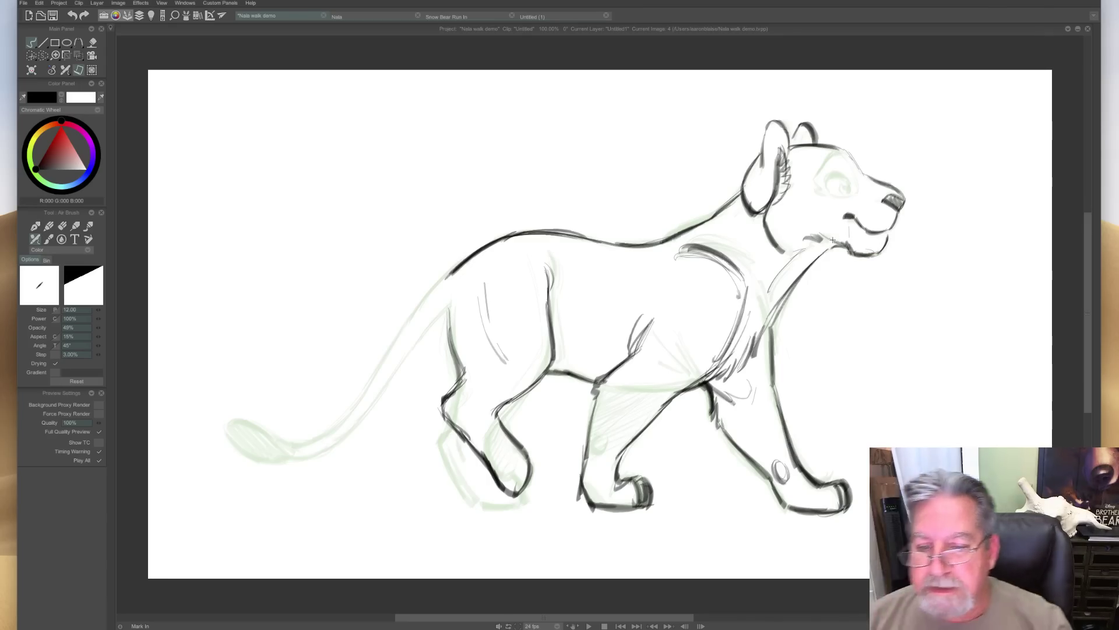
Draw the eye with its pupil, and add the brow and the contour around the eye.
mouse_move(830, 175)
mouse_down()
mouse_move(847, 175)
mouse_move(843, 192)
mouse_up()
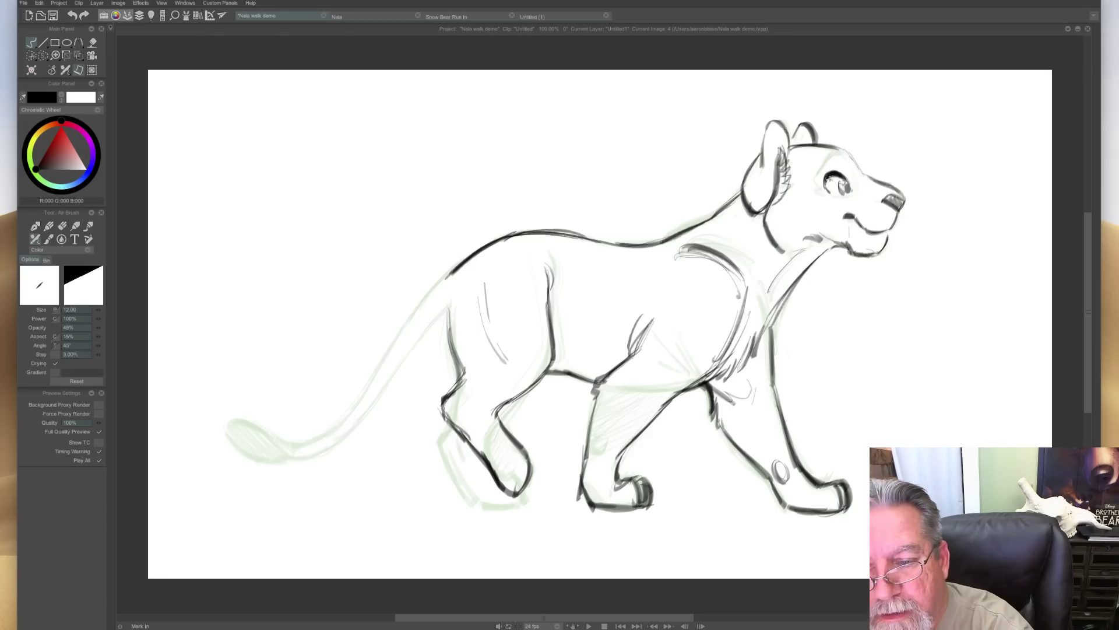
drag(847, 186, 844, 186)
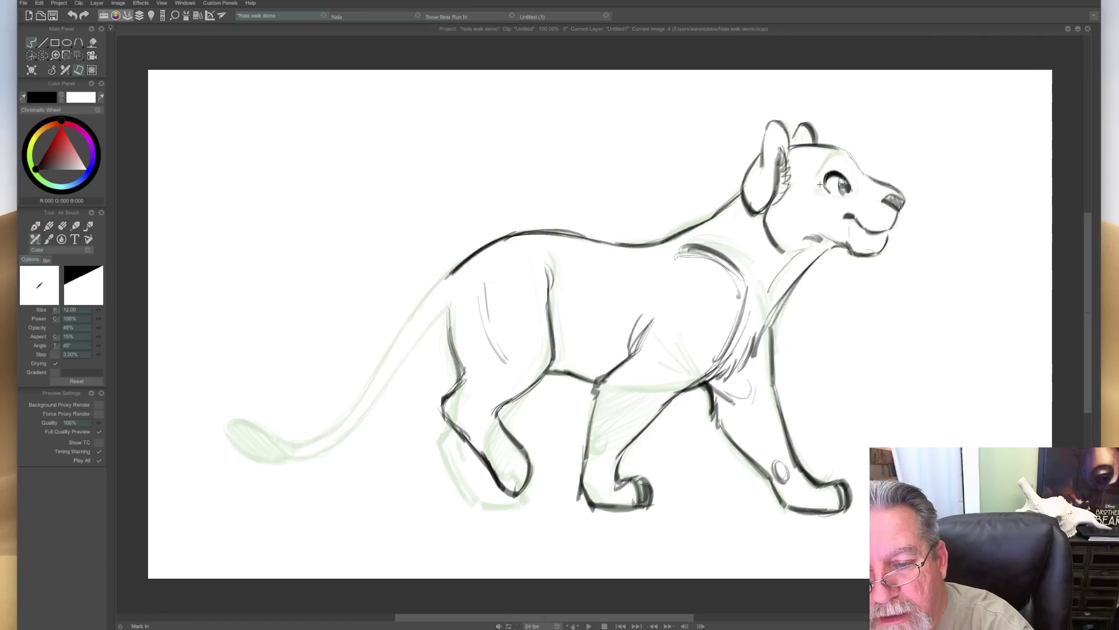
mouse_move(847, 157)
mouse_down()
mouse_move(818, 174)
mouse_move(825, 159)
mouse_move(840, 157)
mouse_move(830, 155)
mouse_move(813, 191)
mouse_move(855, 190)
mouse_move(851, 163)
mouse_move(859, 190)
mouse_up()
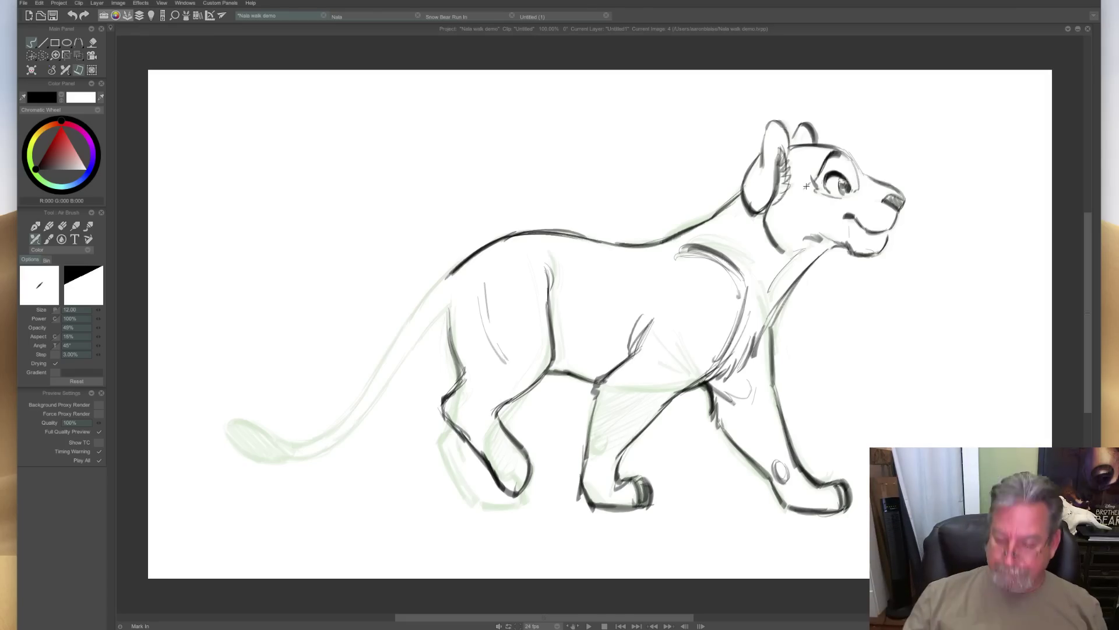
Hatch the upper part of the far foreleg and flip repeatedly between drawings to check the pose.
key(Left)
key(Right)
key(Left)
key(Right)
key(Left)
key(Right)
key(Left)
key(Right)
key(Left)
key(Right)
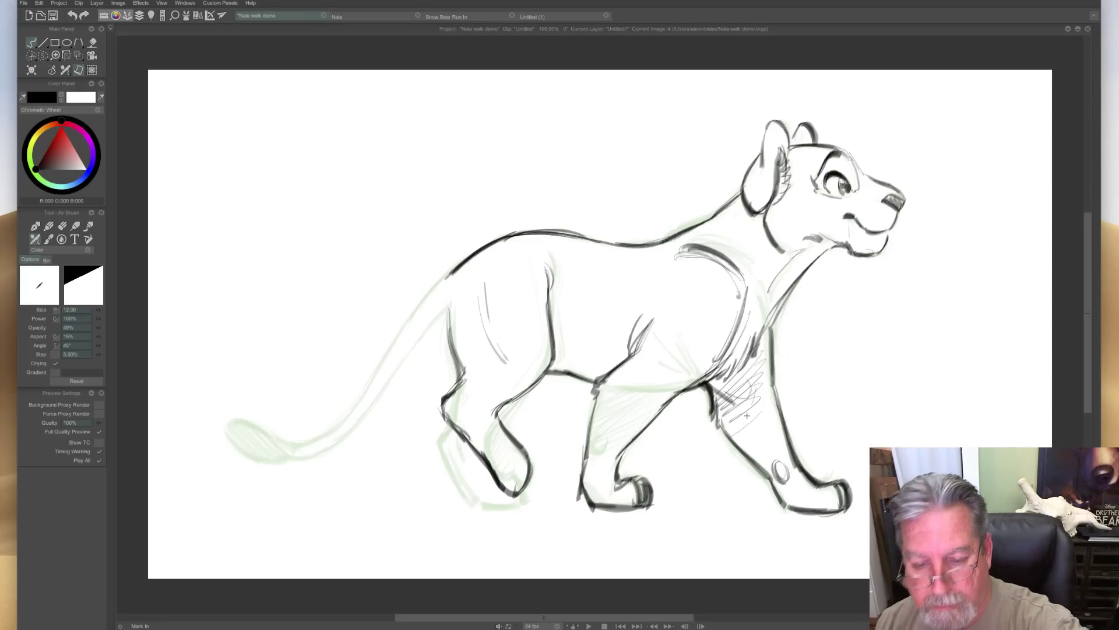
key(Left)
key(Right)
key(Left)
key(Right)
Add accent strokes on the body behind the near elbow and compare them with the adjacent drawing.
mouse_move(630, 341)
mouse_down()
mouse_move(663, 292)
mouse_move(635, 310)
mouse_up()
key(Left)
key(Right)
key(Left)
key(Right)
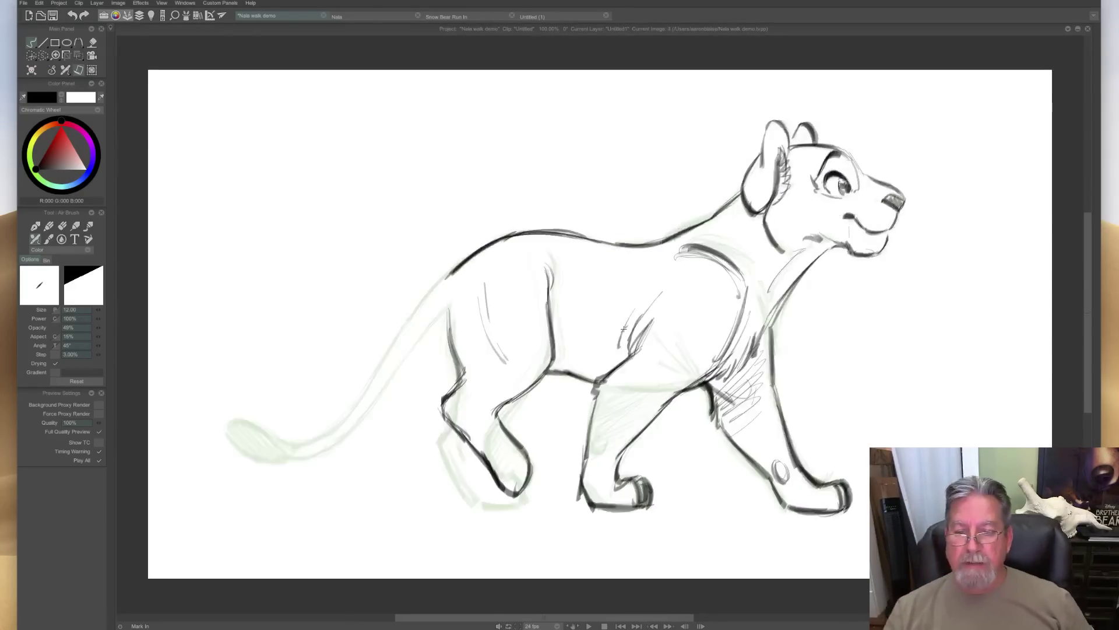
Flip back and forth between frame 4 and the adjacent drawing to examine the motion.
key(Left)
key(Right)
key(Left)
key(Right)
key(Left)
key(Right)
key(Left)
key(Right)
key(Left)
key(Right)
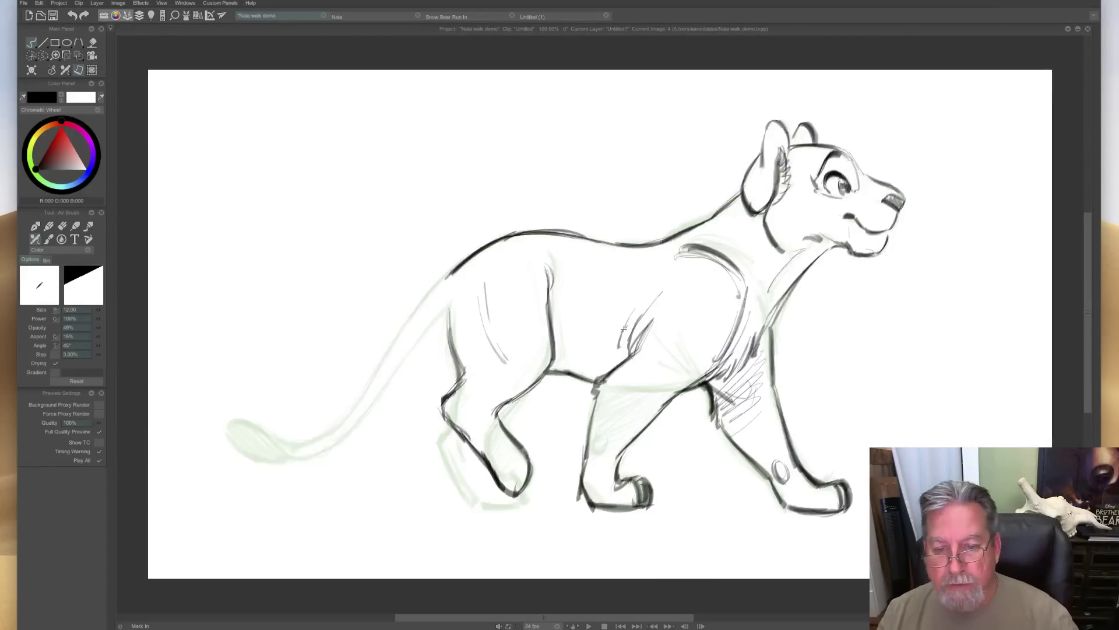
Erase the curved shoulder-blade strokes below the neck, flipping between drawings to compare the shoulder's position.
key(e)
mouse_move(736, 266)
mouse_down()
mouse_move(679, 250)
mouse_move(729, 276)
mouse_move(734, 296)
mouse_move(700, 323)
mouse_move(718, 249)
mouse_move(734, 270)
mouse_move(697, 254)
mouse_move(709, 253)
mouse_move(682, 260)
mouse_move(739, 277)
mouse_move(725, 253)
mouse_move(675, 237)
mouse_up()
key(e)
key(Left)
key(Right)
key(Left)
key(Right)
key(Left)
key(Right)
key(Left)
key(Right)
key(Right)
key(Left)
key(Right)
key(e)
drag(738, 267, 693, 245)
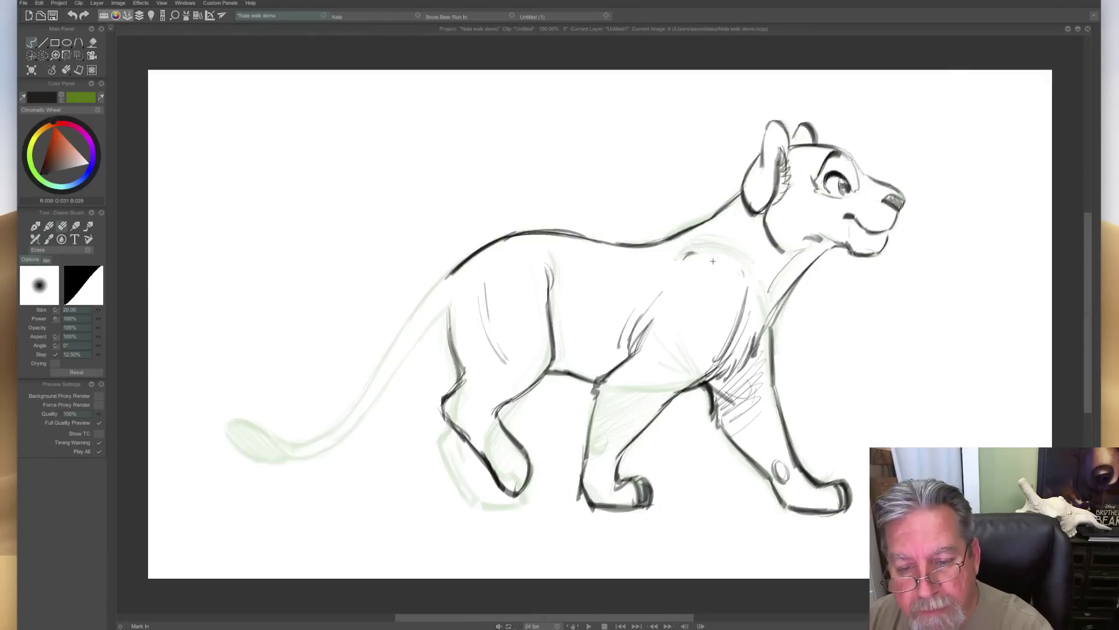
key(Left)
key(Right)
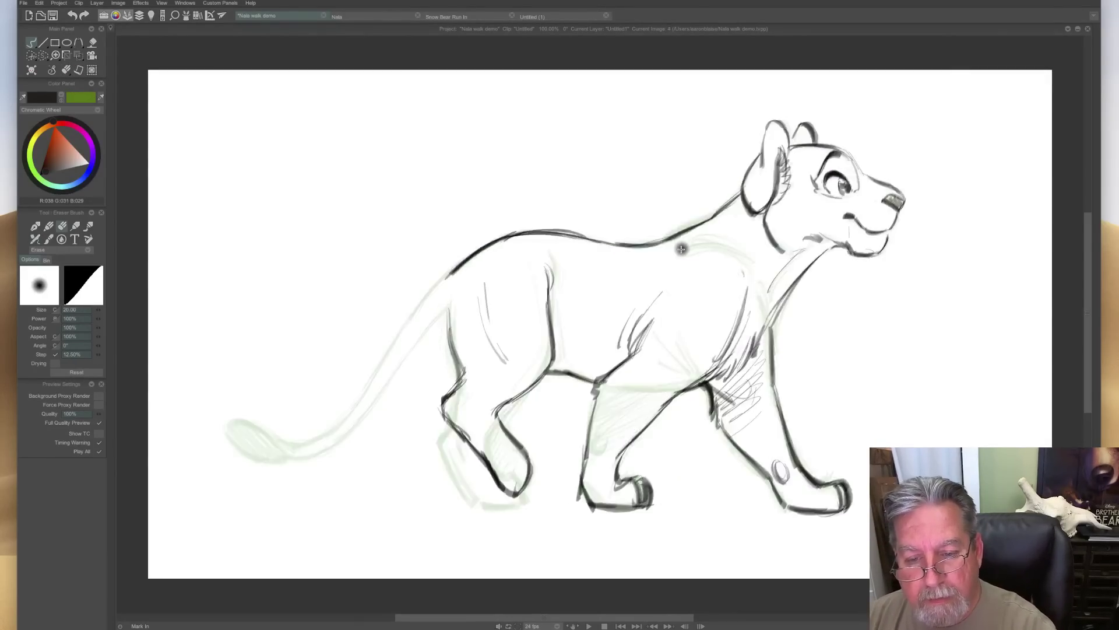
Try a curved shoulder-blade stroke below the neck and flip between adjacent drawings to check its position.
key(e)
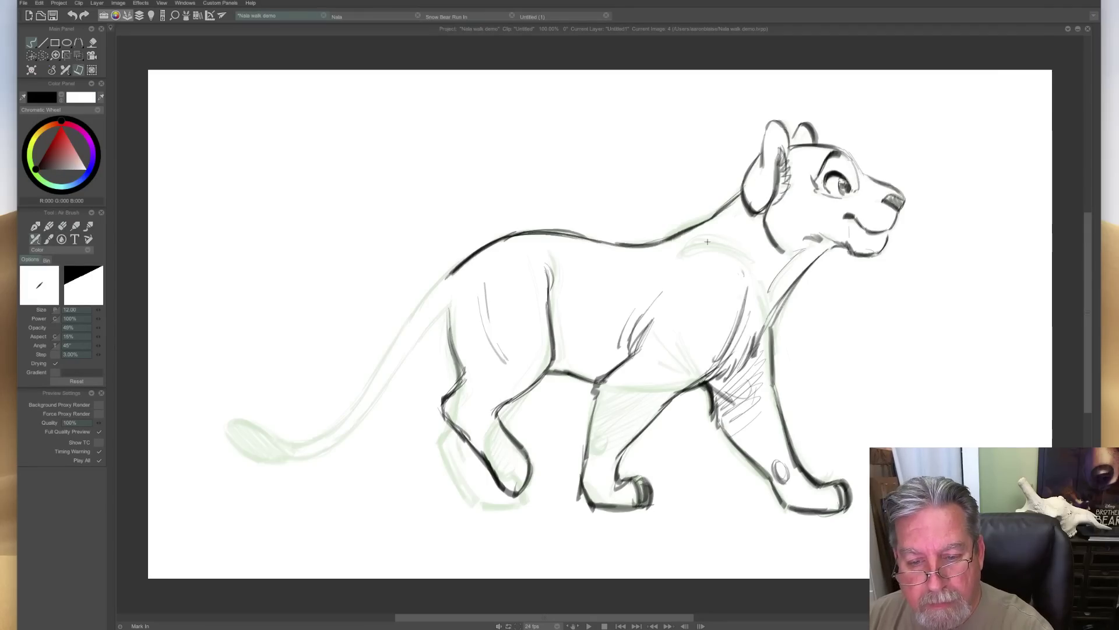
mouse_move(698, 253)
mouse_down()
mouse_move(745, 274)
mouse_move(730, 273)
mouse_up()
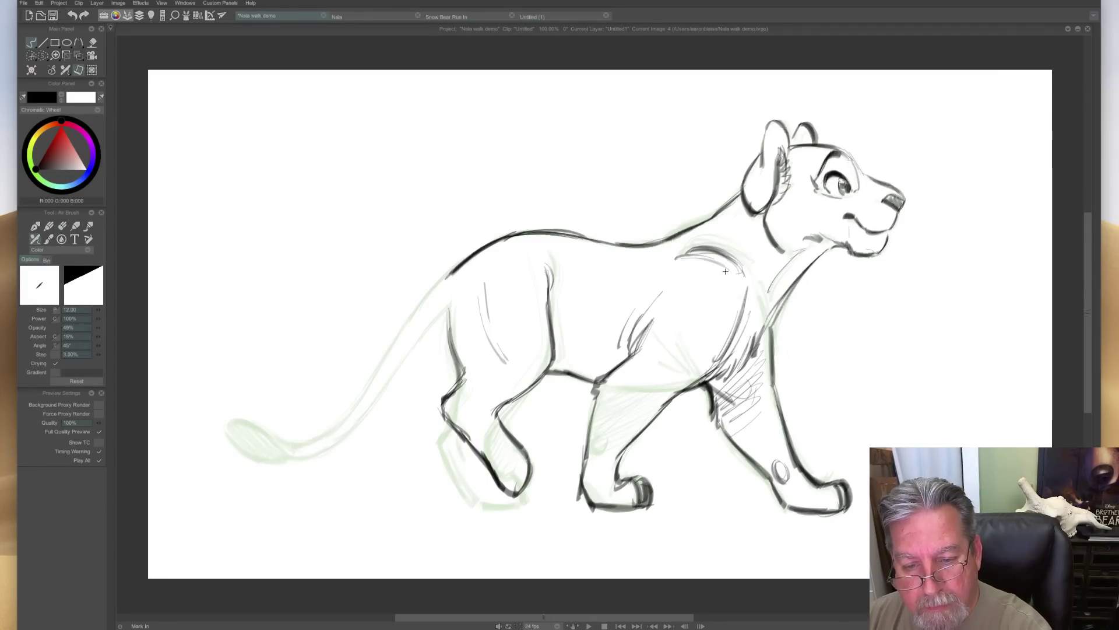
key(Left)
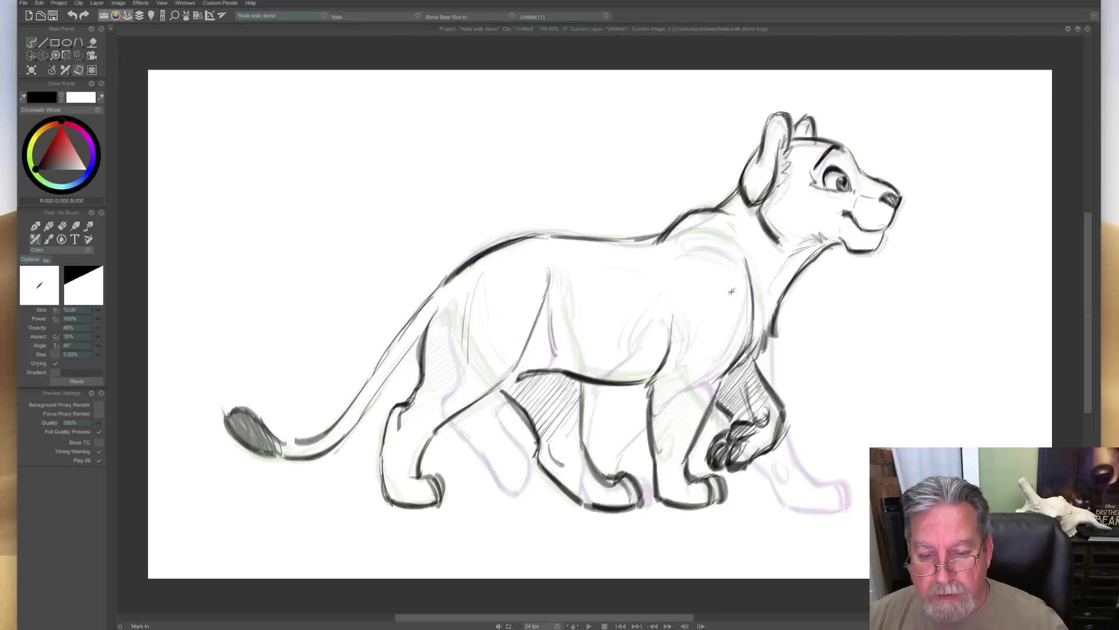
key(Left)
key(Right)
key(Left)
key(Right)
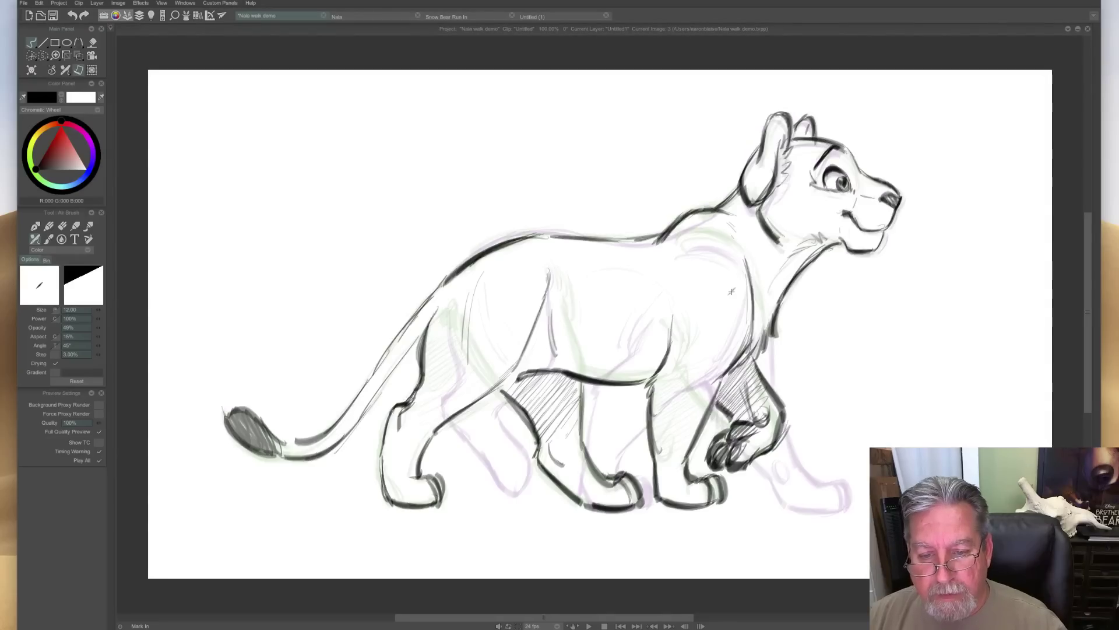
key(Right)
key(Left)
key(Left)
key(Right)
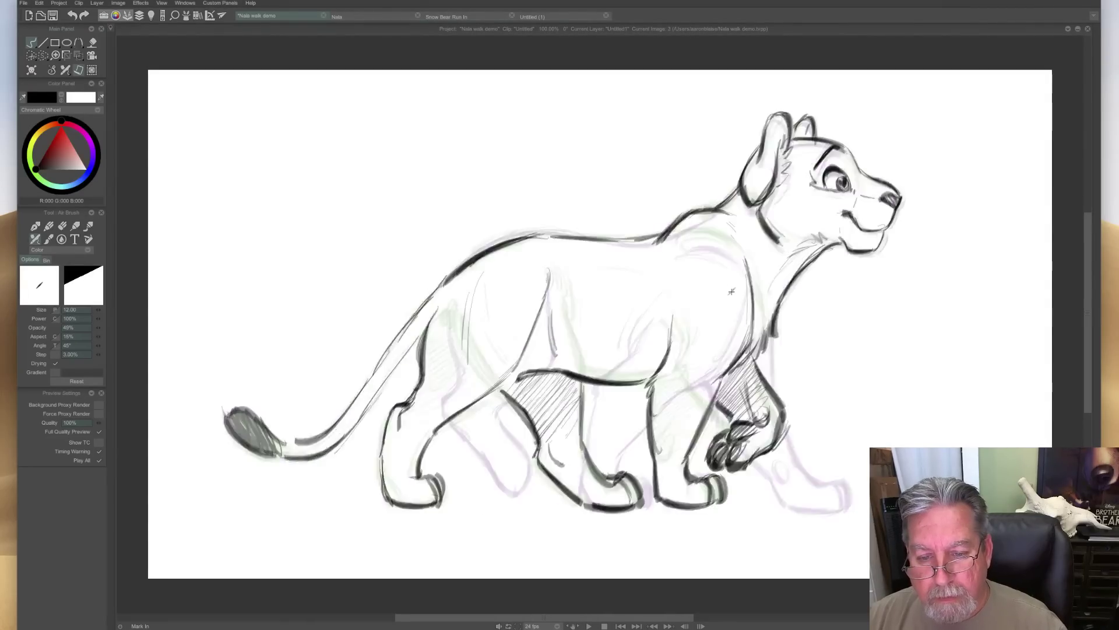
Erase the new curved shoulder-blade stroke below the neck and compare the drawing with the previous one.
key(Right)
key(e)
mouse_move(719, 241)
mouse_down()
mouse_move(739, 268)
mouse_move(678, 256)
mouse_up()
key(Left)
key(Right)
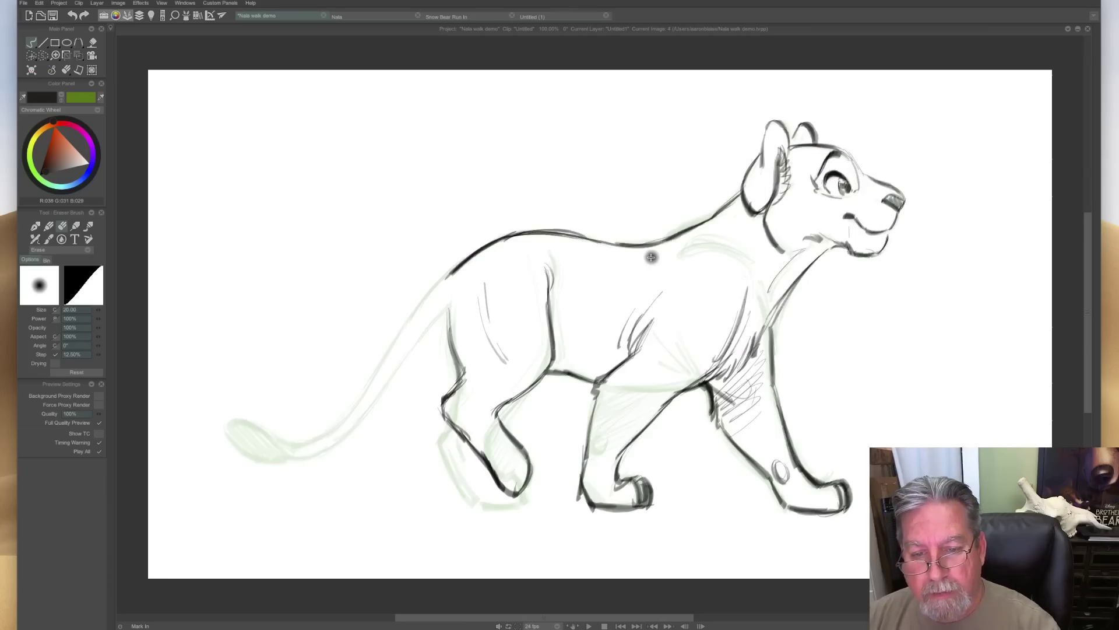
Redraw the shoulder-blade curve closer to the back line, comparing it with the previous drawing.
key(b)
drag(744, 246, 674, 246)
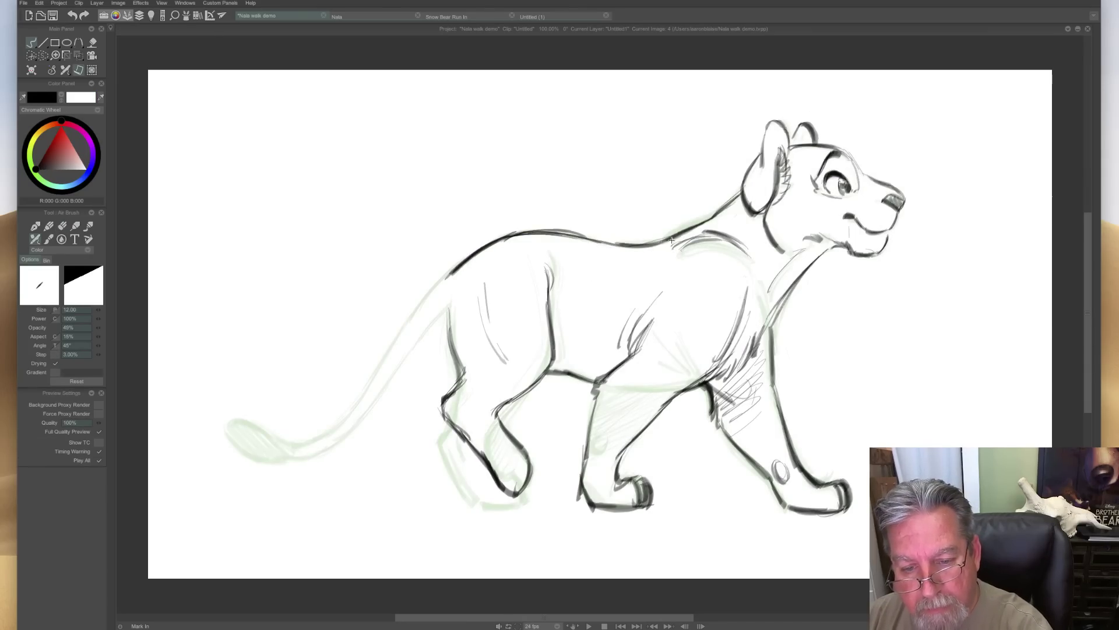
key(Left)
key(Right)
key(Left)
key(Right)
drag(684, 248, 668, 239)
key(Left)
key(Right)
key(Left)
key(Right)
Outline the far hind foot behind the near one and mark the near hock, checking against the previous drawing.
drag(452, 350, 449, 419)
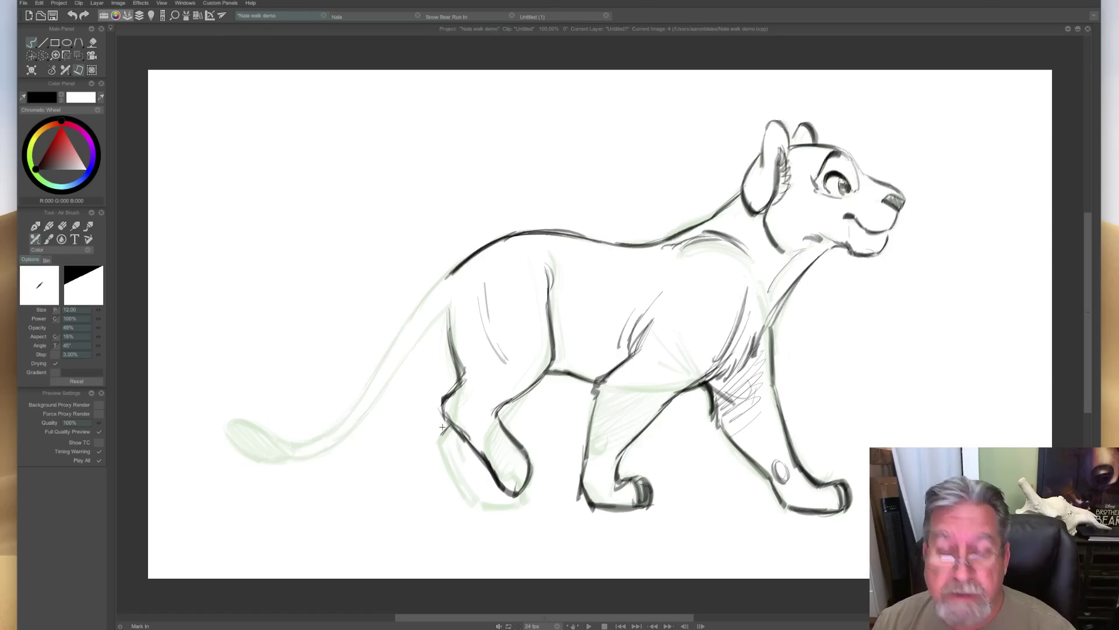
mouse_move(440, 433)
mouse_down()
mouse_move(474, 503)
mouse_move(527, 501)
mouse_up()
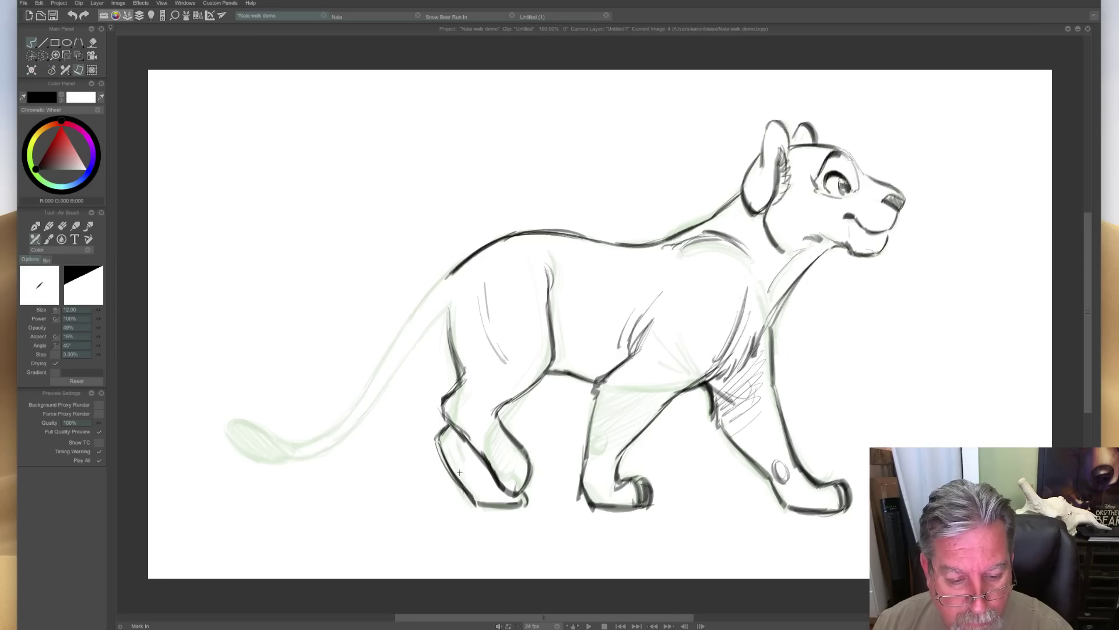
key(Left)
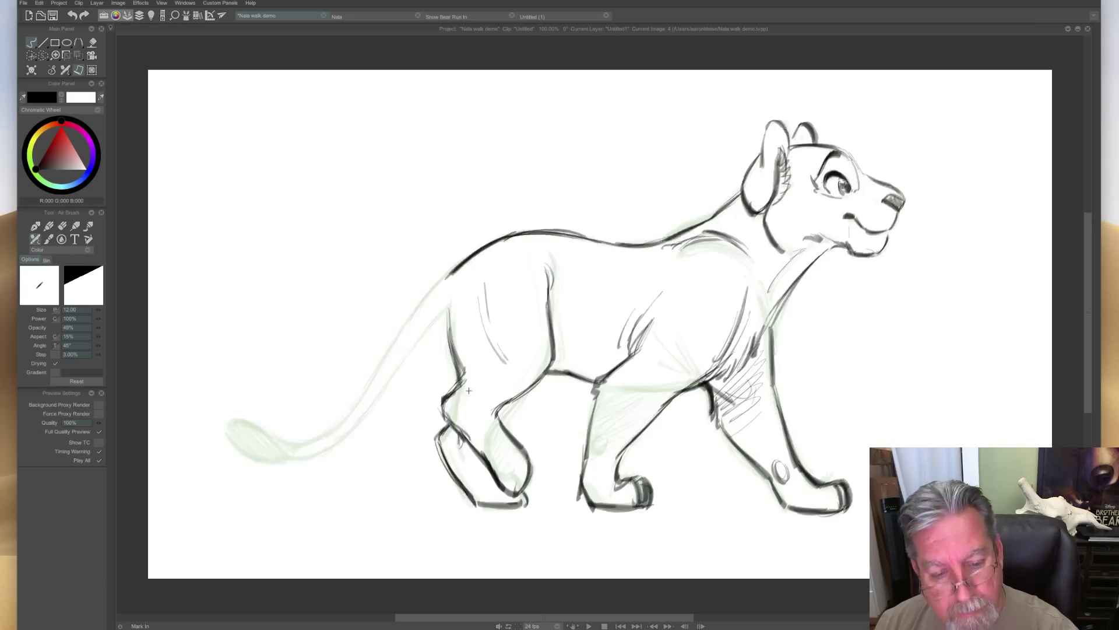
key(Left)
key(Right)
key(Left)
key(Right)
key(Left)
key(Right)
Draw both edges of the tail and the hatched tuft at its tip, flipping between drawings to check them.
mouse_move(450, 272)
mouse_down()
mouse_move(370, 388)
mouse_move(286, 446)
mouse_up()
mouse_move(408, 354)
mouse_down()
mouse_move(344, 434)
mouse_move(309, 453)
mouse_up()
drag(357, 424, 289, 459)
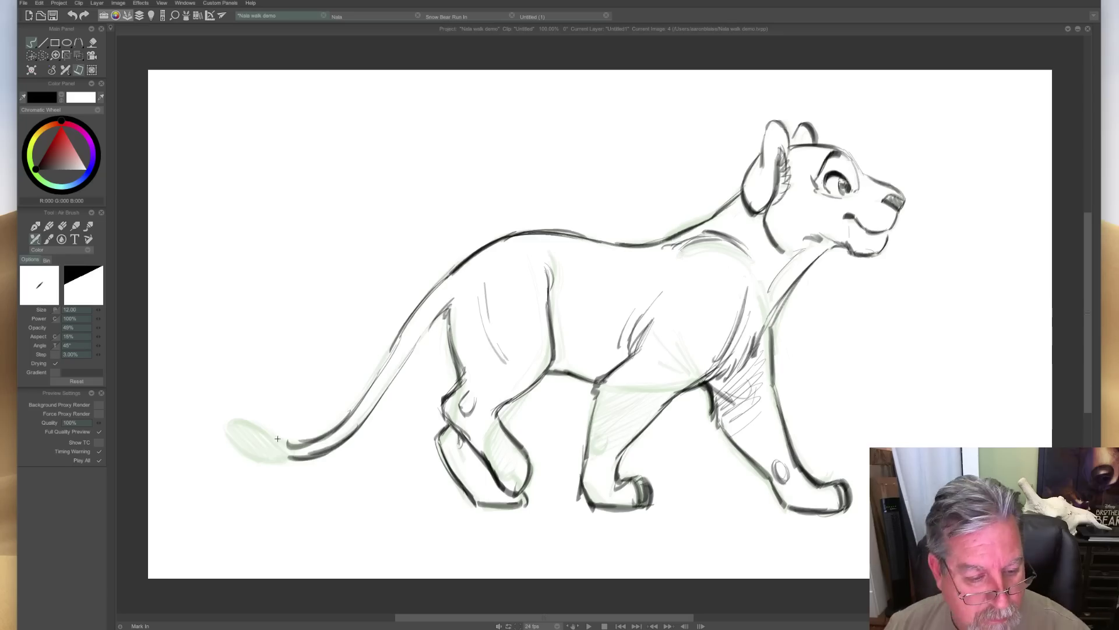
mouse_move(255, 423)
mouse_down()
mouse_move(229, 438)
mouse_move(289, 454)
mouse_move(247, 445)
mouse_move(282, 441)
mouse_move(283, 452)
mouse_move(246, 425)
mouse_move(273, 461)
mouse_move(257, 450)
mouse_up()
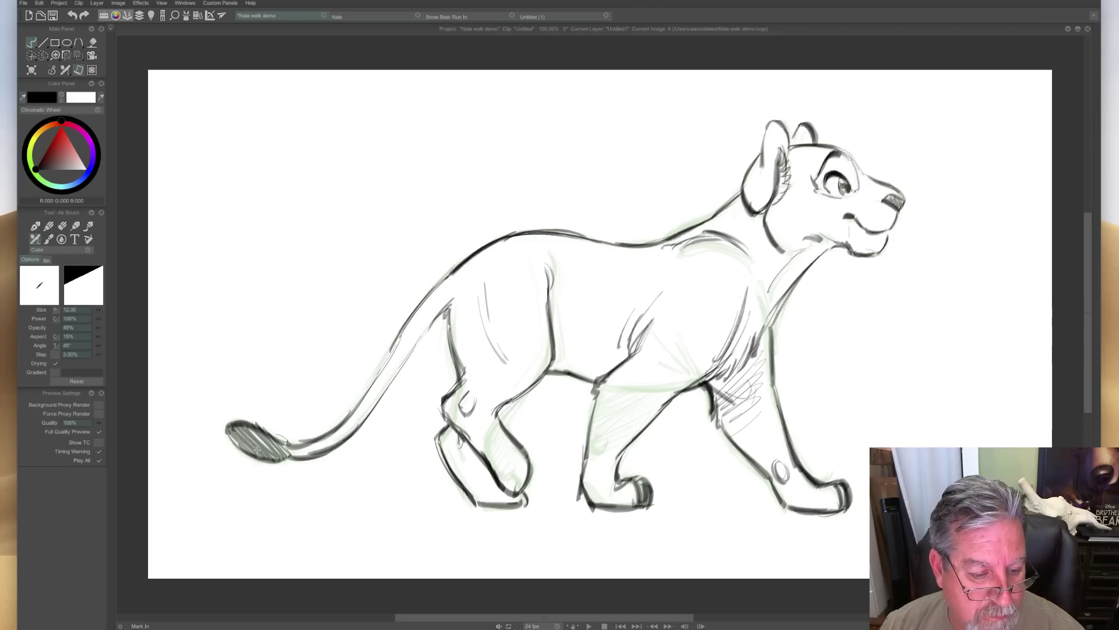
key(Left)
key(Right)
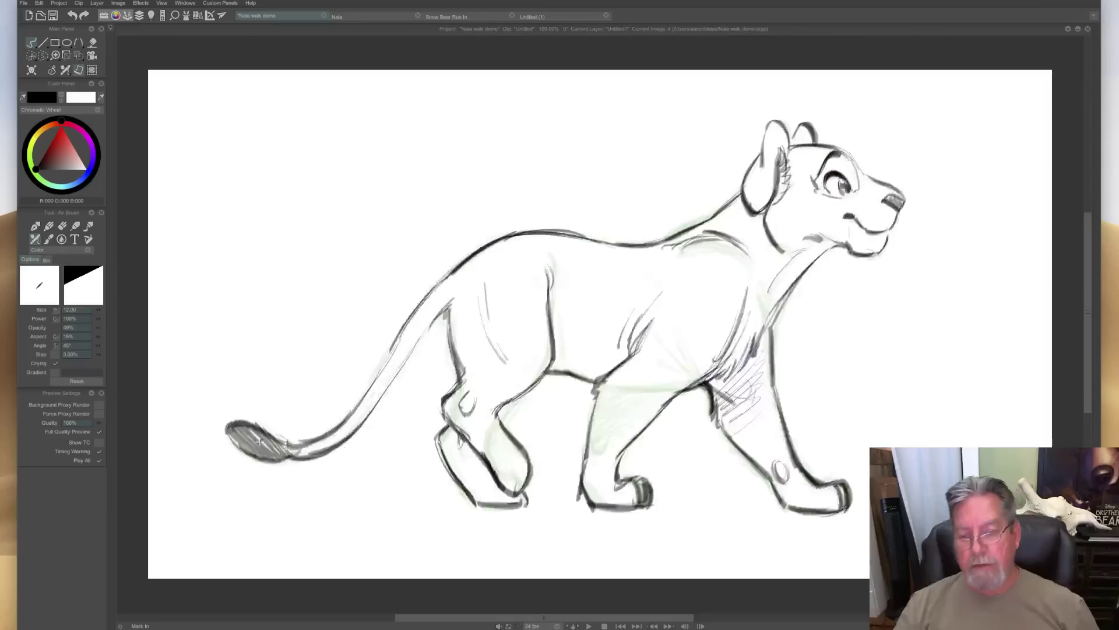
key(Left)
key(Right)
key(Left)
key(Right)
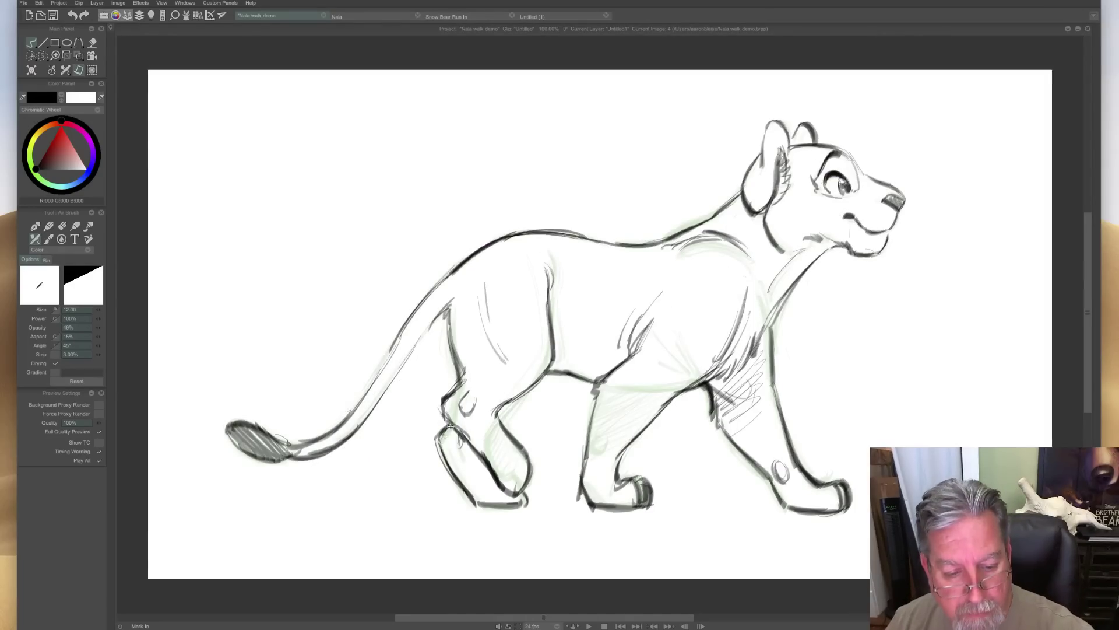
Hatch the far hind foot to separate it from the near leg and compare it with the previous drawing.
drag(454, 461, 461, 481)
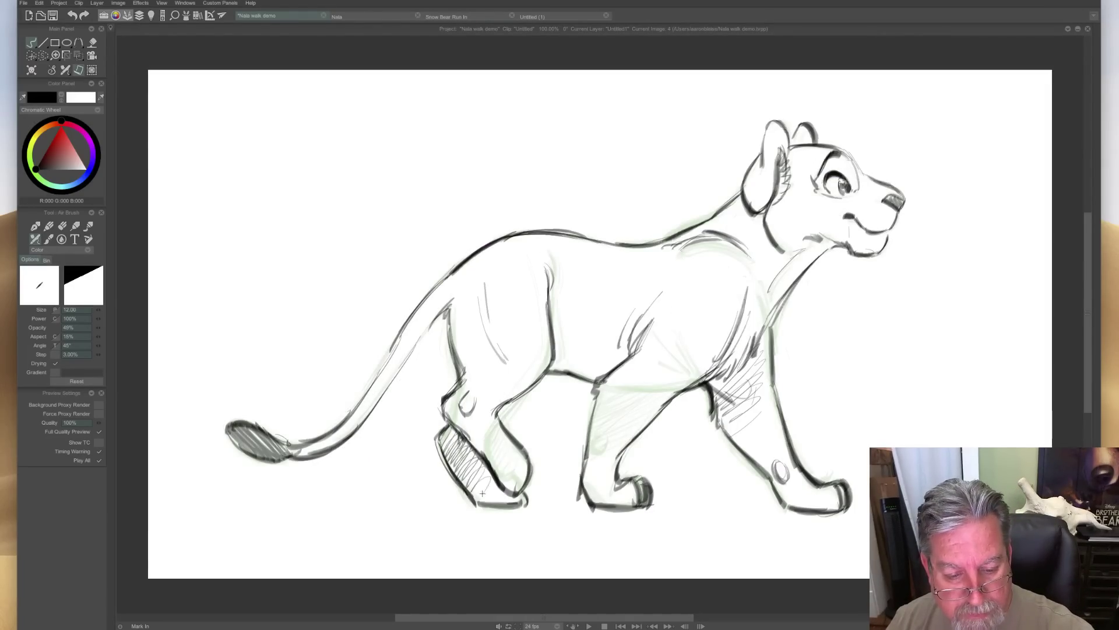
key(Left)
key(Right)
key(Left)
key(Right)
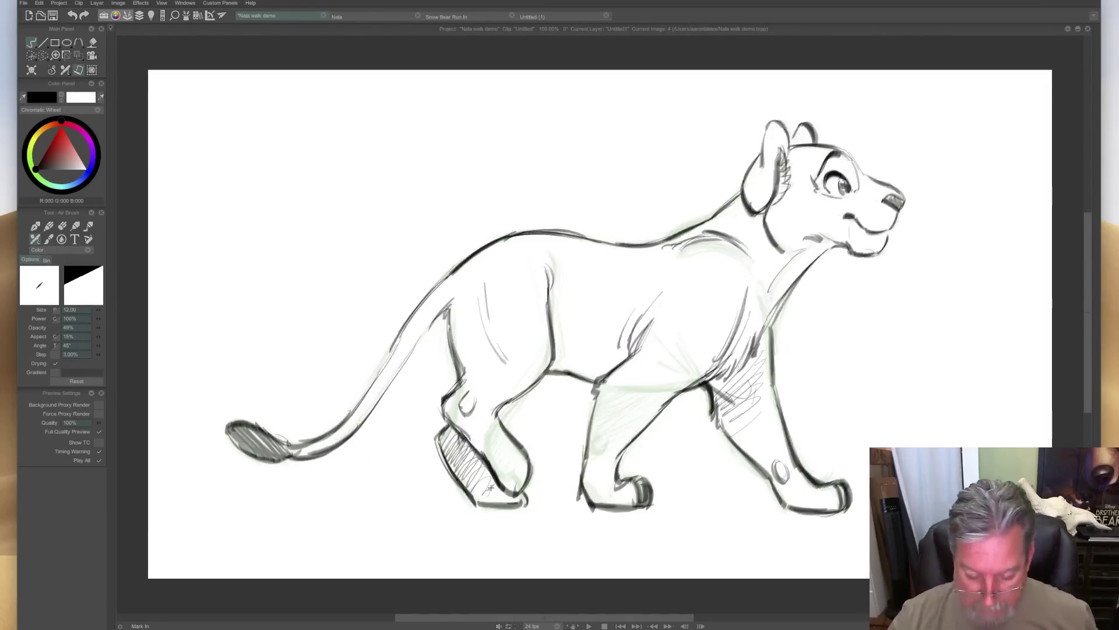
Show the timeline, stretch each of the four drawings to an 8-frame exposure and play the walk back.
key(Tab)
mouse_move(243, 560)
mouse_down()
mouse_move(155, 564)
mouse_move(243, 557)
mouse_up()
click(202, 577)
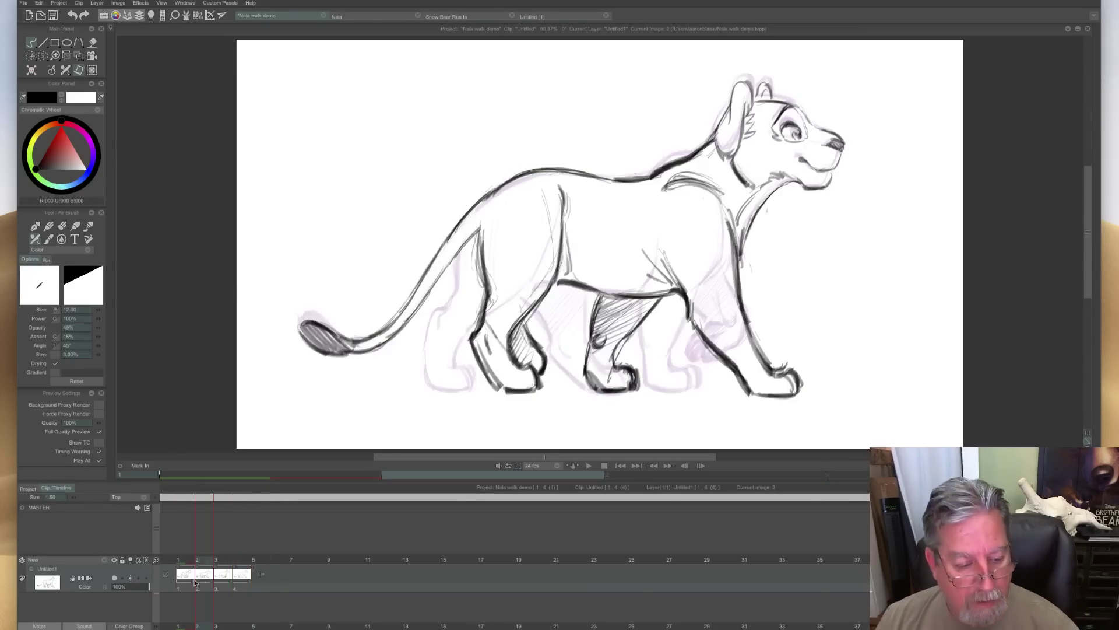
drag(194, 584, 770, 598)
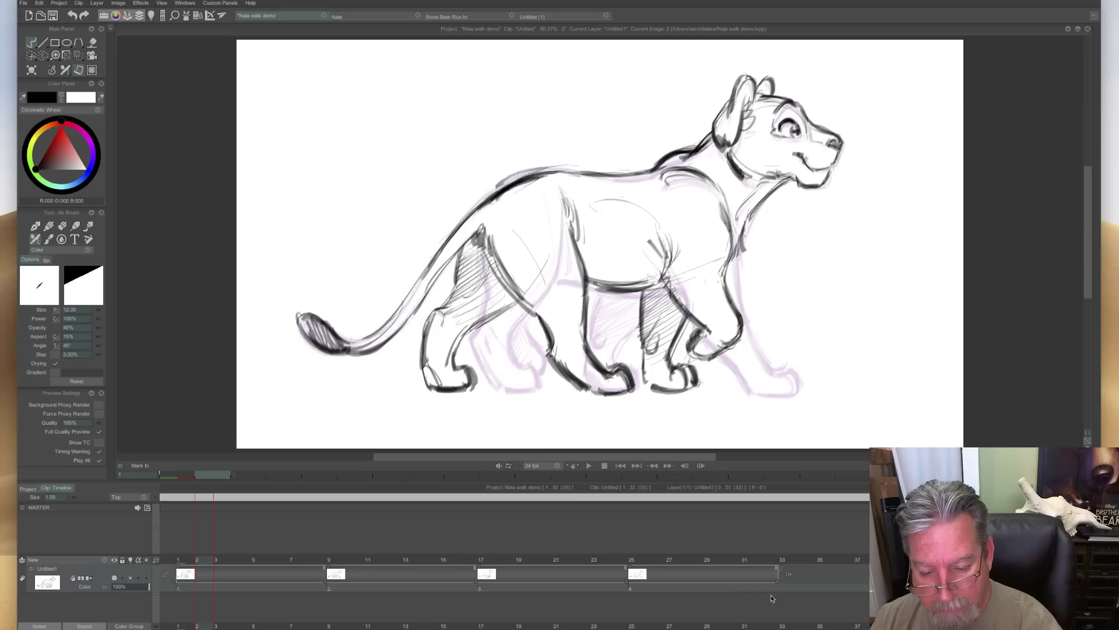
click(589, 465)
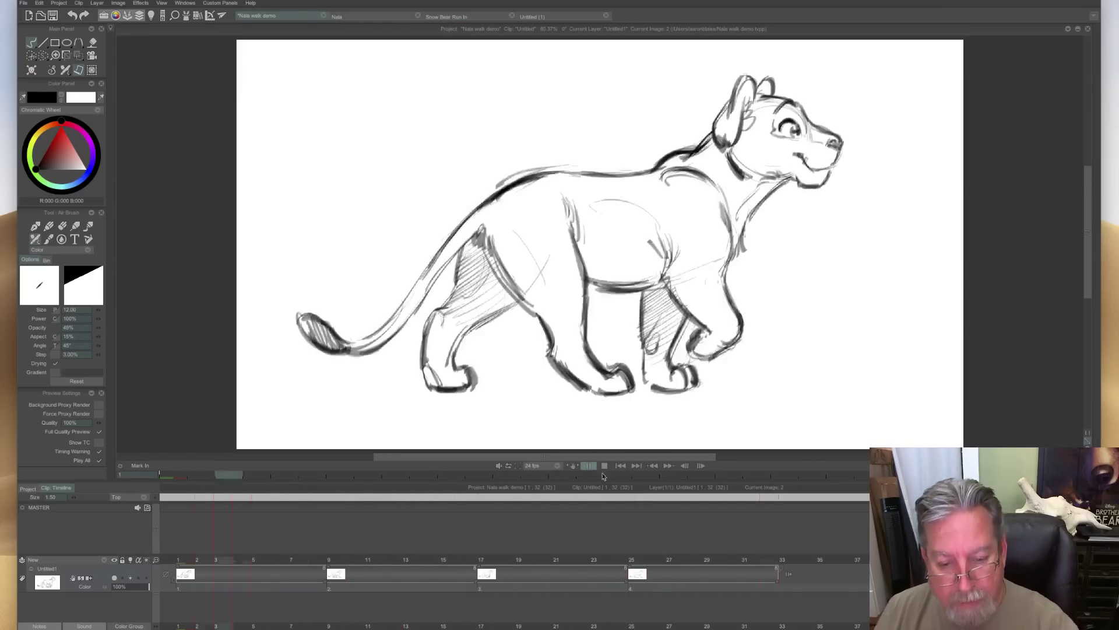
click(604, 467)
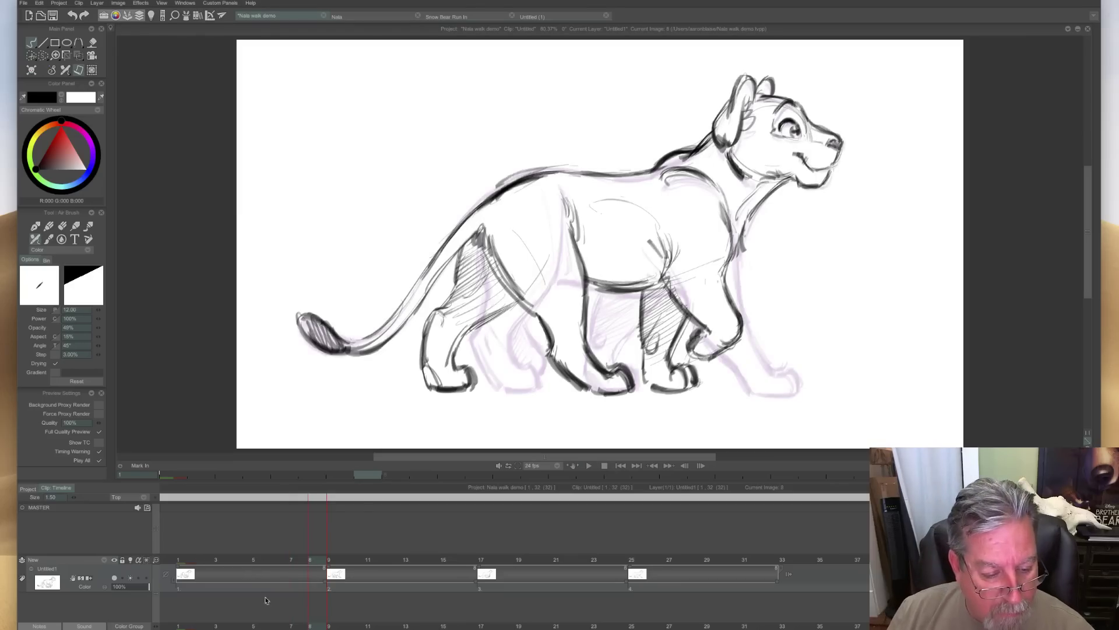
Shorten the exposures to two frames for the first drawing and one frame for each of the other three.
drag(325, 581, 214, 581)
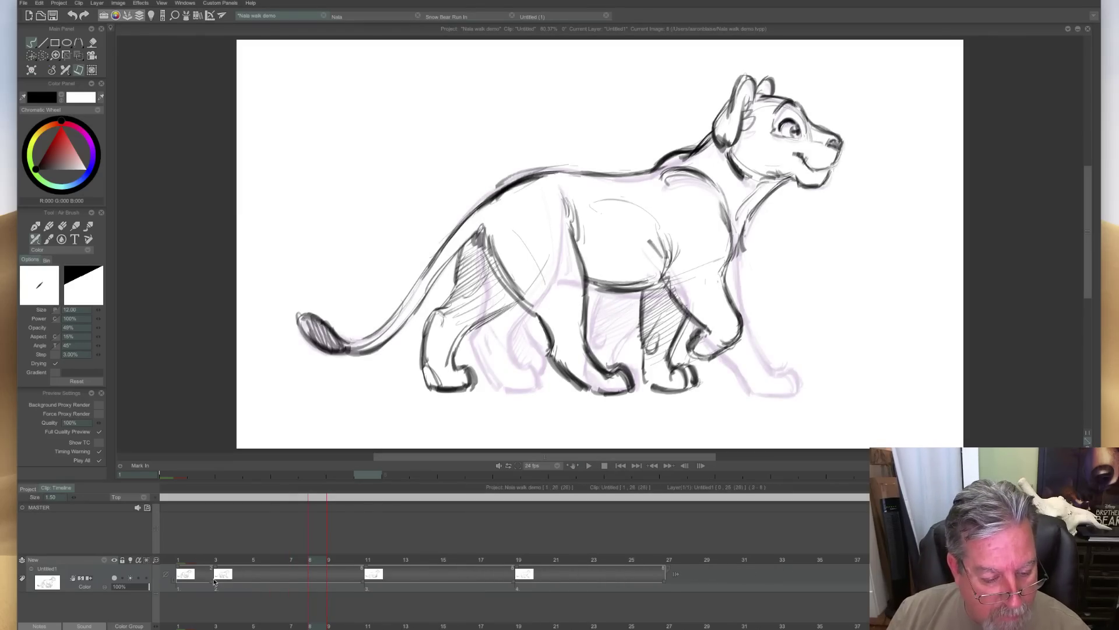
drag(362, 582, 225, 579)
drag(382, 585, 257, 582)
drag(400, 583, 279, 583)
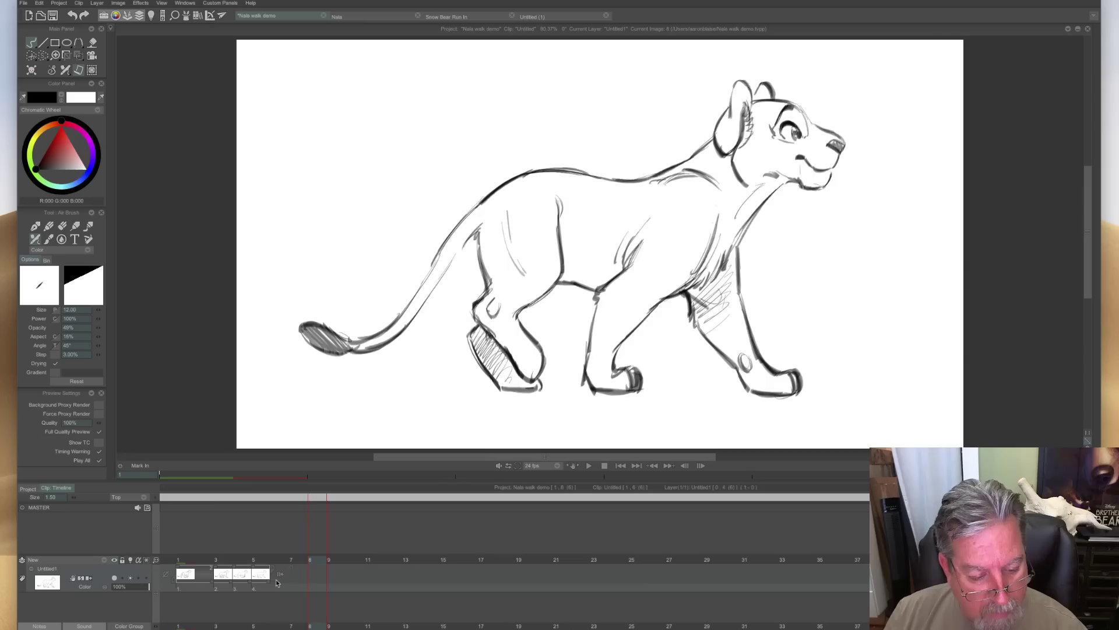
Insert a blank drawing at frame 2 and enable the ghost of the immediately previous frame on the light table.
click(206, 561)
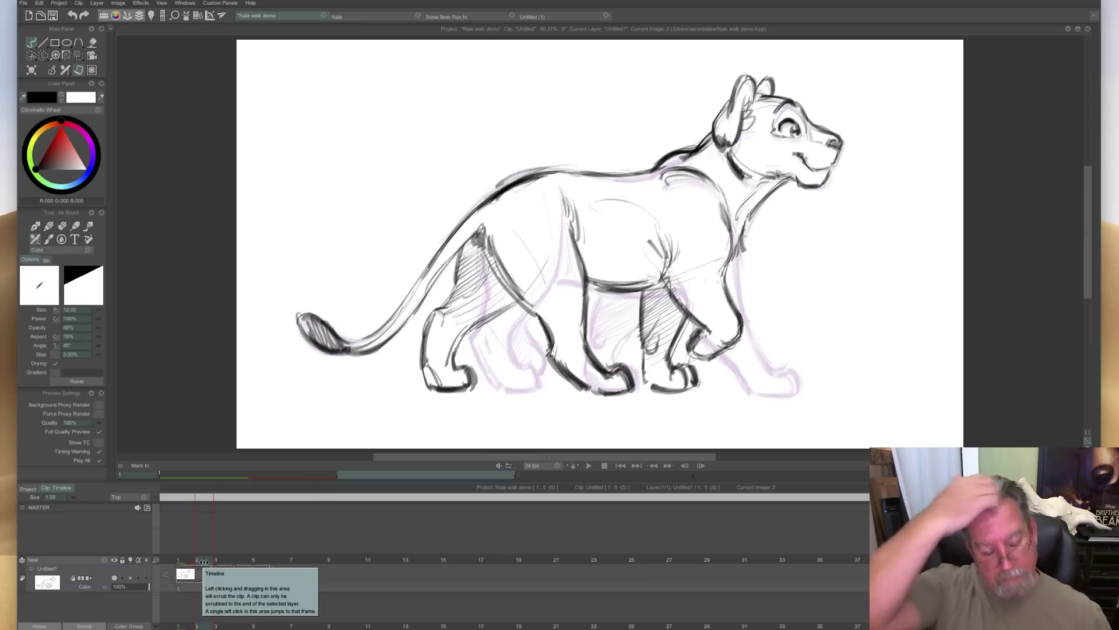
click(32, 70)
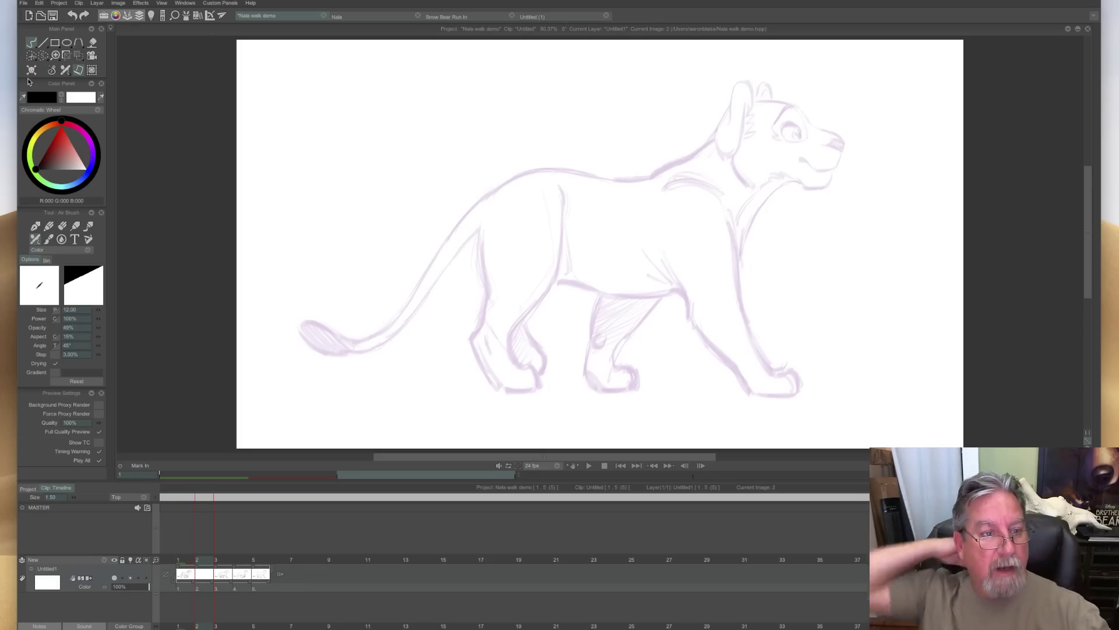
click(151, 16)
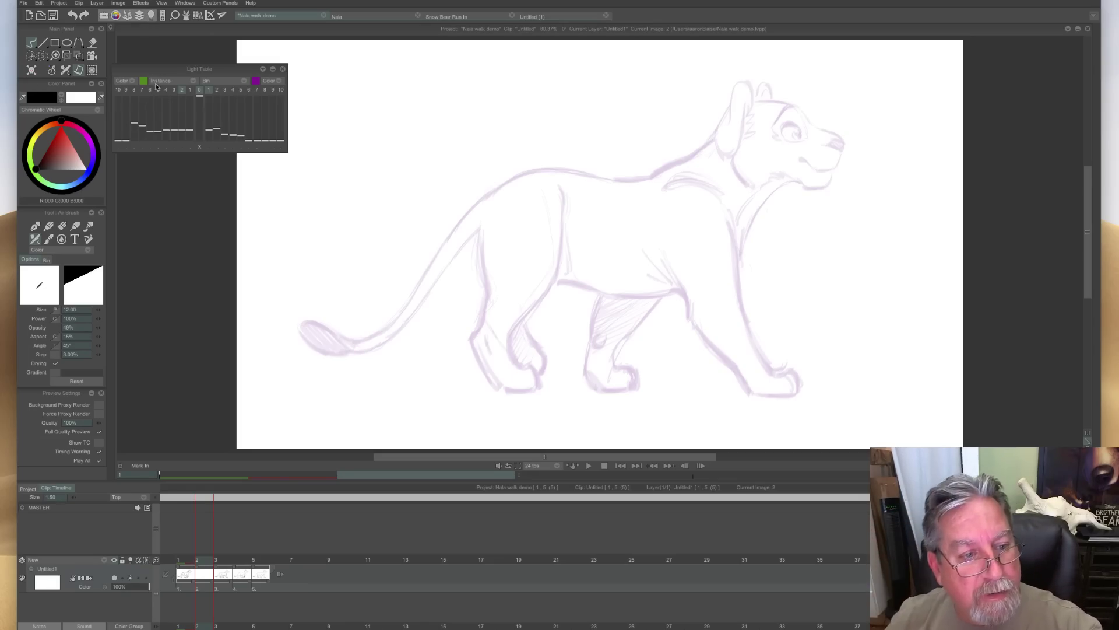
click(190, 91)
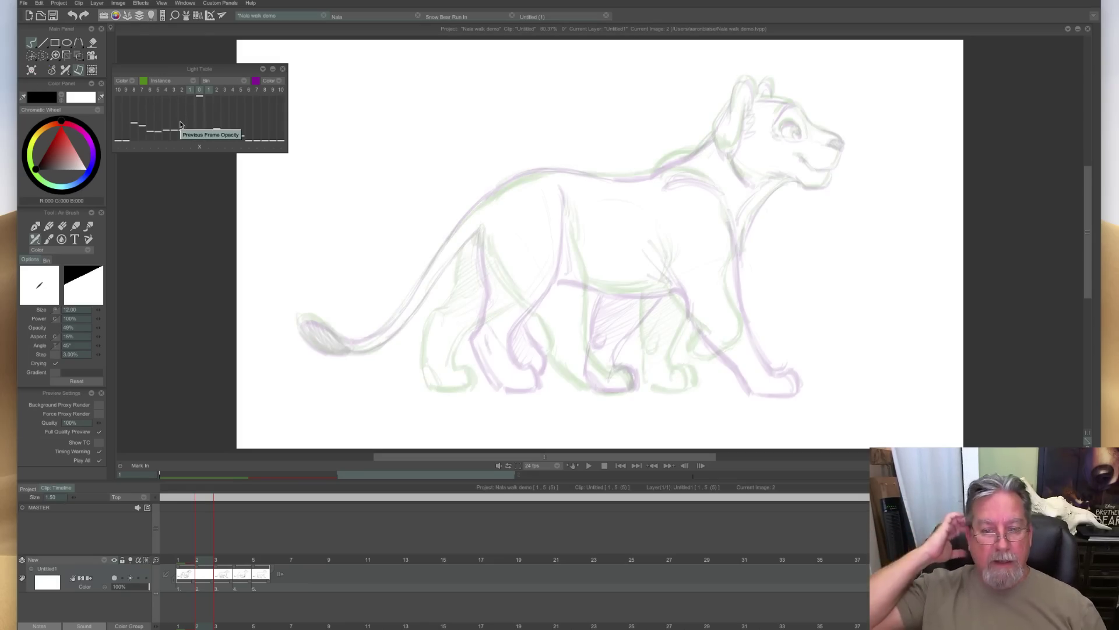
click(283, 69)
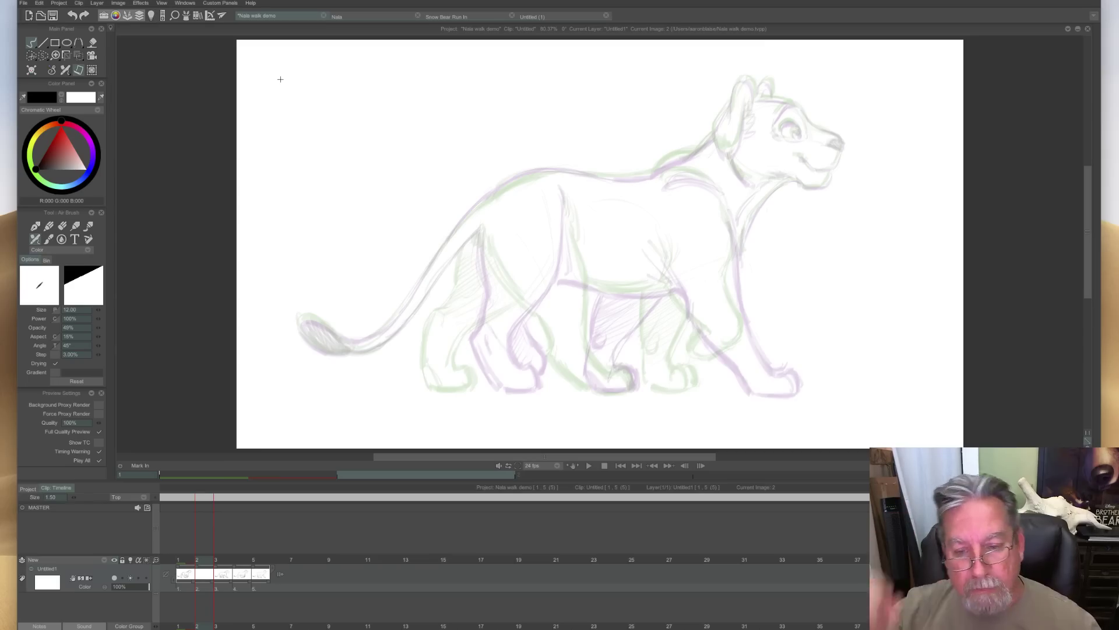
Lower the light table opacity of the immediately previous frame's ghost.
click(151, 18)
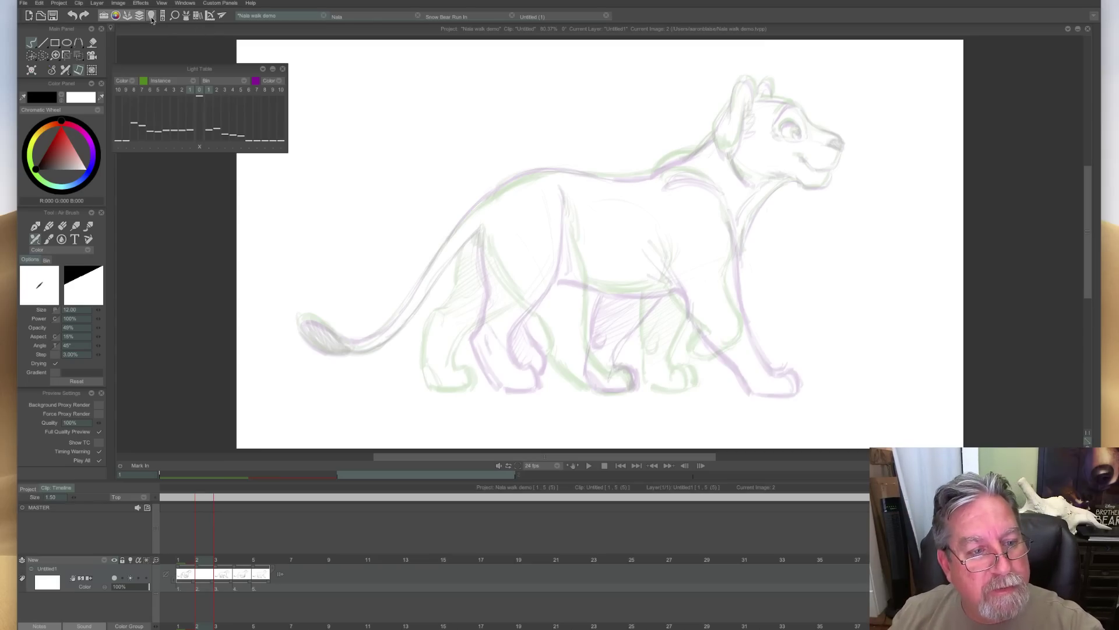
drag(190, 131, 192, 134)
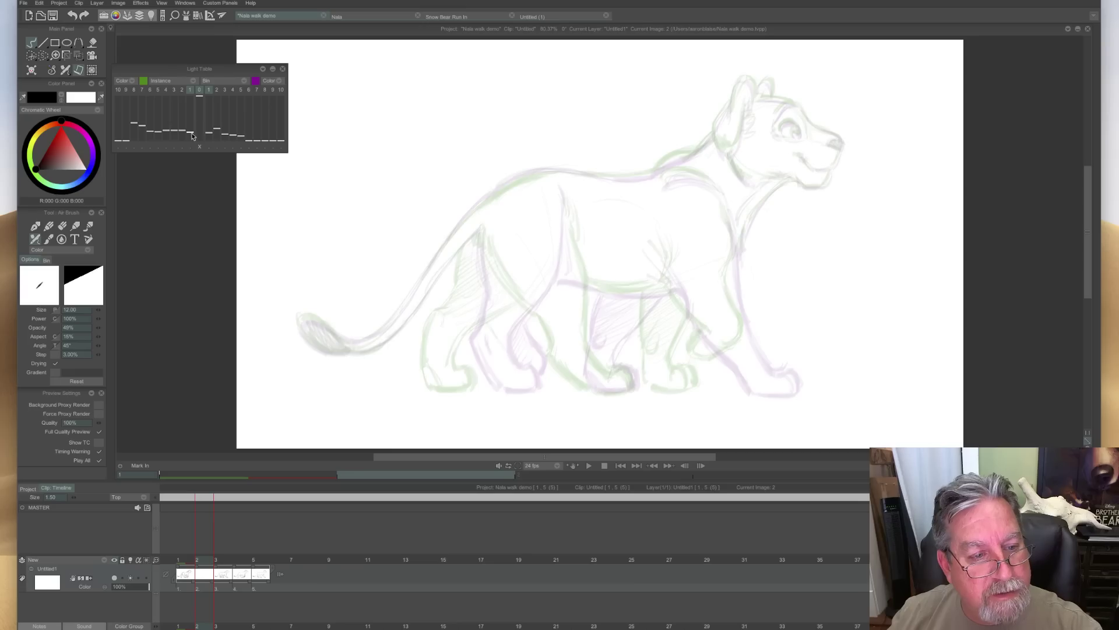
click(193, 139)
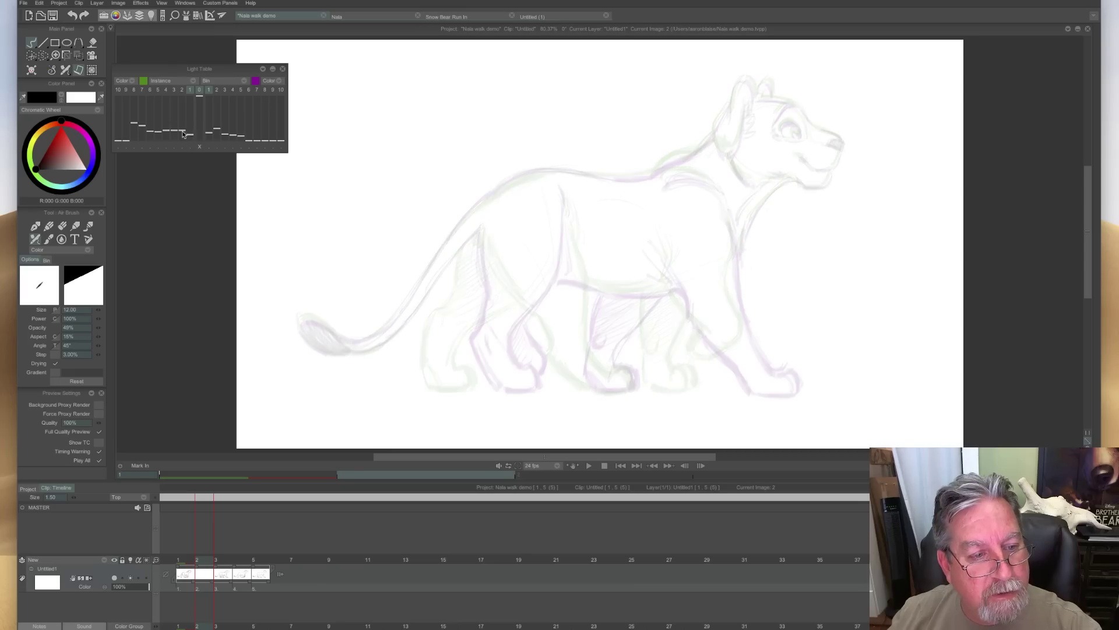
click(284, 69)
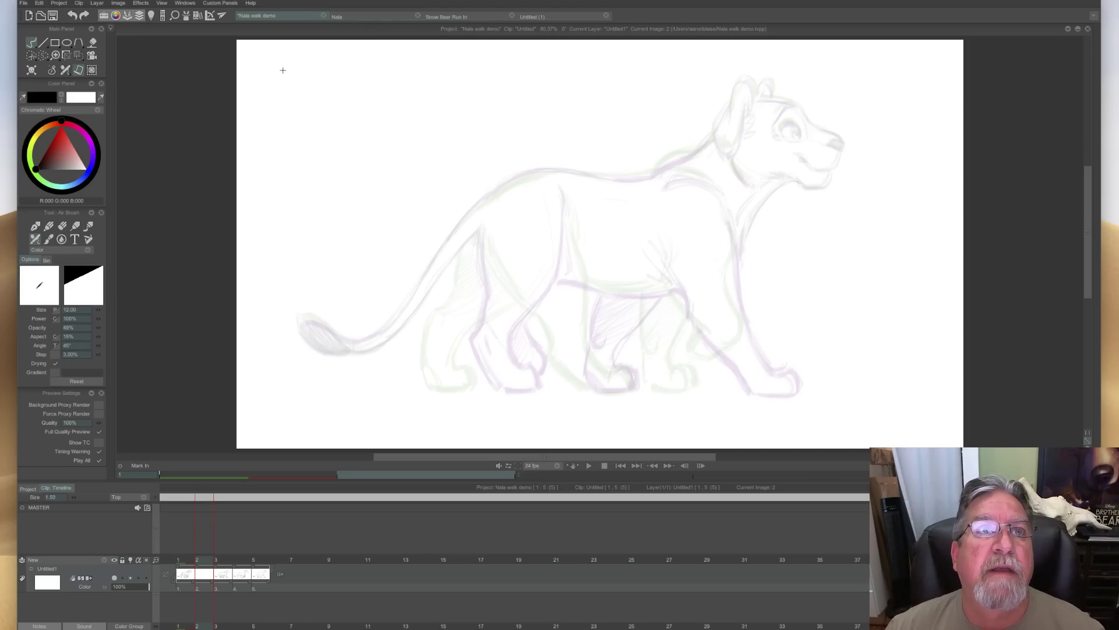
Hide the timeline and draw the nape, shoulder and upper back line of the frame 2 in-between, flipping against the neighbouring drawings.
key(Tab)
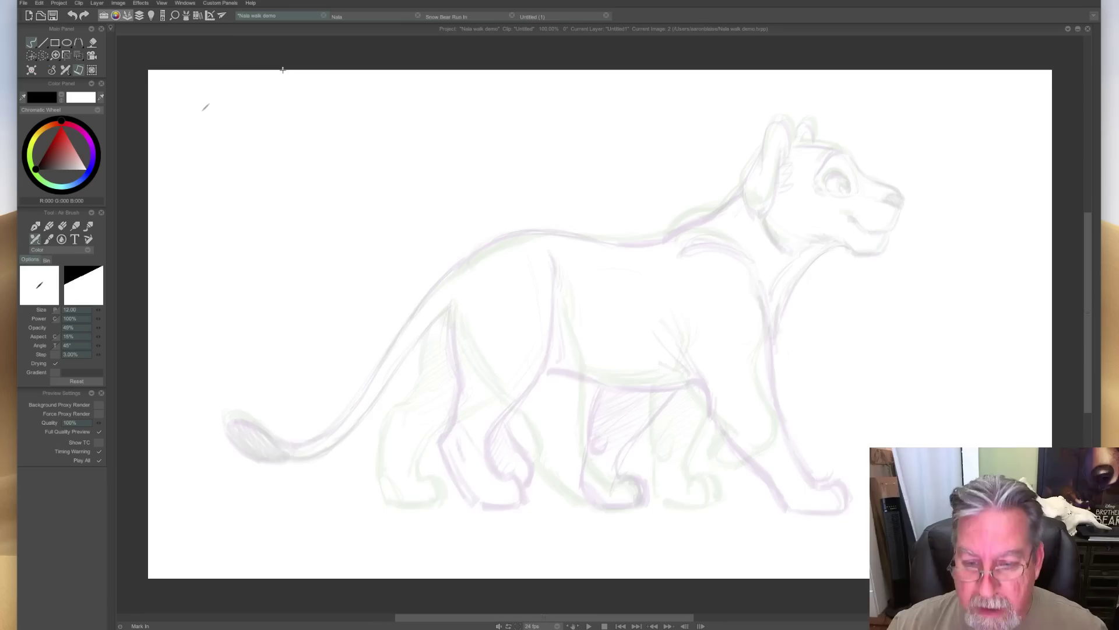
key(Left)
key(Right)
key(Left)
key(Right)
key(Left)
key(Right)
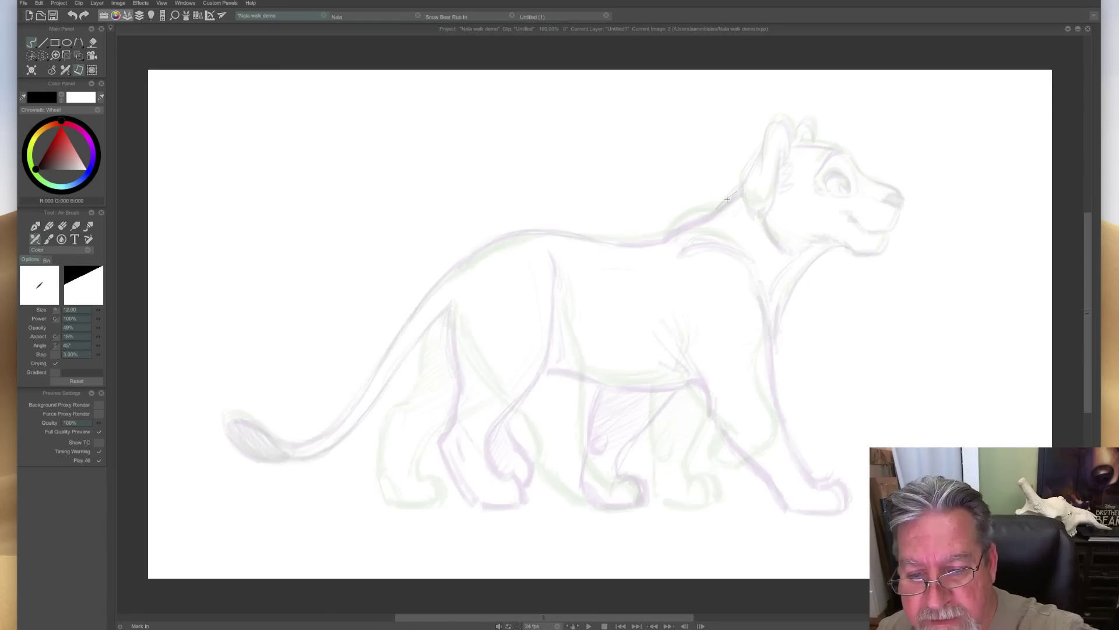
key(Right)
key(Left)
key(Right)
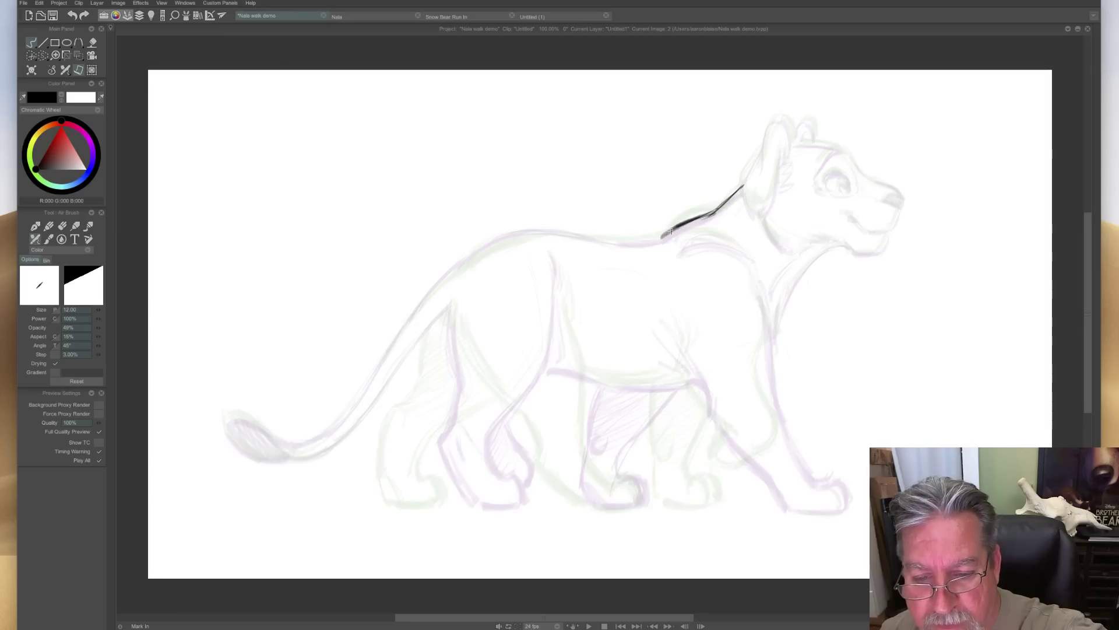
drag(662, 239, 618, 243)
key(Left)
key(Right)
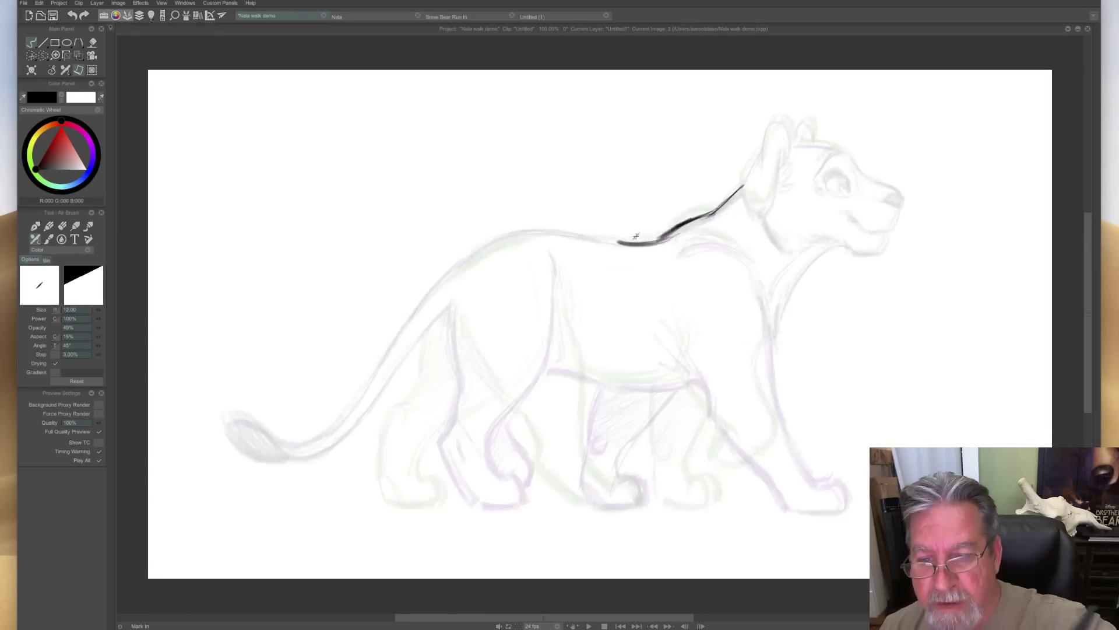
Draw the throat and chest line of the in-between, checking its position by flipping to the adjacent frames.
key(Left)
key(Right)
key(Left)
key(Left)
key(Right)
key(Left)
key(Right)
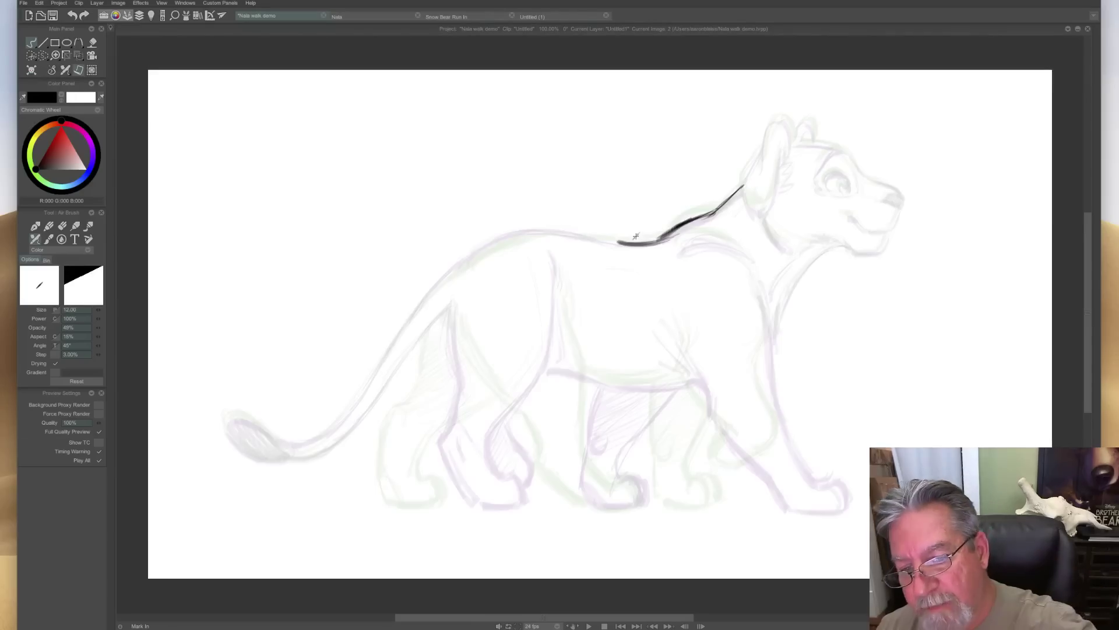
key(Left)
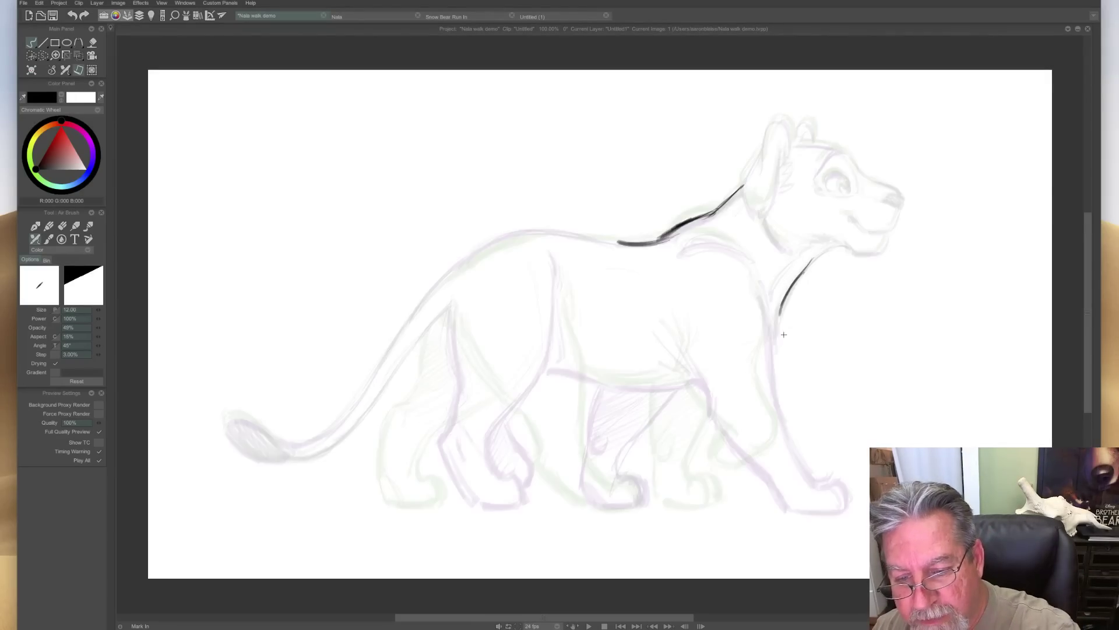
drag(779, 327, 774, 352)
key(Left)
key(Right)
Draw the shoulder blade curve and the front contour of the near upper foreleg, comparing with the neighbouring frames.
mouse_move(692, 236)
mouse_down()
mouse_move(741, 252)
mouse_move(766, 350)
mouse_up()
key(Left)
key(Right)
key(Left)
key(Right)
key(Left)
key(Right)
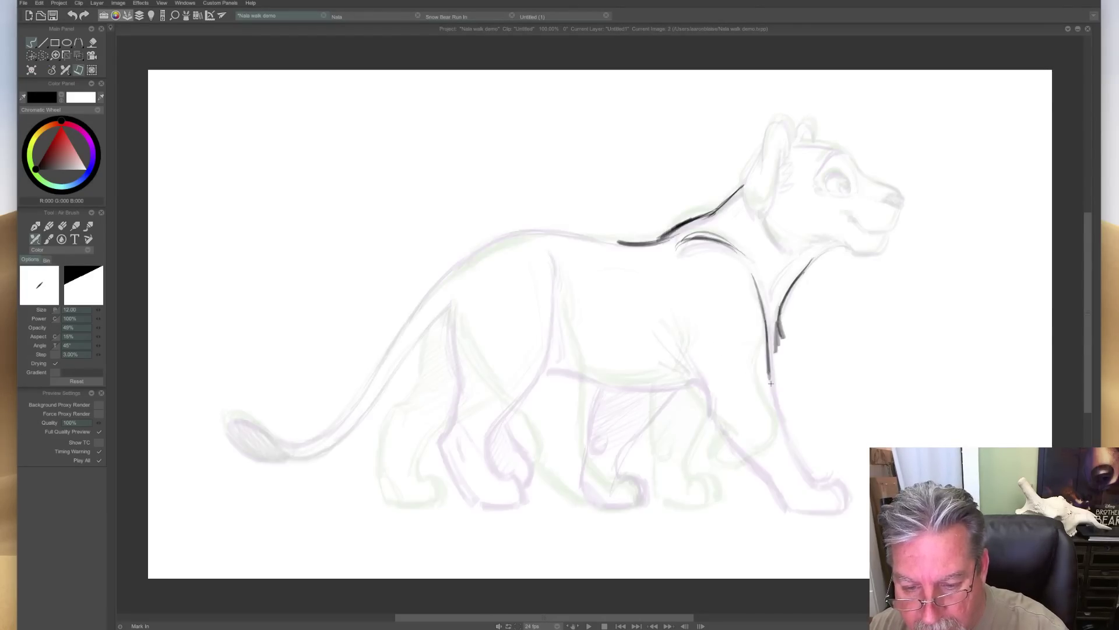
Extend the near foreleg's front contour from the elbow bend down to the top of the paw and check its motion.
drag(770, 382, 815, 440)
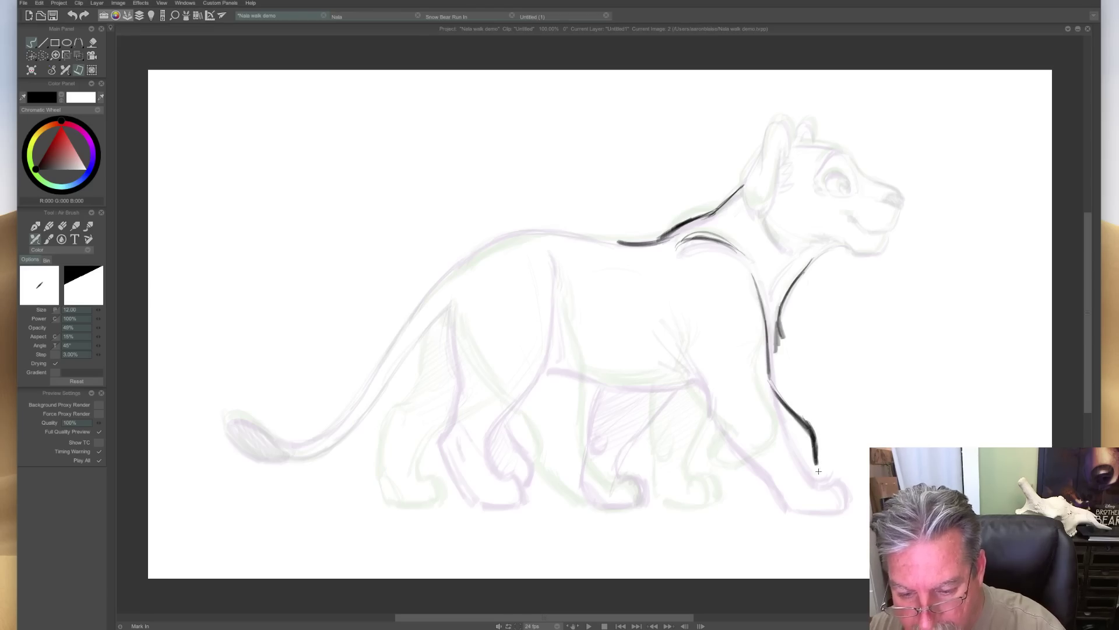
key(Left)
key(Right)
key(Left)
key(Right)
key(Left)
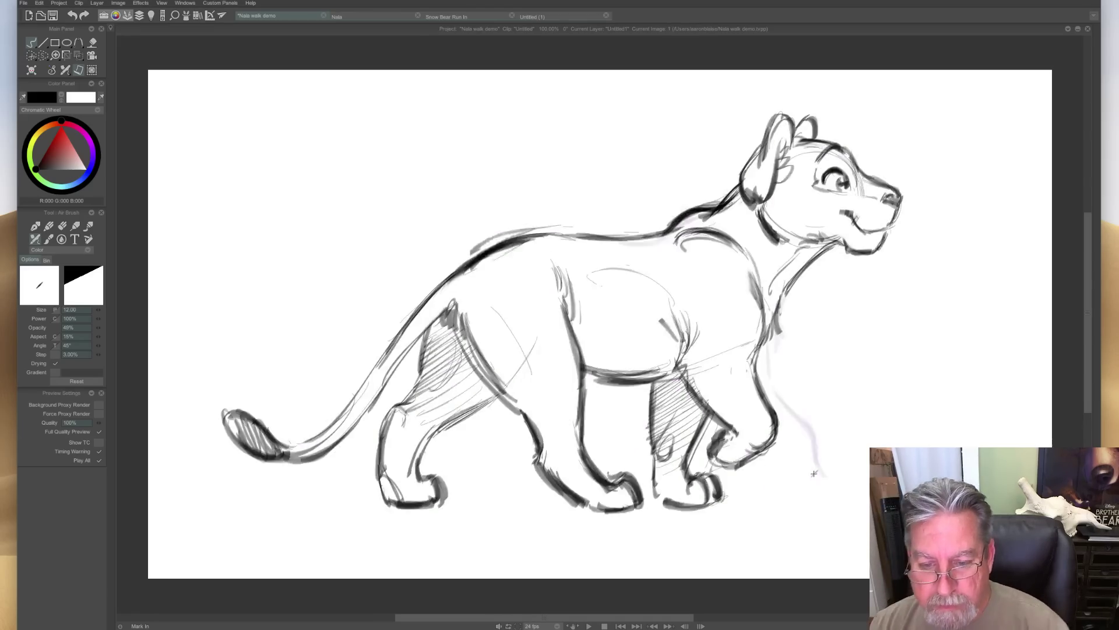
key(Right)
key(Left)
key(Right)
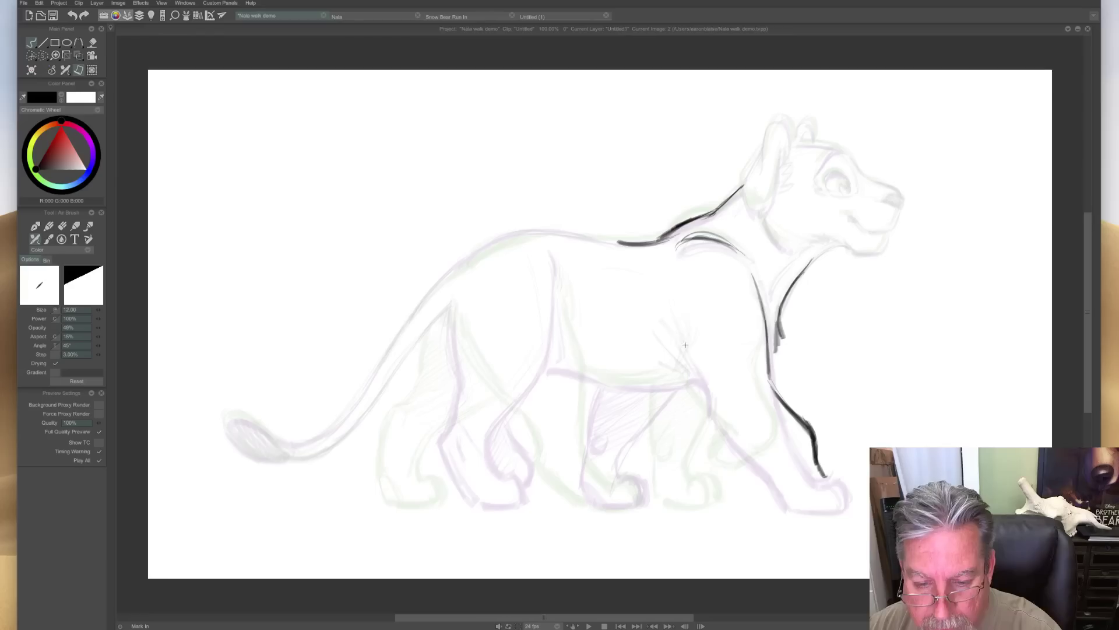
Draw the near foreleg's rear contour from the armpit past the elbow down to the wrist.
drag(688, 344, 695, 389)
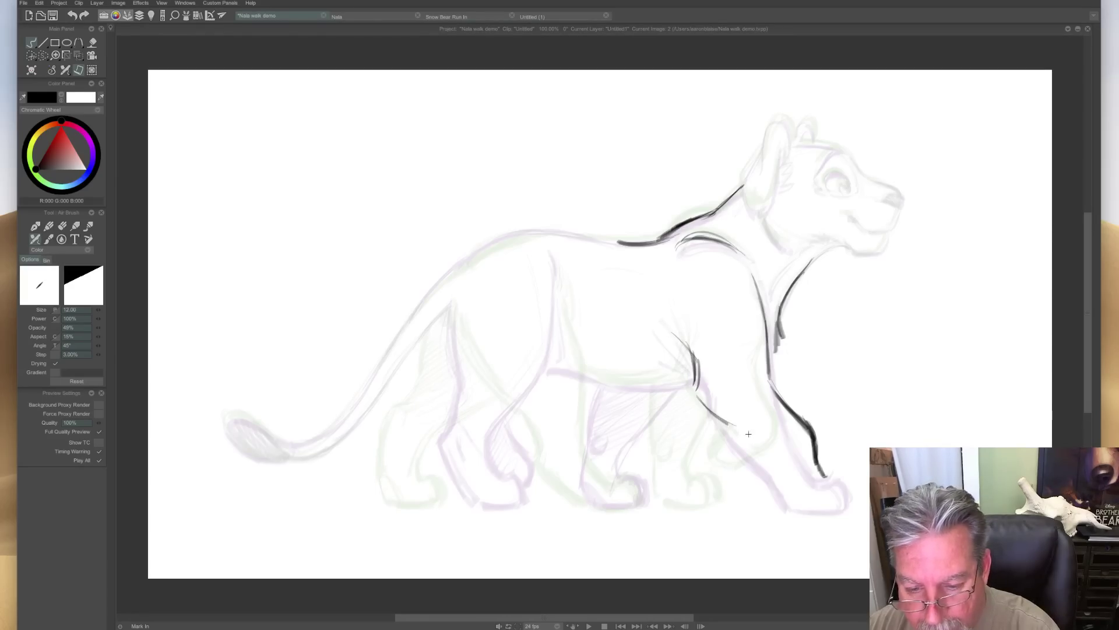
drag(749, 434, 764, 440)
drag(698, 405, 774, 450)
Flip through the adjacent frames to judge the near foreleg's arc and draw its front paw with toes.
key(Left)
key(Right)
key(Right)
key(Left)
key(Left)
key(Right)
key(Right)
key(Left)
key(Left)
key(Right)
key(Right)
key(Left)
key(Left)
drag(771, 446, 791, 486)
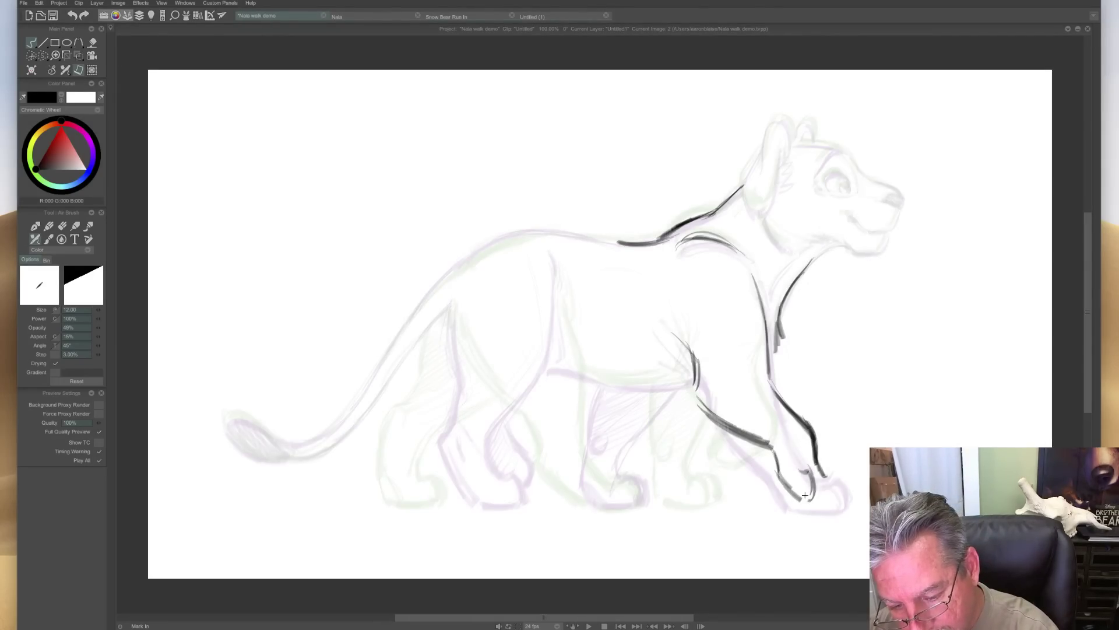
drag(824, 477, 818, 501)
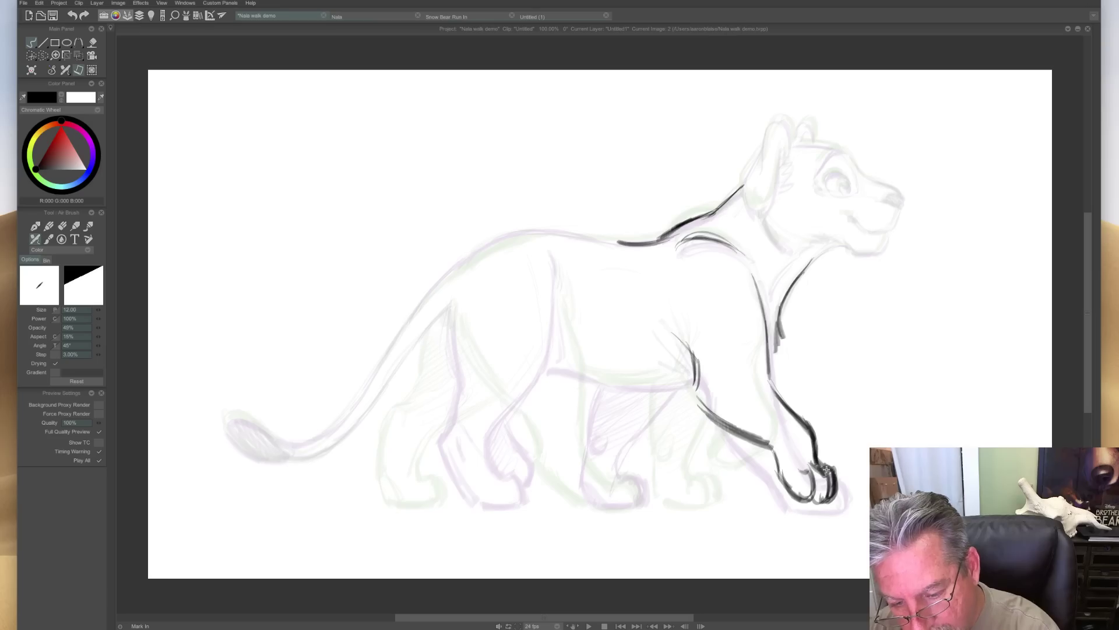
Flip repeatedly between the in-between and its neighbouring drawings to examine the near foreleg's swing.
key(Left)
key(Left)
key(Right)
key(Right)
key(Right)
key(Left)
key(Left)
key(Right)
key(Left)
key(Right)
key(Right)
key(Left)
key(Left)
key(Right)
key(Left)
key(Right)
key(Right)
key(Left)
key(Left)
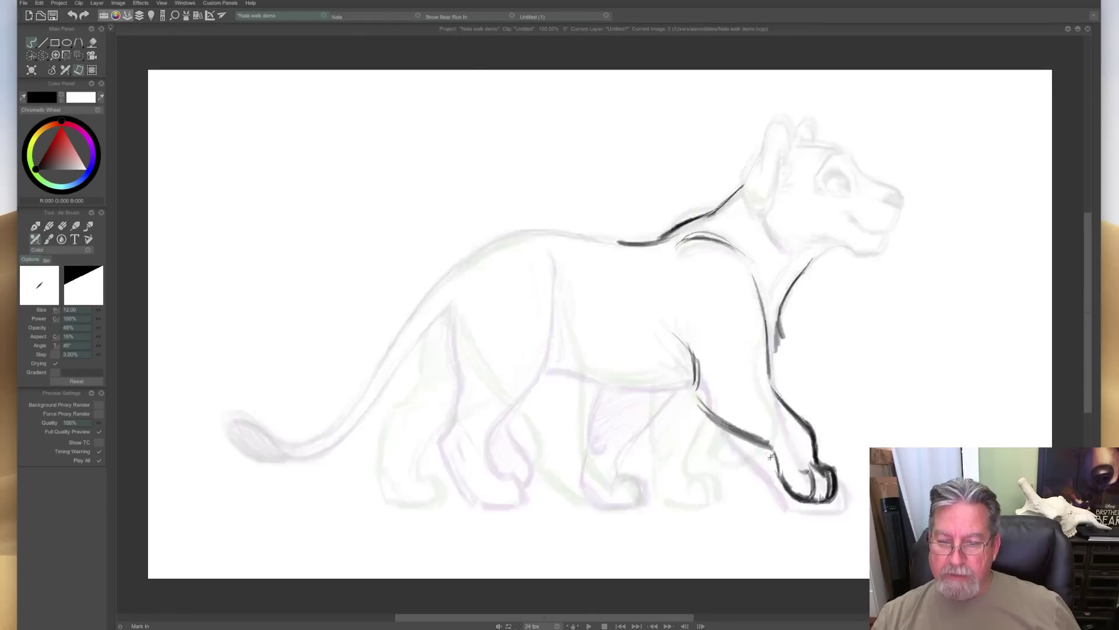
key(Right)
key(Right)
key(Left)
key(Left)
key(Right)
key(Left)
key(Right)
key(Left)
key(Right)
key(Left)
key(Left)
key(Right)
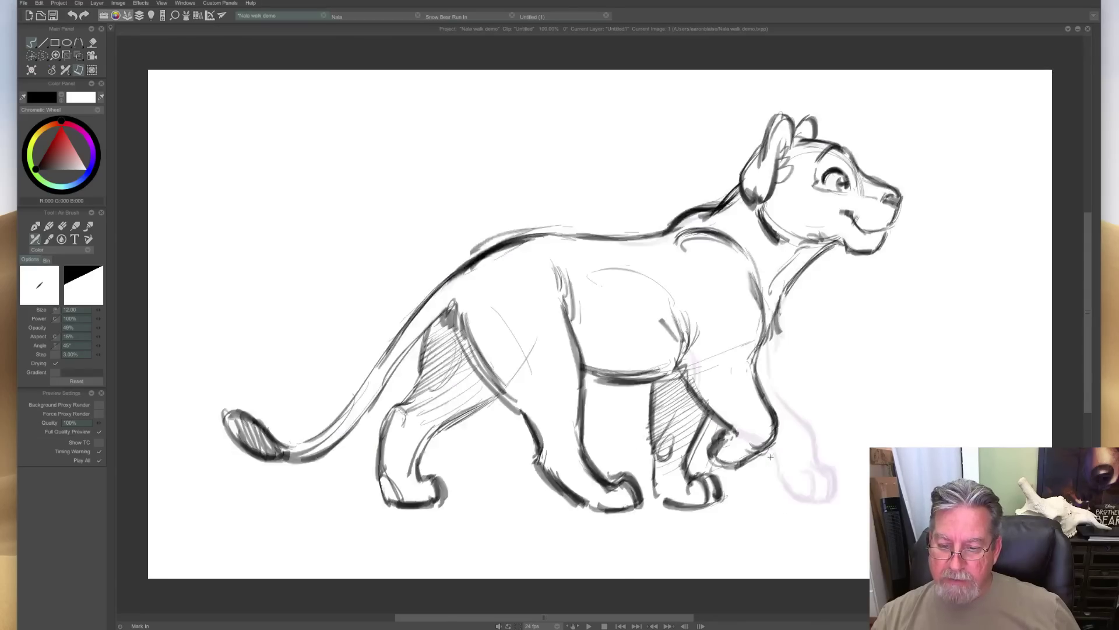
key(Left)
key(Right)
key(Left)
key(Right)
key(Left)
key(Right)
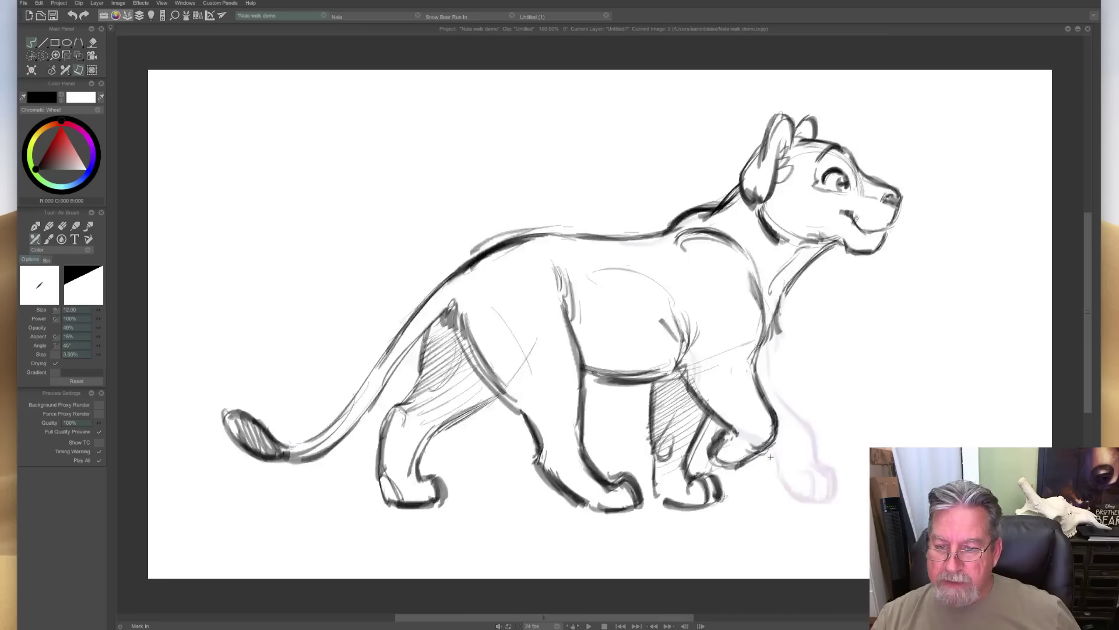
key(Right)
key(Left)
Draw the belly line and the near hind leg's front contour from the flank down to the ankle.
key(Left)
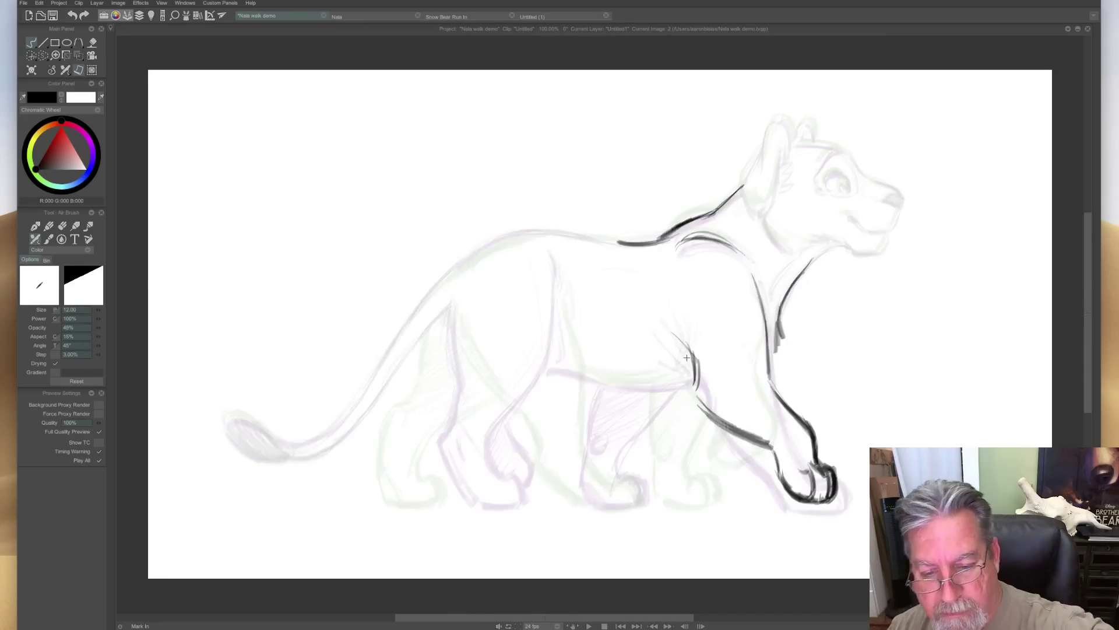
drag(687, 375, 561, 371)
key(Right)
key(Left)
mouse_move(560, 266)
mouse_down()
mouse_move(560, 375)
mouse_move(561, 331)
mouse_move(533, 439)
mouse_move(543, 422)
mouse_move(535, 439)
mouse_move(555, 475)
mouse_up()
key(Right)
key(Left)
key(Right)
key(Left)
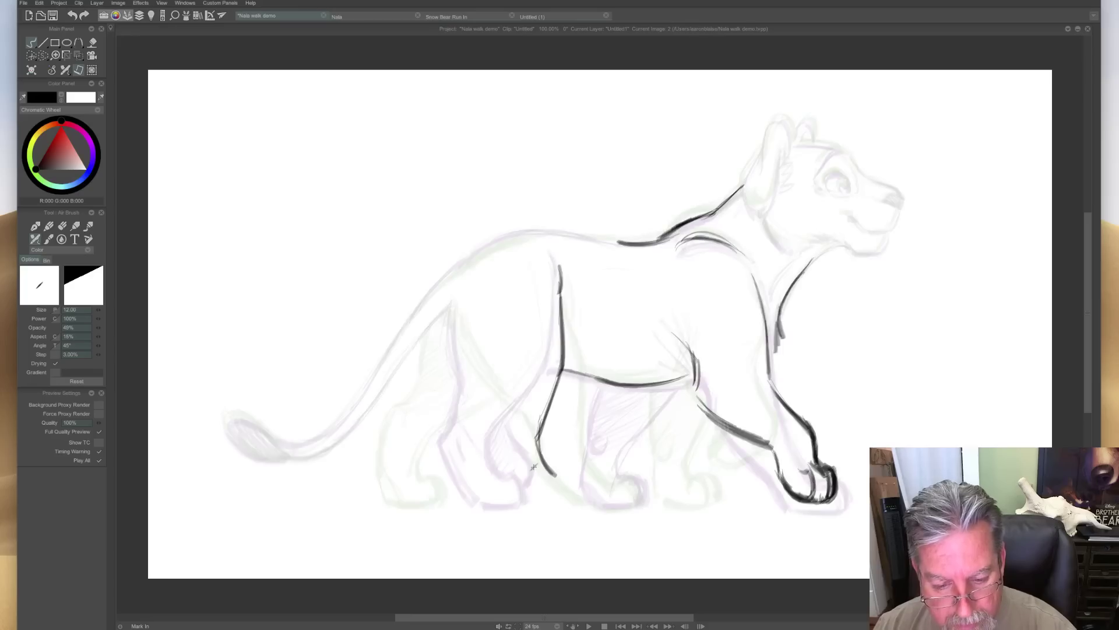
Rework the near hind leg's lower front contour and add the front and sole of its paw.
key(ctrl+z)
key(ctrl+z)
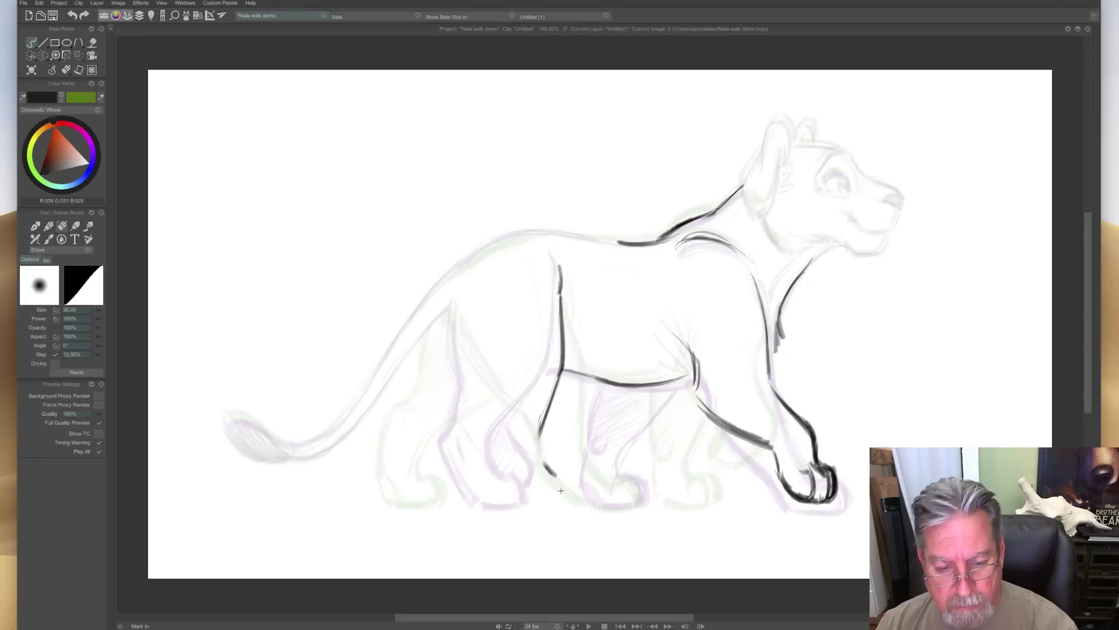
key(Right)
key(Left)
mouse_move(558, 372)
mouse_down()
mouse_move(525, 444)
mouse_move(553, 476)
mouse_up()
key(Right)
key(Left)
mouse_move(532, 439)
mouse_down()
mouse_move(579, 488)
mouse_move(579, 503)
mouse_move(543, 510)
mouse_up()
key(Left)
key(Right)
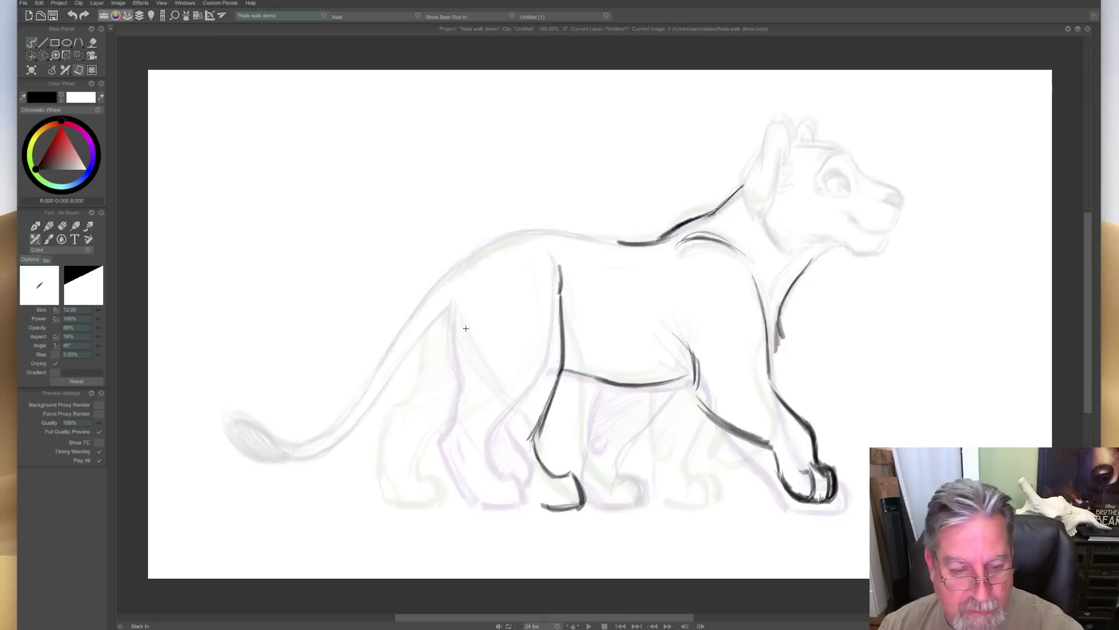
Draw the near hind leg's rear contour from below the tail base past the hock to the heel.
drag(460, 312, 481, 394)
mouse_move(463, 334)
mouse_down()
mouse_move(494, 411)
mouse_move(478, 441)
mouse_move(525, 503)
mouse_up()
drag(486, 451, 528, 508)
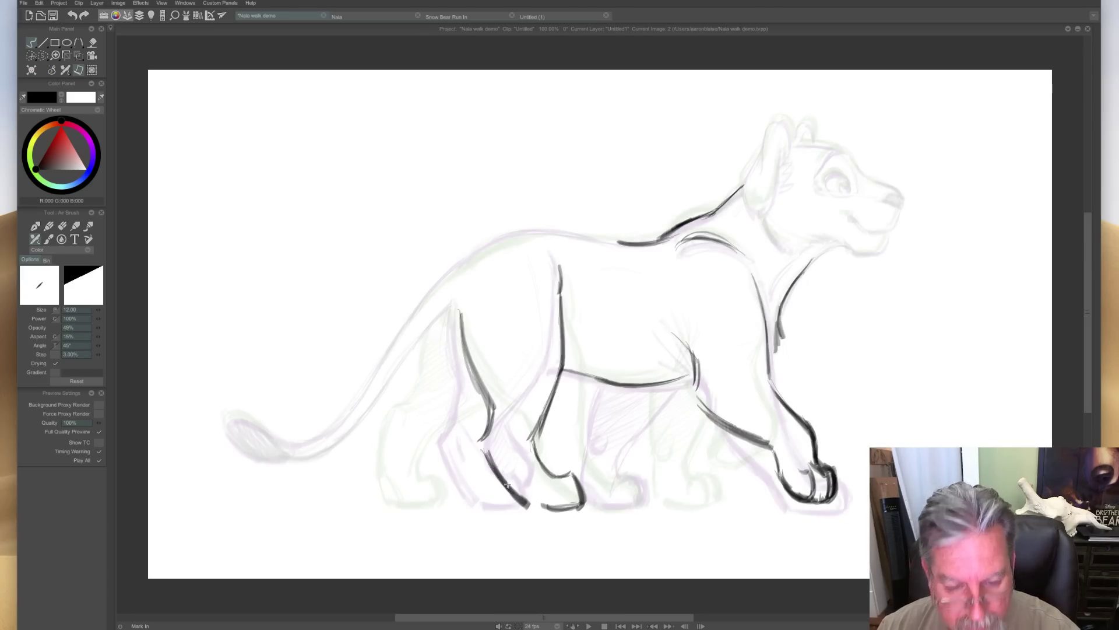
Flip between the in-between and the neighbouring frames to examine the near hind leg's movement.
key(Right)
key(Left)
key(Left)
key(Right)
key(Right)
key(Left)
key(Left)
key(Right)
key(Right)
key(Left)
key(Left)
key(Right)
key(Right)
key(Left)
key(Left)
key(Right)
key(Right)
key(Left)
Draw the far foreleg's front contour from the elbow area to the ground, including the front of its paw.
drag(695, 393, 663, 449)
drag(694, 399, 658, 456)
drag(684, 407, 655, 467)
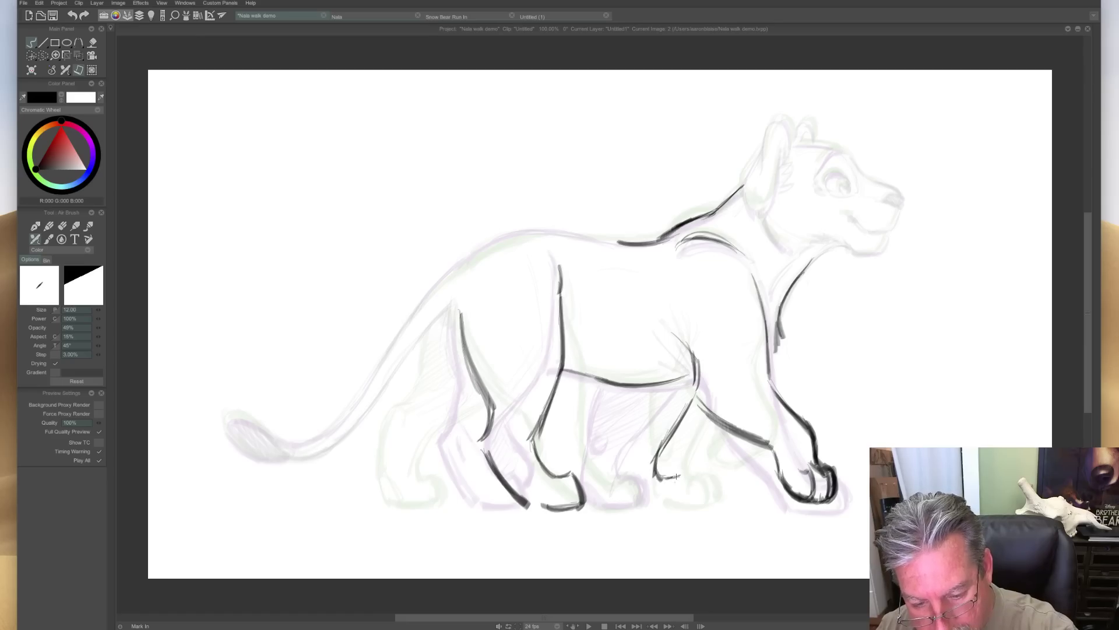
drag(677, 477, 685, 501)
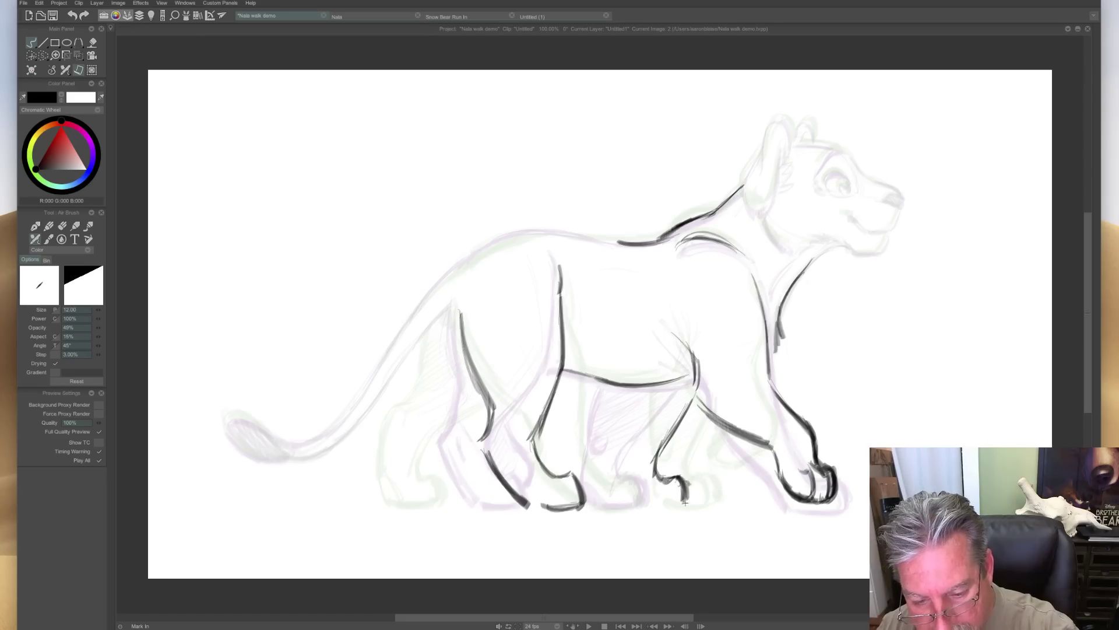
key(Right)
key(Left)
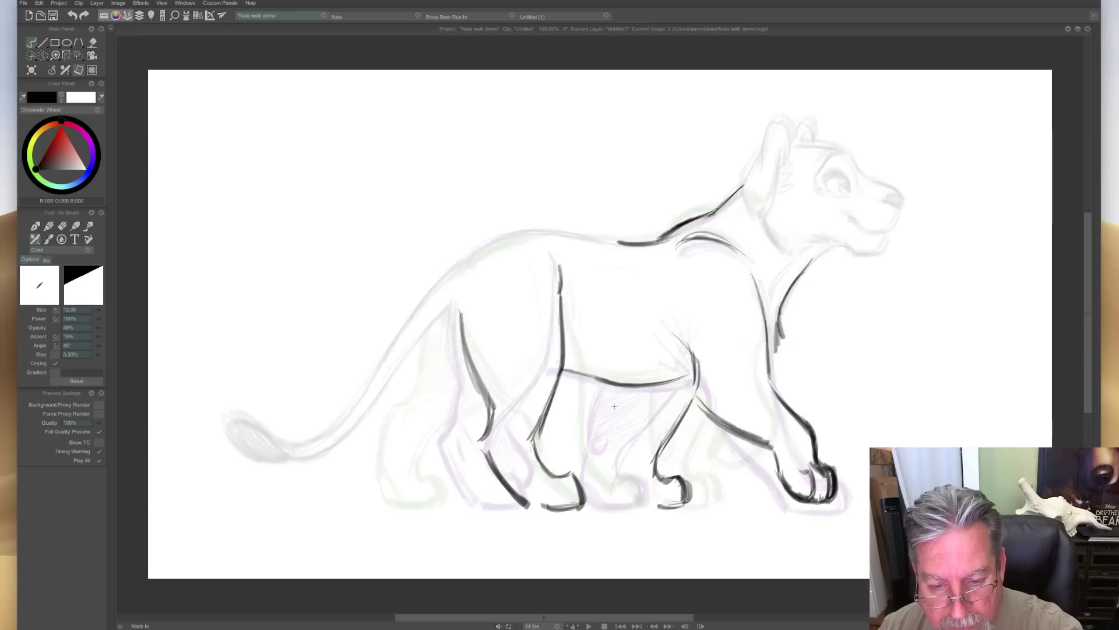
Draw the far foreleg's rear contour and paw sole, and darken the crease behind the near elbow.
mouse_move(626, 388)
mouse_down()
mouse_move(633, 459)
mouse_move(622, 434)
mouse_move(621, 448)
mouse_move(631, 502)
mouse_move(655, 507)
mouse_move(631, 490)
mouse_move(636, 503)
mouse_move(674, 507)
mouse_move(637, 502)
mouse_move(684, 474)
mouse_move(686, 506)
mouse_move(667, 482)
mouse_move(650, 489)
mouse_move(665, 480)
mouse_move(677, 503)
mouse_up()
key(Left)
key(Right)
key(Left)
key(Right)
drag(629, 400, 621, 450)
drag(687, 355, 693, 386)
key(Left)
key(Right)
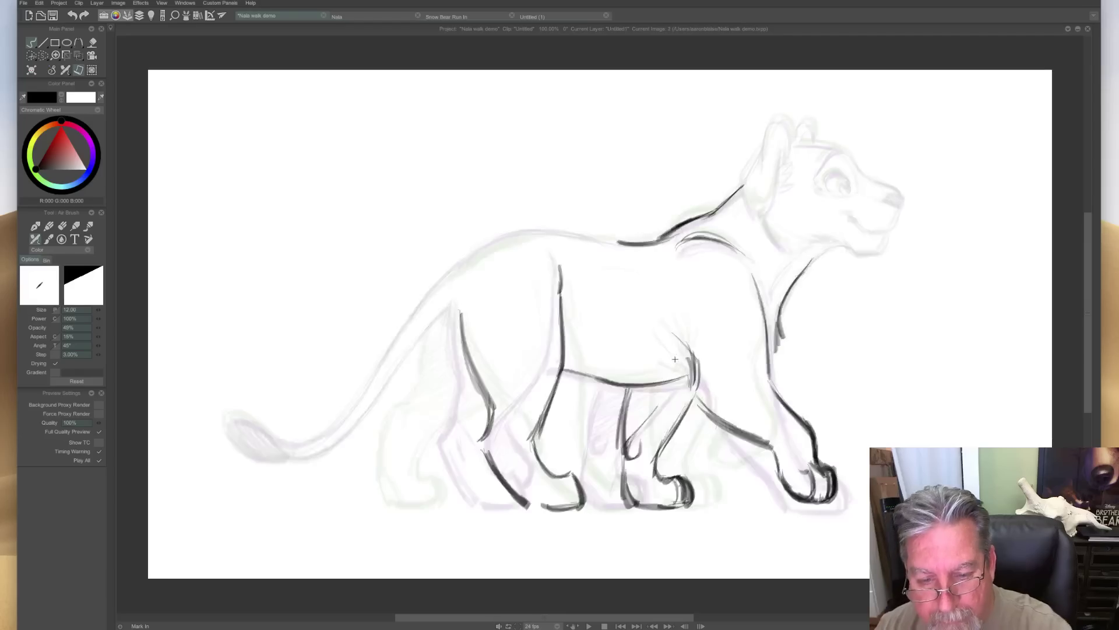
Add crease lines behind the near elbow and shade the upper part of the far foreleg with hatching.
key(Left)
mouse_move(658, 344)
mouse_down()
mouse_move(667, 378)
mouse_move(690, 375)
mouse_move(685, 392)
mouse_move(703, 407)
mouse_up()
key(Right)
key(Left)
key(Right)
mouse_move(652, 379)
mouse_down()
mouse_move(620, 417)
mouse_move(689, 396)
mouse_move(623, 449)
mouse_move(664, 444)
mouse_move(629, 466)
mouse_up()
Flip repeatedly between the in-between and the neighbouring key poses to examine the body and foreleg movement.
key(Left)
key(Right)
key(Right)
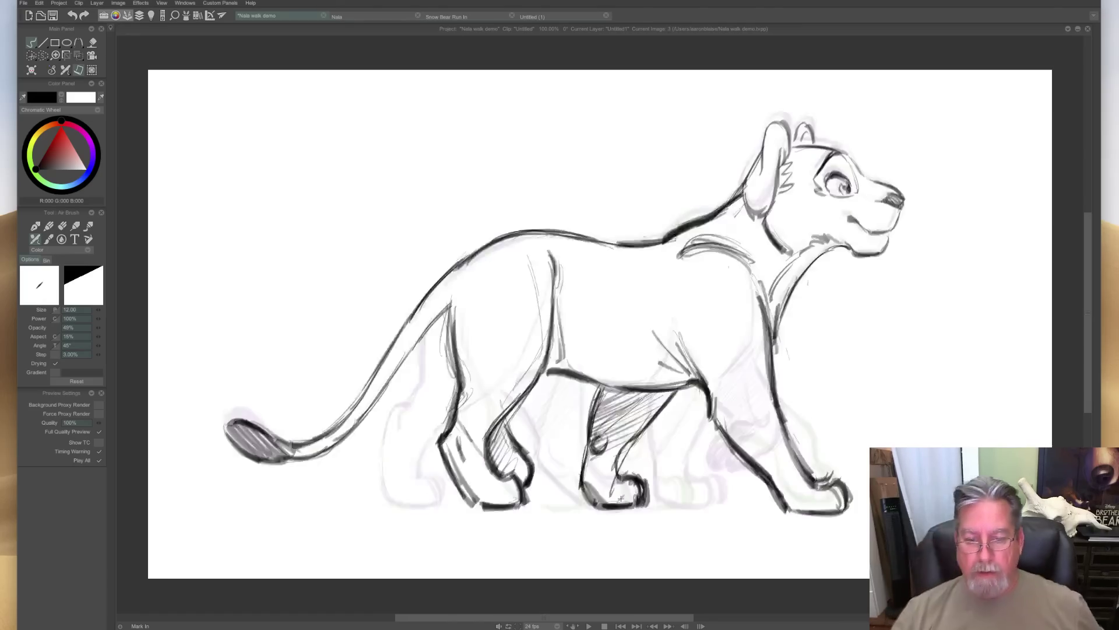
key(Left)
key(Left)
key(Right)
key(Right)
key(Left)
key(Right)
key(Left)
key(Left)
key(Right)
key(Right)
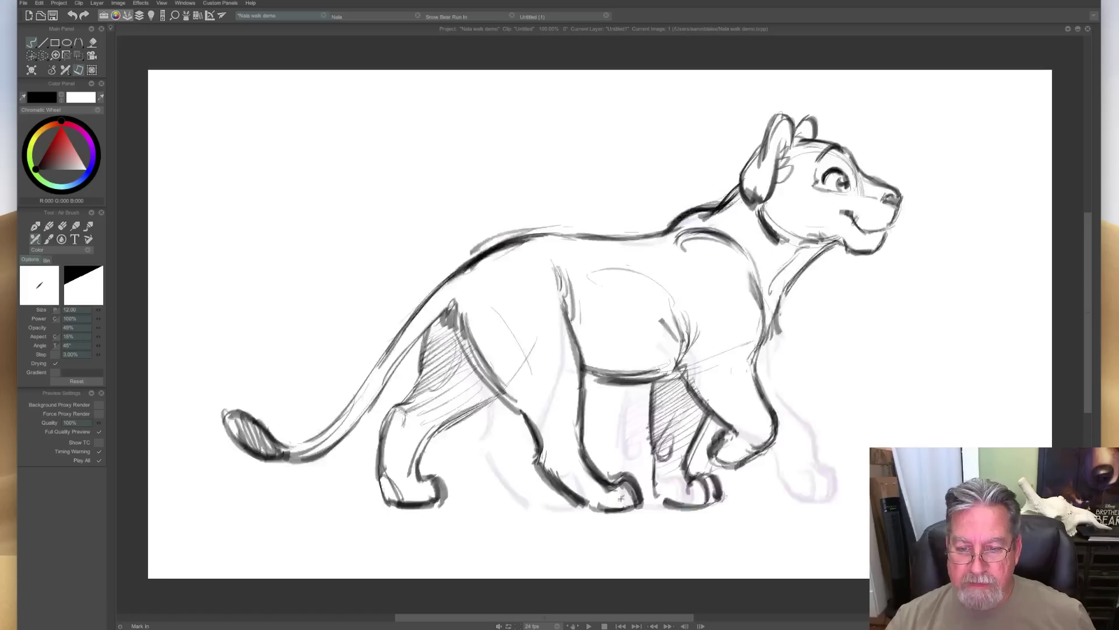
key(Left)
key(Left)
key(Right)
key(Right)
key(Left)
key(Right)
key(Left)
key(Left)
key(Right)
key(Right)
key(Left)
key(Left)
key(Right)
Draw a thin curved muscle line inside the near thigh, checking it against the neighbouring drawing.
drag(477, 304, 510, 384)
key(Right)
key(Left)
key(Right)
key(Left)
Draw the back contour from the tail base over the rump to the dip behind the shoulders.
drag(524, 236, 460, 265)
key(Right)
key(Left)
mouse_move(564, 237)
mouse_down()
mouse_move(507, 241)
mouse_move(586, 242)
mouse_move(491, 245)
mouse_move(530, 233)
mouse_move(445, 284)
mouse_up()
key(Left)
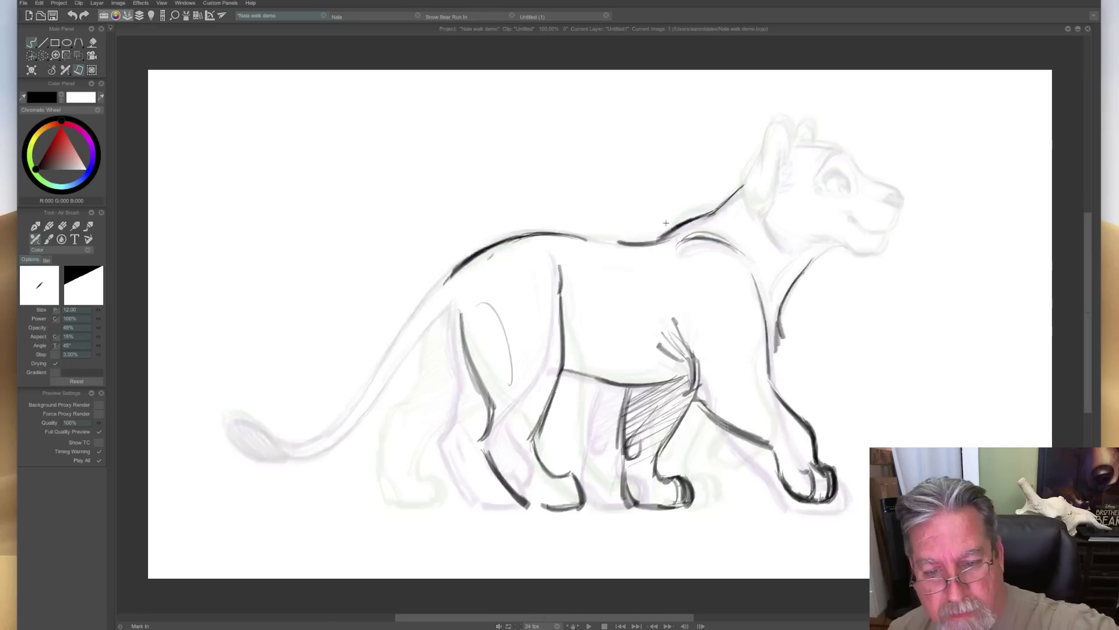
drag(658, 237, 542, 238)
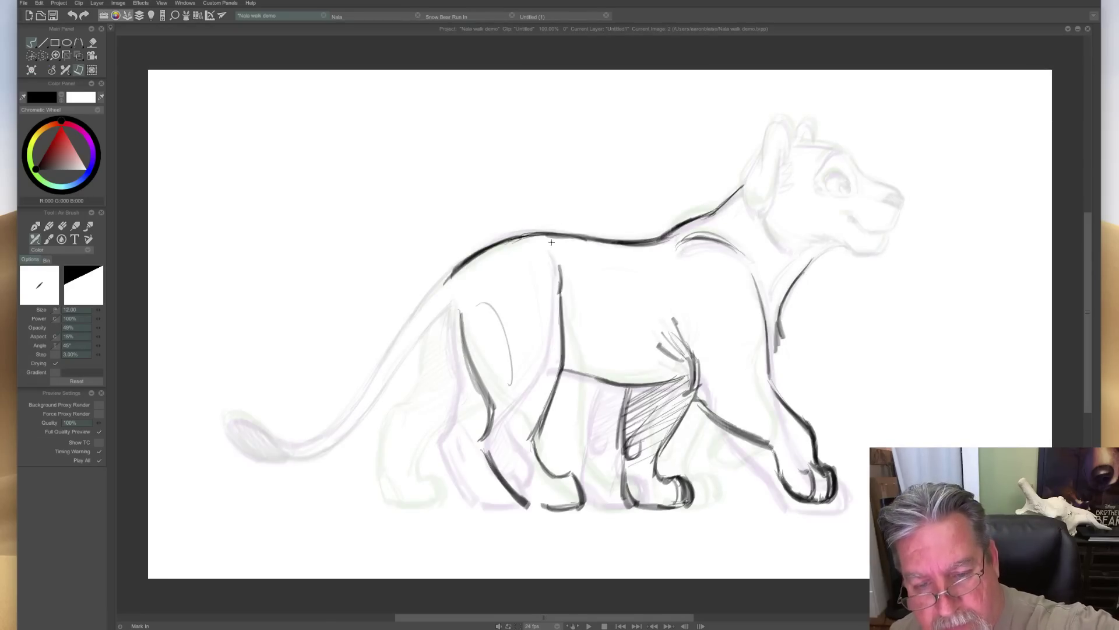
Flip between the in-between and the preceding pose to examine the back line and the far hind leg's position.
key(Left)
key(Right)
key(Left)
key(Right)
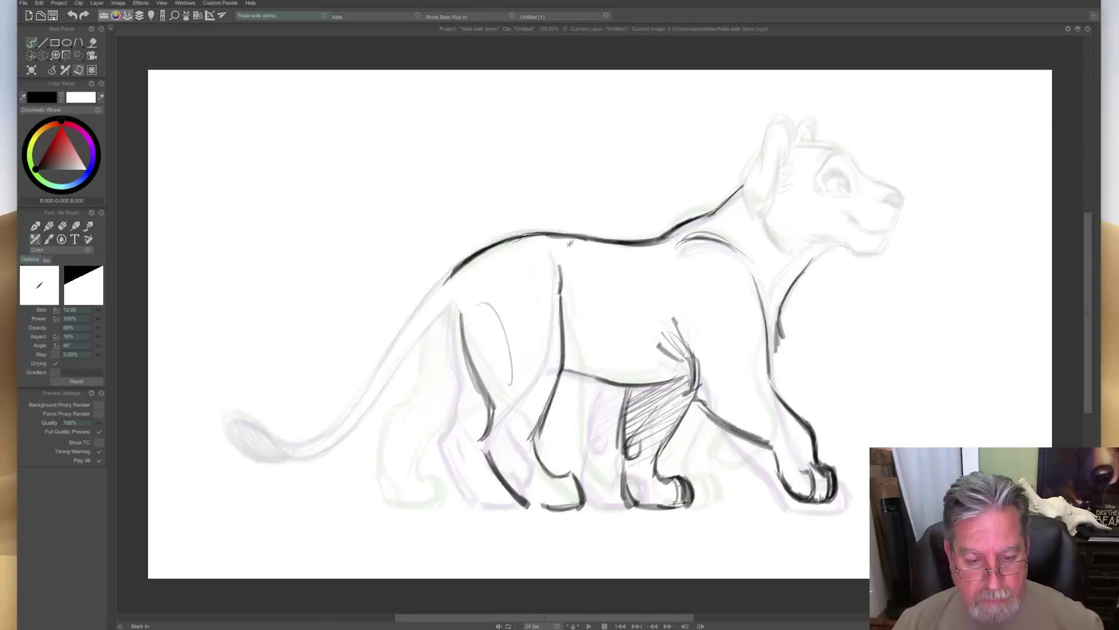
key(Left)
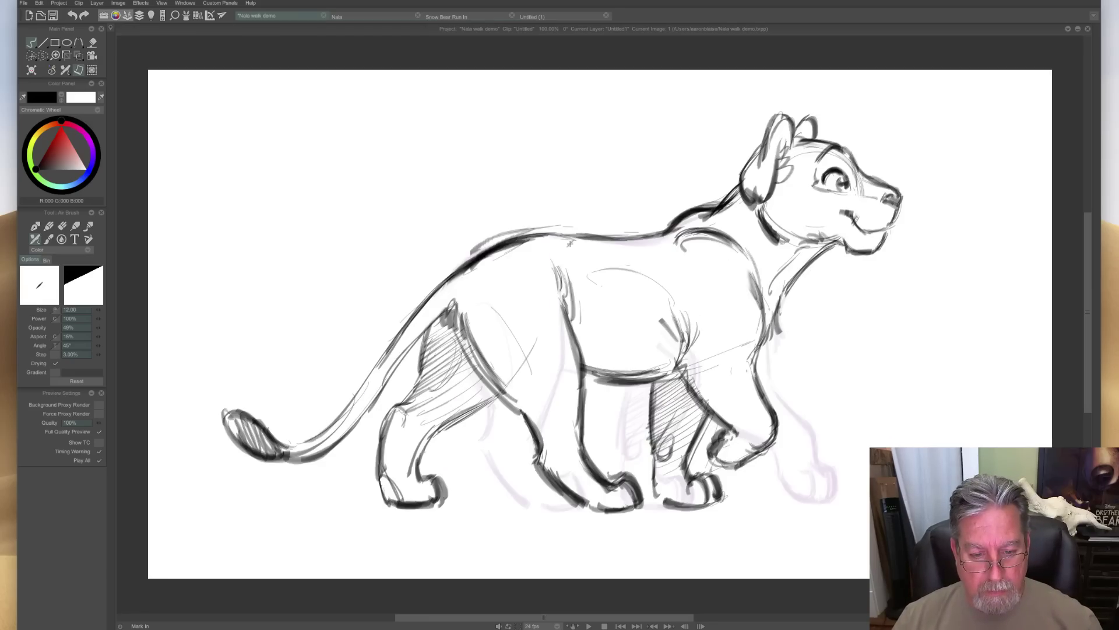
key(Right)
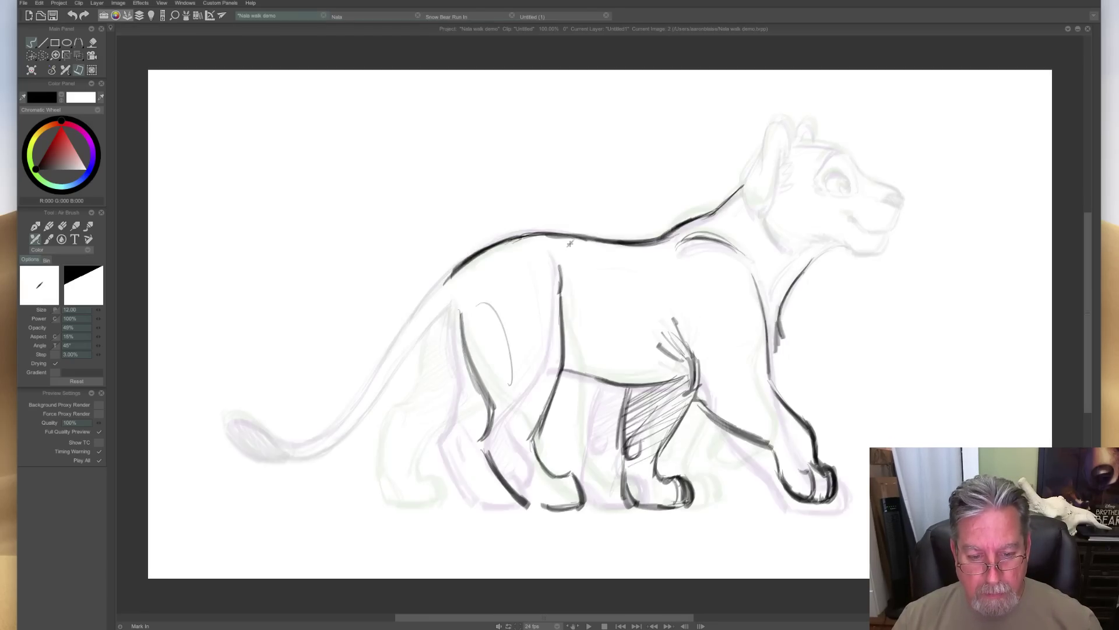
key(Left)
key(Right)
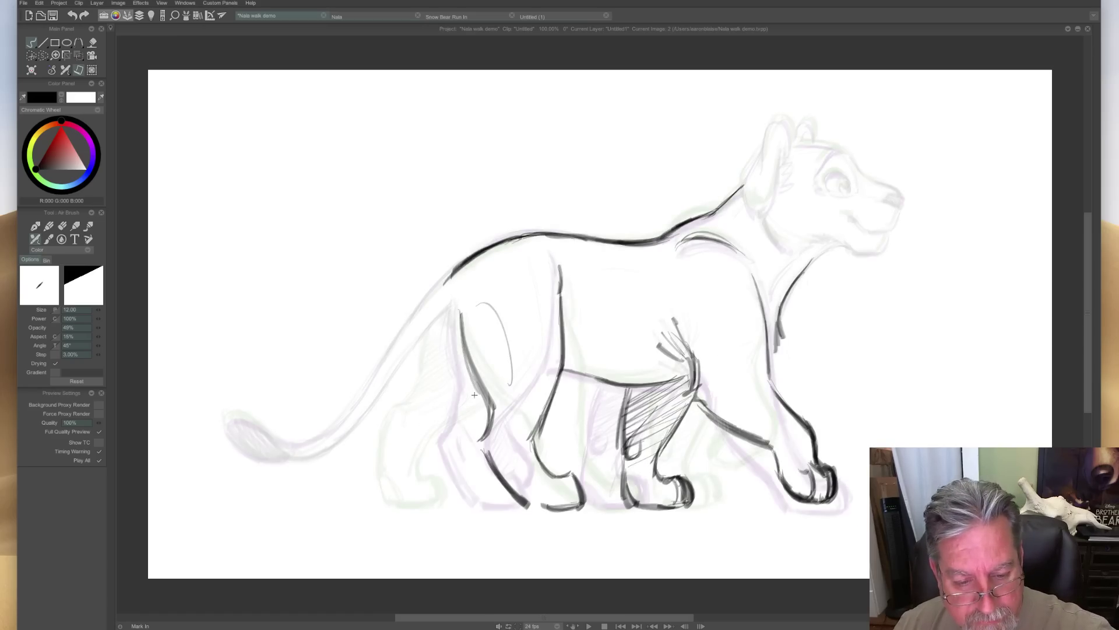
key(Left)
key(Right)
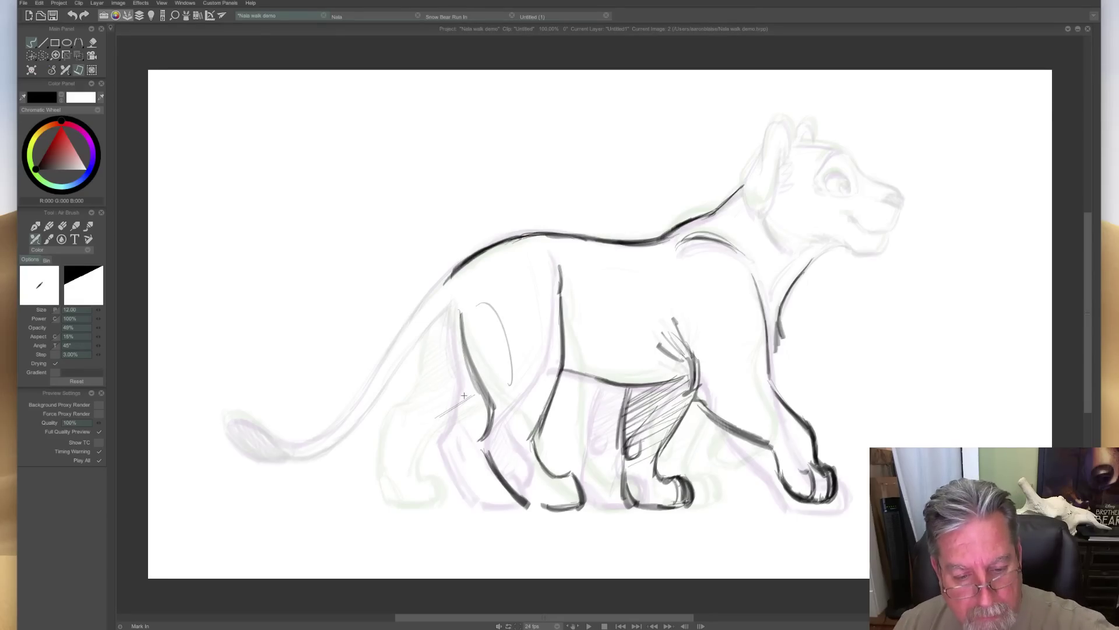
Draw the far hind leg's upper part: the rear thigh contour down to the hock and the front contour behind the near leg.
key(Left)
key(Right)
mouse_move(478, 396)
mouse_down()
mouse_move(418, 425)
mouse_move(470, 401)
mouse_up()
key(Left)
key(Right)
drag(430, 312, 410, 369)
drag(427, 319, 385, 393)
drag(483, 393, 416, 426)
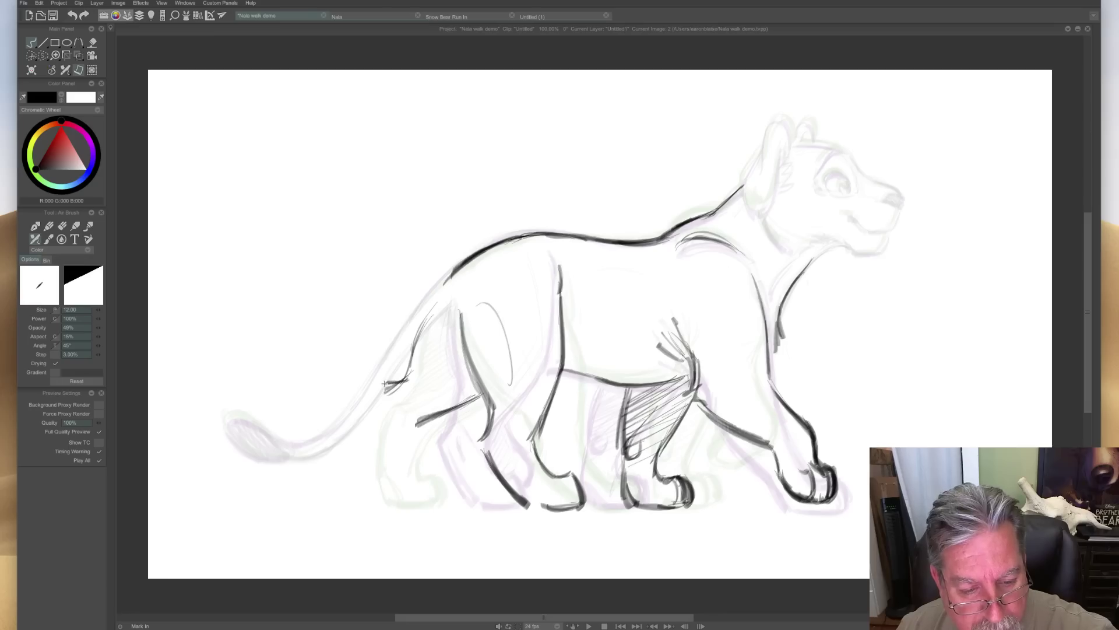
Try a version of the far hind leg's lower part, running steeply down from the hock to a lifting paw.
mouse_move(402, 380)
mouse_down()
mouse_move(370, 441)
mouse_move(418, 424)
mouse_move(406, 475)
mouse_move(416, 459)
mouse_move(411, 448)
mouse_move(390, 496)
mouse_move(372, 455)
mouse_move(372, 495)
mouse_up()
drag(376, 451, 370, 491)
drag(380, 447, 378, 491)
Flip between the in-between and the preceding pose to examine how the far hind paw leaves the ground.
key(Left)
key(Right)
key(Left)
key(Right)
key(Left)
key(Right)
key(Left)
key(Right)
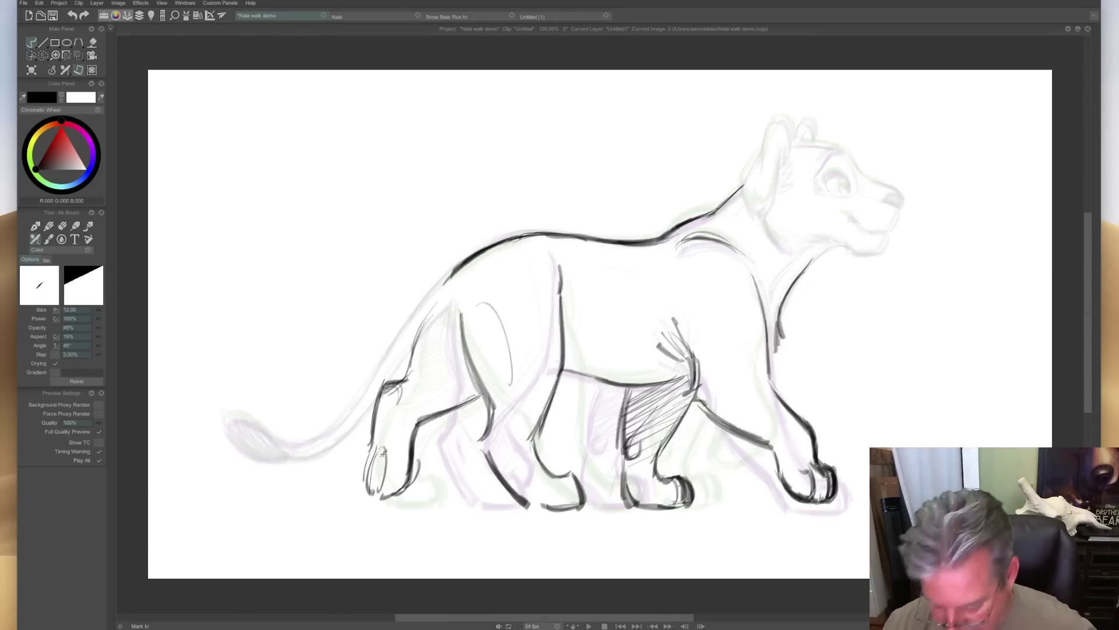
key(Left)
key(Right)
Darken the toes and rear contour of the far hind leg's lower part.
mouse_move(384, 464)
mouse_down()
mouse_move(379, 500)
mouse_move(362, 485)
mouse_up()
drag(377, 439, 367, 467)
drag(389, 395, 373, 434)
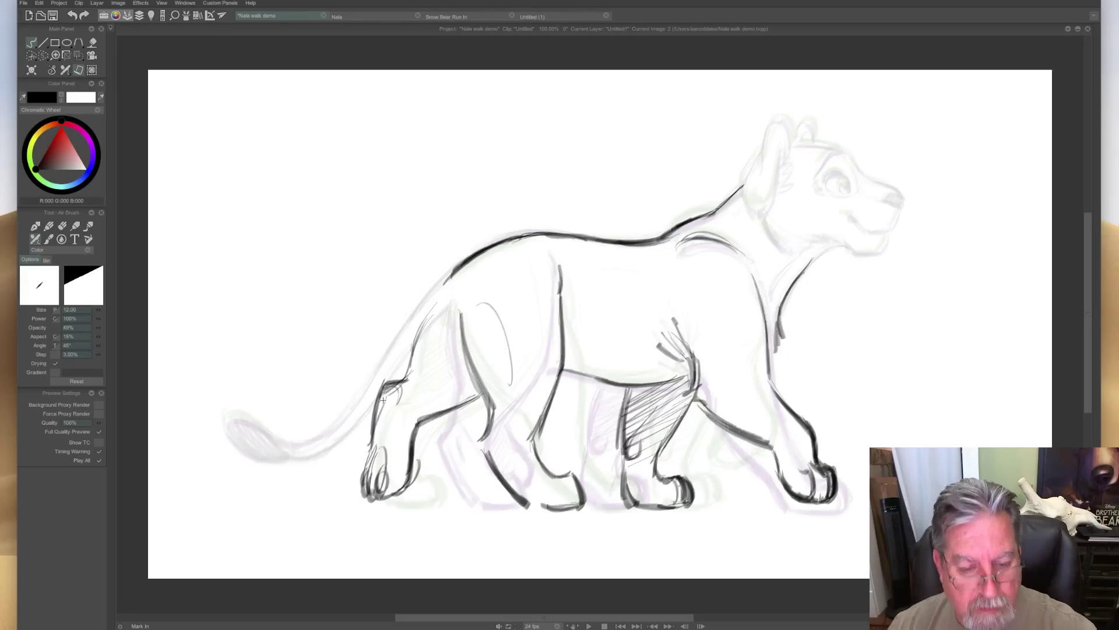
Flip between the in-between and the preceding pose to judge the far hind leg's angle and paw placement.
key(Left)
key(Right)
key(Left)
key(Right)
key(Left)
key(Right)
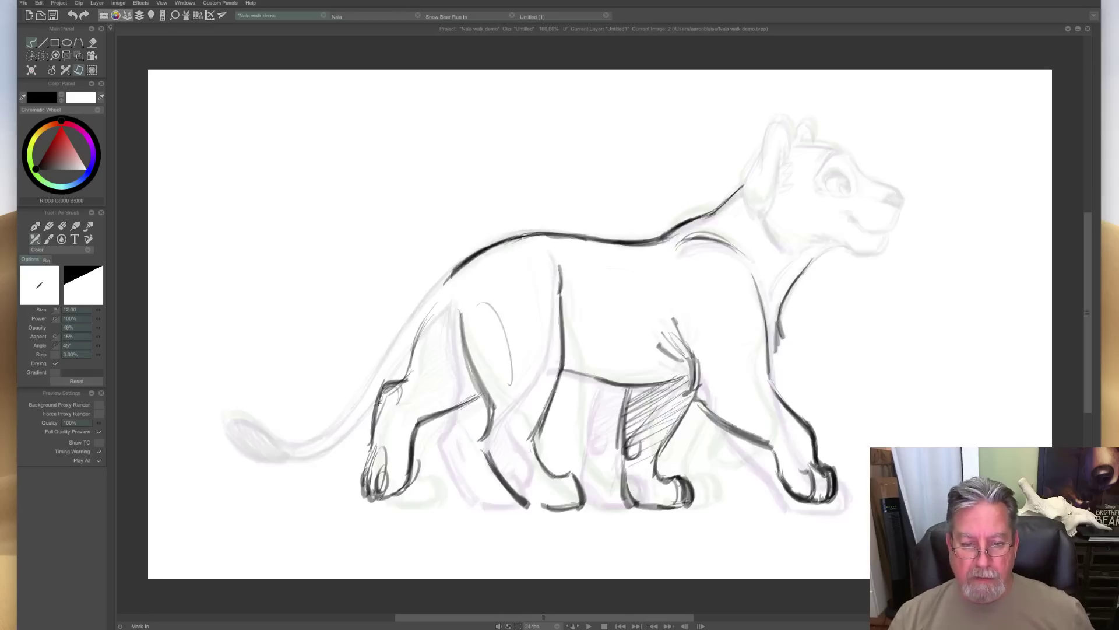
key(Left)
key(Right)
key(Left)
key(Right)
key(Left)
key(Right)
Erase the far hind leg's lower part and paw, and redraw its front contour sweeping further back to the toes.
key(e)
mouse_move(418, 422)
mouse_down()
mouse_move(386, 438)
mouse_move(383, 389)
mouse_move(393, 382)
mouse_move(381, 459)
mouse_up()
key(Left)
key(Right)
key(b)
mouse_move(474, 397)
mouse_down()
mouse_move(380, 454)
mouse_move(410, 428)
mouse_move(368, 487)
mouse_up()
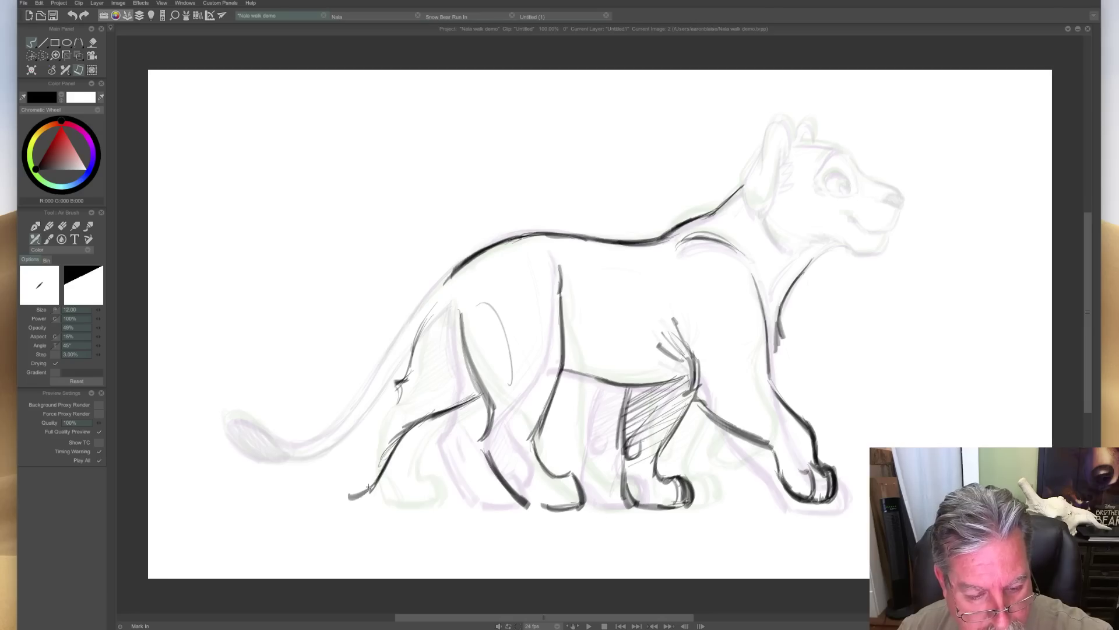
Erase the far hind leg's old rear contour and redraw it from thigh past the hock, finishing with the trailing paw and toes.
key(e)
drag(417, 338, 398, 403)
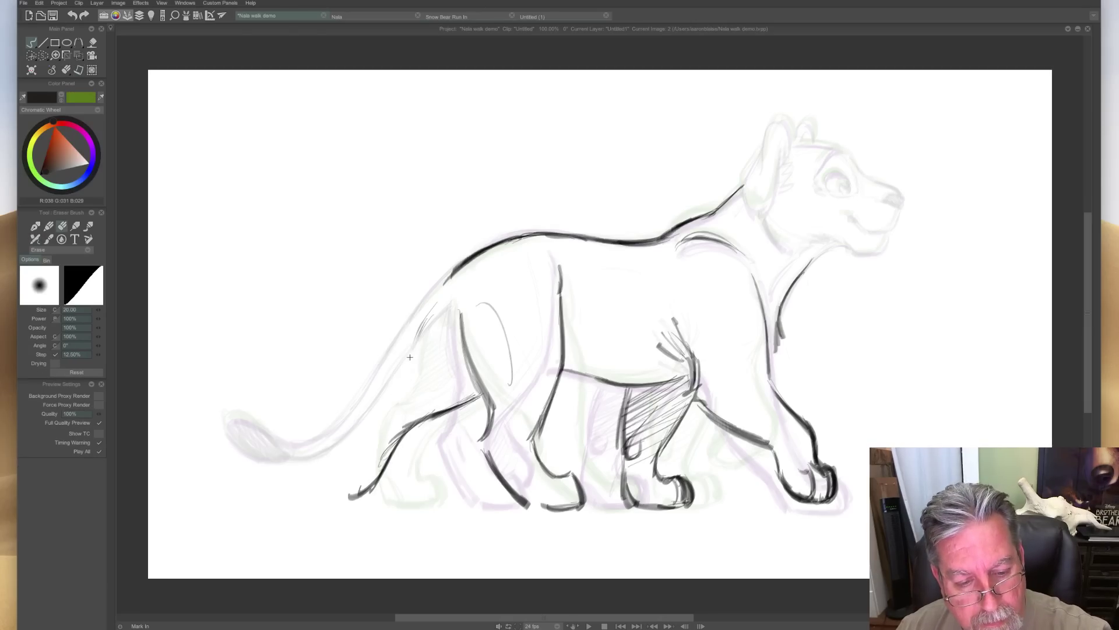
key(Left)
key(Right)
key(b)
mouse_move(422, 323)
mouse_down()
mouse_move(396, 391)
mouse_move(380, 402)
mouse_up()
mouse_move(408, 370)
mouse_down()
mouse_move(367, 408)
mouse_move(342, 467)
mouse_up()
mouse_move(369, 410)
mouse_down()
mouse_move(345, 461)
mouse_move(362, 492)
mouse_up()
mouse_move(354, 450)
mouse_down()
mouse_move(369, 481)
mouse_move(342, 497)
mouse_move(343, 480)
mouse_move(330, 500)
mouse_move(351, 479)
mouse_up()
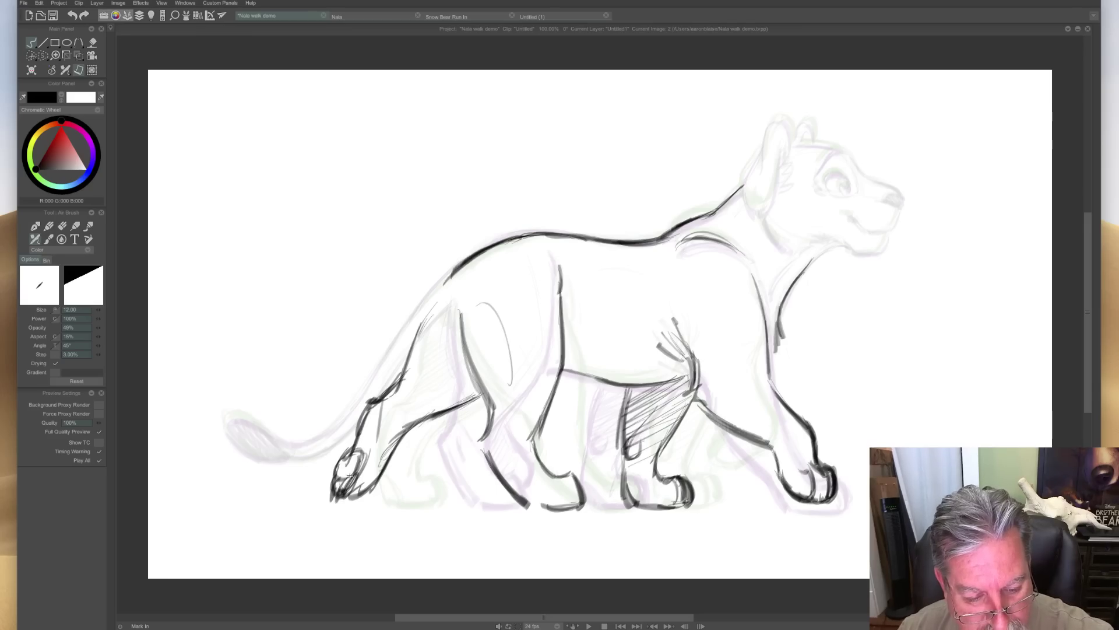
key(Left)
key(Right)
key(Left)
key(Right)
key(Left)
key(Right)
Strengthen the near hind leg's rear contour through the hock and firm up the back of the far thigh.
mouse_move(455, 312)
mouse_down()
mouse_move(492, 406)
mouse_move(484, 394)
mouse_move(502, 482)
mouse_up()
key(Left)
key(Right)
drag(441, 330, 411, 390)
key(Left)
key(Right)
Draw the tail's upper and lower contours from the rump down to the tuft, following the ghosted tail.
mouse_move(458, 264)
mouse_down()
mouse_move(418, 311)
mouse_move(455, 328)
mouse_move(419, 341)
mouse_up()
key(Left)
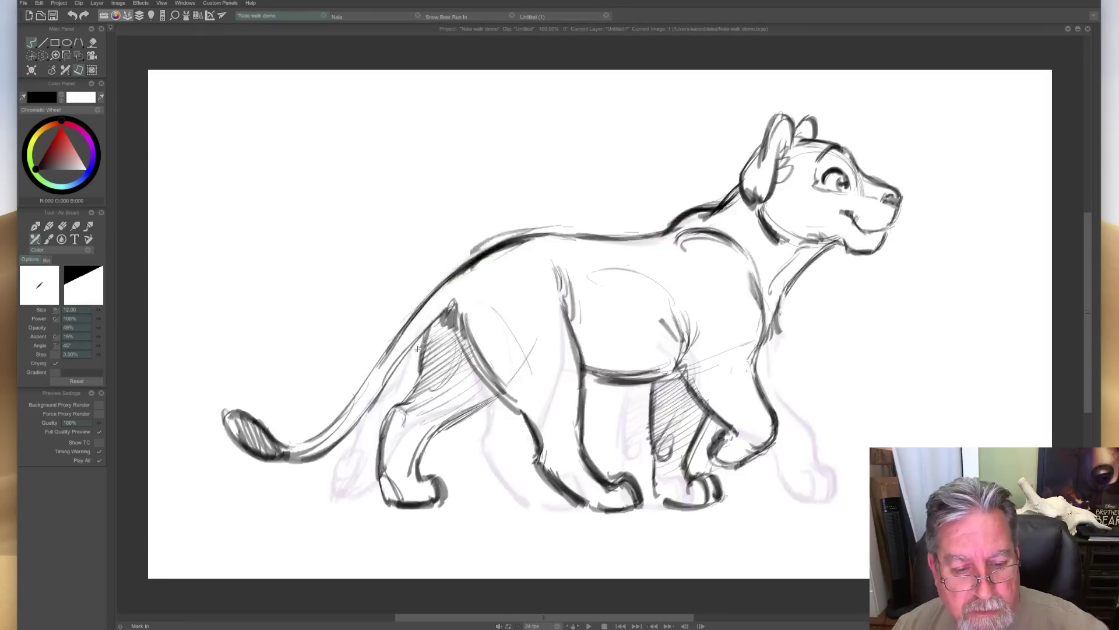
key(Right)
drag(425, 295, 372, 386)
mouse_move(407, 326)
mouse_down()
mouse_move(359, 404)
mouse_move(378, 400)
mouse_move(322, 447)
mouse_up()
drag(376, 371, 311, 437)
drag(352, 409, 287, 442)
Outline the tail tuft, shade it with dark strokes, and compare it with the preceding pose.
mouse_move(300, 457)
mouse_down()
mouse_move(342, 438)
mouse_move(296, 457)
mouse_move(249, 418)
mouse_up()
key(Left)
key(Right)
mouse_move(277, 435)
mouse_down()
mouse_move(235, 419)
mouse_move(266, 432)
mouse_move(256, 460)
mouse_move(300, 464)
mouse_move(239, 417)
mouse_up()
drag(265, 461, 231, 420)
key(Left)
key(Right)
key(Left)
key(Right)
key(Left)
key(Right)
Shade the far hind leg's thigh with diagonal hatching, darkest just under the tail base.
drag(455, 318, 408, 376)
mouse_move(466, 349)
mouse_down()
mouse_move(402, 390)
mouse_move(404, 407)
mouse_up()
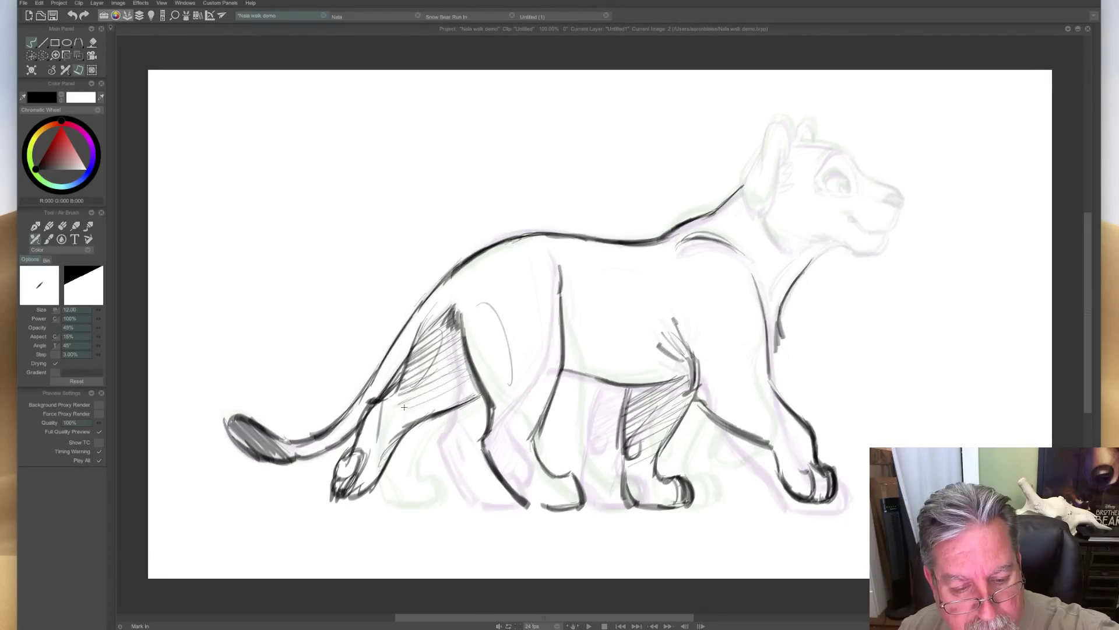
drag(467, 385, 417, 416)
Flip between the in-between and the preceding pose to examine the movement of the hind legs and tail.
key(Left)
key(Right)
key(Left)
key(Right)
key(Left)
key(Right)
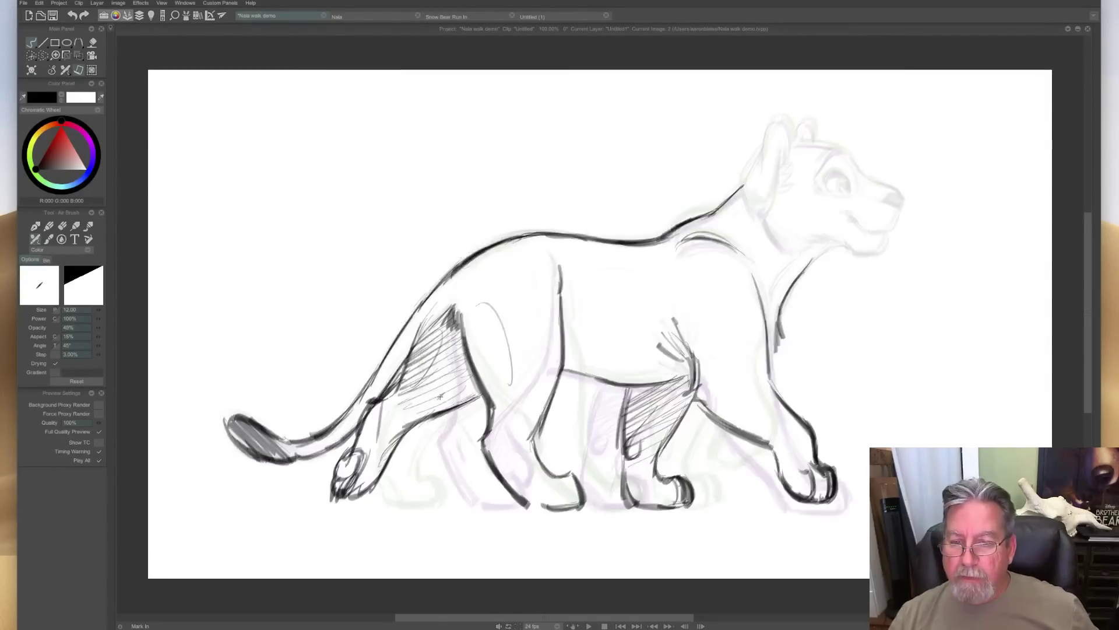
key(Left)
key(Right)
key(Left)
key(Right)
key(Left)
key(Right)
key(Left)
key(Right)
key(Left)
key(Right)
key(Left)
key(Right)
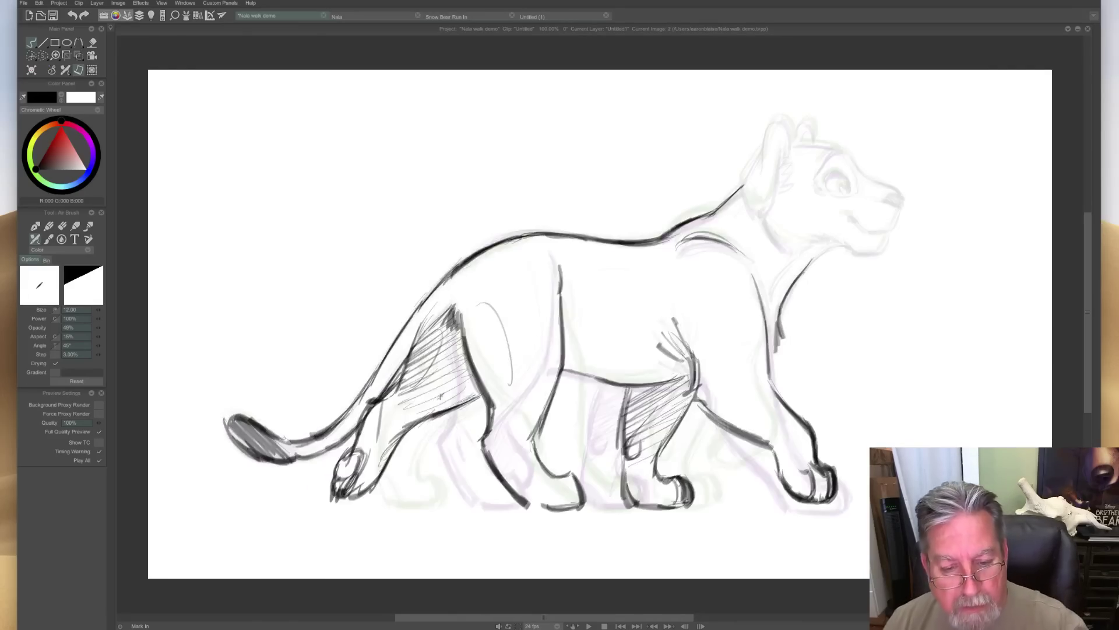
Add a thin flank fold line in front of the near thigh, checking it against the preceding pose.
mouse_move(559, 295)
mouse_down()
mouse_move(560, 328)
mouse_move(580, 355)
mouse_up()
key(Left)
key(Right)
key(Left)
key(Right)
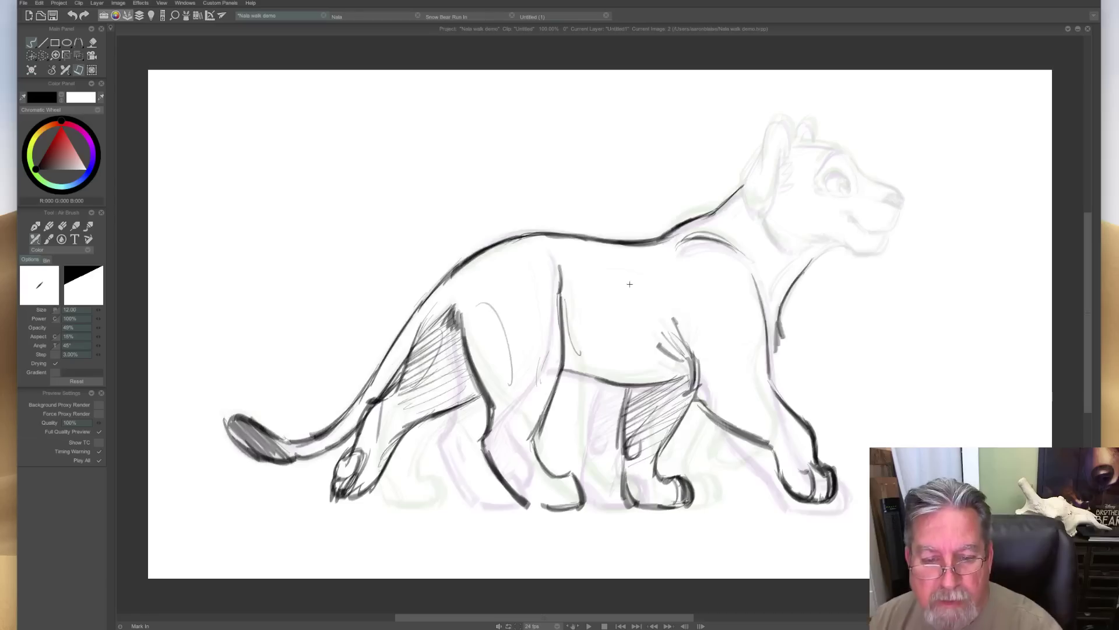
Sketch thin curved rib-cage lines across the upper flank behind the shoulder and scrub the timeline around frame 2.
mouse_move(673, 318)
mouse_down()
mouse_move(603, 267)
mouse_move(586, 273)
mouse_up()
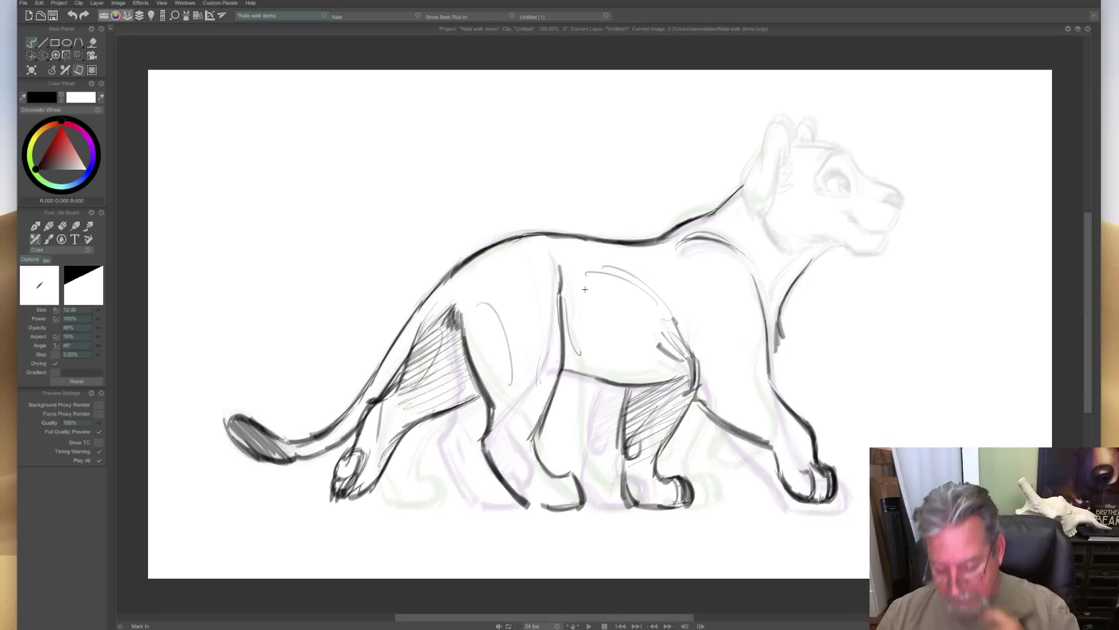
click(585, 289)
key(Down)
mouse_move(198, 560)
mouse_down()
mouse_move(185, 562)
mouse_move(250, 564)
mouse_move(185, 564)
mouse_move(242, 564)
mouse_move(186, 564)
mouse_move(200, 564)
mouse_up()
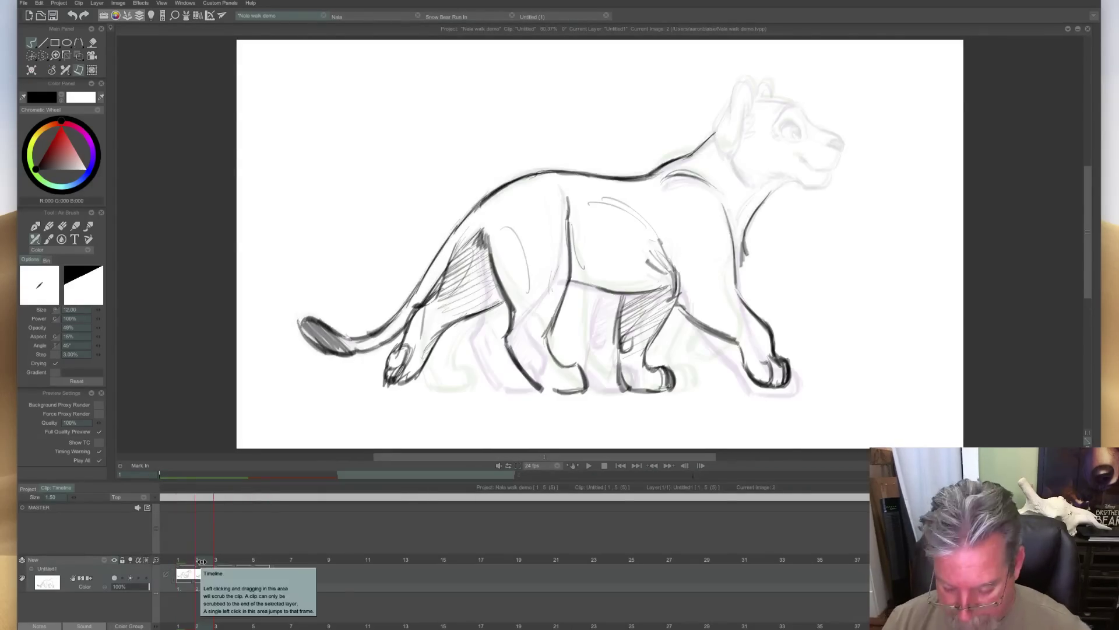
Flip between frames 1 and 2 to examine how the torso and flank lines move.
key(Down)
key(Left)
key(Right)
key(Left)
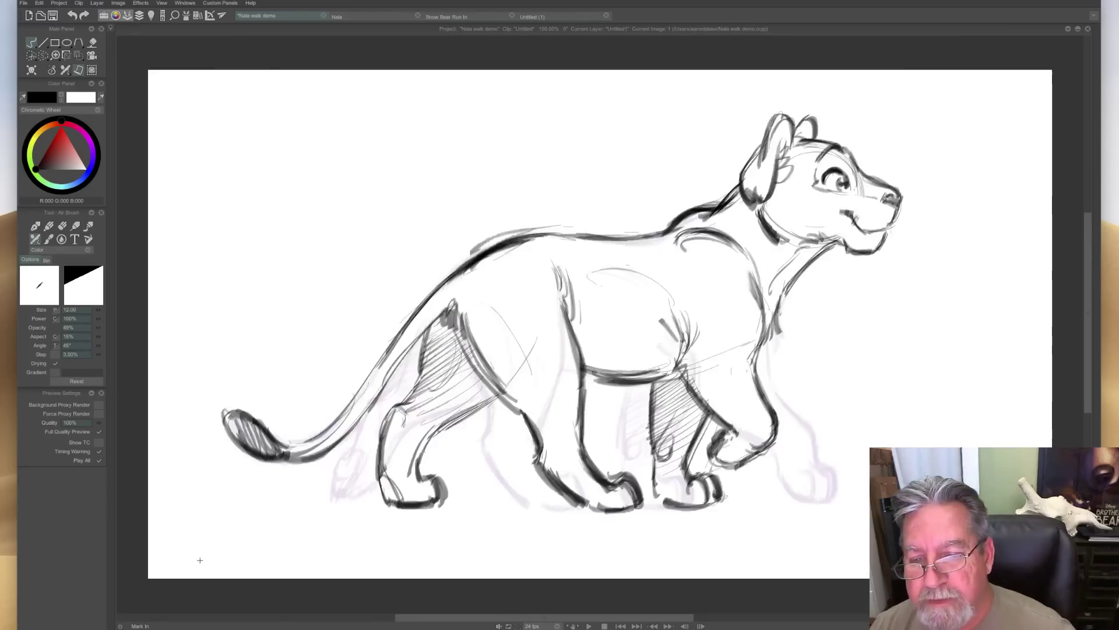
key(Down)
key(Down)
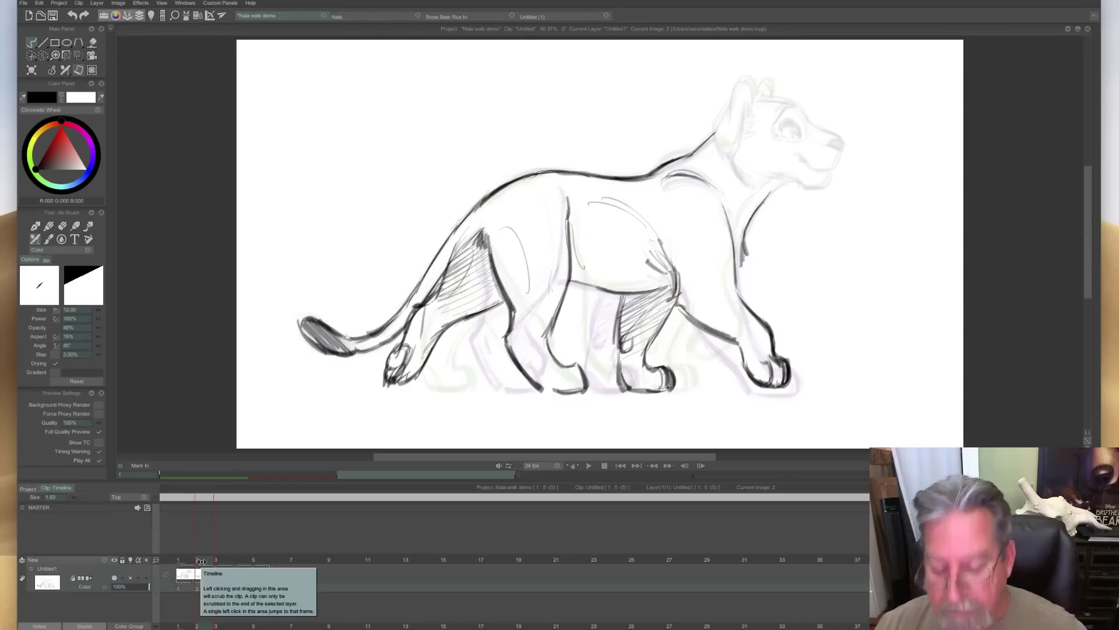
key(ctrl+t)
key(Up)
key(Down)
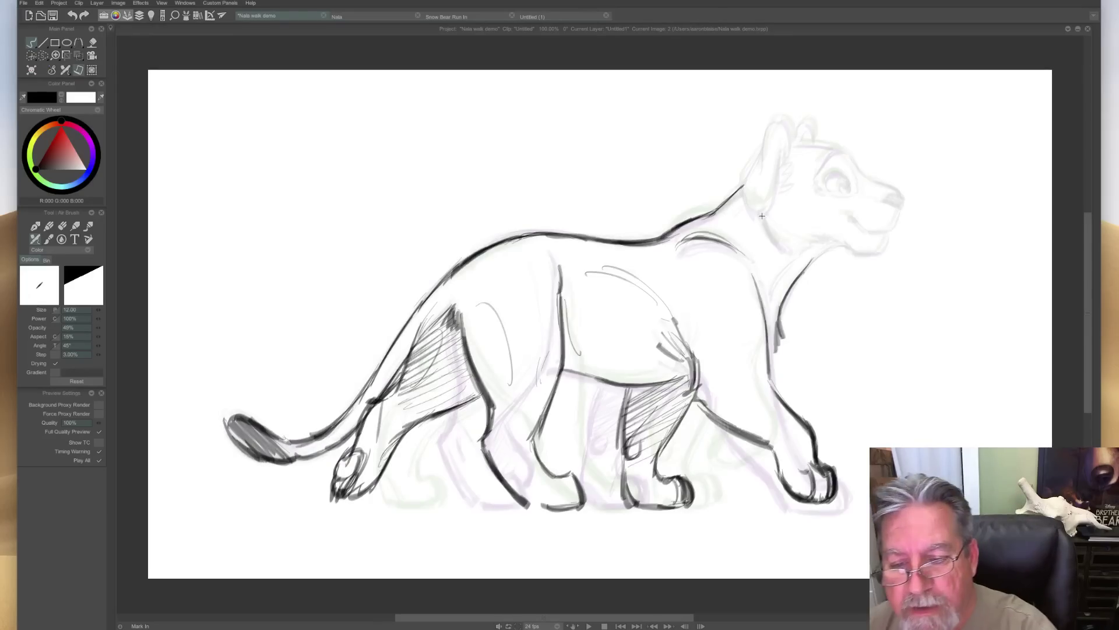
Try the cheek's rear edge and the near ear's outline over the ghosted head, checking against frame 1.
key(Up)
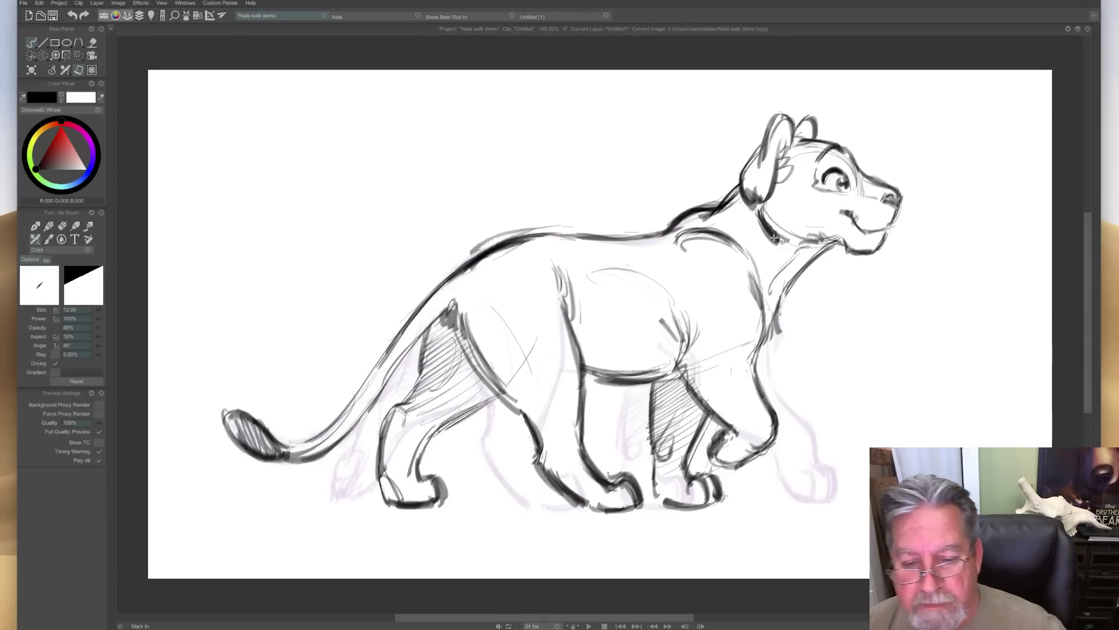
key(Right)
key(Left)
key(Right)
key(Left)
key(Right)
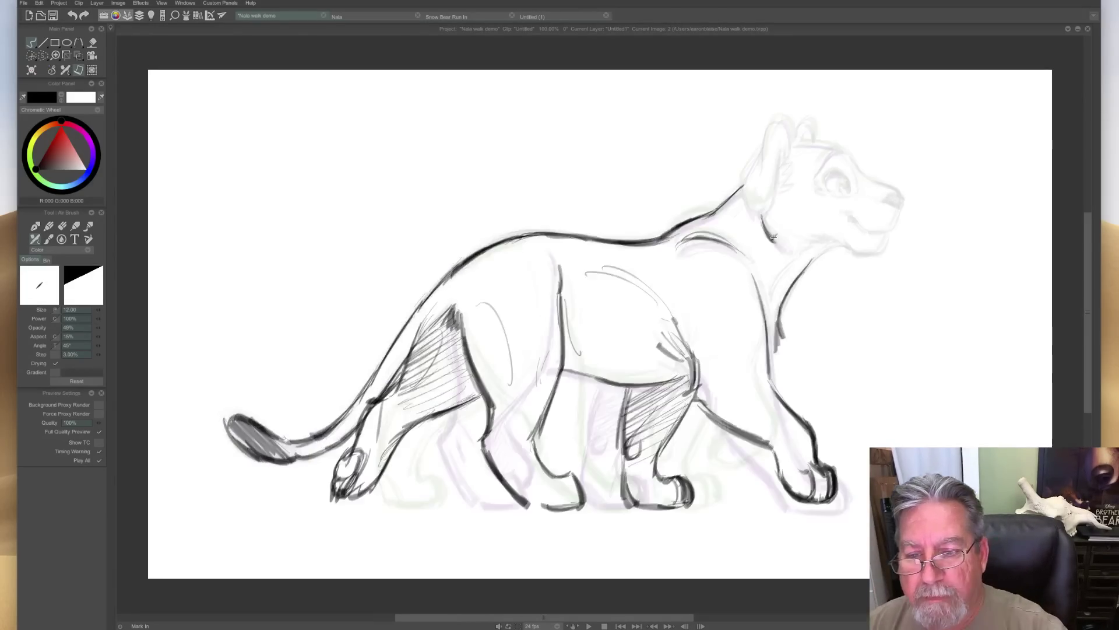
drag(777, 149, 756, 211)
mouse_move(786, 152)
mouse_down()
mouse_move(783, 120)
mouse_move(789, 130)
mouse_move(771, 124)
mouse_move(758, 169)
mouse_move(760, 152)
mouse_move(759, 209)
mouse_up()
key(Left)
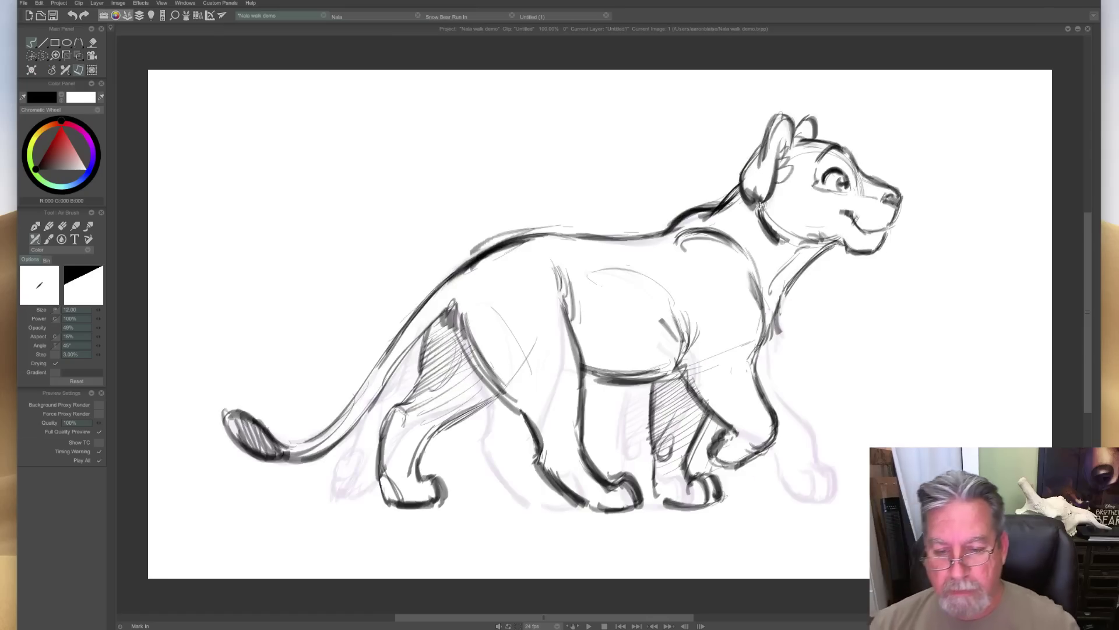
Compare the head with frame 1 and erase the trial ear and cheek strokes.
key(Right)
key(Left)
key(Right)
key(Left)
key(Right)
key(e)
mouse_move(780, 110)
mouse_down()
mouse_move(742, 203)
mouse_move(779, 123)
mouse_move(768, 195)
mouse_up()
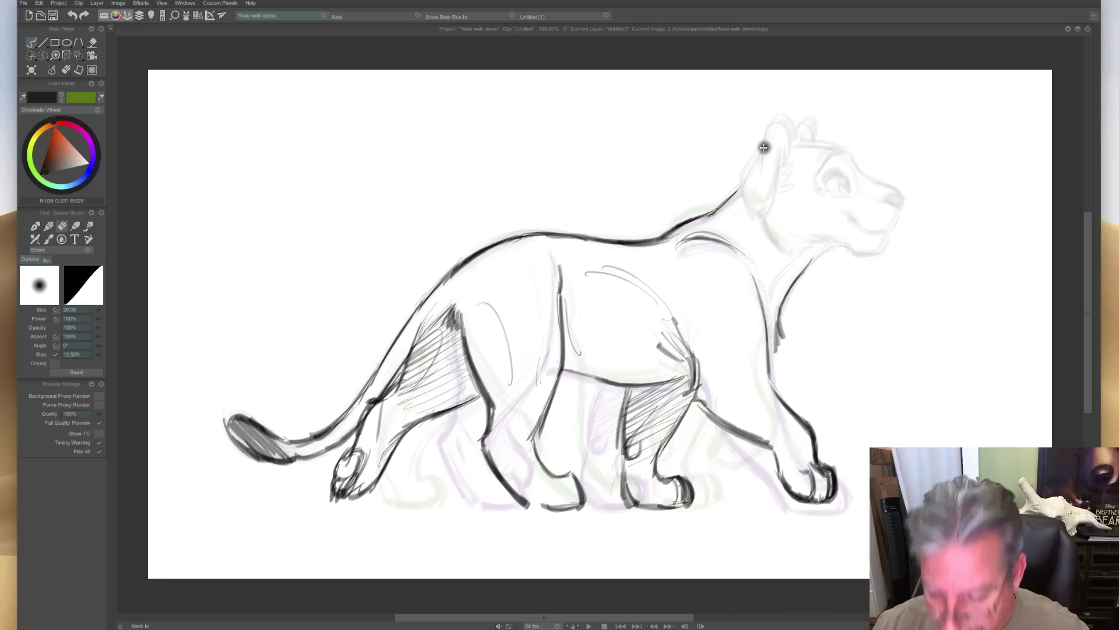
Raise the previous frame's opacity in the Light Table so its green ghost shows more strongly.
key(Tab)
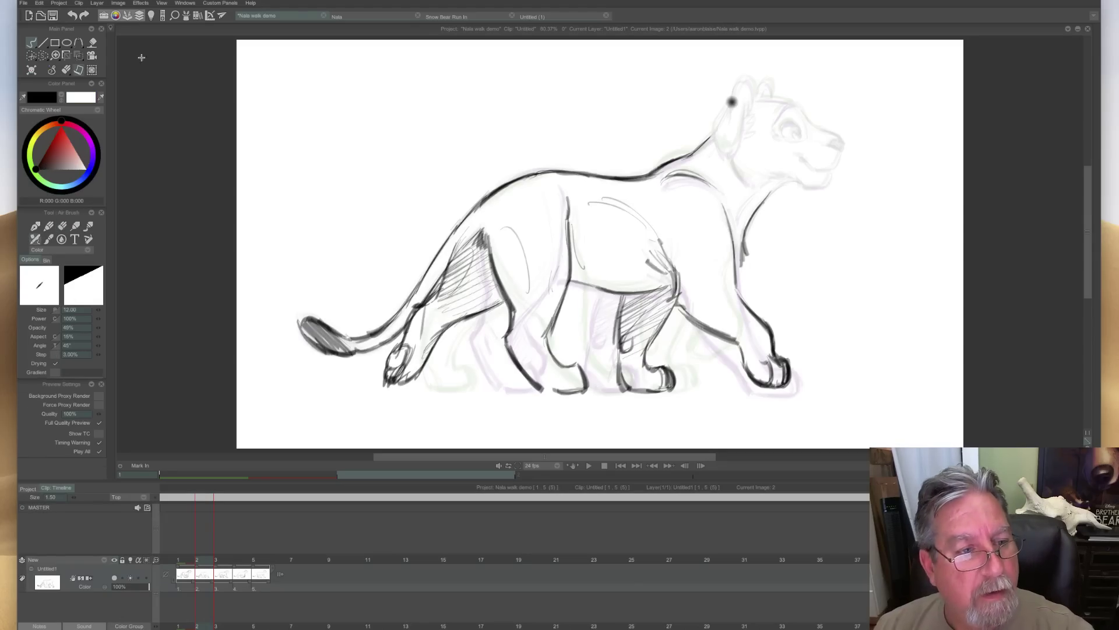
click(151, 15)
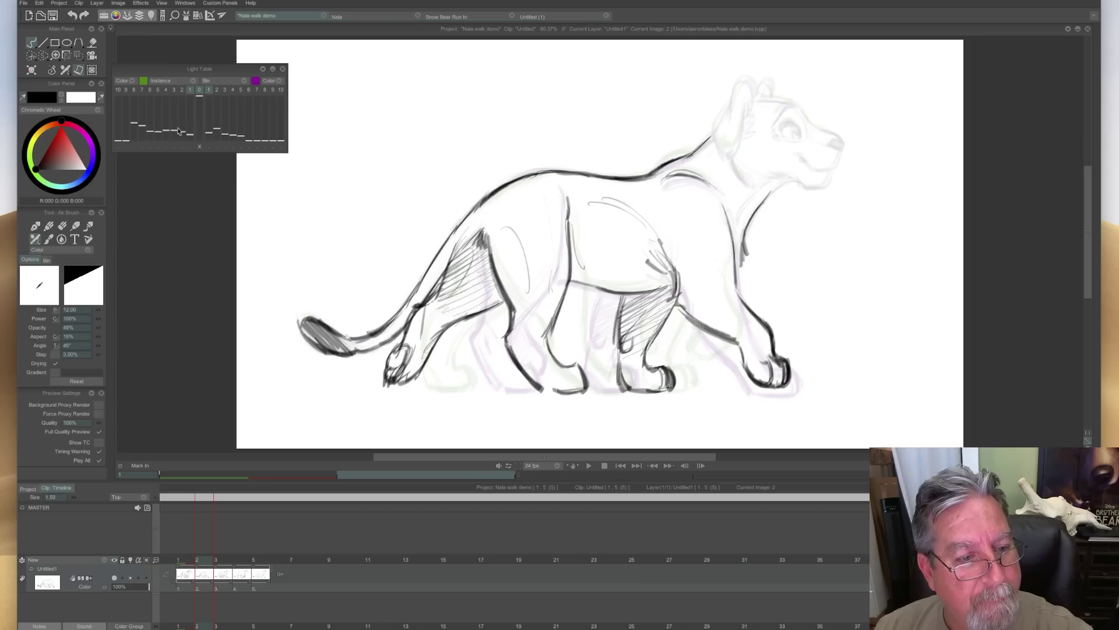
drag(187, 134, 187, 124)
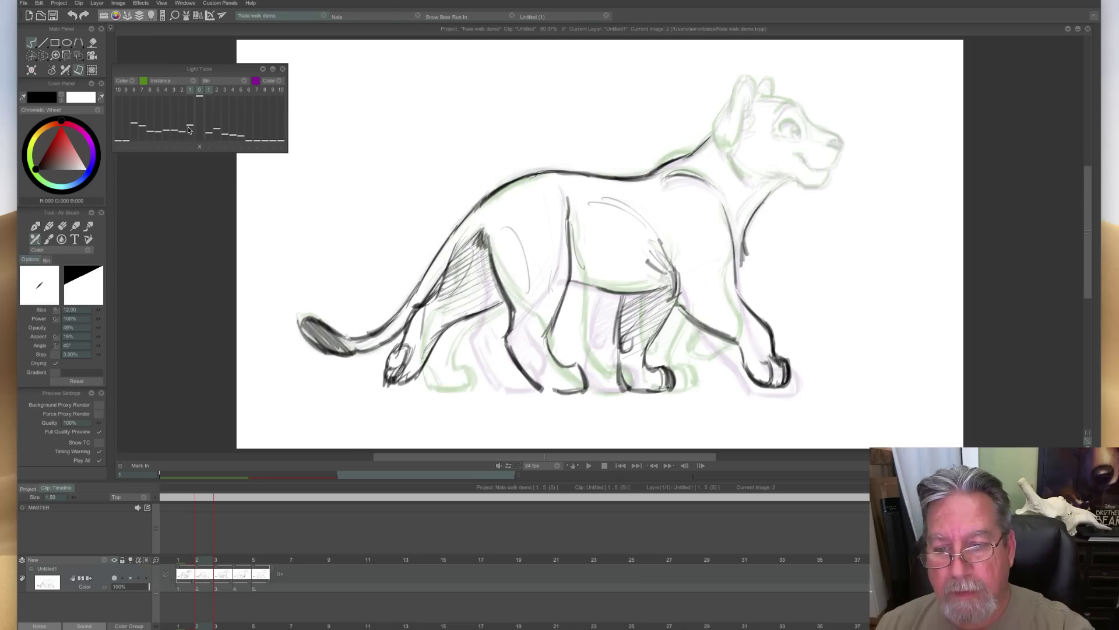
key(ctrl+t)
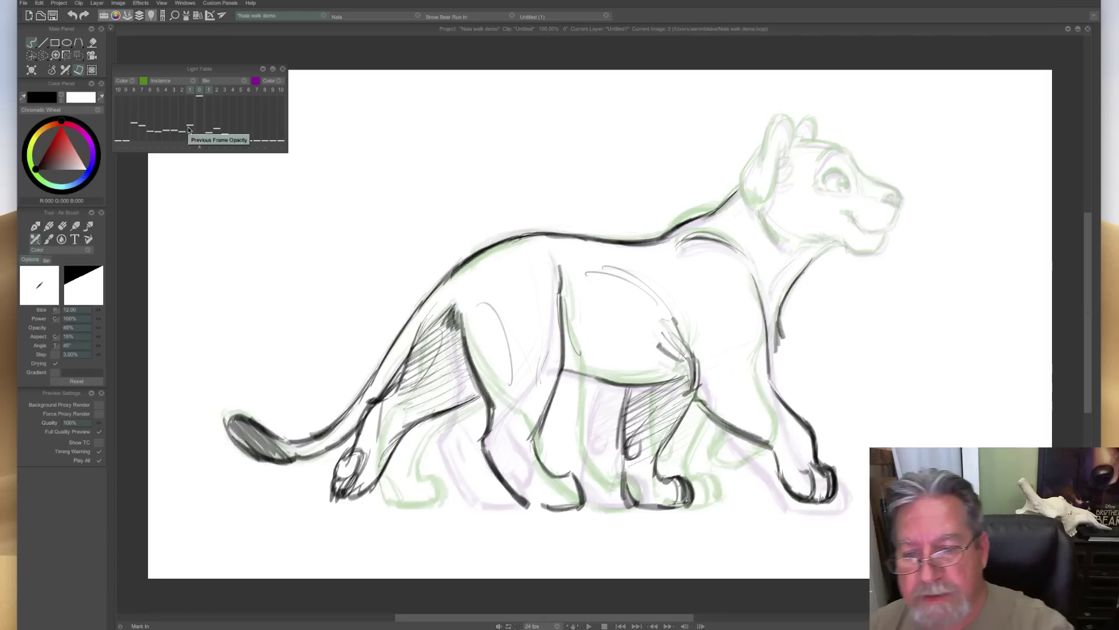
Outline both ears with inner fur tufts, and draw the face profile with brow, nose, mouth and chin.
drag(777, 158, 757, 206)
mouse_move(790, 133)
mouse_down()
mouse_move(785, 116)
mouse_move(790, 131)
mouse_move(773, 120)
mouse_move(742, 182)
mouse_move(751, 206)
mouse_move(769, 195)
mouse_up()
mouse_move(785, 142)
mouse_down()
mouse_move(777, 161)
mouse_move(815, 139)
mouse_move(802, 122)
mouse_up()
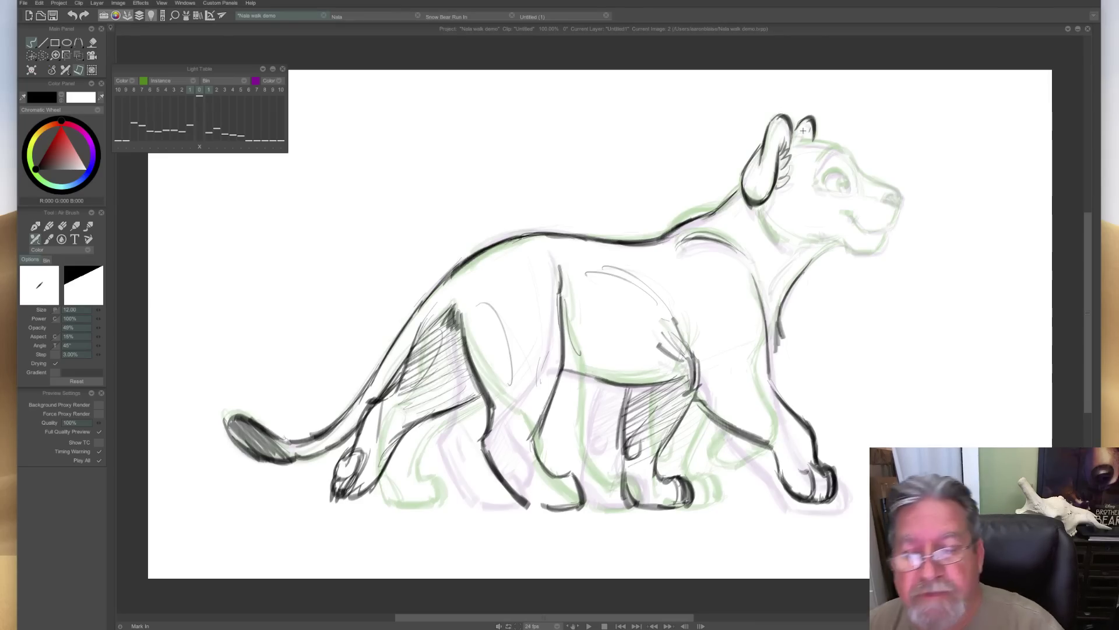
mouse_move(798, 139)
mouse_down()
mouse_move(839, 145)
mouse_move(810, 170)
mouse_move(900, 196)
mouse_move(878, 181)
mouse_move(897, 214)
mouse_move(887, 193)
mouse_move(880, 200)
mouse_move(897, 204)
mouse_move(886, 197)
mouse_move(888, 227)
mouse_move(866, 232)
mouse_move(844, 212)
mouse_move(876, 249)
mouse_move(884, 235)
mouse_move(855, 252)
mouse_move(837, 237)
mouse_up()
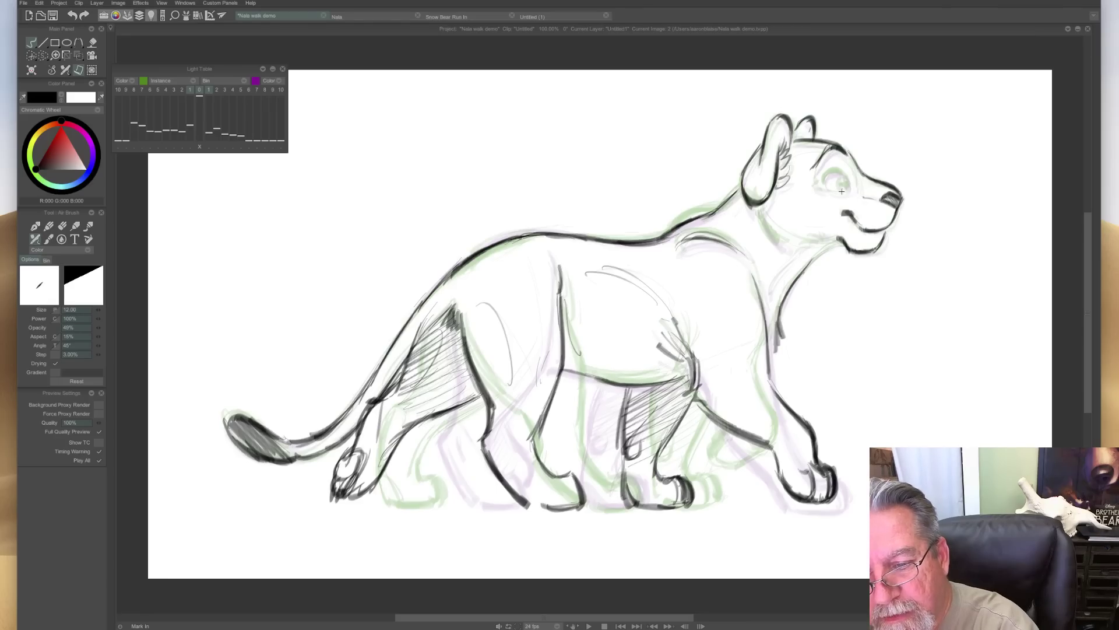
Draw the eye with its dark pupil, lids and corner markings, and add the cheek's curved rear edge.
drag(829, 174, 842, 177)
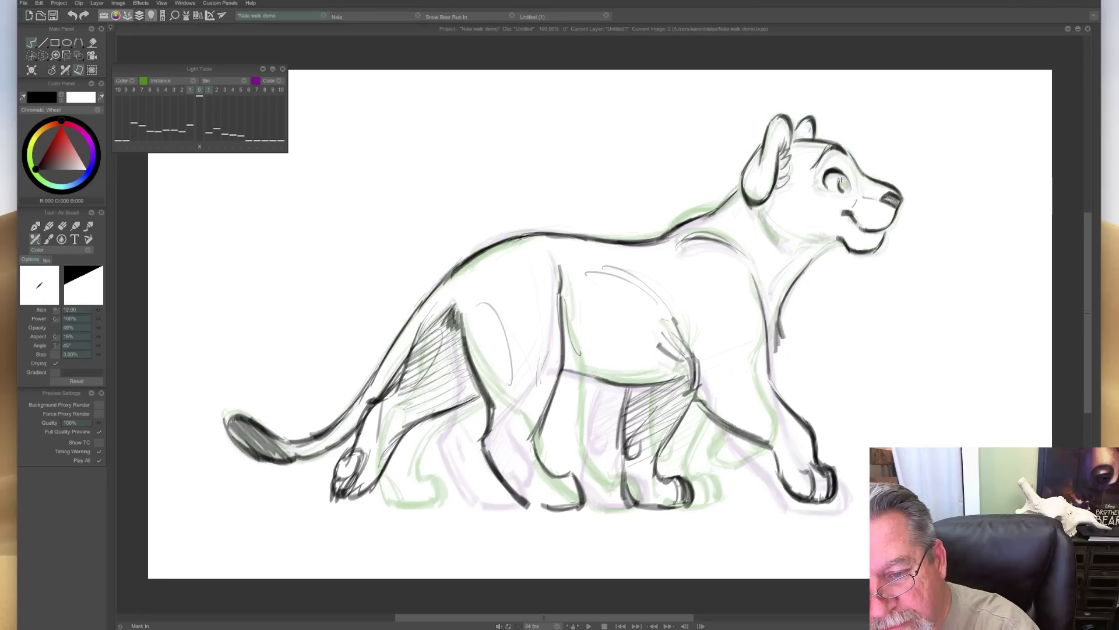
drag(846, 185, 840, 185)
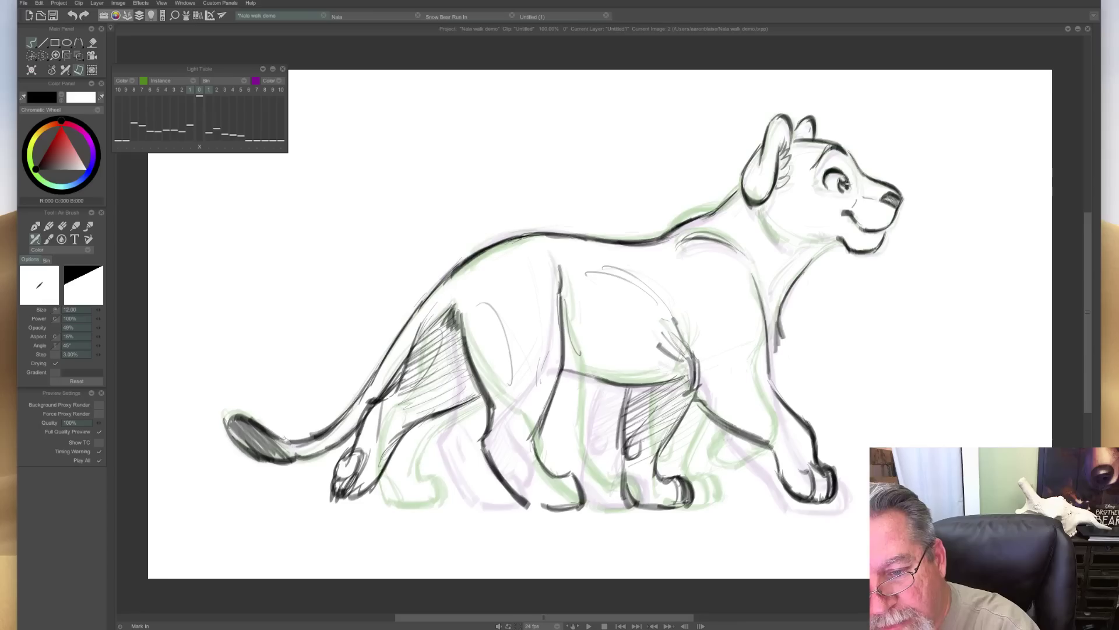
mouse_move(835, 192)
mouse_down()
mouse_move(848, 190)
mouse_move(805, 191)
mouse_up()
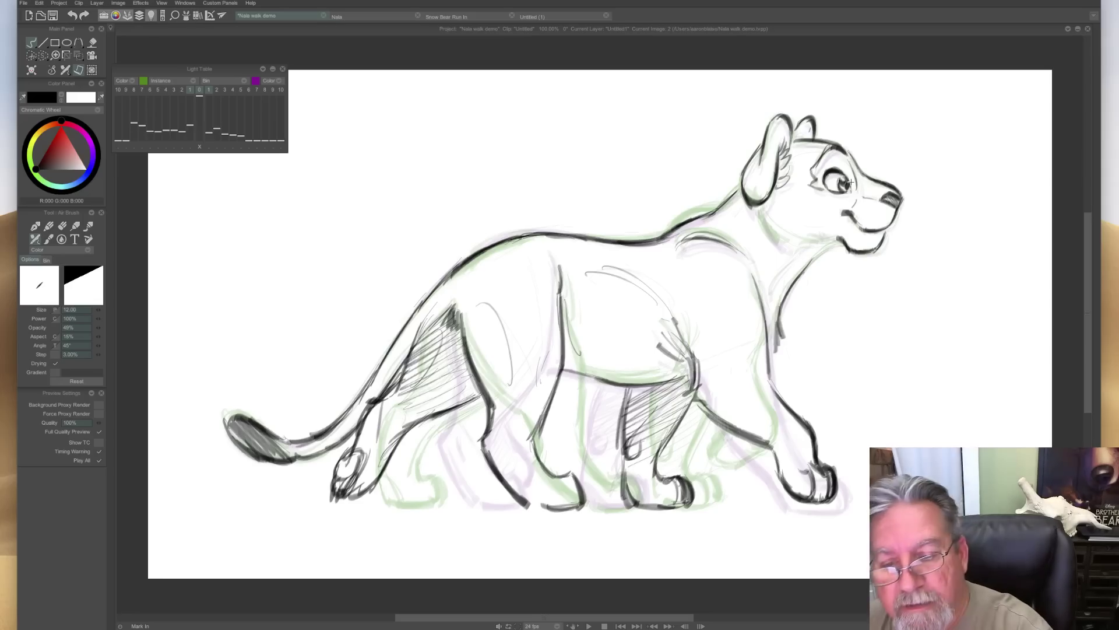
mouse_move(760, 203)
mouse_down()
mouse_move(776, 239)
mouse_move(765, 219)
mouse_up()
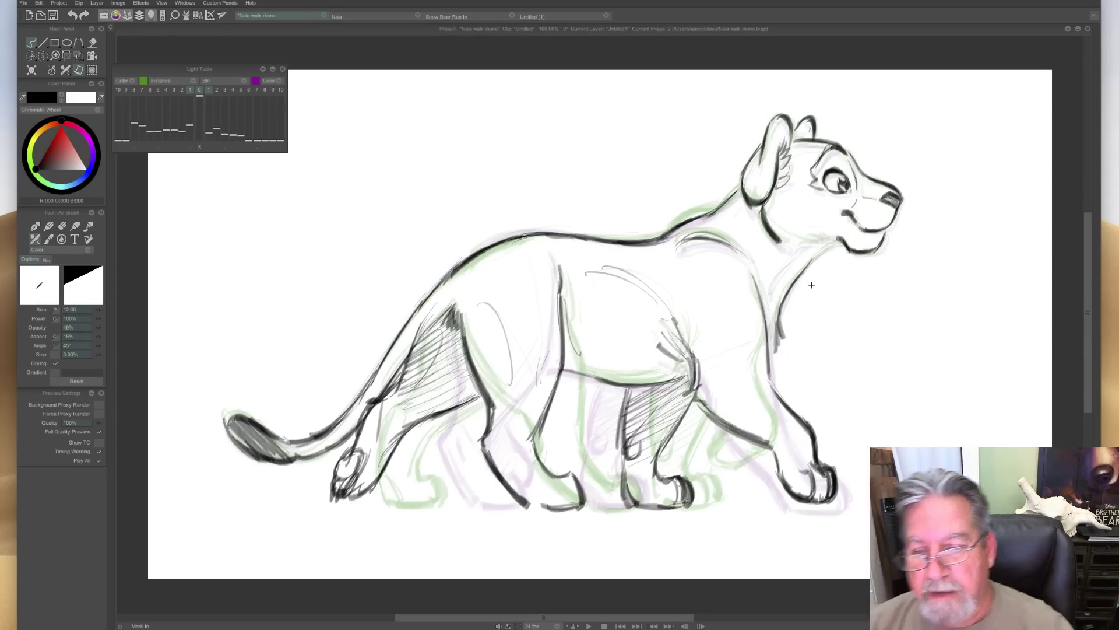
Compare the finished head with the preceding pose and select the whole head with a freehand outline.
key(Left)
key(Right)
key(Left)
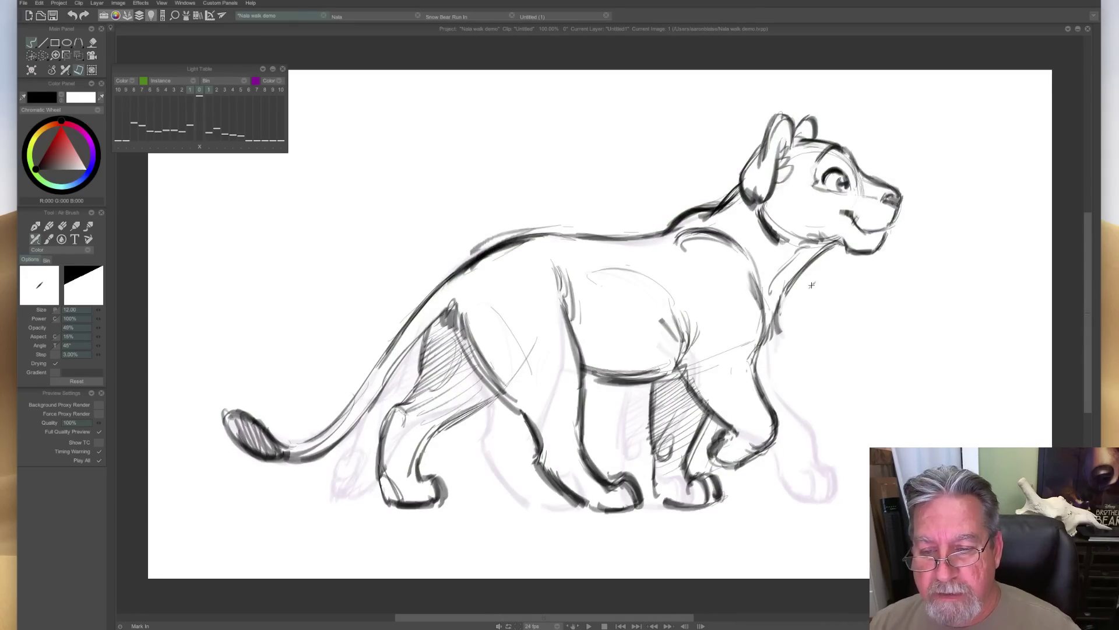
key(Right)
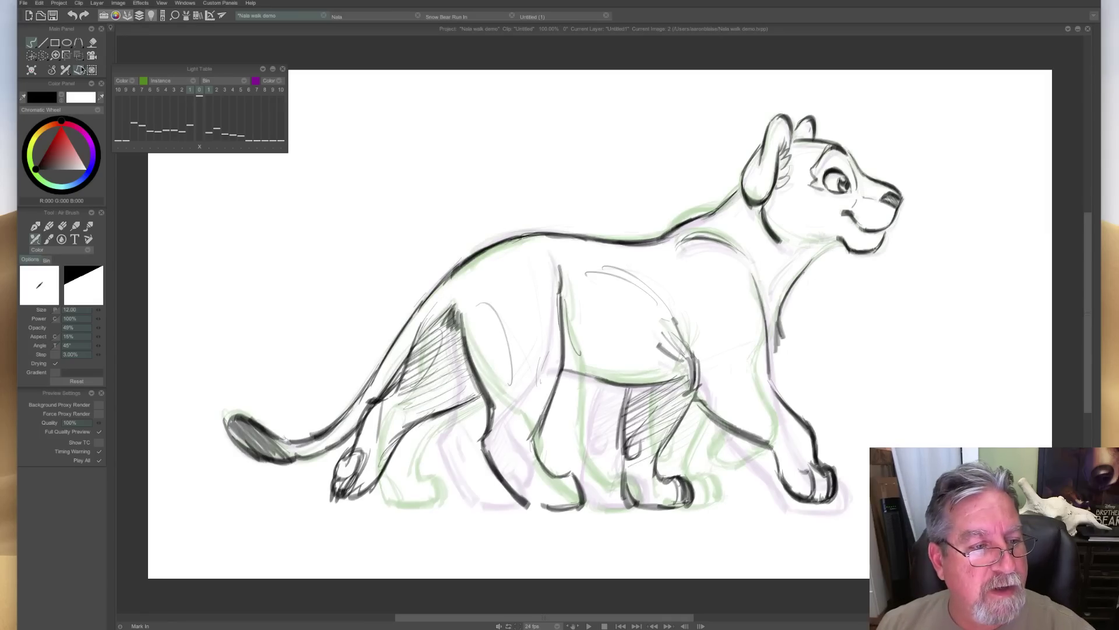
click(43, 57)
mouse_move(796, 285)
mouse_down()
mouse_move(742, 209)
mouse_move(732, 173)
mouse_move(766, 102)
mouse_move(877, 132)
mouse_move(906, 242)
mouse_move(847, 281)
mouse_move(807, 267)
mouse_move(787, 277)
mouse_up()
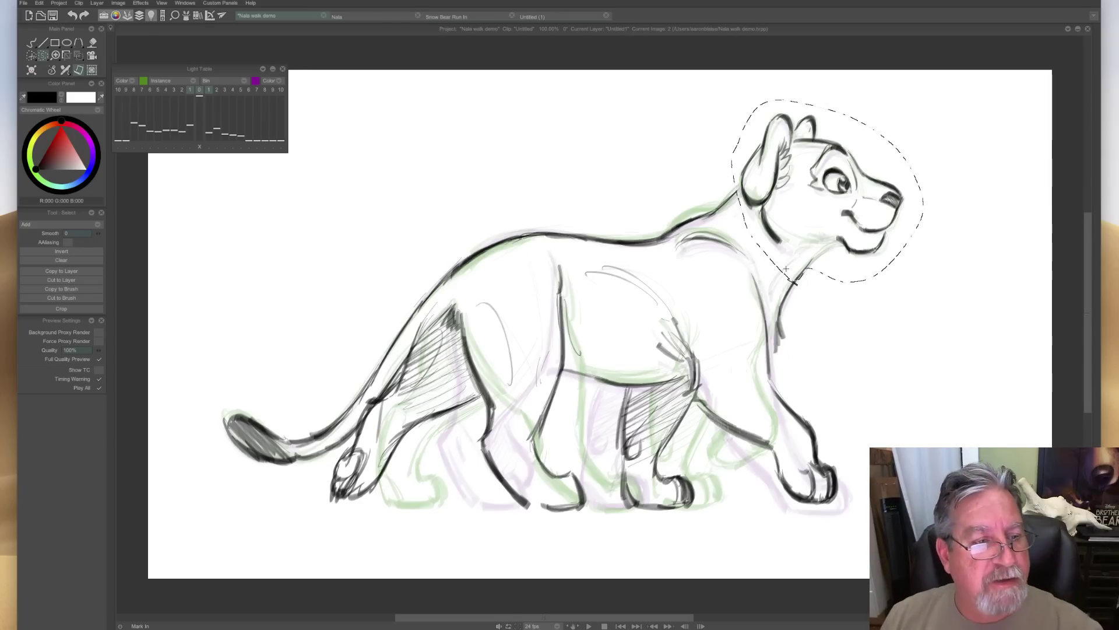
Try transforming the selected head with panning X 1, Y -7 and a rotation of -4.31°.
click(79, 55)
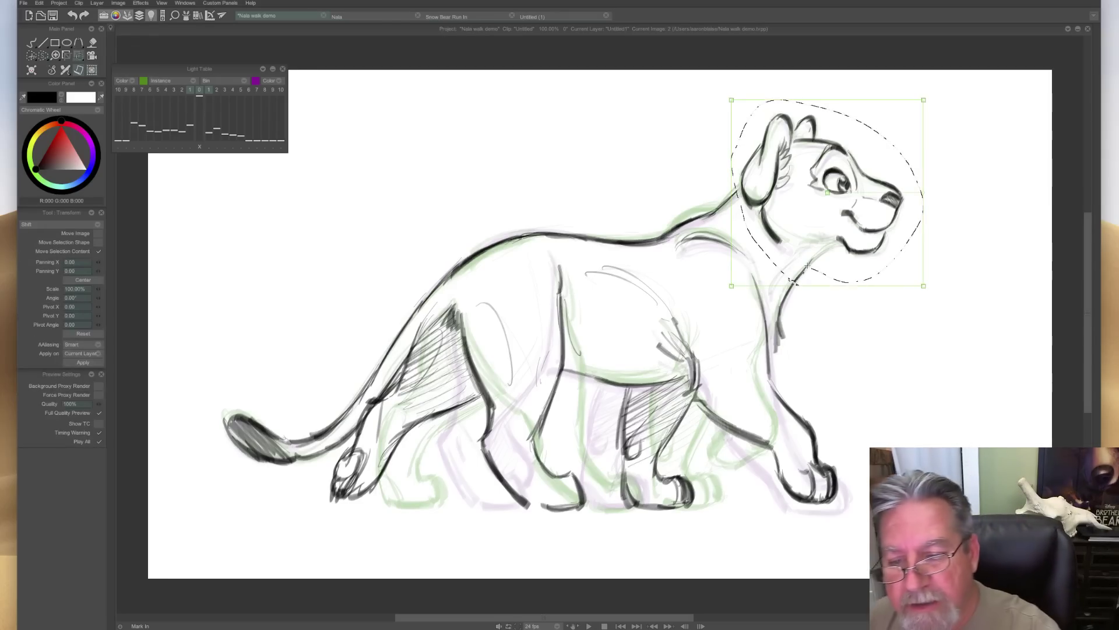
drag(806, 263, 809, 262)
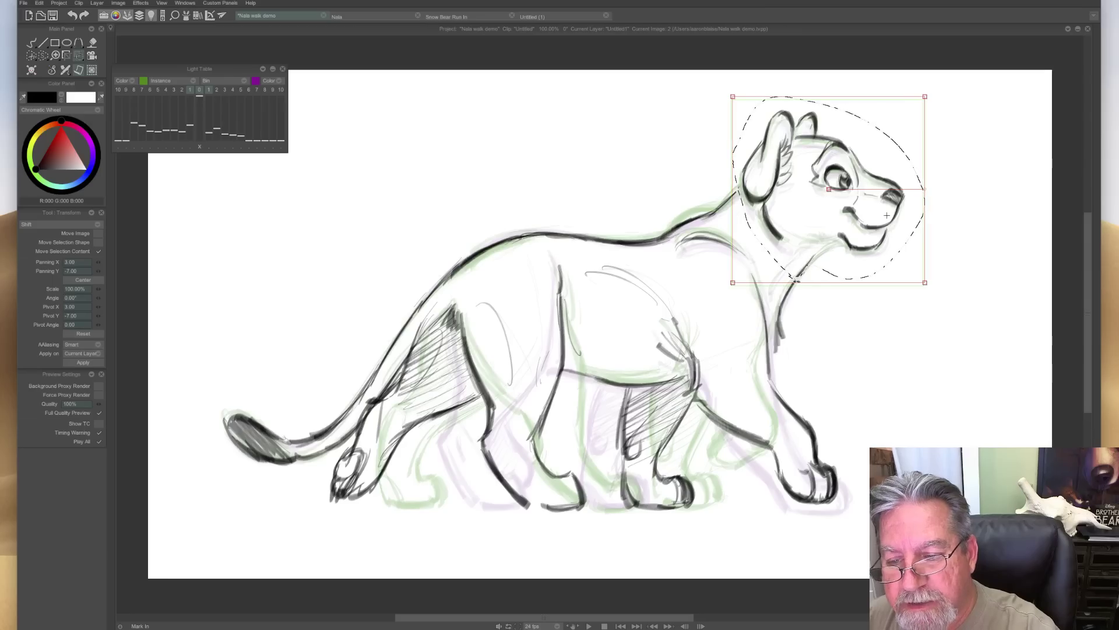
drag(923, 189, 916, 184)
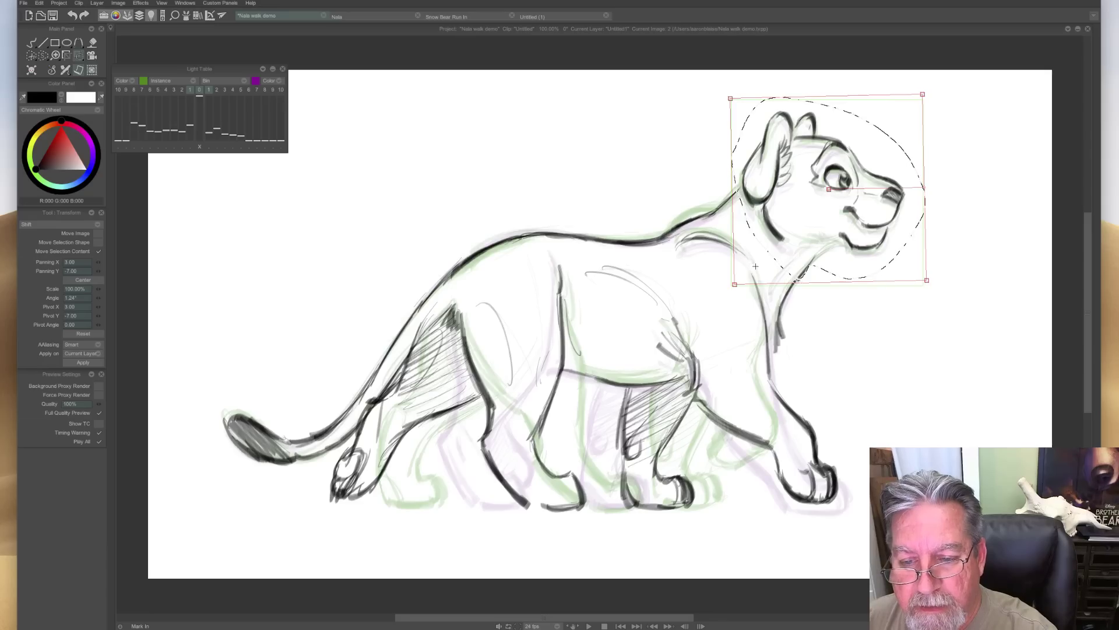
drag(922, 190, 917, 197)
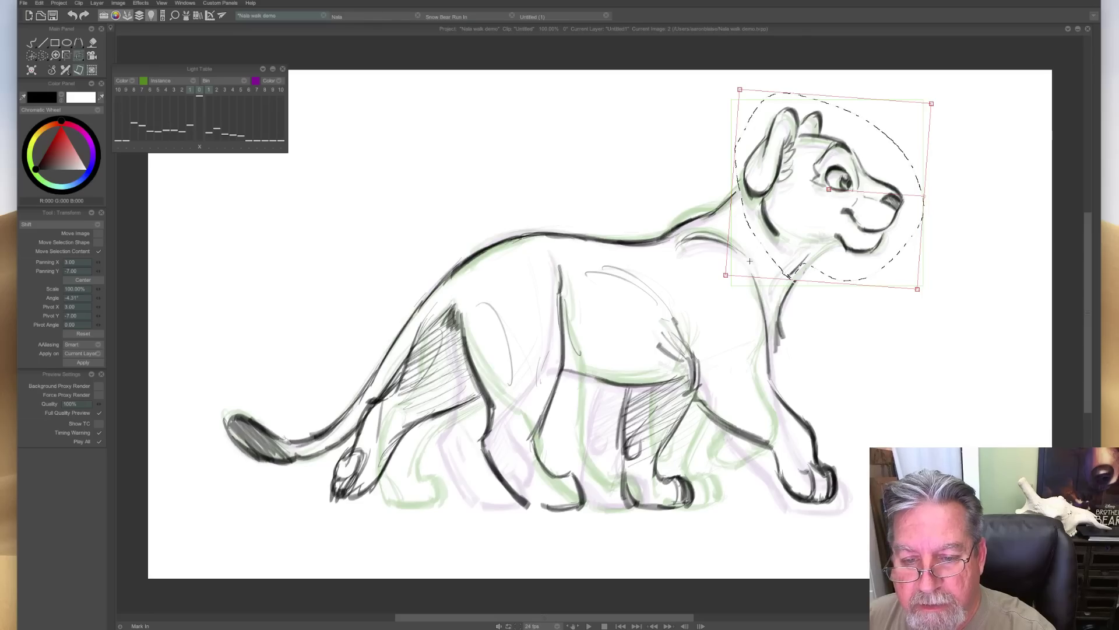
drag(747, 262, 746, 261)
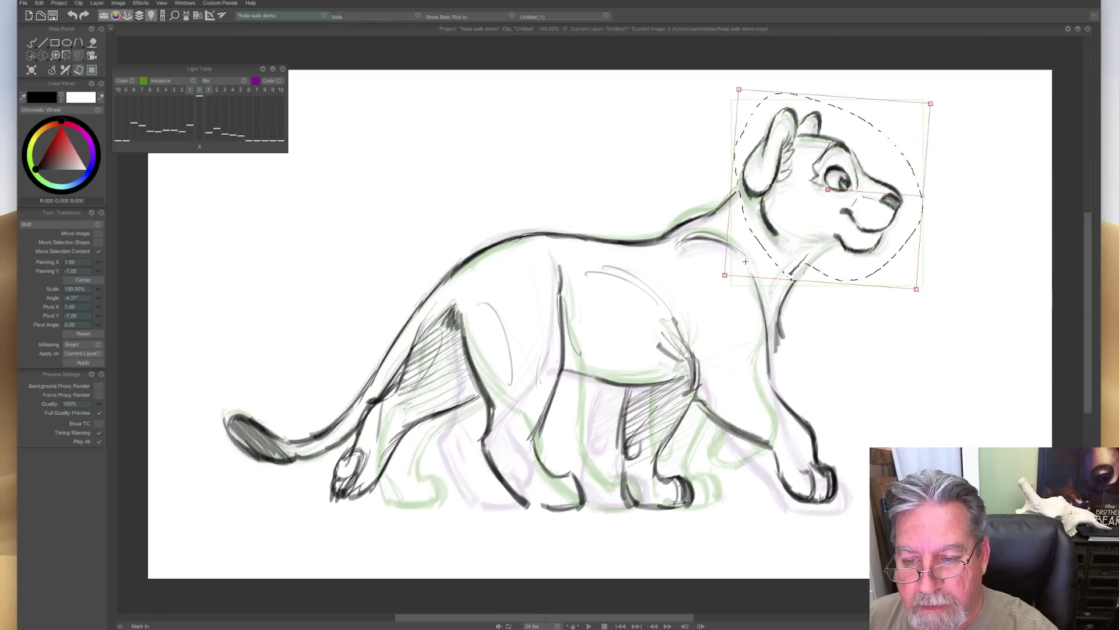
key(Return)
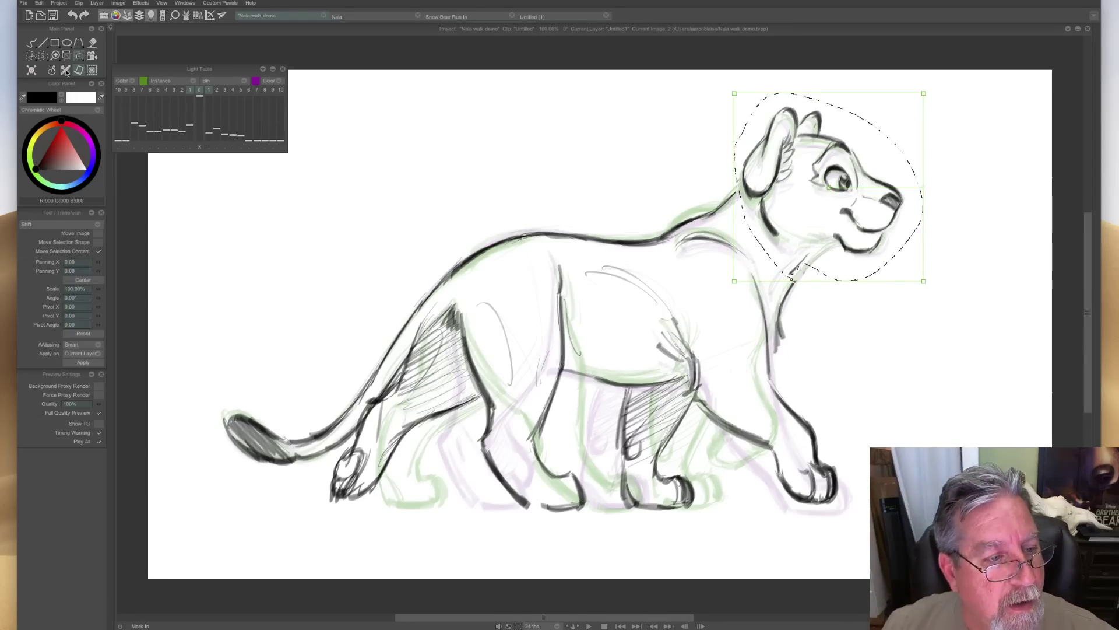
Clear the head selection and return to freehand drawing with the brush.
right_click(43, 55)
click(79, 150)
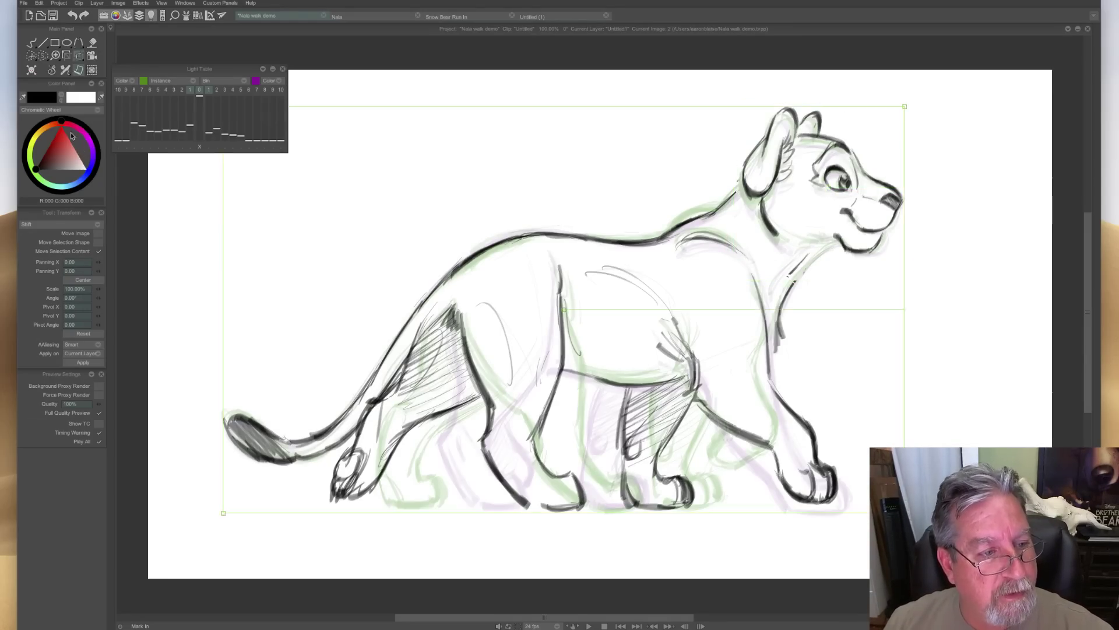
right_click(56, 74)
click(59, 77)
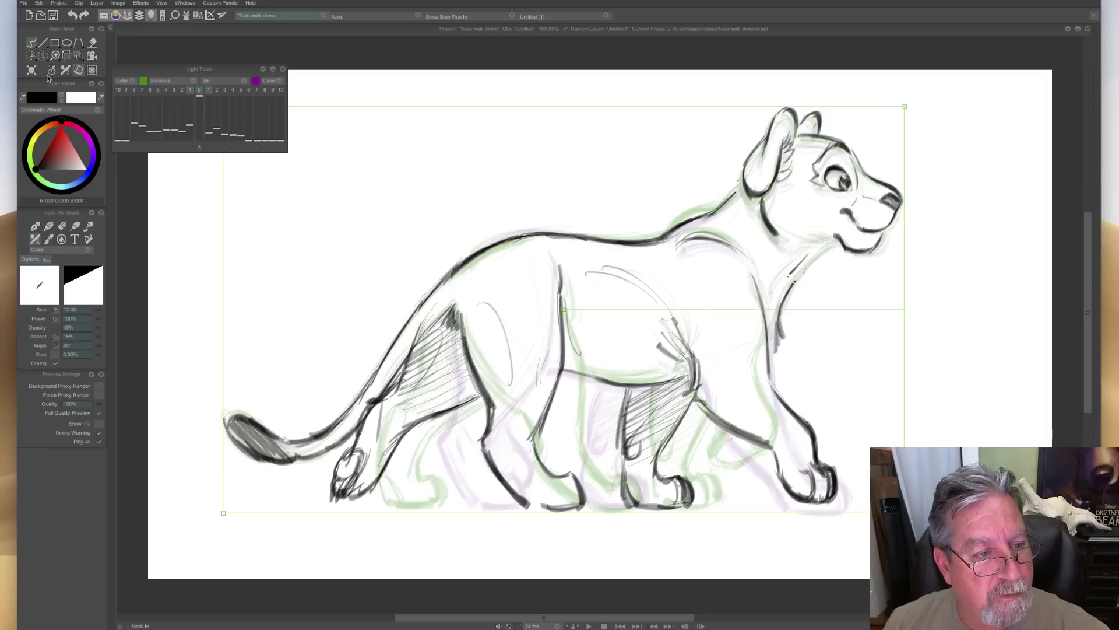
Undo the head's shift and rotation after reviewing it on the timeline, and start transforming the selected head again.
key(Tab)
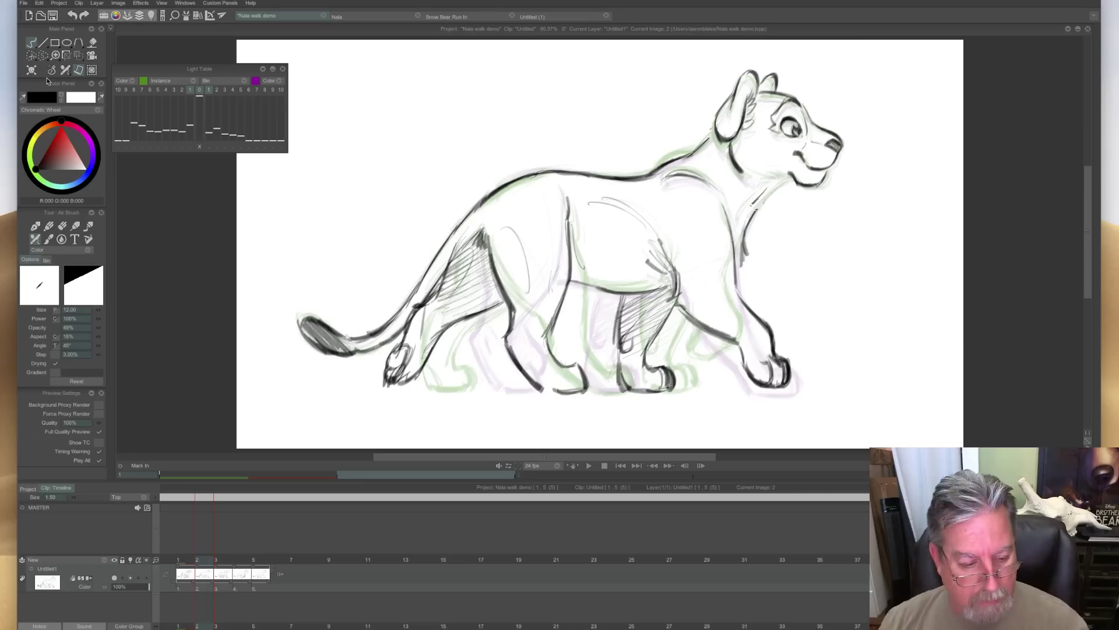
mouse_move(201, 559)
mouse_down()
mouse_move(166, 566)
mouse_move(261, 565)
mouse_move(149, 567)
mouse_move(237, 578)
mouse_move(204, 577)
mouse_move(195, 580)
mouse_move(216, 583)
mouse_move(174, 597)
mouse_move(261, 599)
mouse_move(174, 597)
mouse_move(235, 595)
mouse_move(189, 596)
mouse_move(202, 596)
mouse_up()
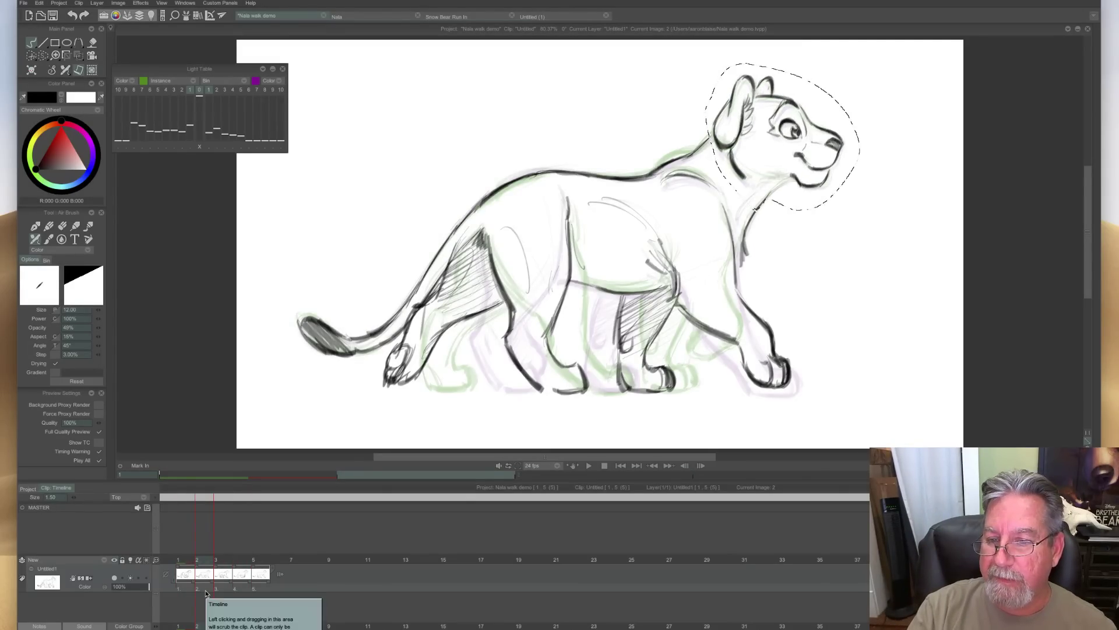
click(82, 56)
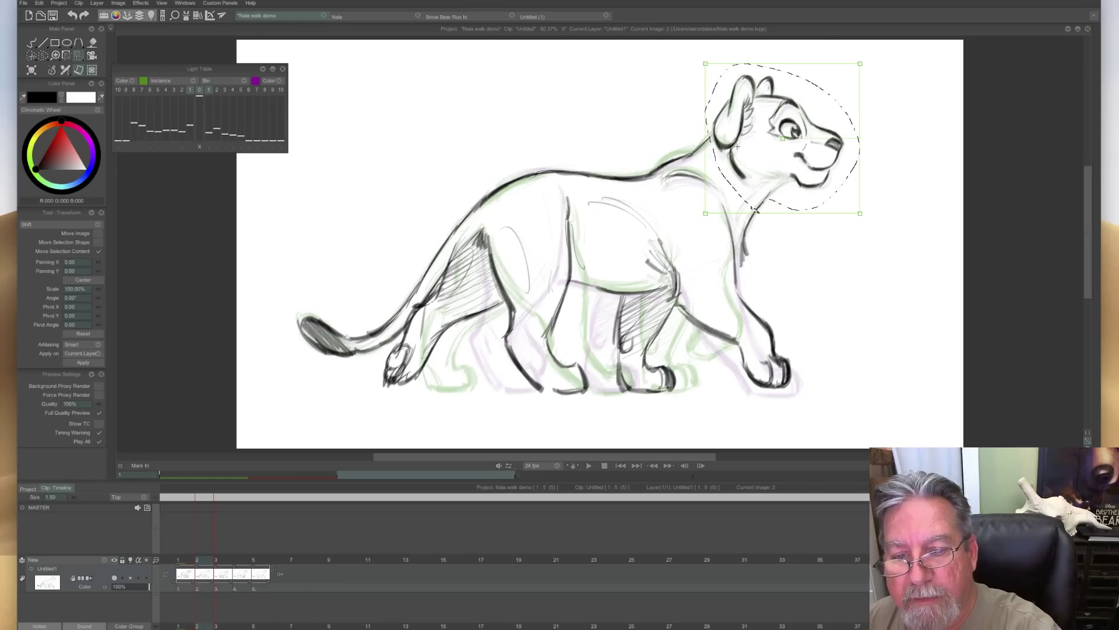
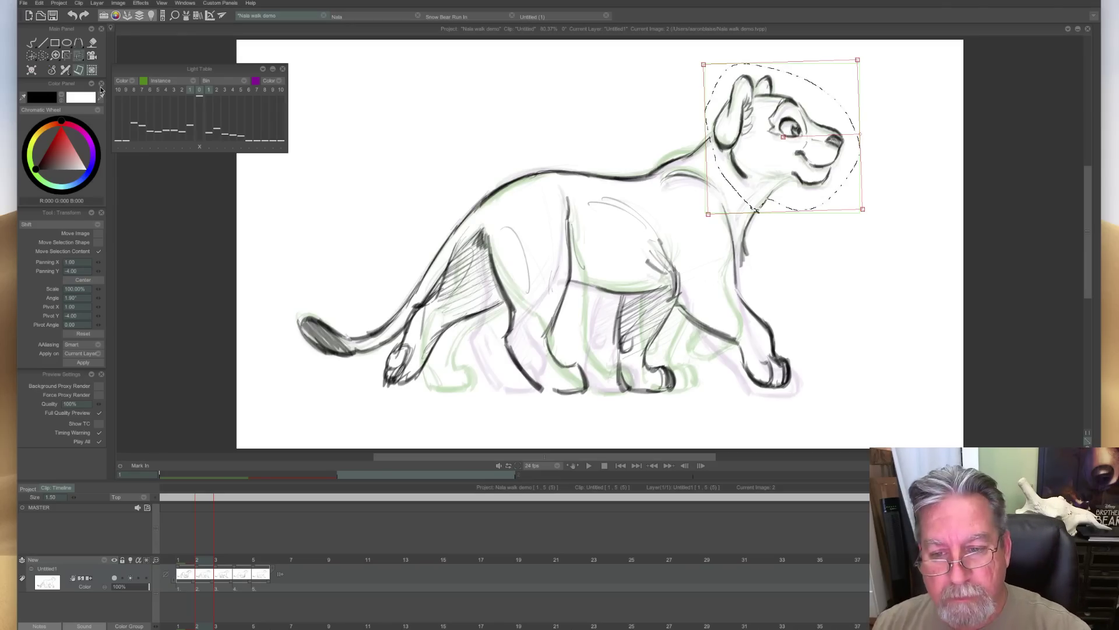
Apply the frame 2 head transform with panning X 1, Y -4 and a 1.90° rotation, and return to the airbrush.
key(Return)
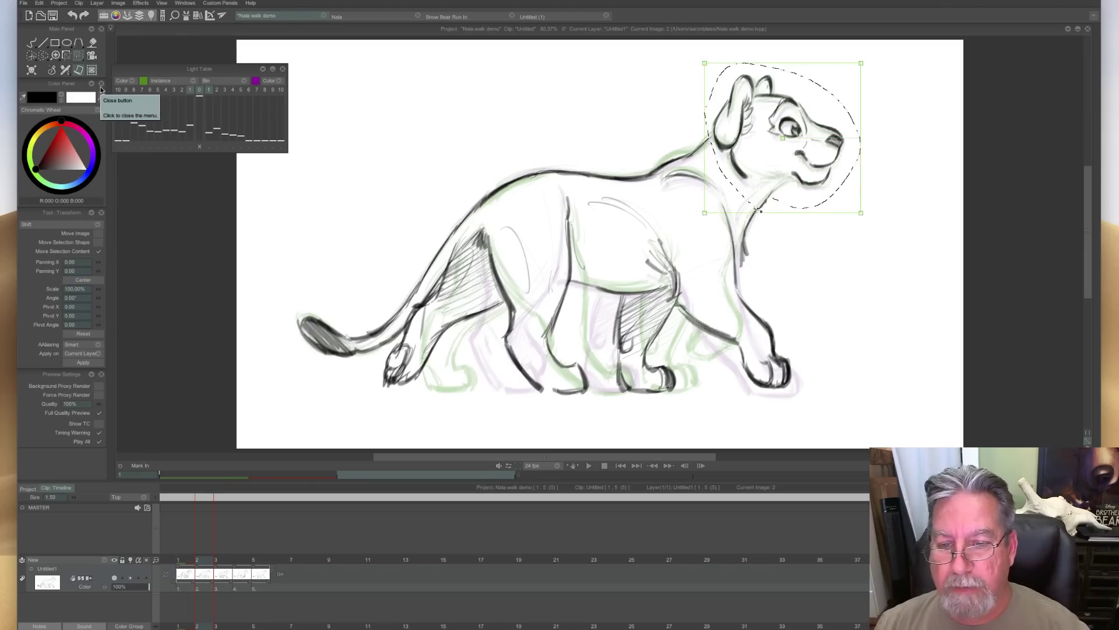
click(66, 71)
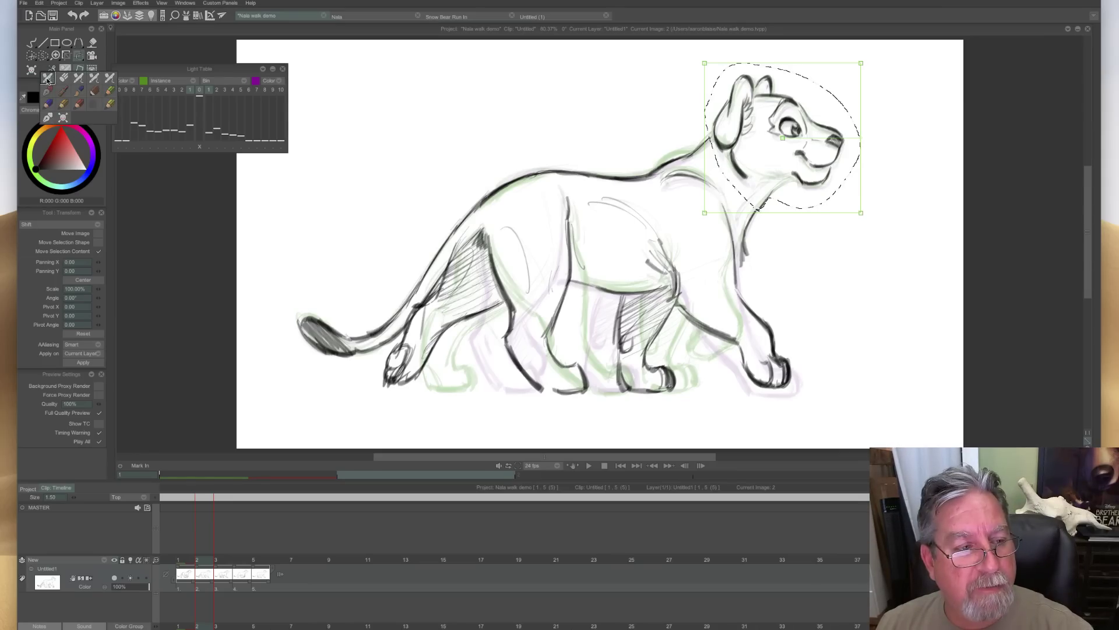
click(48, 78)
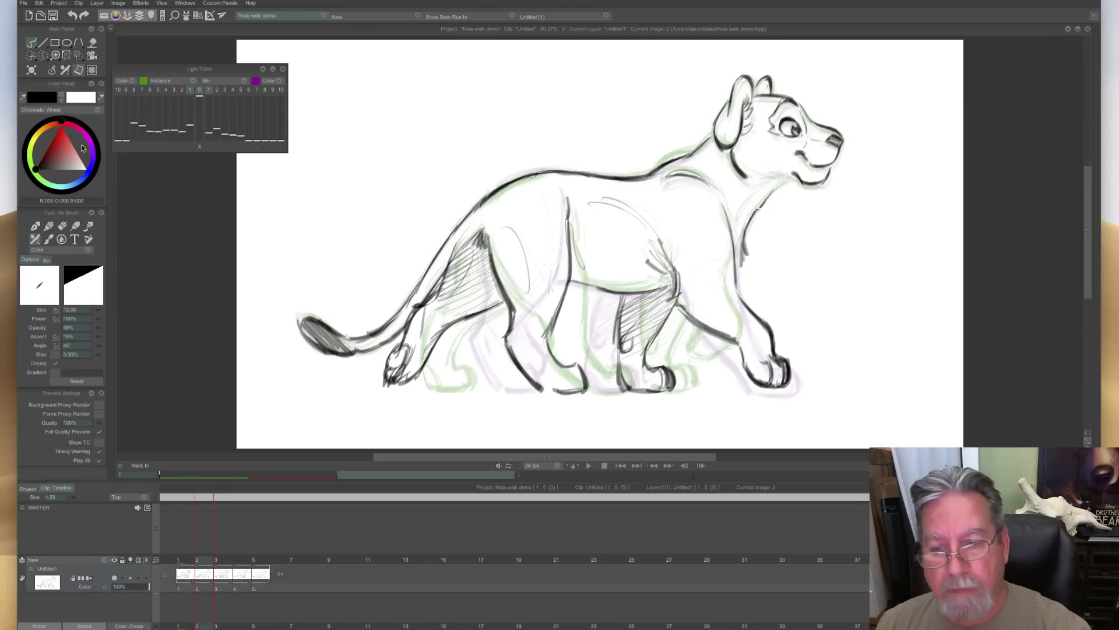
Scrub between frames 1, 2 and 3 to check how the adjusted head moves.
mouse_move(200, 561)
mouse_down()
mouse_move(179, 560)
mouse_move(241, 563)
mouse_move(164, 573)
mouse_move(259, 581)
mouse_move(171, 576)
mouse_move(255, 575)
mouse_move(211, 574)
mouse_move(225, 570)
mouse_up()
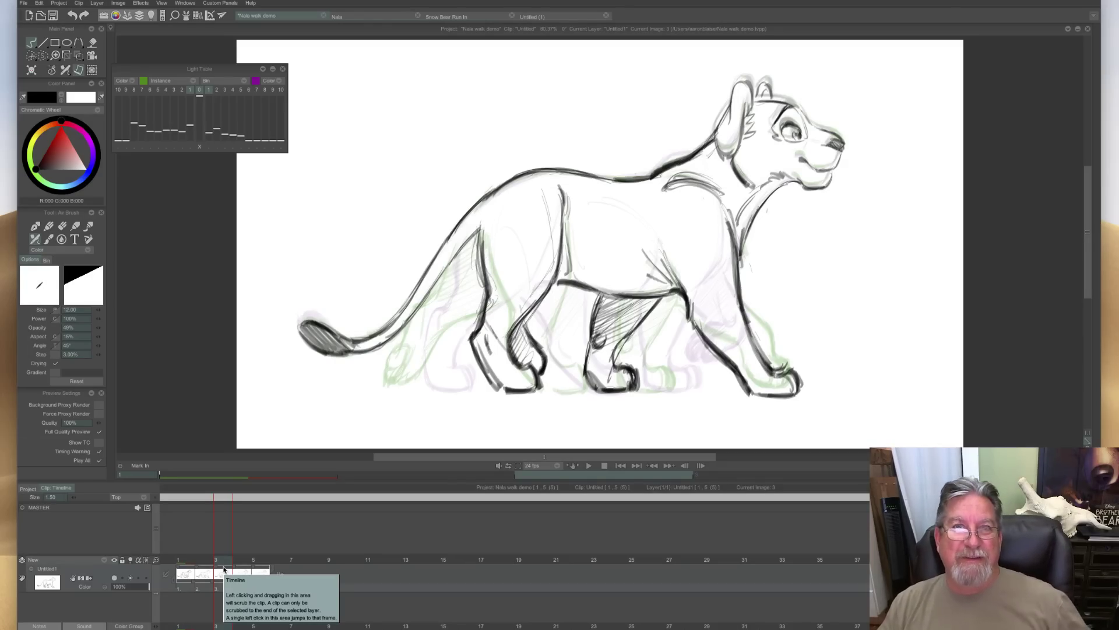
mouse_move(223, 564)
mouse_down()
mouse_move(156, 568)
mouse_move(278, 577)
mouse_move(159, 574)
mouse_move(196, 574)
mouse_move(210, 550)
mouse_up()
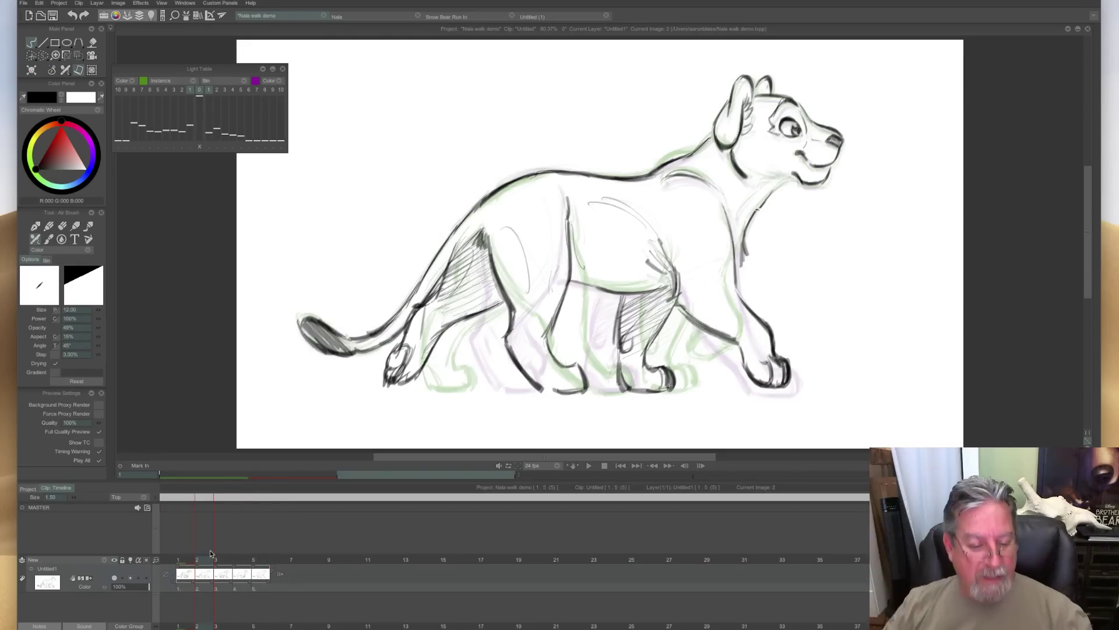
click(178, 562)
drag(179, 564, 207, 576)
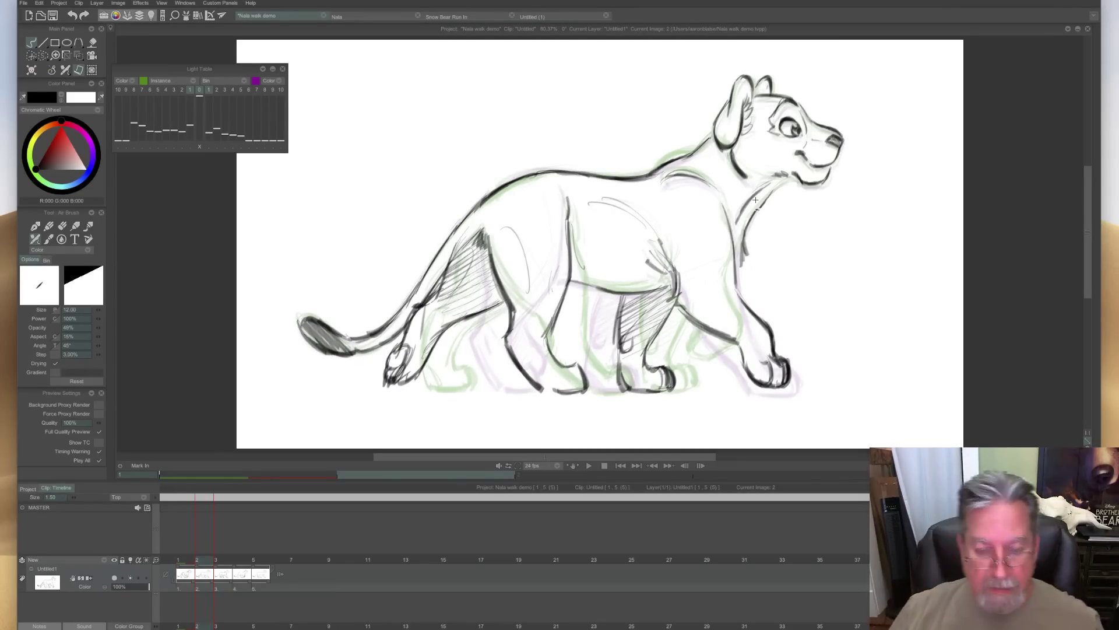
Darken the throat line between the chin and the chest on frame 2 in the enlarged canvas view.
key(Tab)
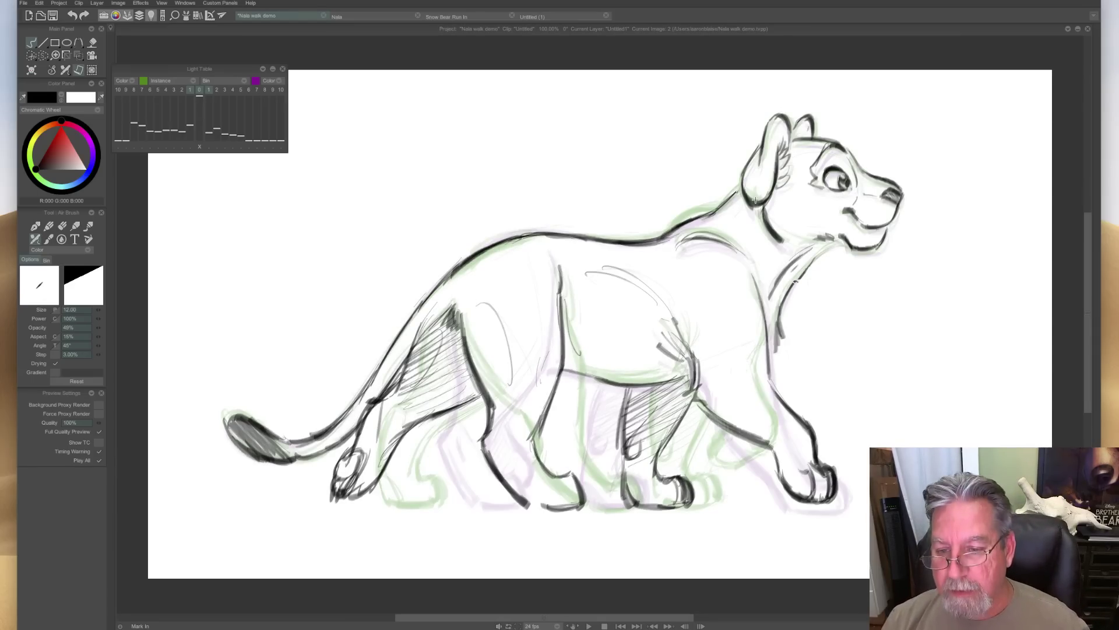
mouse_move(838, 241)
mouse_down()
mouse_move(808, 266)
mouse_move(824, 249)
mouse_move(803, 273)
mouse_up()
key(Tab)
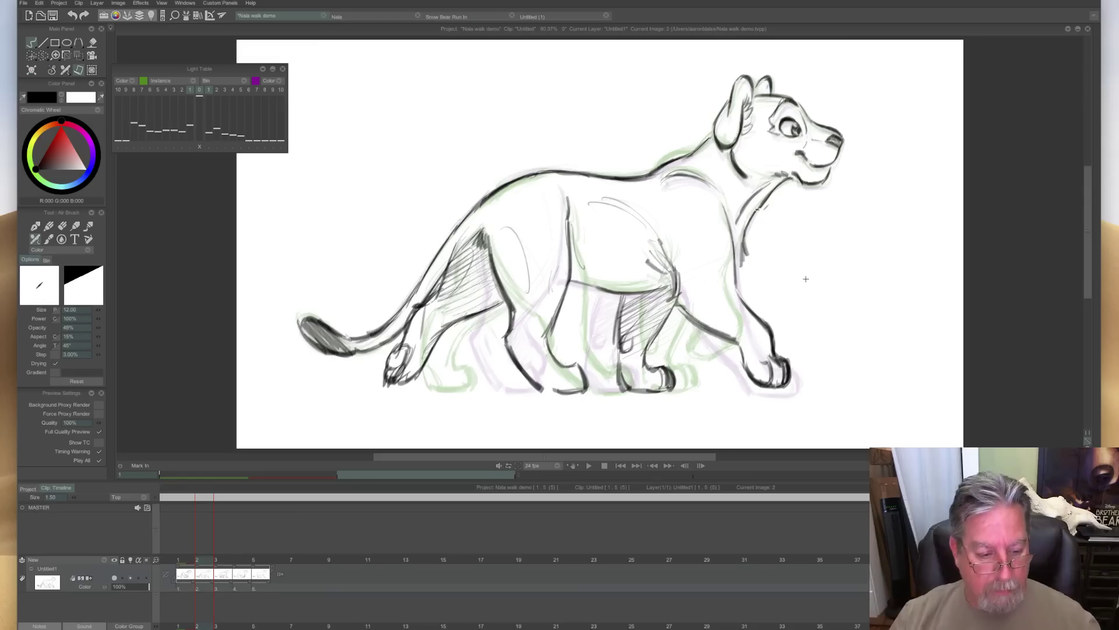
Extend frame 4 by one exposure and turn the added frame 5 into a blank drawing.
mouse_move(211, 560)
mouse_down()
mouse_move(186, 561)
mouse_move(265, 563)
mouse_move(182, 564)
mouse_move(229, 573)
mouse_move(186, 574)
mouse_move(270, 583)
mouse_up()
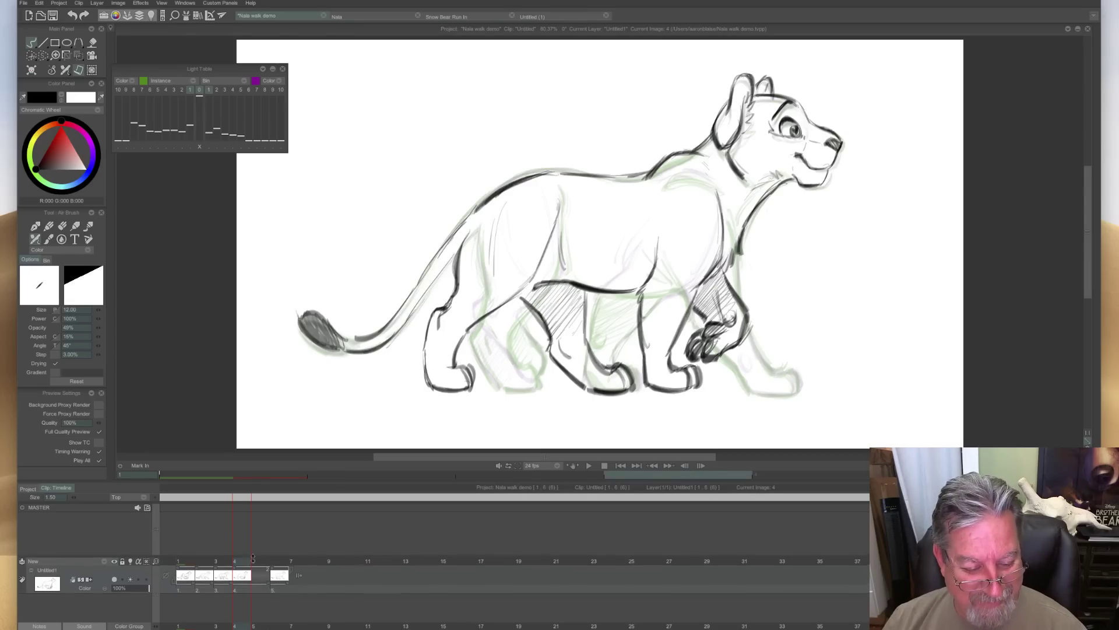
click(255, 563)
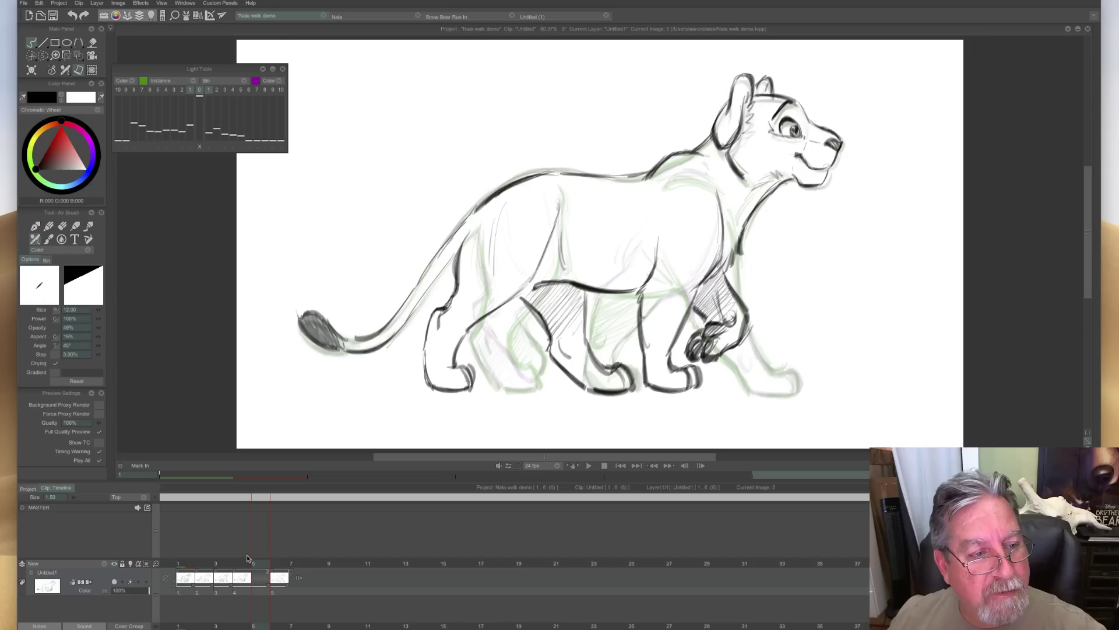
click(32, 71)
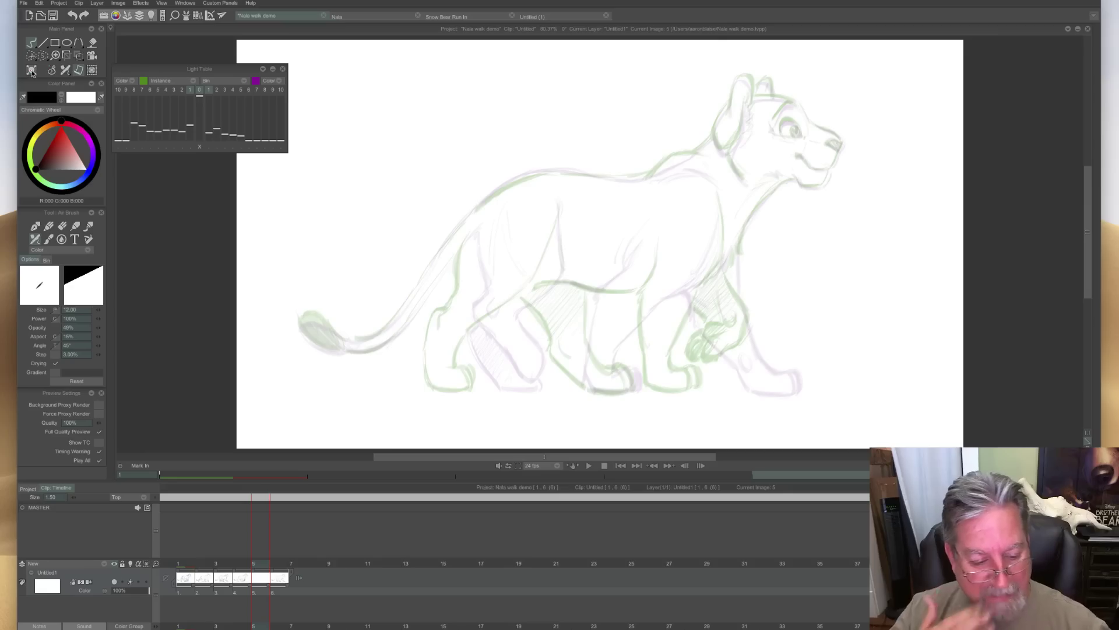
Set the light table to ghost only the third previous frame, switching off the adjacent previous and next frames.
click(173, 90)
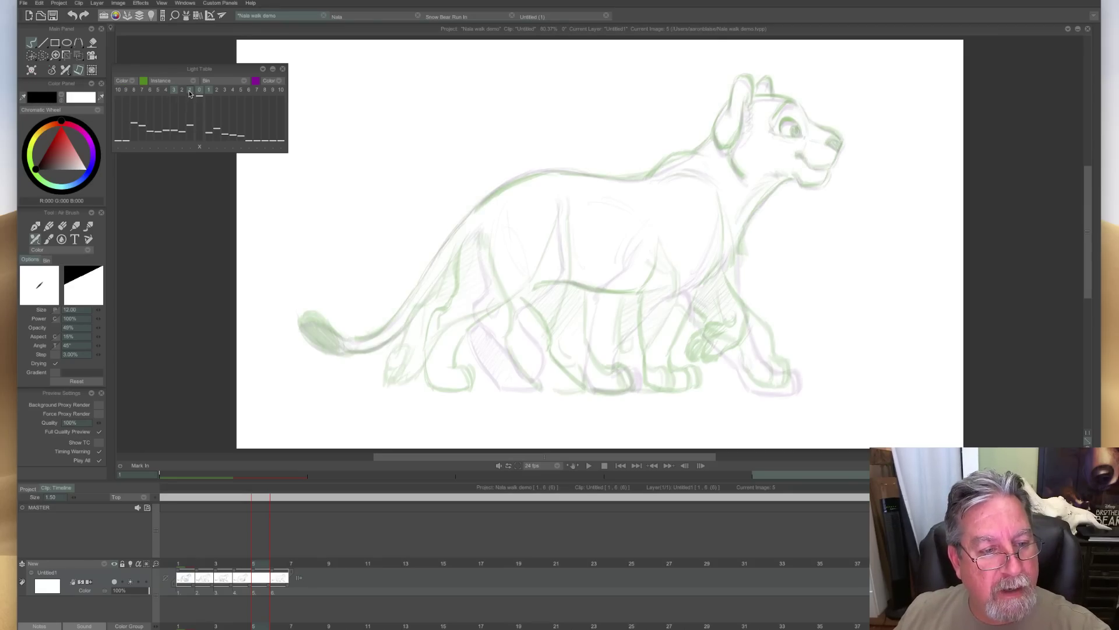
click(190, 90)
click(209, 89)
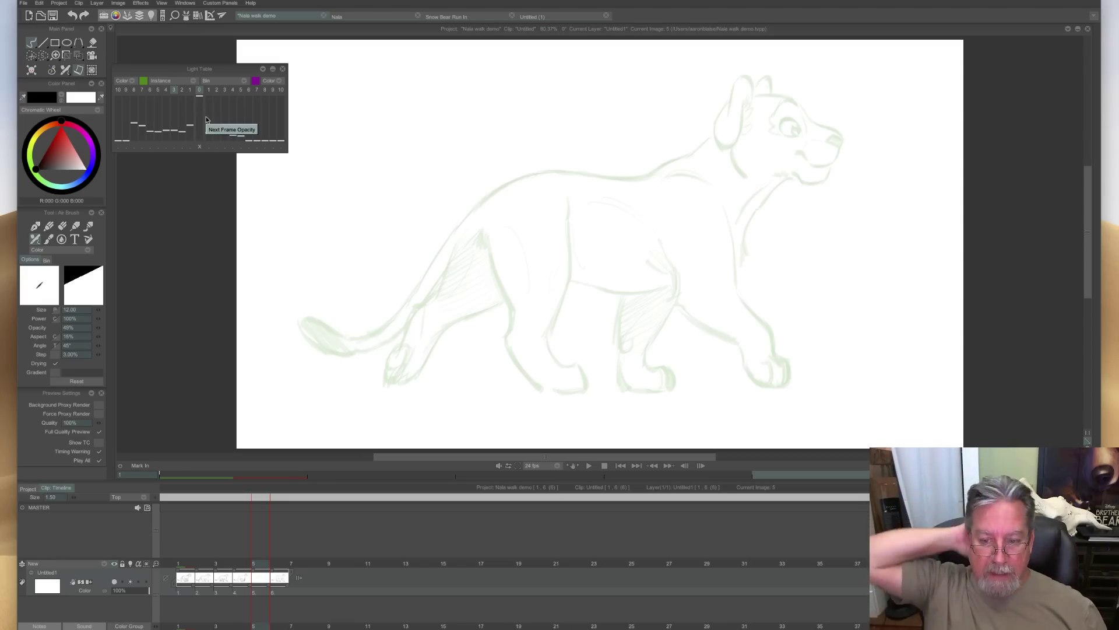
Review the earlier poses on the timeline, return to blank frame 5 and close the light table.
drag(257, 565, 164, 575)
click(204, 578)
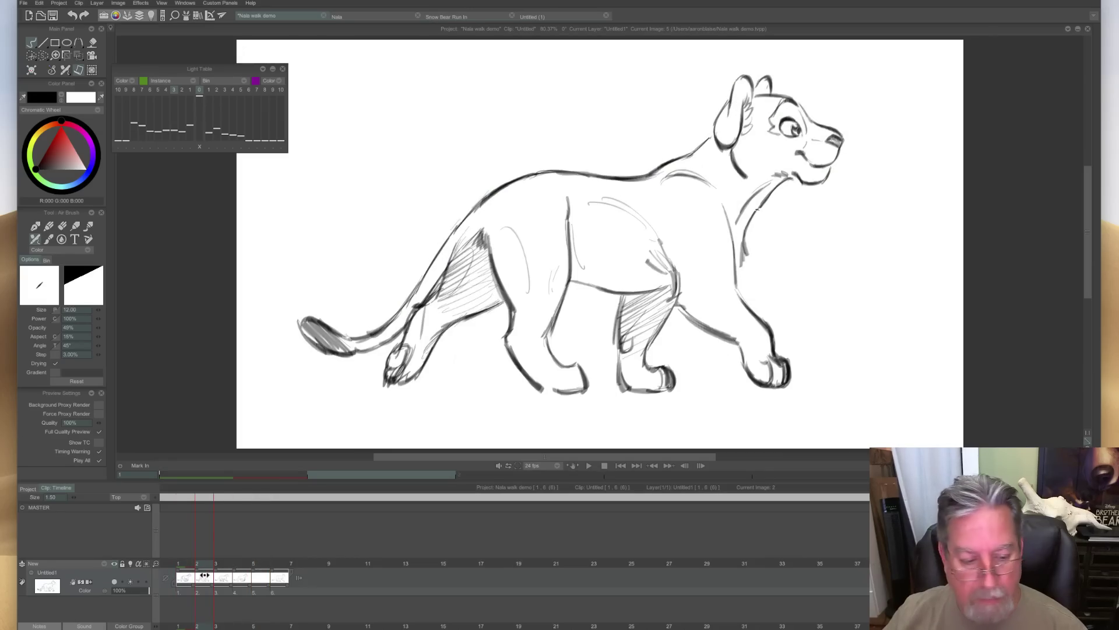
drag(205, 574, 257, 579)
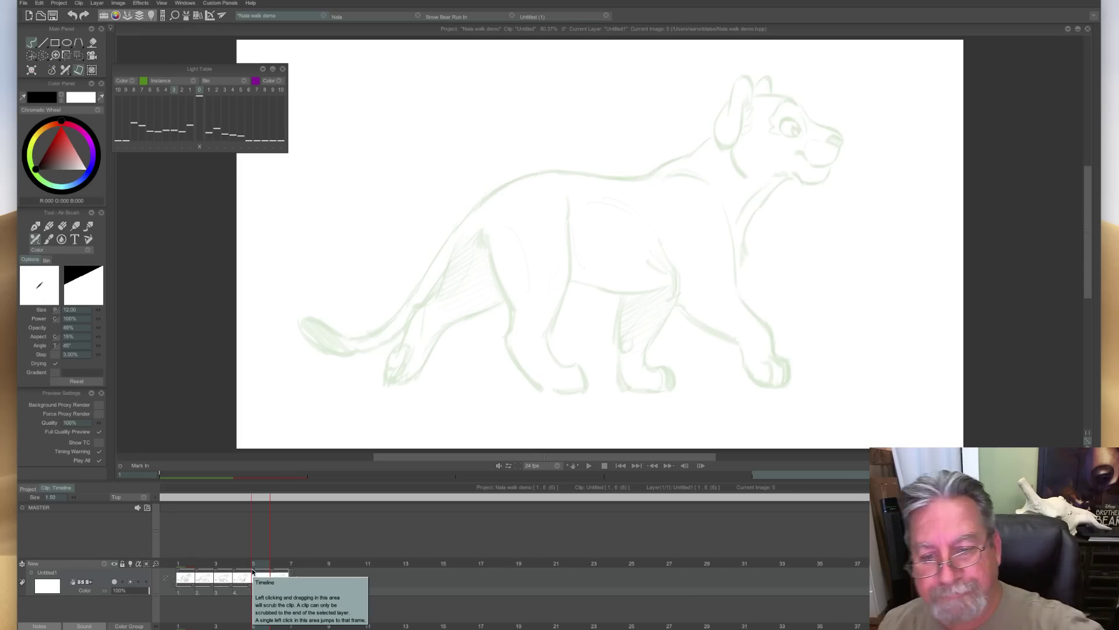
click(282, 69)
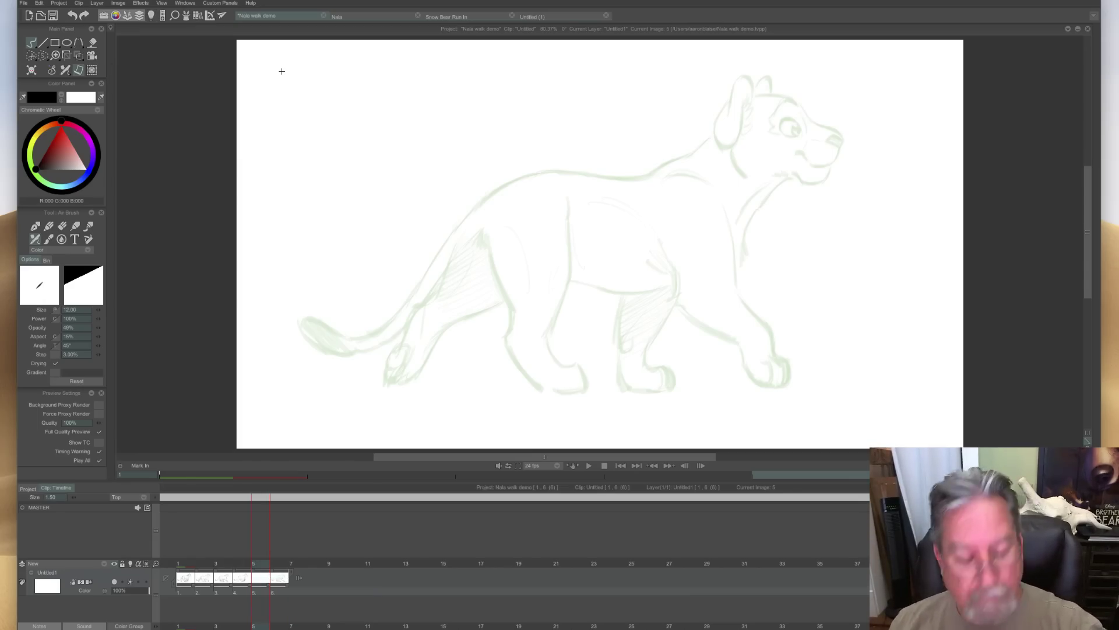
Sketch the back of the neck from the ear to the shoulder on frame 5, checking it against frame 4.
key(Tab)
mouse_move(713, 214)
mouse_down()
mouse_move(742, 184)
mouse_move(674, 228)
mouse_move(685, 223)
mouse_up()
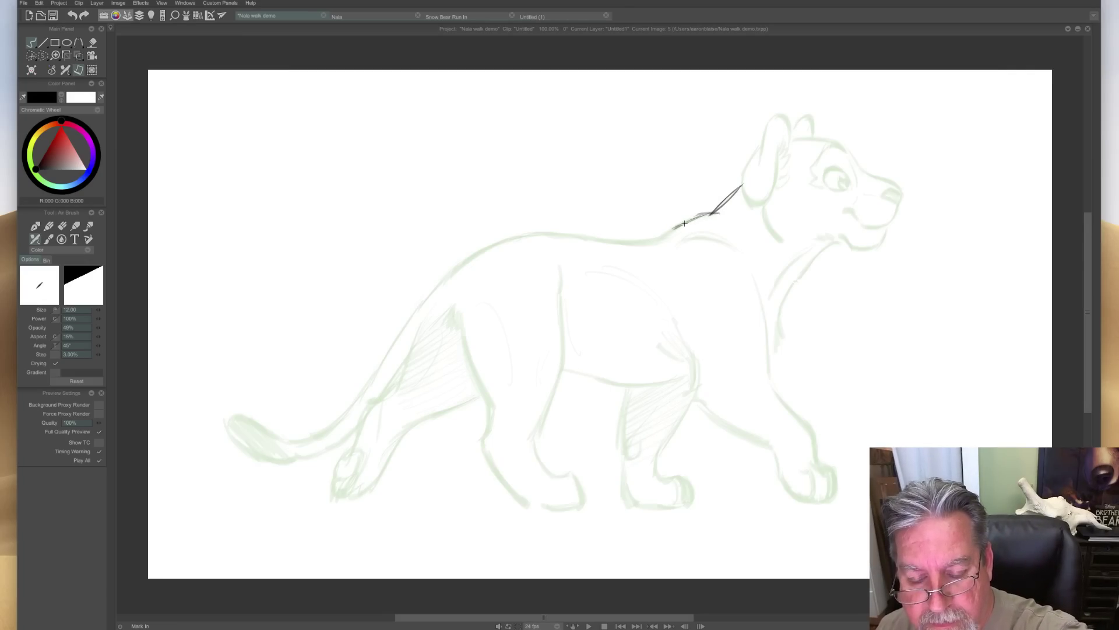
key(Left)
key(Left)
key(Right)
key(Left)
key(Right)
Erase the lower part of the neck line on frame 5, keeping the short piece behind the ear.
key(e)
mouse_move(676, 228)
mouse_down()
mouse_move(702, 217)
mouse_move(670, 234)
mouse_move(727, 195)
mouse_move(698, 217)
mouse_up()
key(Left)
key(Right)
key(Left)
key(Right)
Draw the throat line from under the chin toward the chest on frame 5 and compare it with frame 4.
key(b)
mouse_move(843, 243)
mouse_down()
mouse_move(827, 245)
mouse_move(781, 318)
mouse_up()
key(Left)
key(Right)
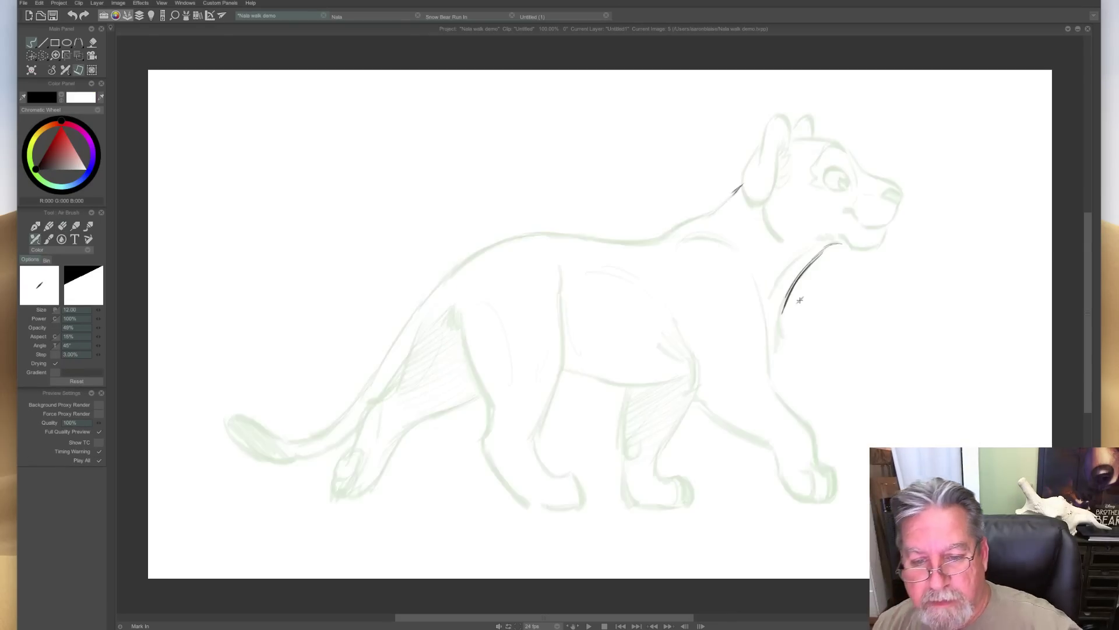
key(Left)
key(Right)
Flip repeatedly between frame 5 and its neighbouring poses to examine the neck and shoulder movement.
key(Left)
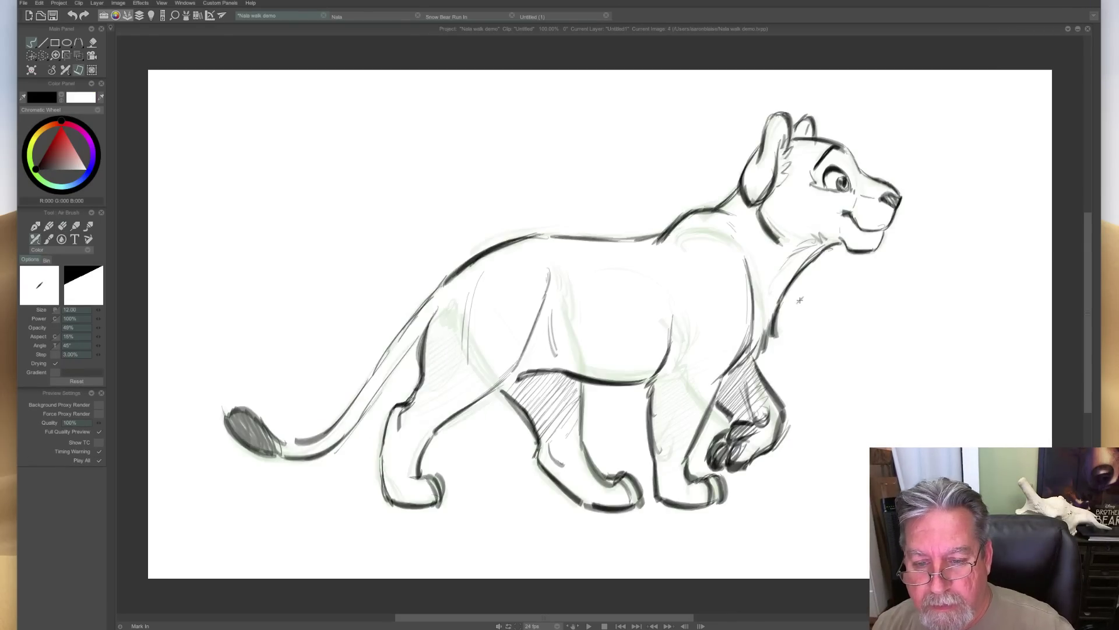
key(Right)
key(Left)
key(Right)
key(Left)
key(Right)
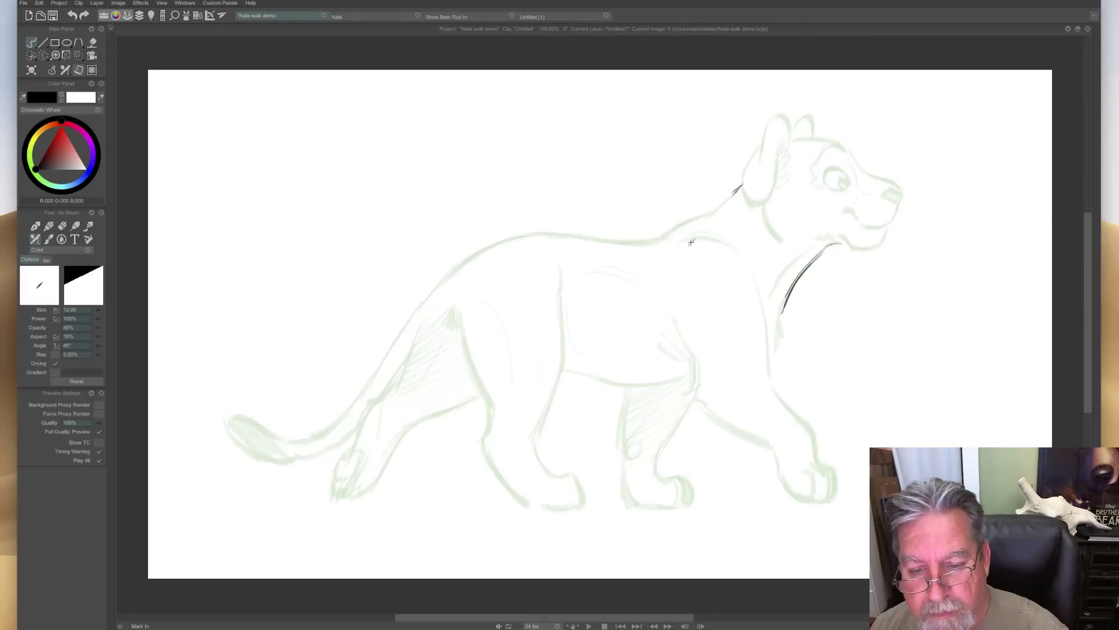
key(Left)
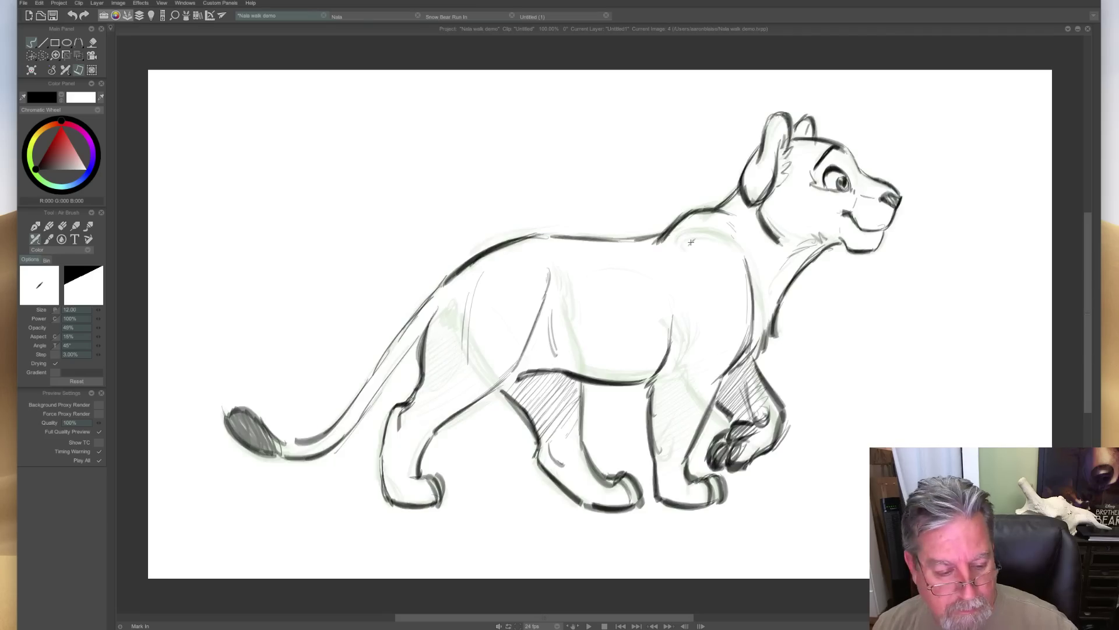
key(Right)
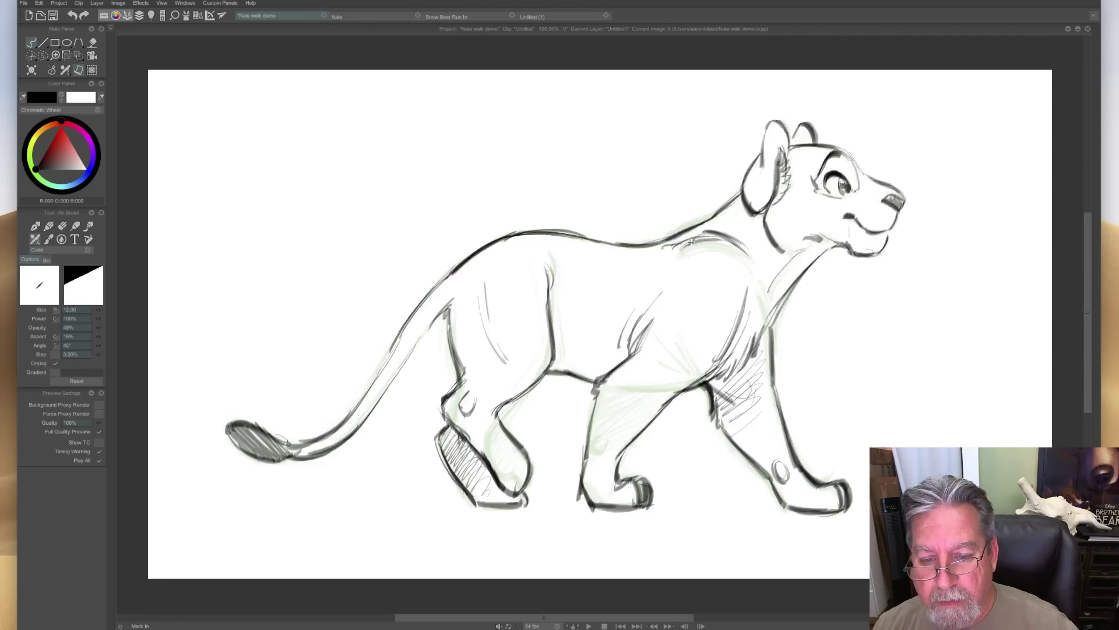
key(Right)
key(Right)
key(Left)
key(Right)
key(Left)
key(Right)
key(Left)
key(Right)
key(Left)
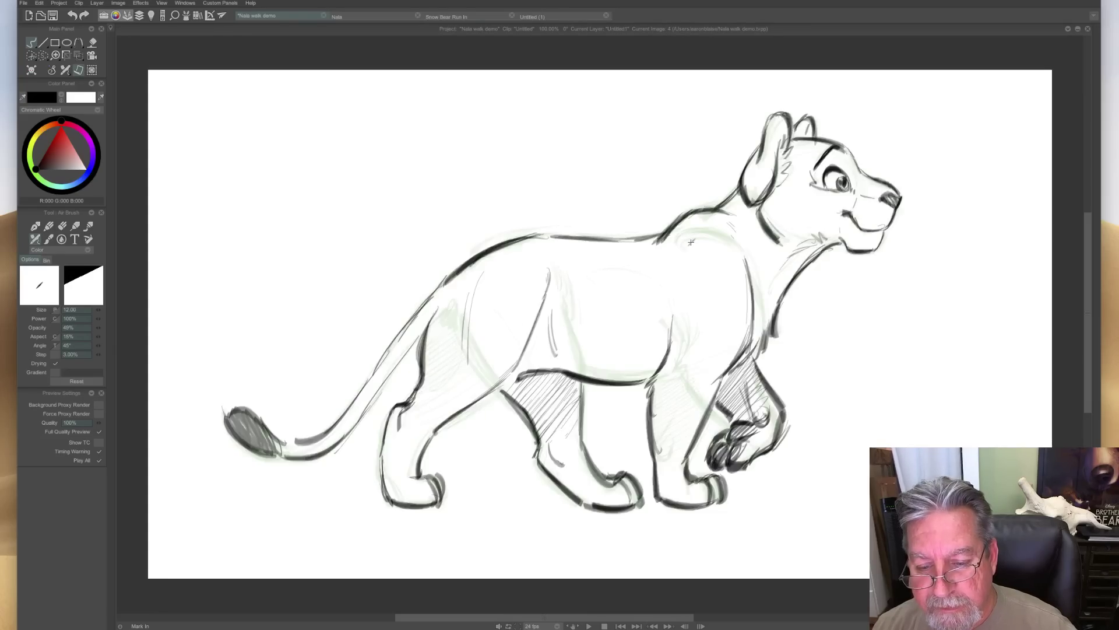
key(Right)
key(Left)
key(Right)
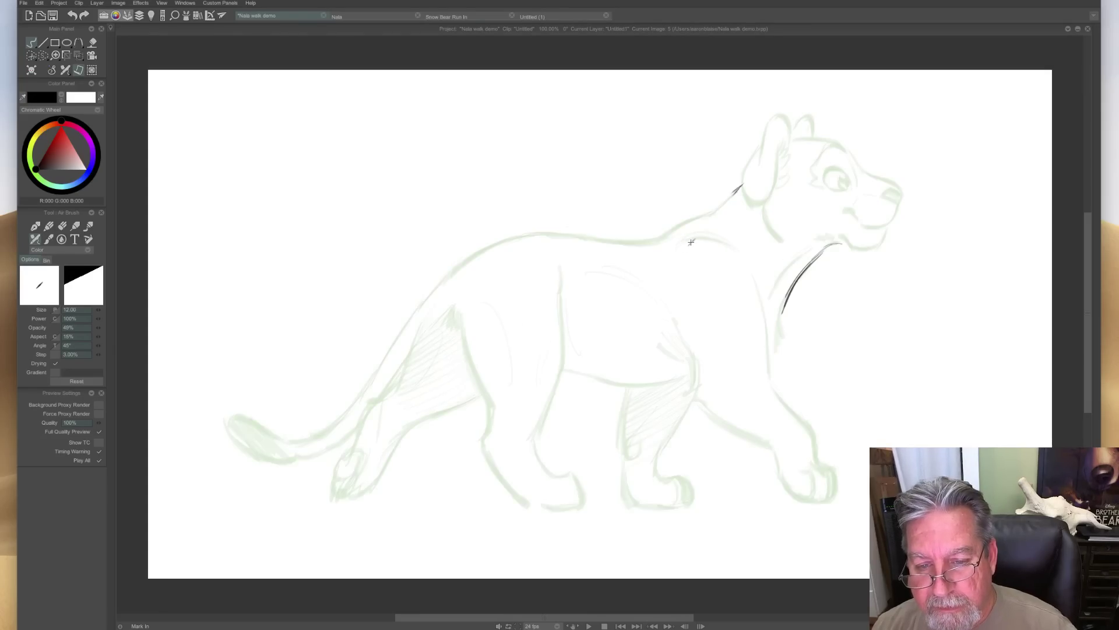
Draw the back of the neck down over the raised shoulder on frame 5, checking it against frame 4.
drag(734, 191, 653, 241)
key(Left)
key(Right)
key(Left)
key(Right)
key(Left)
key(Right)
key(Left)
key(Right)
key(Left)
key(Right)
Add the chest fur strokes at the lower end of the throat line on frame 5 and compare with neighbouring frames.
drag(783, 306, 778, 343)
drag(782, 318, 766, 352)
key(Left)
key(Left)
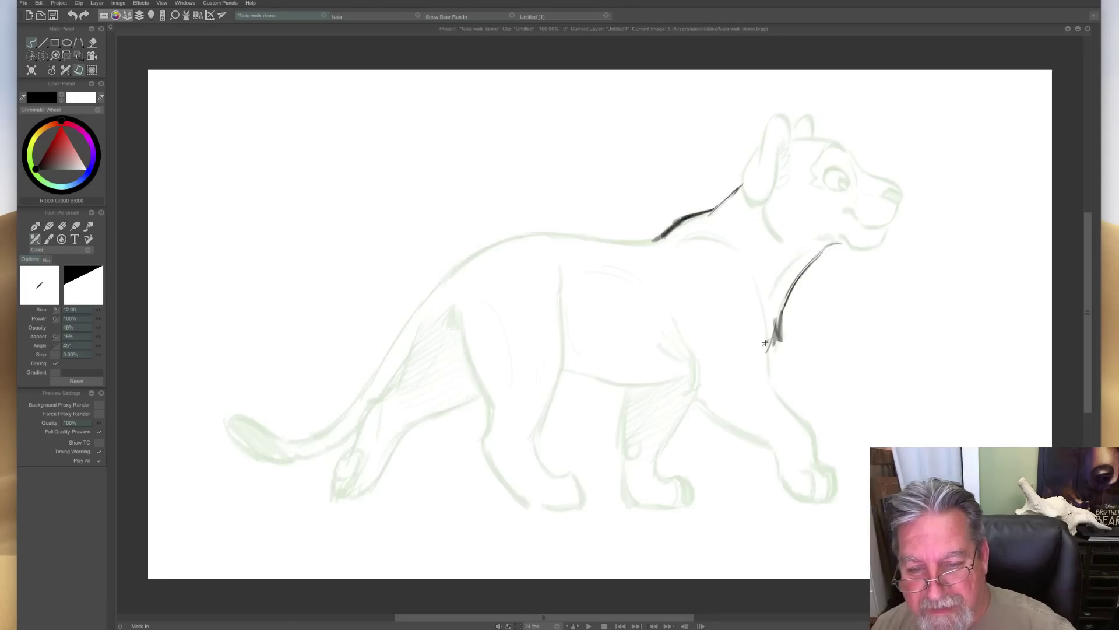
key(Right)
key(Left)
key(Left)
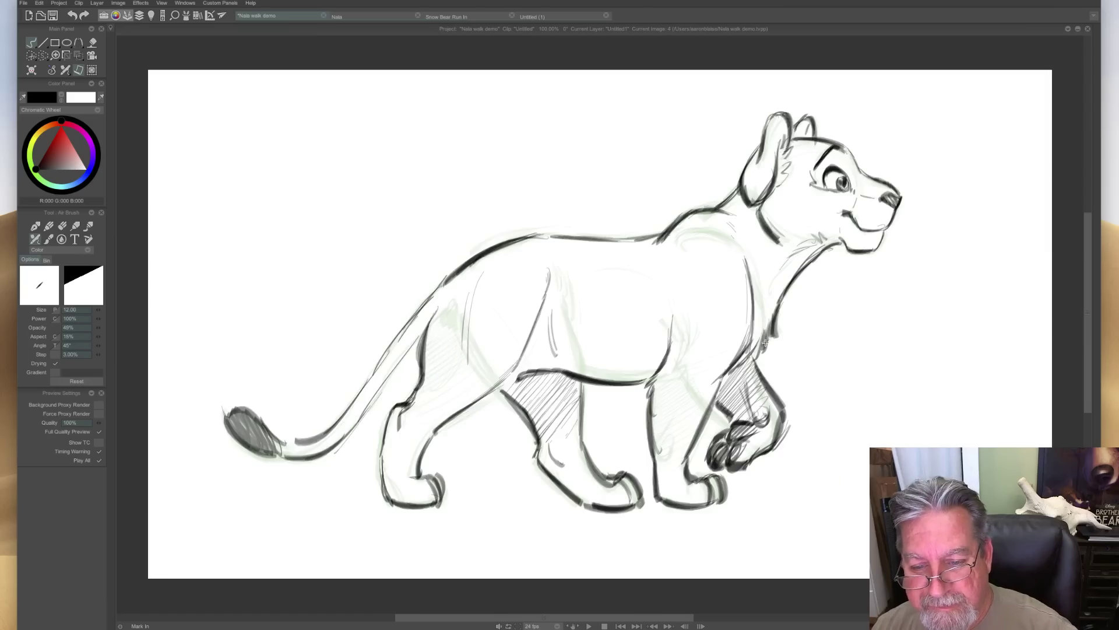
key(Right)
key(Left)
key(Right)
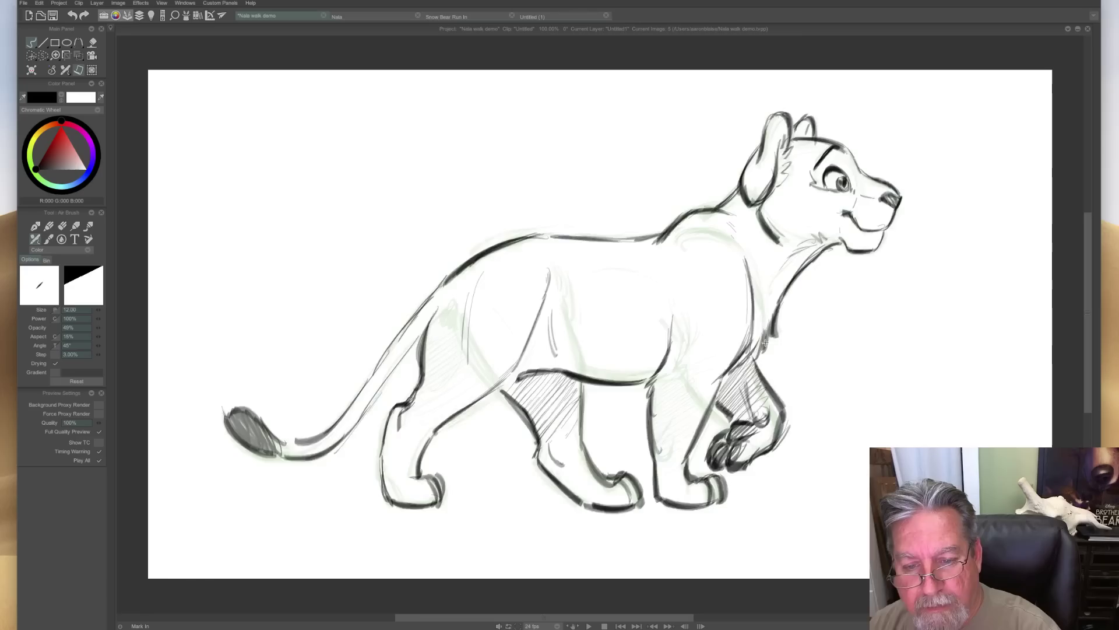
key(Right)
Try sketching the upper curve of the shoulder blade below the neck line on frame 5.
drag(697, 234, 732, 243)
mouse_move(693, 234)
mouse_down()
mouse_move(725, 235)
mouse_move(671, 239)
mouse_up()
key(Left)
key(Right)
key(e)
key(Left)
key(Right)
key(Left)
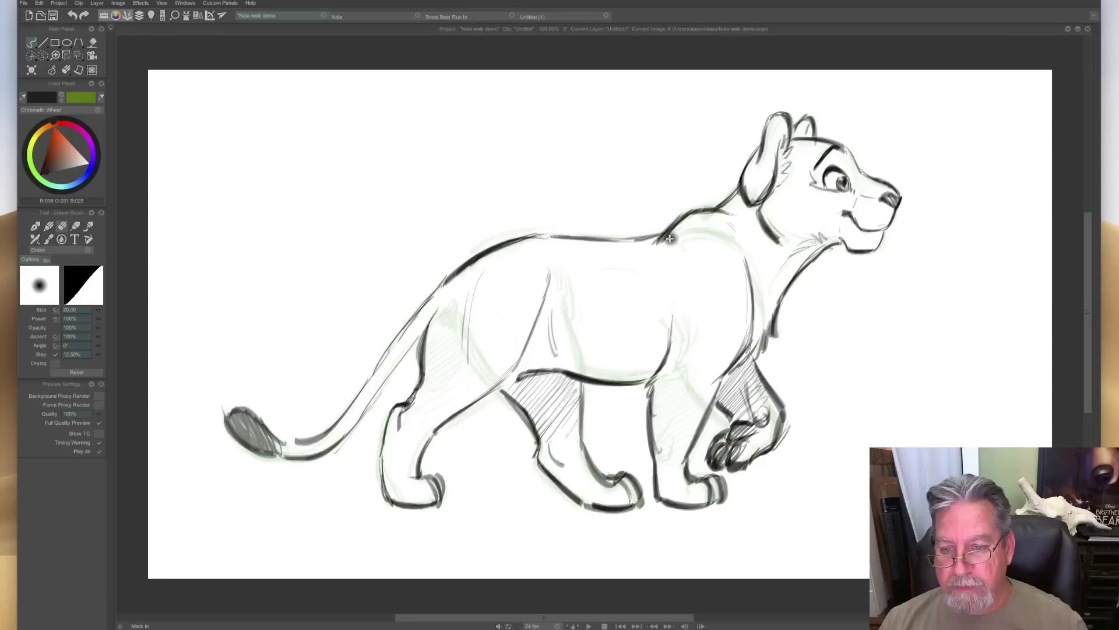
key(Right)
key(Left)
key(Right)
Draw both ears, the inner ear fur and the profile from the forehead to the nose on frame 5.
key(b)
mouse_move(781, 137)
mouse_down()
mouse_move(771, 192)
mouse_move(775, 170)
mouse_move(769, 182)
mouse_move(757, 163)
mouse_move(787, 131)
mouse_move(768, 121)
mouse_move(746, 197)
mouse_move(743, 179)
mouse_move(782, 145)
mouse_move(777, 184)
mouse_up()
mouse_move(792, 127)
mouse_down()
mouse_move(812, 135)
mouse_move(807, 117)
mouse_move(793, 120)
mouse_move(831, 141)
mouse_move(789, 140)
mouse_move(843, 149)
mouse_move(858, 166)
mouse_move(859, 156)
mouse_move(896, 186)
mouse_up()
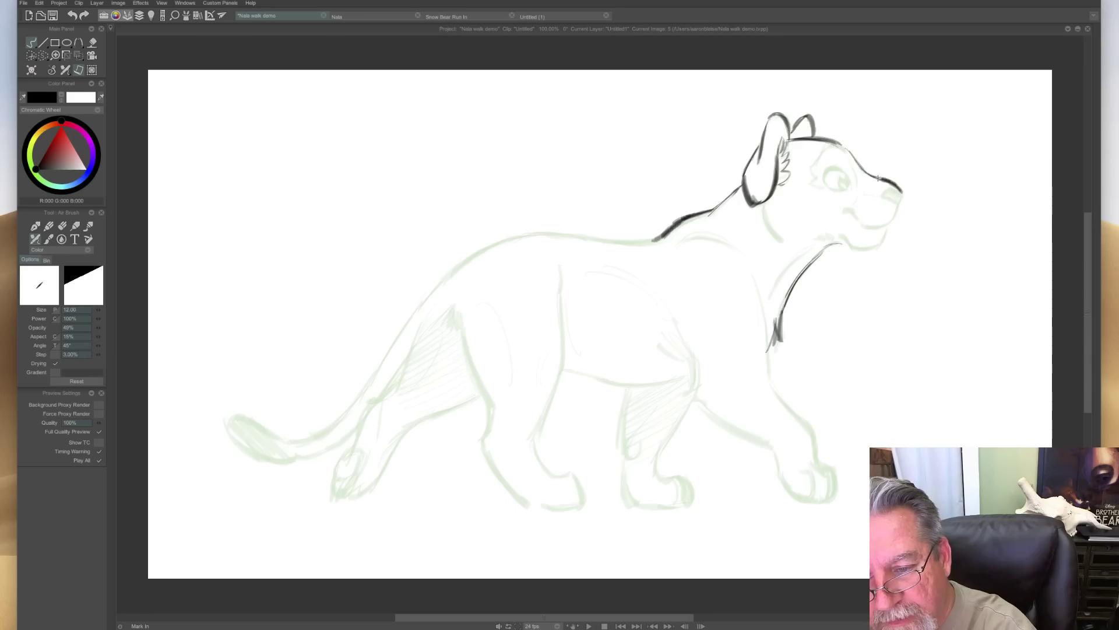
Draw and shade the nose, and draw the mouth line and lower jaw on frame 5.
drag(901, 197, 885, 190)
drag(897, 203, 890, 193)
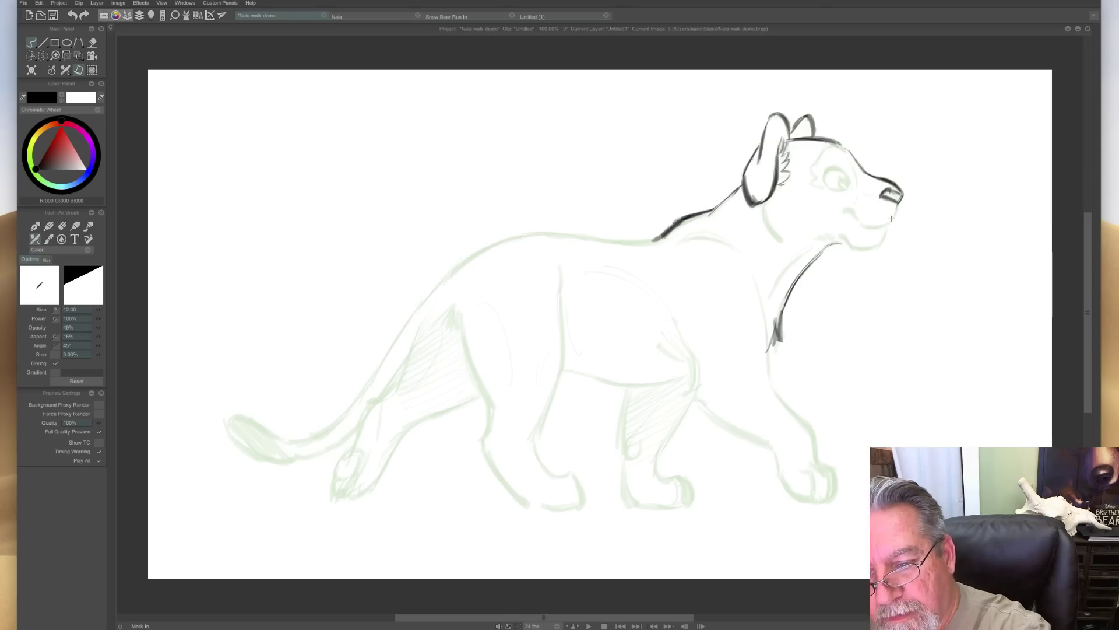
mouse_move(874, 222)
mouse_down()
mouse_move(866, 227)
mouse_move(891, 221)
mouse_up()
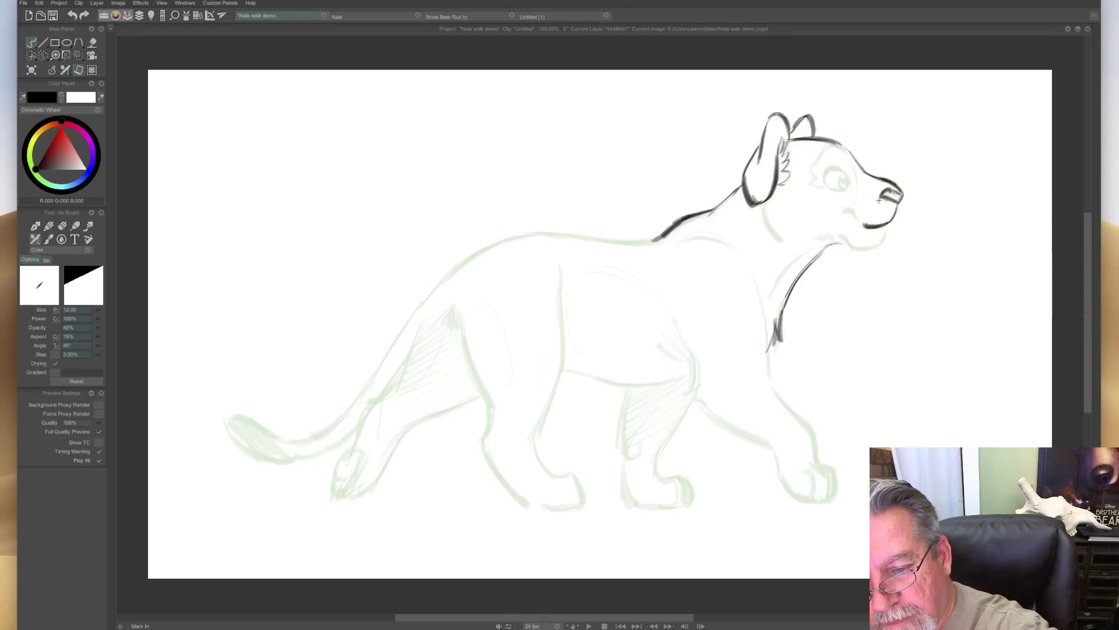
mouse_move(845, 211)
mouse_down()
mouse_move(878, 244)
mouse_move(852, 249)
mouse_move(867, 249)
mouse_up()
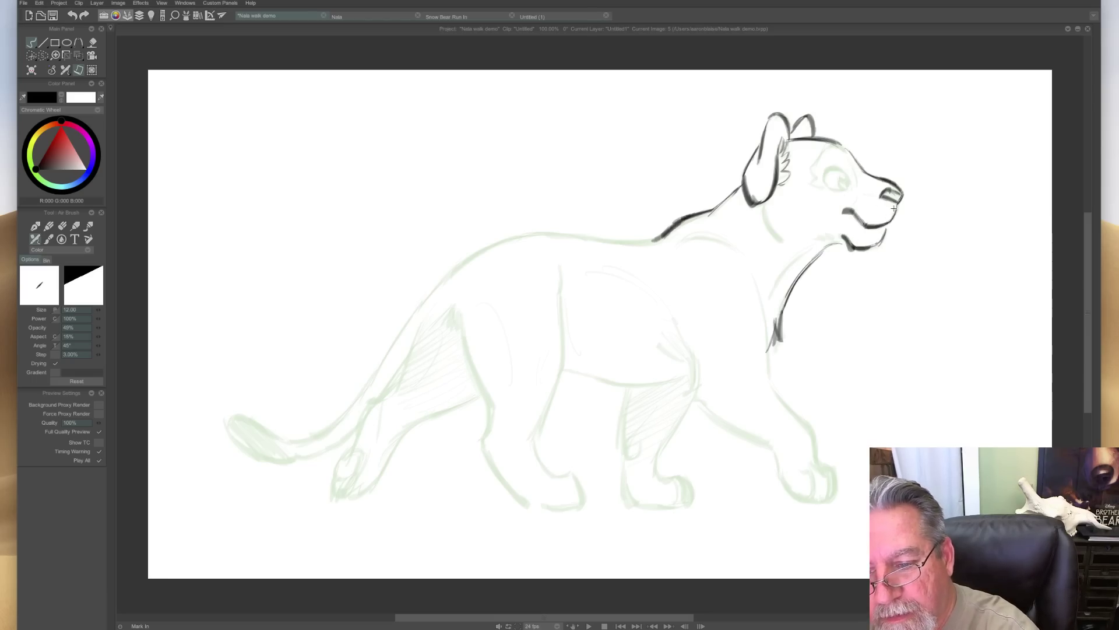
drag(890, 191, 875, 195)
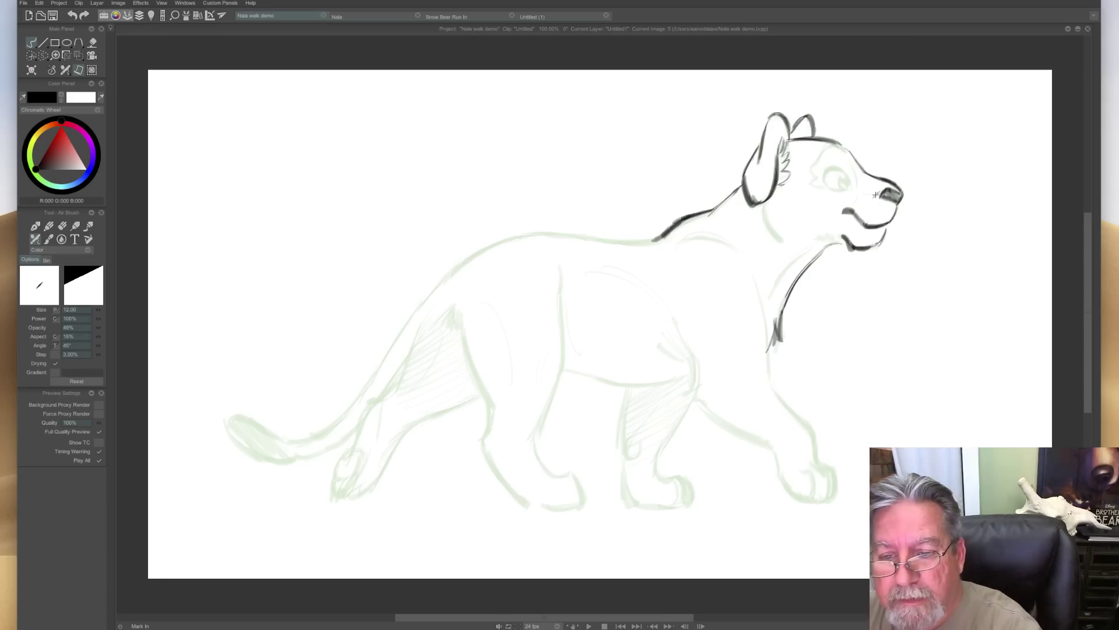
Draw the brow ridge, the eyebrow and the eye with its pupil and corner markings on frame 5.
drag(846, 153, 858, 182)
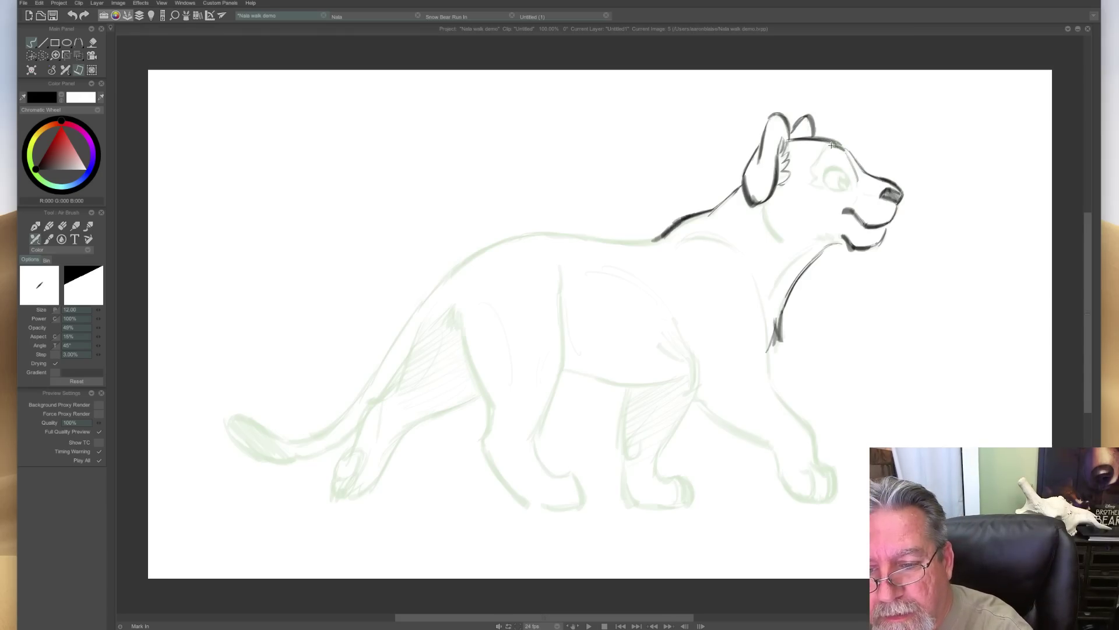
drag(832, 146, 814, 167)
mouse_move(831, 147)
mouse_down()
mouse_move(814, 167)
mouse_move(827, 187)
mouse_move(829, 168)
mouse_move(845, 174)
mouse_move(825, 184)
mouse_move(838, 181)
mouse_up()
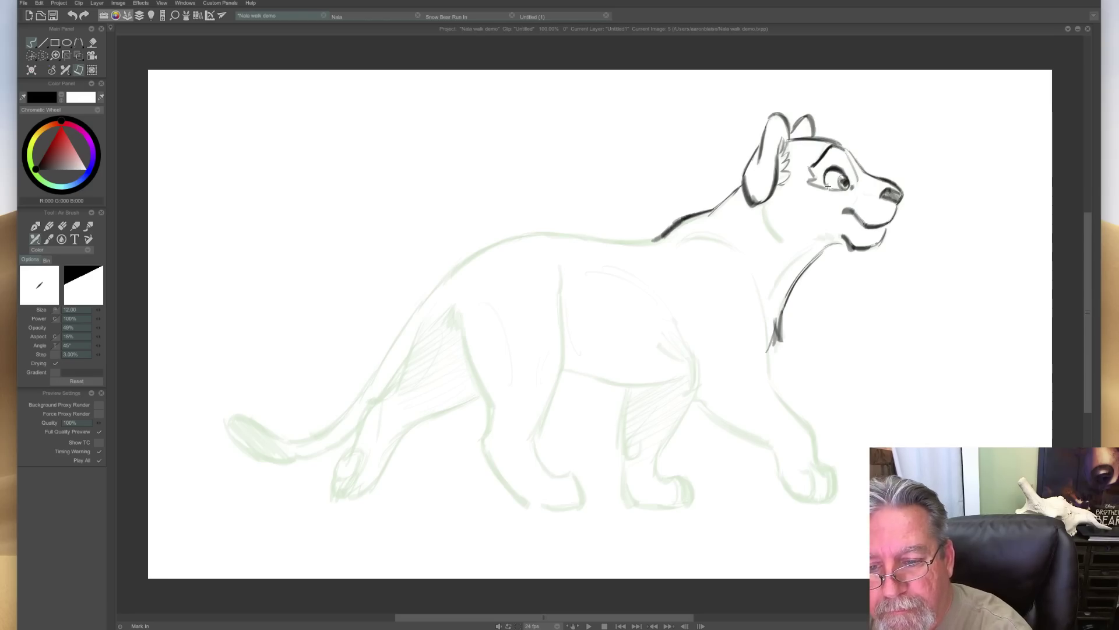
Draw the rear cheek curve, the chin fur and the inner throat line on frame 5, checking against frame 4.
drag(765, 206, 784, 239)
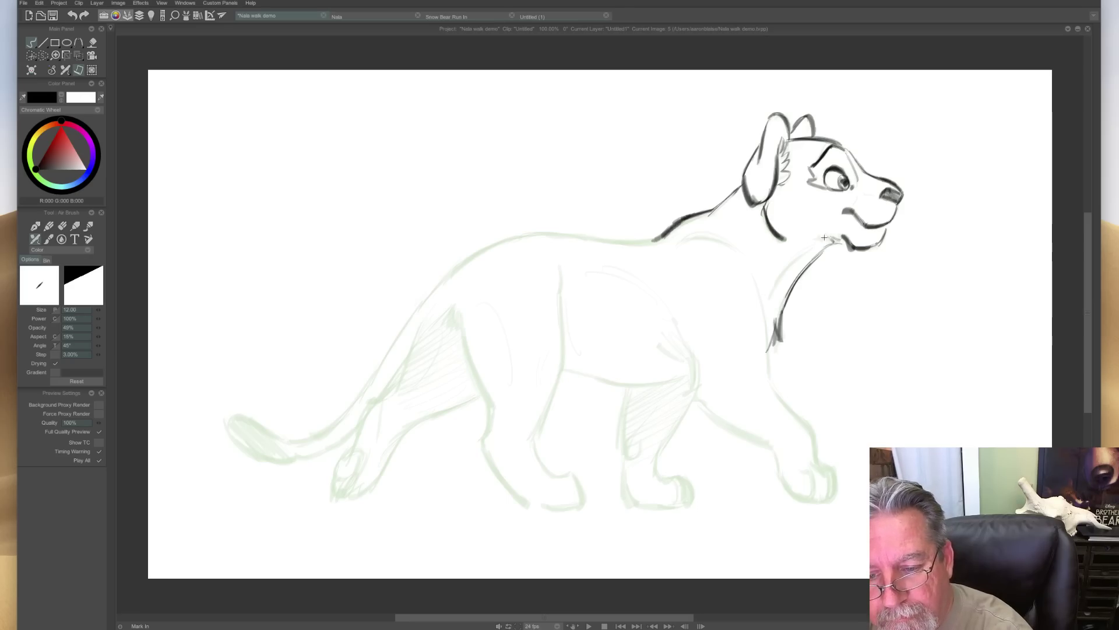
drag(804, 251, 766, 298)
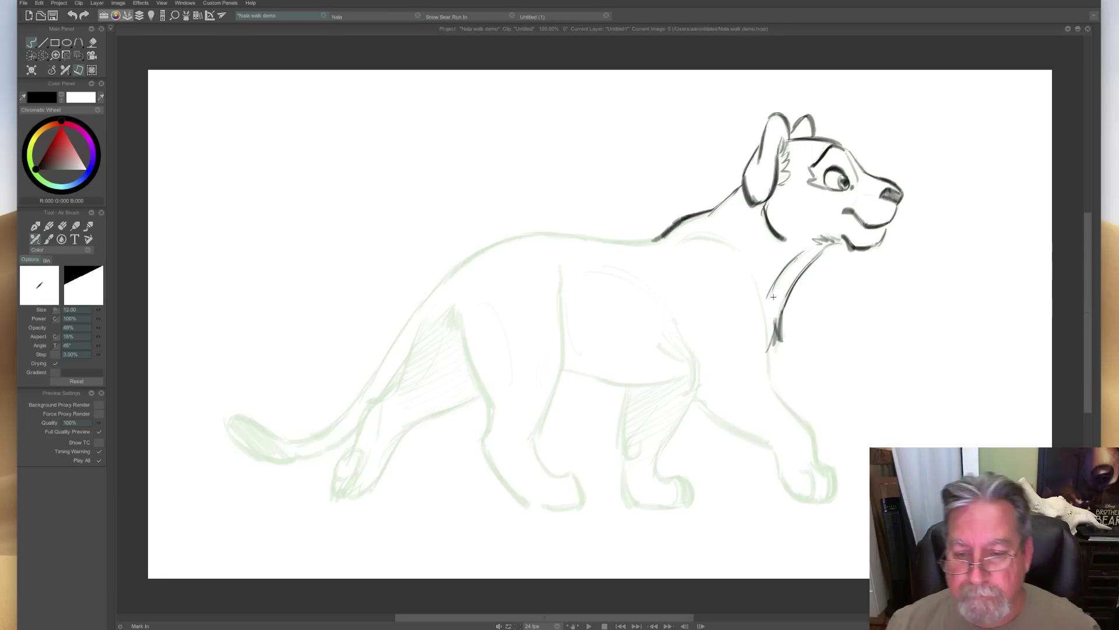
key(Left)
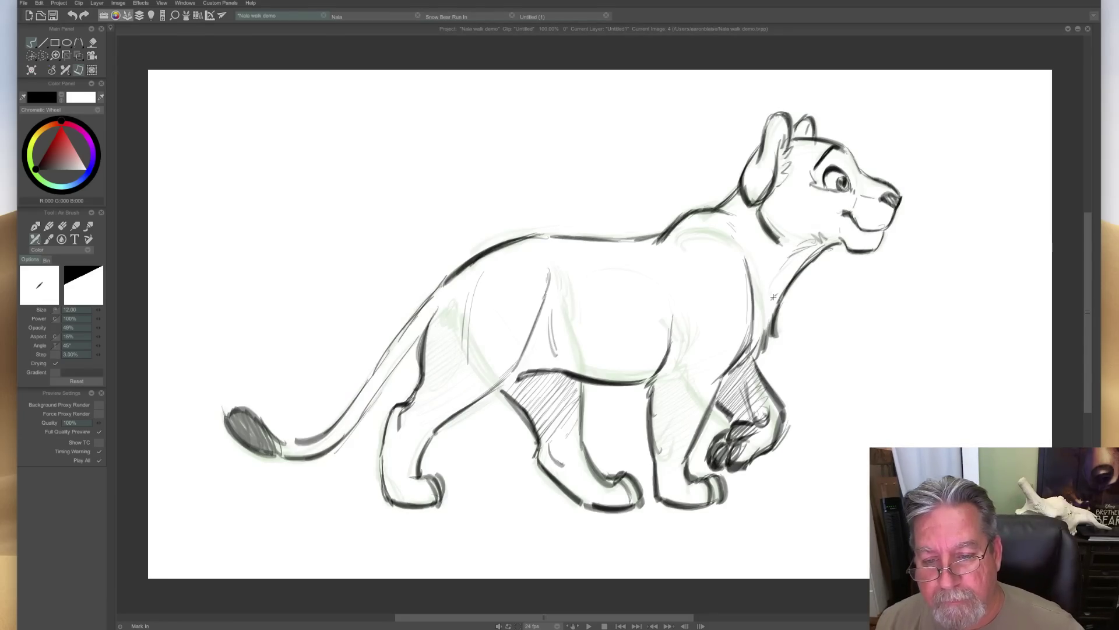
key(Right)
Erase the dark shoulder hump line behind the neck on frame 5.
key(e)
drag(709, 211, 657, 241)
key(Left)
key(Right)
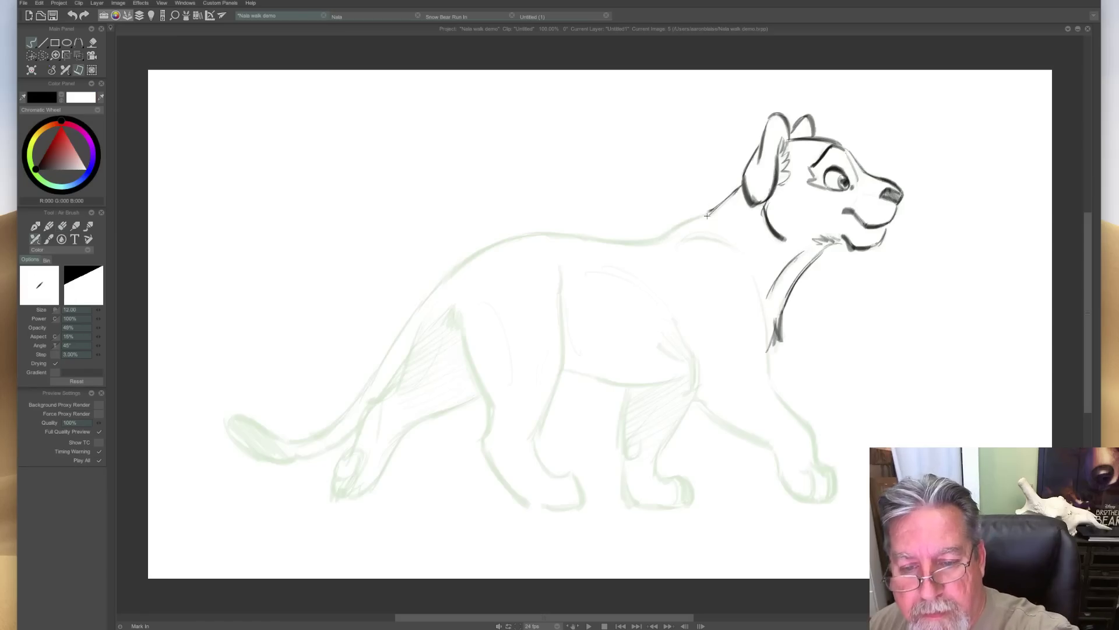
Flip between frames 4 and 5 to compare the height and shape of the shoulder line.
key(Left)
key(Right)
key(Left)
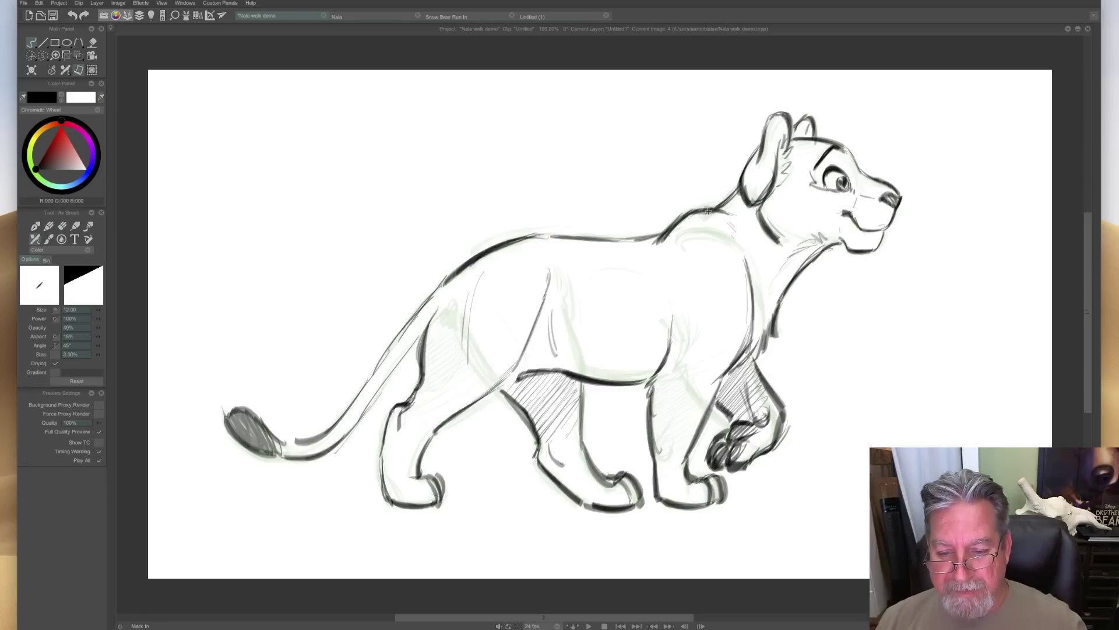
key(Right)
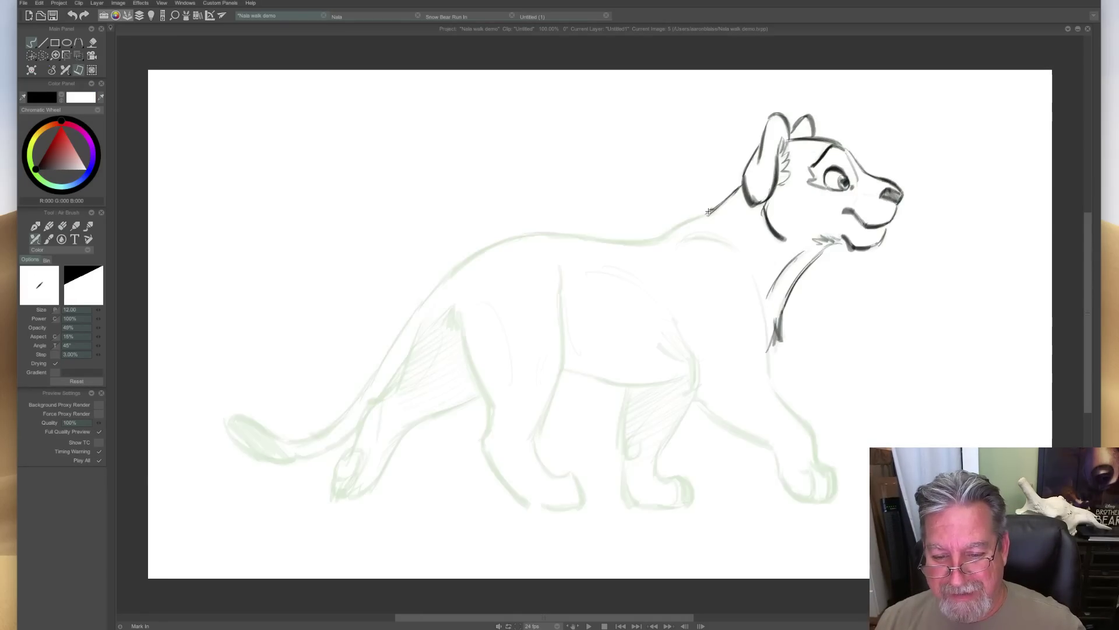
key(Left)
key(Right)
key(Left)
key(Right)
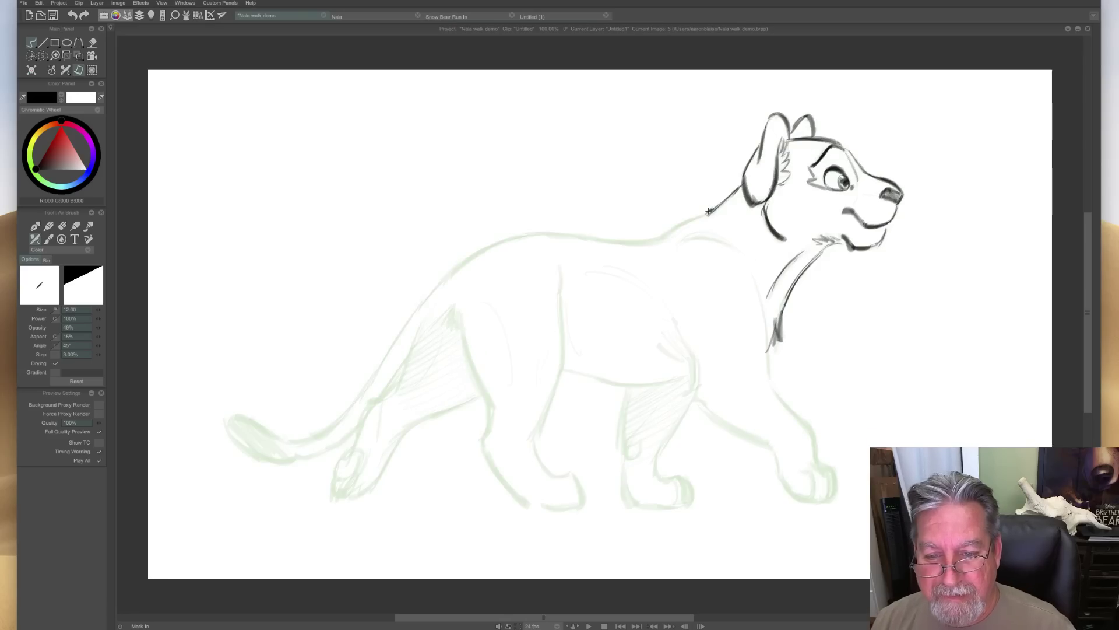
key(Left)
key(Right)
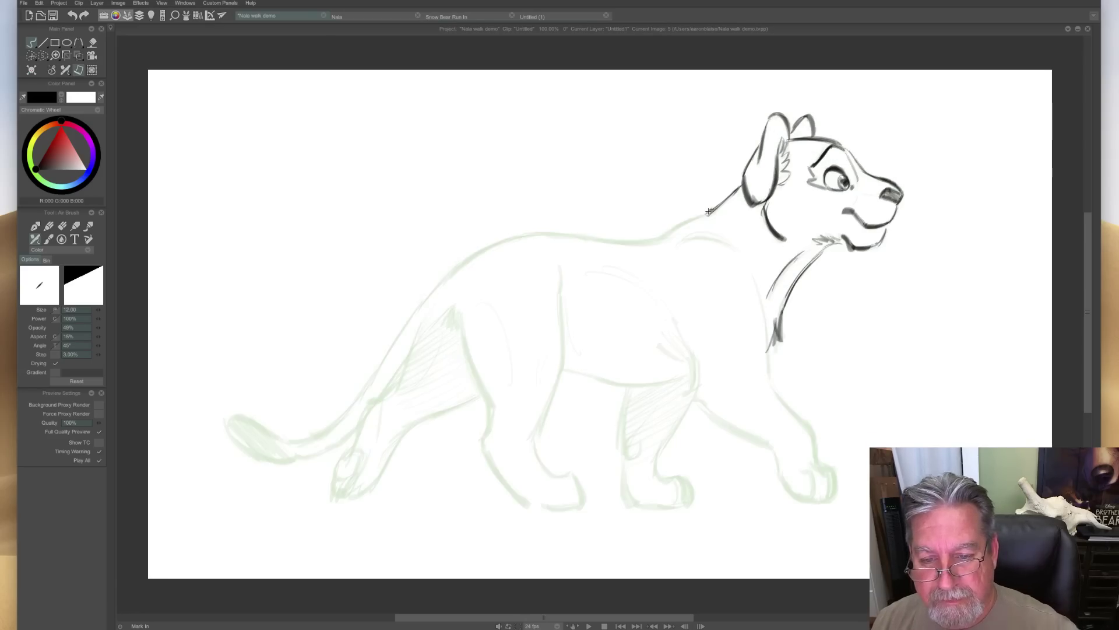
Redraw the shoulder hump from the base of the neck to the back on frame 5, comparing it with frame 4.
mouse_move(731, 216)
mouse_down()
mouse_move(699, 215)
mouse_move(659, 243)
mouse_move(725, 217)
mouse_up()
key(Left)
key(Right)
key(Left)
key(Right)
key(Left)
key(Right)
Draw and correct the front edge of the near shoulder behind the chest on frame 5.
mouse_move(743, 332)
mouse_down()
mouse_move(748, 259)
mouse_move(742, 329)
mouse_up()
key(Left)
key(Right)
key(e)
key(Left)
key(Right)
key(e)
drag(744, 351, 746, 270)
key(Left)
key(Right)
key(Left)
key(Right)
Draw the front contour of the planted foreleg from the shoulder down to the paw, and start the elbow line on frame 5.
mouse_move(744, 273)
mouse_down()
mouse_move(737, 346)
mouse_move(740, 332)
mouse_move(698, 386)
mouse_up()
key(Left)
drag(734, 355, 676, 426)
key(Right)
drag(705, 381, 668, 443)
mouse_move(700, 387)
mouse_down()
mouse_move(658, 452)
mouse_move(654, 481)
mouse_up()
key(Left)
key(Right)
key(Left)
key(Right)
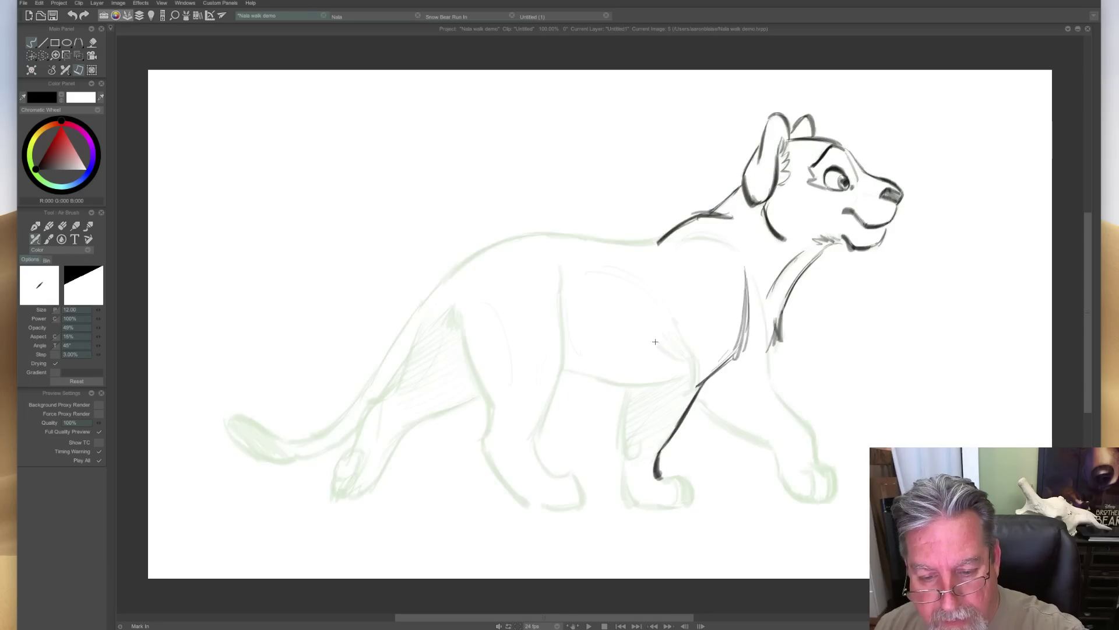
drag(655, 343, 654, 349)
Flip between frame 5 and its neighbouring frames to examine the motion of the planted foreleg and elbow.
key(Right)
key(Left)
key(Left)
key(Right)
key(Right)
key(Left)
key(Left)
key(Right)
key(Right)
key(Left)
key(Left)
key(Right)
key(Right)
key(Left)
key(Left)
key(Right)
key(Right)
key(Left)
key(Left)
key(Right)
key(Right)
key(Left)
key(Left)
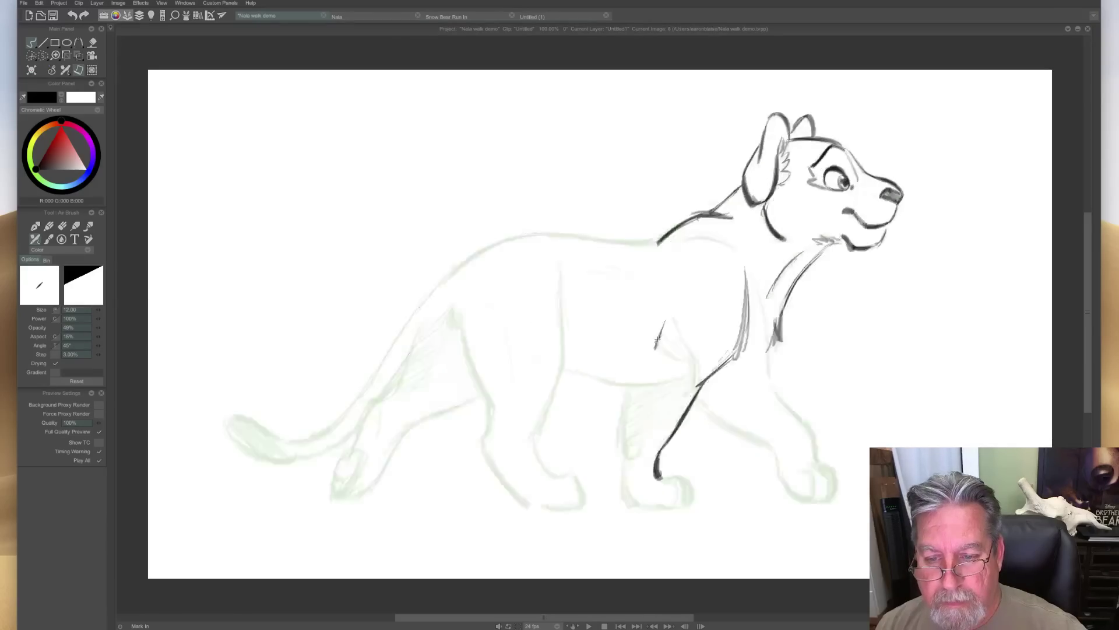
key(Right)
key(Right)
Draw the planted foreleg's elbow, rear contour and paw with toes on frame 5.
key(Right)
key(Right)
mouse_move(656, 344)
mouse_down()
mouse_move(618, 387)
mouse_move(621, 446)
mouse_up()
key(Left)
key(Right)
key(Left)
key(Right)
mouse_move(629, 396)
mouse_down()
mouse_move(629, 503)
mouse_move(682, 477)
mouse_move(692, 502)
mouse_move(693, 492)
mouse_move(684, 475)
mouse_move(681, 505)
mouse_move(624, 503)
mouse_up()
key(Left)
key(Right)
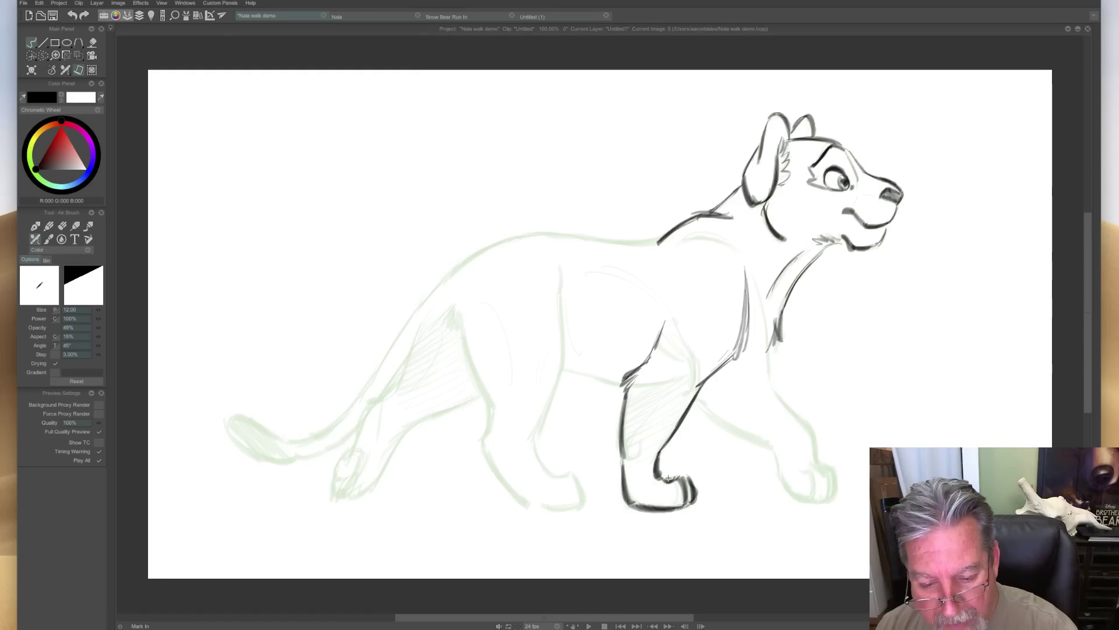
Flip between frames 4 and 5 to compare the finished planted foreleg.
key(Left)
key(Right)
key(Left)
key(Right)
key(Left)
key(Right)
key(Left)
key(Right)
key(Left)
key(Right)
Draw the chest fur, the front and underside contours of the forward-reaching far foreleg, and a small wrist circle on frame 5.
mouse_move(768, 332)
mouse_down()
mouse_move(761, 358)
mouse_move(752, 361)
mouse_move(758, 340)
mouse_move(733, 364)
mouse_move(764, 367)
mouse_move(761, 353)
mouse_move(766, 384)
mouse_move(814, 443)
mouse_move(813, 432)
mouse_move(820, 467)
mouse_up()
key(Left)
key(Right)
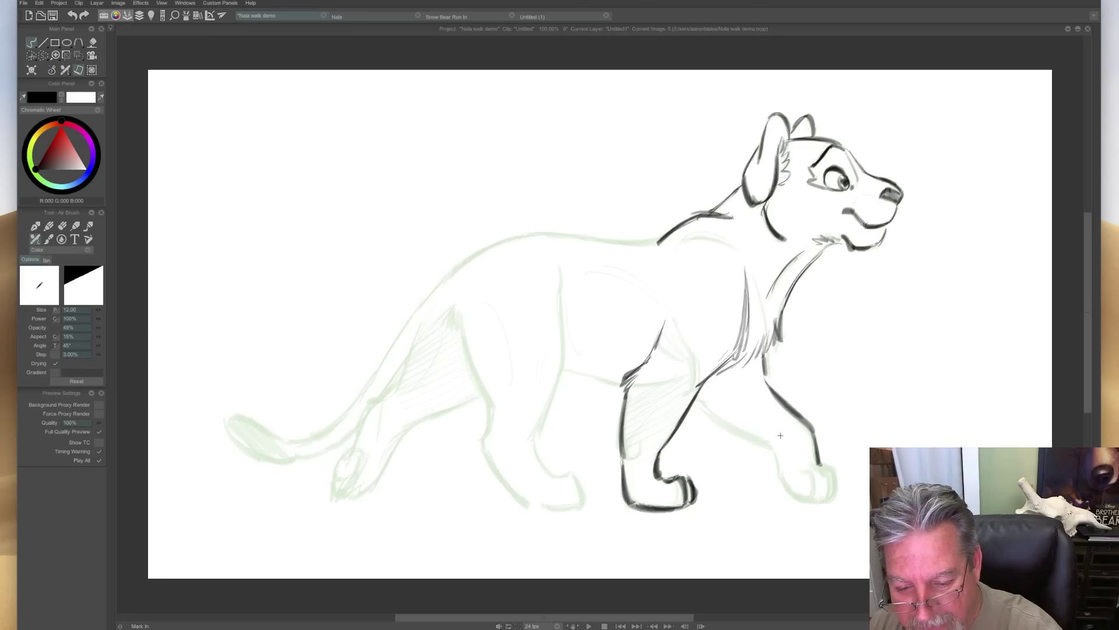
mouse_move(704, 410)
mouse_down()
mouse_move(772, 446)
mouse_move(700, 398)
mouse_move(737, 390)
mouse_up()
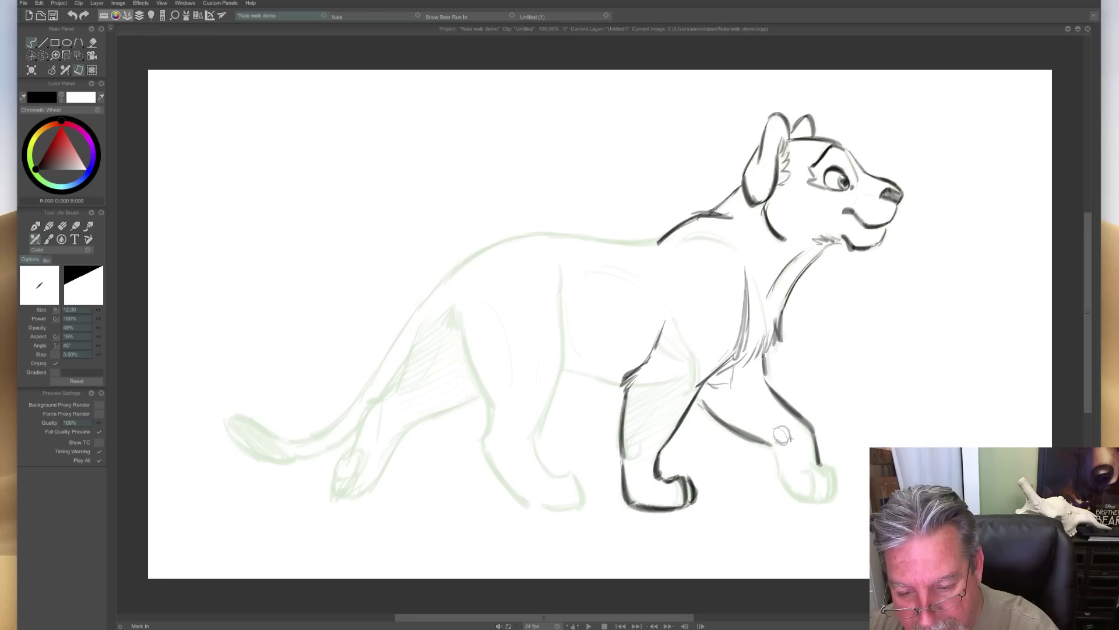
drag(752, 401, 774, 434)
mouse_move(697, 400)
mouse_down()
mouse_move(765, 441)
mouse_move(754, 442)
mouse_up()
key(Left)
key(Right)
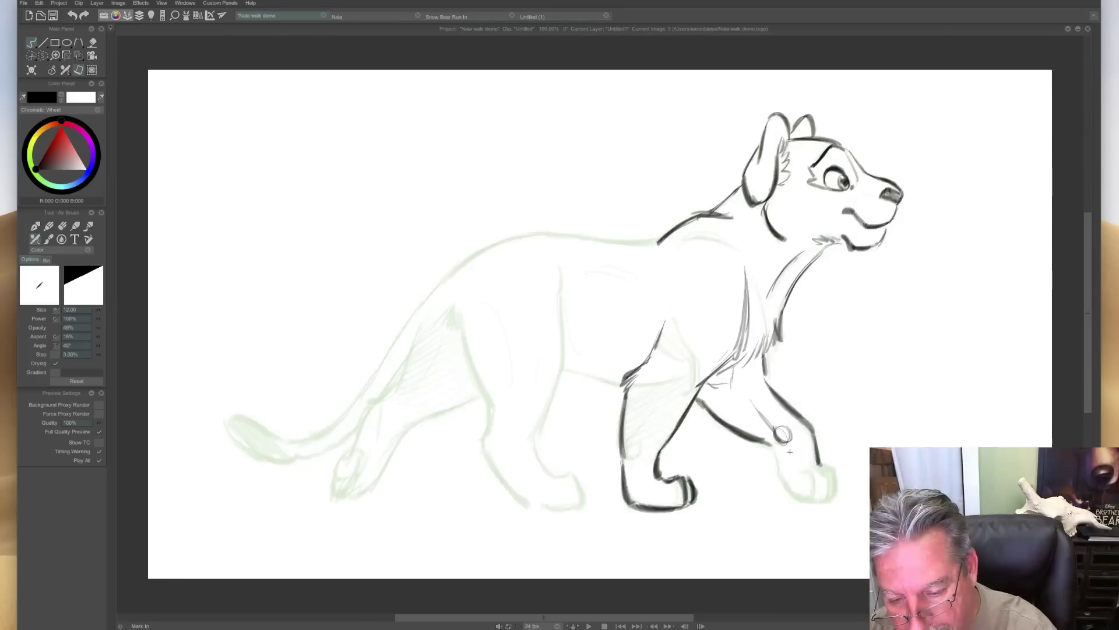
Draw the far forepaw with its toes and dark pads over the ghosted sketch on frame 5.
mouse_move(815, 467)
mouse_down()
mouse_move(834, 499)
mouse_move(799, 499)
mouse_move(788, 485)
mouse_move(812, 487)
mouse_move(777, 455)
mouse_move(798, 466)
mouse_move(799, 485)
mouse_up()
mouse_move(781, 456)
mouse_down()
mouse_move(774, 468)
mouse_move(796, 499)
mouse_up()
key(Left)
key(Right)
key(Left)
key(Right)
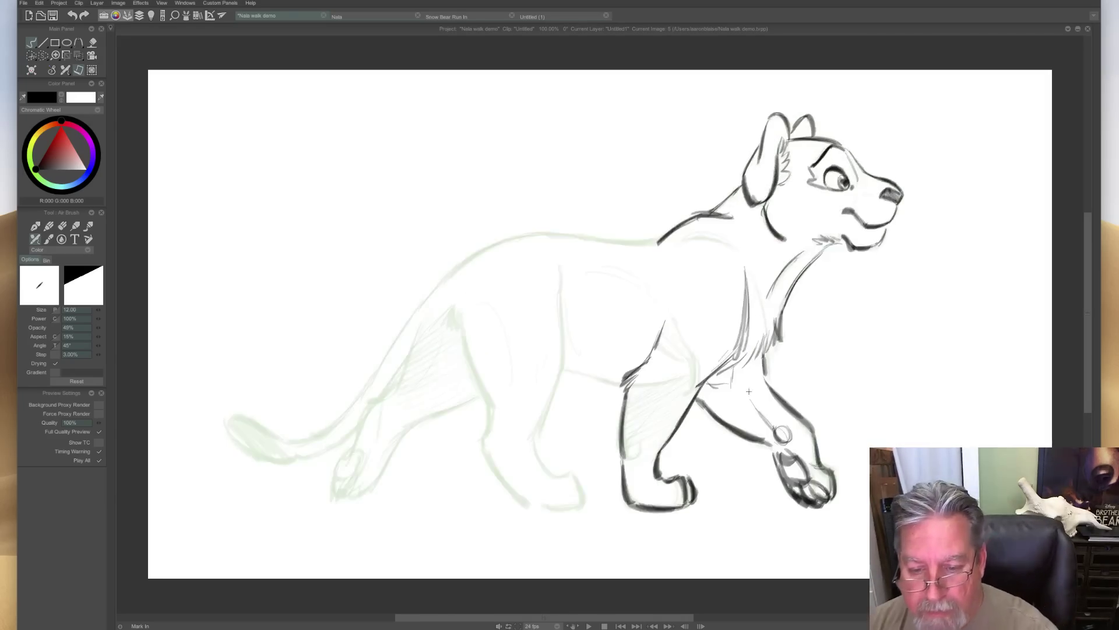
Shade the far foreleg with diagonal hatching on frame 5 and compare it with frame 4.
mouse_move(783, 435)
mouse_down()
mouse_move(770, 412)
mouse_move(743, 434)
mouse_move(764, 370)
mouse_move(734, 407)
mouse_move(723, 410)
mouse_move(739, 373)
mouse_move(698, 390)
mouse_up()
key(Left)
key(Right)
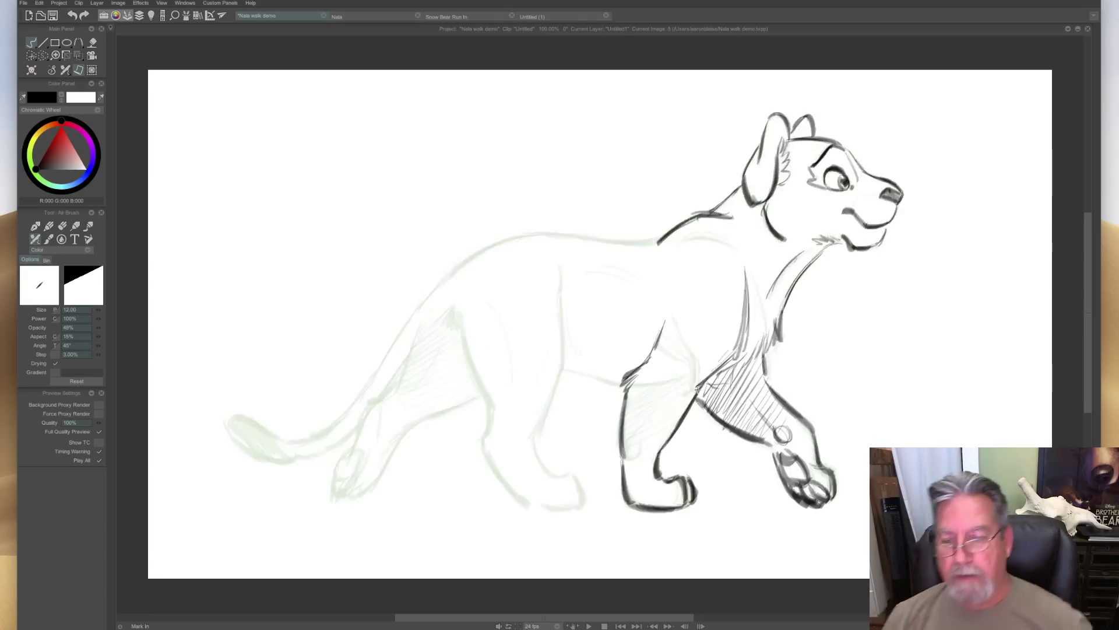
key(Left)
key(Right)
key(Left)
key(Right)
key(Left)
key(Right)
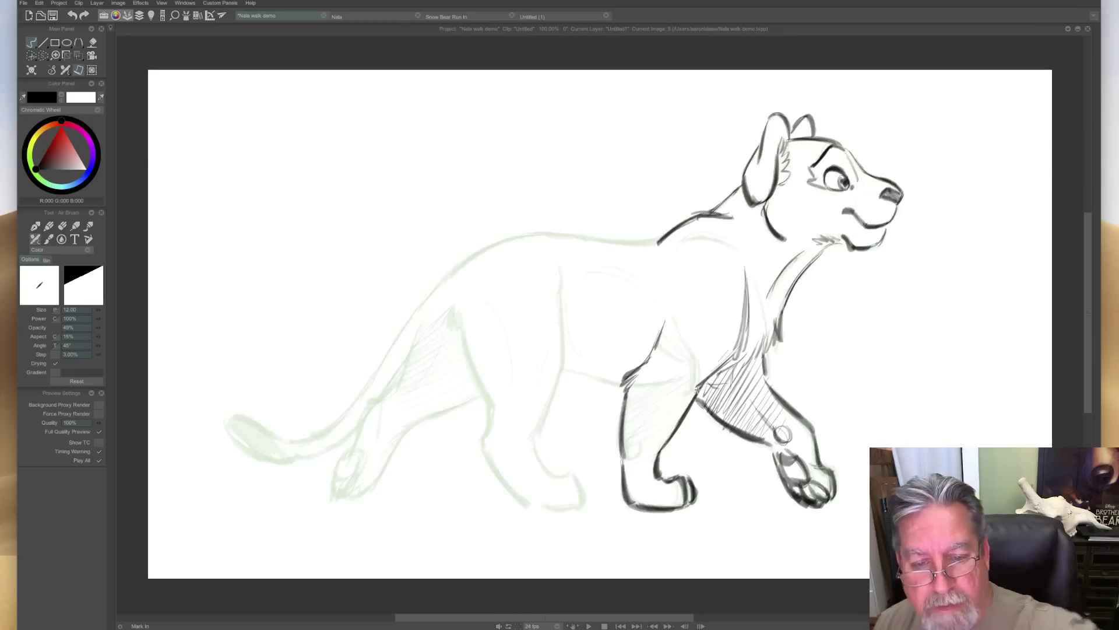
Draw the back line from the shoulder over the rump to the base of the tail on frame 5.
mouse_move(666, 235)
mouse_down()
mouse_move(547, 234)
mouse_move(484, 254)
mouse_move(458, 264)
mouse_move(422, 319)
mouse_up()
key(Left)
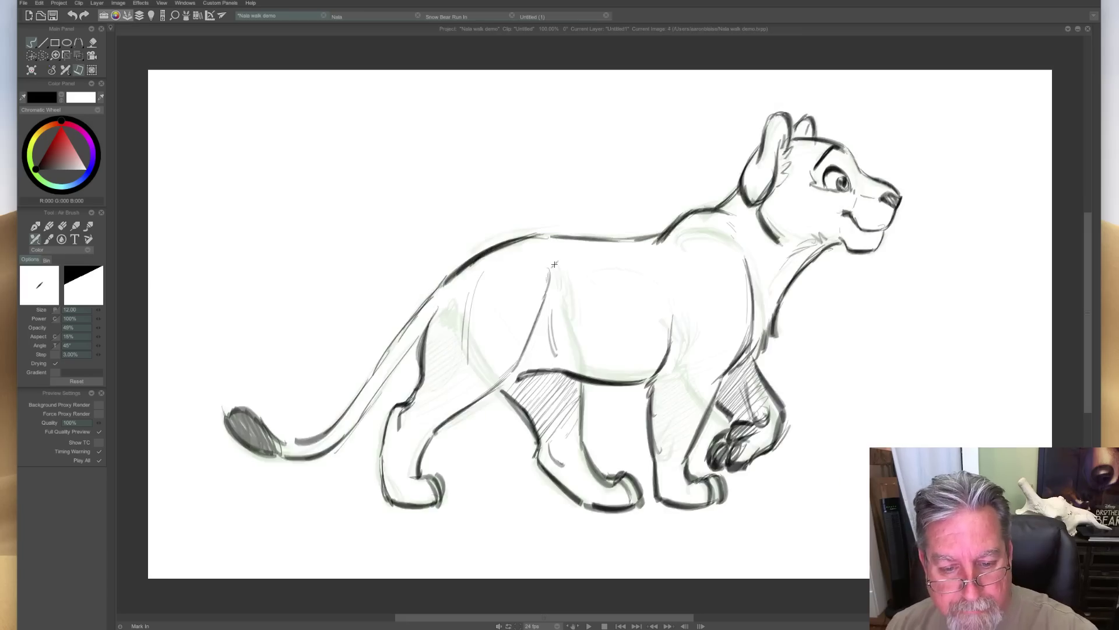
key(Right)
Draw the front and rear contours of the near hind leg from the thigh down to the hock on frame 5.
drag(554, 265, 559, 285)
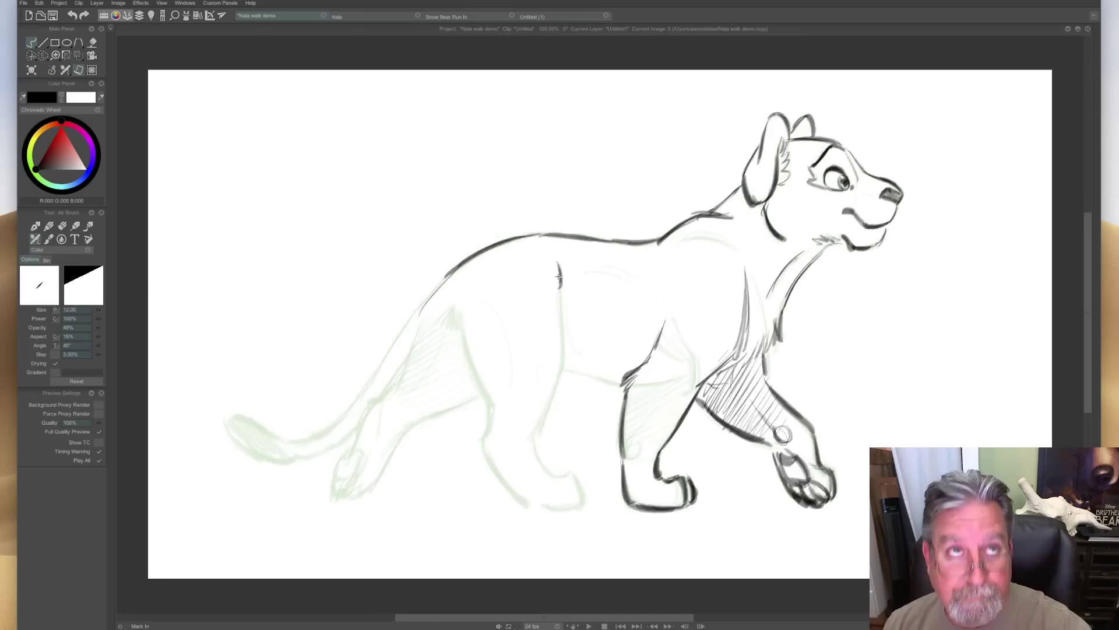
mouse_move(561, 287)
mouse_down()
mouse_move(559, 382)
mouse_move(533, 446)
mouse_up()
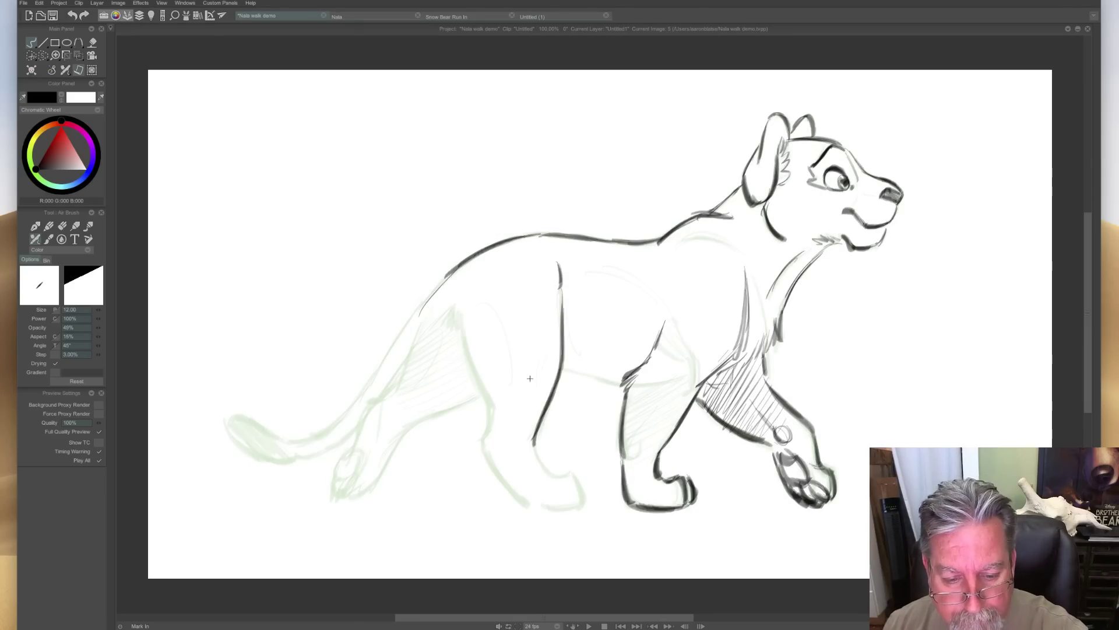
mouse_move(459, 322)
mouse_down()
mouse_move(489, 408)
mouse_move(485, 438)
mouse_up()
key(Left)
key(Right)
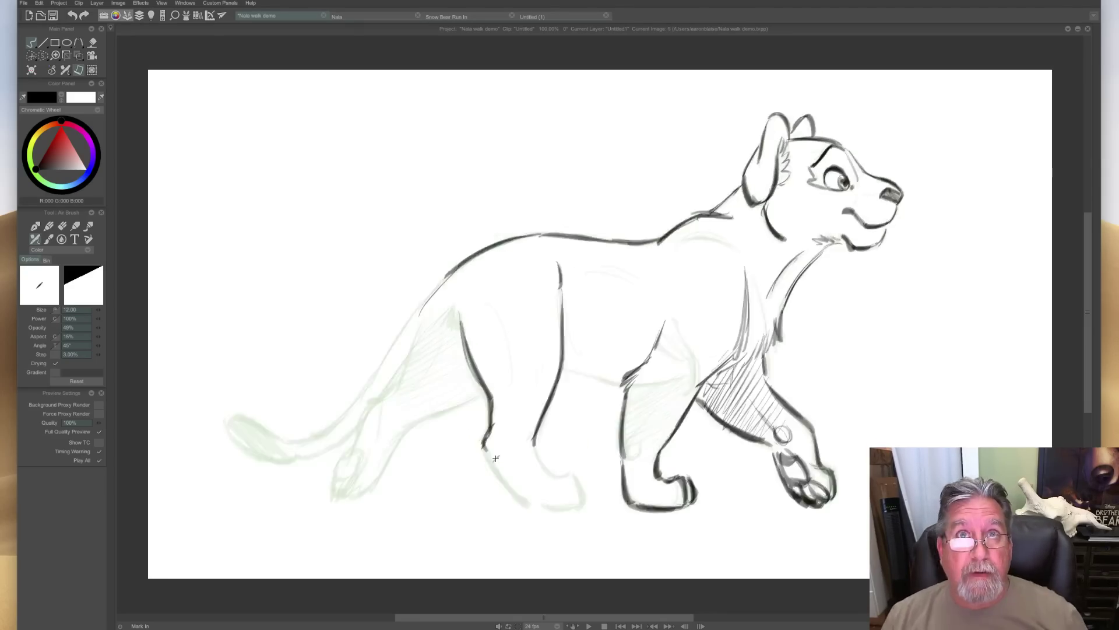
Flip between frames 4 and 5 to compare the near hind leg's thigh position.
key(Left)
key(Right)
key(Left)
key(Right)
key(Left)
key(Right)
key(Left)
key(Right)
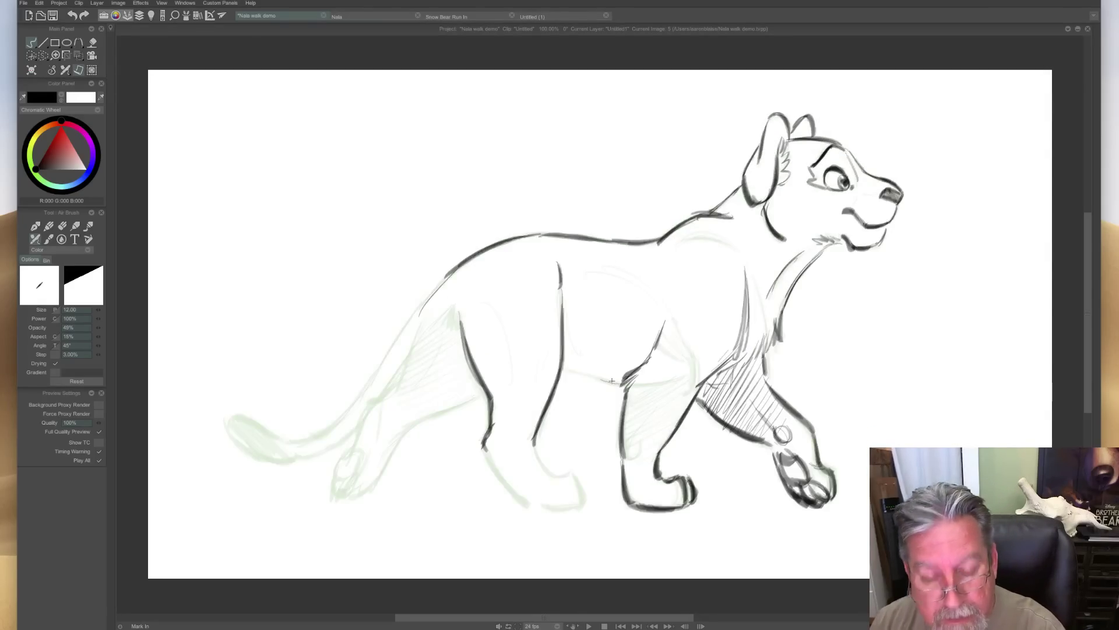
Draw the belly line between the elbow and the thigh, and add a flank stroke along the thigh's front on frame 5.
drag(627, 386, 591, 375)
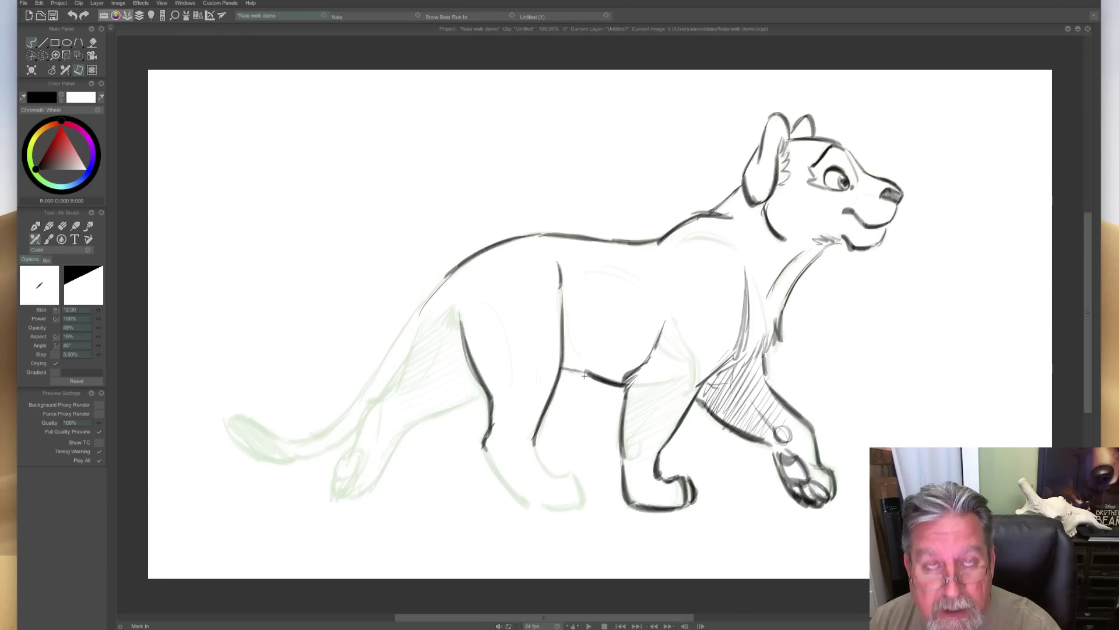
key(Left)
key(Right)
key(Left)
key(Right)
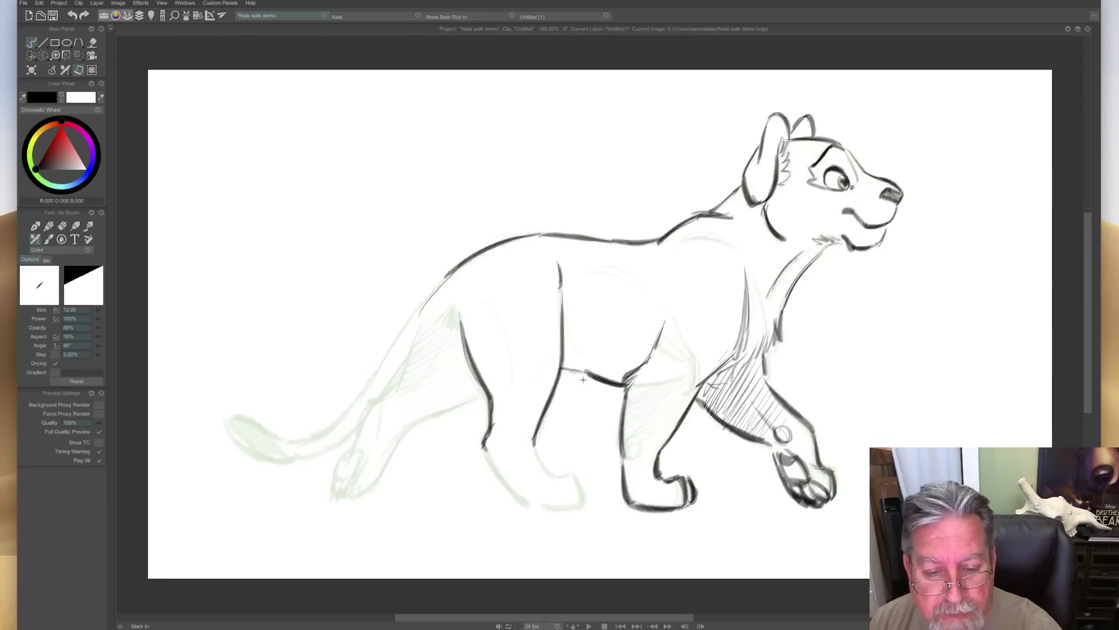
drag(574, 368, 617, 385)
mouse_move(572, 369)
mouse_down()
mouse_move(602, 381)
mouse_move(581, 372)
mouse_up()
key(Left)
key(Right)
drag(566, 299, 567, 359)
key(Left)
key(Right)
Draw the lower part of the near hind leg with its heel, paw and sole on frame 5.
drag(532, 438, 584, 506)
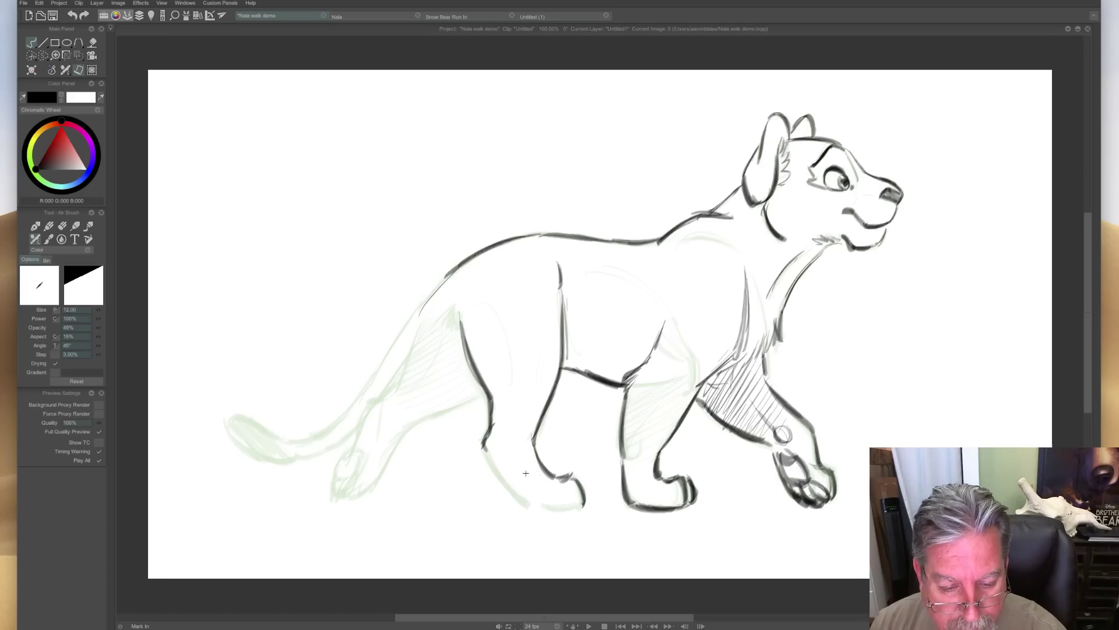
mouse_move(489, 455)
mouse_down()
mouse_move(532, 504)
mouse_move(568, 509)
mouse_up()
key(Left)
key(Right)
key(Left)
key(Right)
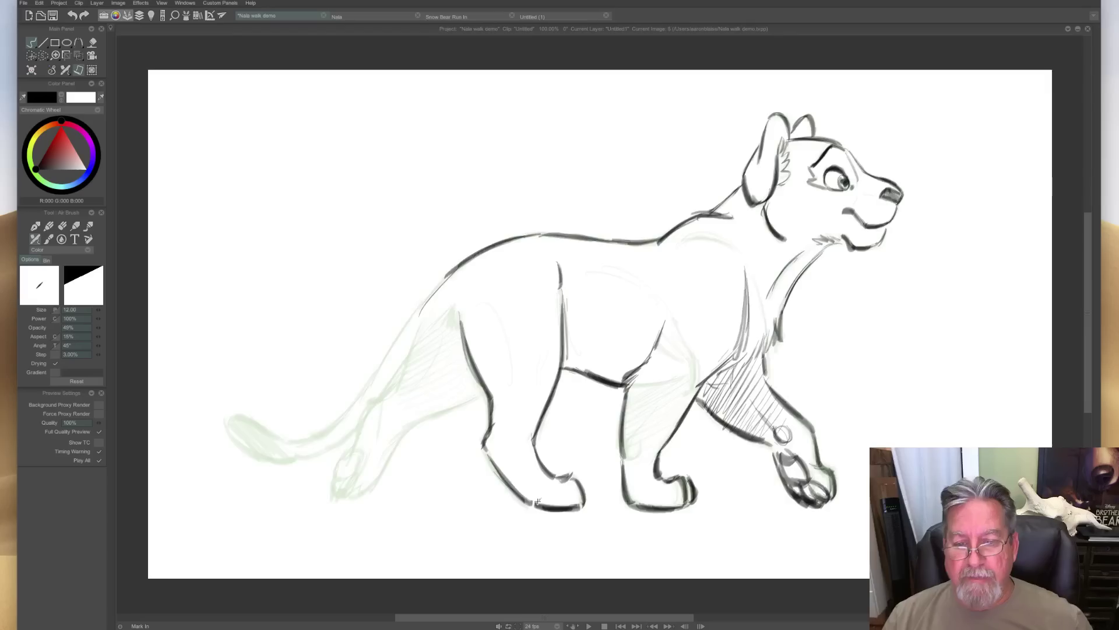
Flip between frames 4 and 5 to check the whole near hind leg and its paw placement.
key(Left)
key(Right)
key(Left)
key(Right)
key(Left)
key(Right)
key(Left)
key(Right)
key(Left)
key(Right)
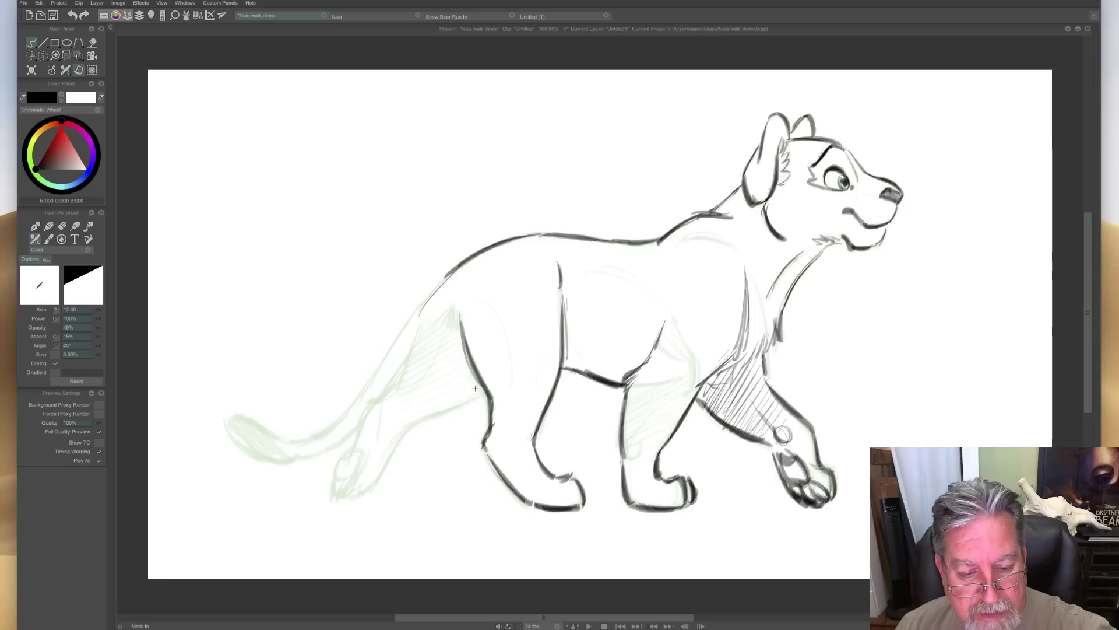
Compare frame 5 with frame 4, and erase the hind leg's thigh, lower leg and paw lines from frame 5.
key(Left)
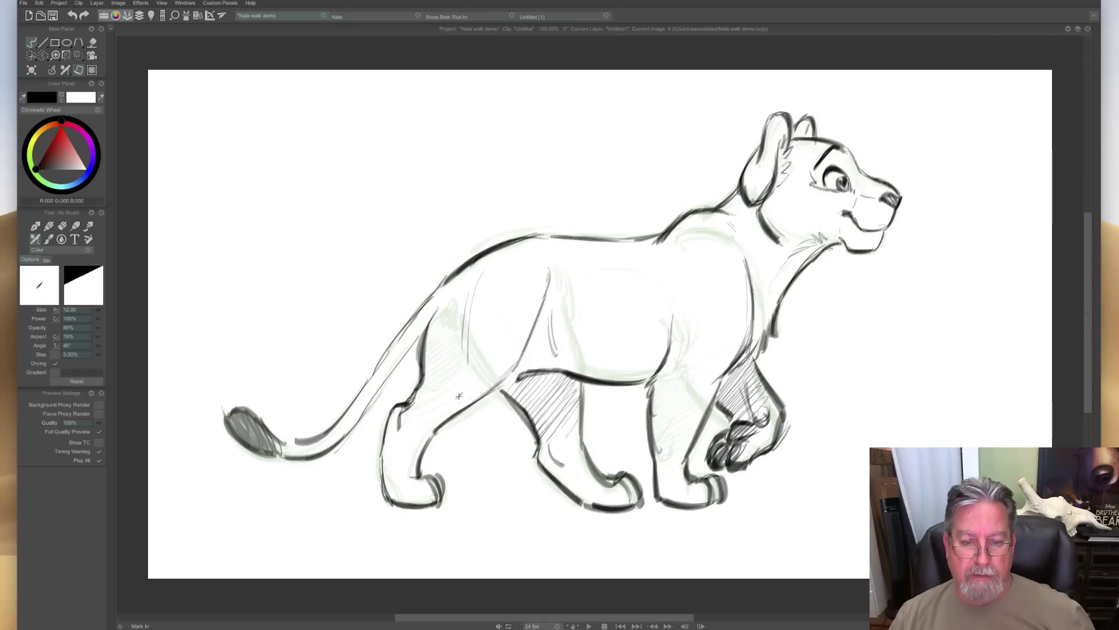
key(Right)
key(Left)
key(Right)
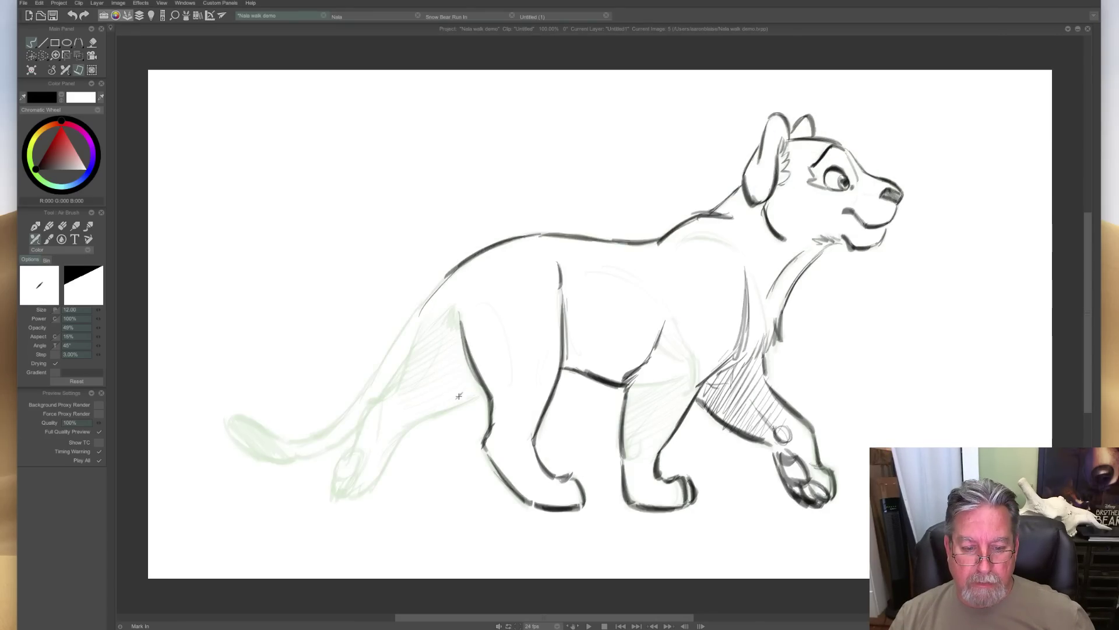
key(Left)
key(Right)
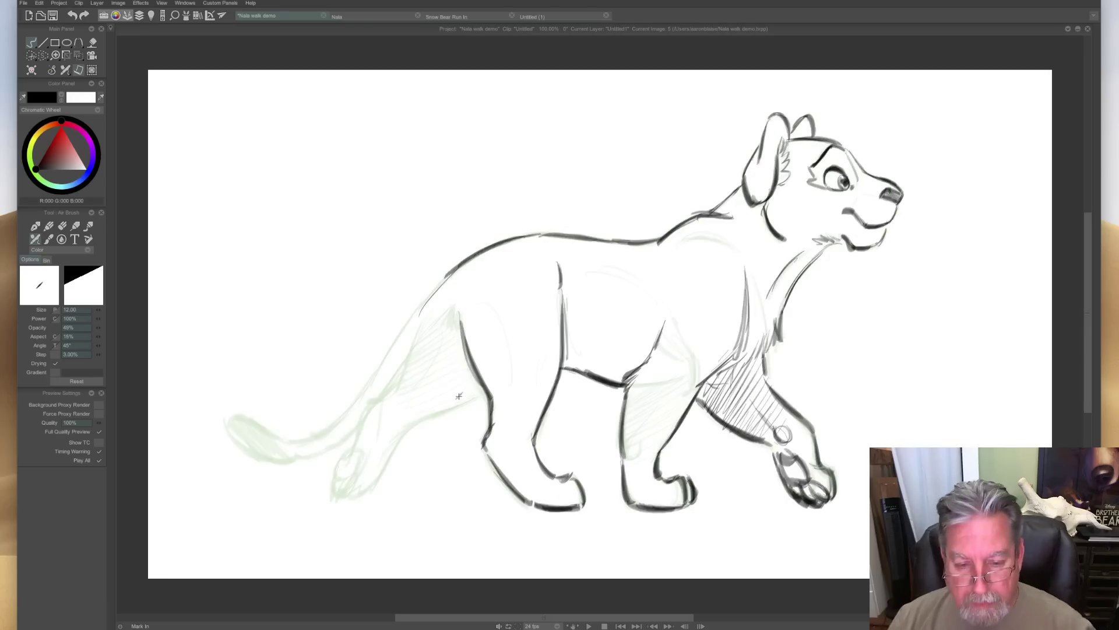
key(e)
mouse_move(558, 262)
mouse_down()
mouse_move(560, 376)
mouse_move(534, 449)
mouse_move(576, 480)
mouse_move(560, 508)
mouse_up()
mouse_move(493, 427)
mouse_down()
mouse_move(556, 508)
mouse_move(478, 358)
mouse_up()
drag(485, 457, 569, 485)
key(Left)
key(Right)
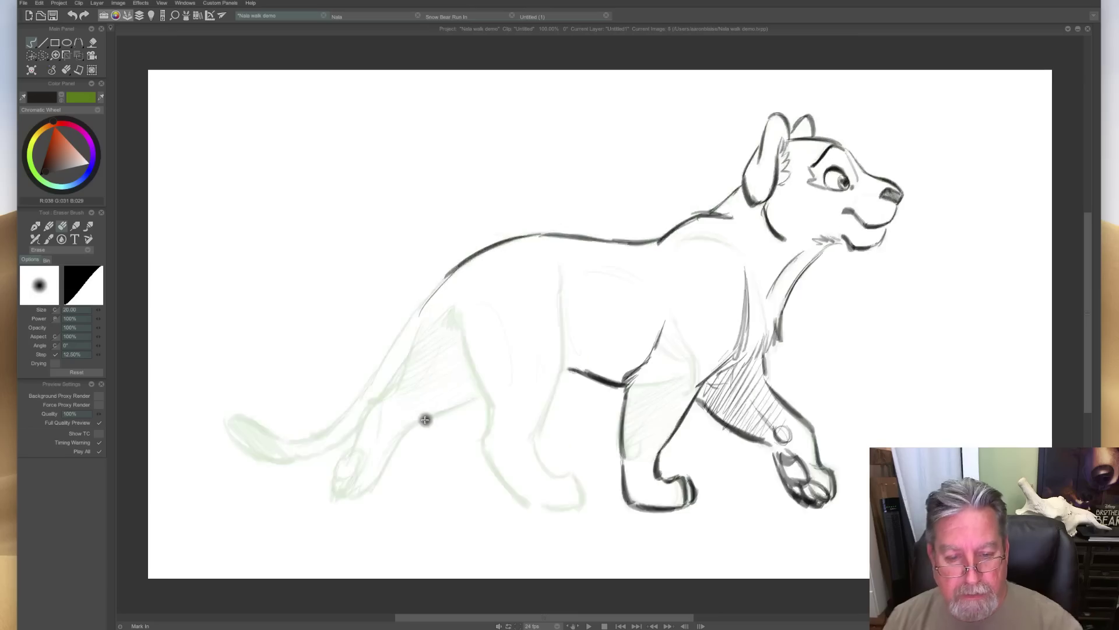
Extend frame 5's belly line backward, curving it into the front of the near thigh.
key(b)
key(Left)
key(Right)
drag(586, 374, 506, 365)
key(Left)
key(Right)
key(Left)
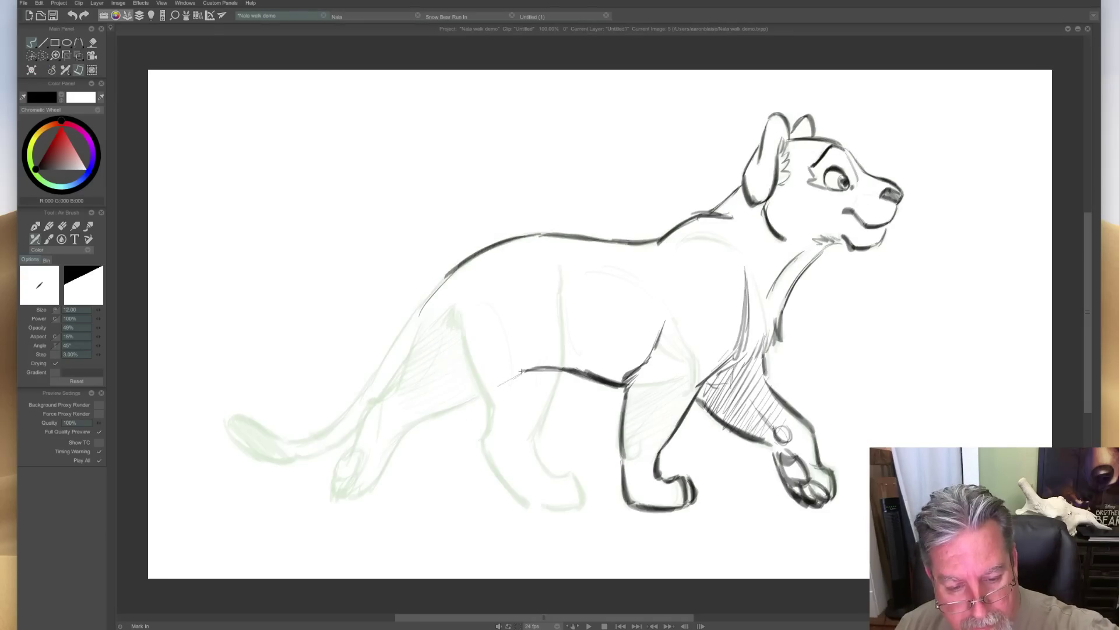
Draw the near hind leg stretched backward on frame 5, with its inner contour, rear thigh line, heel and trailing paw.
drag(464, 406, 412, 432)
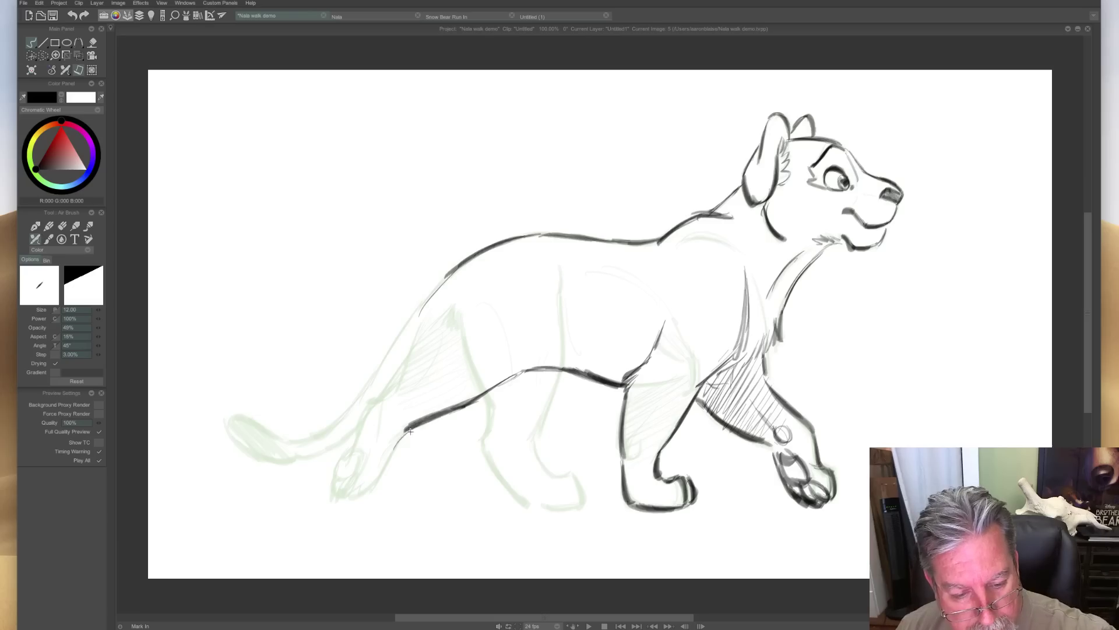
key(Left)
key(Right)
key(Left)
key(Right)
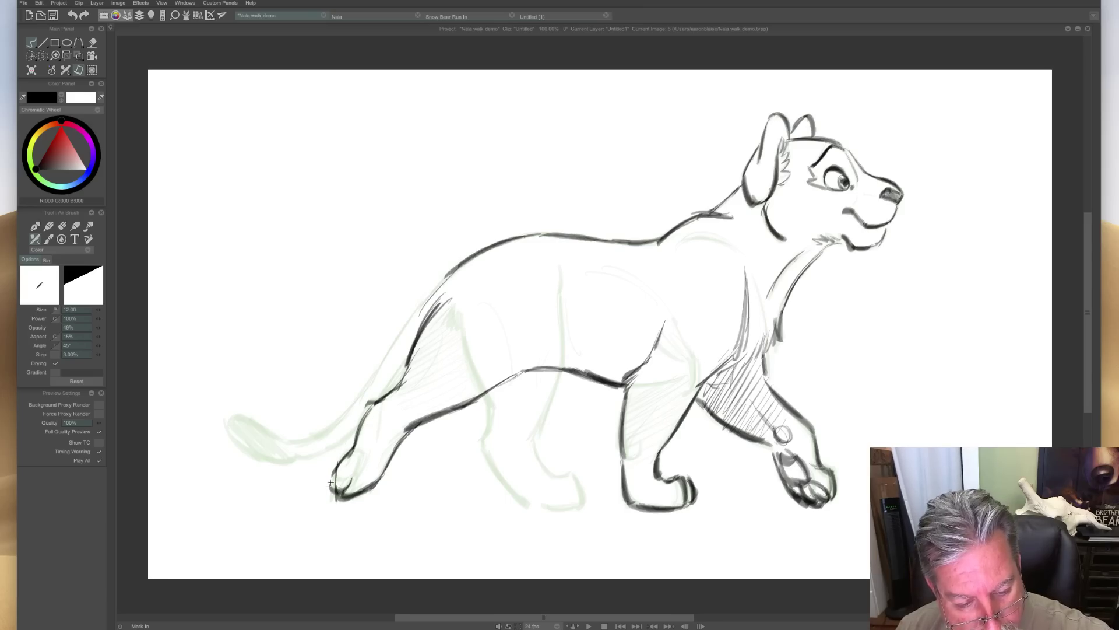
Draw the far hind leg beneath the belly on frame 5, including its heel, toes and flat sole.
key(Left)
key(Right)
key(Left)
key(Right)
key(Left)
key(Right)
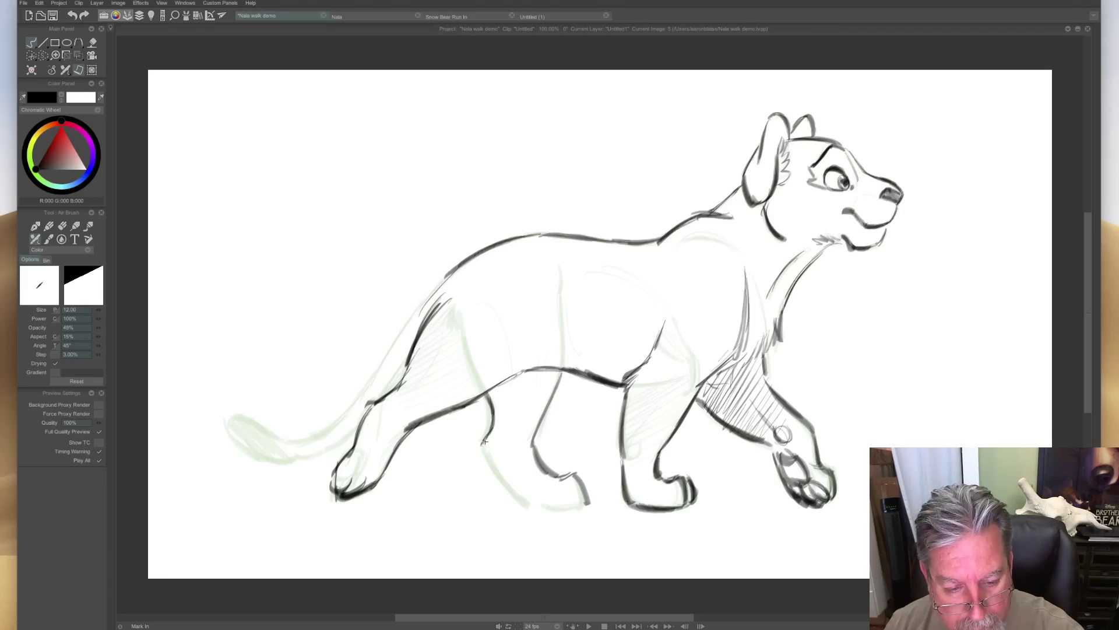
drag(506, 484, 520, 497)
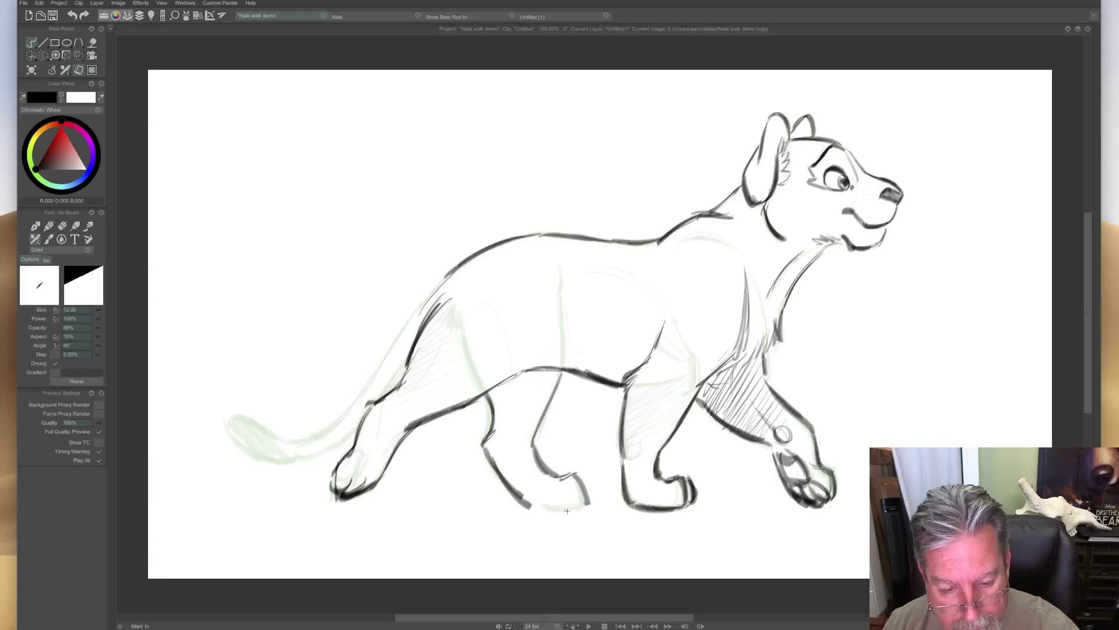
key(Left)
key(Right)
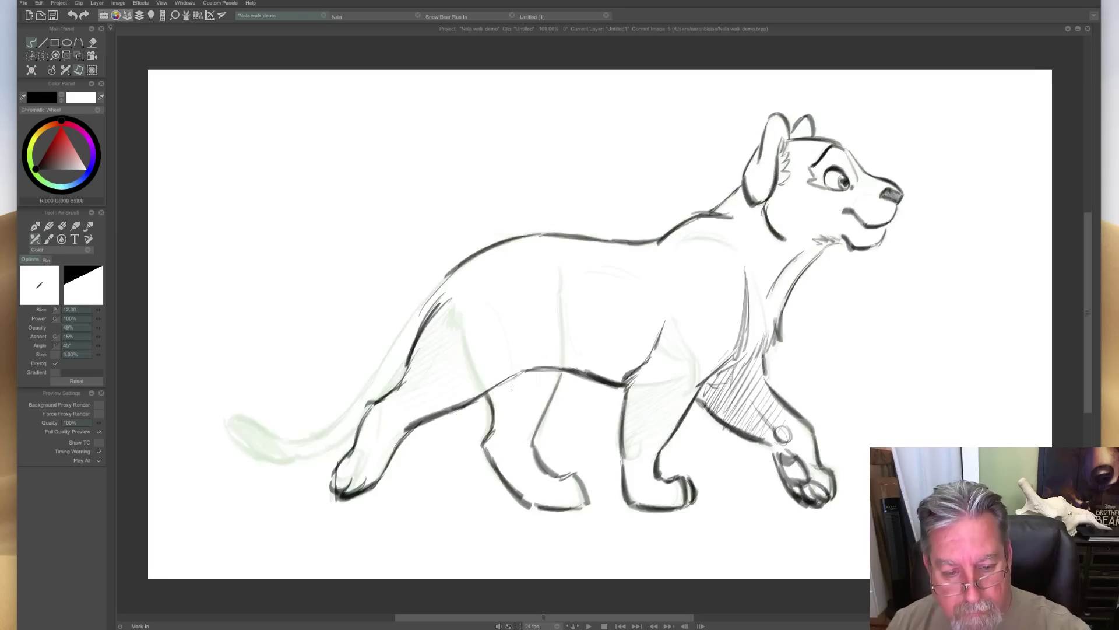
Mark the ankle of frame 5's far hind leg and shade its upper part with diagonal hatching.
key(Left)
key(Right)
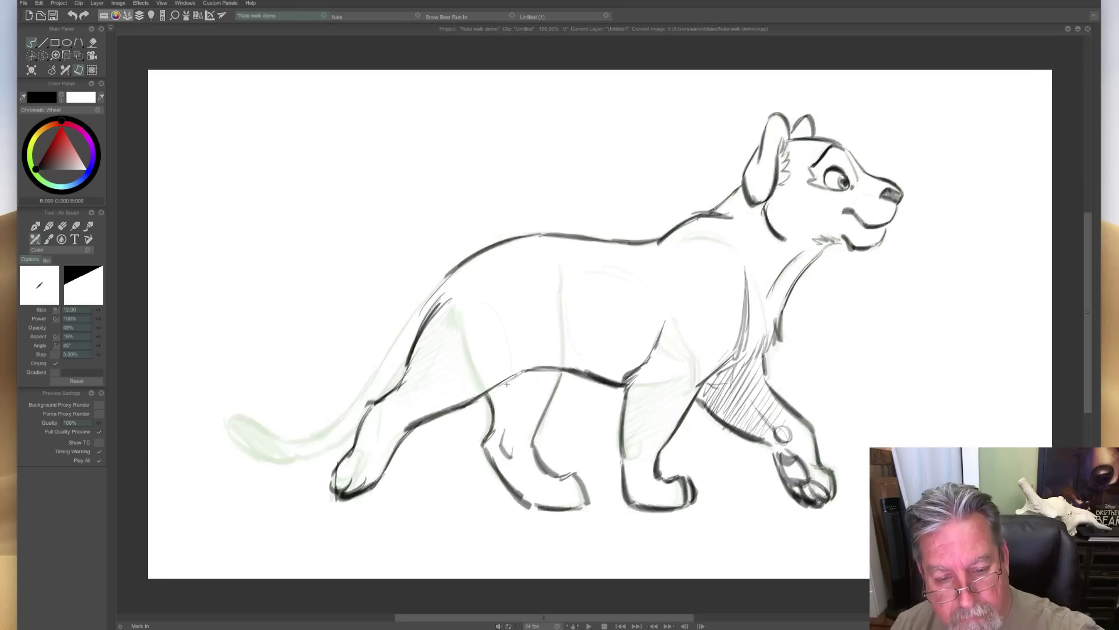
drag(532, 373, 489, 418)
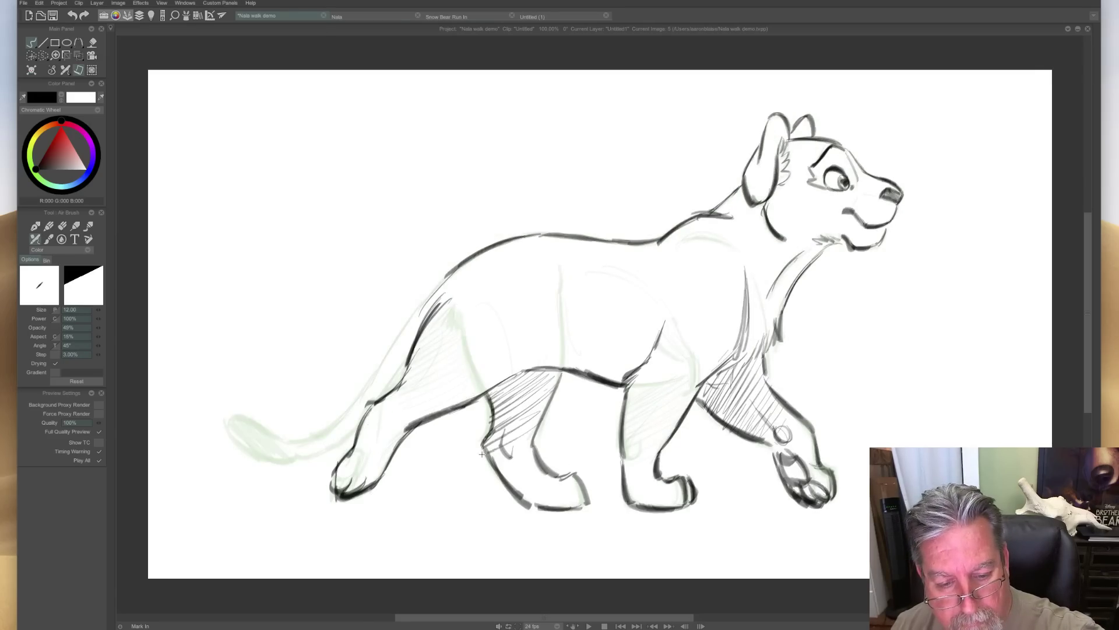
drag(521, 464, 533, 470)
key(Left)
key(Right)
key(Left)
key(Right)
Draw the tail from the rump down to its tuft on frame 5, following the ghosted tail.
key(Left)
key(Right)
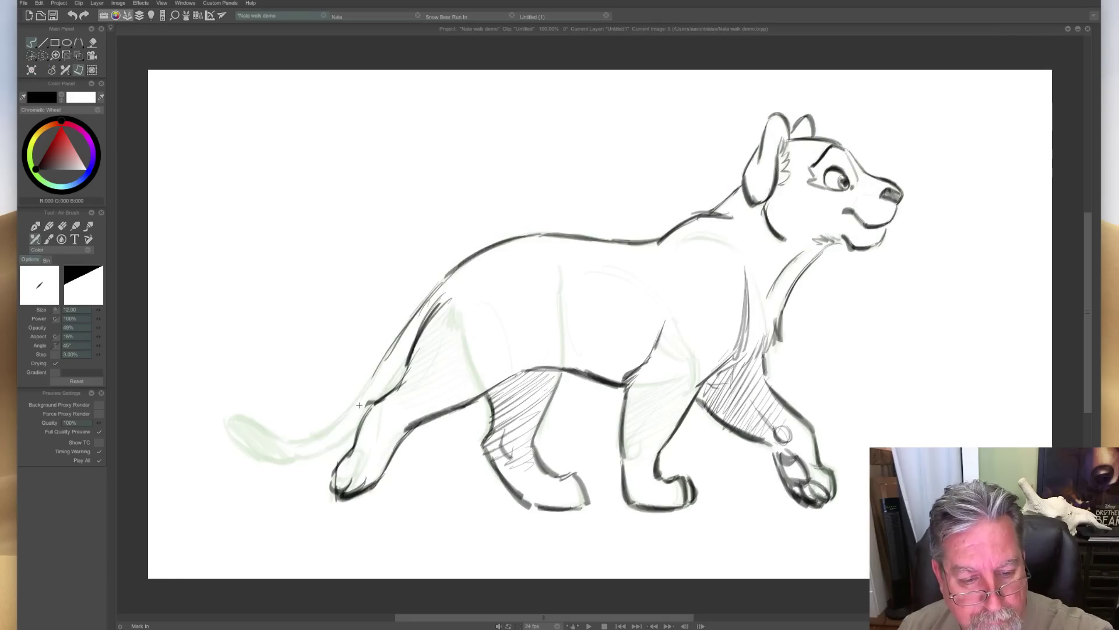
drag(386, 363, 295, 441)
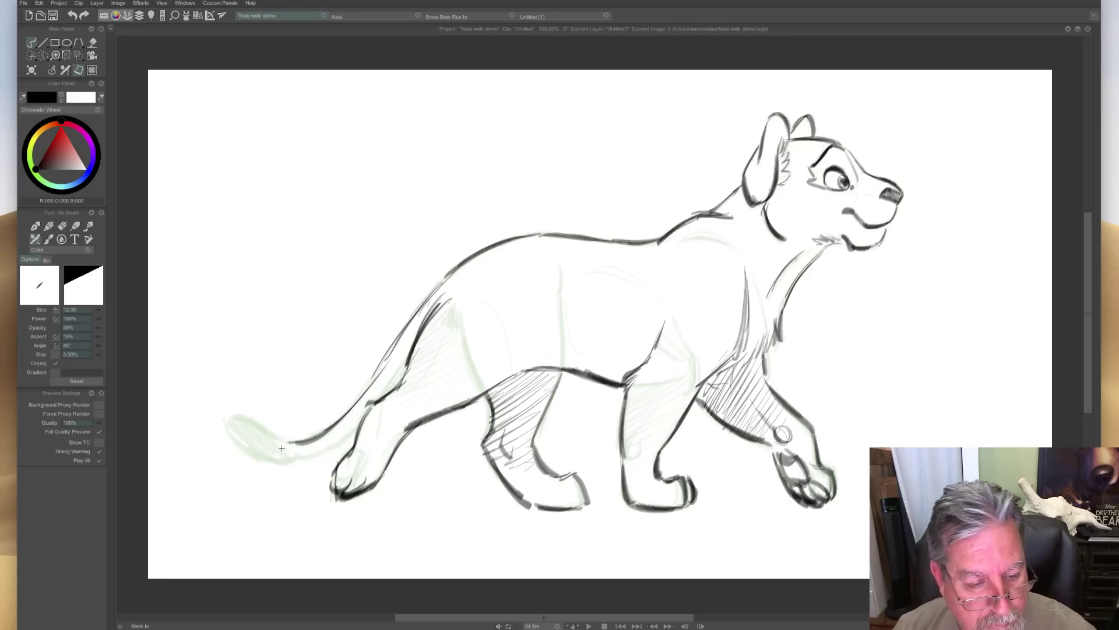
mouse_move(224, 421)
mouse_down()
mouse_move(282, 458)
mouse_move(252, 453)
mouse_move(302, 451)
mouse_up()
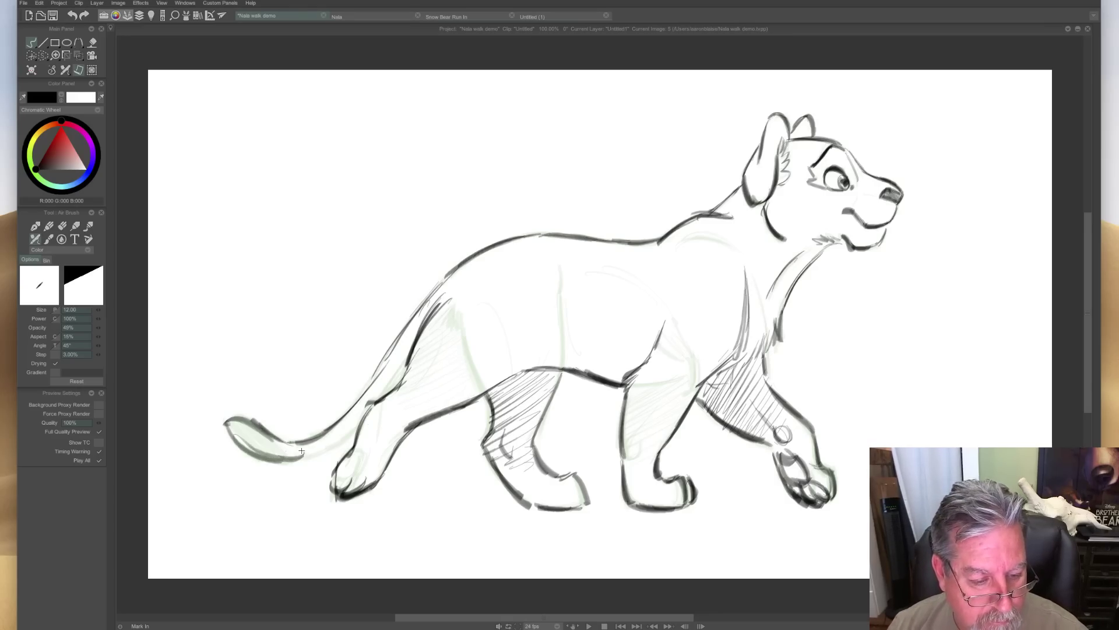
Flip through frames 4, 5 and 6 to check the movement across the neighbouring poses.
key(Left)
key(Right)
key(Right)
key(Left)
key(Left)
key(Right)
key(Right)
key(Left)
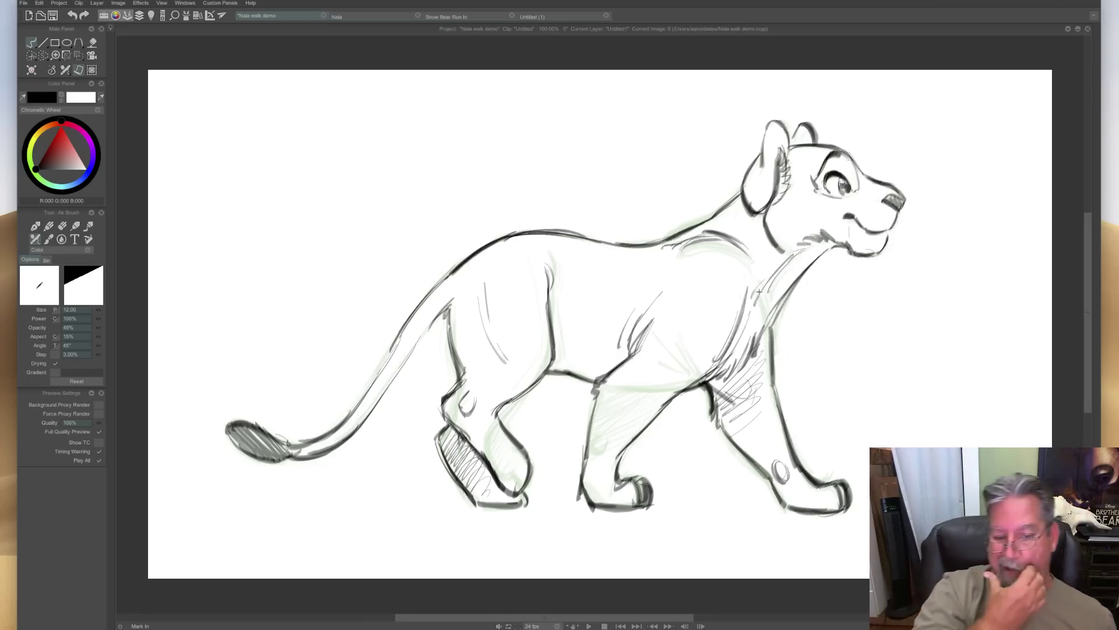
Show the timeline and extend the exposure of each of the six drawings to four frames.
key(Tab)
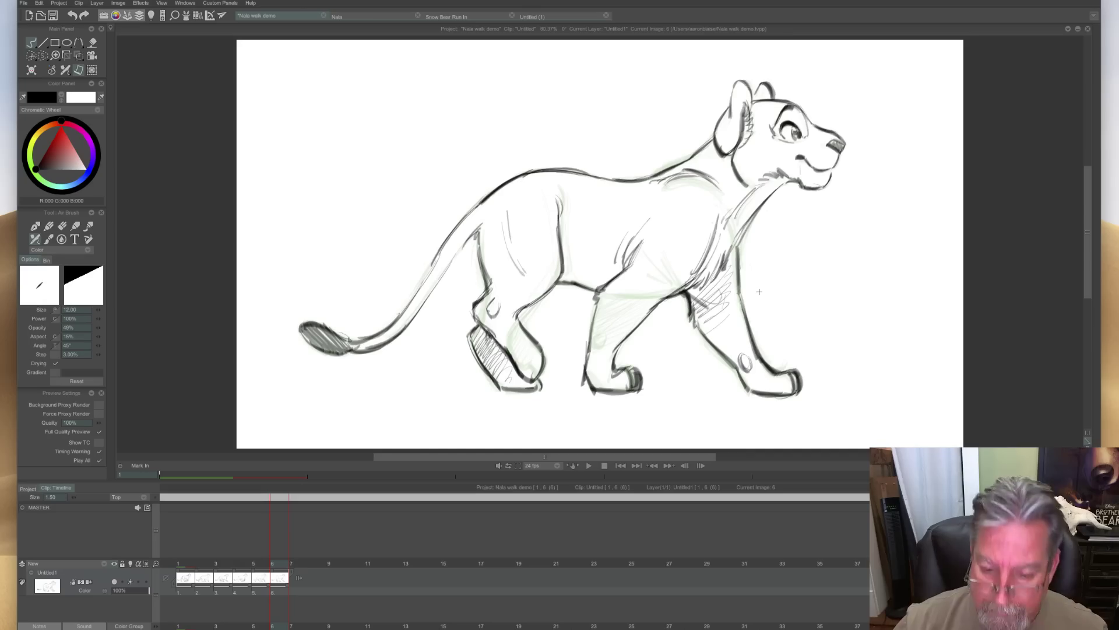
drag(277, 567, 176, 576)
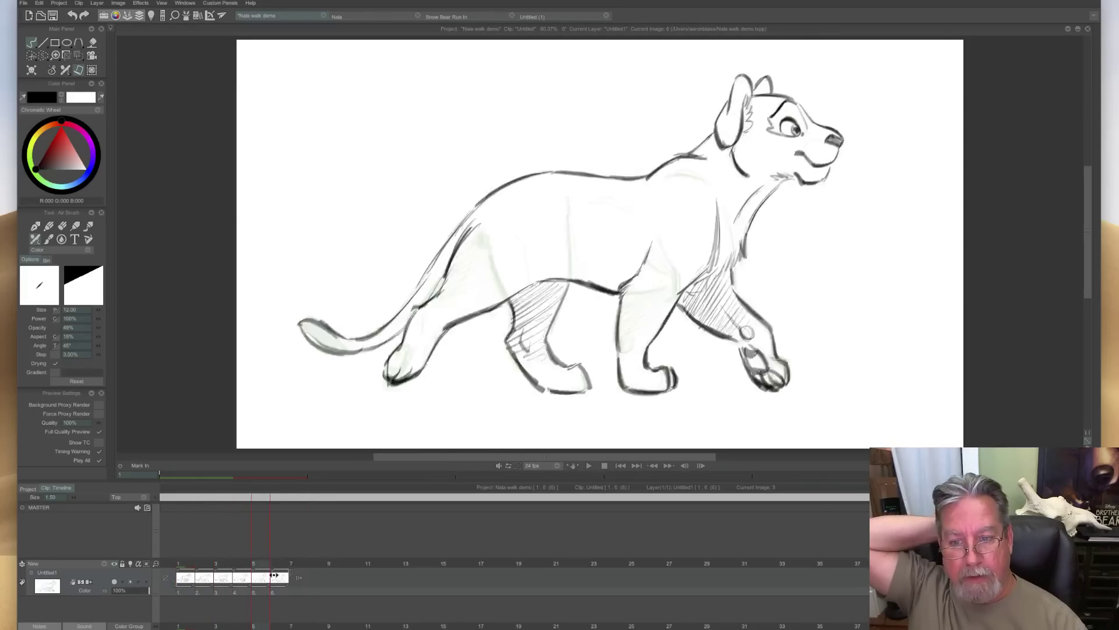
drag(195, 588, 328, 589)
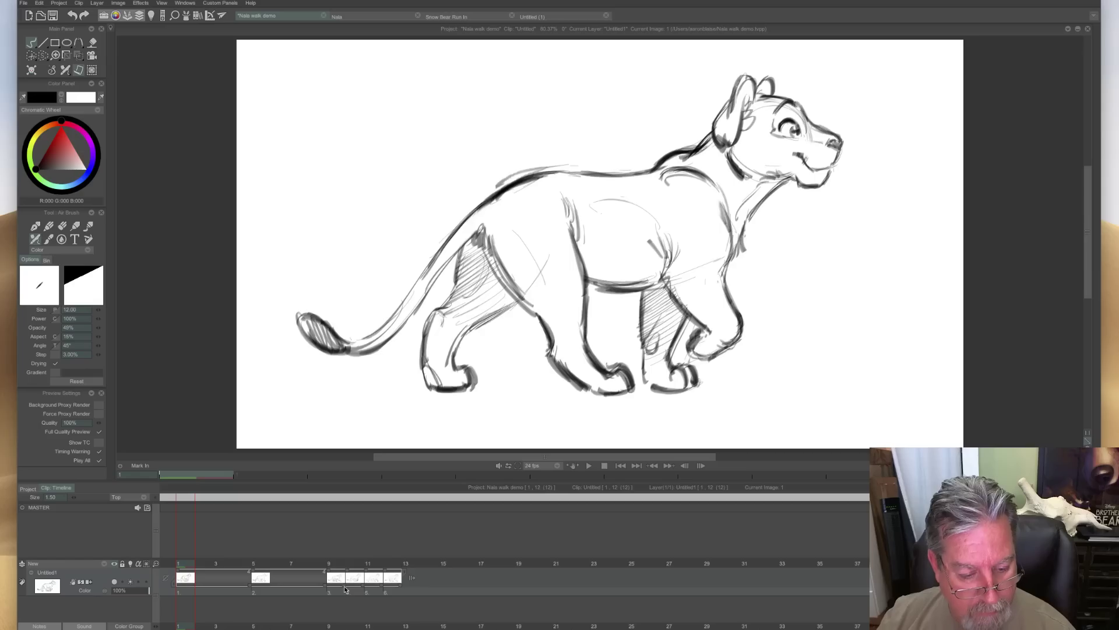
drag(344, 588, 571, 588)
click(412, 606)
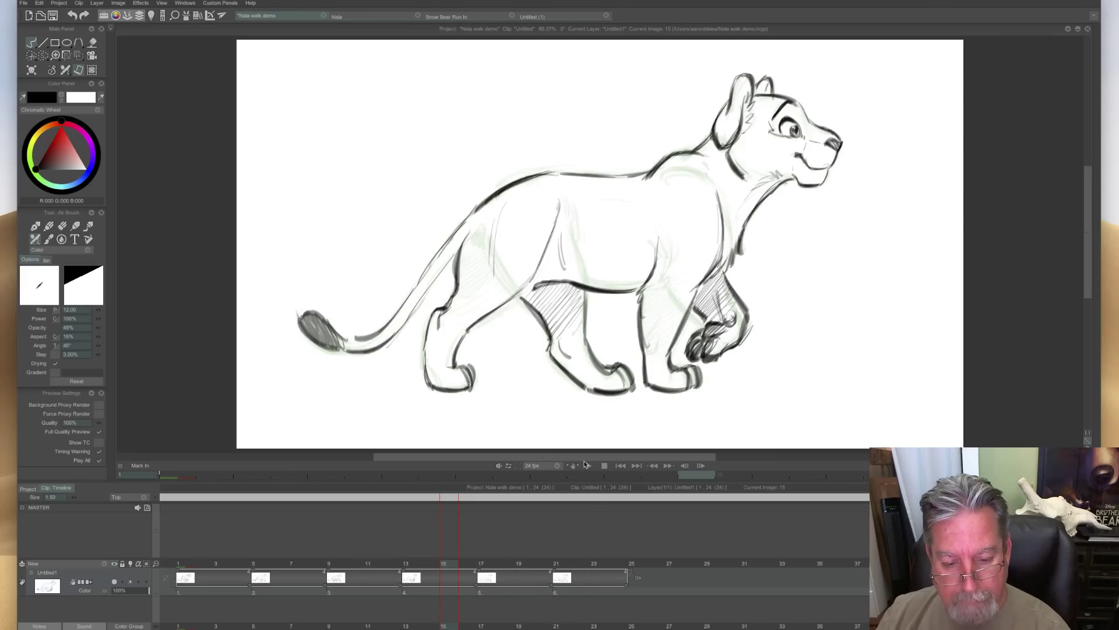
Play back the retimed walk, and scrub through the first key drawings to examine their spacing.
click(586, 466)
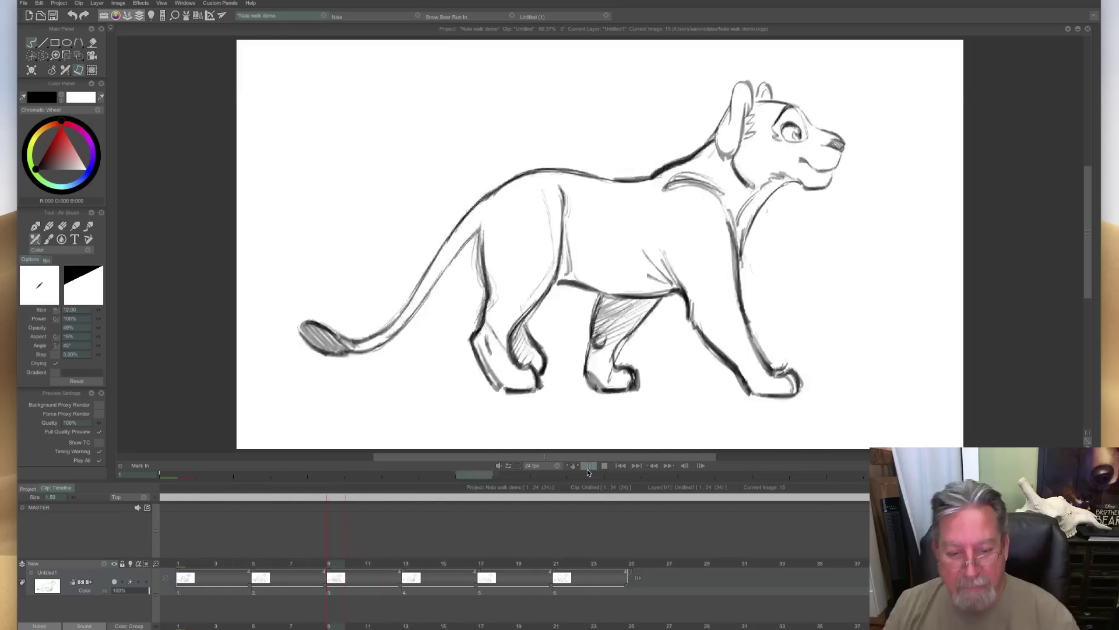
click(588, 466)
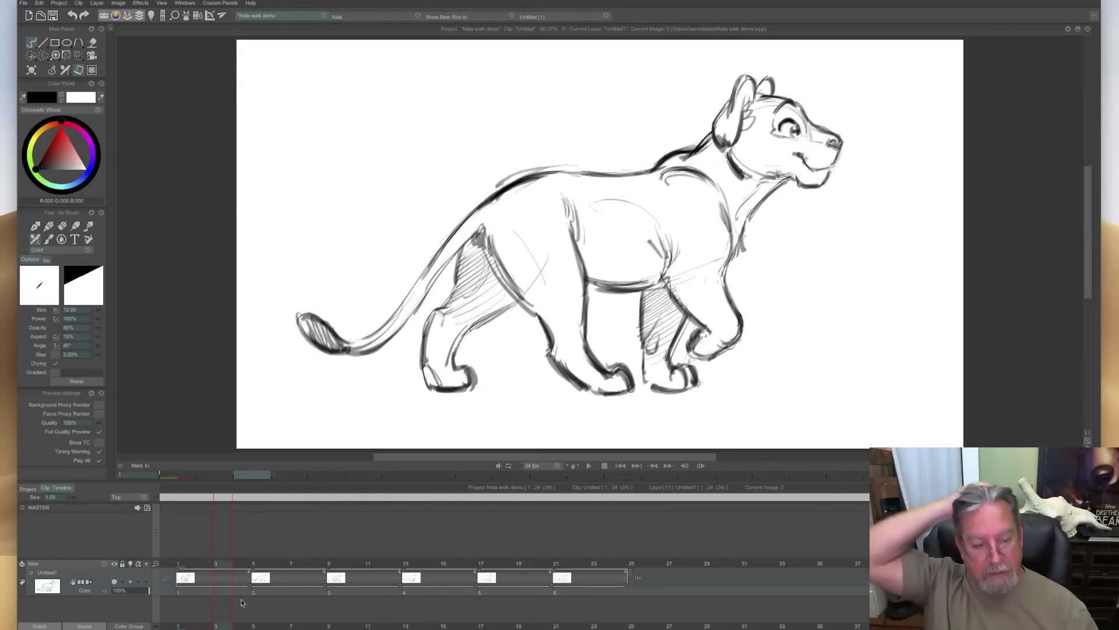
drag(222, 569, 369, 592)
click(338, 592)
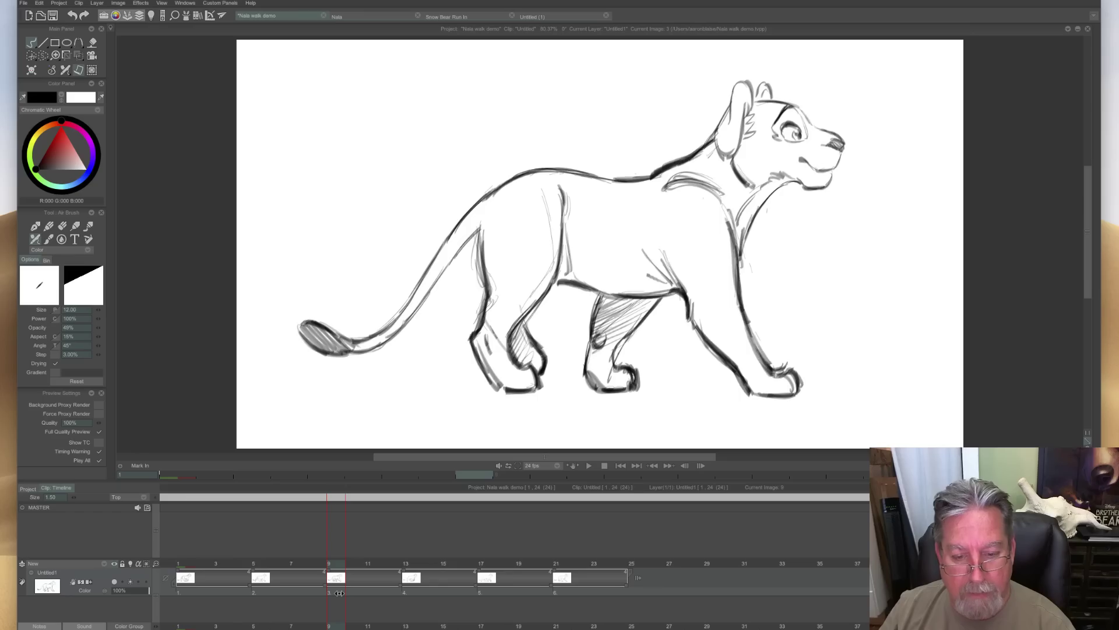
drag(346, 593, 198, 597)
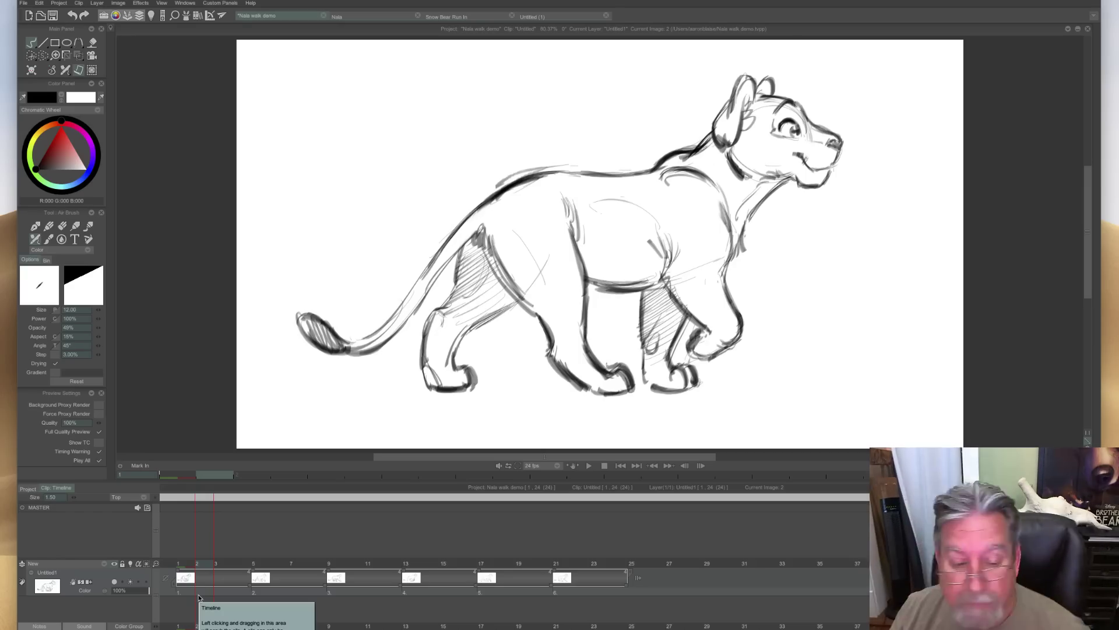
Insert a blank drawing at frame 3 and turn on light table ghosting for one previous and one next drawing.
click(218, 564)
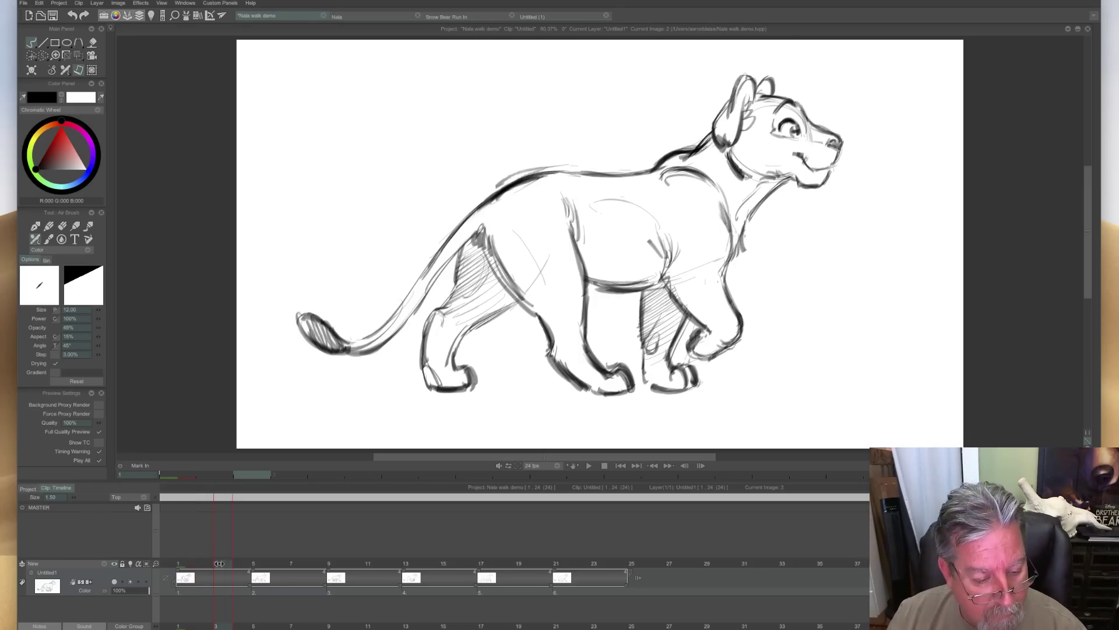
click(32, 70)
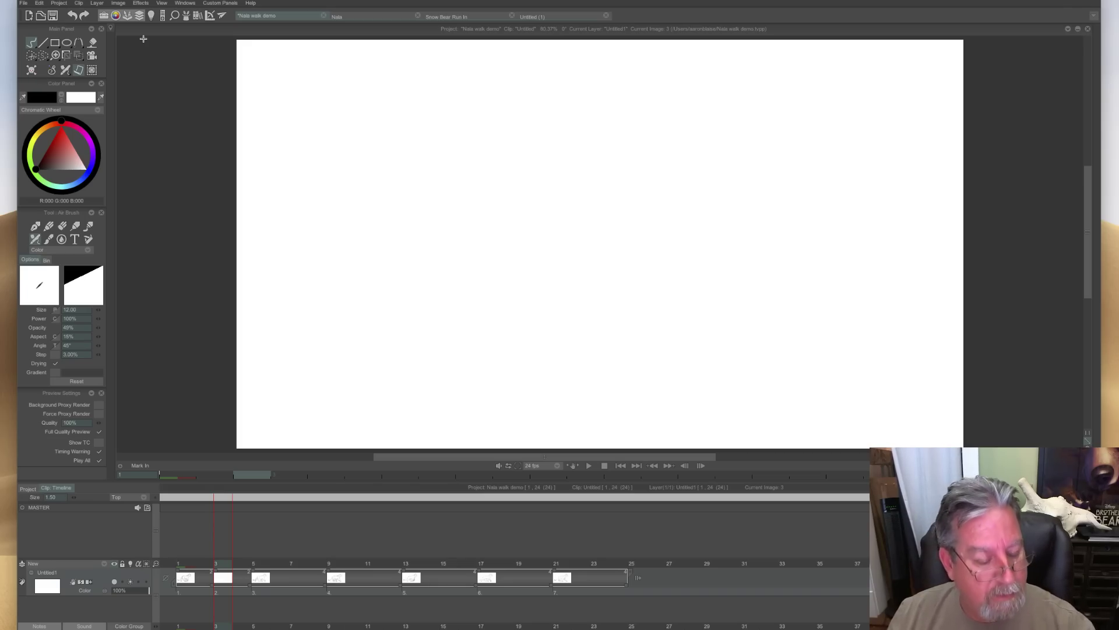
click(151, 15)
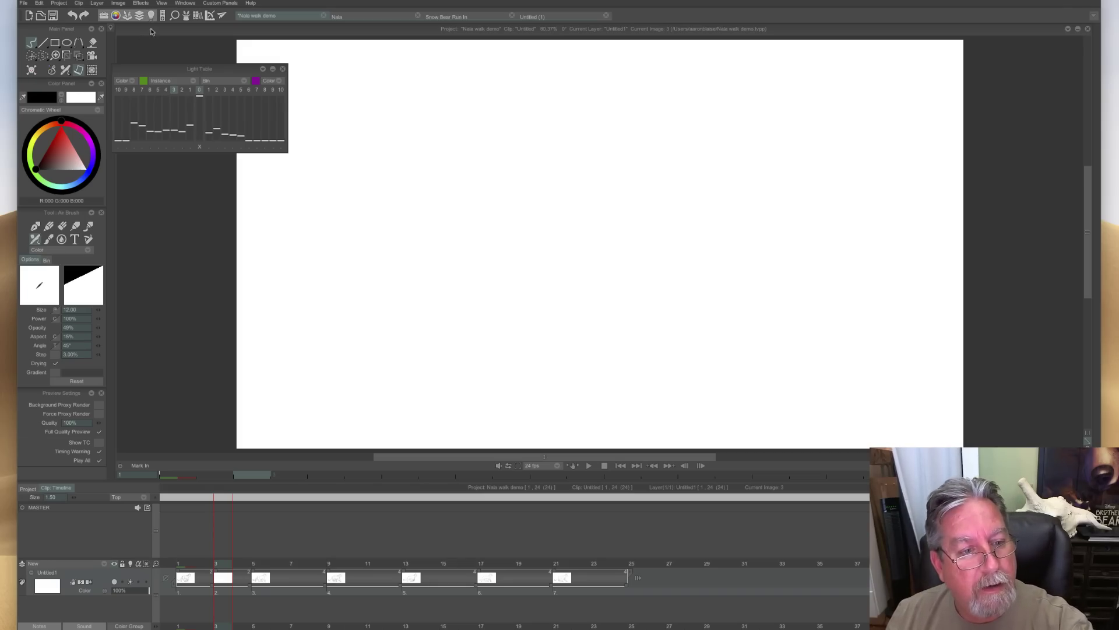
click(209, 92)
click(189, 92)
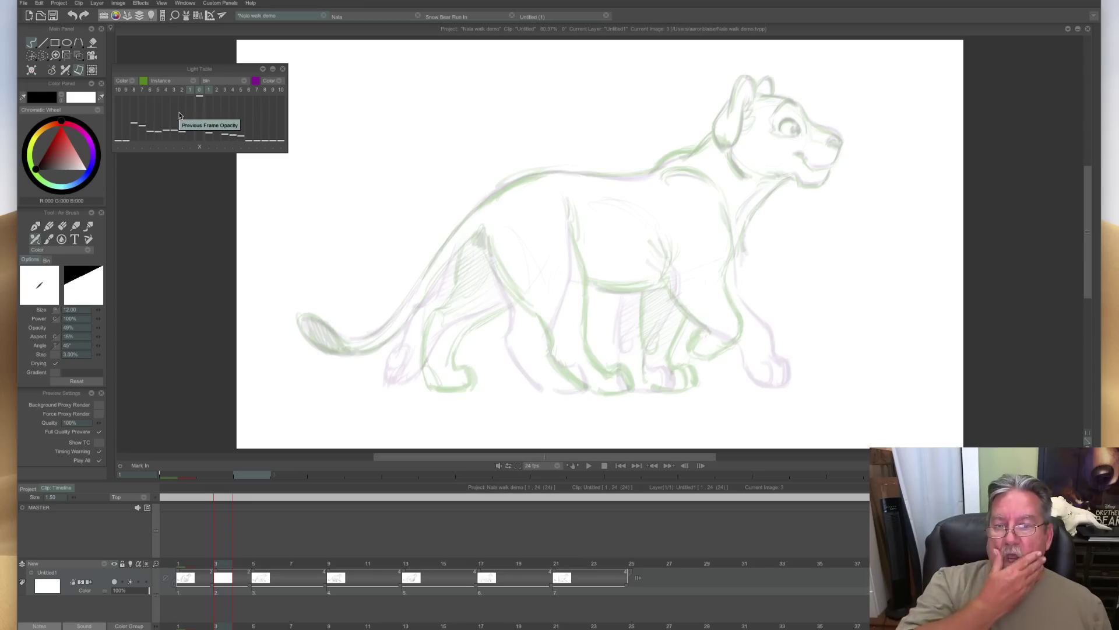
click(283, 69)
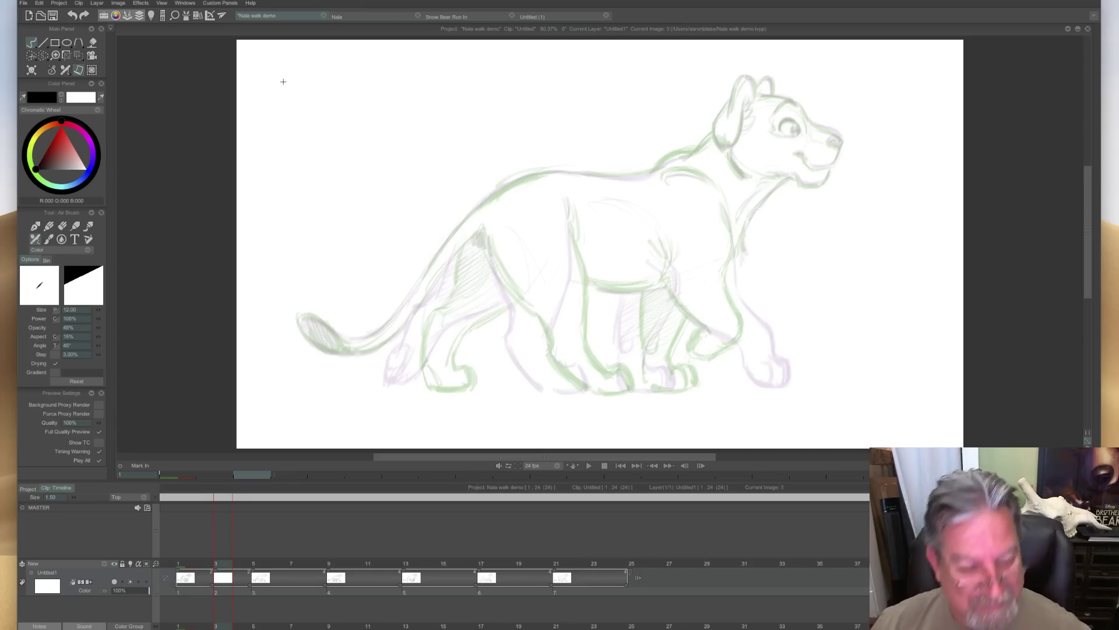
Lower the previous drawing's ghost opacity on the light table, and hide the timeline.
click(151, 16)
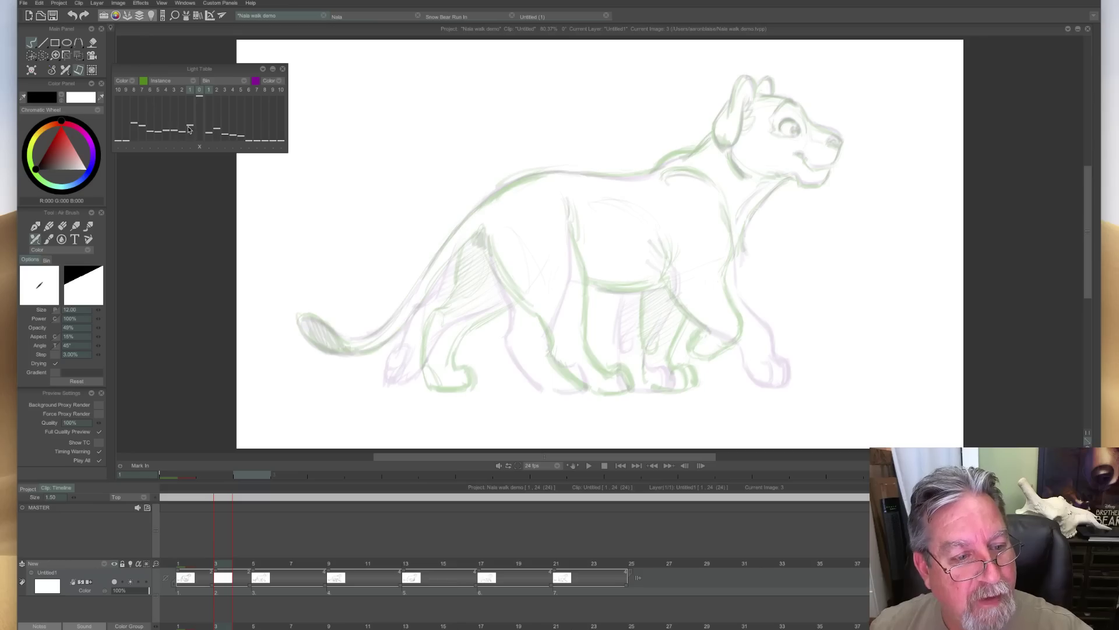
drag(190, 131, 218, 135)
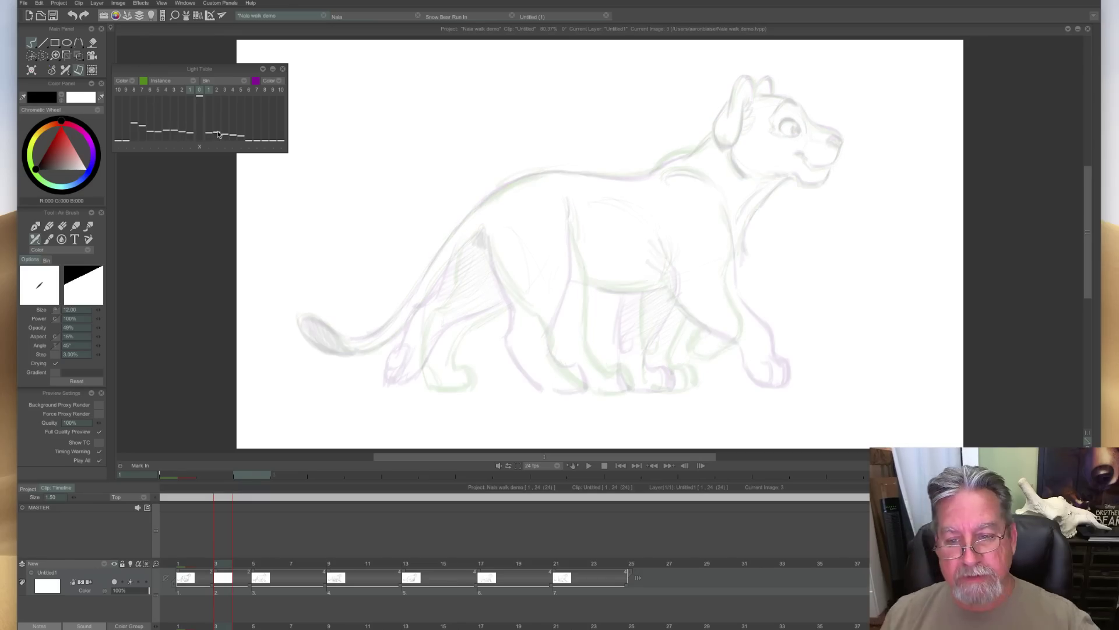
click(282, 68)
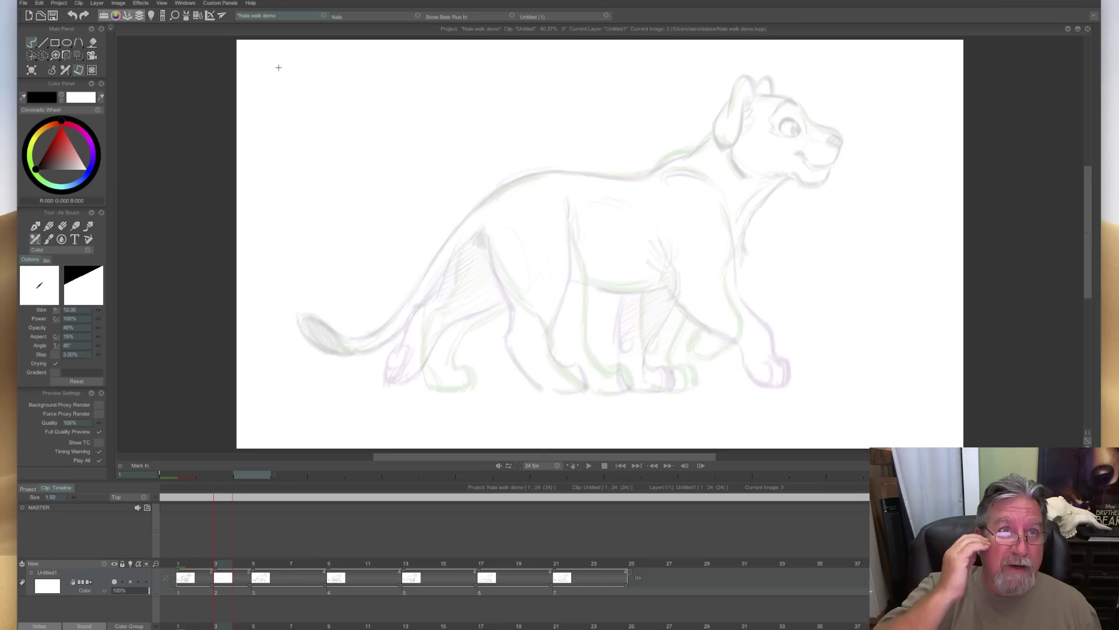
key(Tab)
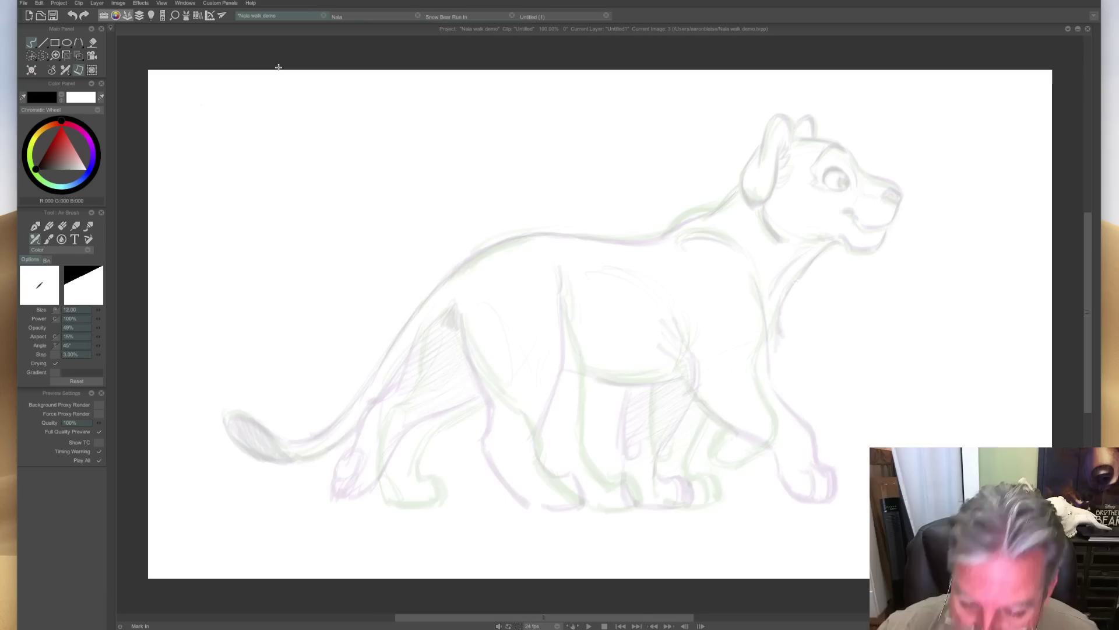
Draw the in-between's topline on frame 3 from the nape over the shoulders and back to the rump.
key(Right)
key(Left)
key(Right)
key(Left)
mouse_move(741, 188)
mouse_down()
mouse_move(710, 213)
mouse_move(624, 242)
mouse_up()
key(Right)
key(Left)
key(Right)
key(Left)
key(Right)
key(Left)
mouse_move(505, 242)
mouse_down()
mouse_move(626, 242)
mouse_move(501, 248)
mouse_up()
drag(570, 239, 530, 238)
Draw the shoulder blade arc below the topline on the frame 3 in-between, comparing it with the next drawing.
key(Right)
key(Left)
key(Right)
key(Left)
mouse_move(728, 243)
mouse_down()
mouse_move(682, 235)
mouse_move(677, 246)
mouse_move(739, 248)
mouse_up()
key(Right)
key(Left)
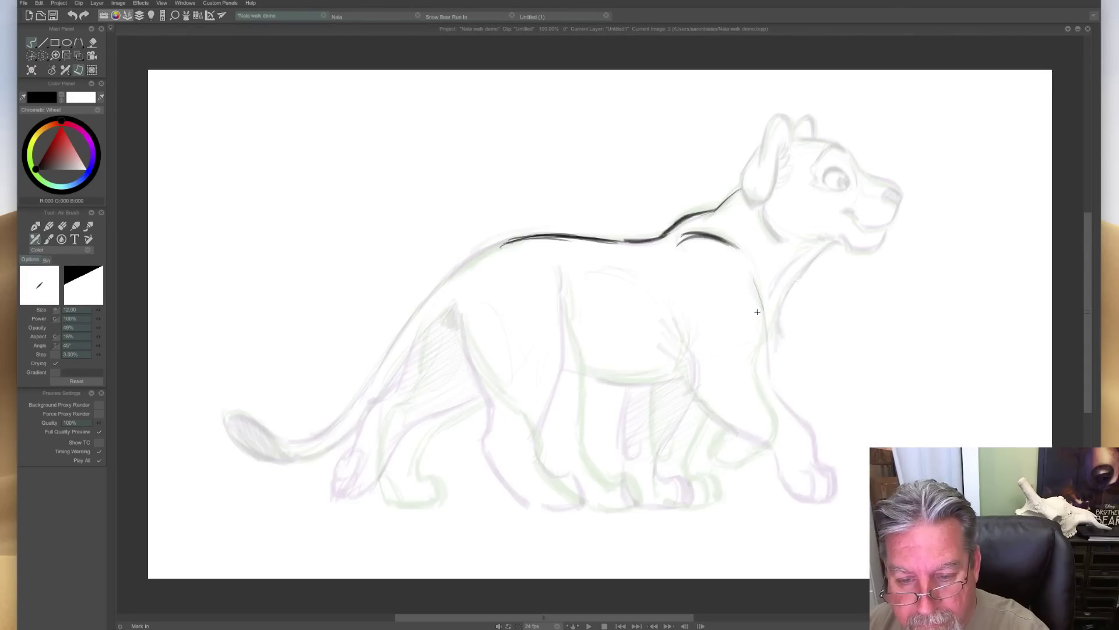
Draw the front contour of the shoulder and near foreleg down to the wrist on the frame 3 in-between.
key(Right)
Draw the chest line under the throat on frame 3, checking it against the previous drawing.
key(Right)
drag(764, 372, 788, 404)
mouse_move(761, 372)
mouse_down()
mouse_move(787, 406)
mouse_move(760, 377)
mouse_move(795, 418)
mouse_up()
mouse_move(771, 392)
mouse_down()
mouse_move(793, 415)
mouse_move(797, 452)
mouse_up()
drag(798, 424, 803, 477)
key(Left)
key(Right)
key(Left)
Draw the near ear with its inner fold and fur tufts on the frame 3 in-between.
key(Right)
drag(796, 276, 766, 356)
key(Left)
key(Left)
key(Right)
mouse_move(792, 140)
mouse_down()
mouse_move(771, 124)
mouse_move(743, 179)
mouse_move(745, 191)
mouse_move(768, 189)
mouse_move(746, 204)
mouse_move(779, 152)
mouse_move(788, 163)
mouse_move(778, 188)
mouse_up()
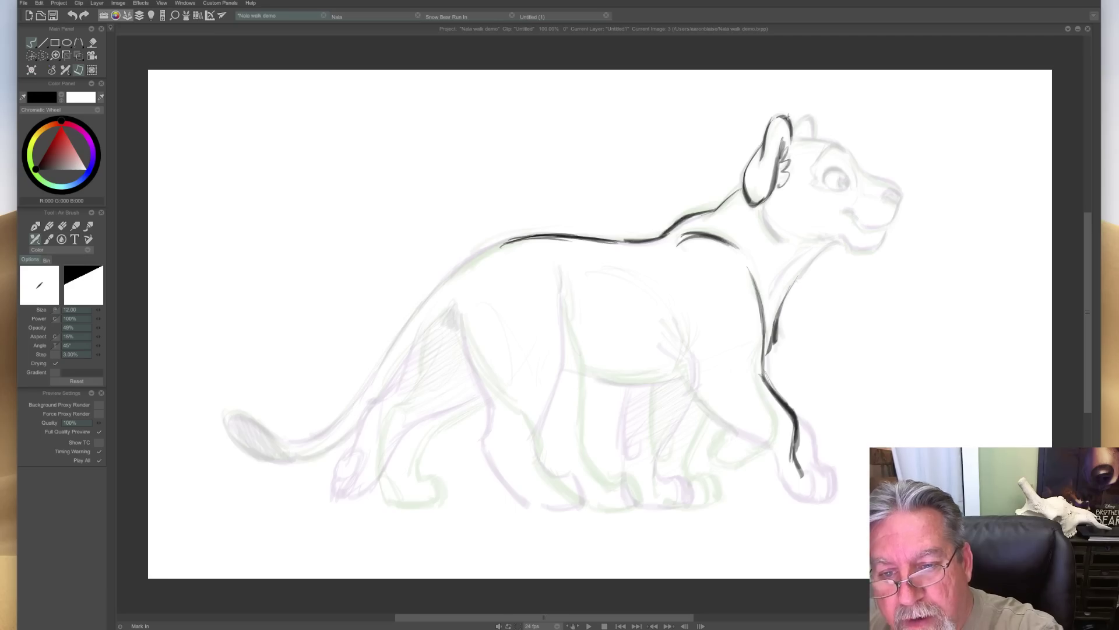
Draw the far ear, forehead, eye and muzzle bridge on frame 3, checking them against the previous drawing.
mouse_move(794, 128)
mouse_down()
mouse_move(816, 133)
mouse_move(792, 137)
mouse_up()
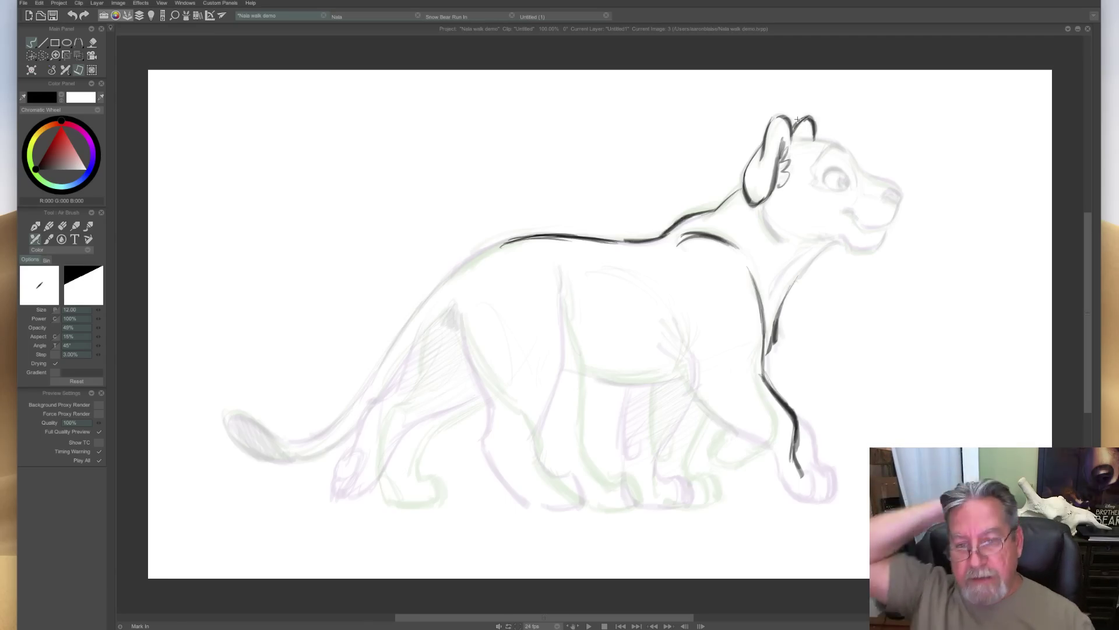
mouse_move(839, 143)
mouse_down()
mouse_move(791, 139)
mouse_move(850, 155)
mouse_move(811, 169)
mouse_move(846, 170)
mouse_move(825, 179)
mouse_move(839, 167)
mouse_move(845, 183)
mouse_move(825, 180)
mouse_move(851, 189)
mouse_move(855, 170)
mouse_move(858, 179)
mouse_move(825, 188)
mouse_up()
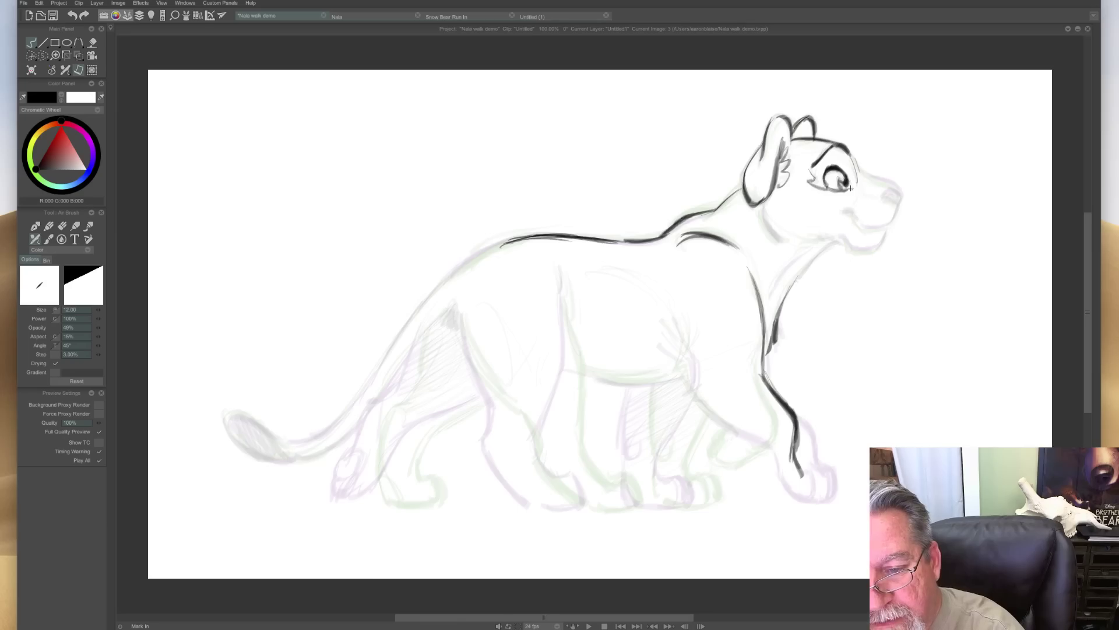
drag(859, 172, 900, 197)
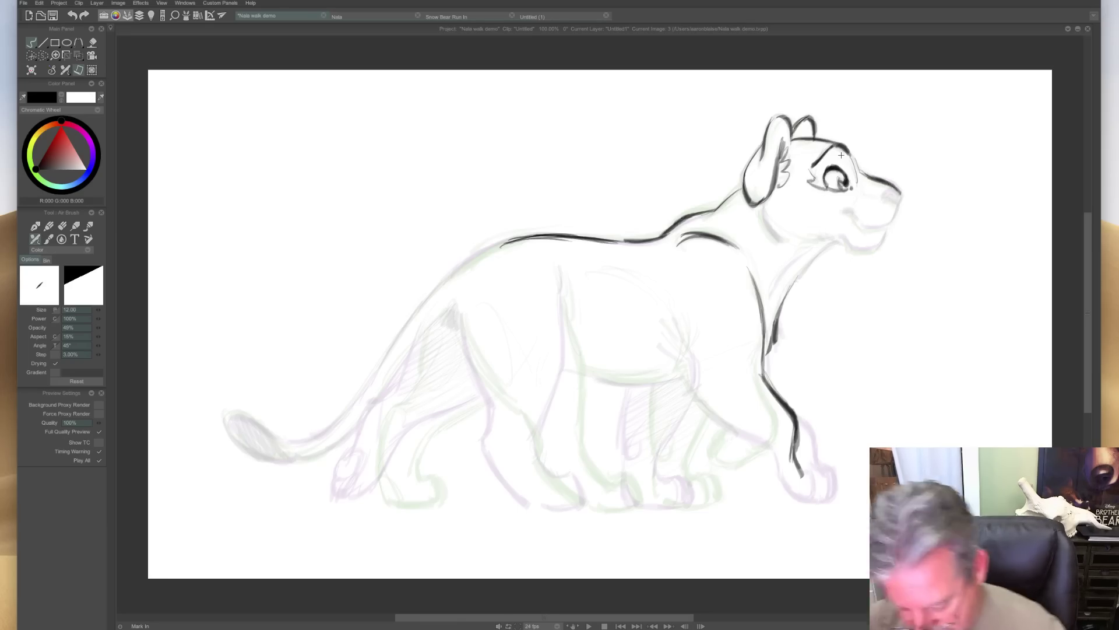
key(Left)
key(Right)
key(Left)
key(Right)
key(Left)
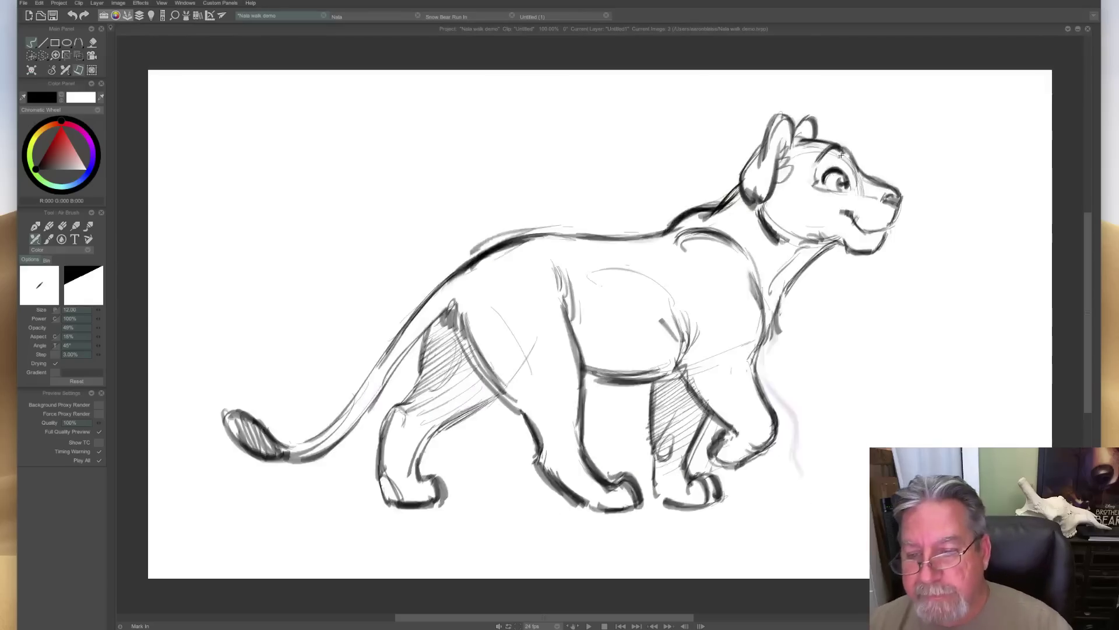
key(Right)
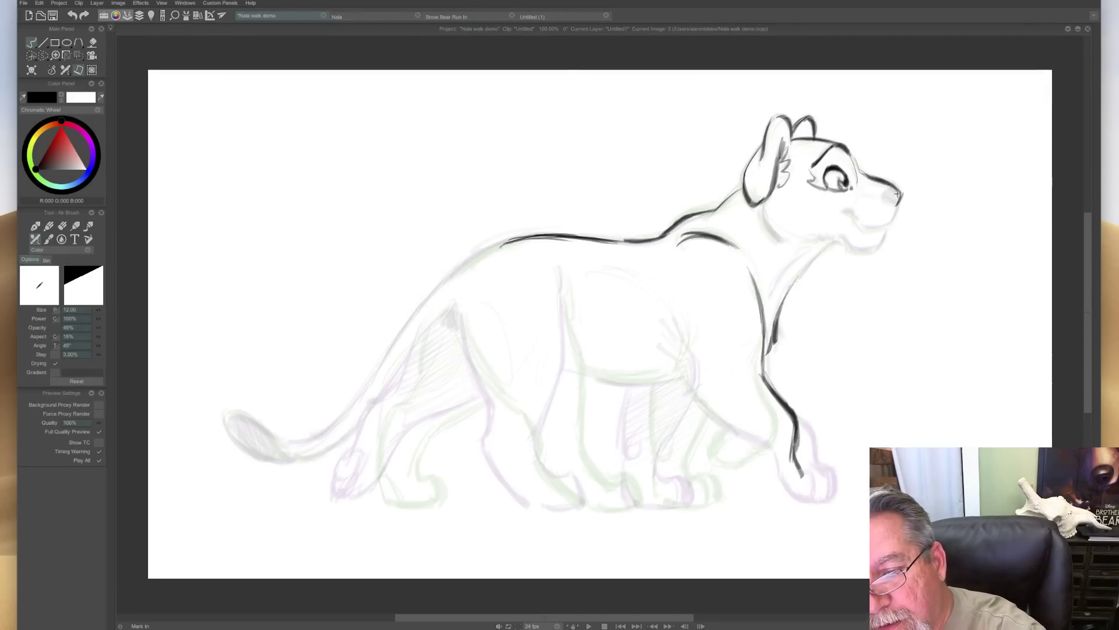
Draw the shaded nose, mouth, chin and cheek line to complete the head on frame 3.
mouse_move(900, 195)
mouse_down()
mouse_move(880, 184)
mouse_move(897, 205)
mouse_move(891, 221)
mouse_move(898, 206)
mouse_move(885, 227)
mouse_move(844, 213)
mouse_move(884, 232)
mouse_move(873, 249)
mouse_move(838, 240)
mouse_up()
key(Left)
key(Right)
key(Left)
key(Right)
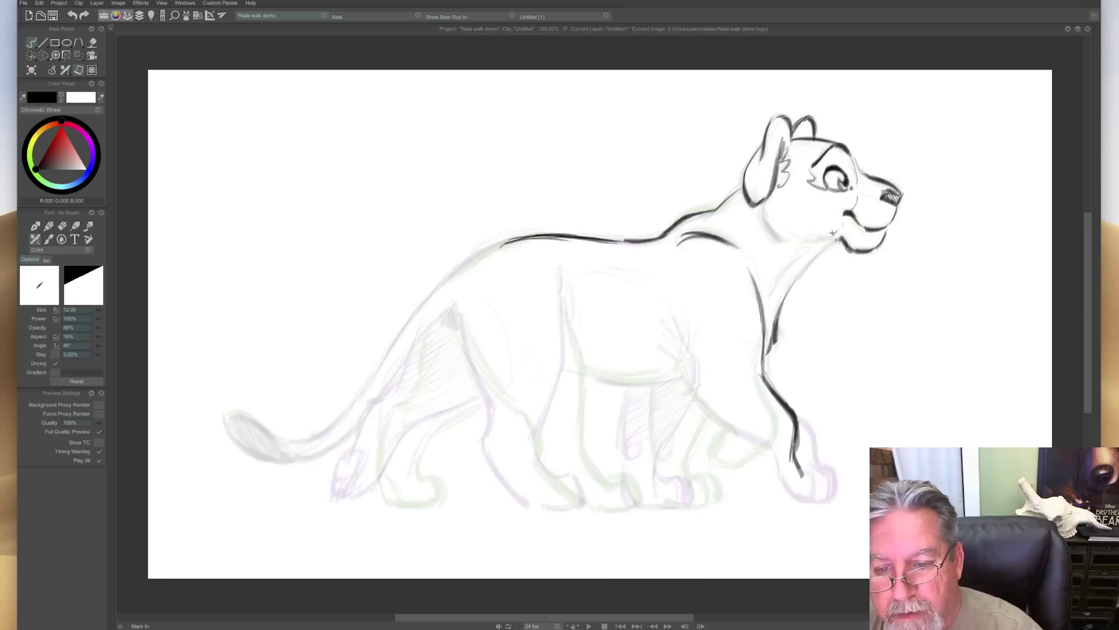
drag(822, 236, 801, 246)
drag(763, 203, 781, 243)
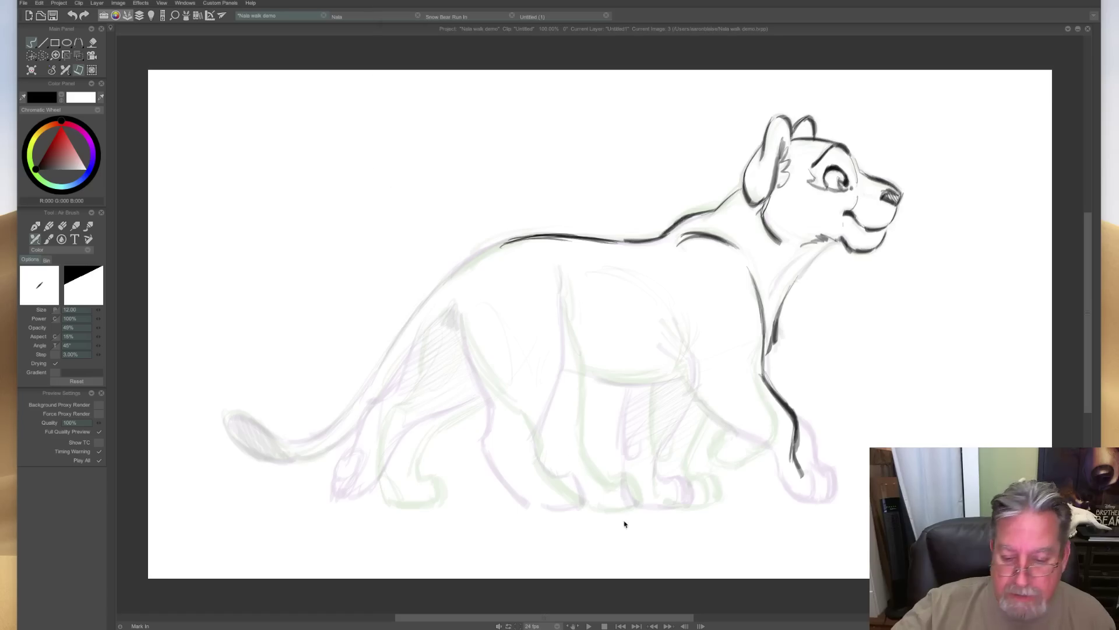
Switch to the Keynote presentation "From Lions to Lion King", view its lion life-drawing slides, and return to the animation.
key(super+o)
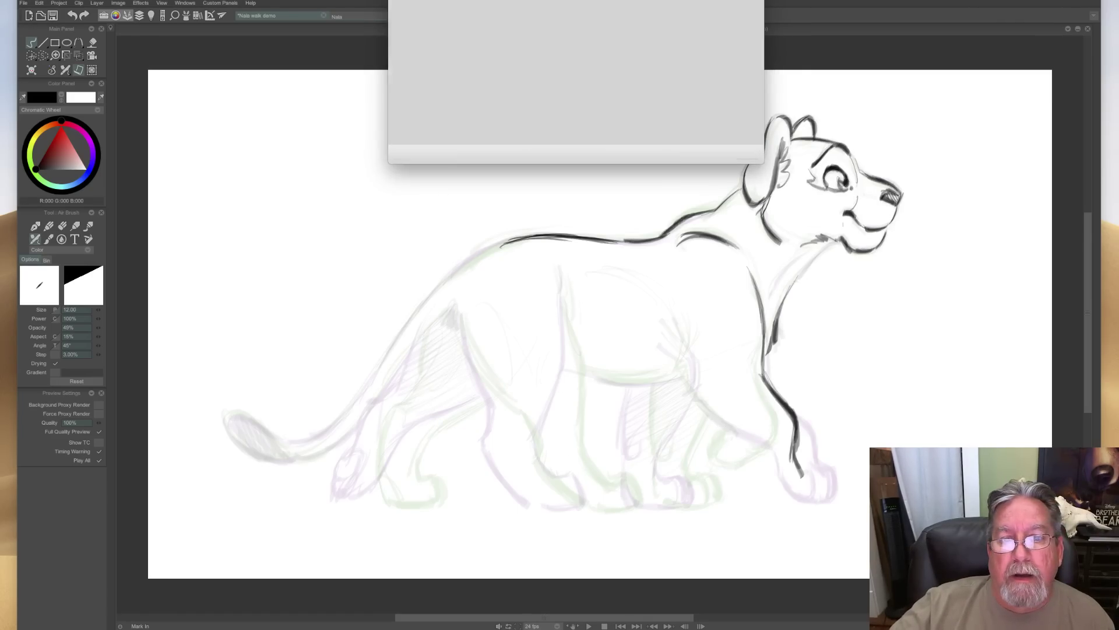
scroll(184, 126, up, 10)
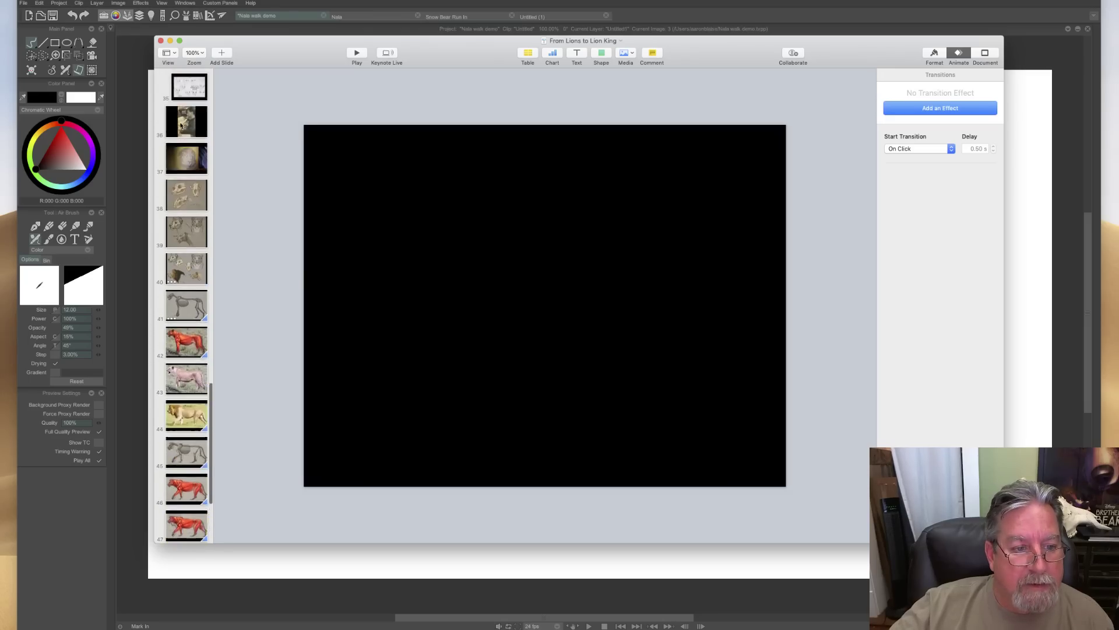
scroll(184, 126, up, 10)
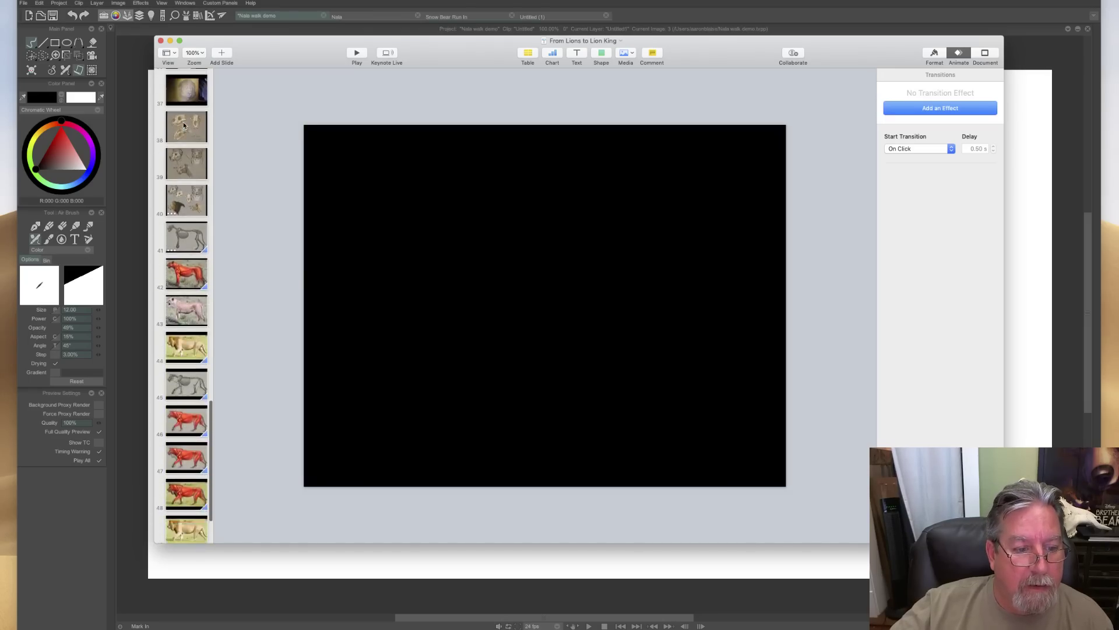
click(186, 156)
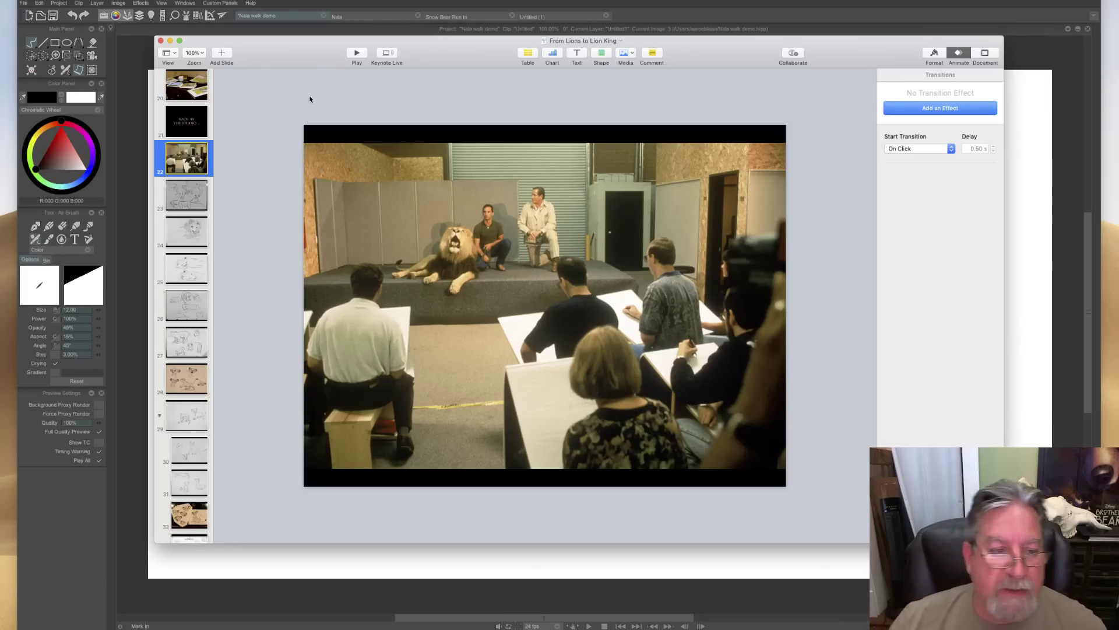
click(197, 199)
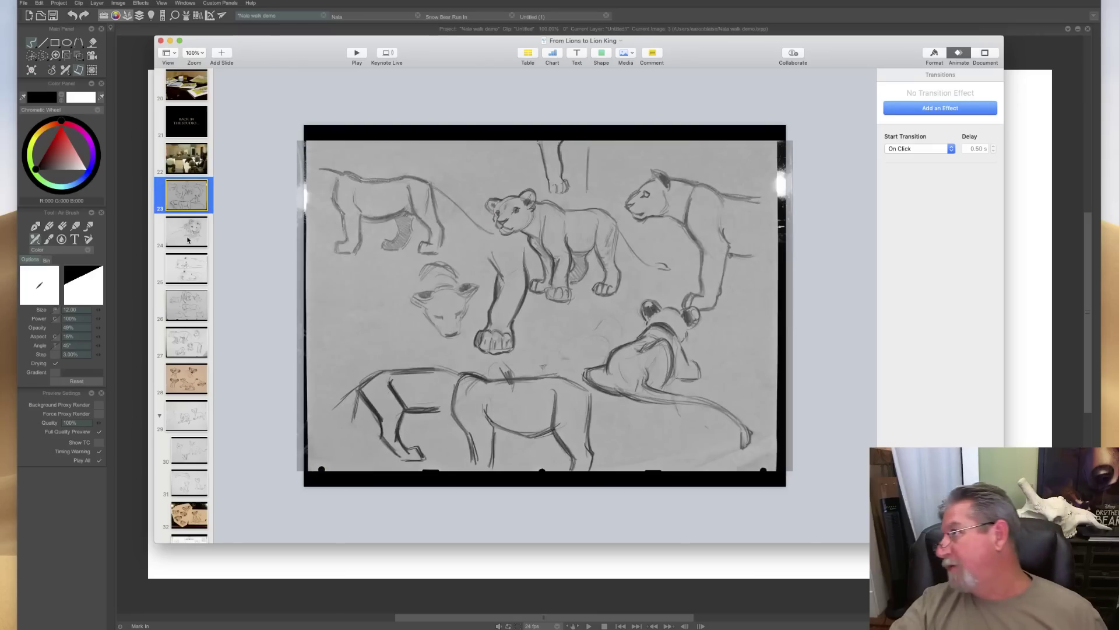
click(188, 240)
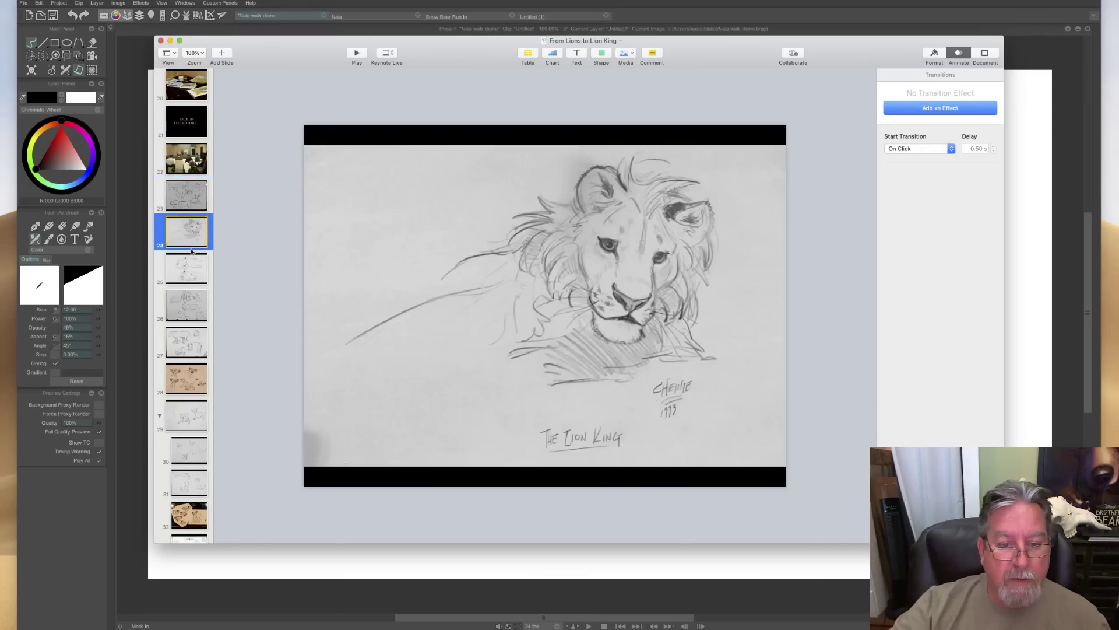
click(199, 268)
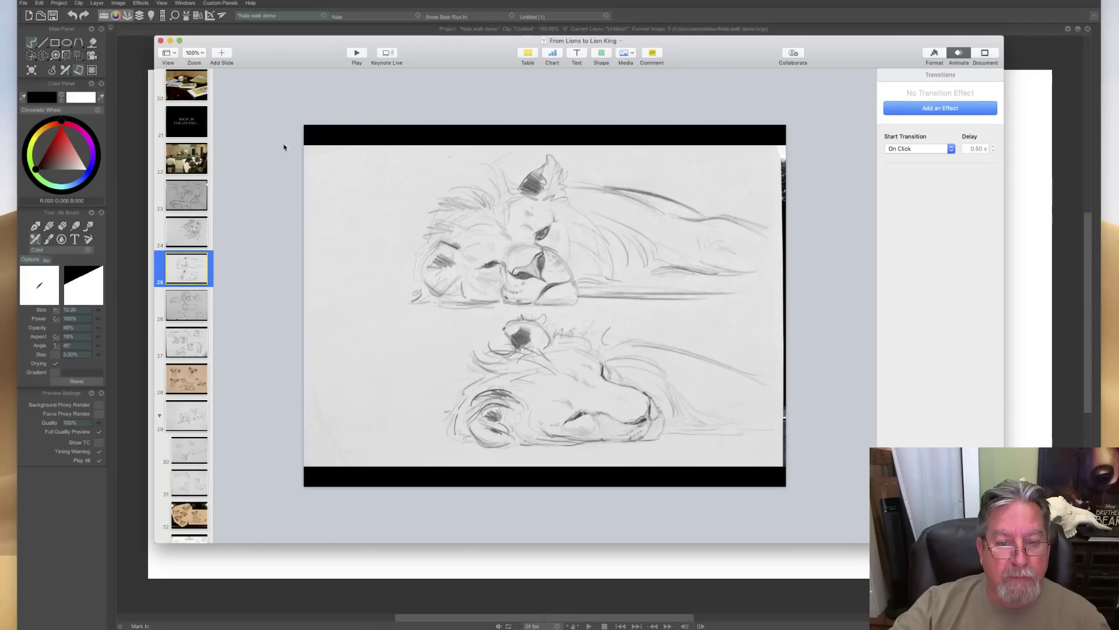
click(134, 89)
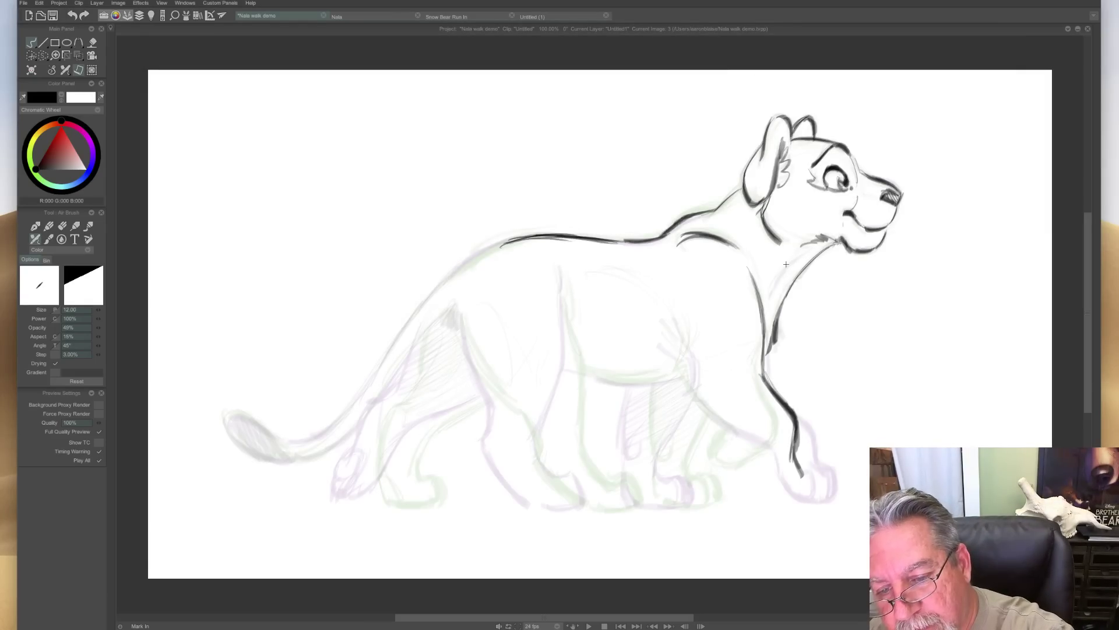
Complete the throat line and draw the near forepaw with its toes on frame 3, comparing with the previous drawing.
drag(800, 250, 769, 295)
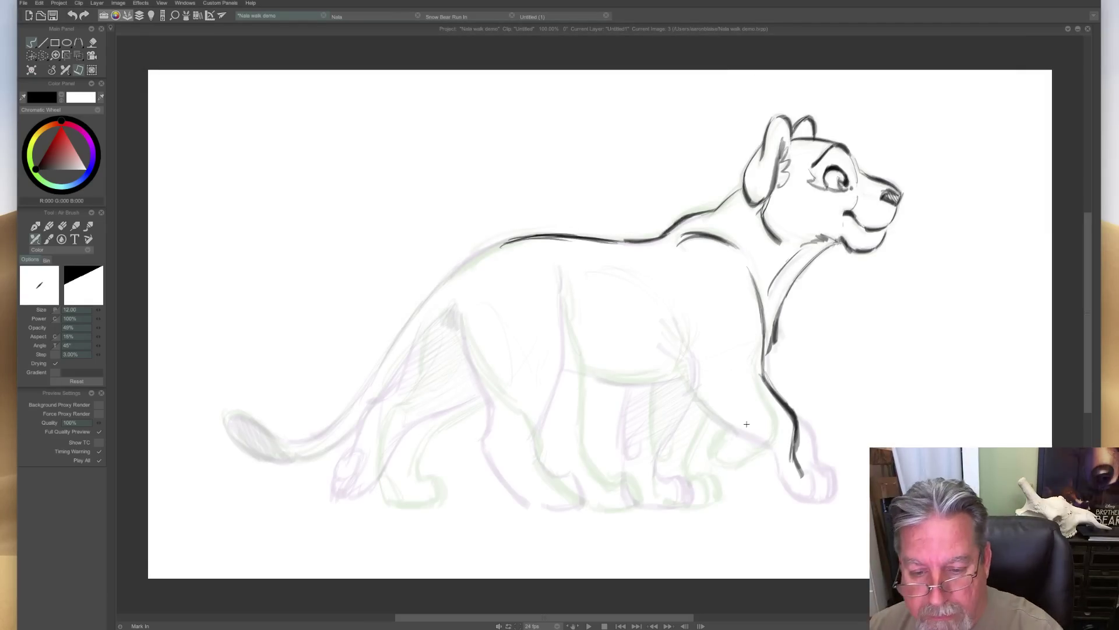
key(Left)
key(Right)
key(Left)
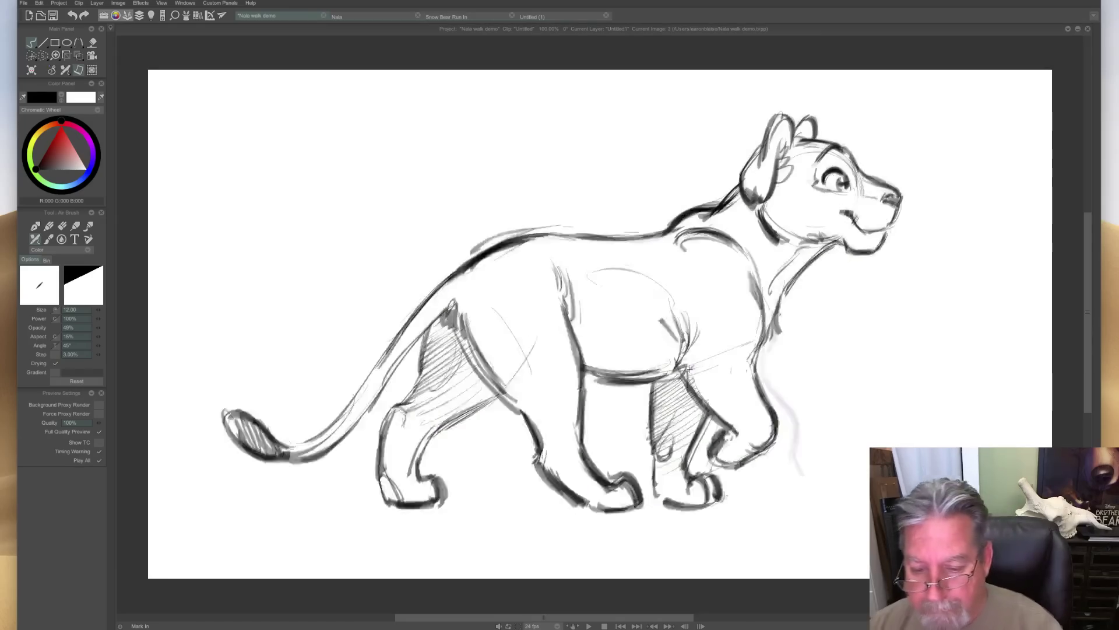
key(Right)
mouse_move(791, 426)
mouse_down()
mouse_move(795, 470)
mouse_move(781, 492)
mouse_up()
key(Left)
key(Right)
mouse_move(754, 435)
mouse_down()
mouse_move(759, 495)
mouse_move(785, 466)
mouse_move(790, 481)
mouse_move(776, 497)
mouse_move(792, 468)
mouse_move(781, 493)
mouse_move(794, 465)
mouse_up()
key(Left)
key(Right)
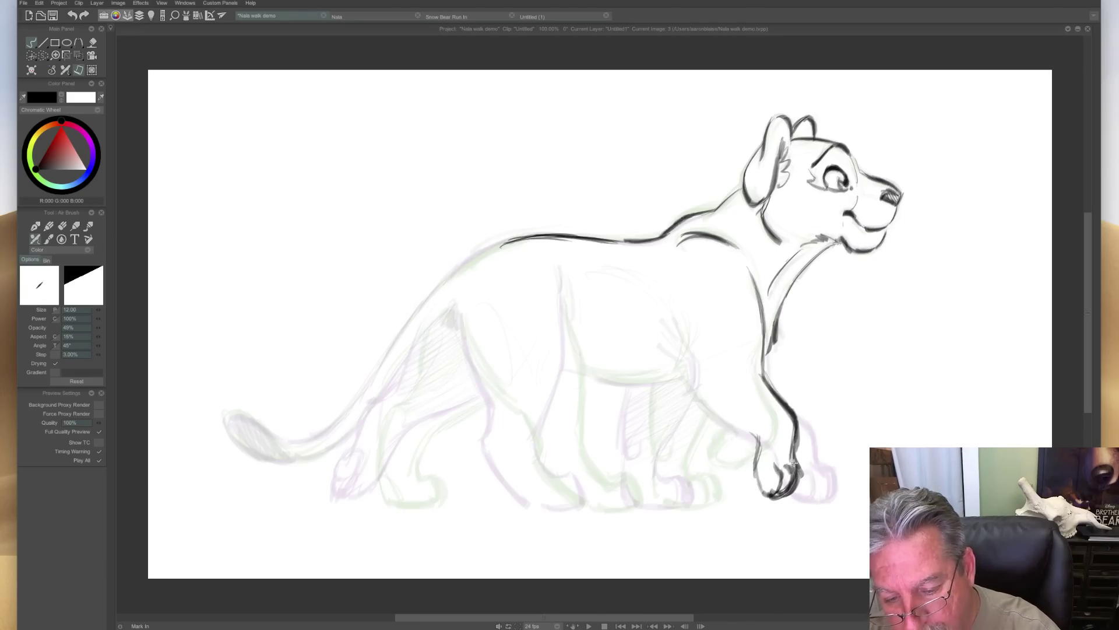
Draw the rear contour of the near foreleg from the elbow to the paw on frame 3.
mouse_move(676, 319)
mouse_down()
mouse_move(684, 396)
mouse_move(757, 441)
mouse_up()
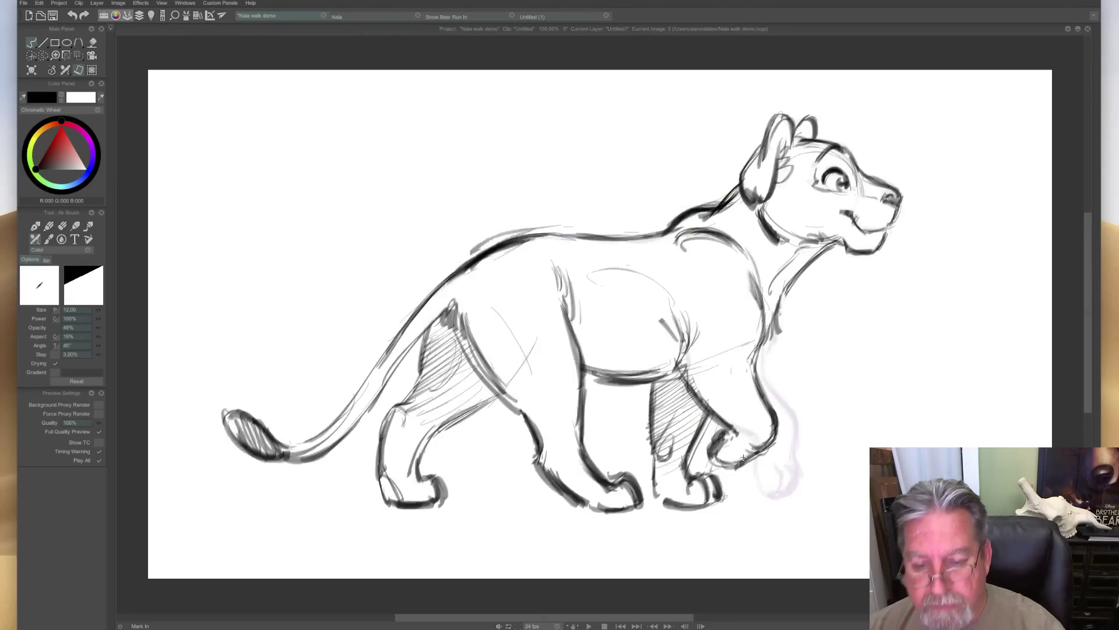
key(Right)
key(Left)
key(Right)
key(Left)
key(Right)
Add the crease and fur strokes behind the near elbow, and draw the belly line running back from it.
drag(670, 324, 688, 358)
key(Left)
key(Right)
key(Left)
key(Right)
drag(656, 239, 682, 222)
key(Left)
key(Right)
drag(679, 375, 600, 380)
drag(681, 373, 606, 381)
drag(684, 372, 605, 381)
key(Left)
key(Right)
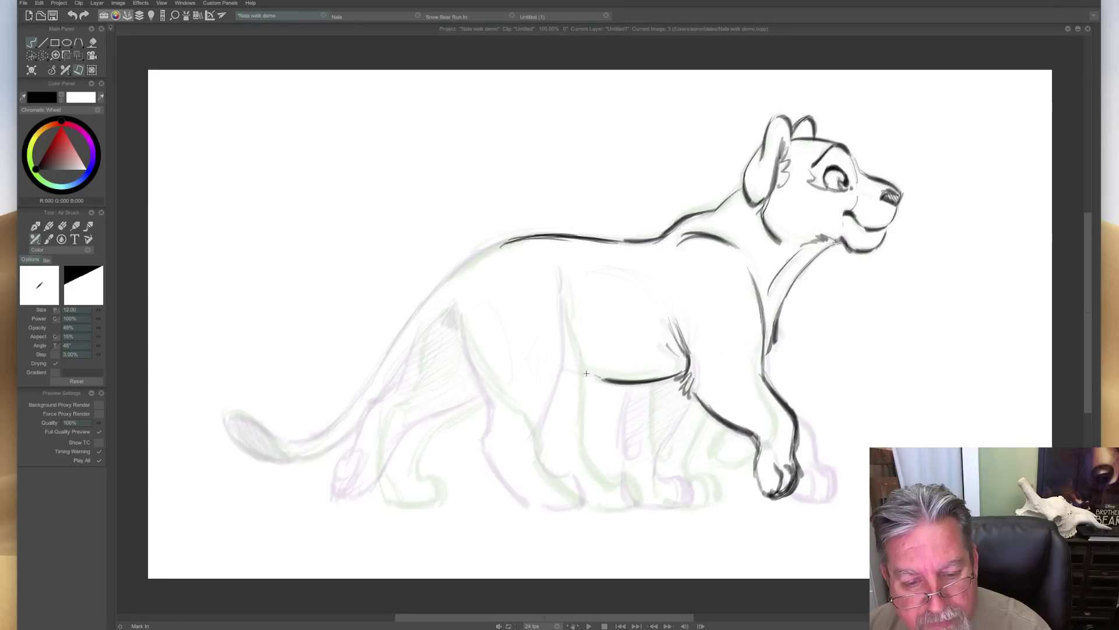
Draw the light ribcage arc and the flank line, and extend the belly line back to the flank.
key(Left)
key(Right)
key(Left)
key(Right)
key(Left)
mouse_move(664, 302)
mouse_down()
mouse_move(602, 271)
mouse_move(561, 315)
mouse_move(571, 378)
mouse_up()
key(Right)
Draw the near hind leg's front and rear contours with its paw on frame 3, checking against the previous drawing.
drag(560, 417, 559, 448)
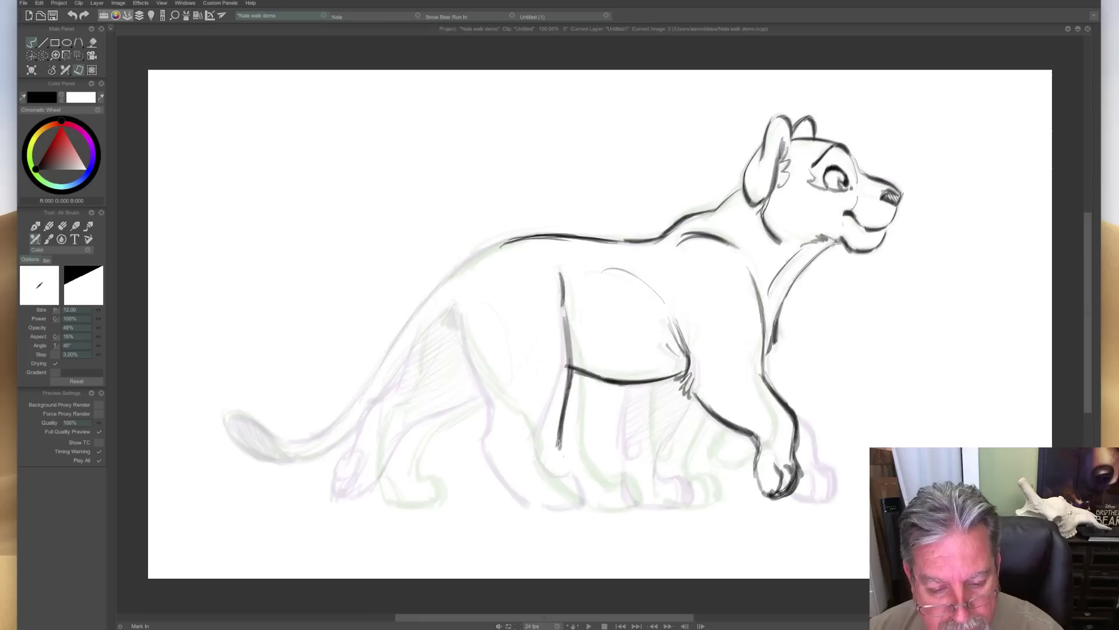
mouse_move(561, 448)
mouse_down()
mouse_move(593, 481)
mouse_move(606, 475)
mouse_move(615, 505)
mouse_move(604, 479)
mouse_up()
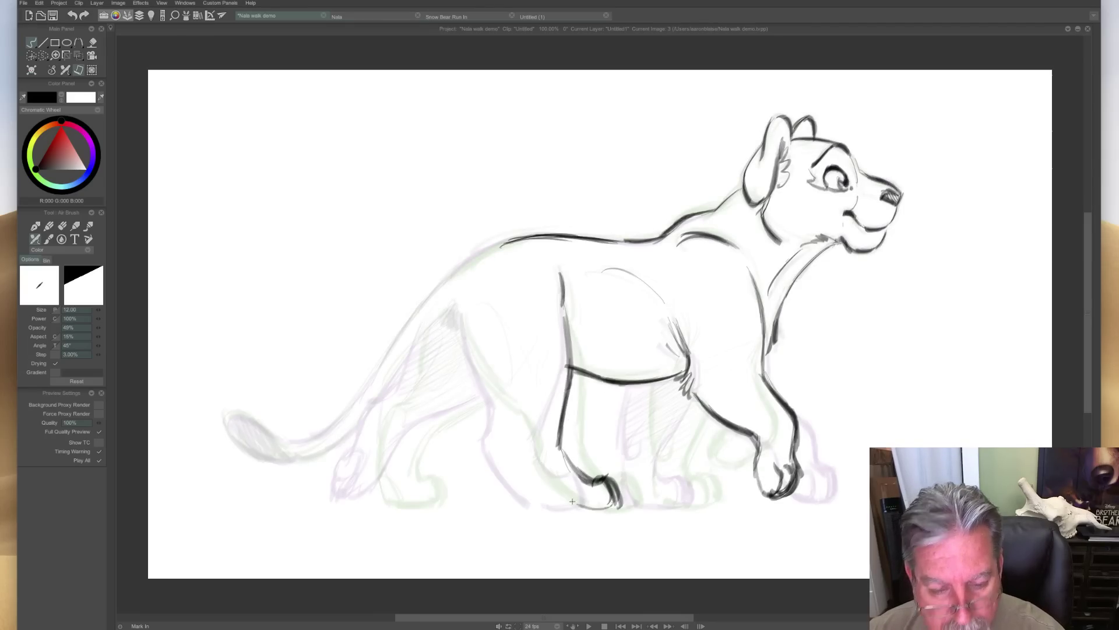
mouse_move(482, 379)
mouse_down()
mouse_move(503, 421)
mouse_move(505, 409)
mouse_move(512, 458)
mouse_move(556, 504)
mouse_up()
drag(520, 461, 561, 504)
mouse_move(517, 457)
mouse_down()
mouse_move(554, 497)
mouse_move(597, 509)
mouse_move(578, 510)
mouse_up()
key(Left)
key(Right)
key(Left)
key(Right)
key(Left)
key(Right)
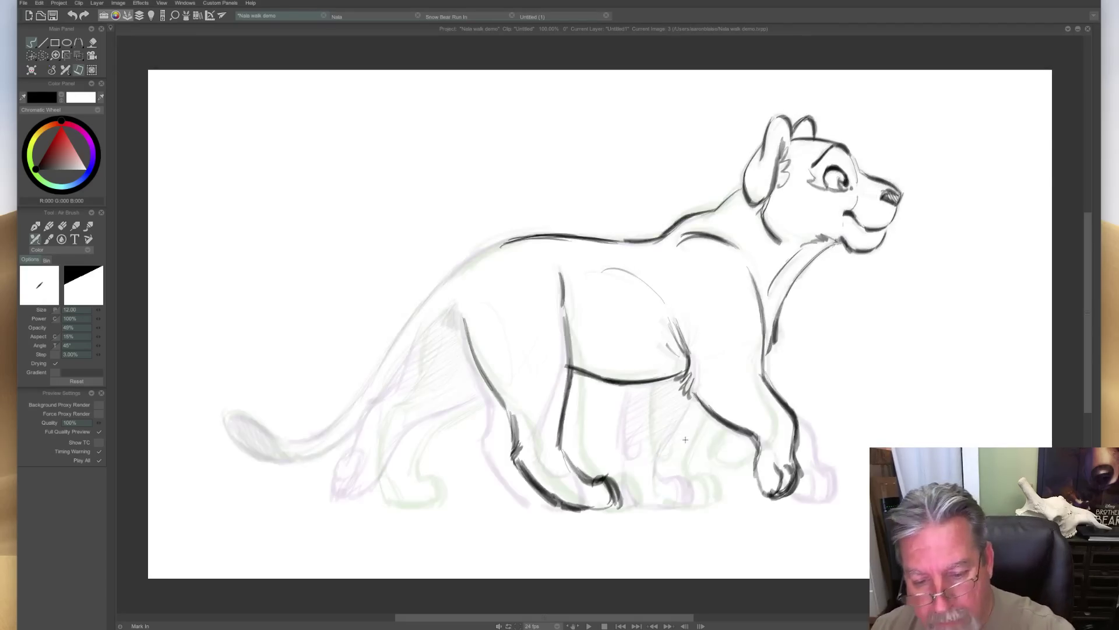
Draw the far foreleg's front and rear contours, the top of its paw and the small wrist pad.
drag(699, 408, 668, 461)
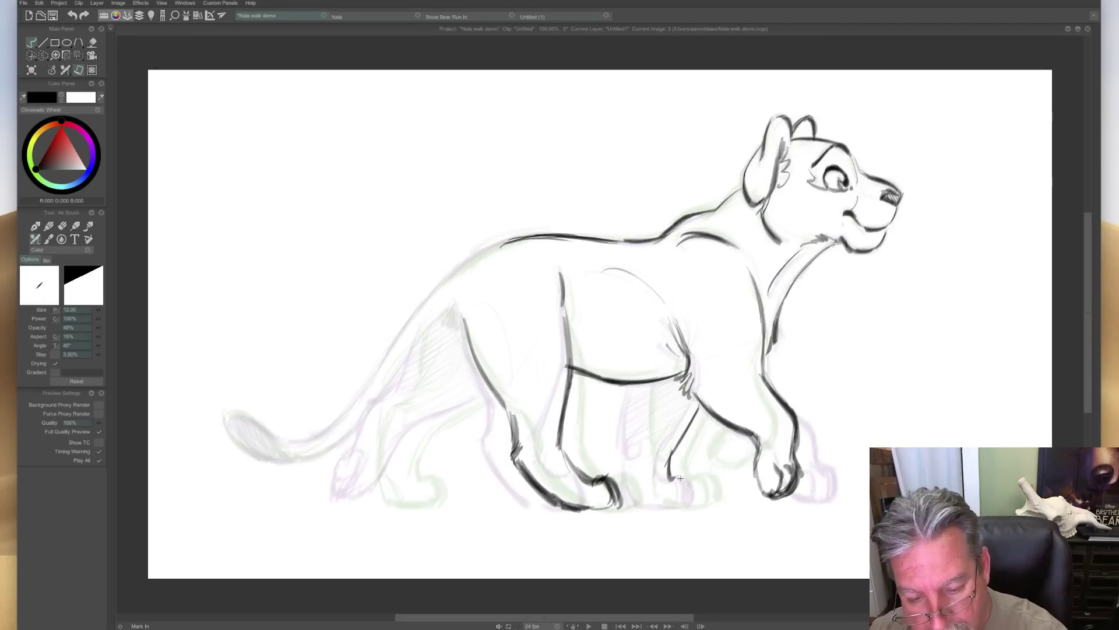
key(Left)
key(Right)
mouse_move(640, 381)
mouse_down()
mouse_move(639, 459)
mouse_move(653, 434)
mouse_up()
key(Left)
key(Right)
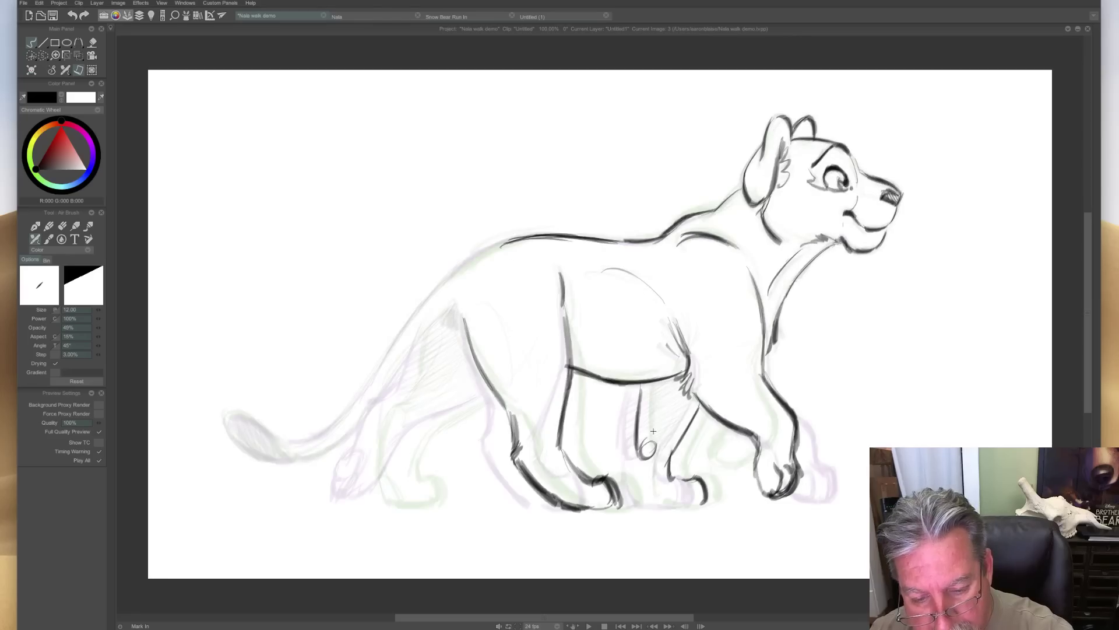
Finish the heel, sole and toes of the far forepaw, flipping repeatedly between the in-between and the previous drawing.
key(Left)
key(Right)
mouse_move(638, 451)
mouse_down()
mouse_move(643, 501)
mouse_move(639, 486)
mouse_move(698, 509)
mouse_move(660, 500)
mouse_move(673, 481)
mouse_move(685, 507)
mouse_move(692, 481)
mouse_move(701, 503)
mouse_move(683, 479)
mouse_up()
key(Left)
key(Right)
key(Left)
key(Right)
key(Left)
key(Right)
key(Left)
key(Right)
key(Left)
key(Right)
key(Left)
key(Right)
key(Left)
key(Right)
key(Left)
key(Right)
Hatch the upper part of the far foreleg below the belly as shading.
mouse_move(671, 379)
mouse_down()
mouse_move(641, 393)
mouse_move(691, 385)
mouse_move(642, 418)
mouse_move(696, 407)
mouse_move(651, 461)
mouse_up()
key(Left)
key(Right)
key(Left)
key(Right)
key(Left)
key(Right)
Add short fur strokes at the top of the near thigh, and draw the rump line down along the tail's upper edge.
drag(455, 326, 461, 338)
key(Left)
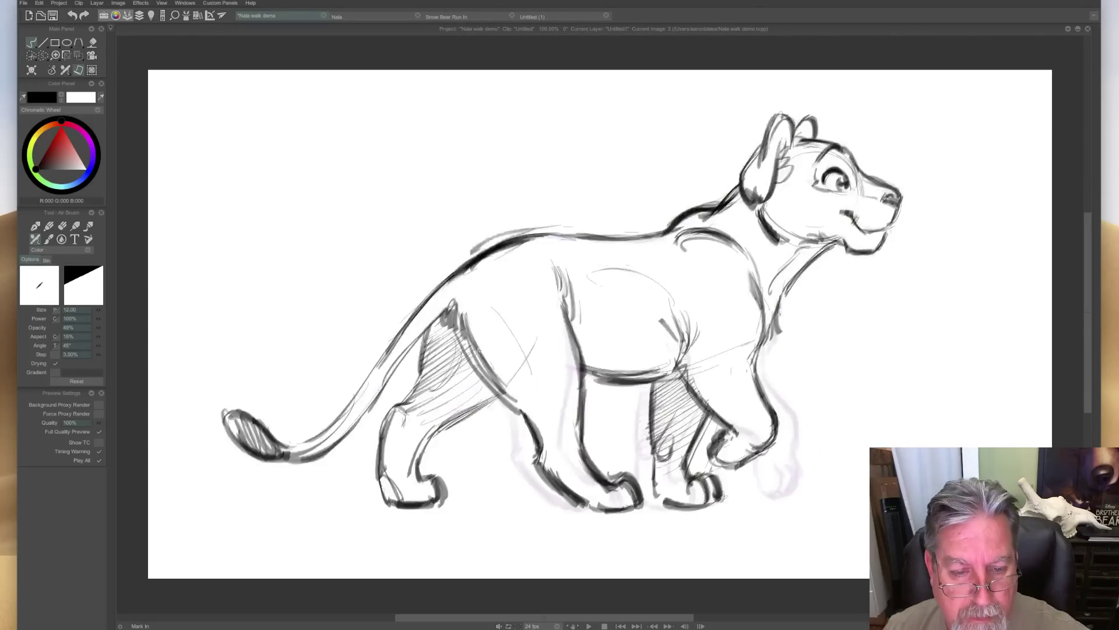
key(Right)
mouse_move(514, 239)
mouse_down()
mouse_move(411, 319)
mouse_move(330, 424)
mouse_move(283, 447)
mouse_up()
key(Left)
key(Right)
key(Left)
key(Right)
key(Left)
key(Right)
key(Left)
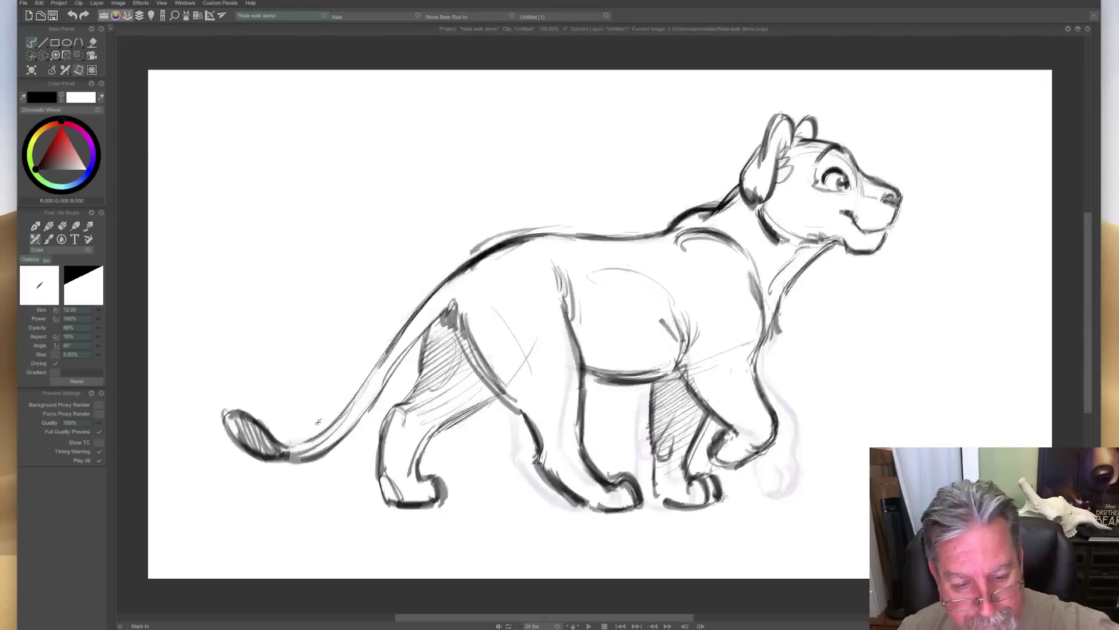
key(Right)
Draw the front contour of the far hind leg from behind the near thigh toward the hock.
drag(496, 386, 414, 436)
drag(485, 400, 409, 446)
key(Left)
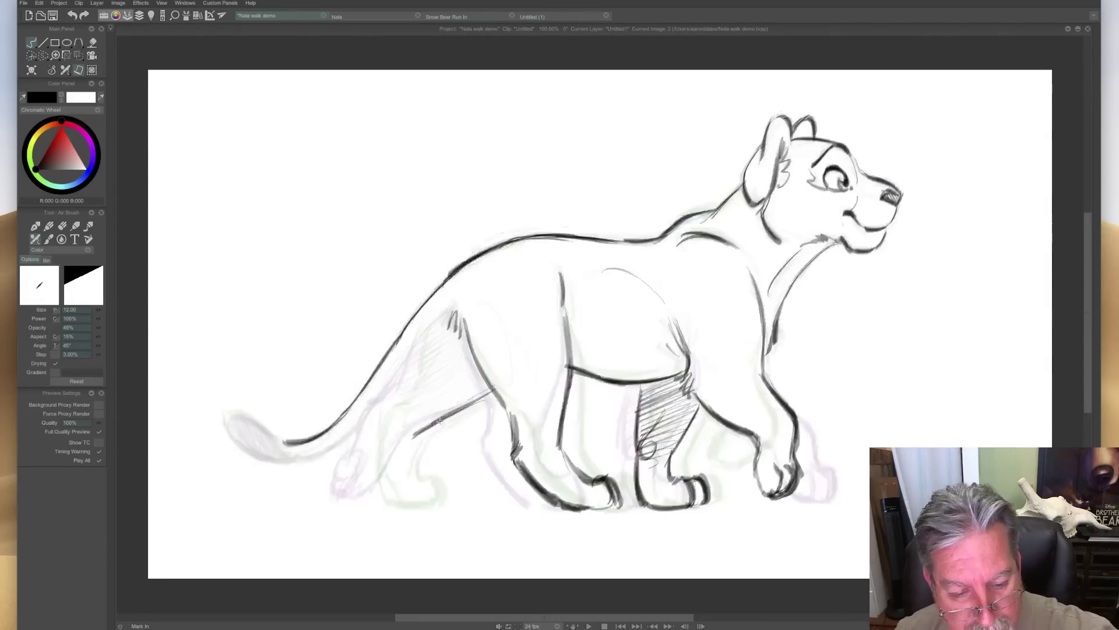
key(Right)
key(Left)
key(Right)
Extend the far hind leg down to the foot and draw its paw and heel on frame 3.
drag(420, 433, 390, 478)
mouse_move(416, 428)
mouse_down()
mouse_move(391, 480)
mouse_move(404, 509)
mouse_move(401, 483)
mouse_move(395, 508)
mouse_move(366, 497)
mouse_move(354, 476)
mouse_move(377, 506)
mouse_move(353, 469)
mouse_up()
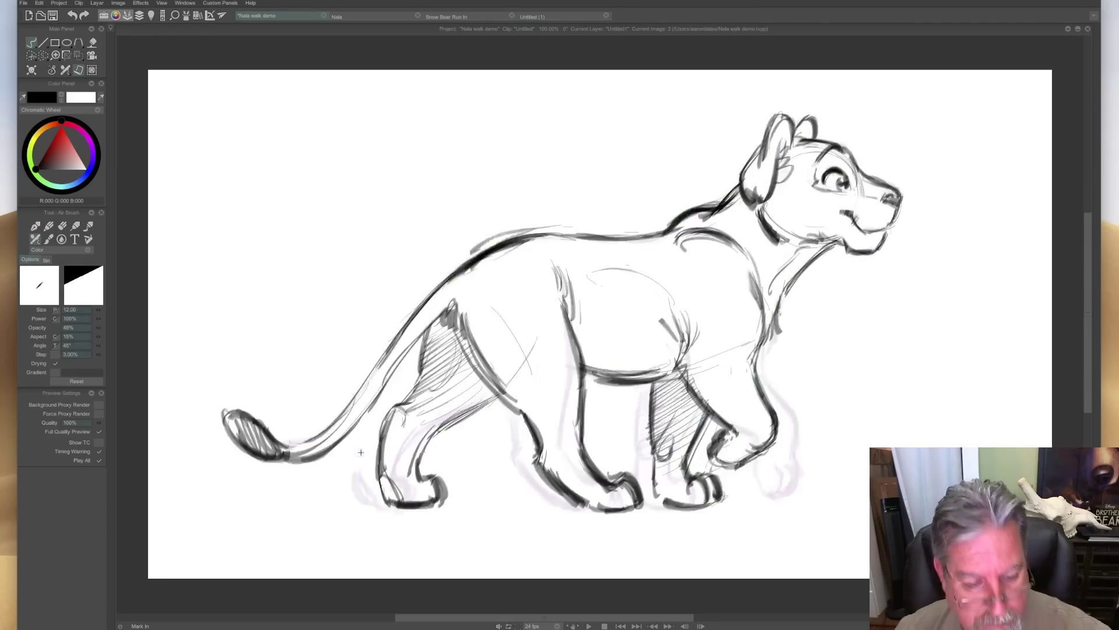
key(Left)
key(Right)
key(Left)
key(Right)
key(Left)
key(Right)
Draw the rear contour of the far hind leg from the thigh over the hock to the heel, comparing with the previous drawing.
drag(426, 326, 381, 406)
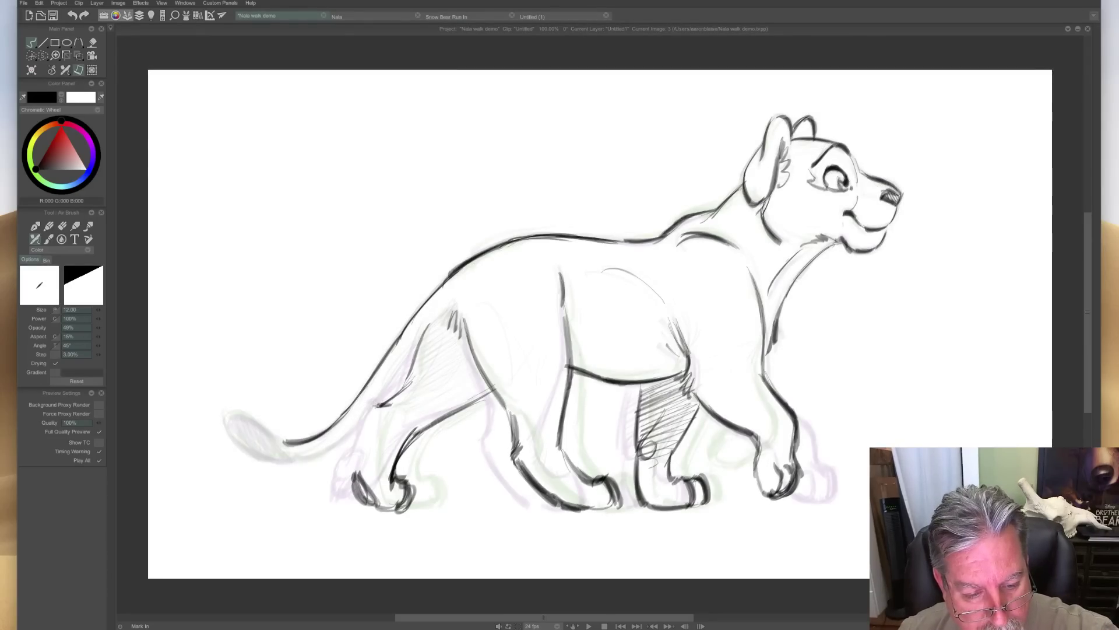
drag(360, 447, 374, 409)
drag(372, 422, 354, 471)
drag(374, 415, 352, 478)
key(Left)
key(Right)
key(Left)
key(Right)
key(Left)
key(Right)
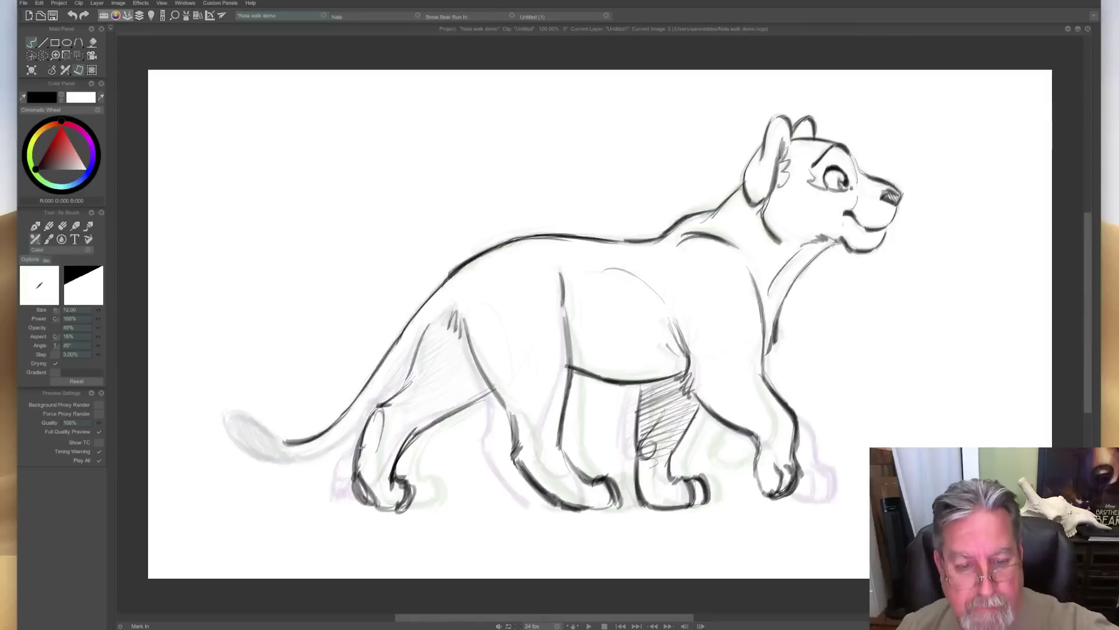
Shade the far hind thigh below the tail base with diagonal hatching, comparing it with the previous drawing.
drag(419, 343, 456, 323)
drag(417, 352, 465, 330)
drag(419, 366, 464, 349)
key(Left)
key(Right)
key(Left)
key(Right)
key(Left)
key(Right)
key(Left)
key(Right)
key(Left)
key(Right)
key(Left)
key(Right)
Draw the tail's lower edge out to the tip, then outline and darkly hatch the tail tuft.
mouse_move(418, 358)
mouse_down()
mouse_move(450, 315)
mouse_move(331, 445)
mouse_up()
mouse_move(381, 396)
mouse_down()
mouse_move(288, 459)
mouse_move(245, 415)
mouse_move(277, 461)
mouse_move(296, 456)
mouse_move(286, 463)
mouse_up()
key(Left)
key(Right)
mouse_move(251, 423)
mouse_down()
mouse_move(239, 434)
mouse_move(228, 420)
mouse_up()
key(Left)
key(Right)
key(Left)
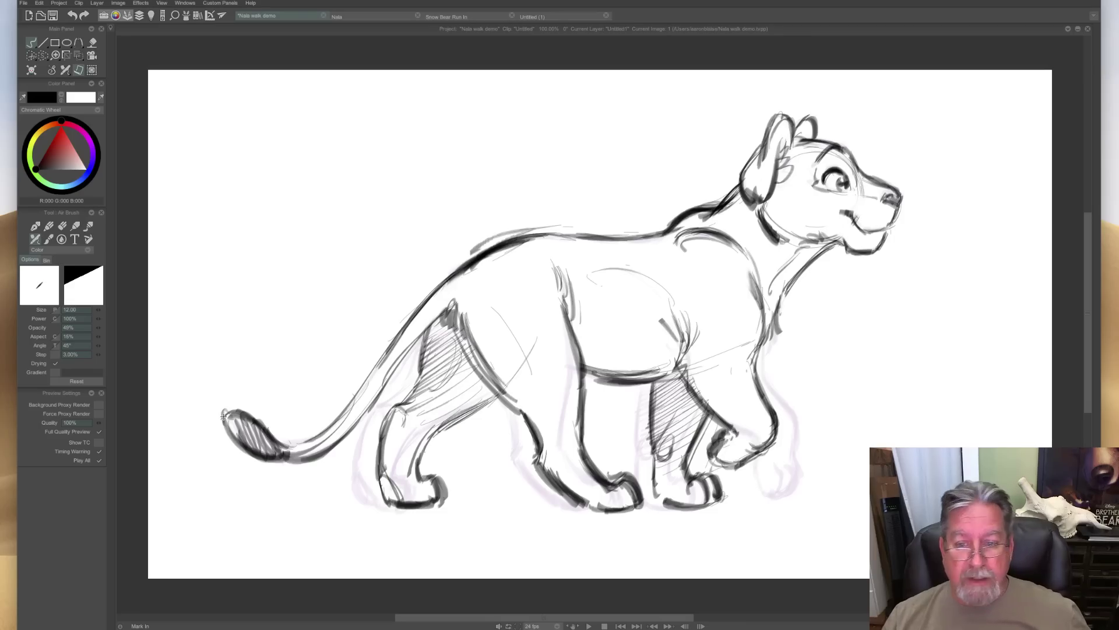
key(Right)
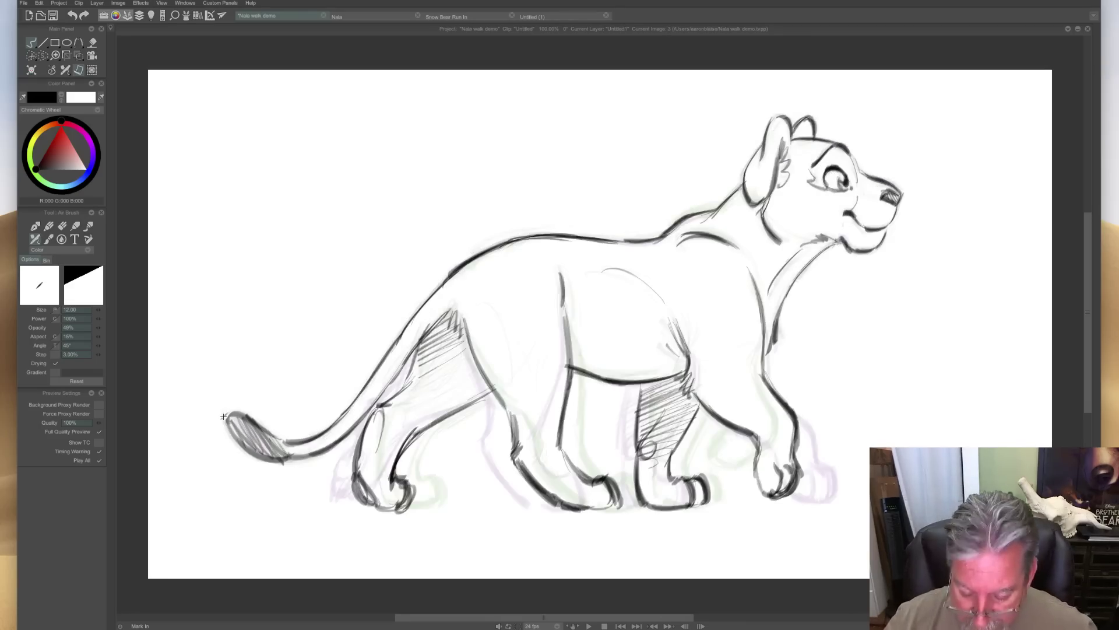
Go to frame 7 in the timeline and add a blank drawing there, with the neighbouring drawings ghosted.
key(Down)
mouse_move(222, 564)
mouse_down()
mouse_move(201, 560)
mouse_move(300, 562)
mouse_move(167, 564)
mouse_move(280, 552)
mouse_move(210, 559)
mouse_move(258, 558)
mouse_up()
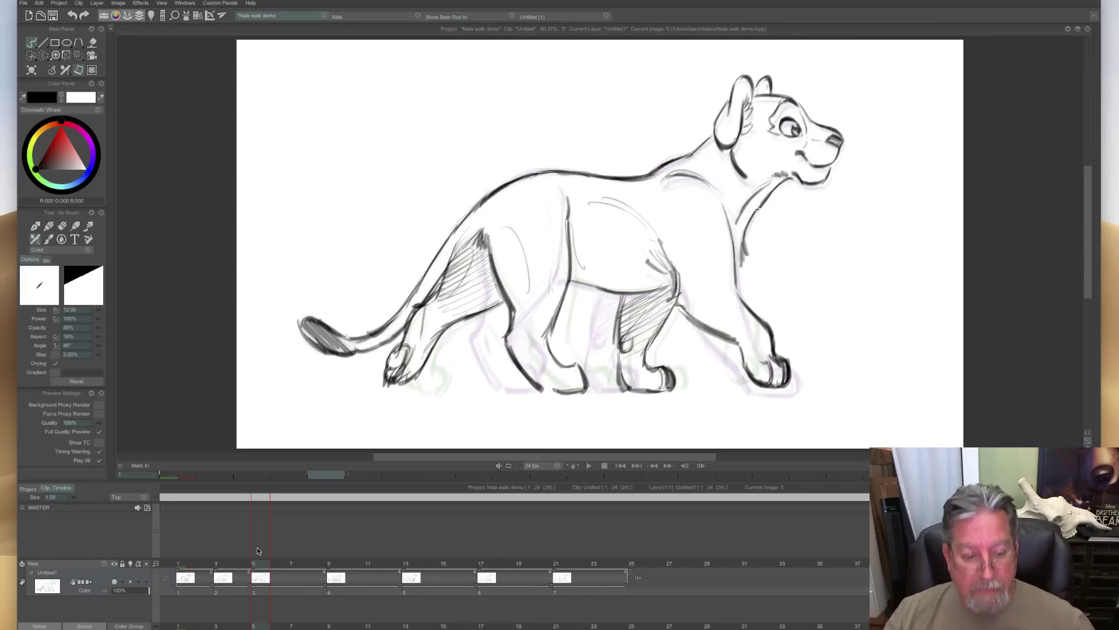
mouse_move(258, 565)
mouse_down()
mouse_move(187, 568)
mouse_move(301, 563)
mouse_move(167, 562)
mouse_move(291, 563)
mouse_move(216, 564)
mouse_move(295, 574)
mouse_up()
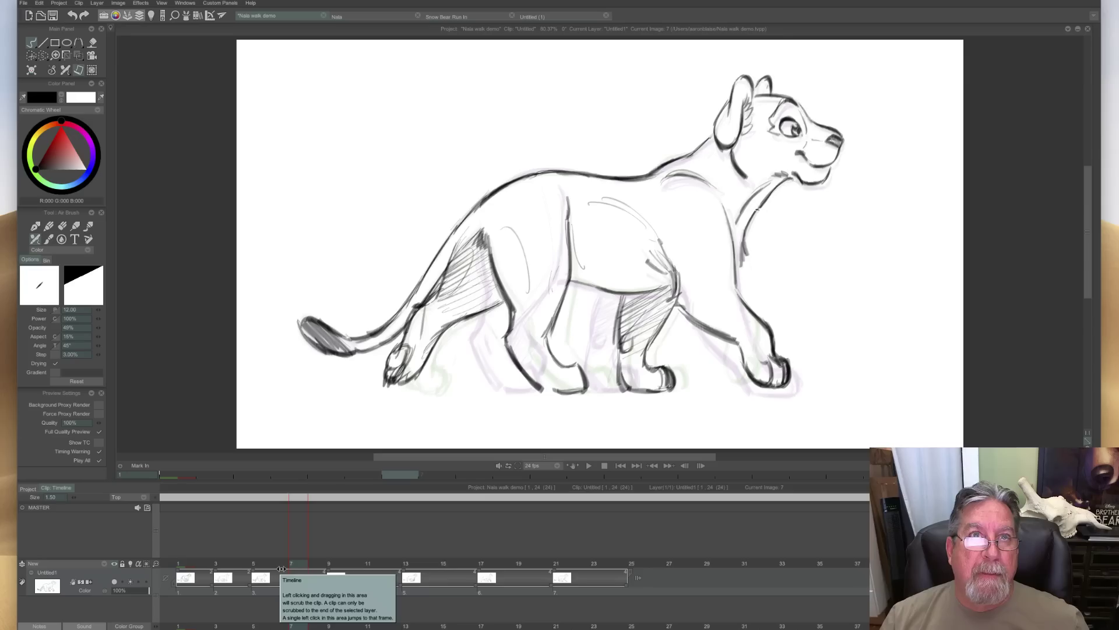
mouse_move(282, 568)
mouse_down()
mouse_move(248, 569)
mouse_move(302, 573)
mouse_move(187, 568)
mouse_move(297, 573)
mouse_up()
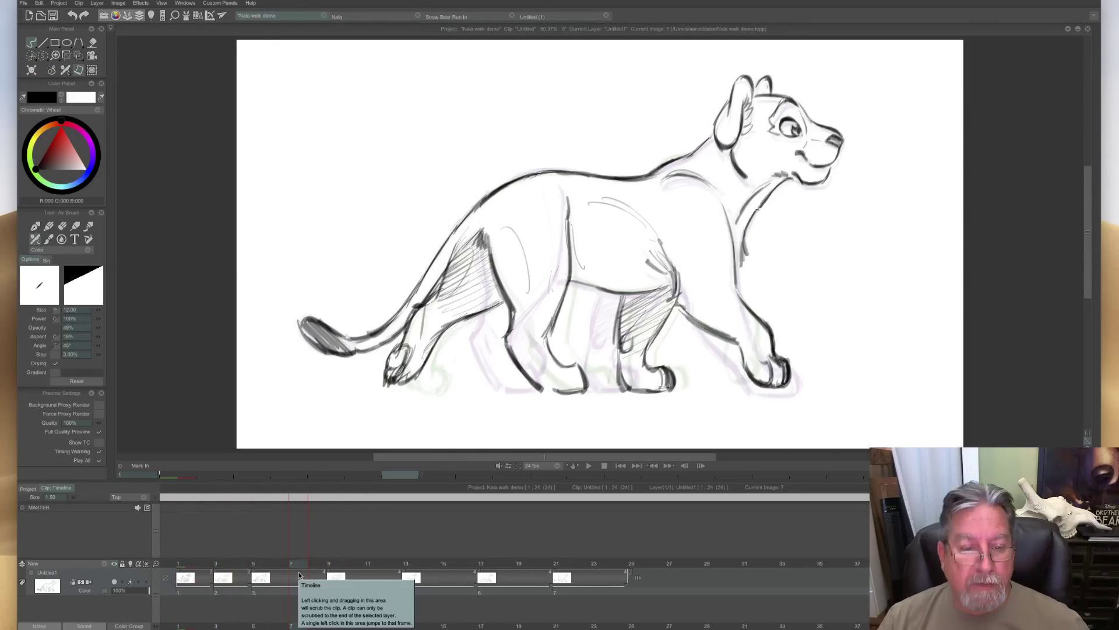
click(32, 70)
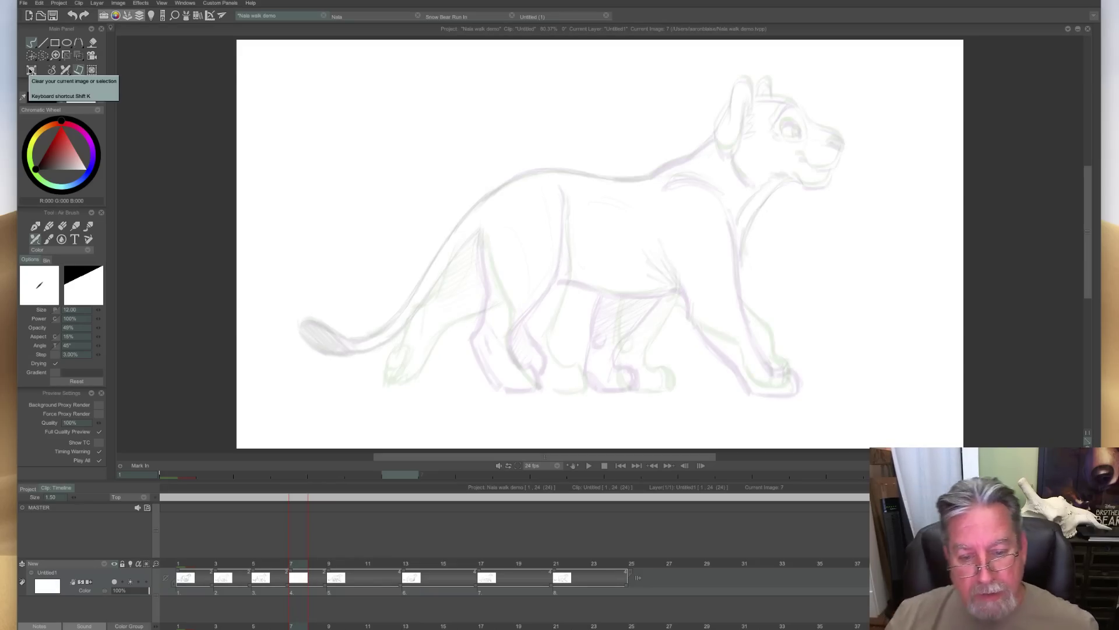
key(F4)
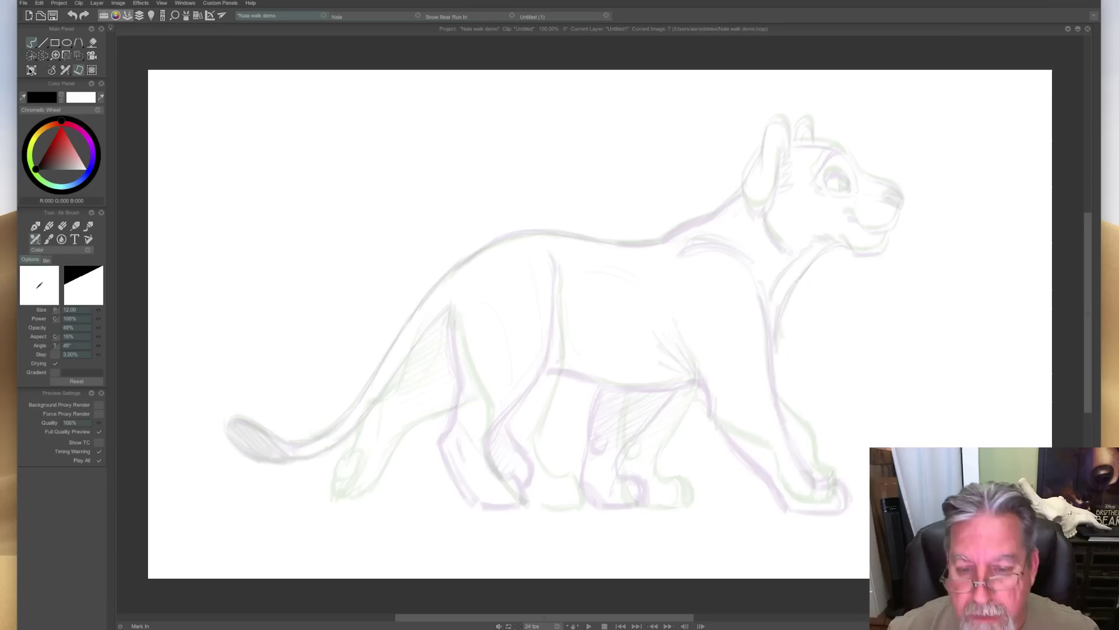
Draw the nape line from behind the ear down over the shoulder hump, comparing with the neighbouring drawings.
key(Left)
key(Right)
key(Left)
key(Right)
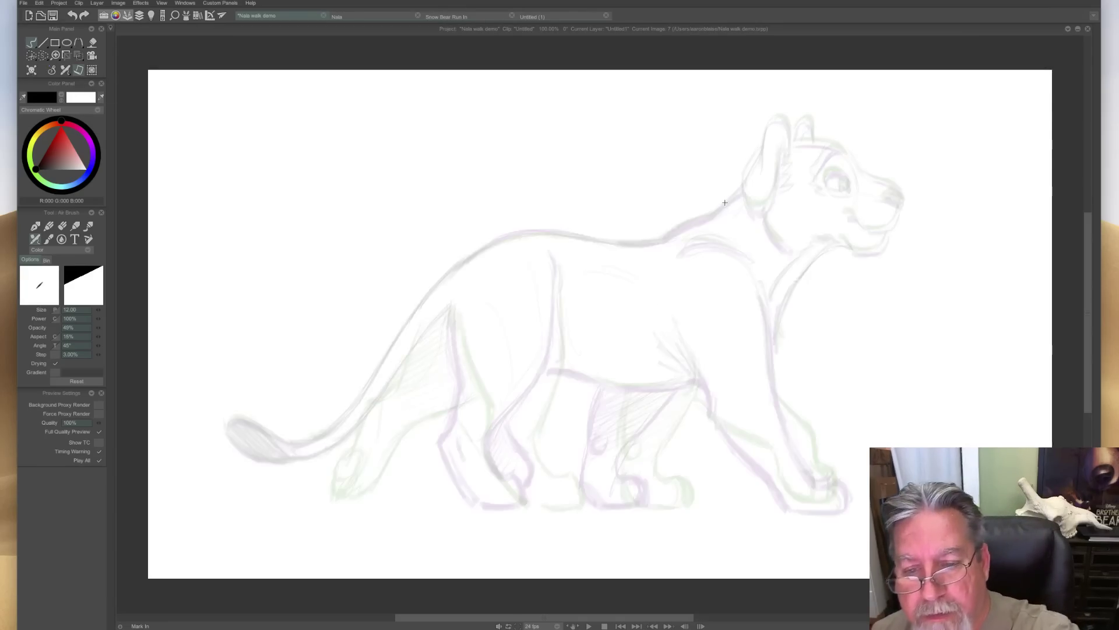
key(Left)
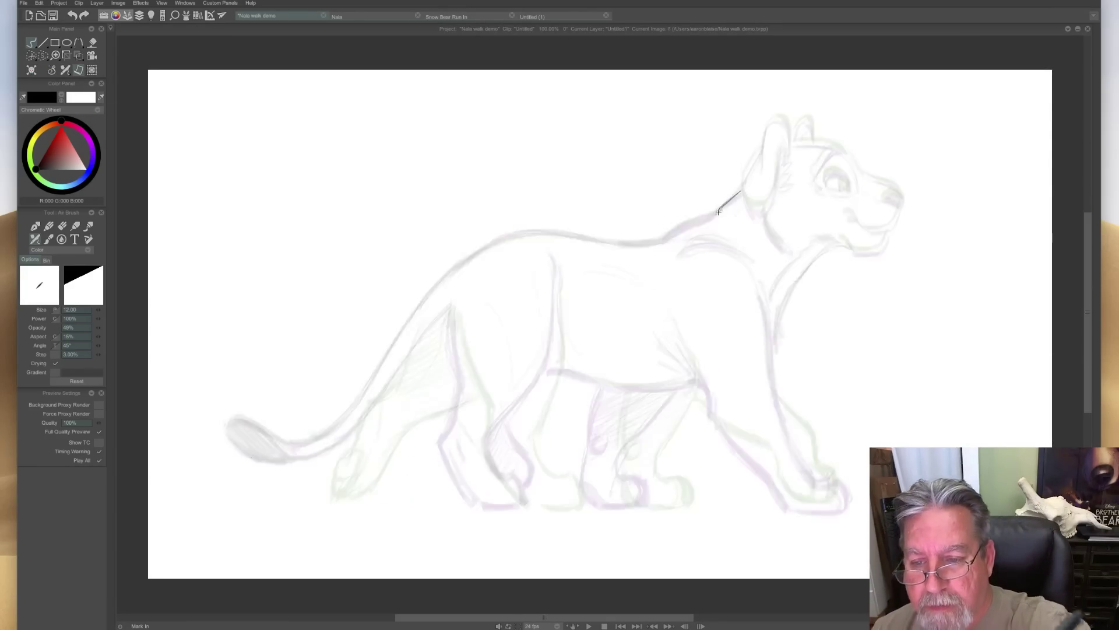
key(Right)
drag(708, 215, 671, 234)
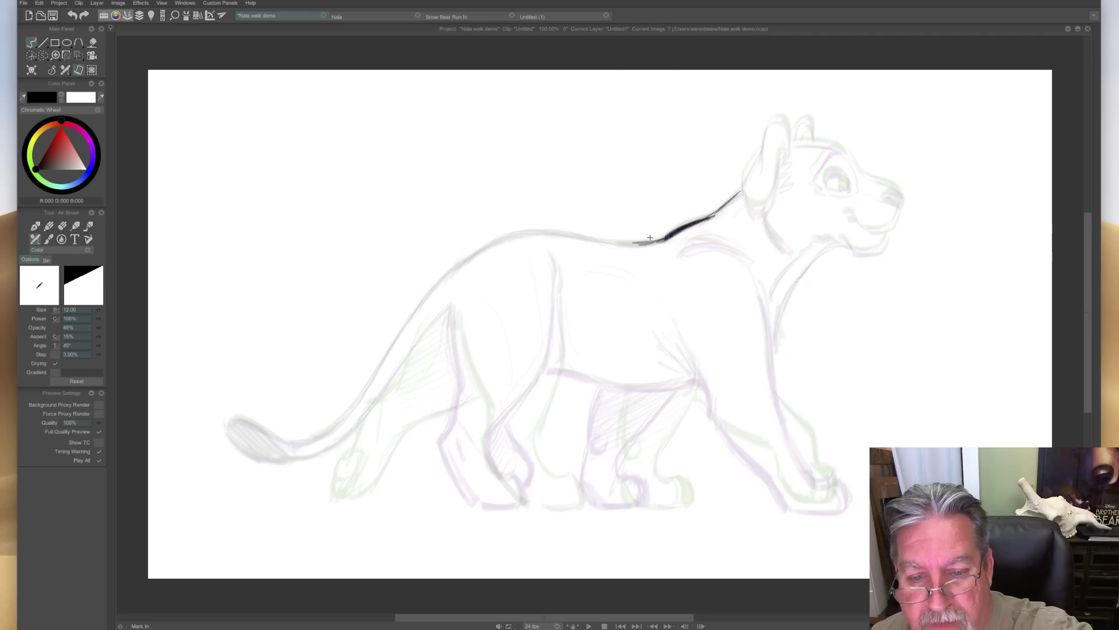
key(Left)
key(Right)
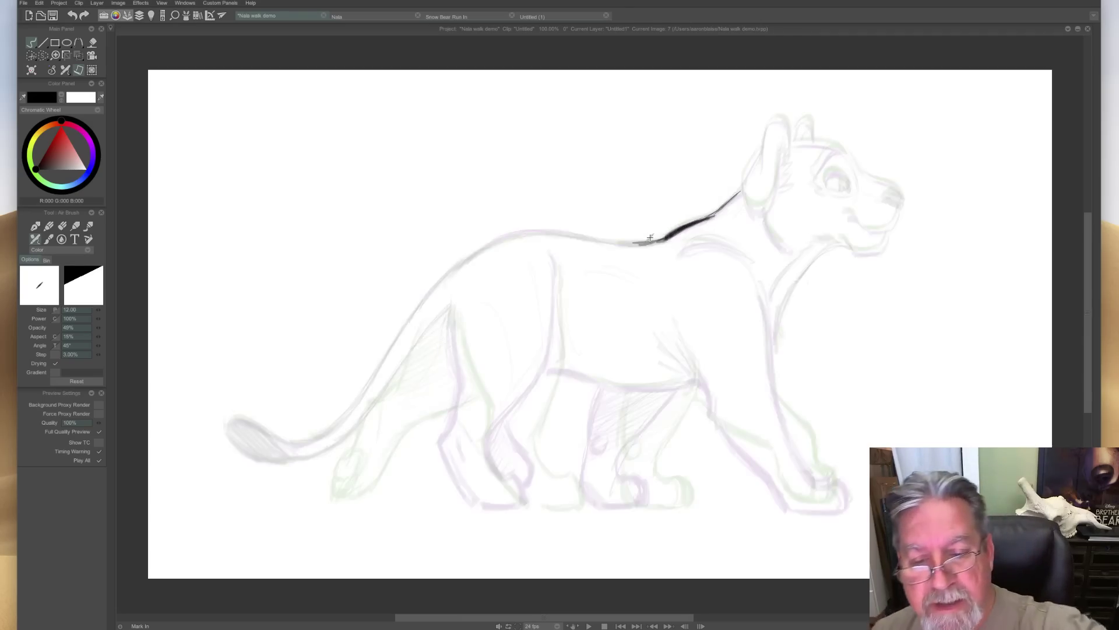
Continue the back line from the shoulder hump over the hips to the base of the tail.
mouse_move(624, 243)
mouse_down()
mouse_move(658, 244)
mouse_move(561, 233)
mouse_move(470, 263)
mouse_up()
mouse_move(525, 233)
mouse_down()
mouse_move(493, 249)
mouse_move(547, 233)
mouse_move(456, 270)
mouse_up()
key(Right)
key(Left)
key(Right)
key(Left)
Draw the near shoulder's curved contour from below the nape down toward the chest.
mouse_move(692, 244)
mouse_down()
mouse_move(745, 260)
mouse_move(692, 244)
mouse_move(749, 271)
mouse_move(761, 299)
mouse_move(756, 278)
mouse_move(769, 350)
mouse_up()
key(Left)
key(Left)
key(Right)
Draw the throat line from under the chin down to the chest, comparing with the neighbouring drawings.
key(Left)
drag(835, 239, 781, 308)
drag(806, 270, 780, 316)
key(Right)
key(Left)
key(Right)
key(Left)
key(Right)
Finish the lower chest line and draw the near foreleg's front contour down to the toes.
key(Left)
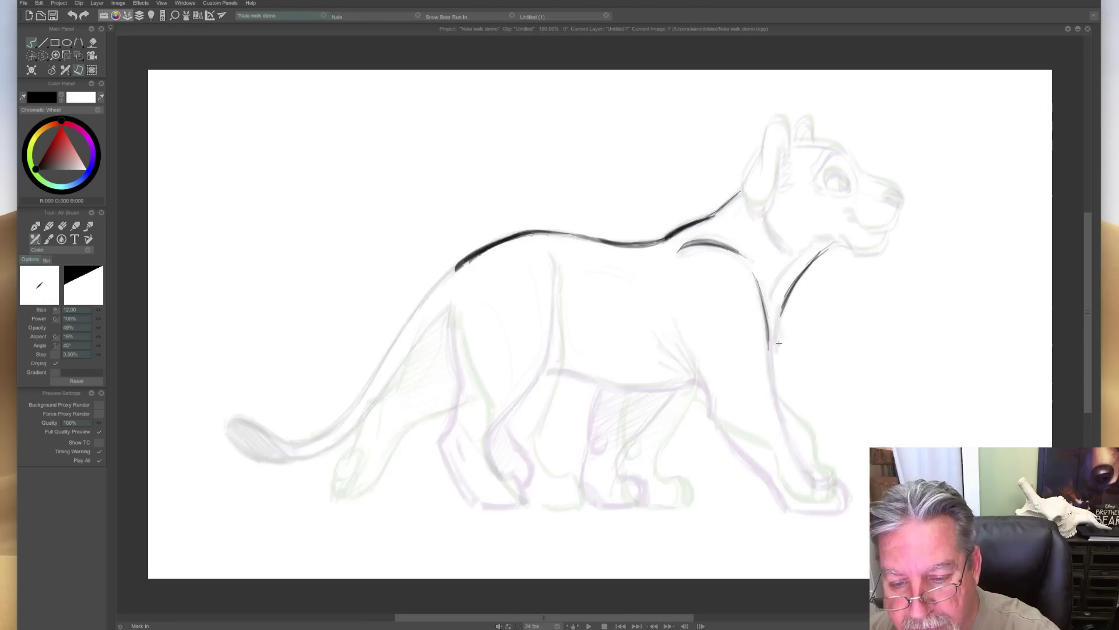
key(Right)
drag(782, 324, 772, 390)
key(Left)
key(Right)
key(Left)
key(Right)
key(Left)
drag(777, 393, 806, 439)
mouse_move(771, 366)
mouse_down()
mouse_move(818, 453)
mouse_move(839, 468)
mouse_up()
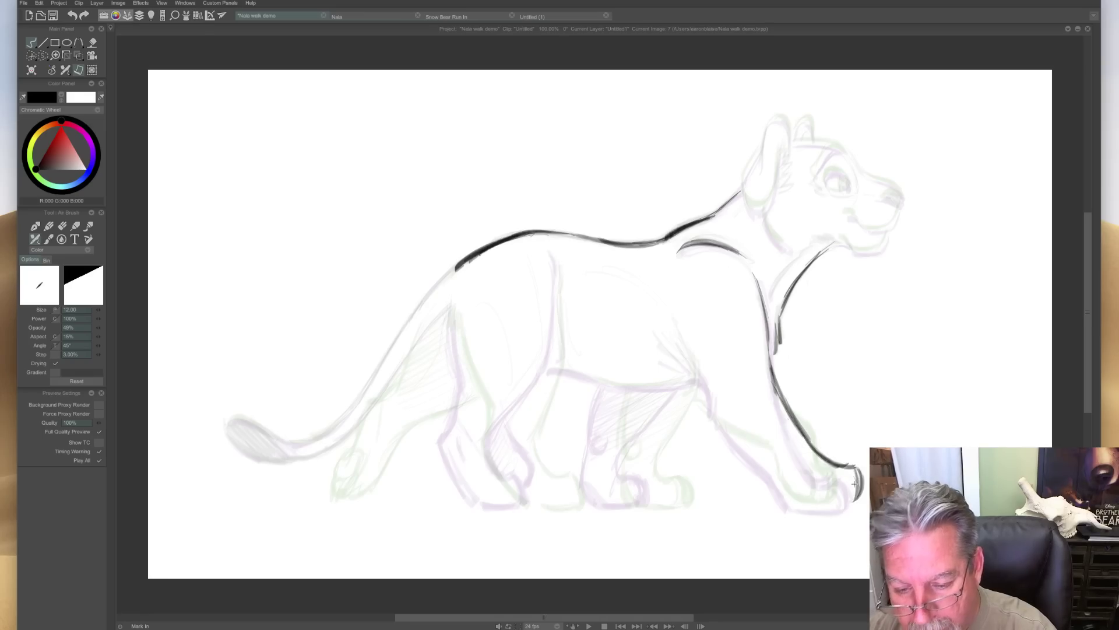
Draw the near foreleg's rear contour from the elbow to the heel, and complete the raised paw's sole and toes.
key(Left)
key(Right)
key(Left)
key(Right)
key(Left)
key(Right)
key(Right)
key(Left)
mouse_move(680, 358)
mouse_down()
mouse_move(714, 404)
mouse_move(713, 423)
mouse_move(784, 467)
mouse_up()
mouse_move(735, 435)
mouse_down()
mouse_move(808, 495)
mouse_move(839, 499)
mouse_move(802, 493)
mouse_up()
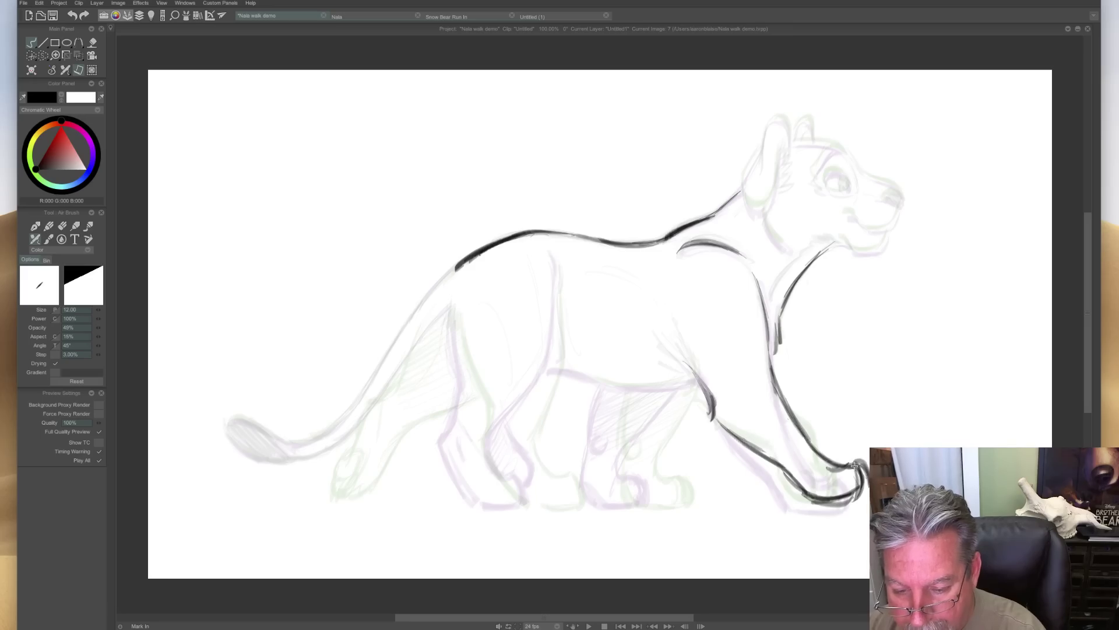
drag(826, 469, 866, 461)
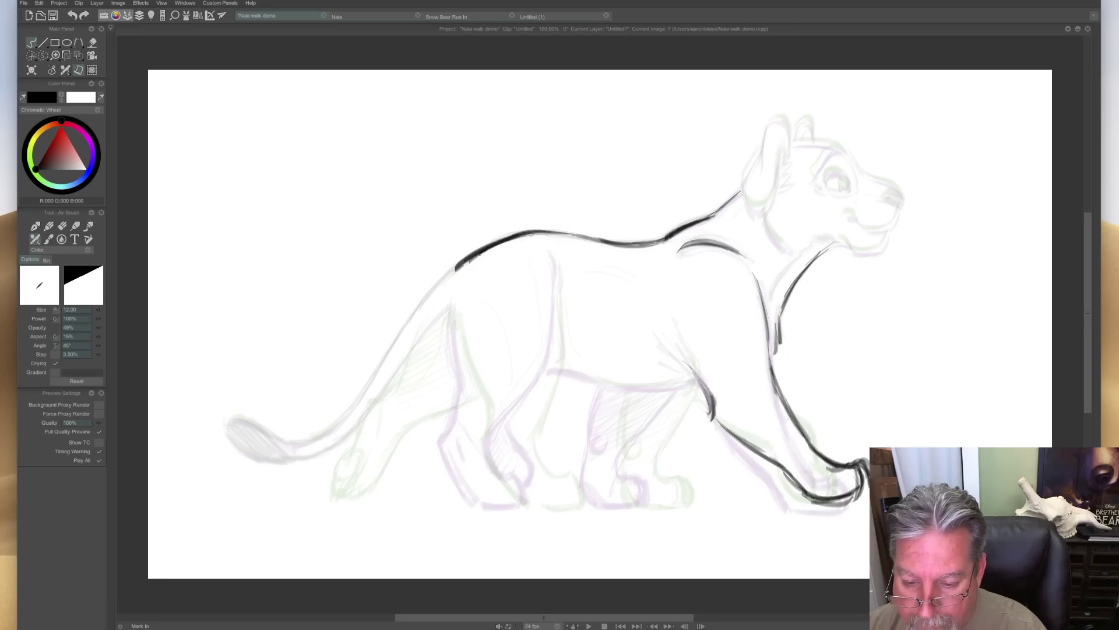
Compare the reaching near foreleg with the neighbouring drawings and check frame 7's place in the timeline.
key(Left)
key(Right)
key(Left)
key(Right)
key(Tab)
mouse_move(298, 563)
mouse_down()
mouse_move(193, 565)
mouse_move(393, 565)
mouse_move(228, 572)
mouse_move(279, 557)
mouse_move(379, 560)
mouse_move(178, 561)
mouse_move(384, 563)
mouse_move(204, 566)
mouse_move(348, 564)
mouse_move(216, 564)
mouse_move(297, 570)
mouse_up()
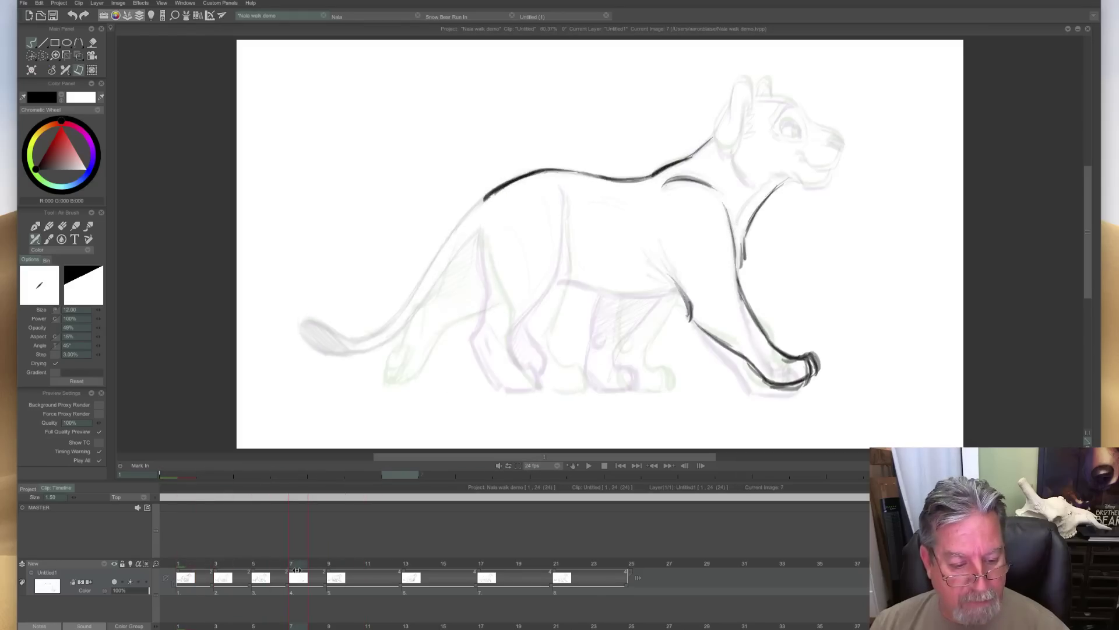
key(Left)
key(Right)
key(Left)
key(Right)
Draw the front part of the belly line and short crease strokes fanning out behind the near elbow.
drag(696, 380, 607, 386)
drag(695, 364, 672, 326)
mouse_move(697, 373)
mouse_down()
mouse_move(672, 328)
mouse_move(657, 340)
mouse_move(665, 363)
mouse_up()
key(Left)
key(Right)
key(Left)
Start the near thigh's front contour with a short curved stroke at the upper flank.
key(Left)
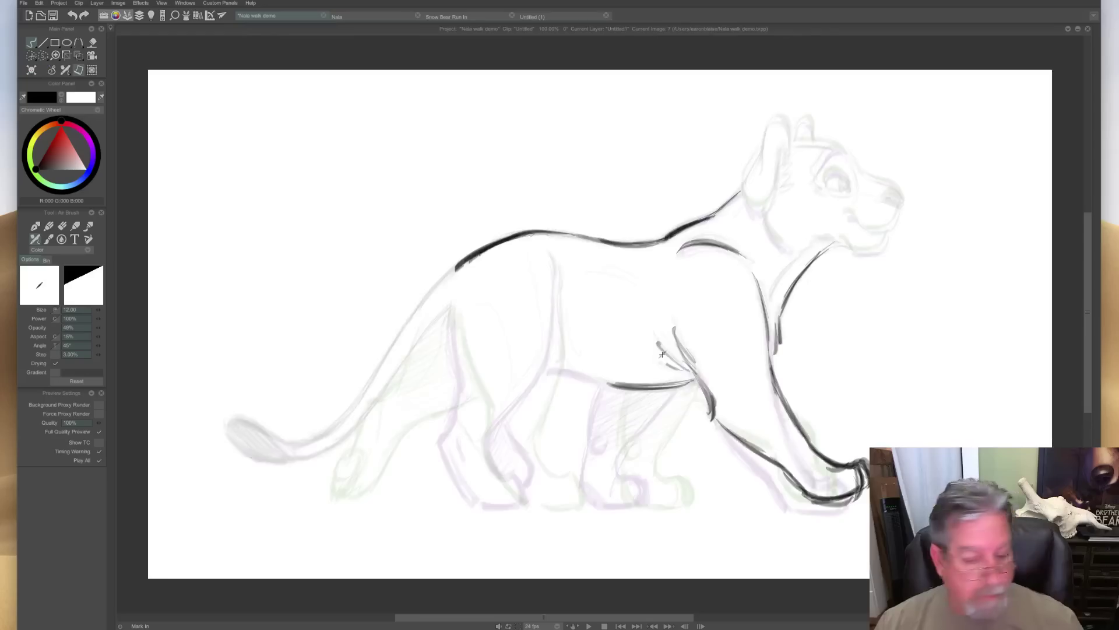
key(Right)
key(Left)
key(Right)
key(Left)
drag(551, 257, 555, 285)
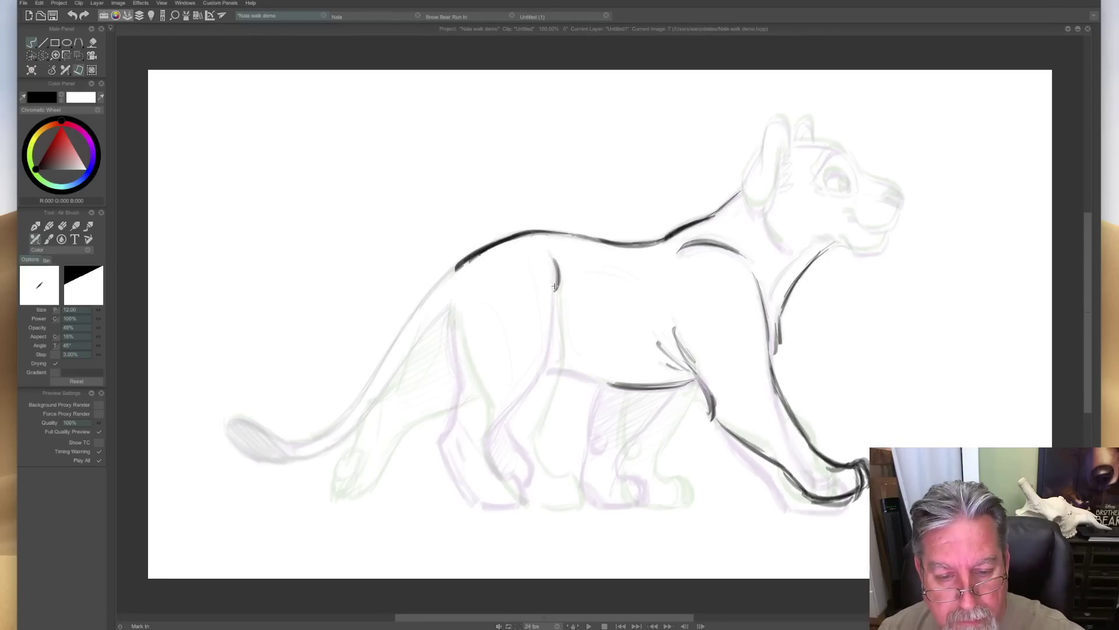
key(Left)
key(Right)
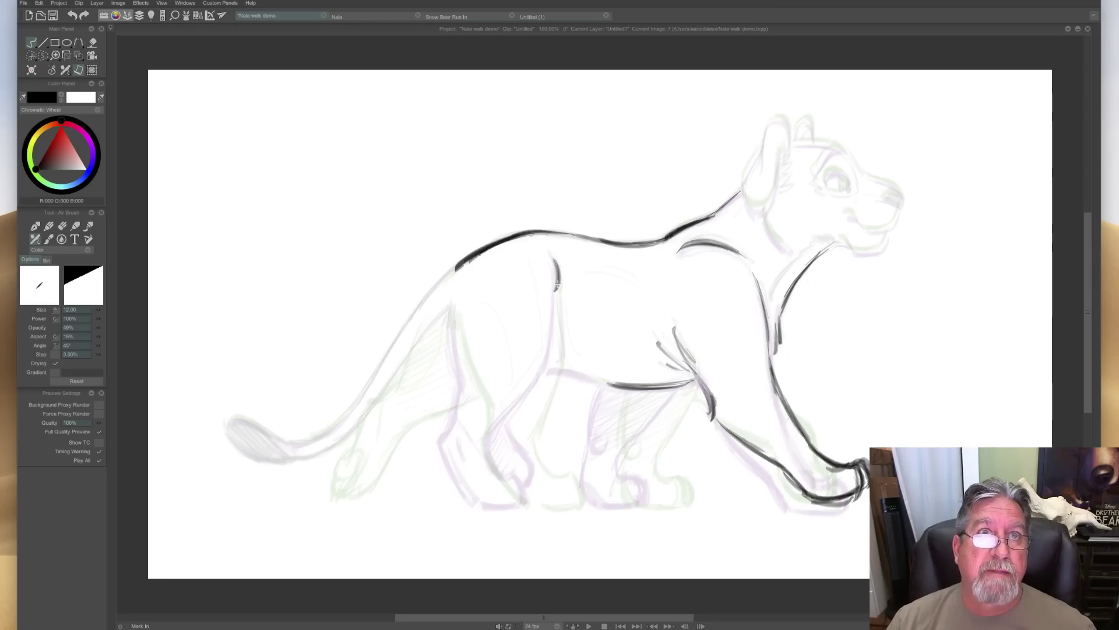
Draw the near hind leg's front contour from the flank past the knee and down to the toes.
key(Left)
key(Right)
mouse_move(557, 319)
mouse_down()
mouse_move(547, 377)
mouse_move(519, 428)
mouse_up()
mouse_move(548, 373)
mouse_down()
mouse_move(511, 436)
mouse_move(530, 482)
mouse_up()
mouse_move(508, 432)
mouse_down()
mouse_move(524, 476)
mouse_move(545, 480)
mouse_move(558, 506)
mouse_move(558, 505)
mouse_up()
key(Left)
key(Right)
Draw the near hind leg's rear contour over the hock to the heel, and close the paw's sole.
mouse_move(457, 301)
mouse_down()
mouse_move(468, 432)
mouse_move(497, 504)
mouse_up()
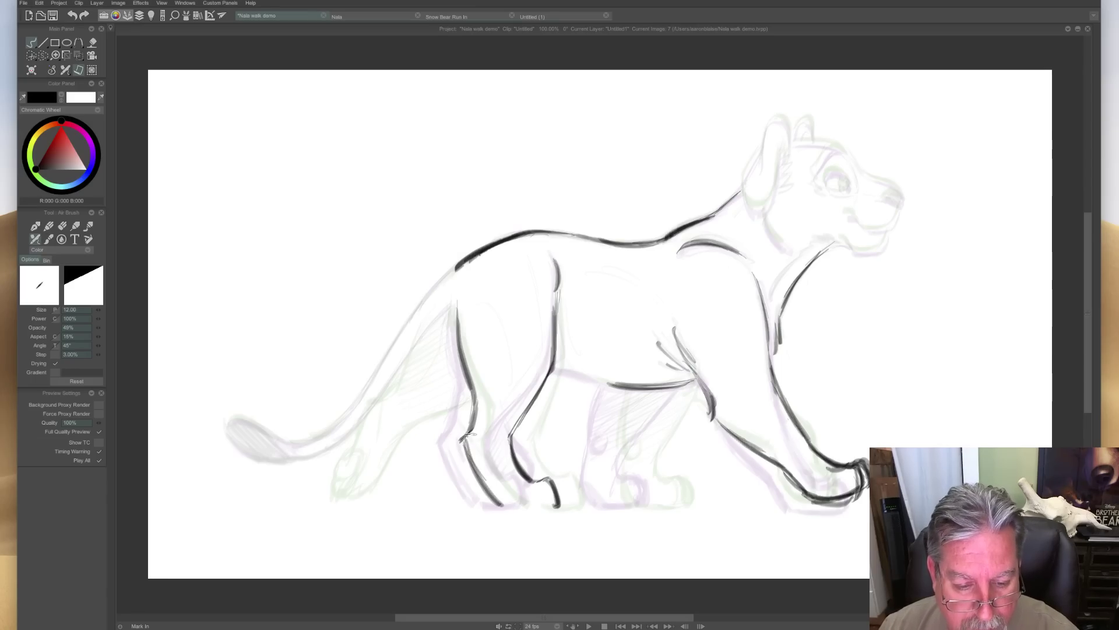
mouse_move(472, 460)
mouse_down()
mouse_move(503, 505)
mouse_move(548, 509)
mouse_move(510, 504)
mouse_up()
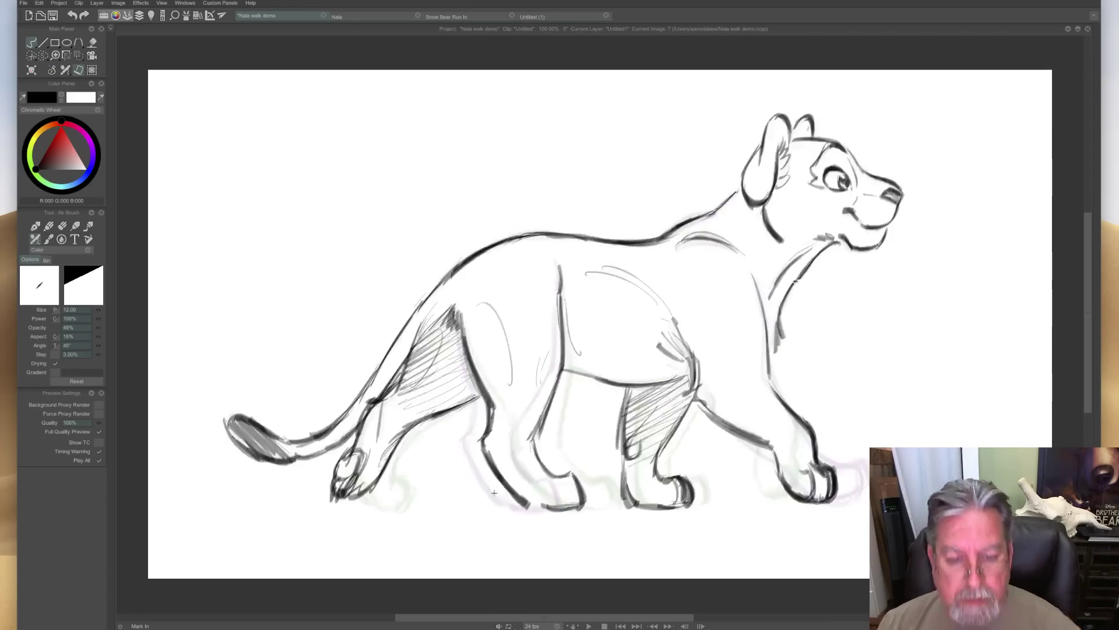
key(Right)
key(Left)
key(Right)
Add a light curved muscle line inside the near thigh and short fur strokes below the tail base.
mouse_move(466, 315)
mouse_down()
mouse_move(485, 302)
mouse_move(500, 390)
mouse_up()
drag(484, 300, 507, 369)
key(Left)
key(Right)
drag(452, 325, 448, 304)
key(Left)
key(Right)
key(Left)
key(Right)
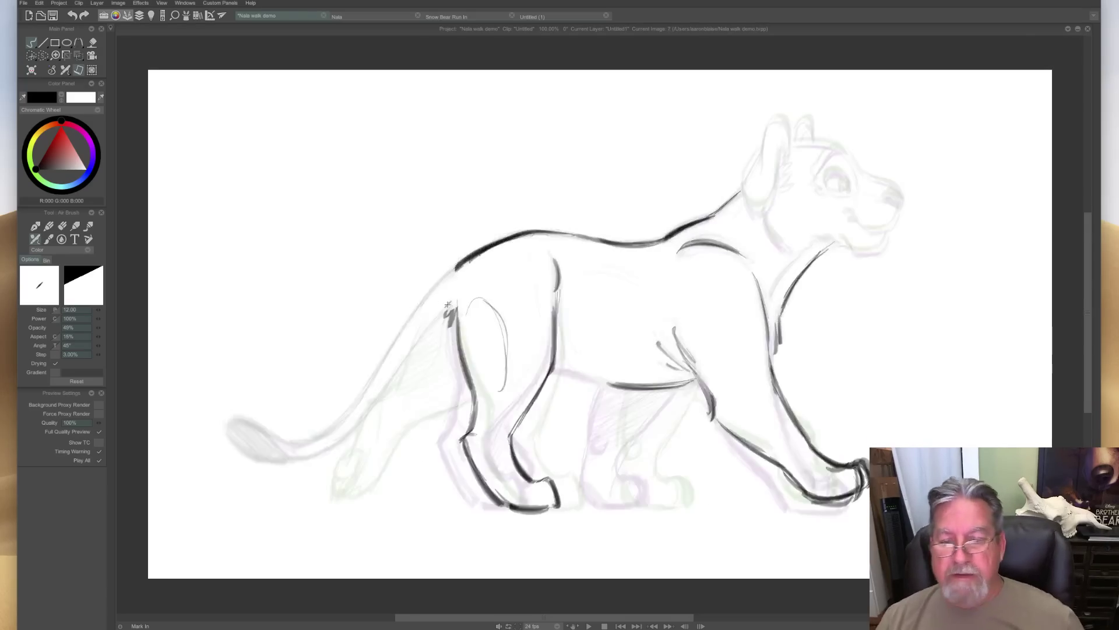
Complete the belly line by joining its front part to the near hind leg's knee.
key(Left)
key(Right)
key(Left)
key(Right)
drag(558, 372, 627, 388)
drag(581, 373, 587, 377)
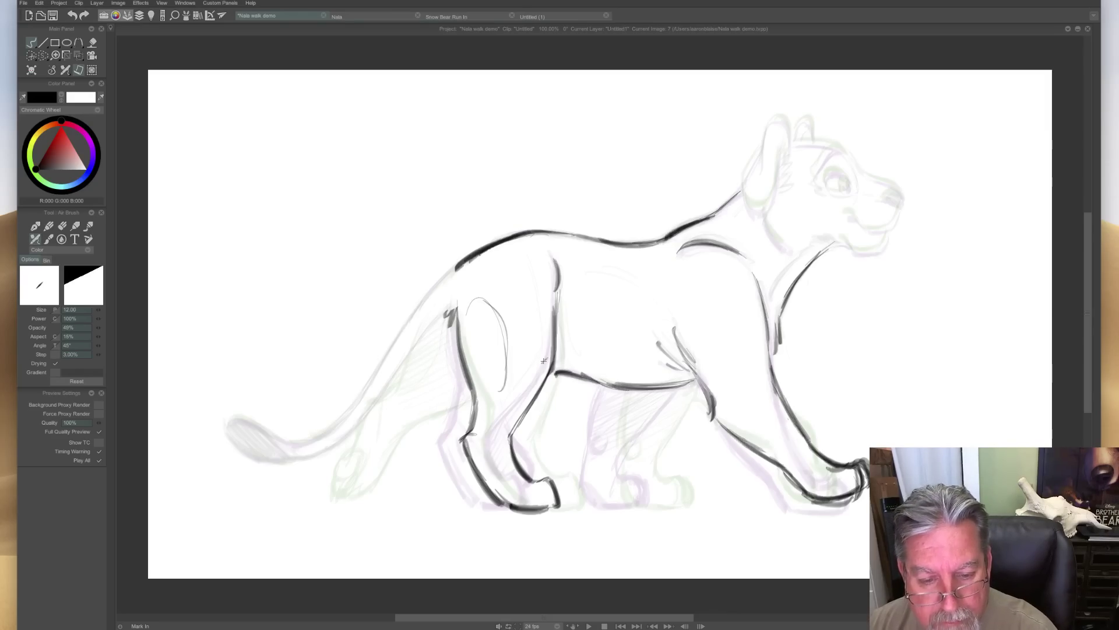
Draw the far foreleg's front contour from under the chest to the paw, and add its toes.
key(Right)
key(Left)
key(Right)
key(Left)
drag(684, 399, 636, 454)
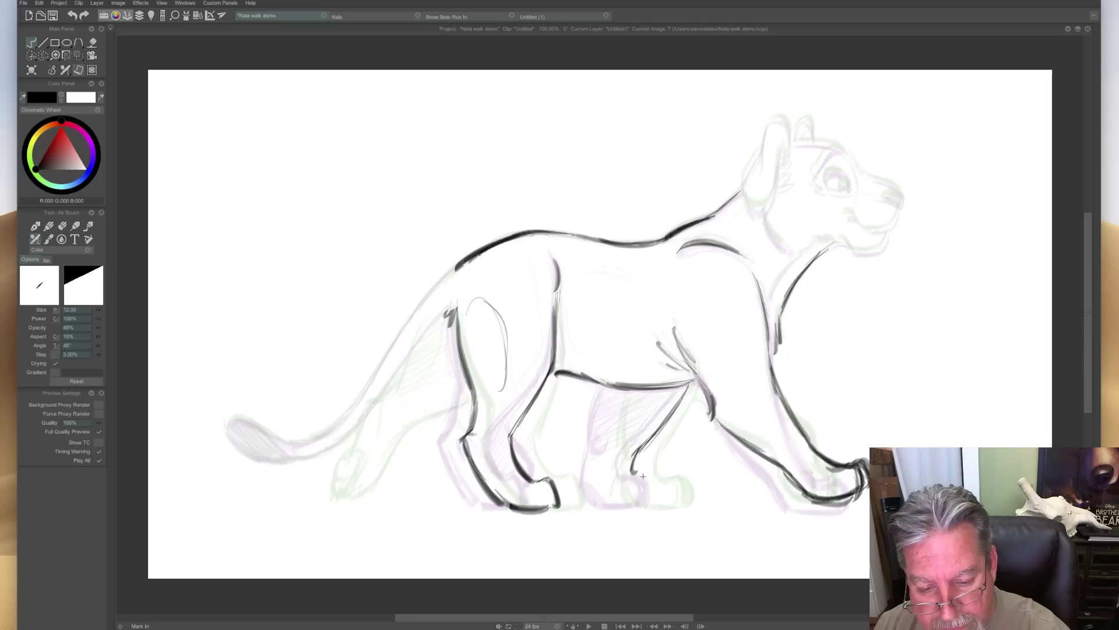
drag(668, 496, 666, 504)
drag(659, 478, 661, 505)
key(Left)
key(Right)
Draw the far foreleg's rear contour with its small wrist pad, and extend it along the paw's sole.
mouse_move(613, 390)
mouse_down()
mouse_move(601, 451)
mouse_move(611, 452)
mouse_move(607, 436)
mouse_move(618, 441)
mouse_move(619, 419)
mouse_move(599, 465)
mouse_move(601, 499)
mouse_move(657, 504)
mouse_move(629, 498)
mouse_move(657, 474)
mouse_move(671, 503)
mouse_up()
key(Left)
key(Right)
key(Left)
key(Right)
key(Right)
key(Left)
Shade the far foreleg below the belly with diagonal hatching, comparing it with the neighbouring drawing.
key(Left)
key(Right)
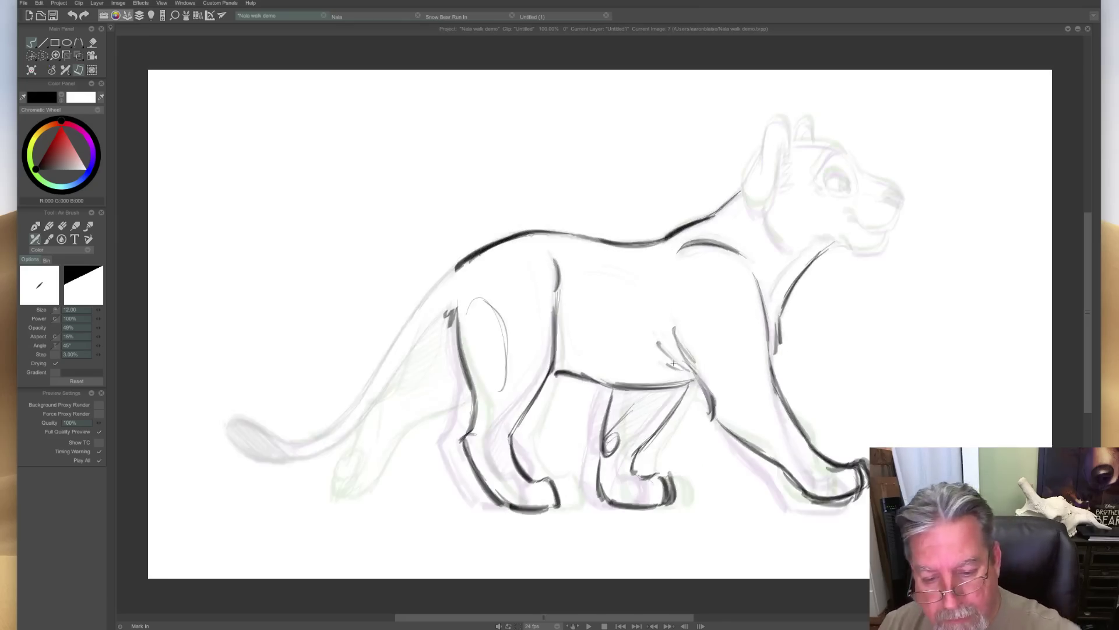
mouse_move(635, 386)
mouse_down()
mouse_move(606, 411)
mouse_move(671, 392)
mouse_move(681, 400)
mouse_move(609, 446)
mouse_move(609, 466)
mouse_up()
key(Left)
key(Right)
key(Left)
key(Right)
key(Left)
drag(682, 397, 649, 434)
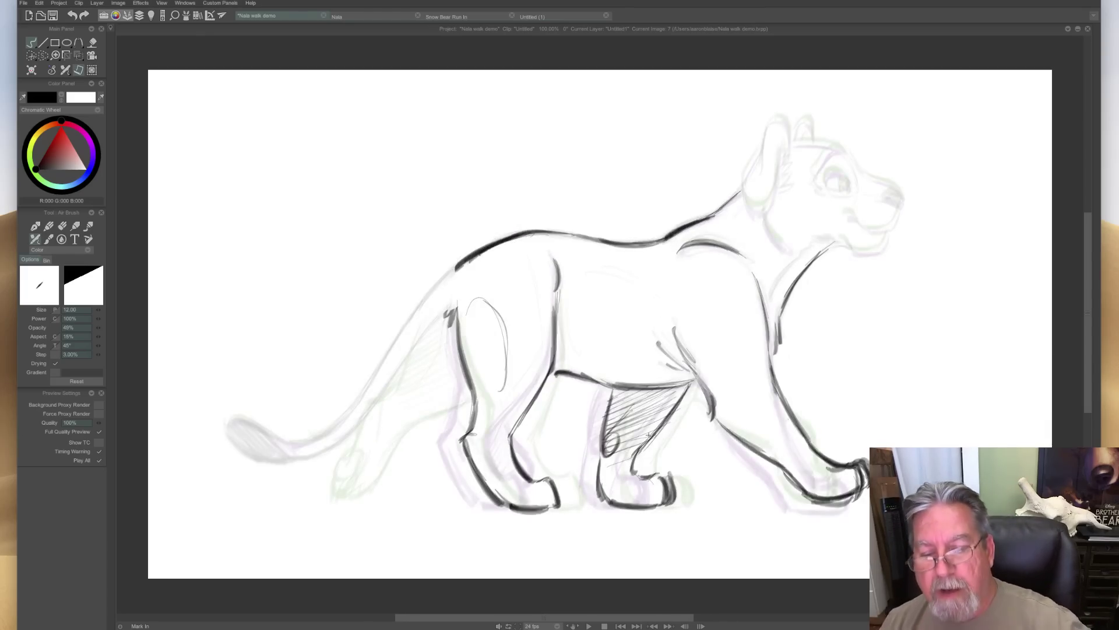
Compare the current drawing with its neighbour, examining the tail and the far hind leg's position.
key(Right)
key(Left)
key(Right)
key(Left)
key(Right)
key(Left)
key(Right)
key(Left)
key(Right)
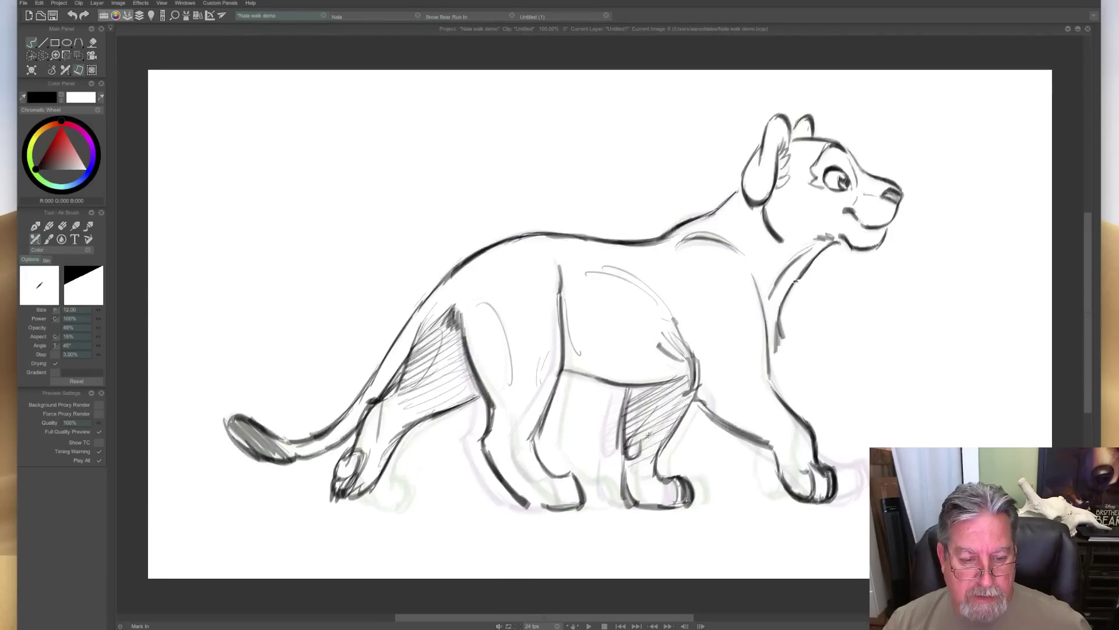
key(Left)
key(Right)
key(Left)
Draw the tail's upper and lower contours from the rump to the tuft, and shade the tuft with hatching.
drag(444, 312, 410, 359)
mouse_move(457, 267)
mouse_down()
mouse_move(349, 414)
mouse_move(319, 435)
mouse_up()
drag(364, 394, 299, 439)
mouse_move(439, 324)
mouse_down()
mouse_move(353, 433)
mouse_move(292, 457)
mouse_move(313, 445)
mouse_move(259, 422)
mouse_move(231, 425)
mouse_move(275, 462)
mouse_move(243, 446)
mouse_move(288, 443)
mouse_move(266, 429)
mouse_move(268, 458)
mouse_move(241, 438)
mouse_up()
key(Left)
key(Right)
key(Left)
key(Right)
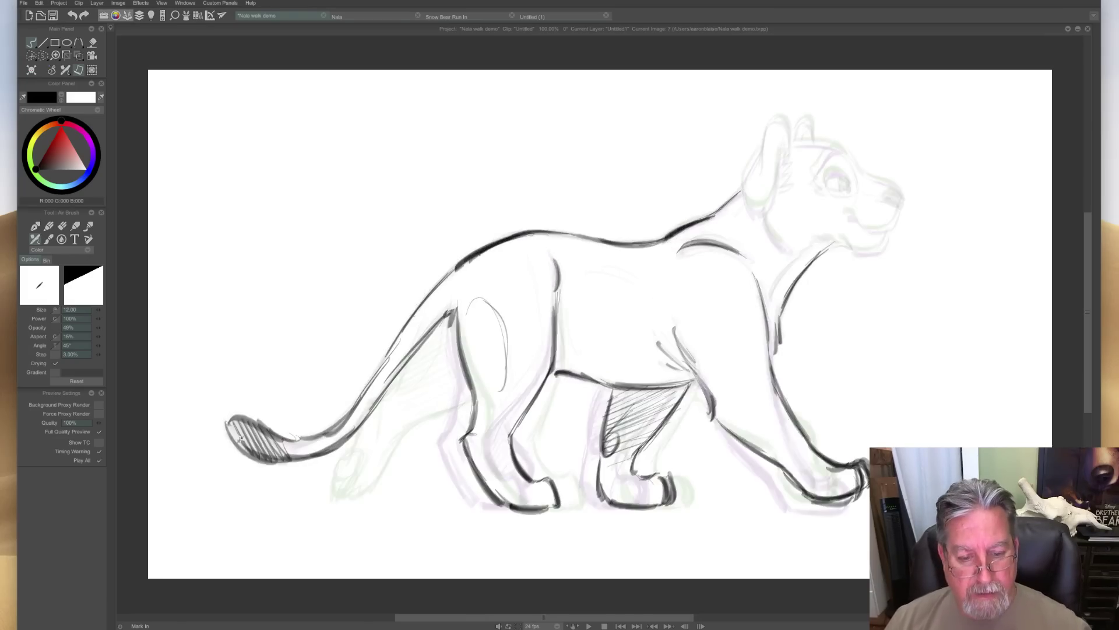
key(Left)
key(Right)
key(Left)
key(Right)
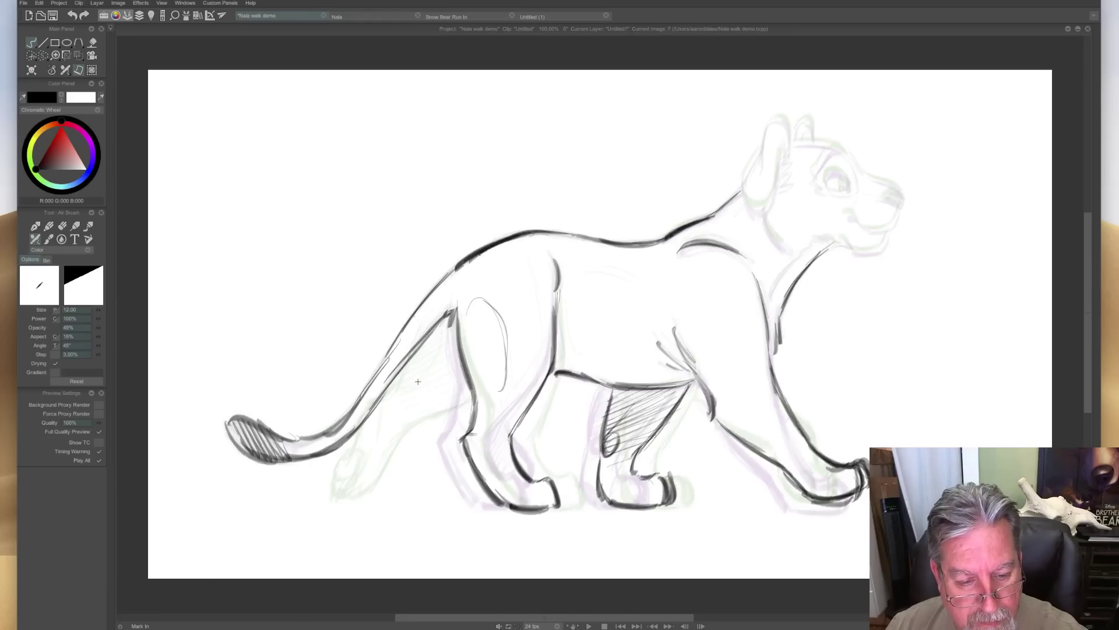
Draw the far hind leg's raised hock and the rear contour of its thigh down from the tail's base.
key(Left)
key(Right)
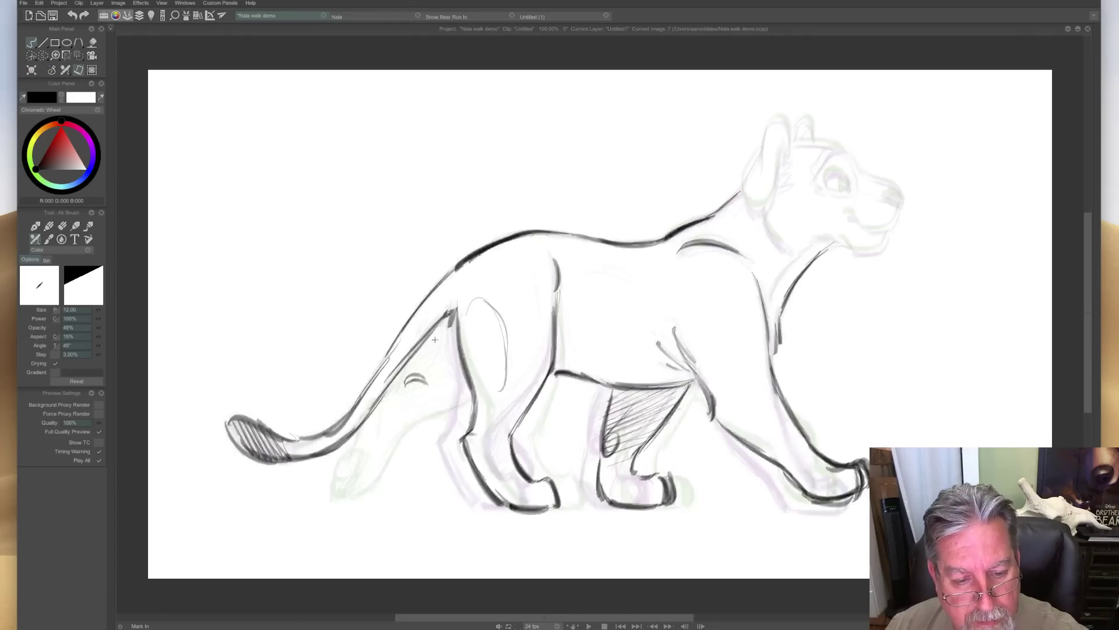
drag(437, 335, 433, 368)
mouse_move(441, 322)
mouse_down()
mouse_move(434, 354)
mouse_move(449, 306)
mouse_move(427, 376)
mouse_move(437, 376)
mouse_move(401, 390)
mouse_up()
key(Left)
key(Right)
key(Left)
key(Right)
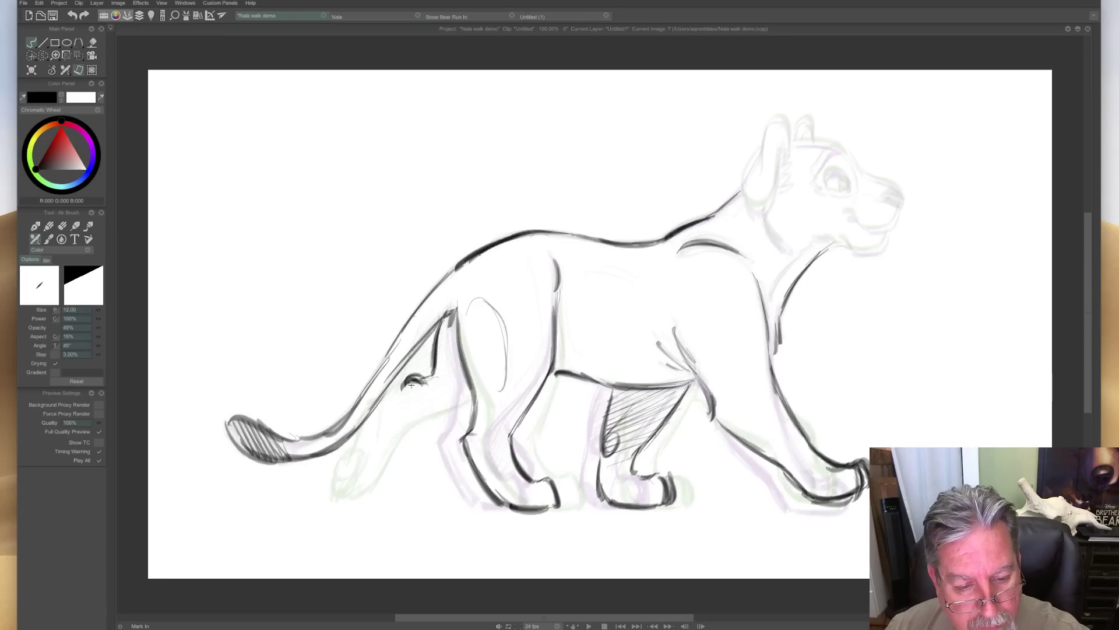
Draw the far hind leg's lower part with its lifted paw, and join the front contour to the near hind leg.
mouse_move(399, 430)
mouse_down()
mouse_move(401, 396)
mouse_move(400, 460)
mouse_up()
drag(404, 400, 400, 468)
mouse_move(436, 411)
mouse_down()
mouse_move(434, 474)
mouse_move(420, 493)
mouse_move(405, 494)
mouse_move(399, 458)
mouse_move(415, 487)
mouse_move(407, 461)
mouse_move(405, 495)
mouse_move(404, 449)
mouse_up()
mouse_move(441, 415)
mouse_down()
mouse_move(426, 490)
mouse_move(413, 494)
mouse_up()
key(Left)
key(Right)
drag(443, 416, 473, 406)
key(Left)
key(Right)
key(Left)
key(Right)
key(Left)
key(Right)
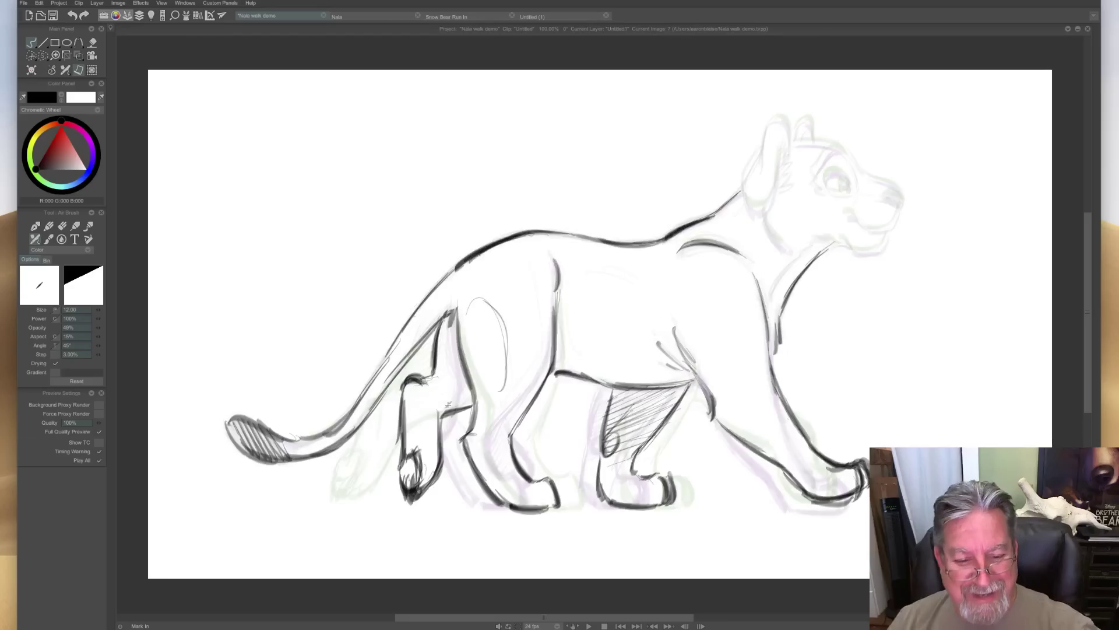
Shade the far hind leg from beneath the tail to the hock with diagonal hatching.
drag(454, 318, 408, 402)
mouse_move(472, 379)
mouse_down()
mouse_move(411, 415)
mouse_move(420, 425)
mouse_up()
key(Right)
key(Right)
key(Left)
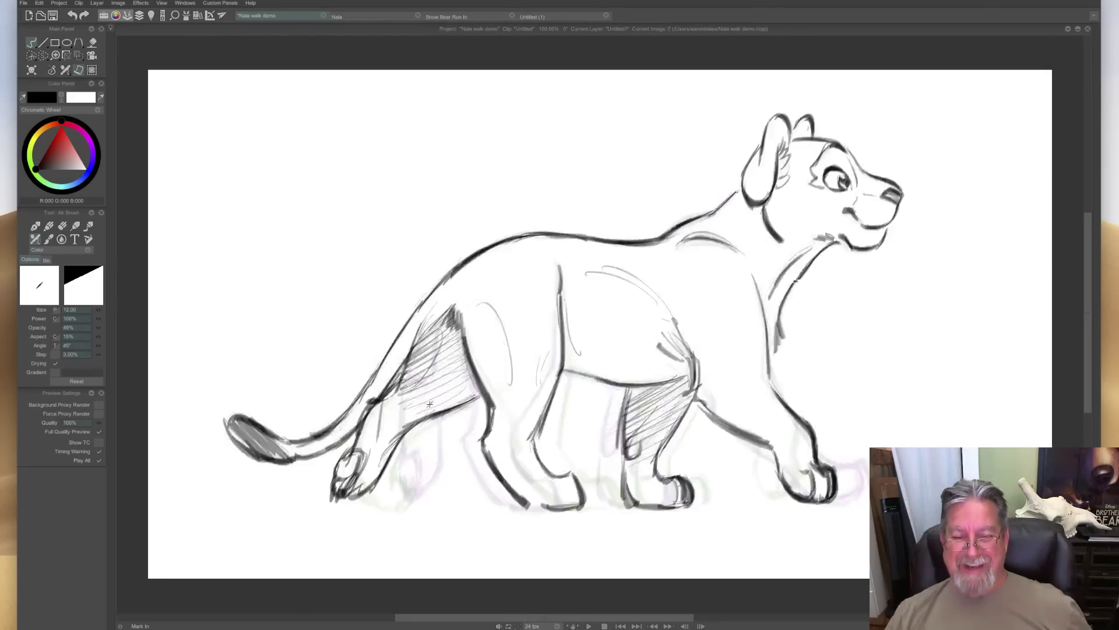
key(Right)
Scrub through the walk in the timeline to check the new in-between against the other drawings, and return to frame 7.
key(Tab)
mouse_move(295, 567)
mouse_down()
mouse_move(556, 574)
mouse_move(183, 577)
mouse_move(586, 591)
mouse_move(267, 583)
mouse_move(550, 586)
mouse_move(616, 617)
mouse_move(210, 622)
mouse_move(580, 629)
mouse_move(484, 621)
mouse_move(507, 619)
mouse_move(489, 610)
mouse_up()
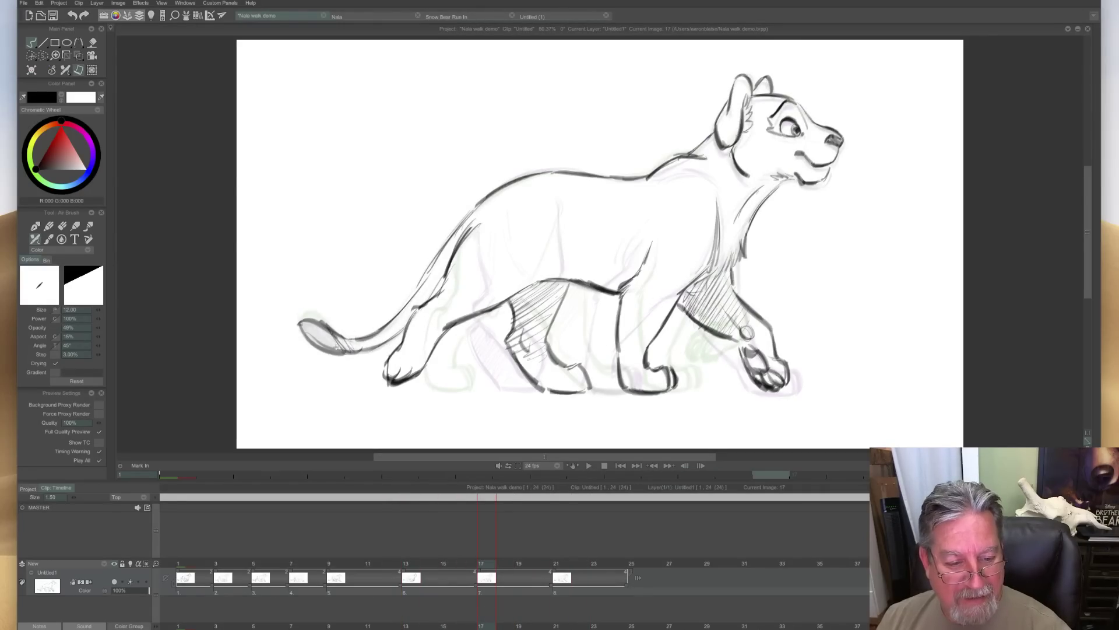
drag(485, 565, 418, 592)
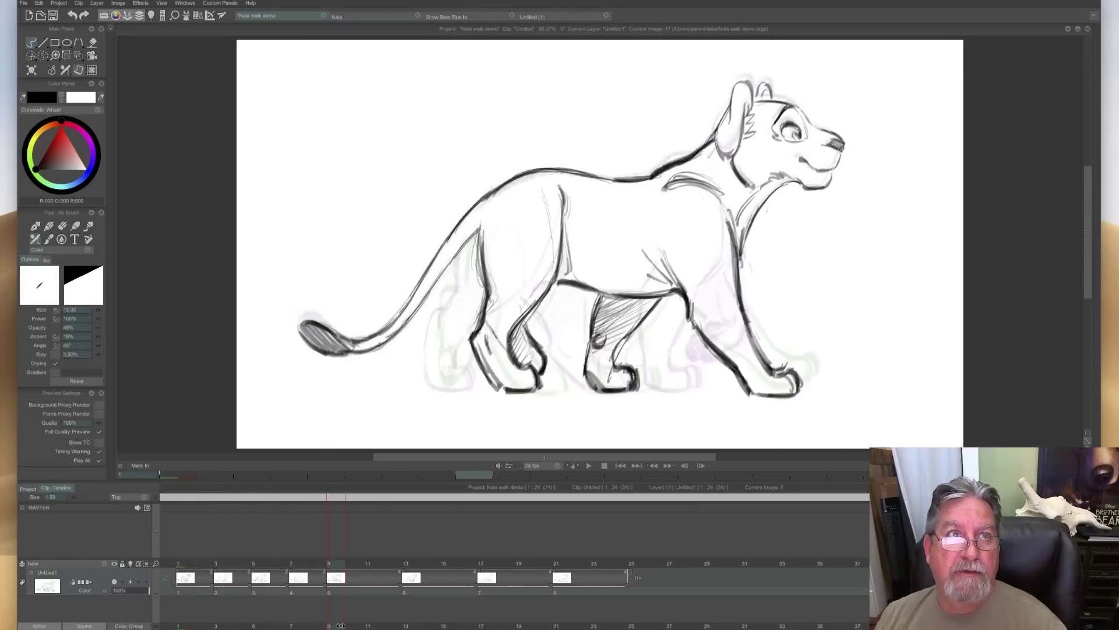
drag(193, 620, 372, 616)
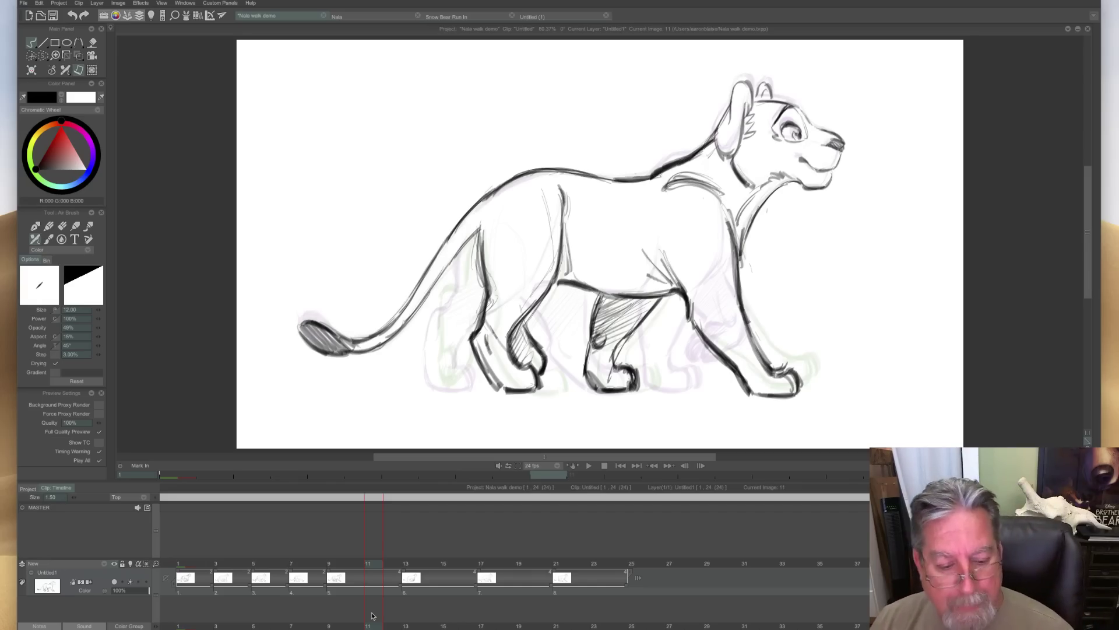
mouse_move(369, 565)
mouse_down()
mouse_move(217, 565)
mouse_move(309, 566)
mouse_move(309, 576)
mouse_move(293, 572)
mouse_up()
key(Tab)
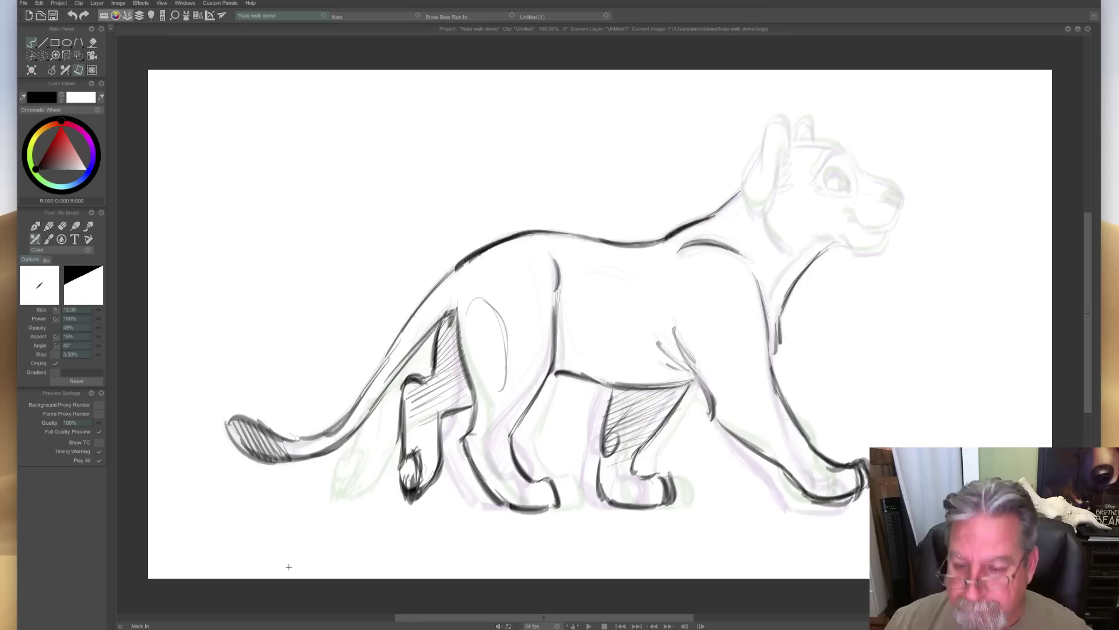
Draw the near ear with its inner fur, the far ear, and the top of the head.
mouse_move(790, 144)
mouse_down()
mouse_move(771, 123)
mouse_move(742, 180)
mouse_move(757, 212)
mouse_move(780, 148)
mouse_move(776, 185)
mouse_move(753, 213)
mouse_up()
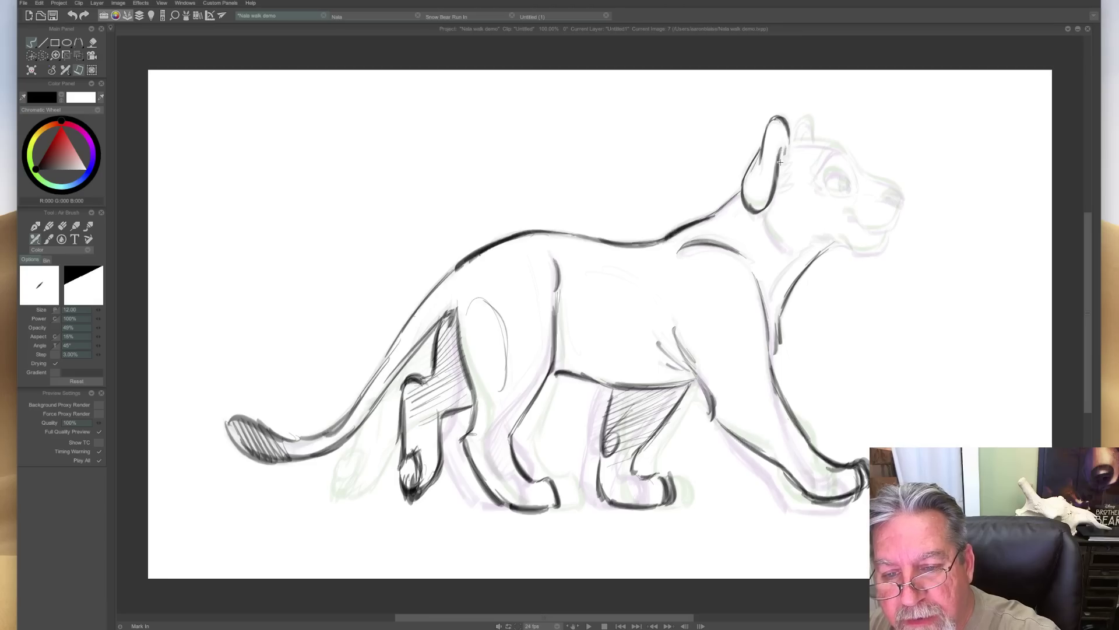
mouse_move(791, 140)
mouse_down()
mouse_move(812, 144)
mouse_move(807, 119)
mouse_move(843, 150)
mouse_up()
key(Left)
key(Right)
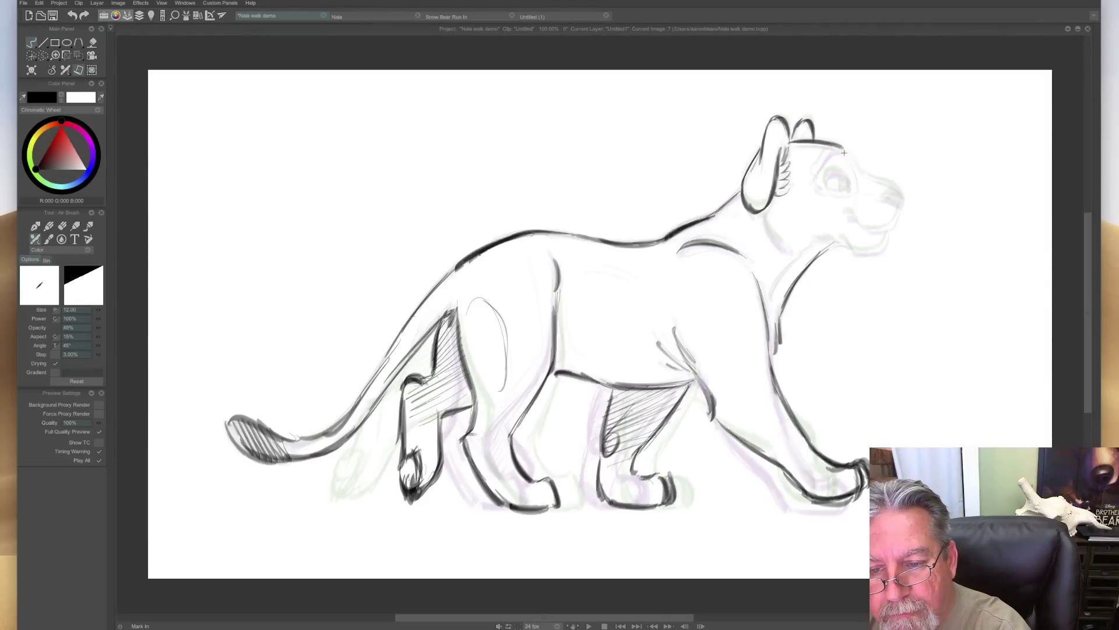
Draw the forehead and the bridge of the nose down to its tip, checking against the previous drawing.
drag(864, 175, 900, 190)
key(Left)
key(Right)
key(Left)
key(Right)
Draw the cheek line below the ear, and add the eye with its pupil and dark upper lid.
drag(765, 218, 785, 247)
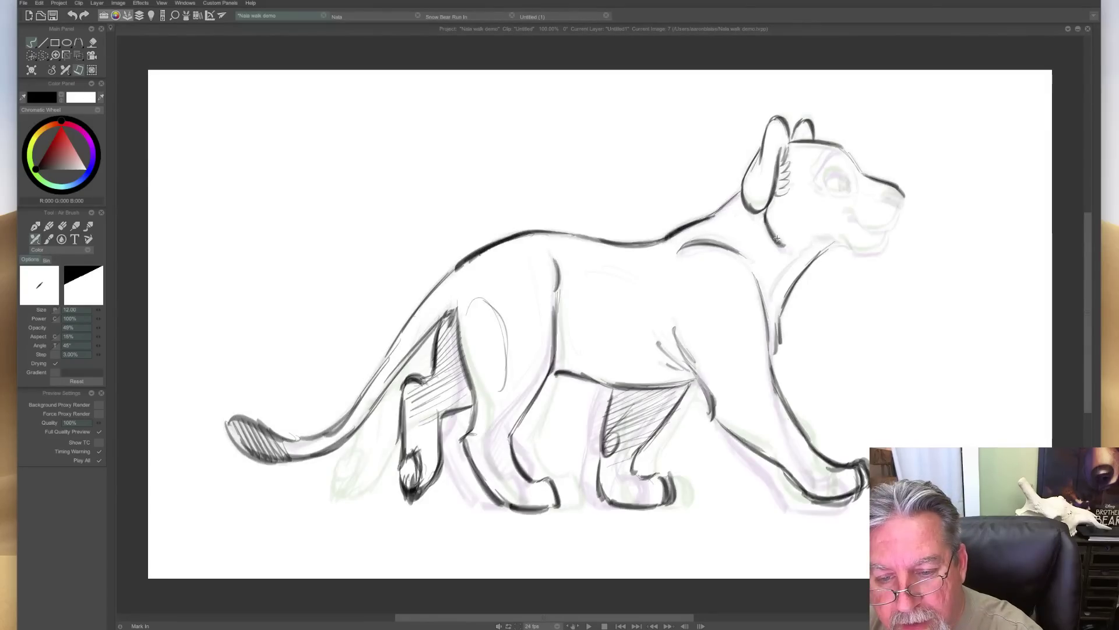
key(Left)
key(Right)
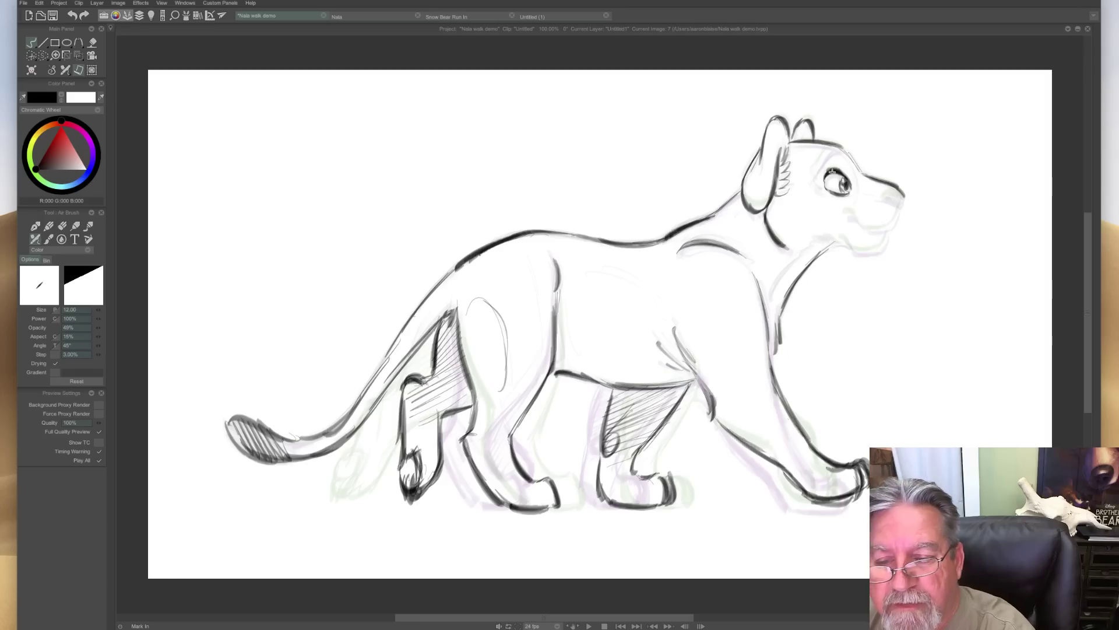
key(Left)
key(Right)
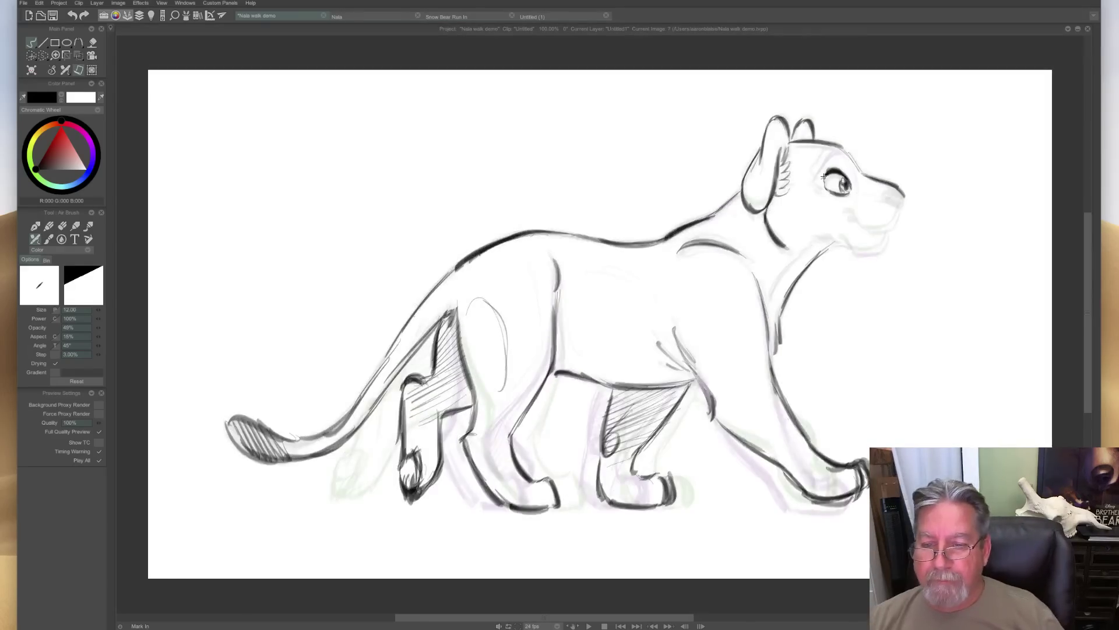
Flip repeatedly through the surrounding drawings to examine how the legs and head move from pose to pose.
key(Left)
key(Left)
key(Left)
key(Right)
key(Right)
key(Right)
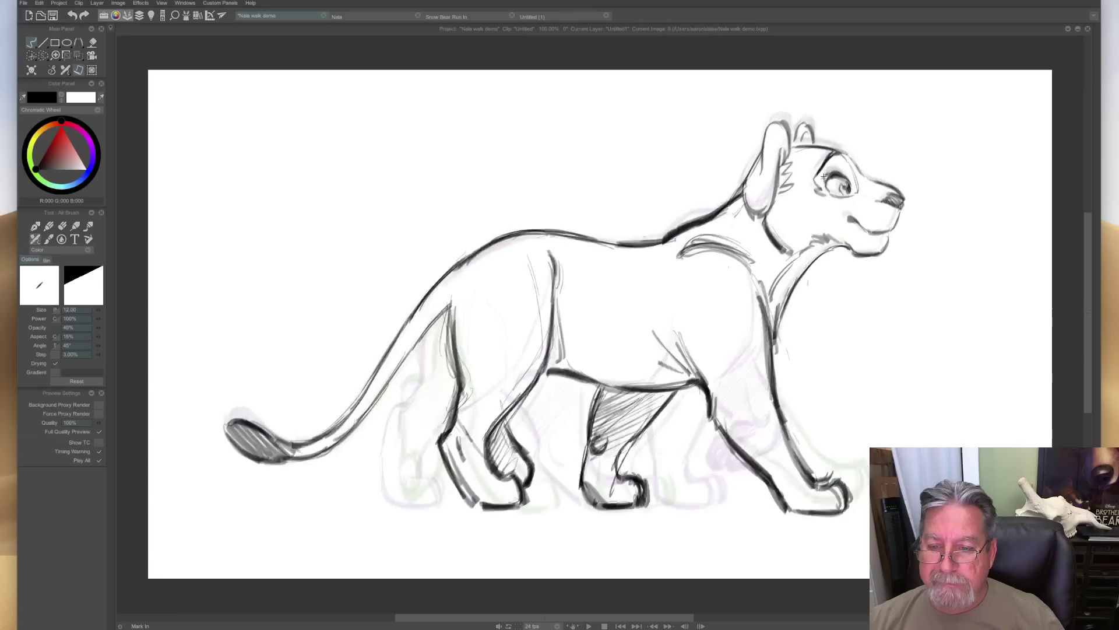
key(Left)
key(Left)
key(Right)
key(Right)
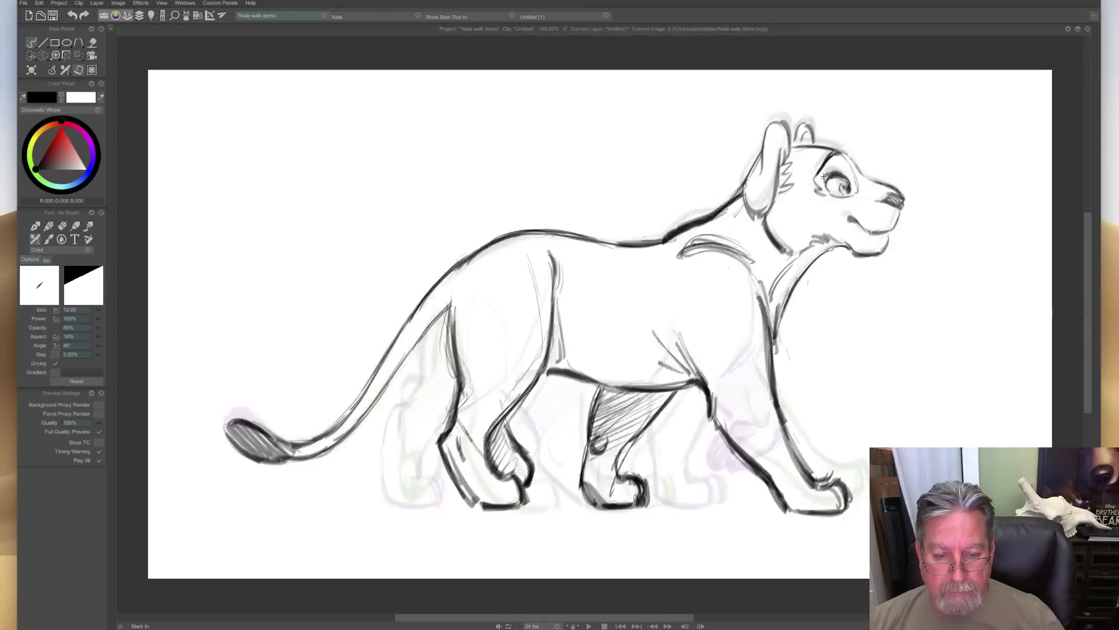
key(Left)
key(Left)
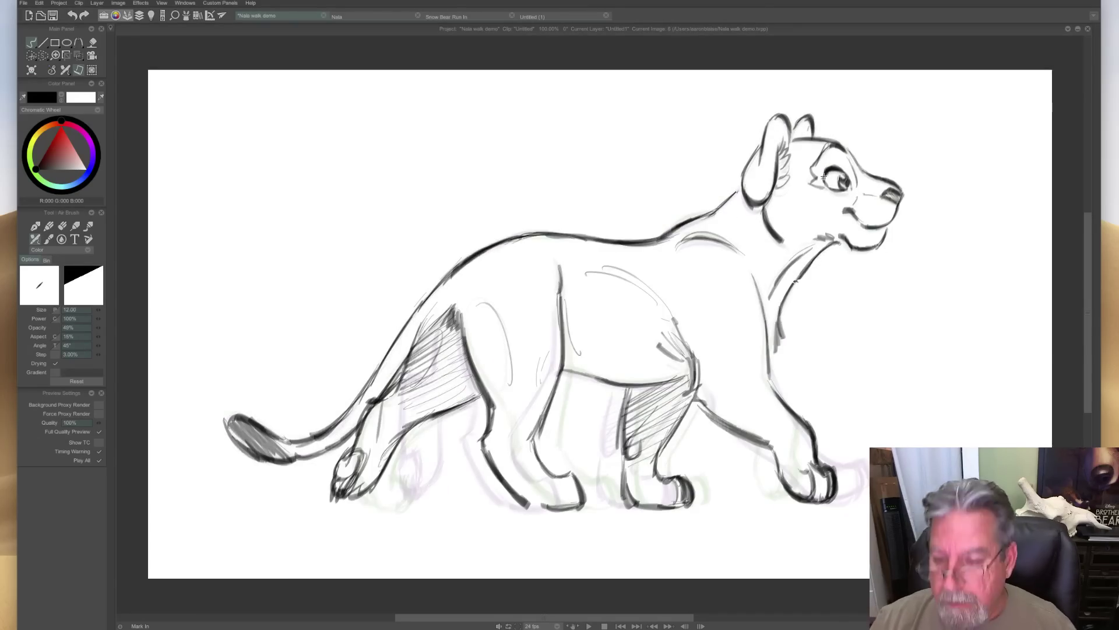
key(Right)
key(Left)
key(Right)
key(Left)
key(Right)
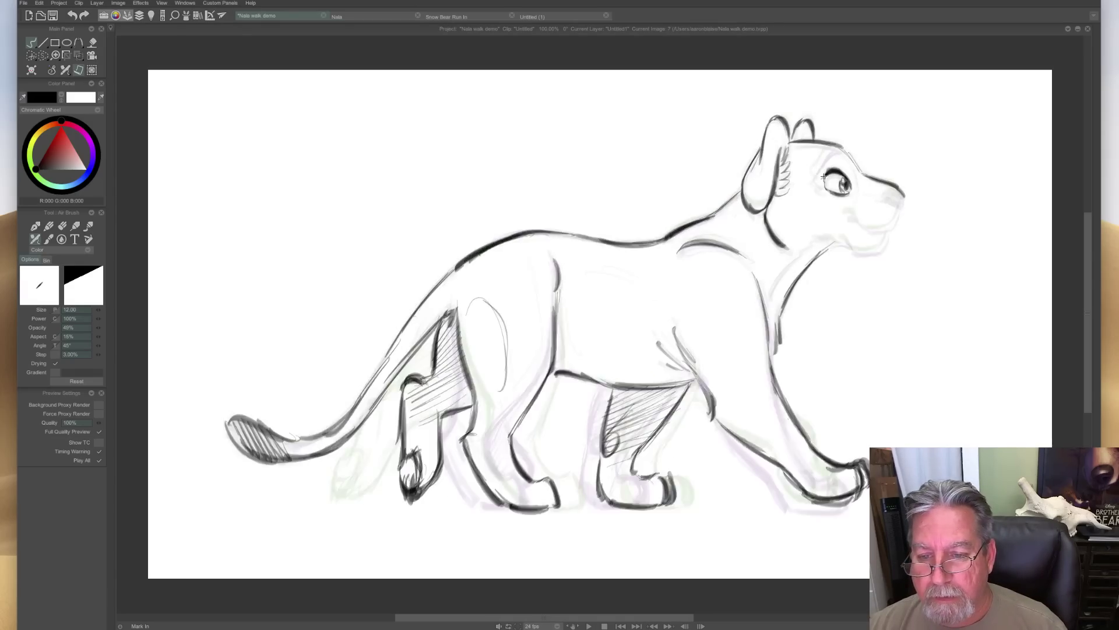
Scrub the walk from frame 1 in the timeline to review the motion, and return to frame 7.
key(Left)
key(Tab)
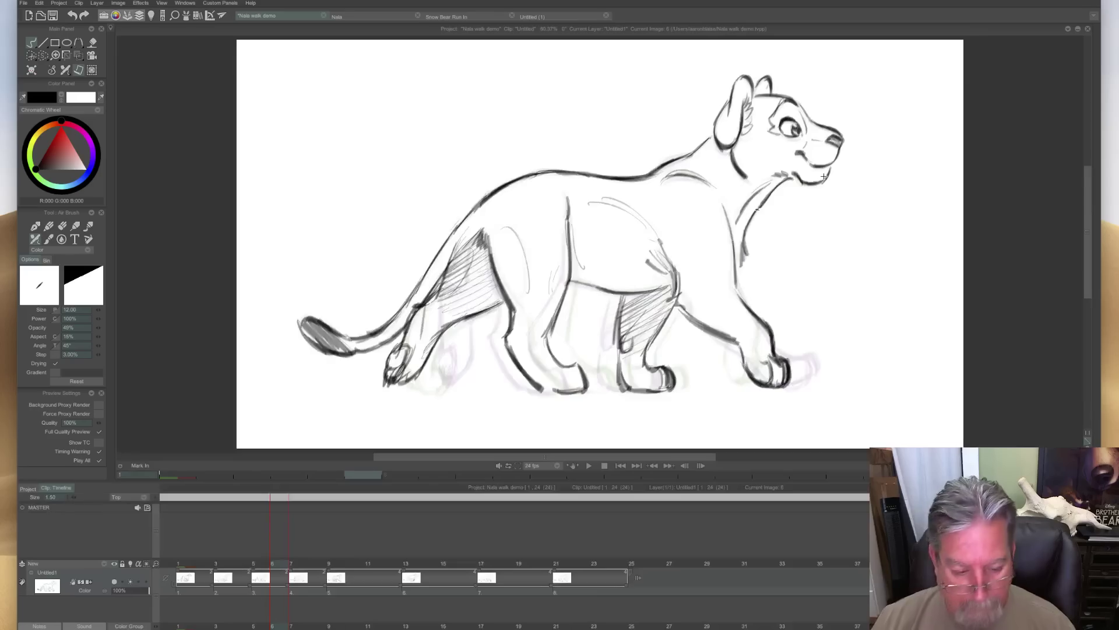
key(Right)
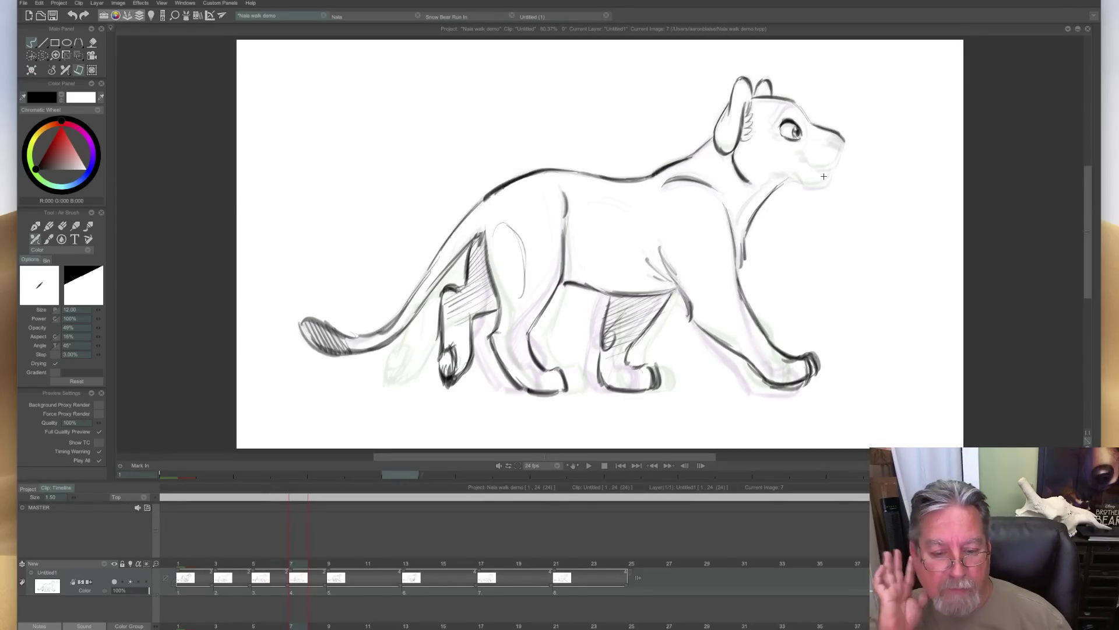
click(184, 576)
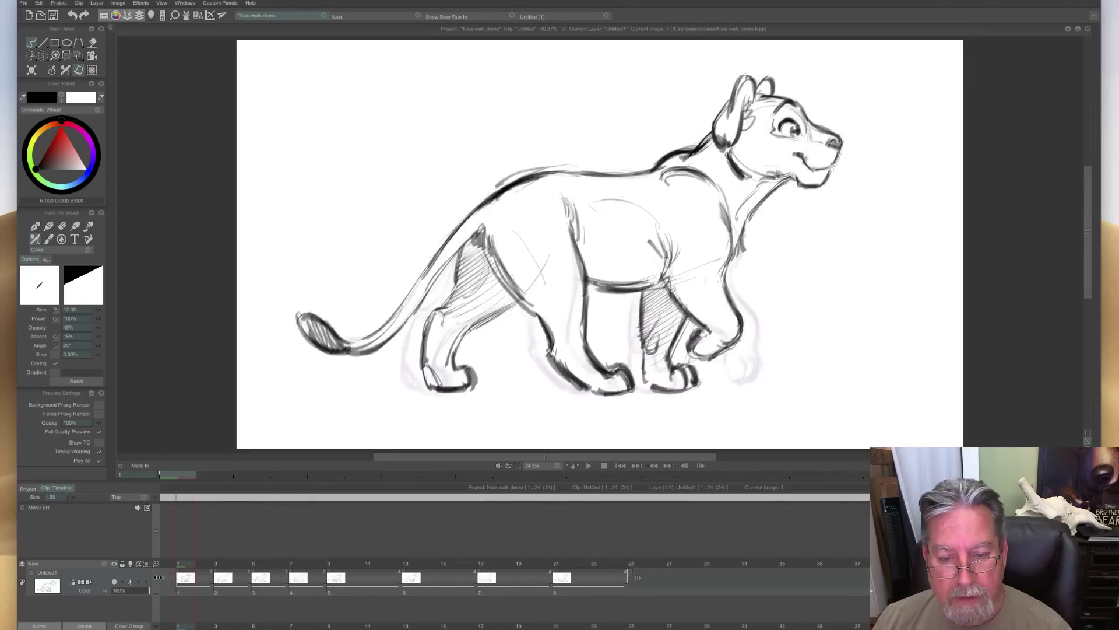
mouse_move(187, 577)
mouse_down()
mouse_move(413, 579)
mouse_move(618, 602)
mouse_move(556, 607)
mouse_up()
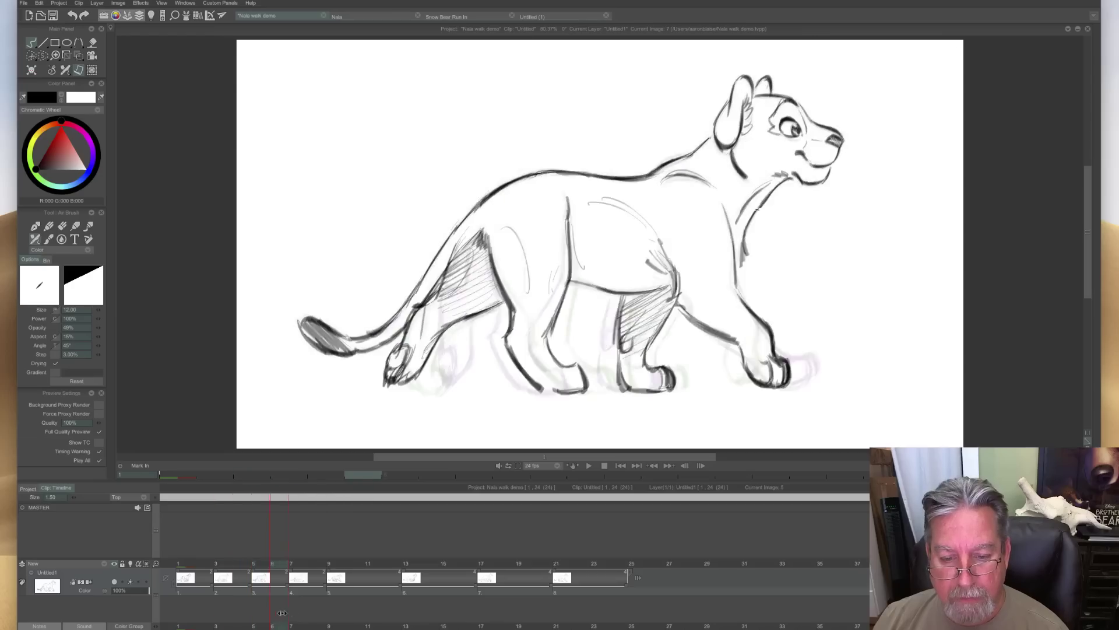
mouse_move(316, 613)
mouse_down()
mouse_move(493, 613)
mouse_move(290, 613)
mouse_move(512, 613)
mouse_move(235, 613)
mouse_move(513, 626)
mouse_move(198, 625)
mouse_move(297, 625)
mouse_up()
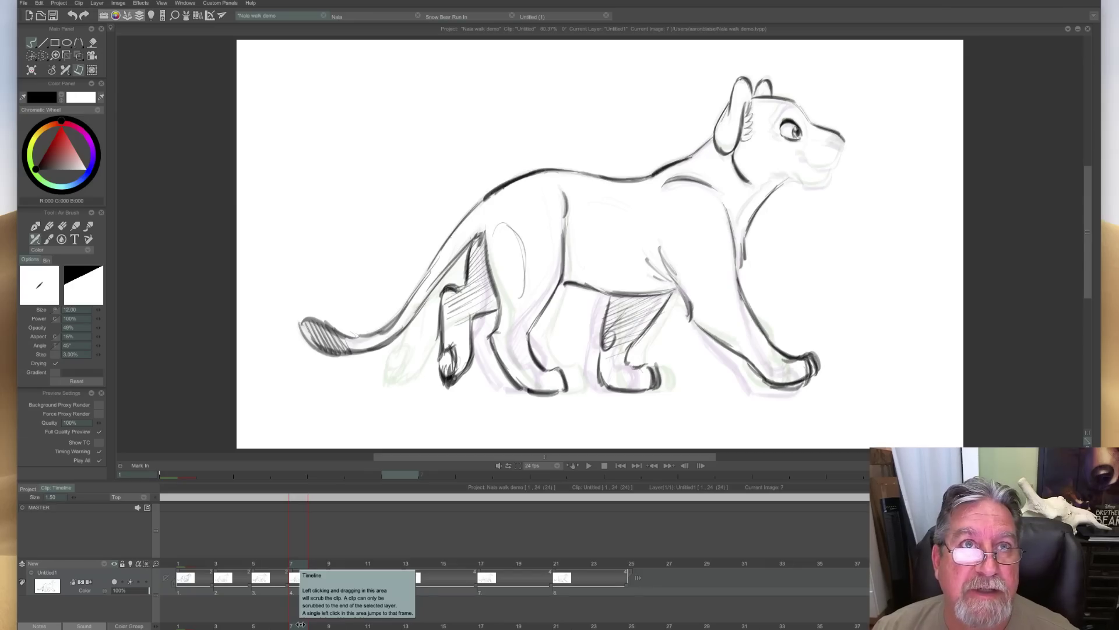
key(Tab)
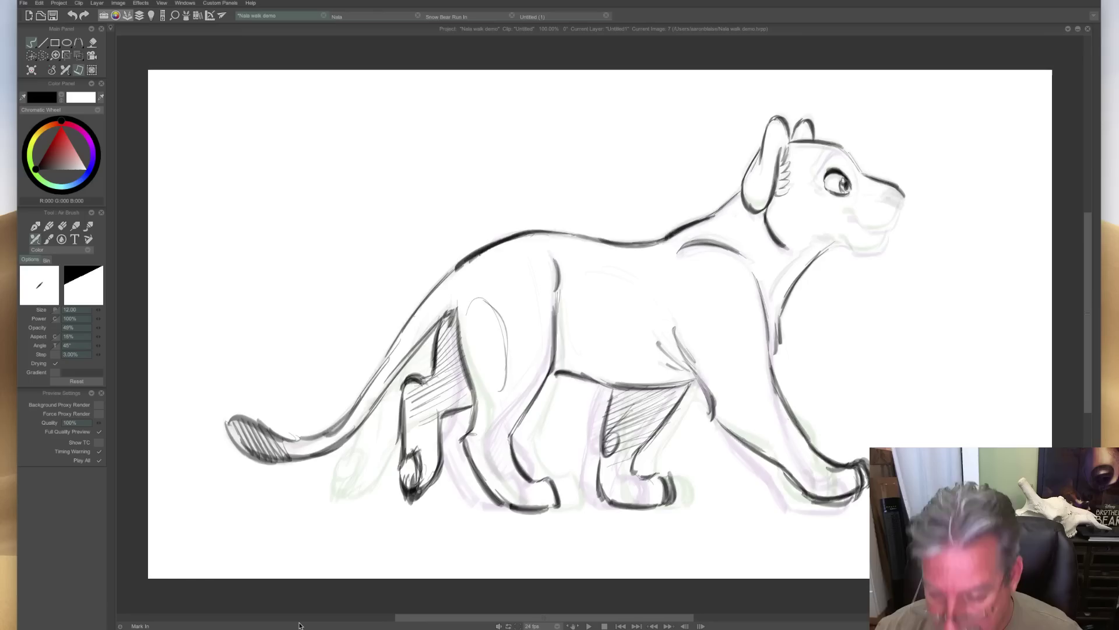
Draw the shaded nose, the front of the muzzle, the mouth line and the chin.
key(Left)
key(Right)
key(Left)
key(Right)
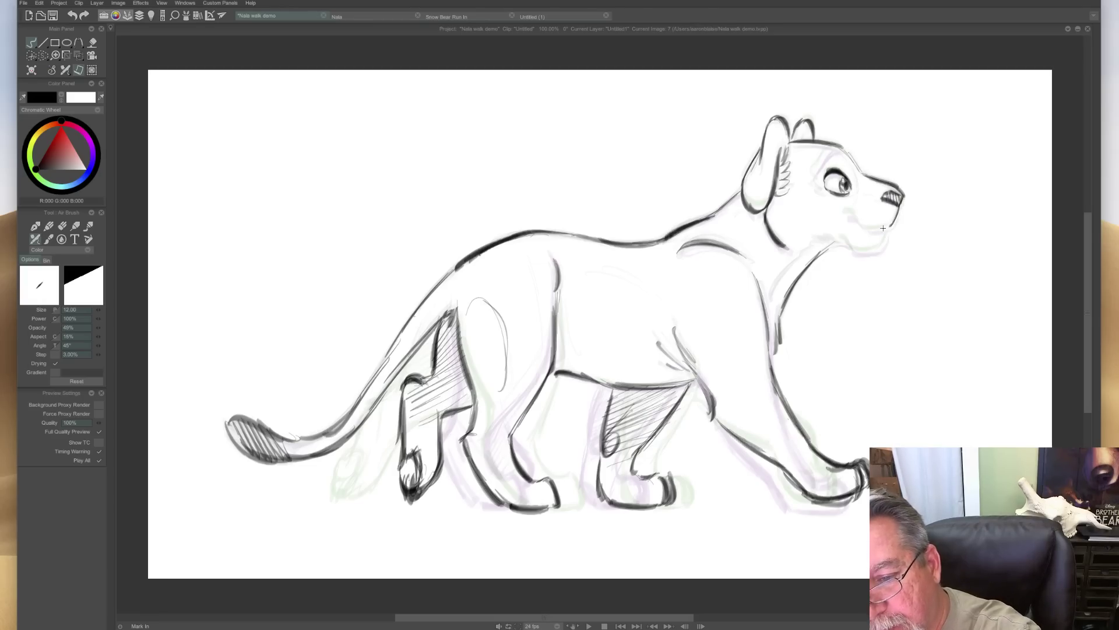
drag(886, 220, 868, 220)
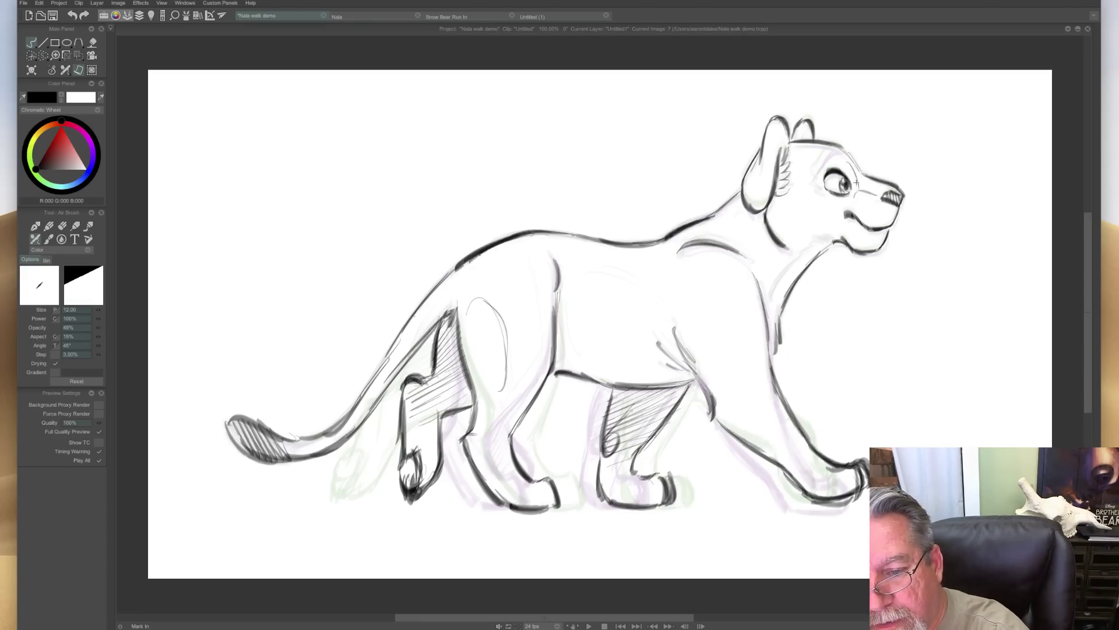
key(Left)
key(Right)
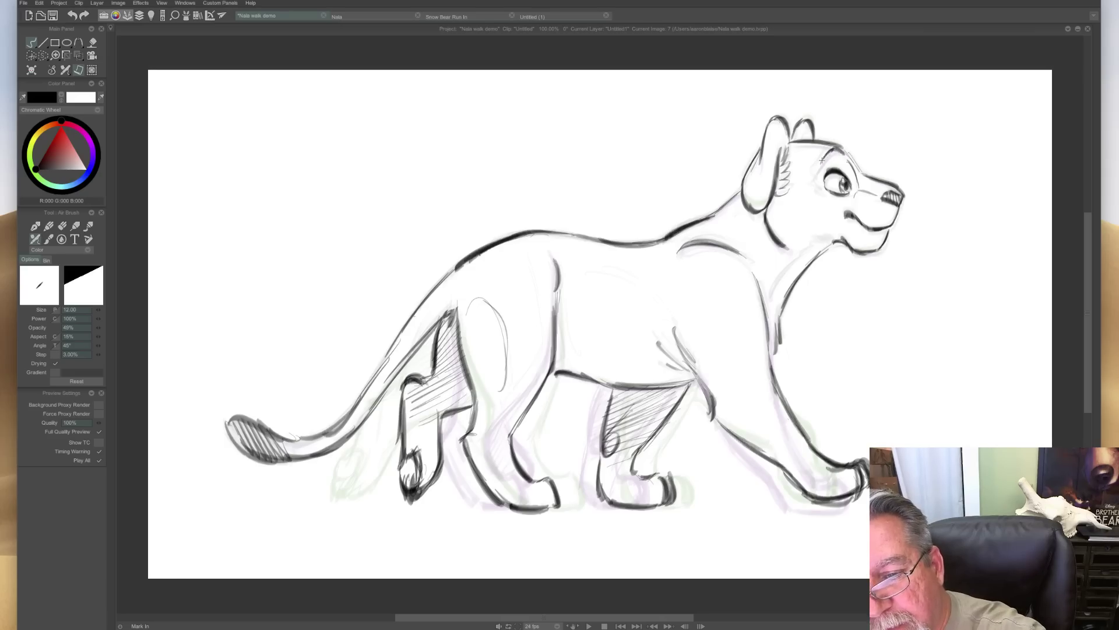
Draw the brow above the eye and the small marking at the eye's rear corner, checking against the previous drawing.
drag(826, 150, 821, 162)
drag(841, 151, 825, 156)
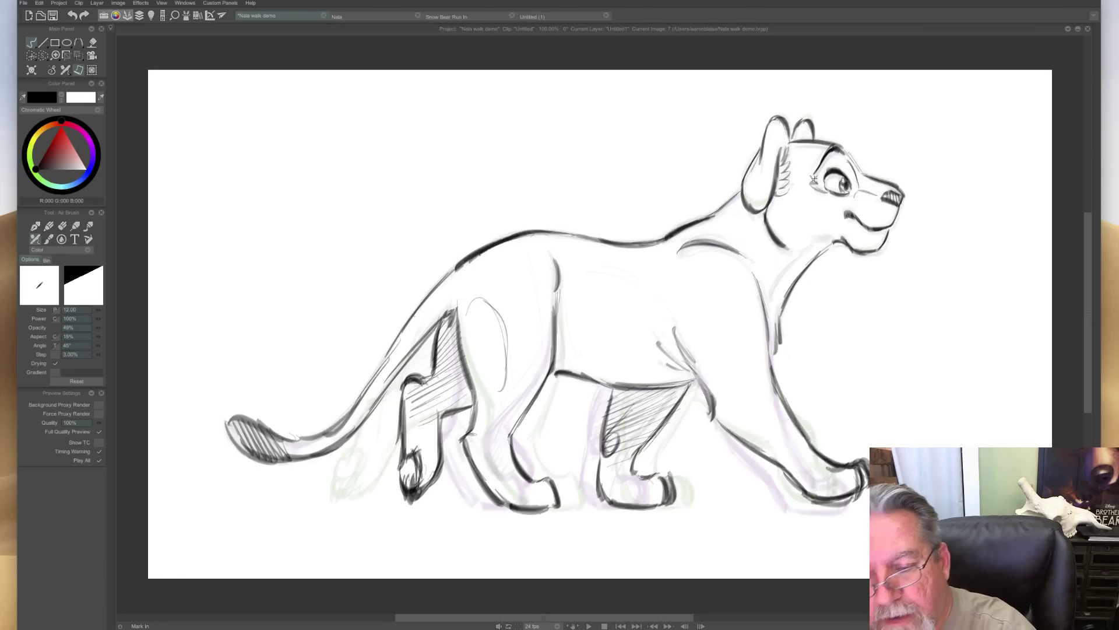
key(Left)
key(Right)
key(Left)
key(Right)
key(Left)
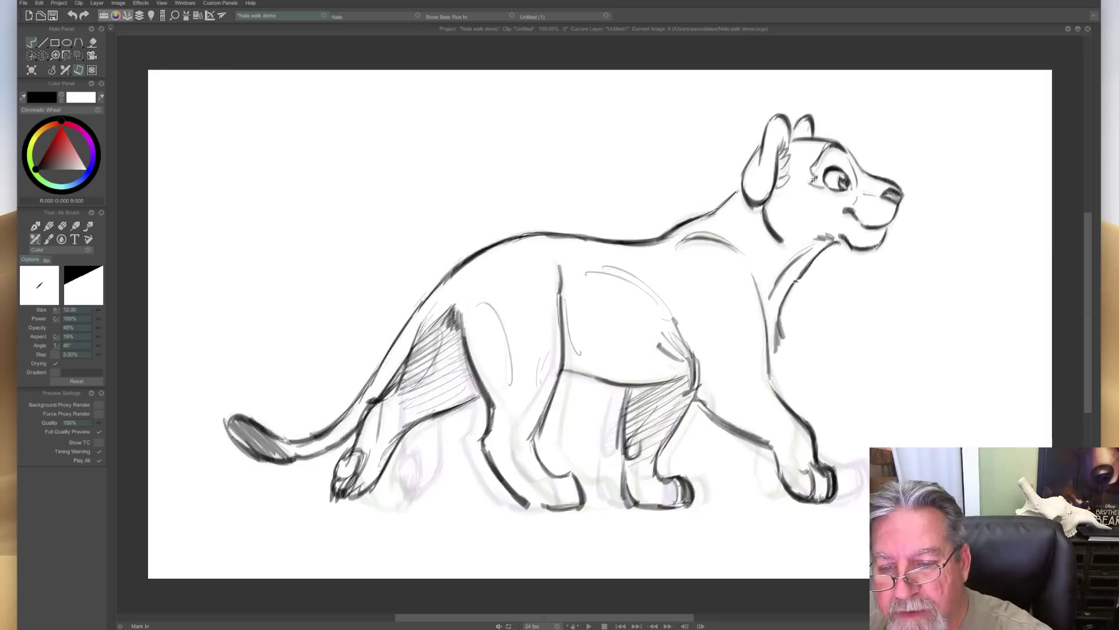
key(Right)
Clean up the muzzle line between the eye and the nose with the eraser, and redraw it as a curve.
key(e)
key(Left)
key(Right)
key(b)
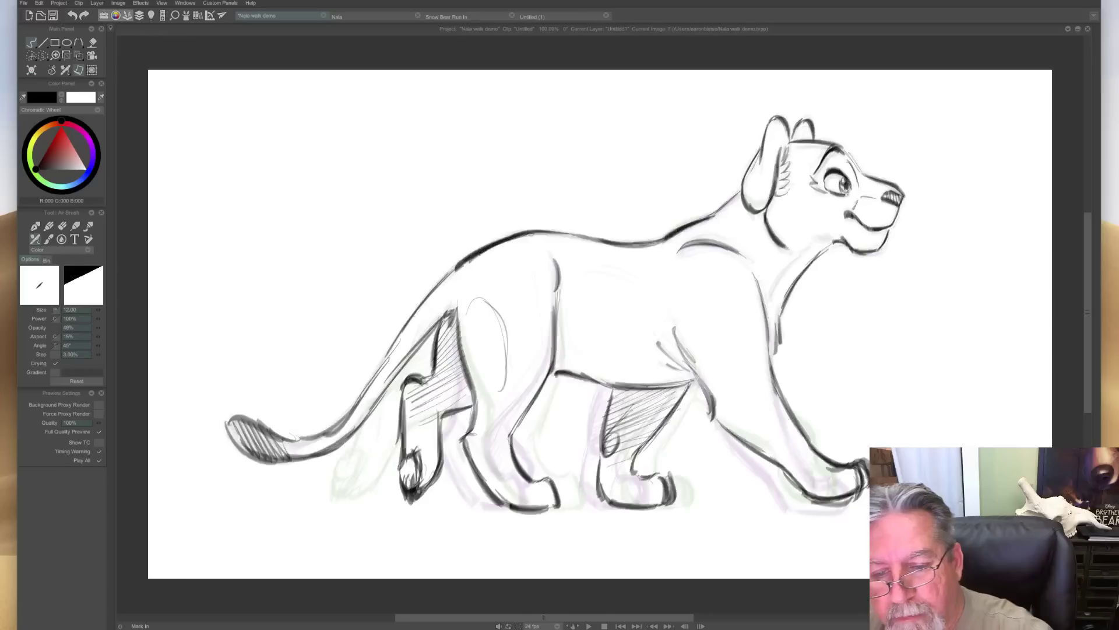
Add fur strokes under the jaw and a second line inside the throat, comparing them with the neighbouring drawings.
key(Left)
key(Right)
key(Left)
key(Right)
key(Right)
key(Left)
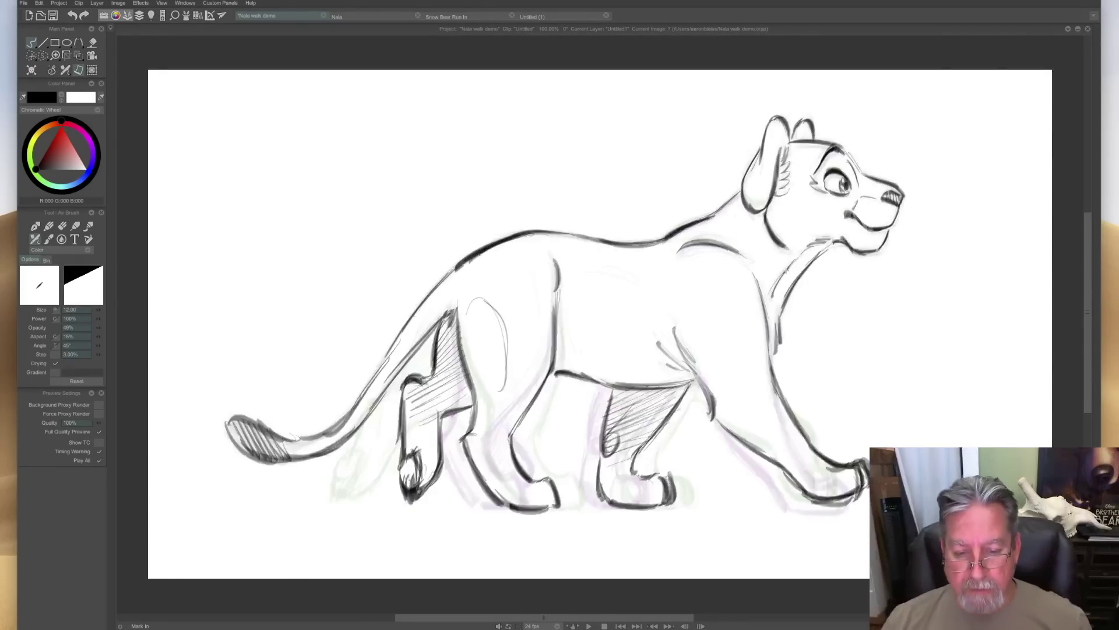
key(Left)
key(Right)
Scrub through the timeline with the completed in-between, and play the walk animation.
key(Tab)
drag(287, 564, 462, 584)
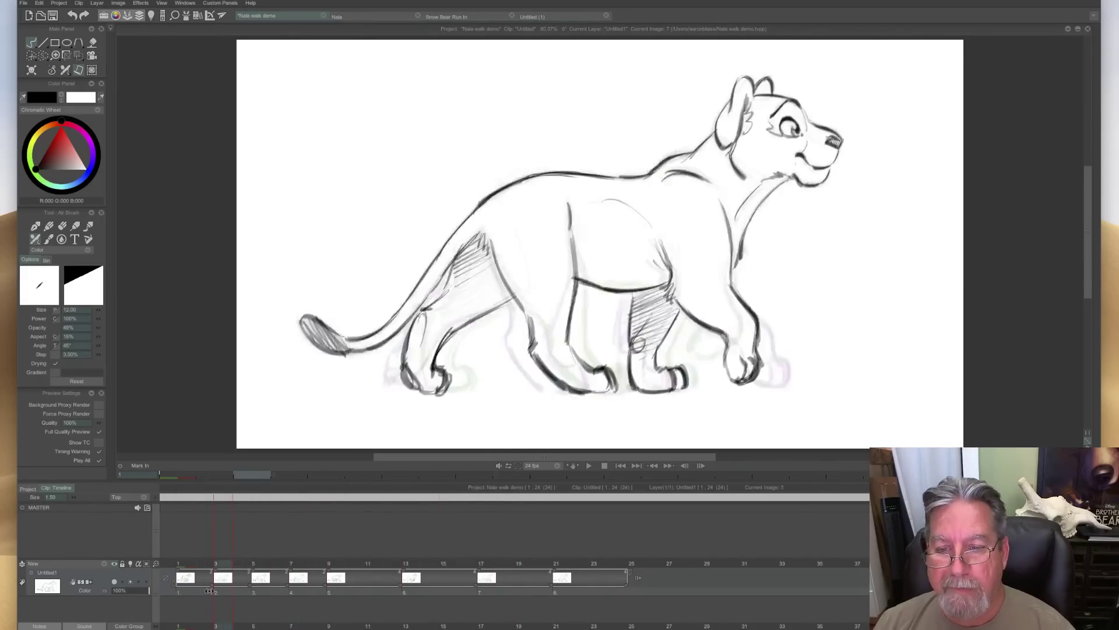
click(589, 465)
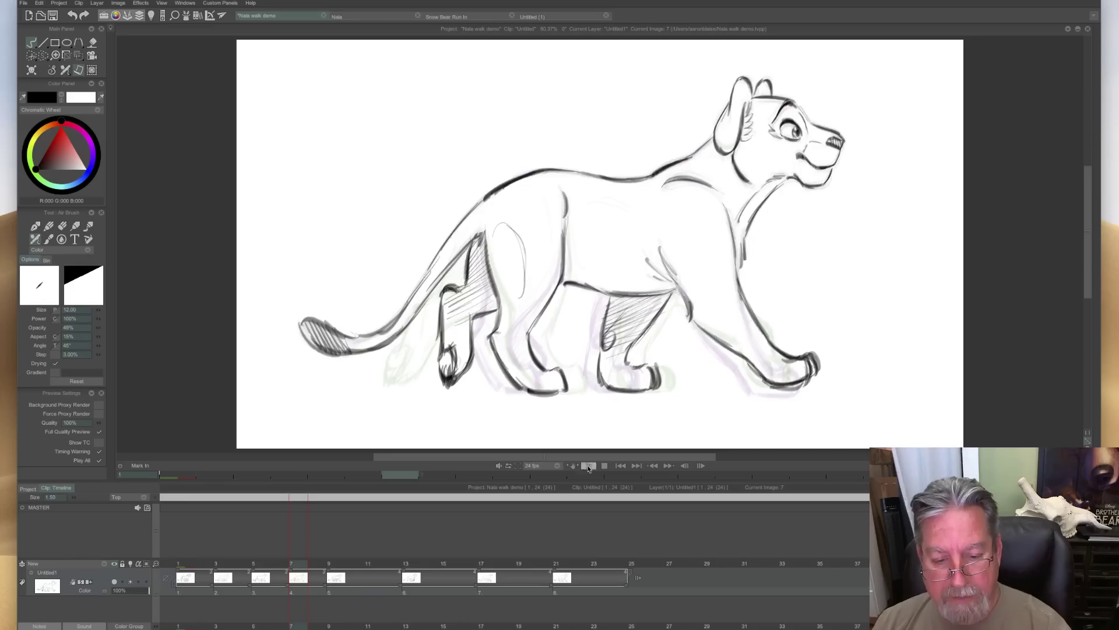
Stop the walk playback and insert a new blank drawing at frame 11.
click(589, 466)
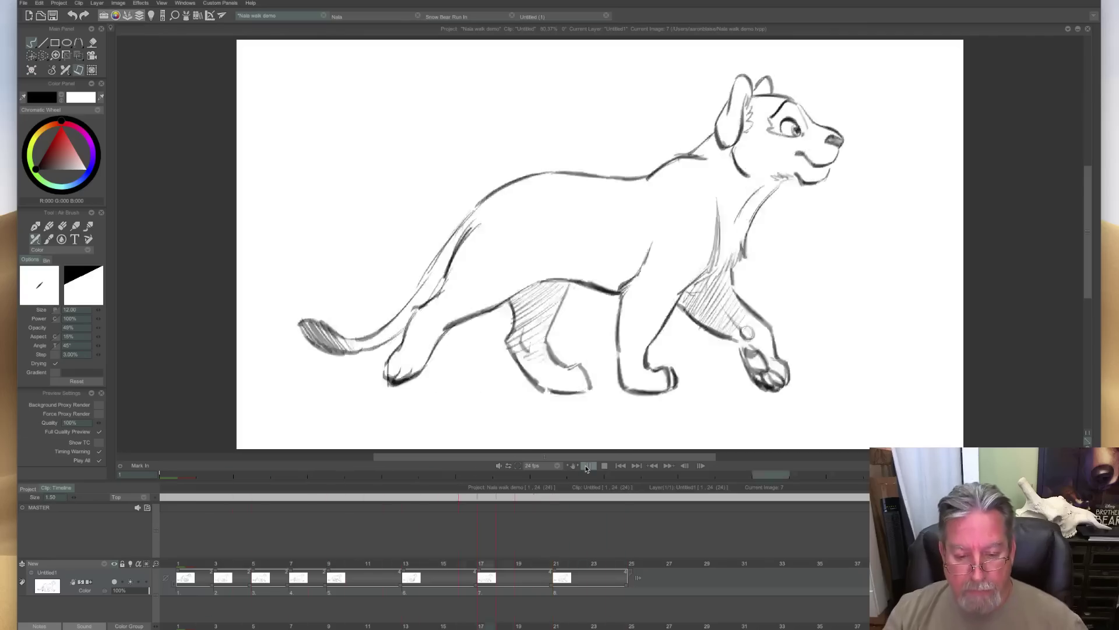
click(604, 468)
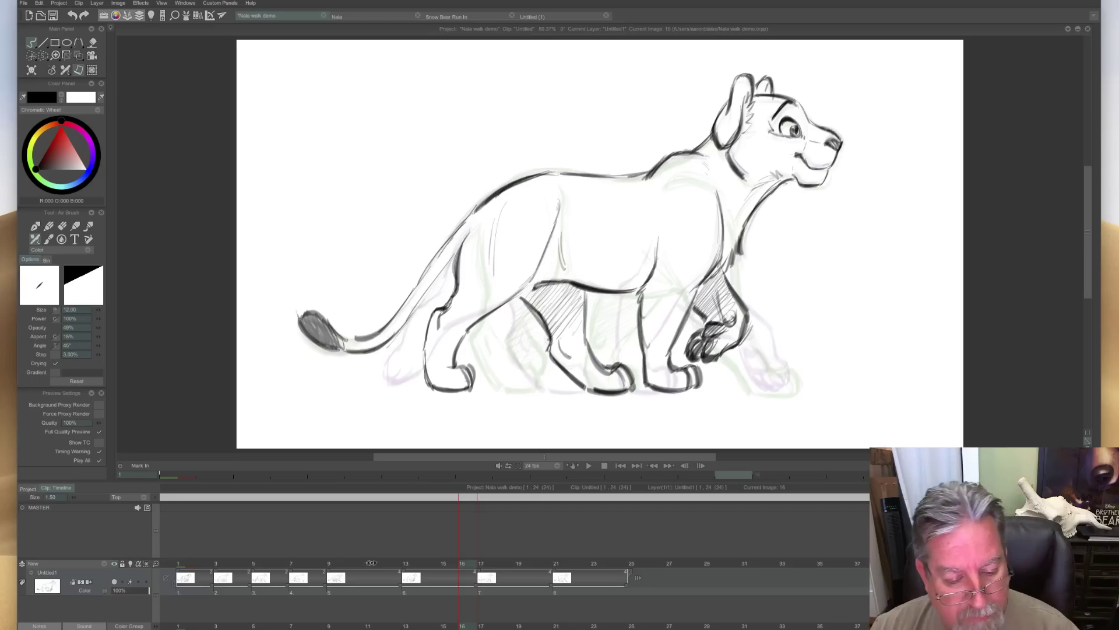
click(366, 564)
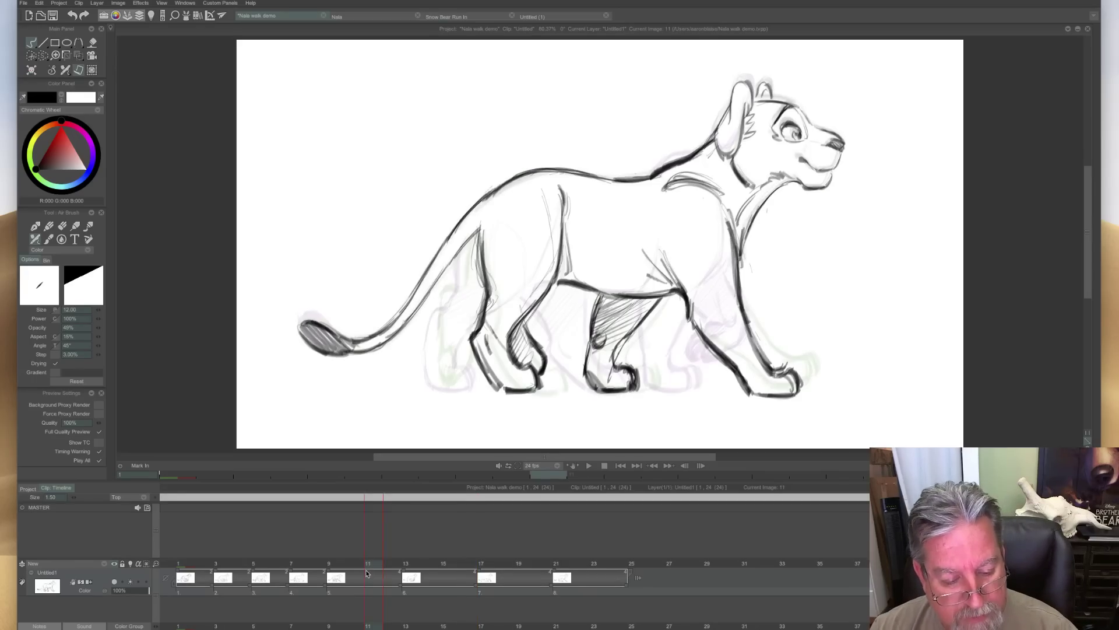
click(33, 71)
mouse_move(372, 564)
mouse_down()
mouse_move(298, 572)
mouse_move(413, 576)
mouse_move(309, 575)
mouse_move(411, 574)
mouse_move(301, 563)
mouse_move(408, 576)
mouse_move(336, 576)
mouse_move(374, 576)
mouse_up()
key(Tab)
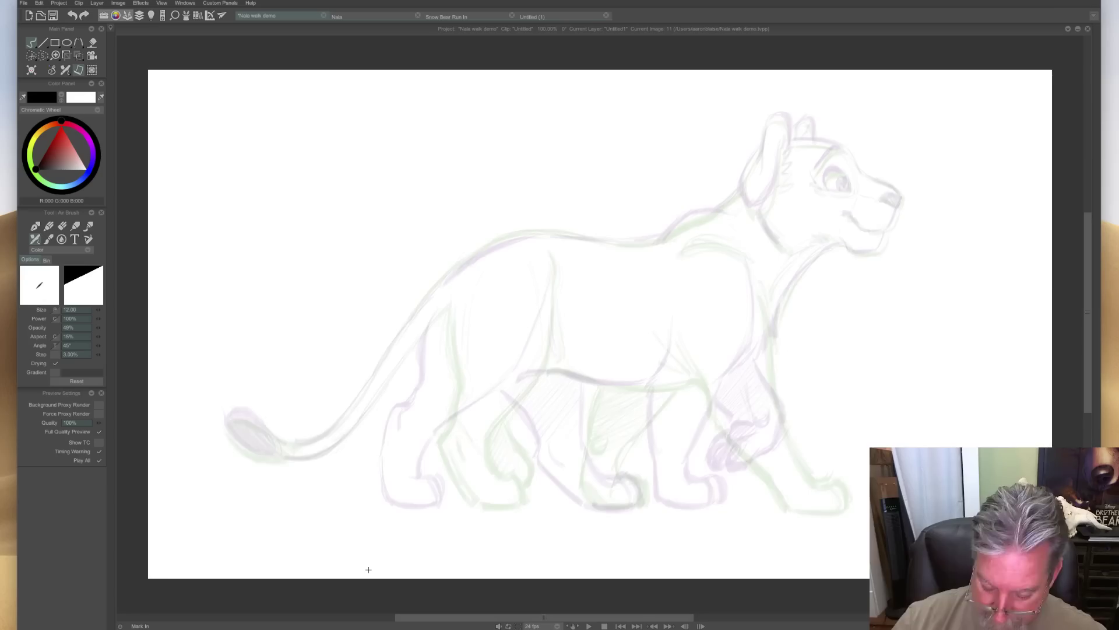
Draw the back line from behind the ear over the shoulder and rump to the tail base, checking against the previous drawing.
drag(742, 186, 722, 205)
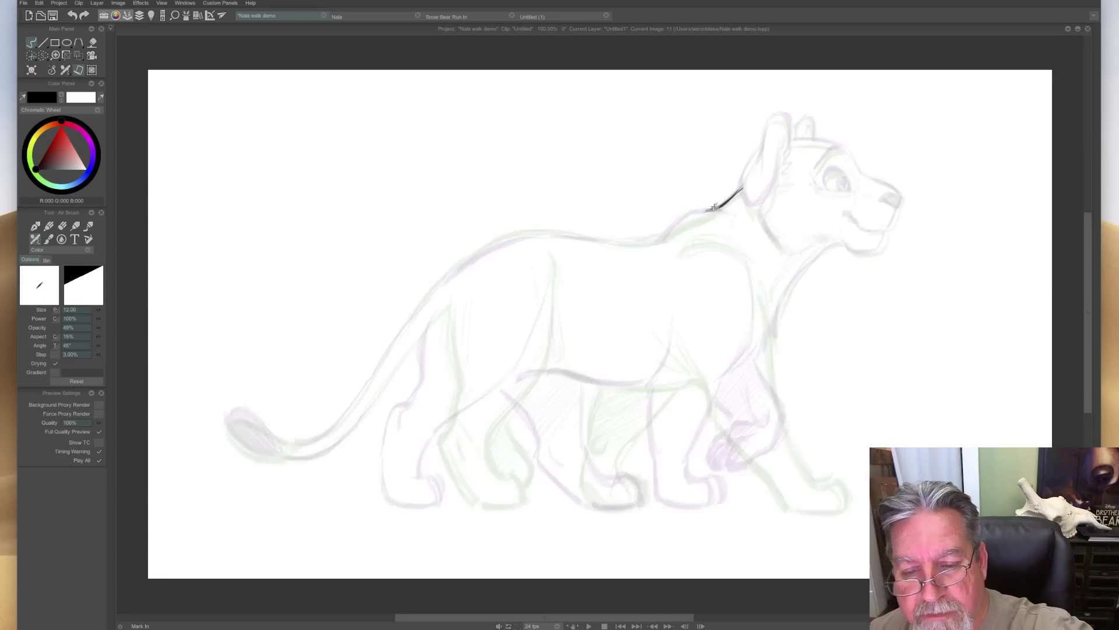
mouse_move(723, 204)
mouse_down()
mouse_move(662, 240)
mouse_move(524, 235)
mouse_move(642, 245)
mouse_move(551, 233)
mouse_move(477, 255)
mouse_move(499, 242)
mouse_move(437, 288)
mouse_up()
key(Left)
key(Right)
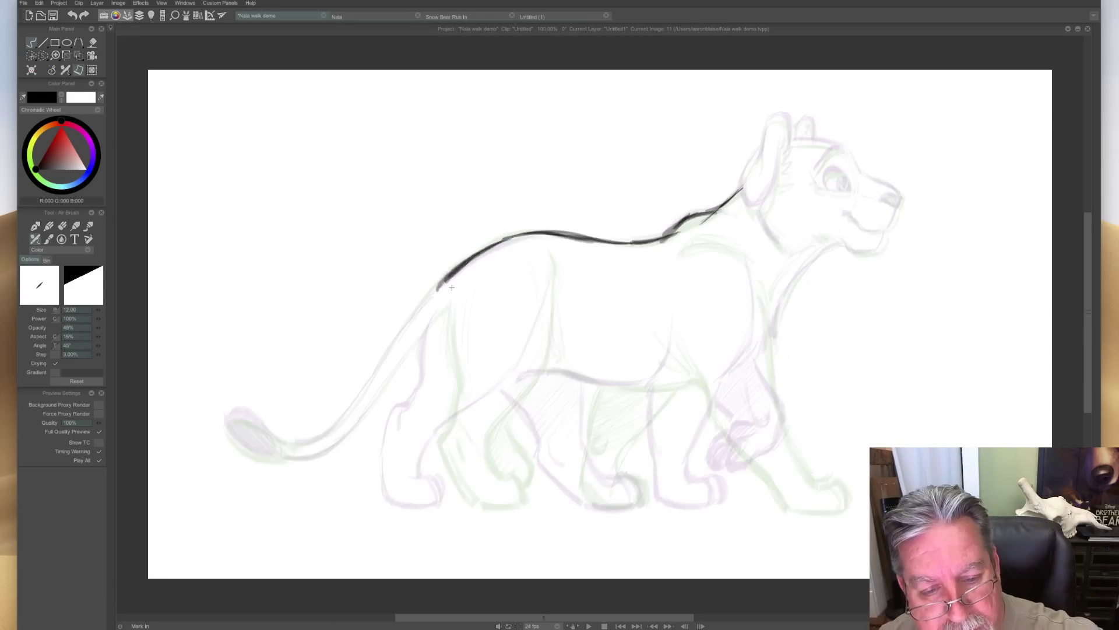
Draw the front and rear contours of the near hind leg from the hip to the paw, midway between the ghosted poses.
mouse_move(551, 284)
mouse_down()
mouse_move(527, 373)
mouse_move(456, 438)
mouse_move(455, 467)
mouse_move(485, 502)
mouse_up()
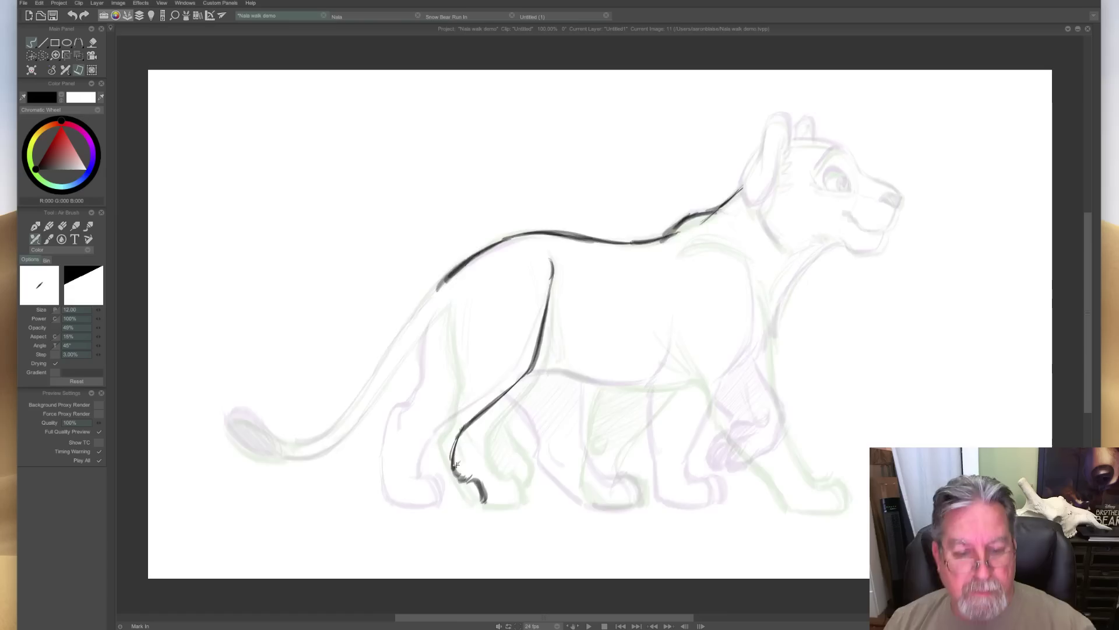
drag(444, 311, 417, 484)
mouse_move(409, 438)
mouse_down()
mouse_move(431, 506)
mouse_move(474, 506)
mouse_move(413, 475)
mouse_move(429, 503)
mouse_up()
Flip between the previous drawing and the new in-between, and scrub around frame 11 to examine the hind leg's movement.
key(Left)
key(Right)
key(Left)
key(Right)
key(Left)
key(Right)
key(Left)
key(Right)
key(Left)
key(Right)
key(Left)
key(Right)
key(Left)
key(Right)
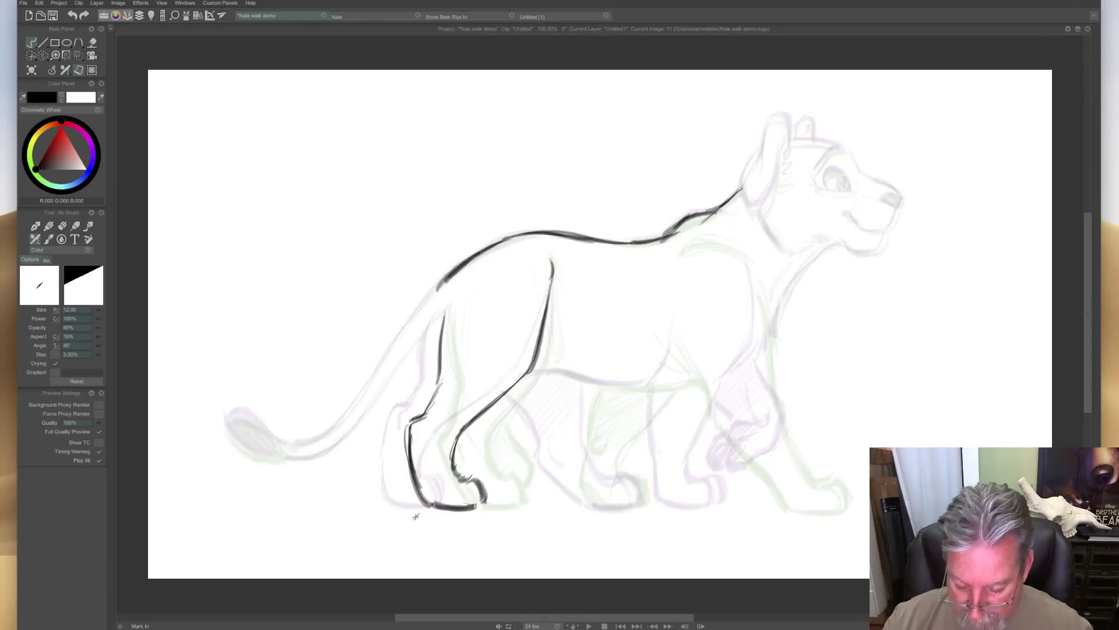
key(Tab)
mouse_move(374, 563)
mouse_down()
mouse_move(252, 560)
mouse_move(373, 565)
mouse_move(389, 569)
mouse_move(274, 567)
mouse_move(356, 565)
mouse_move(392, 582)
mouse_move(327, 580)
mouse_move(369, 579)
mouse_up()
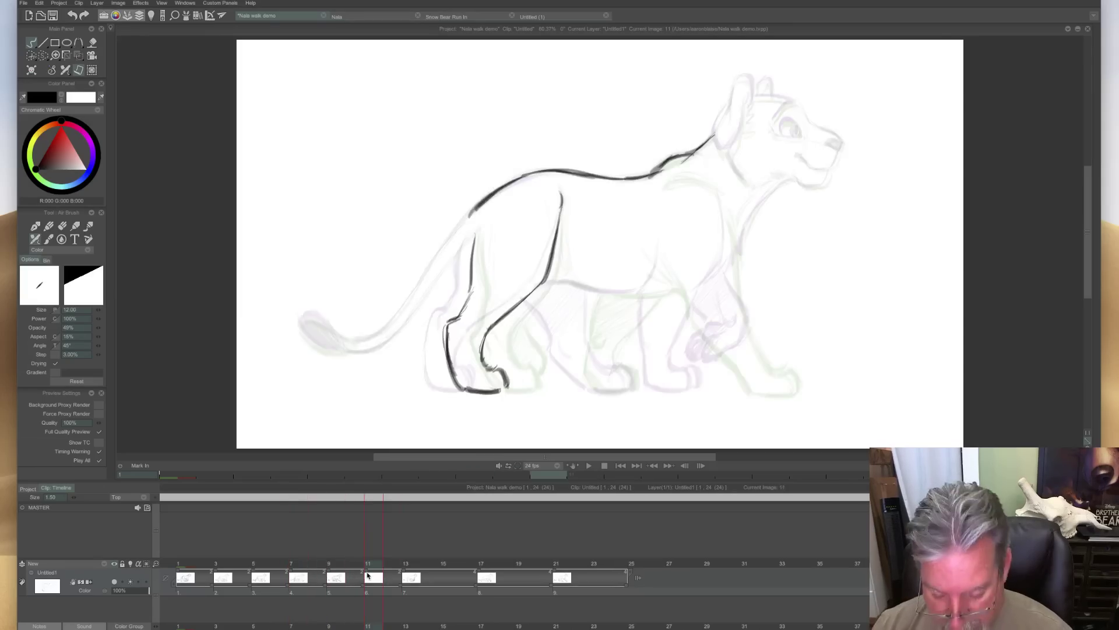
key(Tab)
key(Left)
key(Right)
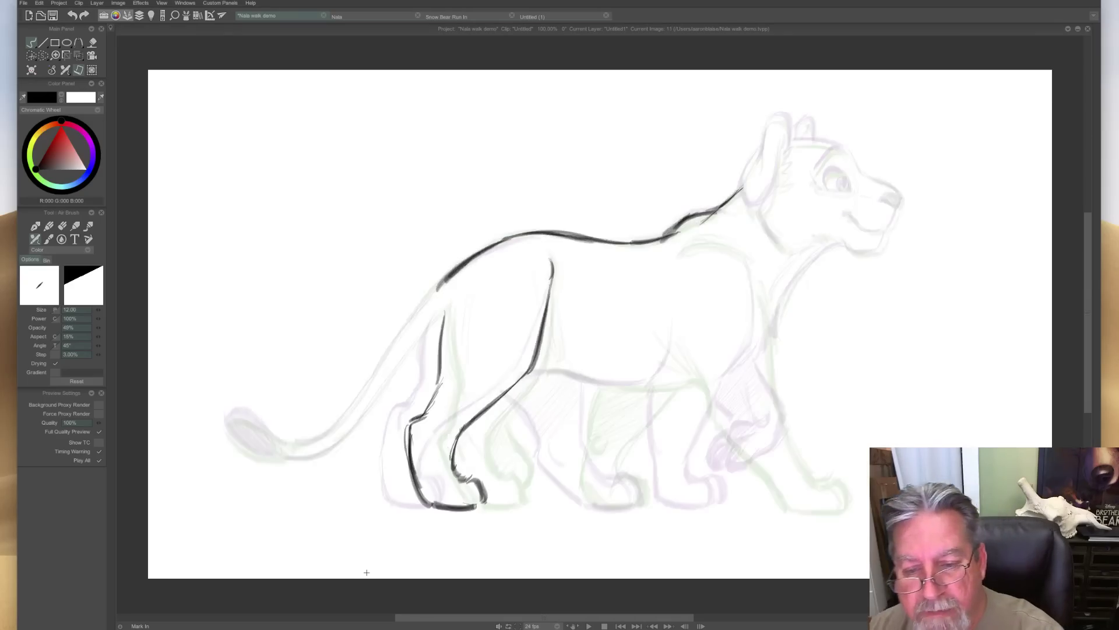
Draw the shoulder arc and the near foreleg's upper front contour, comparing them with the previous drawing.
mouse_move(691, 225)
mouse_down()
mouse_move(671, 246)
mouse_move(741, 245)
mouse_up()
mouse_move(672, 245)
mouse_down()
mouse_move(749, 259)
mouse_move(756, 336)
mouse_move(743, 396)
mouse_up()
key(Left)
key(Right)
key(Left)
key(Right)
key(Left)
key(Right)
key(Left)
key(Right)
key(Left)
key(Right)
key(Left)
key(Right)
Extend the near foreleg's front contour down to the toes, checking it against the previous drawing.
mouse_move(744, 390)
mouse_down()
mouse_move(743, 463)
mouse_move(784, 506)
mouse_move(769, 479)
mouse_up()
key(Left)
key(Right)
key(Left)
key(Right)
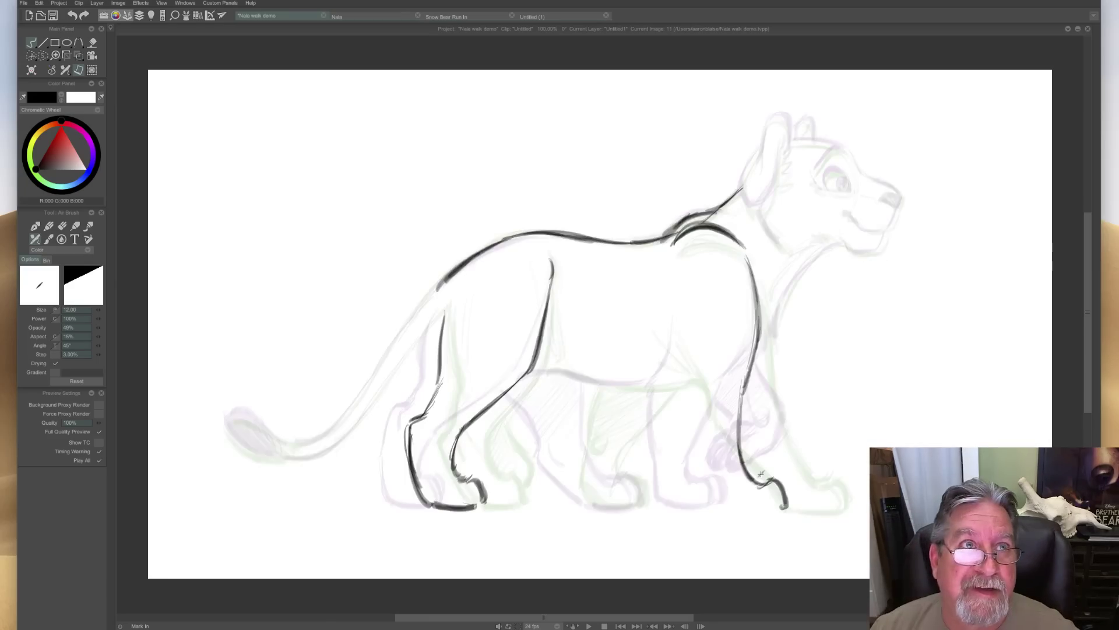
key(Left)
key(Right)
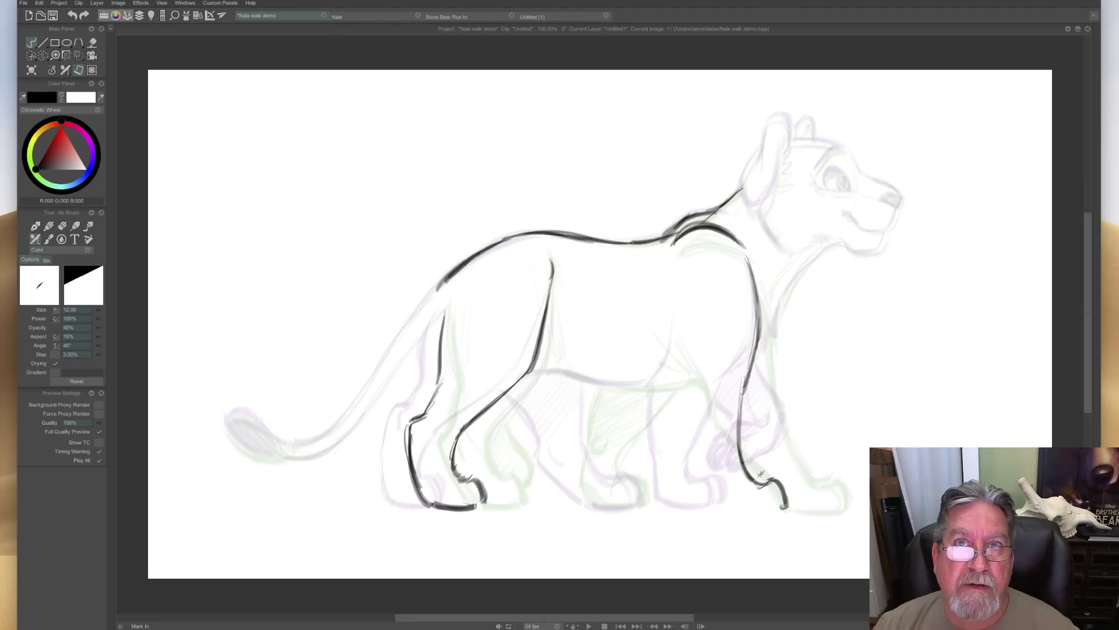
key(Left)
key(Right)
Draw the near foreleg's rear contour and the sole of its paw, comparing with the previous drawing.
mouse_move(670, 320)
mouse_down()
mouse_move(684, 388)
mouse_move(673, 405)
mouse_move(681, 397)
mouse_move(706, 483)
mouse_up()
key(Left)
key(Right)
key(Left)
key(Right)
drag(681, 414, 719, 513)
drag(708, 477, 726, 510)
key(Left)
key(Right)
Add the short elbow stroke behind the near foreleg and check it against the previous drawing.
drag(677, 372, 680, 405)
key(Left)
key(Right)
key(Left)
key(Right)
key(Left)
key(Right)
key(Left)
key(Right)
key(Left)
key(Right)
Draw the throat line and the belly line between the hind leg and the elbow, comparing with the previous drawing.
drag(795, 283, 770, 334)
key(Left)
key(Right)
mouse_move(672, 384)
mouse_down()
mouse_move(593, 380)
mouse_move(676, 384)
mouse_up()
key(Left)
key(Right)
key(Left)
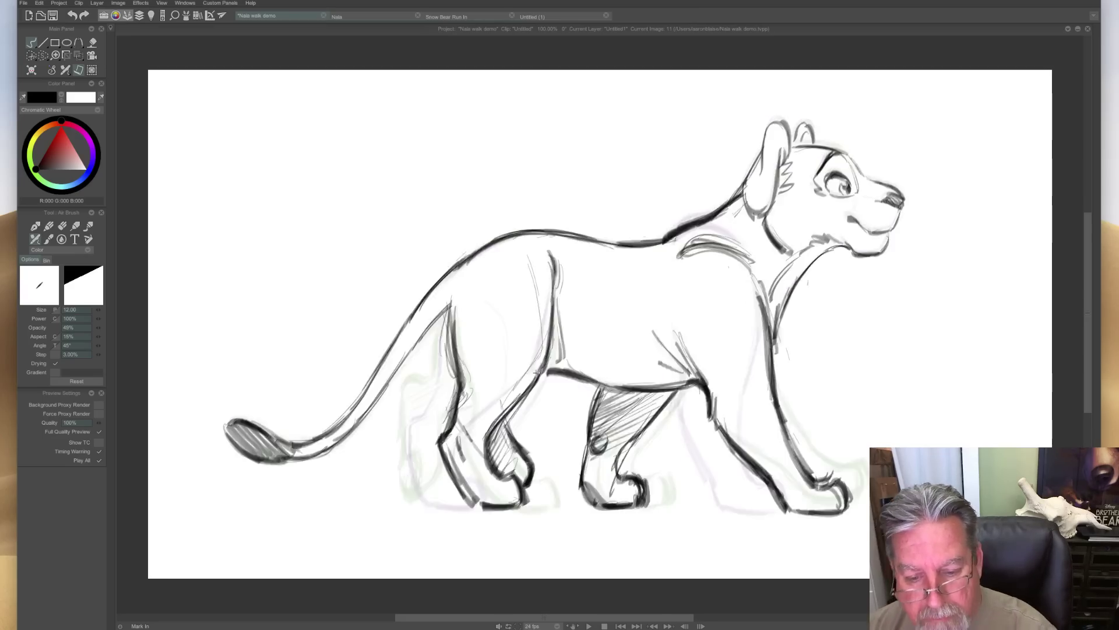
key(Right)
key(Left)
key(Right)
key(Left)
key(Right)
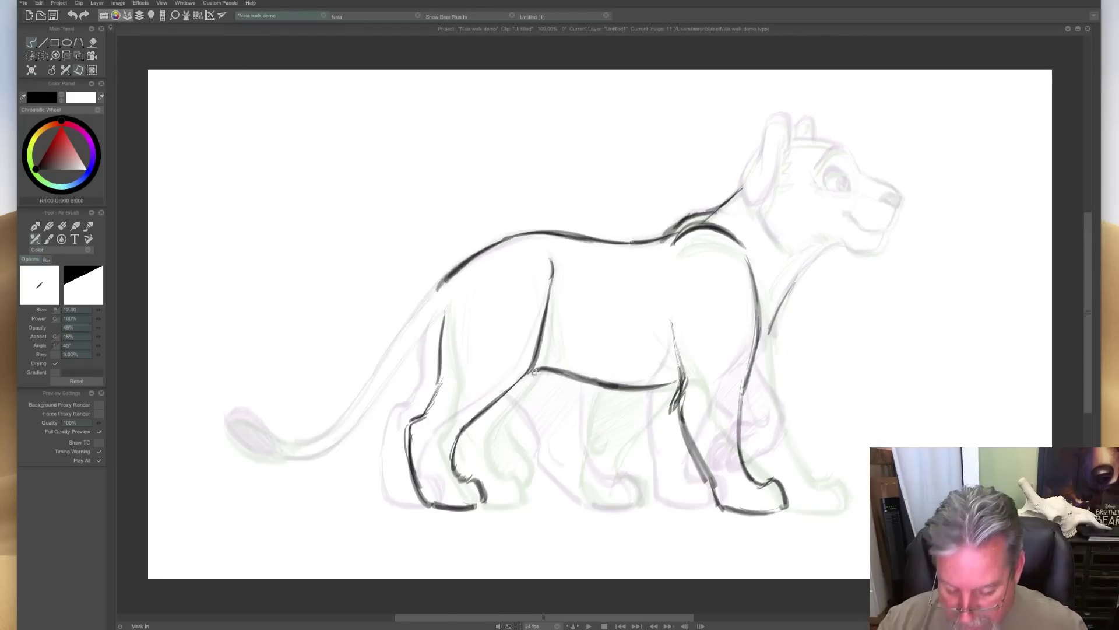
Scrub the timeline and flip to the previous drawing to examine how the frame 11 in-between moves.
key(Tab)
mouse_move(376, 567)
mouse_down()
mouse_move(188, 576)
mouse_move(300, 574)
mouse_move(471, 592)
mouse_move(476, 604)
mouse_move(260, 596)
mouse_move(547, 600)
mouse_move(335, 587)
mouse_up()
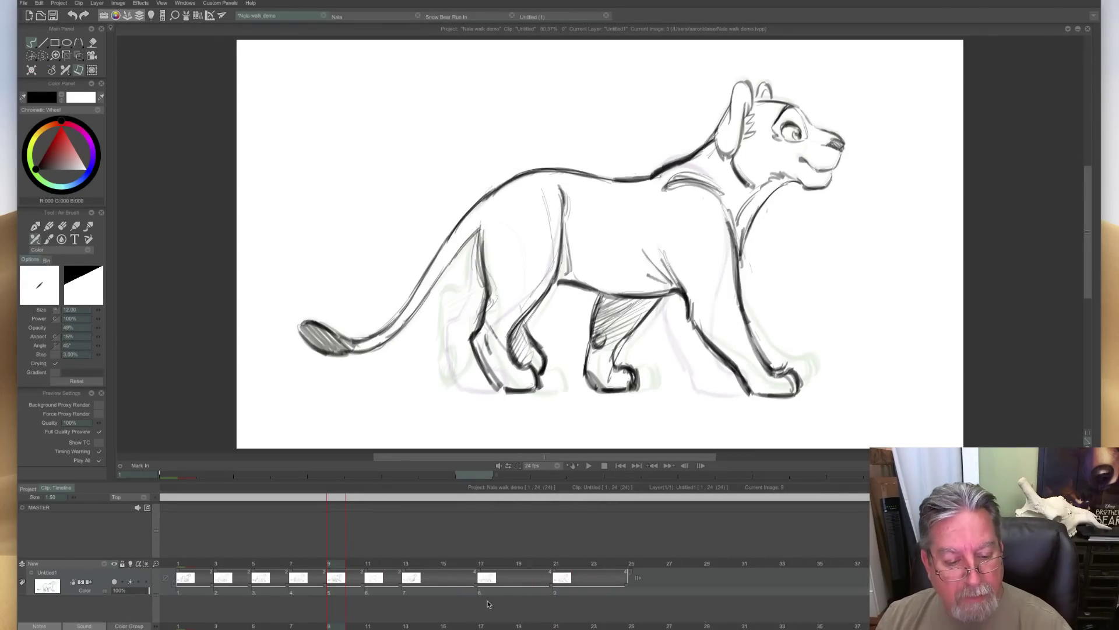
key(Return)
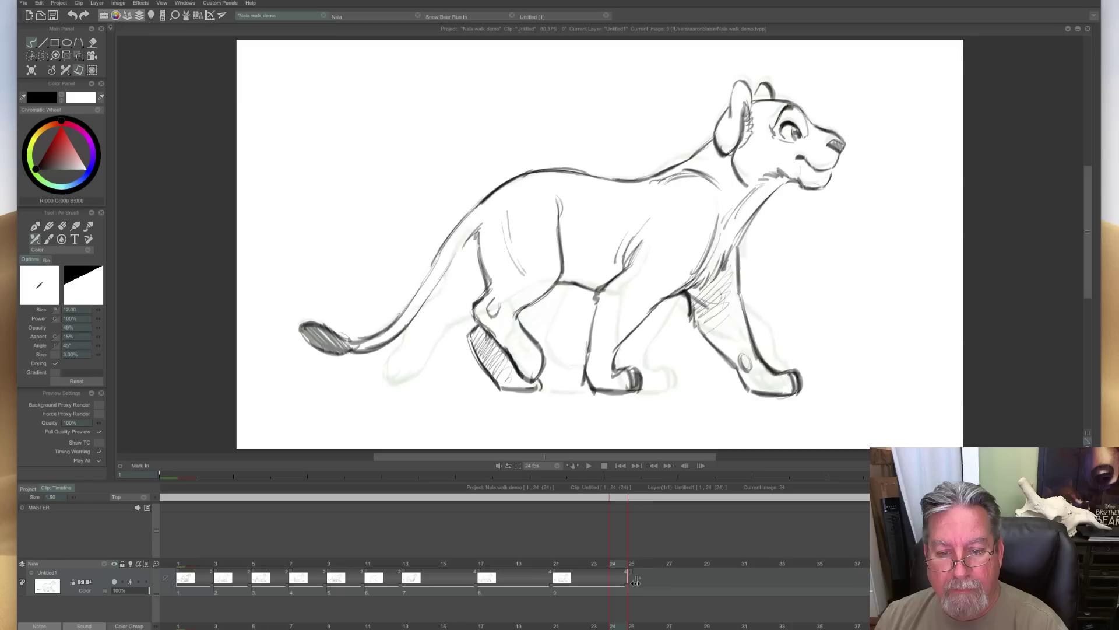
drag(420, 581, 531, 588)
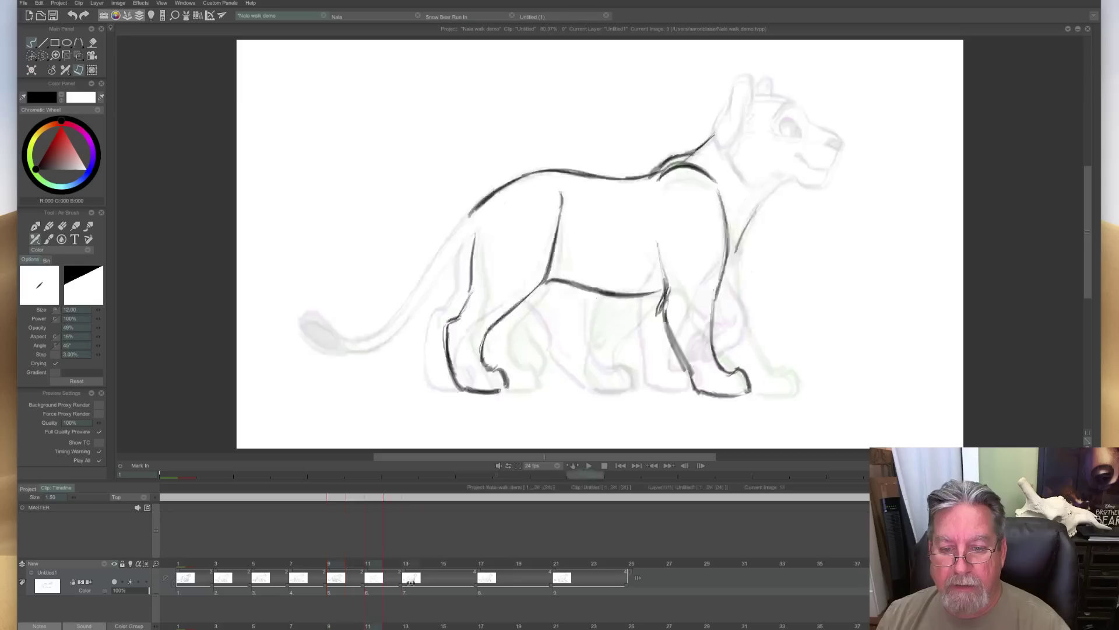
drag(558, 579, 371, 585)
key(Tab)
key(Left)
key(Right)
key(Left)
key(Right)
key(Left)
key(Right)
key(Left)
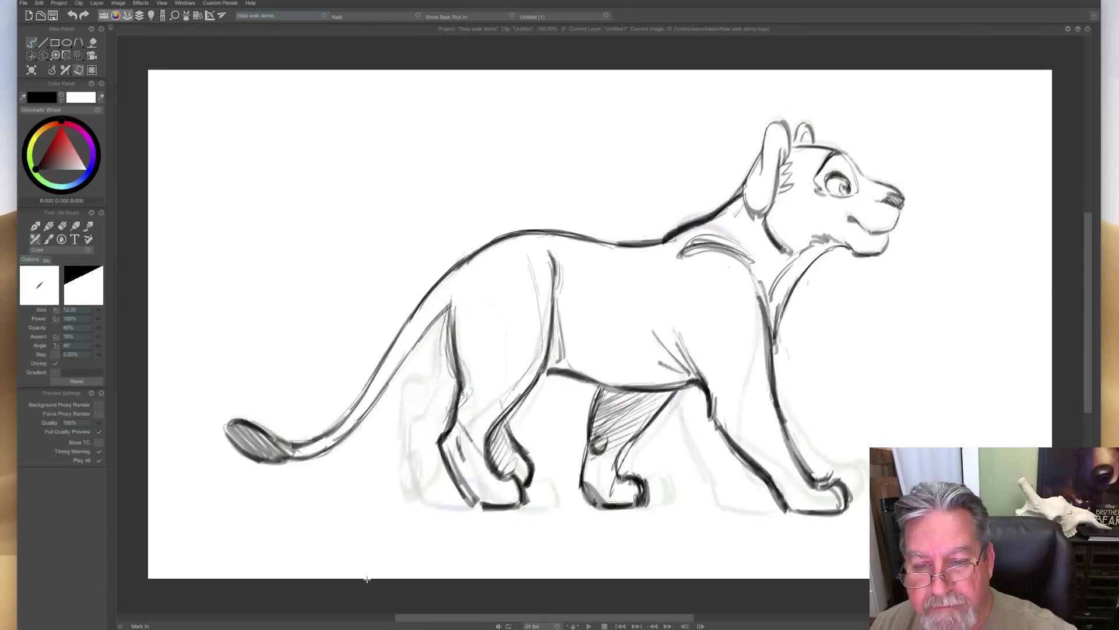
key(Right)
Draw the near ear, the far ear and the line along the top of the head.
mouse_move(779, 144)
mouse_down()
mouse_move(773, 187)
mouse_move(774, 166)
mouse_move(747, 203)
mouse_move(743, 171)
mouse_up()
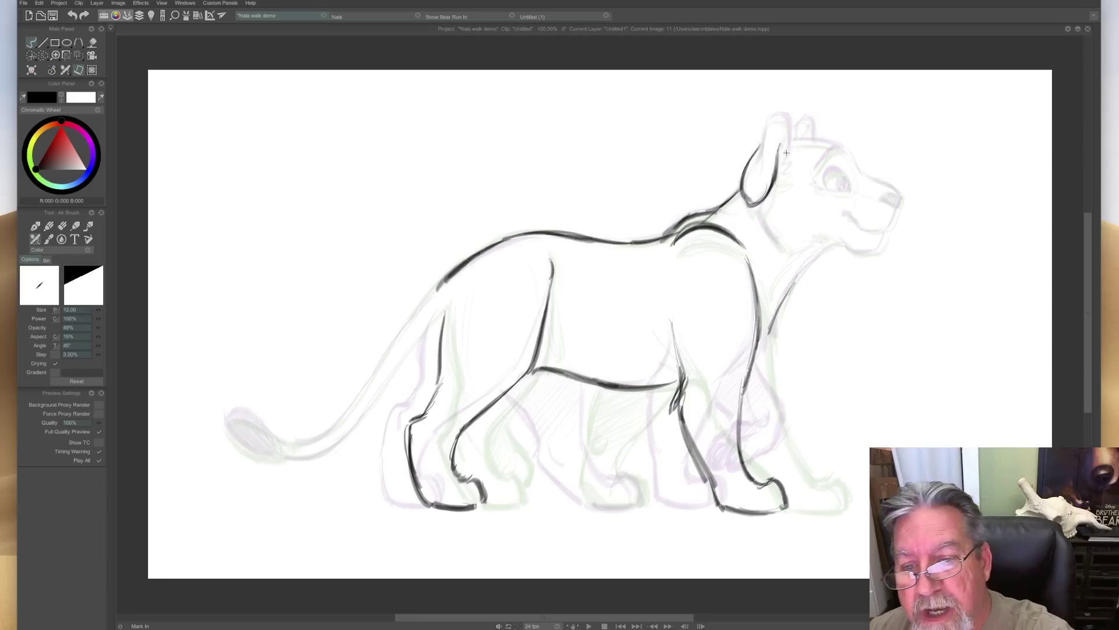
mouse_move(784, 135)
mouse_down()
mouse_move(781, 115)
mouse_move(752, 170)
mouse_up()
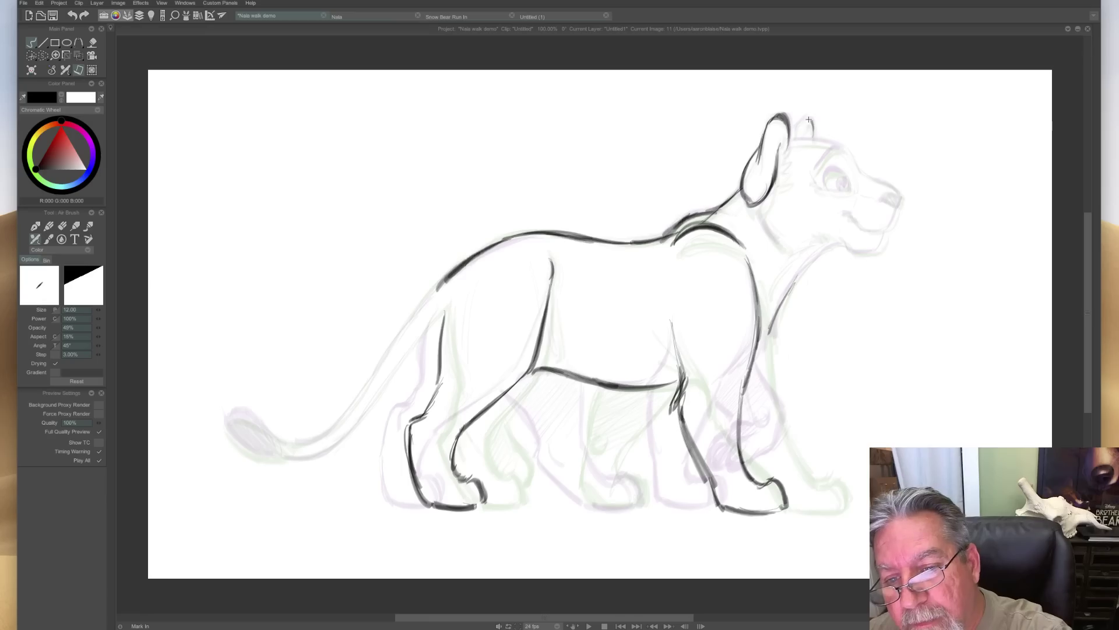
mouse_move(812, 134)
mouse_down()
mouse_move(791, 139)
mouse_move(837, 144)
mouse_up()
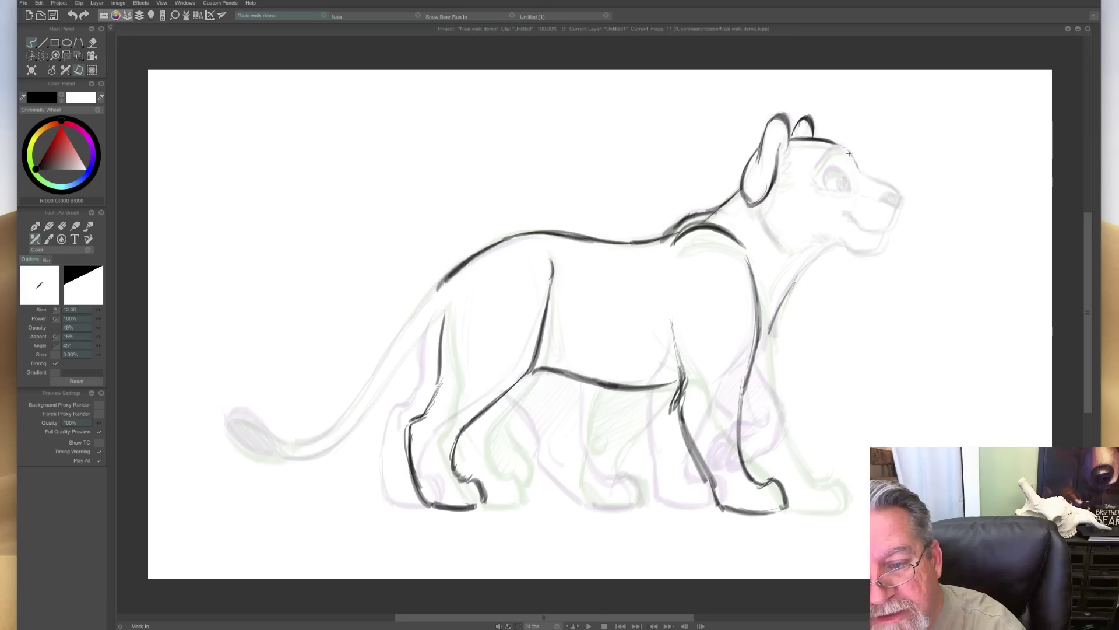
Draw the facial features: brow, eye with pupil, muzzle, shaded nose, mouth and chin.
drag(842, 151, 815, 167)
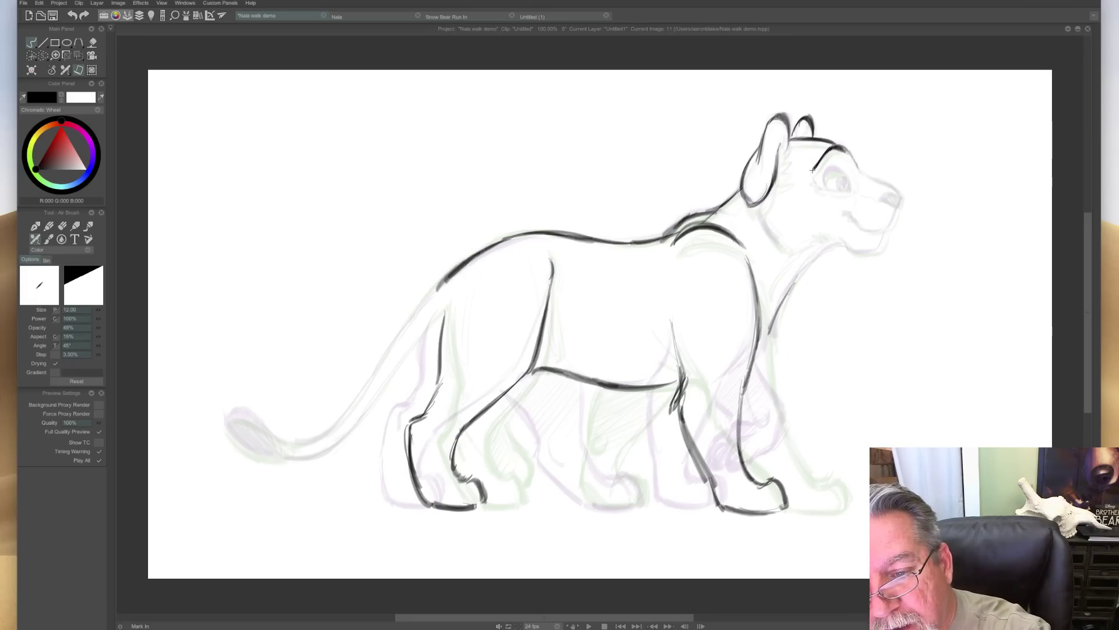
mouse_move(848, 178)
mouse_down()
mouse_move(826, 168)
mouse_move(823, 185)
mouse_move(845, 189)
mouse_move(840, 176)
mouse_move(828, 185)
mouse_up()
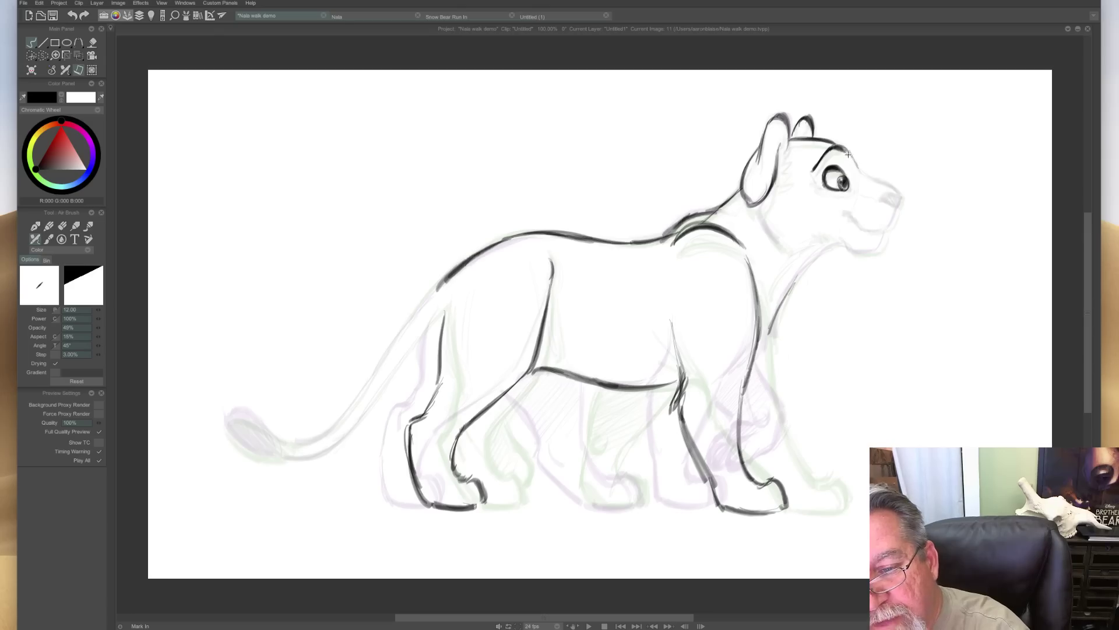
mouse_move(871, 178)
mouse_down()
mouse_move(902, 199)
mouse_move(895, 206)
mouse_up()
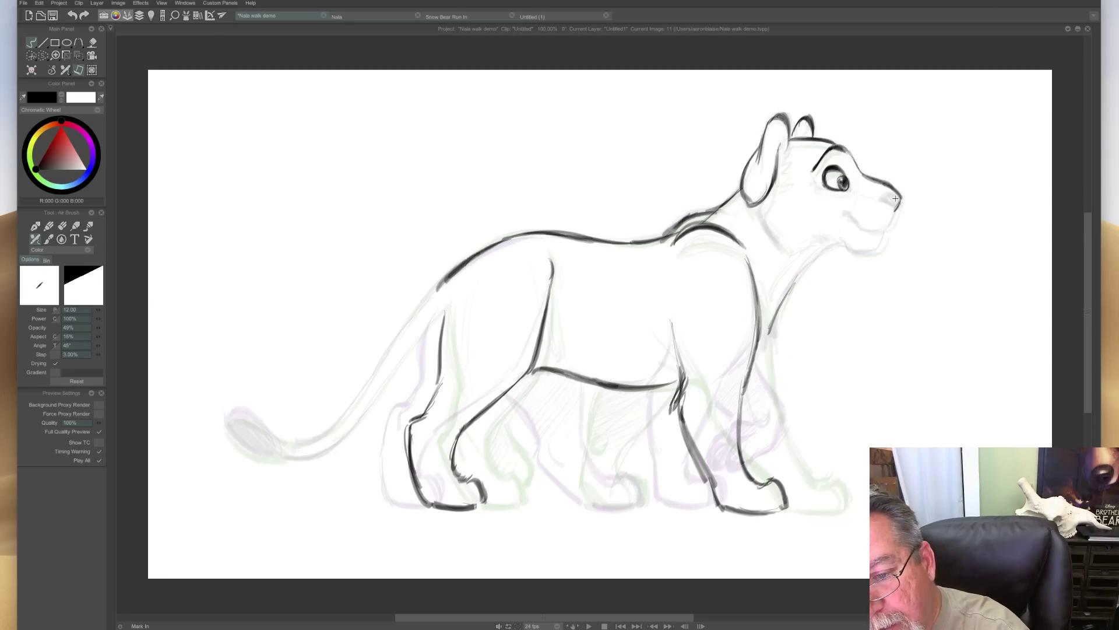
mouse_move(886, 201)
mouse_down()
mouse_move(881, 228)
mouse_move(865, 230)
mouse_move(886, 224)
mouse_up()
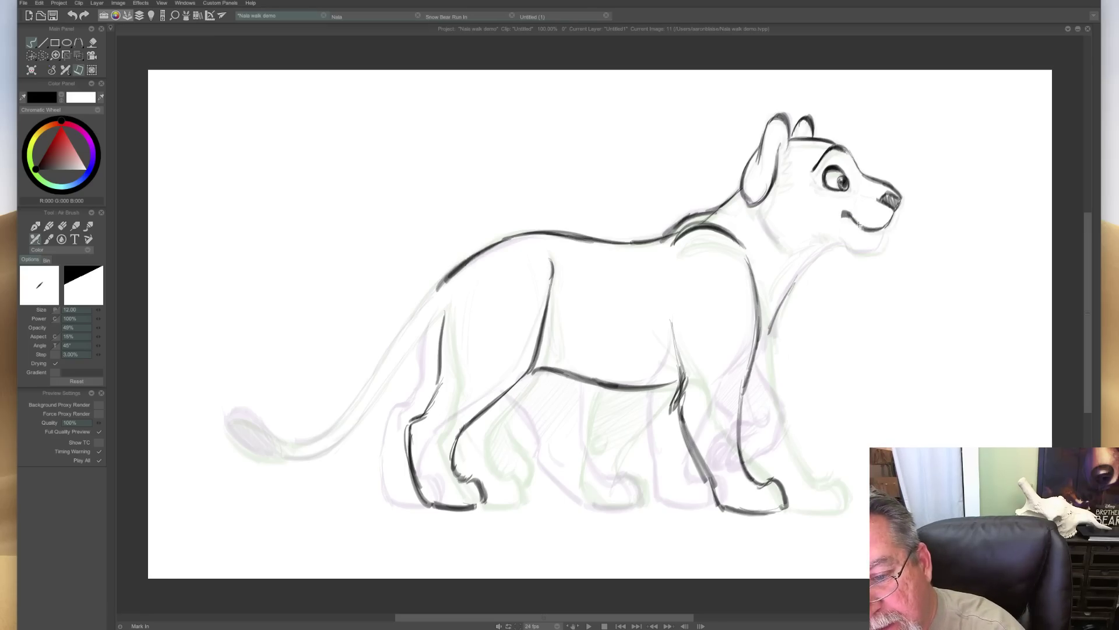
mouse_move(883, 232)
mouse_down()
mouse_move(870, 251)
mouse_move(837, 237)
mouse_move(843, 252)
mouse_up()
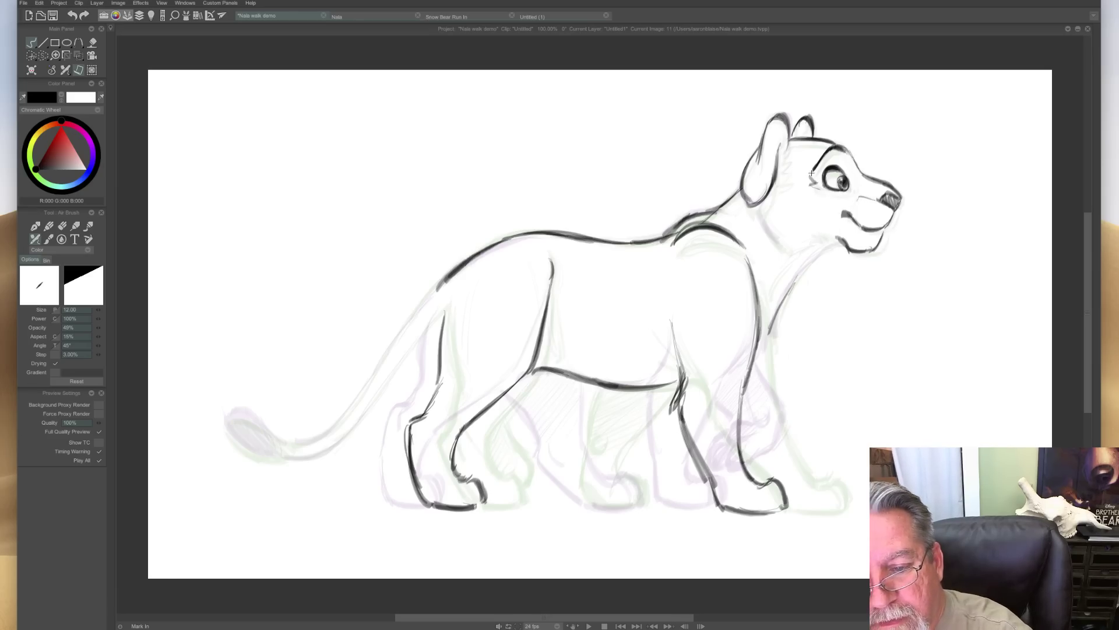
Draw the cheek line below the near ear and the fur strokes beside it, comparing with the neighbouring drawings.
mouse_move(761, 220)
mouse_down()
mouse_move(780, 242)
mouse_move(765, 198)
mouse_up()
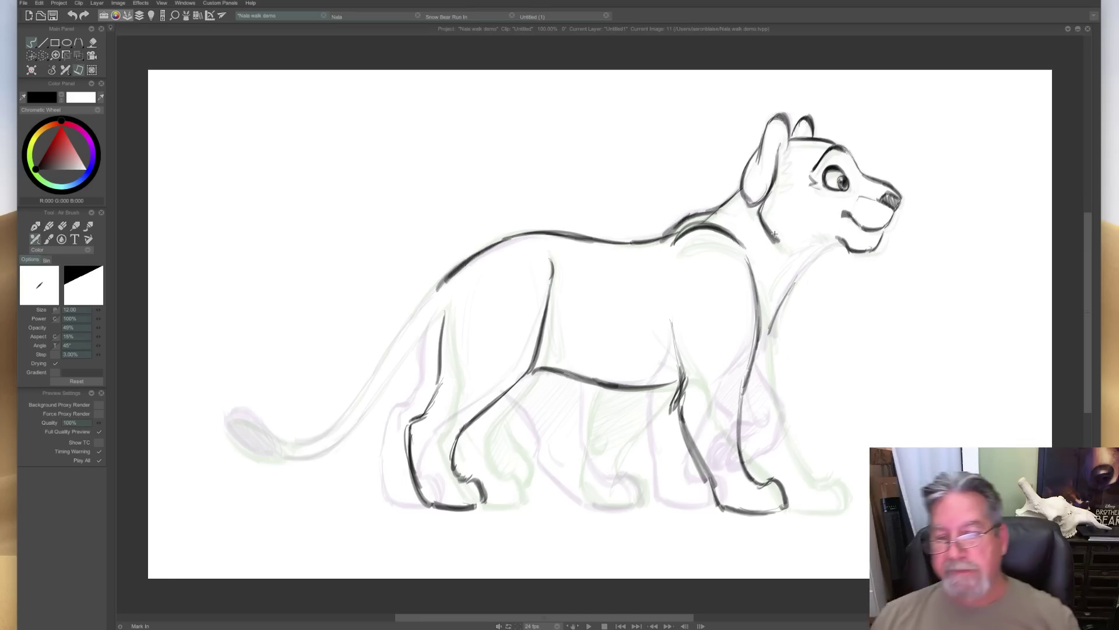
drag(783, 146, 781, 190)
key(Left)
key(Right)
key(Left)
key(Right)
key(Right)
key(Left)
key(Left)
key(Left)
key(Left)
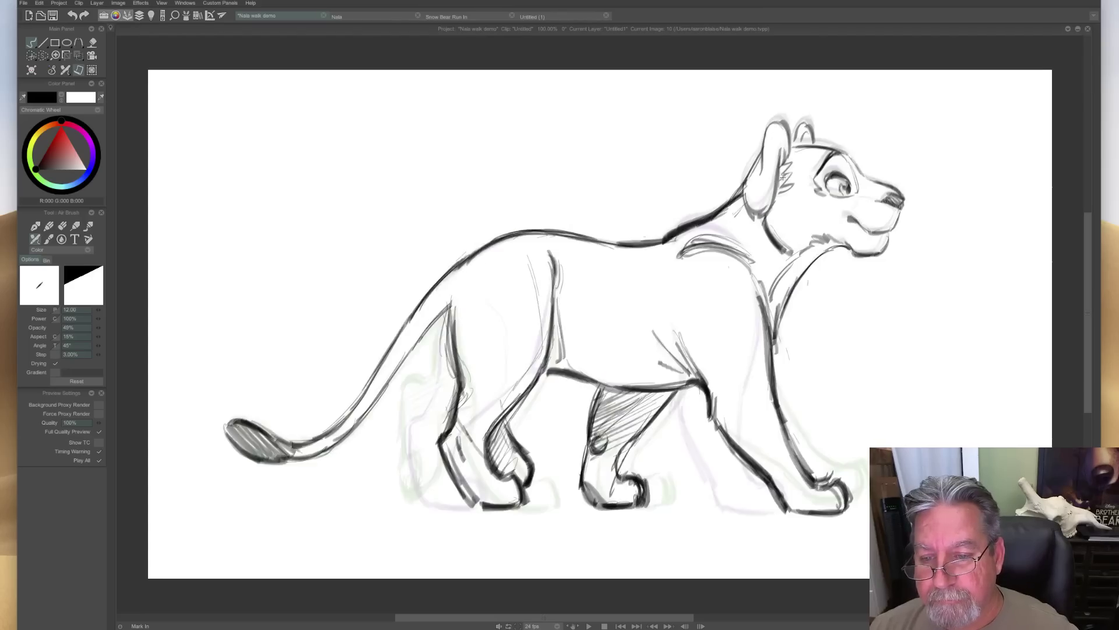
key(Right)
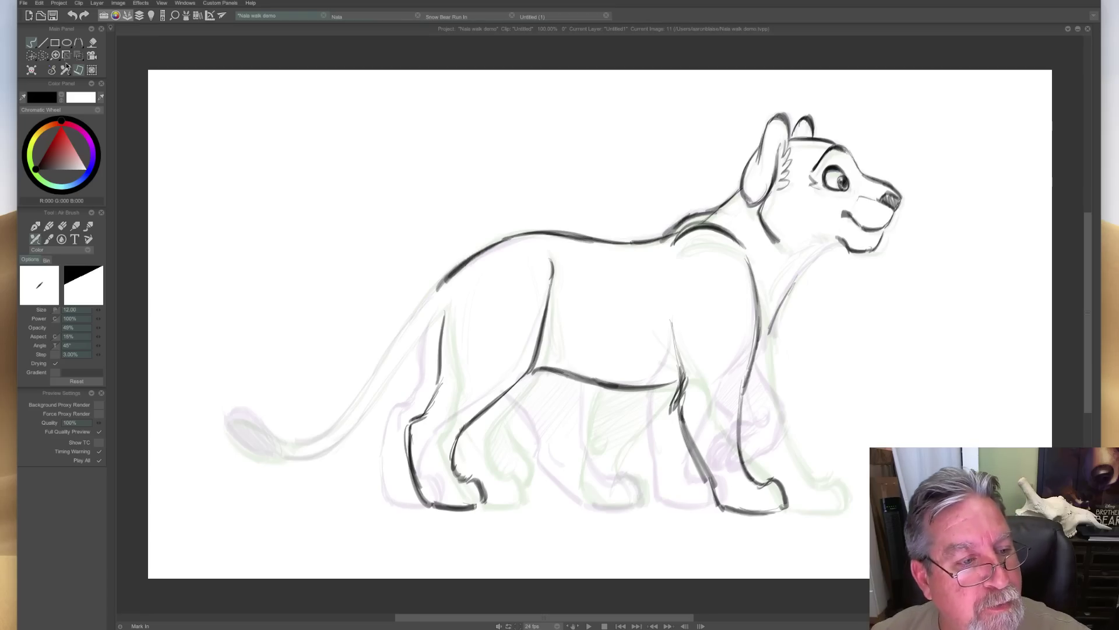
Select the head with a freehand outline, rotate it about 2 degrees clockwise and shift it slightly lower.
click(43, 55)
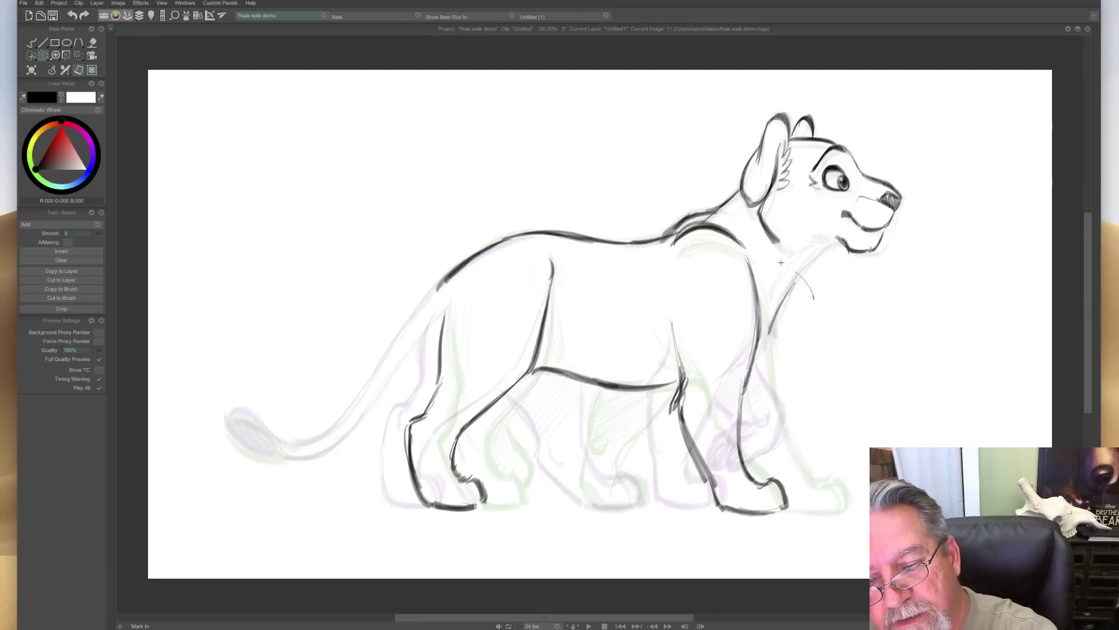
mouse_move(731, 173)
mouse_down()
mouse_move(794, 101)
mouse_move(908, 159)
mouse_move(869, 296)
mouse_move(810, 292)
mouse_up()
click(78, 57)
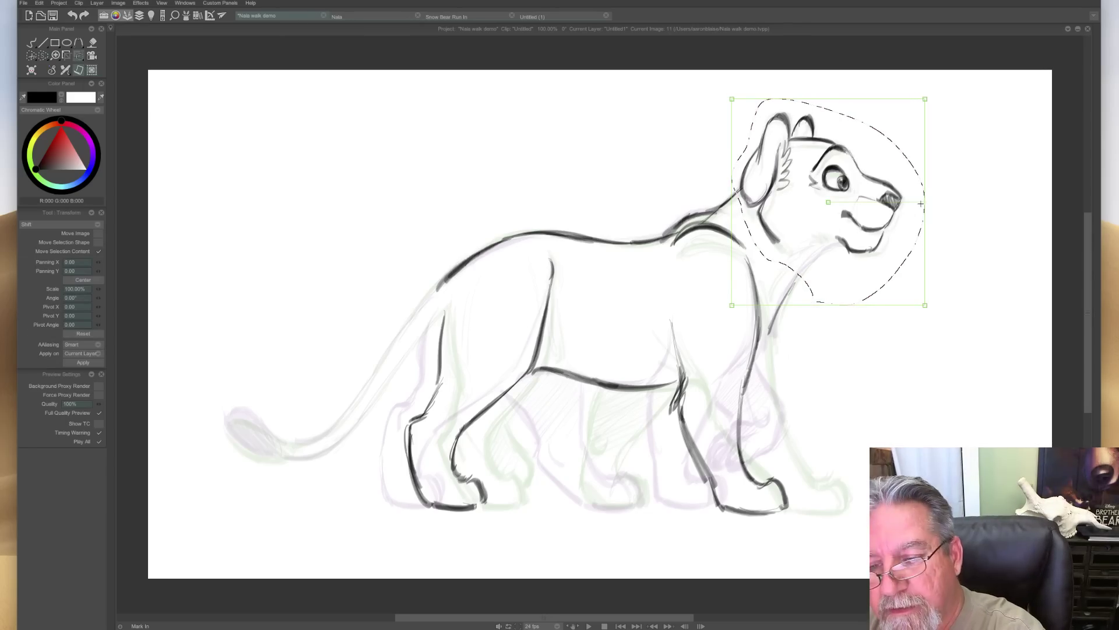
drag(923, 204, 923, 207)
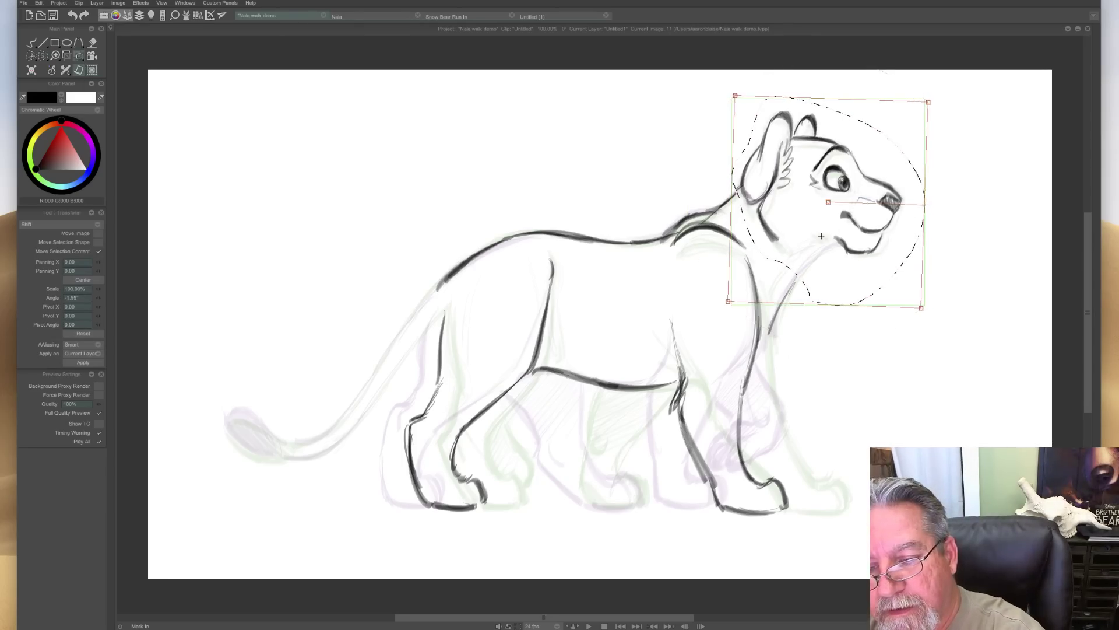
drag(786, 262, 786, 267)
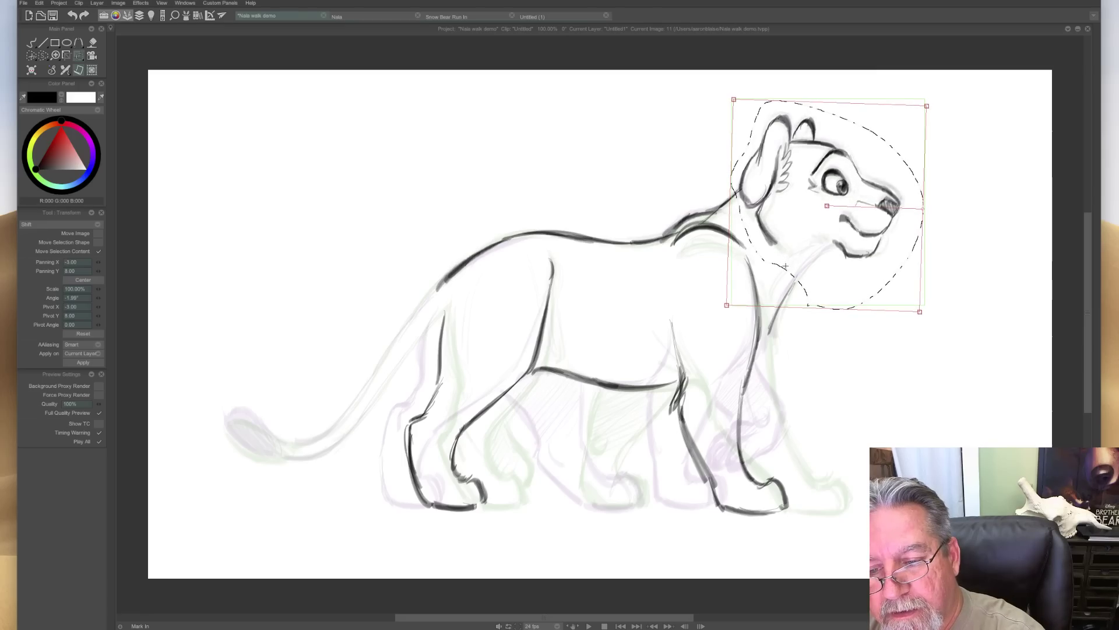
drag(786, 267, 786, 266)
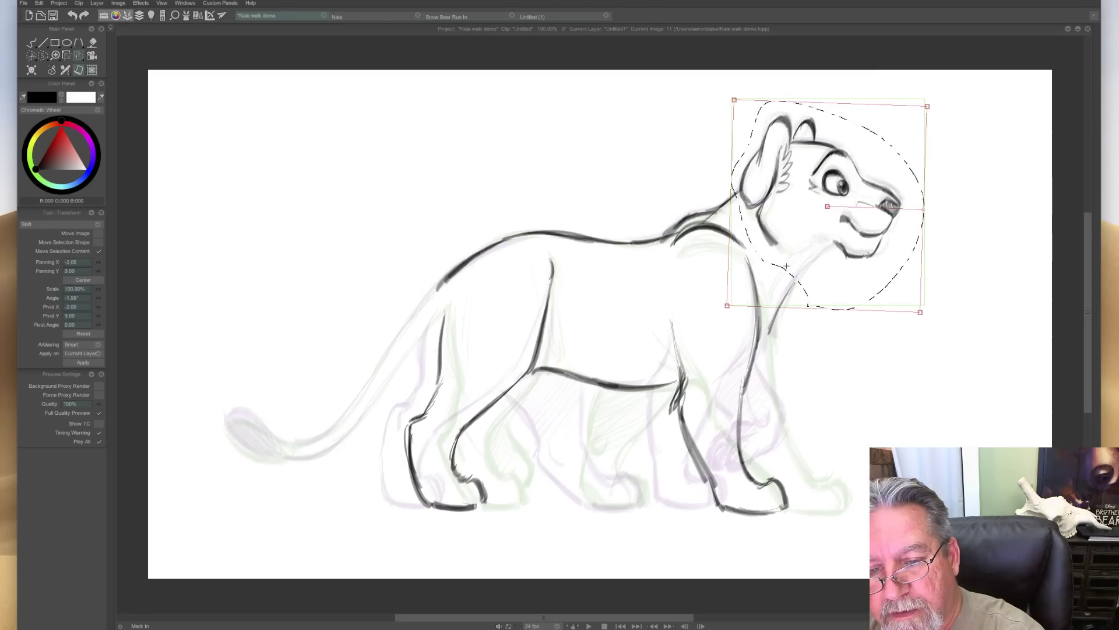
key(Return)
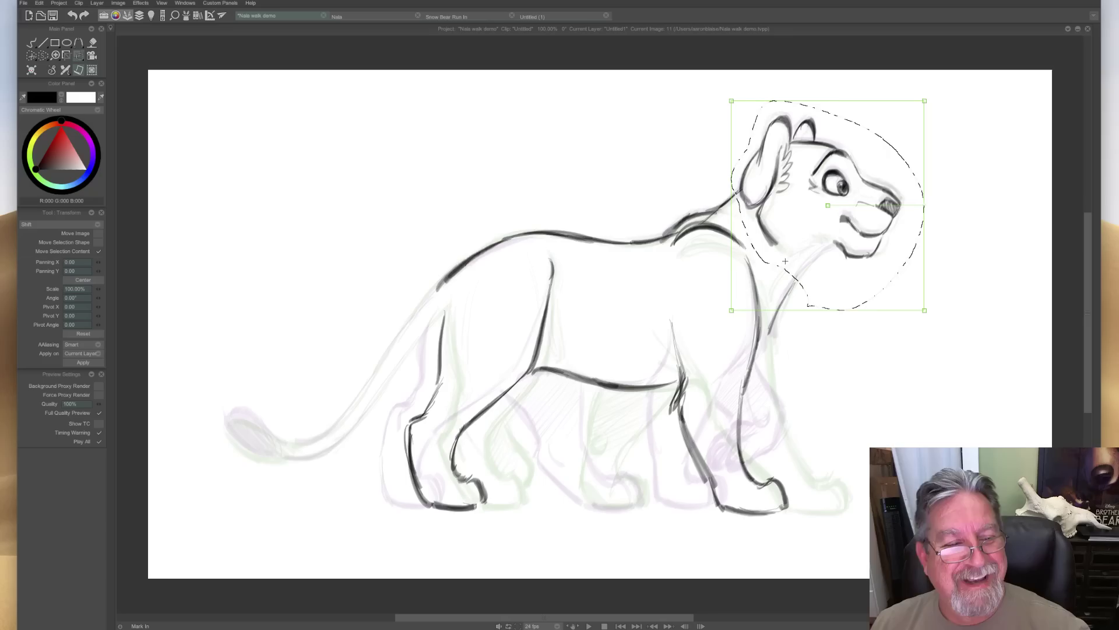
Clear the selection around the head and return to freehand drawing with the brush.
right_click(43, 57)
click(79, 151)
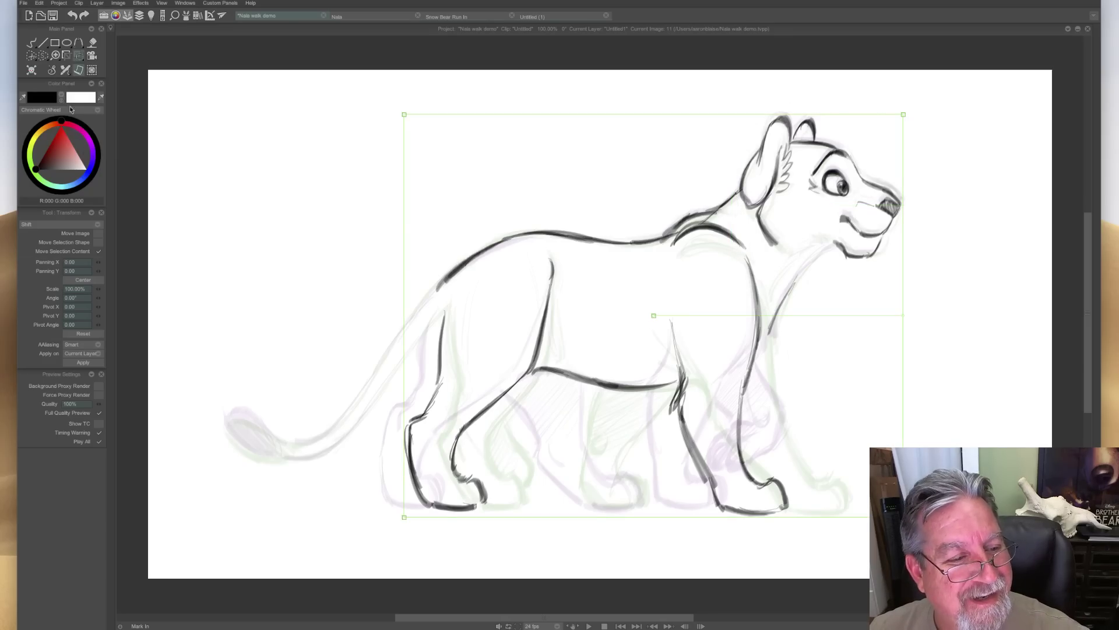
click(64, 71)
click(47, 80)
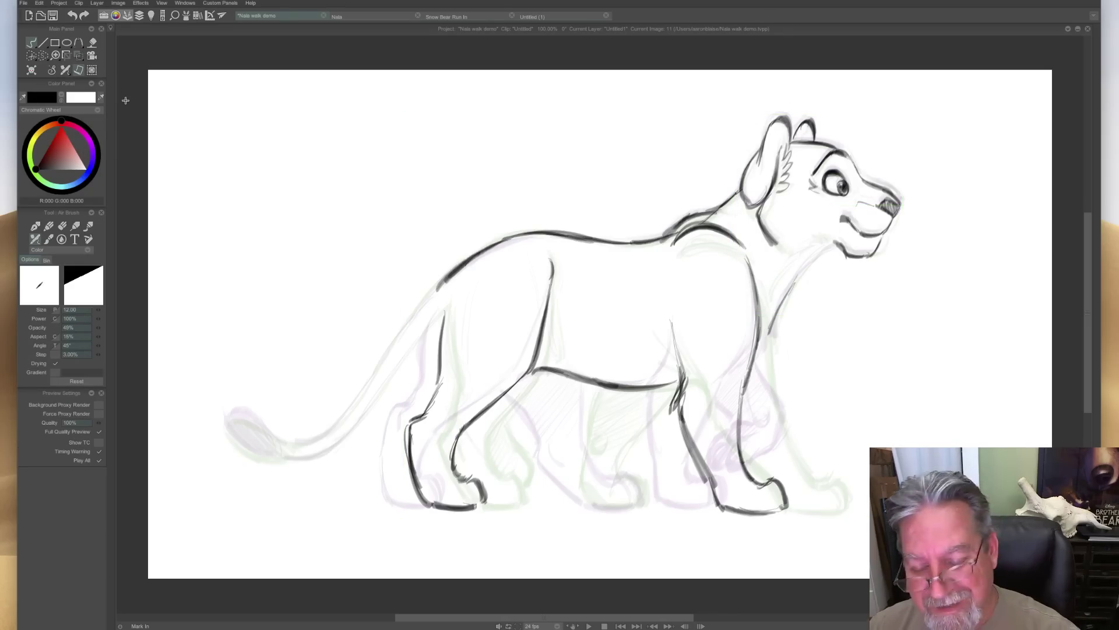
Scrub the timeline around frame 11 to examine the adjusted head position.
key(Tab)
mouse_move(370, 565)
mouse_down()
mouse_move(265, 569)
mouse_move(487, 578)
mouse_move(238, 579)
mouse_move(513, 583)
mouse_move(262, 589)
mouse_move(355, 592)
mouse_up()
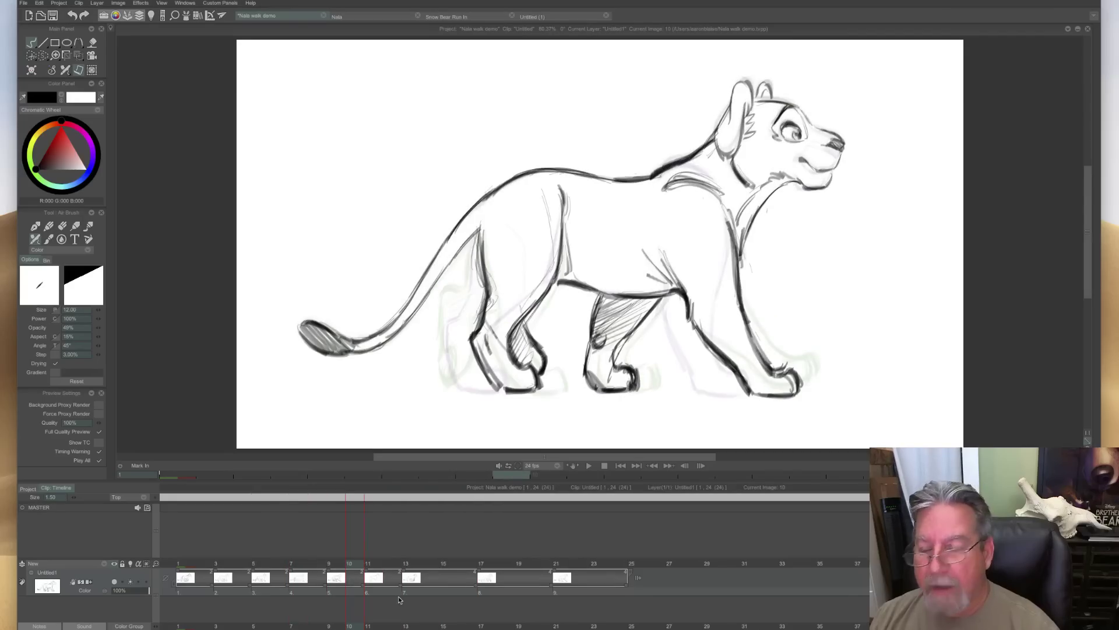
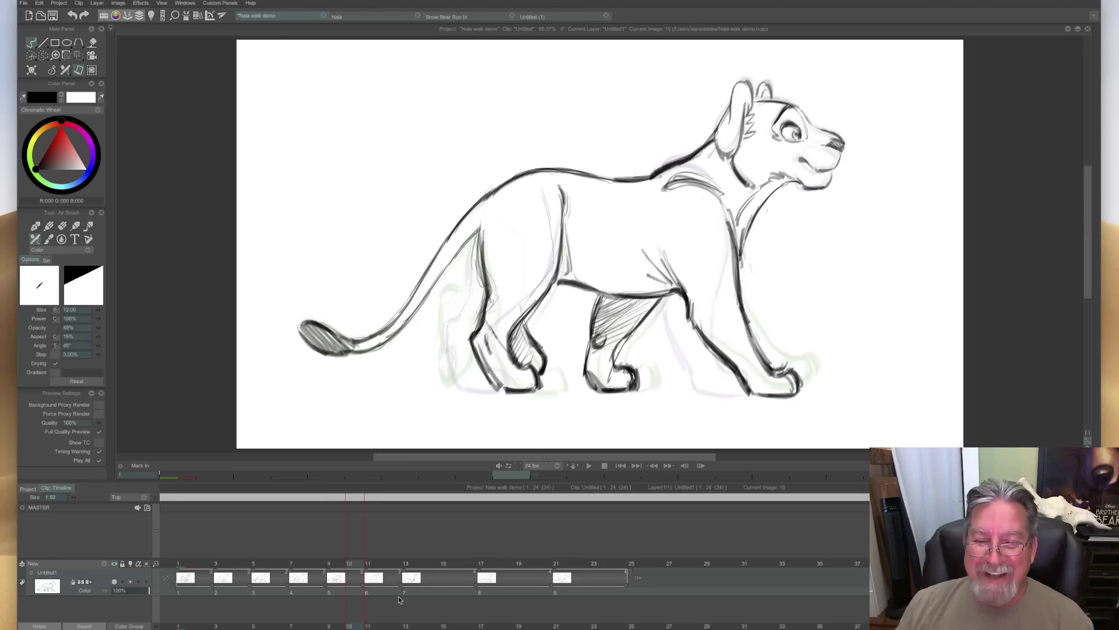
Go to frame 11, compare it with the previous drawing, and add fur strokes at the base of the chest.
mouse_move(354, 565)
mouse_down()
mouse_move(243, 572)
mouse_move(429, 578)
mouse_move(377, 581)
mouse_up()
key(Tab)
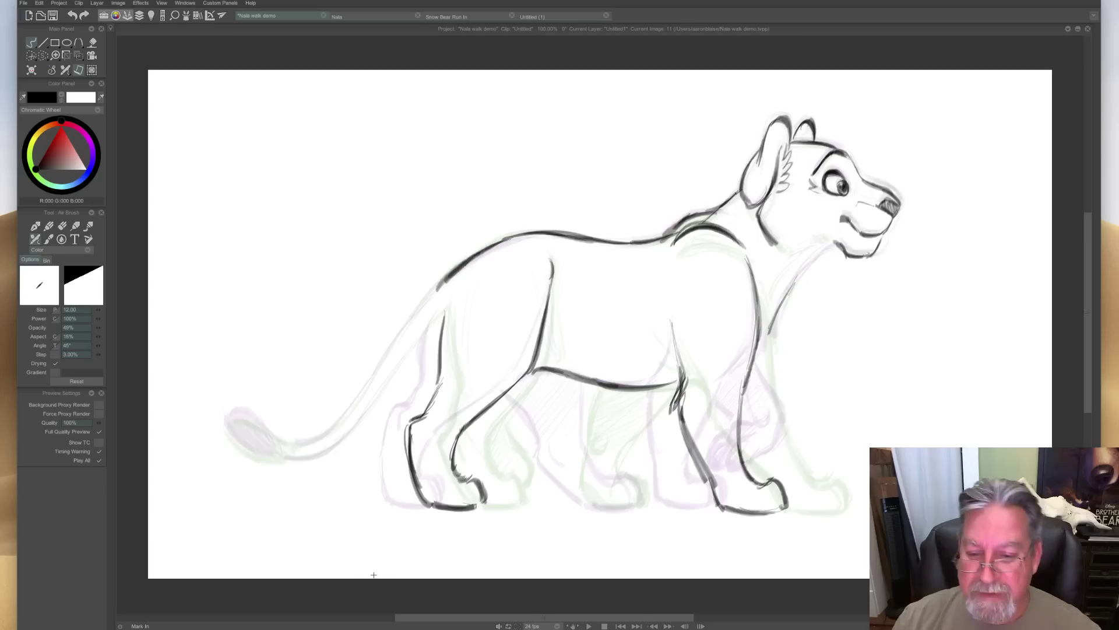
key(Left)
key(Right)
key(Left)
key(Right)
drag(774, 316, 770, 341)
drag(768, 326, 757, 351)
Flip between frame 11 and the previous drawing to examine how the chest and legs move.
key(Left)
key(Right)
key(Left)
key(Right)
key(Left)
key(Right)
key(Left)
key(Right)
key(Left)
key(Right)
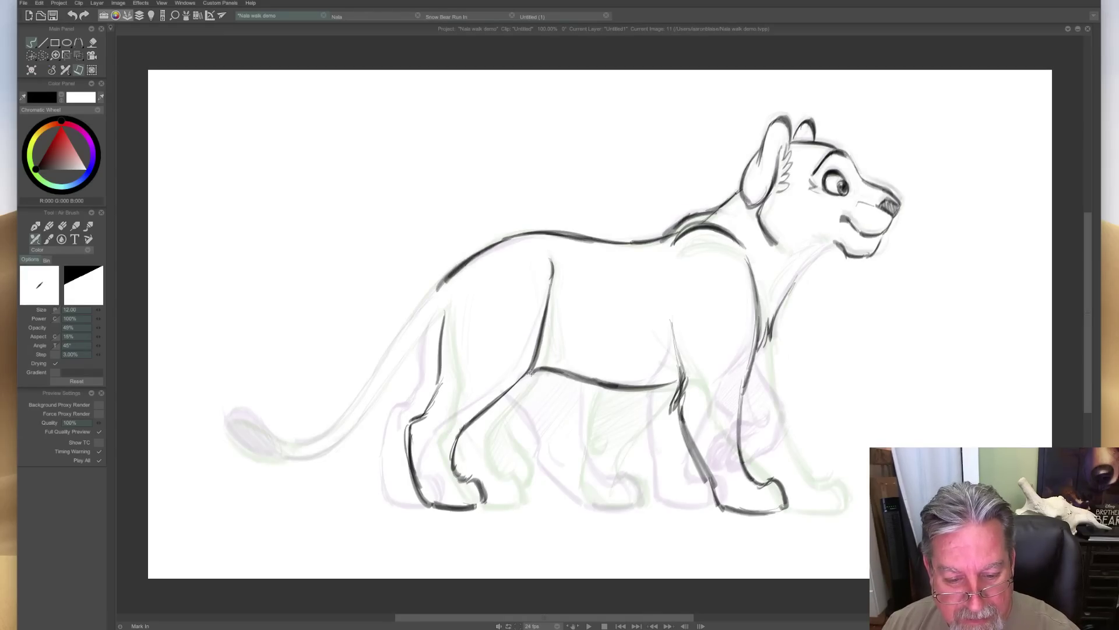
Draw the outline of the lifted far hind leg with its paw tucked back, checking it against the previous drawing.
drag(539, 417, 574, 488)
mouse_move(548, 437)
mouse_down()
mouse_move(572, 484)
mouse_move(560, 450)
mouse_up()
key(Left)
key(Right)
mouse_move(540, 374)
mouse_down()
mouse_move(523, 409)
mouse_move(529, 393)
mouse_move(528, 416)
mouse_move(560, 448)
mouse_up()
mouse_move(527, 414)
mouse_down()
mouse_move(567, 484)
mouse_move(558, 492)
mouse_move(502, 447)
mouse_up()
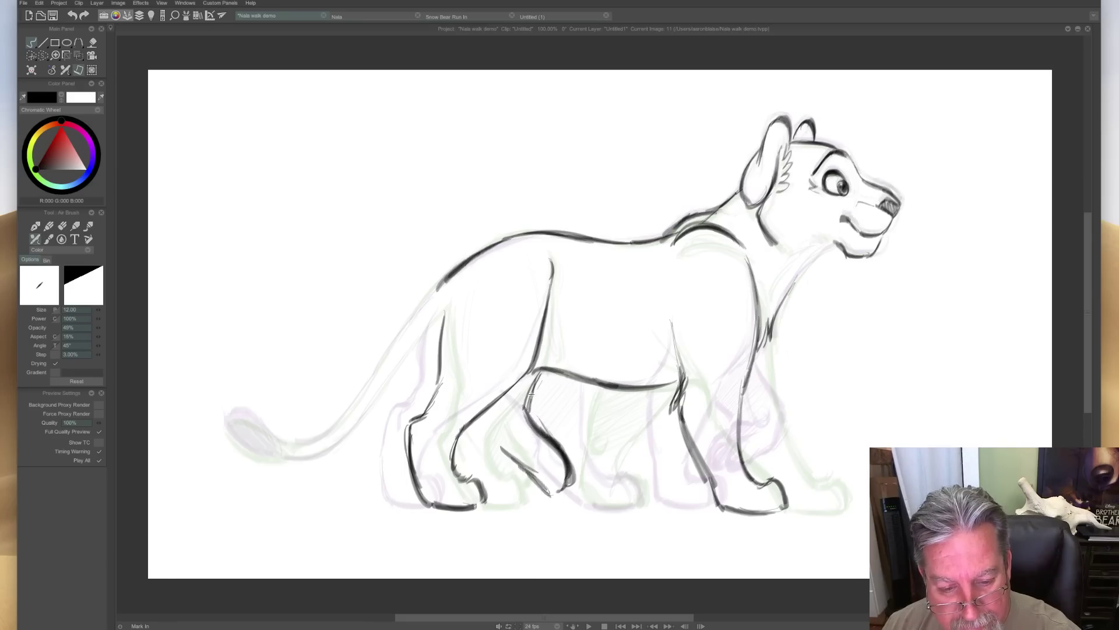
mouse_move(539, 375)
mouse_down()
mouse_move(529, 420)
mouse_move(562, 463)
mouse_move(557, 492)
mouse_up()
mouse_move(566, 461)
mouse_down()
mouse_move(549, 494)
mouse_move(488, 438)
mouse_move(479, 413)
mouse_up()
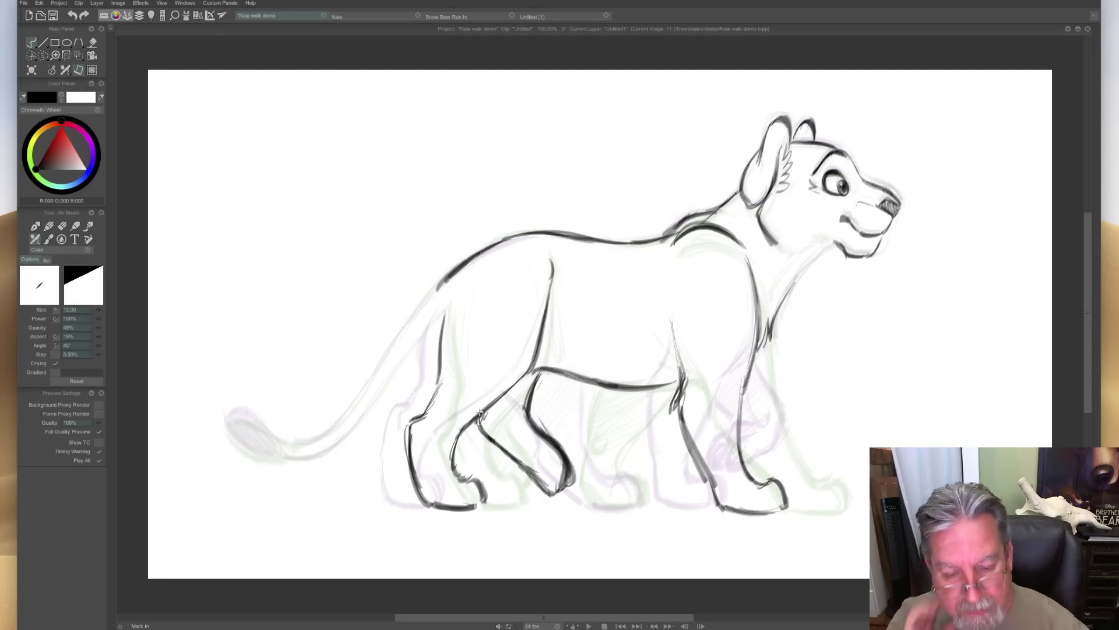
drag(493, 412, 501, 429)
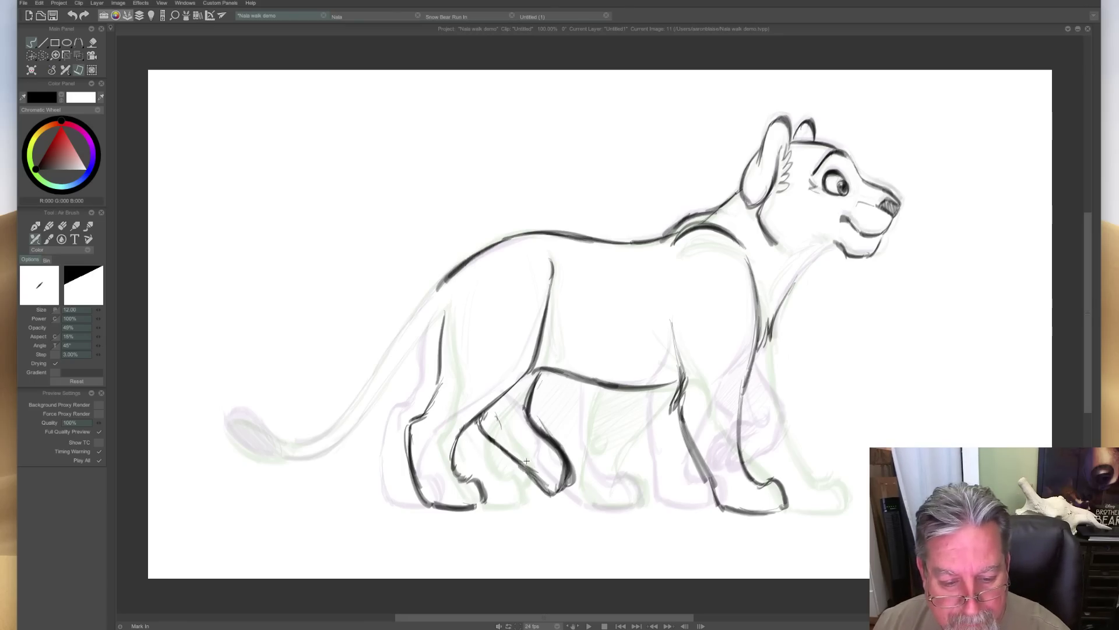
drag(549, 484, 524, 462)
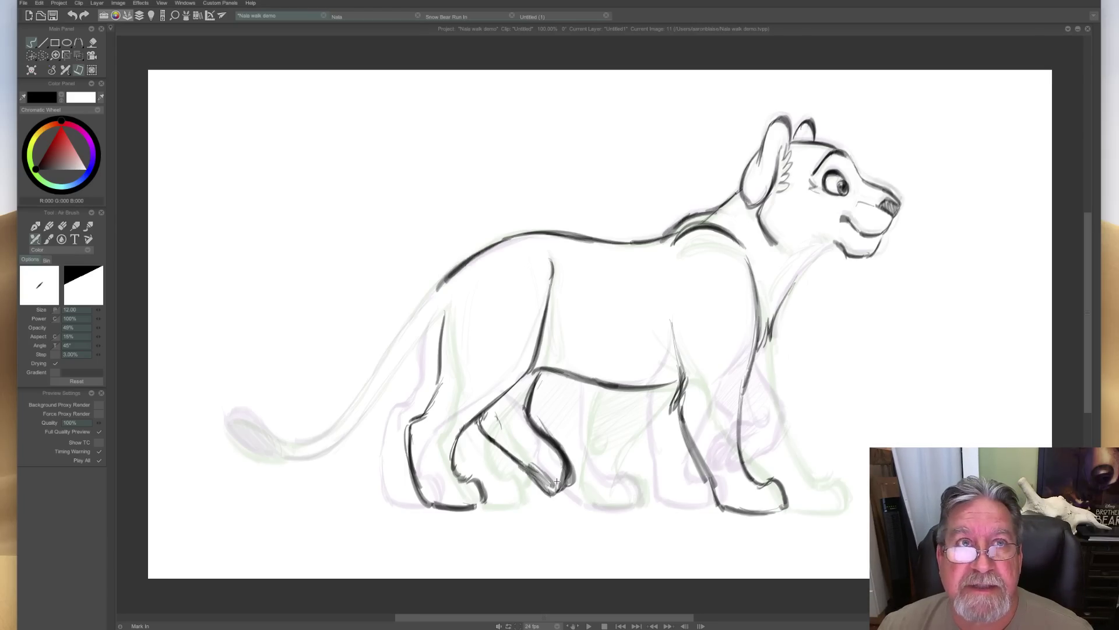
key(Left)
key(Right)
key(Left)
key(Right)
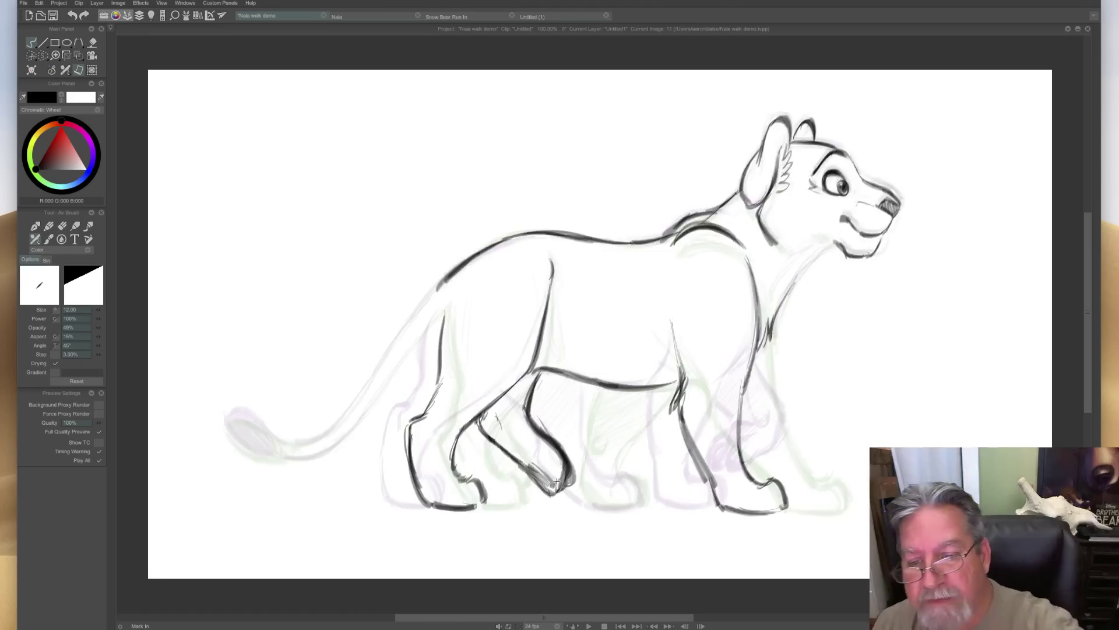
Draw the throat line and fur under the chin down to the chest, flipping with the previous drawing to match.
key(Left)
key(Right)
drag(817, 253, 782, 301)
mouse_move(829, 238)
mouse_down()
mouse_move(800, 251)
mouse_move(767, 309)
mouse_up()
key(Left)
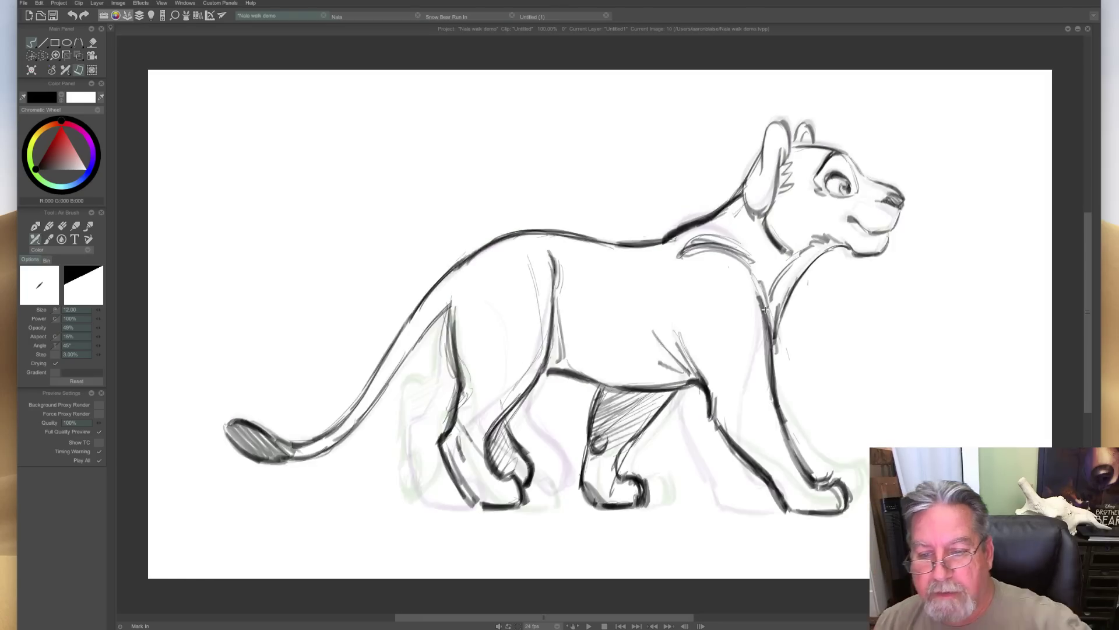
key(Right)
key(Left)
key(Right)
key(Left)
key(Right)
Draw the upper and lower contours of the tail and its tuft over the ghosted drawing.
drag(446, 274, 352, 408)
drag(389, 354, 334, 429)
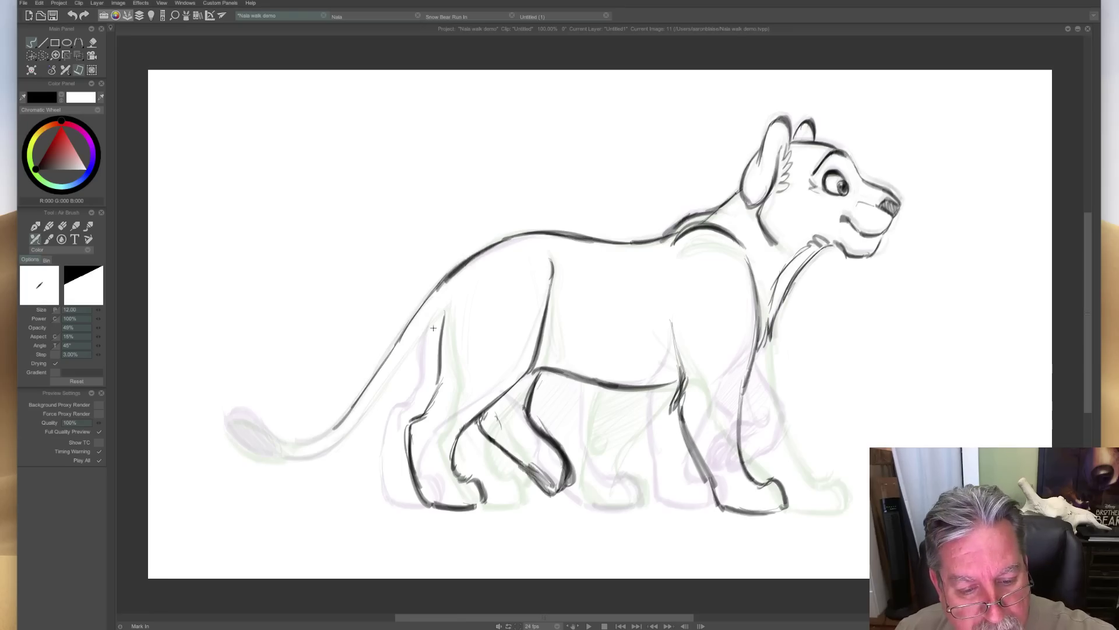
mouse_move(429, 324)
mouse_down()
mouse_move(353, 429)
mouse_move(378, 399)
mouse_move(347, 421)
mouse_move(287, 436)
mouse_move(334, 400)
mouse_move(278, 440)
mouse_move(257, 420)
mouse_move(224, 416)
mouse_move(239, 437)
mouse_move(290, 457)
mouse_move(235, 442)
mouse_move(304, 459)
mouse_up()
key(Left)
key(Right)
key(Left)
key(Right)
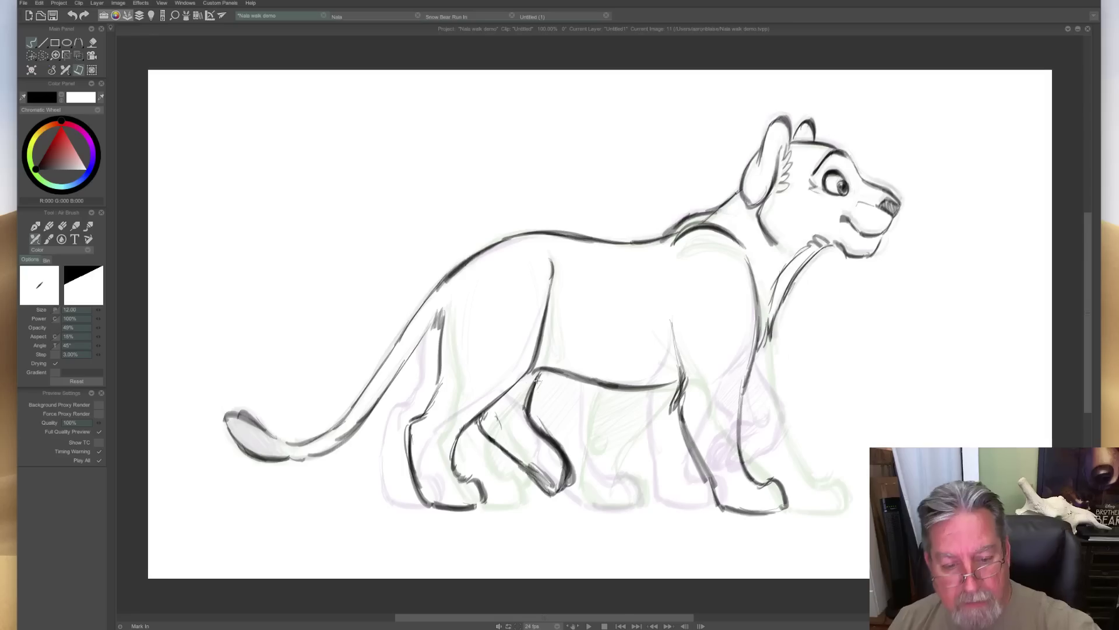
Shade the far hind leg with diagonal hatching from the thigh to the paw.
mouse_move(524, 381)
mouse_down()
mouse_move(503, 430)
mouse_move(527, 424)
mouse_move(508, 449)
mouse_move(531, 434)
mouse_move(531, 464)
mouse_move(556, 453)
mouse_move(545, 475)
mouse_up()
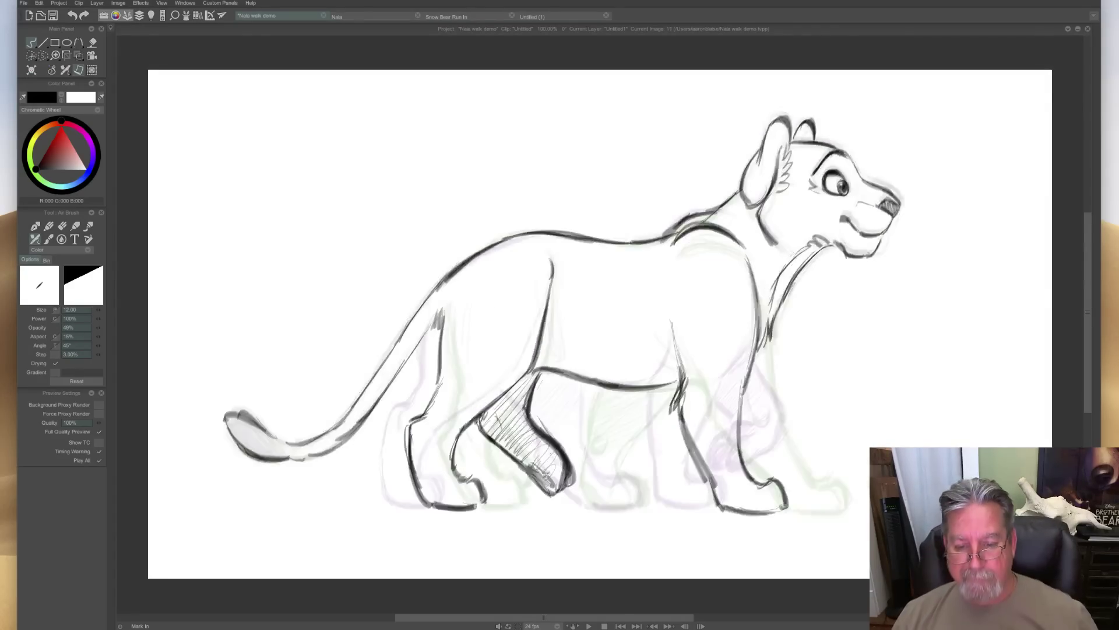
key(Left)
key(Right)
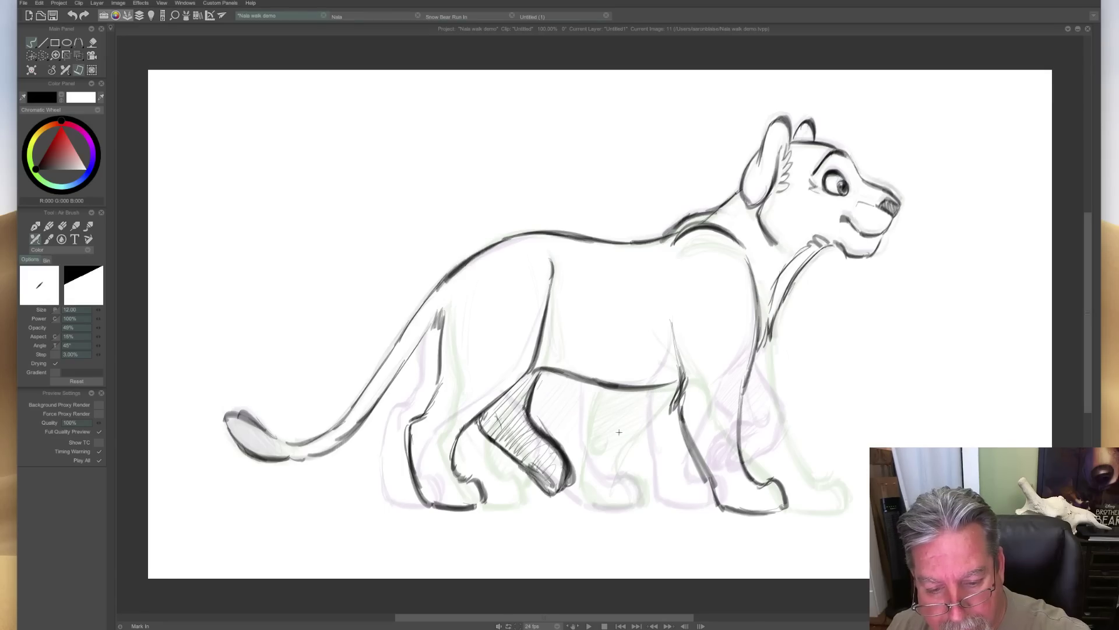
drag(641, 415, 633, 429)
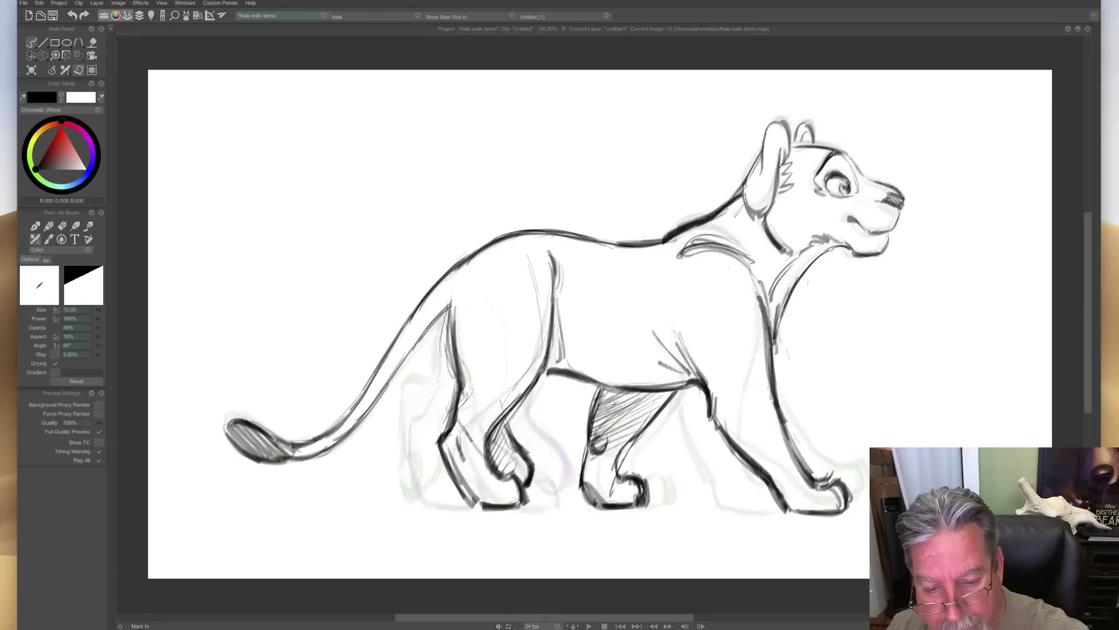
key(Left)
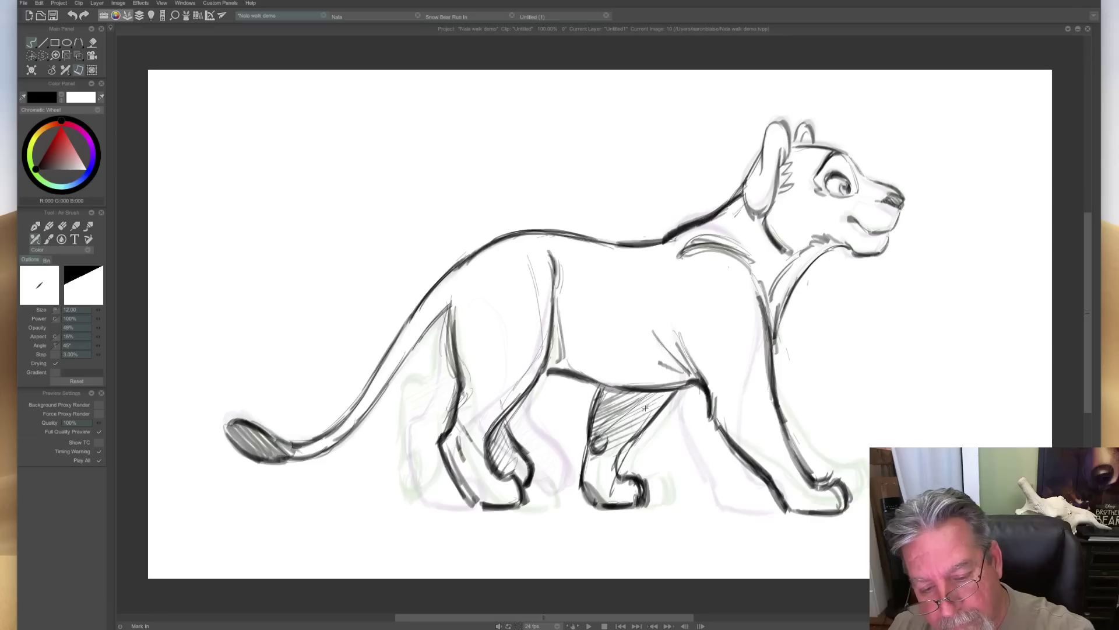
key(Right)
drag(679, 421, 620, 451)
mouse_move(611, 407)
mouse_down()
mouse_move(622, 397)
mouse_move(662, 428)
mouse_move(626, 445)
mouse_move(625, 396)
mouse_up()
key(e)
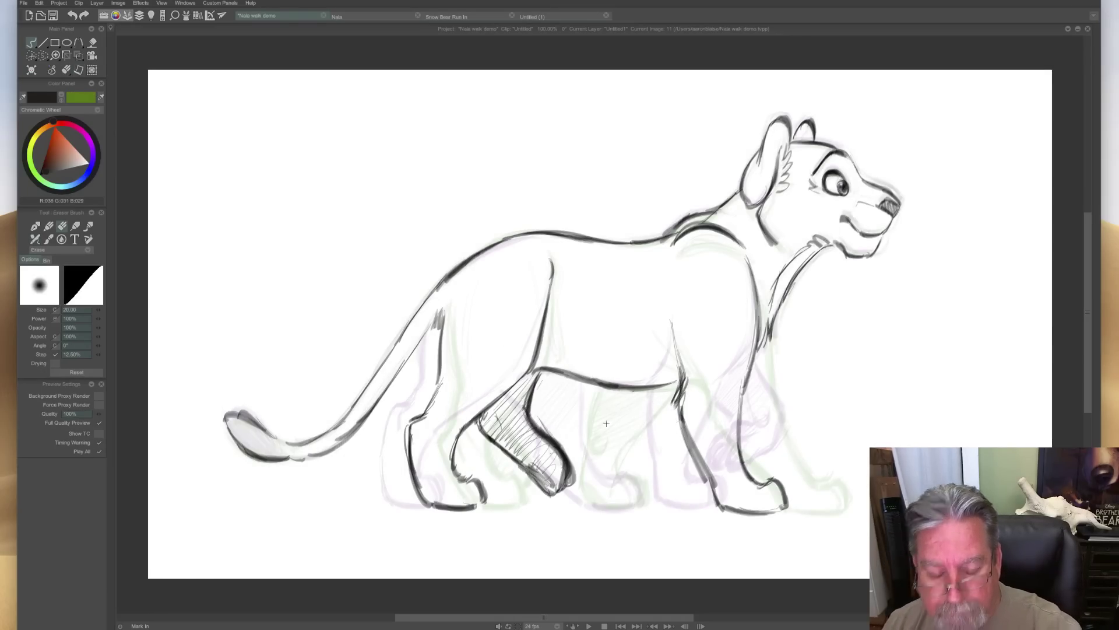
key(Left)
key(Right)
key(Left)
key(Right)
key(e)
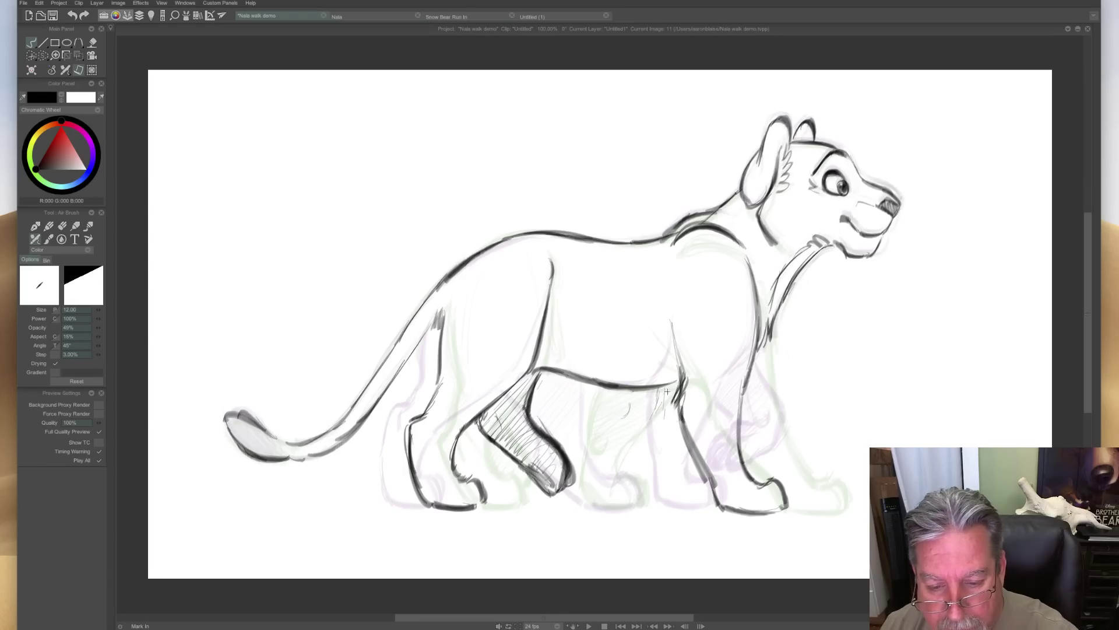
drag(660, 425, 622, 448)
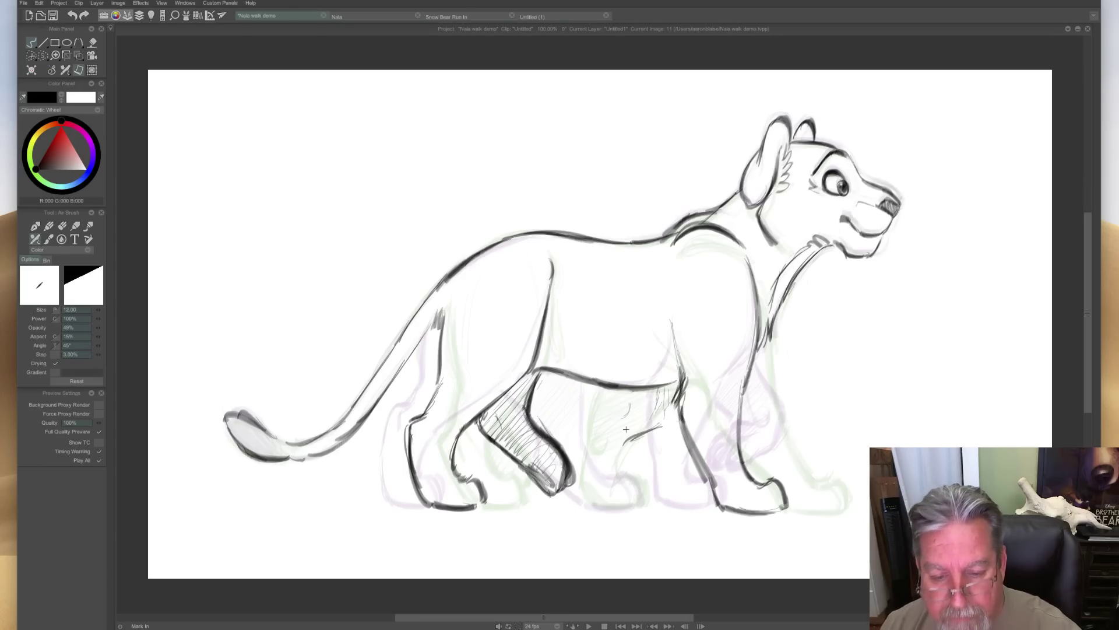
Flip repeatedly between frame 11 and the previous drawing to judge the far front leg's position.
key(Left)
key(Right)
key(Left)
key(Right)
key(Left)
key(Right)
key(Left)
key(Right)
key(Left)
key(Right)
key(Left)
key(Right)
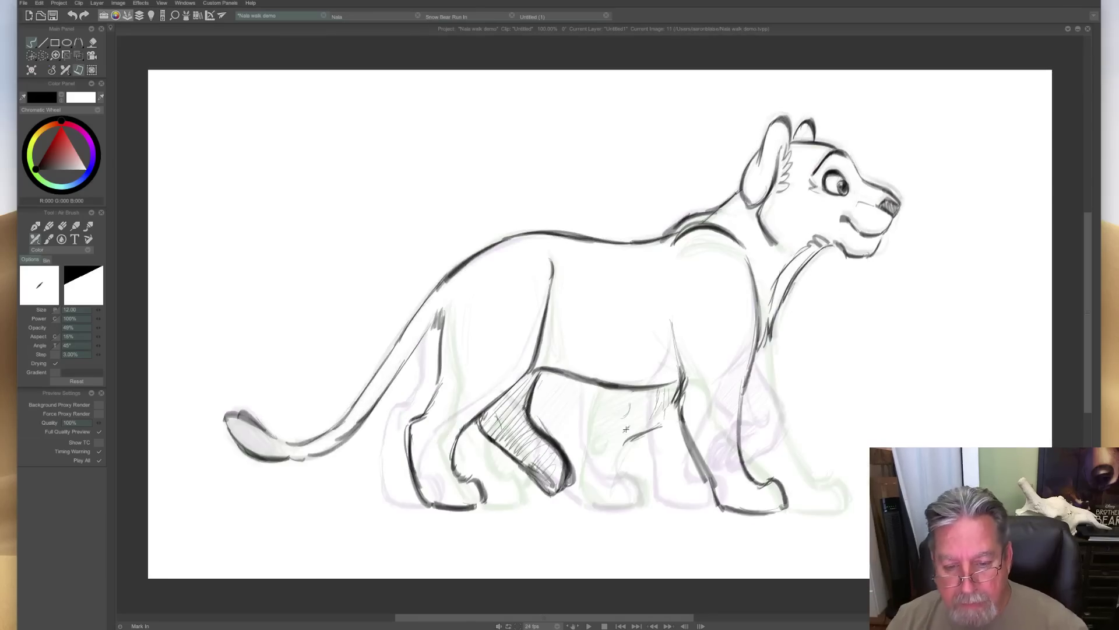
mouse_move(632, 439)
mouse_down()
mouse_move(622, 454)
mouse_move(653, 410)
mouse_up()
key(Left)
key(Right)
key(e)
key(Left)
key(Right)
key(b)
Draw the far front leg under the belly folded backward and shade it with hatching.
drag(622, 443, 606, 467)
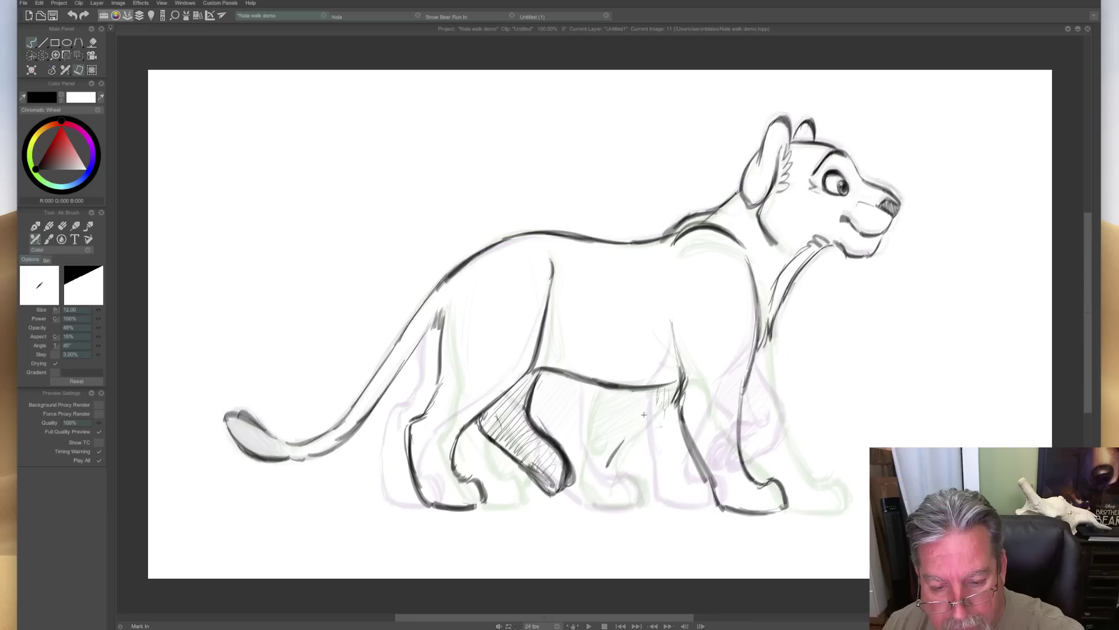
mouse_move(651, 392)
mouse_down()
mouse_move(641, 430)
mouse_move(611, 458)
mouse_up()
mouse_move(619, 412)
mouse_down()
mouse_move(624, 425)
mouse_move(629, 410)
mouse_up()
mouse_move(603, 459)
mouse_down()
mouse_move(592, 473)
mouse_move(609, 450)
mouse_move(583, 469)
mouse_move(577, 423)
mouse_move(617, 391)
mouse_move(635, 402)
mouse_move(588, 469)
mouse_move(578, 446)
mouse_move(606, 411)
mouse_move(606, 385)
mouse_move(647, 417)
mouse_up()
drag(653, 403, 619, 443)
drag(648, 423, 616, 454)
key(Left)
key(Right)
key(Left)
key(Right)
drag(618, 387, 608, 399)
mouse_move(632, 390)
mouse_down()
mouse_move(604, 409)
mouse_move(648, 390)
mouse_move(578, 441)
mouse_move(645, 414)
mouse_move(604, 464)
mouse_up()
Scrub from frame 11 to frame 17 and play the walk loop to review the new in-between.
key(Tab)
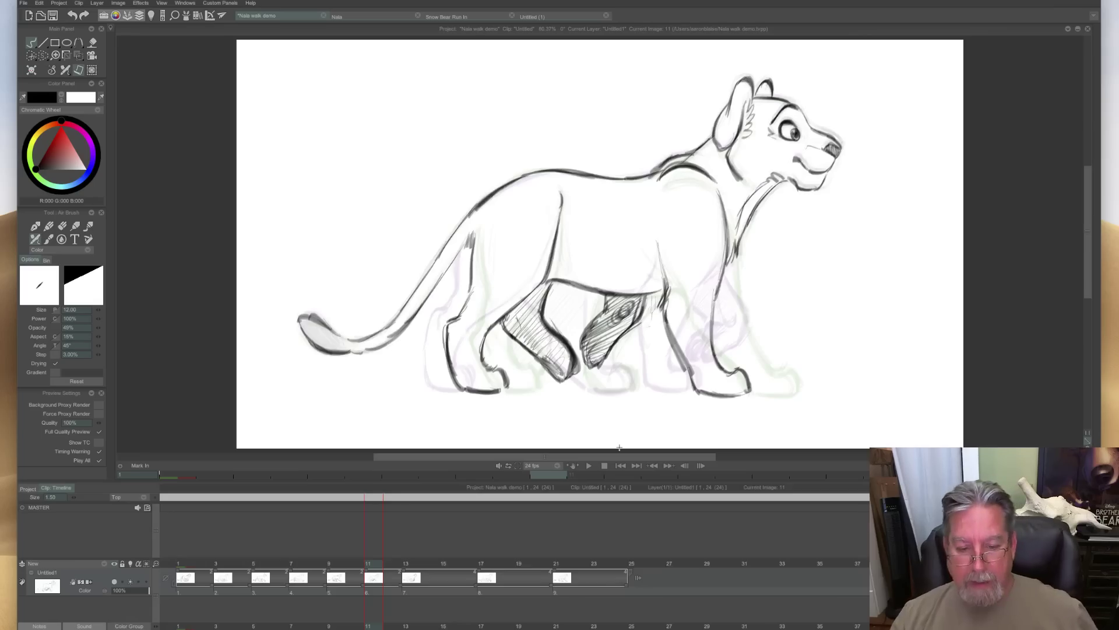
mouse_move(373, 564)
mouse_down()
mouse_move(298, 572)
mouse_move(500, 575)
mouse_move(389, 585)
mouse_move(436, 583)
mouse_move(253, 574)
mouse_move(499, 560)
mouse_up()
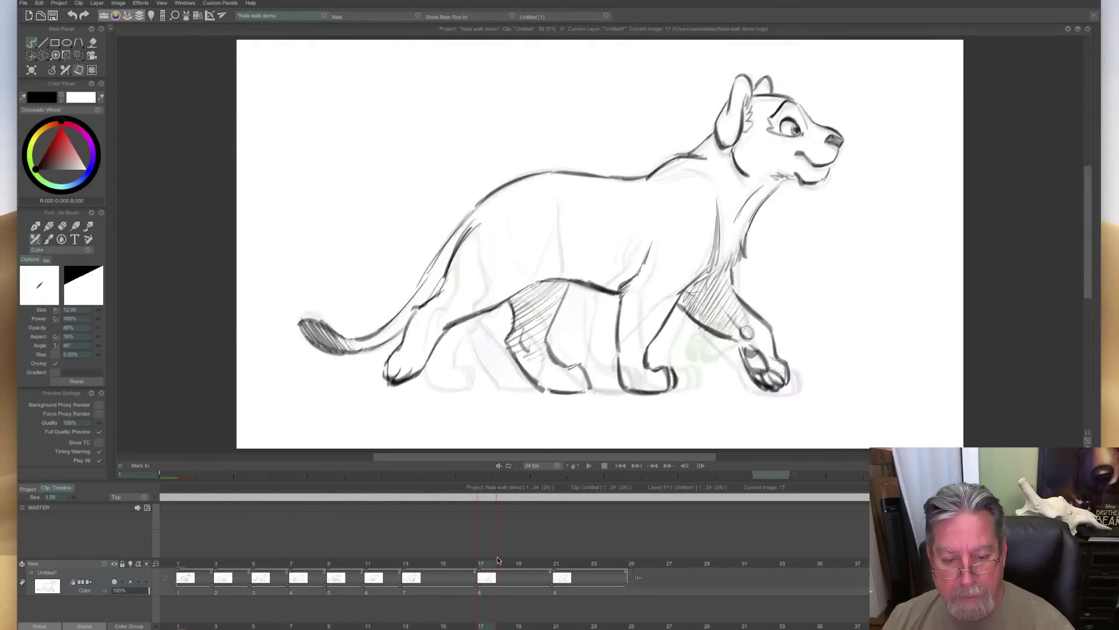
click(582, 465)
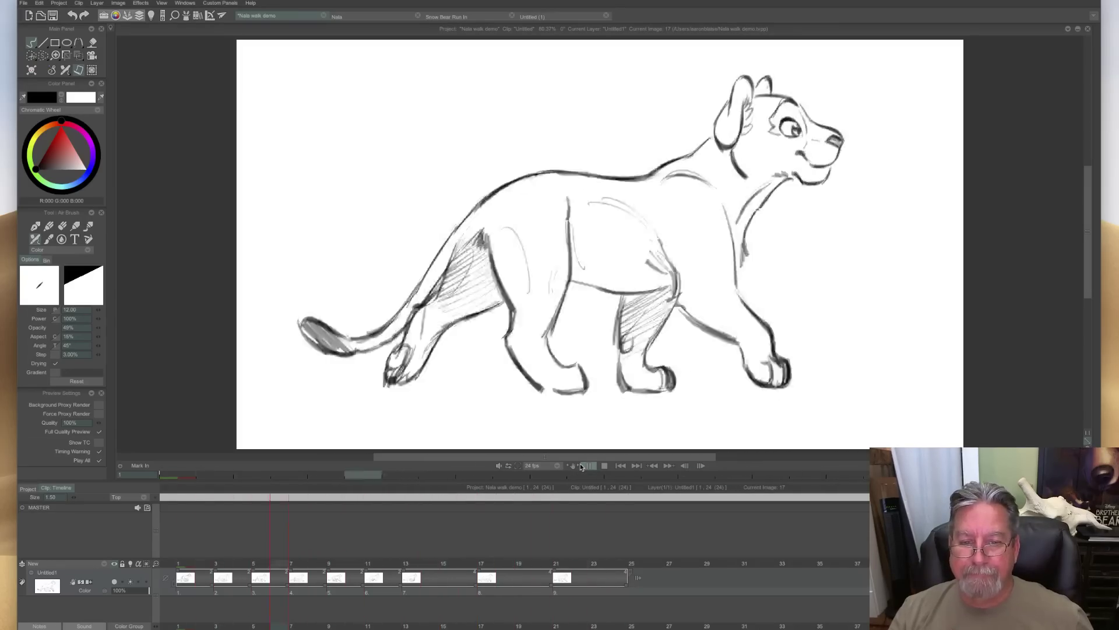
click(584, 466)
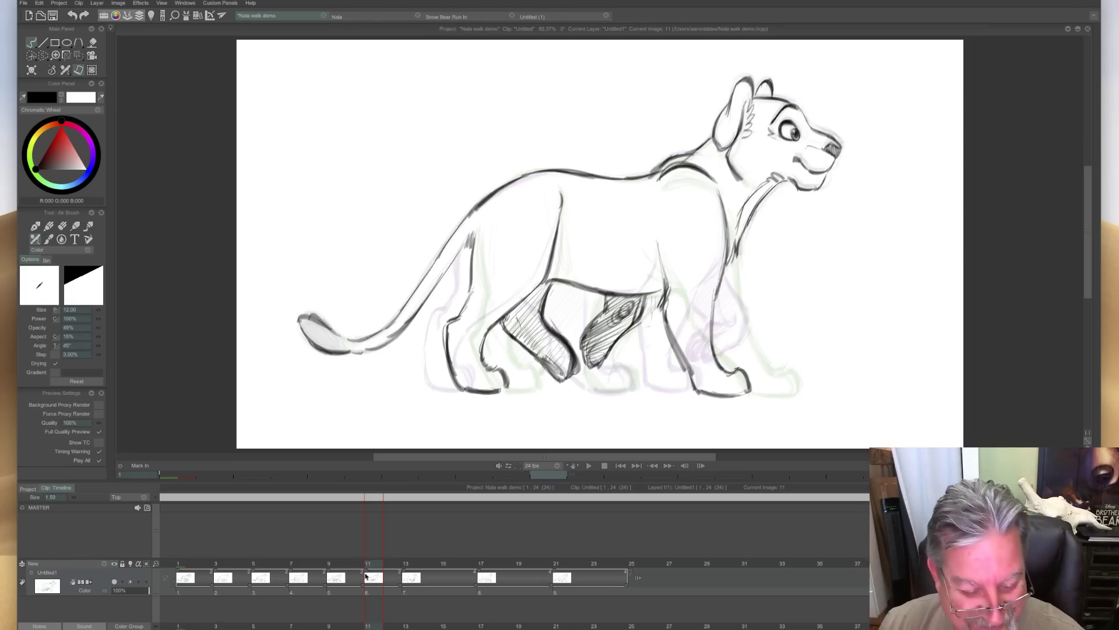
Go to frame 13 and erase the raised far front leg below the chest.
mouse_move(371, 564)
mouse_down()
mouse_move(263, 567)
mouse_move(414, 577)
mouse_up()
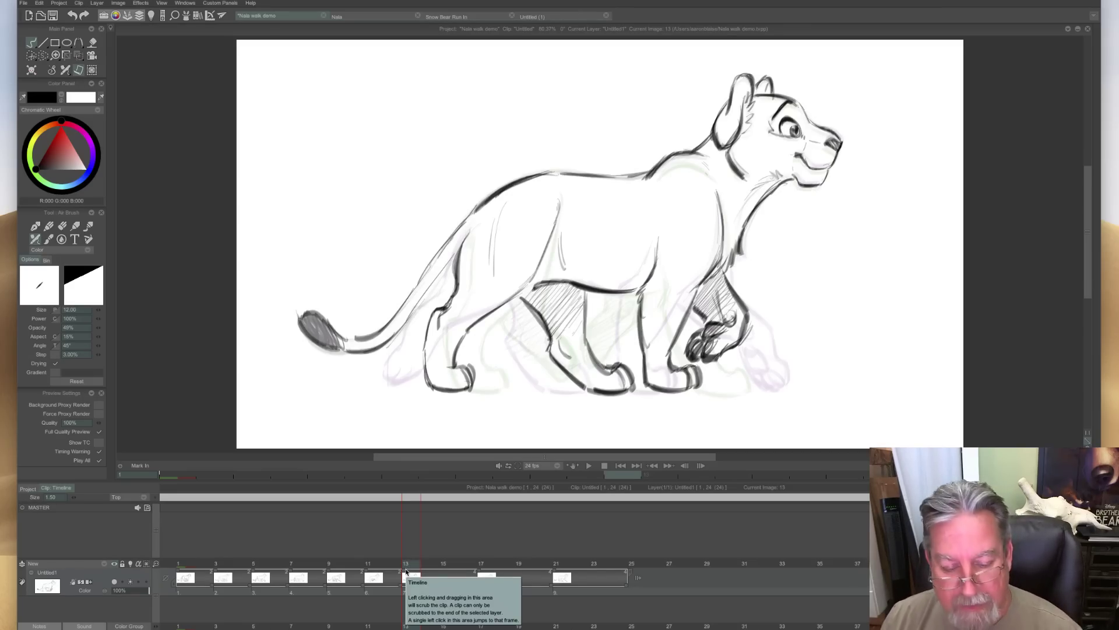
key(Tab)
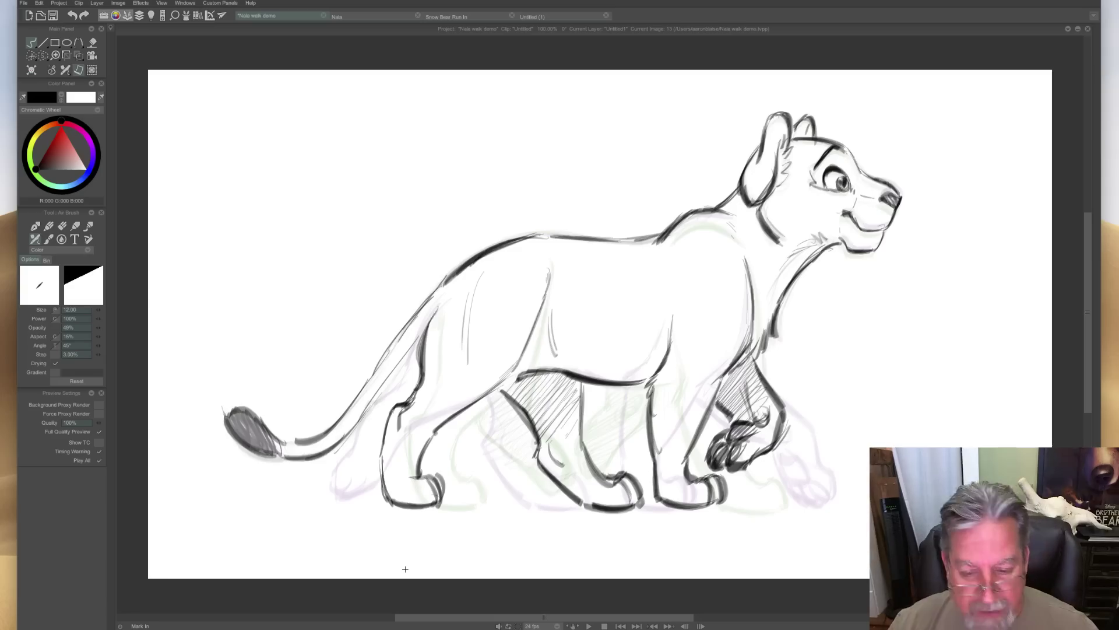
key(e)
mouse_move(752, 363)
mouse_down()
mouse_move(755, 414)
mouse_move(780, 414)
mouse_move(761, 460)
mouse_move(763, 422)
mouse_move(721, 461)
mouse_move(730, 423)
mouse_move(710, 458)
mouse_move(732, 394)
mouse_move(745, 402)
mouse_move(742, 380)
mouse_move(718, 411)
mouse_up()
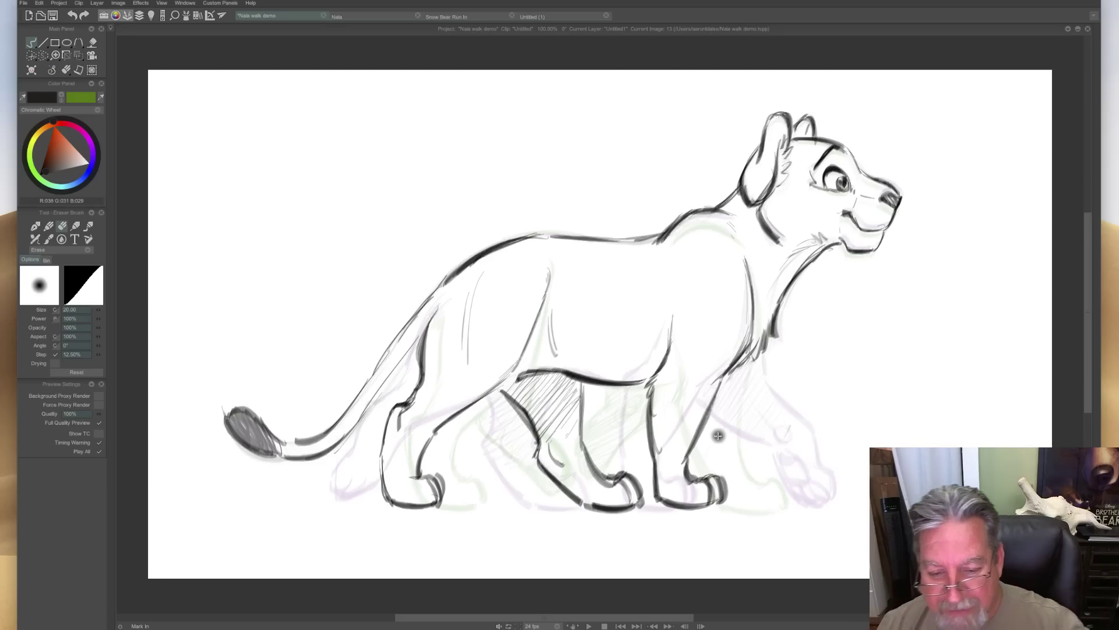
Redraw the far front leg farther back, passing behind the near front leg, and hatch its visible parts.
key(b)
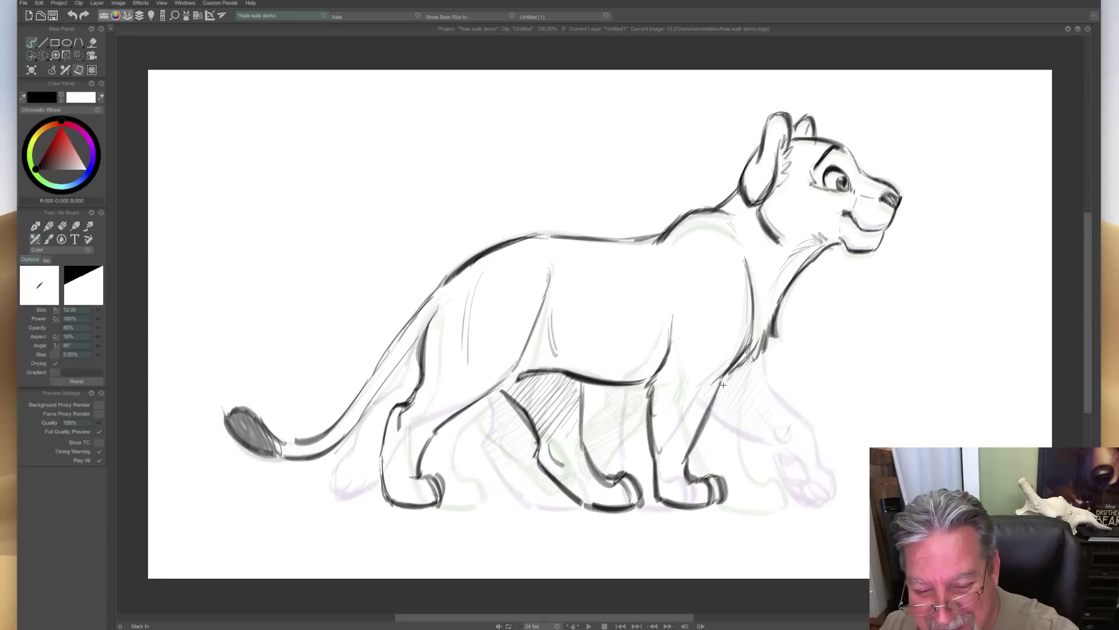
mouse_move(711, 406)
mouse_down()
mouse_move(710, 445)
mouse_move(716, 381)
mouse_move(664, 425)
mouse_move(705, 443)
mouse_move(634, 454)
mouse_move(639, 439)
mouse_move(641, 461)
mouse_move(647, 427)
mouse_move(643, 437)
mouse_move(701, 445)
mouse_move(713, 435)
mouse_move(694, 441)
mouse_move(703, 389)
mouse_move(632, 446)
mouse_move(645, 421)
mouse_up()
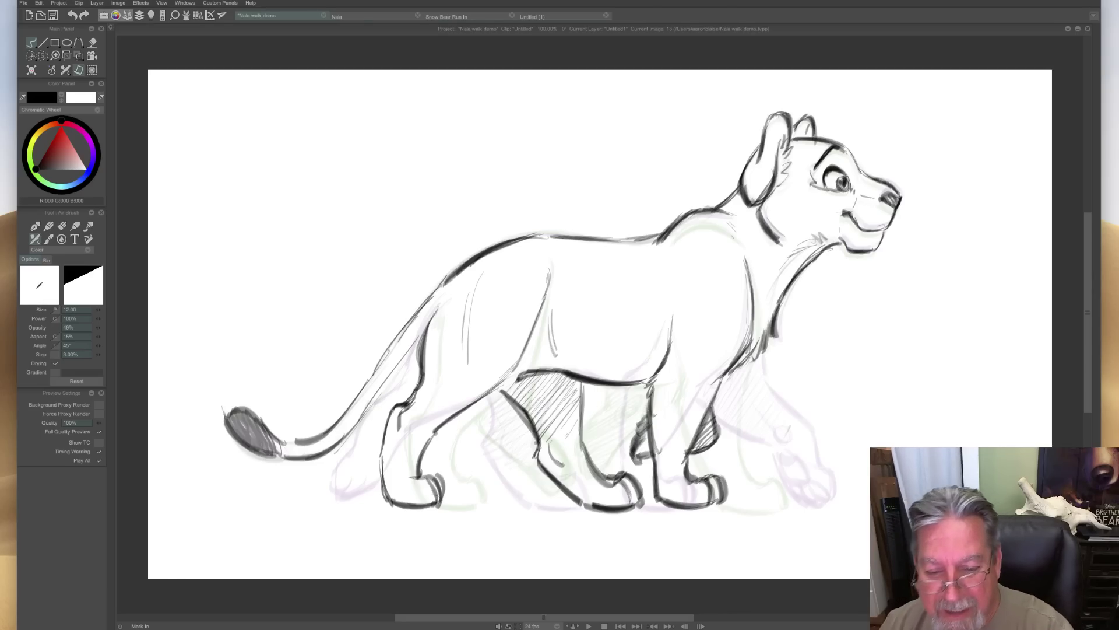
key(Left)
key(Right)
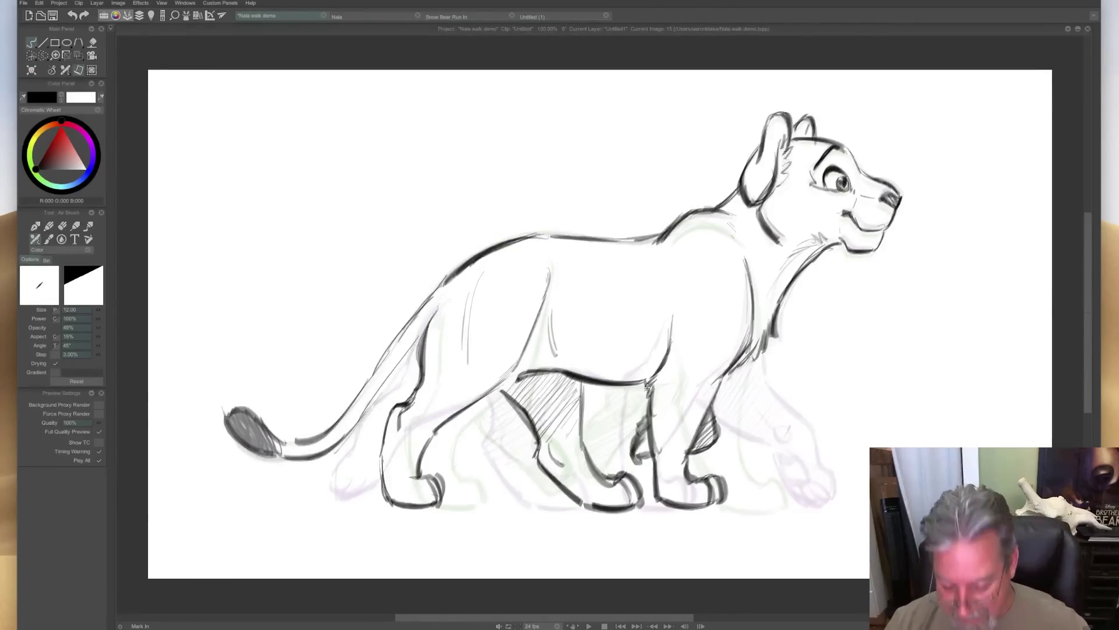
Scrub through the timeline and play the walk to review the changed far front leg.
key(Tab)
drag(447, 563, 511, 591)
drag(591, 593, 280, 581)
click(587, 470)
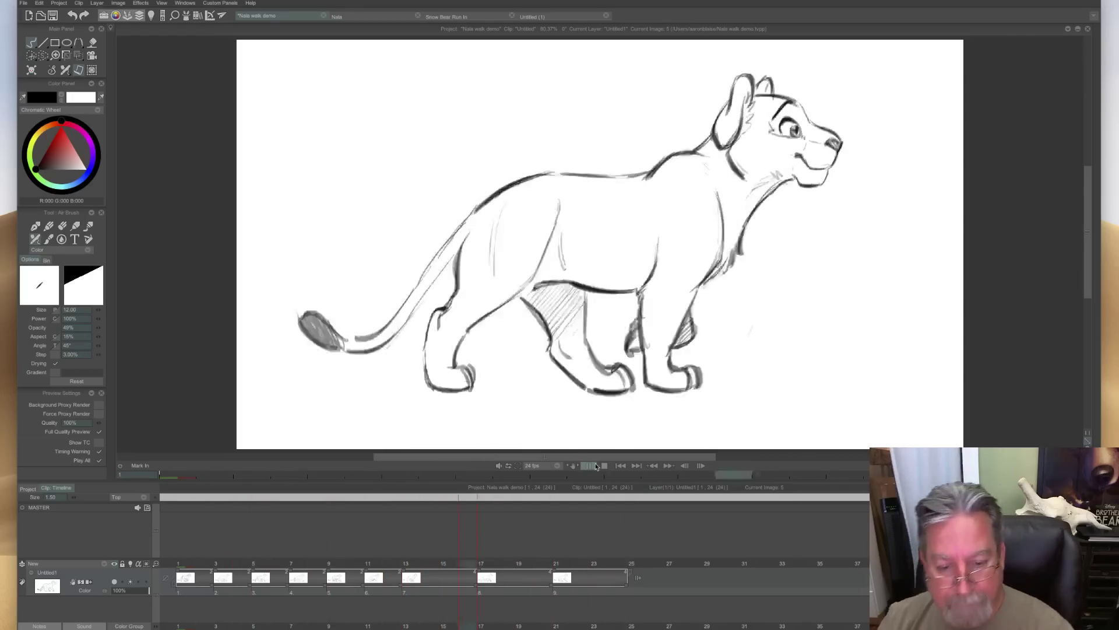
click(587, 467)
Go to frame 1 and erase the raised near front leg below the shoulder.
drag(564, 586, 346, 599)
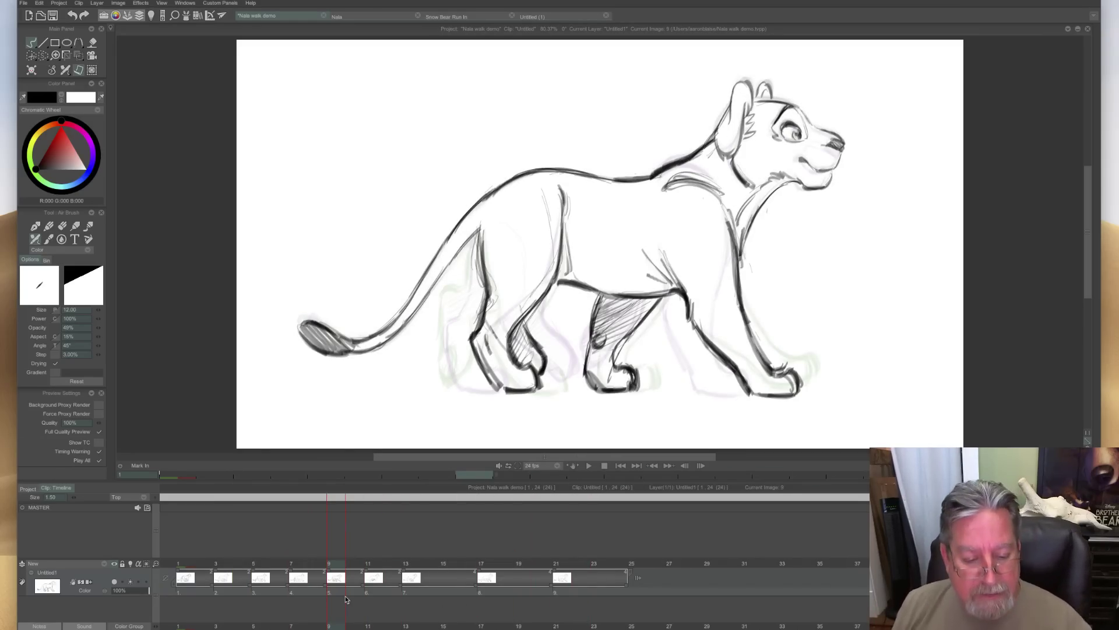
drag(335, 566, 156, 627)
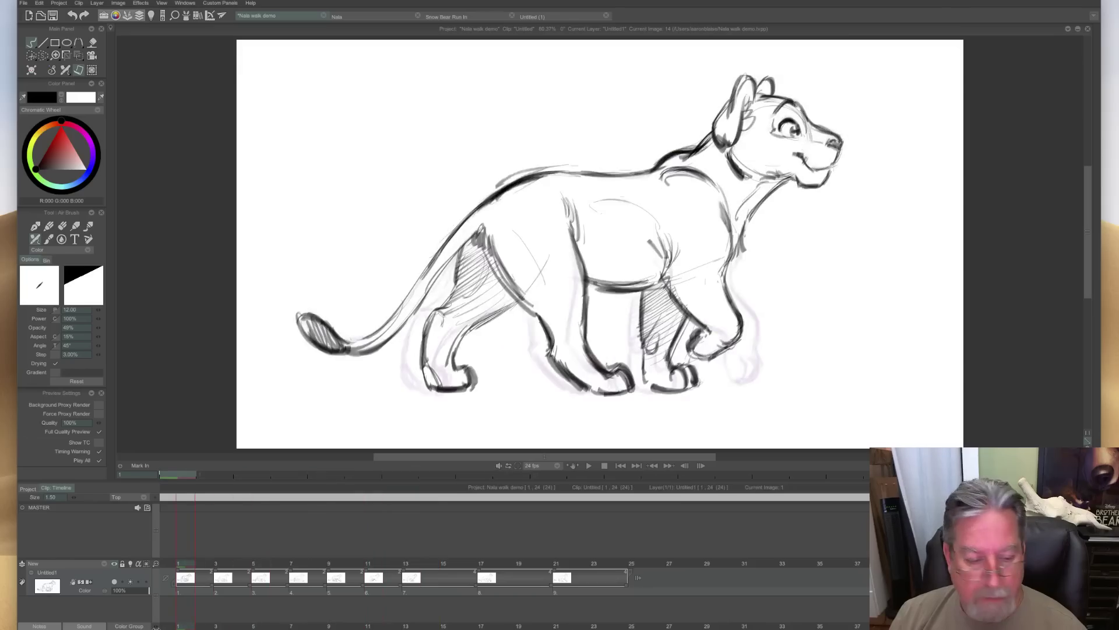
key(e)
mouse_move(749, 292)
mouse_down()
mouse_move(718, 363)
mouse_move(723, 304)
mouse_move(703, 347)
mouse_move(700, 324)
mouse_move(722, 292)
mouse_move(706, 343)
mouse_move(669, 292)
mouse_move(668, 260)
mouse_move(692, 347)
mouse_move(659, 284)
mouse_move(663, 317)
mouse_up()
key(e)
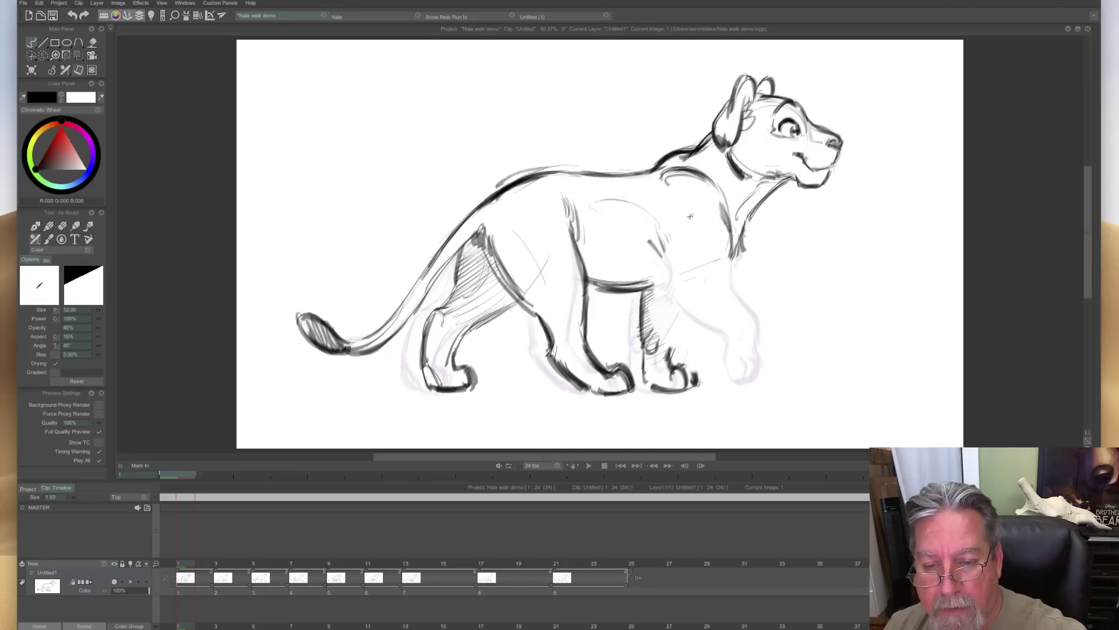
Clean up the front of the shoulder on frame 1 and redraw its contour curving down to the elbow.
key(e)
drag(724, 198, 717, 272)
key(e)
mouse_move(721, 204)
mouse_down()
mouse_move(727, 264)
mouse_move(697, 271)
mouse_up()
drag(721, 256, 683, 281)
drag(725, 266, 689, 275)
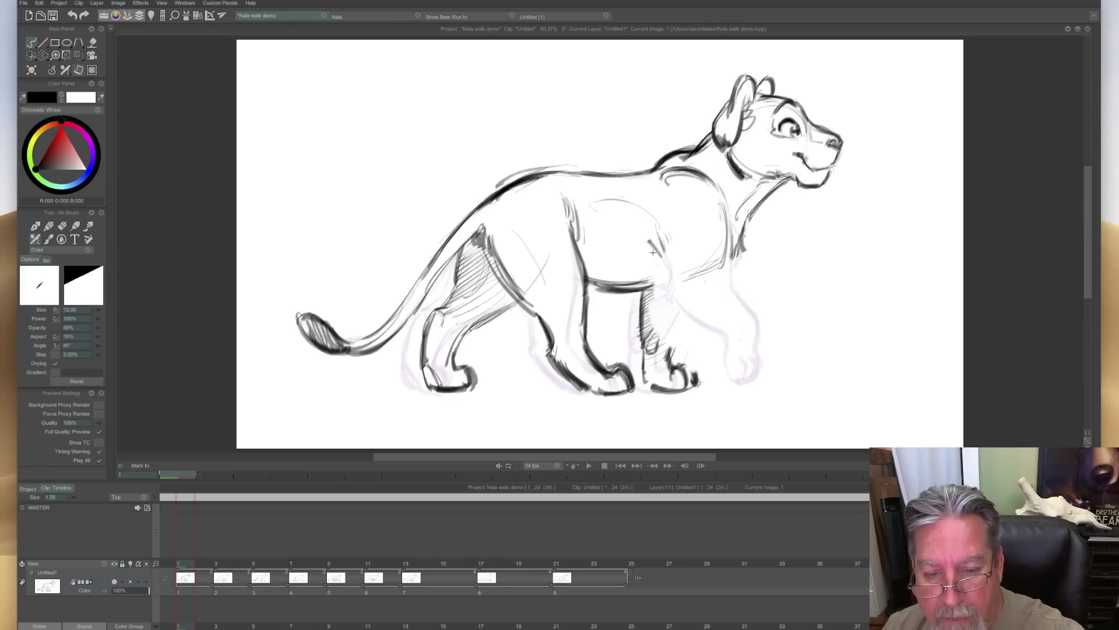
Erase the leftover lines behind the near front leg on frame 1 and redraw the leg bent beneath the chest.
key(e)
mouse_move(656, 257)
mouse_down()
mouse_move(650, 238)
mouse_move(656, 268)
mouse_move(642, 309)
mouse_up()
key(e)
mouse_move(726, 216)
mouse_down()
mouse_move(695, 288)
mouse_move(697, 342)
mouse_up()
mouse_move(699, 289)
mouse_down()
mouse_move(700, 335)
mouse_move(688, 350)
mouse_move(633, 363)
mouse_move(649, 295)
mouse_move(661, 334)
mouse_up()
mouse_move(645, 289)
mouse_down()
mouse_move(666, 340)
mouse_move(690, 352)
mouse_move(637, 364)
mouse_move(638, 350)
mouse_up()
Clean up the overlap, draw the lifted near front paw tucked back, and darken the contours of that leg.
key(e)
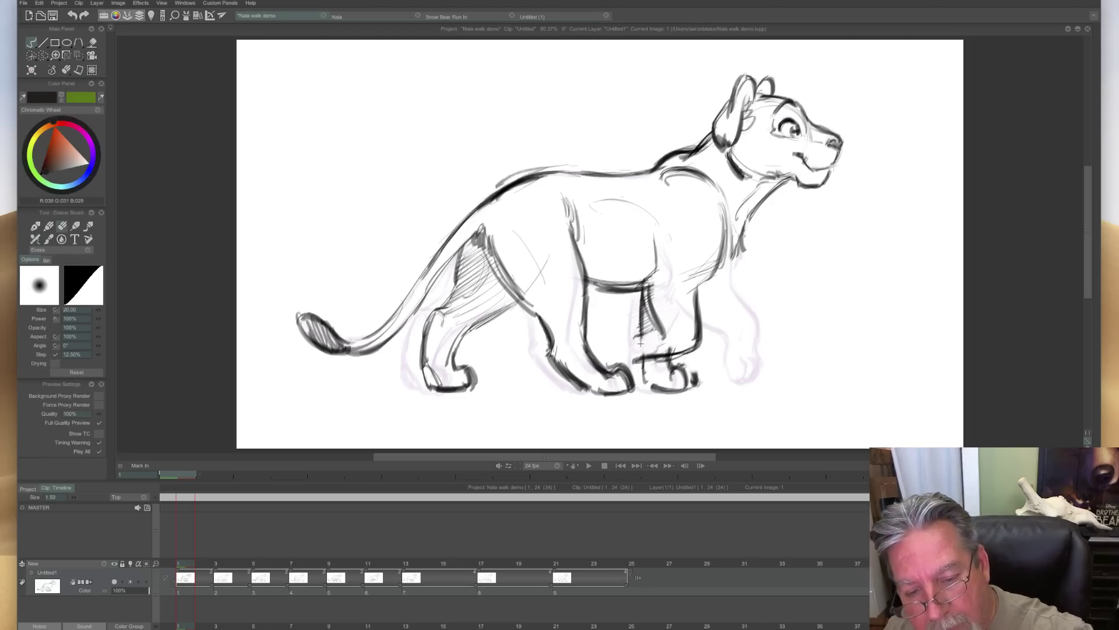
key(b)
mouse_move(653, 333)
mouse_down()
mouse_move(625, 357)
mouse_move(636, 359)
mouse_move(642, 349)
mouse_move(628, 350)
mouse_move(651, 324)
mouse_up()
drag(650, 283, 663, 337)
drag(695, 283, 699, 328)
drag(721, 261, 695, 295)
drag(718, 266, 696, 293)
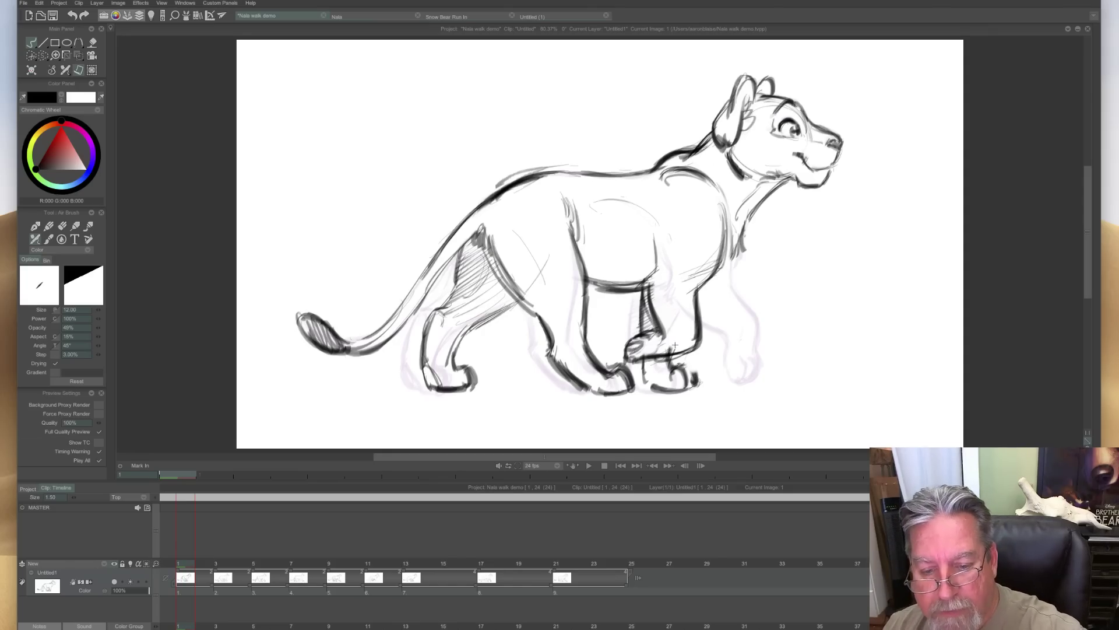
Rework the toes of the far front paw on frame 1 and hatch the paw below the lifted leg.
drag(682, 366, 697, 381)
mouse_move(694, 362)
mouse_down()
mouse_move(645, 382)
mouse_move(671, 355)
mouse_move(658, 357)
mouse_move(650, 381)
mouse_move(693, 367)
mouse_move(683, 385)
mouse_move(694, 365)
mouse_move(696, 384)
mouse_move(695, 351)
mouse_up()
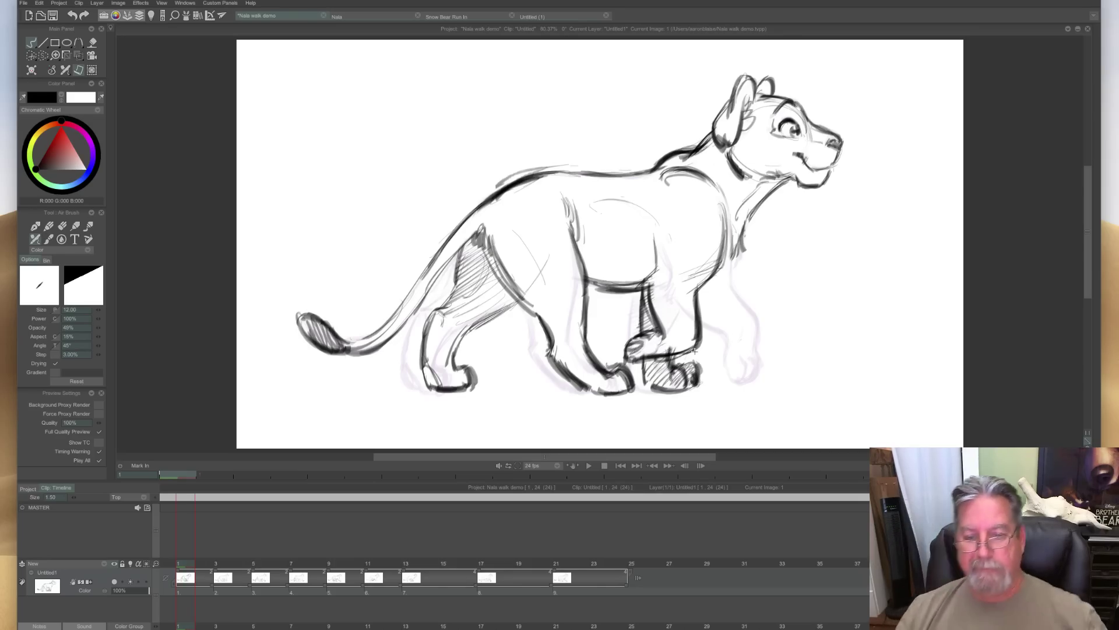
key(Tab)
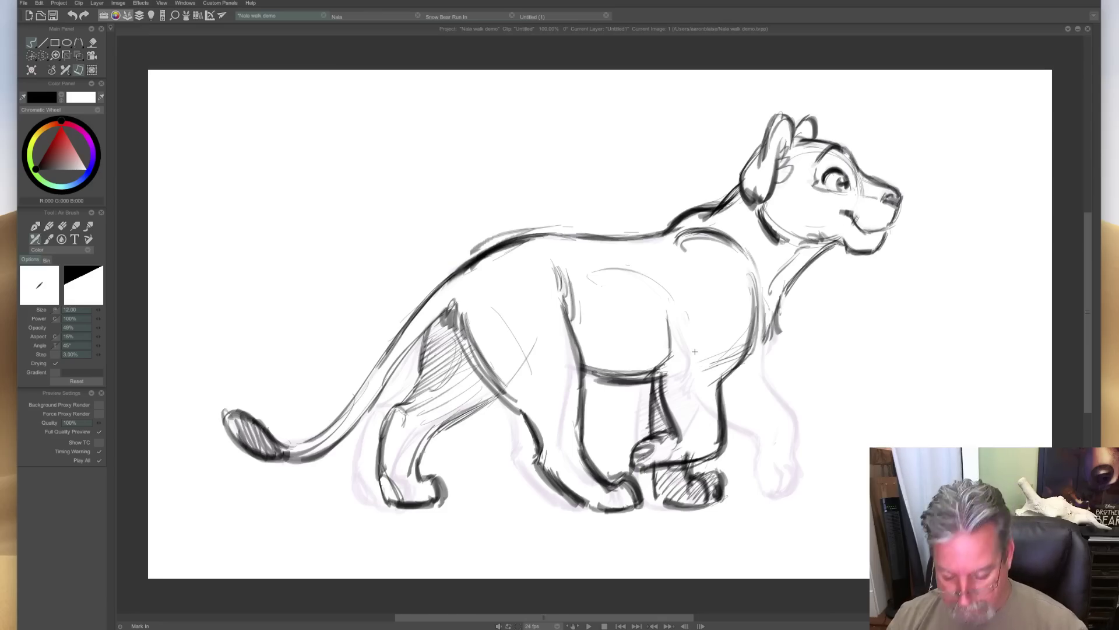
key(Tab)
Scrub the opening frames and play the walk to check the reworked near front leg.
drag(197, 564, 243, 596)
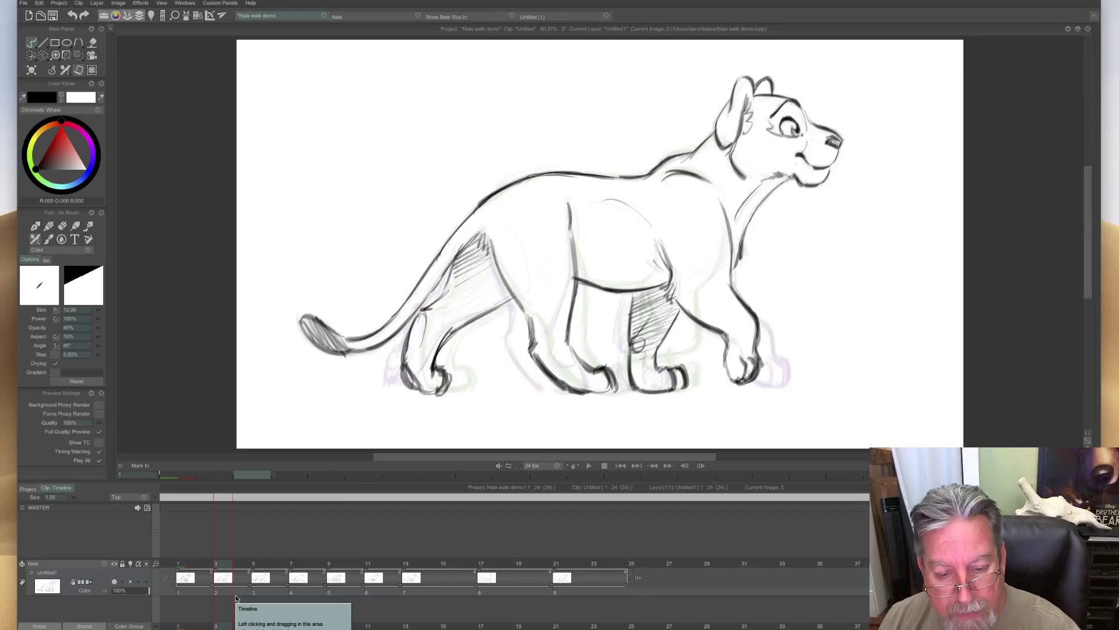
click(589, 466)
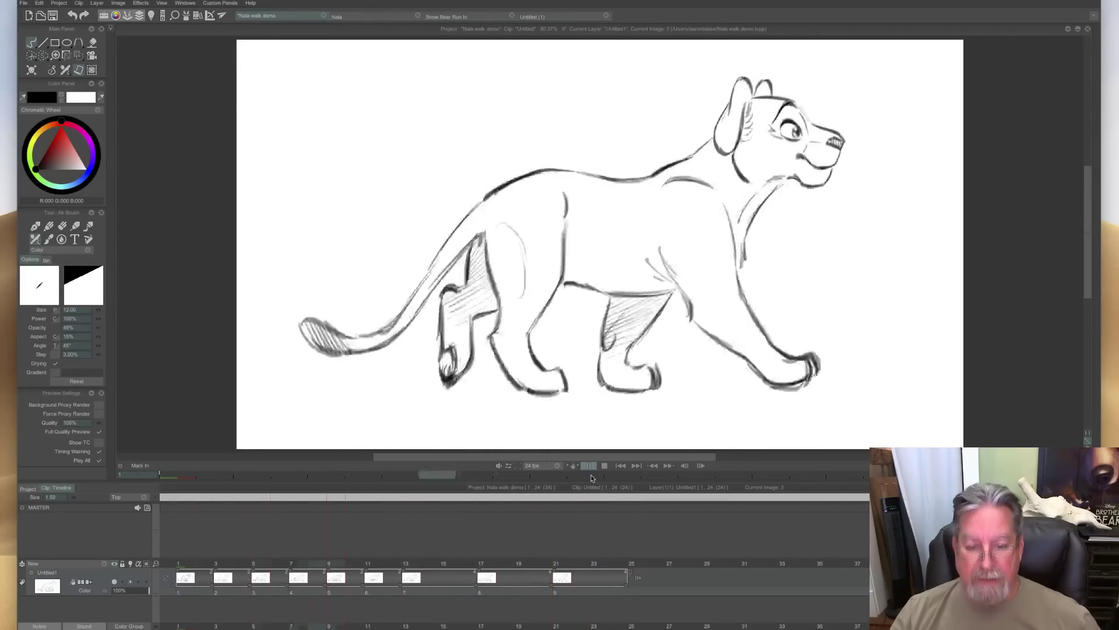
click(589, 466)
Go to frame 17 and draw the front contour of the near hind thigh down to the belly.
drag(242, 566, 493, 581)
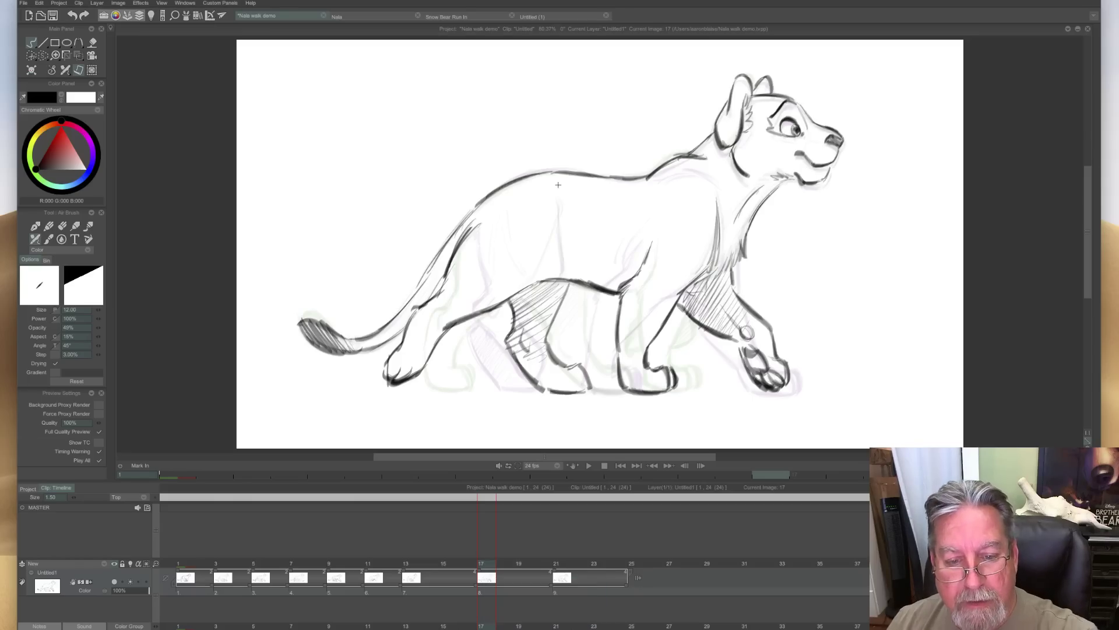
key(space)
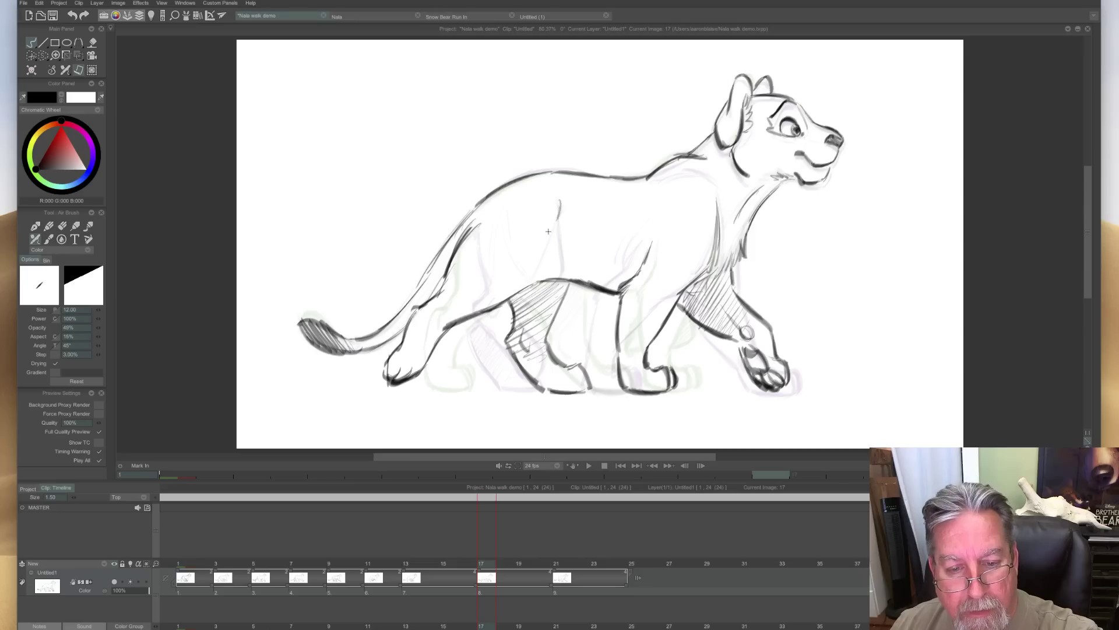
drag(551, 233, 526, 280)
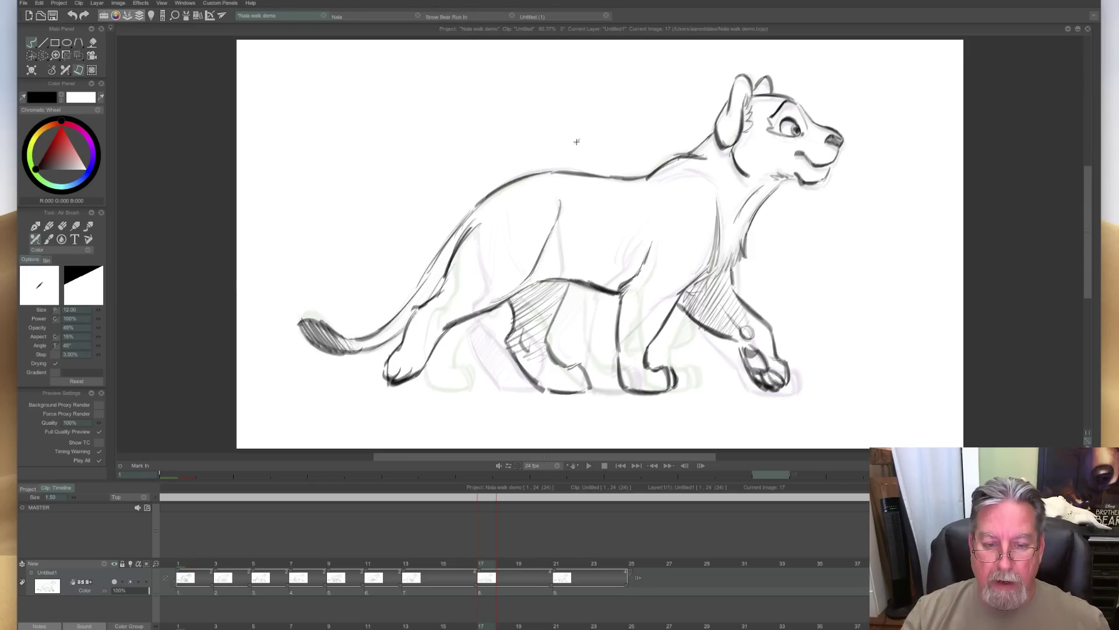
key(Tab)
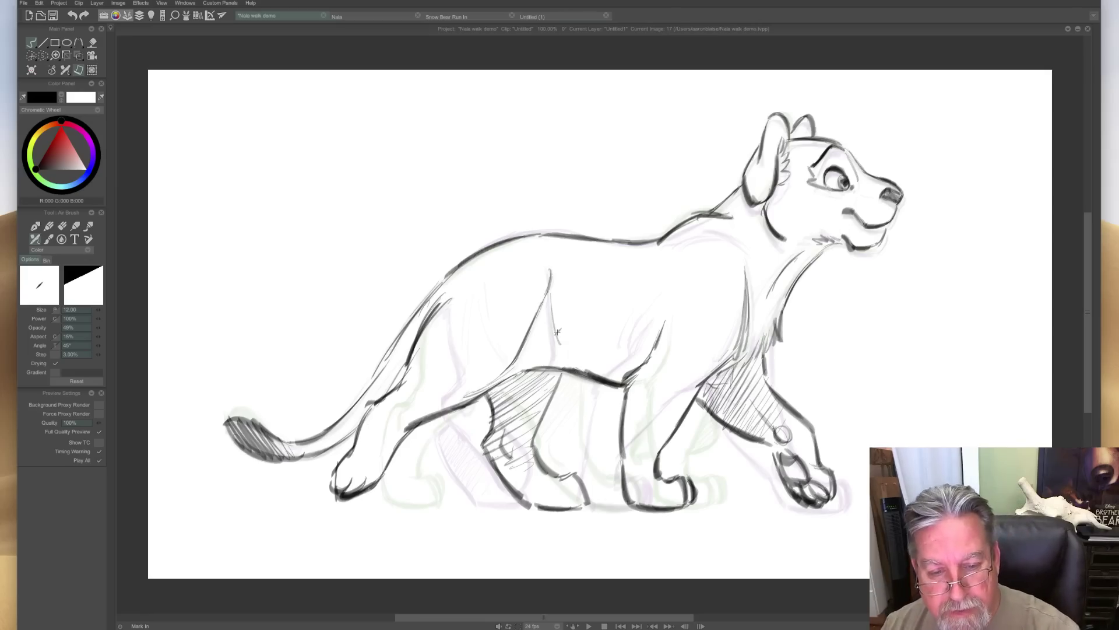
key(Tab)
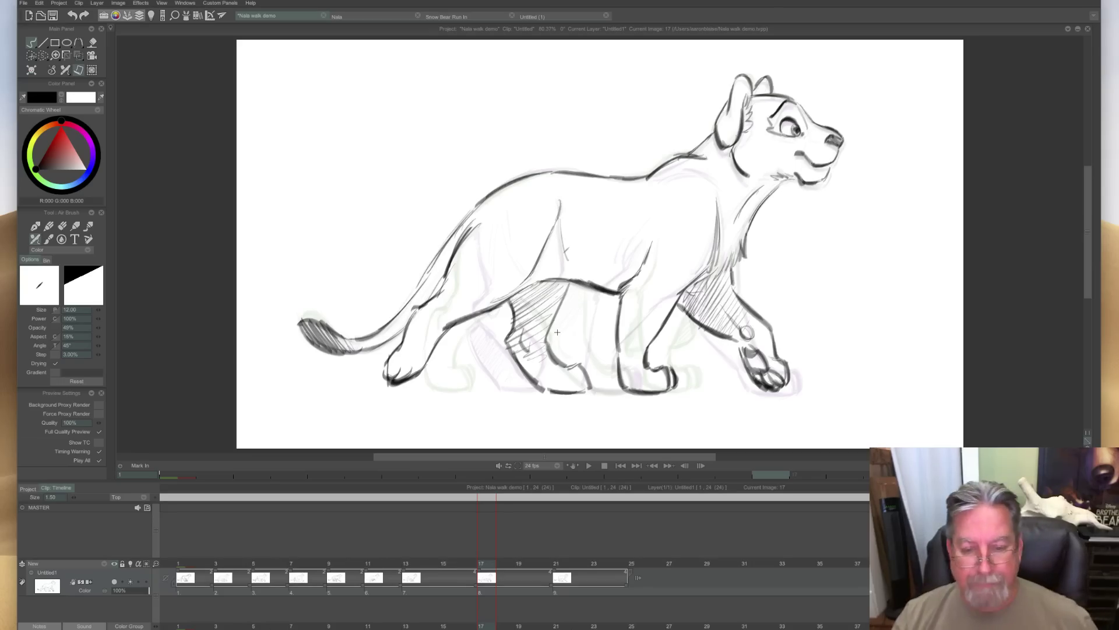
Flip and scrub between frames 1 and 7 to examine the spacing of the front legs.
key(Left)
key(Left)
key(Left)
key(Left)
key(Left)
key(Left)
key(Left)
key(Left)
key(Left)
key(Left)
key(Left)
key(Left)
key(Left)
key(Left)
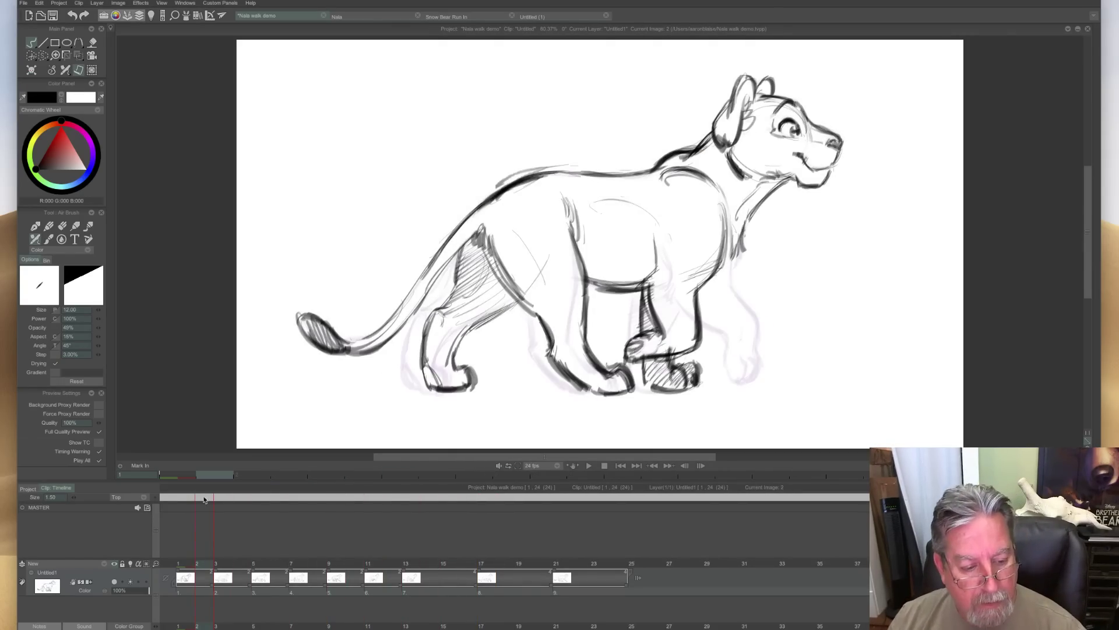
mouse_move(207, 560)
mouse_down()
mouse_move(178, 567)
mouse_move(270, 578)
mouse_move(293, 590)
mouse_move(204, 575)
mouse_move(281, 584)
mouse_move(204, 585)
mouse_move(295, 597)
mouse_up()
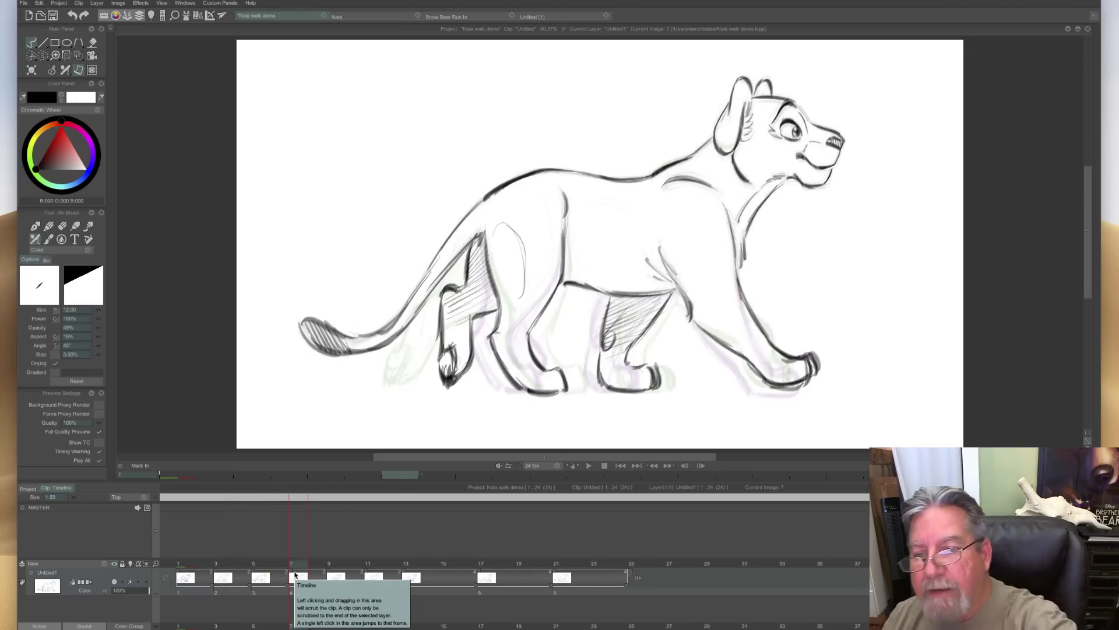
drag(297, 566, 179, 567)
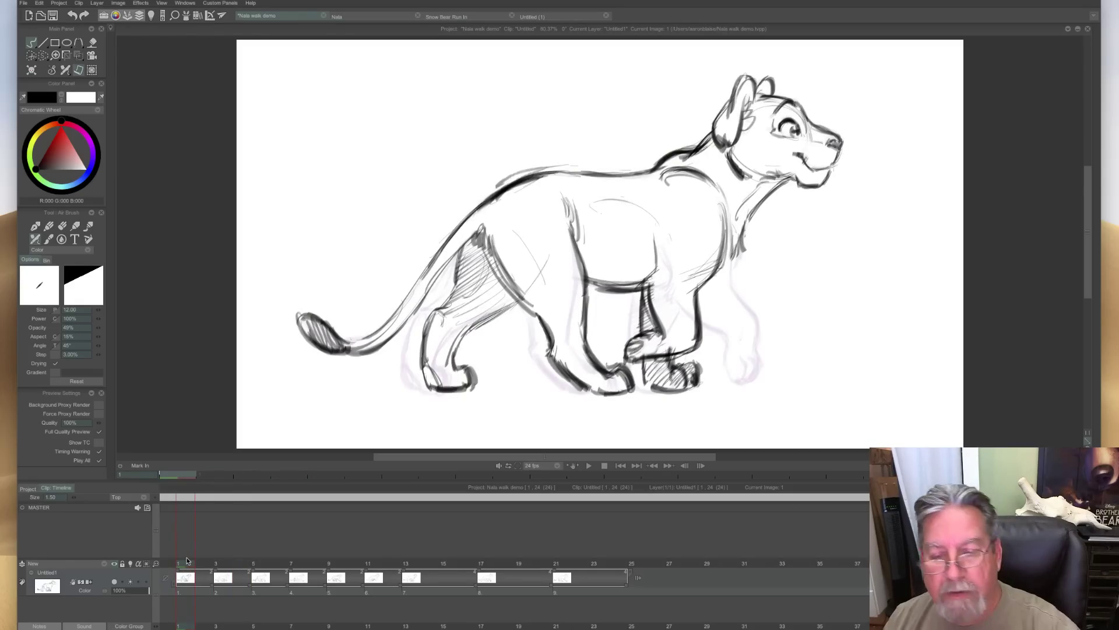
Write a circled 1 in front of the head on frame 1 and a circled number on frame 5.
mouse_move(914, 57)
mouse_down()
mouse_move(916, 74)
mouse_move(909, 58)
mouse_up()
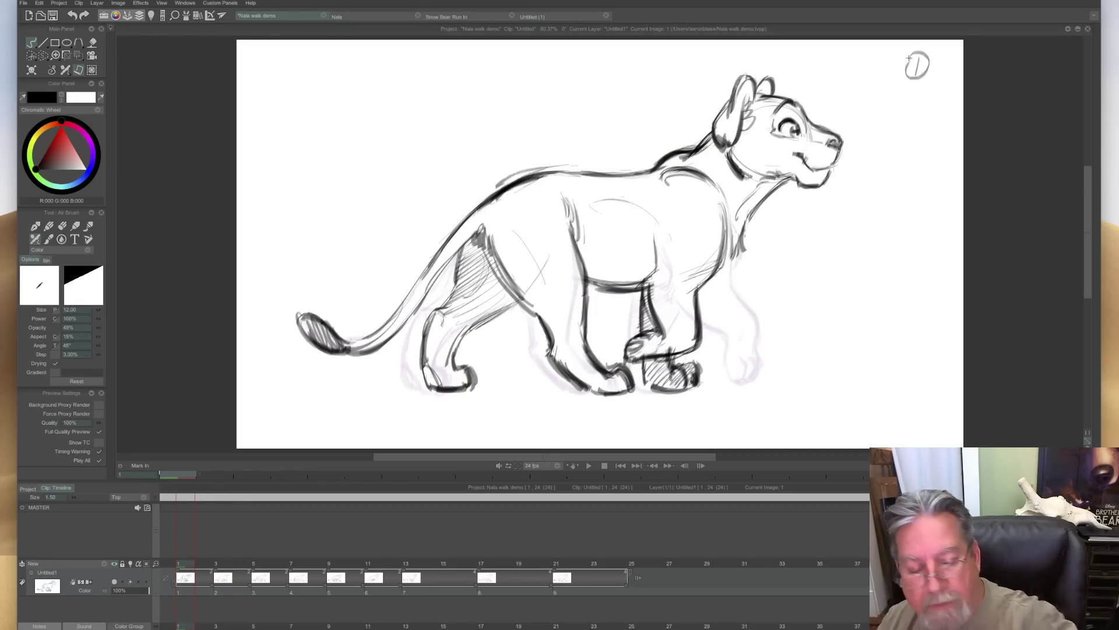
drag(193, 560, 259, 576)
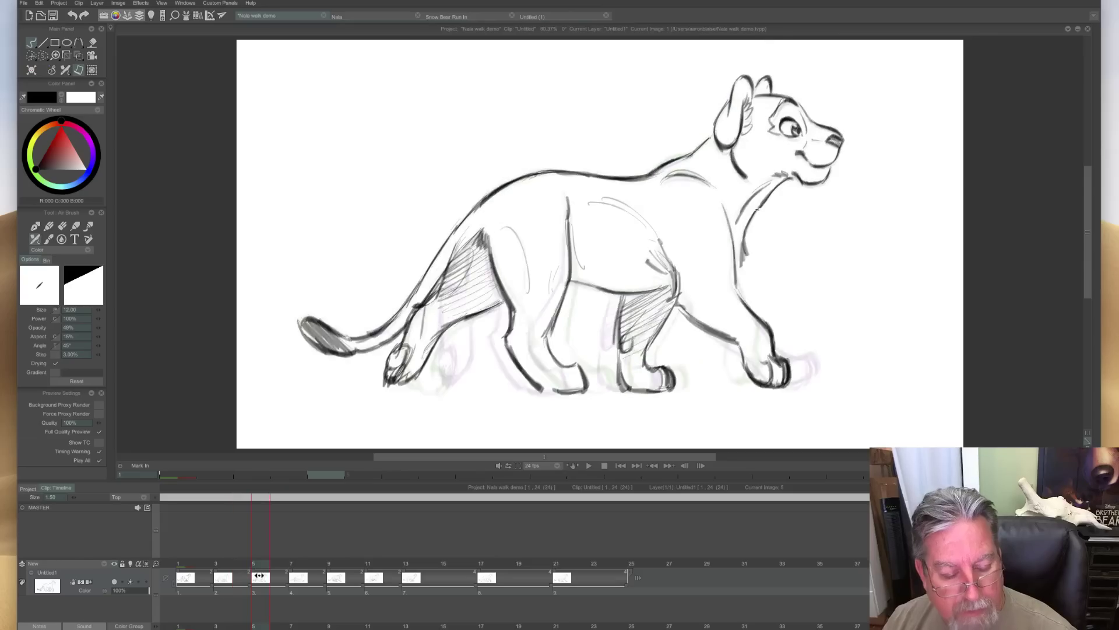
mouse_move(260, 575)
mouse_down()
mouse_move(169, 568)
mouse_move(263, 574)
mouse_up()
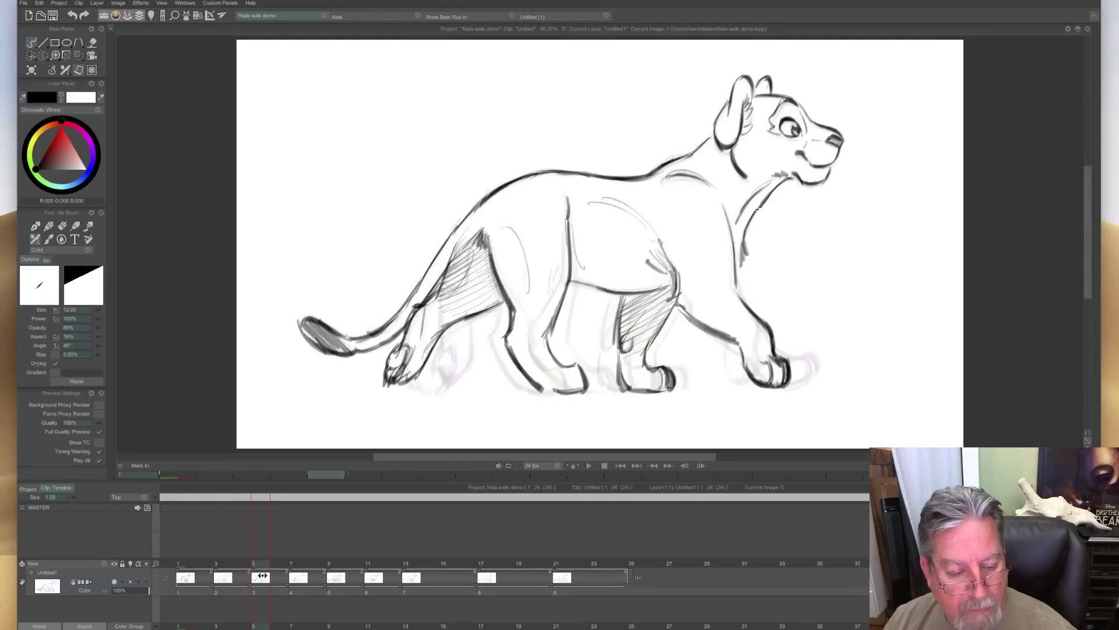
mouse_move(928, 58)
mouse_down()
mouse_move(924, 76)
mouse_move(918, 50)
mouse_up()
mouse_move(254, 567)
mouse_down()
mouse_move(182, 567)
mouse_move(297, 576)
mouse_move(186, 574)
mouse_move(265, 578)
mouse_move(216, 565)
mouse_up()
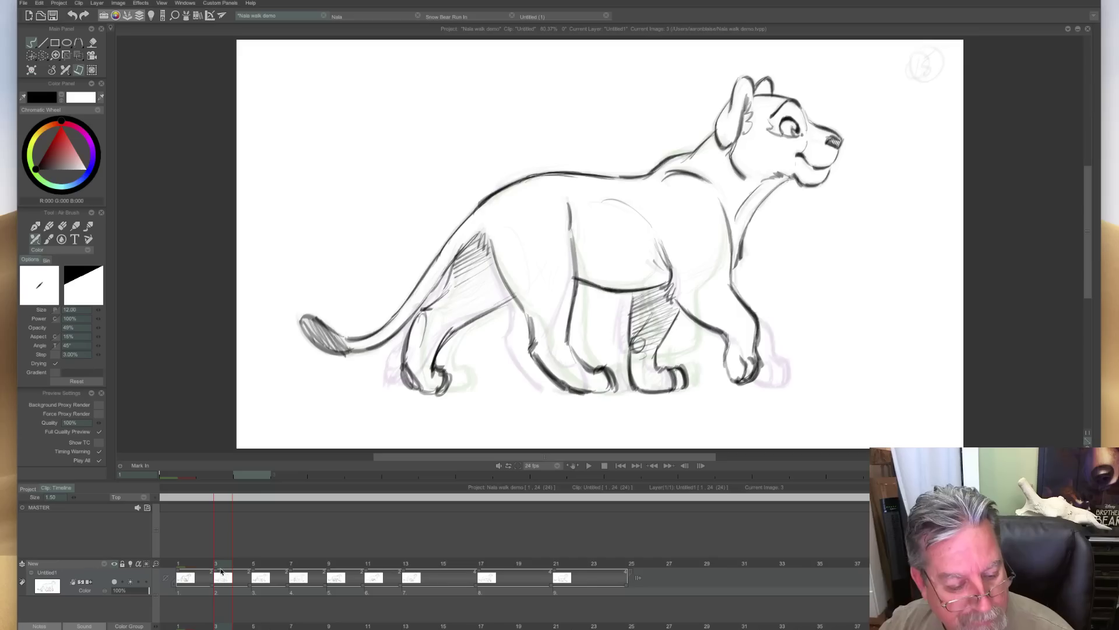
Draw a timing chart on frame 1 linking drawings 1, 3 and 5, with arcs marking even spacing.
drag(220, 566, 192, 567)
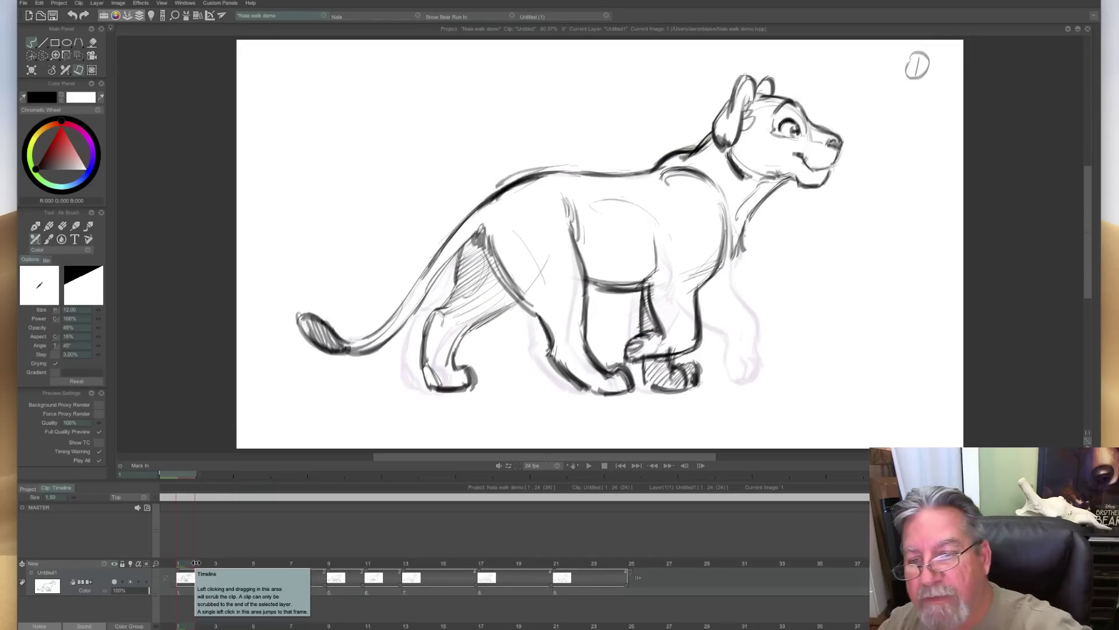
mouse_move(927, 53)
mouse_down()
mouse_move(929, 155)
mouse_move(899, 173)
mouse_move(916, 151)
mouse_up()
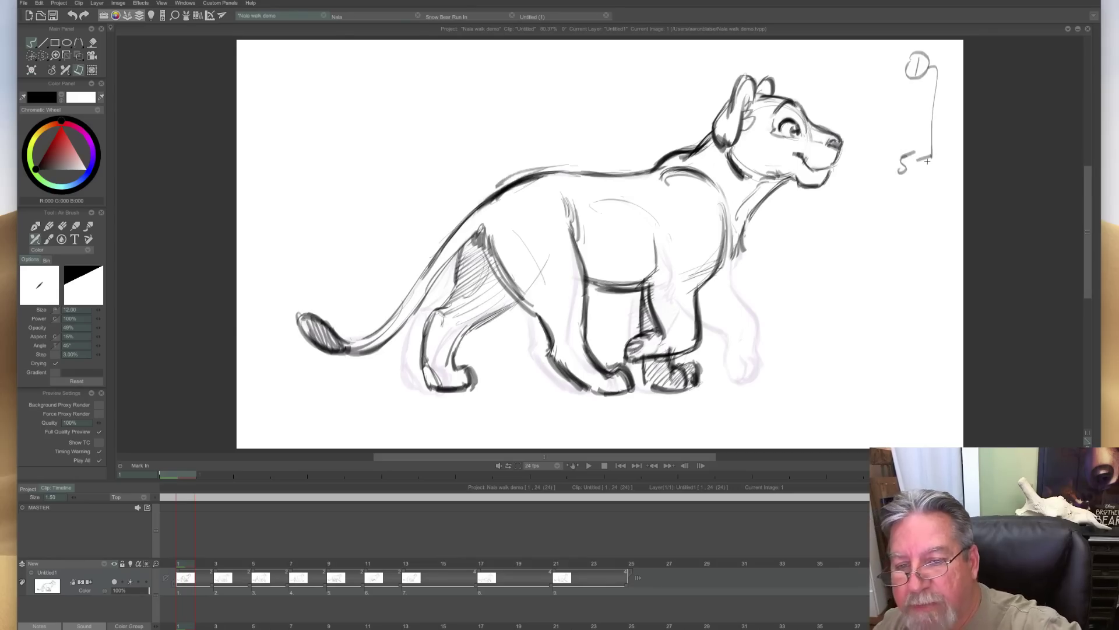
drag(937, 102, 907, 109)
mouse_move(938, 63)
mouse_down()
mouse_move(948, 127)
mouse_move(940, 153)
mouse_up()
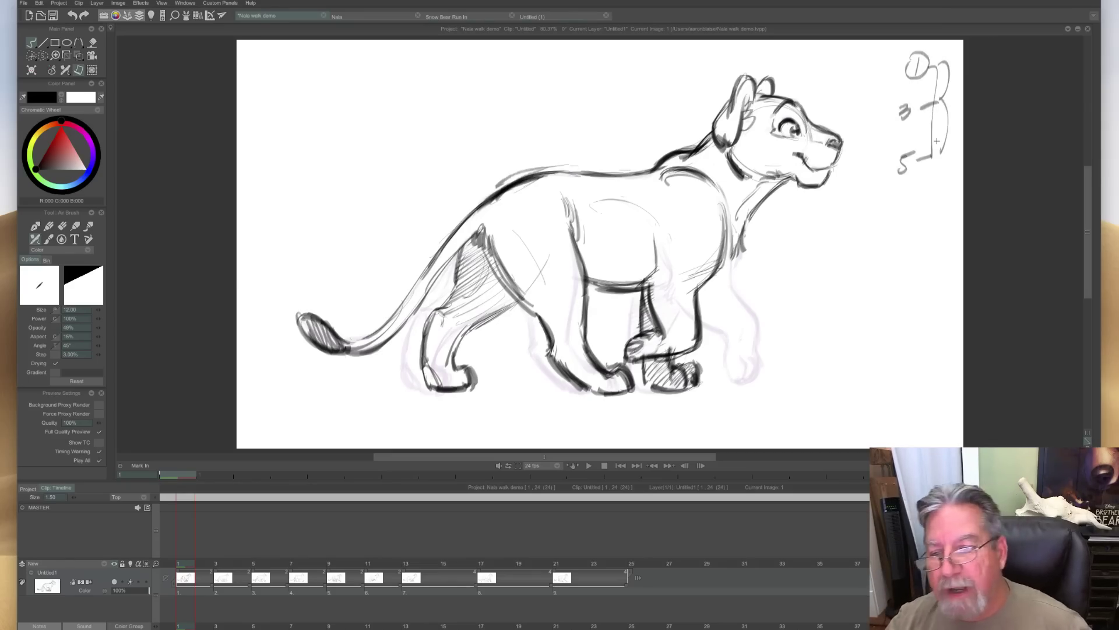
Label the front left foot below the chart and sketch a second timing chart for its spacing.
mouse_move(873, 200)
mouse_down()
mouse_move(885, 210)
mouse_move(947, 199)
mouse_up()
drag(867, 222, 911, 300)
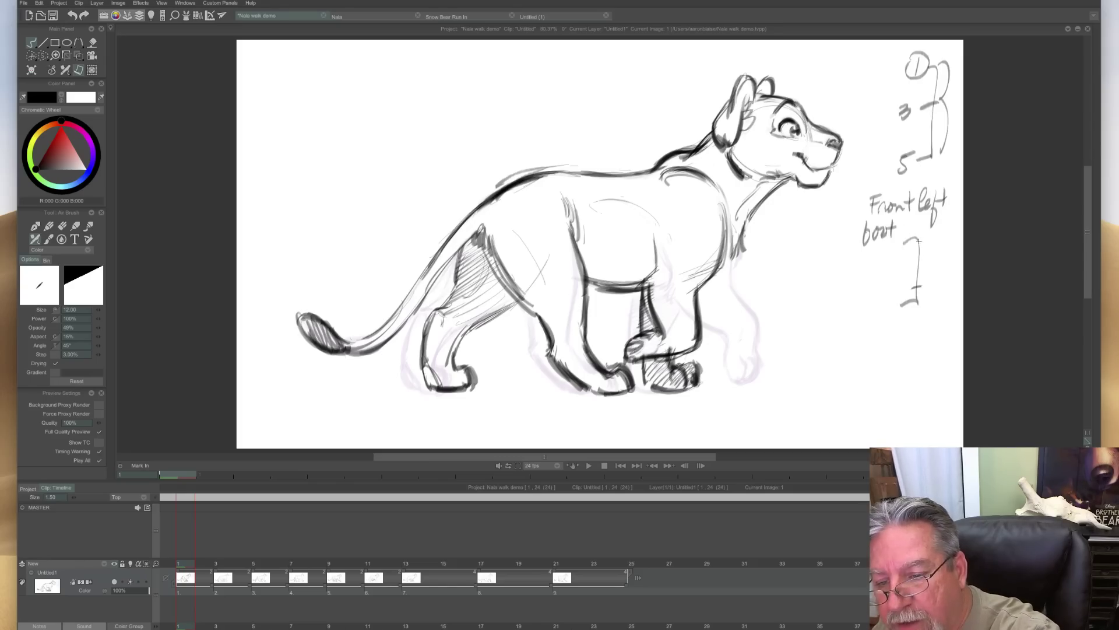
drag(920, 238, 919, 286)
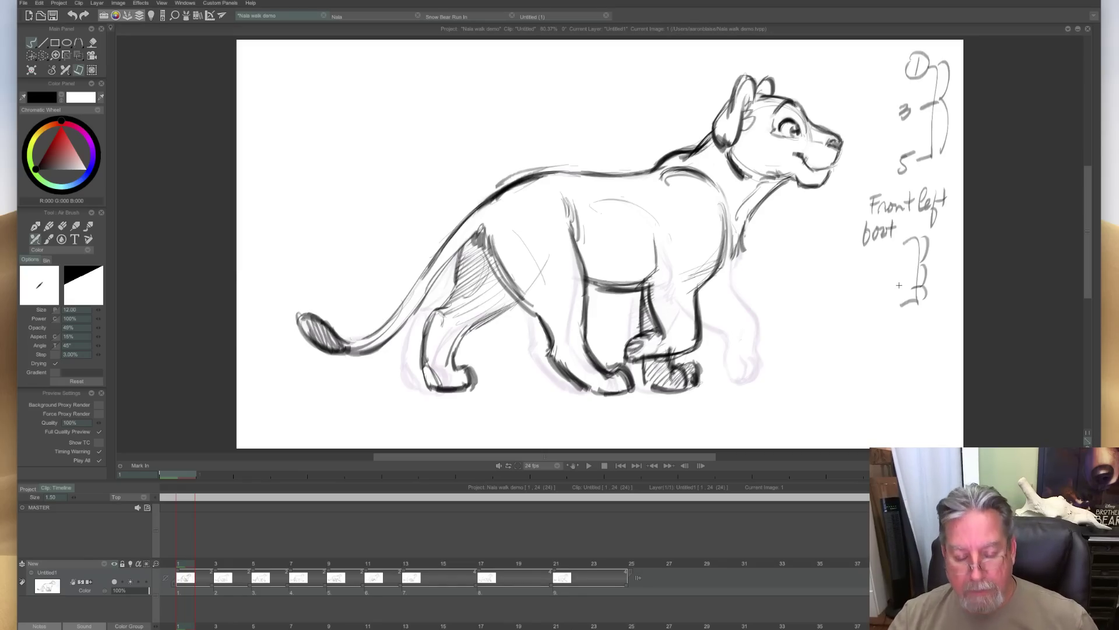
Scrub through the walk, return to frame 1 and erase the timing charts and handwritten notes.
click(245, 576)
mouse_move(254, 576)
mouse_down()
mouse_move(431, 582)
mouse_move(167, 594)
mouse_up()
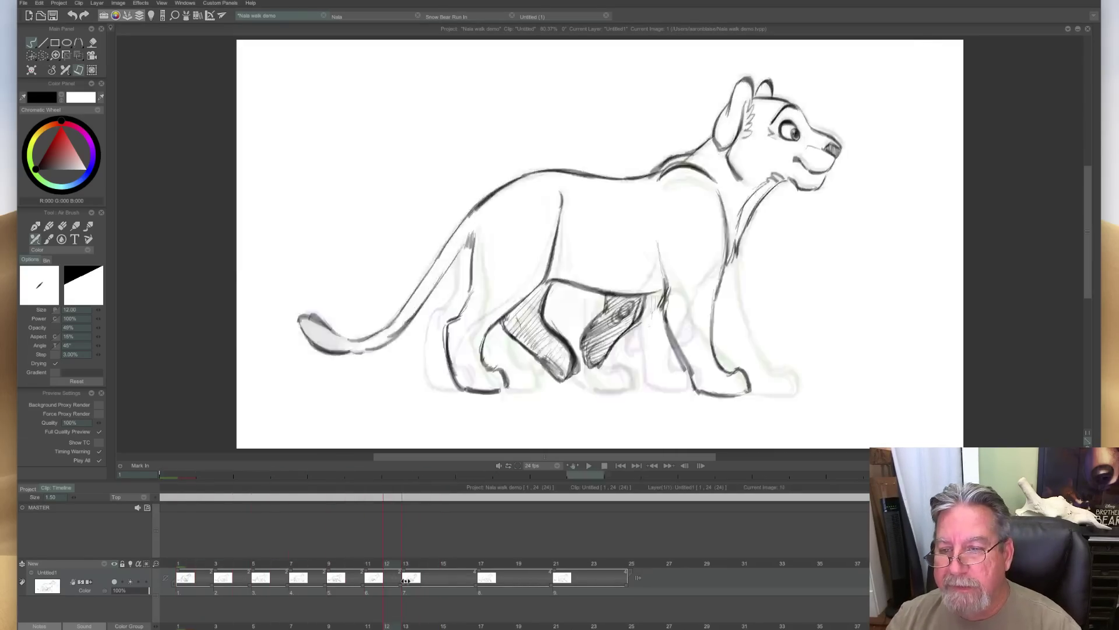
click(204, 575)
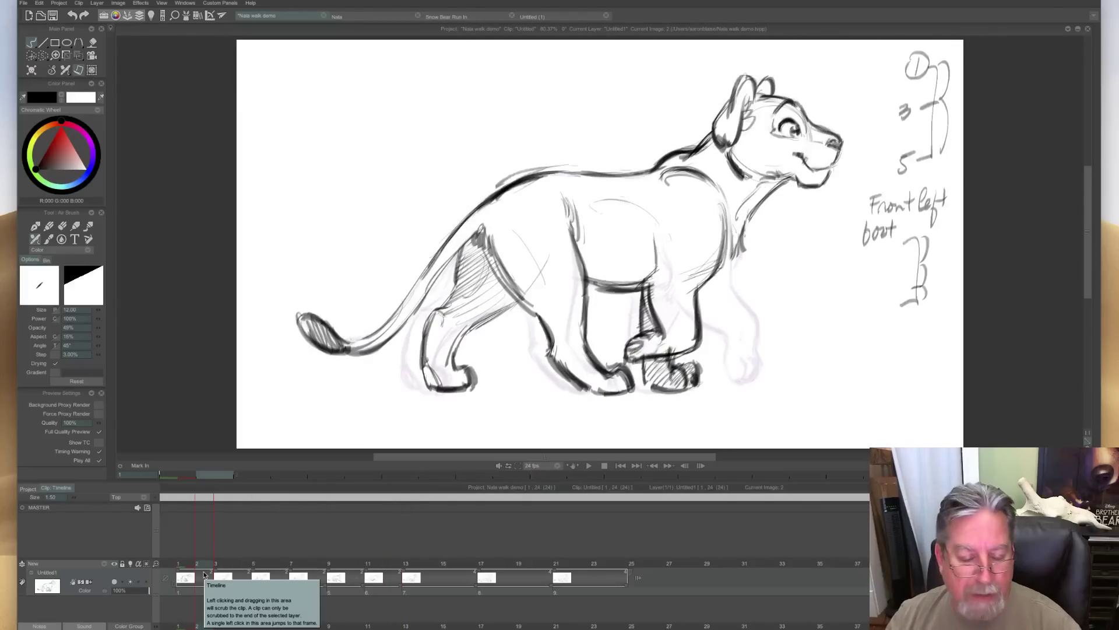
mouse_move(186, 565)
mouse_down()
mouse_move(328, 566)
mouse_move(471, 591)
mouse_move(183, 593)
mouse_move(506, 597)
mouse_move(218, 600)
mouse_move(473, 595)
mouse_move(189, 583)
mouse_up()
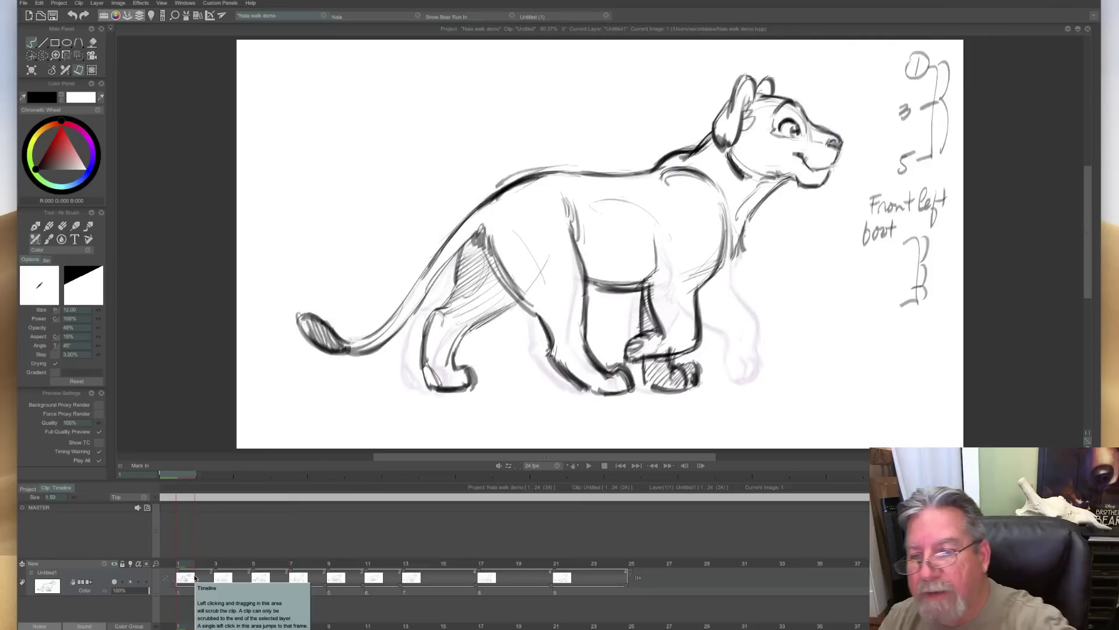
key(e)
mouse_move(936, 63)
mouse_down()
mouse_move(944, 103)
mouse_move(935, 164)
mouse_move(922, 57)
mouse_move(900, 174)
mouse_move(902, 126)
mouse_move(863, 239)
mouse_move(885, 201)
mouse_move(888, 232)
mouse_move(917, 213)
mouse_move(909, 260)
mouse_move(941, 208)
mouse_move(933, 248)
mouse_up()
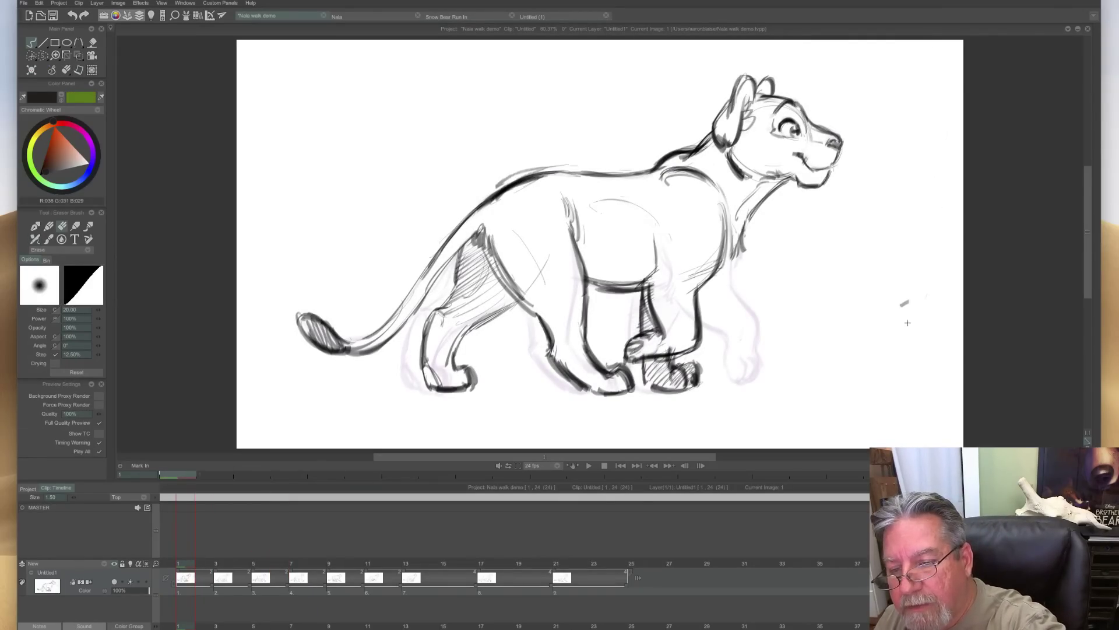
Add a blank drawing at frame 15 between the drawings on frames 13 and 17.
drag(187, 573, 445, 573)
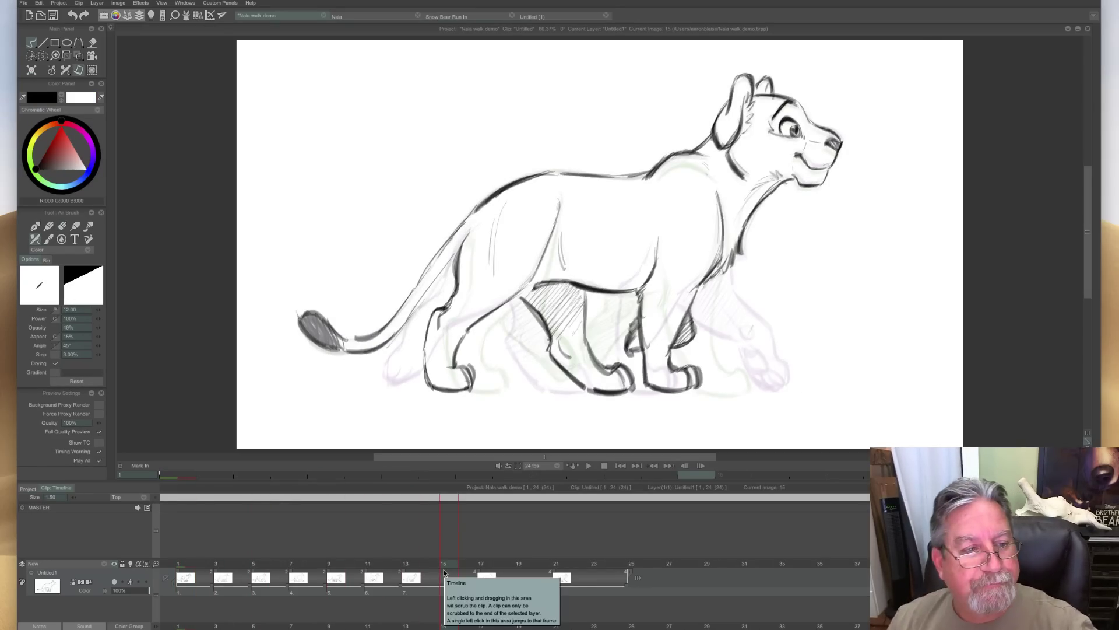
click(32, 71)
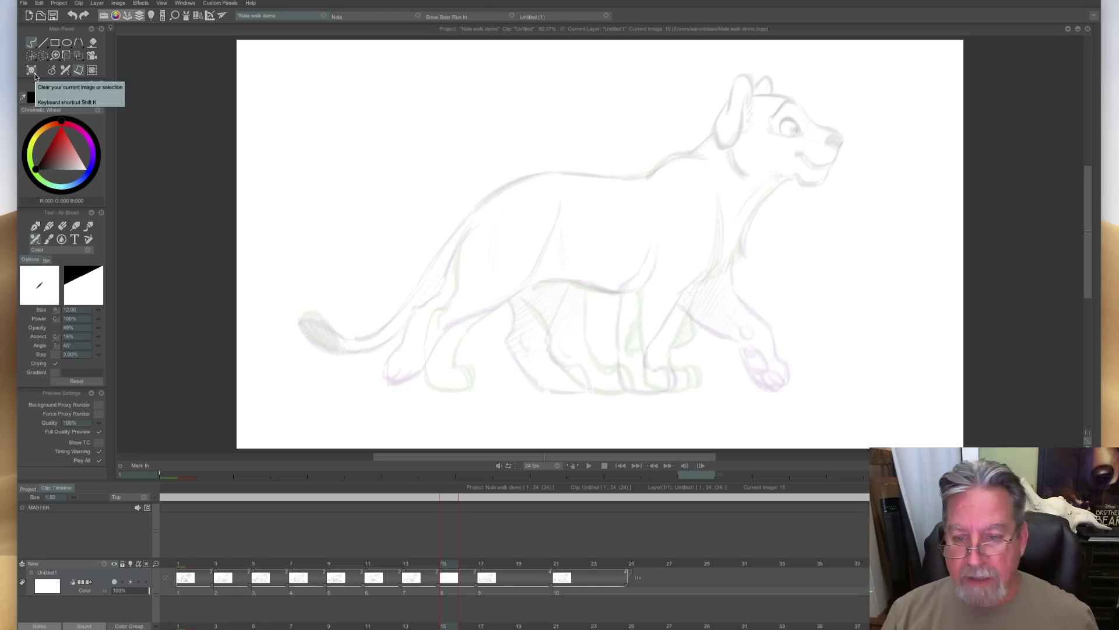
key(Tab)
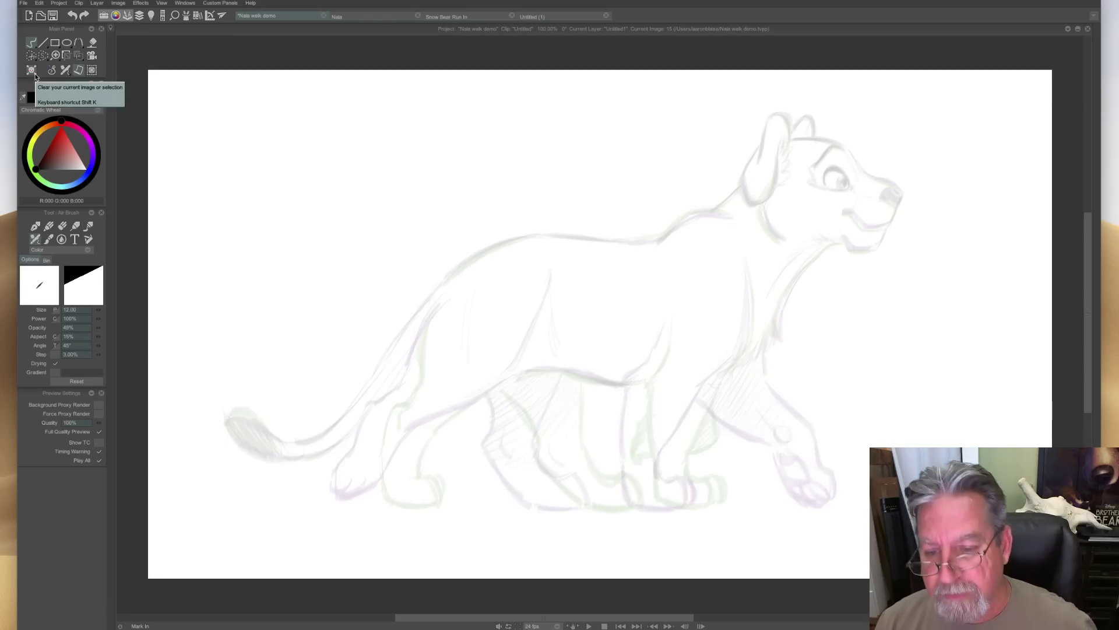
Draw the back line on frame 15 from the neck over the shoulders to the rump, between the ghosted poses.
key(Left)
mouse_move(740, 187)
mouse_down()
mouse_move(695, 213)
mouse_move(720, 214)
mouse_move(627, 242)
mouse_move(636, 243)
mouse_move(520, 239)
mouse_move(642, 240)
mouse_up()
drag(568, 239, 643, 241)
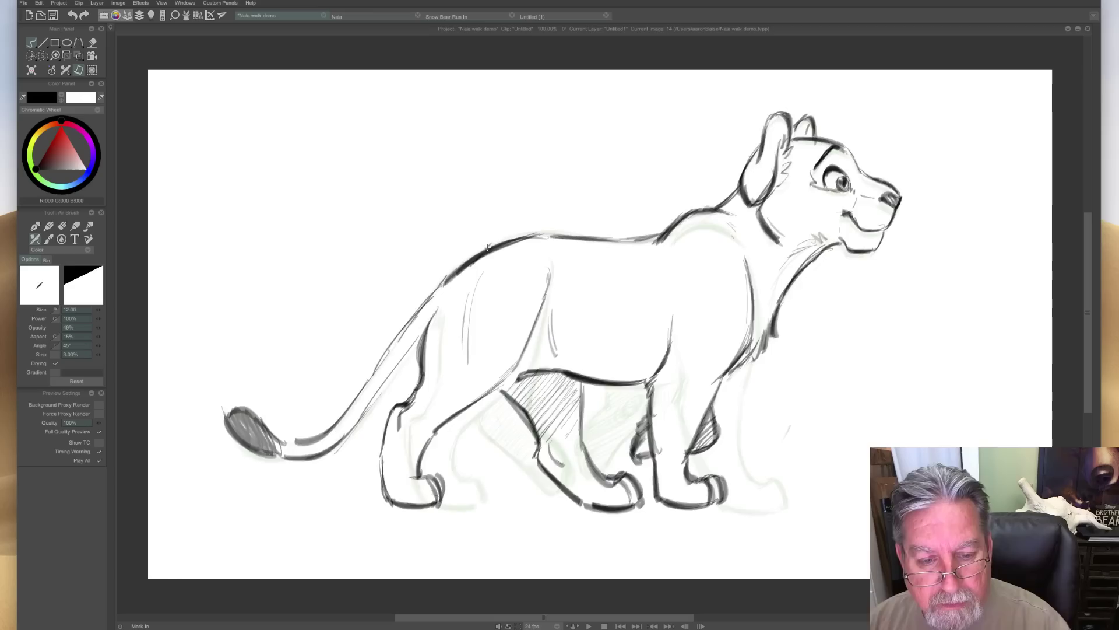
key(Right)
mouse_move(479, 259)
mouse_down()
mouse_move(453, 276)
mouse_move(500, 246)
mouse_move(437, 295)
mouse_up()
key(Left)
key(Right)
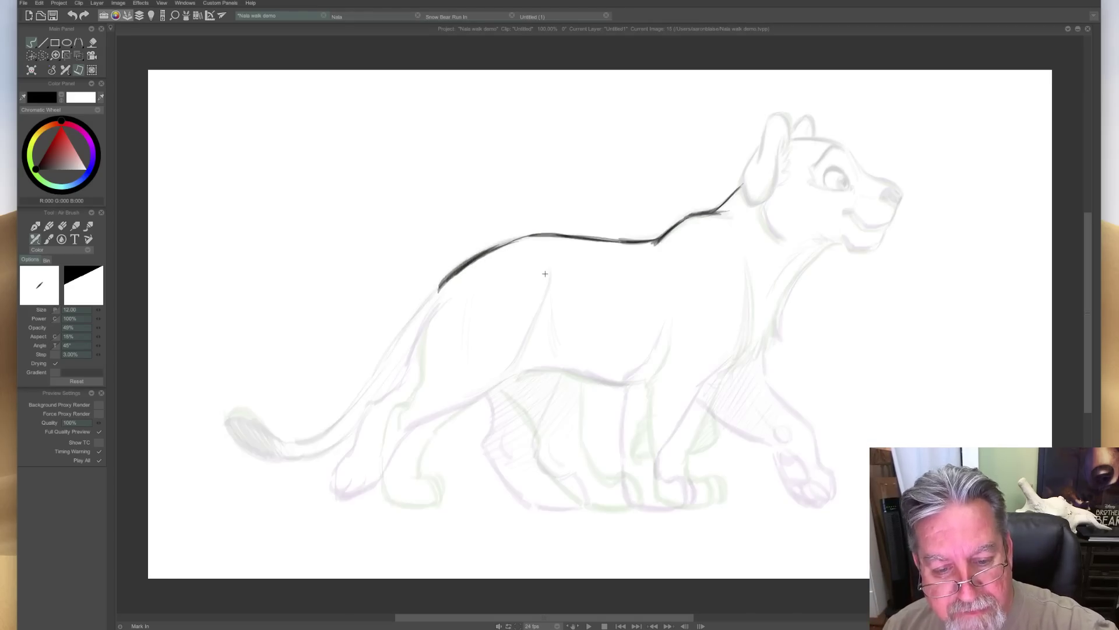
Draw the front contour of the near hind thigh down toward the hock and erase the stray end of the line.
key(Left)
mouse_move(550, 286)
mouse_down()
mouse_move(510, 372)
mouse_move(407, 430)
mouse_up()
key(Right)
key(Left)
key(Right)
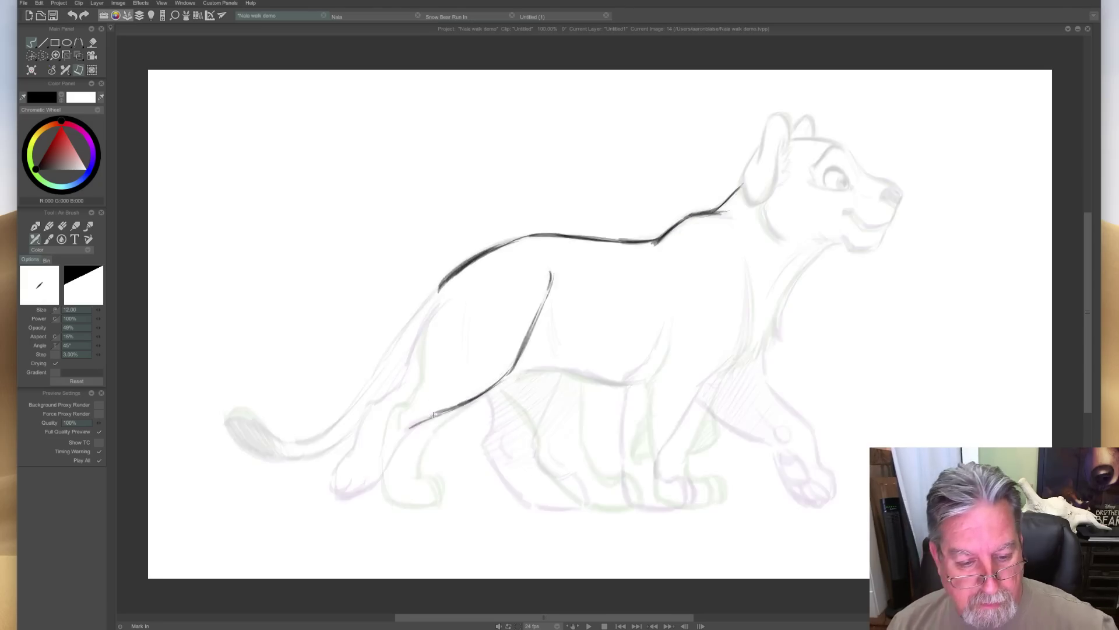
key(Left)
key(Right)
key(e)
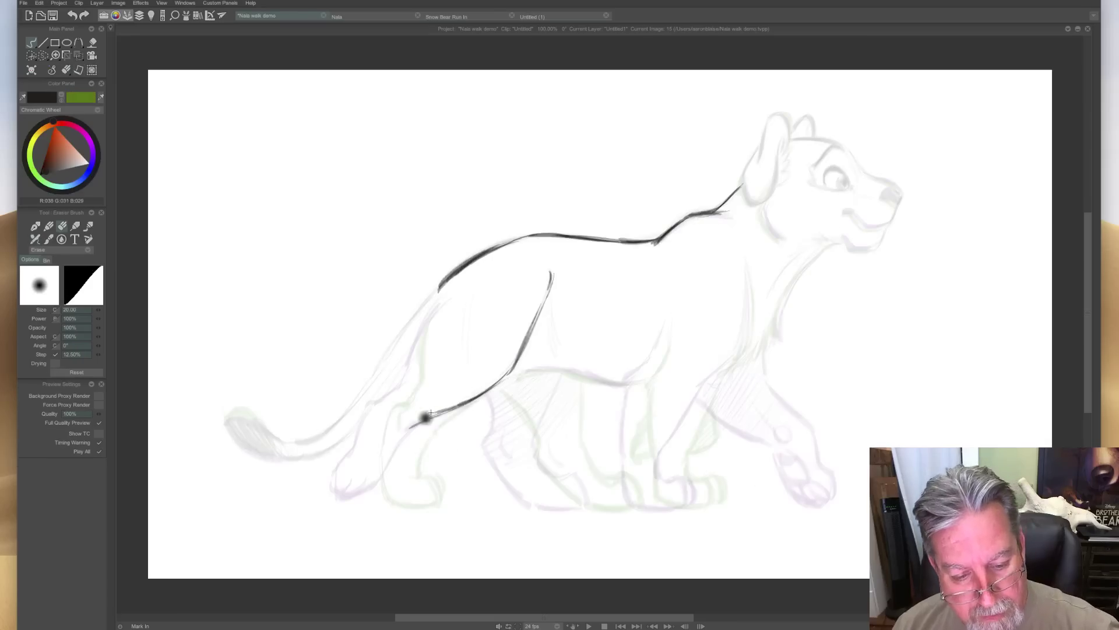
drag(425, 418, 449, 410)
key(Left)
key(Right)
key(e)
Continue the front contour of the near hind leg down to the foot and draw the curled toes.
mouse_move(496, 382)
mouse_down()
mouse_move(446, 409)
mouse_move(395, 473)
mouse_up()
mouse_move(418, 435)
mouse_down()
mouse_move(396, 471)
mouse_move(398, 460)
mouse_move(402, 503)
mouse_up()
drag(404, 478, 401, 508)
key(Left)
key(Right)
Draw the rear contour of the near hind leg from the rump past the hock and close the paw.
mouse_move(437, 300)
mouse_down()
mouse_move(406, 386)
mouse_move(413, 377)
mouse_move(399, 396)
mouse_move(382, 393)
mouse_move(391, 402)
mouse_move(372, 440)
mouse_up()
mouse_move(395, 403)
mouse_down()
mouse_move(367, 465)
mouse_move(365, 446)
mouse_move(372, 433)
mouse_move(363, 478)
mouse_move(377, 504)
mouse_move(363, 497)
mouse_move(395, 507)
mouse_up()
drag(385, 482, 397, 507)
key(Left)
key(Right)
key(Right)
key(Left)
key(Left)
Draw the belly line on frame 15 from the hind thigh to the elbow and the rear contour of the near front leg.
key(Right)
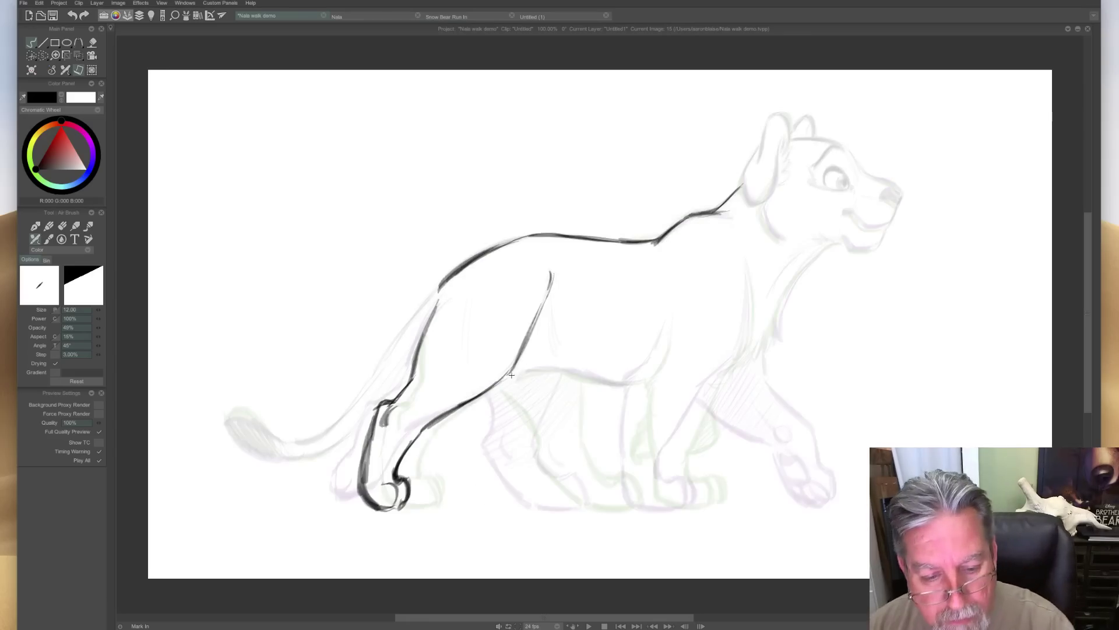
mouse_move(508, 378)
mouse_down()
mouse_move(554, 371)
mouse_move(629, 385)
mouse_up()
key(Left)
key(Right)
mouse_move(667, 321)
mouse_down()
mouse_move(637, 380)
mouse_move(647, 377)
mouse_move(641, 490)
mouse_up()
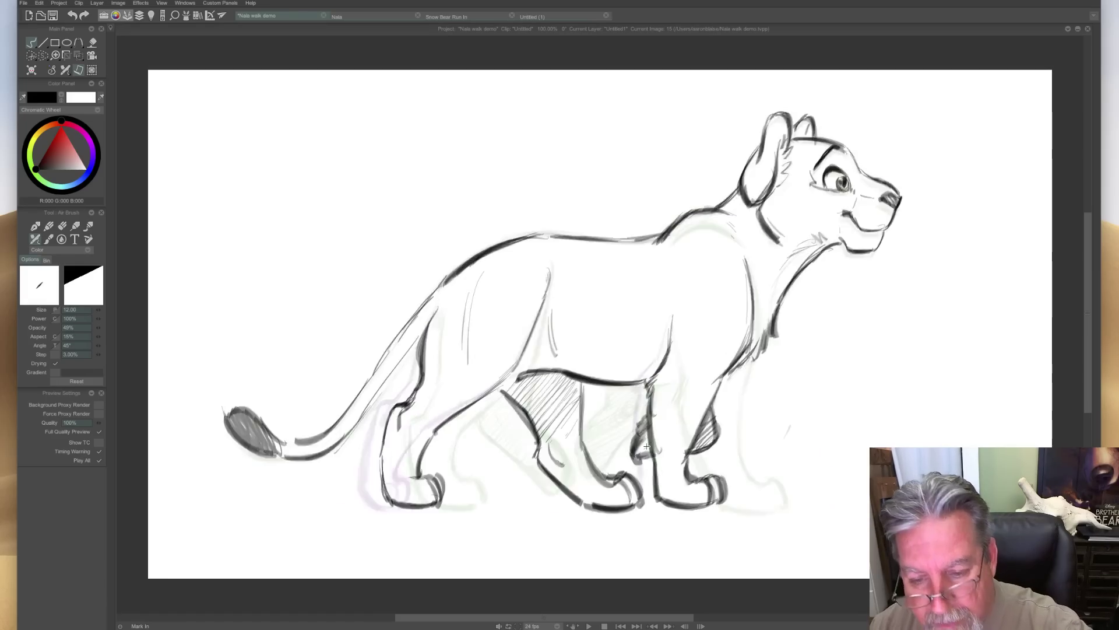
key(Right)
Draw the shoulder front and the front contour of the near front leg down to a closed paw on the ground.
mouse_move(747, 279)
mouse_down()
mouse_move(746, 345)
mouse_move(712, 379)
mouse_move(677, 451)
mouse_up()
mouse_move(708, 382)
mouse_down()
mouse_move(675, 474)
mouse_move(674, 440)
mouse_move(659, 485)
mouse_move(642, 494)
mouse_move(666, 505)
mouse_move(692, 480)
mouse_move(712, 502)
mouse_move(706, 478)
mouse_move(675, 467)
mouse_move(708, 498)
mouse_move(706, 486)
mouse_move(708, 502)
mouse_move(708, 488)
mouse_move(707, 503)
mouse_move(656, 504)
mouse_up()
key(Left)
key(Right)
key(Left)
key(Right)
key(Left)
key(Right)
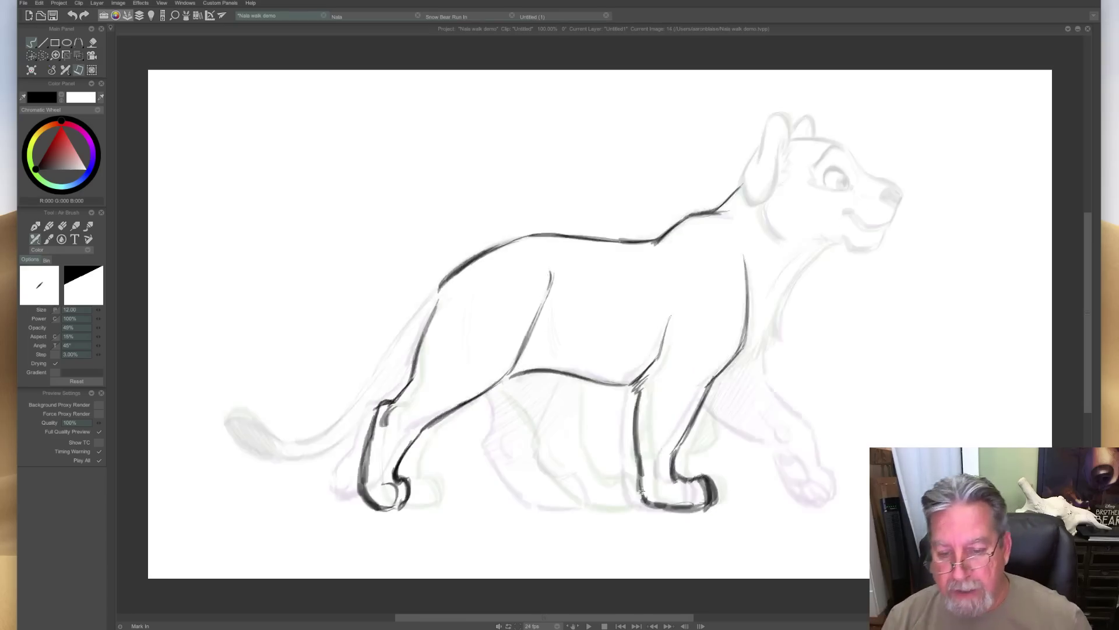
Draw the jagged chest fur between the neck and the near front leg, comparing it with the neighbouring frames.
key(Left)
key(Right)
key(Left)
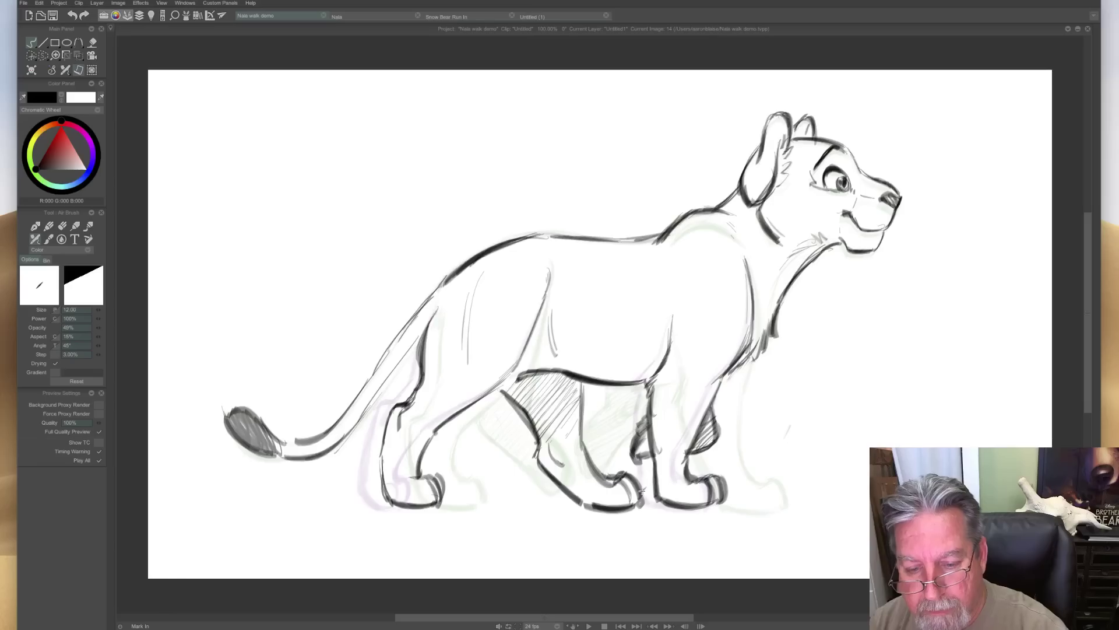
key(Right)
key(Left)
key(Right)
mouse_move(775, 315)
mouse_down()
mouse_move(769, 322)
mouse_move(739, 355)
mouse_up()
key(Left)
key(Right)
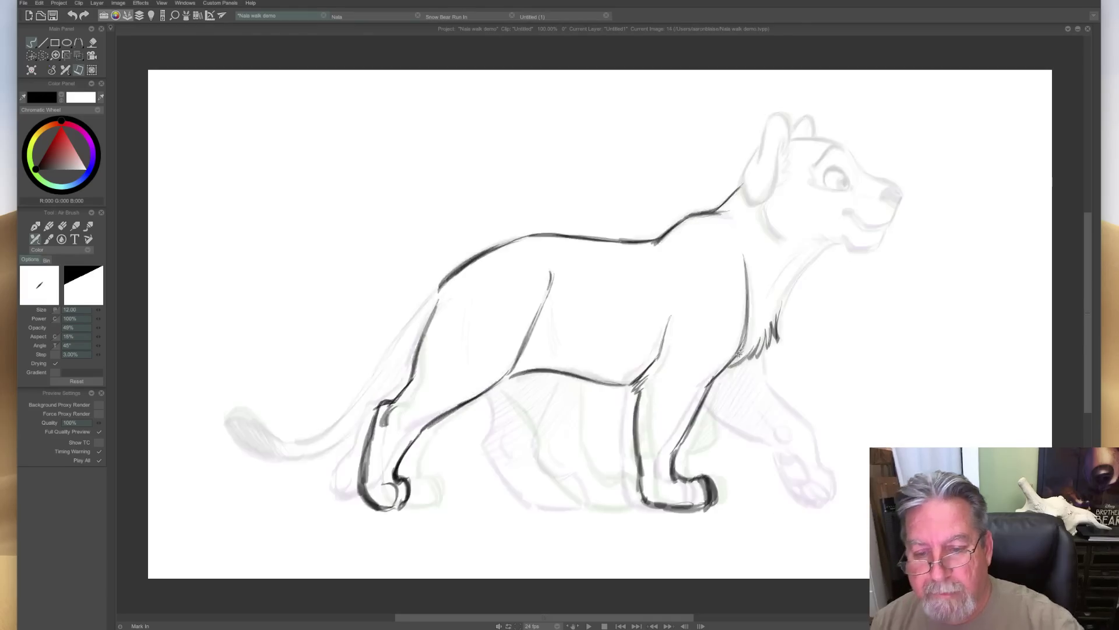
key(Left)
key(Right)
key(Left)
key(Right)
Draw the front contour of the far hind leg from the belly down to the toes.
drag(570, 377, 562, 426)
key(Left)
key(Right)
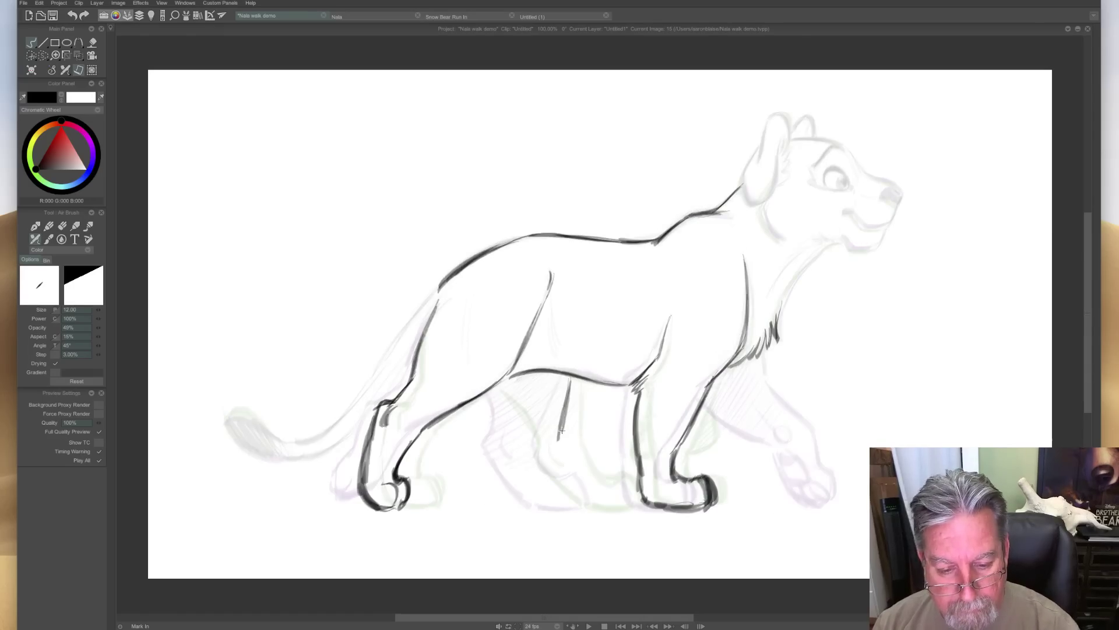
mouse_move(559, 428)
mouse_down()
mouse_move(567, 458)
mouse_move(618, 509)
mouse_up()
key(Left)
key(Right)
Draw the rear contour of the far hind leg past the hock to the heel and close the sole.
mouse_move(493, 393)
mouse_down()
mouse_move(513, 424)
mouse_move(515, 458)
mouse_move(566, 508)
mouse_up()
key(Left)
key(Right)
key(Left)
key(Right)
drag(532, 441, 539, 468)
key(Left)
key(Right)
Hatch the far hind leg from the belly down to the hock to mark it as the far side.
mouse_move(529, 368)
mouse_down()
mouse_move(510, 414)
mouse_move(557, 386)
mouse_move(526, 432)
mouse_move(562, 414)
mouse_move(526, 459)
mouse_move(558, 475)
mouse_up()
key(Left)
key(Right)
key(Left)
key(Right)
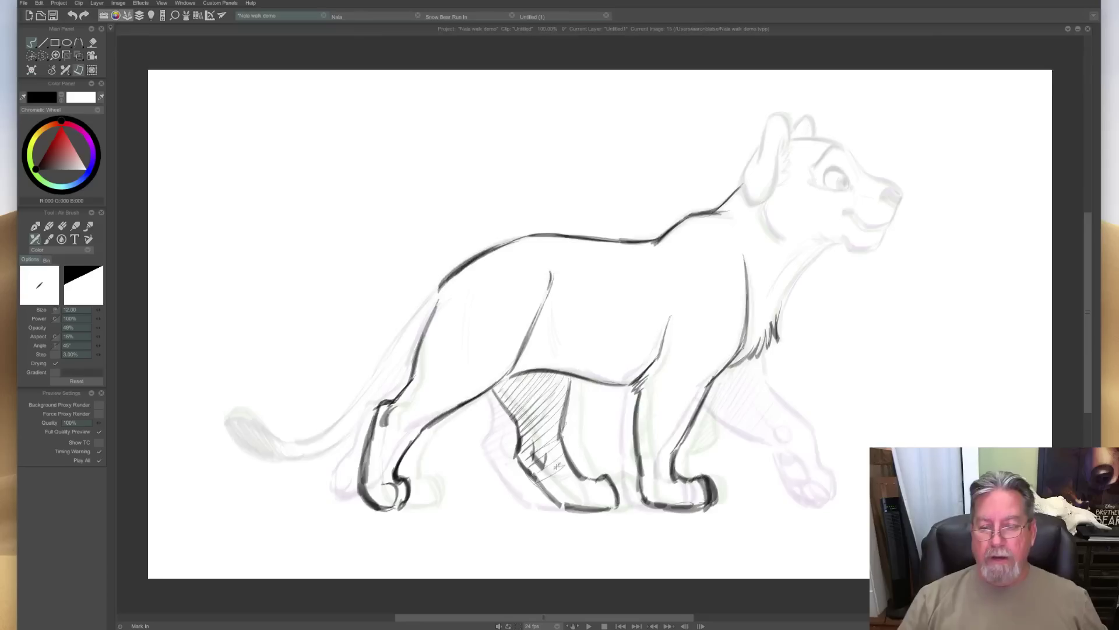
key(Left)
key(Right)
key(Left)
key(Right)
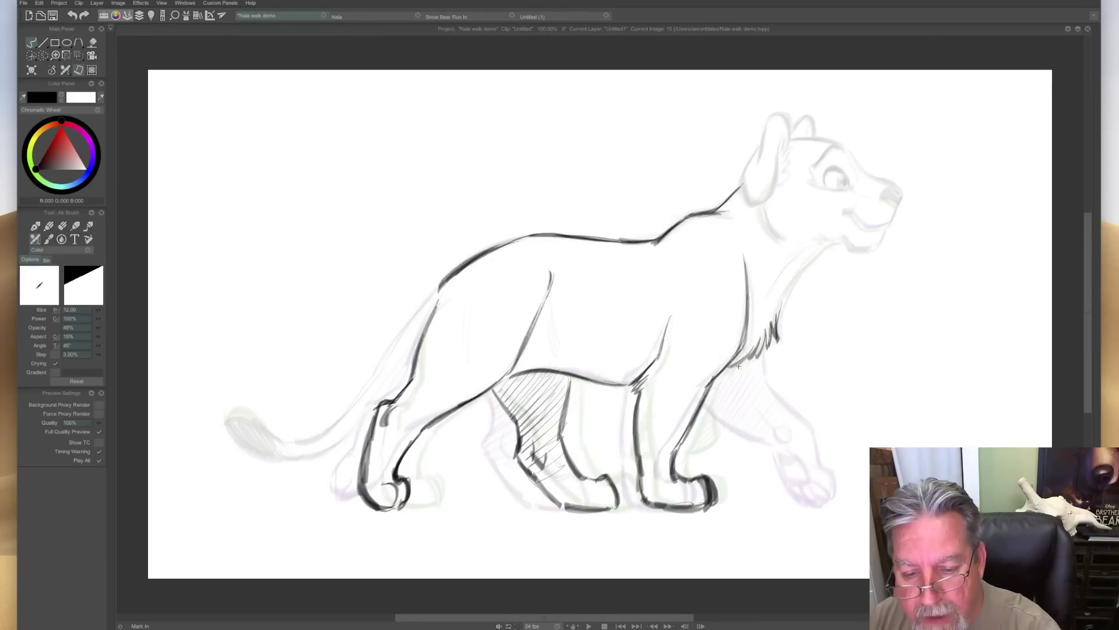
Draw the front contour of the lifted far front leg from the chest over the bent wrist.
mouse_move(738, 376)
mouse_down()
mouse_move(778, 438)
mouse_move(757, 480)
mouse_up()
key(Left)
key(Right)
key(Left)
key(Right)
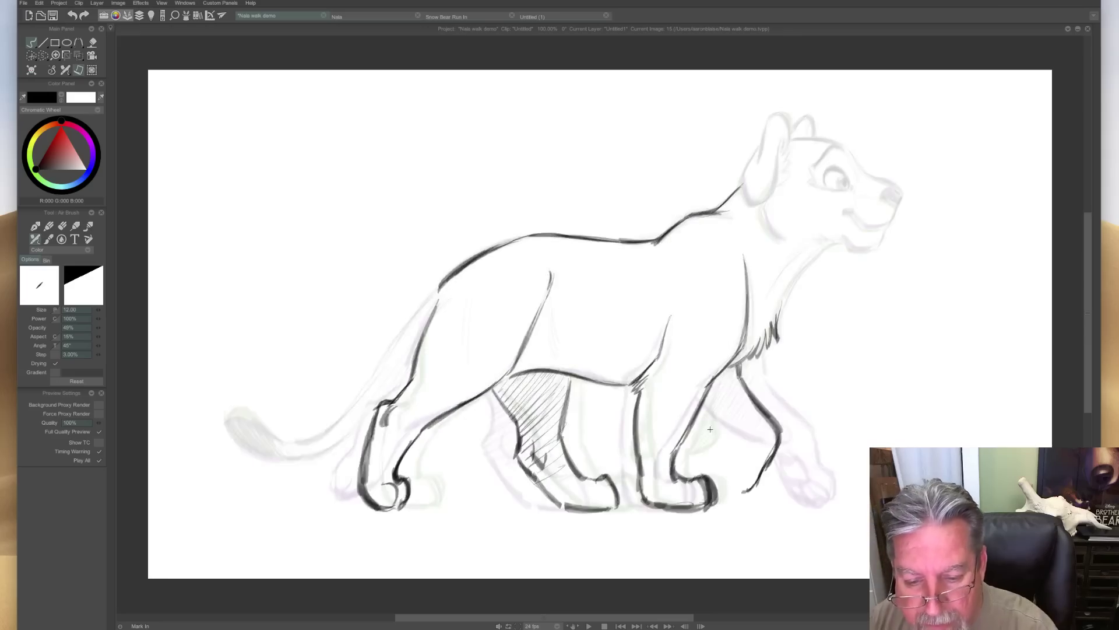
Draw the underside of the far front leg and its folded-back paw with toe pads.
mouse_move(695, 417)
mouse_down()
mouse_move(727, 435)
mouse_move(758, 427)
mouse_up()
mouse_move(763, 466)
mouse_down()
mouse_move(740, 464)
mouse_move(730, 484)
mouse_move(750, 459)
mouse_move(738, 473)
mouse_move(751, 478)
mouse_move(728, 494)
mouse_move(730, 468)
mouse_move(717, 487)
mouse_up()
mouse_move(738, 441)
mouse_down()
mouse_move(726, 462)
mouse_move(758, 447)
mouse_move(742, 445)
mouse_up()
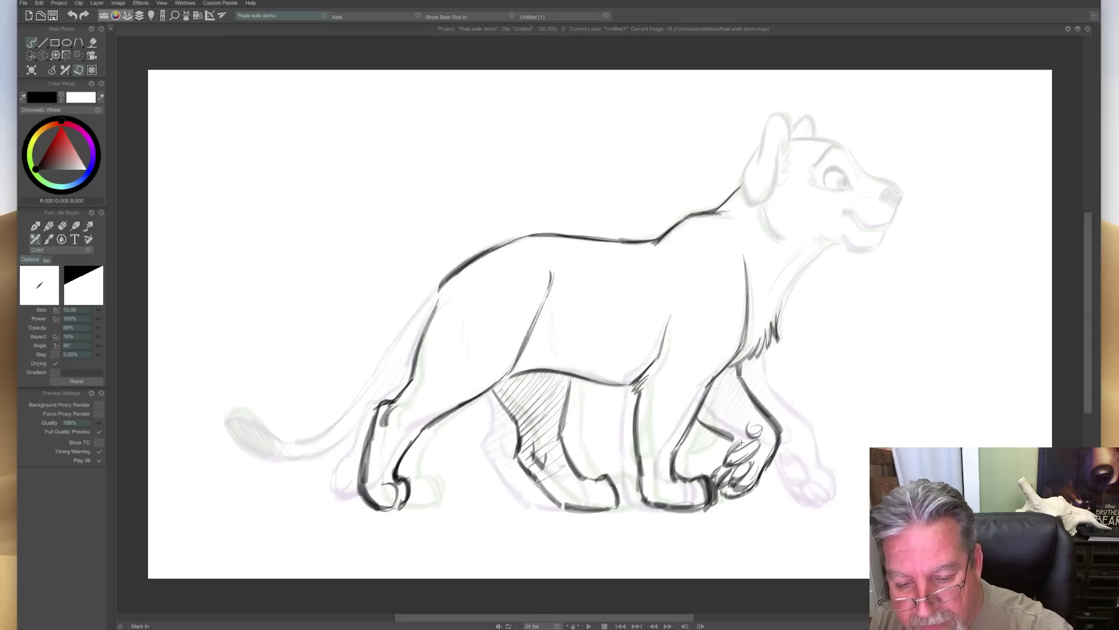
Hatch the upper part of the lifted far front leg after flipping between the neighbouring frames.
key(Left)
key(Right)
key(Left)
key(Right)
key(Left)
key(Right)
key(Right)
key(Left)
mouse_move(714, 388)
mouse_down()
mouse_move(699, 424)
mouse_move(744, 390)
mouse_move(719, 431)
mouse_move(743, 410)
mouse_move(733, 440)
mouse_move(762, 421)
mouse_move(726, 480)
mouse_move(755, 434)
mouse_up()
key(Left)
key(Right)
Draw both edges of the tail from the rump to the tuft and outline the tuft.
key(Left)
key(Right)
key(Left)
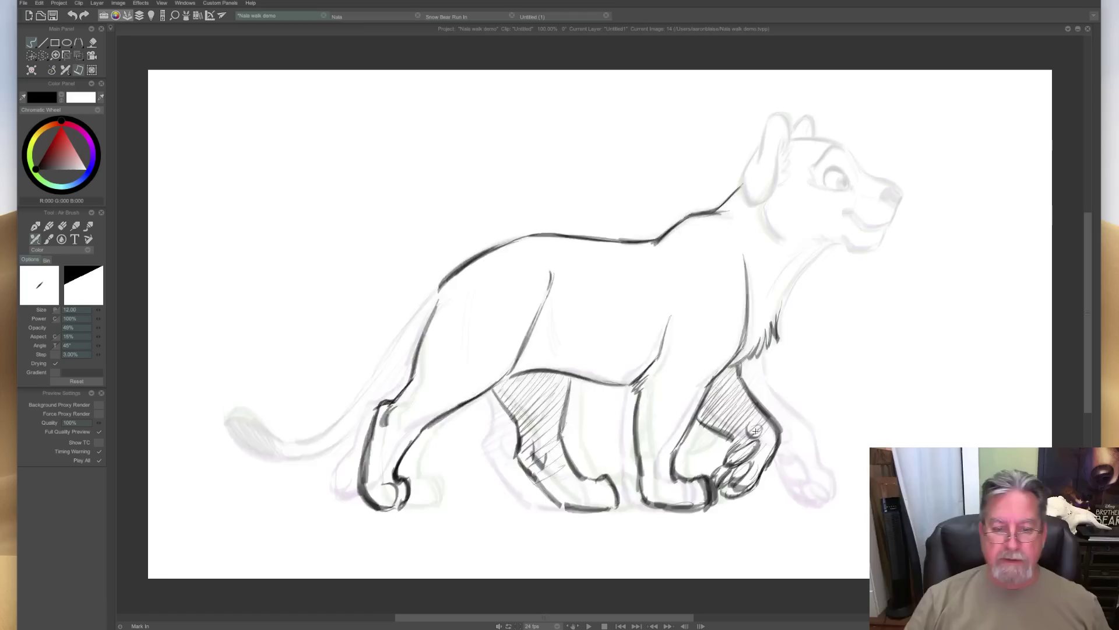
key(Right)
mouse_move(437, 292)
mouse_down()
mouse_move(377, 373)
mouse_move(297, 443)
mouse_move(283, 441)
mouse_up()
drag(368, 414, 306, 457)
mouse_move(360, 422)
mouse_down()
mouse_move(291, 455)
mouse_move(246, 410)
mouse_move(228, 420)
mouse_move(280, 455)
mouse_up()
key(Left)
key(Right)
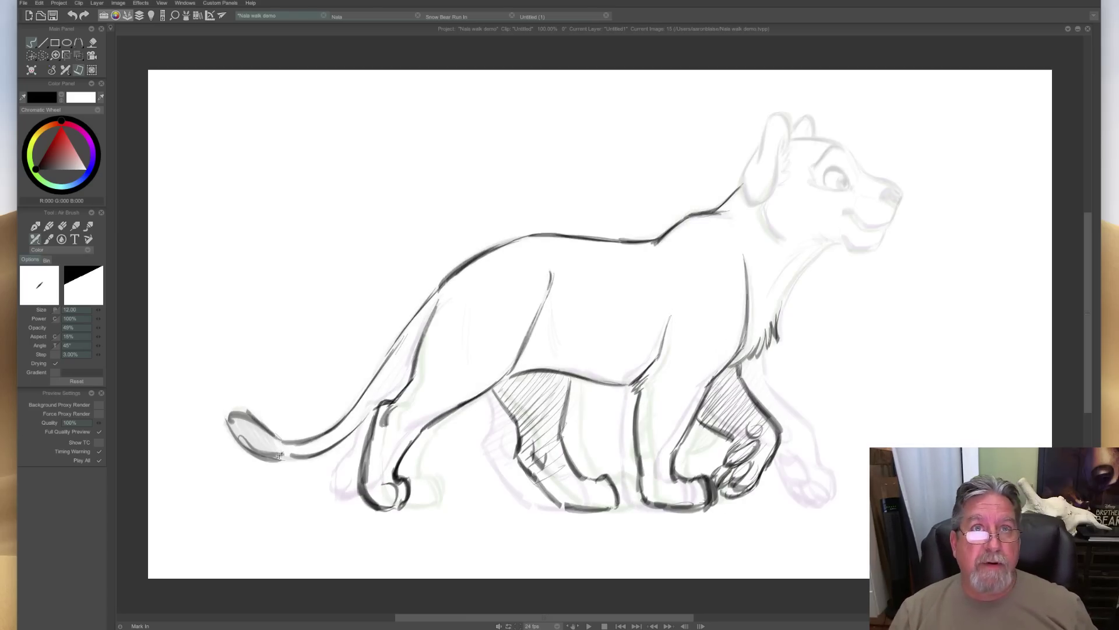
key(Right)
key(Left)
key(Left)
key(Left)
key(Right)
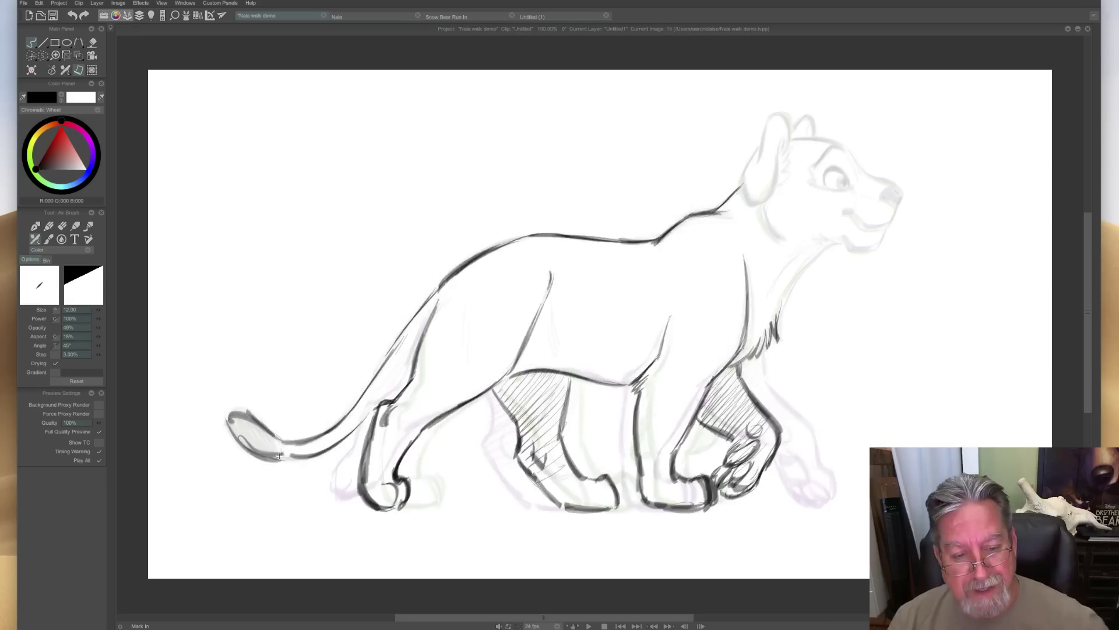
Draw the throat line from the chin down to the chest fur.
key(Left)
key(Right)
key(Left)
key(Right)
key(Left)
key(Right)
drag(838, 241, 778, 320)
key(Left)
key(Right)
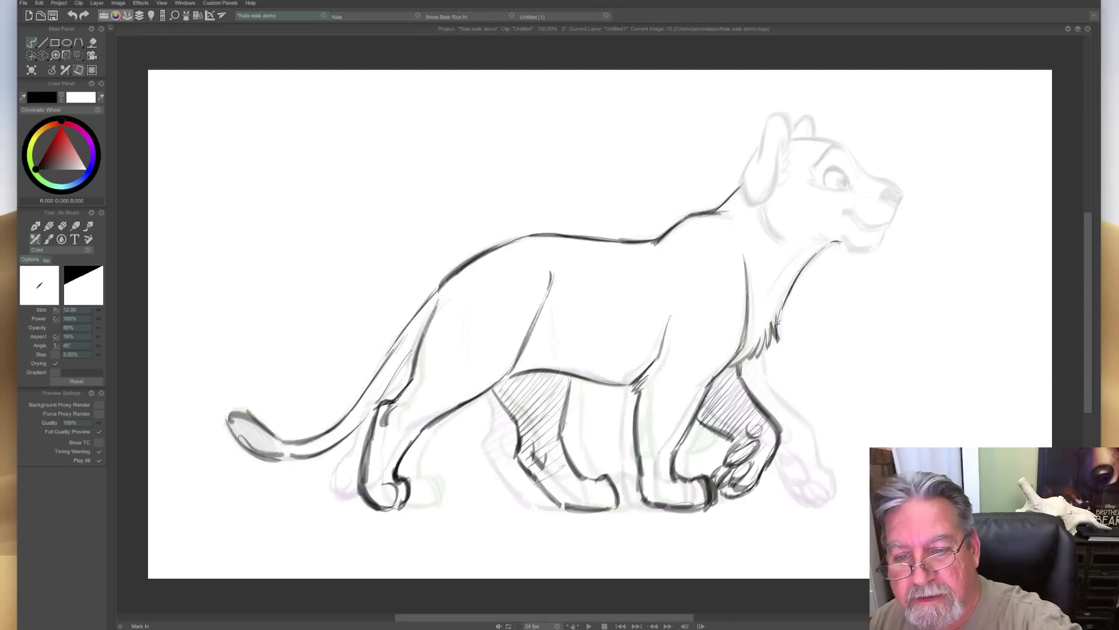
Draw the near ear and the cheek line beneath it.
mouse_move(786, 140)
mouse_down()
mouse_move(774, 111)
mouse_move(756, 157)
mouse_up()
mouse_move(759, 148)
mouse_down()
mouse_move(744, 175)
mouse_move(750, 200)
mouse_move(768, 187)
mouse_move(778, 146)
mouse_move(753, 207)
mouse_move(767, 230)
mouse_up()
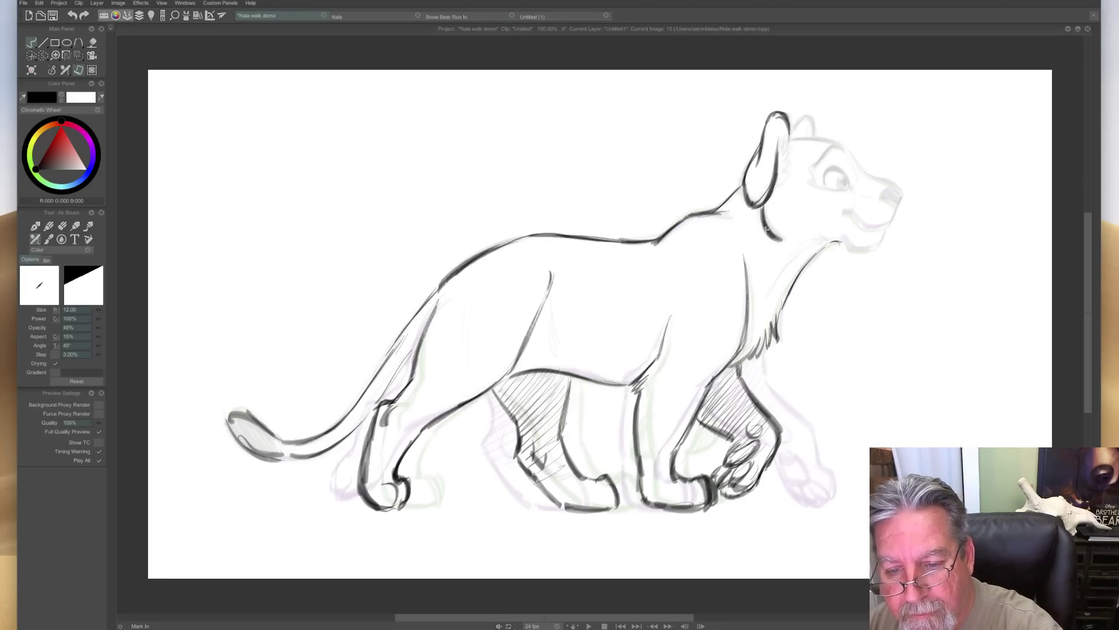
key(Left)
key(Right)
key(Left)
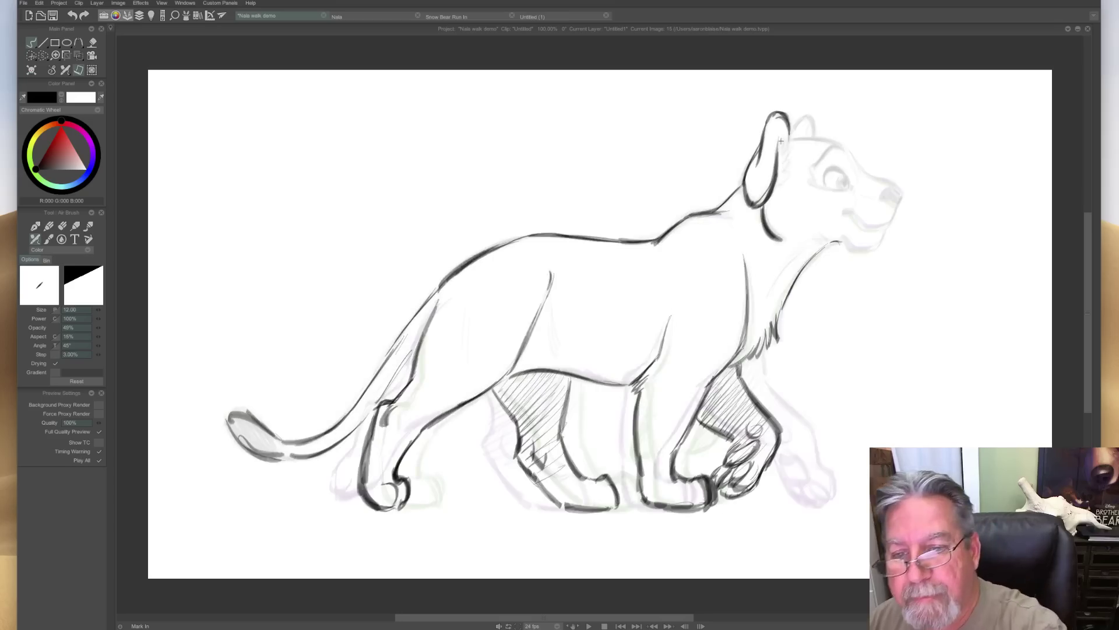
Draw the inner ear fur, the far ear and forehead, and the brow and eye.
drag(781, 140, 782, 154)
mouse_move(810, 119)
mouse_down()
mouse_move(811, 149)
mouse_move(836, 148)
mouse_move(793, 140)
mouse_move(854, 158)
mouse_move(834, 146)
mouse_move(814, 165)
mouse_up()
mouse_move(812, 166)
mouse_down()
mouse_move(823, 154)
mouse_move(812, 167)
mouse_move(832, 170)
mouse_move(828, 186)
mouse_move(846, 176)
mouse_move(842, 188)
mouse_up()
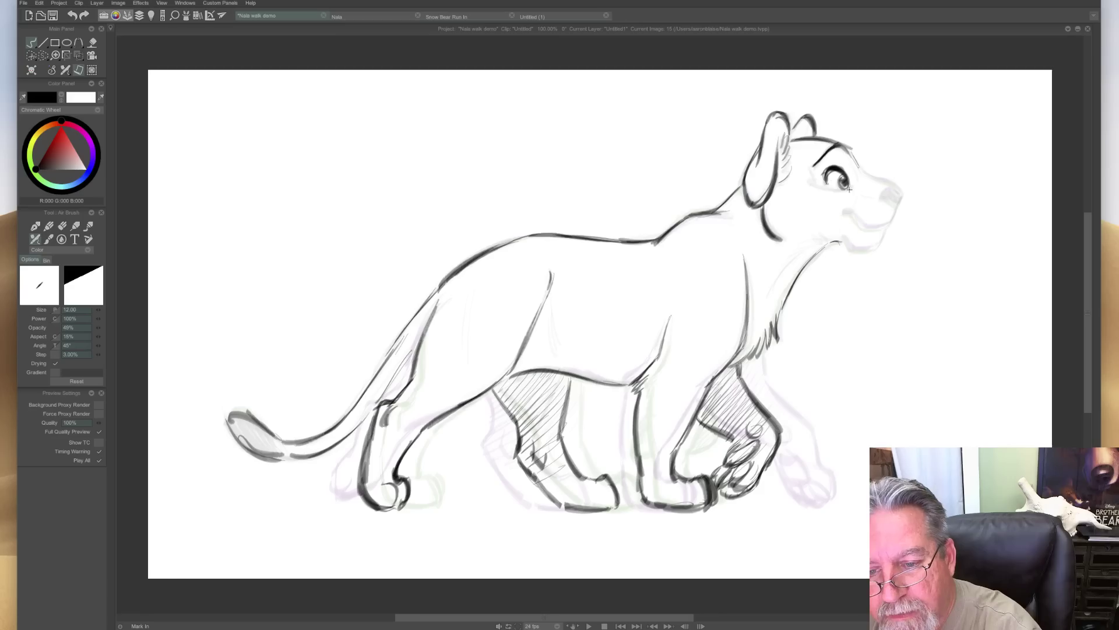
mouse_move(828, 185)
mouse_down()
mouse_move(851, 189)
mouse_move(838, 191)
mouse_up()
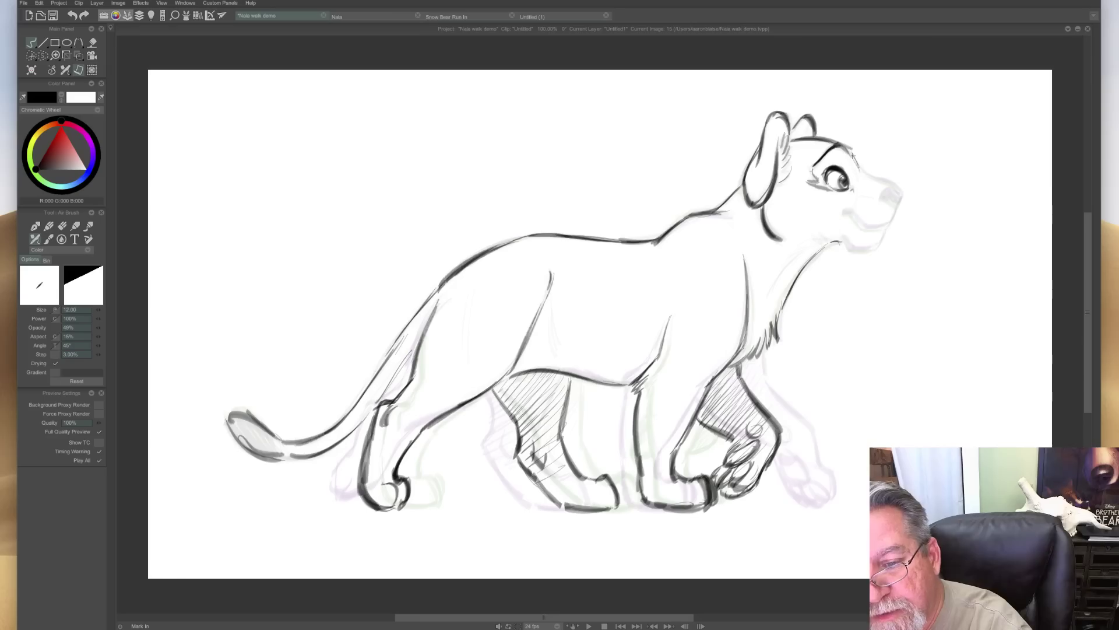
Draw the muzzle bridge, fill in the nose, and draw the mouth and chin.
drag(900, 194, 863, 172)
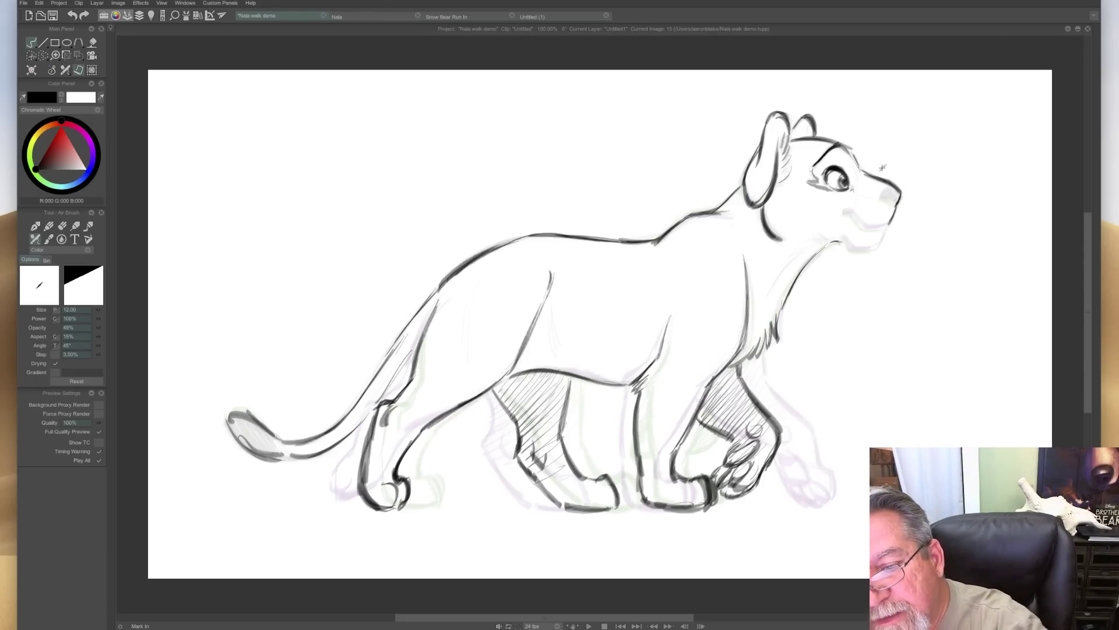
drag(890, 193, 880, 197)
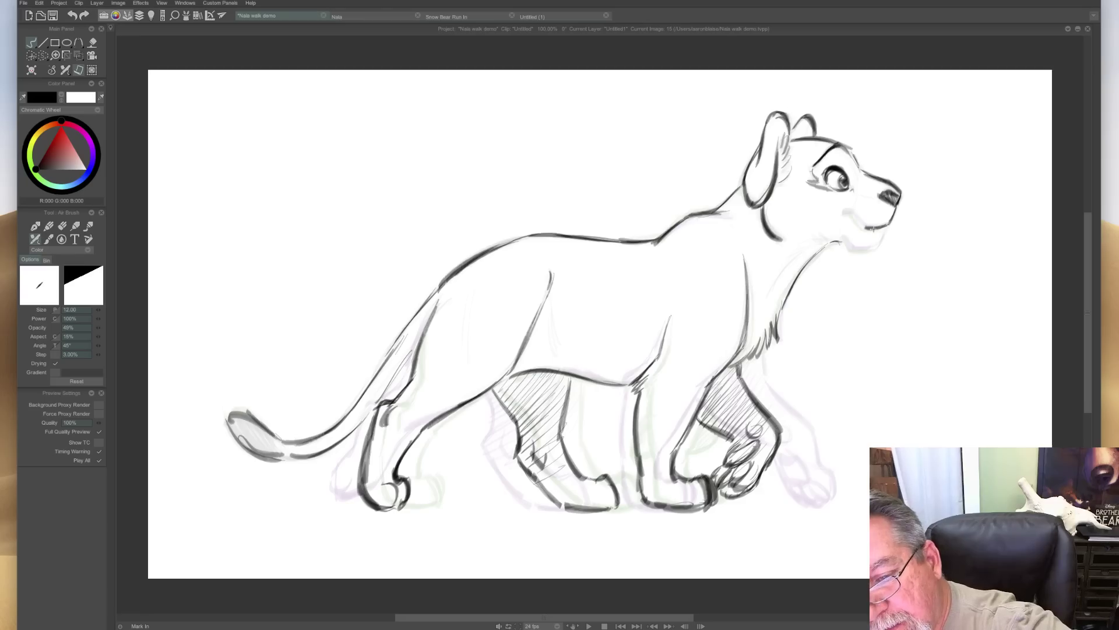
drag(873, 229, 864, 230)
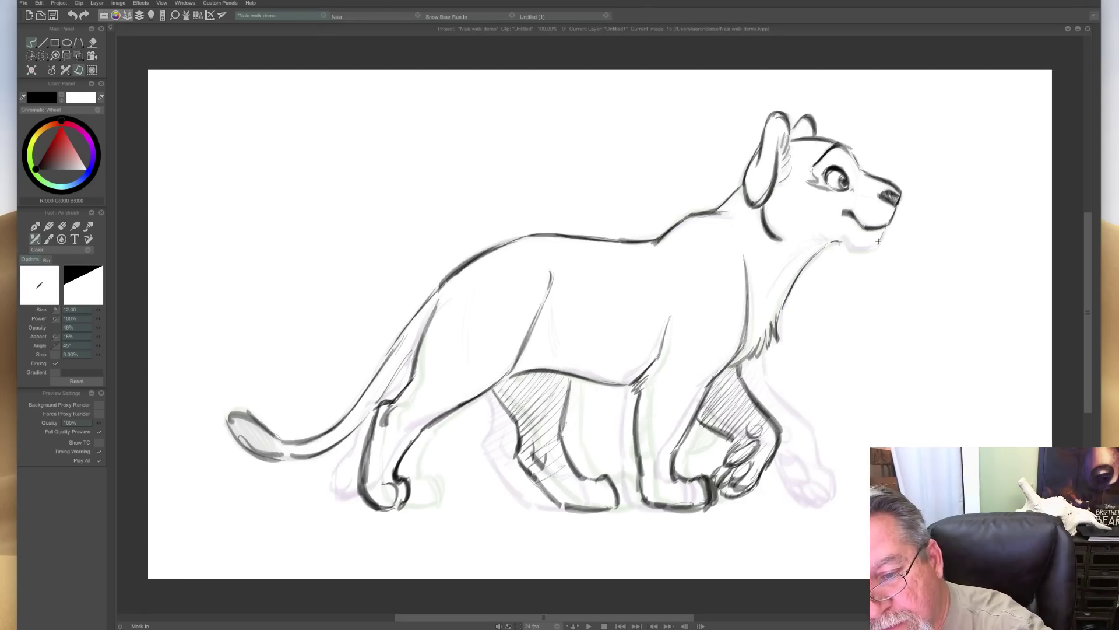
drag(863, 243, 838, 238)
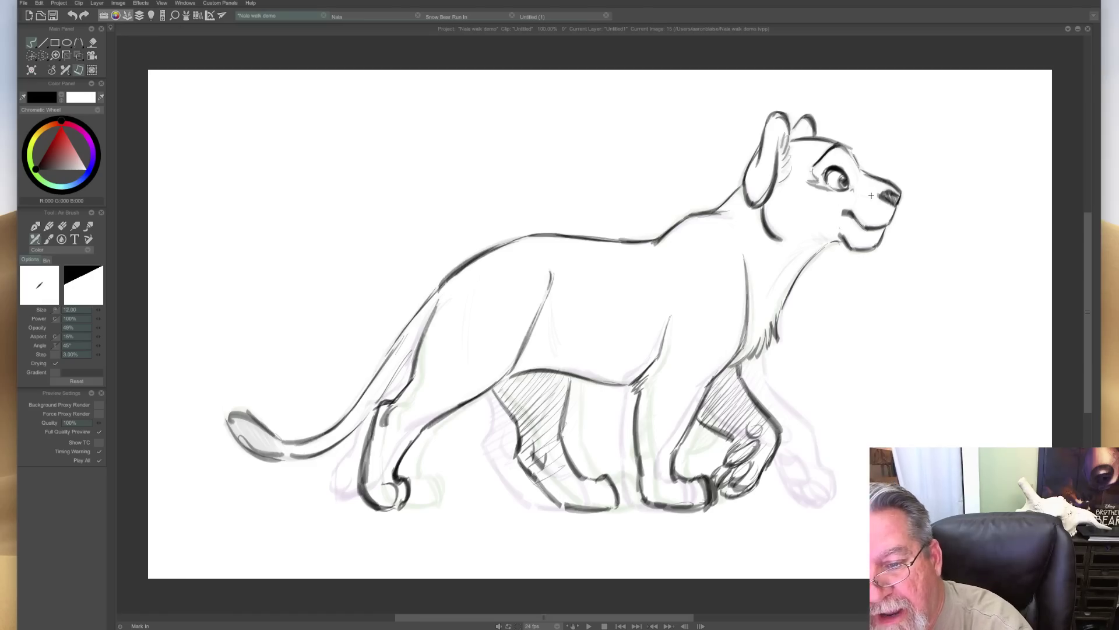
Add the light muzzle marking, the fur behind the jaw and the inner neck line.
key(Left)
key(Right)
drag(760, 304, 768, 286)
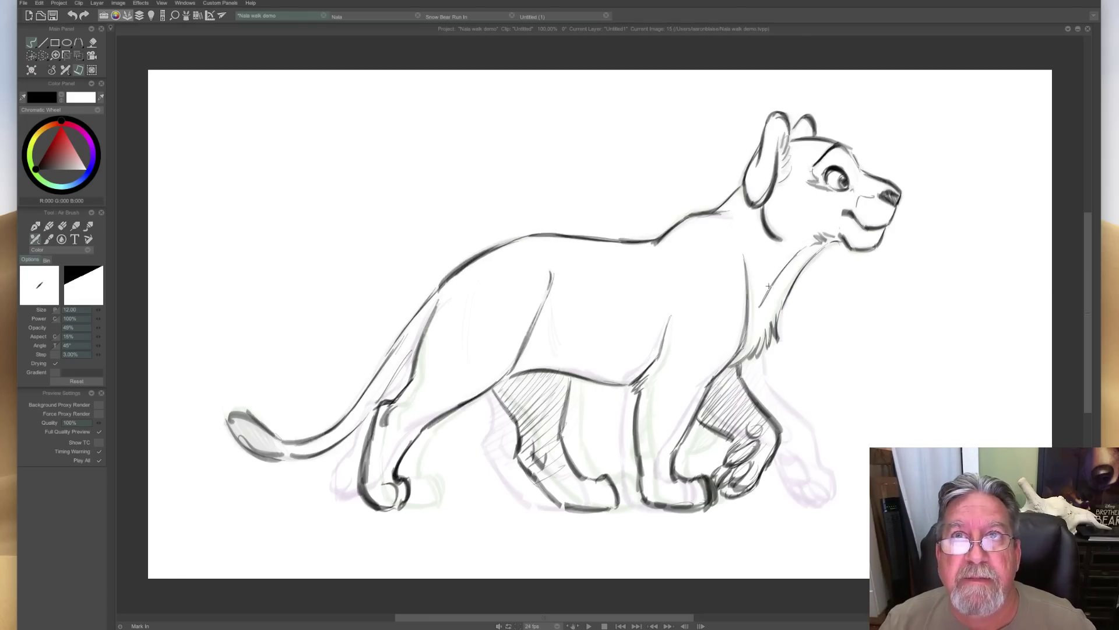
Show the timeline, then scrub and play the walk to check the new in-between.
key(Tab)
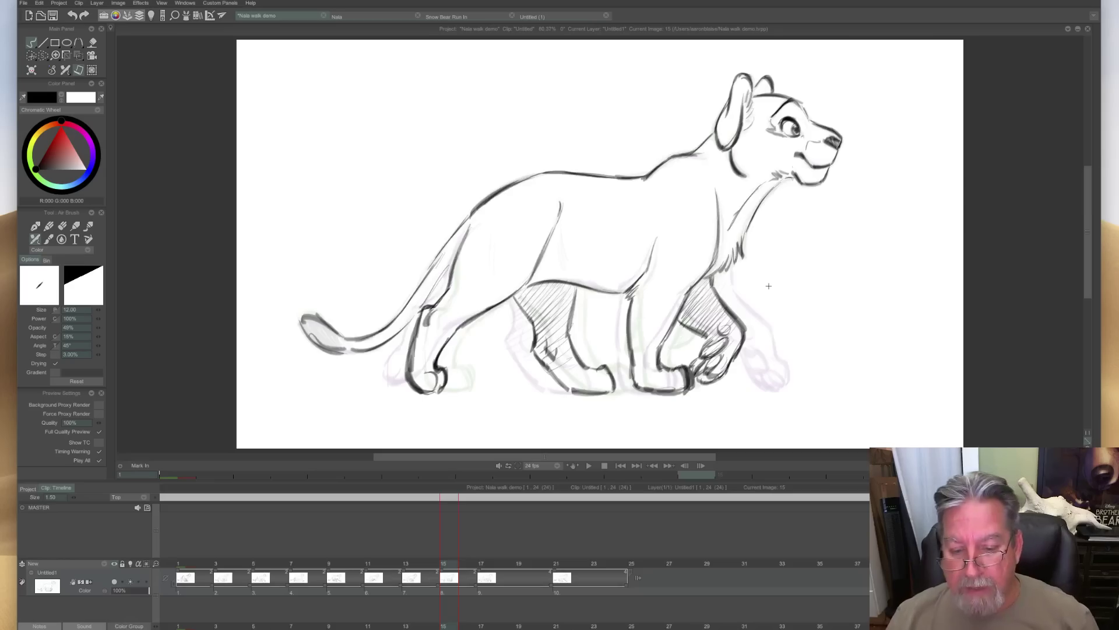
drag(443, 565, 546, 620)
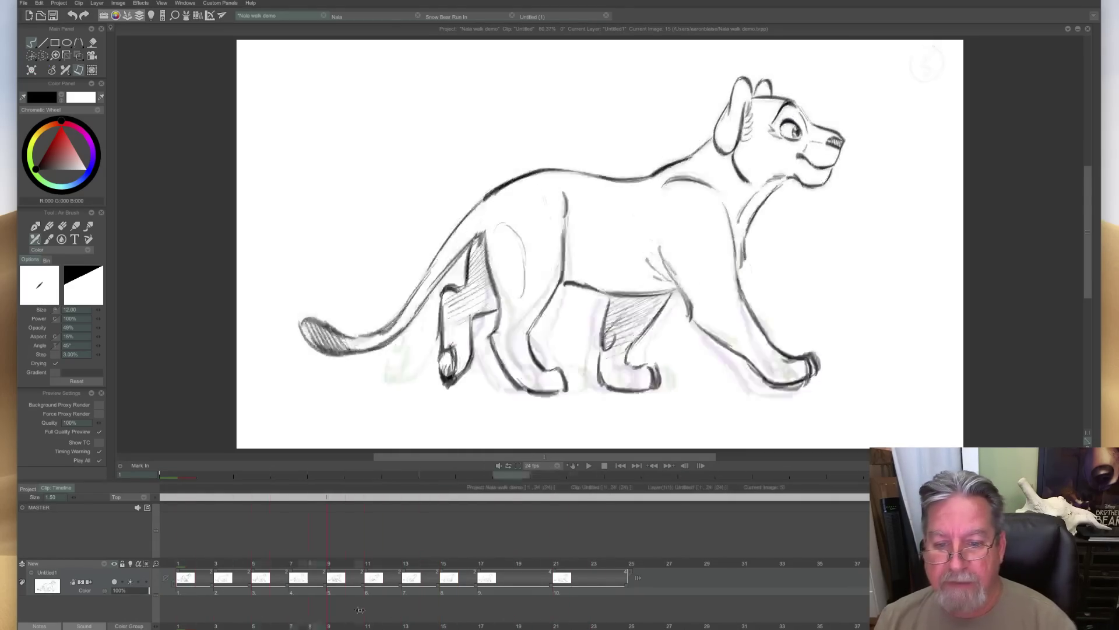
click(604, 468)
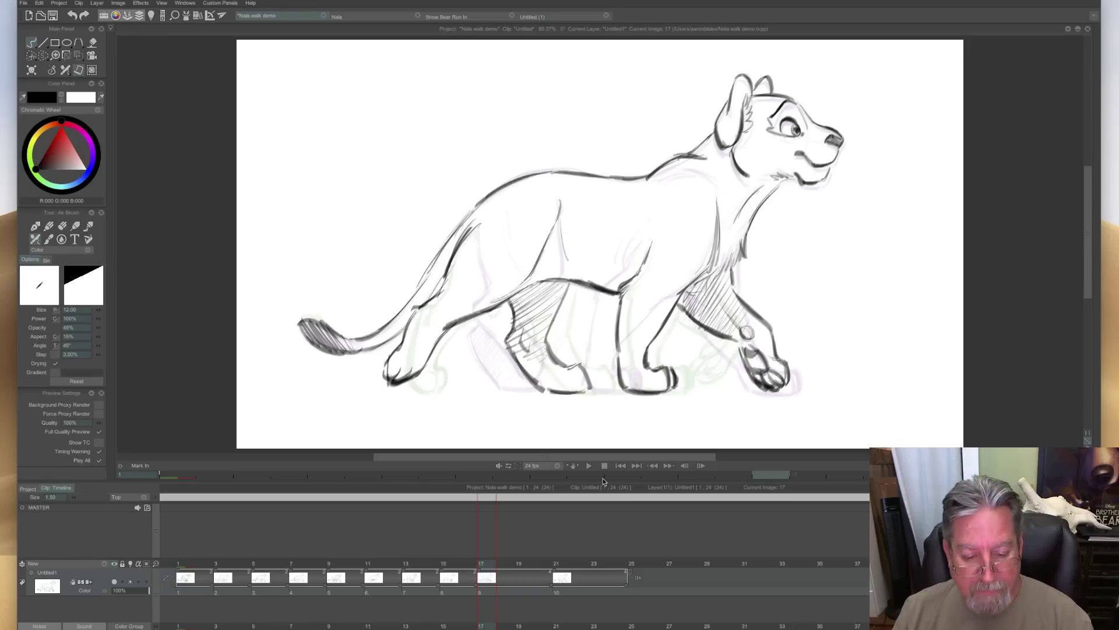
Create a blank drawing at frame 19 and hide the timeline for drawing.
click(519, 565)
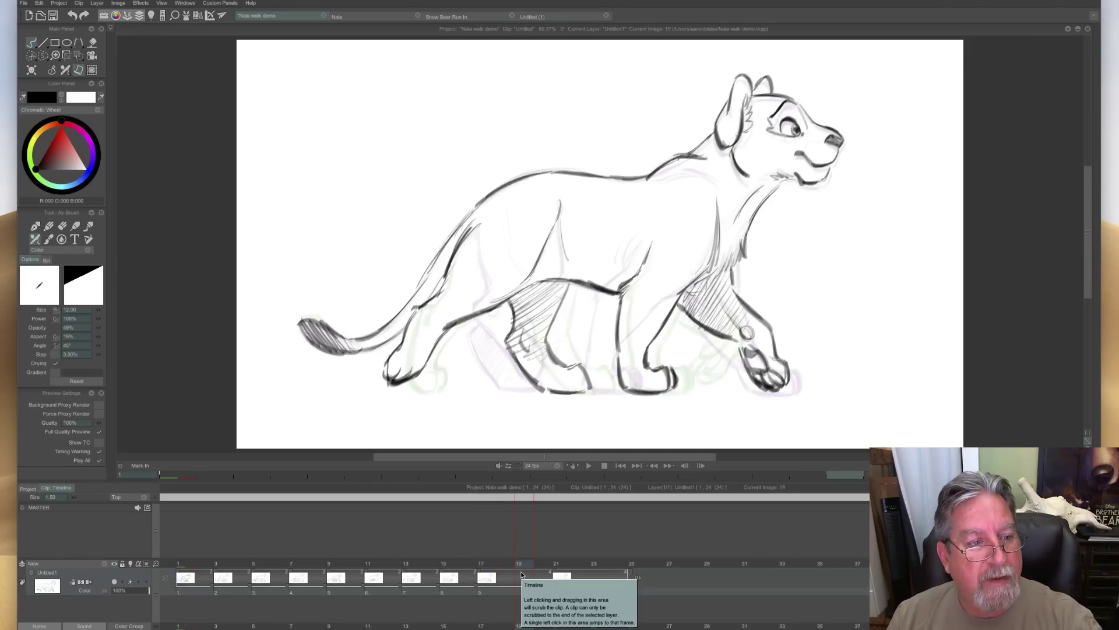
click(31, 71)
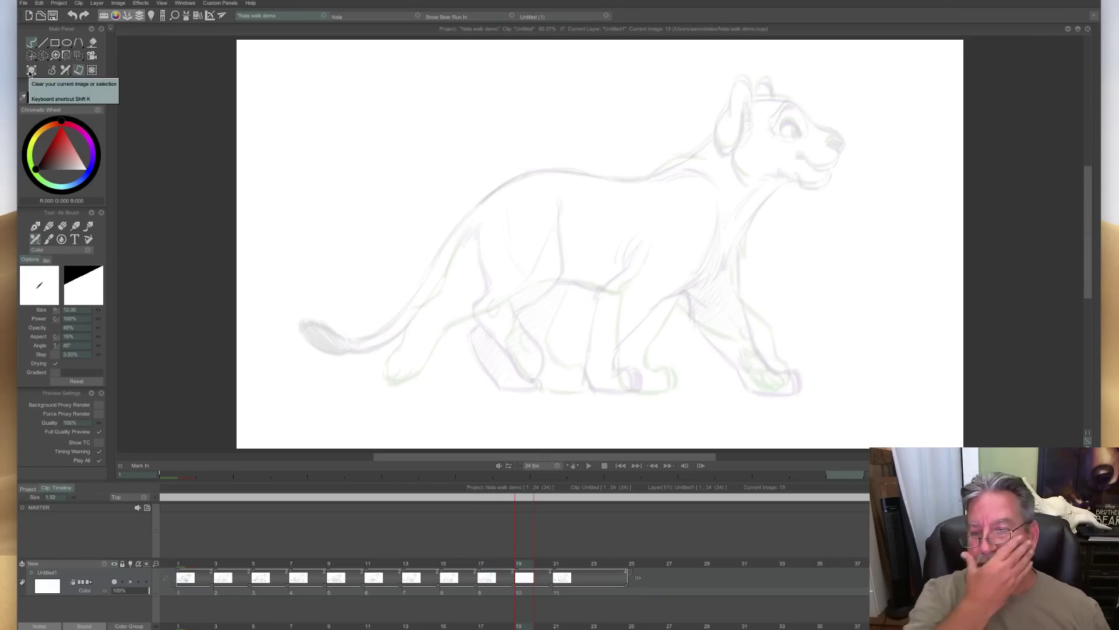
click(563, 574)
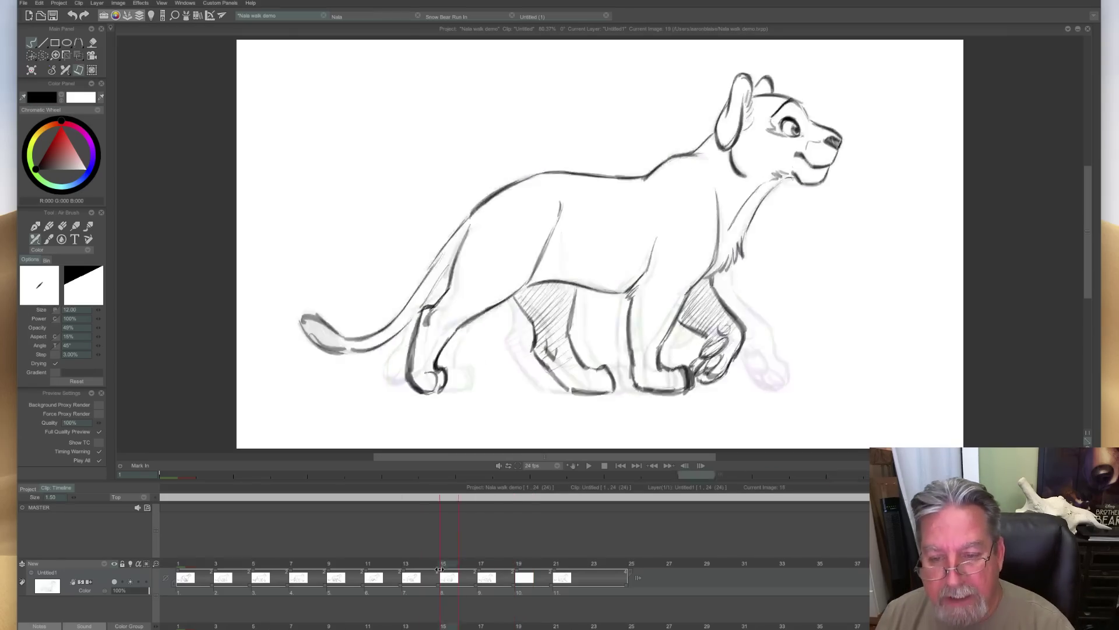
click(523, 578)
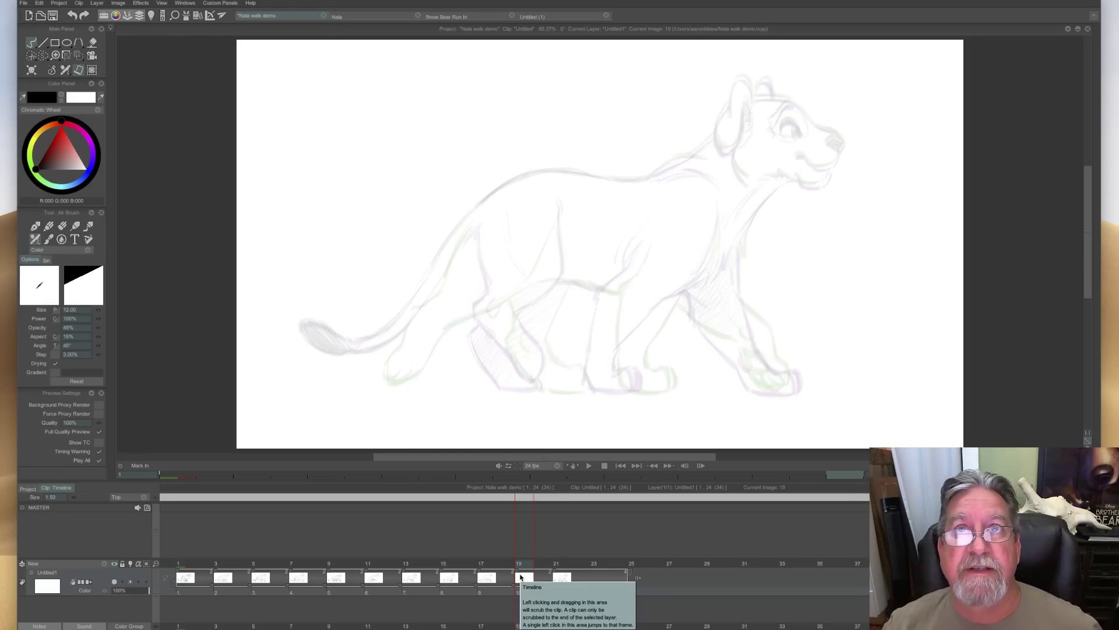
key(l)
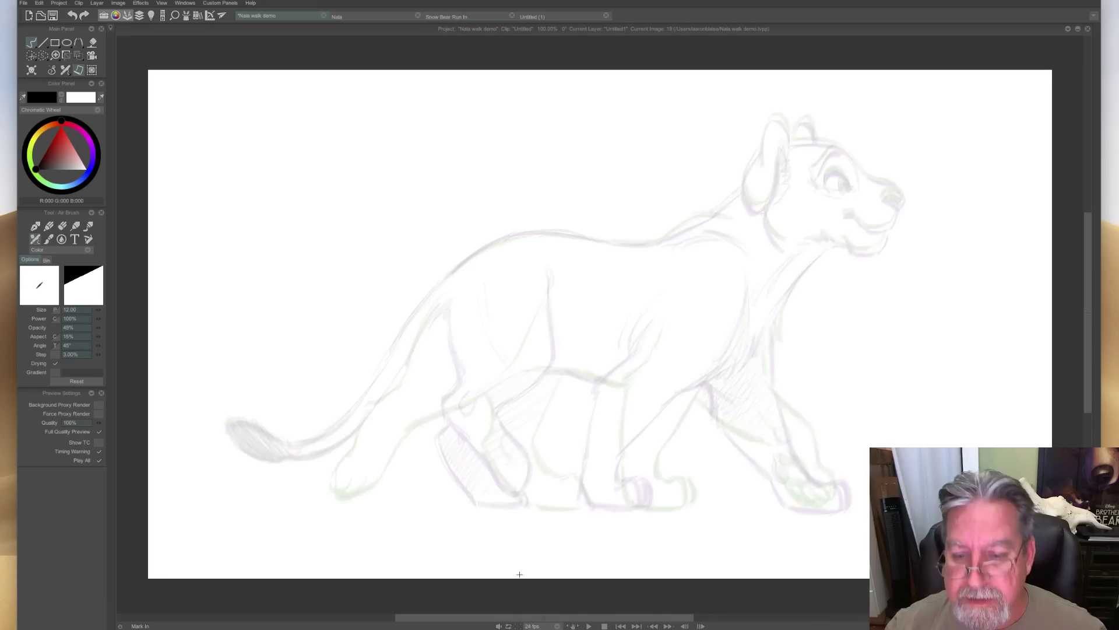
Draw the neck line on frame 19 from behind the ear and the shoulder hump below it.
key(Left)
key(Right)
key(Left)
key(Right)
drag(743, 188, 707, 219)
key(Left)
key(Right)
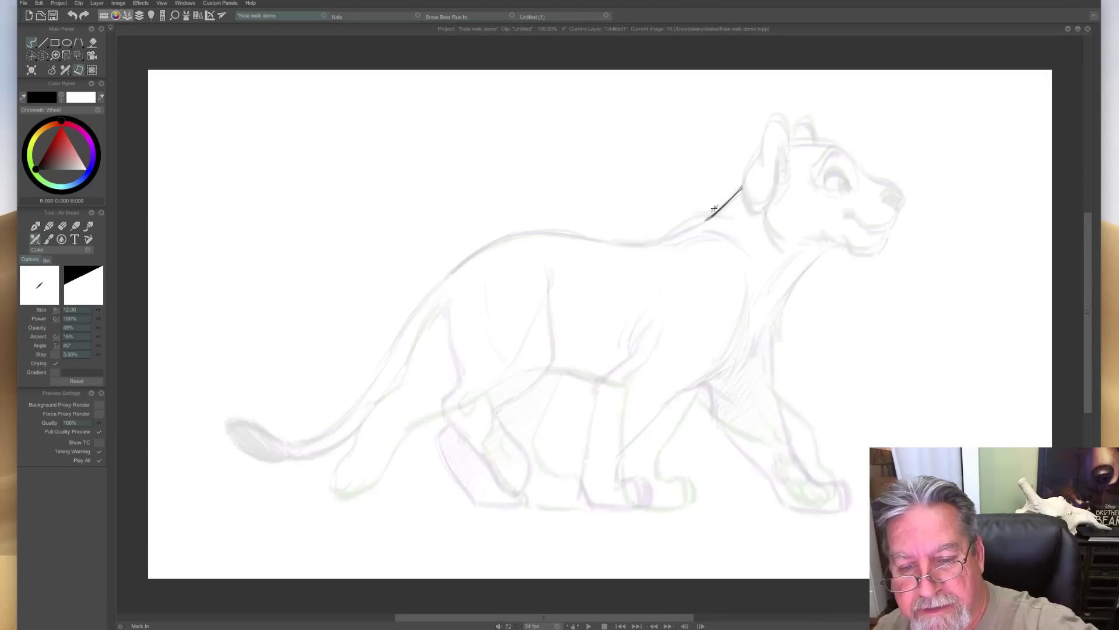
key(Left)
key(Right)
mouse_move(733, 225)
mouse_down()
mouse_move(699, 223)
mouse_move(654, 254)
mouse_move(555, 234)
mouse_move(505, 238)
mouse_move(641, 244)
mouse_up()
key(Left)
key(Right)
Refine the back line from the shoulders over the rump with the eraser and brush, comparing the adjacent frames.
key(Left)
key(Right)
key(Left)
key(Right)
key(e)
key(Left)
key(Right)
key(Left)
key(Right)
key(e)
mouse_move(518, 237)
mouse_down()
mouse_move(469, 258)
mouse_move(503, 239)
mouse_up()
key(Left)
key(Right)
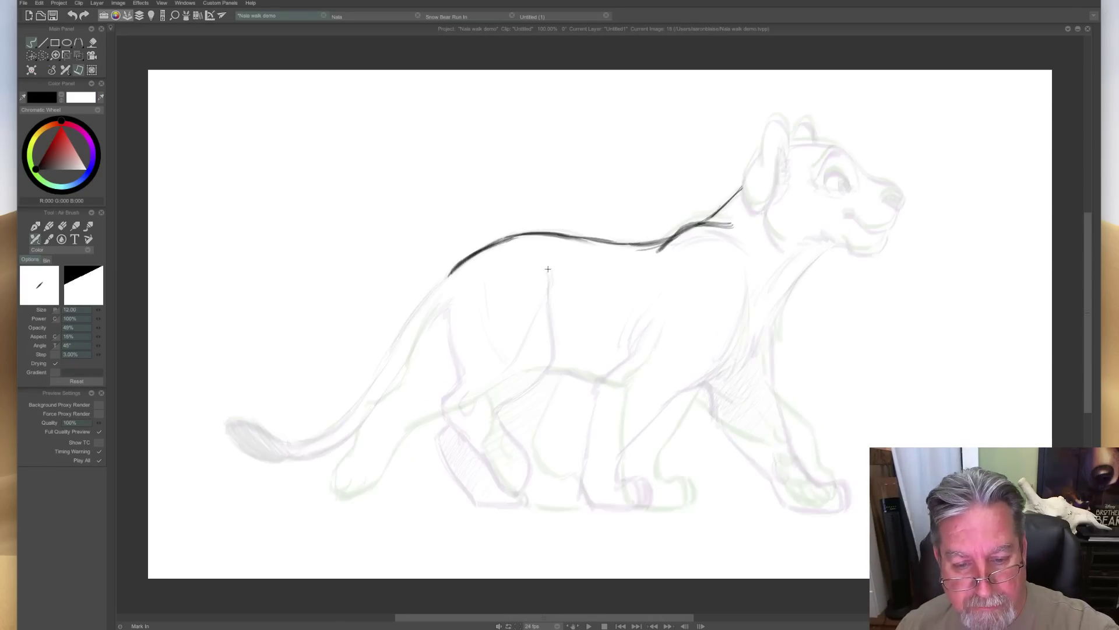
Draw the front and rear contours of the near hind leg and close them around the lifted, hanging paw.
mouse_move(551, 282)
mouse_down()
mouse_move(525, 376)
mouse_move(475, 398)
mouse_up()
mouse_move(449, 285)
mouse_down()
mouse_move(429, 377)
mouse_move(401, 396)
mouse_move(408, 467)
mouse_up()
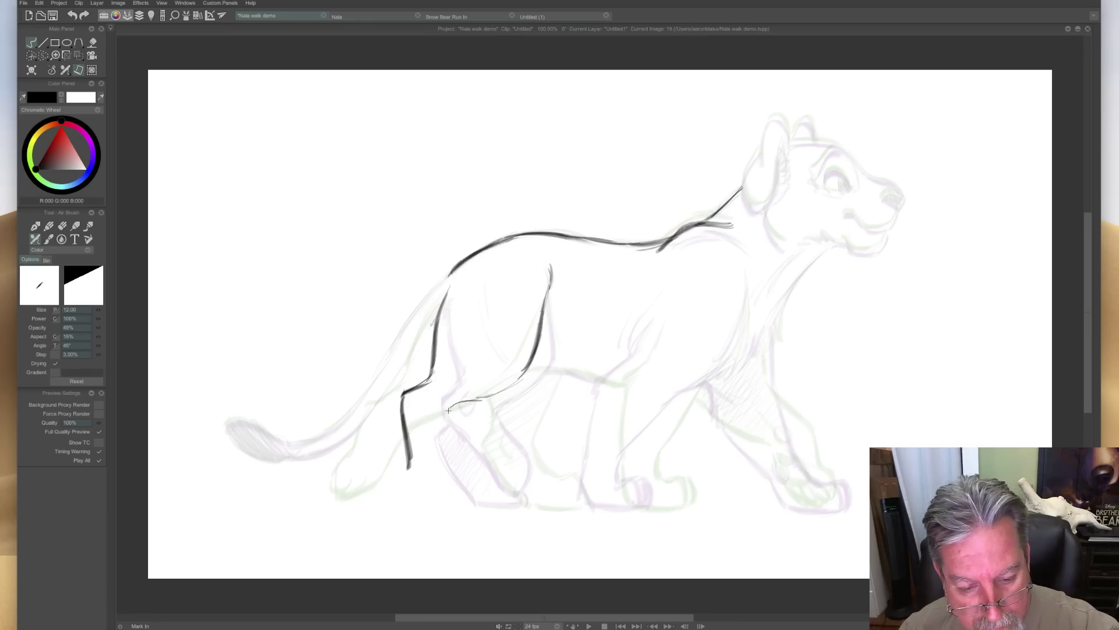
mouse_move(441, 417)
mouse_down()
mouse_move(441, 469)
mouse_move(418, 490)
mouse_move(408, 484)
mouse_move(409, 460)
mouse_move(450, 450)
mouse_up()
drag(430, 491, 448, 437)
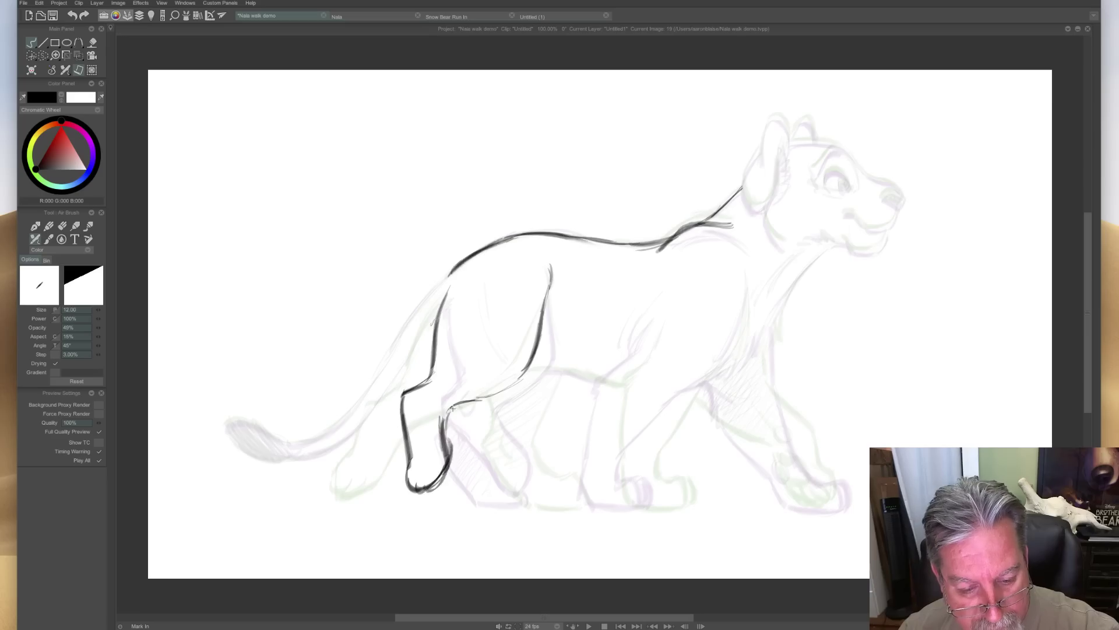
key(Left)
key(Right)
Reinforce the front contour of the near hind thigh down to the hock with darker strokes.
mouse_move(533, 335)
mouse_down()
mouse_move(525, 368)
mouse_move(460, 404)
mouse_up()
drag(517, 381, 458, 404)
drag(543, 322, 521, 379)
key(Left)
key(Right)
key(Left)
key(Right)
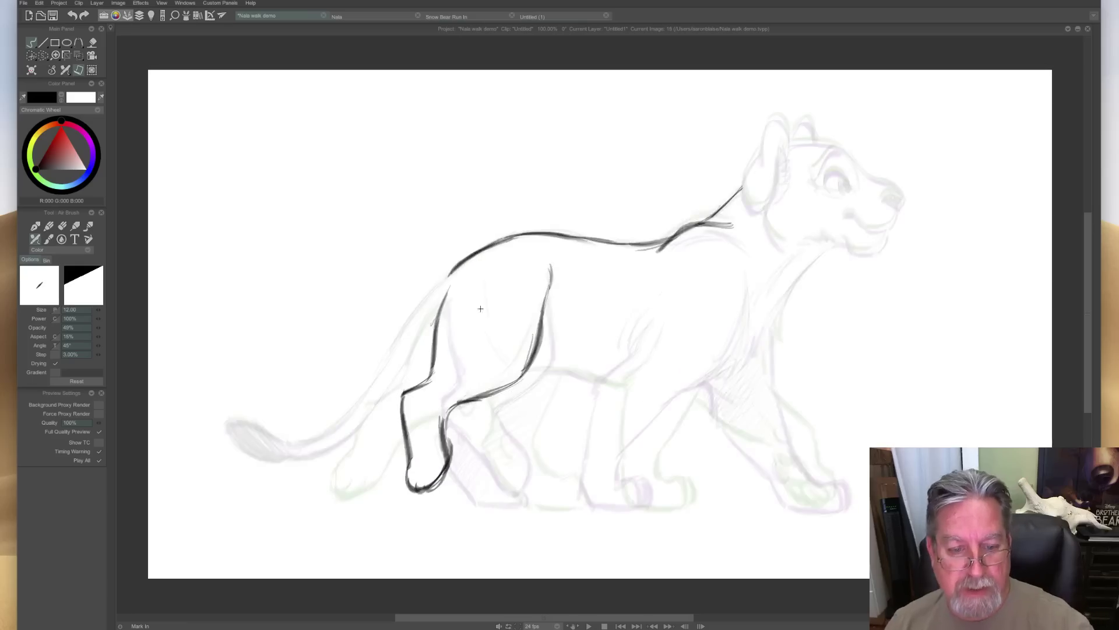
Draw a light muscle line inside the near hind thigh on frame 19 and compare it with the adjacent frame.
drag(479, 281, 486, 362)
key(Left)
key(Right)
key(Left)
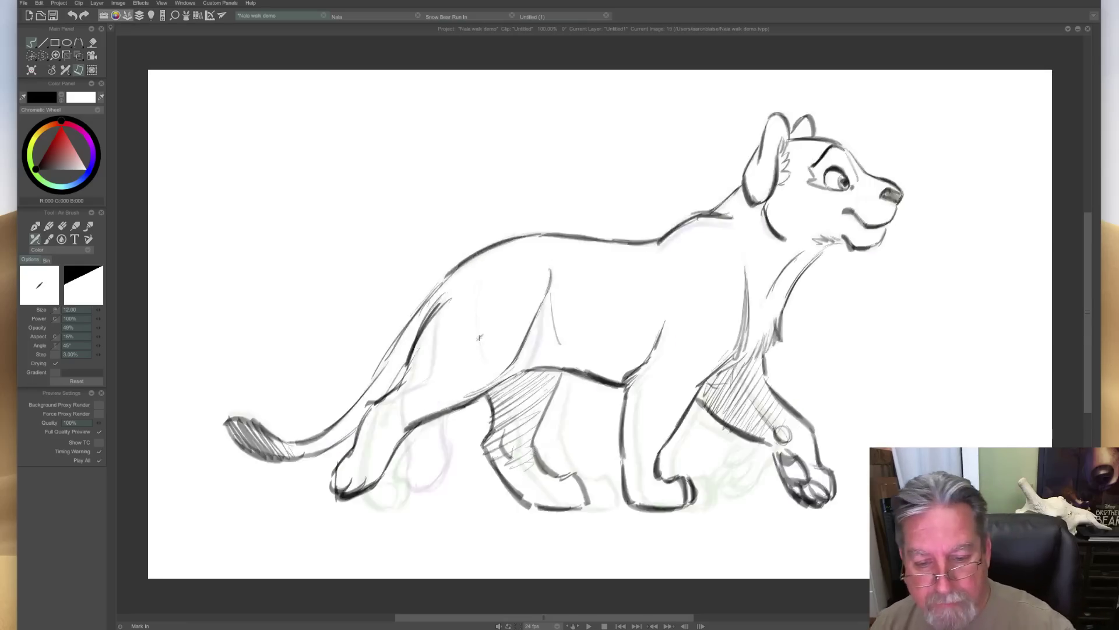
key(Right)
Draw the near foreleg's elbow, rear contour and shoulder line, closing the leg at the planted paw with its toes.
drag(664, 309, 643, 354)
mouse_move(653, 304)
mouse_down()
mouse_move(607, 392)
mouse_move(604, 495)
mouse_up()
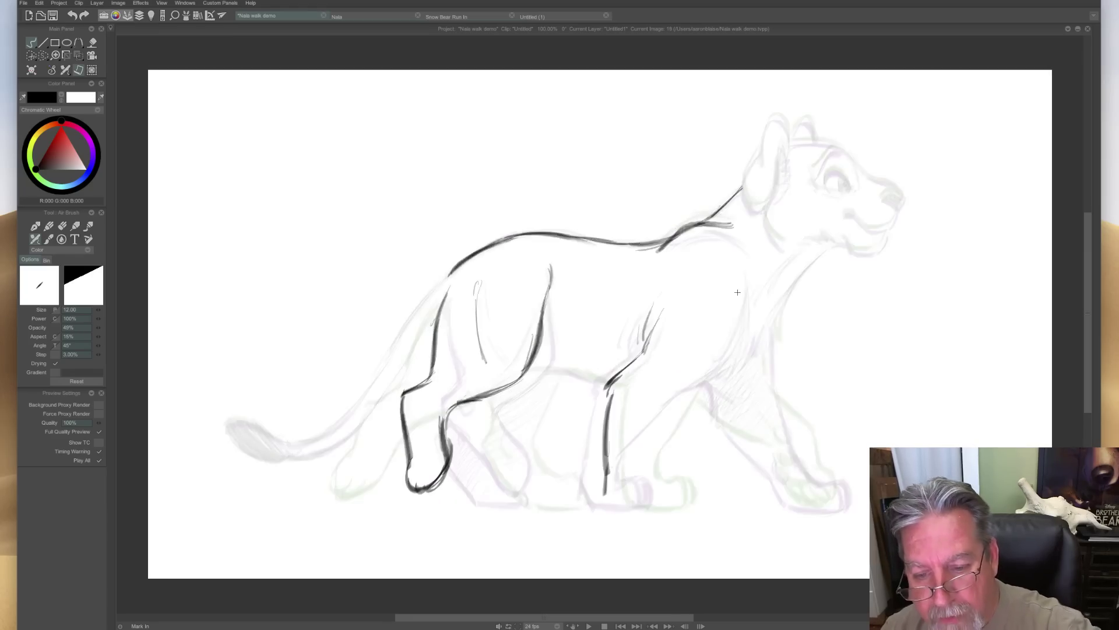
mouse_move(746, 278)
mouse_down()
mouse_move(737, 344)
mouse_move(740, 333)
mouse_move(637, 454)
mouse_move(641, 481)
mouse_move(661, 480)
mouse_move(666, 507)
mouse_move(624, 511)
mouse_up()
mouse_move(606, 469)
mouse_down()
mouse_move(611, 504)
mouse_move(626, 511)
mouse_move(604, 503)
mouse_move(671, 507)
mouse_move(634, 481)
mouse_move(657, 509)
mouse_move(656, 480)
mouse_move(673, 503)
mouse_move(650, 483)
mouse_up()
key(Left)
key(Right)
key(Left)
key(Right)
key(Left)
key(Right)
Reinforce the front contour of the near foreleg from the chest down to the wrist.
drag(724, 358, 652, 440)
drag(685, 393, 643, 451)
key(Left)
key(Right)
key(Left)
key(Right)
Draw the throat and chest line from below the jaw to the chest fur, comparing it with the adjacent frame.
mouse_move(816, 258)
mouse_down()
mouse_move(770, 344)
mouse_move(732, 371)
mouse_up()
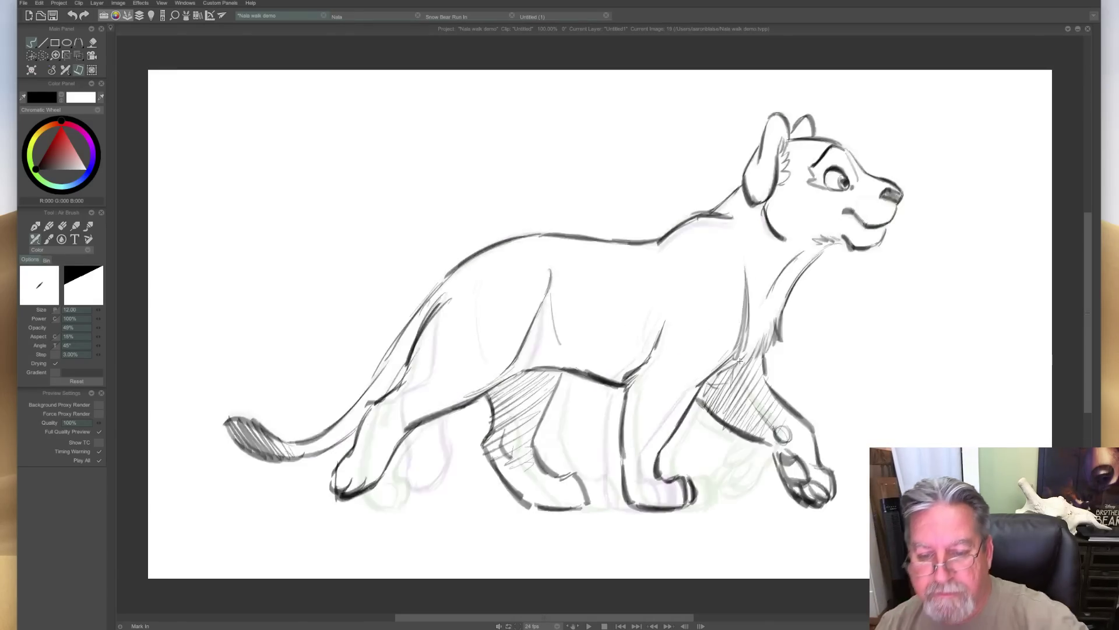
key(Left)
key(Right)
key(Left)
key(Right)
key(Left)
key(Right)
key(Left)
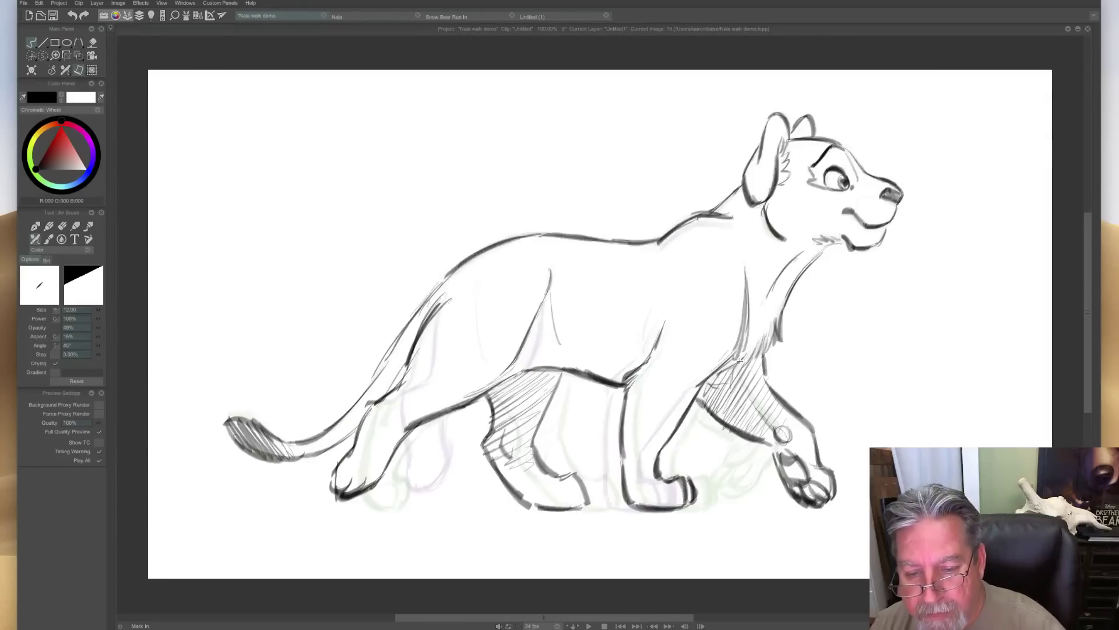
key(Right)
key(Left)
key(Right)
key(Left)
key(Right)
drag(773, 384, 818, 432)
key(Left)
key(Right)
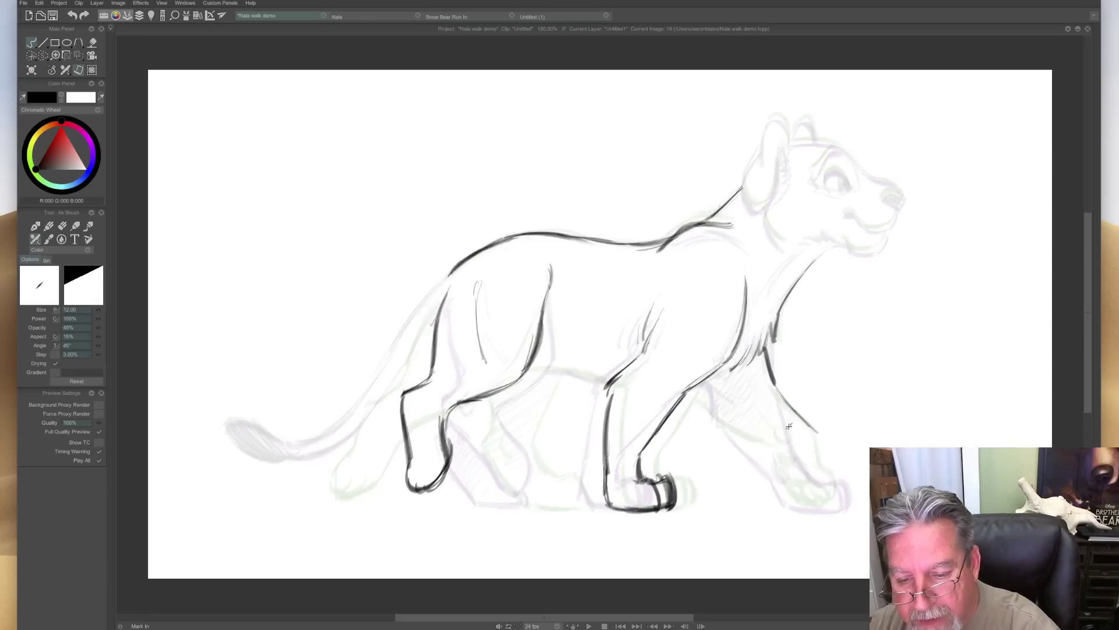
key(ctrl+z)
Draw the front contour of the forward-reaching far foreleg down to the paw and add the round wrist pad.
key(Left)
key(Right)
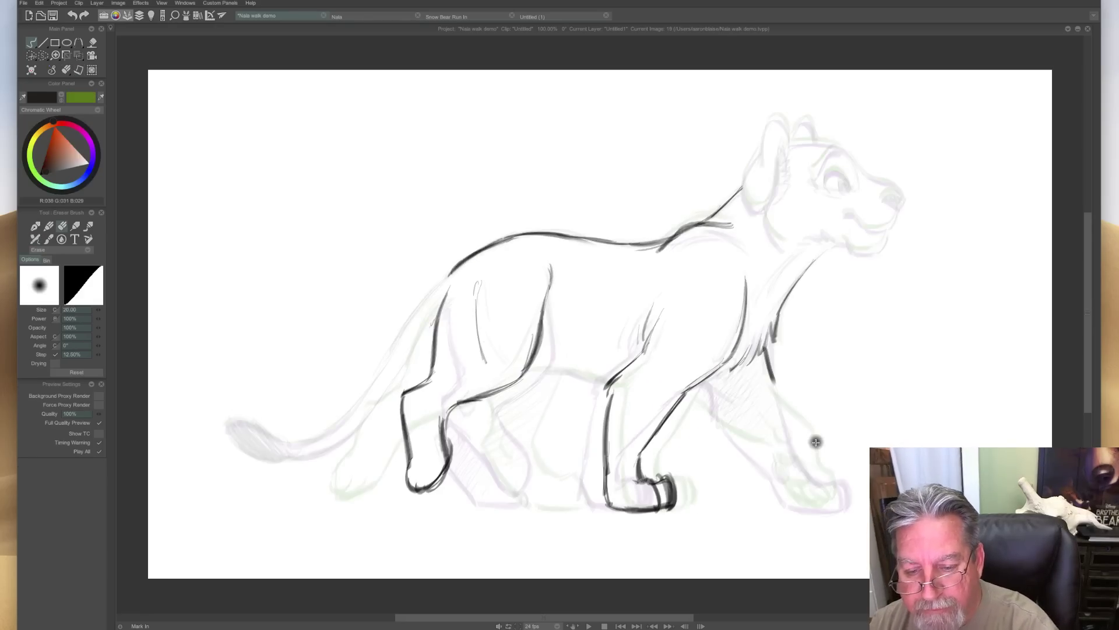
mouse_move(774, 382)
mouse_down()
mouse_move(822, 446)
mouse_move(854, 461)
mouse_up()
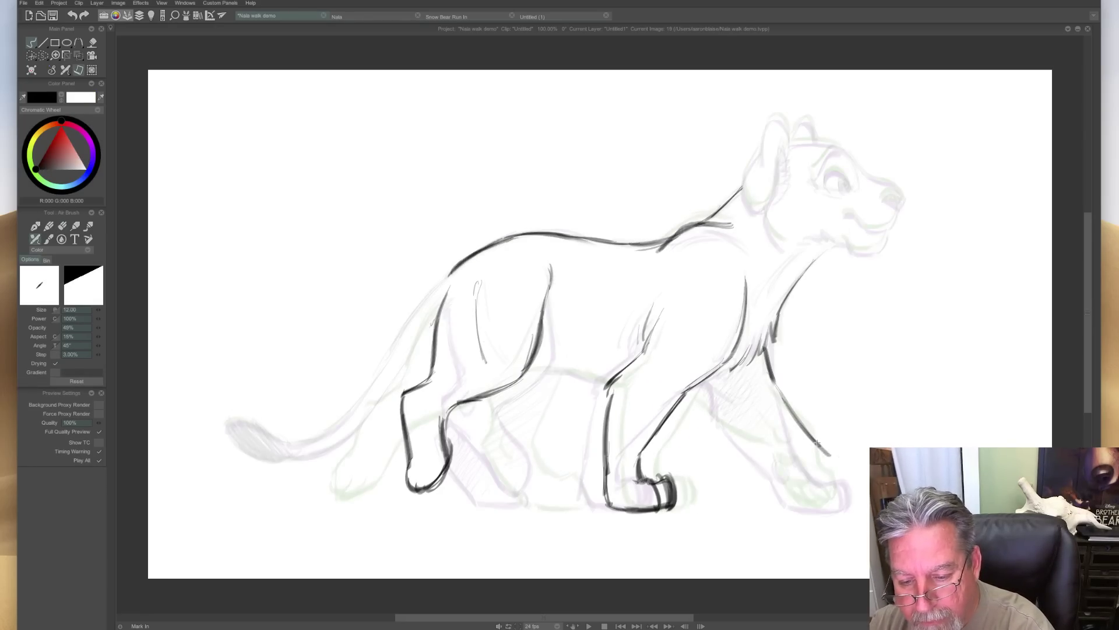
key(Left)
key(Right)
drag(789, 439, 800, 451)
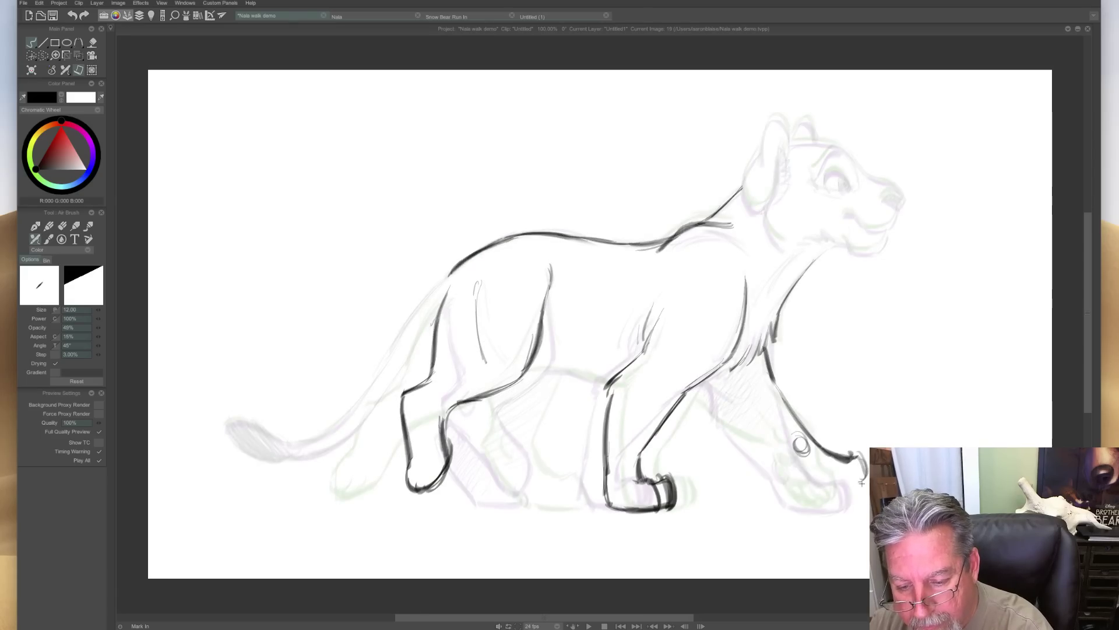
Draw the toes, pads and underside of the lifted far front paw, checking them against the neighbouring frames.
mouse_move(838, 486)
mouse_down()
mouse_move(813, 482)
mouse_move(818, 467)
mouse_move(834, 485)
mouse_move(808, 484)
mouse_move(812, 468)
mouse_move(797, 479)
mouse_move(824, 486)
mouse_move(811, 487)
mouse_move(746, 447)
mouse_move(809, 486)
mouse_up()
key(Left)
key(Right)
key(Left)
key(Right)
key(Left)
Draw the rear contour of the far foreleg from behind the near leg down to the wrist.
key(Left)
key(Left)
key(Left)
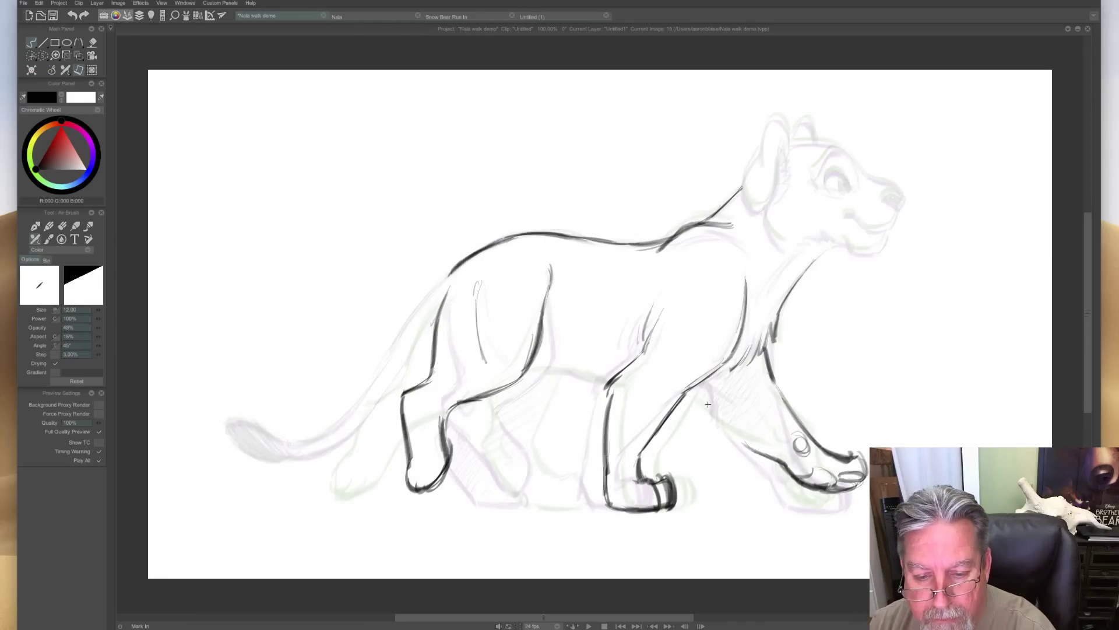
mouse_move(699, 391)
mouse_down()
mouse_move(705, 412)
mouse_move(750, 446)
mouse_up()
key(Left)
key(Right)
key(Left)
key(Right)
Flip repeatedly through the neighbouring frames to examine how the forelegs move through the walk.
key(Left)
key(Right)
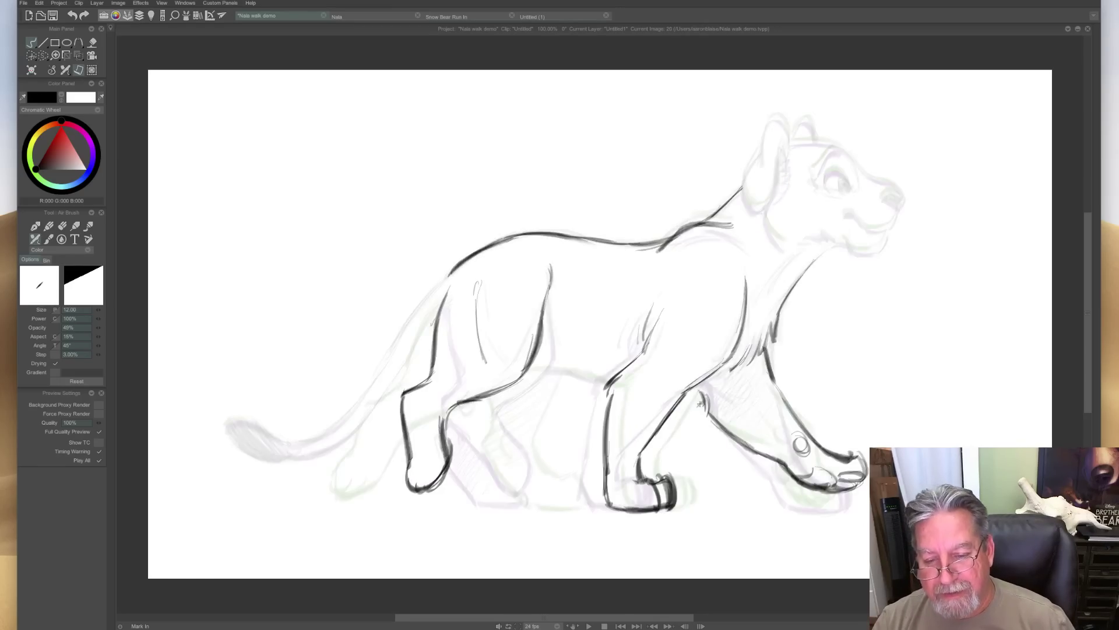
key(Right)
key(Right)
key(Right)
key(Left)
key(Left)
key(Left)
key(Right)
key(Right)
key(Right)
key(Left)
key(Left)
key(Left)
key(Right)
key(Right)
key(Right)
key(Left)
key(Left)
key(Left)
Reinforce the wrist pad and upper rear contour of the far foreleg and add the first shading lines below the chest.
drag(797, 446, 799, 442)
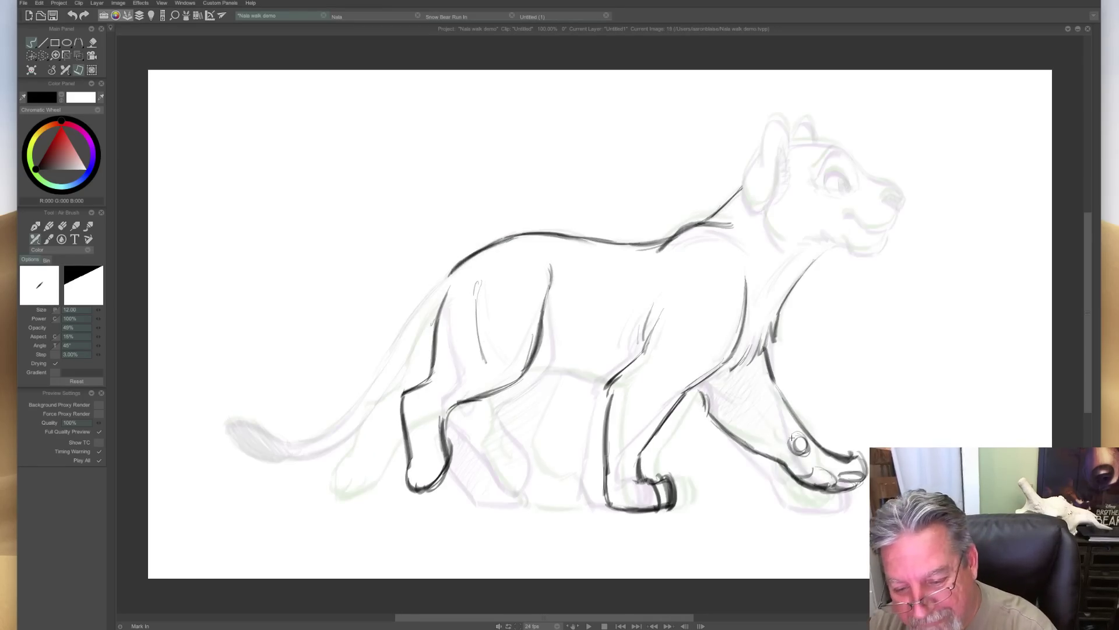
drag(706, 392, 727, 432)
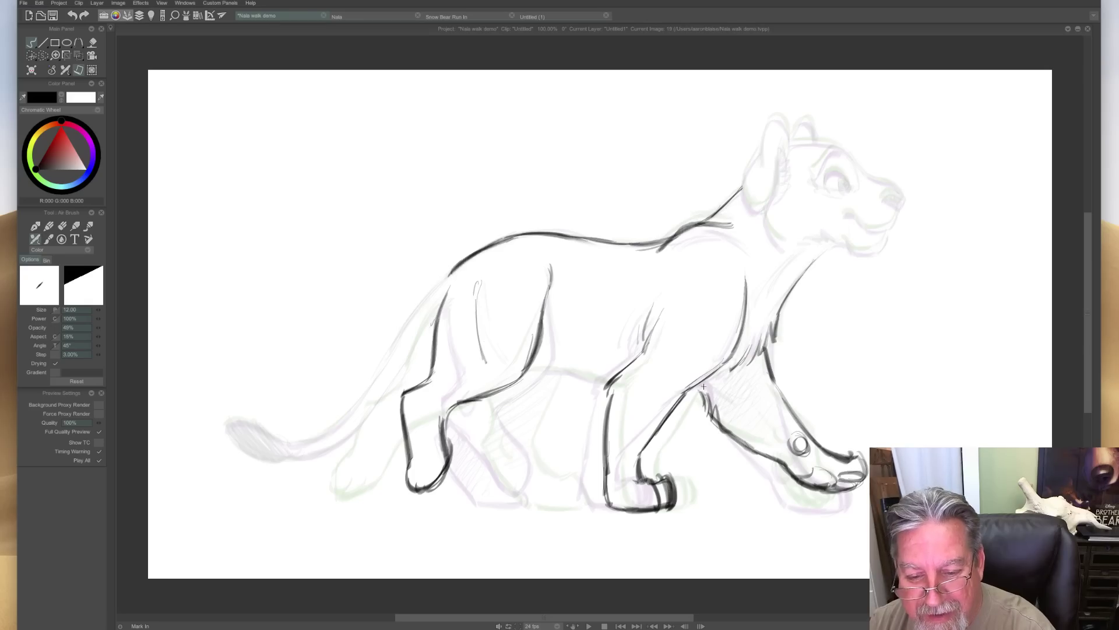
drag(720, 385, 760, 406)
key(Left)
key(Right)
key(Left)
key(Right)
key(Left)
key(Right)
key(Left)
key(Right)
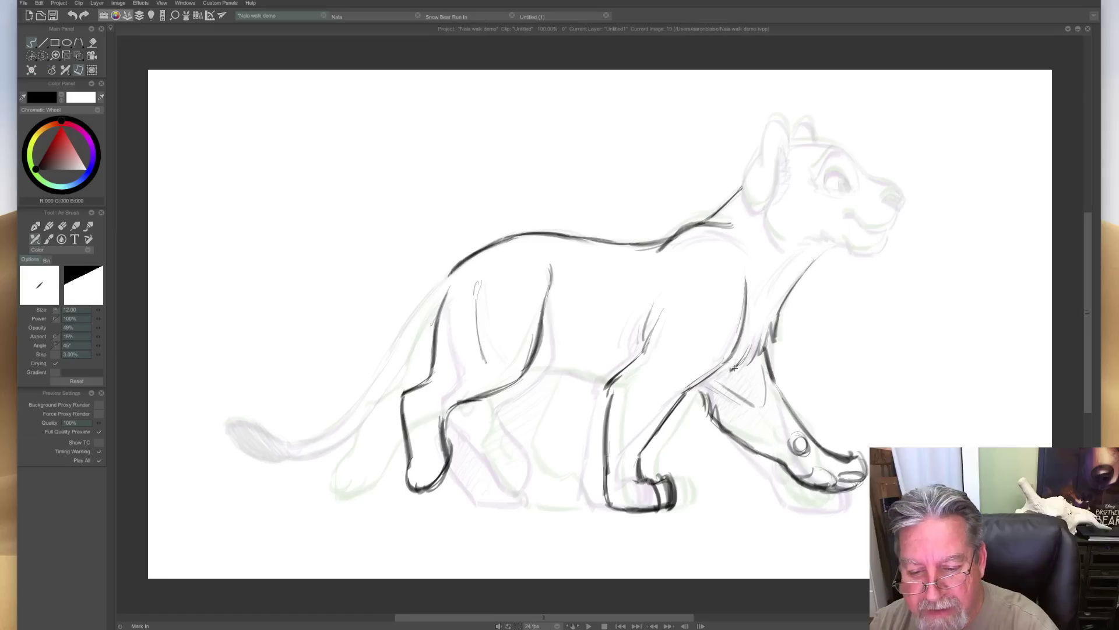
Darken the underside of the far front paw and shade its pads.
drag(836, 485, 813, 474)
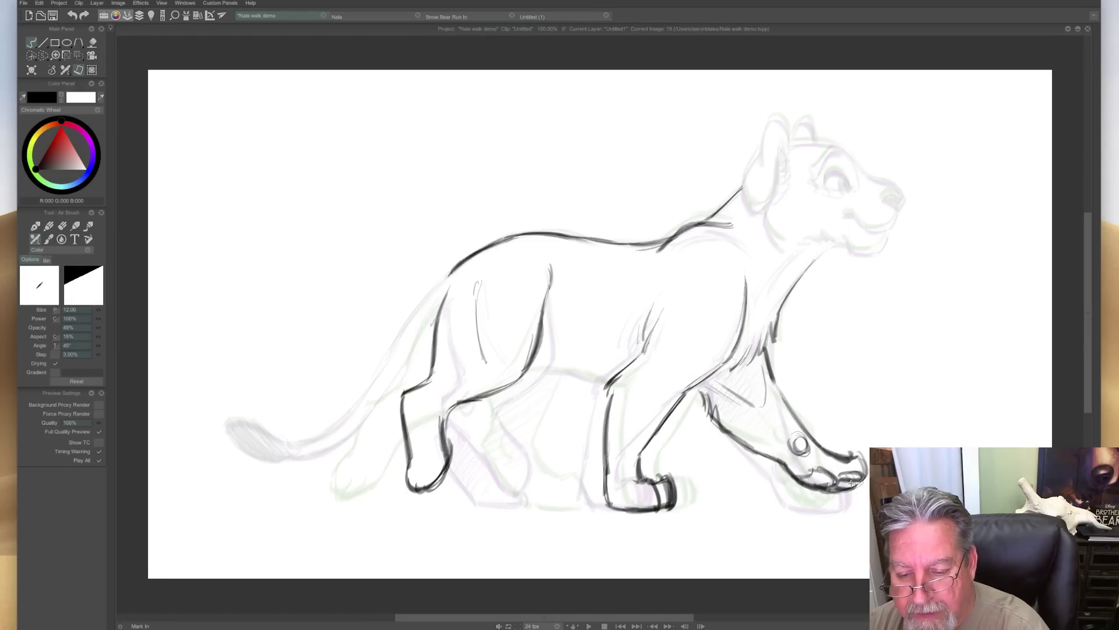
drag(837, 486, 804, 476)
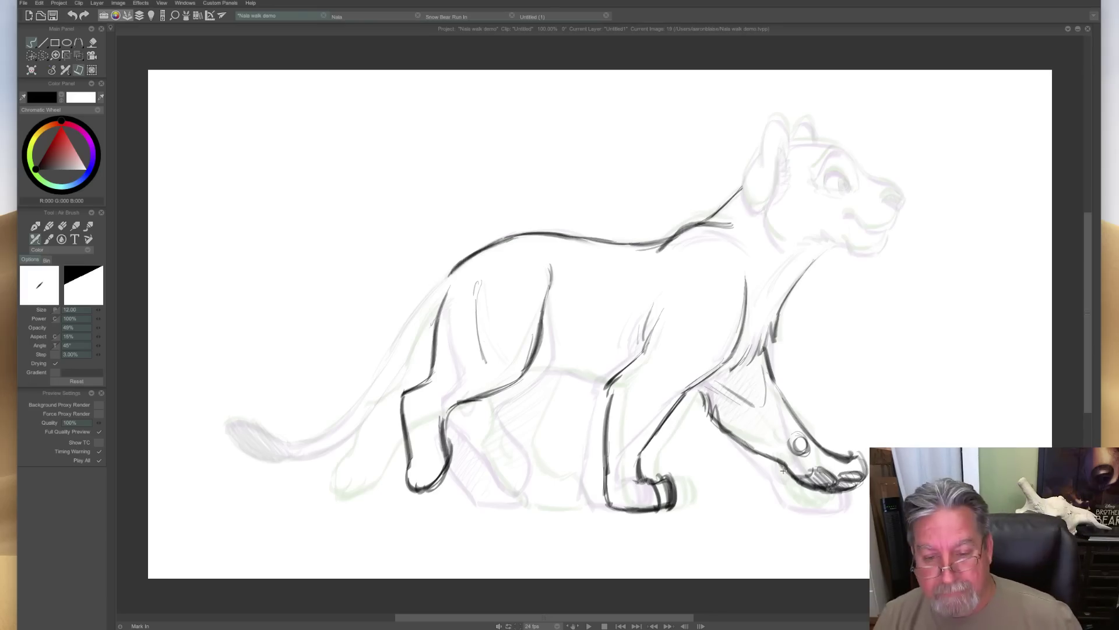
key(Left)
key(Right)
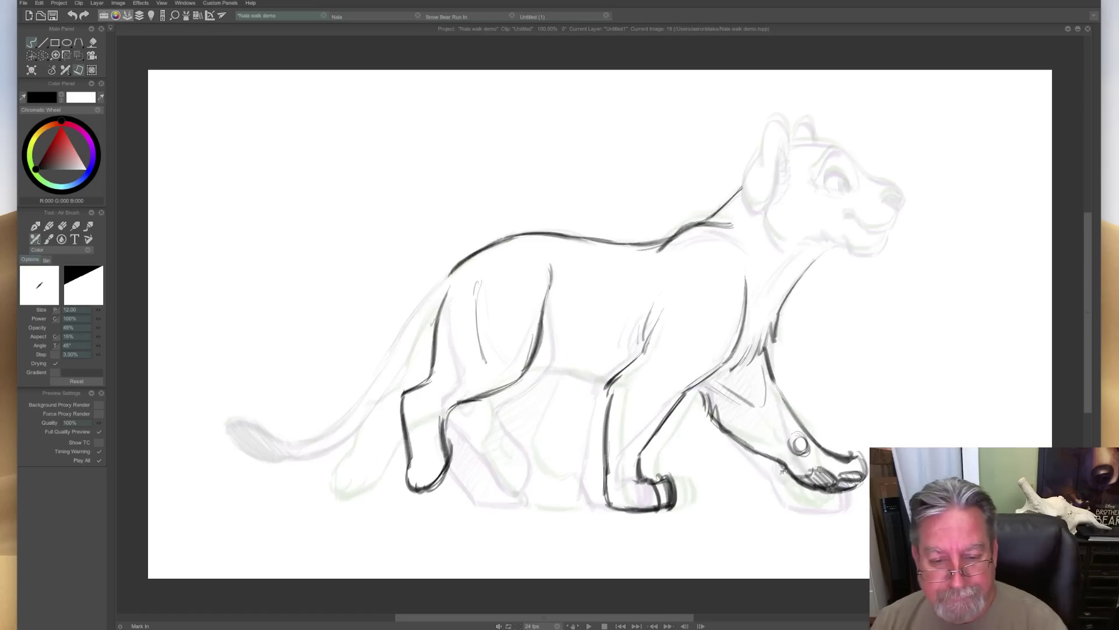
Draw the belly line between the near hind thigh and the near elbow, comparing it with the adjacent frame.
drag(586, 379, 574, 372)
mouse_move(608, 383)
mouse_down()
mouse_move(533, 371)
mouse_move(608, 382)
mouse_up()
drag(608, 383, 557, 370)
key(Left)
key(Right)
key(Left)
key(Right)
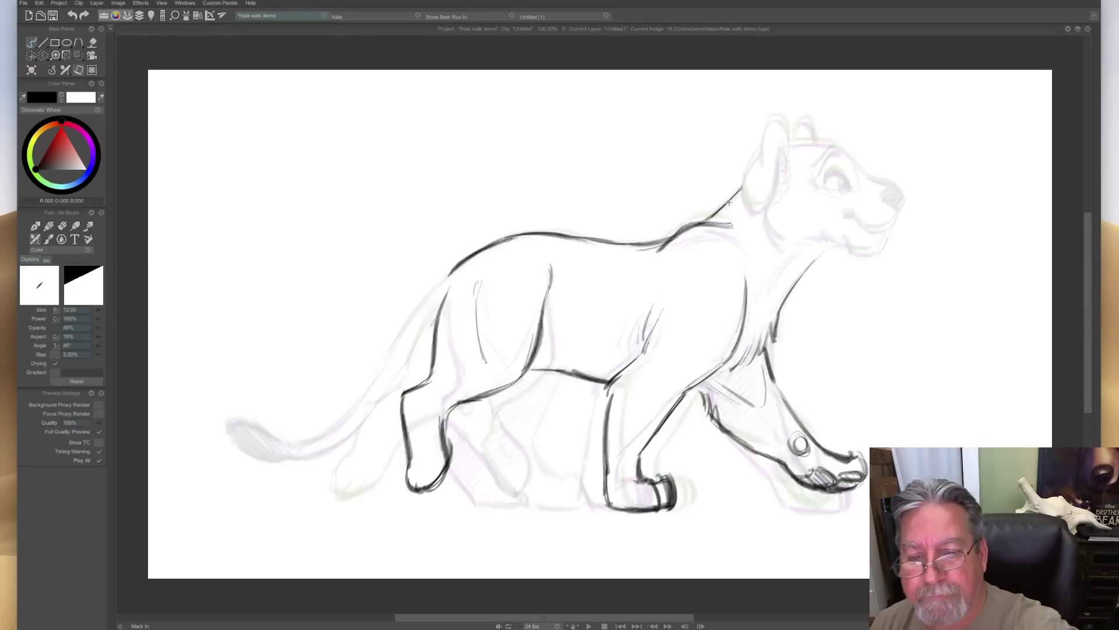
key(Left)
key(Right)
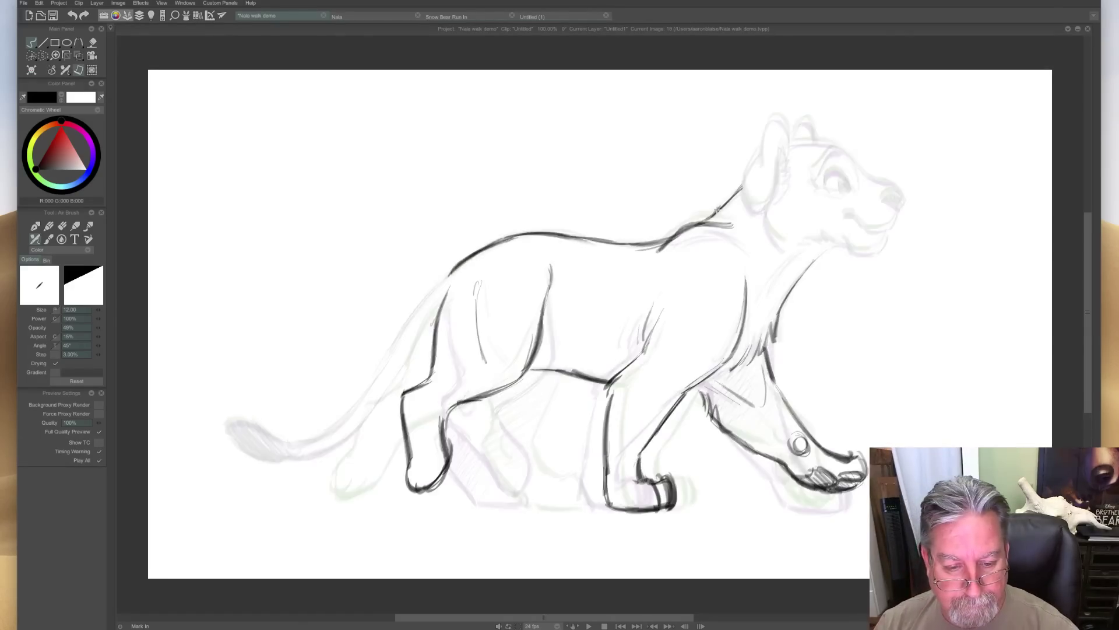
Draw the front contour and paw top of the far hind leg and start its rear contour below the near thigh.
mouse_move(502, 425)
mouse_down()
mouse_move(524, 382)
mouse_move(511, 469)
mouse_move(546, 476)
mouse_move(536, 479)
mouse_move(563, 505)
mouse_up()
drag(508, 403, 500, 461)
drag(472, 401, 457, 429)
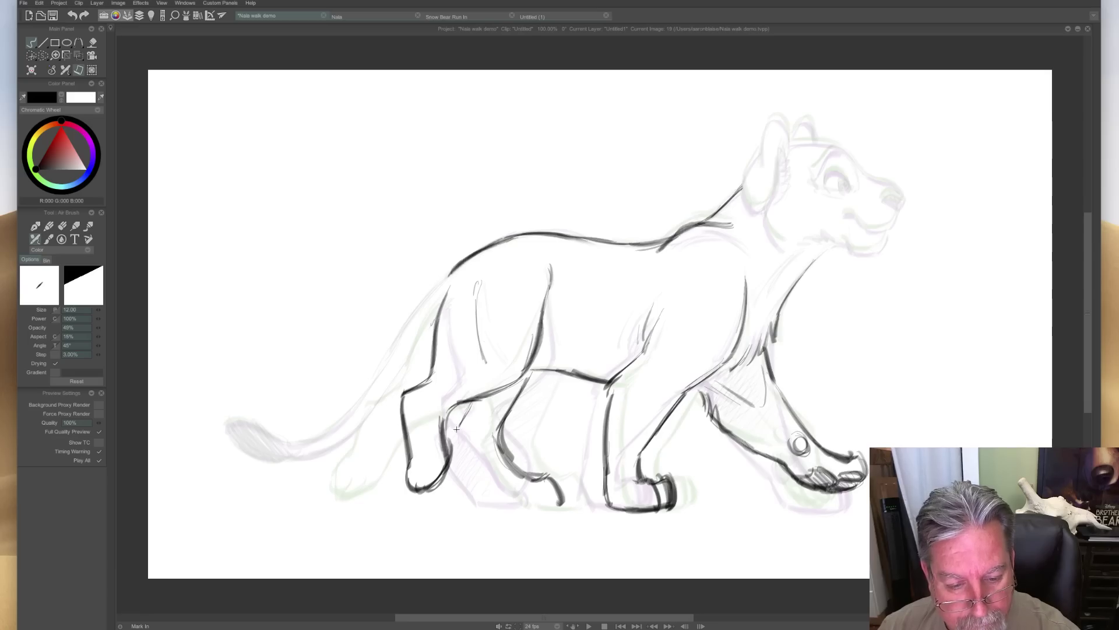
Refine the front contour of the far hind leg with the brush and eraser, comparing it with the adjacent frame.
mouse_move(534, 372)
mouse_down()
mouse_move(505, 424)
mouse_move(522, 477)
mouse_up()
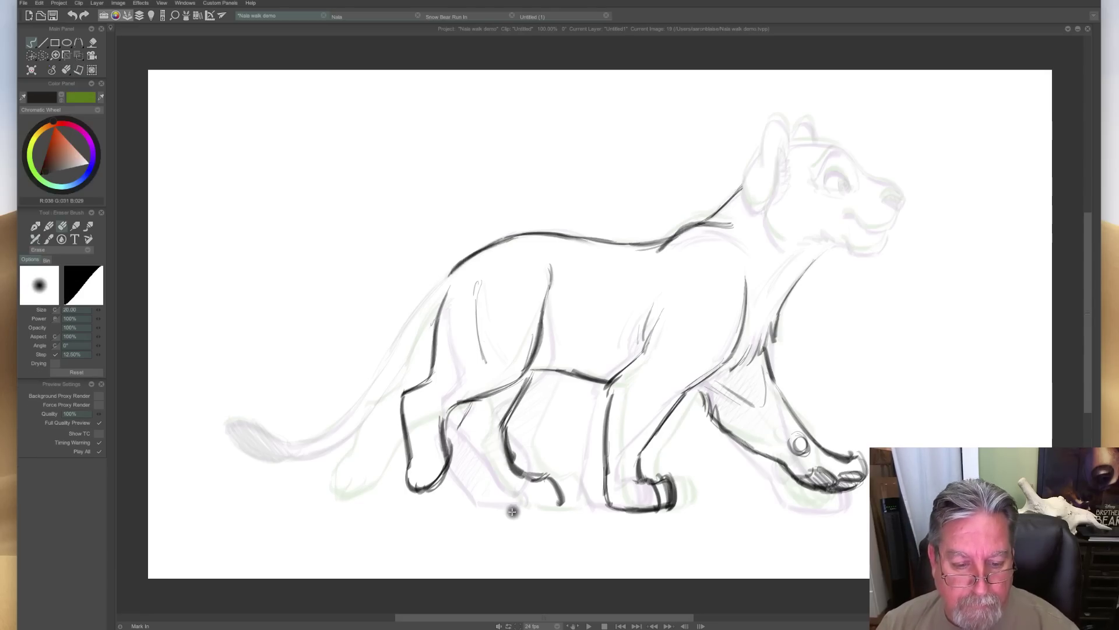
drag(510, 416, 502, 435)
key(Left)
key(Right)
key(e)
key(Left)
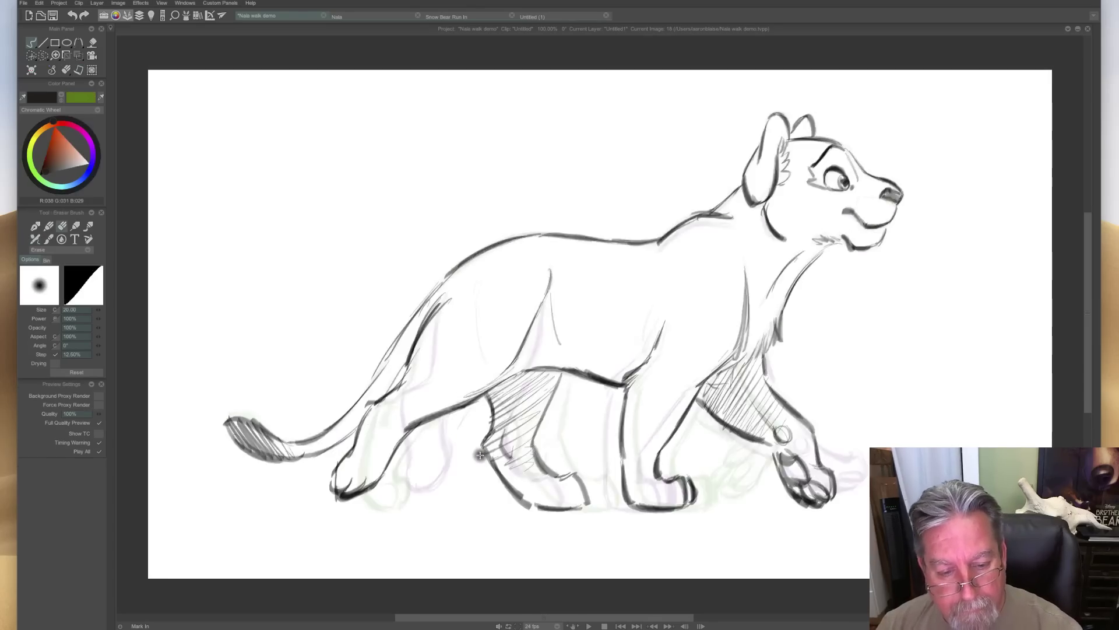
key(Right)
Draw the rear contour of the far hind leg down to the heel, checking it against the adjacent frame.
key(e)
mouse_move(469, 398)
mouse_down()
mouse_move(454, 437)
mouse_move(488, 496)
mouse_move(483, 475)
mouse_move(553, 506)
mouse_move(515, 509)
mouse_up()
drag(489, 474, 512, 510)
key(Left)
key(Right)
key(Left)
key(Right)
key(Left)
key(Right)
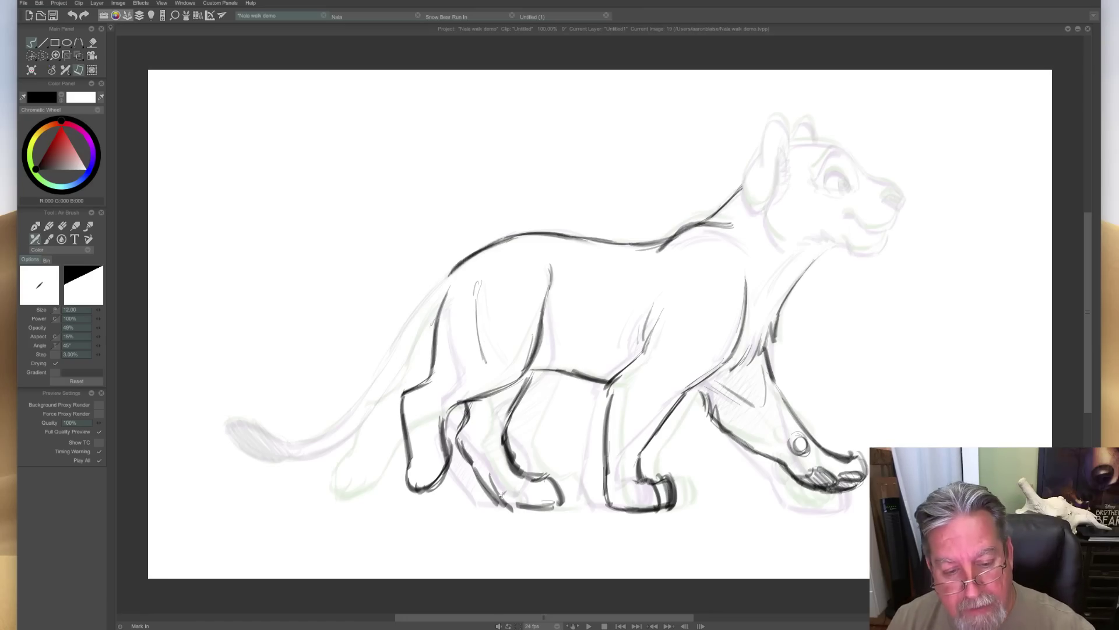
Erase the rough rear contour of the far hind leg and redraw it darker around the hock and heel.
key(e)
mouse_move(467, 407)
mouse_down()
mouse_move(460, 446)
mouse_move(481, 473)
mouse_move(474, 446)
mouse_move(495, 487)
mouse_up()
key(b)
drag(514, 411, 517, 470)
mouse_move(466, 403)
mouse_down()
mouse_move(456, 441)
mouse_move(492, 495)
mouse_up()
drag(462, 436, 491, 496)
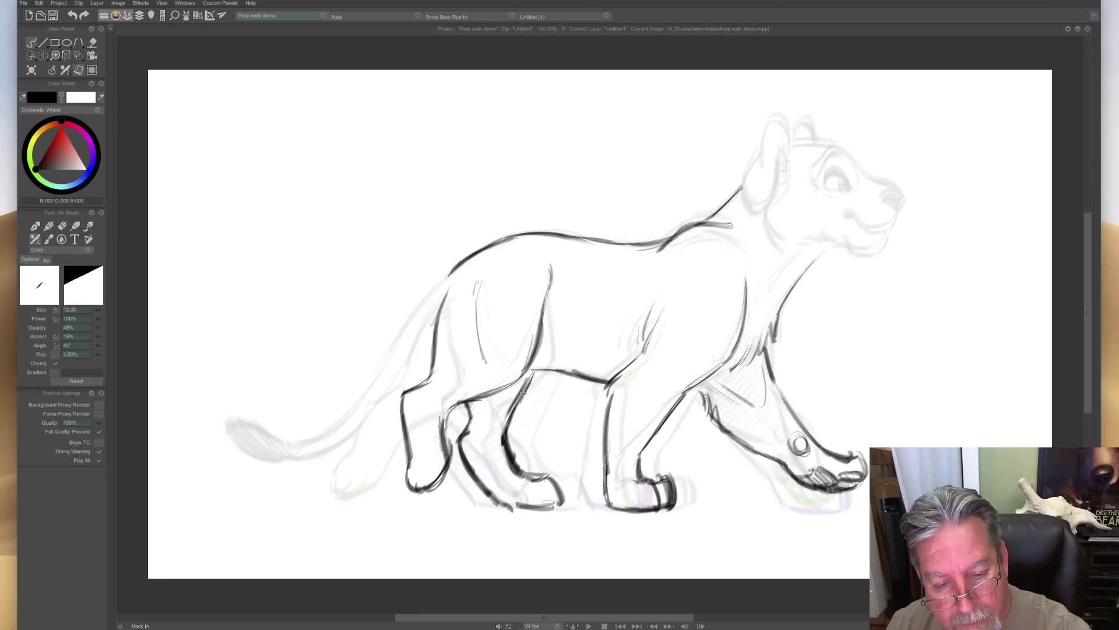
Shade the far hind leg and upper far foreleg with diagonal hatching and reinforce the far hind leg's contours.
mouse_move(516, 378)
mouse_down()
mouse_move(469, 428)
mouse_move(509, 413)
mouse_move(464, 442)
mouse_move(503, 428)
mouse_move(472, 454)
mouse_move(506, 447)
mouse_move(481, 470)
mouse_move(505, 469)
mouse_move(485, 485)
mouse_up()
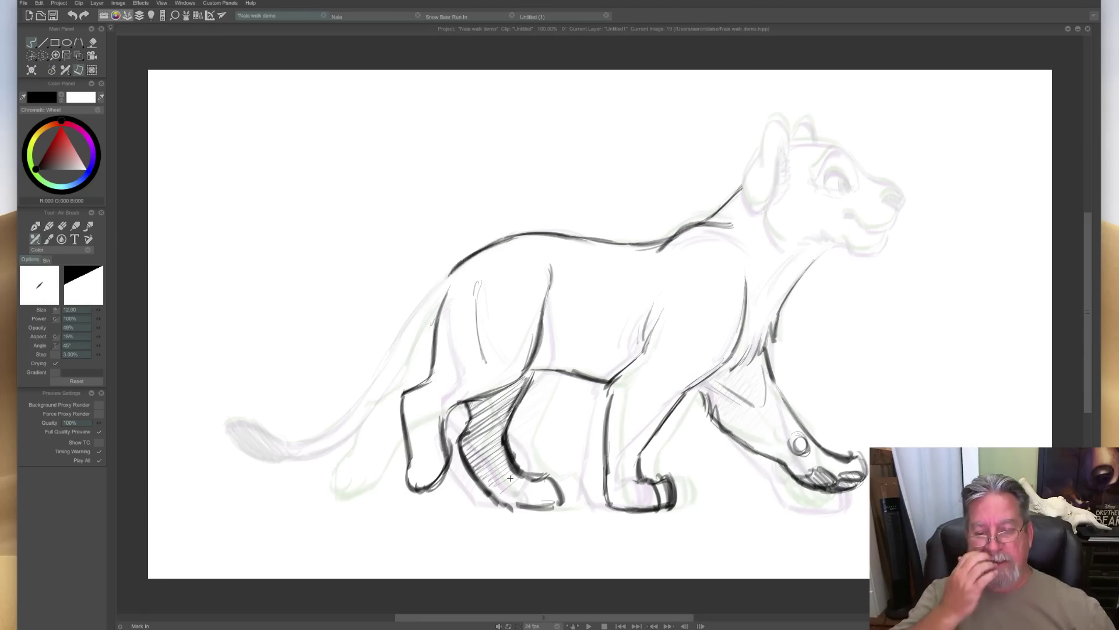
drag(477, 482, 510, 510)
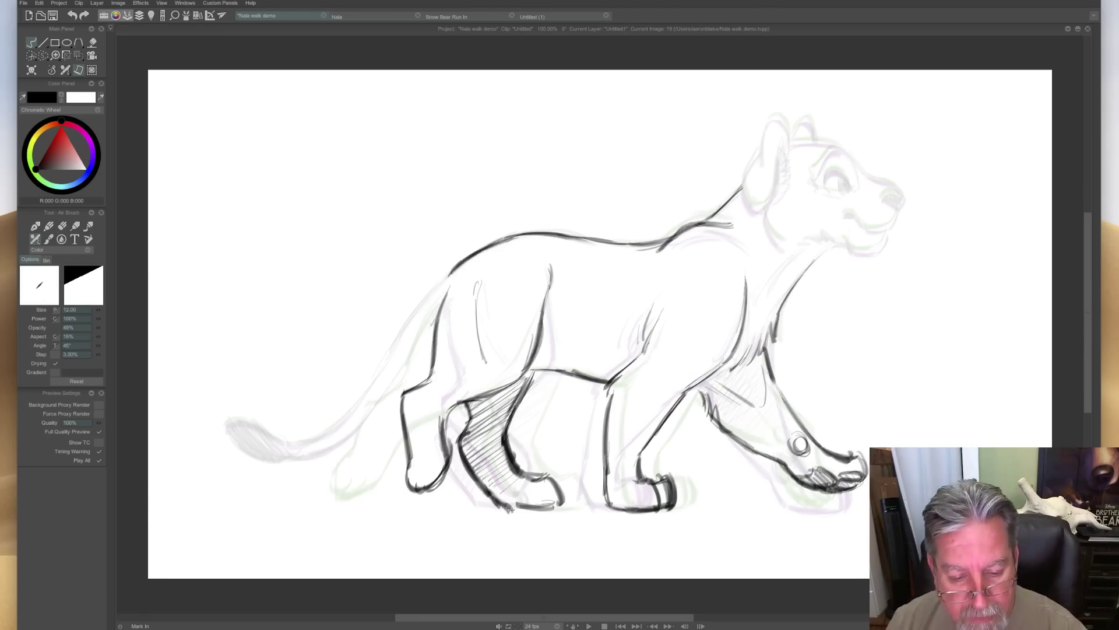
drag(466, 403, 462, 435)
drag(533, 373, 514, 414)
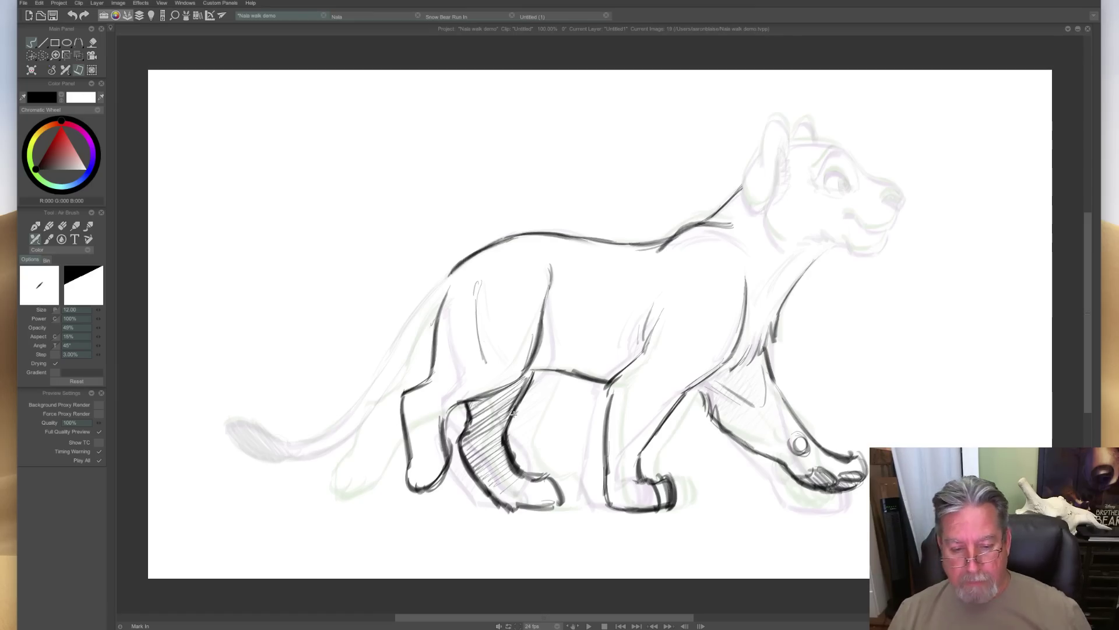
key(Left)
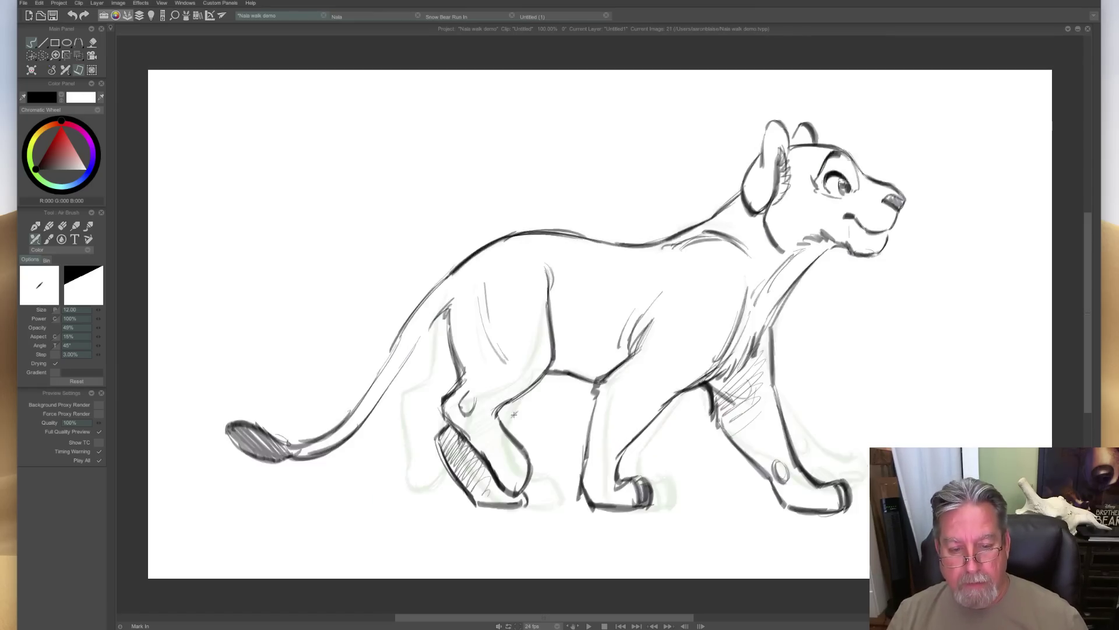
key(Left)
key(Right)
mouse_move(713, 377)
mouse_down()
mouse_move(761, 360)
mouse_move(728, 424)
mouse_move(778, 388)
mouse_move(750, 433)
mouse_move(778, 432)
mouse_up()
Check frame 19 in the timeline and compare its drawing with the adjacent frame.
key(Tab)
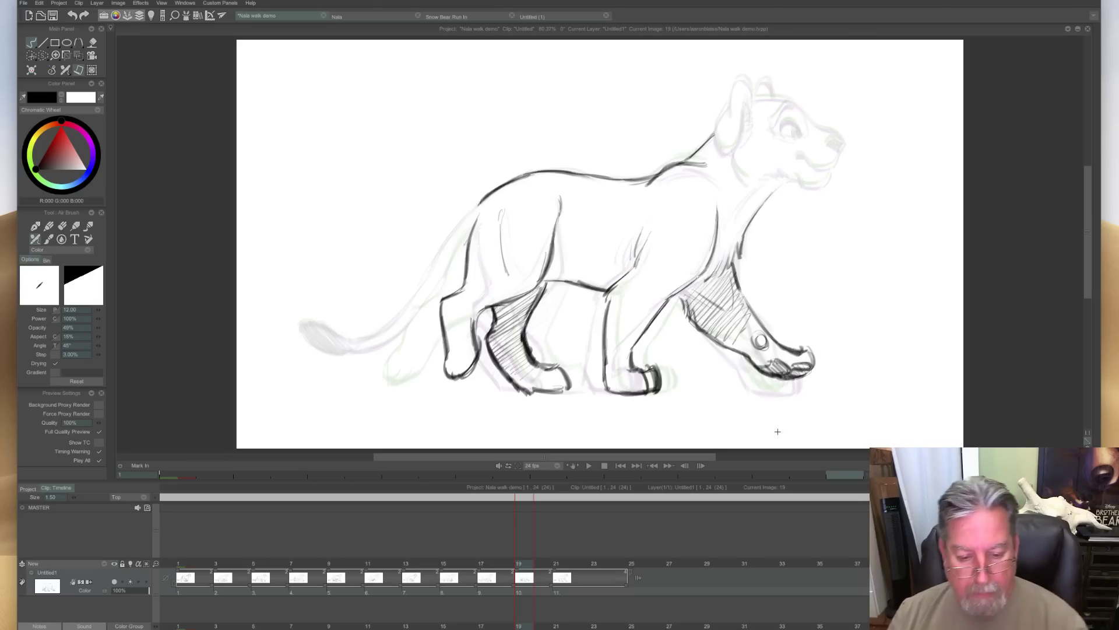
mouse_move(513, 566)
mouse_down()
mouse_move(242, 568)
mouse_move(605, 576)
mouse_move(523, 586)
mouse_up()
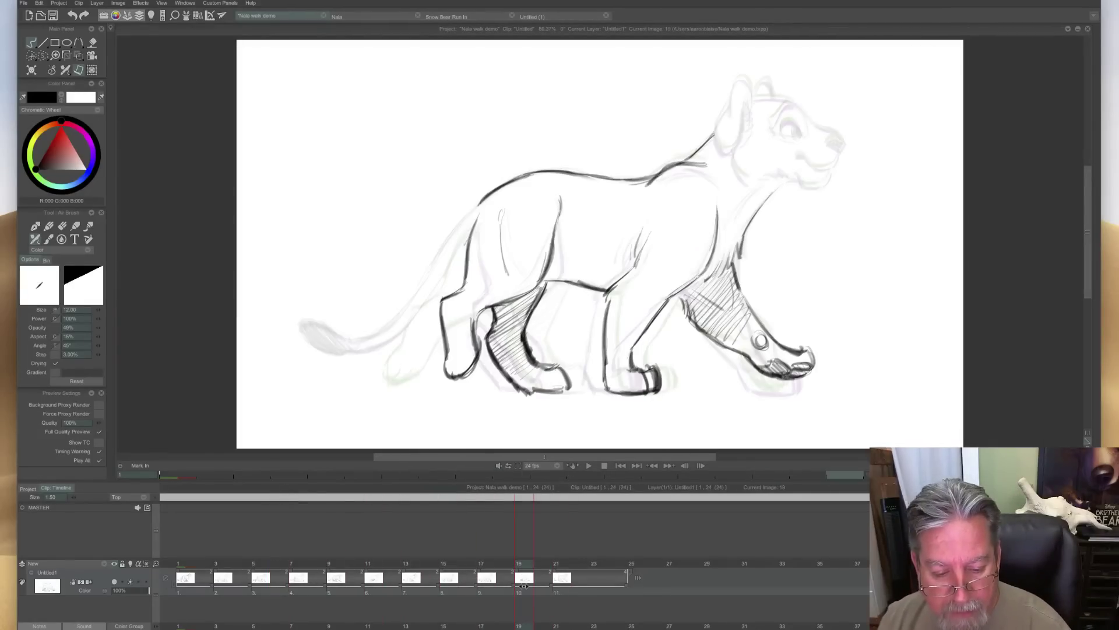
key(Tab)
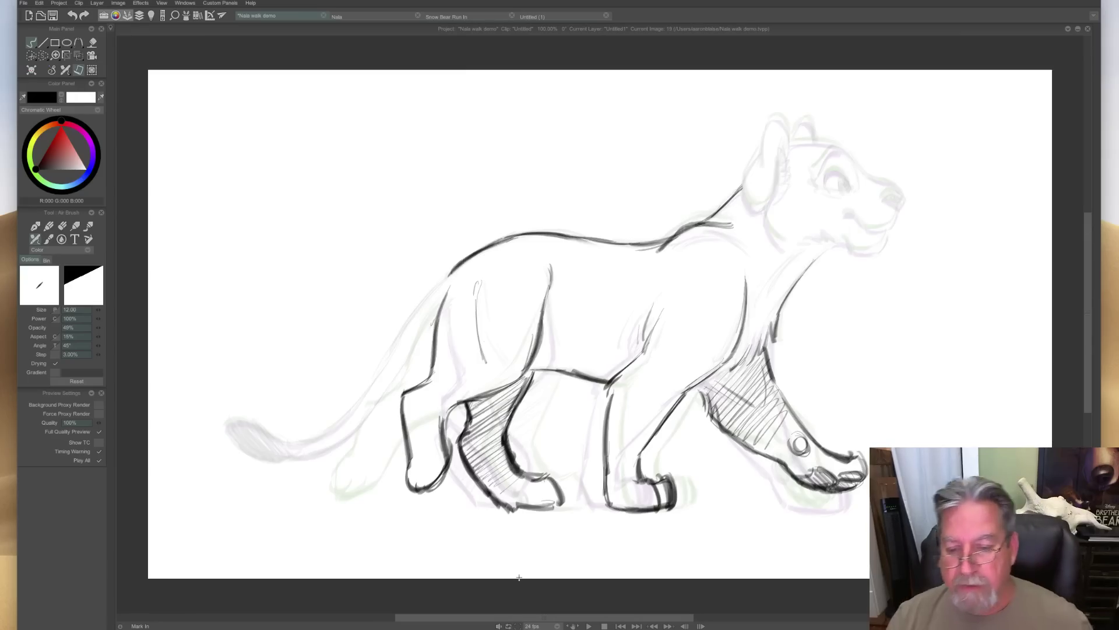
key(Left)
key(Right)
key(Left)
key(Right)
key(Left)
key(Right)
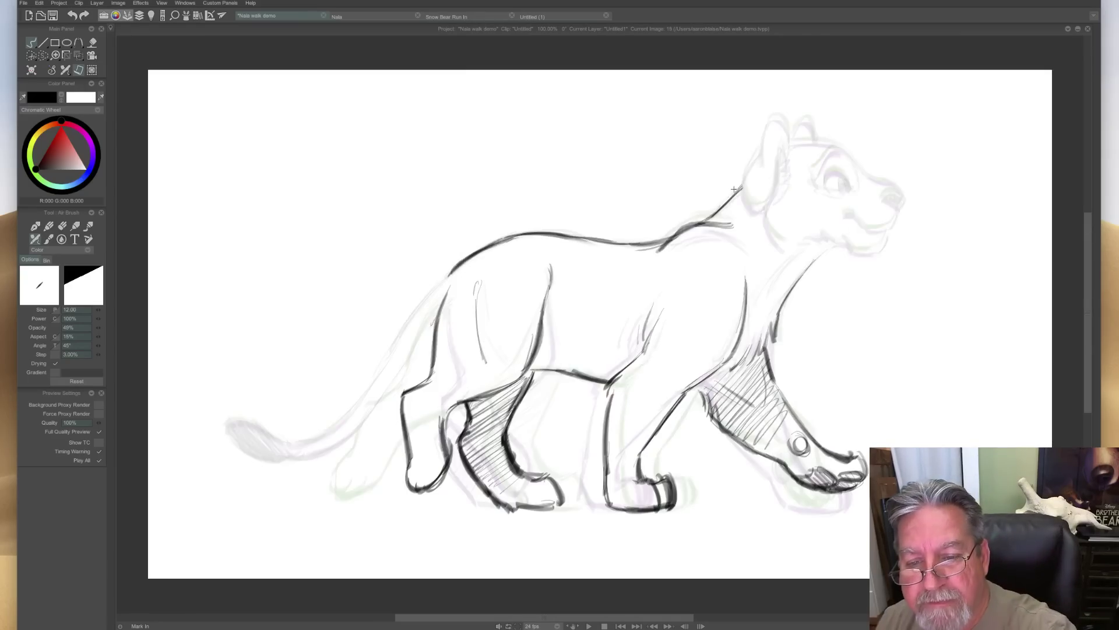
key(Left)
key(Right)
Draw both ears, the forehead, muzzle, nose, mouth, chin and throat line of the head over the ghosted drawings.
mouse_move(789, 144)
mouse_down()
mouse_move(786, 123)
mouse_move(770, 124)
mouse_move(741, 188)
mouse_move(749, 208)
mouse_move(764, 207)
mouse_move(774, 156)
mouse_move(770, 191)
mouse_move(787, 154)
mouse_move(786, 181)
mouse_up()
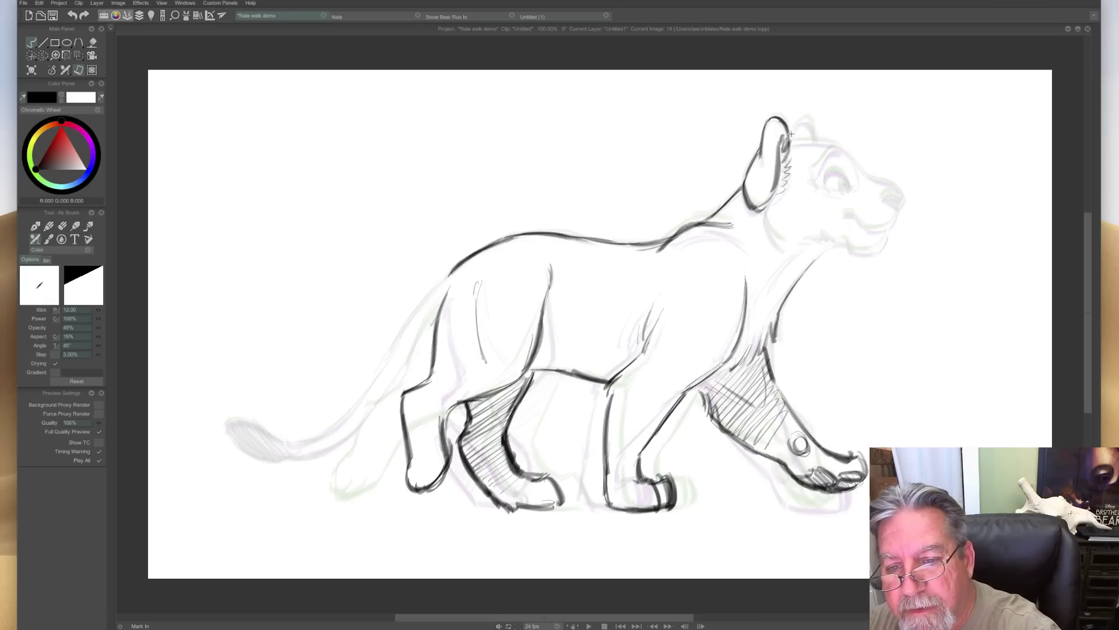
mouse_move(804, 120)
mouse_down()
mouse_move(815, 142)
mouse_move(815, 133)
mouse_move(834, 144)
mouse_move(788, 141)
mouse_move(823, 144)
mouse_move(903, 198)
mouse_up()
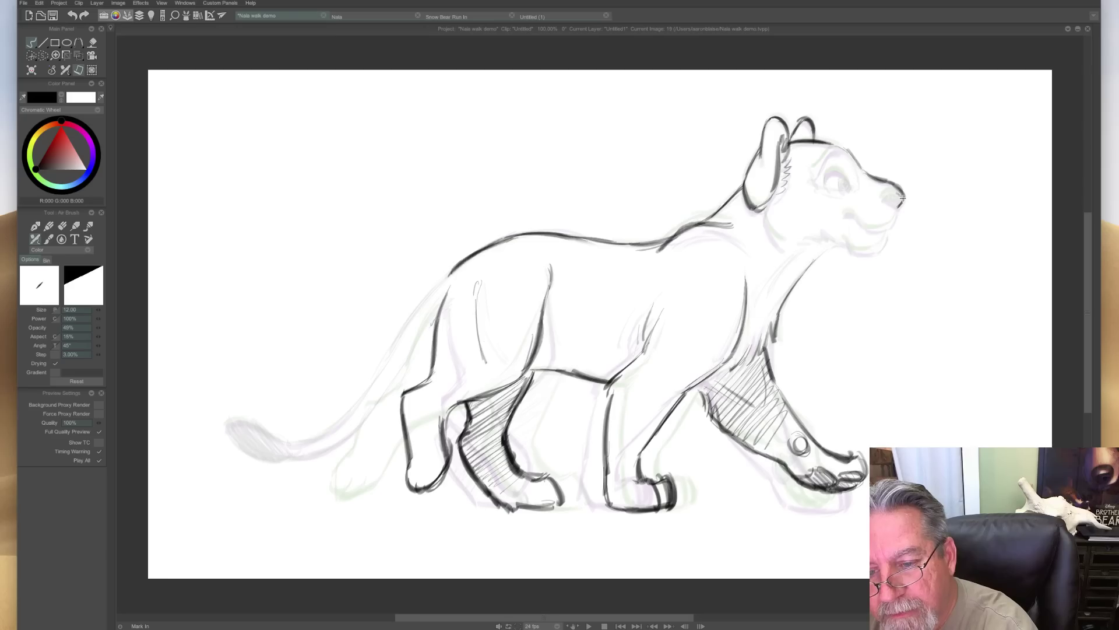
drag(896, 206, 888, 197)
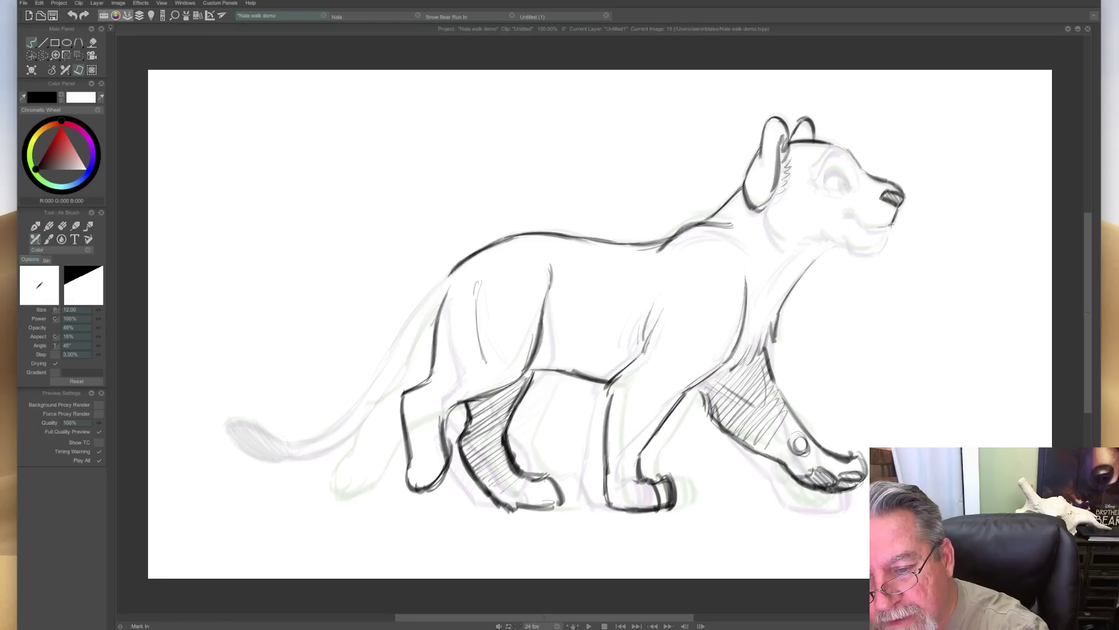
drag(849, 214, 888, 228)
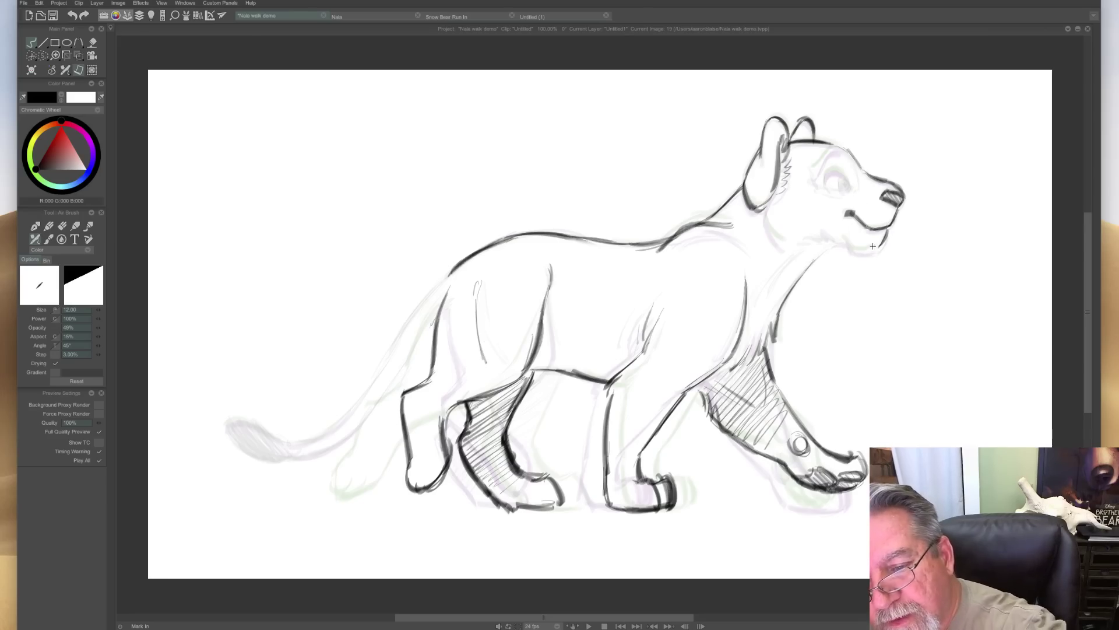
mouse_move(879, 250)
mouse_down()
mouse_move(817, 235)
mouse_move(846, 242)
mouse_move(834, 237)
mouse_move(813, 266)
mouse_up()
Draw the eye with its dark pupil and the brow, and compare the head with the adjacent frame.
mouse_move(839, 178)
mouse_down()
mouse_move(847, 172)
mouse_move(831, 169)
mouse_move(823, 185)
mouse_move(833, 177)
mouse_move(844, 192)
mouse_up()
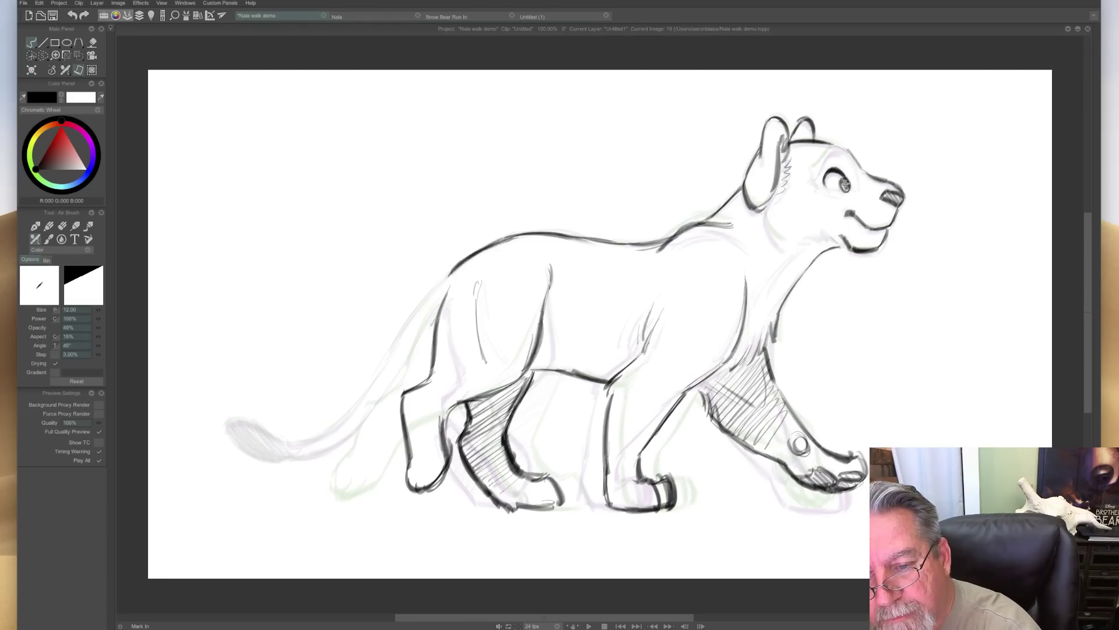
drag(846, 185, 830, 187)
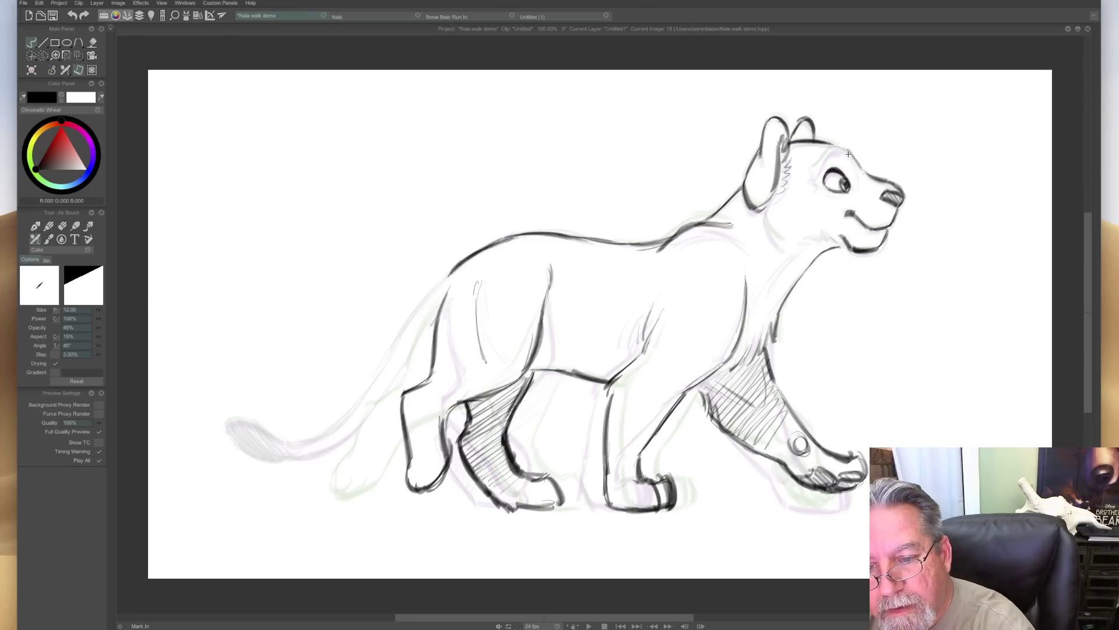
mouse_move(830, 148)
mouse_down()
mouse_move(814, 174)
mouse_move(840, 151)
mouse_move(809, 170)
mouse_move(818, 185)
mouse_move(850, 175)
mouse_up()
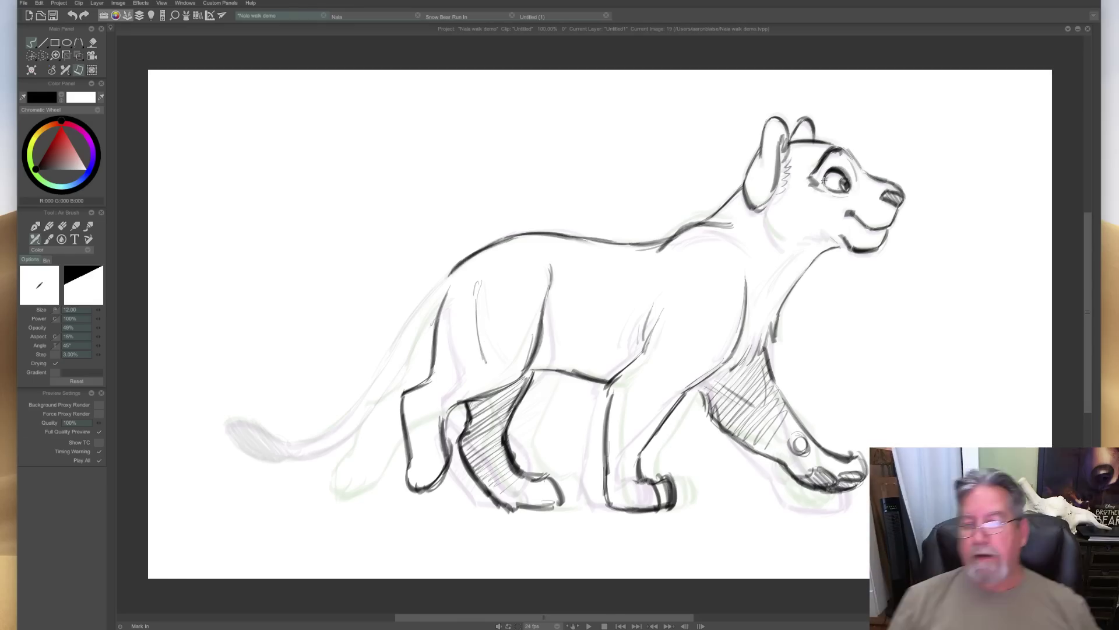
key(Left)
key(Right)
key(Left)
key(Right)
key(Tab)
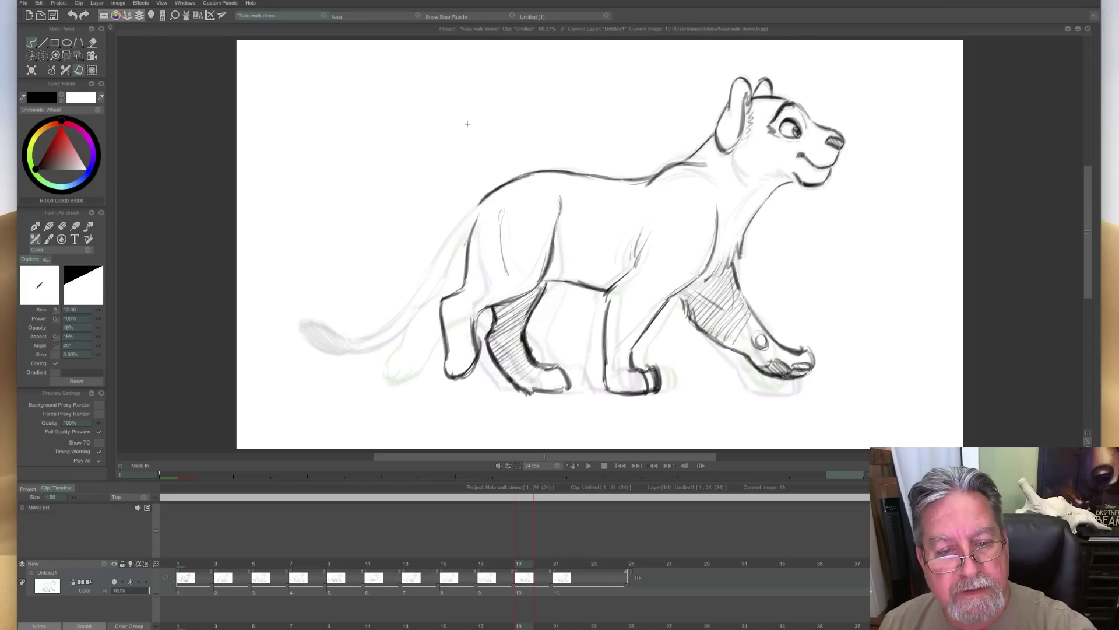
Sketch two circles above the cub's back with a third midway on an arc between them, and erase the middle one.
mouse_move(335, 129)
mouse_down()
mouse_move(355, 142)
mouse_move(326, 134)
mouse_move(350, 108)
mouse_move(362, 152)
mouse_up()
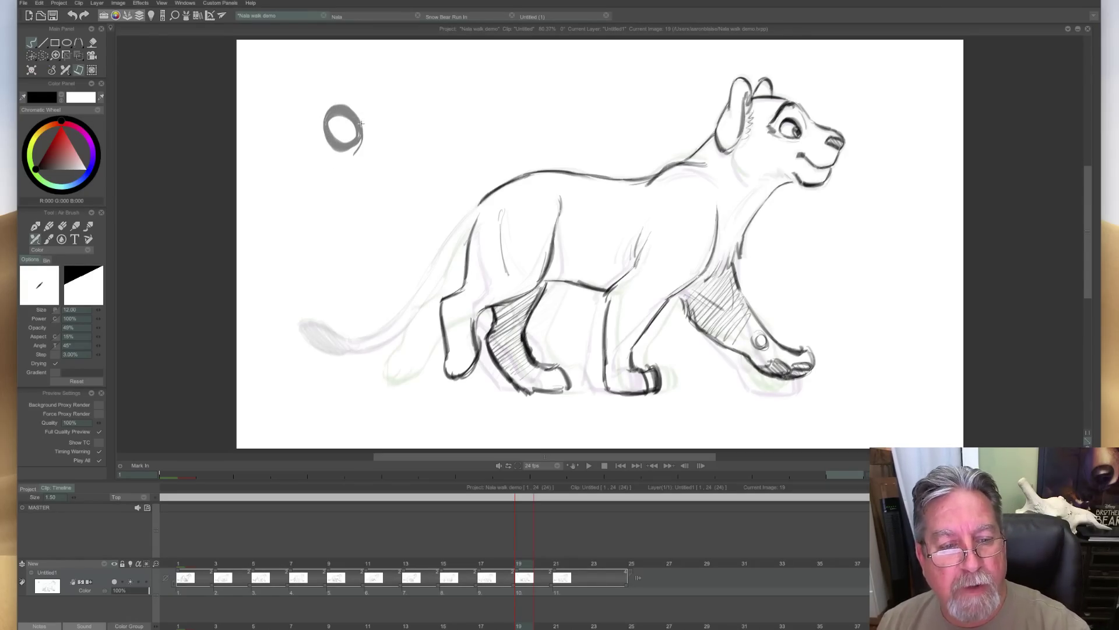
mouse_move(481, 117)
mouse_down()
mouse_move(501, 89)
mouse_move(489, 130)
mouse_move(473, 107)
mouse_up()
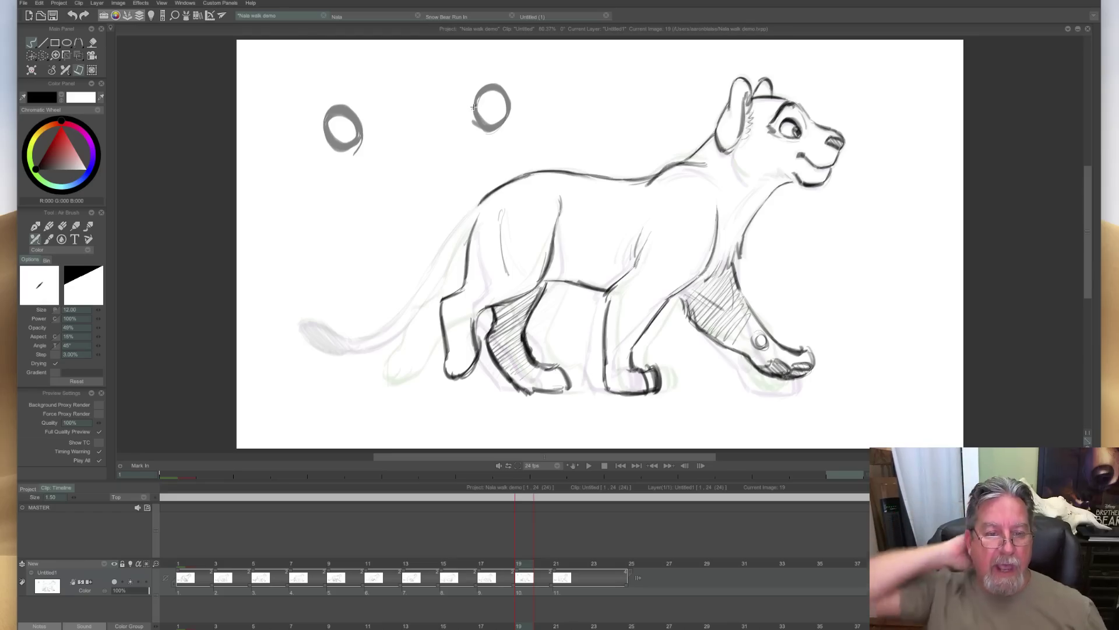
mouse_move(411, 82)
mouse_down()
mouse_move(428, 102)
mouse_move(400, 96)
mouse_move(404, 110)
mouse_up()
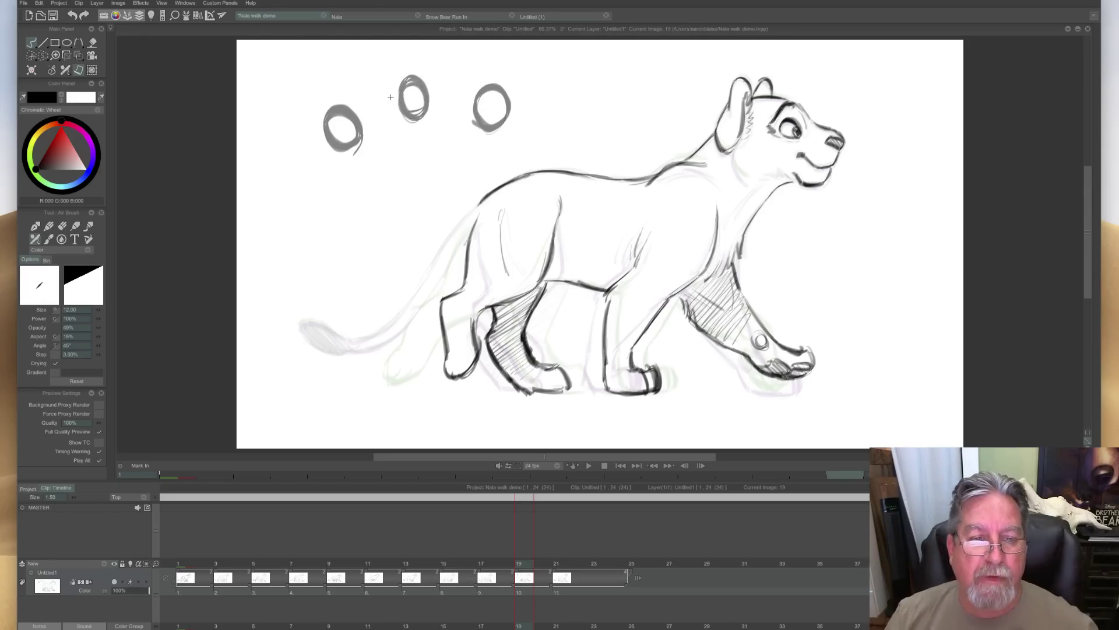
key(e)
mouse_move(414, 82)
mouse_down()
mouse_move(426, 105)
mouse_move(408, 122)
mouse_up()
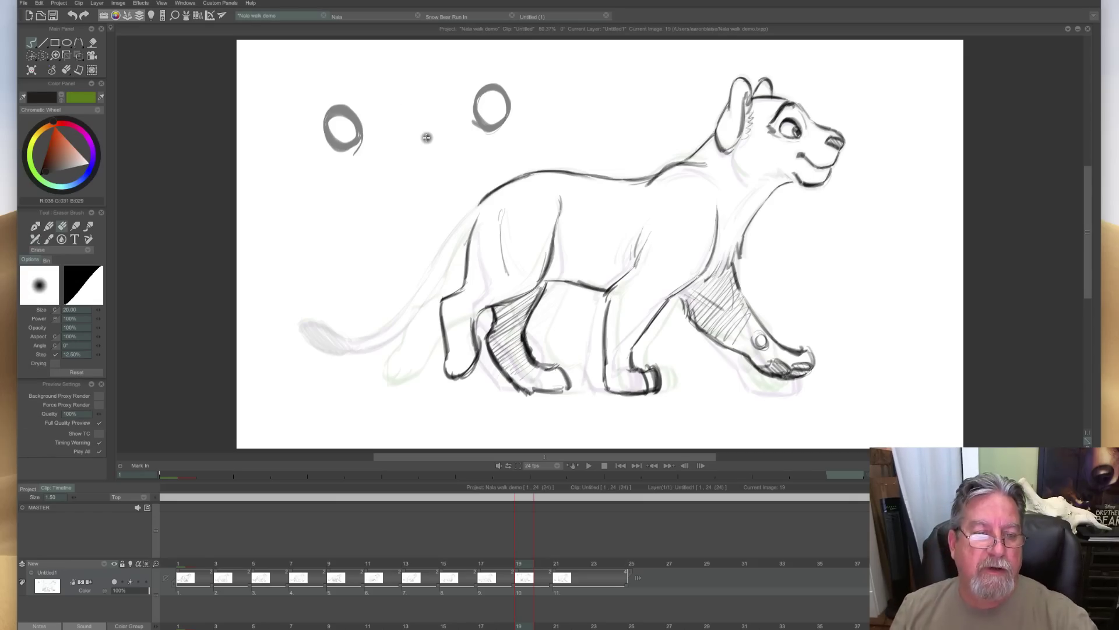
Sketch two evenly spaced in-between circles on the arc above the back and erase them.
key(e)
mouse_move(384, 89)
mouse_down()
mouse_move(399, 112)
mouse_move(373, 99)
mouse_move(378, 117)
mouse_up()
mouse_move(435, 94)
mouse_down()
mouse_move(458, 102)
mouse_move(432, 108)
mouse_move(449, 76)
mouse_move(428, 79)
mouse_up()
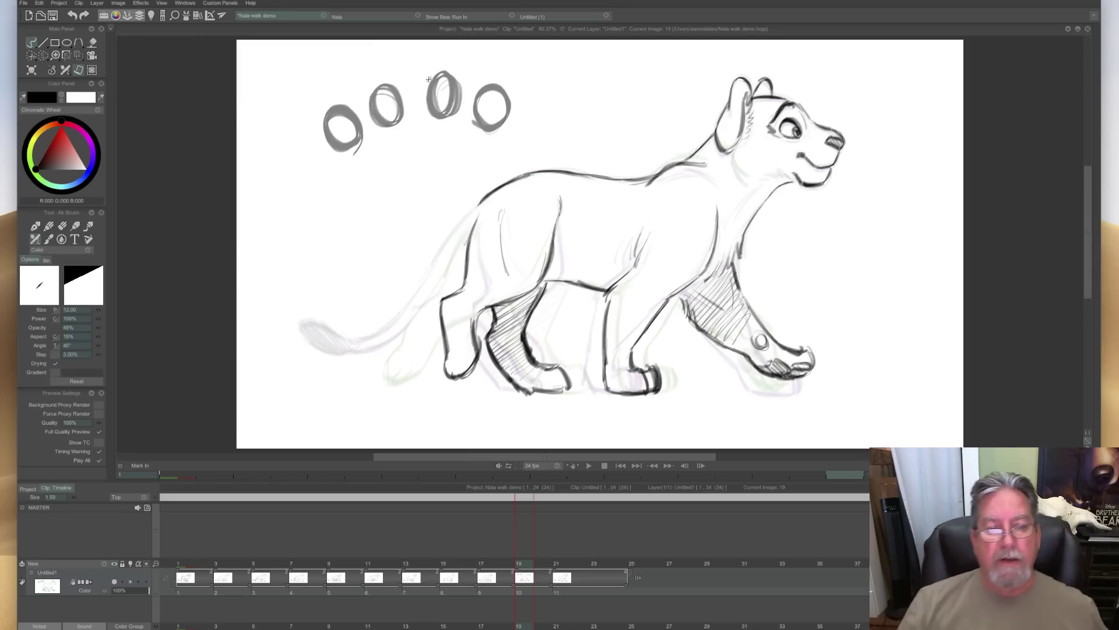
key(e)
mouse_move(450, 74)
mouse_down()
mouse_move(459, 97)
mouse_move(425, 80)
mouse_move(417, 132)
mouse_move(363, 92)
mouse_up()
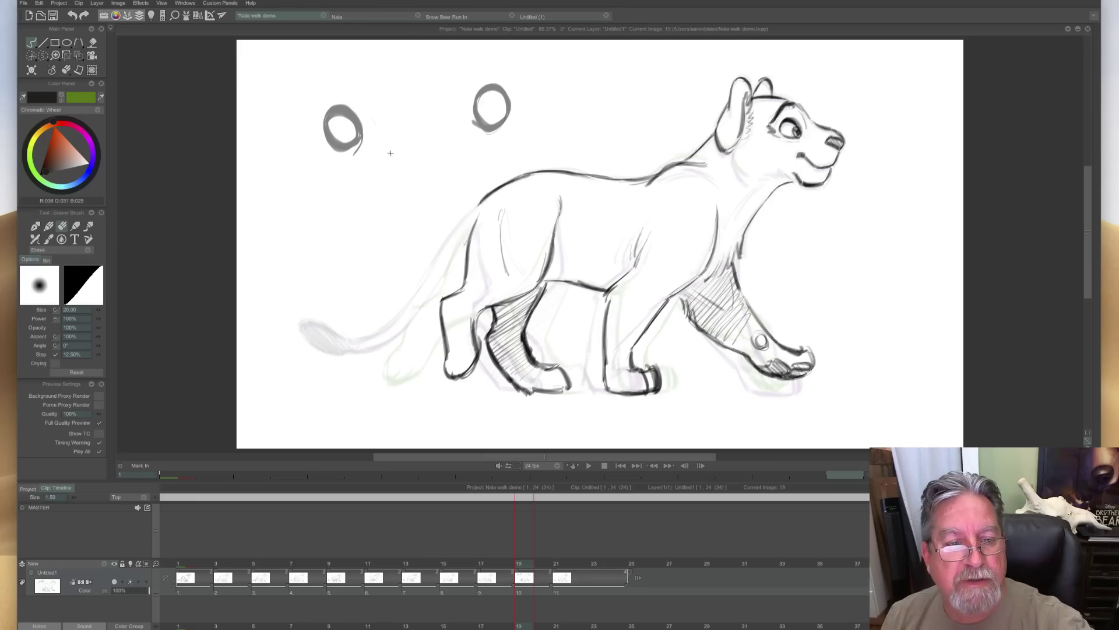
Sketch closely overlapping circles at each end of the arc and erase all the demonstration circles.
key(e)
mouse_move(341, 102)
mouse_down()
mouse_move(369, 119)
mouse_move(334, 131)
mouse_move(361, 164)
mouse_up()
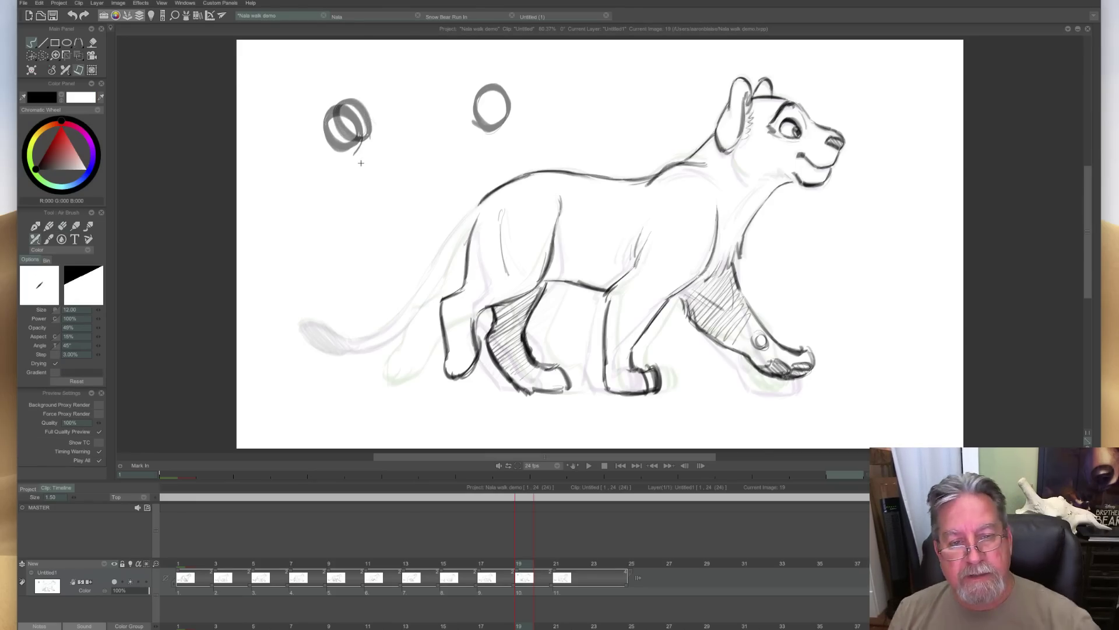
mouse_move(498, 91)
mouse_down()
mouse_move(480, 127)
mouse_move(470, 92)
mouse_move(494, 86)
mouse_move(515, 101)
mouse_move(494, 140)
mouse_move(489, 96)
mouse_move(489, 109)
mouse_move(469, 90)
mouse_up()
key(e)
mouse_move(368, 110)
mouse_down()
mouse_move(357, 137)
mouse_move(326, 142)
mouse_up()
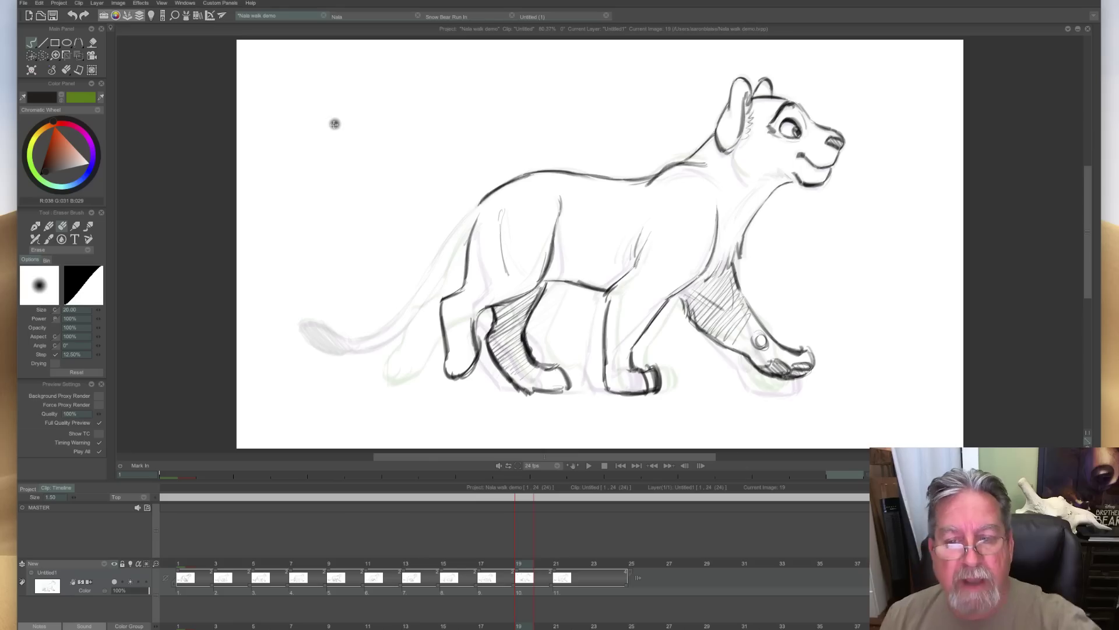
Draw the tail's upper and lower contours and its tuft, shade the tuft, and compare it with the adjacent frame.
key(Left)
key(Right)
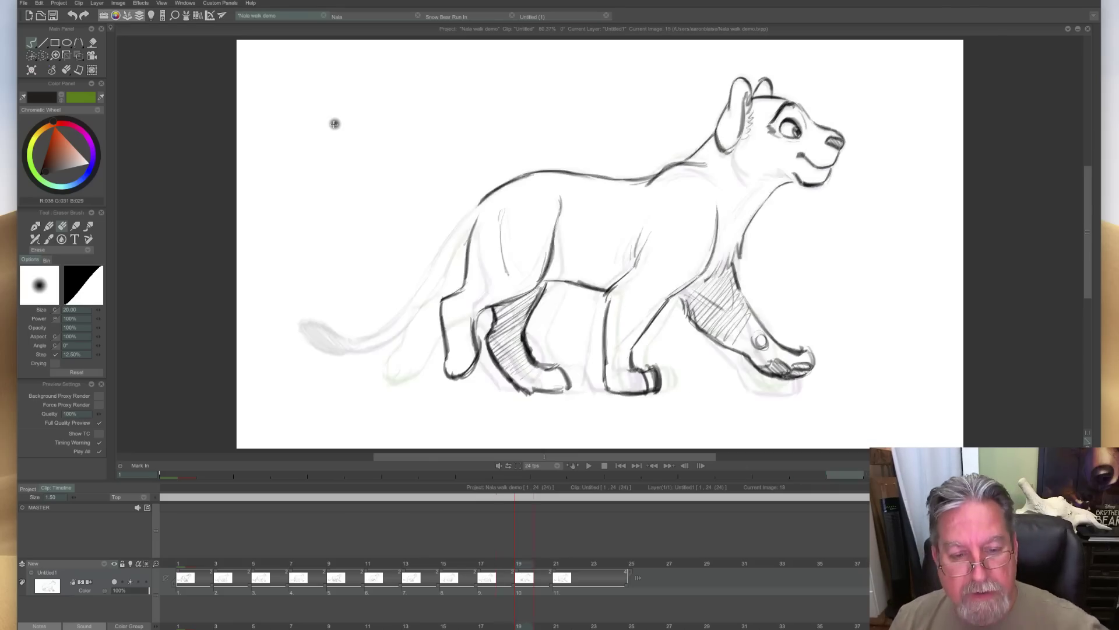
key(b)
mouse_move(480, 203)
mouse_down()
mouse_move(400, 318)
mouse_move(354, 338)
mouse_up()
mouse_move(468, 231)
mouse_down()
mouse_move(416, 318)
mouse_move(373, 344)
mouse_move(347, 350)
mouse_move(307, 321)
mouse_move(323, 354)
mouse_move(349, 348)
mouse_move(333, 345)
mouse_up()
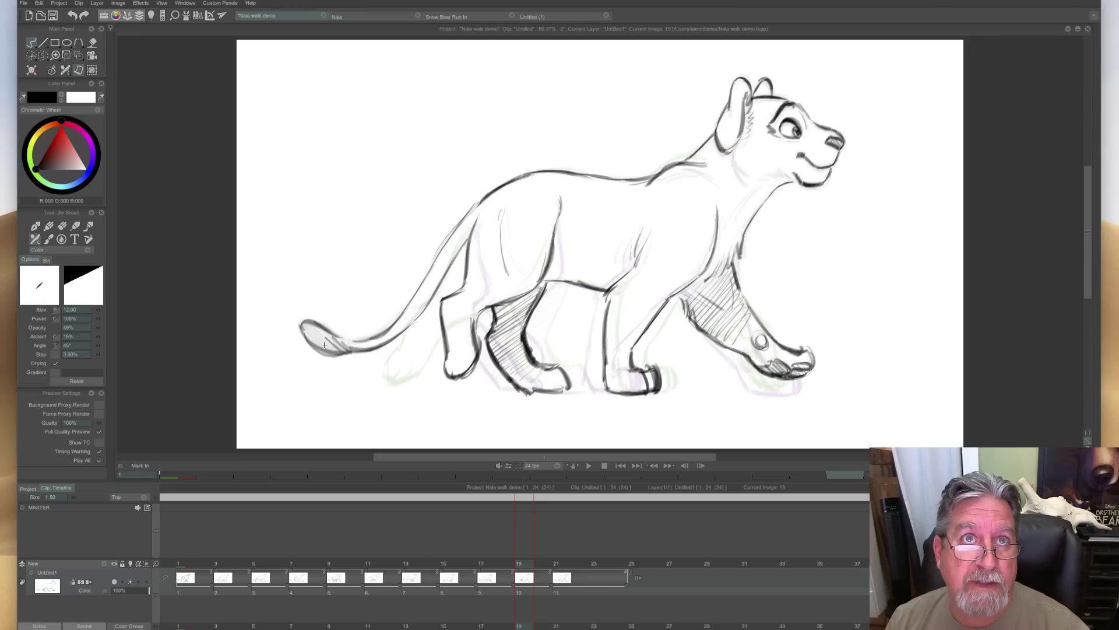
mouse_move(315, 332)
mouse_down()
mouse_move(326, 342)
mouse_move(309, 335)
mouse_move(316, 345)
mouse_up()
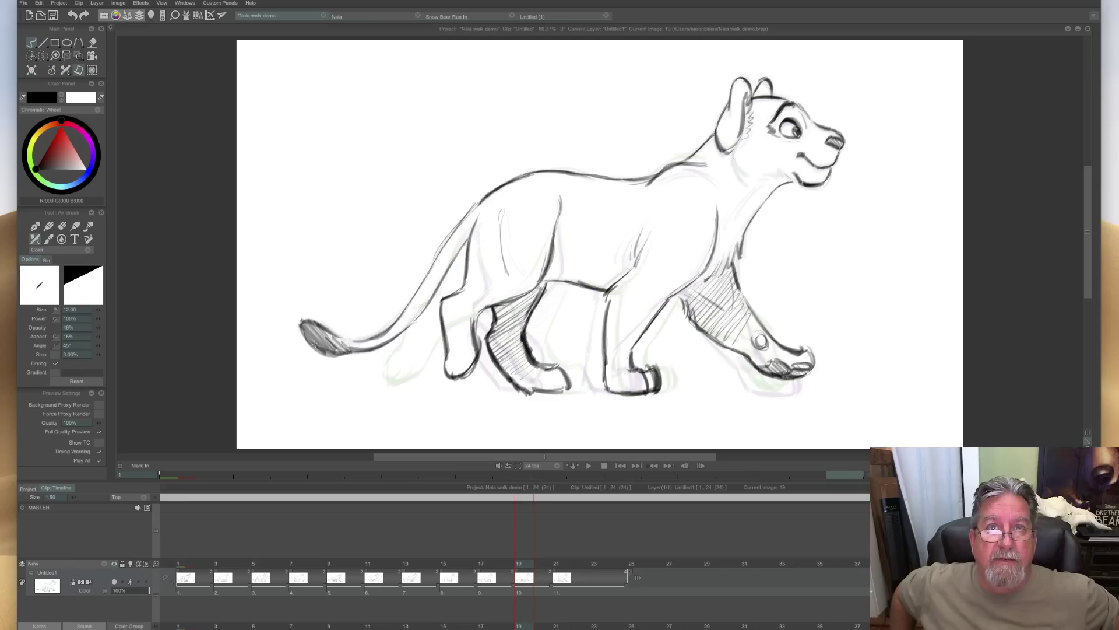
key(Left)
key(Right)
key(Left)
key(Right)
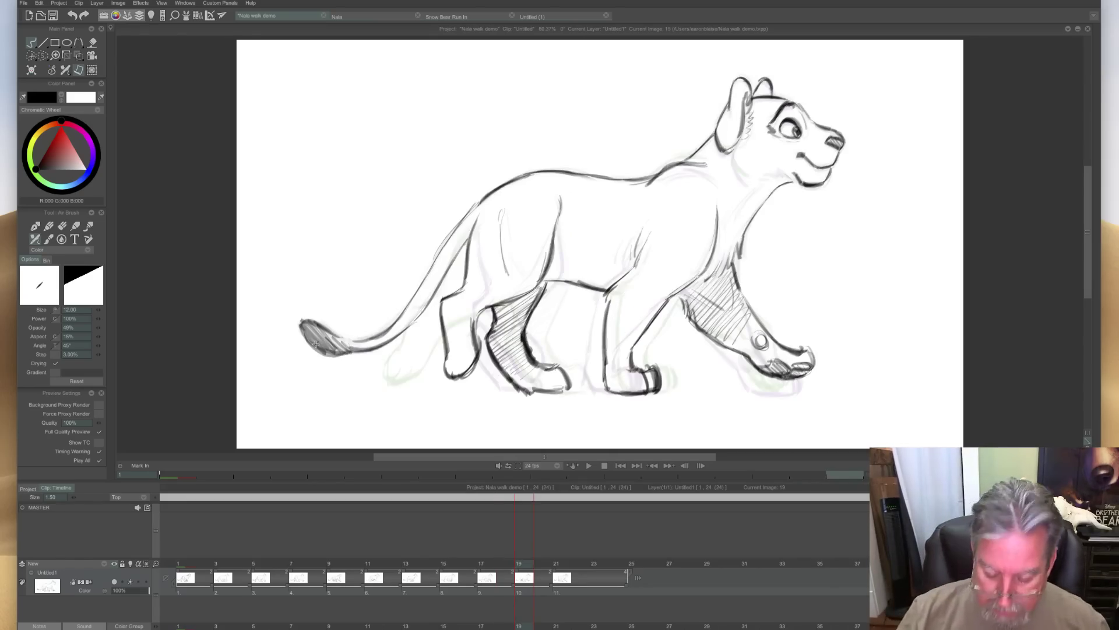
Add short fur strokes under the jaw and a curved inner line down the neck to the chest.
key(Tab)
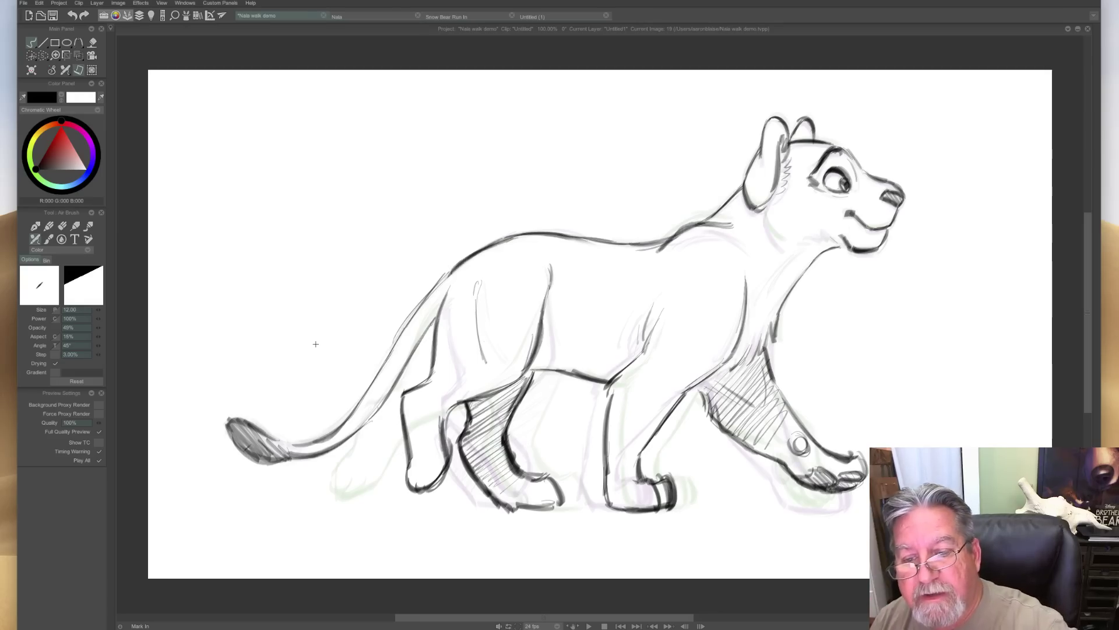
mouse_move(831, 239)
mouse_down()
mouse_move(816, 236)
mouse_move(756, 309)
mouse_up()
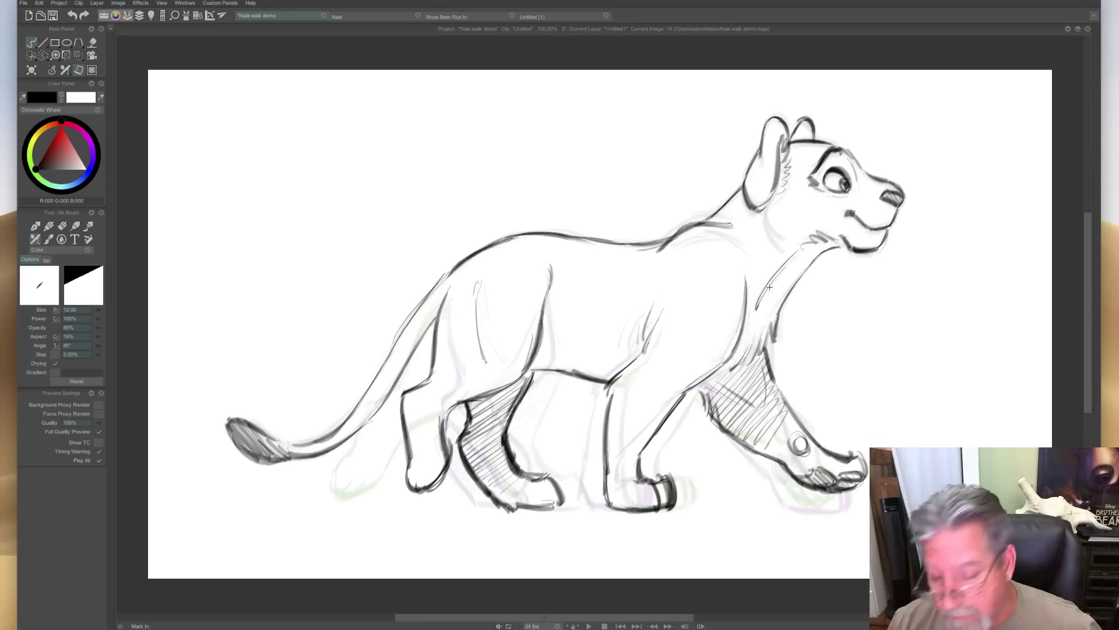
key(Tab)
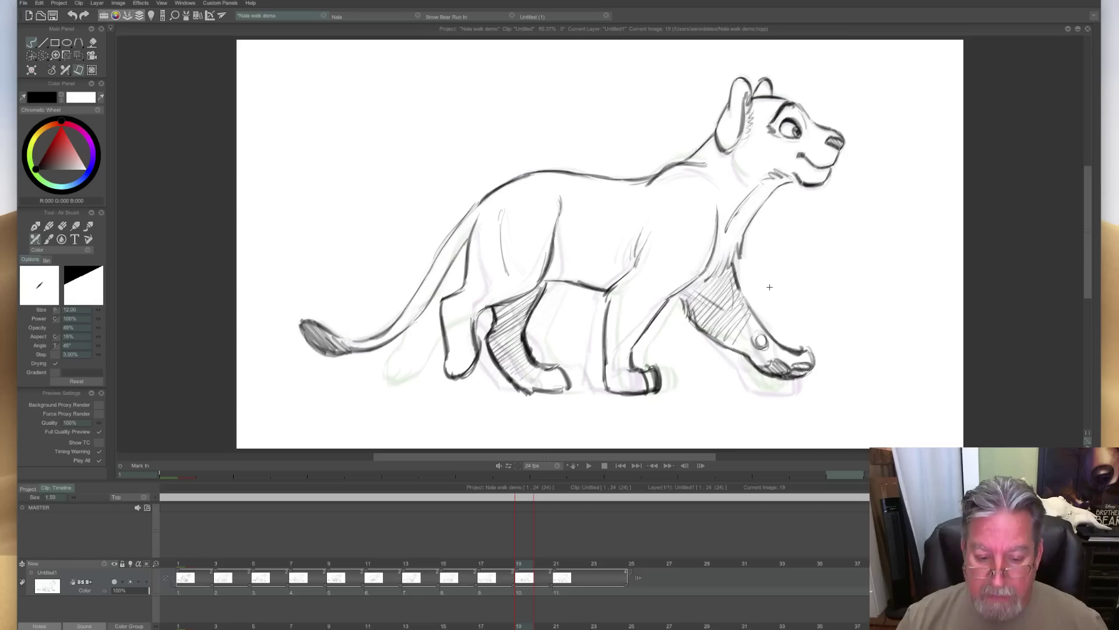
Copy the drawing from frame 1 to frame 25 and insert a blank drawing at frame 23.
mouse_move(522, 564)
mouse_down()
mouse_move(186, 575)
mouse_move(617, 576)
mouse_move(196, 577)
mouse_up()
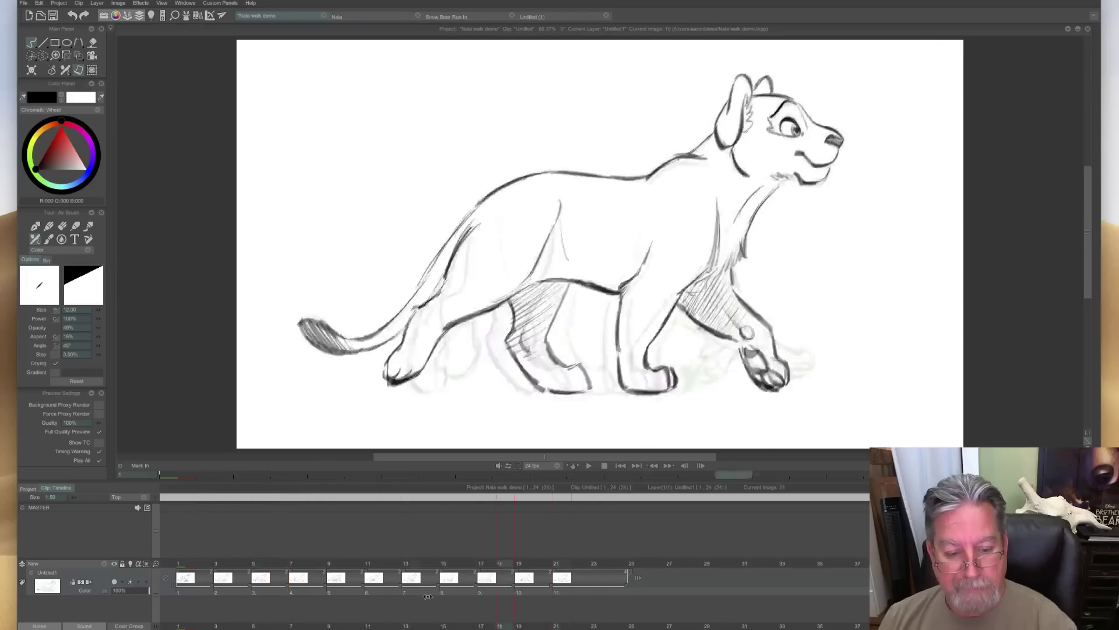
drag(205, 563, 182, 563)
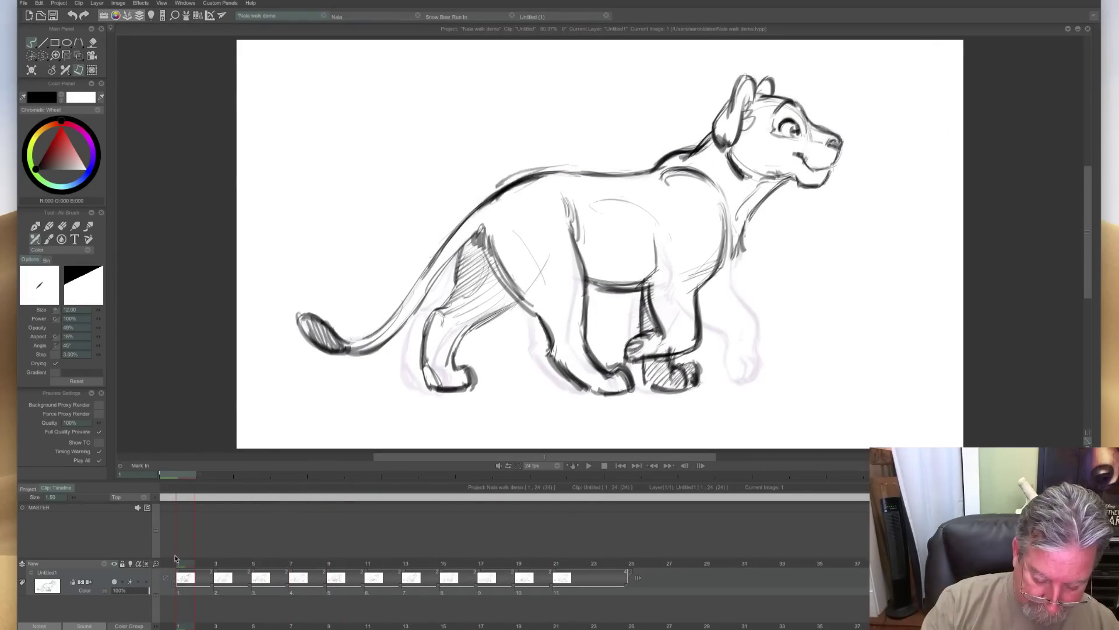
click(629, 562)
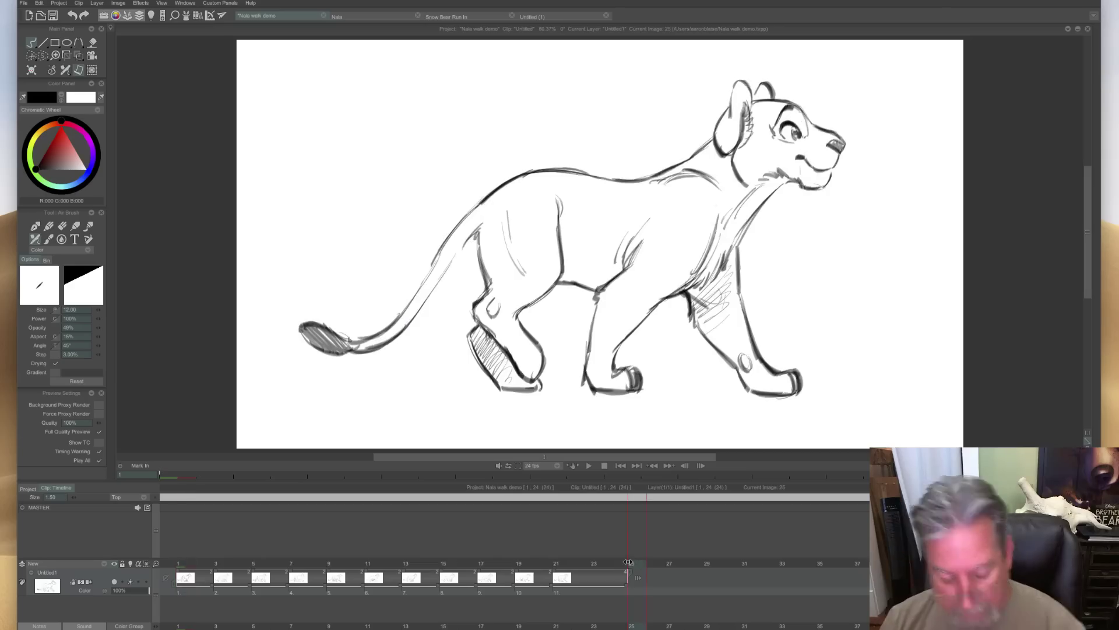
key(super+v)
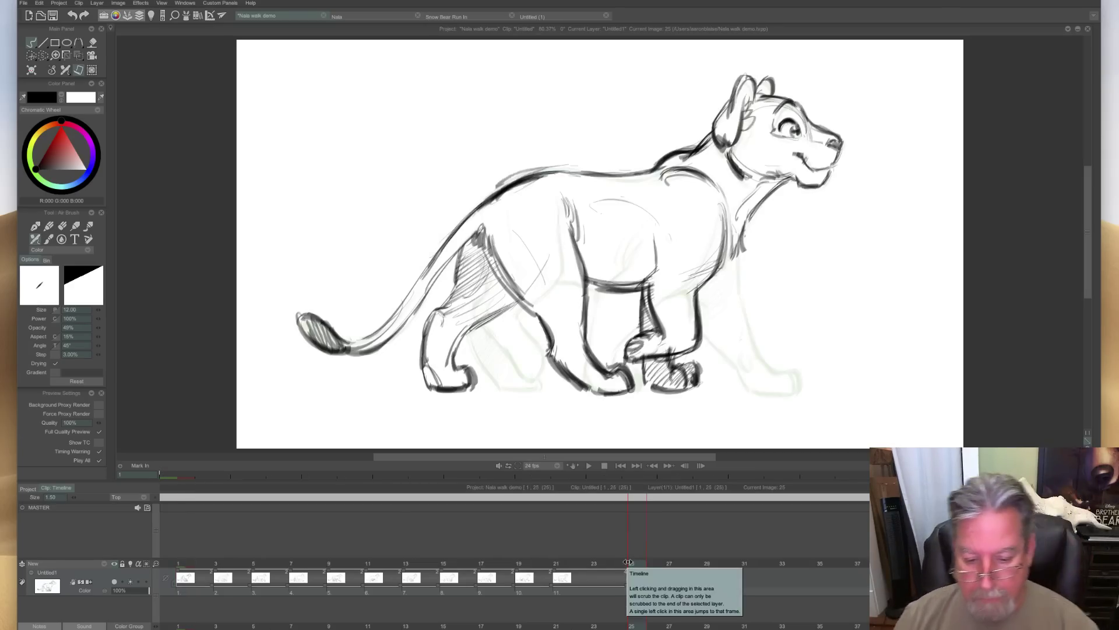
click(593, 562)
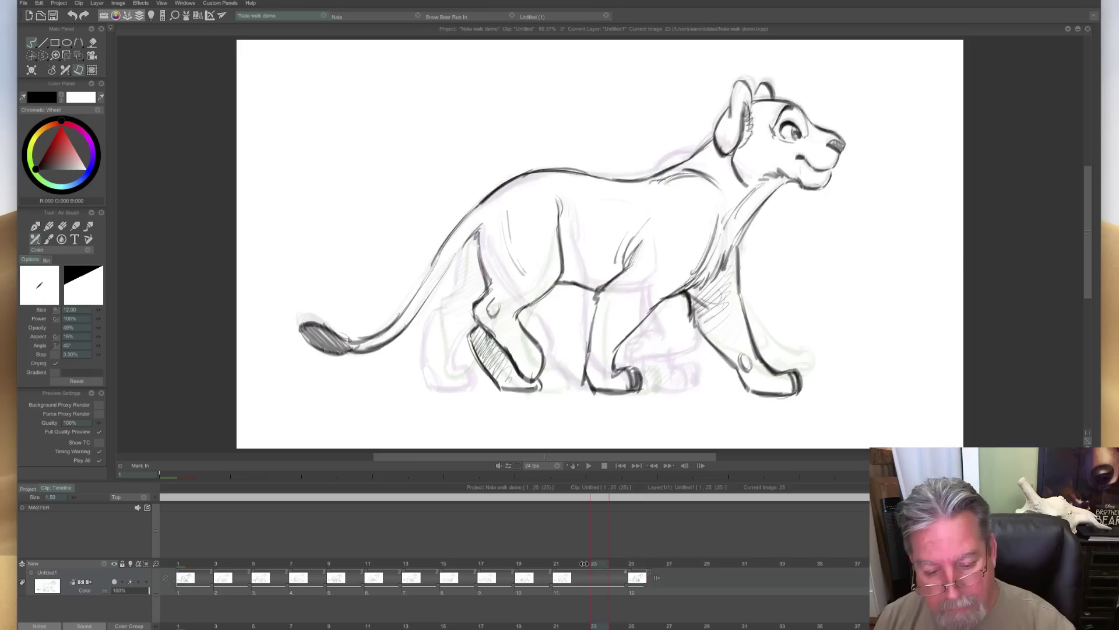
click(35, 71)
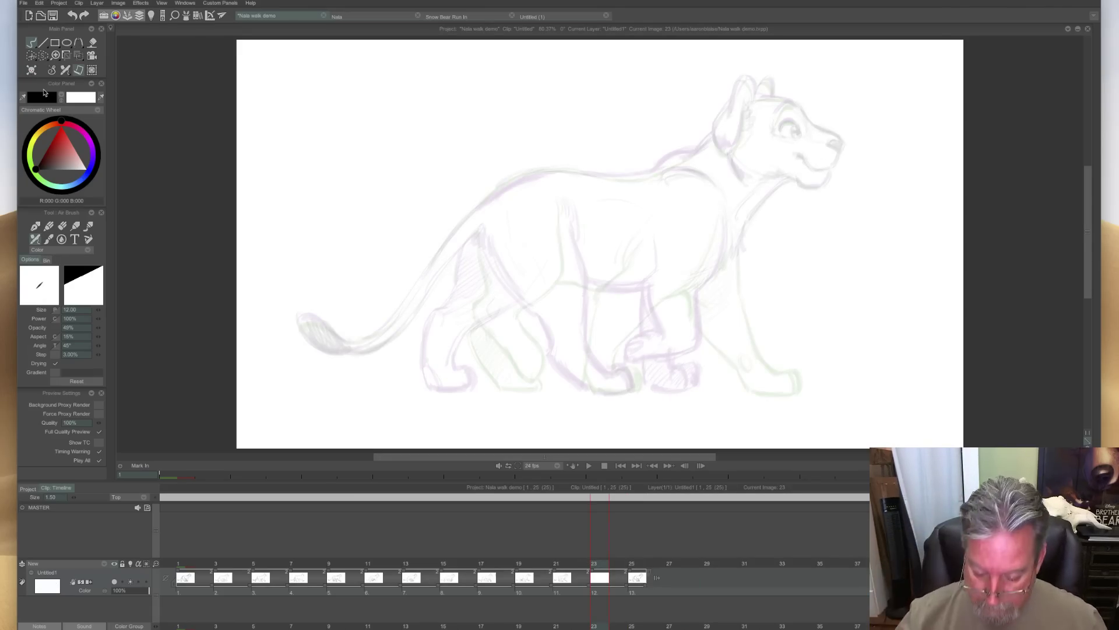
Draw the back contour on frame 23 from behind the ear over the shoulder to the rump, checking against adjacent frames.
key(Tab)
key(Right)
key(Left)
mouse_move(737, 191)
mouse_down()
mouse_move(641, 242)
mouse_move(522, 235)
mouse_move(634, 243)
mouse_up()
key(Right)
key(Left)
key(Left)
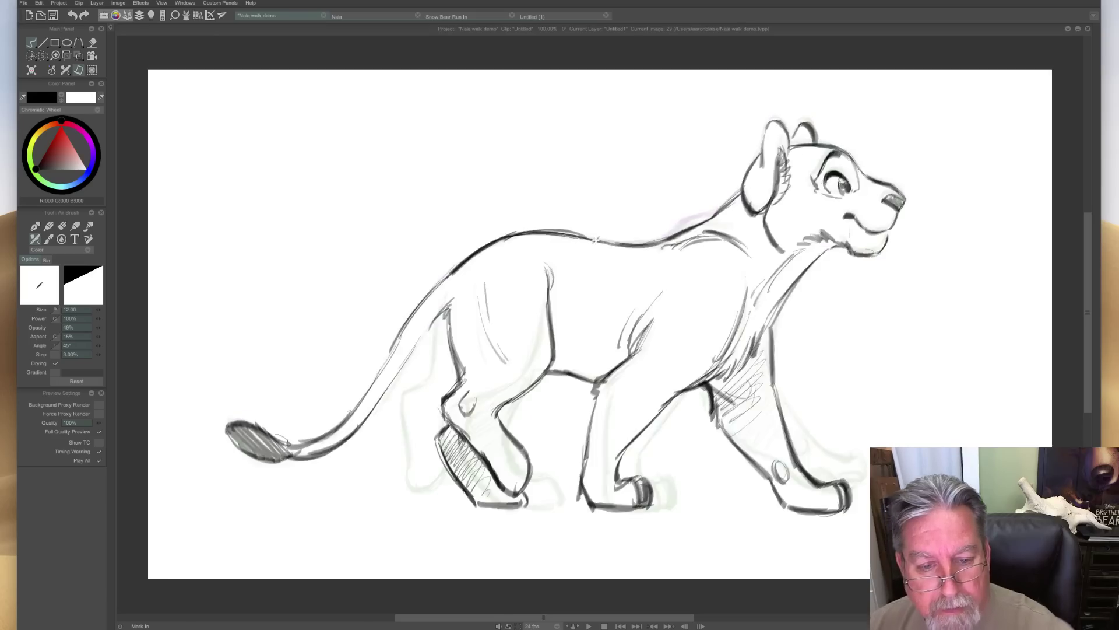
key(Right)
mouse_move(516, 233)
mouse_down()
mouse_move(477, 256)
mouse_move(510, 237)
mouse_move(440, 290)
mouse_up()
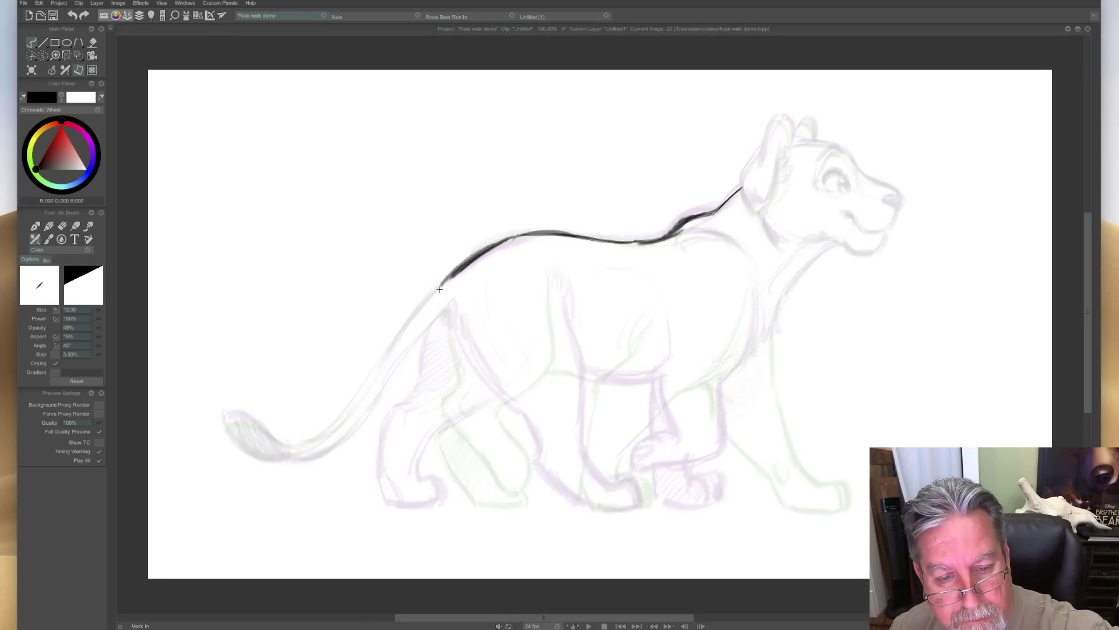
Draw the front and rear contours of the near hind thigh on frame 23, comparing with the previous drawing.
key(Left)
key(Right)
key(Left)
key(Right)
mouse_move(552, 272)
mouse_down()
mouse_move(563, 373)
mouse_move(559, 322)
mouse_move(561, 375)
mouse_move(539, 425)
mouse_up()
key(Left)
key(Right)
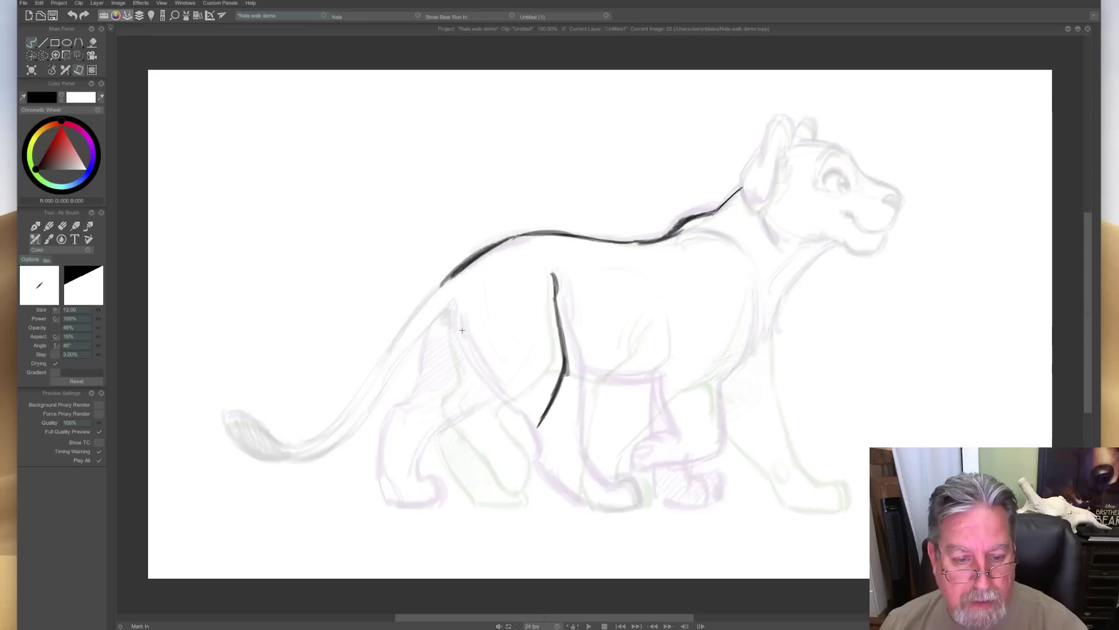
drag(455, 311, 485, 389)
key(Left)
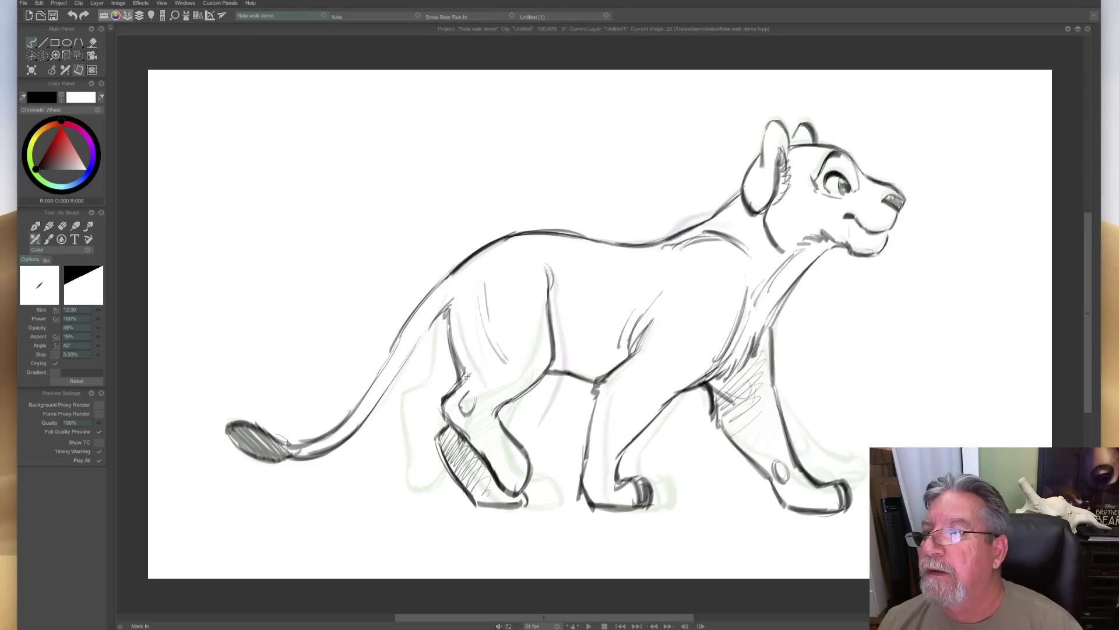
key(Right)
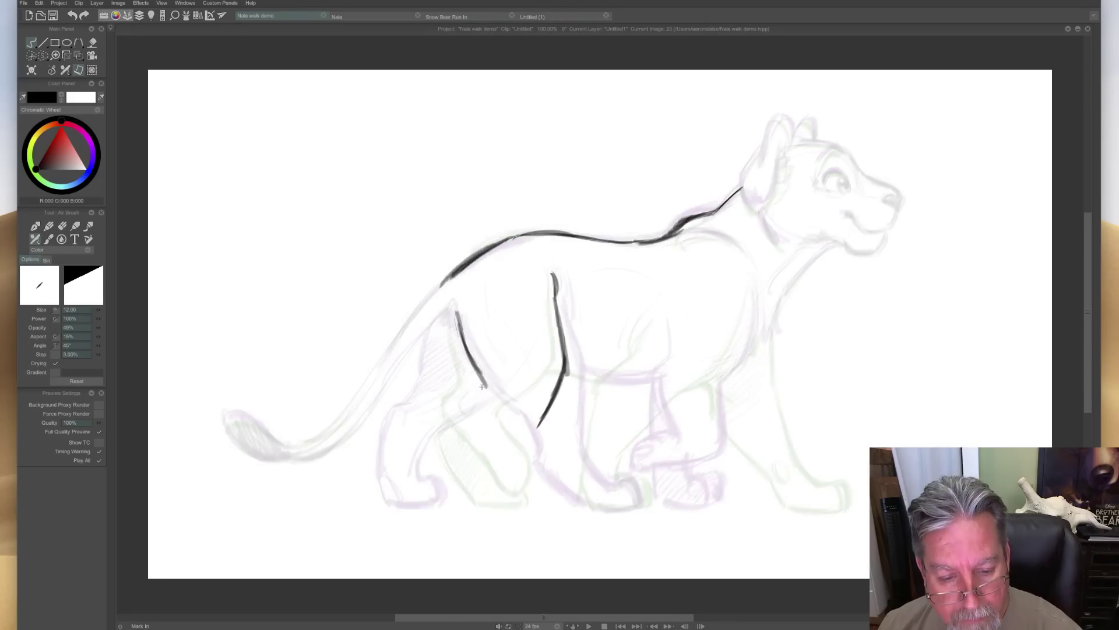
Draw the near hind leg's lower contours around the hock and down to the foot, comparing with the previous drawing.
mouse_move(556, 372)
mouse_down()
mouse_move(537, 428)
mouse_move(582, 472)
mouse_move(577, 497)
mouse_up()
key(Left)
key(Right)
drag(485, 382, 497, 450)
mouse_move(501, 403)
mouse_down()
mouse_move(492, 441)
mouse_move(507, 463)
mouse_move(574, 499)
mouse_up()
drag(520, 475, 574, 500)
key(Left)
key(Right)
key(Left)
key(Right)
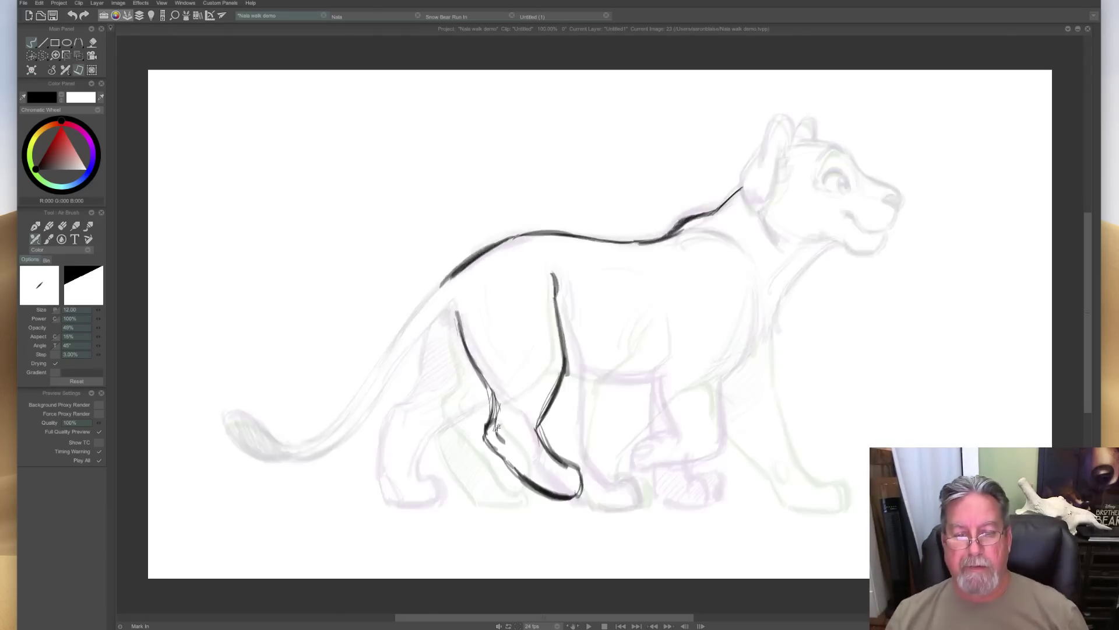
Compare the frame 23 drawing with the neighbouring drawings and check its place in the timeline.
key(Left)
key(Right)
key(Left)
key(Right)
key(Tab)
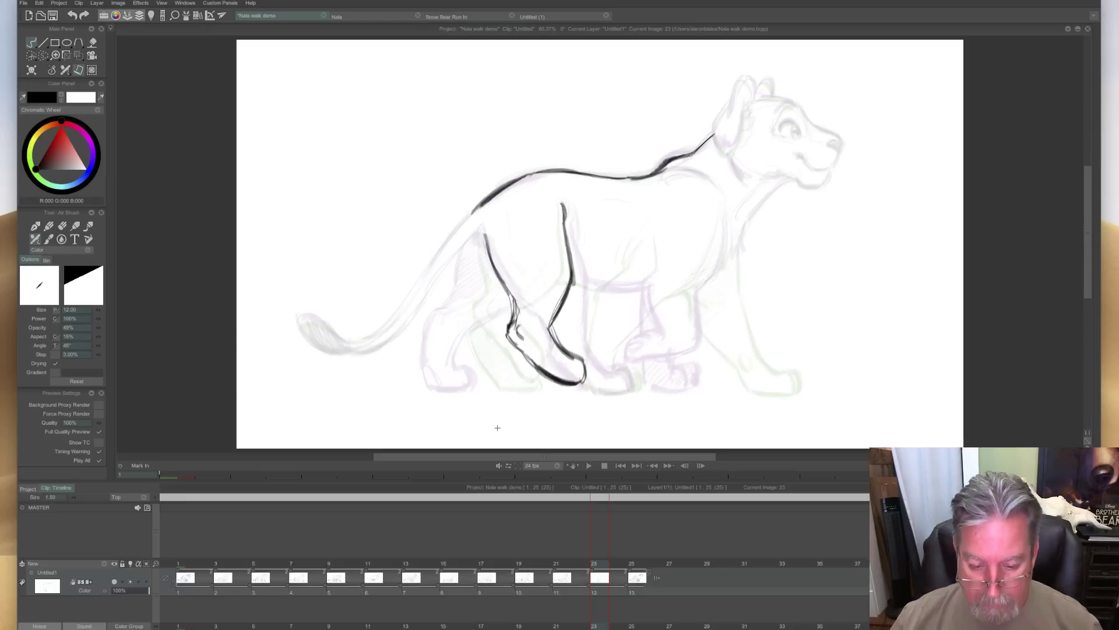
key(shift+Tab)
key(Left)
key(Right)
key(Left)
key(Right)
key(Left)
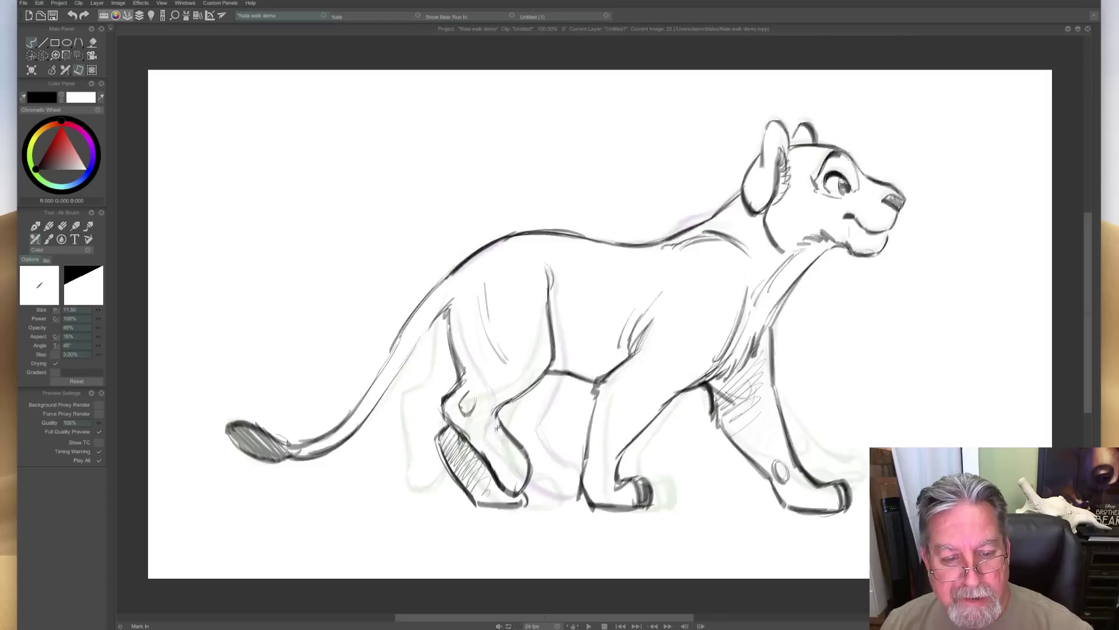
Draw the tail on frame 23 with its upper and lower contours, the tuft outline and a small loop at its base.
key(Right)
drag(455, 268, 372, 380)
mouse_move(401, 336)
mouse_down()
mouse_move(353, 404)
mouse_move(309, 440)
mouse_move(346, 414)
mouse_move(282, 444)
mouse_move(260, 424)
mouse_move(230, 427)
mouse_move(295, 450)
mouse_up()
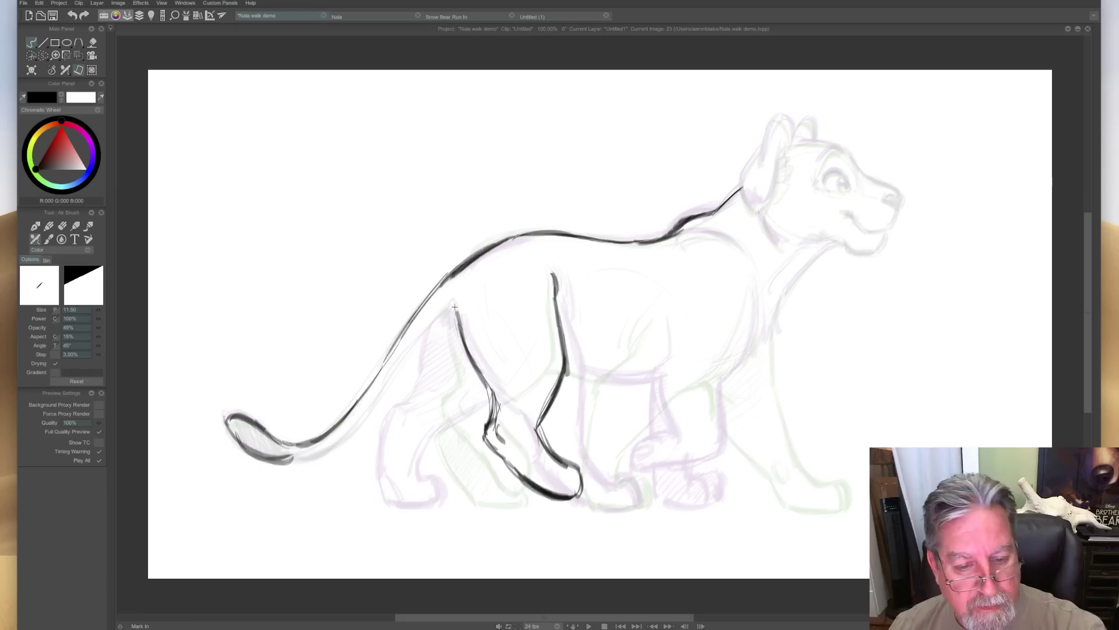
mouse_move(444, 319)
mouse_down()
mouse_move(343, 434)
mouse_move(295, 461)
mouse_move(445, 320)
mouse_up()
key(Left)
key(Right)
key(Left)
key(Right)
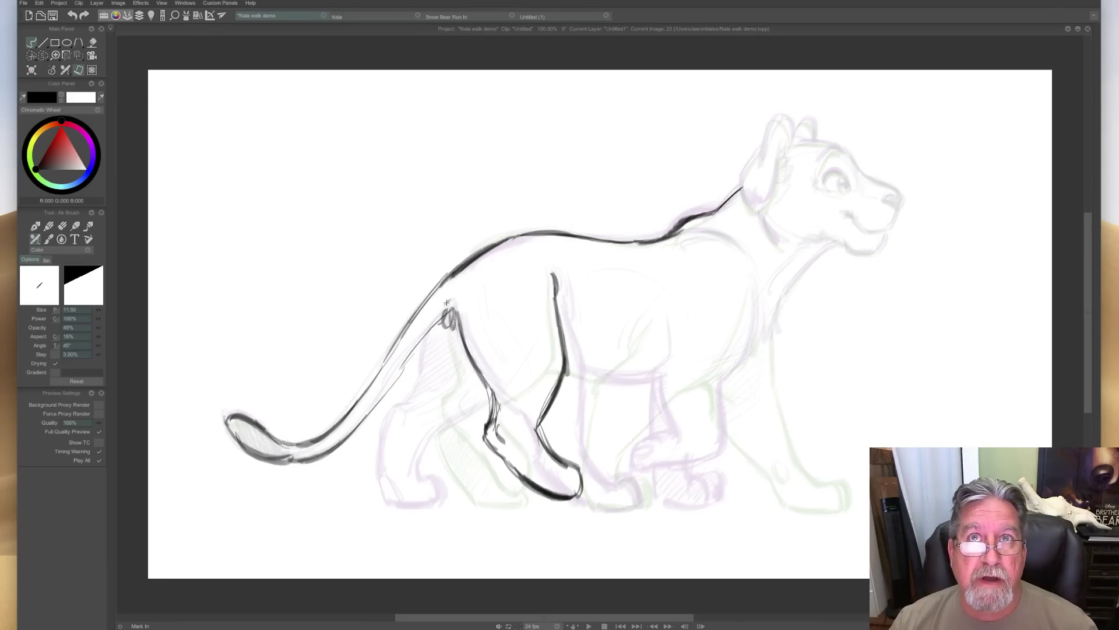
Draw the short arc over the top of the near shoulder blade on frame 23, checking against adjacent drawings.
key(Left)
key(Right)
key(Right)
key(Left)
key(Left)
key(Right)
key(Left)
key(Right)
key(Left)
key(Right)
mouse_move(698, 230)
mouse_down()
mouse_move(733, 239)
mouse_move(724, 234)
mouse_up()
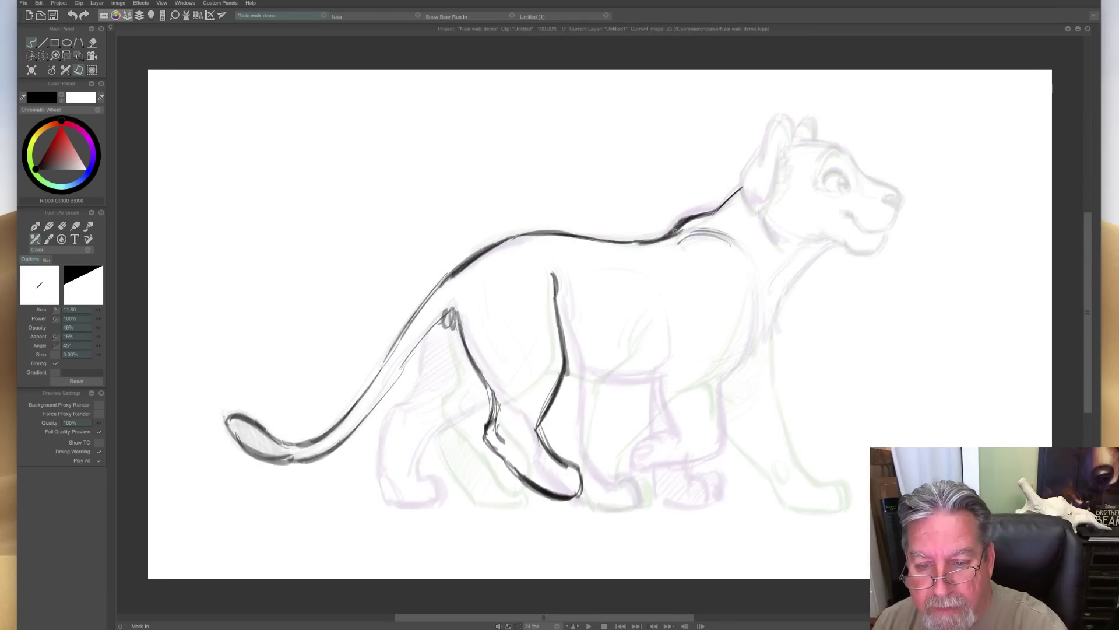
Draw the front curve of the near shoulder down to the chest on frame 23, comparing with the previous drawing.
key(Left)
key(Right)
key(Left)
key(Right)
key(Left)
key(Right)
key(Left)
key(Right)
mouse_move(747, 274)
mouse_down()
mouse_move(740, 341)
mouse_move(694, 382)
mouse_up()
key(Left)
key(Right)
key(Left)
key(Right)
Draw the upper-arm crease lines and the elbow of the near foreleg, with a light start of the lower leg.
drag(660, 318, 647, 351)
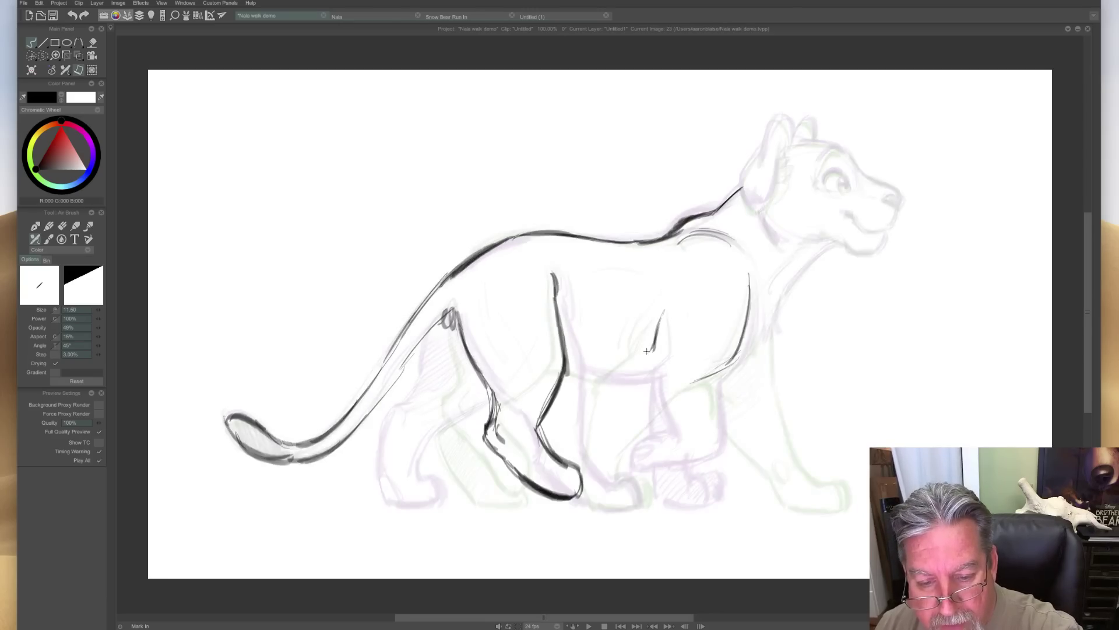
mouse_move(665, 298)
mouse_down()
mouse_move(647, 347)
mouse_move(640, 337)
mouse_up()
key(Left)
key(Right)
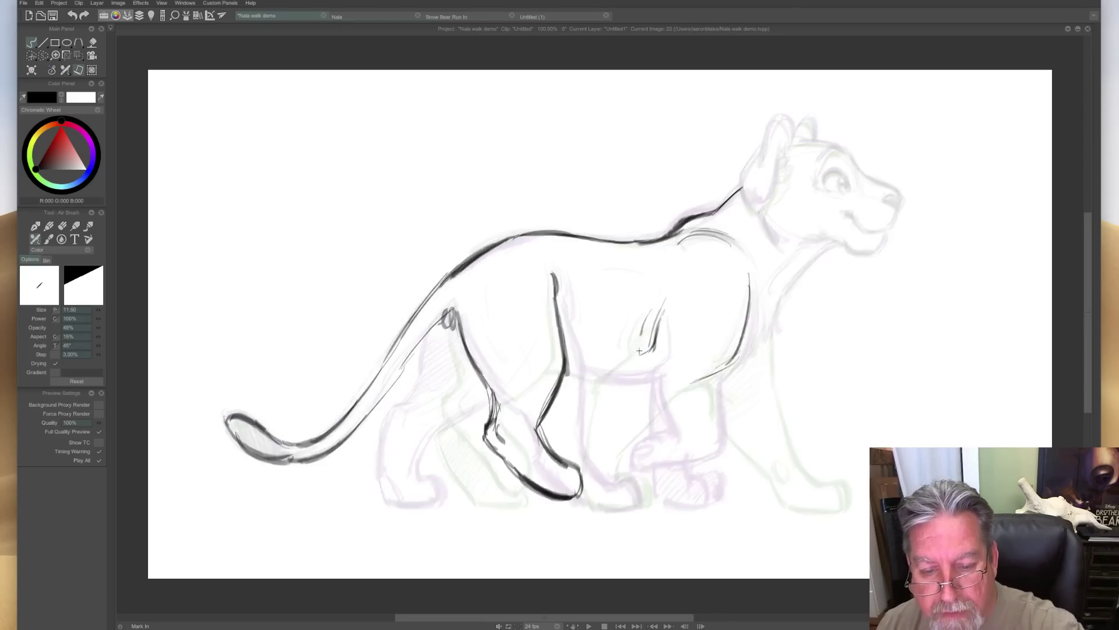
key(Left)
key(Right)
mouse_move(650, 348)
mouse_down()
mouse_move(610, 373)
mouse_move(613, 430)
mouse_up()
key(Left)
key(Left)
key(Right)
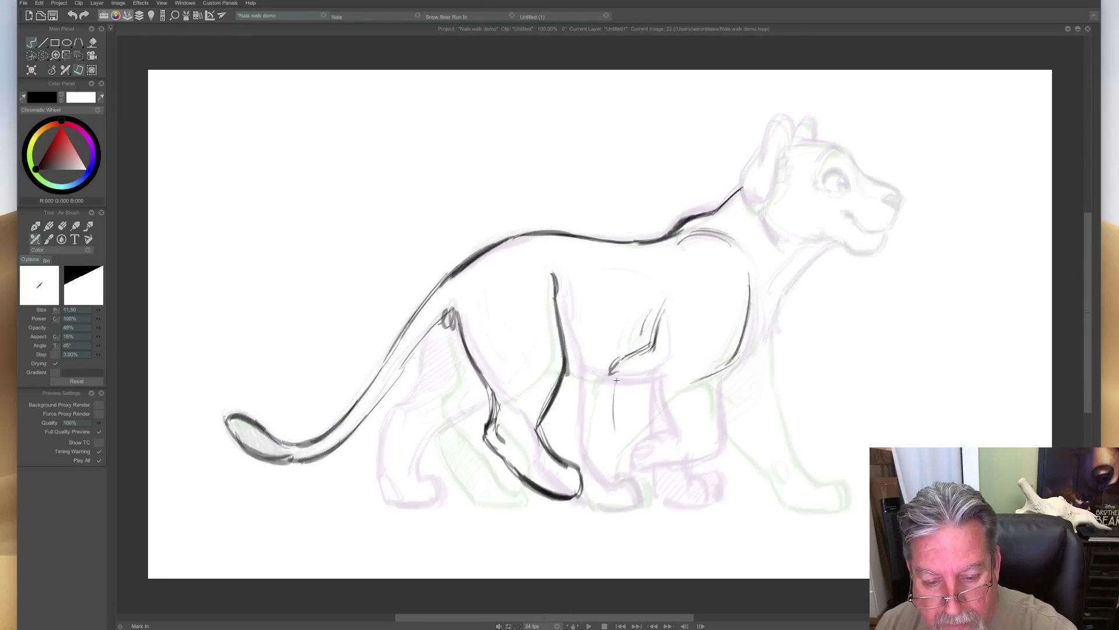
key(Left)
Strengthen the rear contour of the near foreleg below the elbow, comparing with the previous drawing.
drag(613, 378, 614, 424)
key(Left)
key(Right)
key(Left)
key(Right)
Draw the near foreleg's front contour from the chest down to the raised paw.
mouse_move(680, 387)
mouse_down()
mouse_move(662, 435)
mouse_move(673, 388)
mouse_move(659, 436)
mouse_move(611, 484)
mouse_up()
key(Left)
key(Right)
key(Left)
key(Right)
key(Left)
key(Right)
Complete the near foreleg's rear contour and its raised paw, comparing with the previous drawing.
mouse_move(615, 378)
mouse_down()
mouse_move(583, 486)
mouse_move(599, 493)
mouse_move(592, 457)
mouse_move(607, 484)
mouse_move(588, 482)
mouse_up()
key(Left)
key(Right)
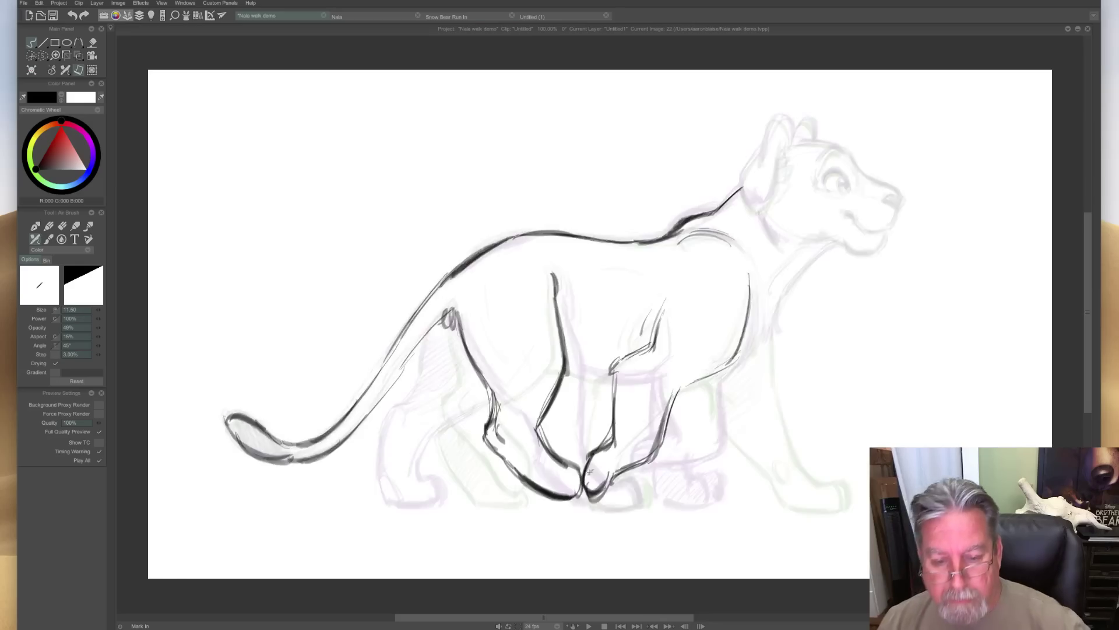
key(Left)
key(Right)
key(Left)
key(Right)
Draw the belly line between the near hind thigh and the elbow, checking against adjacent frames.
mouse_move(581, 373)
mouse_down()
mouse_move(611, 379)
mouse_move(584, 369)
mouse_up()
key(Right)
key(Left)
key(Right)
key(Left)
Draw the front of the neck from the jaw to the chest with short fur strokes, comparing with the previous drawing.
mouse_move(821, 253)
mouse_down()
mouse_move(789, 288)
mouse_move(752, 364)
mouse_move(724, 375)
mouse_move(746, 392)
mouse_up()
key(Left)
key(Right)
key(Left)
key(Right)
key(Left)
key(Right)
key(Left)
key(Right)
key(Left)
key(Right)
key(Left)
key(Right)
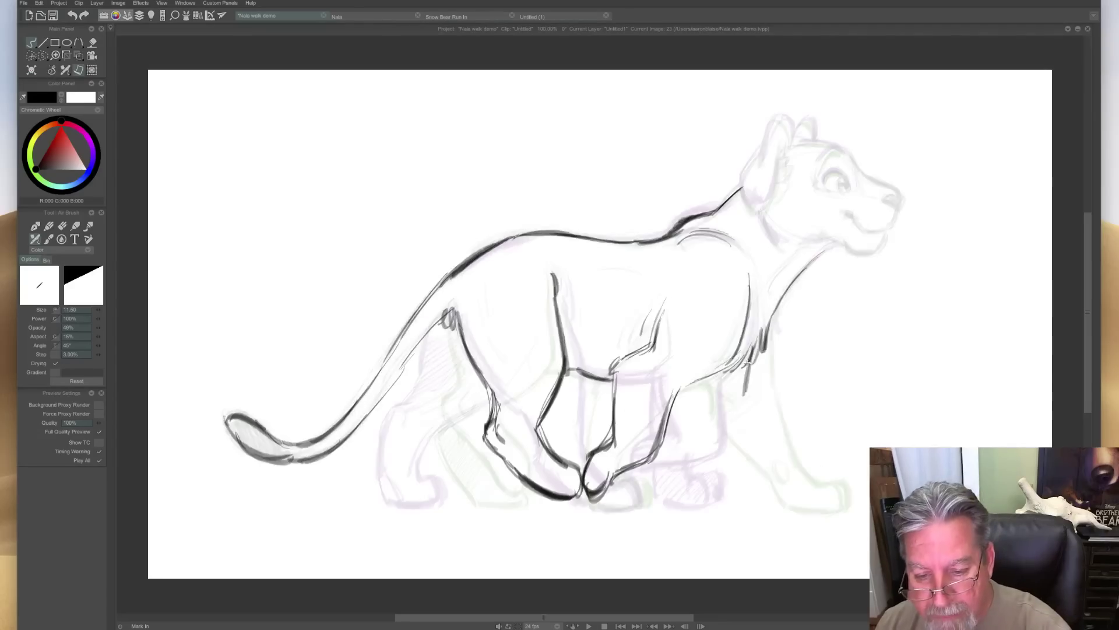
Erase the excess fur stroke below the chest.
key(Left)
key(Right)
key(e)
key(Left)
key(Right)
key(b)
Outline the far foreleg on frame 23 with front and rear contours and a flat planted paw.
mouse_move(746, 356)
mouse_down()
mouse_move(741, 423)
mouse_move(740, 388)
mouse_move(724, 379)
mouse_move(741, 450)
mouse_move(785, 508)
mouse_up()
key(Left)
key(Left)
drag(685, 392, 707, 497)
drag(742, 369, 739, 460)
drag(679, 392, 708, 506)
mouse_move(699, 456)
mouse_down()
mouse_move(713, 491)
mouse_move(775, 509)
mouse_up()
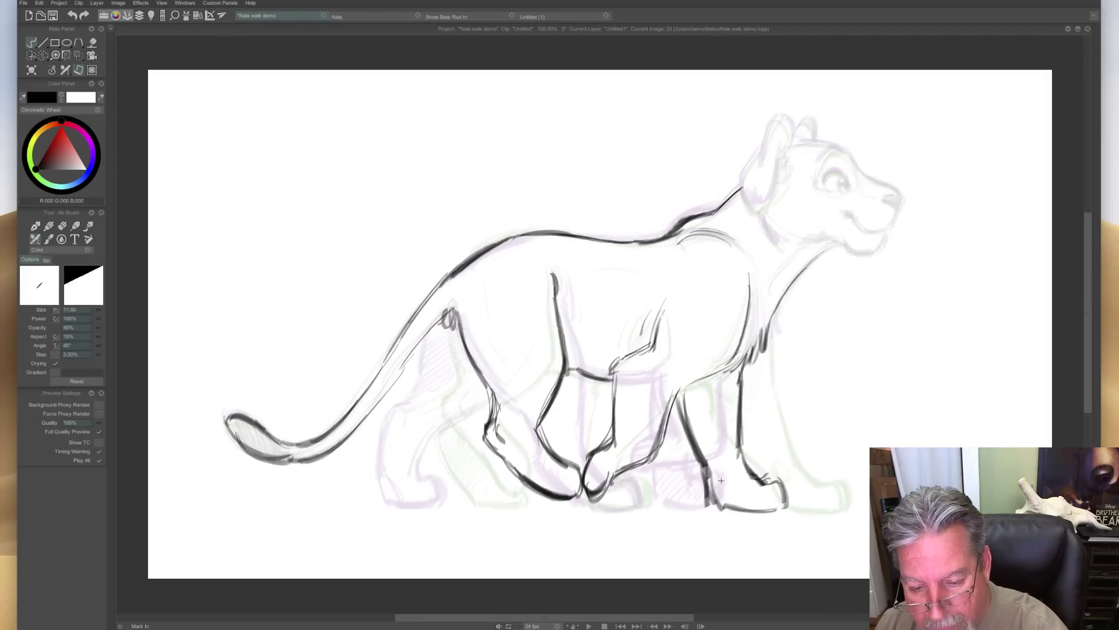
Hatch the upper part of the far foreleg, add a small wrist oval and reinforce the paw's front.
drag(711, 449, 710, 459)
key(Left)
key(Right)
drag(720, 390, 704, 452)
mouse_move(710, 376)
mouse_down()
mouse_move(686, 413)
mouse_move(691, 426)
mouse_move(721, 409)
mouse_move(697, 442)
mouse_move(714, 461)
mouse_move(768, 480)
mouse_move(778, 510)
mouse_up()
key(Left)
key(Right)
key(Left)
key(Right)
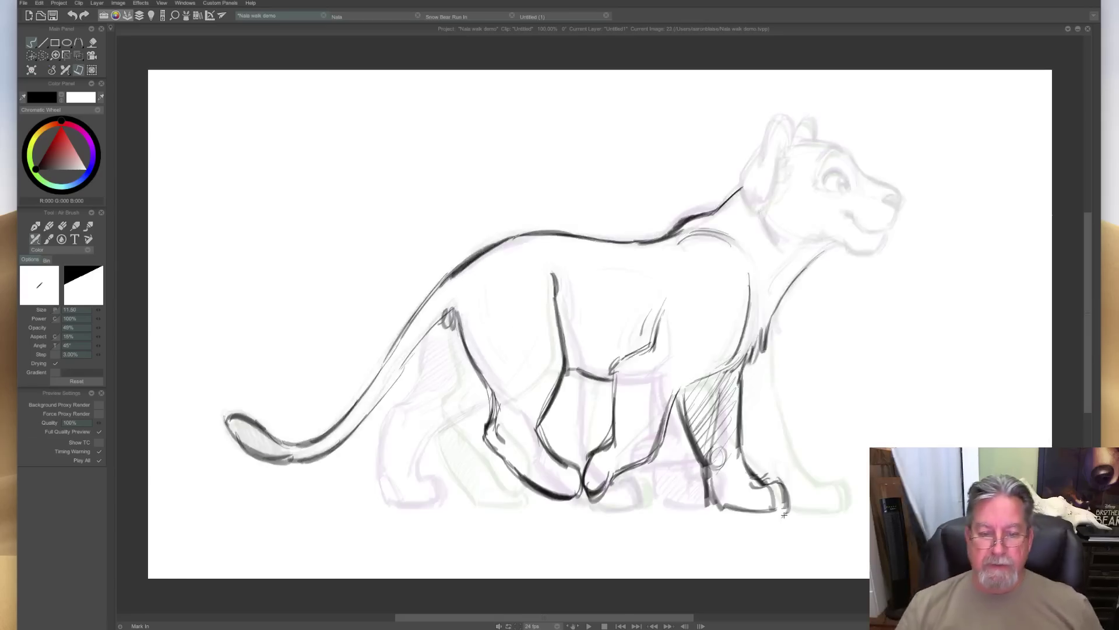
key(Left)
key(Right)
key(Left)
key(Right)
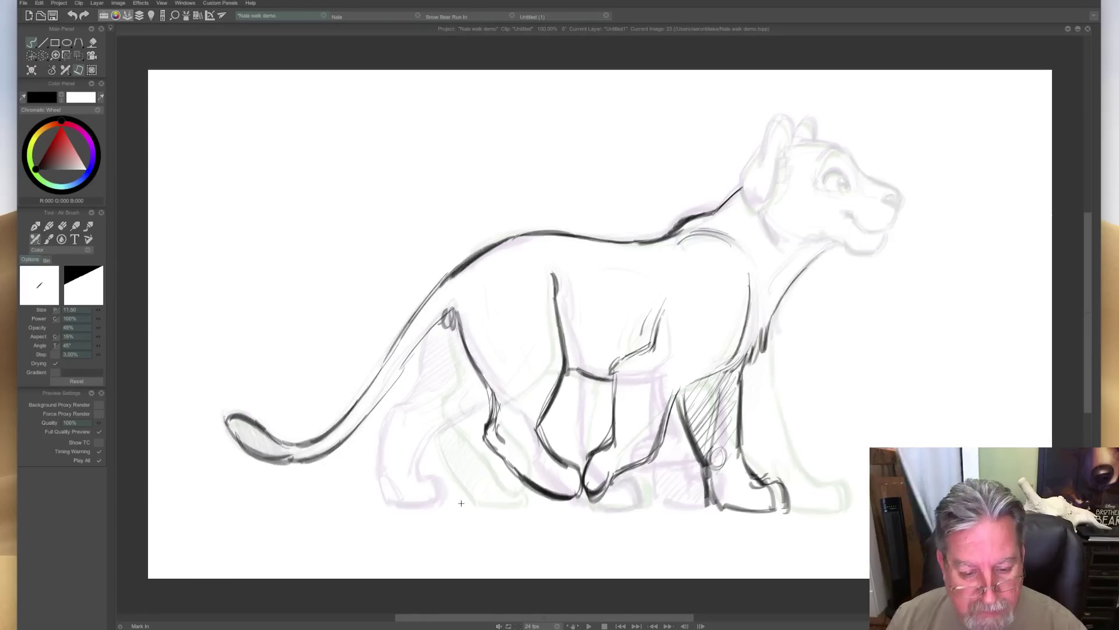
Draw the far hind foot's ground line and the rear contour from the hock to the heel.
drag(451, 506, 478, 506)
key(Left)
key(Right)
drag(414, 418, 426, 502)
key(Left)
key(Right)
Complete the far hind leg's outline with the back of the thigh, the front contour and the toes.
mouse_move(447, 323)
mouse_down()
mouse_move(448, 385)
mouse_move(417, 410)
mouse_move(421, 449)
mouse_move(474, 505)
mouse_up()
key(Left)
key(Right)
key(Left)
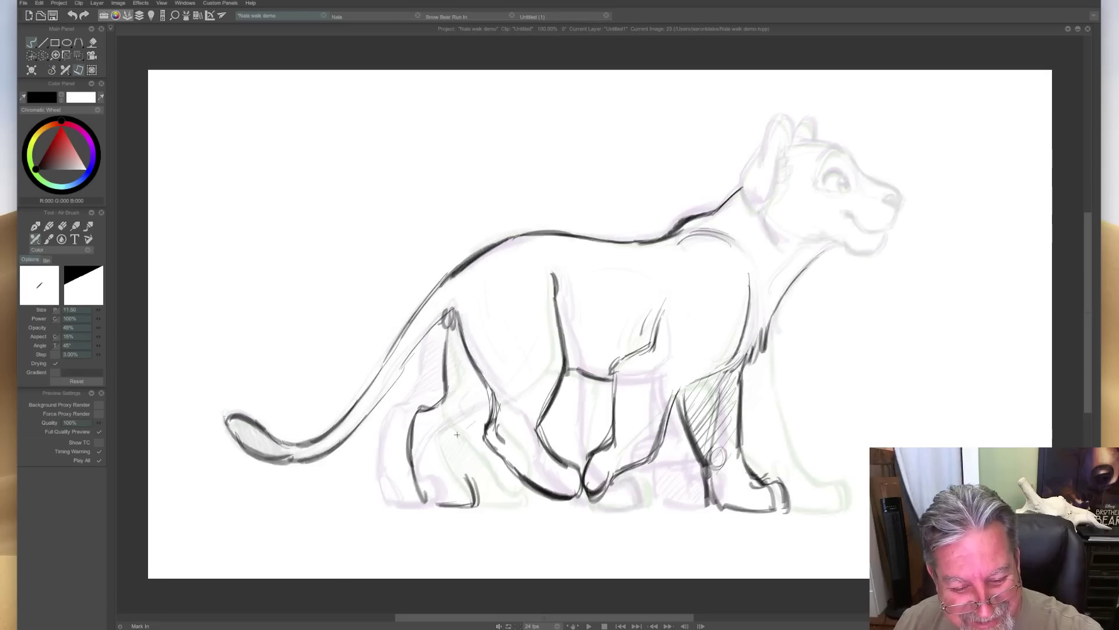
mouse_move(437, 399)
mouse_down()
mouse_move(493, 403)
mouse_move(453, 435)
mouse_move(448, 462)
mouse_move(448, 446)
mouse_move(482, 506)
mouse_up()
key(Left)
key(Right)
key(Left)
key(Right)
key(Left)
key(Right)
Shade the far hind leg's thigh with diagonal hatching and compare with the previous drawing.
mouse_move(446, 343)
mouse_down()
mouse_move(445, 375)
mouse_move(467, 361)
mouse_move(469, 373)
mouse_move(430, 417)
mouse_move(476, 402)
mouse_move(438, 436)
mouse_up()
key(Left)
key(Right)
key(Left)
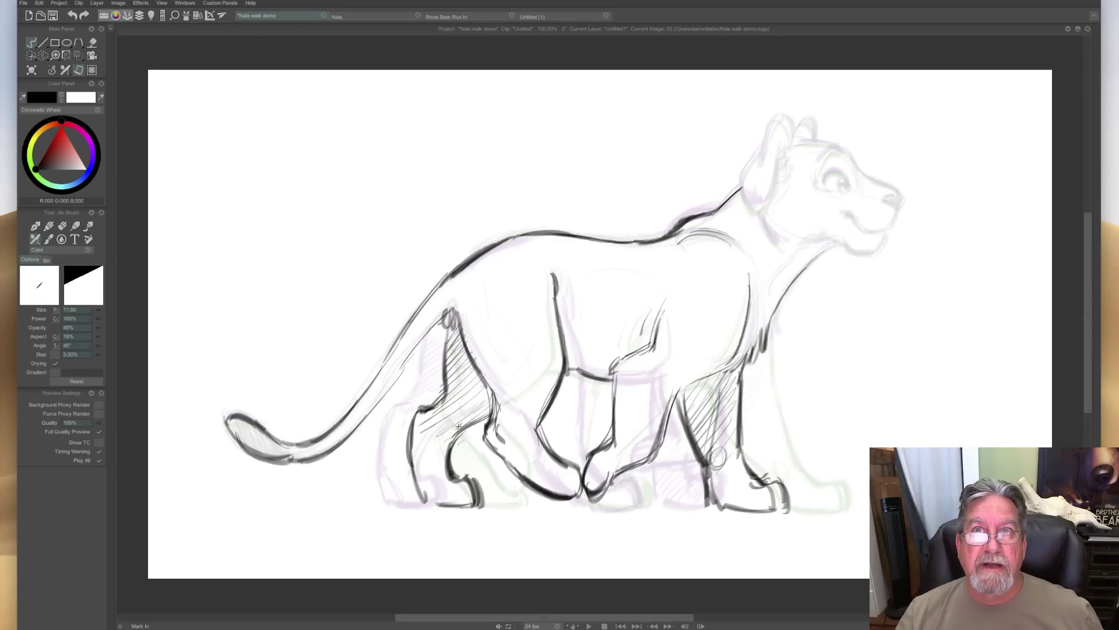
key(Left)
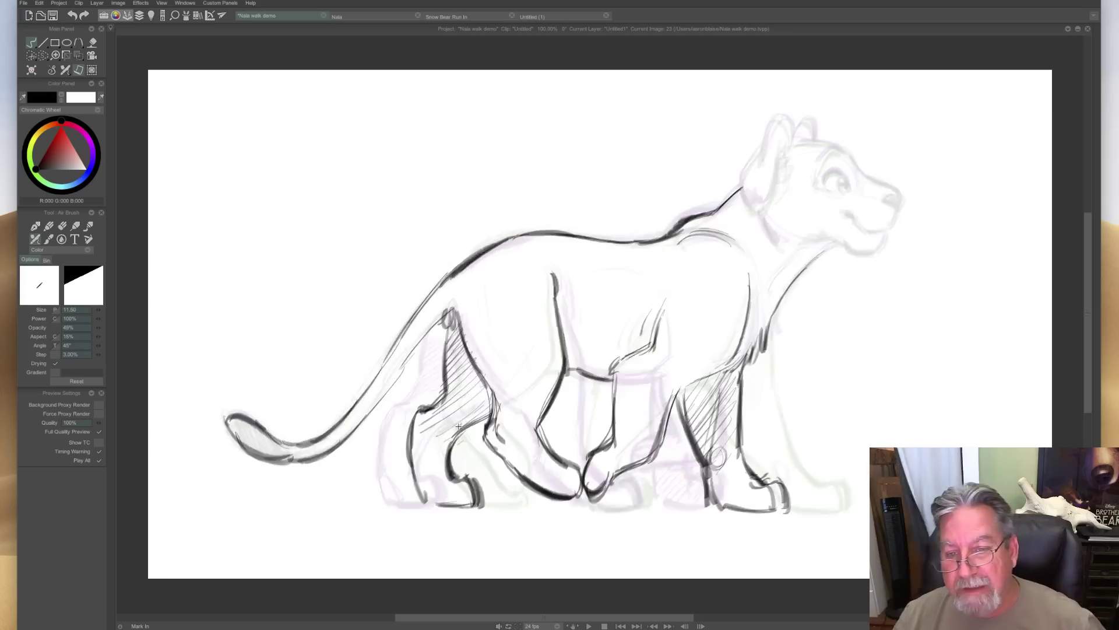
key(Right)
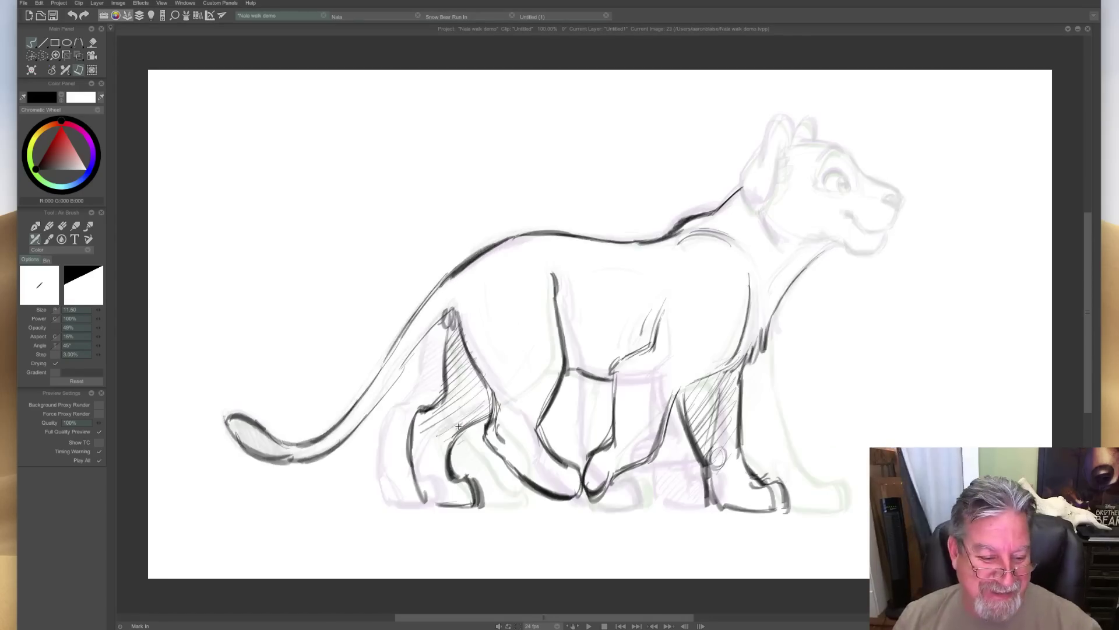
Fill the tail tuft on frame 23 with hatching and check it against the previous drawing.
drag(280, 454, 231, 429)
key(Left)
key(Right)
key(Left)
key(Right)
key(Left)
key(Right)
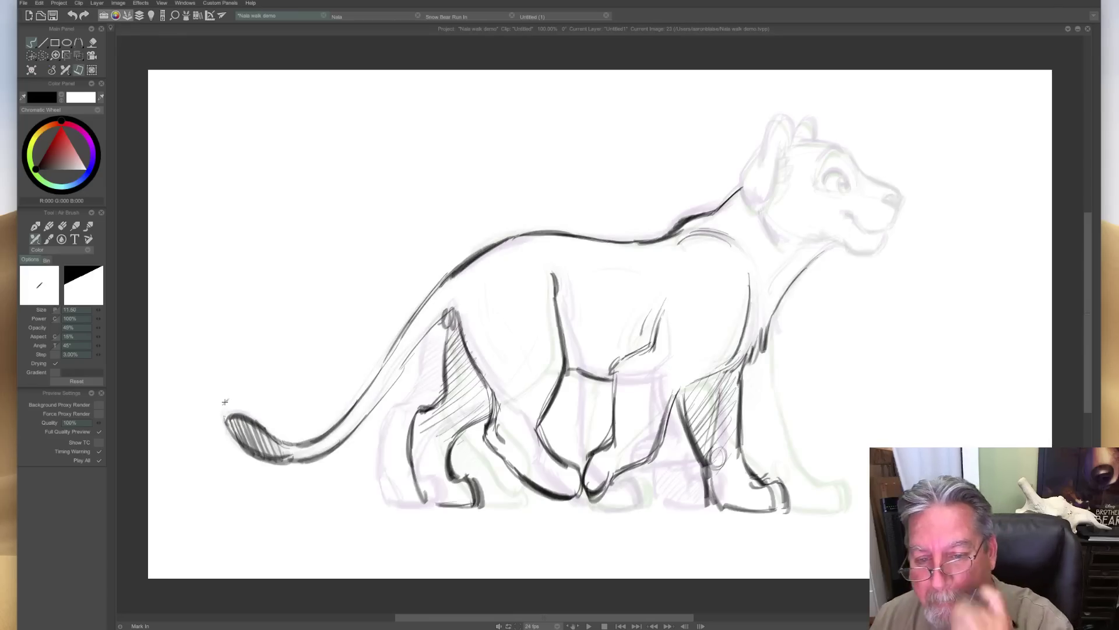
Erase the ends of the back line and the throat line where they meet the head.
key(e)
drag(743, 180, 737, 189)
drag(824, 240, 820, 249)
key(e)
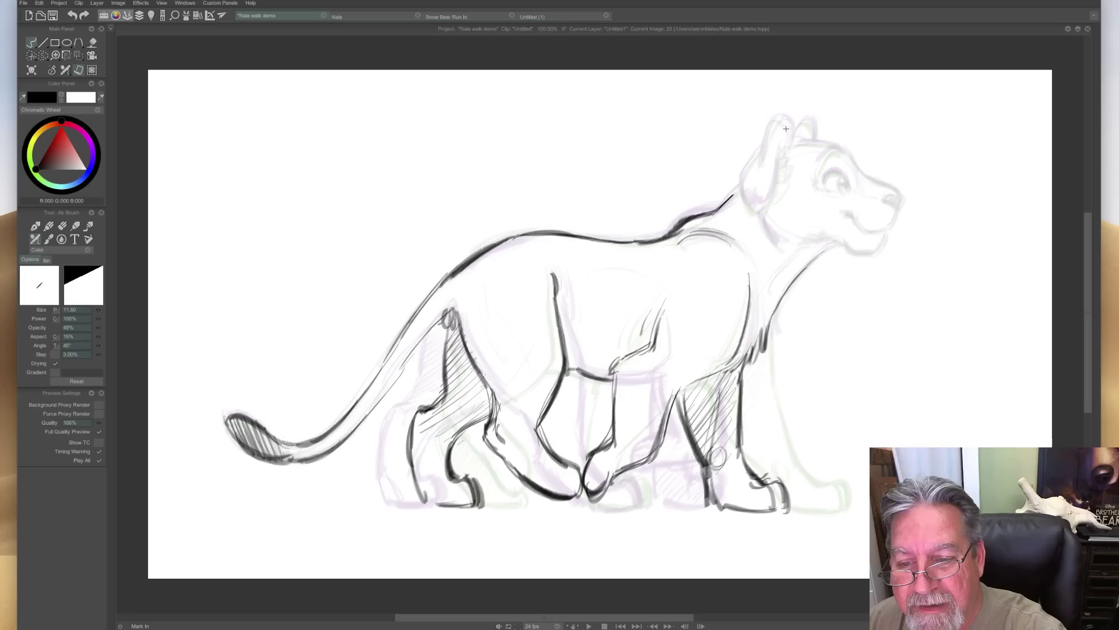
Trace the near ear on frame 23, including its rounded tip, back edge and lower lobe.
mouse_move(784, 118)
mouse_down()
mouse_move(792, 141)
mouse_move(761, 159)
mouse_up()
mouse_move(765, 129)
mouse_down()
mouse_move(741, 187)
mouse_move(746, 203)
mouse_up()
drag(743, 177, 751, 204)
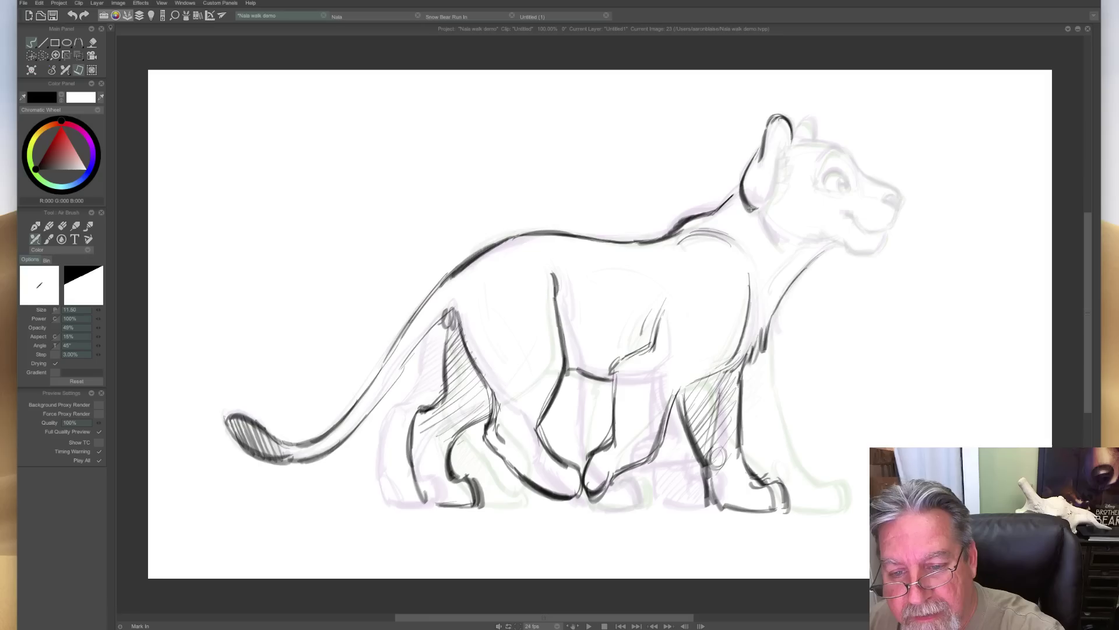
mouse_move(776, 158)
mouse_down()
mouse_move(755, 207)
mouse_move(767, 210)
mouse_up()
Trace the far ear, forehead, brow, muzzle, shaded nose, mouth and chin on frame 23.
mouse_move(807, 142)
mouse_down()
mouse_move(831, 145)
mouse_move(790, 141)
mouse_move(815, 131)
mouse_move(795, 128)
mouse_move(811, 130)
mouse_move(804, 120)
mouse_move(822, 159)
mouse_up()
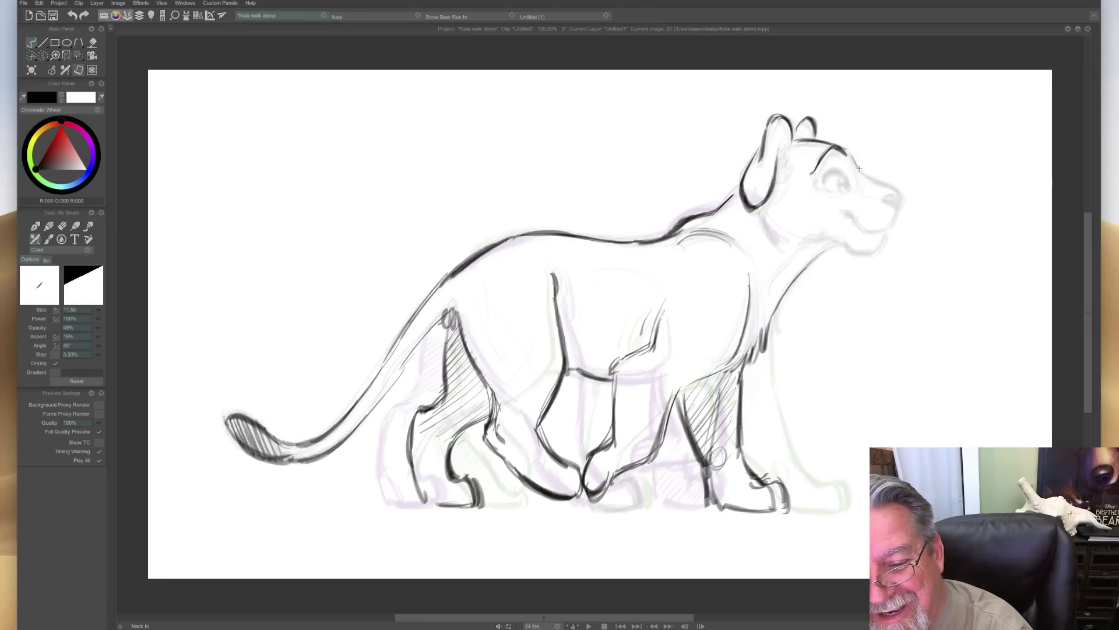
drag(868, 178, 901, 194)
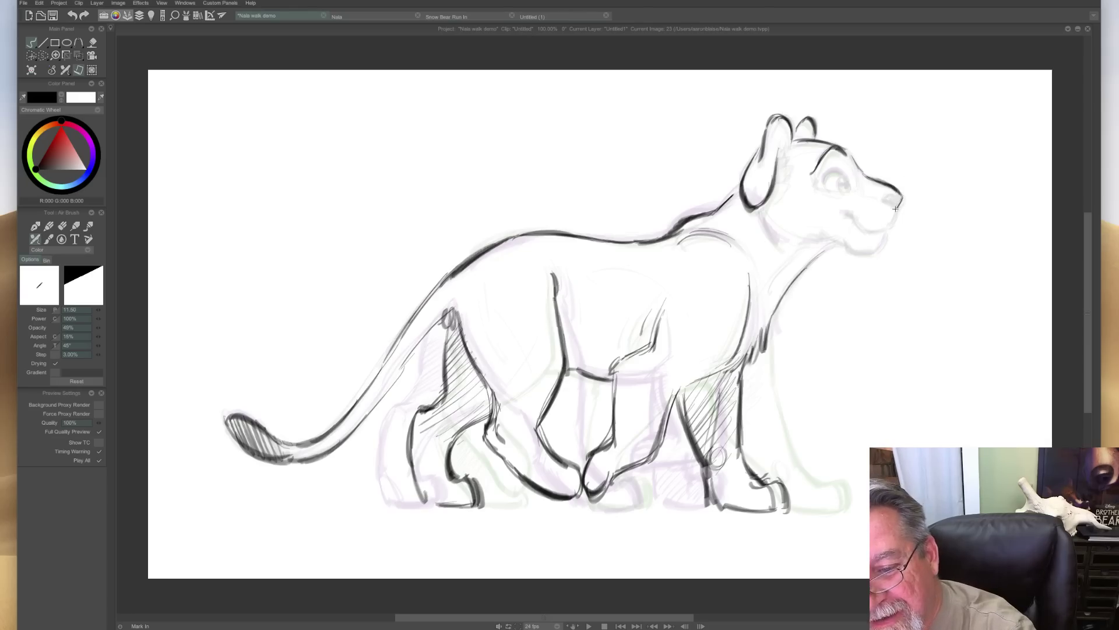
drag(901, 199, 887, 201)
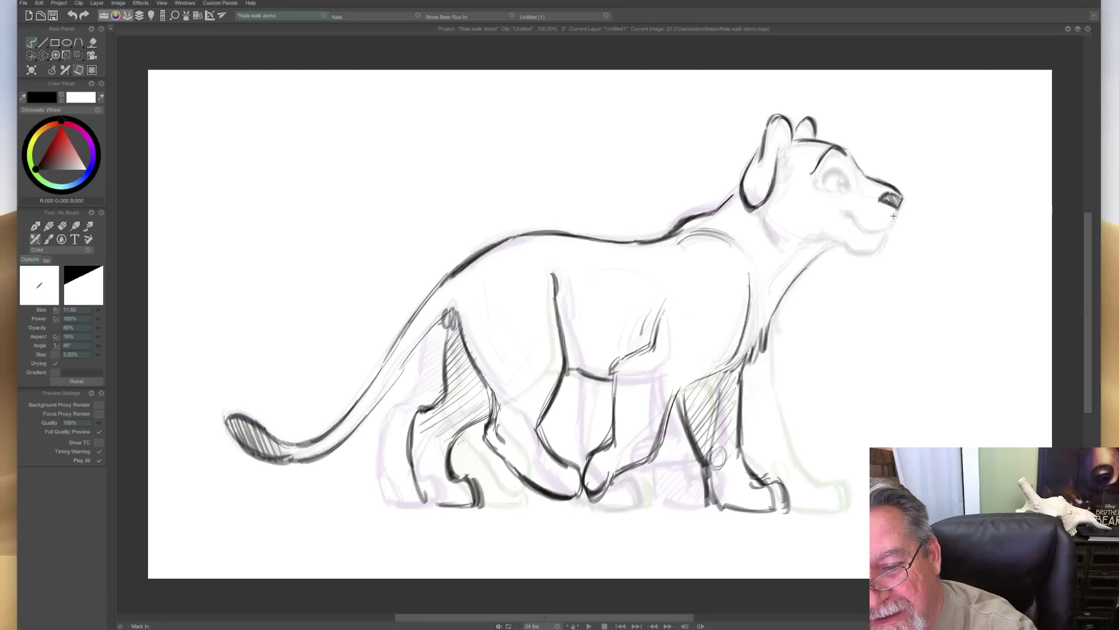
mouse_move(865, 230)
mouse_down()
mouse_move(887, 223)
mouse_move(846, 214)
mouse_move(866, 229)
mouse_up()
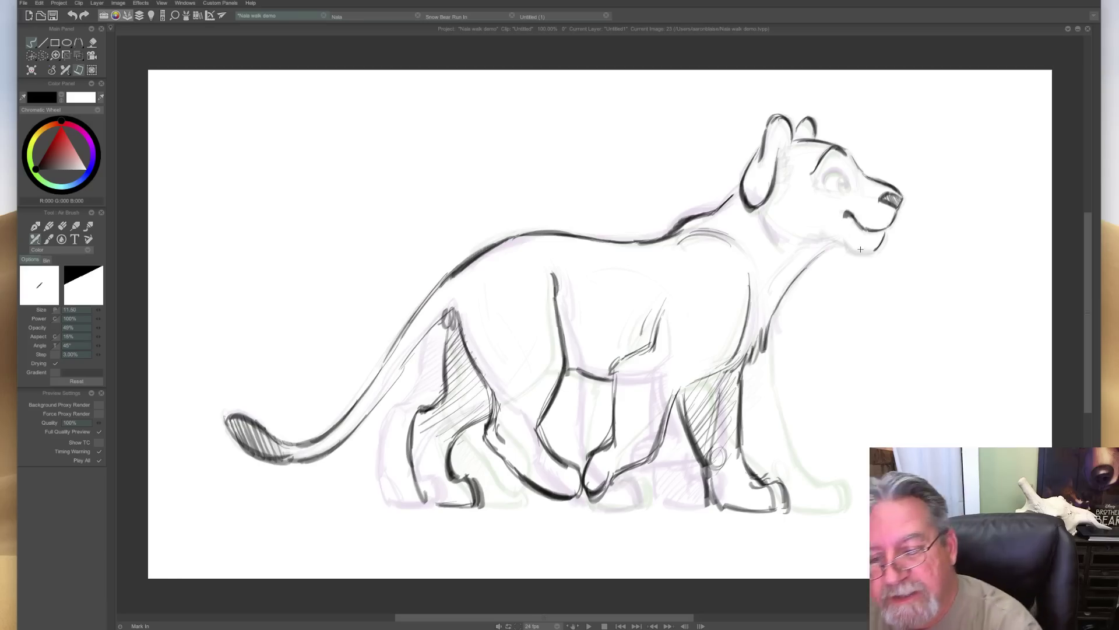
drag(874, 250, 850, 242)
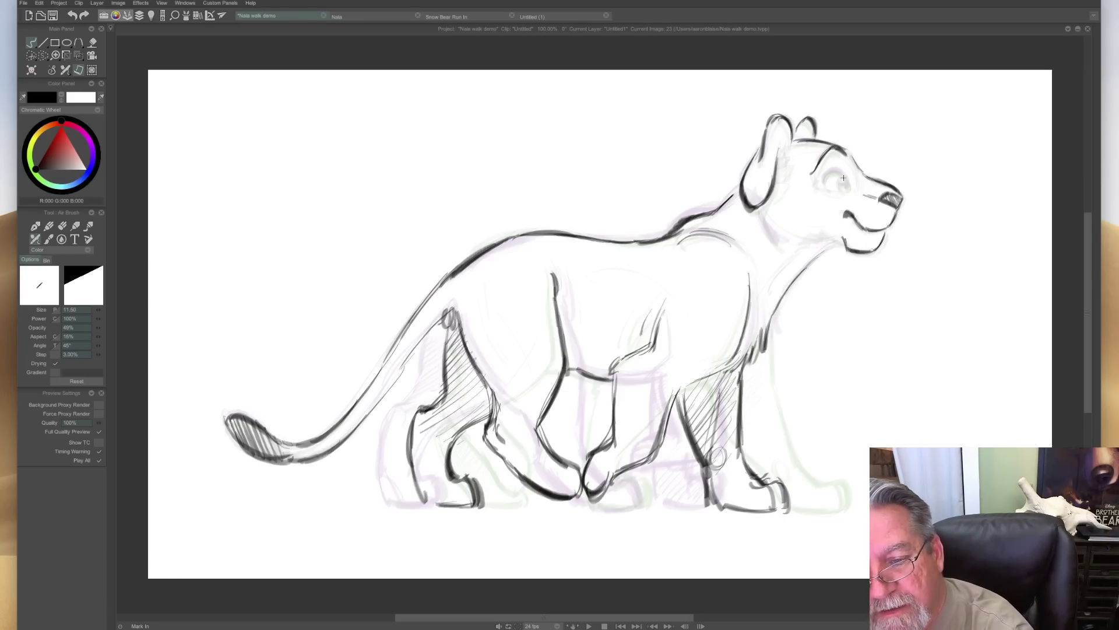
Draw the eye, the fur tufts in front of the near ear and the cheek and jaw line on frame 23.
mouse_move(848, 180)
mouse_down()
mouse_move(828, 170)
mouse_move(826, 186)
mouse_move(844, 179)
mouse_up()
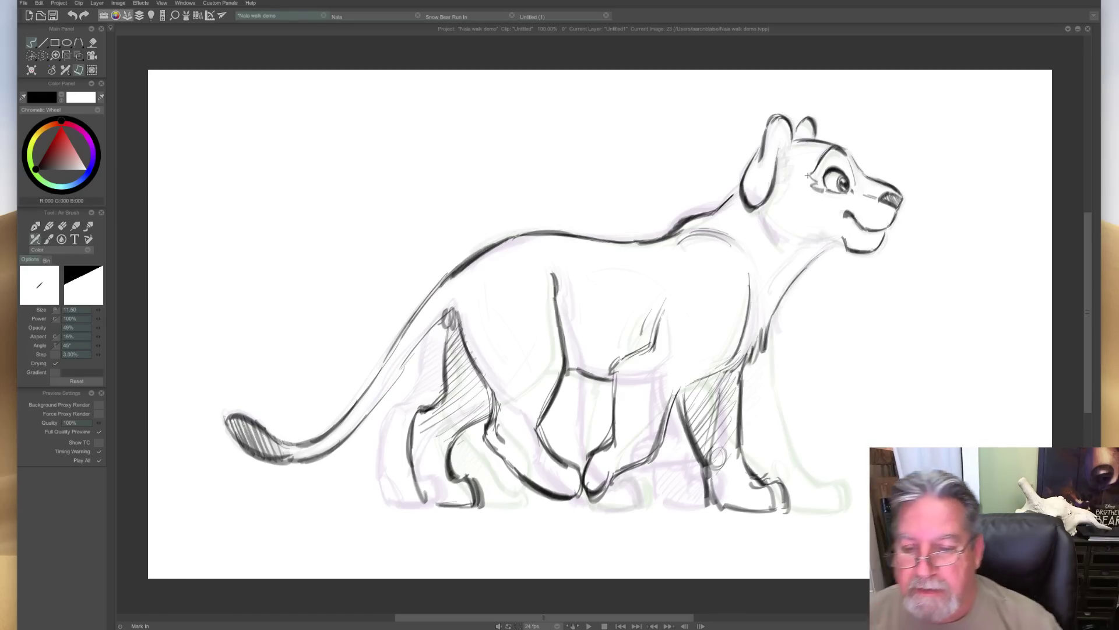
drag(788, 145, 782, 179)
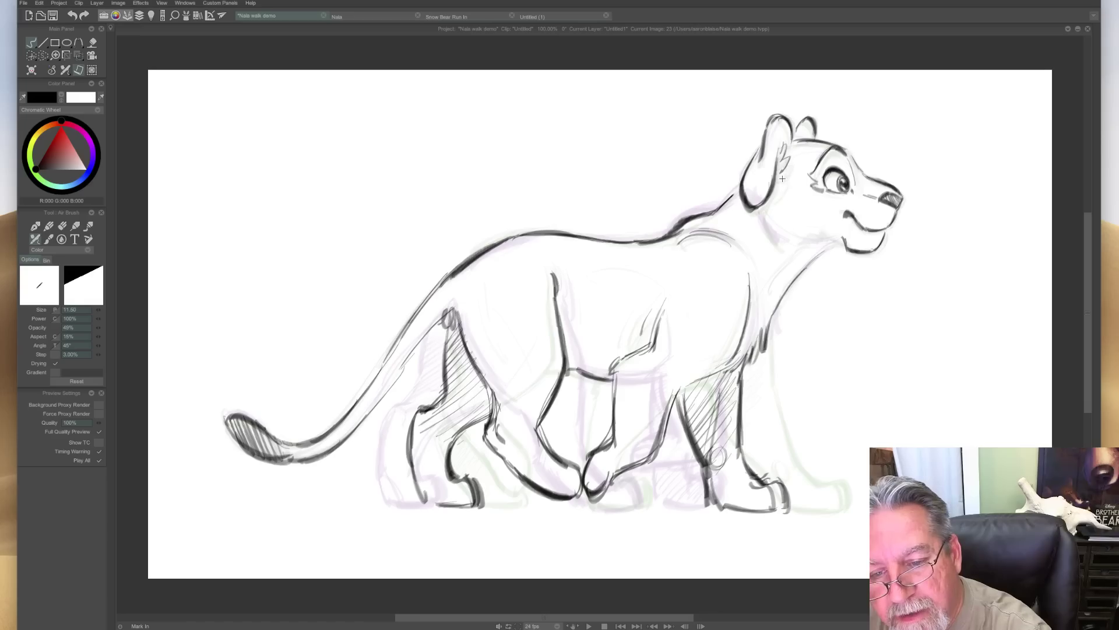
mouse_move(762, 218)
mouse_down()
mouse_move(780, 240)
mouse_move(795, 239)
mouse_up()
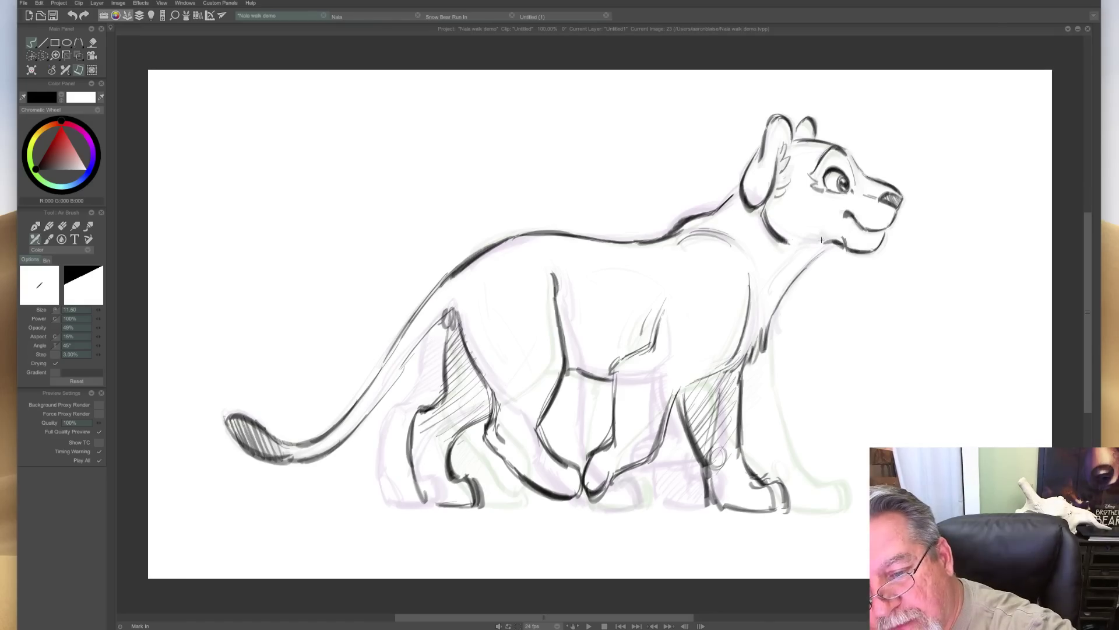
Lasso the head on frame 23, rotate it about 1 degree clockwise, shift it slightly down and back, and clear the selection.
click(44, 59)
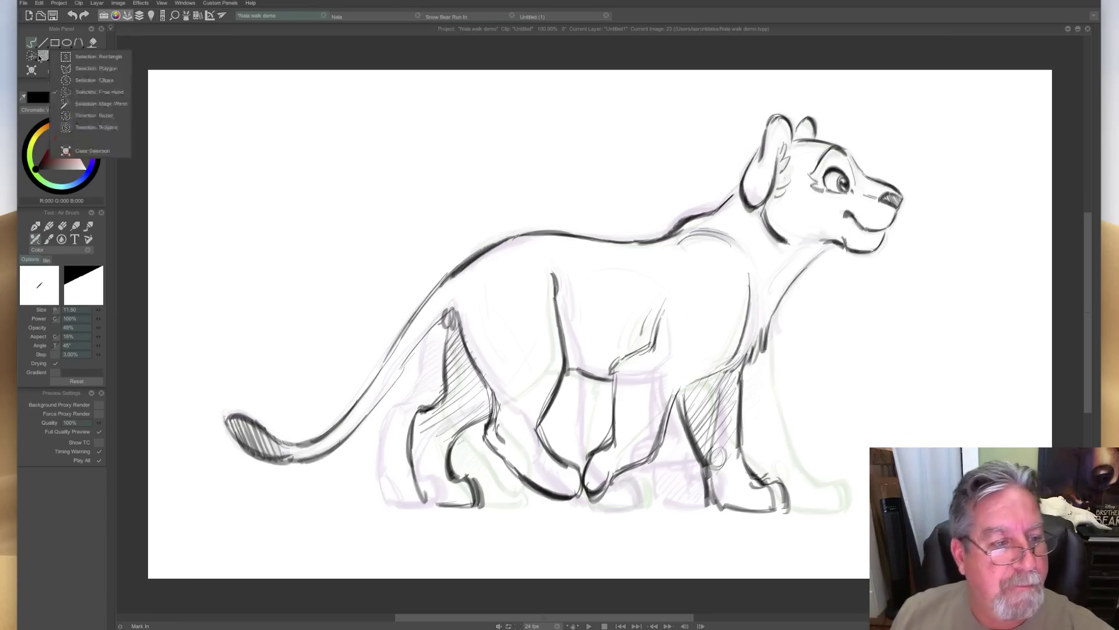
mouse_move(788, 261)
mouse_down()
mouse_move(790, 93)
mouse_move(876, 320)
mouse_move(798, 283)
mouse_move(773, 252)
mouse_up()
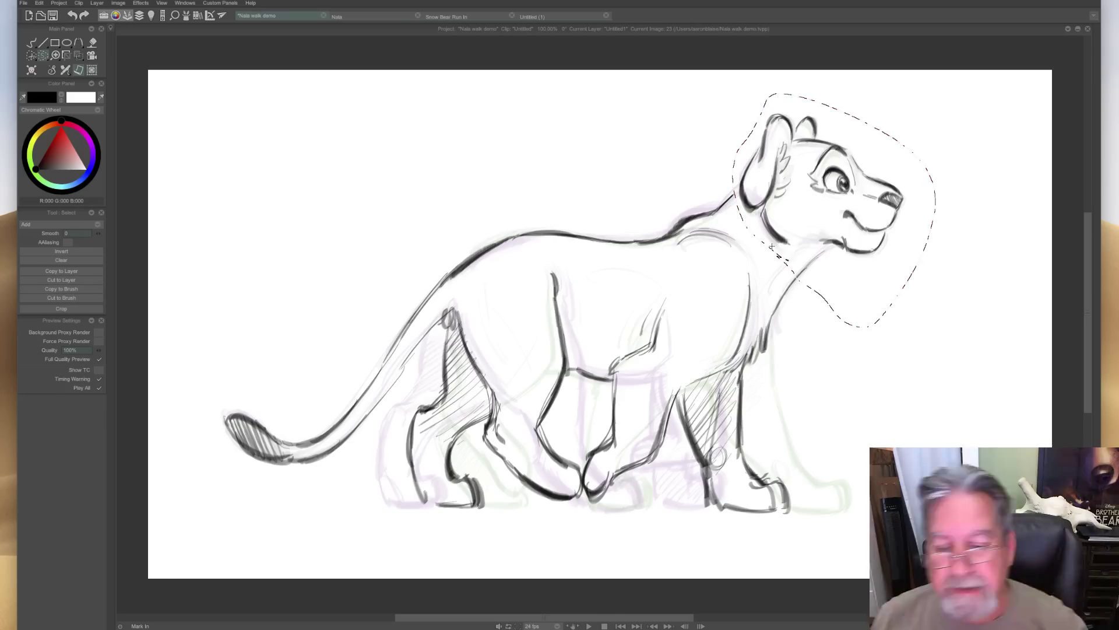
click(79, 70)
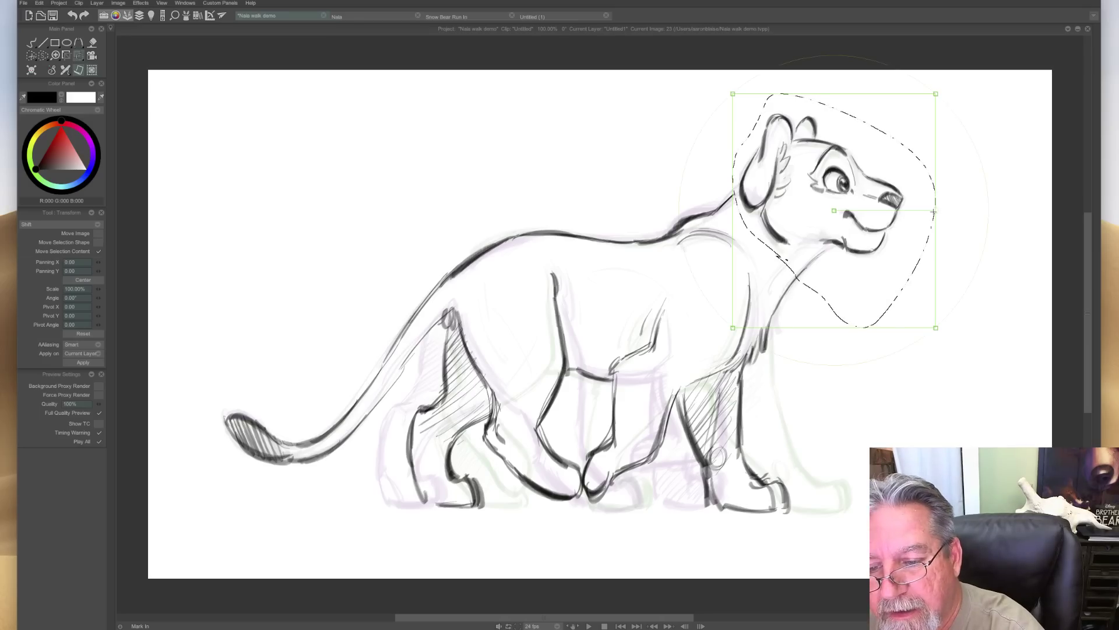
drag(934, 211, 929, 205)
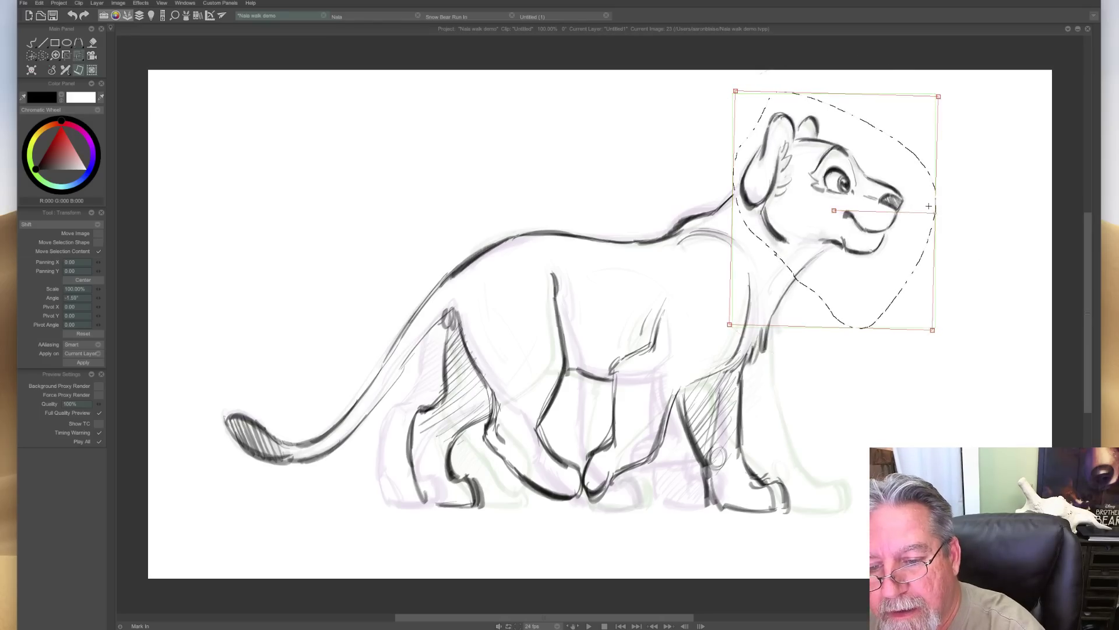
drag(807, 280, 811, 282)
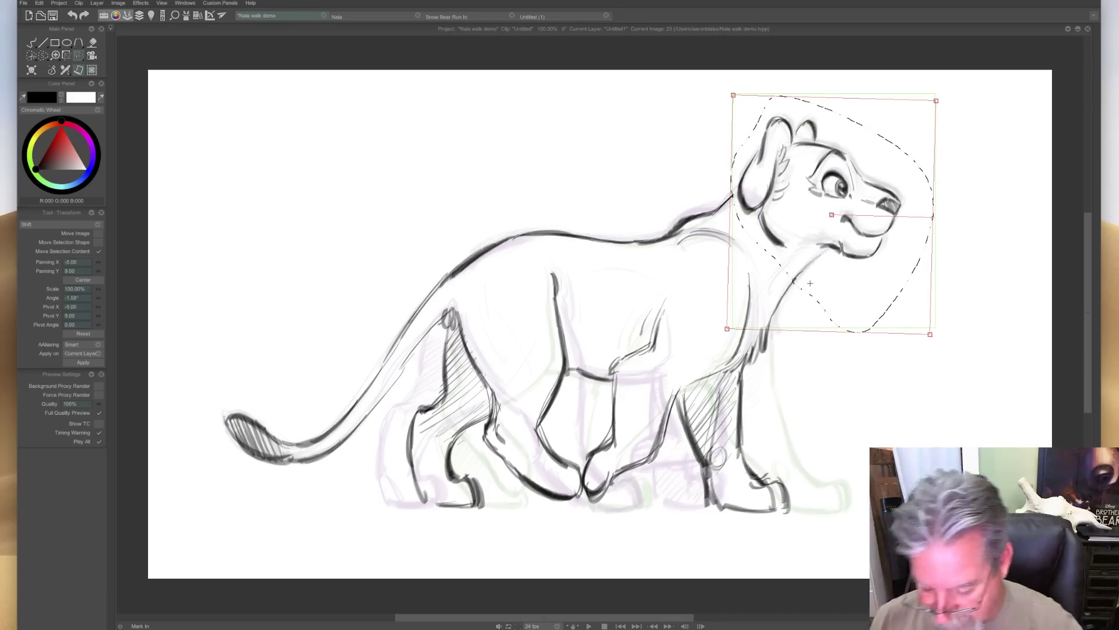
key(Return)
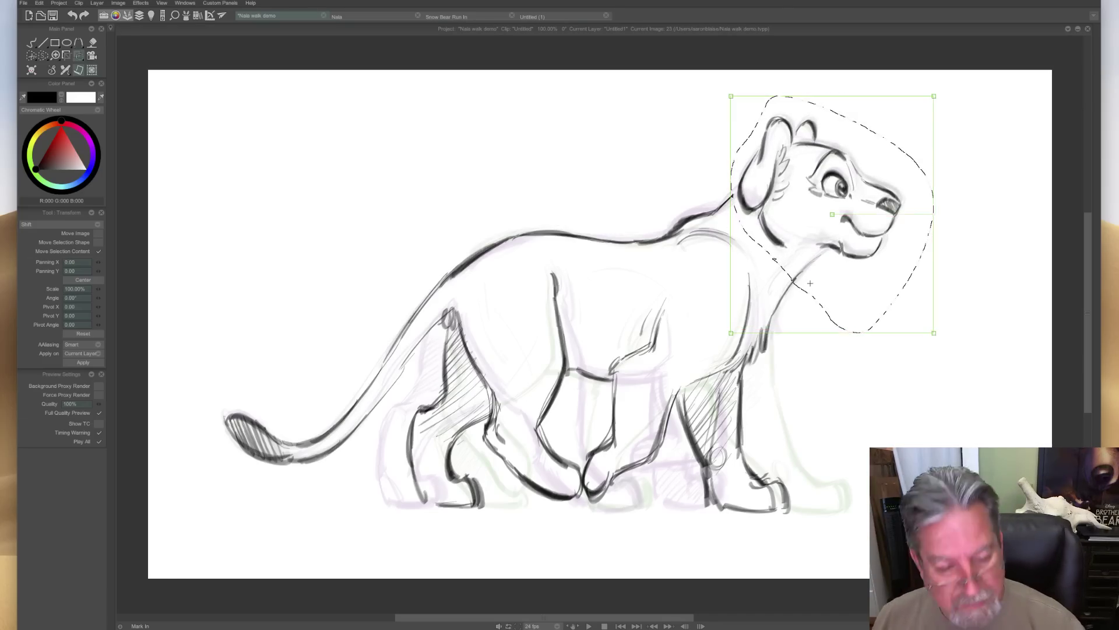
right_click(42, 57)
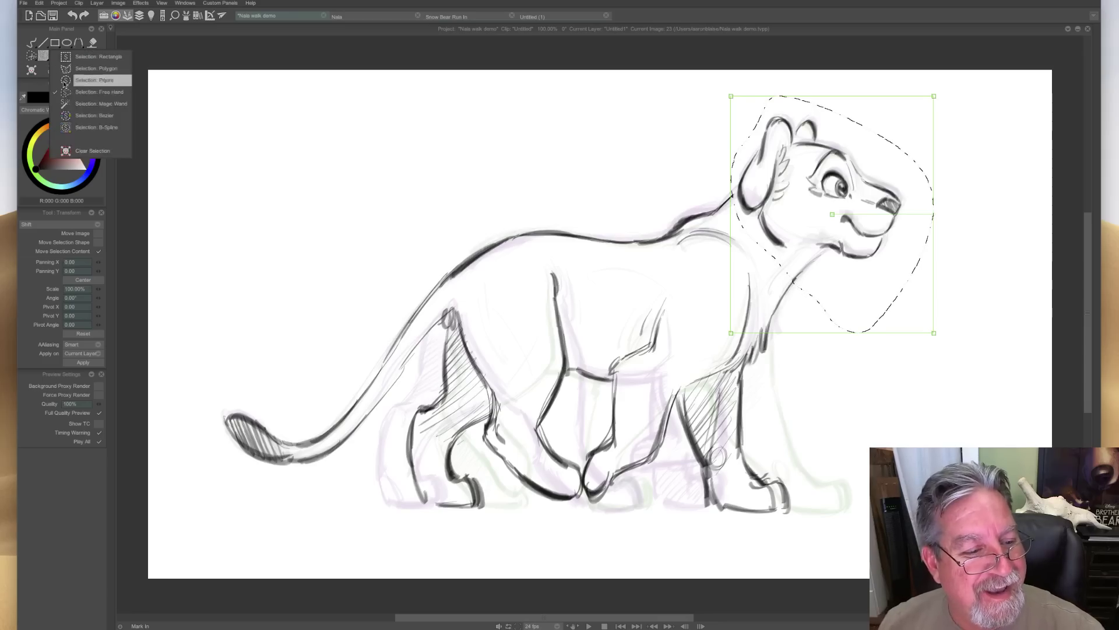
click(77, 149)
right_click(66, 69)
click(48, 80)
Scrub back through the timeline from frame 23 to check the new drawing in motion.
key(Tab)
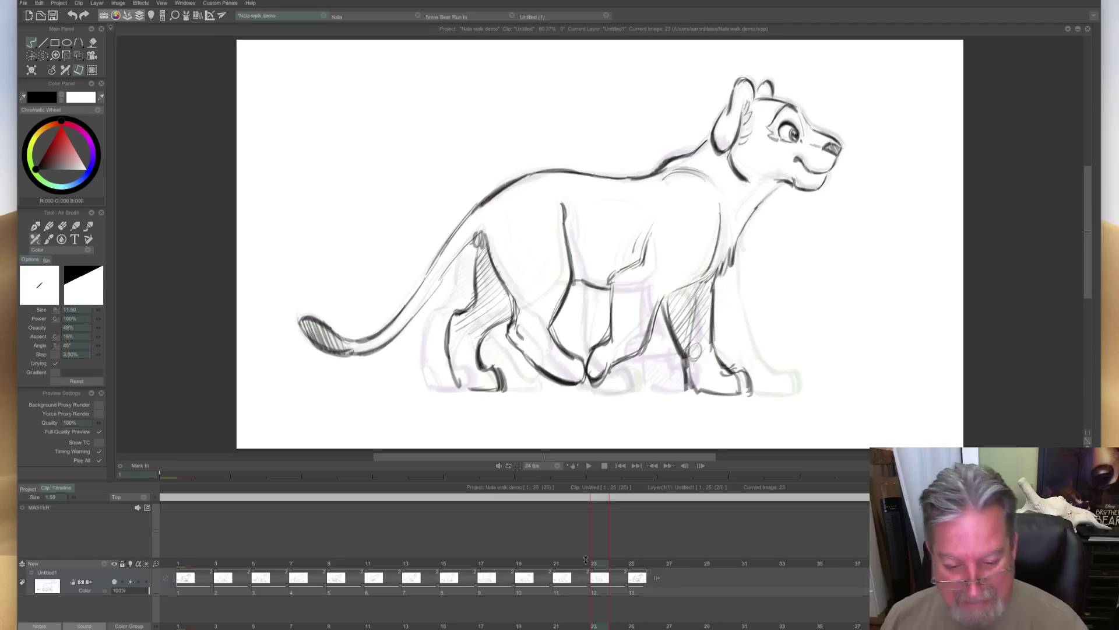
drag(593, 564, 318, 592)
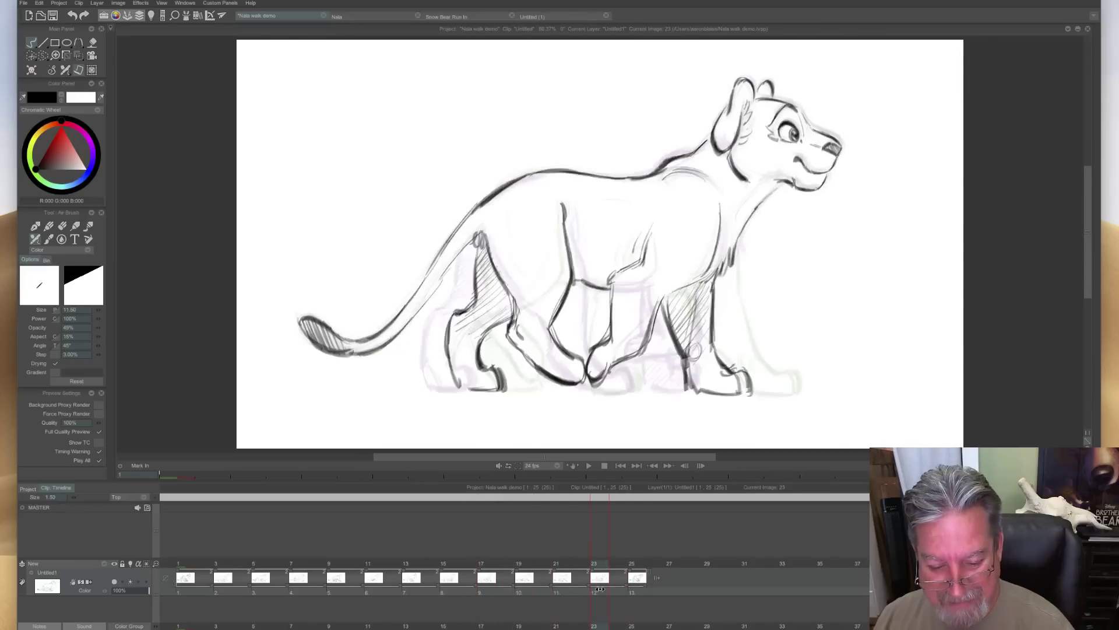
key(Tab)
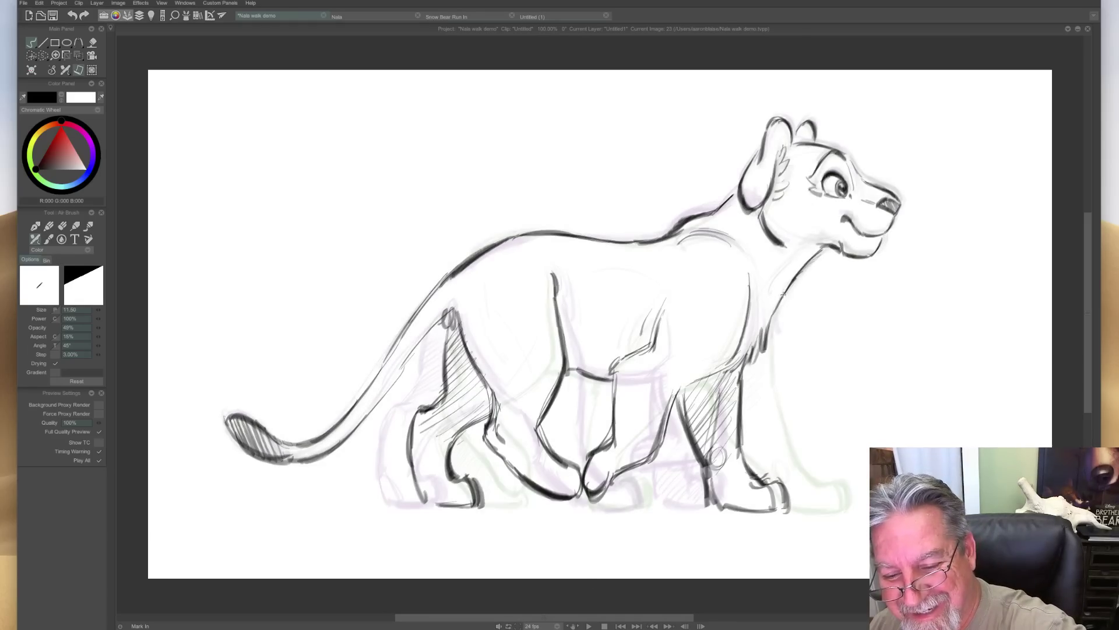
Draw the fur under the jaw and the inner throat line on frame 23, and compare with the previous drawing.
mouse_move(805, 240)
mouse_down()
mouse_move(825, 241)
mouse_move(794, 250)
mouse_move(759, 308)
mouse_up()
drag(785, 262, 769, 290)
key(Left)
key(Right)
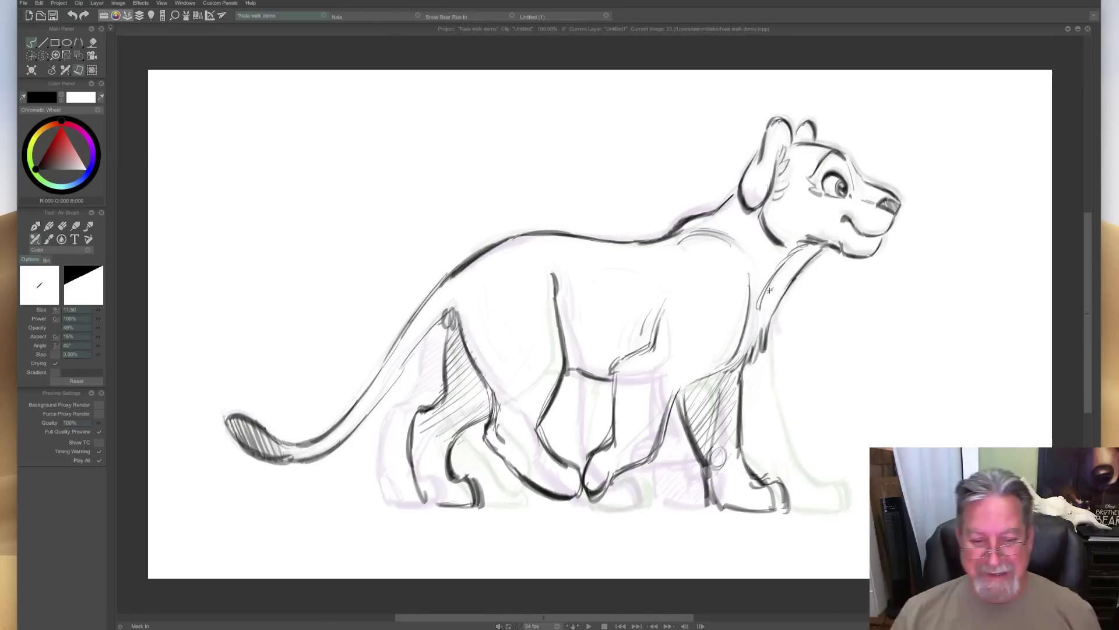
Remove the last drawing at frame 25 so the walk cycle ends at frame 24.
key(Tab)
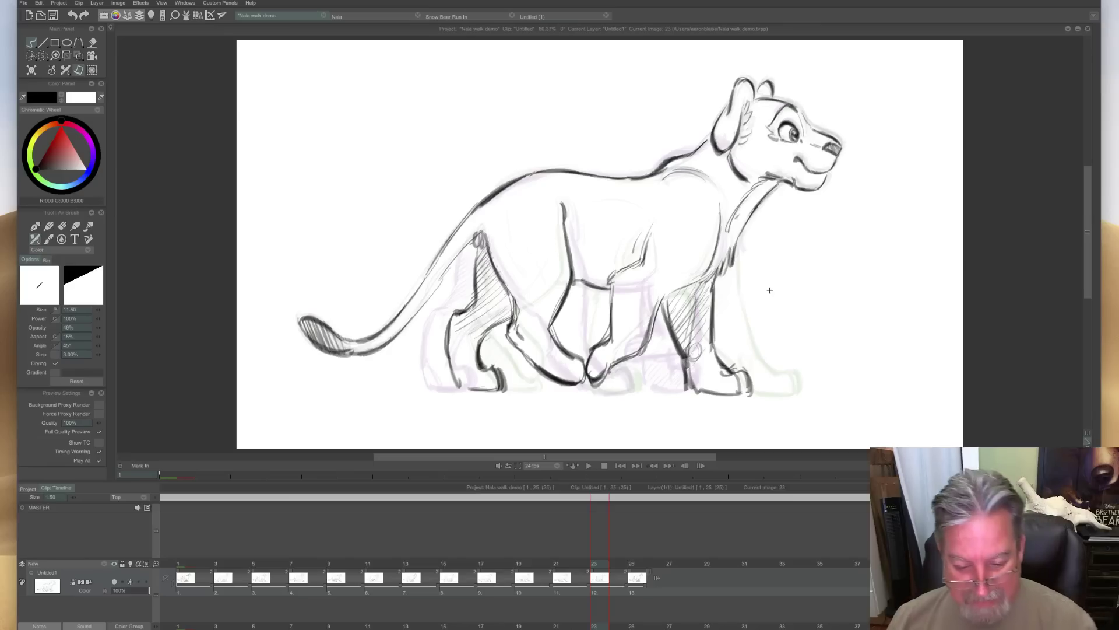
click(635, 563)
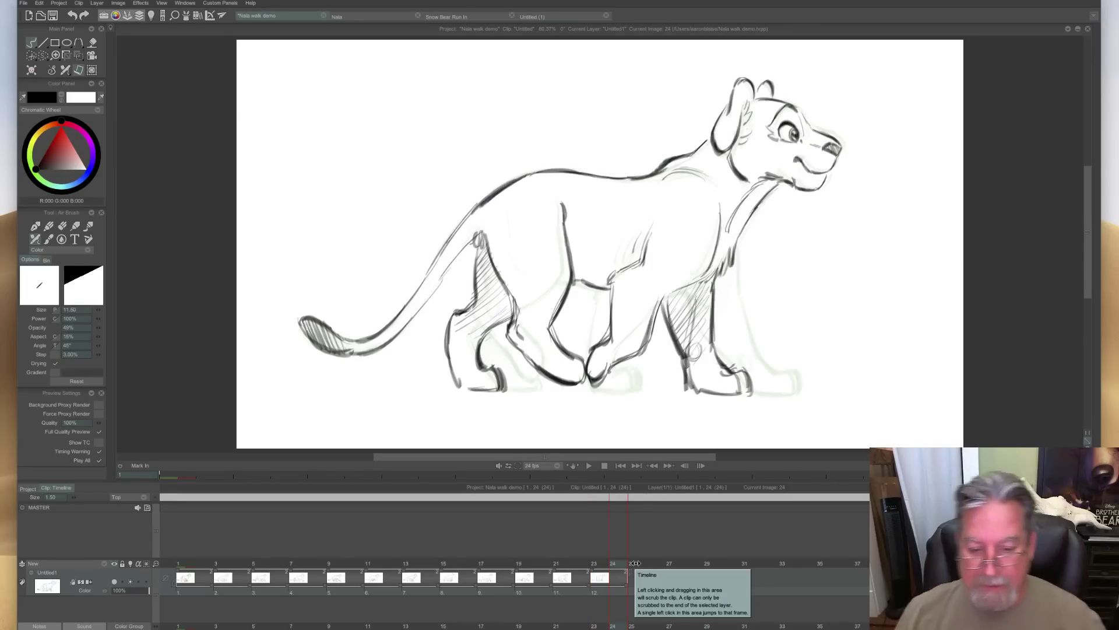
key(Tab)
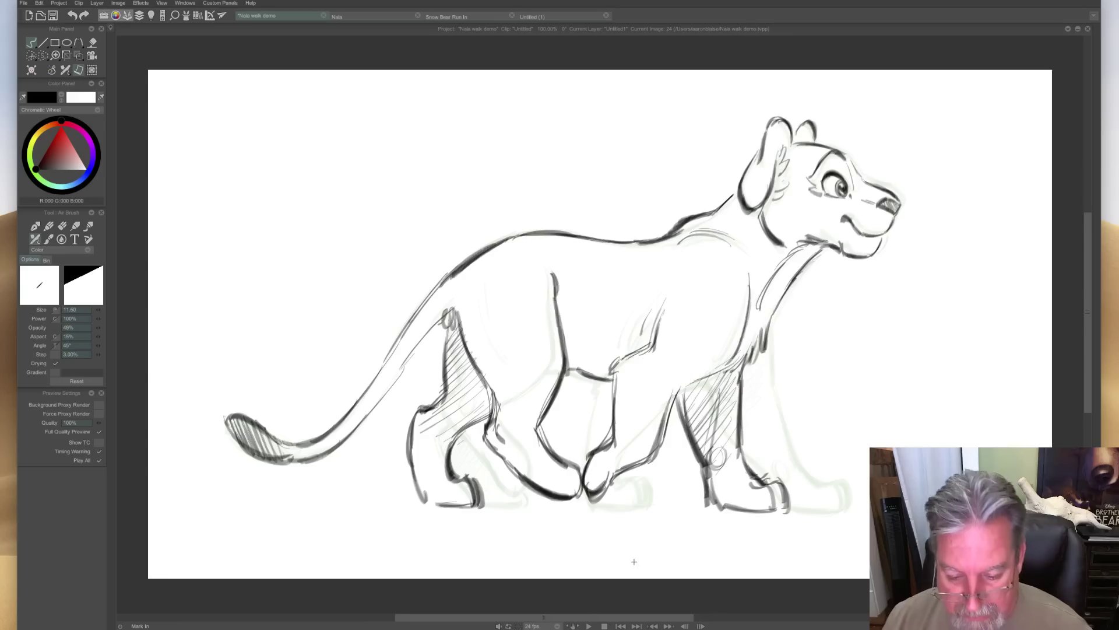
Play the walk cycle, scrub through the drawings to frame 19 and play the loop again to check the shoulder motion.
click(588, 627)
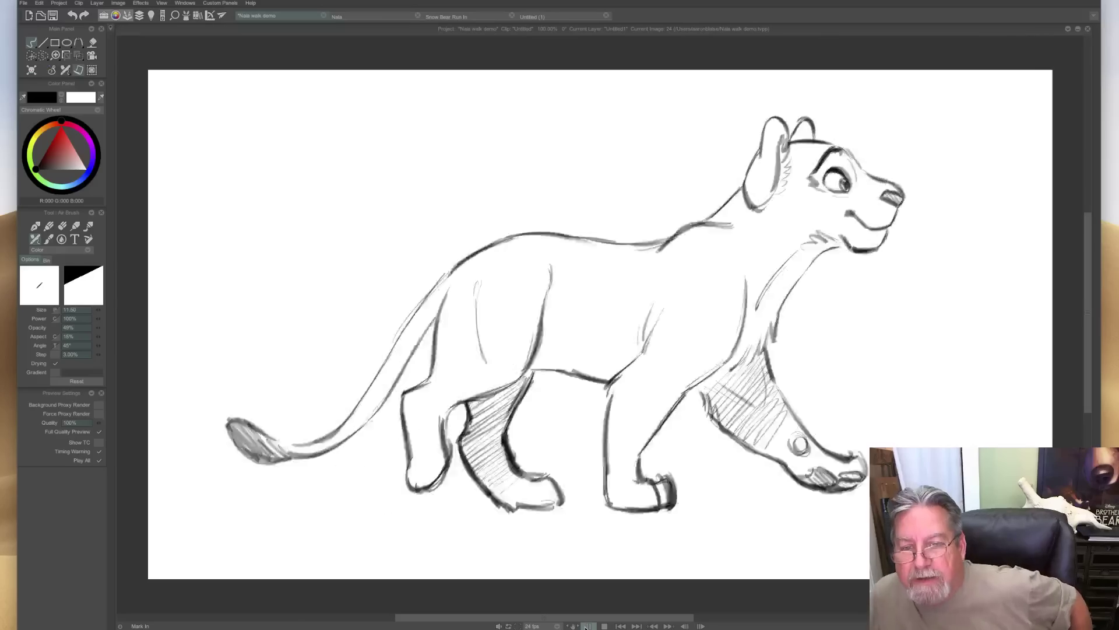
click(587, 625)
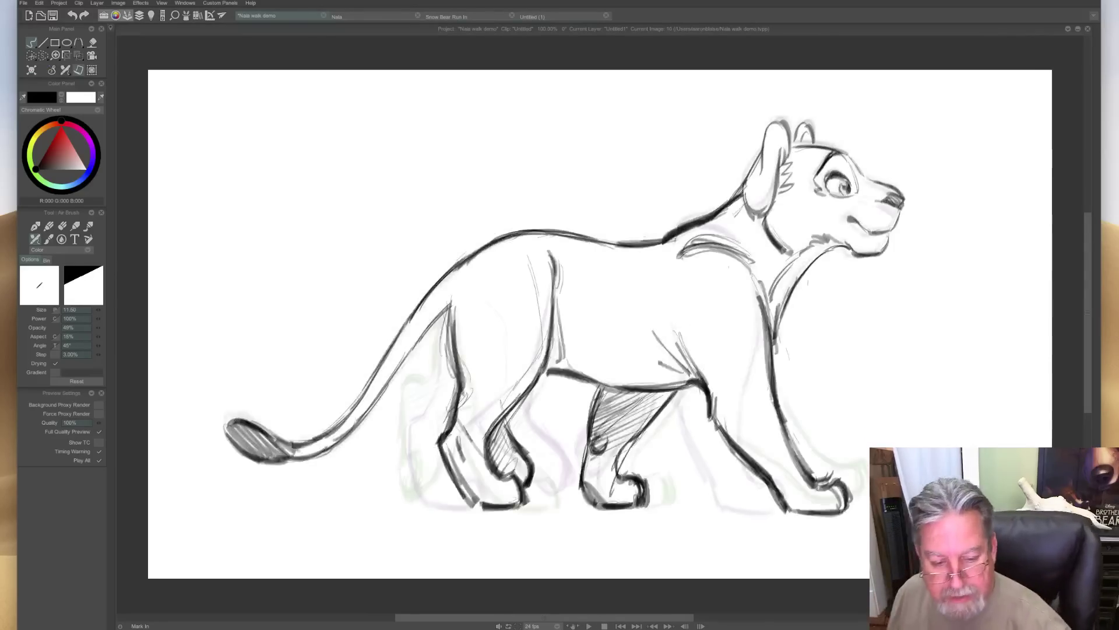
key(Tab)
drag(354, 563, 531, 583)
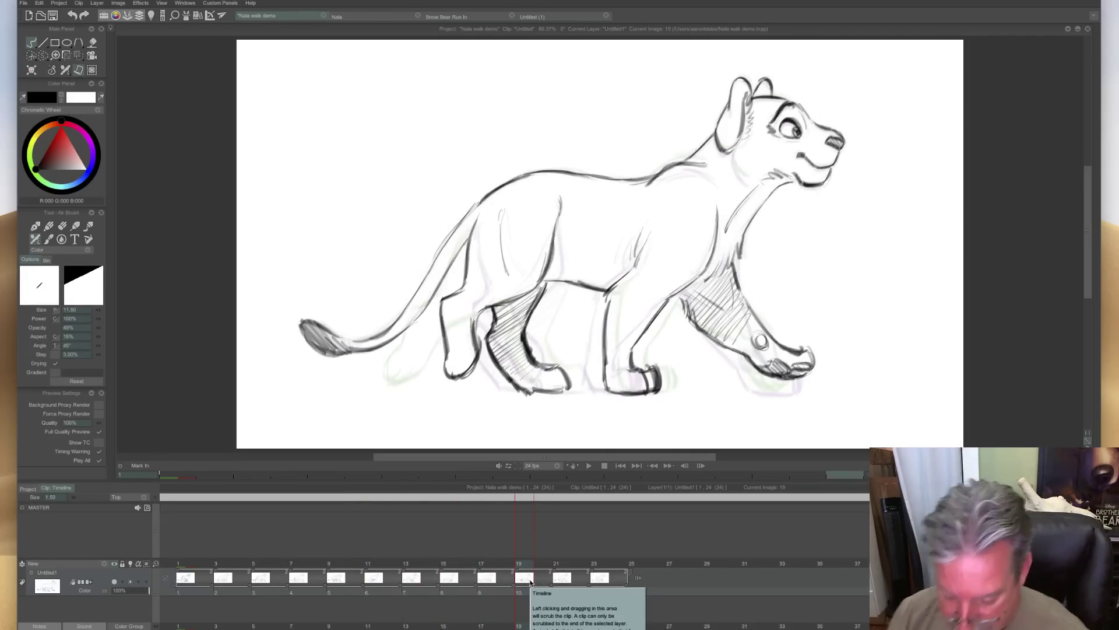
key(Tab)
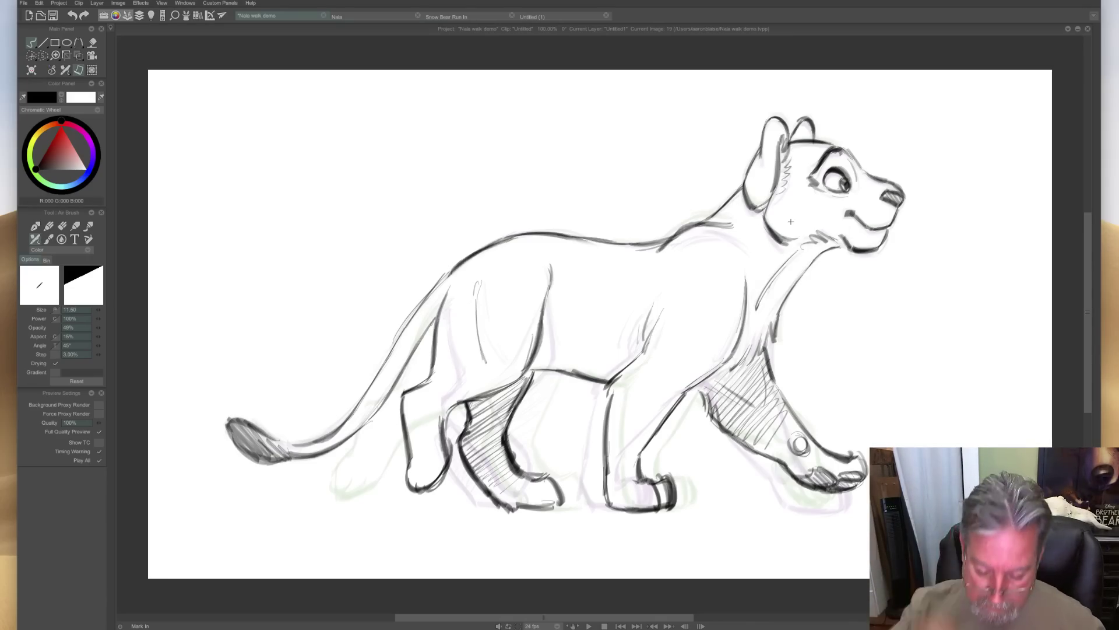
click(590, 623)
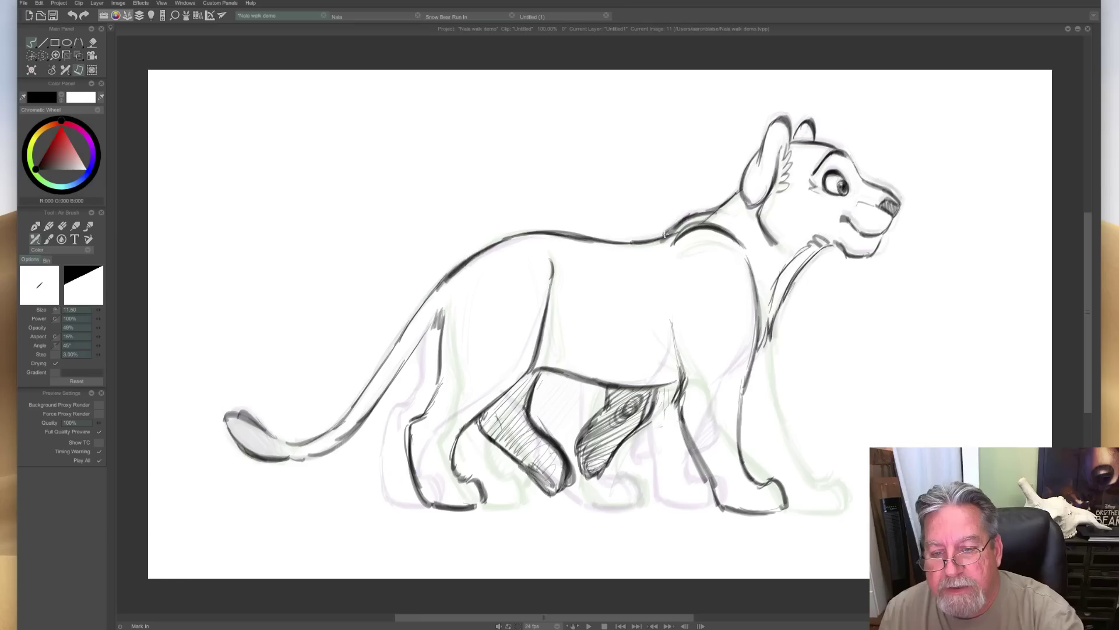
Erase the arched shoulder-blade line on frame 11 and redraw it below the back line.
key(e)
mouse_move(742, 243)
mouse_down()
mouse_move(697, 227)
mouse_move(708, 223)
mouse_up()
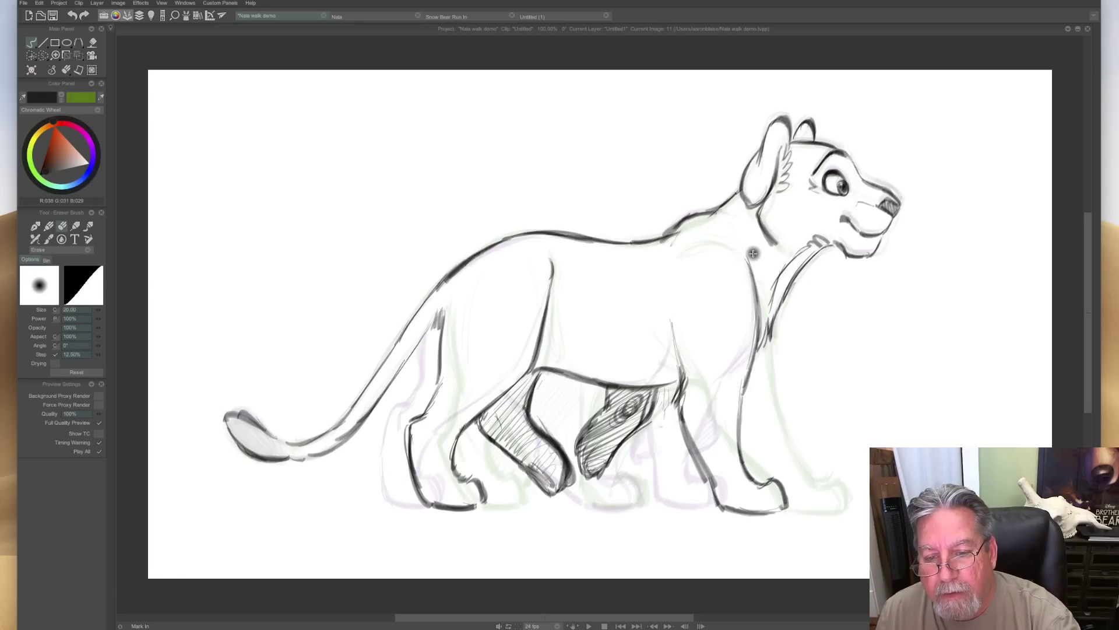
key(e)
mouse_move(722, 239)
mouse_down()
mouse_move(688, 235)
mouse_move(739, 245)
mouse_move(683, 242)
mouse_up()
Erase the shoulder hump on frame 13 and redraw a flatter line from neck to back with a shoulder-blade stroke.
key(Right)
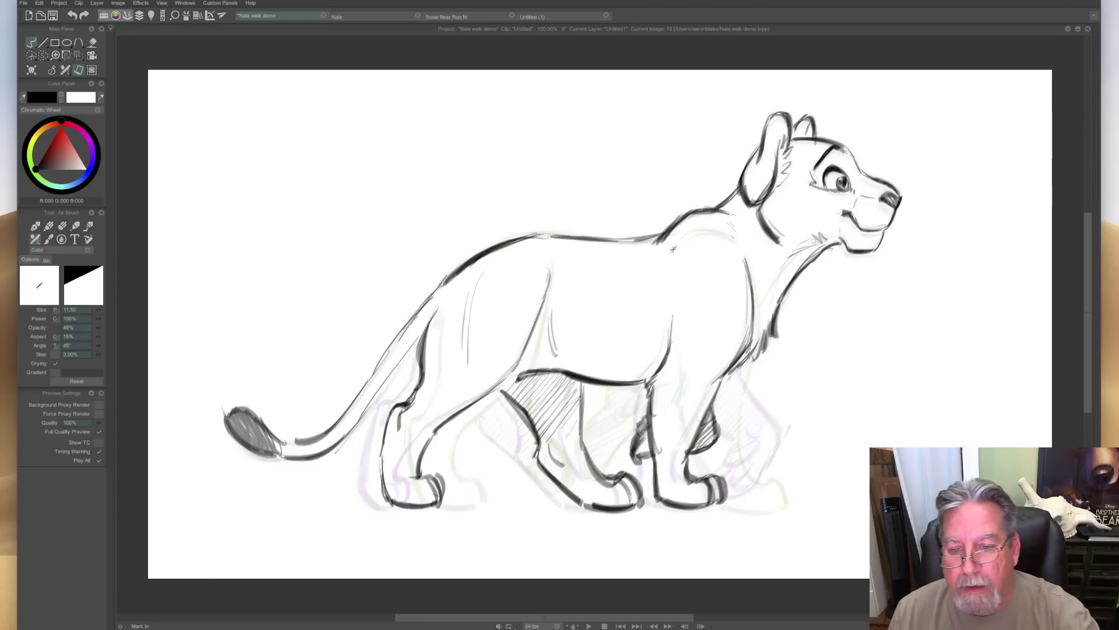
key(e)
mouse_move(732, 207)
mouse_down()
mouse_move(685, 213)
mouse_move(656, 248)
mouse_move(670, 237)
mouse_up()
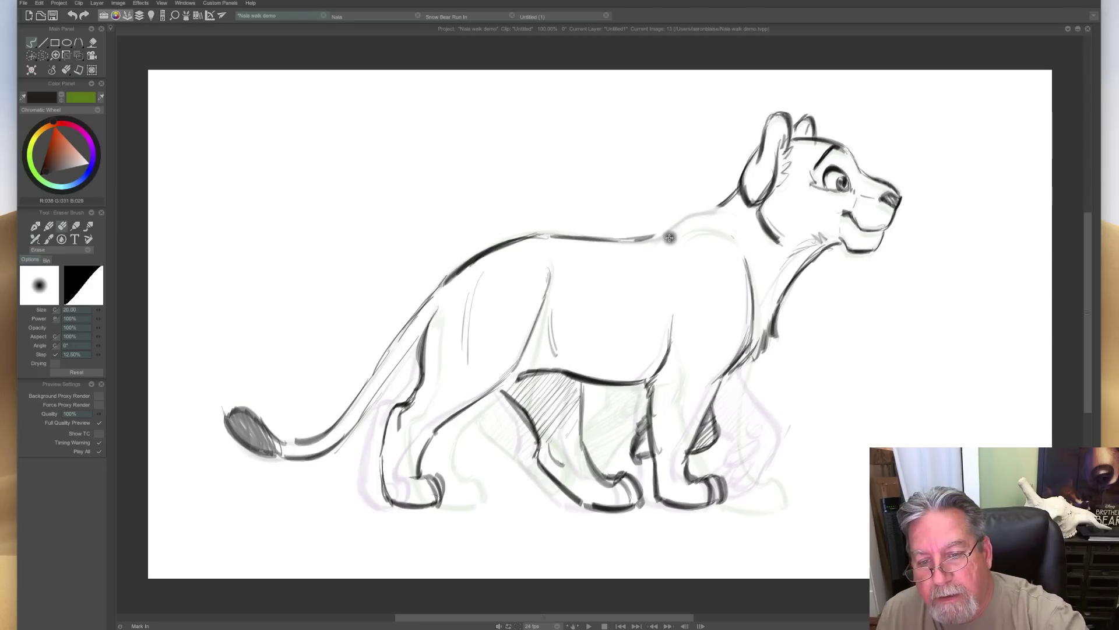
key(e)
drag(726, 199, 643, 237)
mouse_move(712, 217)
mouse_down()
mouse_move(663, 245)
mouse_move(738, 227)
mouse_move(666, 246)
mouse_up()
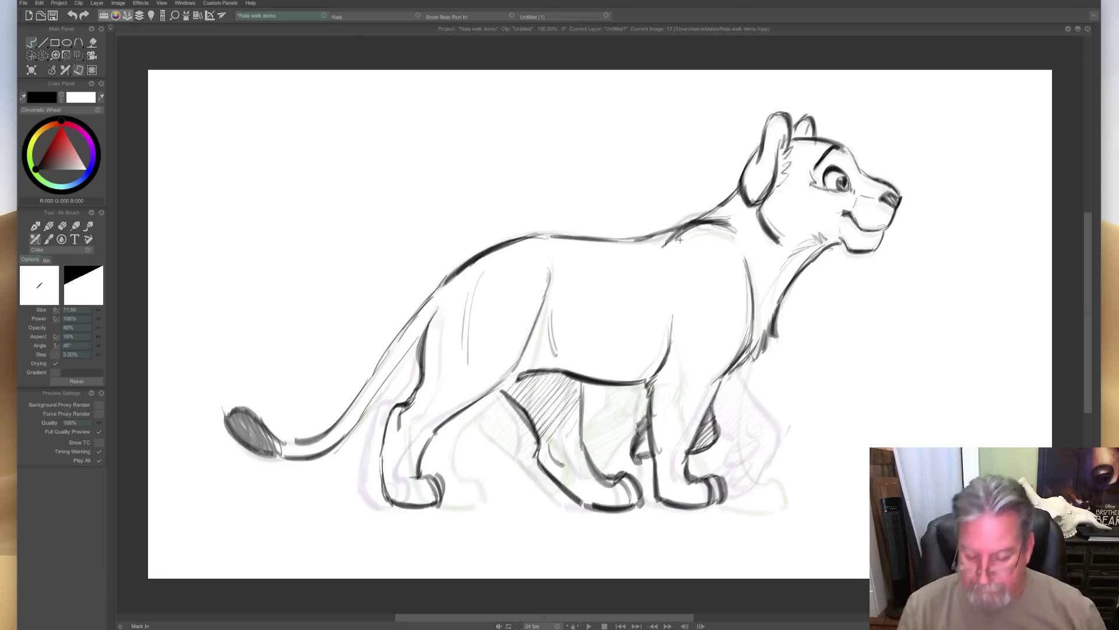
key(Tab)
mouse_move(404, 574)
mouse_down()
mouse_move(342, 572)
mouse_move(354, 573)
mouse_up()
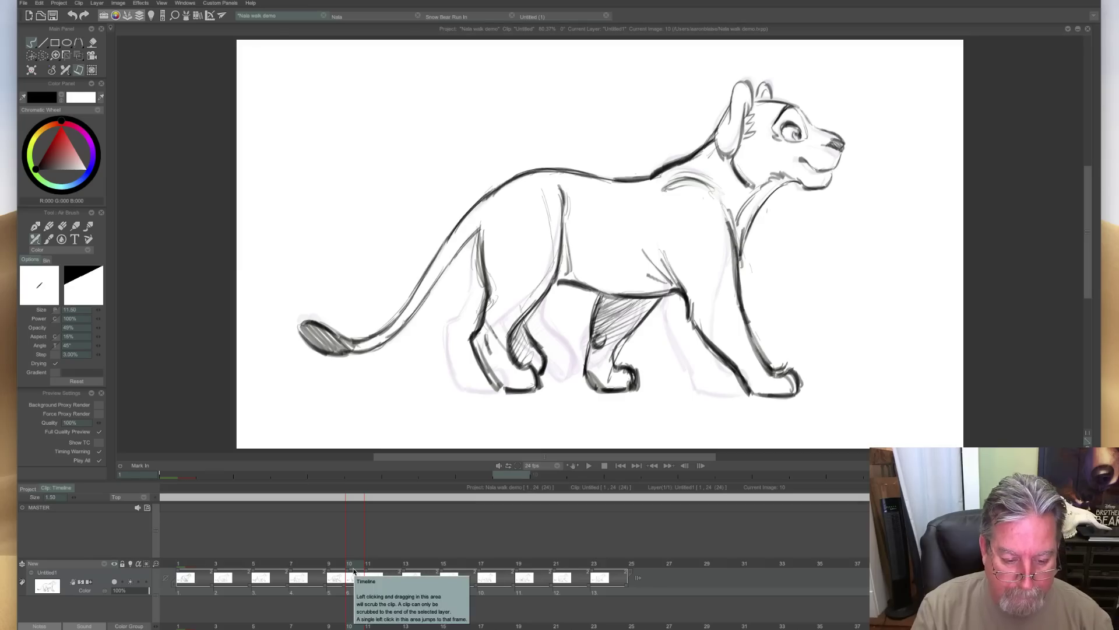
key(Delete)
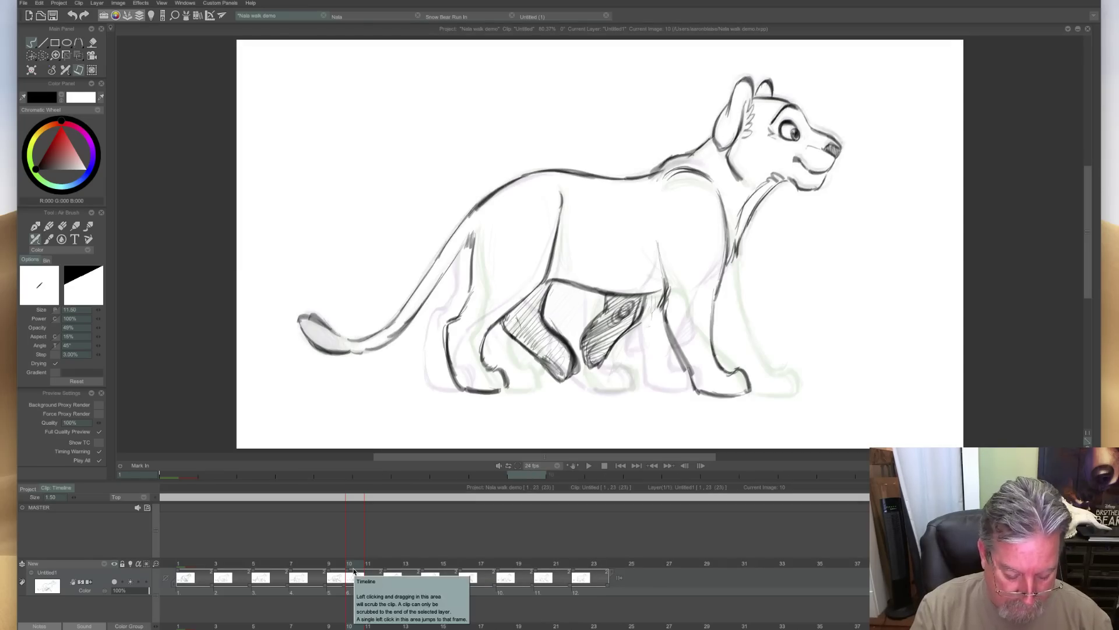
key(super+z)
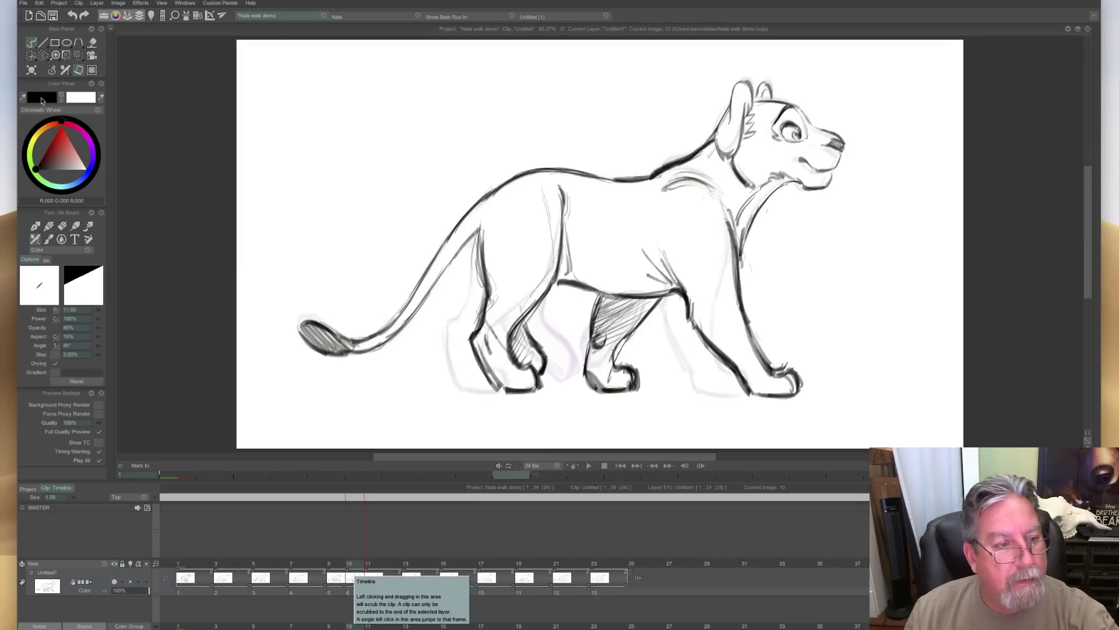
click(31, 70)
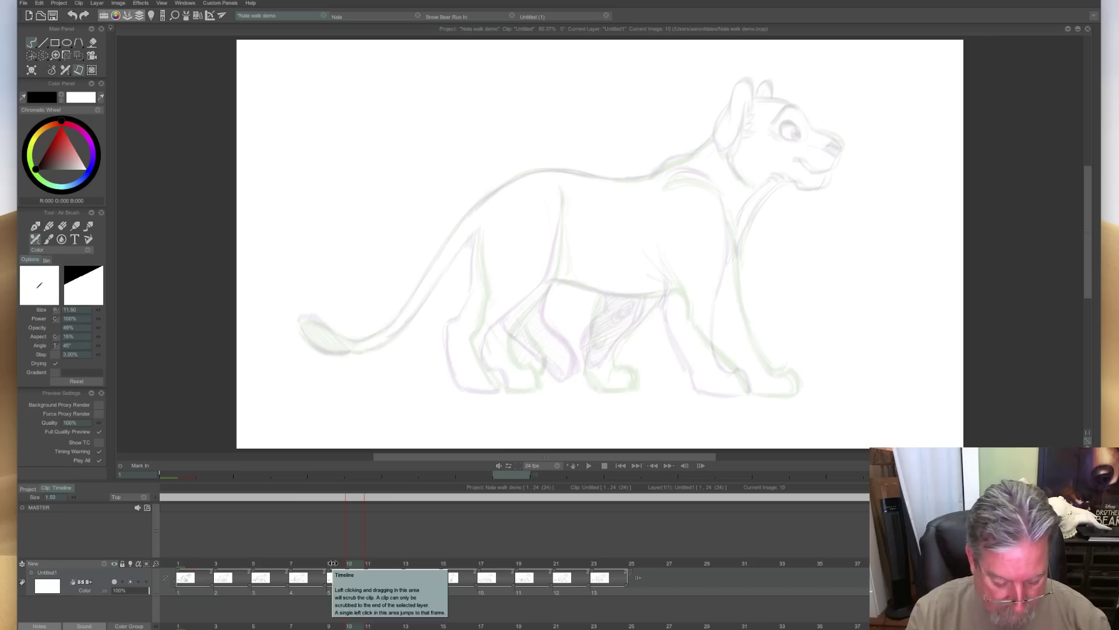
key(super+z)
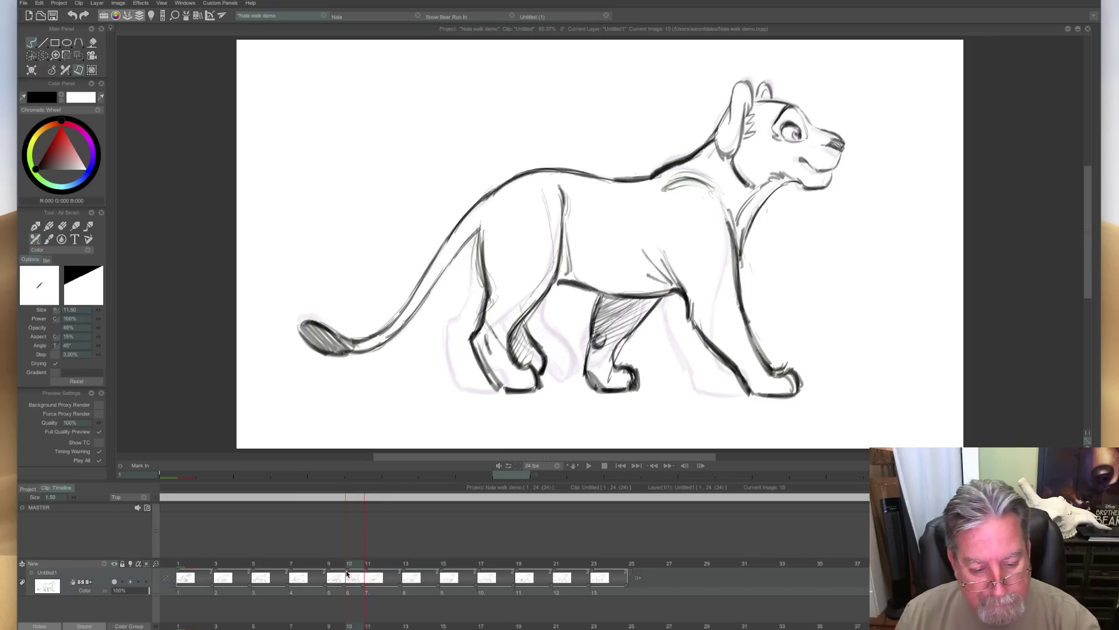
key(super+z)
Erase the shoulder hump on frame 15 and redraw it as a smoother neck-to-back line with a shoulder-blade stroke.
mouse_move(351, 567)
mouse_down()
mouse_move(323, 569)
mouse_move(585, 593)
mouse_move(373, 597)
mouse_up()
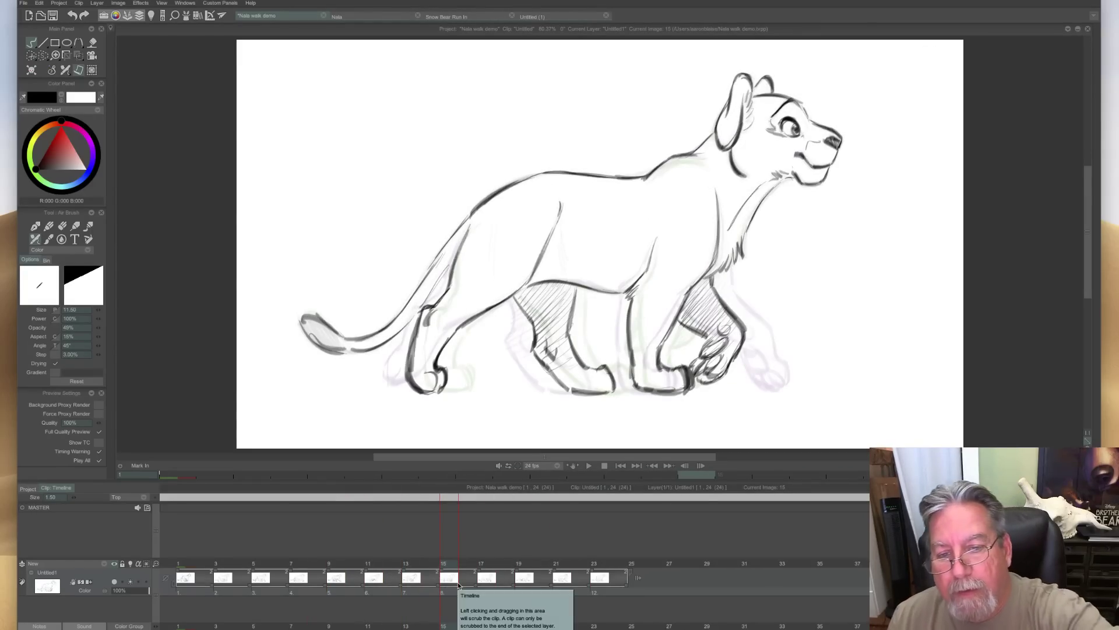
key(e)
drag(691, 155, 647, 177)
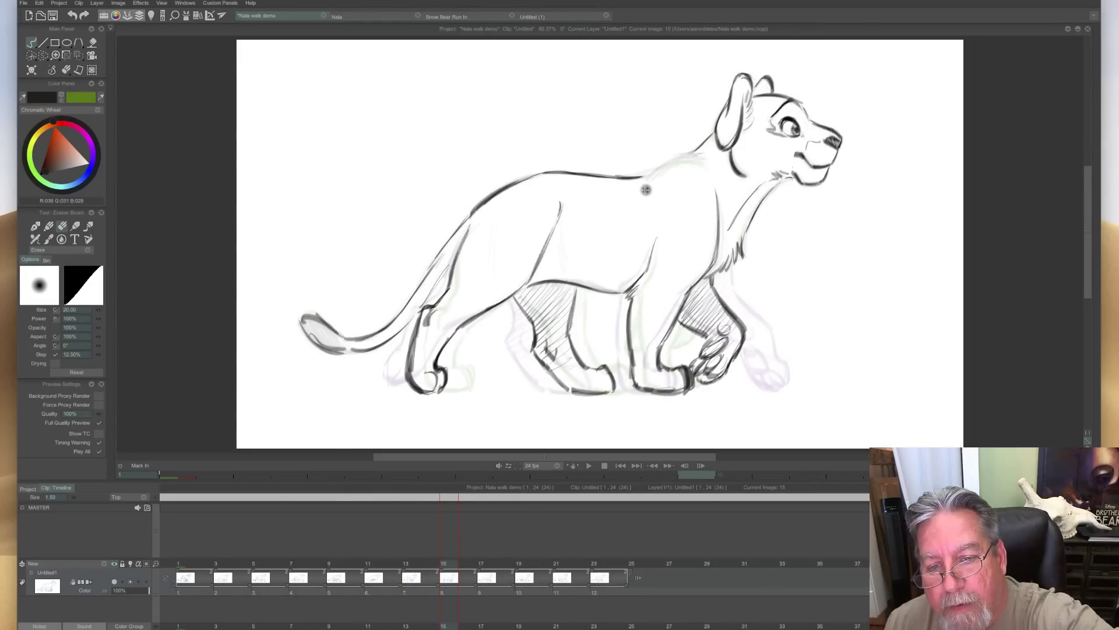
key(e)
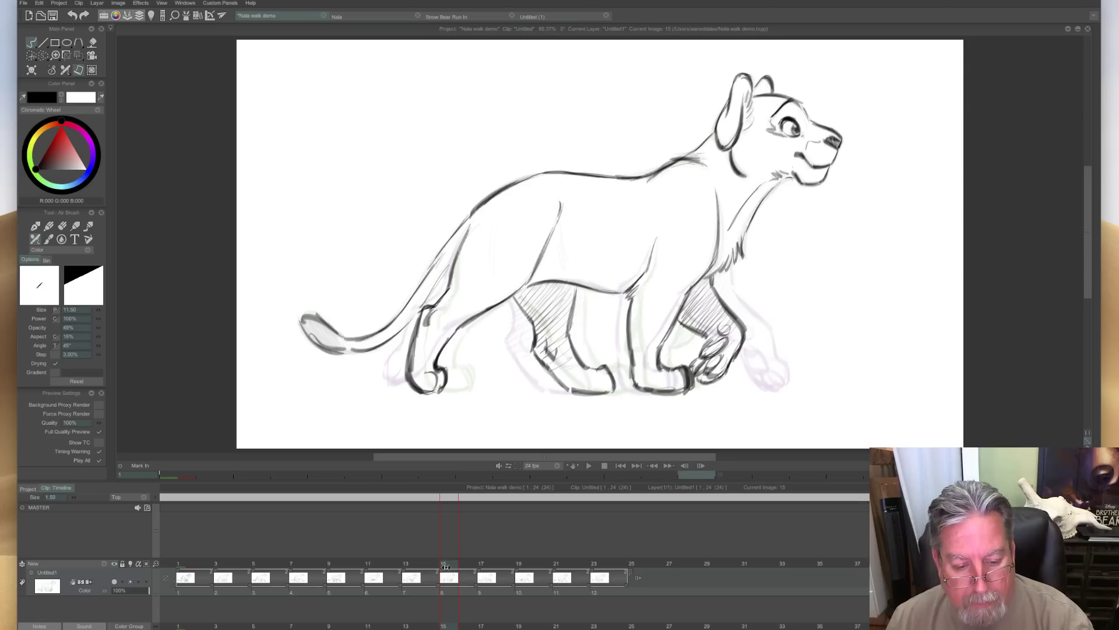
Scrub back through the drawings and play the walk cycle to check the corrected shoulders.
click(484, 568)
drag(485, 568, 313, 597)
click(587, 465)
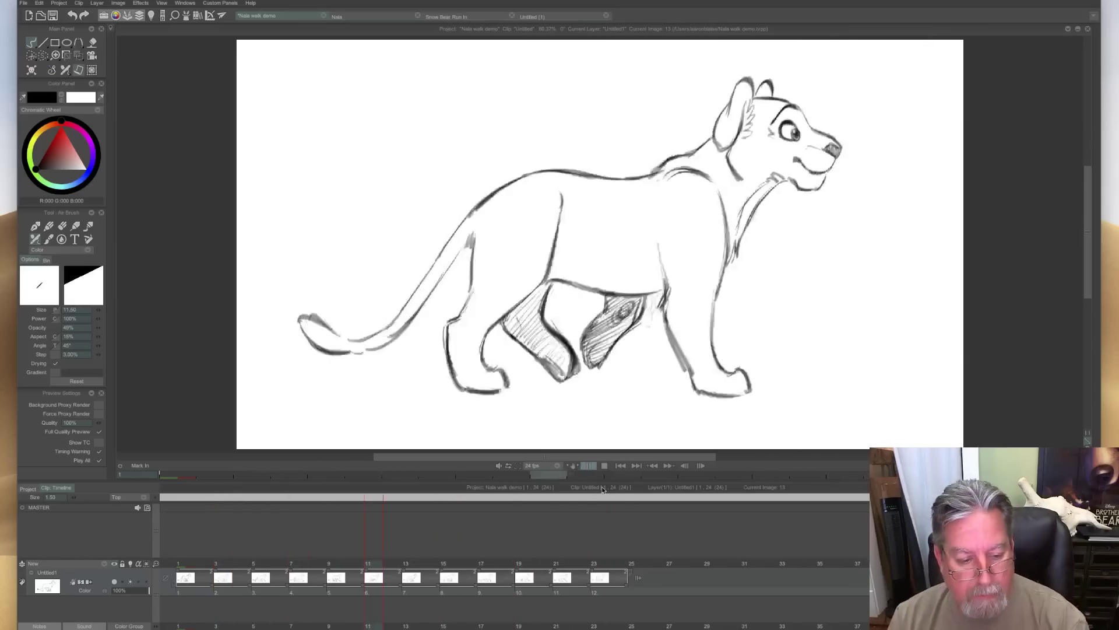
Erase the shoulder hump on frame 1 and redraw a flatter line from the neck into the back.
click(605, 467)
drag(296, 566, 189, 585)
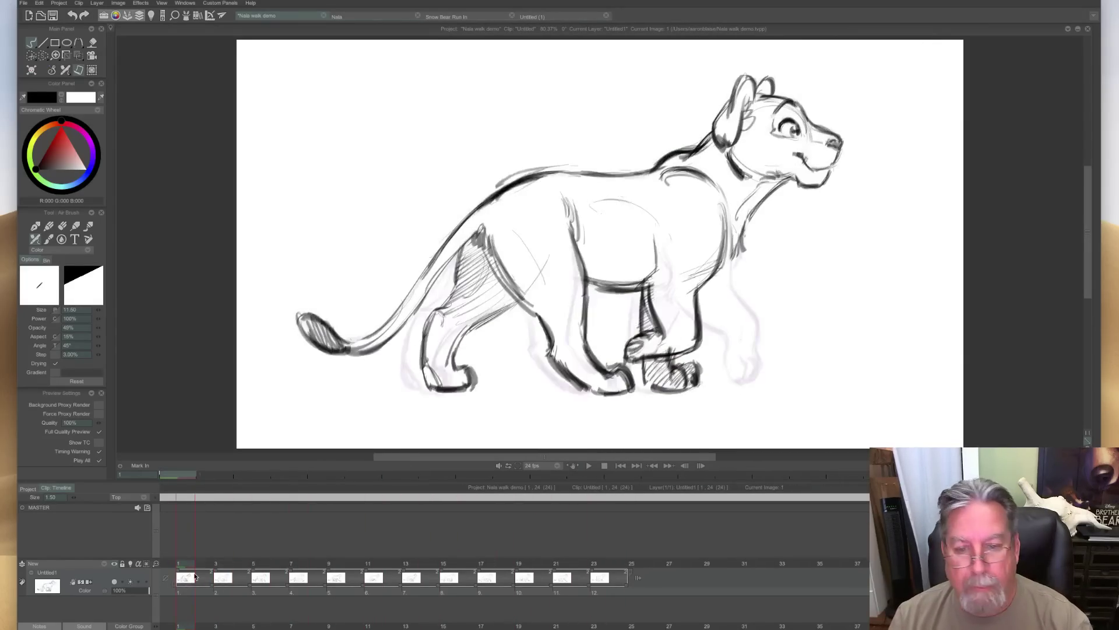
key(e)
mouse_move(681, 138)
mouse_down()
mouse_move(646, 165)
mouse_move(672, 140)
mouse_up()
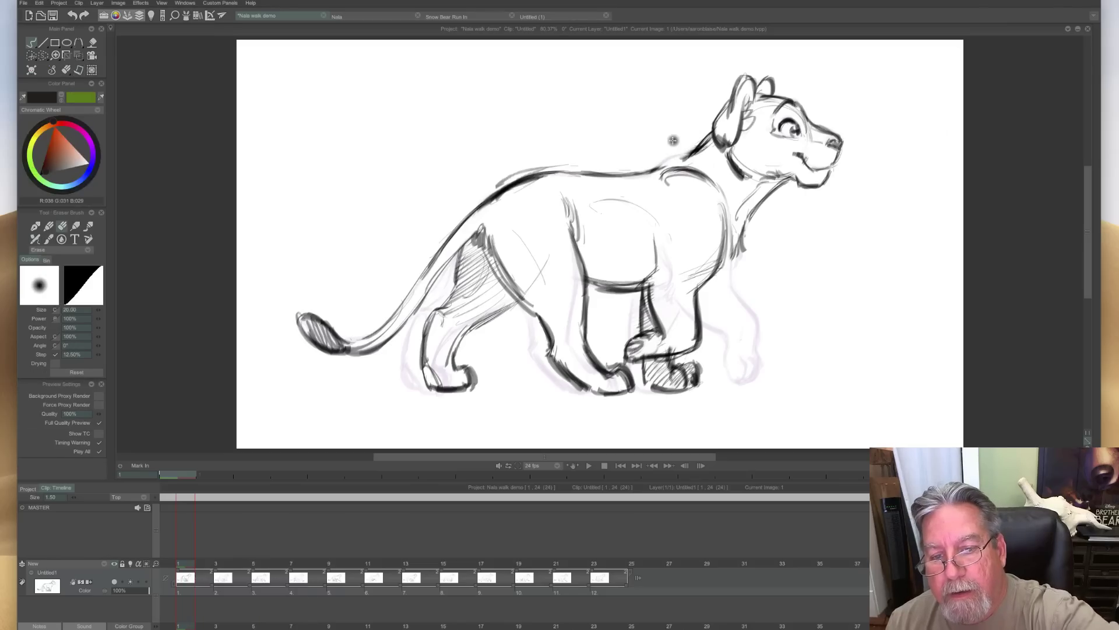
key(e)
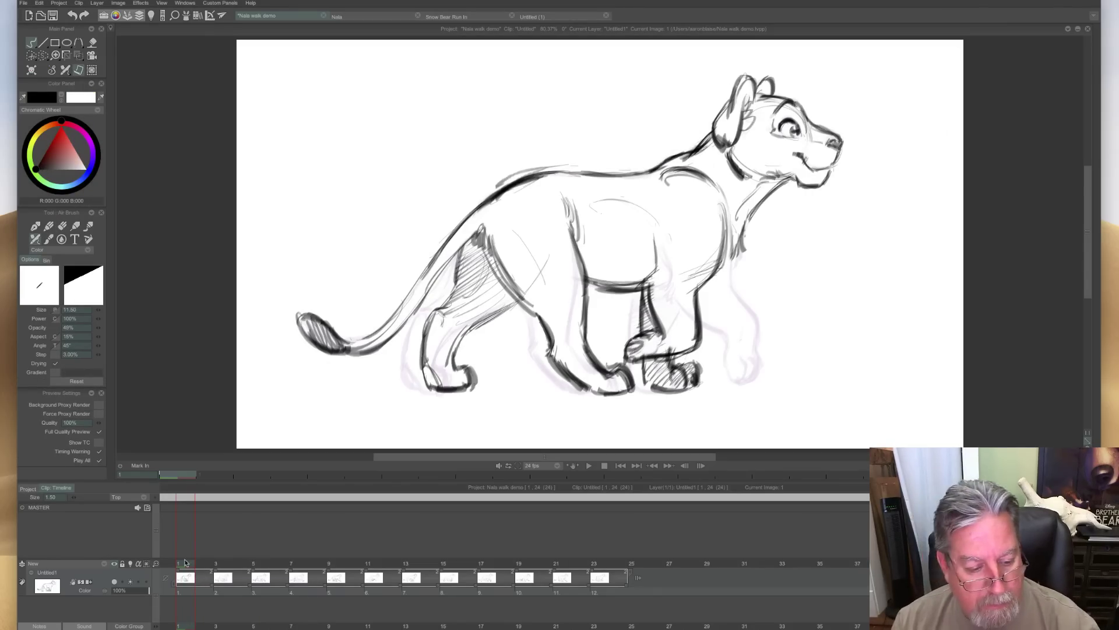
Erase the shoulder hump on frame 3 and redraw a lower, smoother line from neck to back.
drag(186, 562, 220, 565)
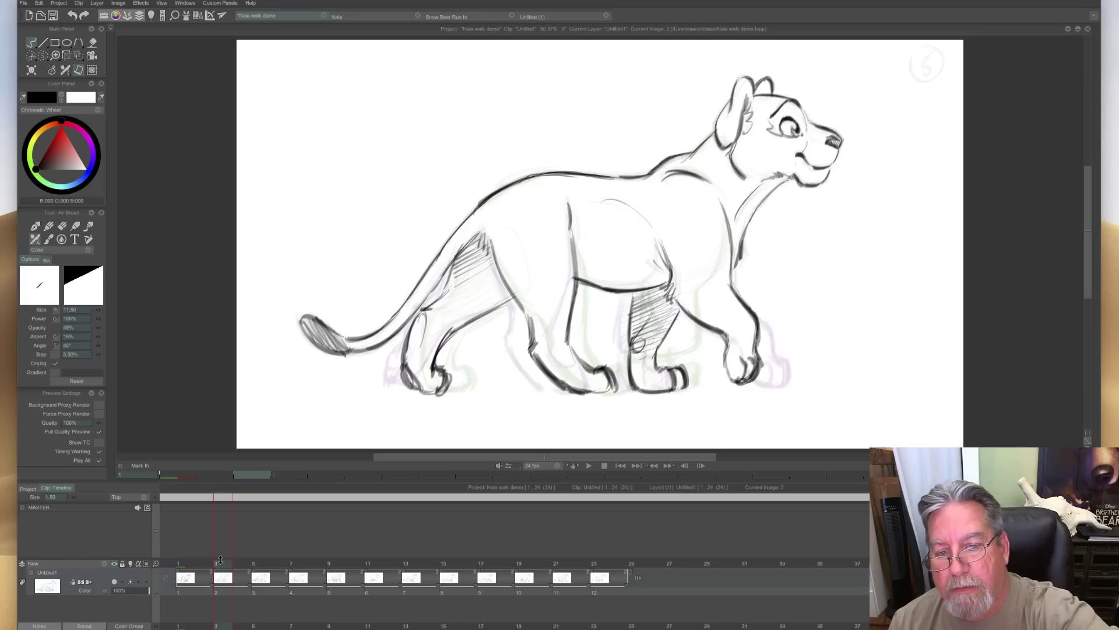
key(e)
mouse_move(687, 148)
mouse_down()
mouse_move(639, 171)
mouse_move(682, 153)
mouse_up()
key(e)
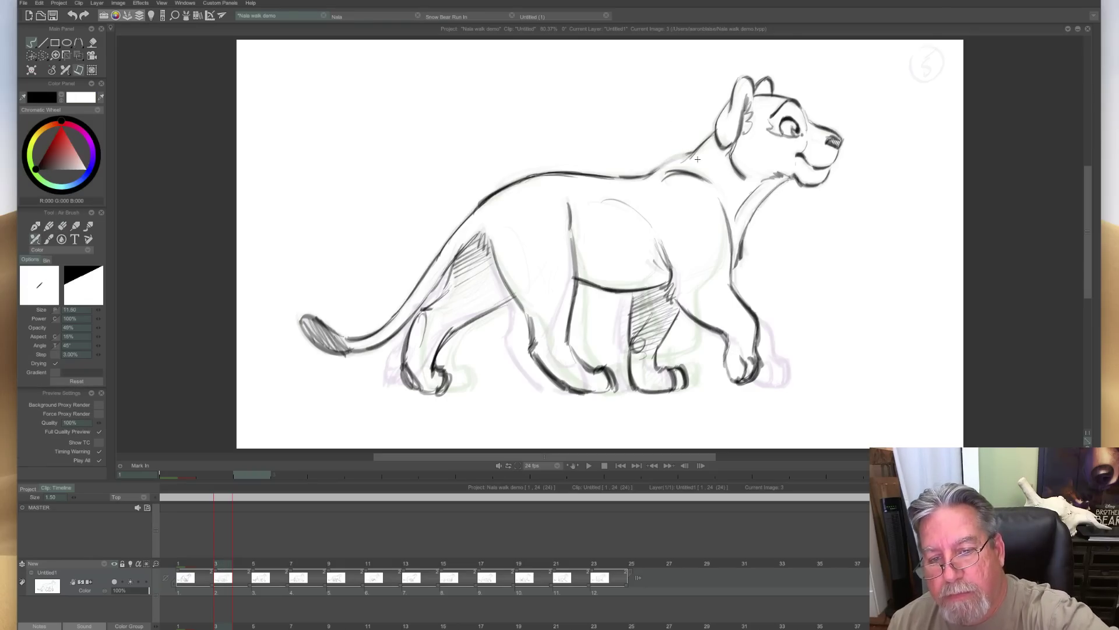
key(ctrl+z)
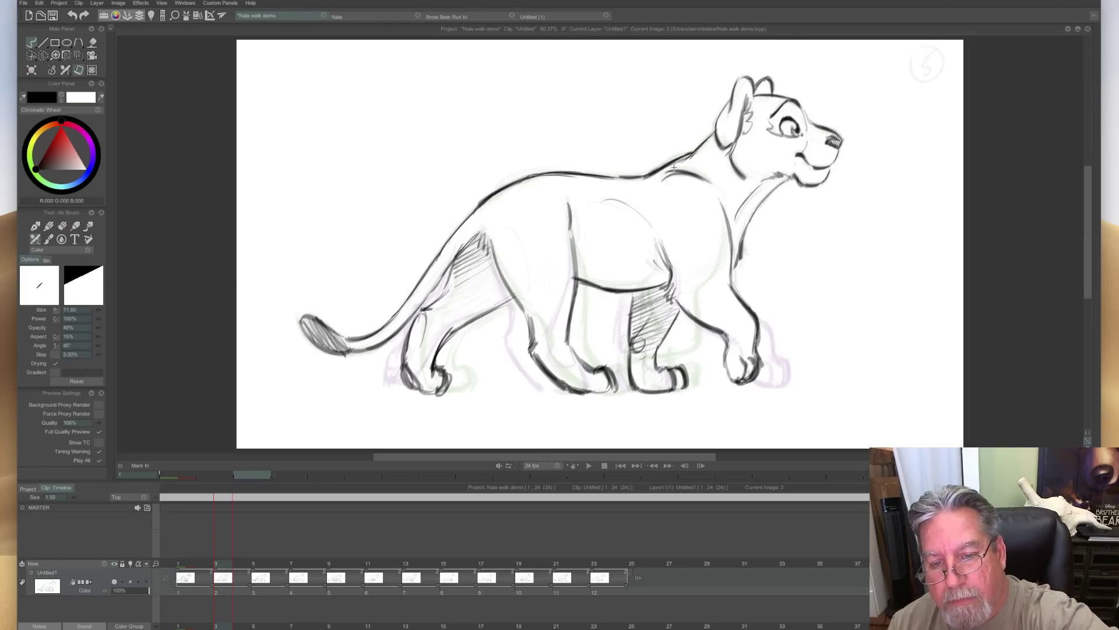
Scrub through the remaining drawings and play the walk cycle to check the shoulder line.
drag(219, 563, 558, 585)
click(585, 468)
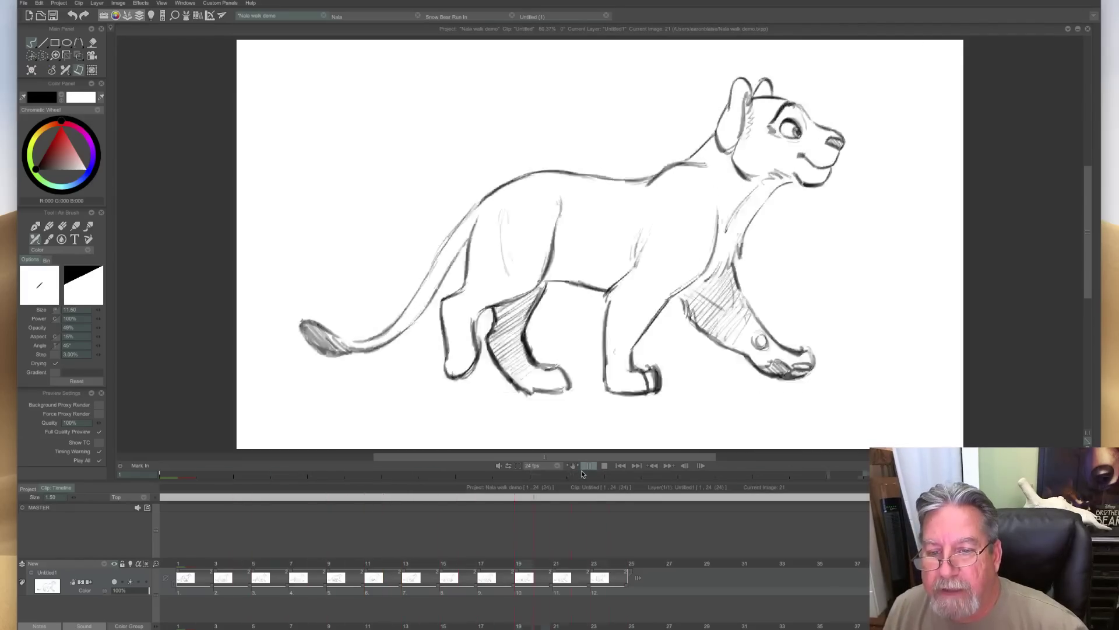
click(582, 472)
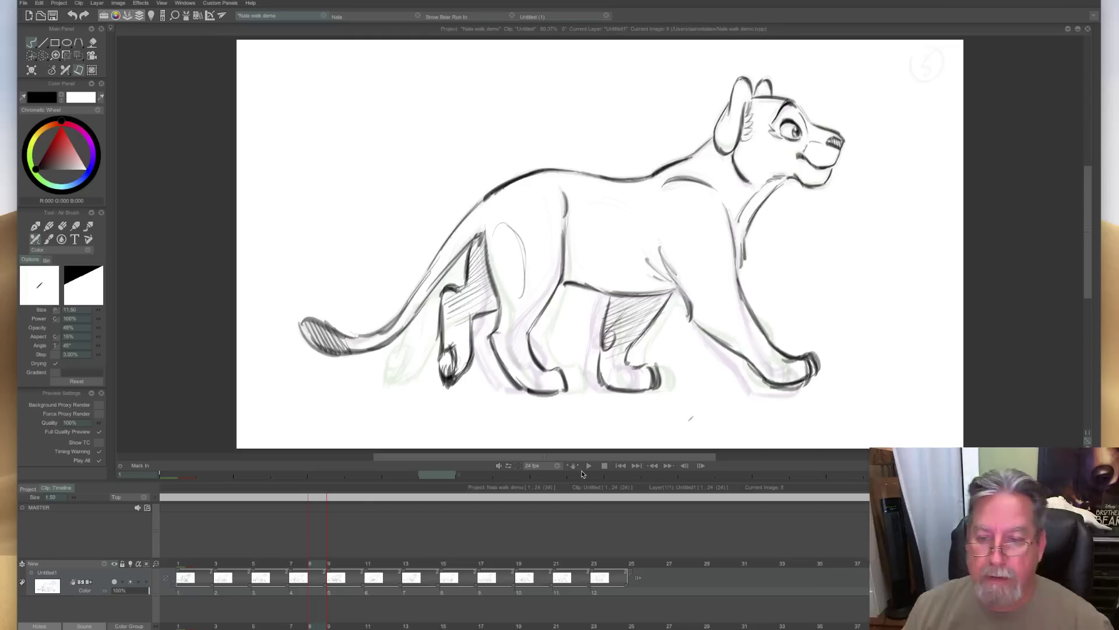
Check the cheek lines on frames 1, 3 and 5, and redraw a cleaner jaw curve on frame 7.
drag(314, 563, 178, 569)
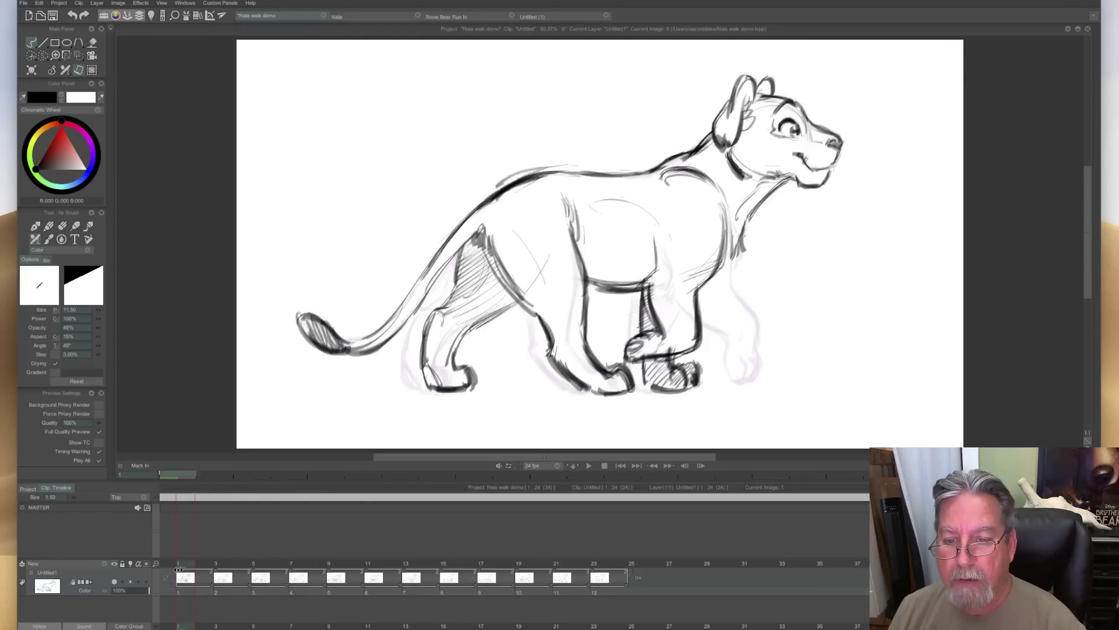
key(e)
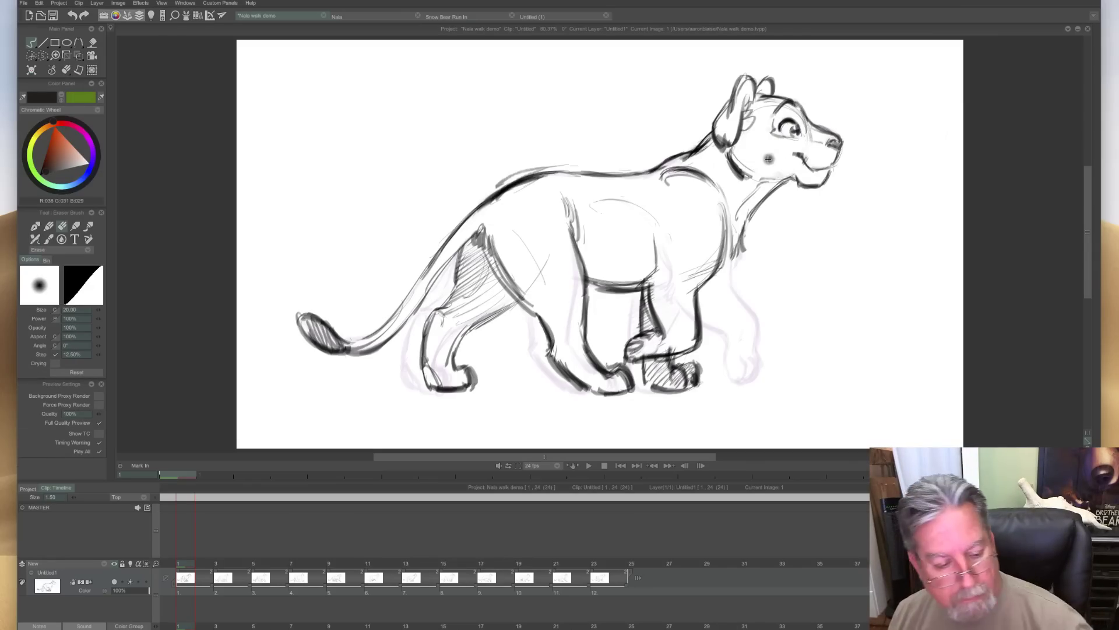
drag(186, 563, 223, 566)
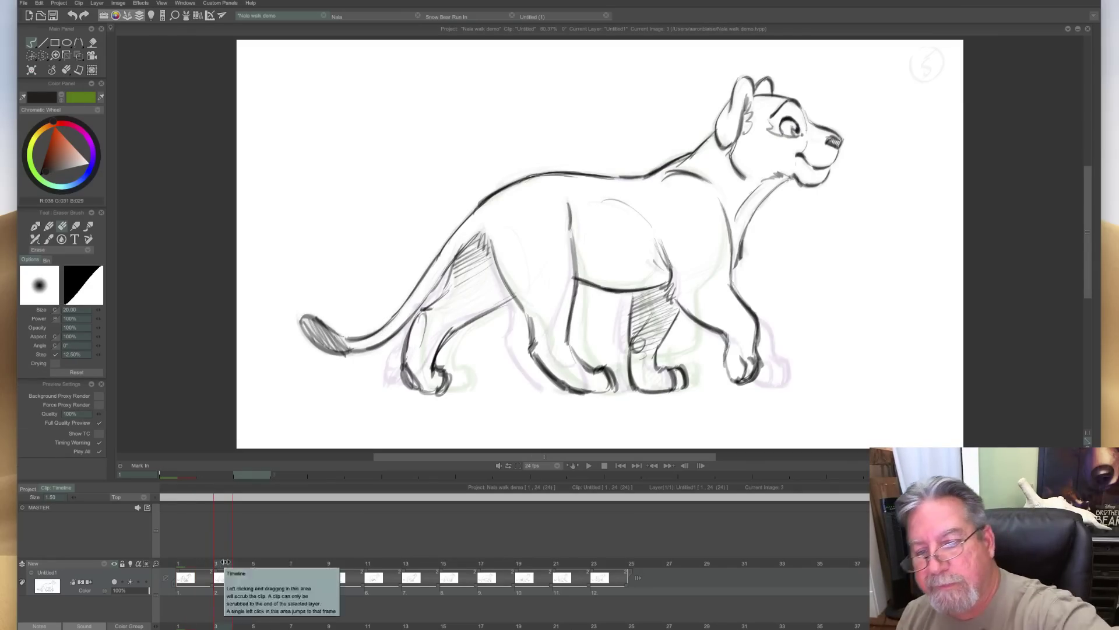
click(257, 565)
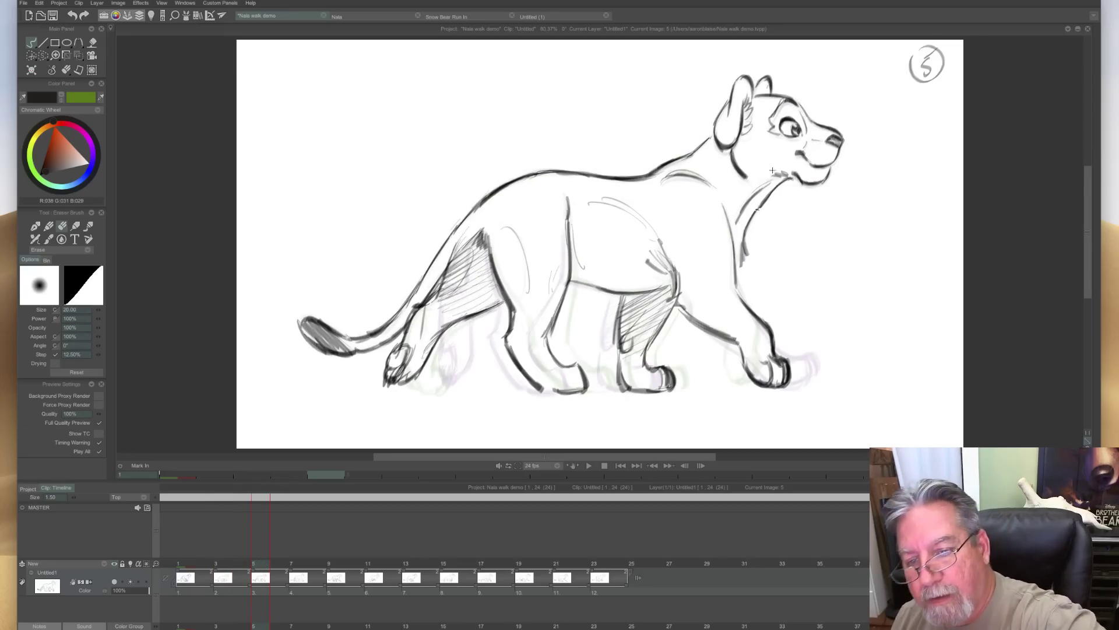
click(295, 565)
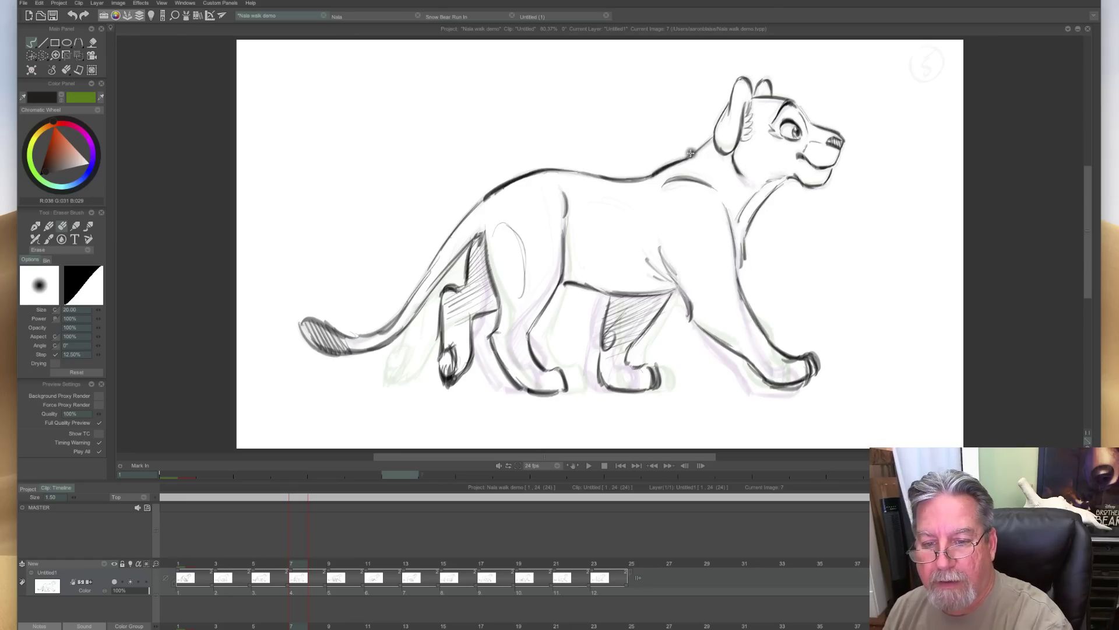
key(b)
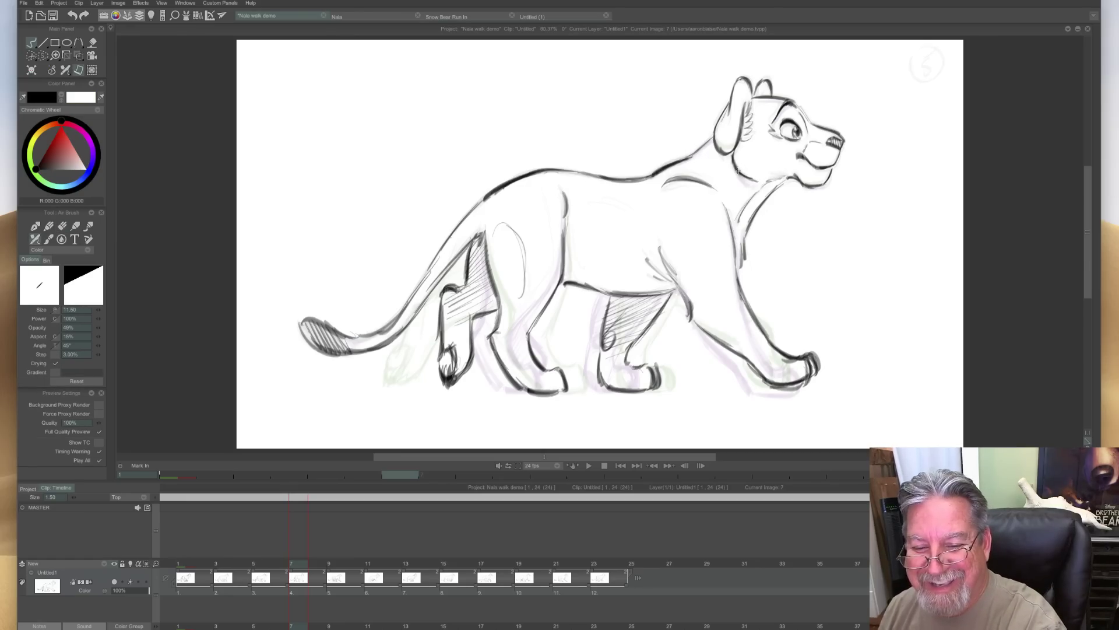
Erase the cheek fur strokes on frame 9 and redraw the back of the jaw as a smooth curve.
drag(313, 565, 331, 564)
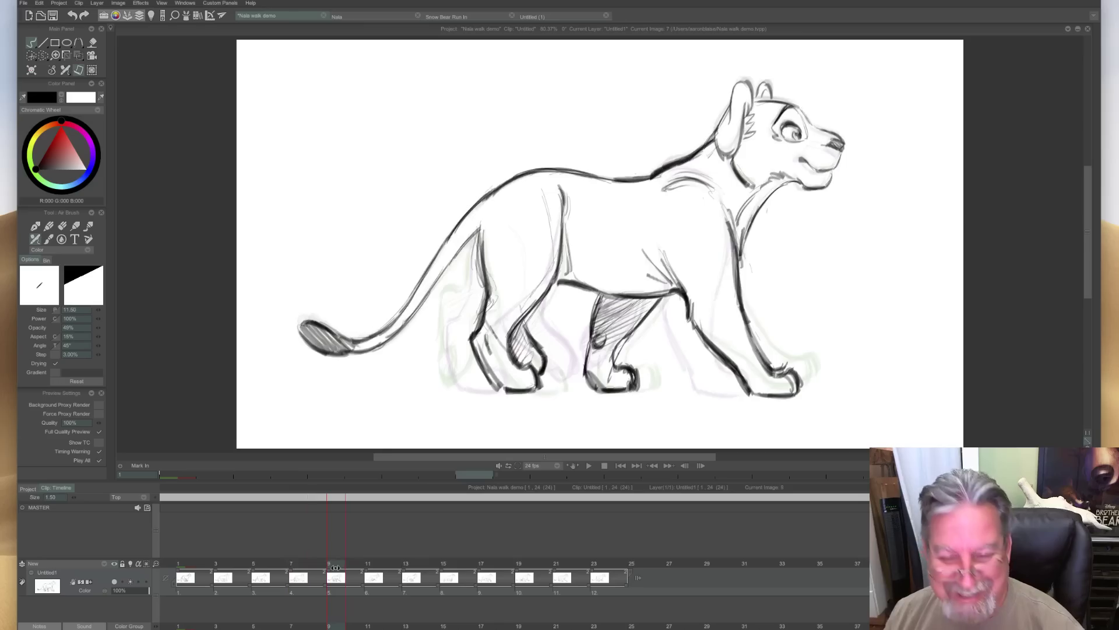
key(e)
mouse_move(792, 171)
mouse_down()
mouse_move(751, 214)
mouse_move(759, 190)
mouse_up()
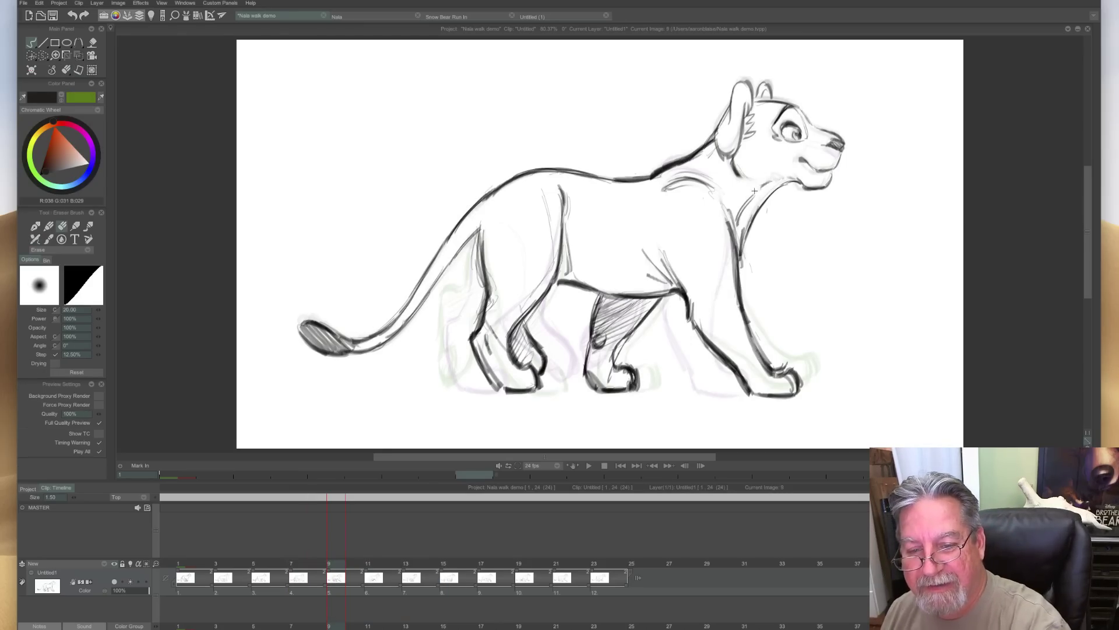
key(e)
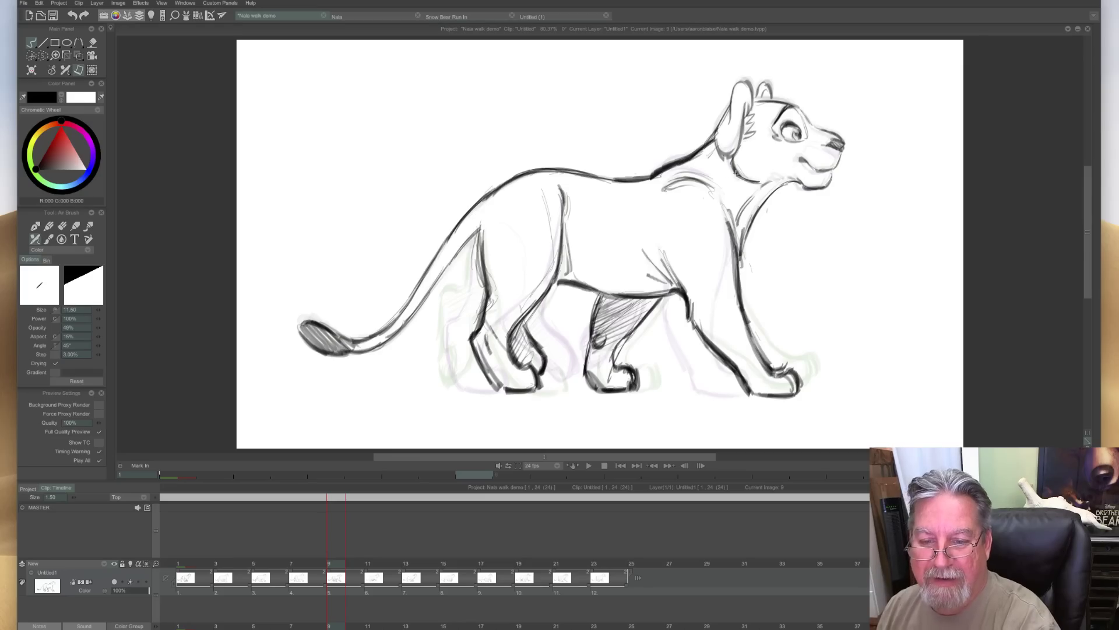
Clean up the cheek fur strokes on frame 11 and extend the jaw curve beneath the ear.
drag(335, 567, 374, 567)
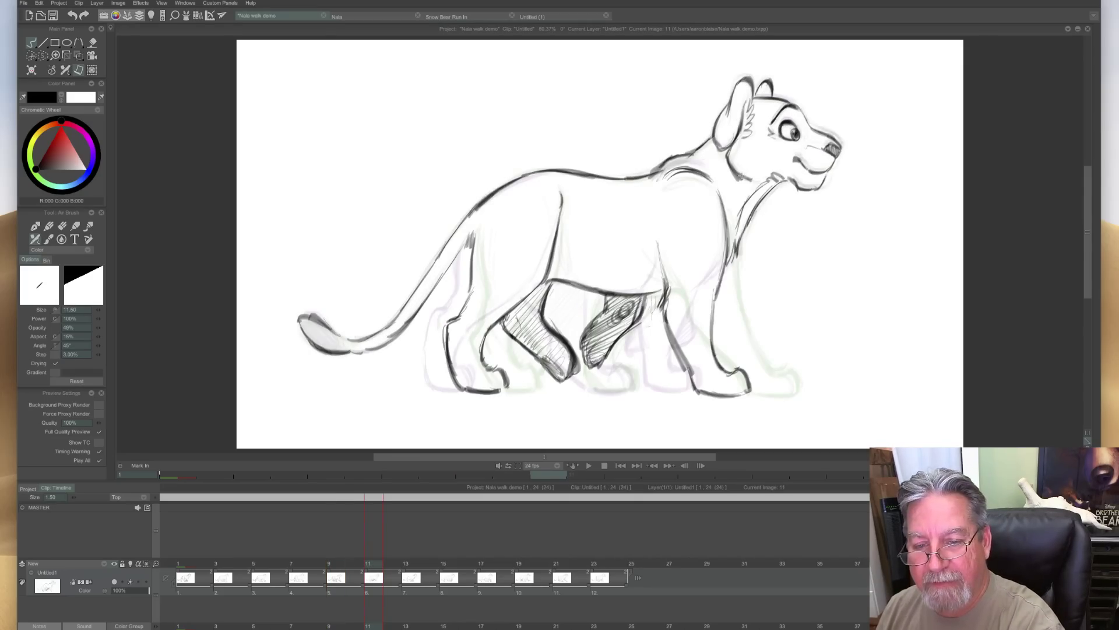
key(e)
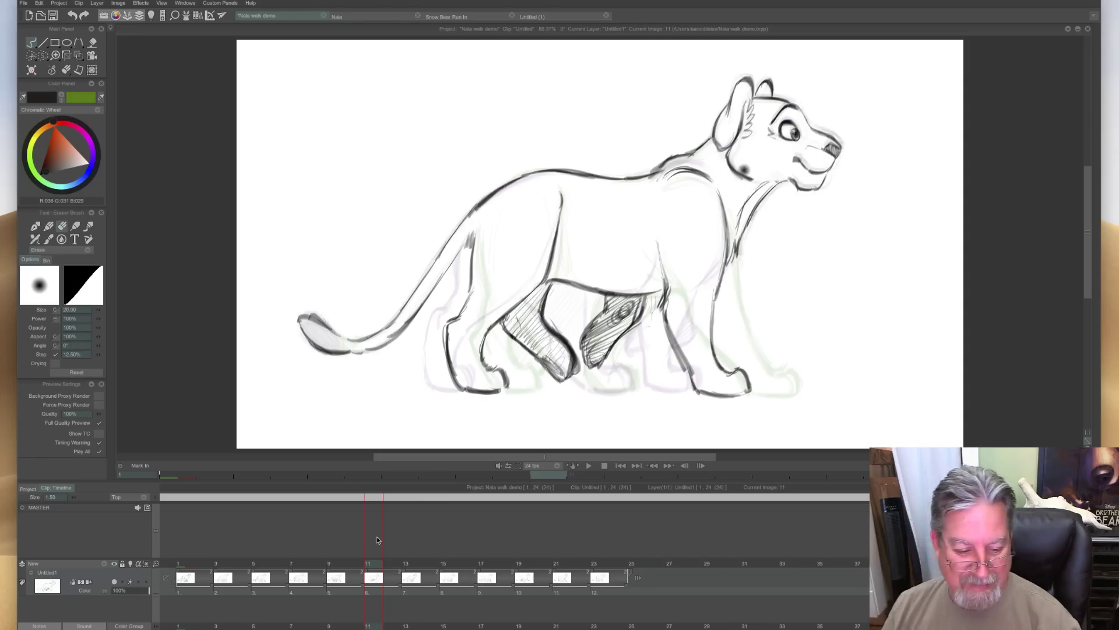
key(e)
Step through frames 13 and 15 and play the walk cycle to check the jaw lines.
click(407, 560)
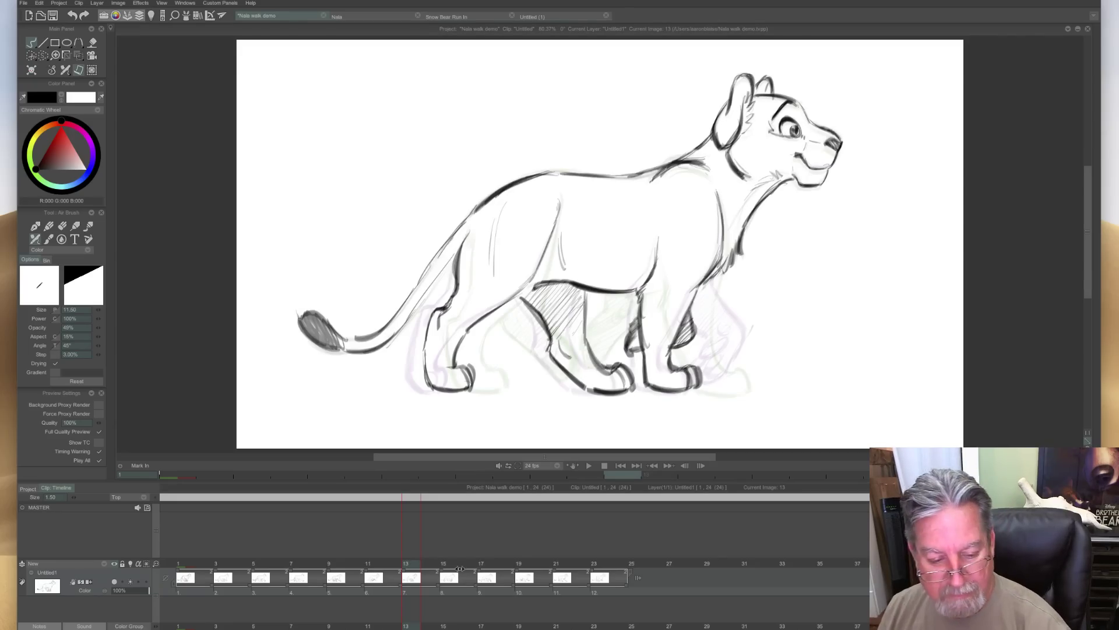
click(461, 566)
click(588, 466)
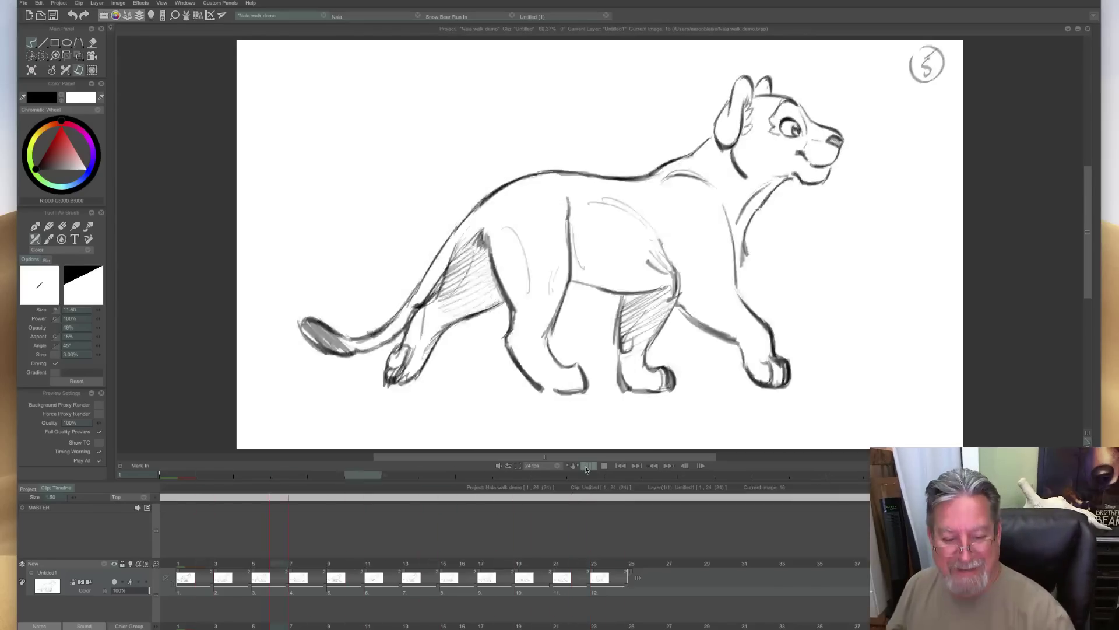
click(588, 466)
Erase the cheek fur strokes on frame 21 and redraw the jaw as a smooth curve toward the chin.
mouse_move(512, 580)
mouse_down()
mouse_move(382, 593)
mouse_move(571, 588)
mouse_up()
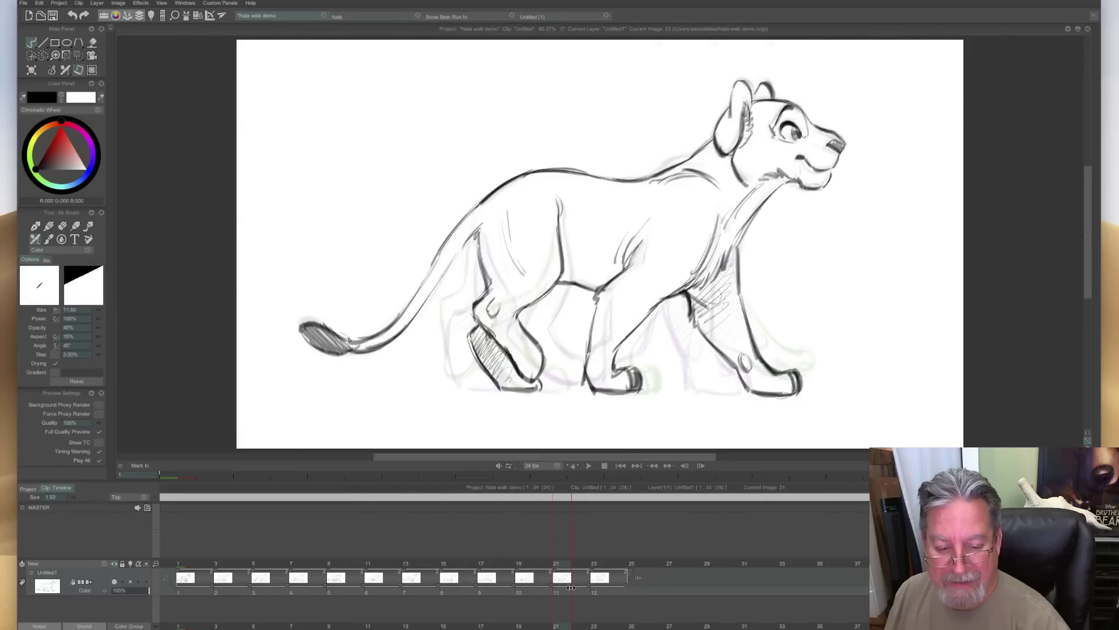
key(e)
mouse_move(785, 172)
mouse_down()
mouse_move(759, 173)
mouse_move(789, 173)
mouse_up()
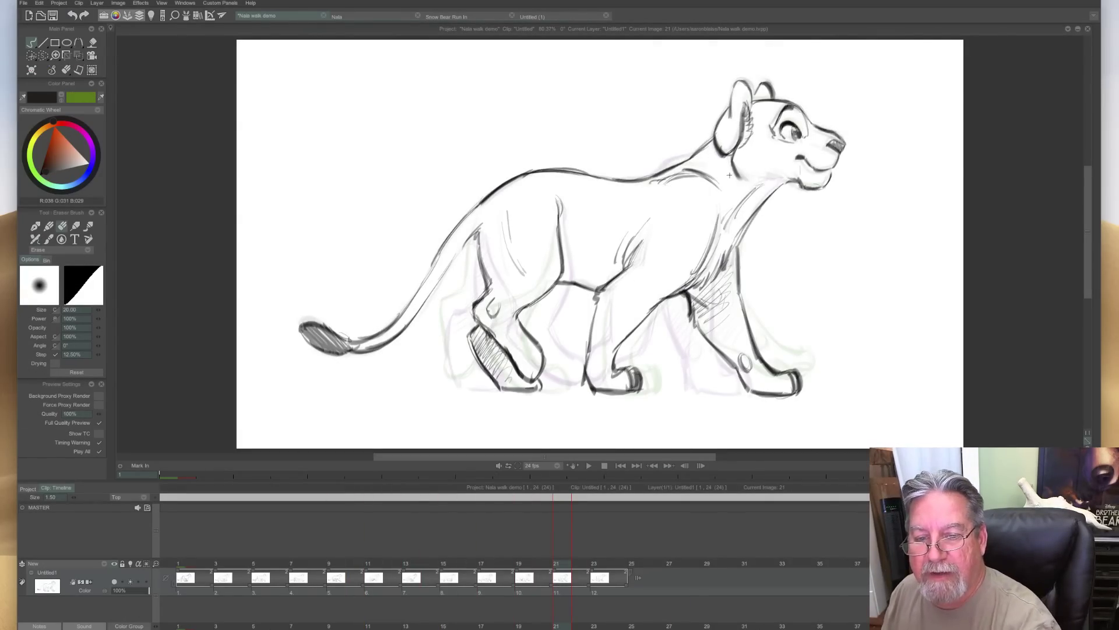
key(e)
drag(733, 169, 753, 180)
Erase the rough cheek strokes on frame 23 and redraw a rounded jaw curve above the throat.
drag(559, 565, 594, 576)
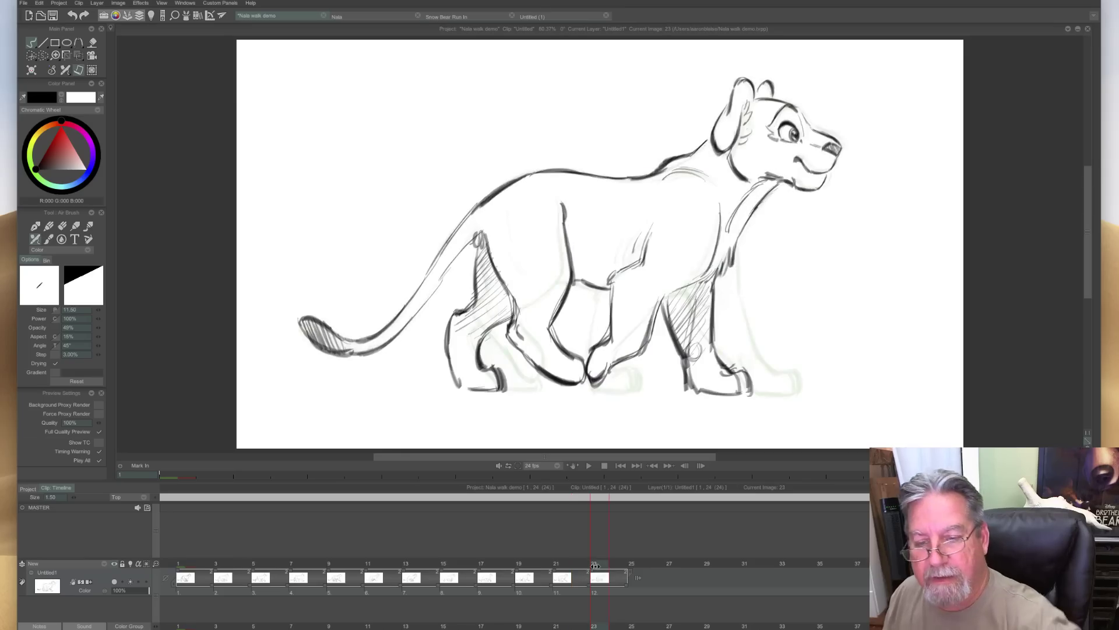
key(e)
mouse_move(765, 172)
mouse_down()
mouse_move(785, 170)
mouse_move(762, 165)
mouse_up()
key(e)
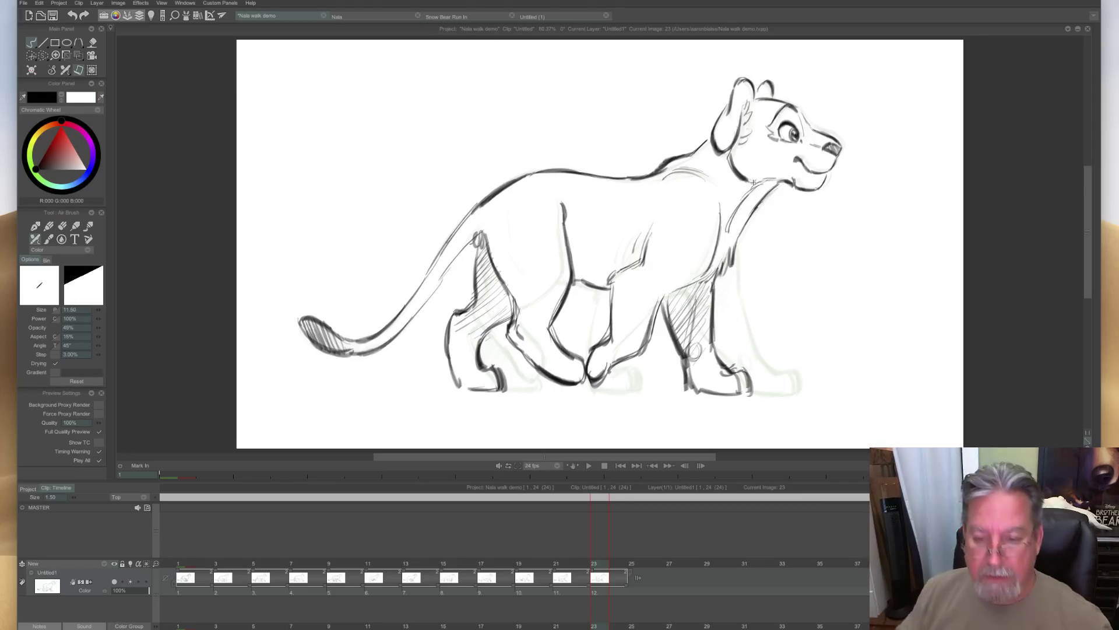
Erase the cheek fur strokes on frame 19 and redraw a clean jaw line.
click(532, 576)
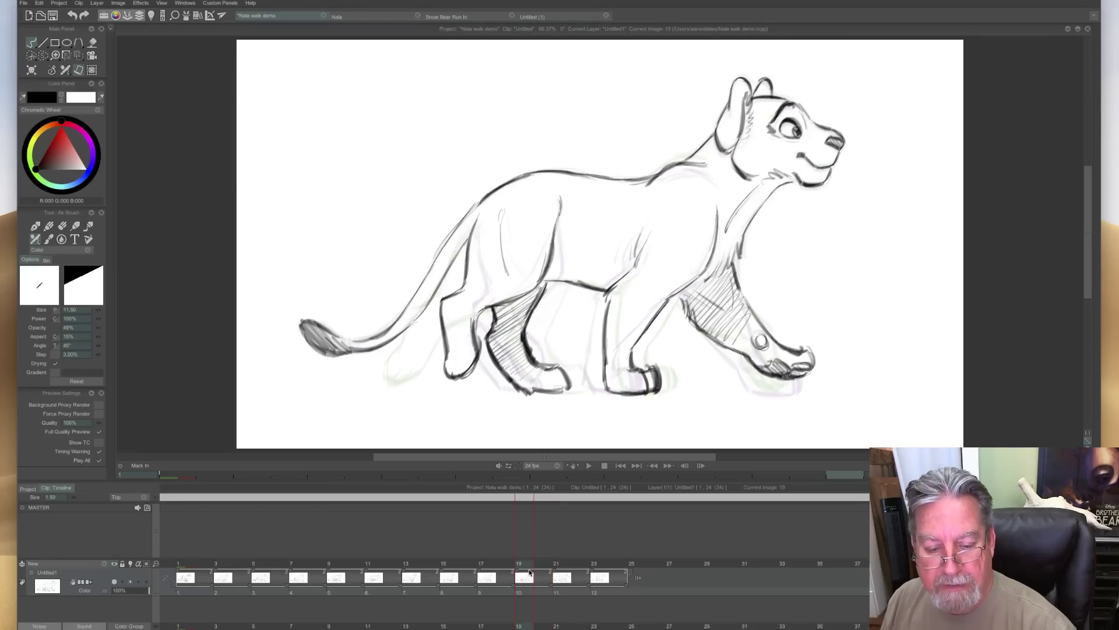
key(e)
drag(784, 161, 764, 169)
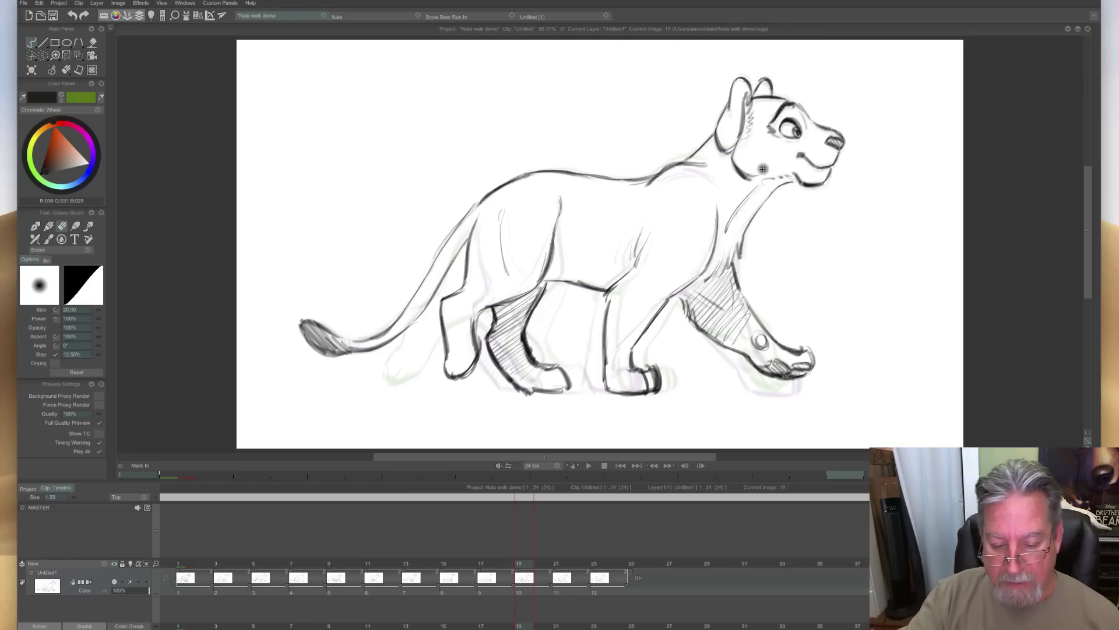
key(b)
Clean up the cheek fur strokes behind the mouth on frames 15 and 17.
mouse_move(510, 575)
mouse_down()
mouse_move(374, 577)
mouse_move(460, 578)
mouse_move(444, 579)
mouse_up()
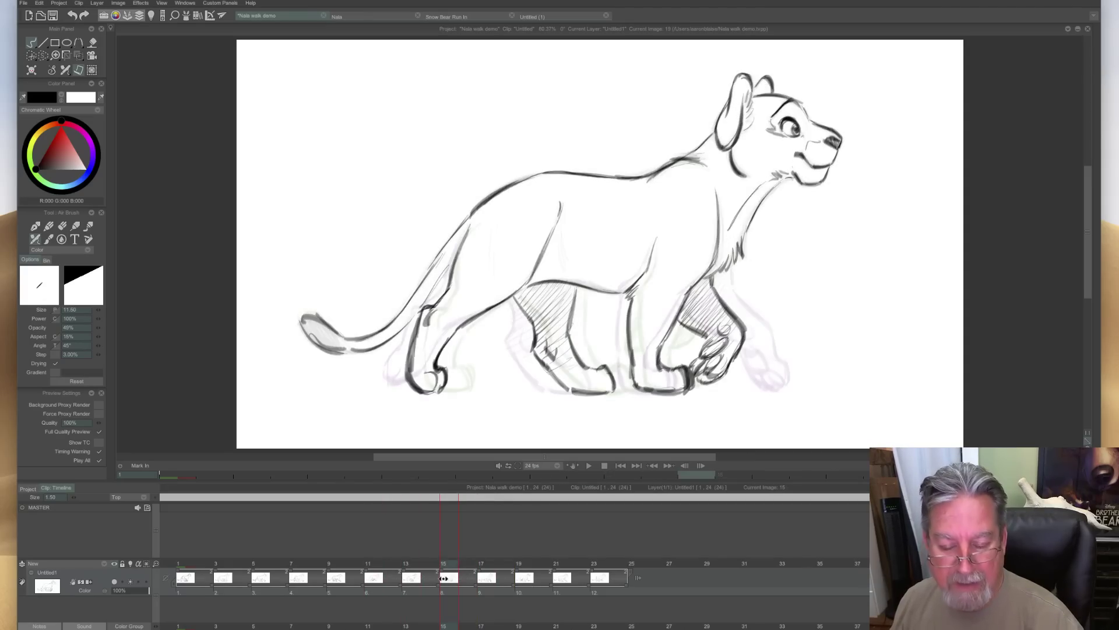
key(e)
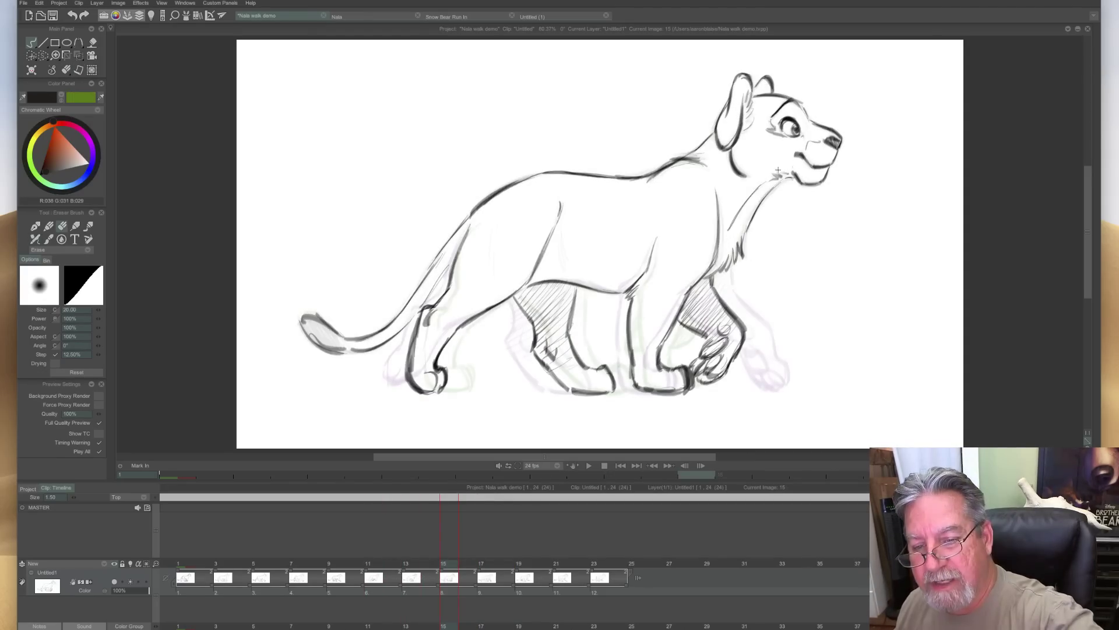
click(484, 555)
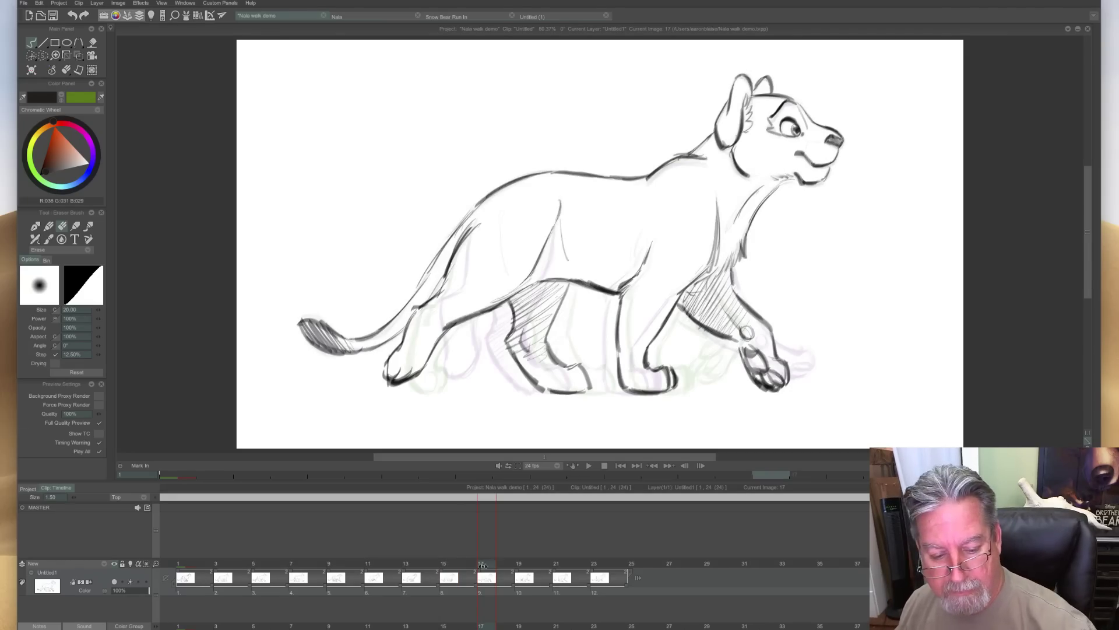
Play the walk cycle to check the cleaned-up cheek and jaw lines in motion.
click(530, 569)
click(589, 465)
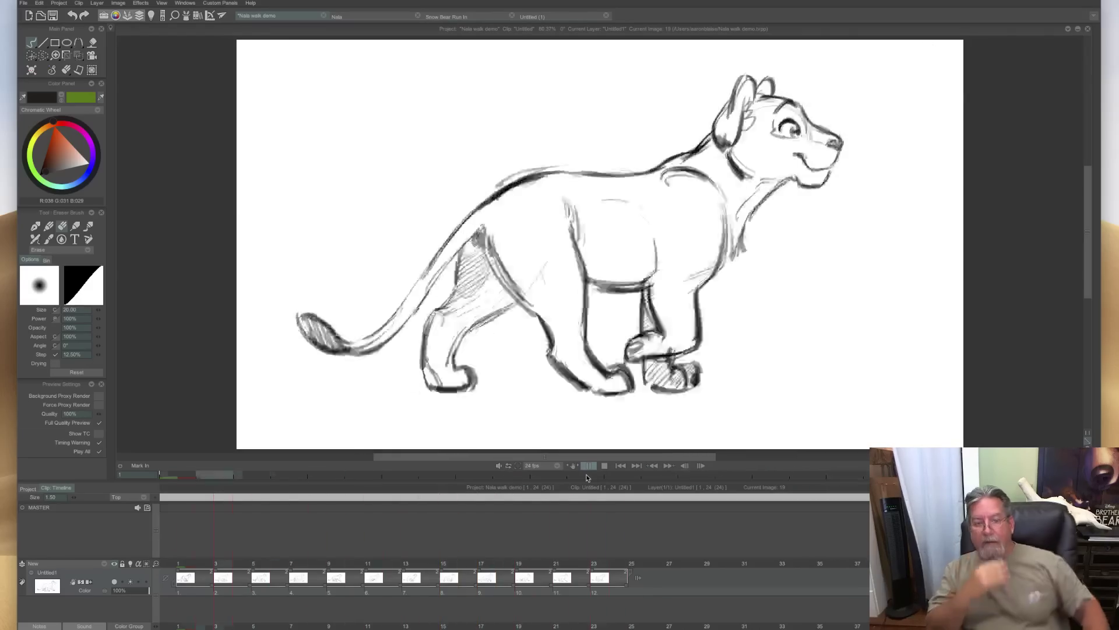
click(604, 466)
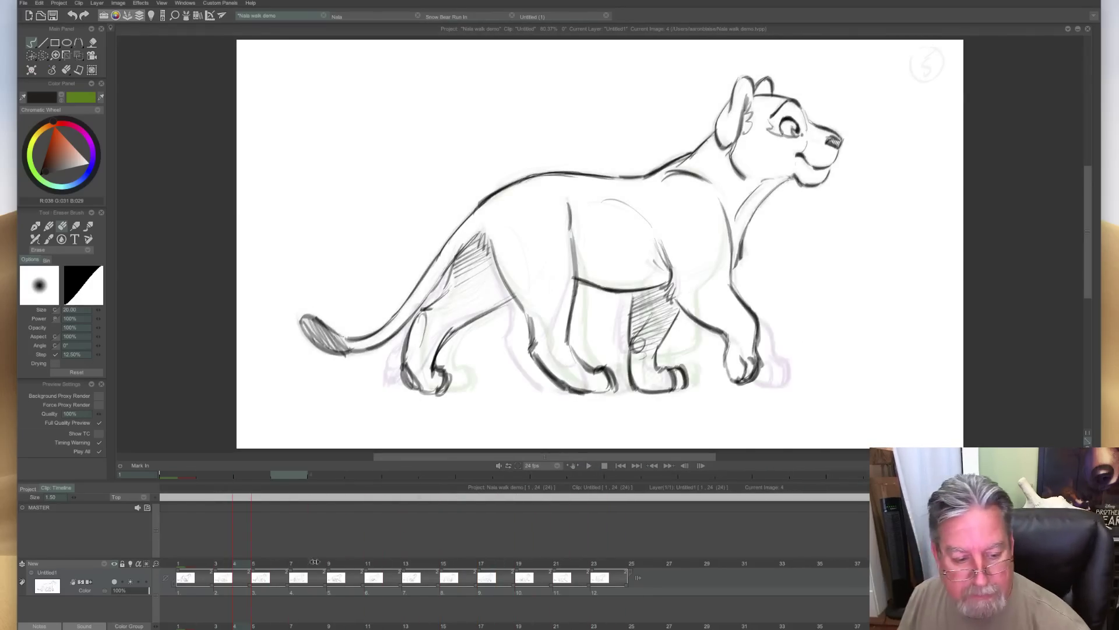
Hatch the tail tuft with dark strokes on frames 11 and 15.
drag(239, 564, 375, 577)
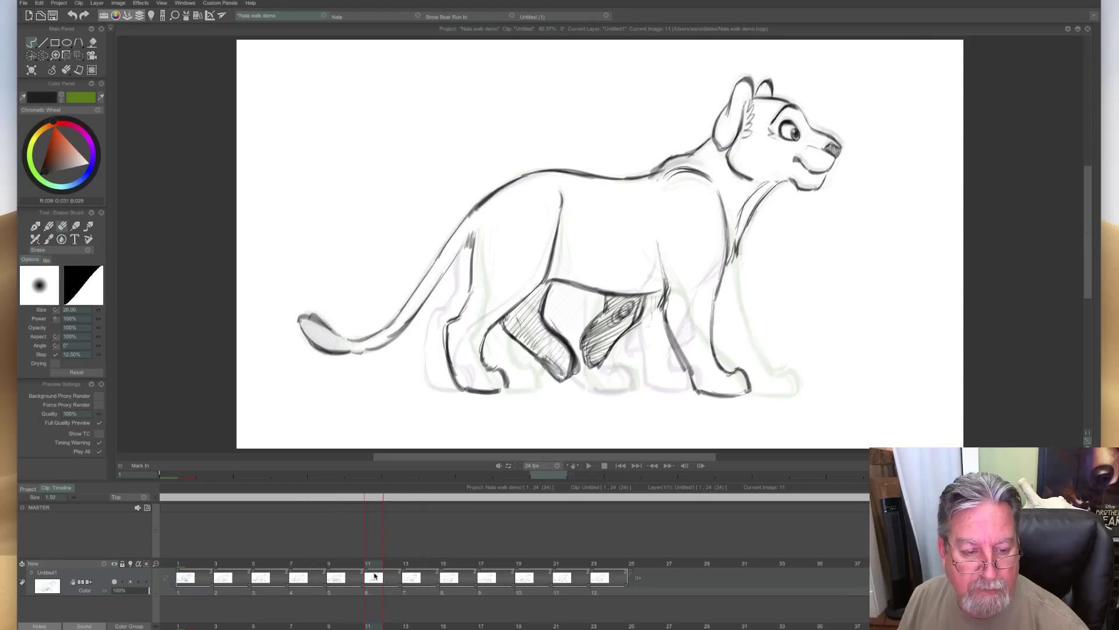
key(b)
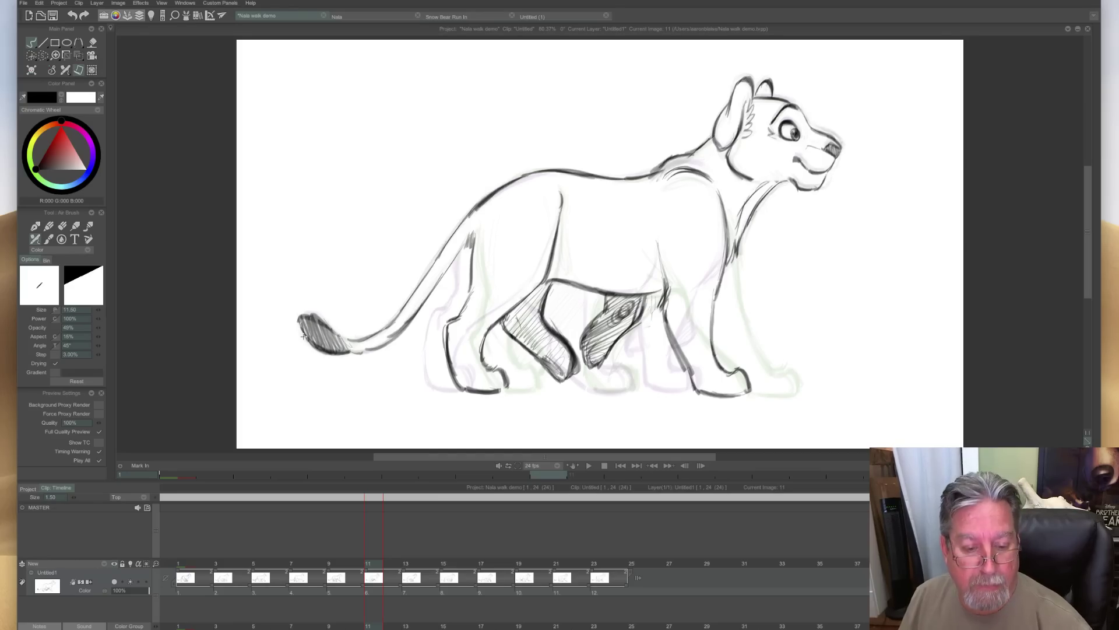
drag(379, 567, 449, 576)
drag(348, 347, 302, 340)
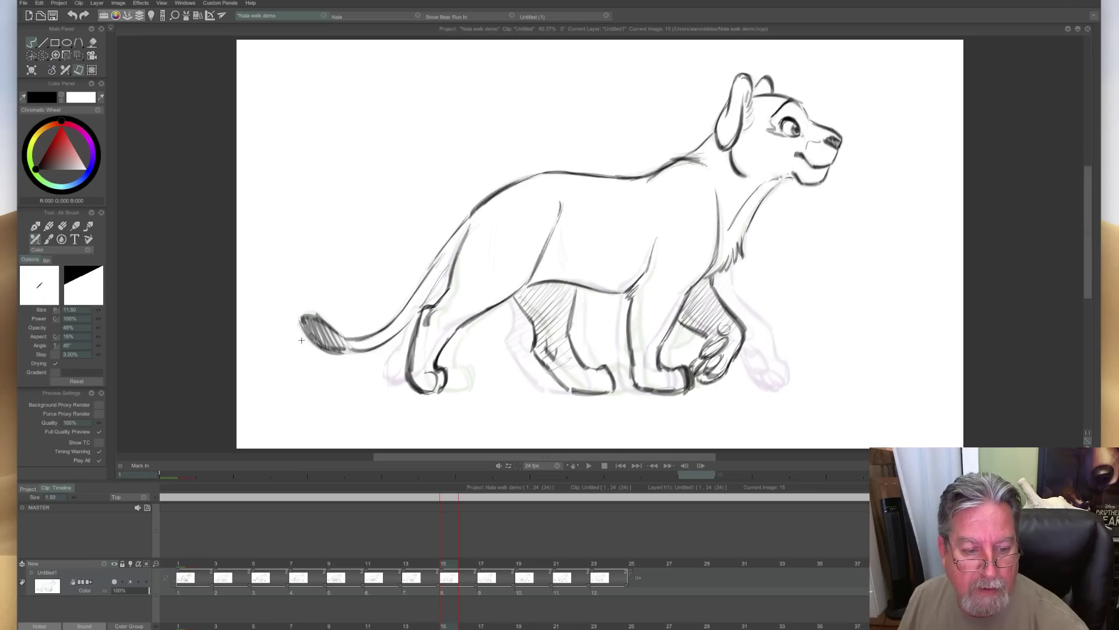
Play the walk cycle at the current size and again with the timeline collapsed and the canvas enlarged.
drag(446, 577, 606, 590)
click(588, 465)
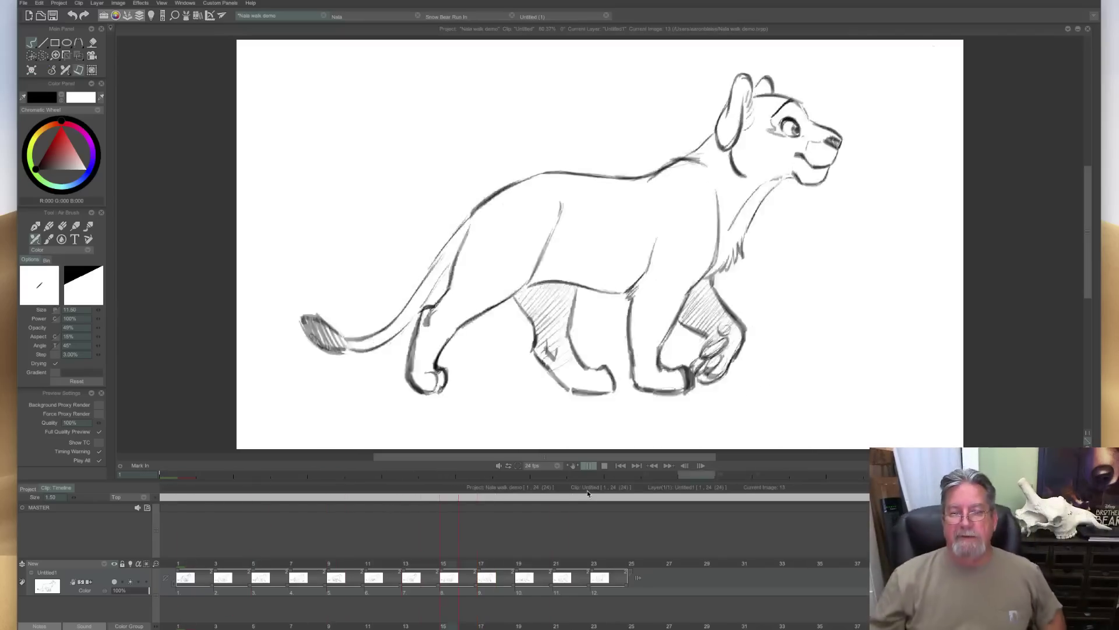
click(589, 466)
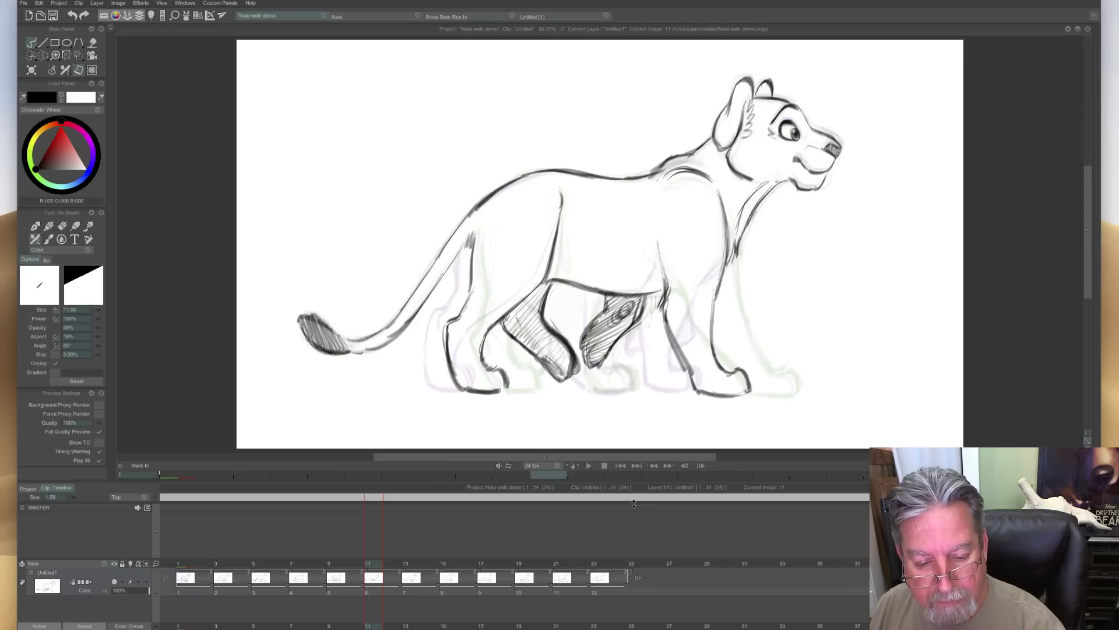
drag(634, 503, 633, 619)
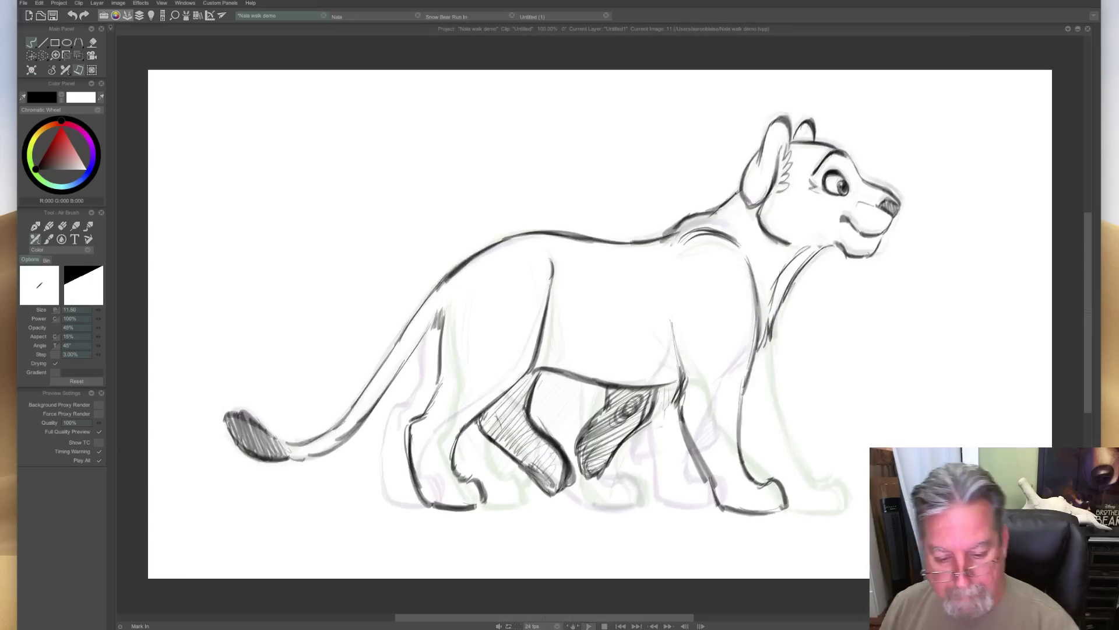
click(589, 626)
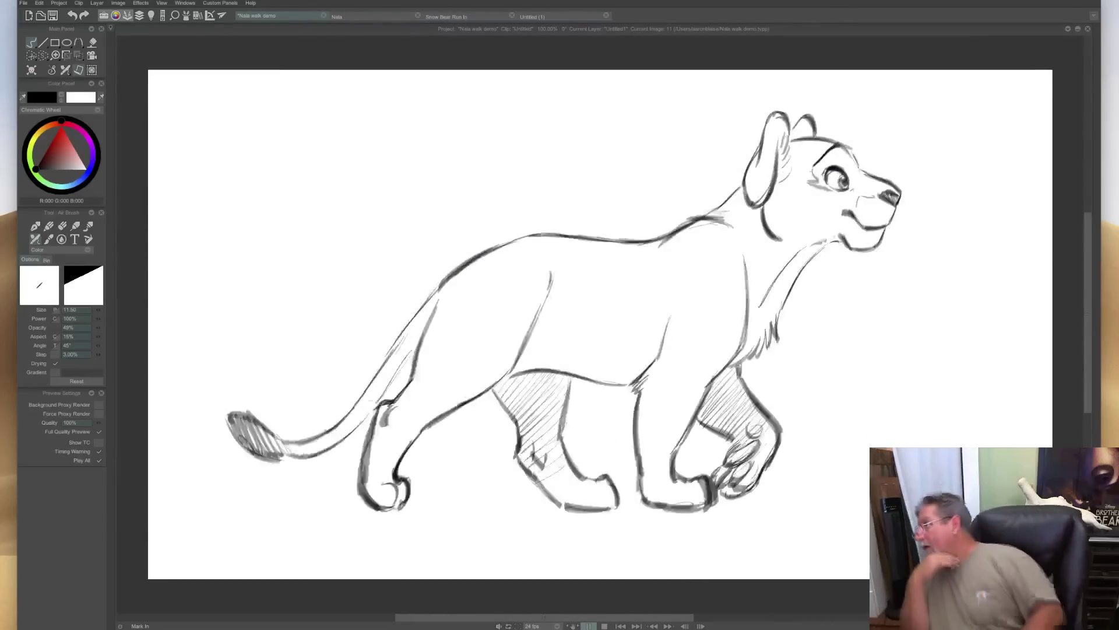